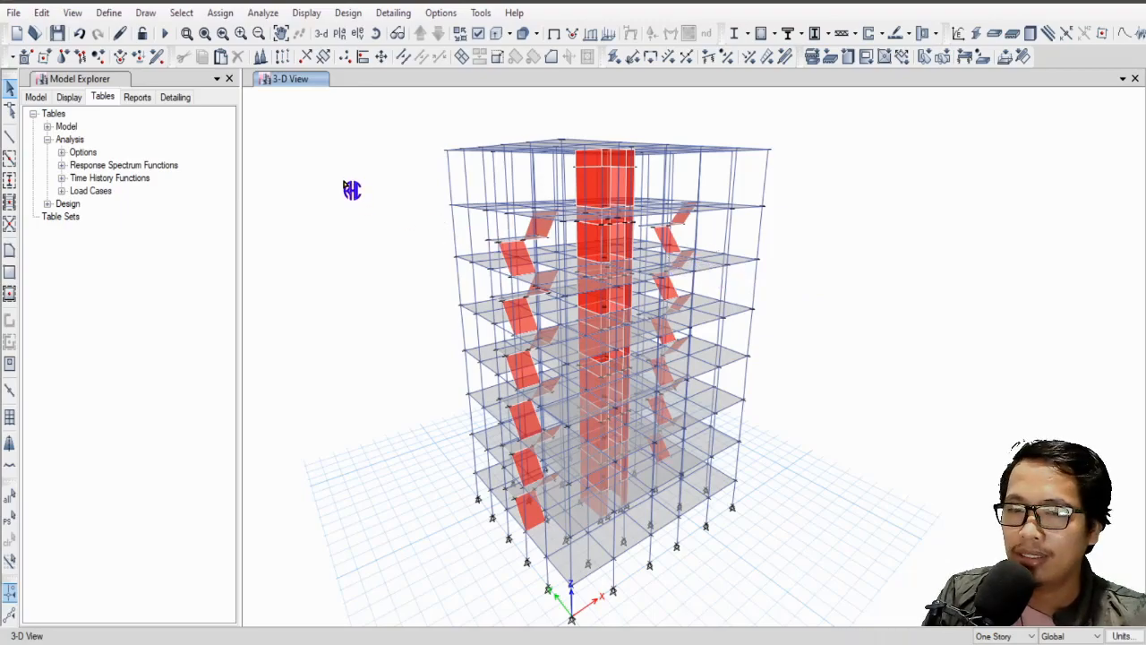
Step: Switch to the Excel design workbook and open the P-DELTA EFFECT(ASCE7-10) sheet
key("alt+Tab")
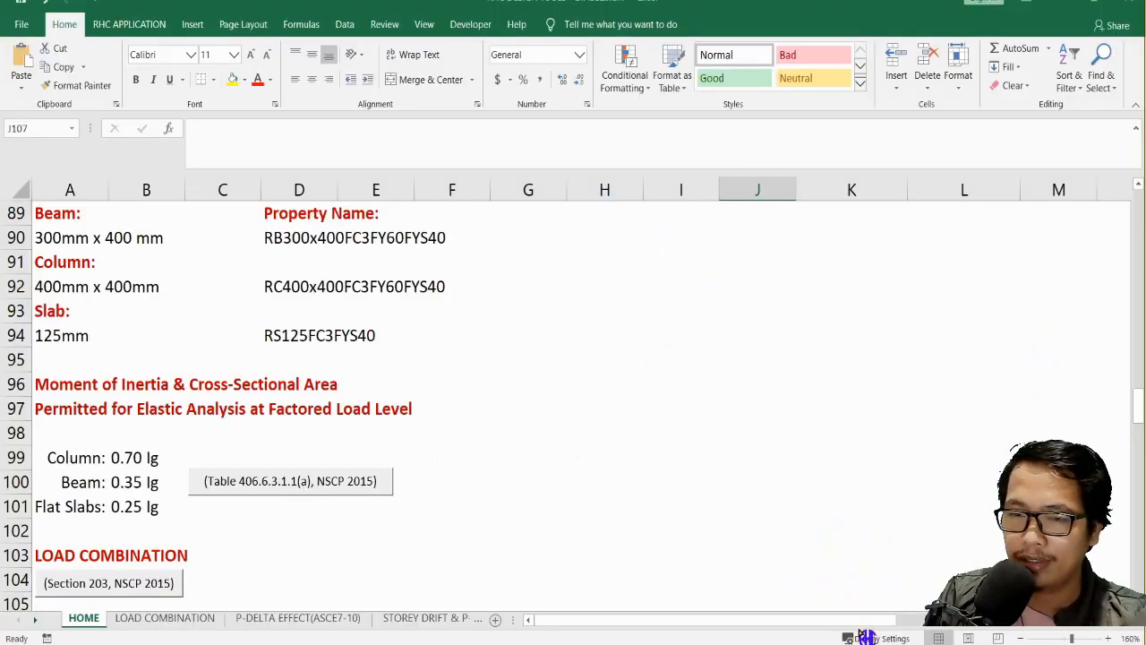
scroll(510, 398, "down", 6)
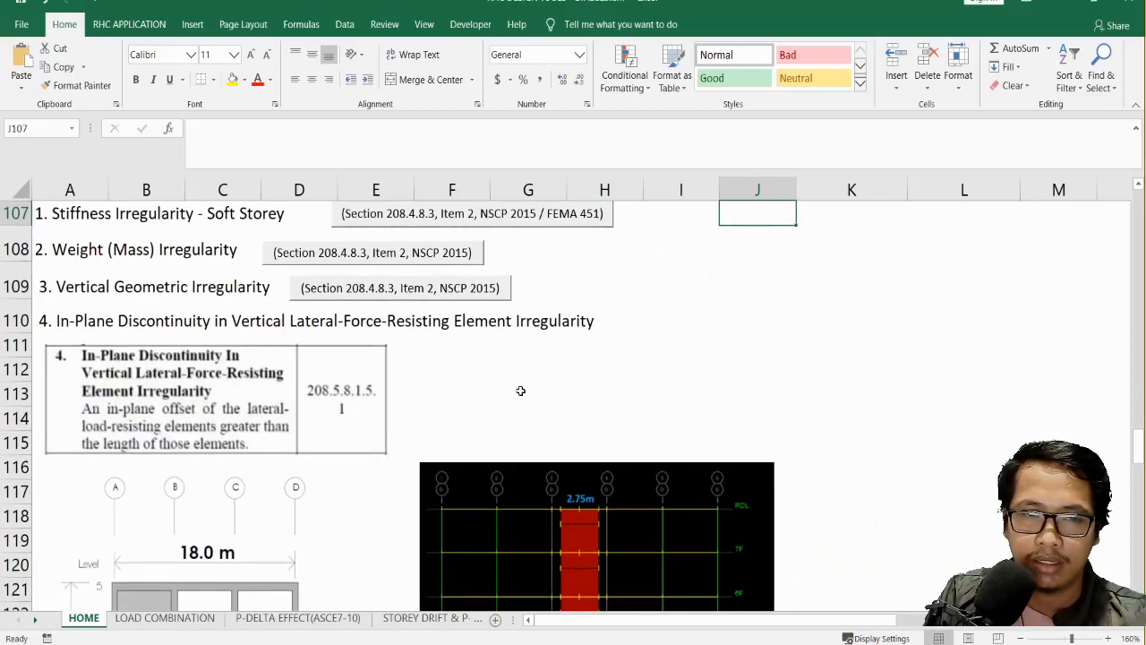
scroll(520, 391, "up", 1)
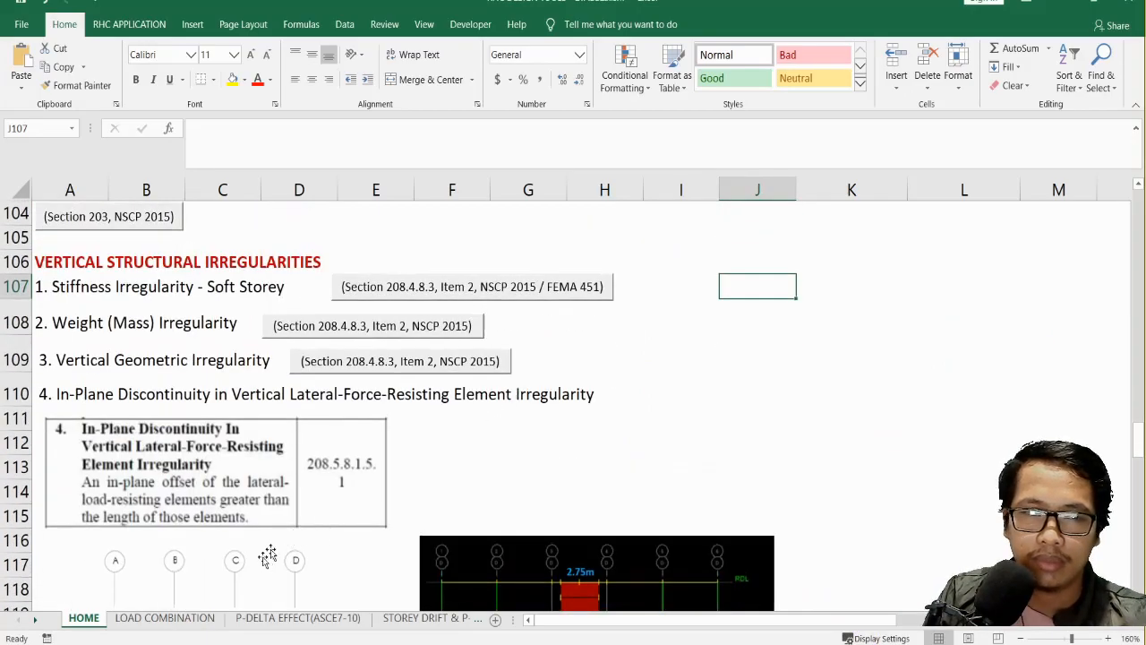
left_click(307, 618)
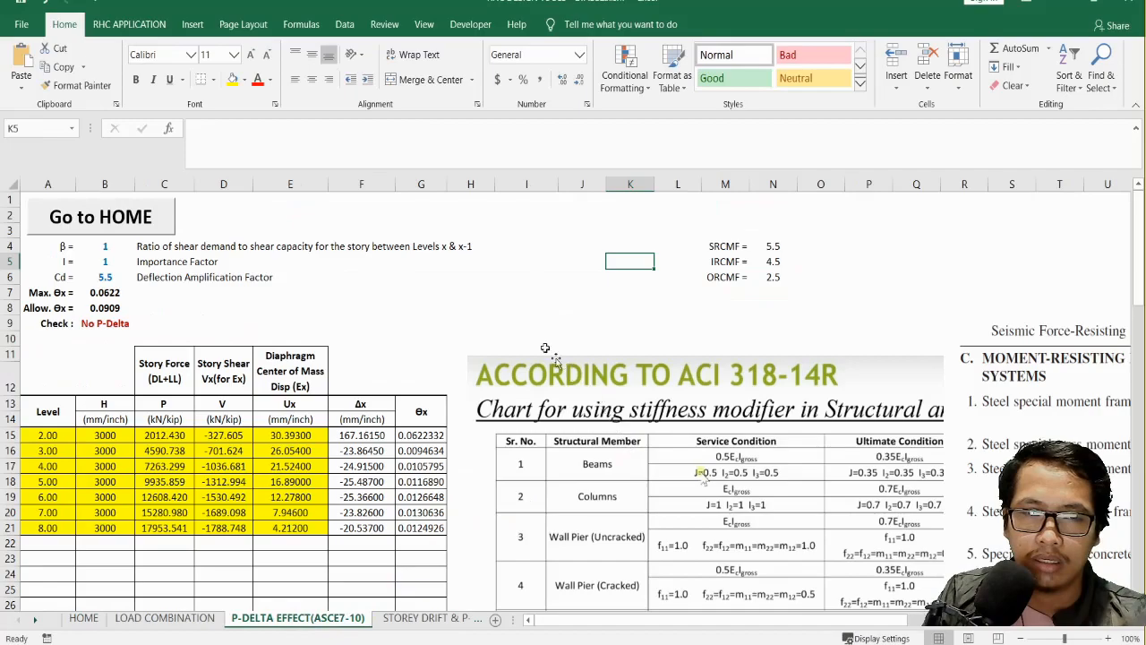
Step: Examine the story force and drift table and the ACI 318-14R stiffness modifier chart on the P-Delta sheet
scroll(476, 317, "down", 3)
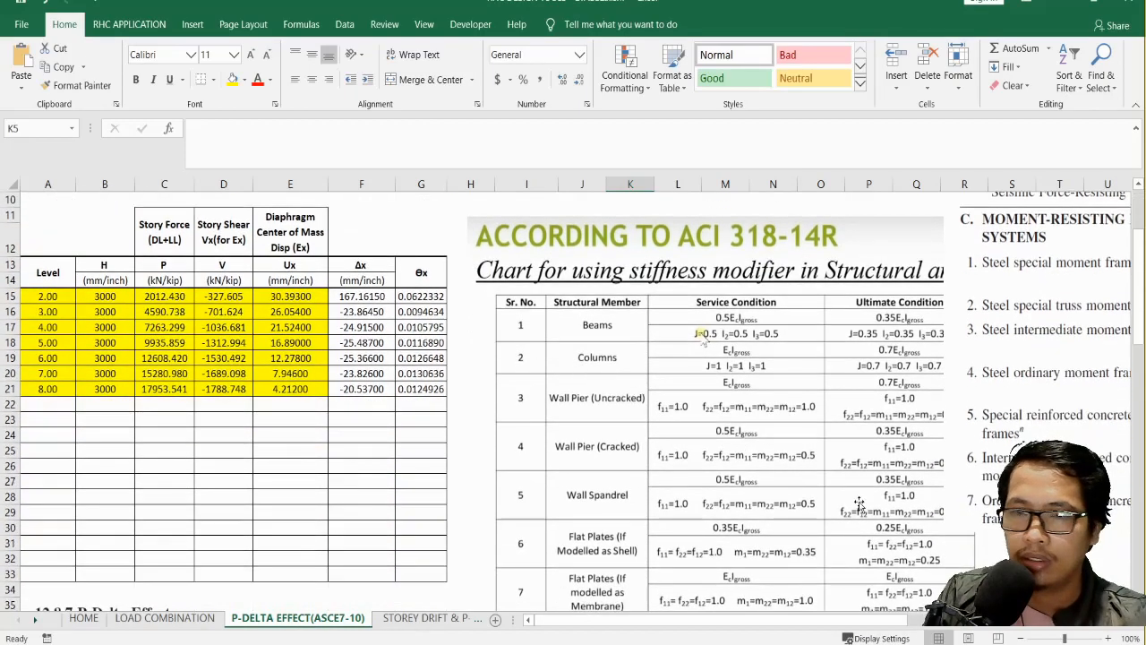
scroll(852, 470, "down", 1)
scroll(856, 463, "up", 2)
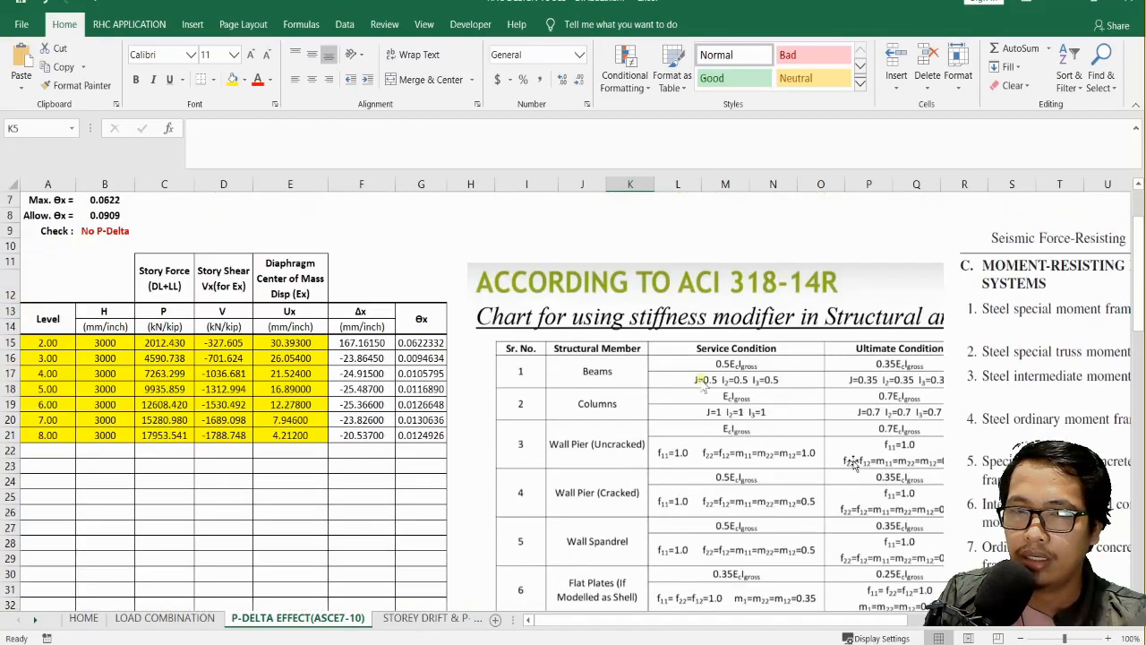
scroll(736, 357, "down", 10)
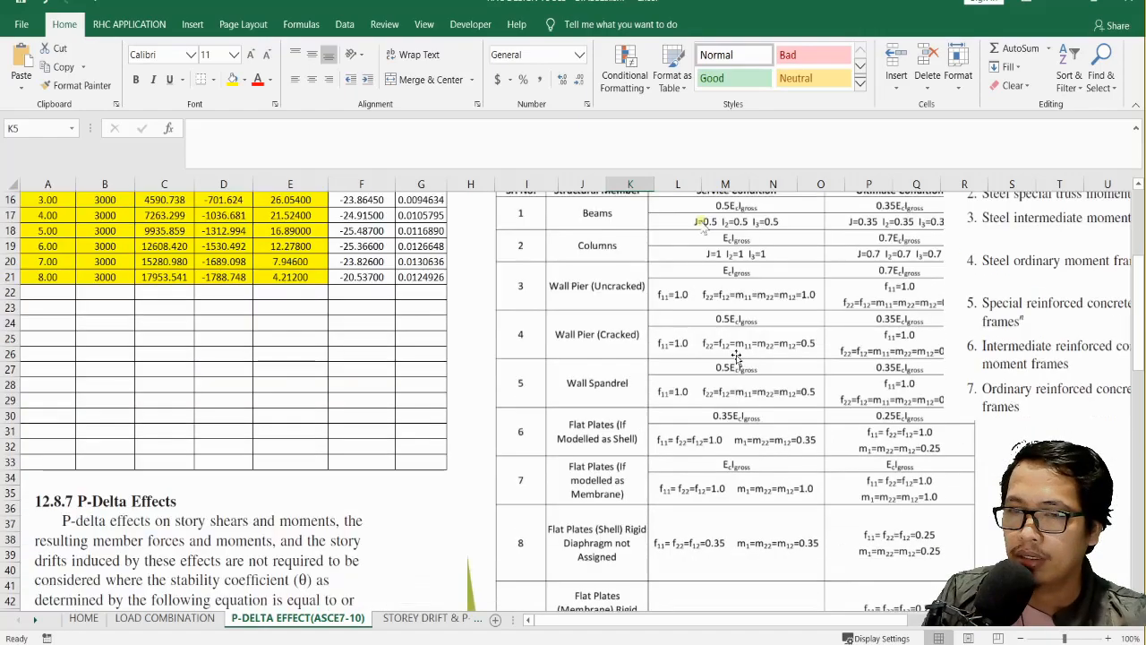
scroll(740, 363, "up", 12)
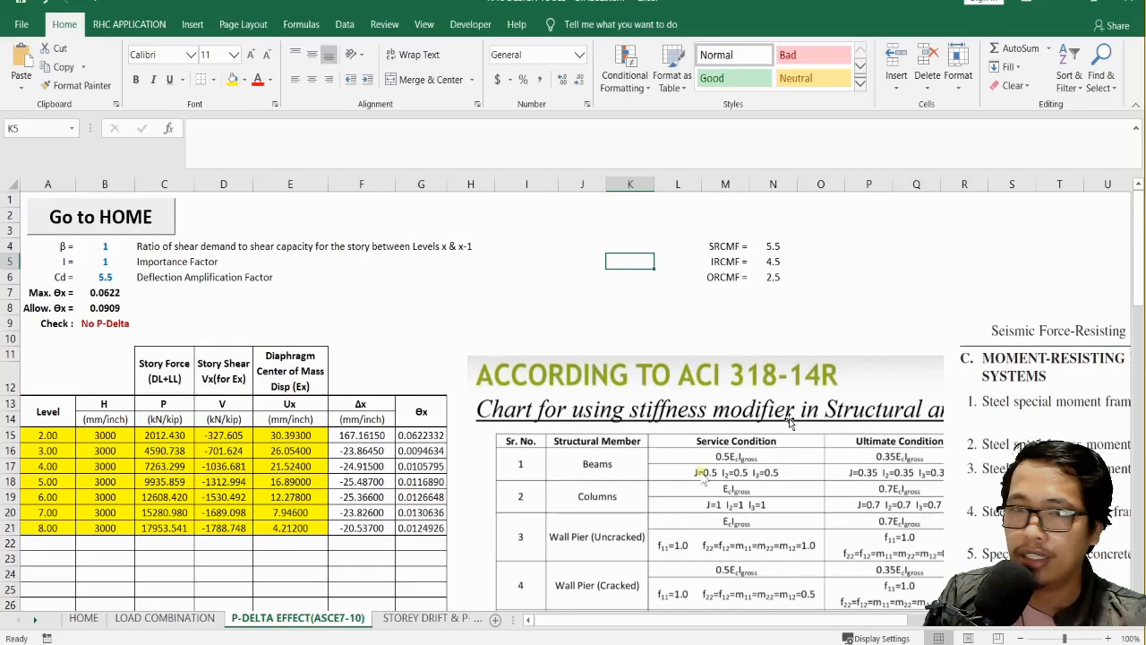
scroll(790, 424, "down", 2)
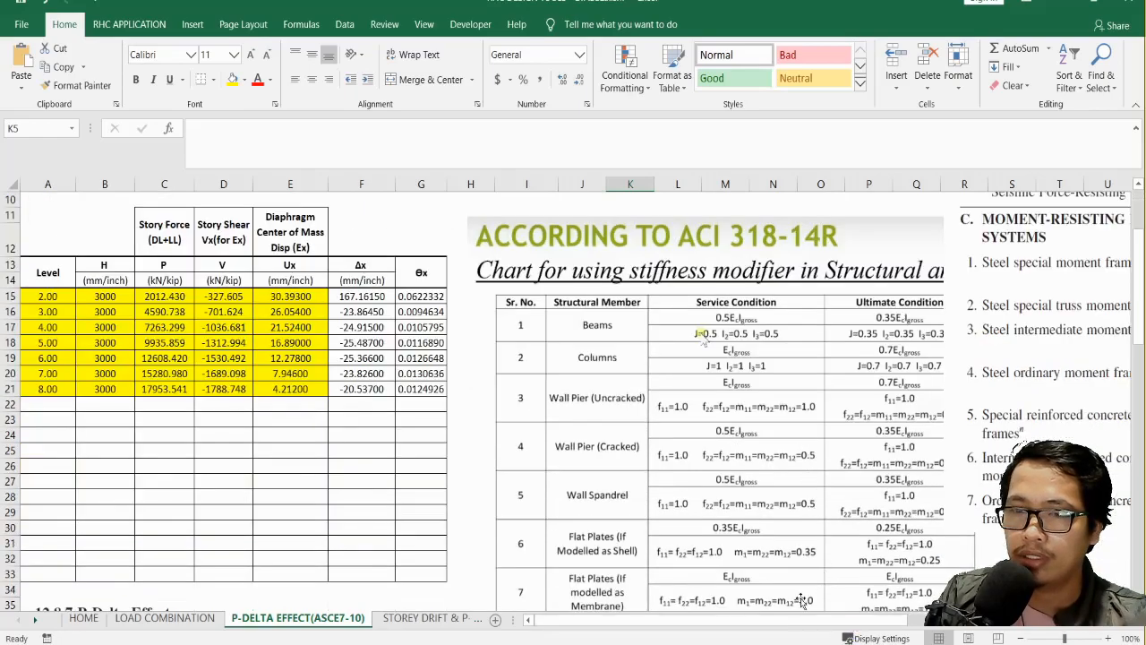
scroll(788, 578, "down", 5)
scroll(784, 573, "down", 8)
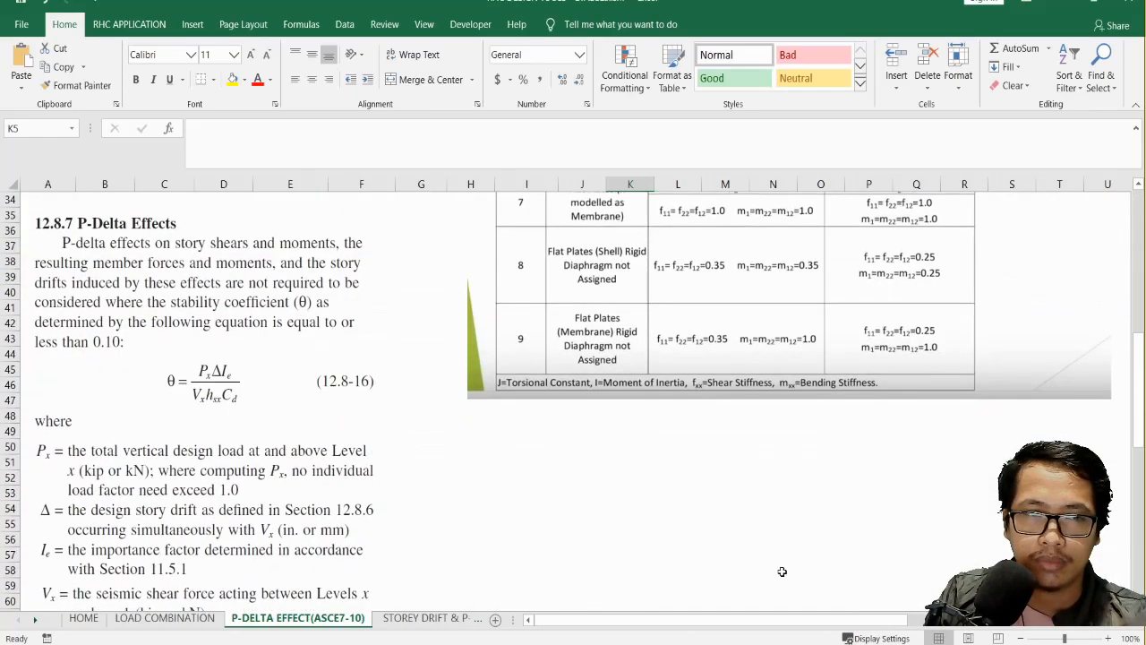
scroll(781, 570, "up", 4)
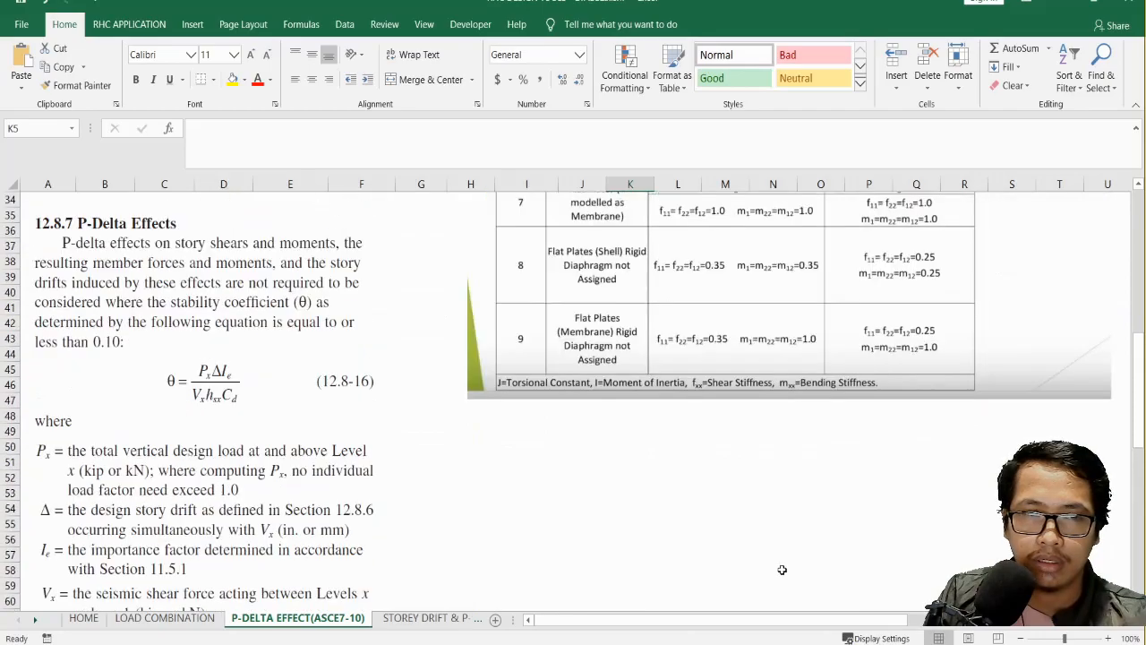
scroll(782, 569, "up", 6)
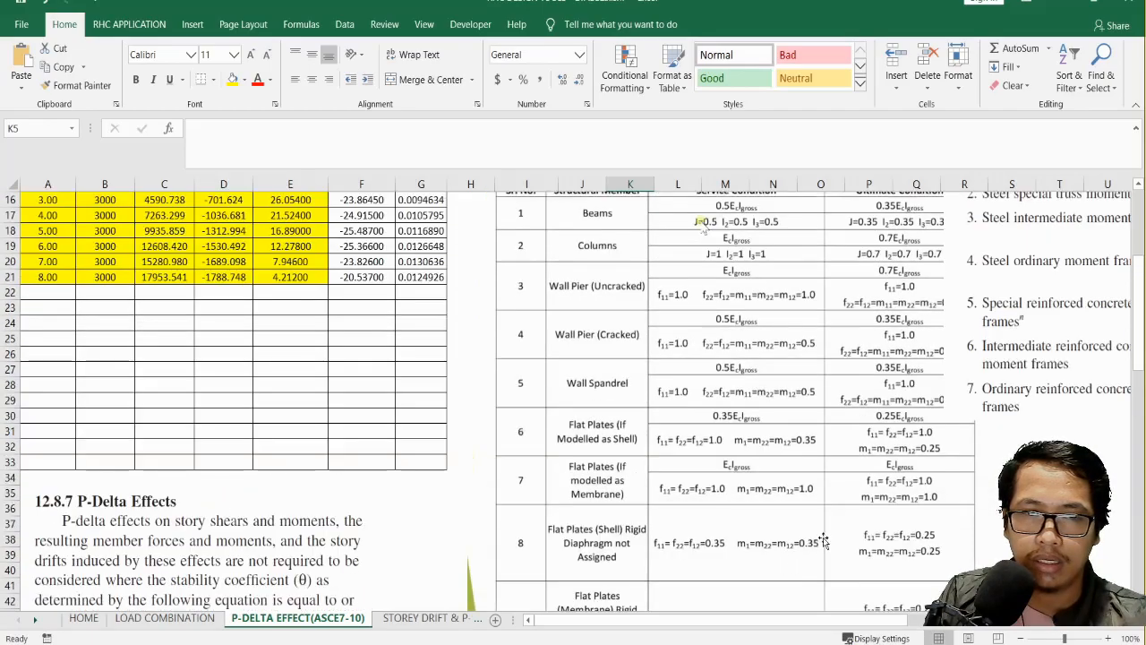
scroll(821, 542, "up", 4)
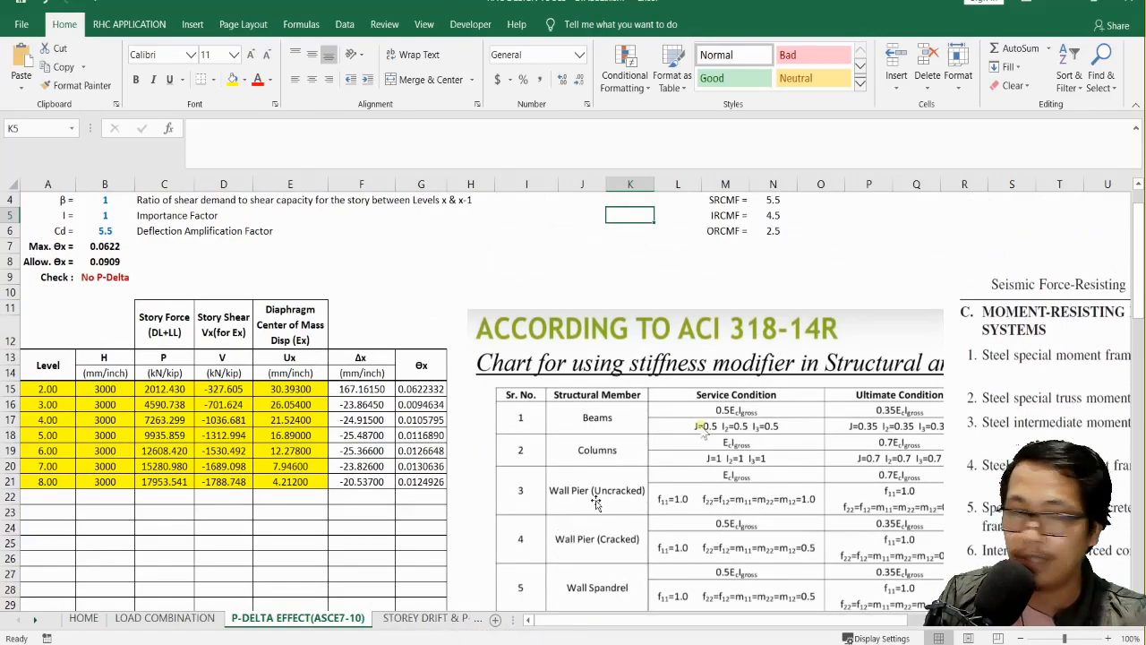
scroll(487, 484, "down", 4)
scroll(487, 484, "down", 2)
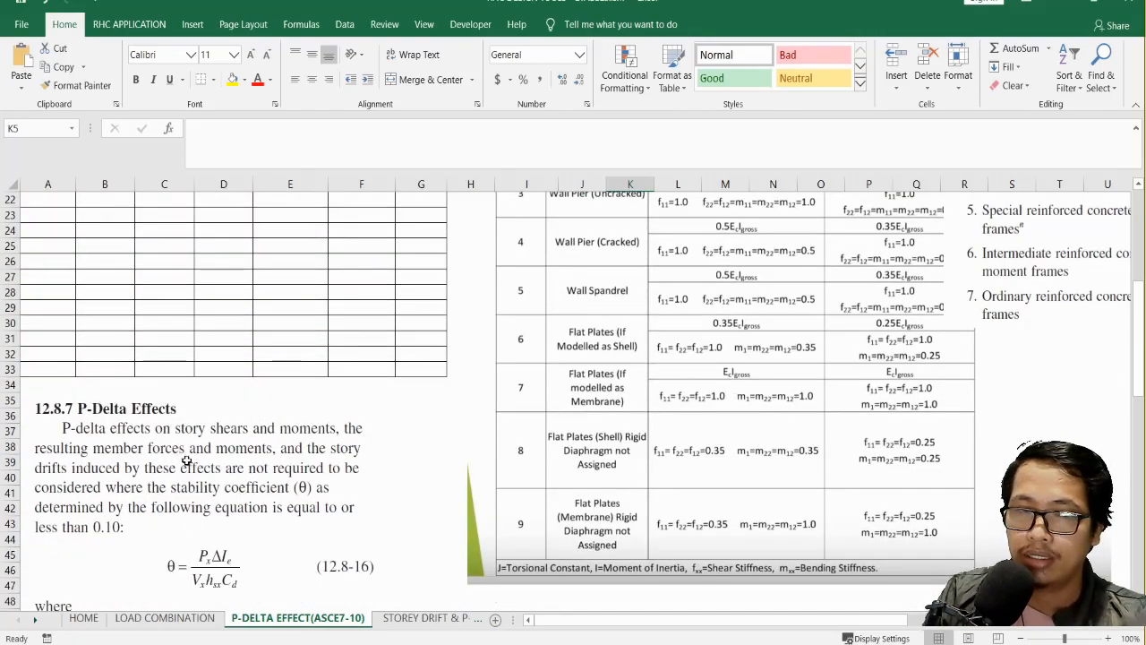
scroll(185, 461, "up", 7)
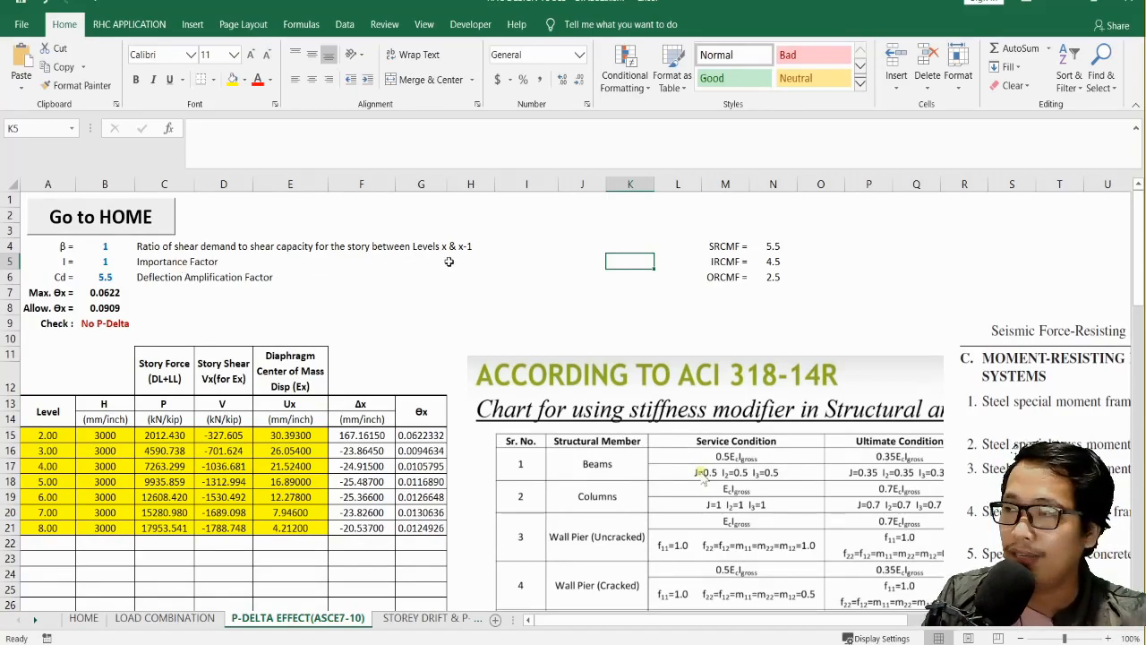
Step: Read the 12.8.7 P-Delta Effects provisions, covering stability coefficient equation 12.8-16, its variable definitions and the θmax equation
left_click(497, 267)
left_click(113, 245)
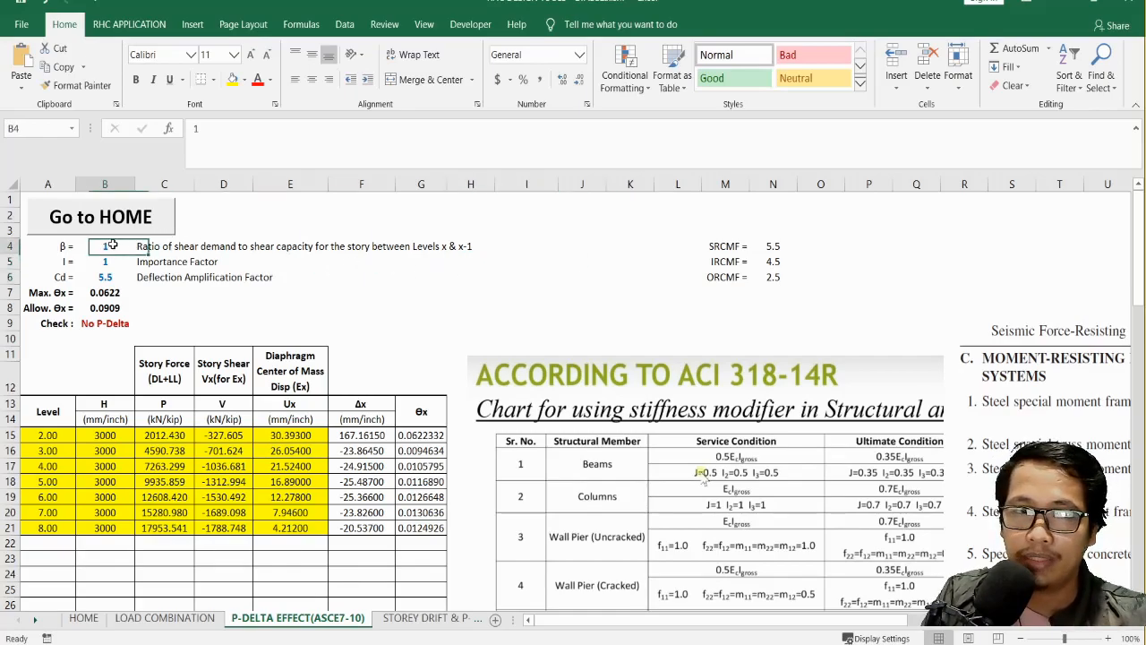
scroll(227, 280, "down", 8)
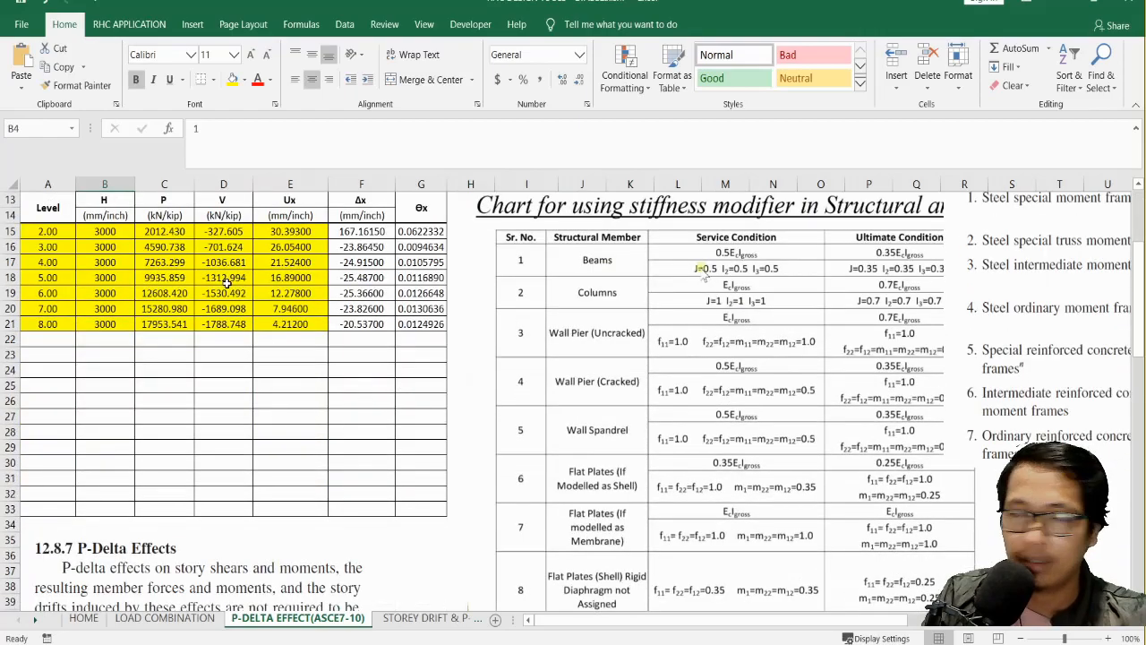
scroll(229, 285, "down", 4)
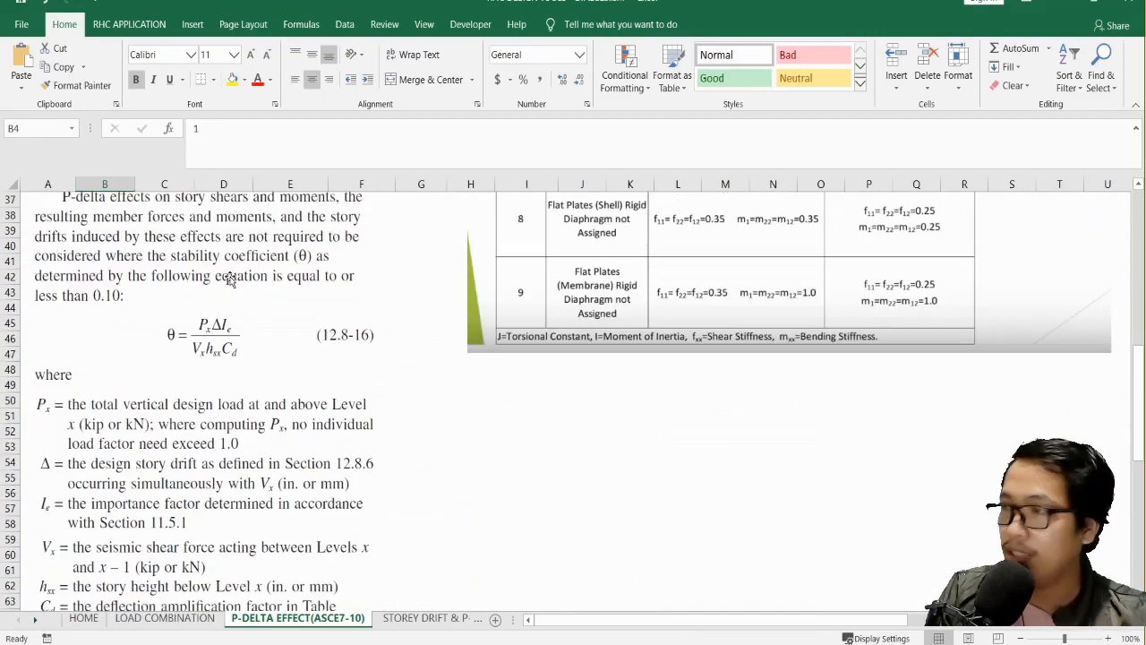
scroll(234, 307, "up", 4)
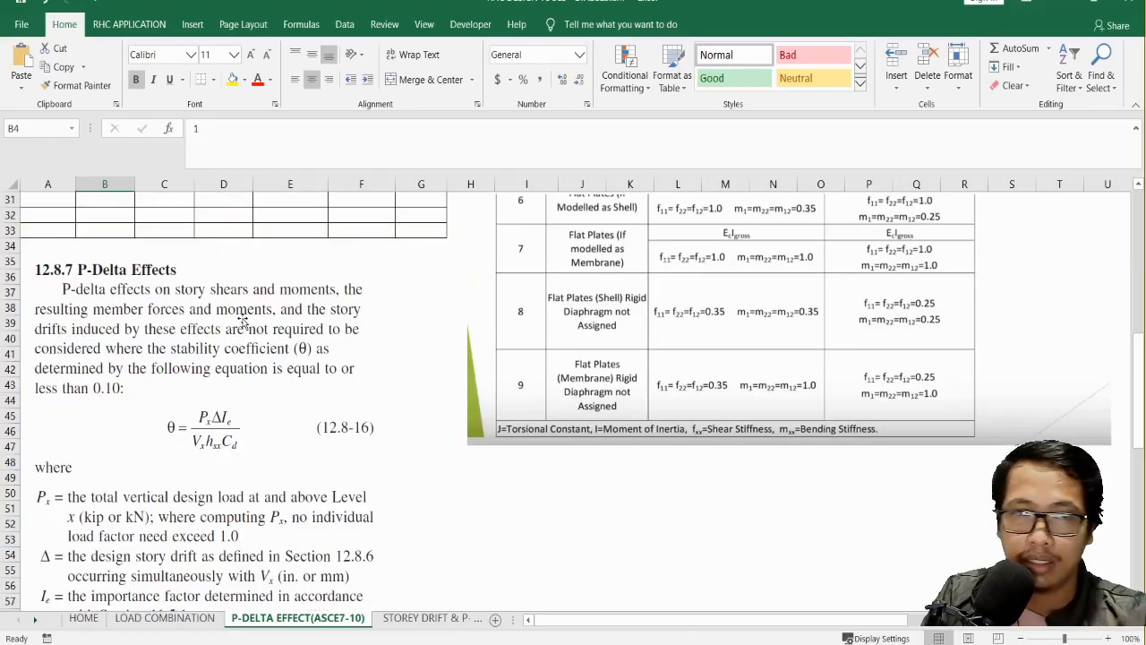
scroll(242, 321, "down", 4)
scroll(244, 323, "down", 5)
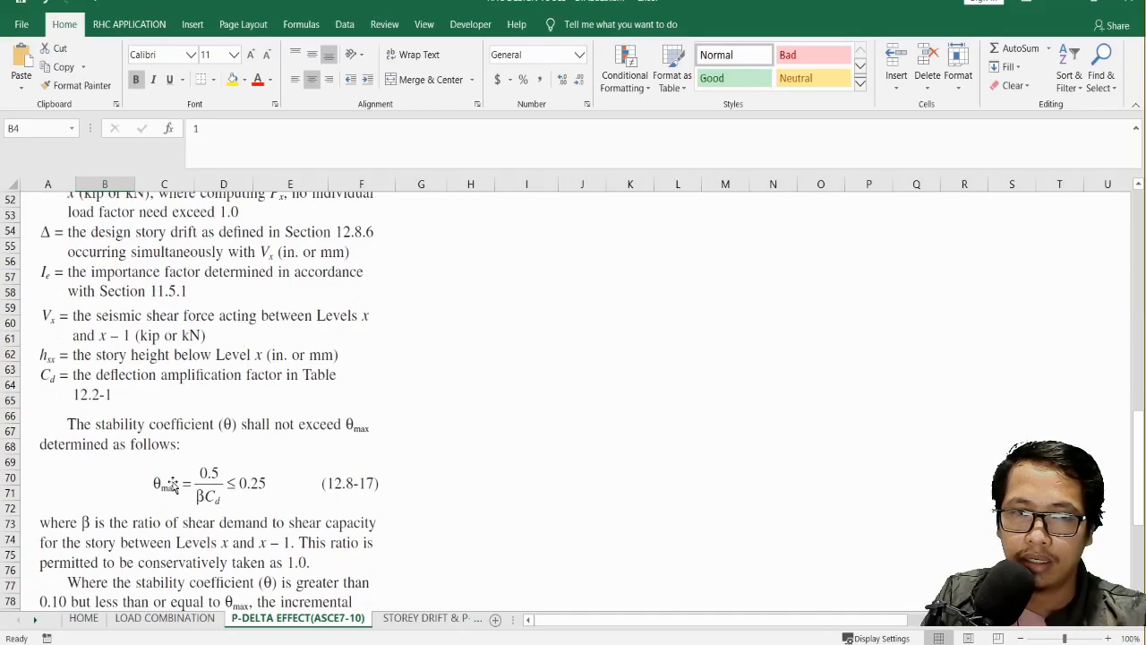
scroll(179, 487, "up", 4)
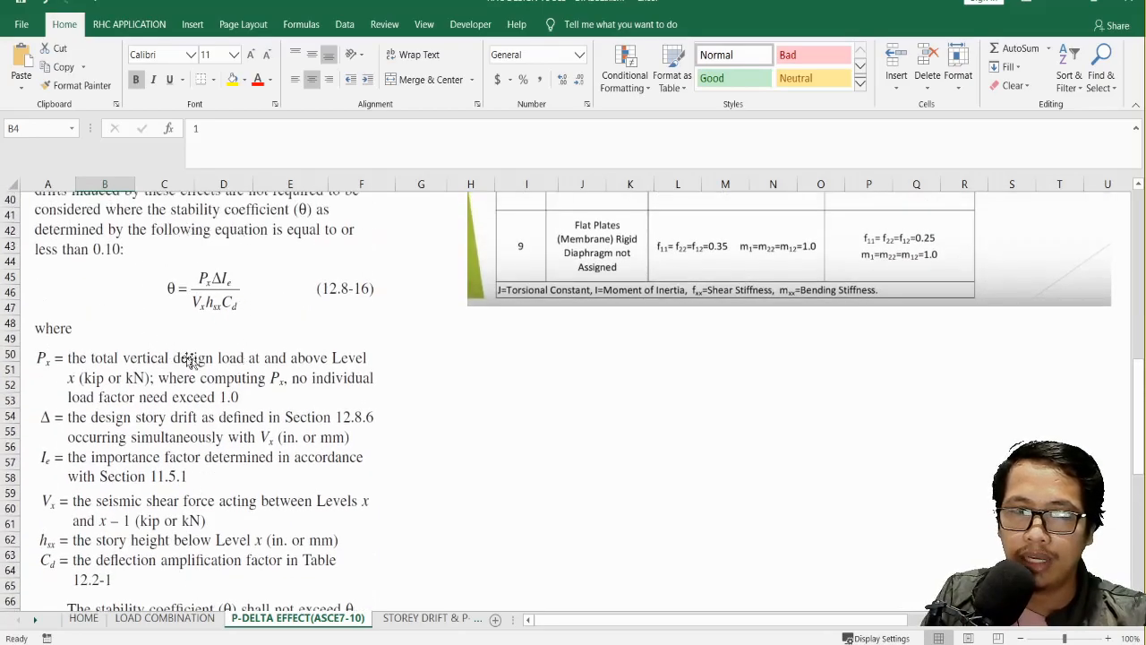
scroll(179, 269, "down", 2)
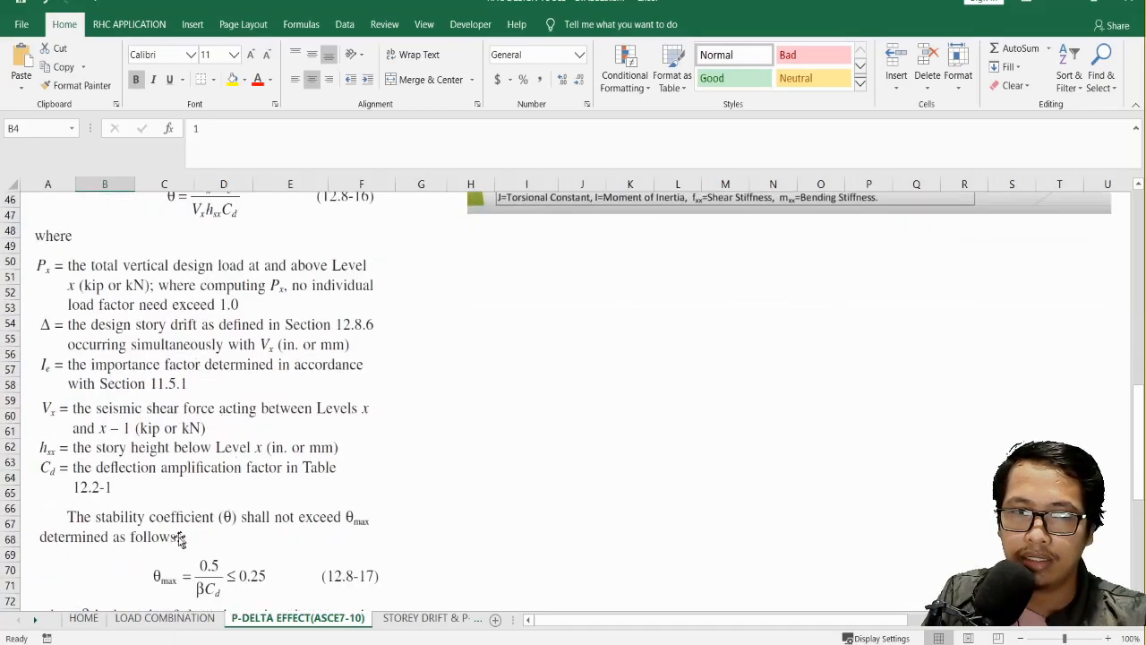
scroll(274, 546, "up", 2)
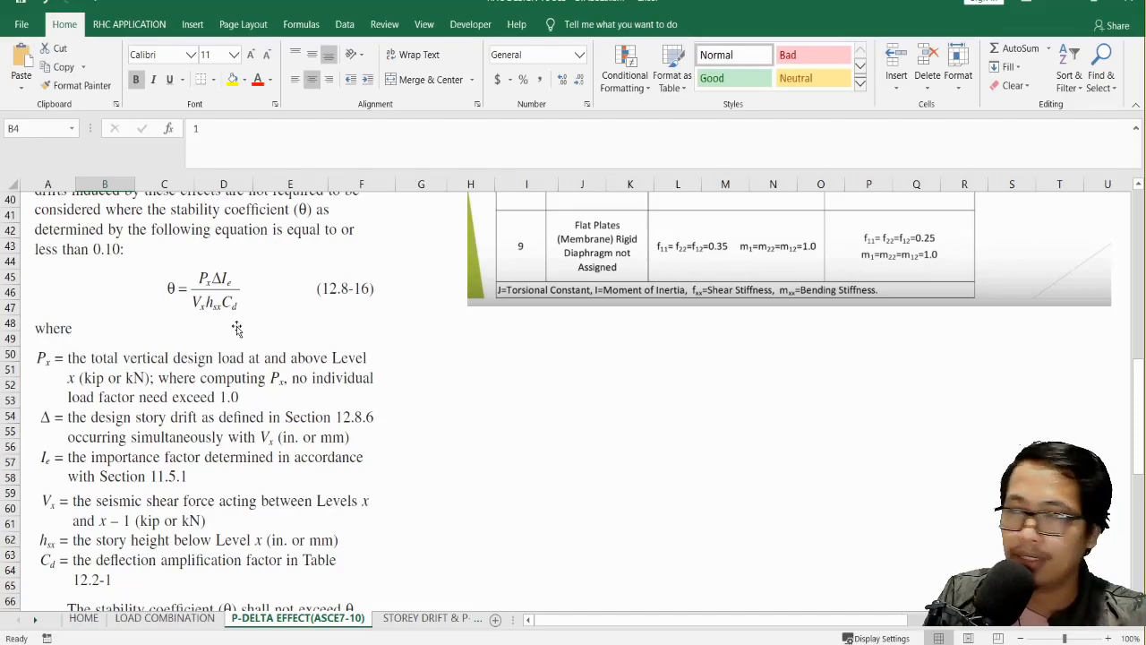
scroll(232, 331, "down", 2)
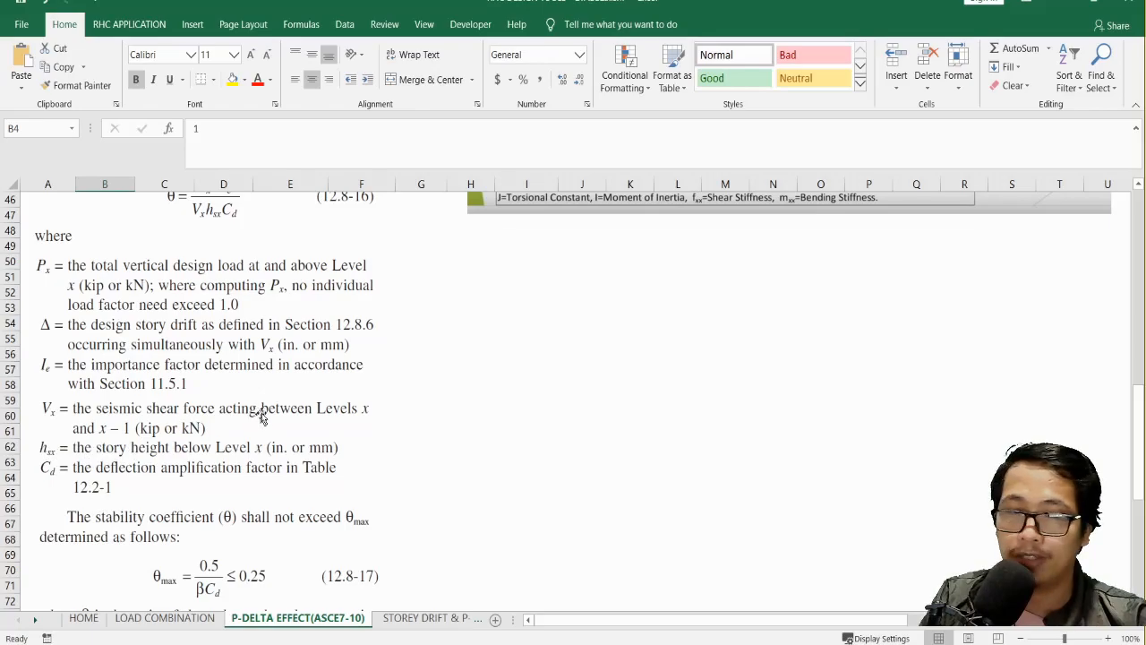
scroll(264, 413, "up", 5)
scroll(266, 413, "up", 9)
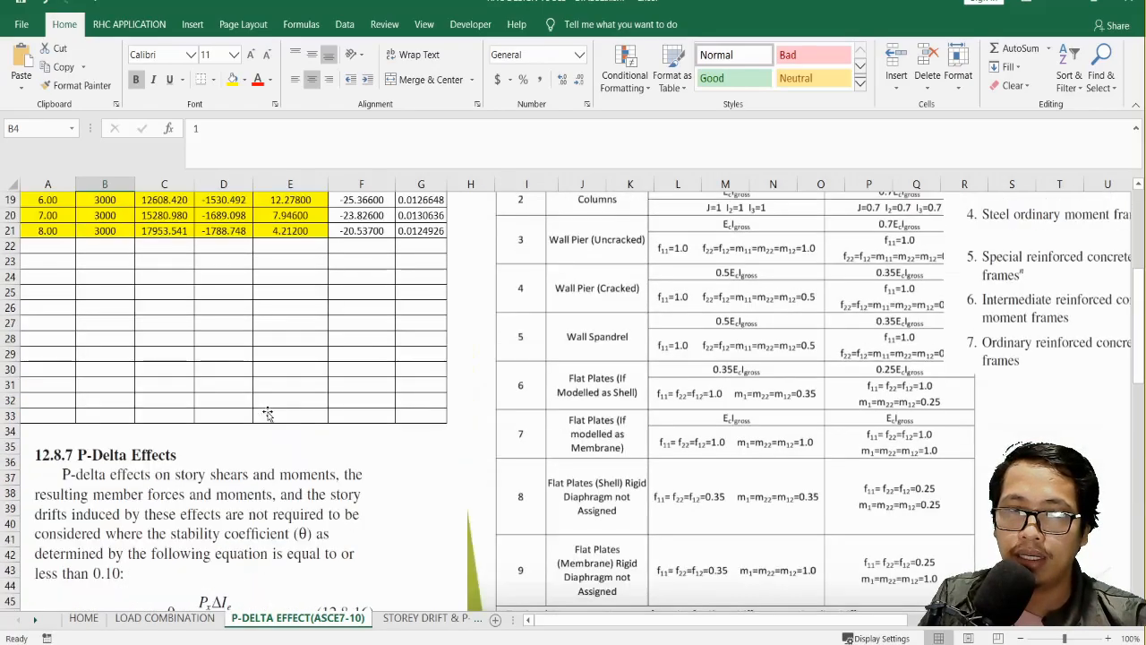
scroll(267, 414, "up", 1)
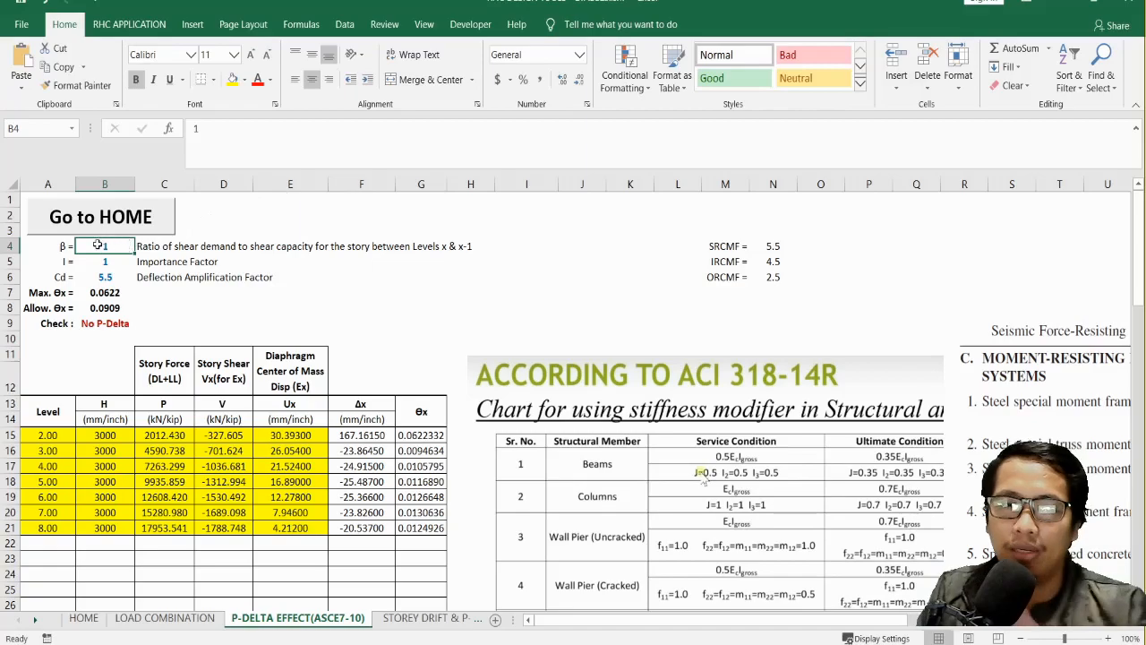
Step: Examine the description of β in row 4 and compare it with the β and θmax provisions under equation 12.8-17
left_click(156, 251)
left_click(332, 250)
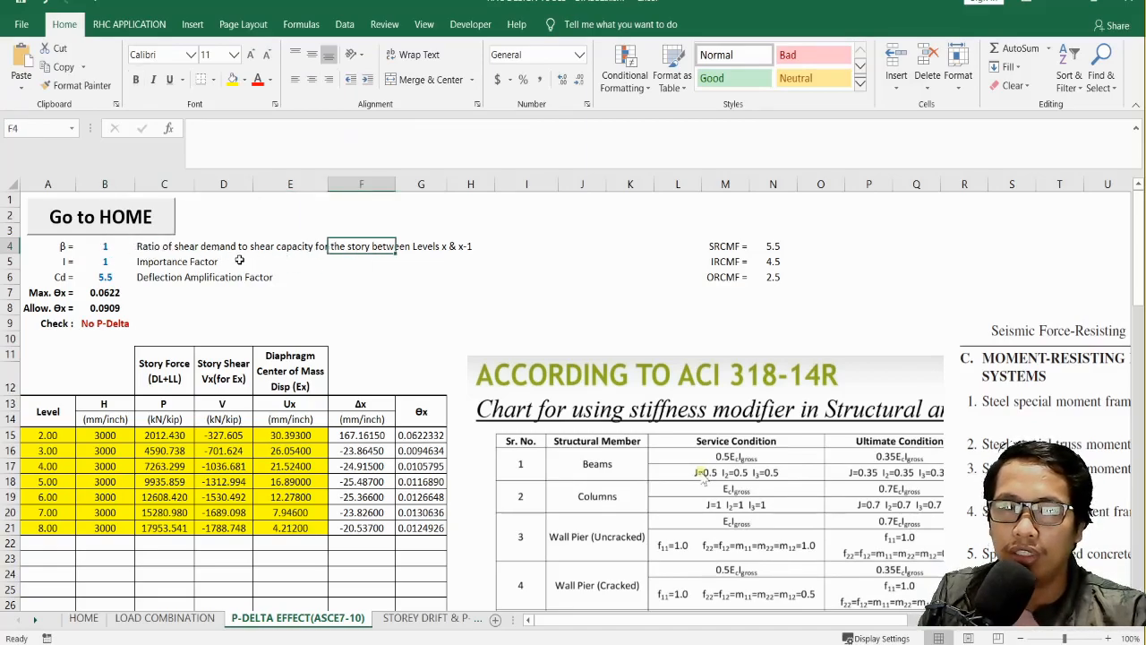
scroll(323, 325, "down", 4)
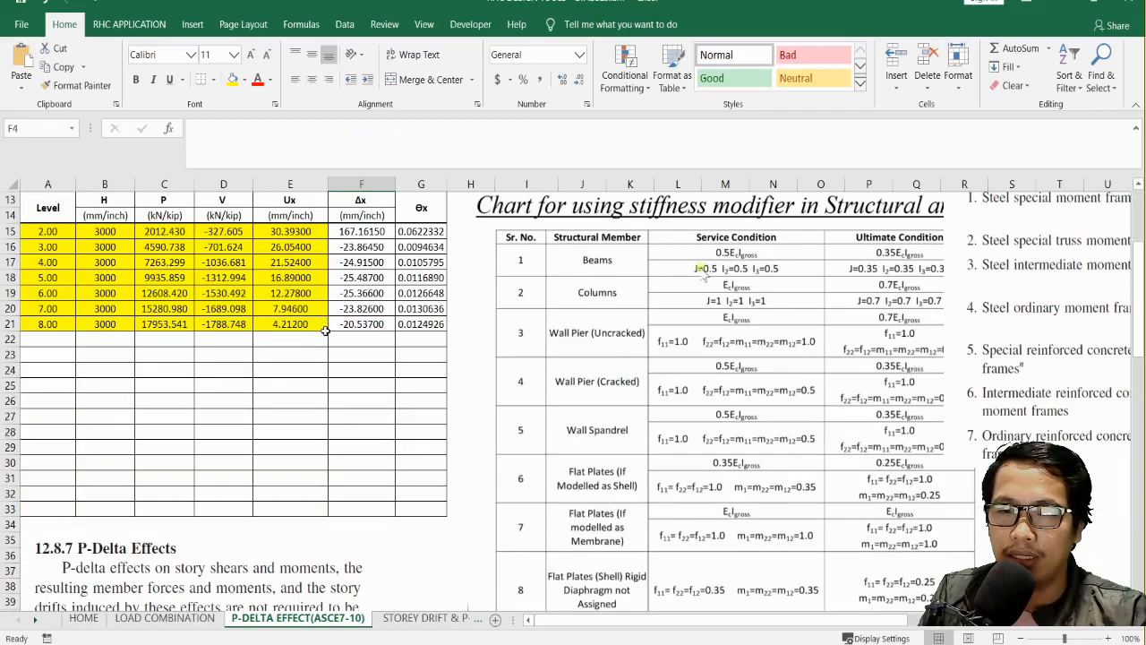
scroll(325, 331, "down", 12)
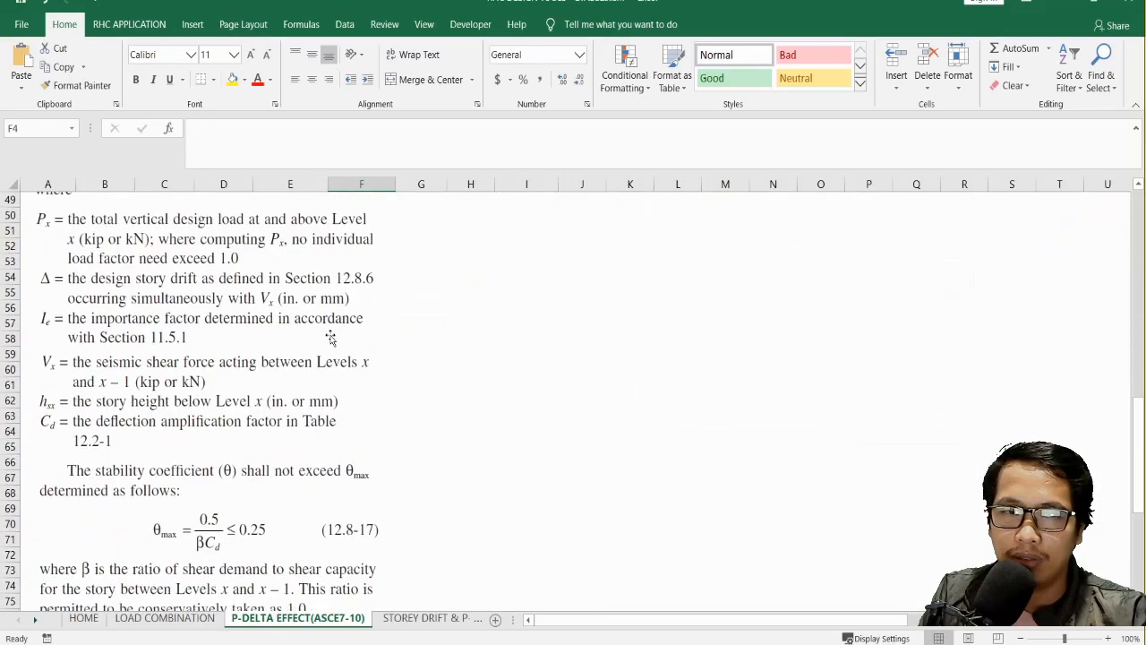
scroll(332, 339, "up", 2)
scroll(332, 340, "down", 4)
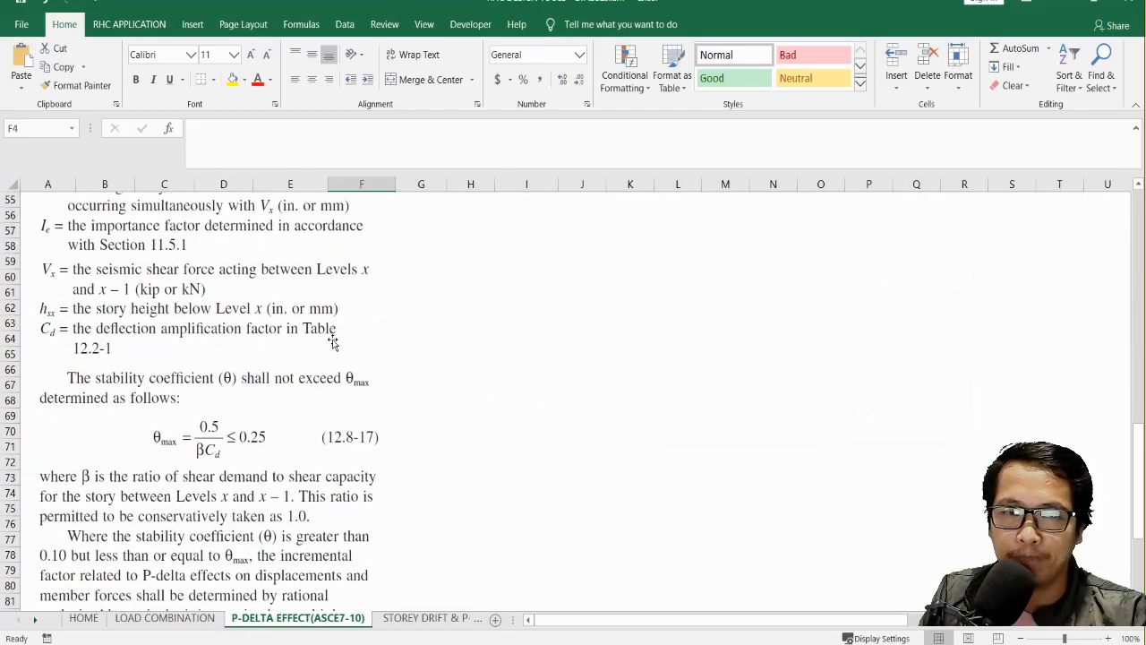
scroll(333, 342, "down", 2)
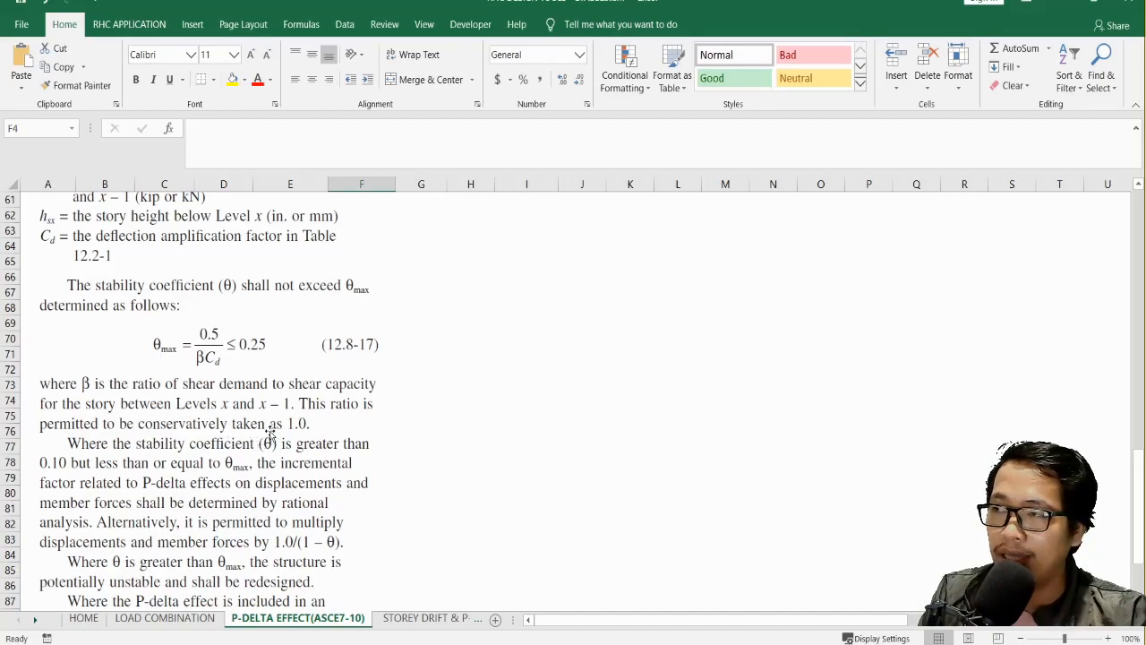
scroll(304, 438, "up", 4)
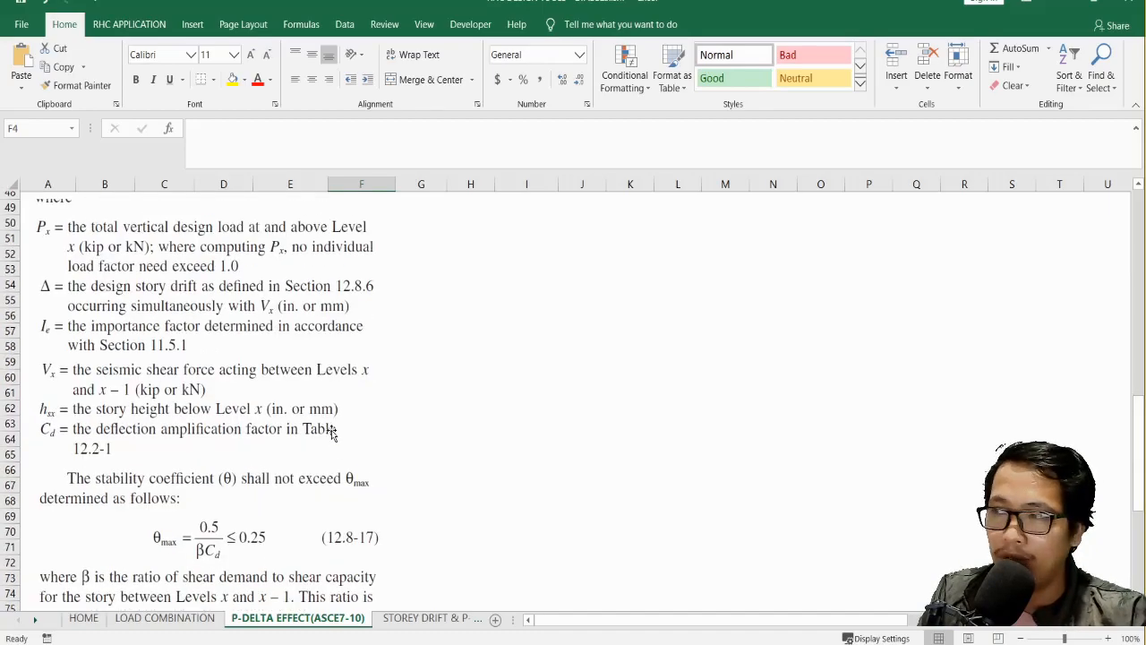
scroll(331, 433, "up", 9)
scroll(329, 436, "up", 7)
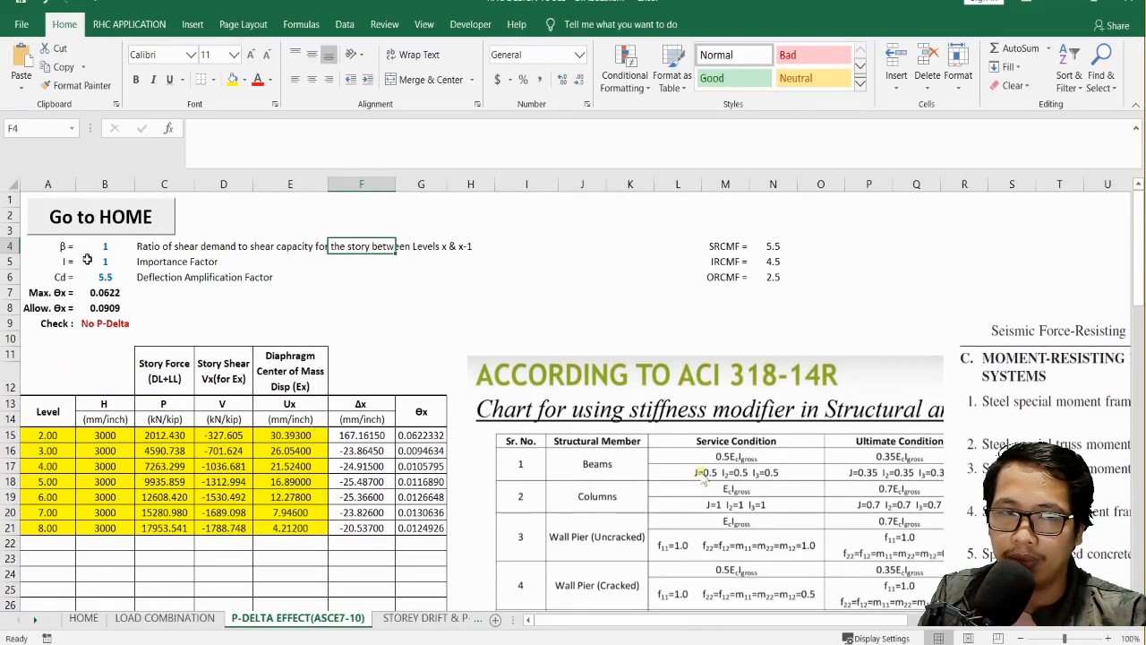
Step: Inspect the importance factor in row 5 and the deflection amplification factor Cd in row 6
left_click(107, 262)
left_click(162, 262)
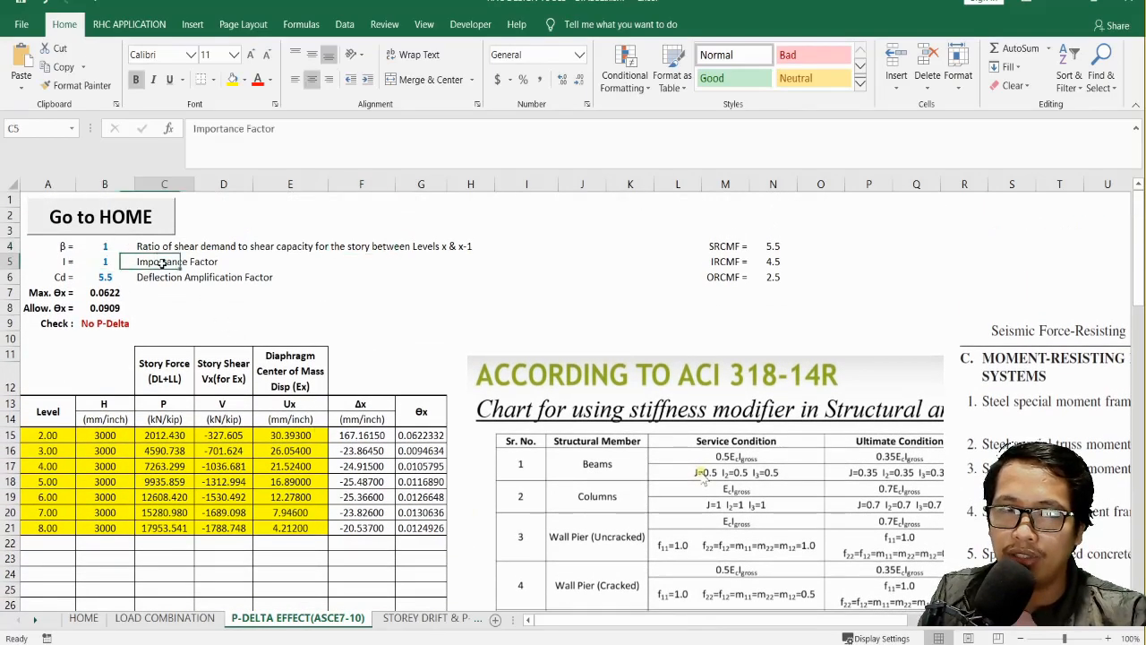
left_click(106, 261)
left_click(65, 263)
left_click(112, 262)
left_click(98, 279)
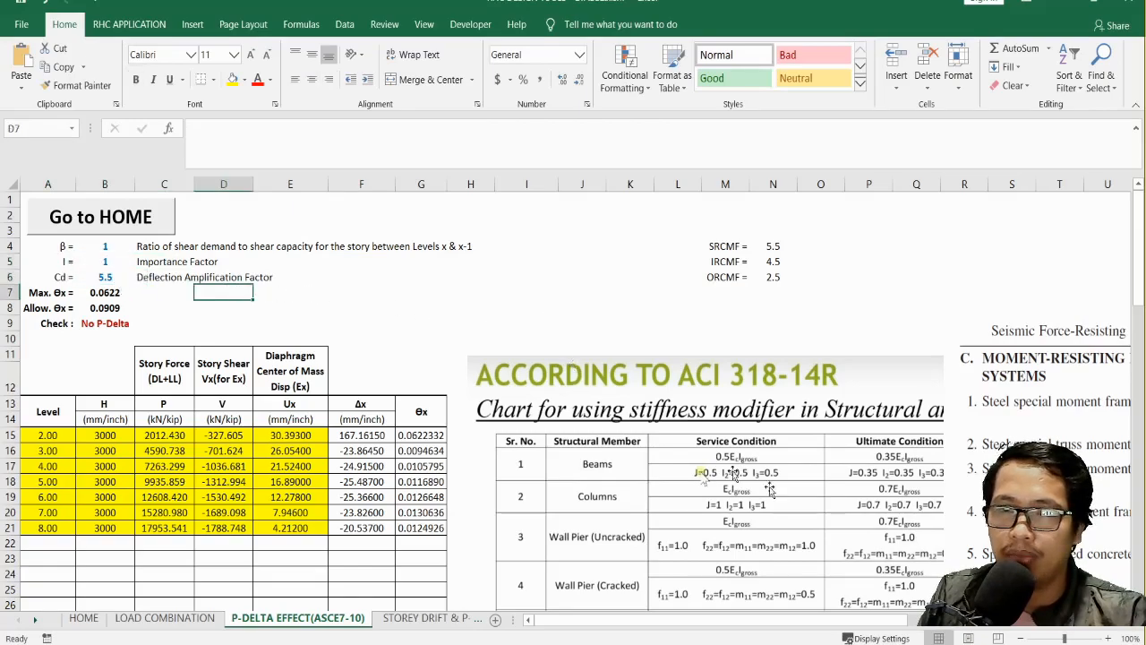
Step: Consult the moment-resisting frame table for Cd and set the deflection amplification factor in B6 to 5.5
left_click_drag(752, 621, 992, 609)
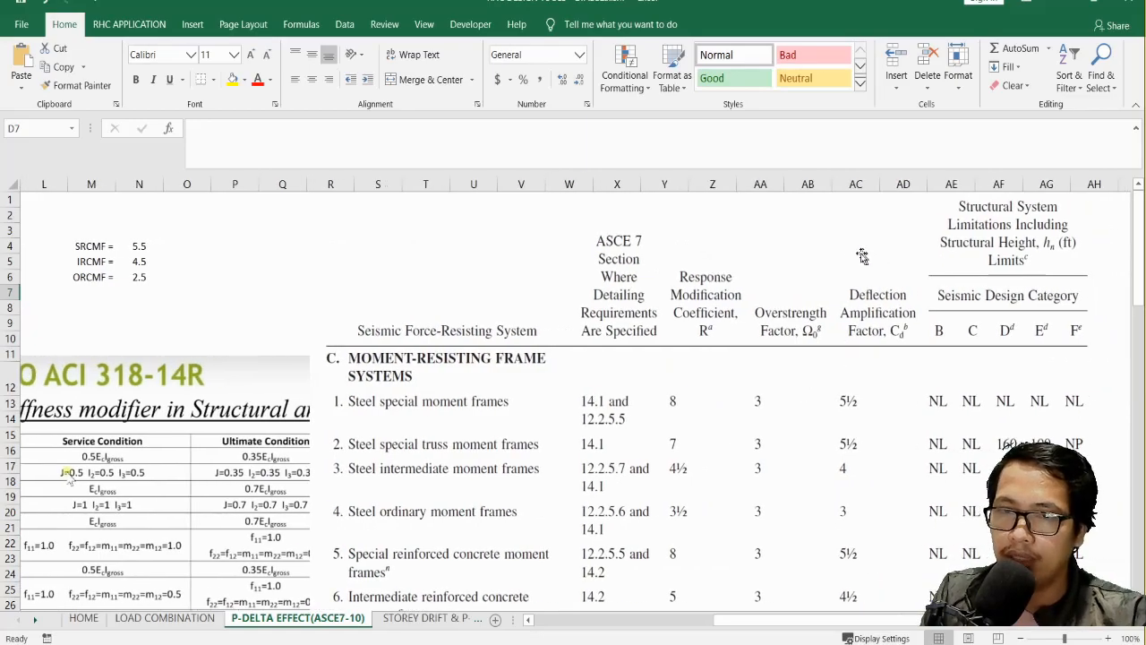
scroll(706, 359, "down", 2)
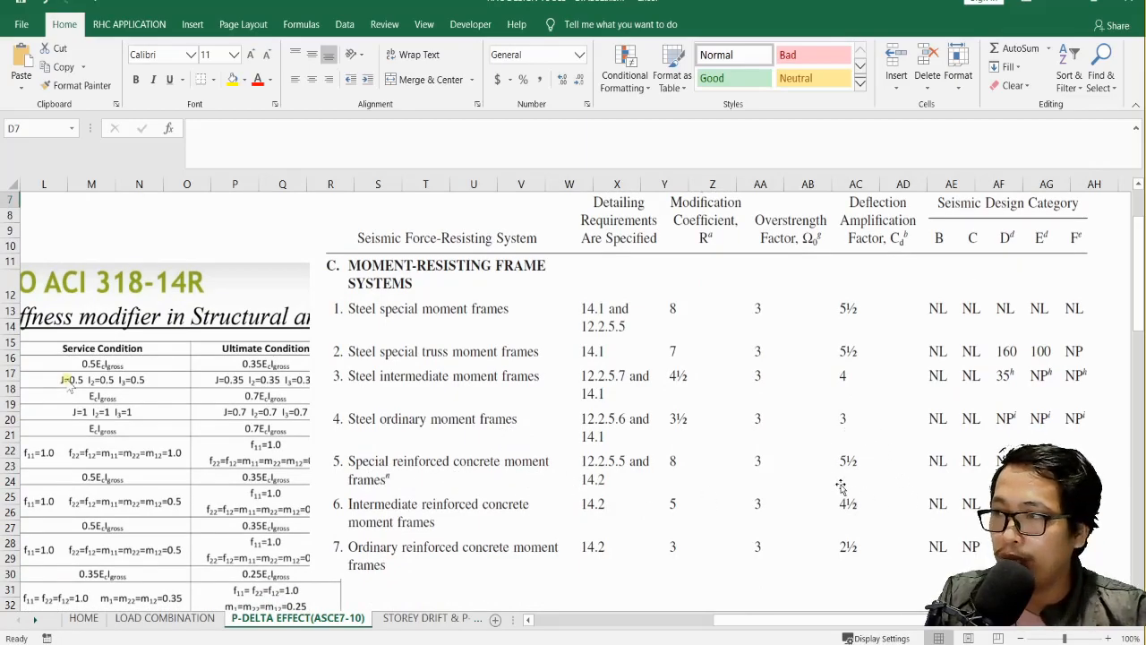
left_click_drag(733, 628, 538, 629)
scroll(139, 346, "up", 2)
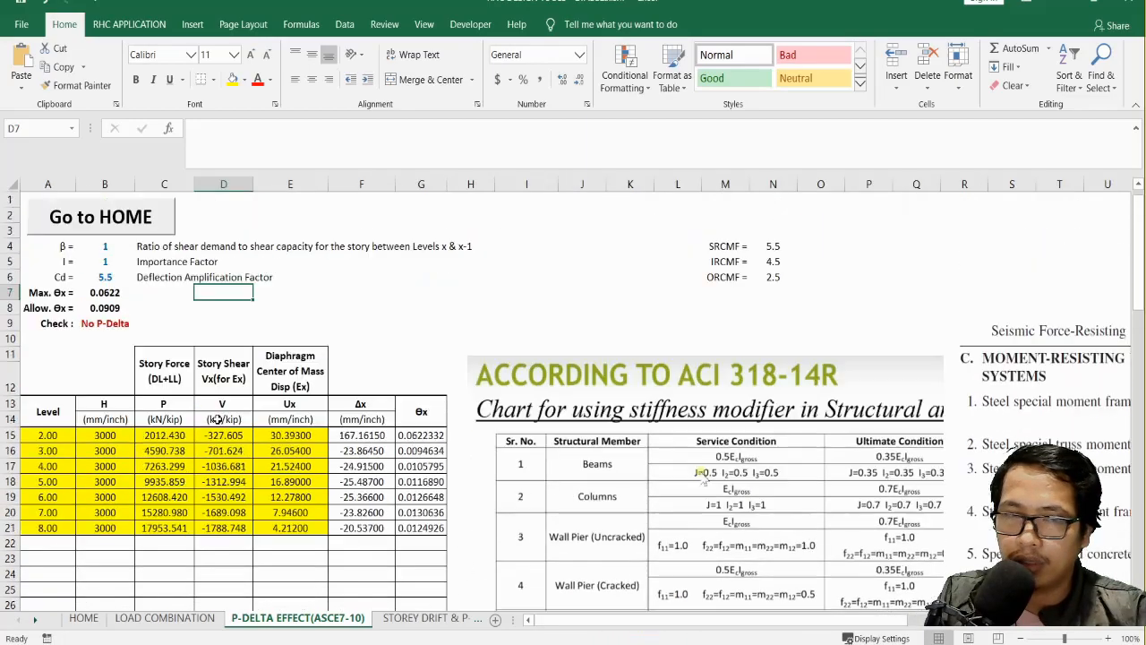
left_click(105, 278)
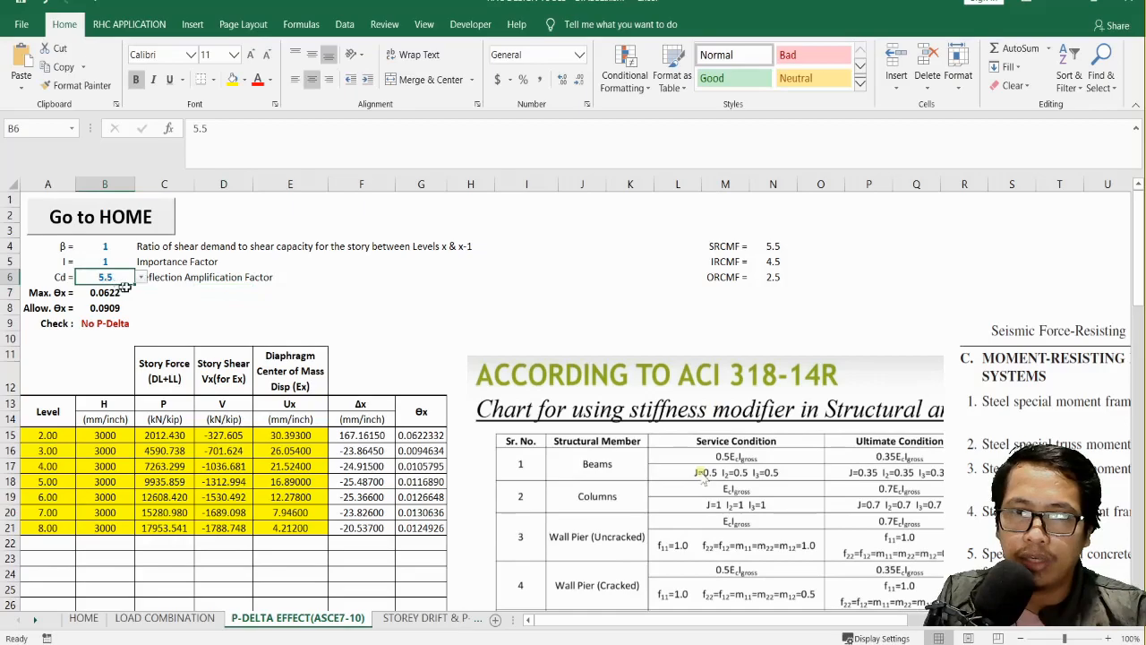
left_click(141, 277)
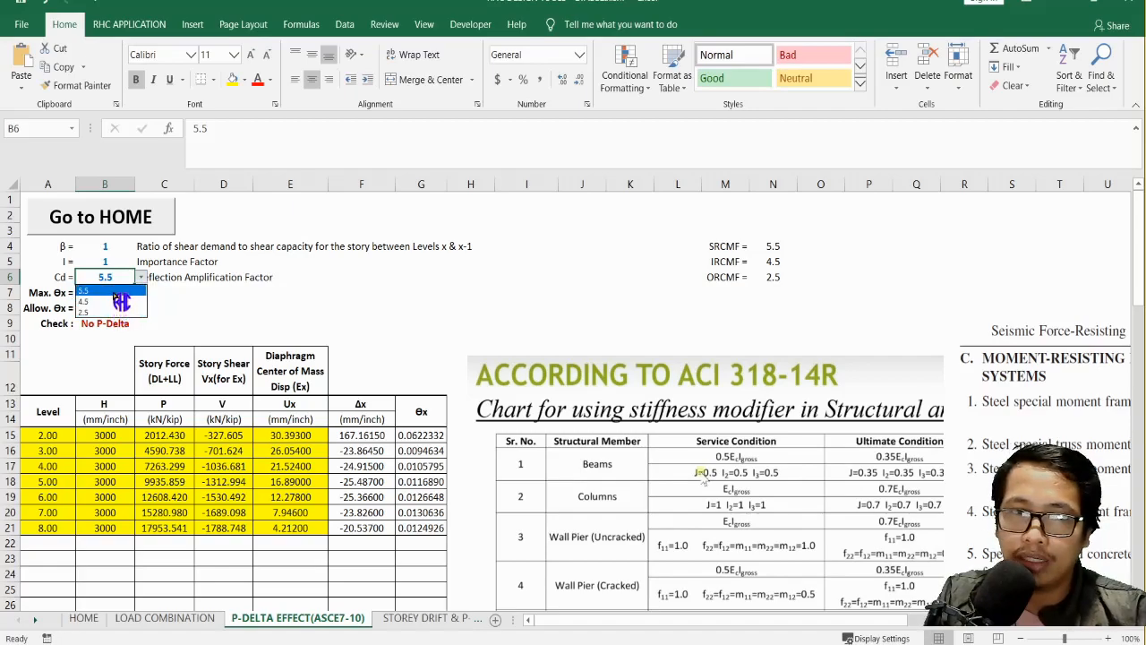
left_click(114, 292)
left_click(356, 292)
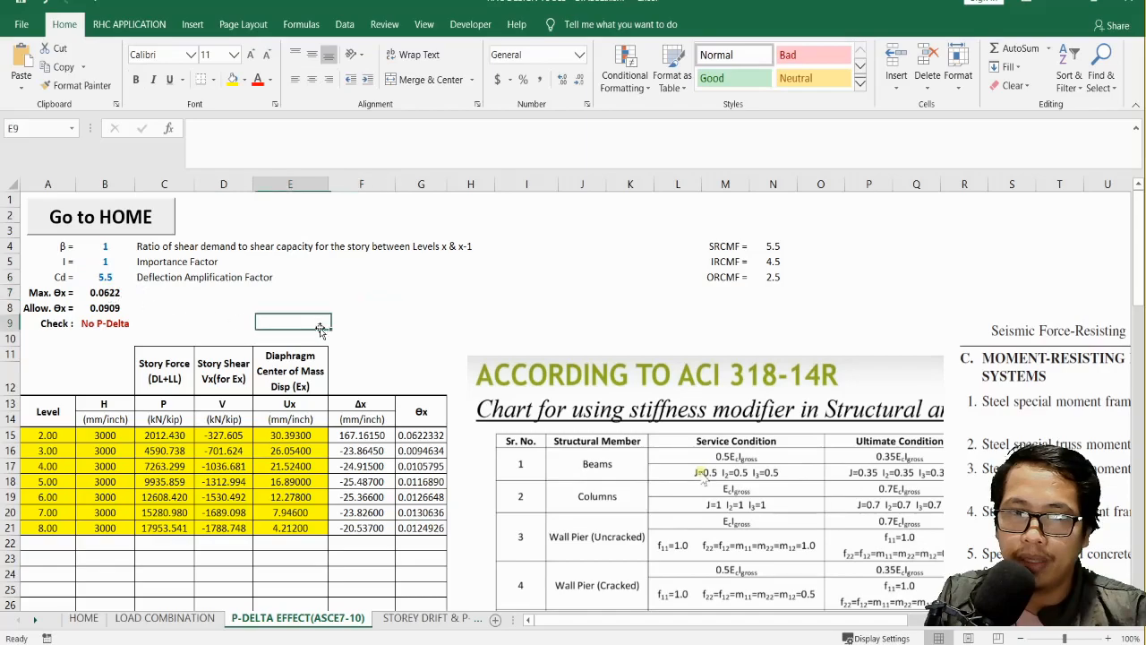
Step: Inspect the Level entries for levels 2 to 8 and the story height input in the drift table
scroll(260, 502, "down", 1)
left_click(226, 521)
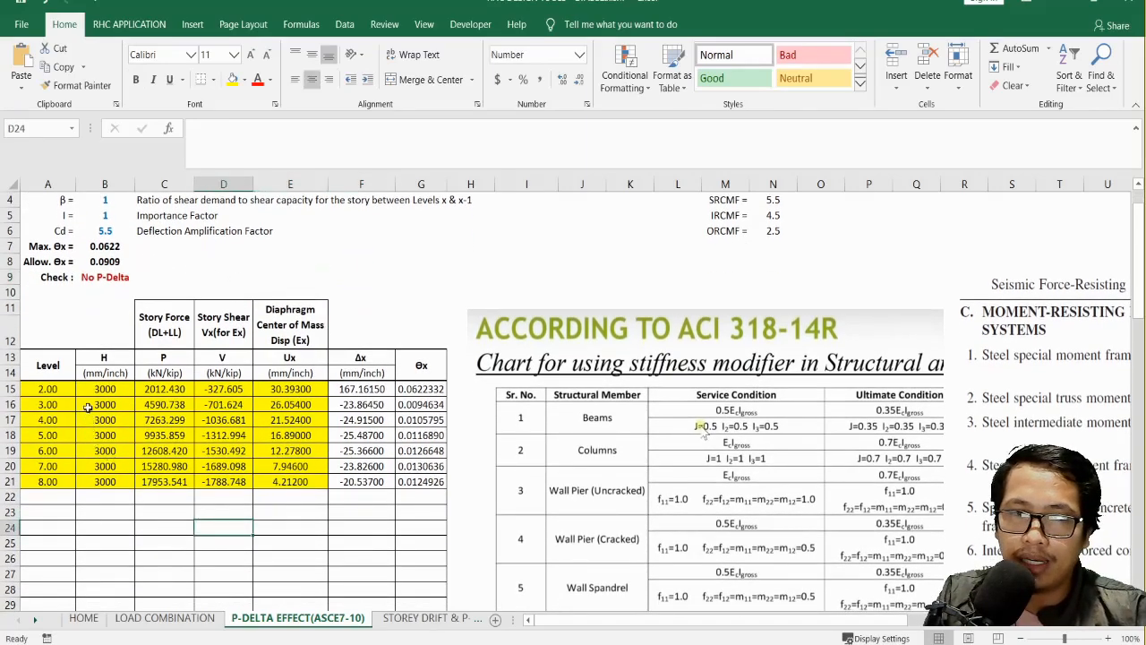
left_click_drag(45, 388, 53, 482)
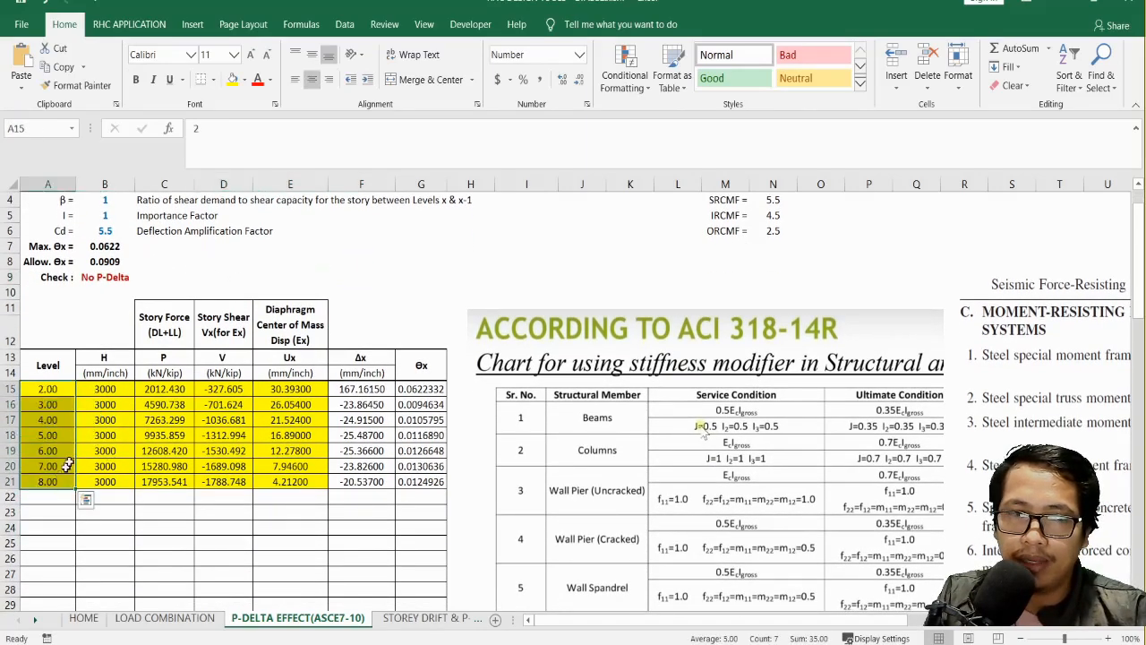
left_click(105, 405)
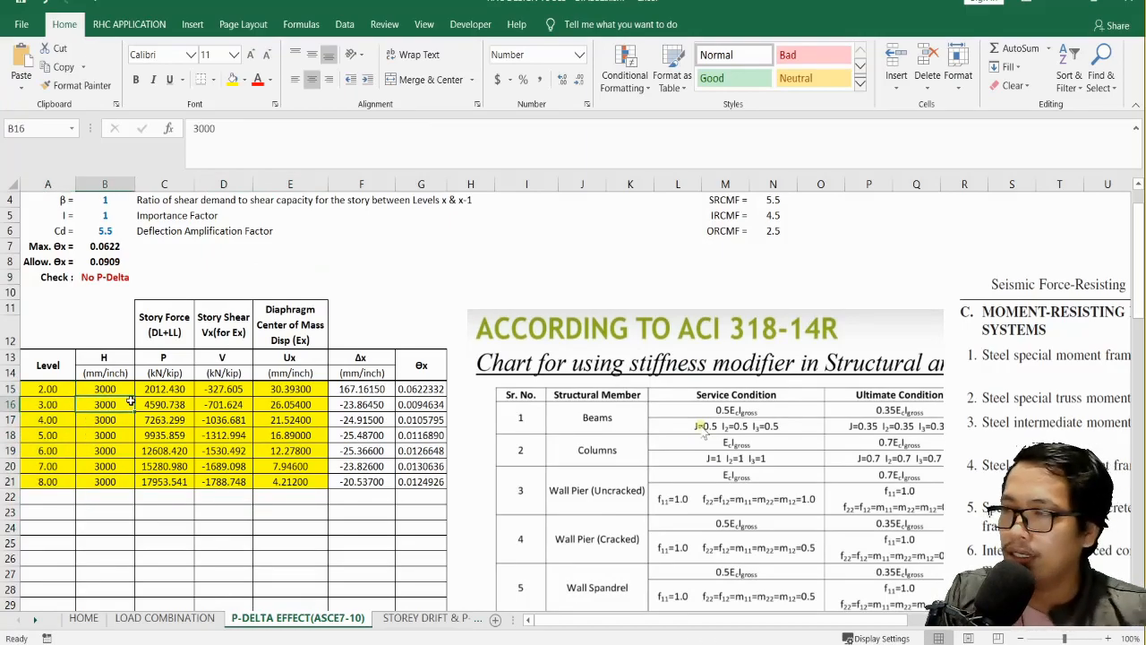
left_click(50, 390)
left_click(49, 404)
left_click(46, 433)
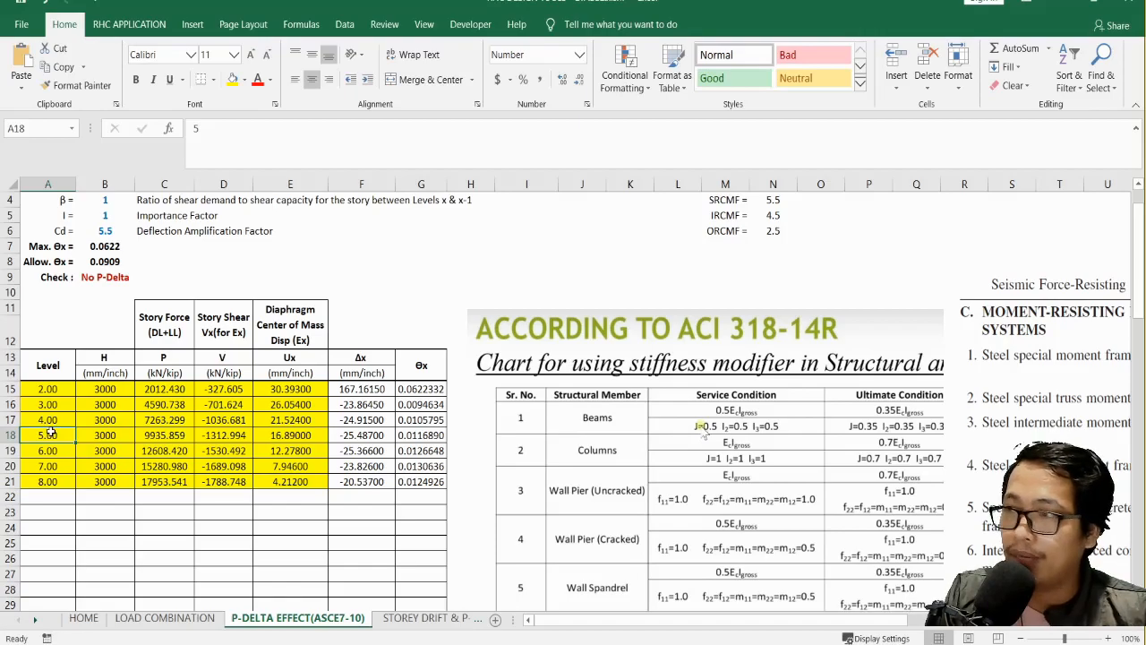
Step: Review the H, P, V, Ux, Δx and θx columns for levels 2 to 8
left_click_drag(100, 388, 114, 479)
left_click_drag(166, 389, 172, 484)
left_click_drag(224, 392, 224, 482)
left_click(313, 392)
left_click_drag(314, 391, 302, 480)
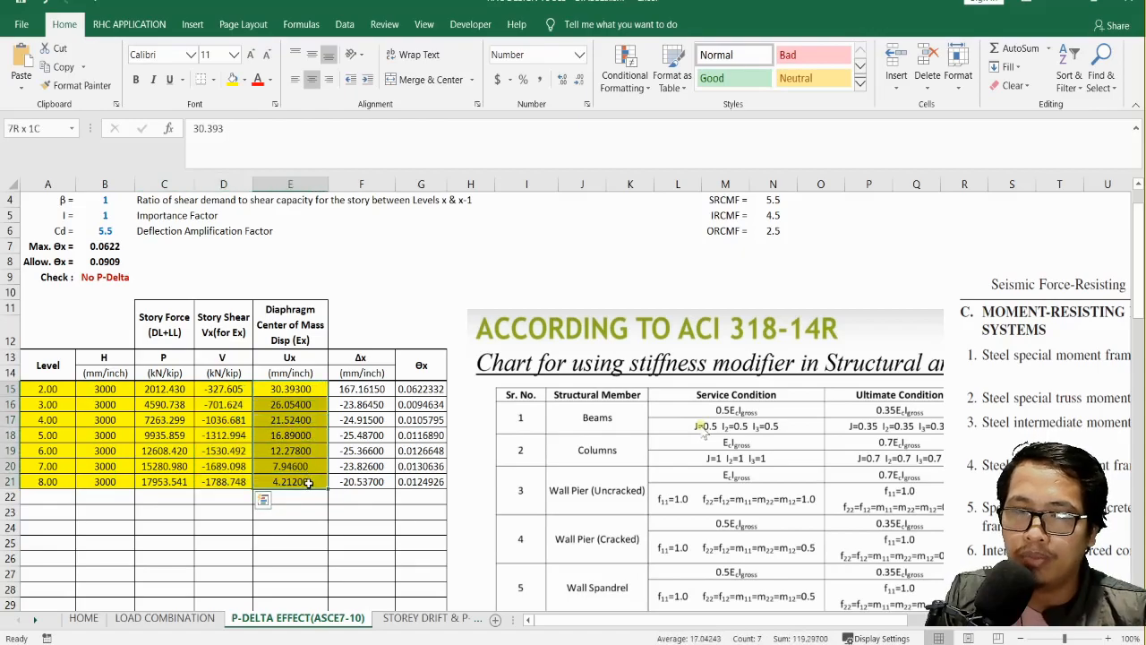
left_click_drag(372, 388, 369, 482)
left_click_drag(426, 388, 421, 482)
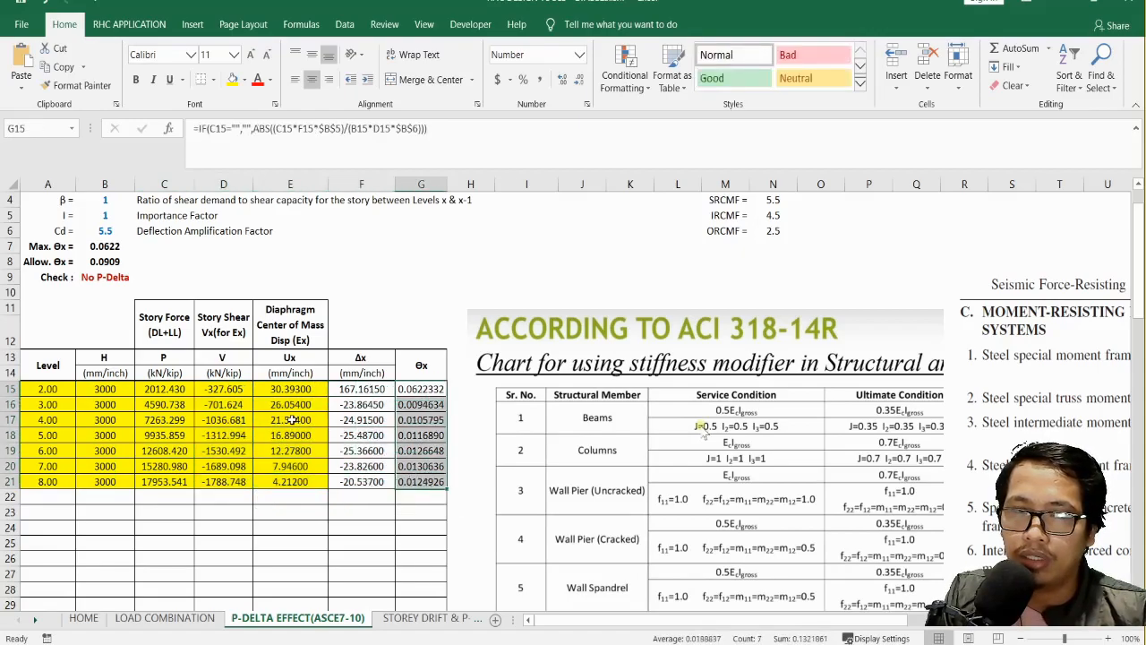
Step: Consult stability coefficient equation 12.8-16 and its variable definitions below the story table
scroll(292, 420, "down", 4)
scroll(292, 421, "down", 9)
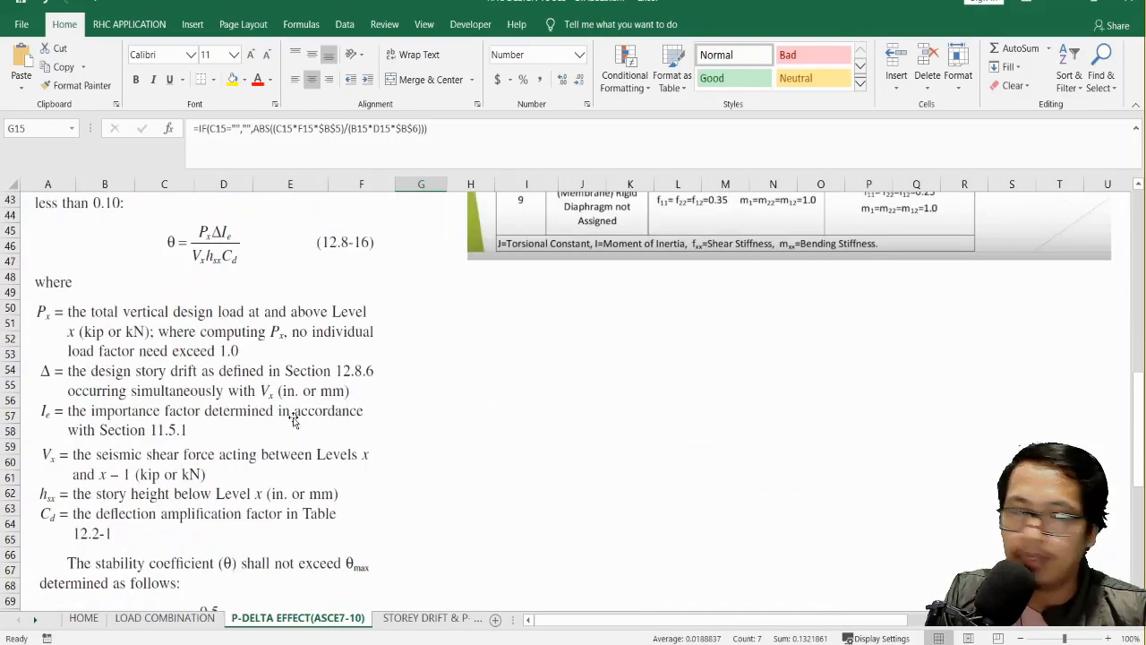
scroll(293, 421, "up", 9)
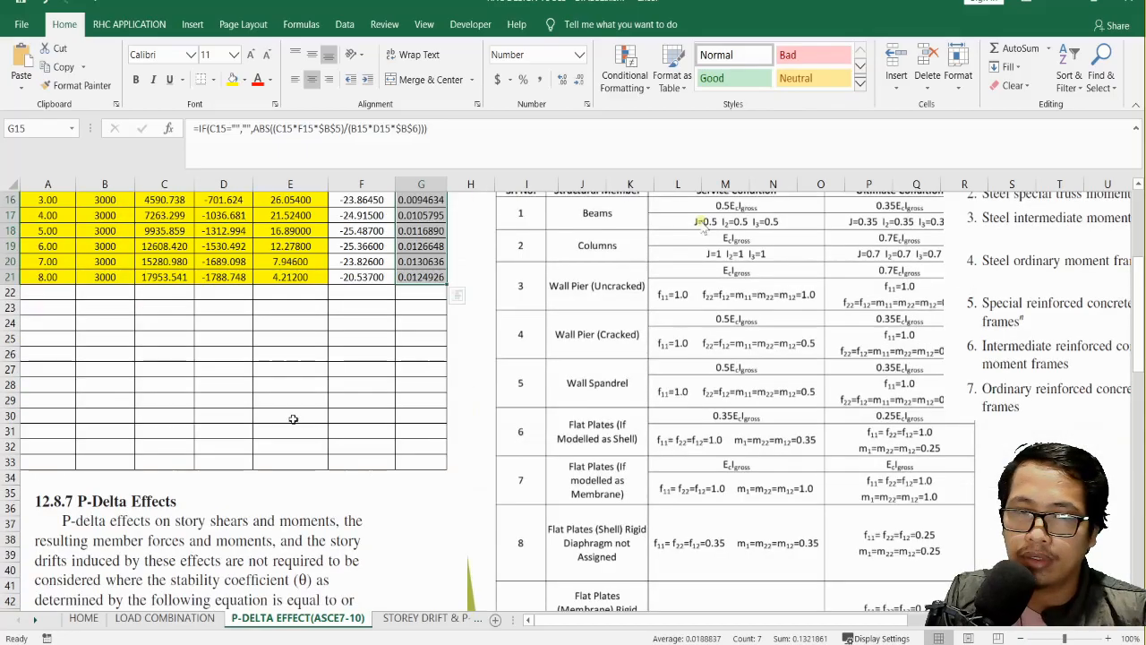
scroll(293, 419, "up", 3)
left_click(361, 457)
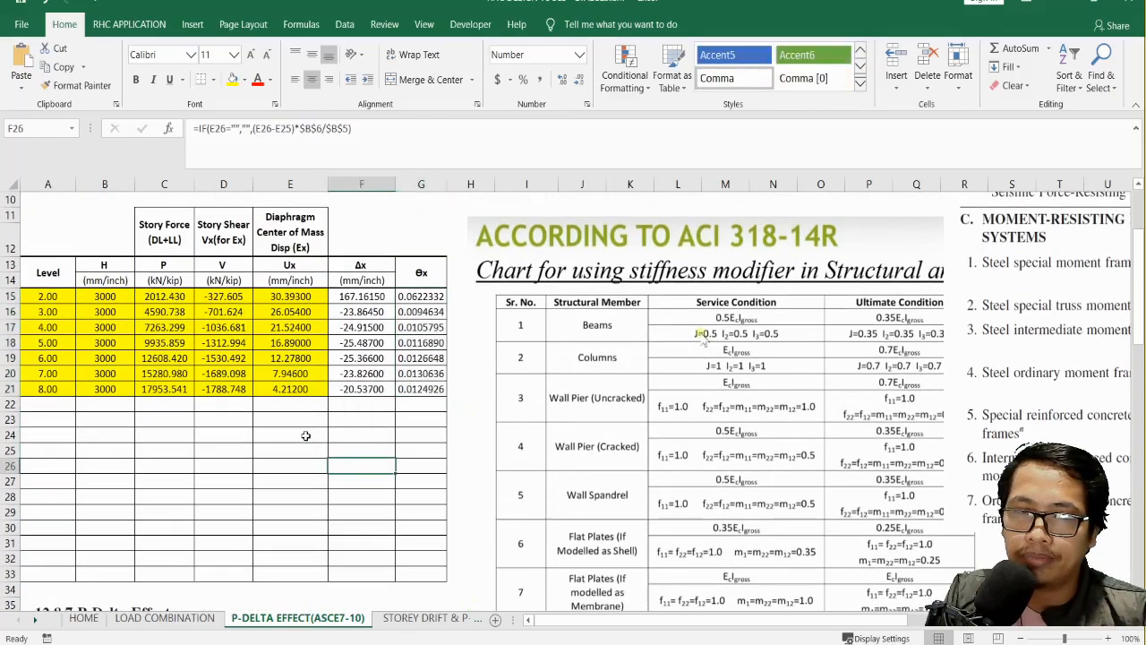
scroll(304, 436, "up", 3)
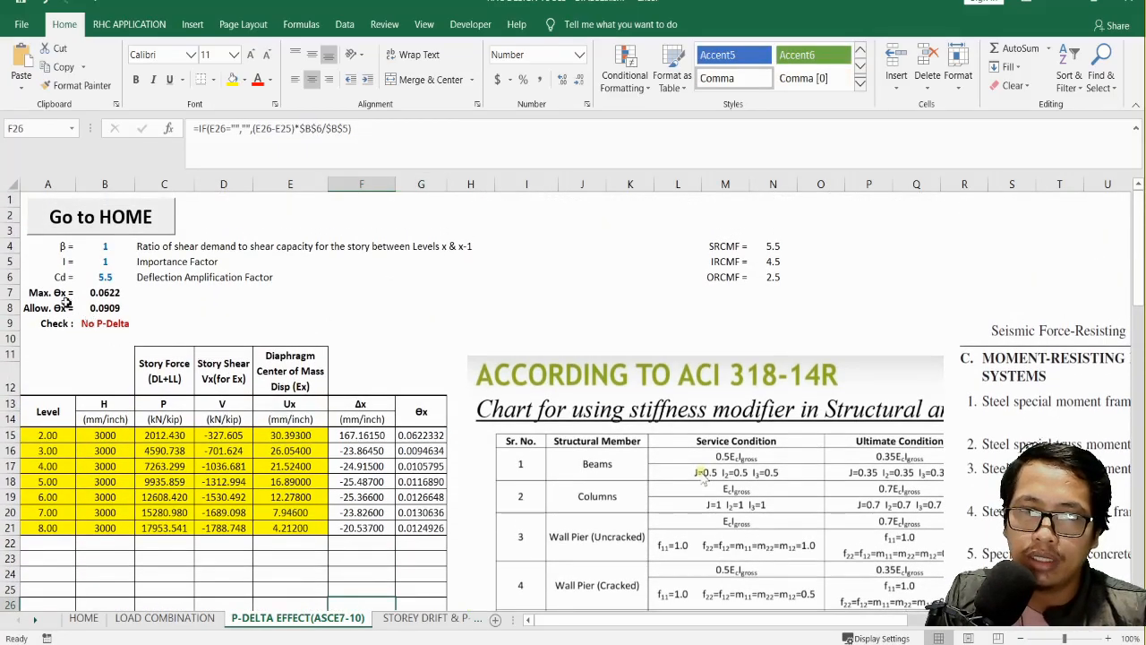
Step: Examine the maximum θx, allowable θx and Check cells in B7:B9, including the Check formula
left_click_drag(90, 293, 121, 322)
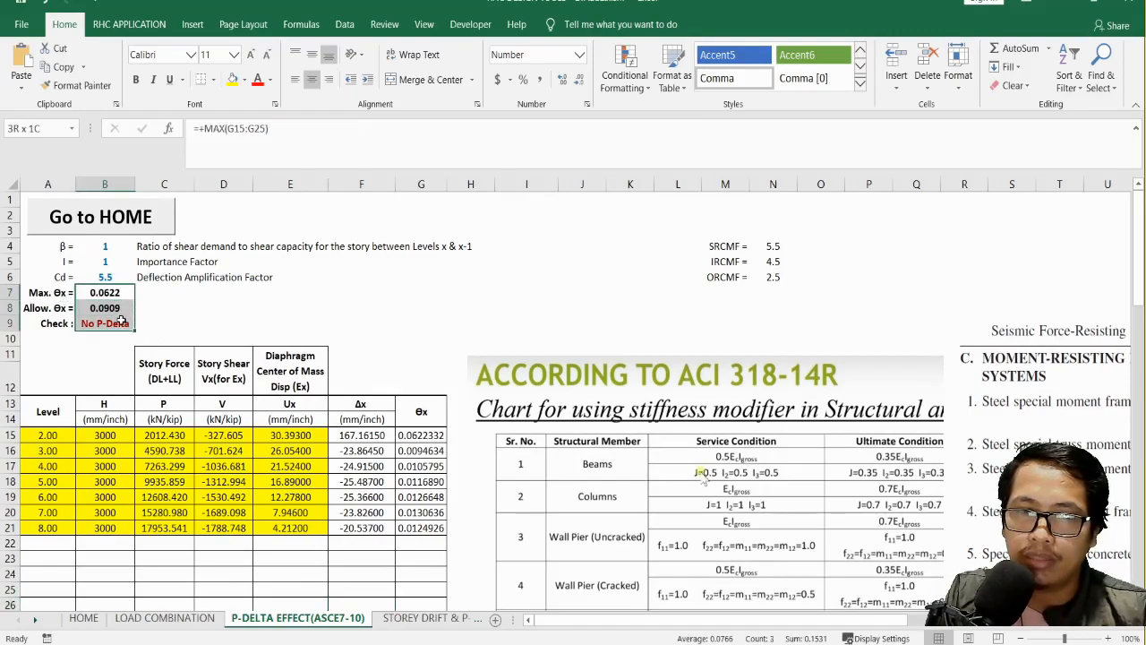
left_click(105, 324)
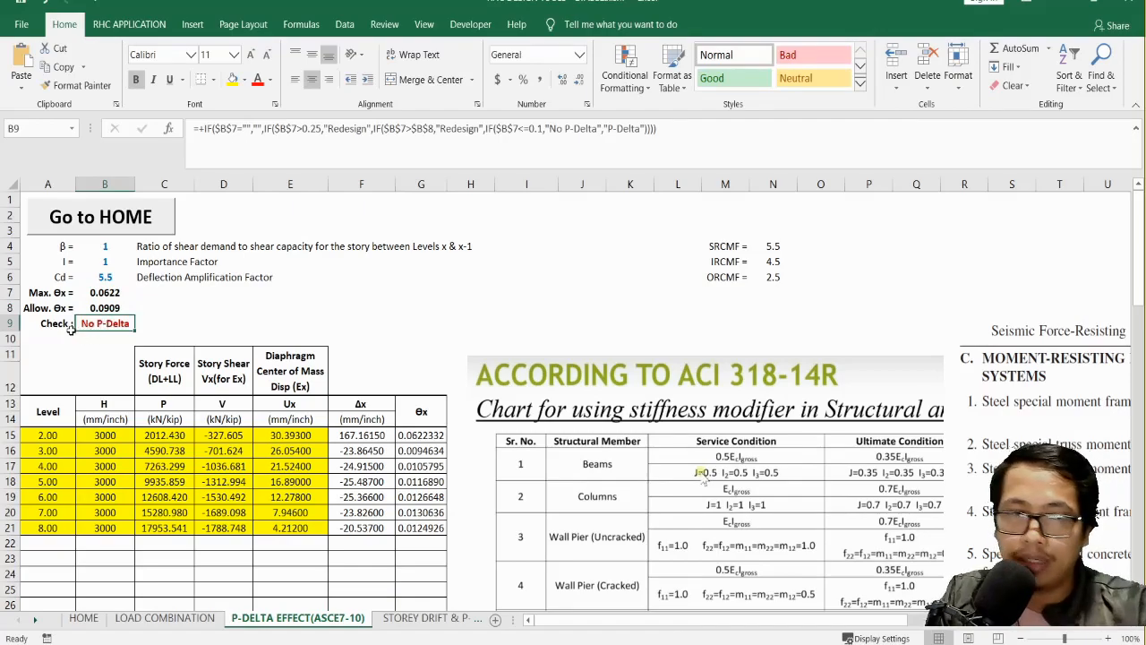
scroll(70, 330, "up", 1, "ctrl")
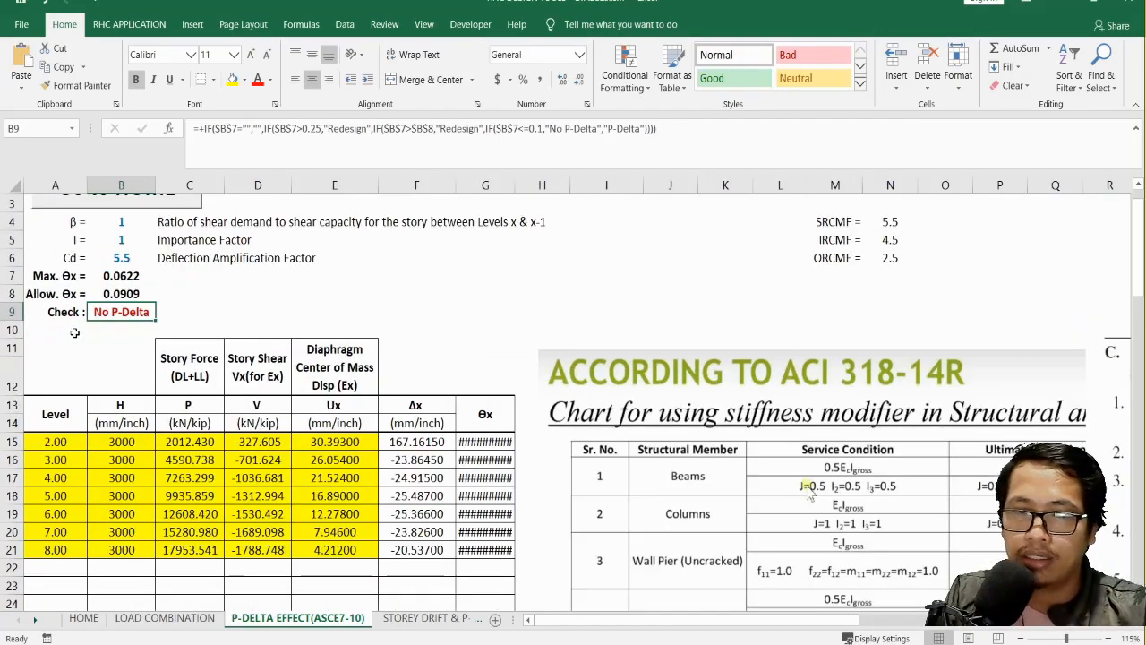
scroll(76, 332, "up", 1, "ctrl")
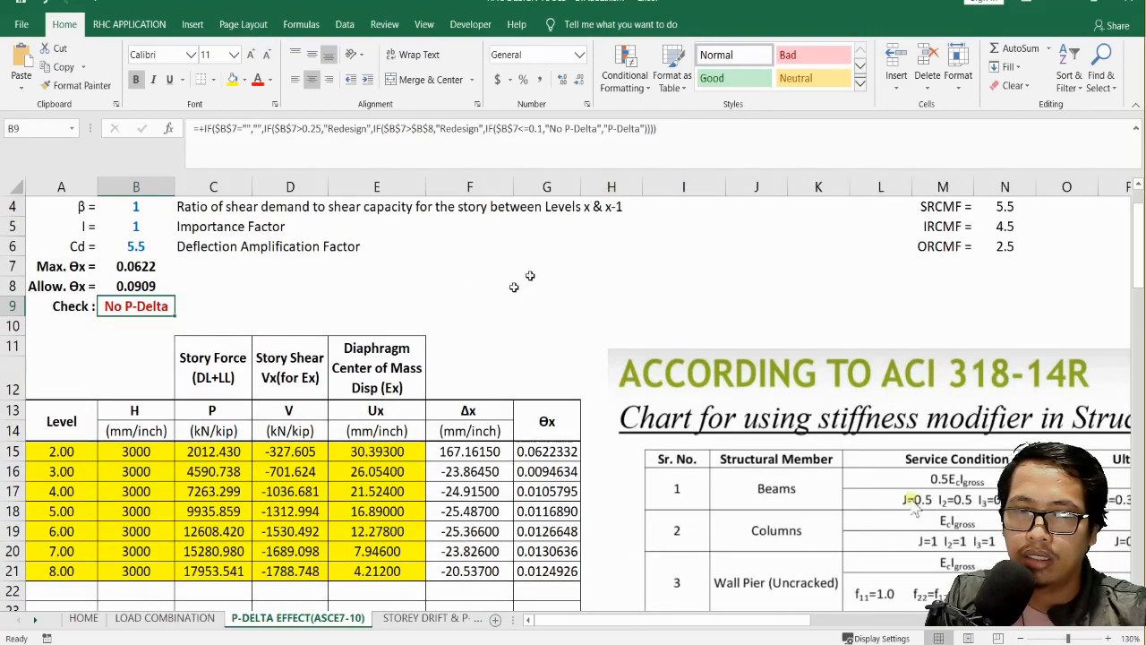
scroll(413, 334, "up", 1, "ctrl")
scroll(414, 335, "up", 1)
left_click(500, 368)
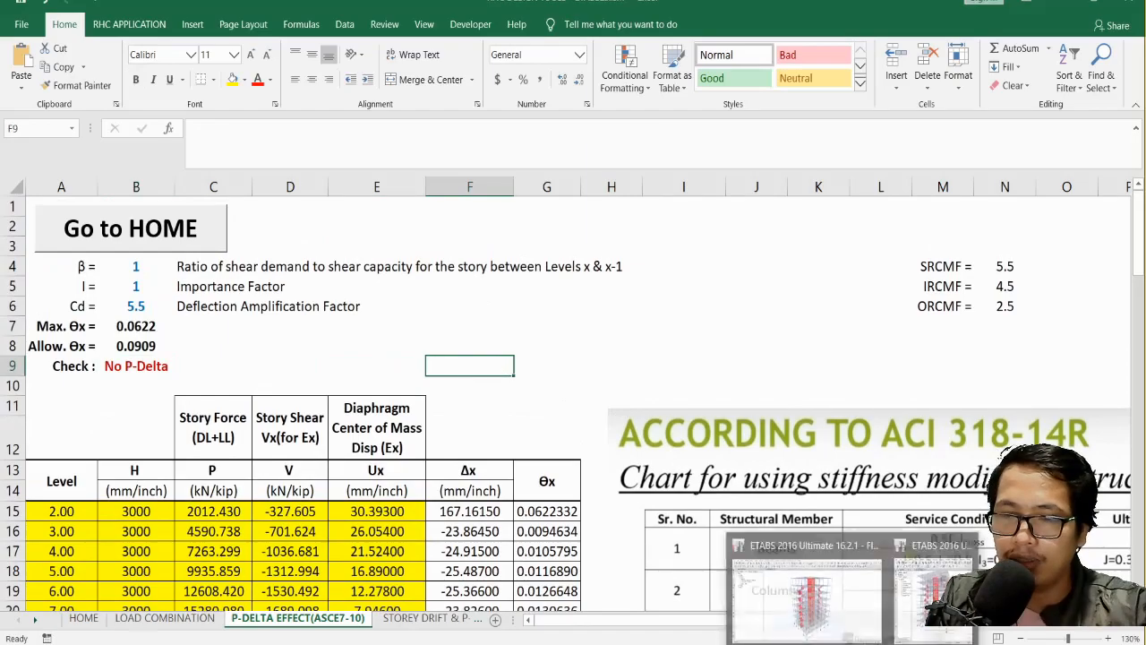
Step: Switch to ETABS and save the building model as a copy named FINITE ELEMENTS REQUIREMENT4-SERVICE CONDITION.EDB
left_click(839, 600)
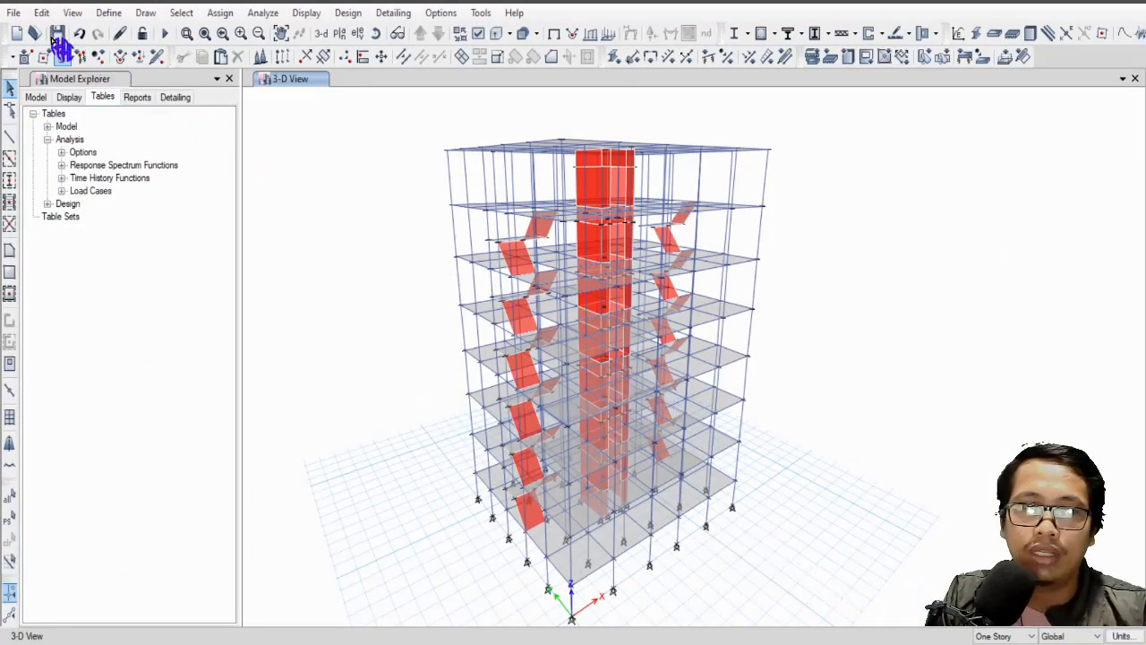
left_click(14, 13)
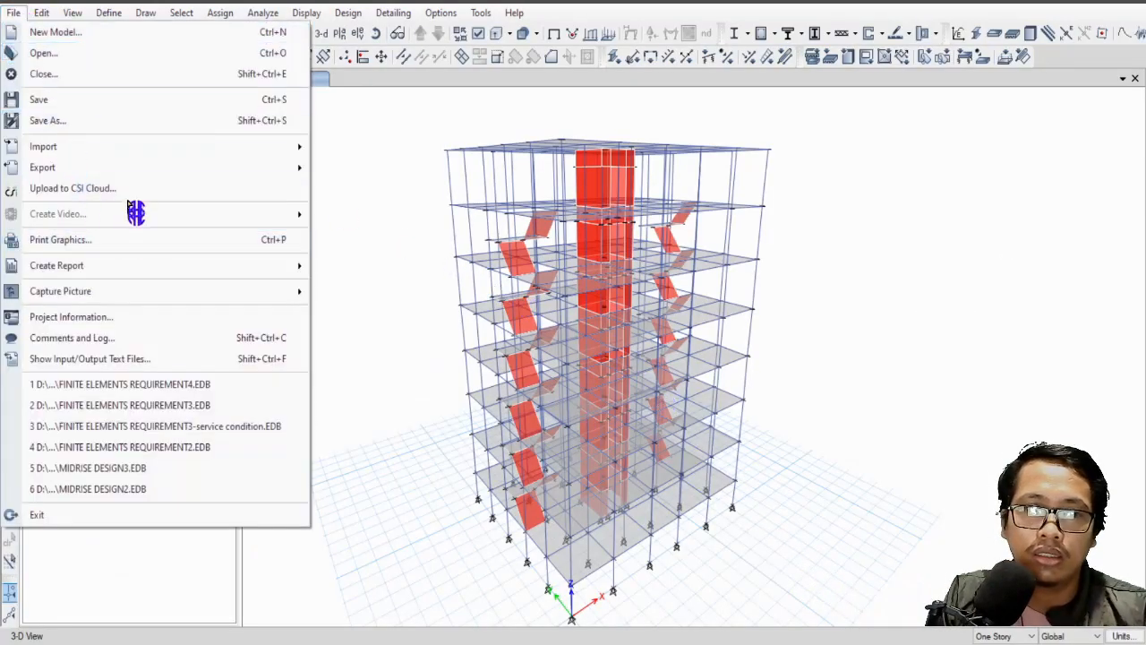
left_click(110, 122)
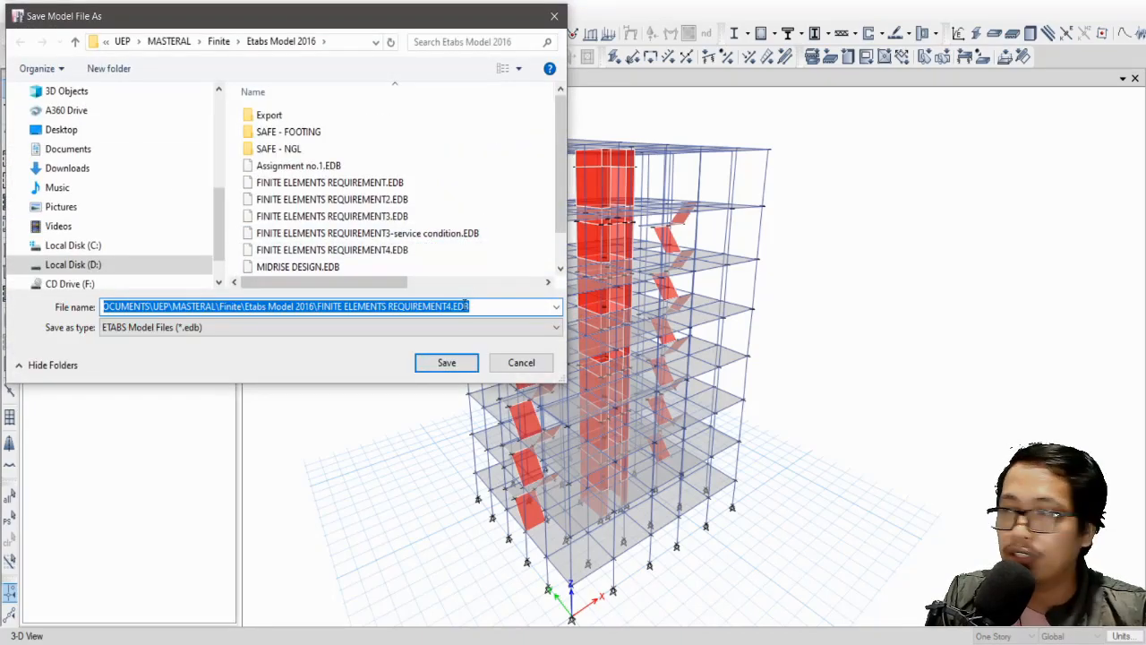
left_click(400, 251)
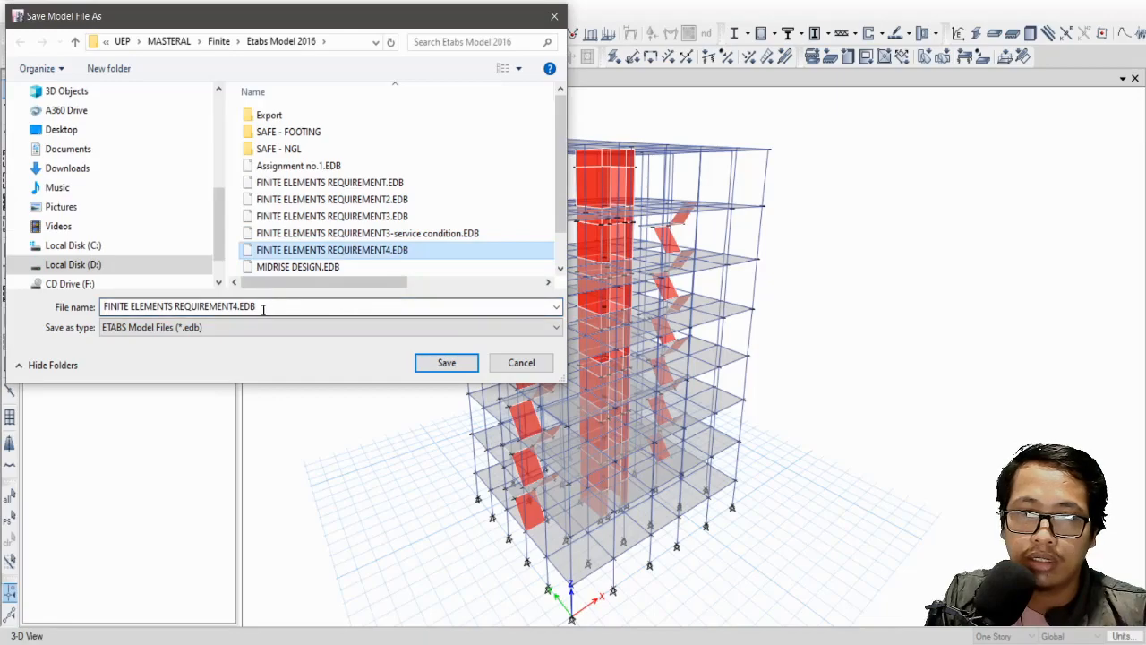
left_click(240, 306)
left_click(236, 306)
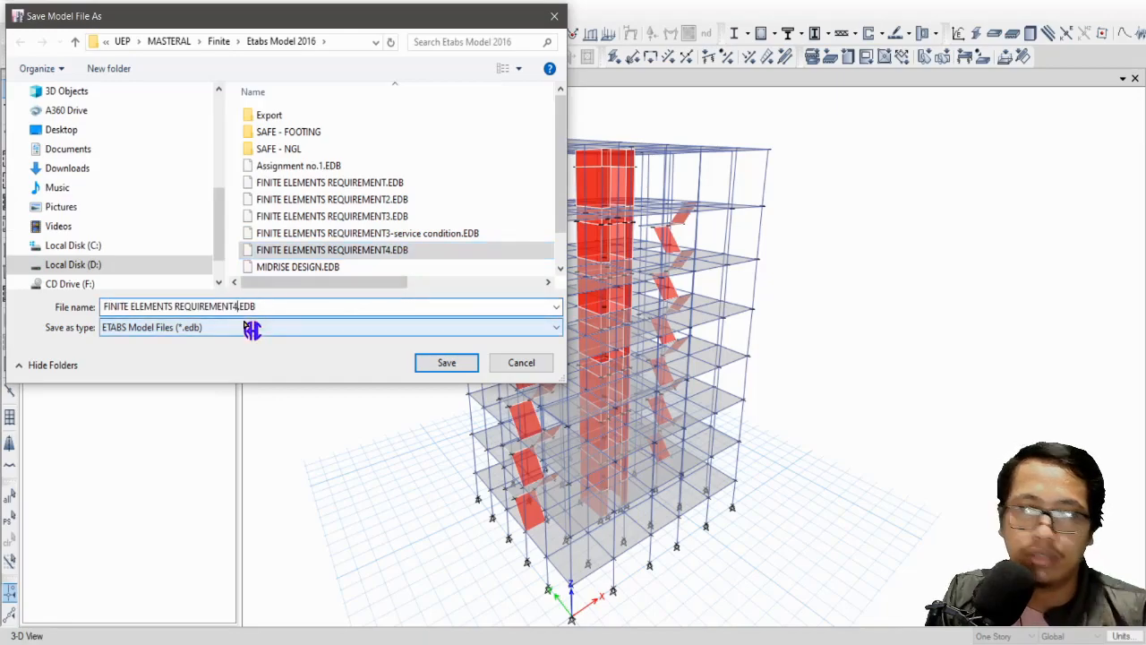
type("-SERVICE")
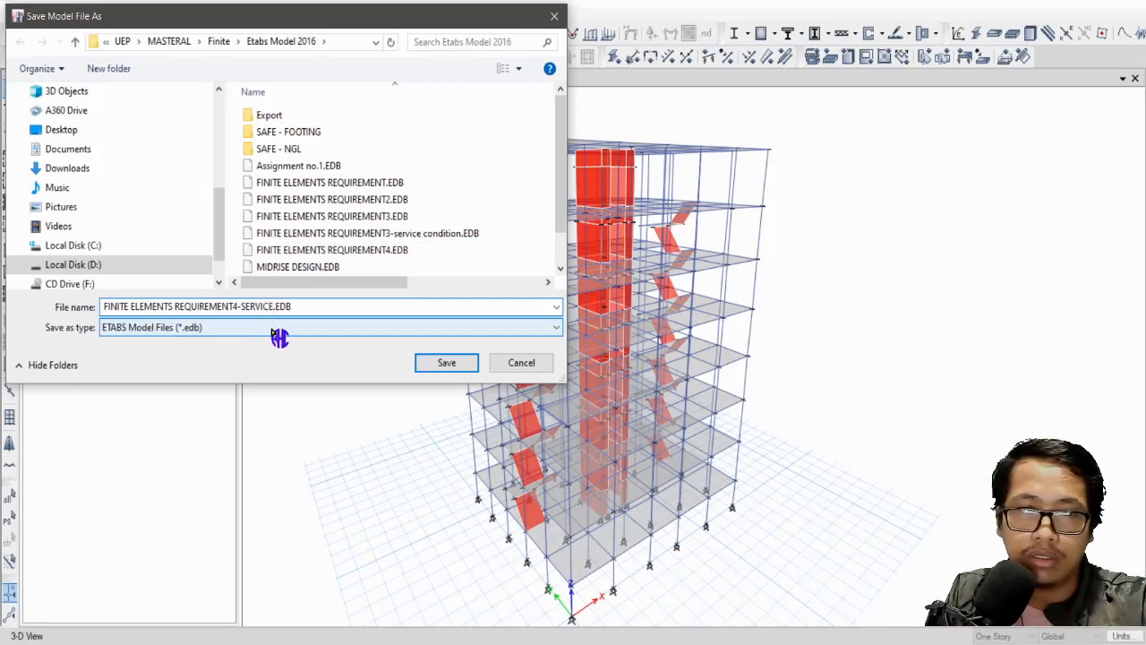
type(" CO")
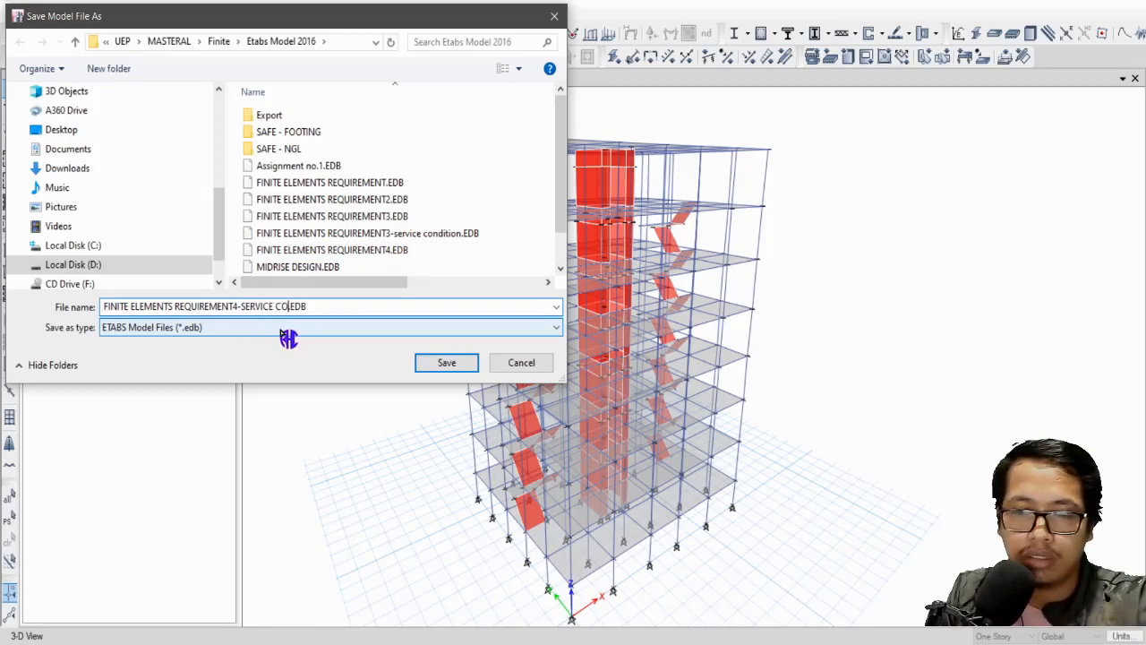
type("NDITION")
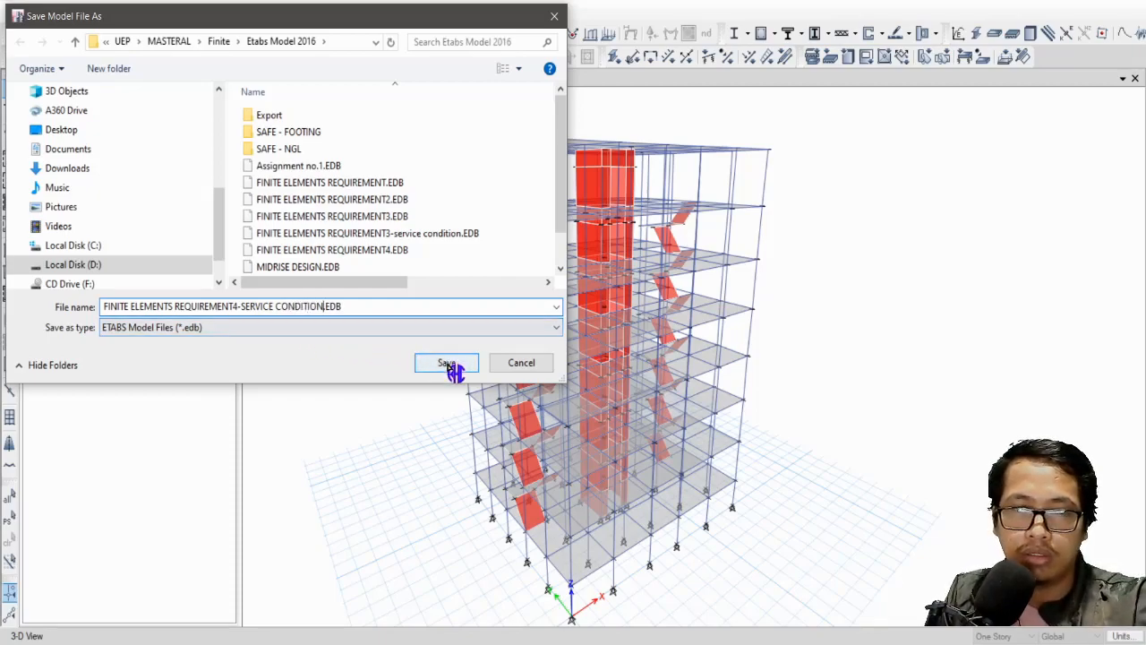
left_click(447, 364)
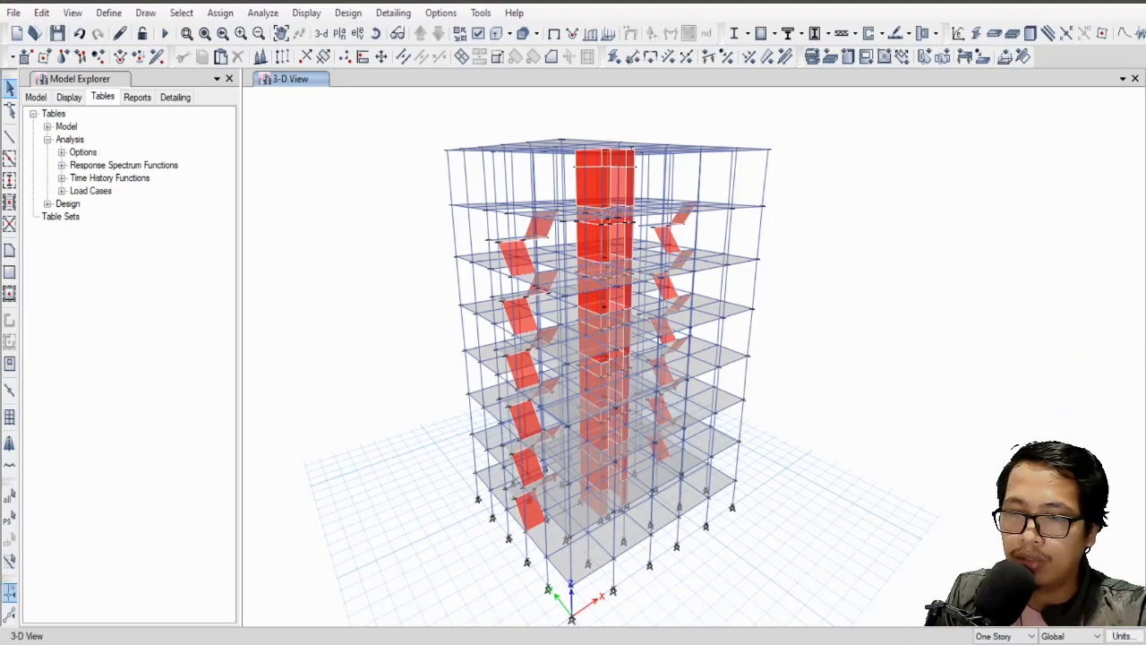
Step: Switch back to Excel and read the service-condition stiffness modifiers for beams, columns, walls and plates in the ACI 318-14R chart
key("alt+Tab")
scroll(546, 414, "down", 3)
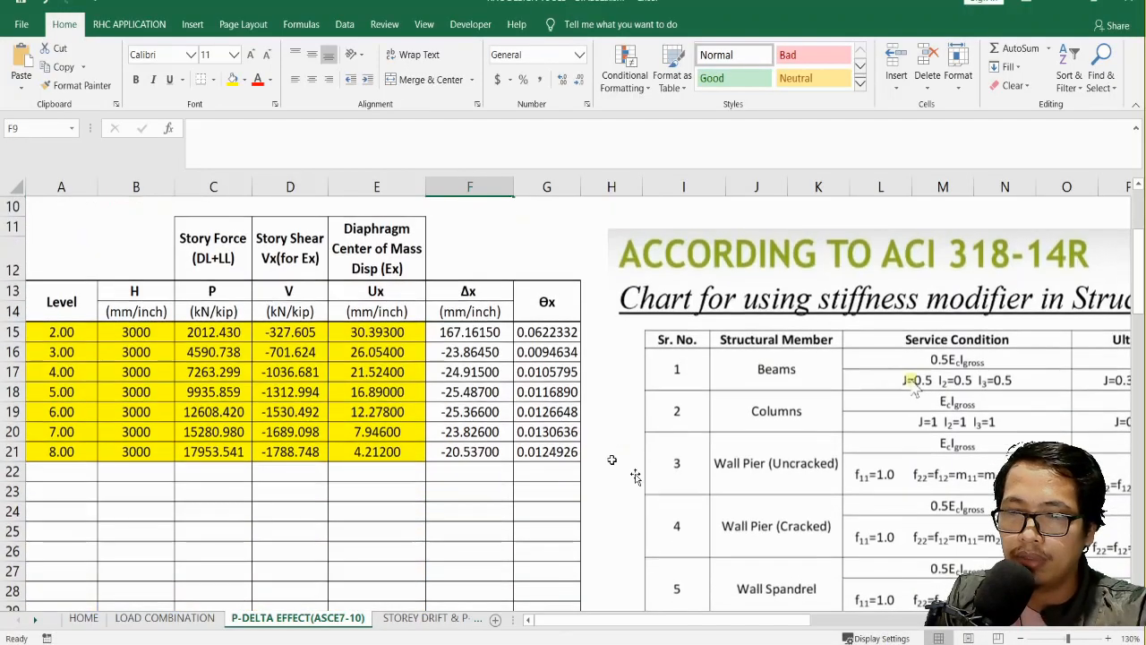
left_click_drag(806, 630, 867, 629)
scroll(679, 428, "down", 1)
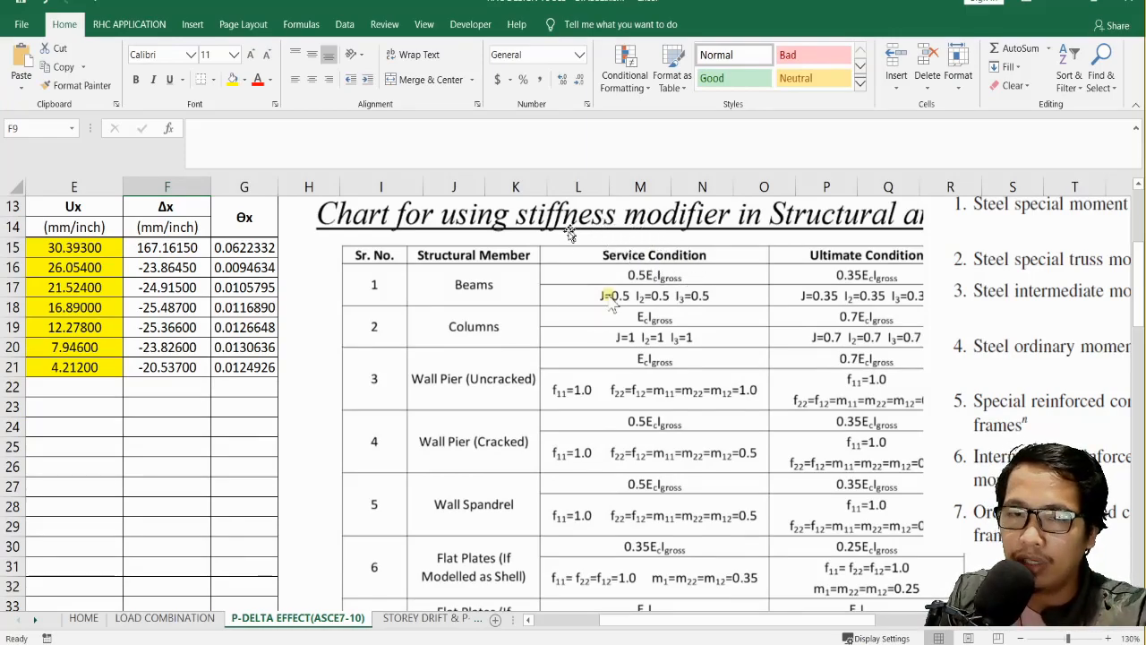
scroll(690, 323, "up", 2)
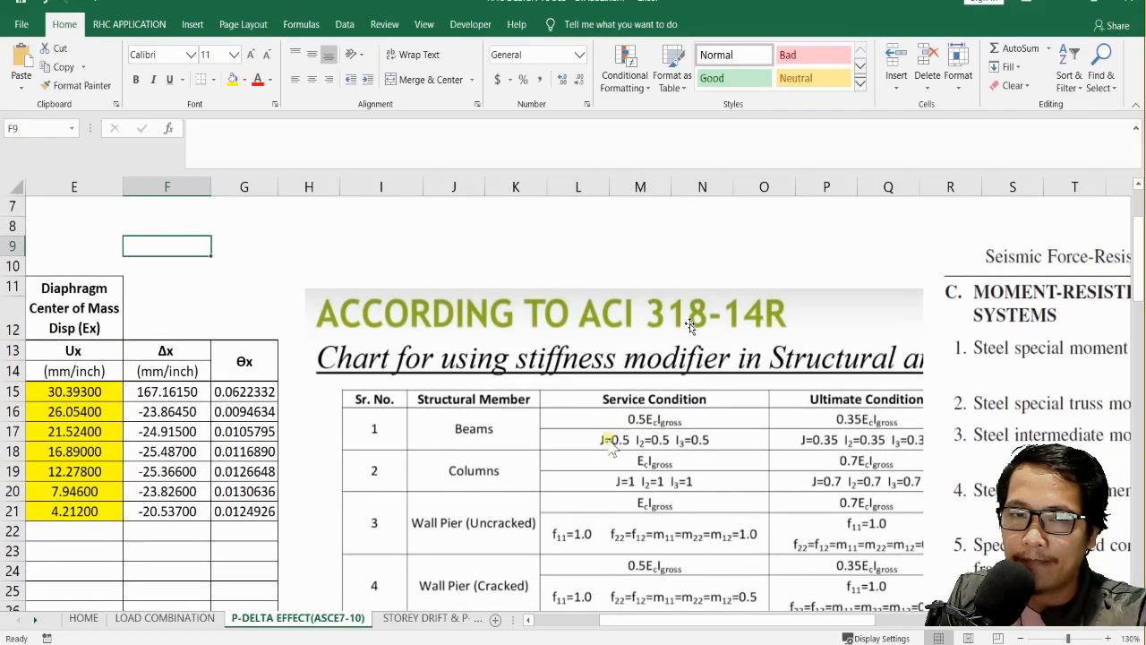
scroll(689, 323, "down", 2)
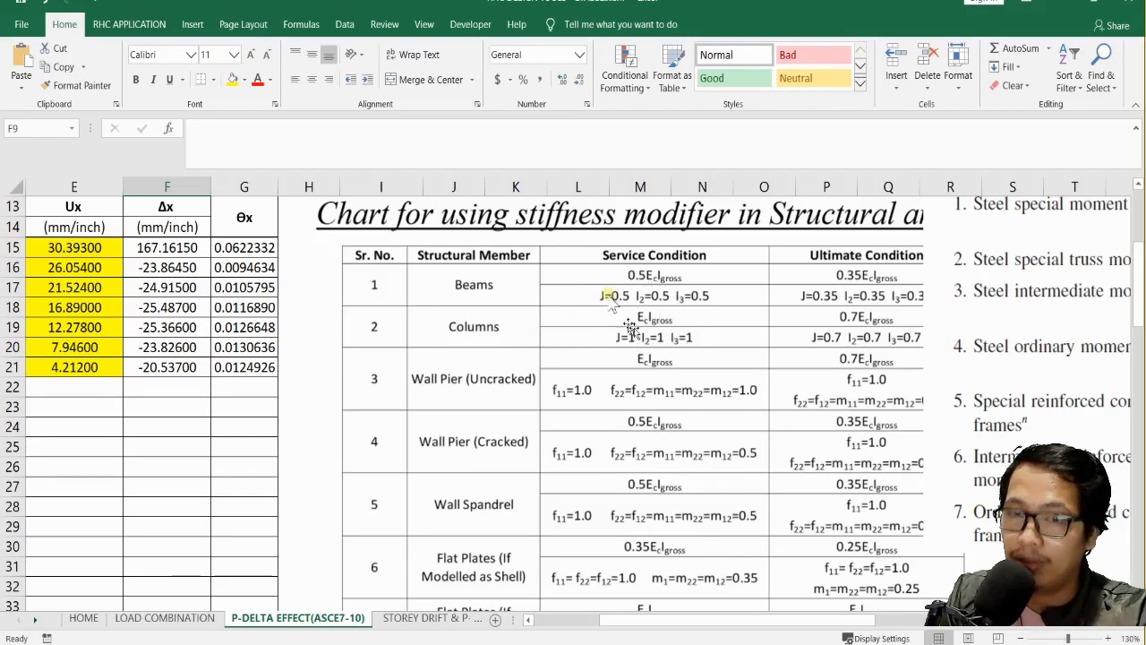
scroll(642, 325, "down", 2)
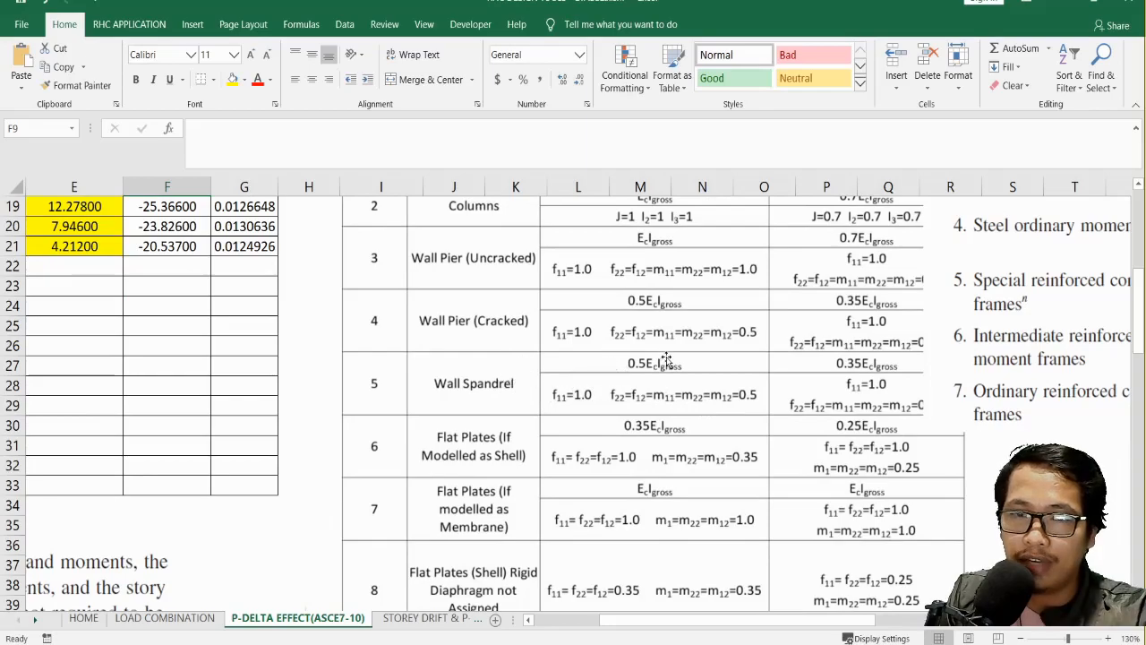
Step: Switch to ETABS and select all beams by object type
scroll(492, 353, "down", 1)
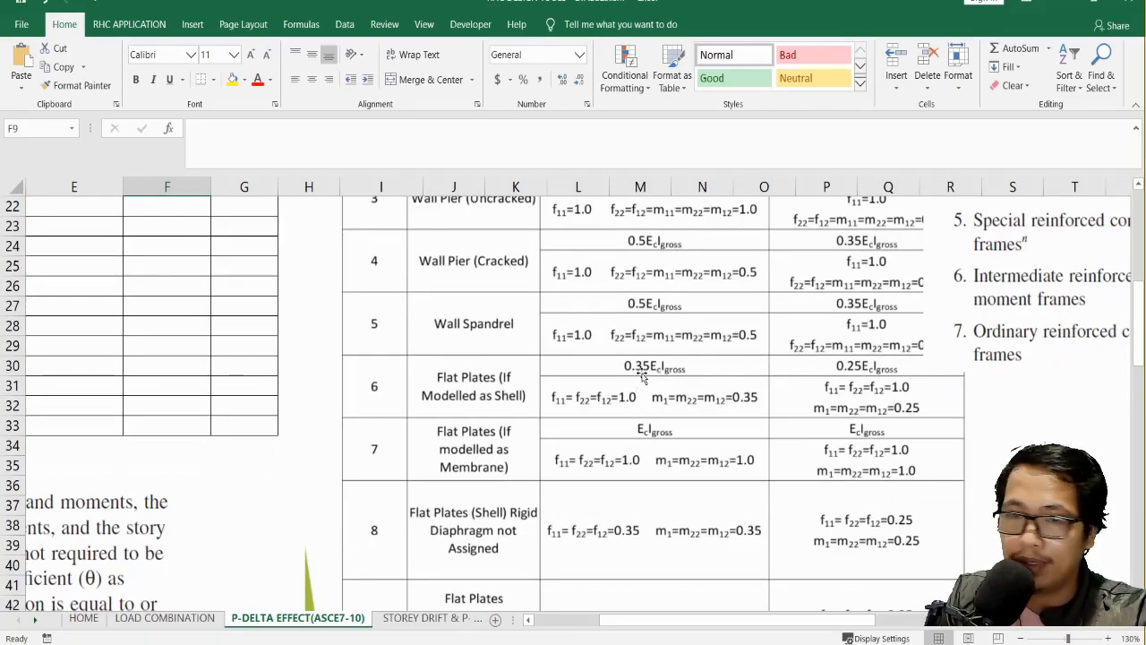
scroll(475, 373, "up", 7)
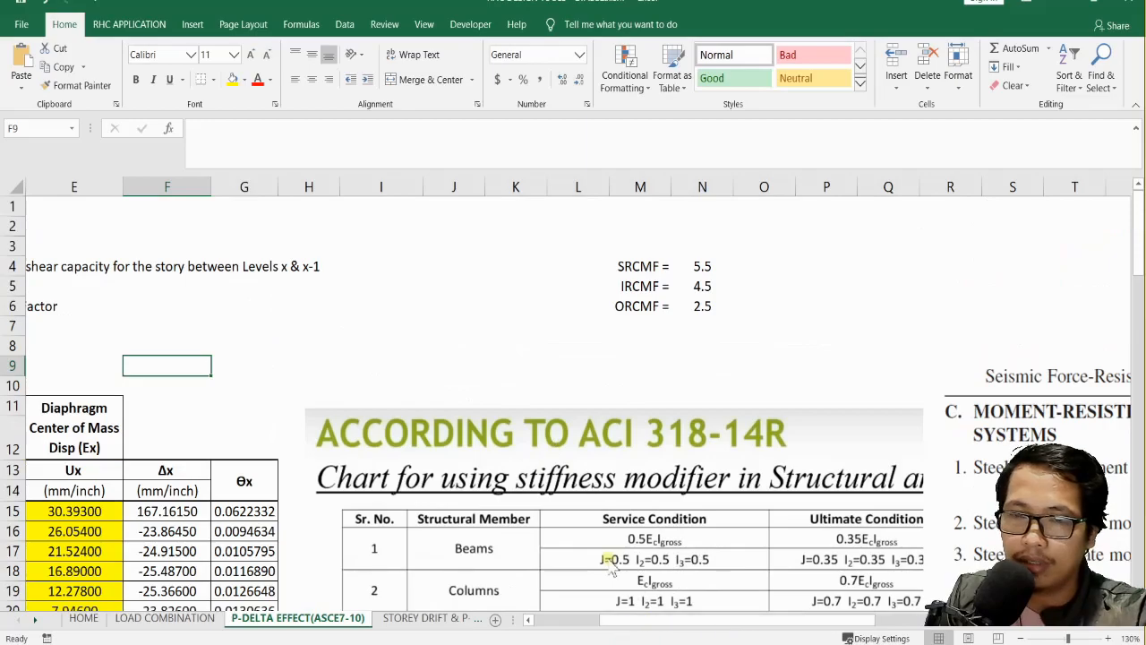
left_click(1060, 9)
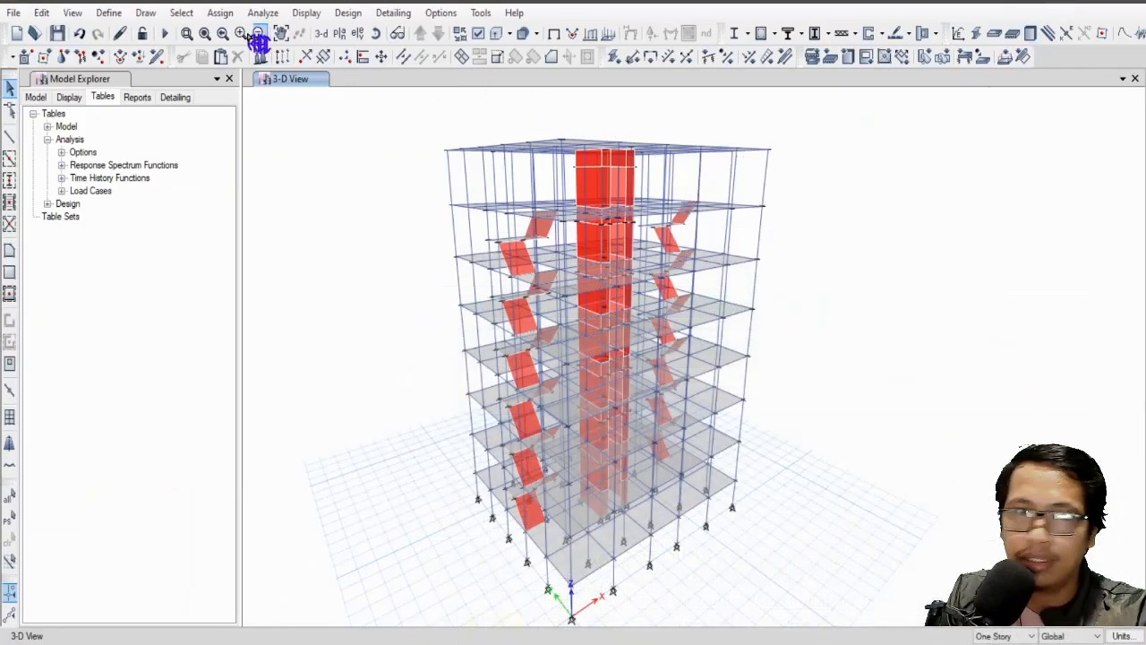
left_click(181, 12)
mouse_move(247, 34)
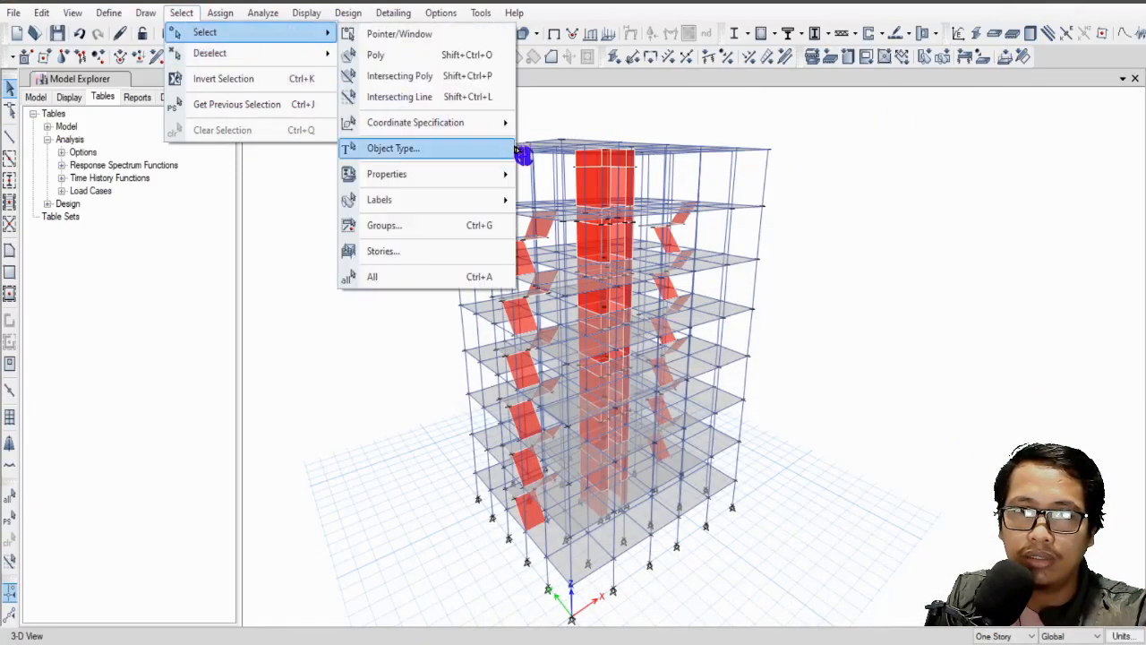
left_click(441, 150)
left_click(501, 222)
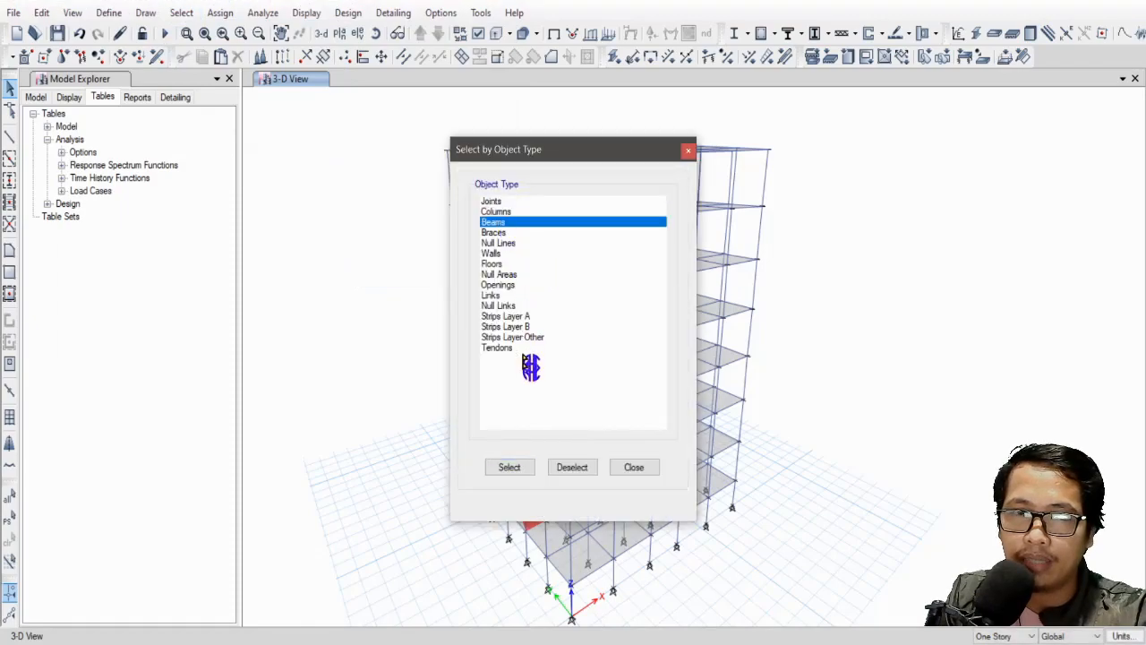
left_click(509, 467)
left_click(641, 469)
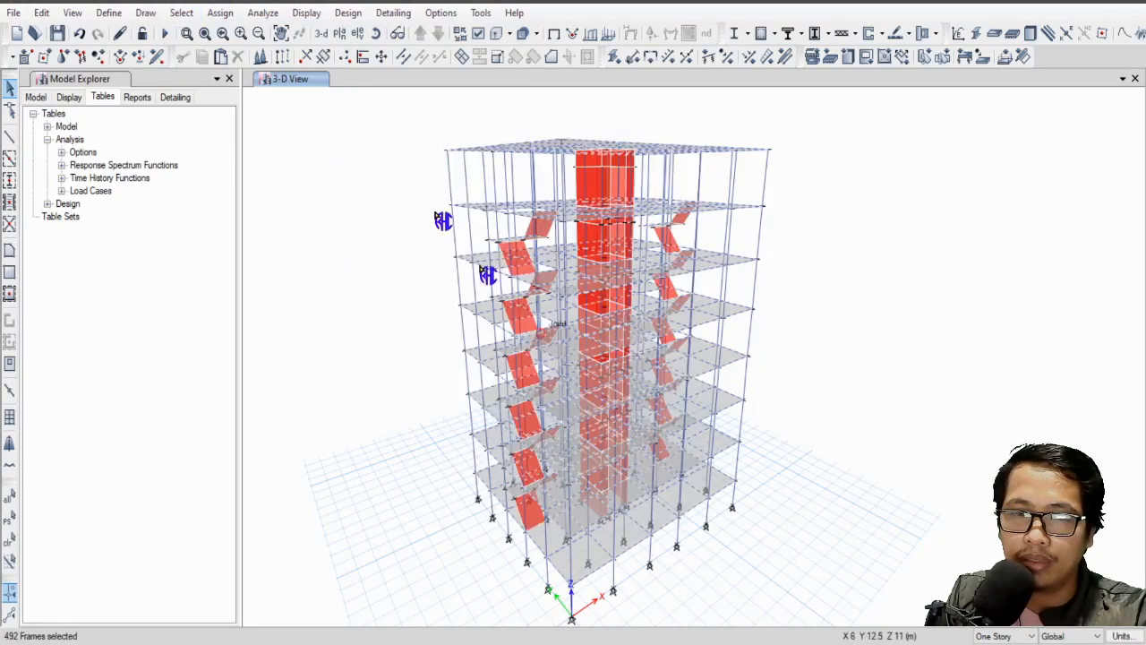
Step: Open the frame property modifiers for the selected beams and consult the beams' service-condition values in the Excel chart
left_click(220, 12)
mouse_move(313, 56)
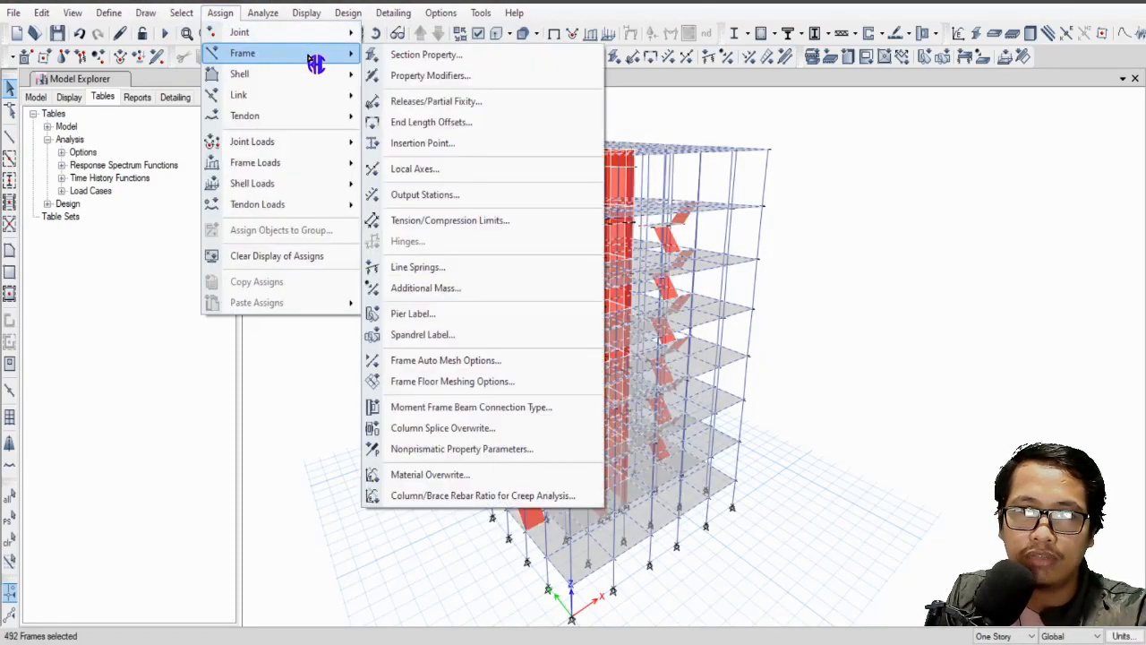
left_click(475, 76)
left_click_drag(547, 178, 406, 147)
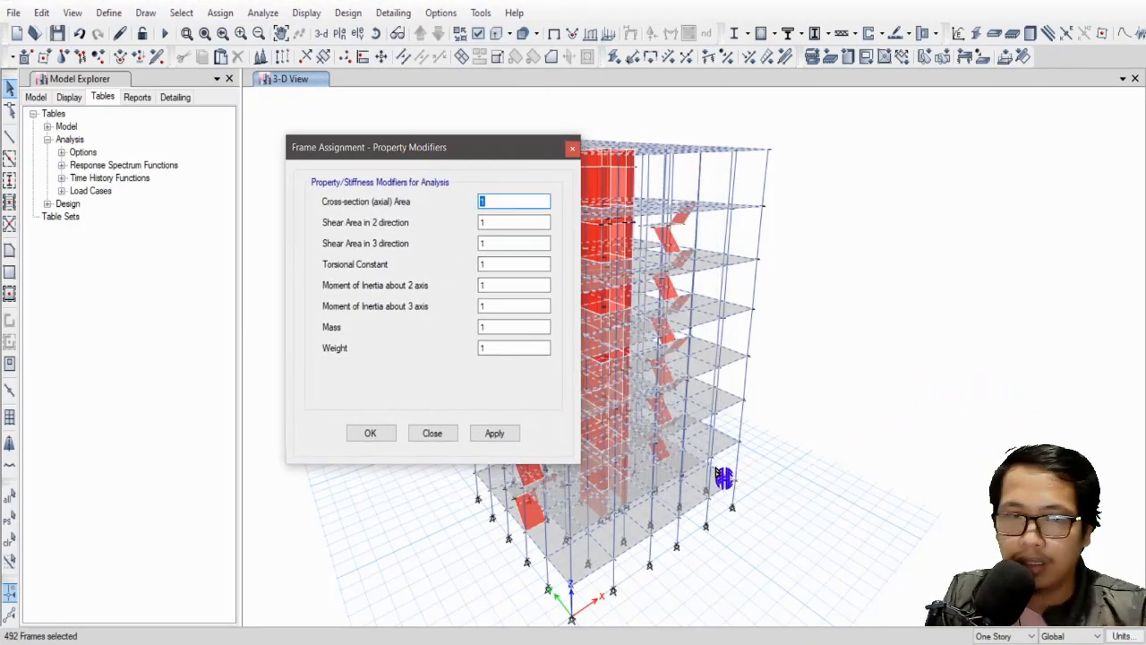
key("alt+Tab")
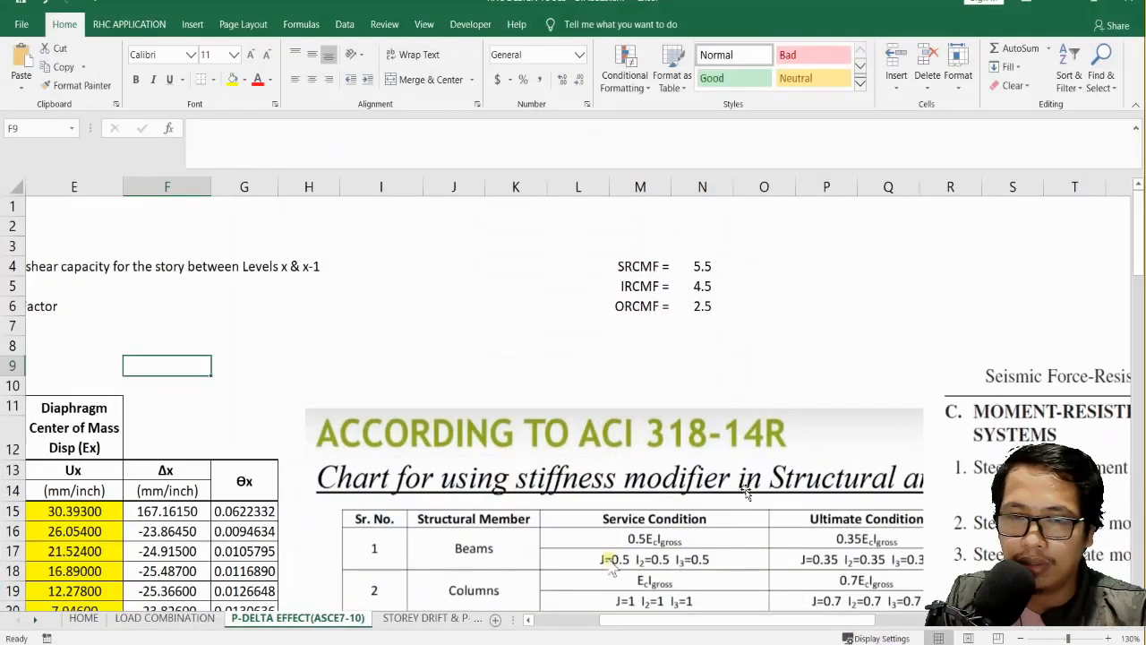
scroll(746, 492, "down", 1)
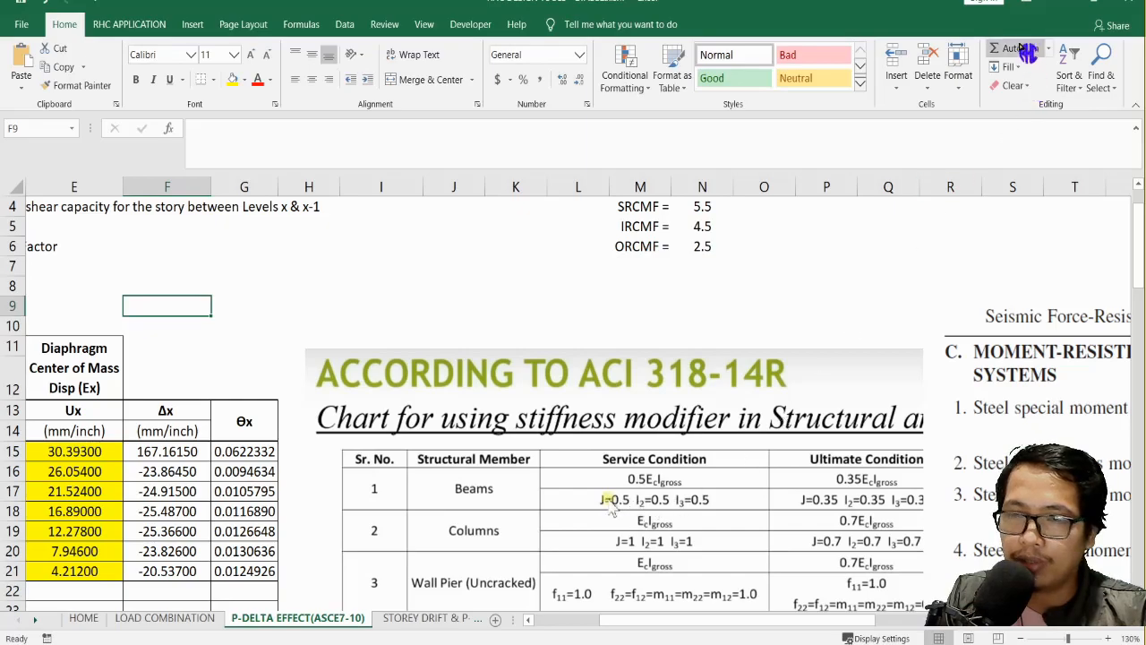
Step: Back in ETABS, set the beams' torsional constant and moments of inertia about the 2 and 3 axes to .5 and apply the modifiers
left_click(1066, 9)
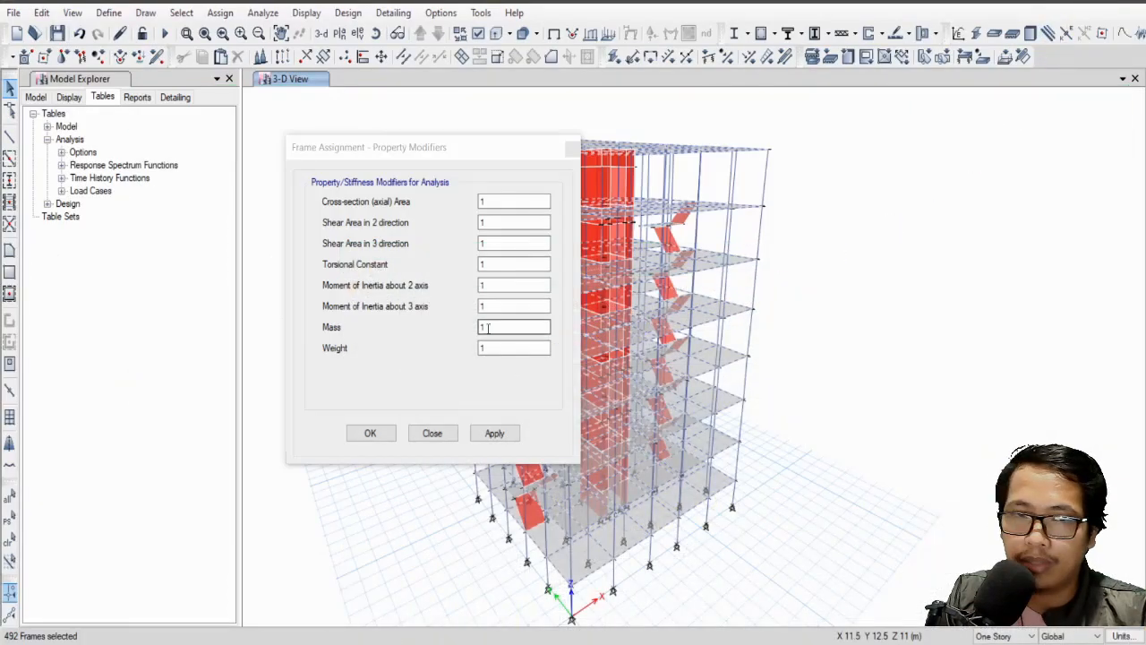
left_click(373, 276)
left_click(483, 266)
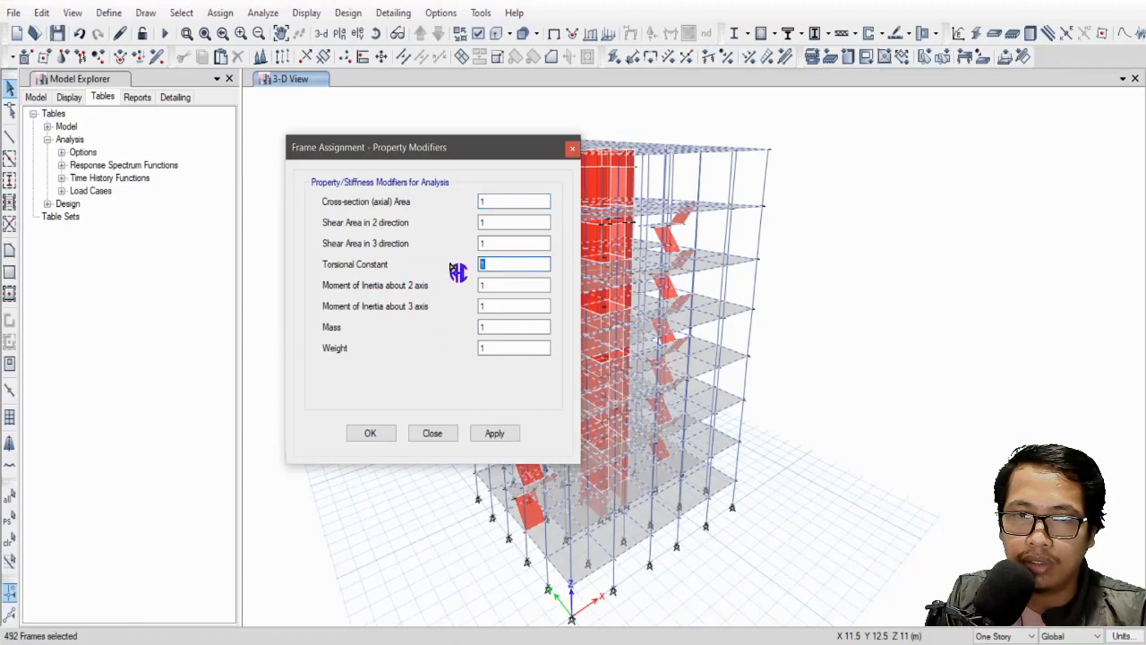
type("5")
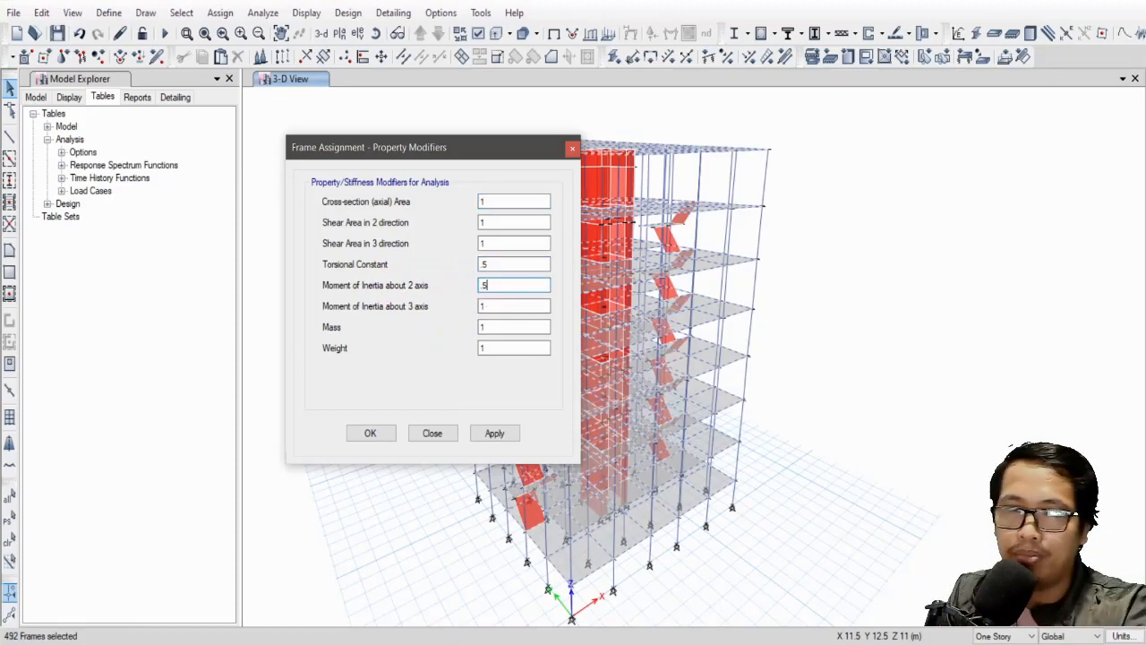
left_click(496, 306)
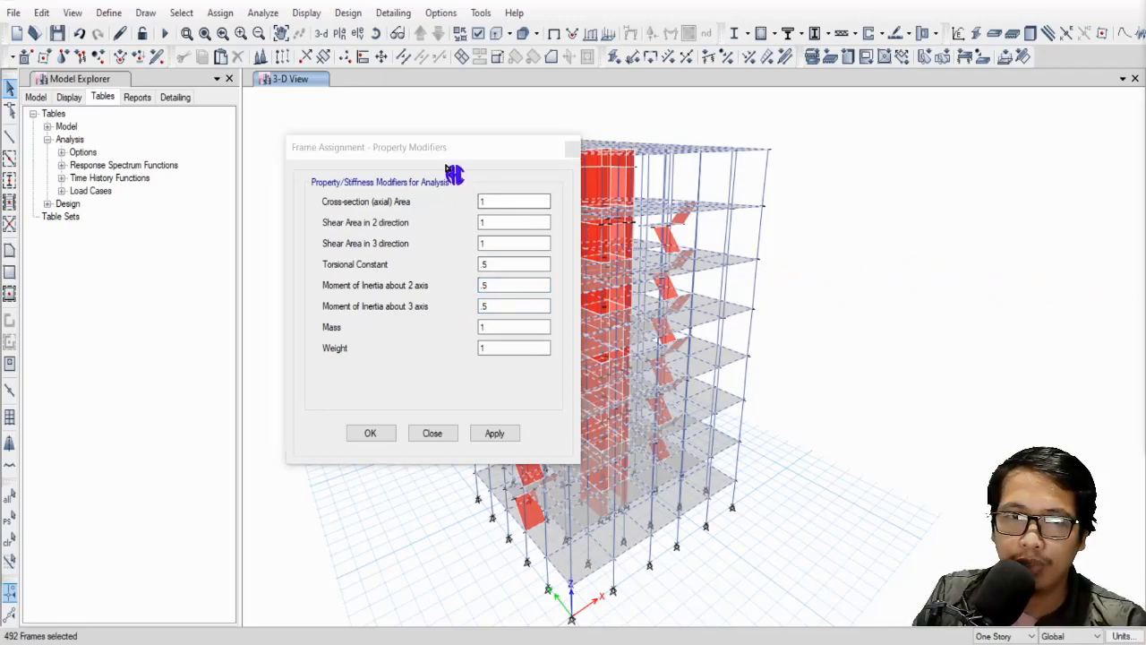
left_click_drag(435, 153, 413, 136)
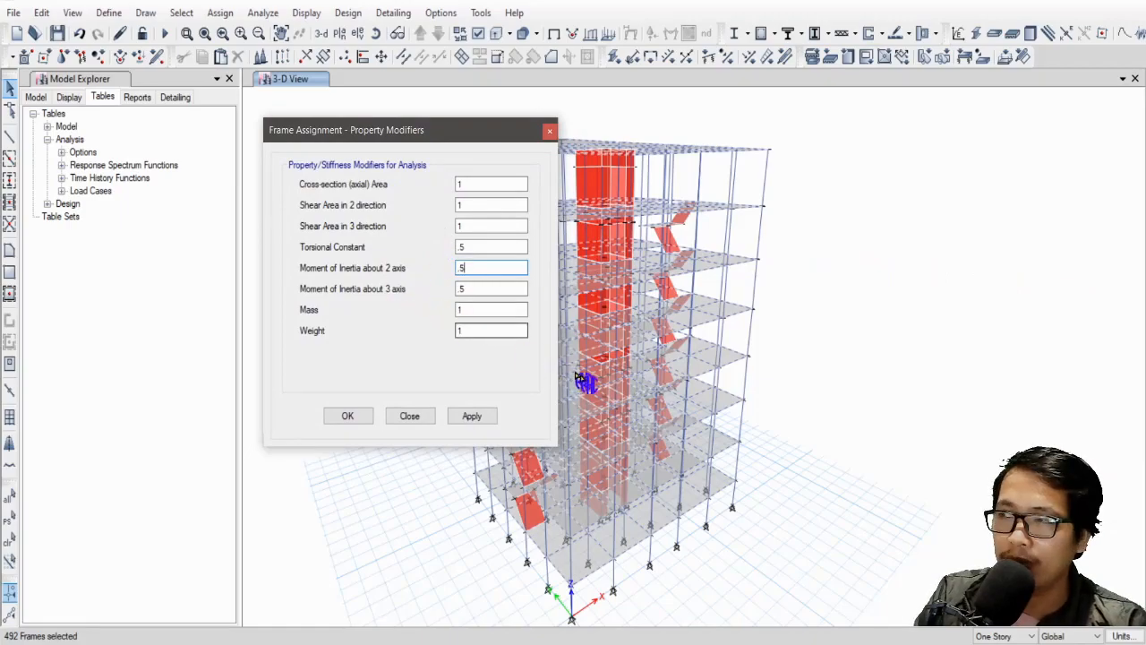
left_click(481, 418)
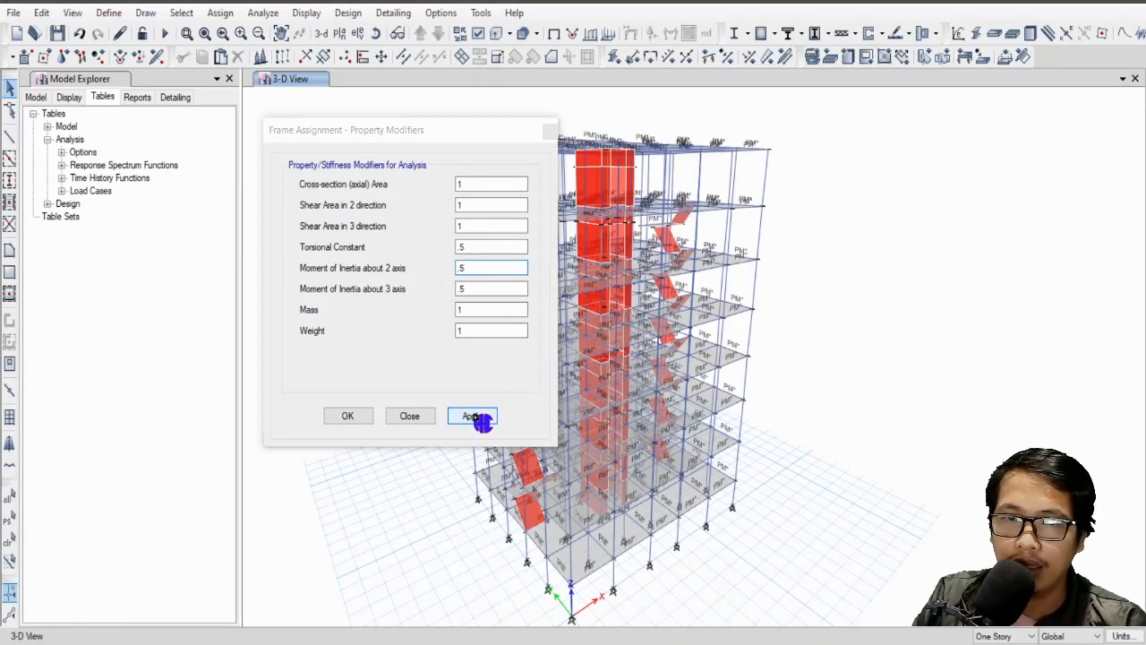
left_click(362, 419)
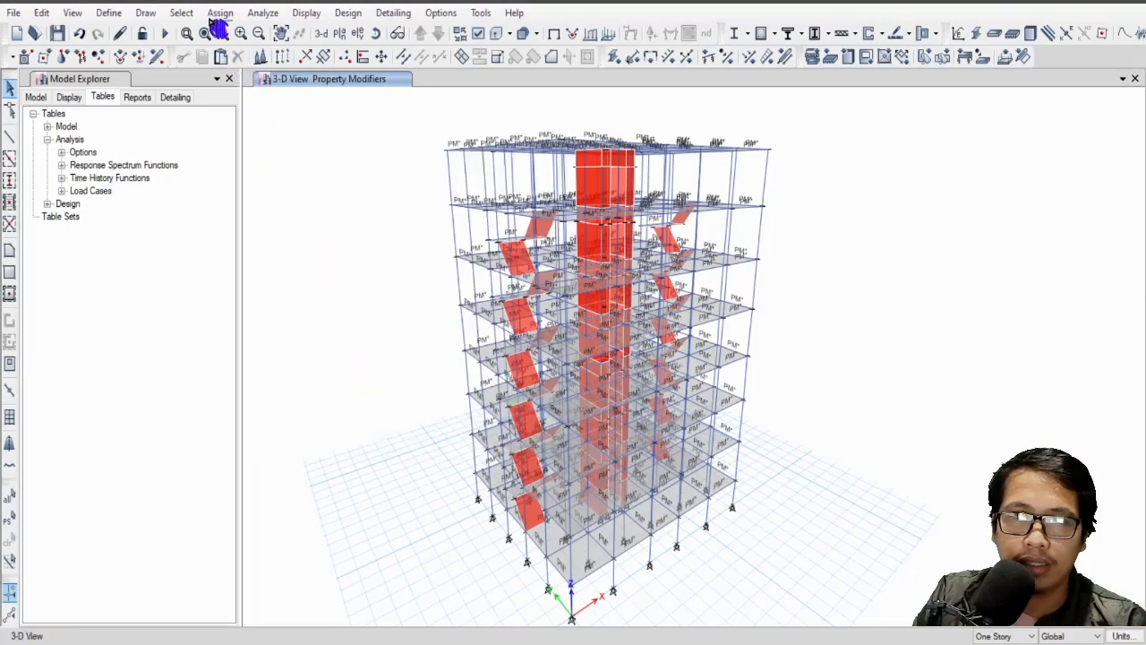
Step: Select all columns by object type
left_click(181, 13)
mouse_move(262, 38)
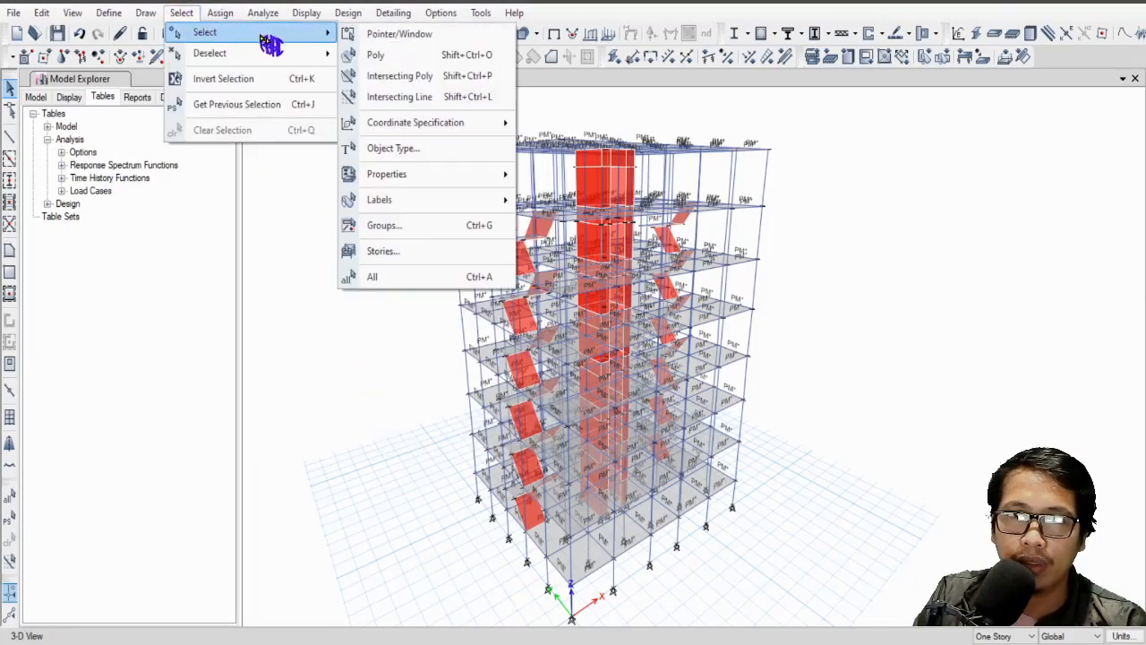
left_click(434, 150)
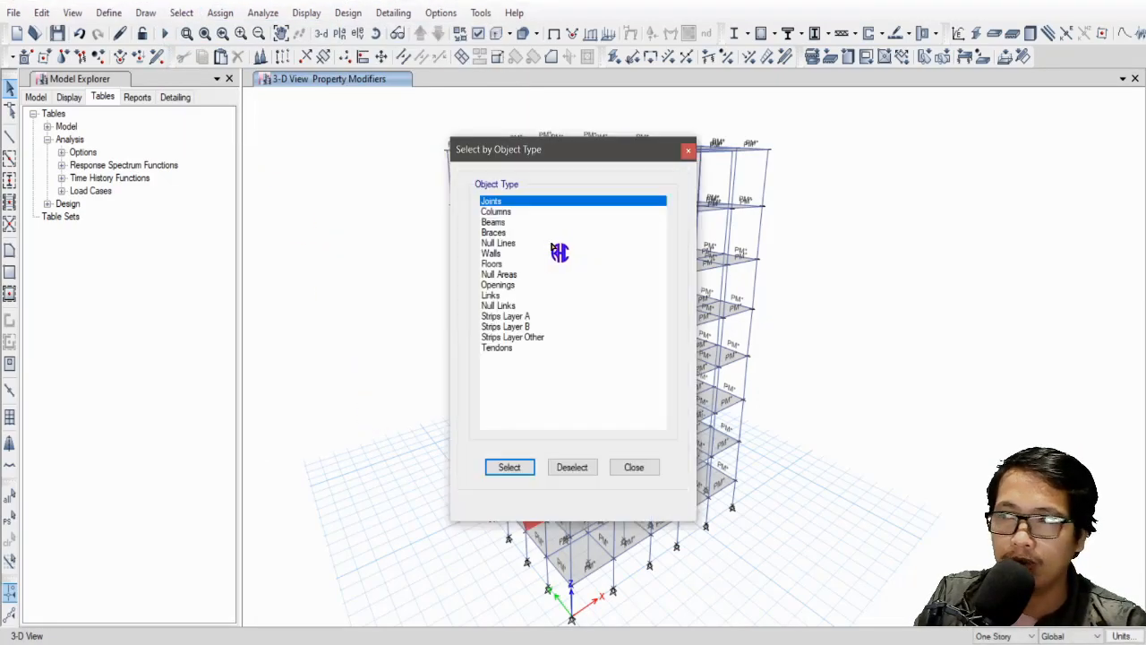
left_click(506, 212)
left_click(514, 467)
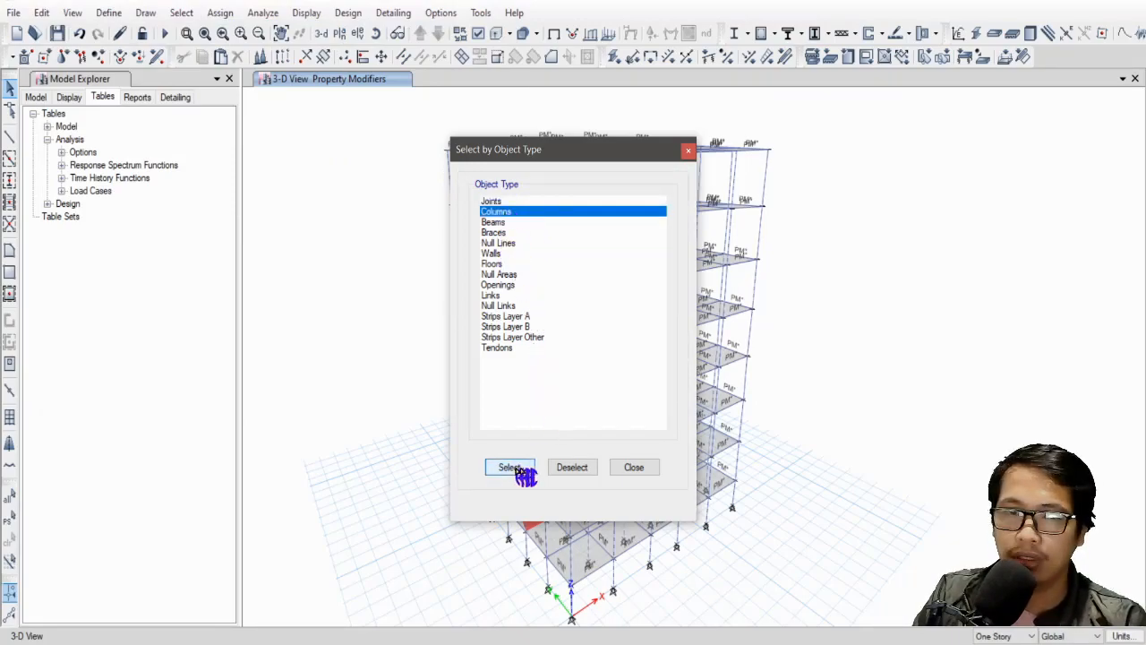
left_click(644, 468)
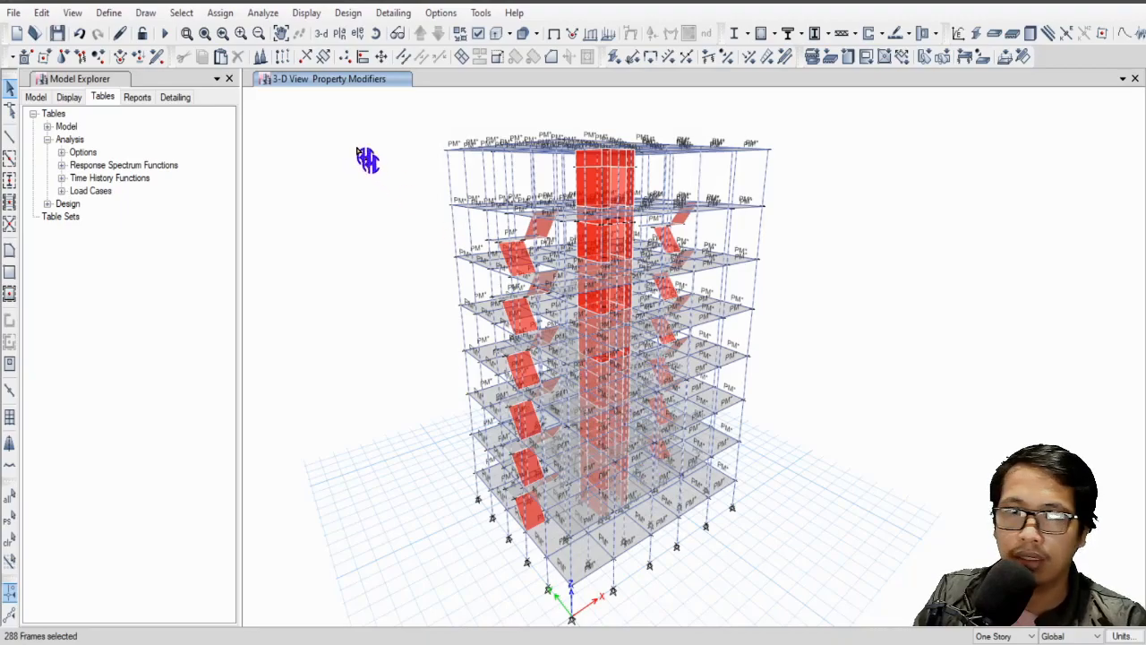
Step: Check the columns' property modifiers against the service-condition chart in Excel, and clear the modifier labels from the ETABS 3-D view
left_click(220, 13)
mouse_move(295, 56)
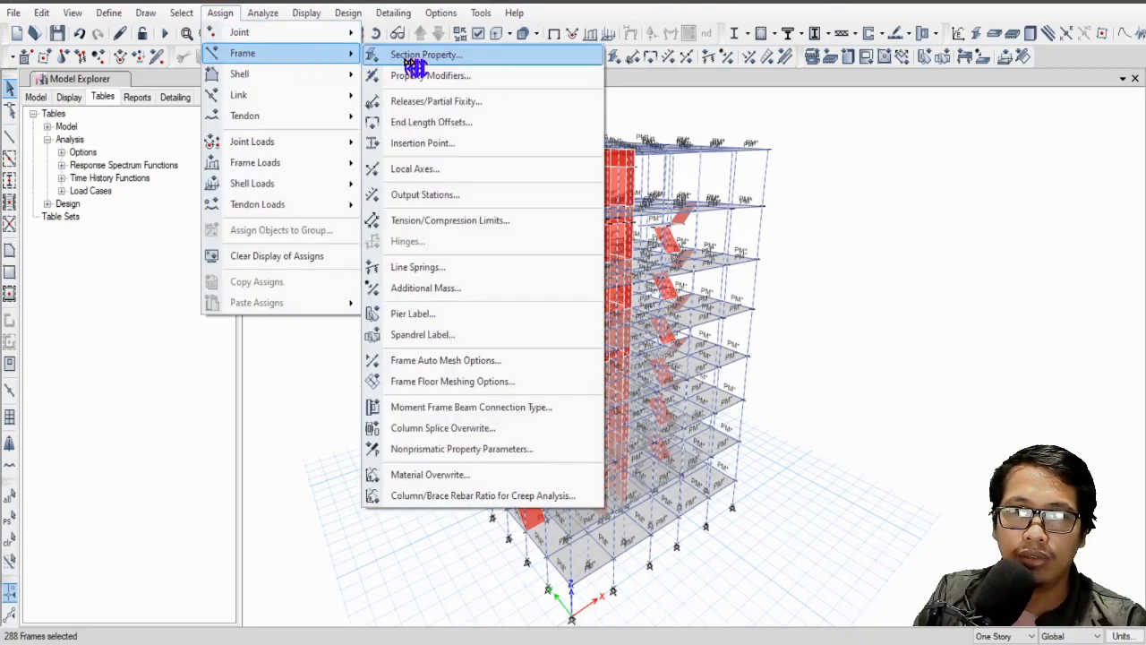
left_click(486, 75)
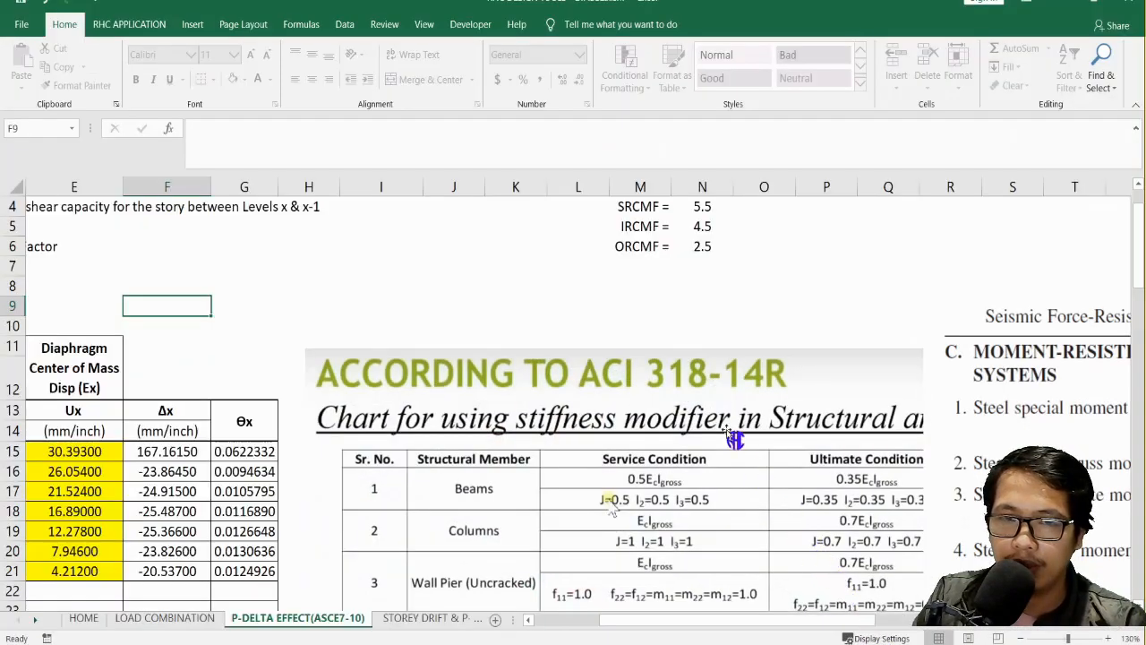
scroll(730, 434, "down", 2)
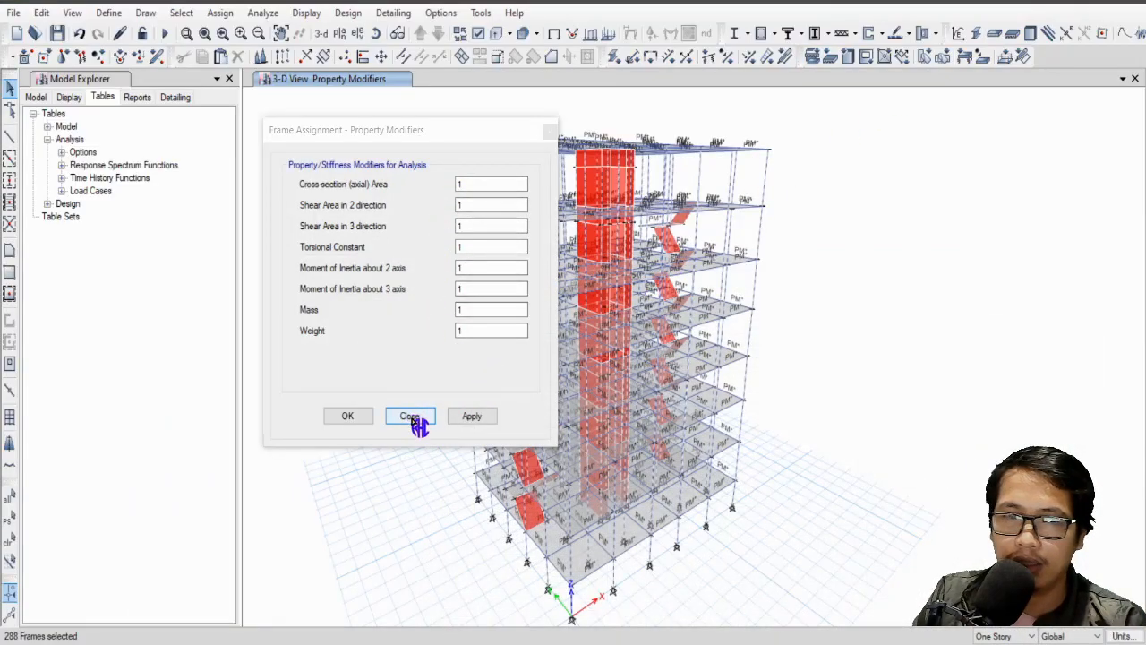
left_click(412, 417)
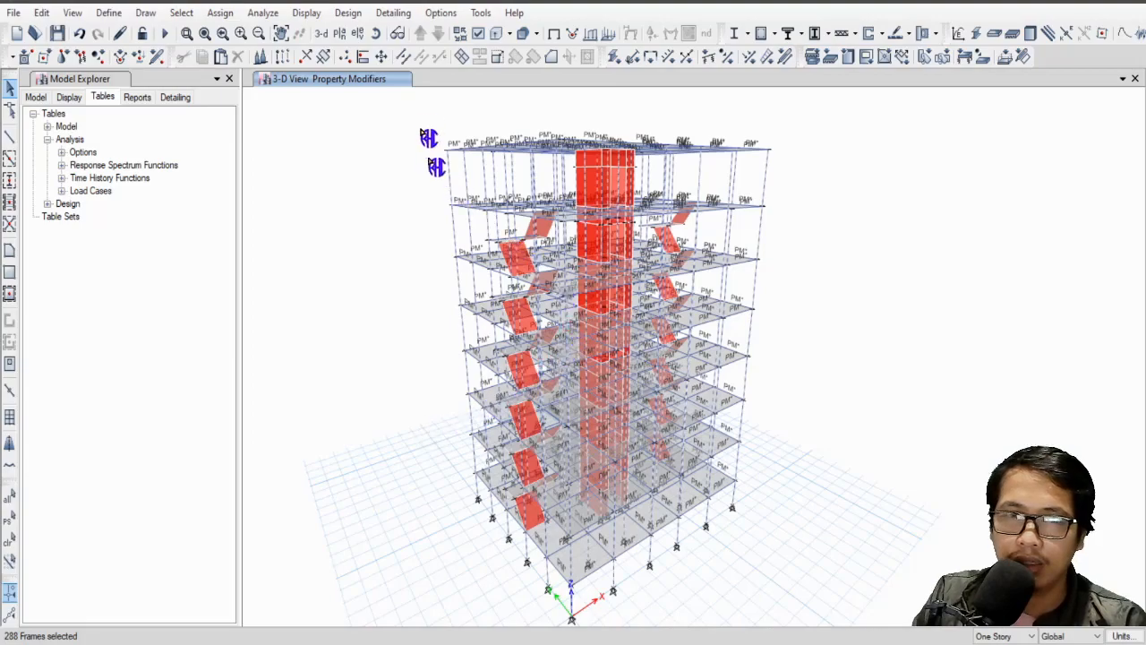
left_click(554, 33)
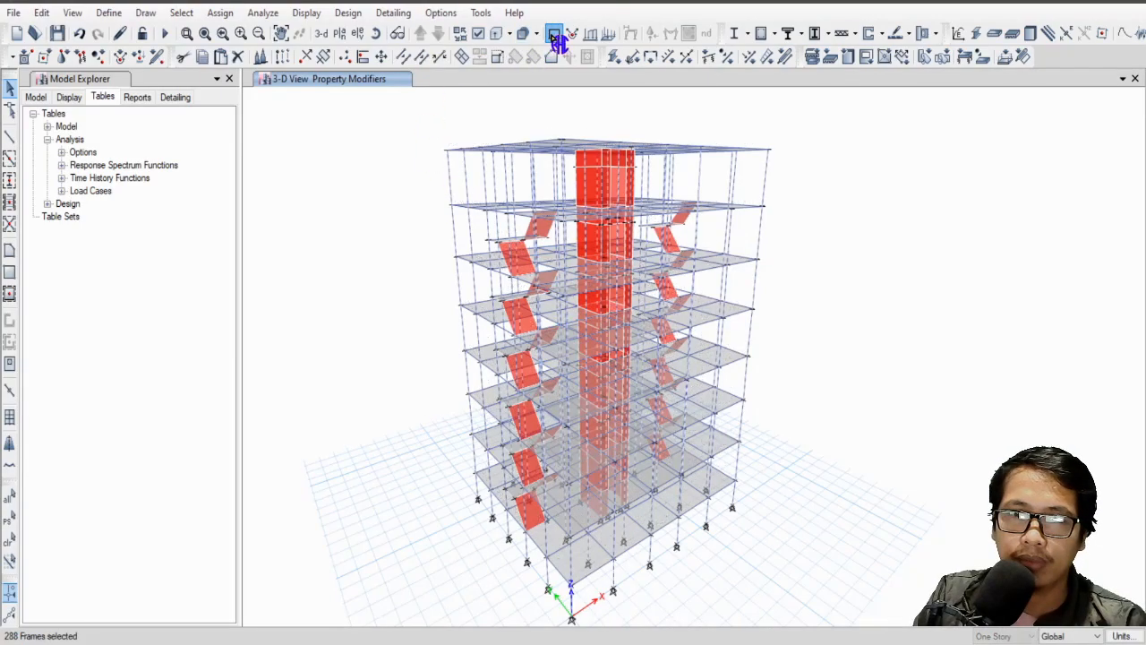
left_click_drag(632, 279, 622, 314)
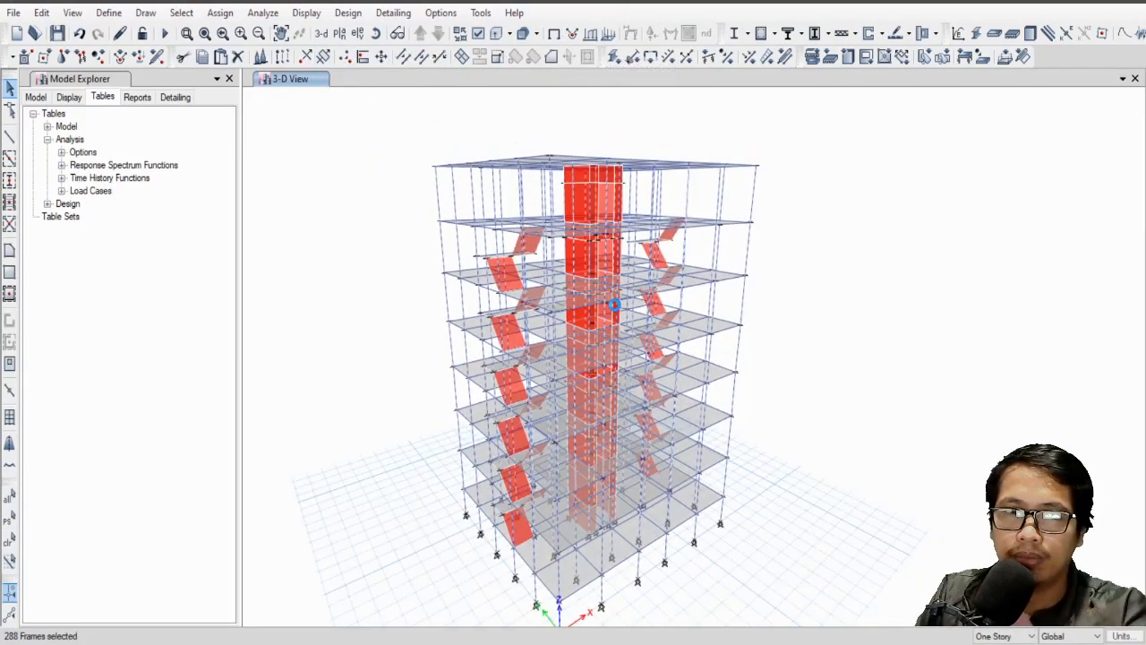
left_click(181, 12)
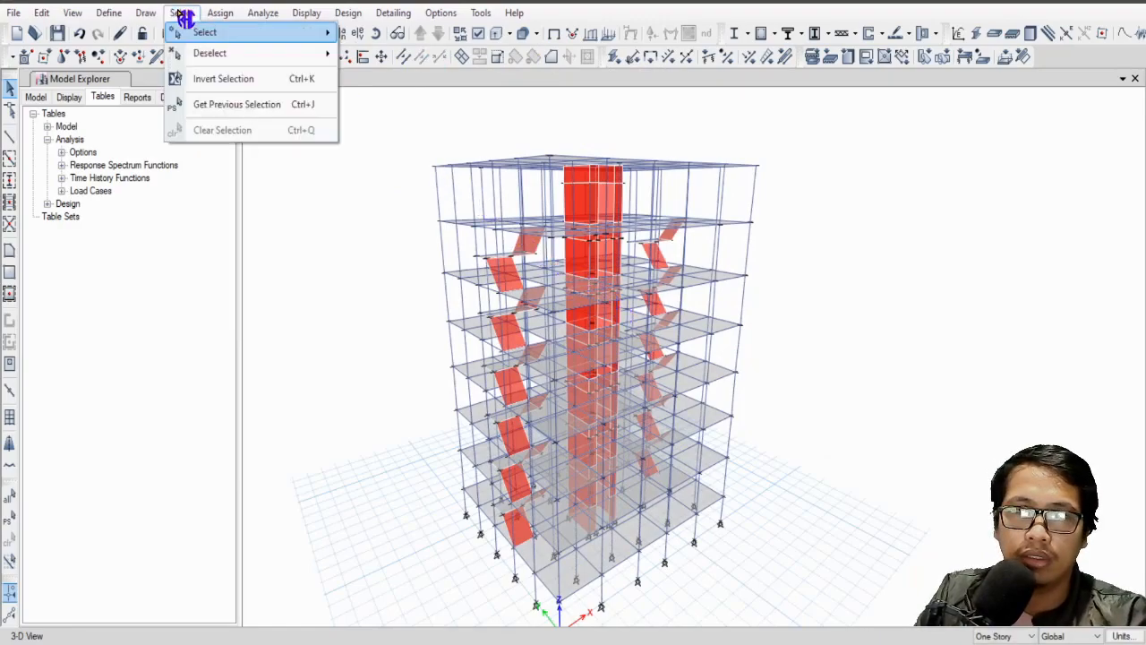
mouse_move(235, 35)
left_click(418, 146)
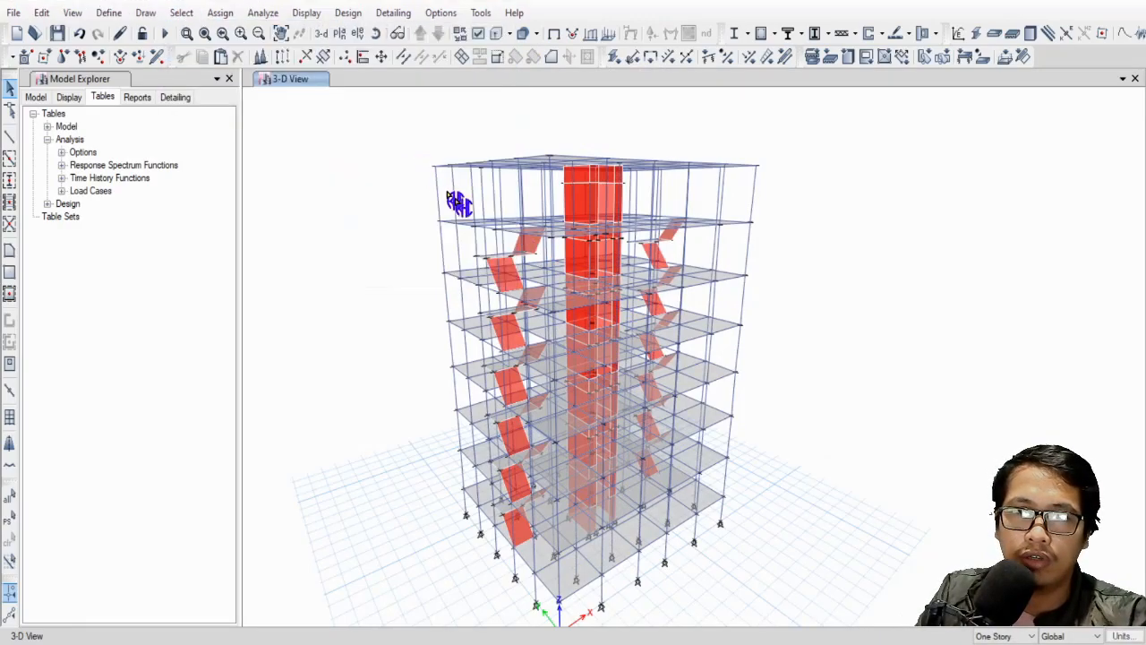
left_click(691, 150)
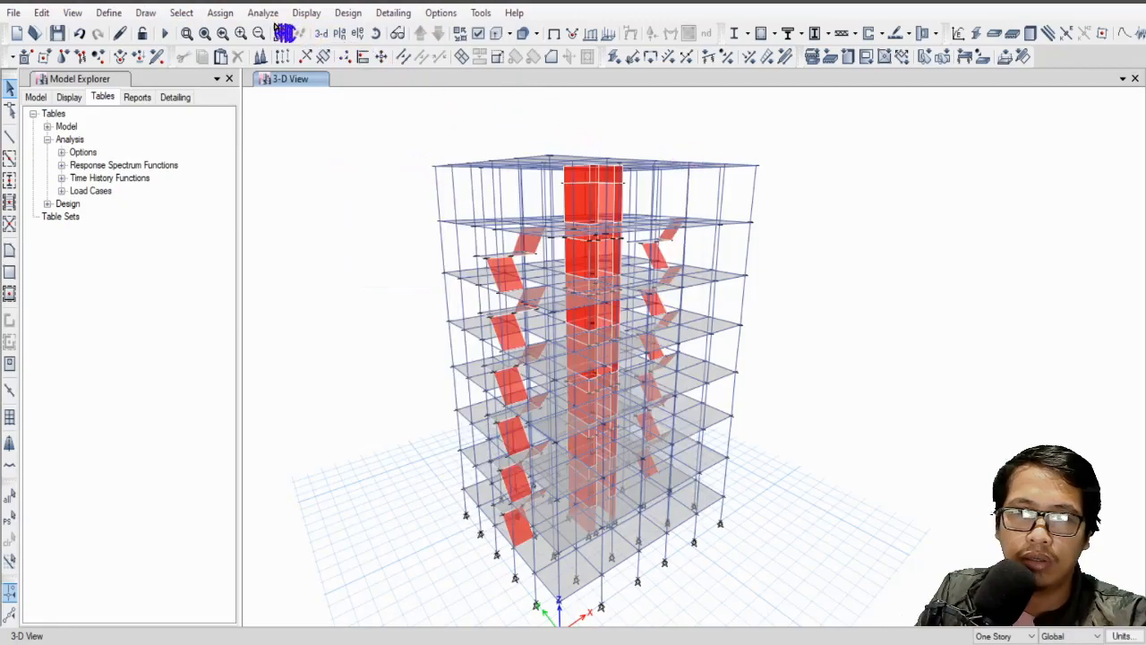
Step: Select all slabs that use the RS125F3FYS40 slab section property
left_click(179, 13)
mouse_move(231, 36)
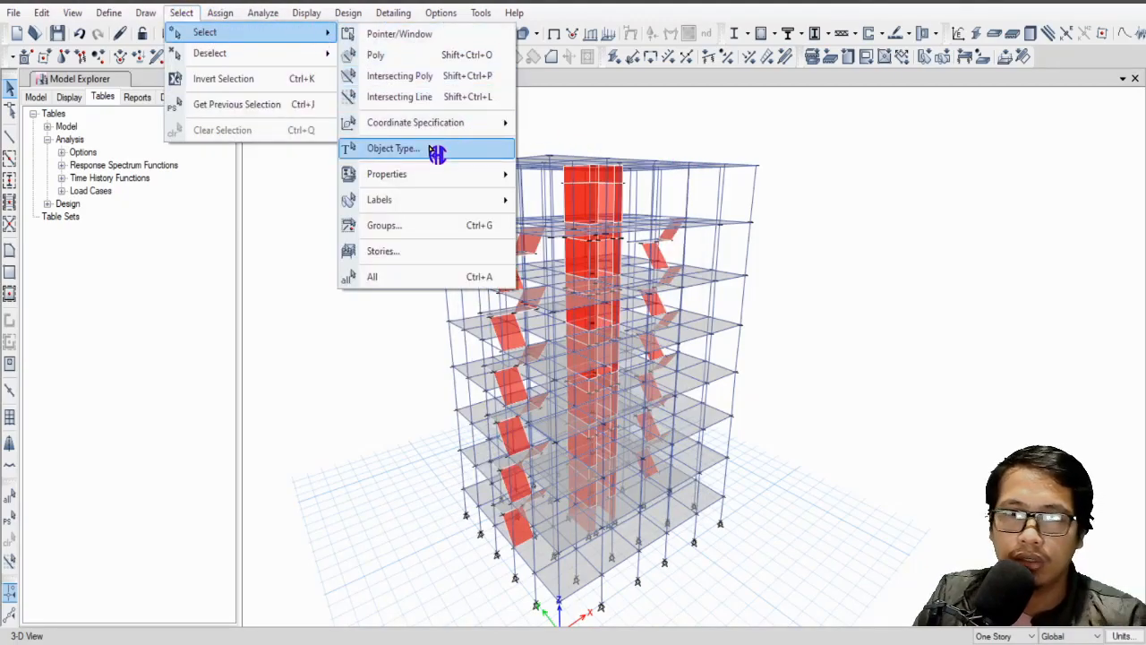
mouse_move(450, 182)
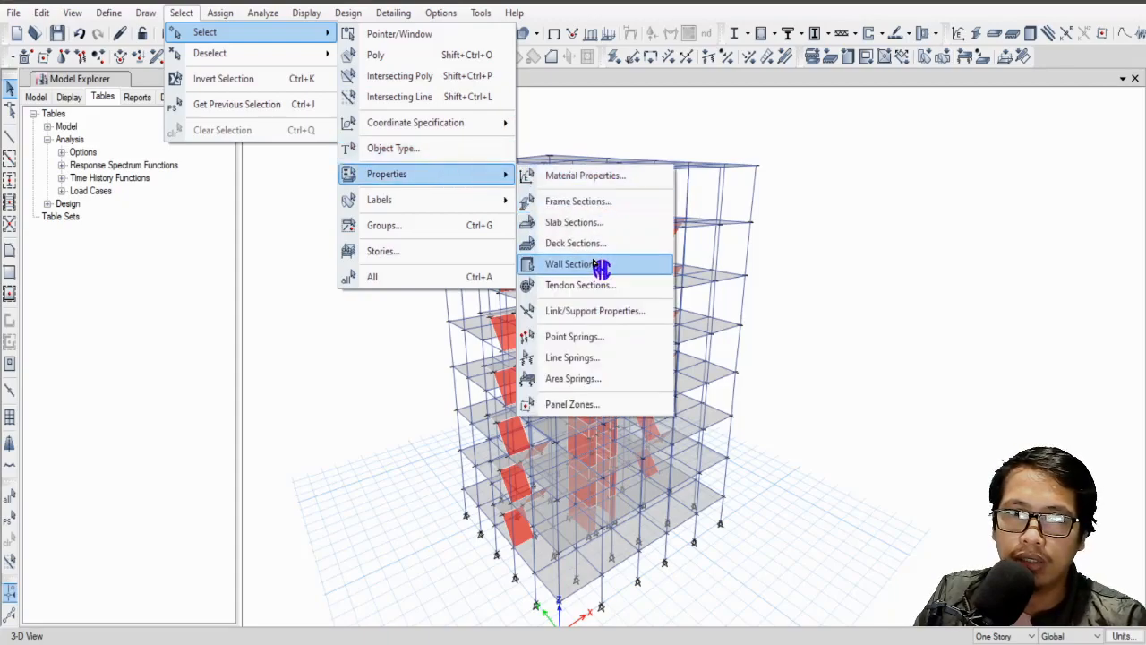
left_click(616, 231)
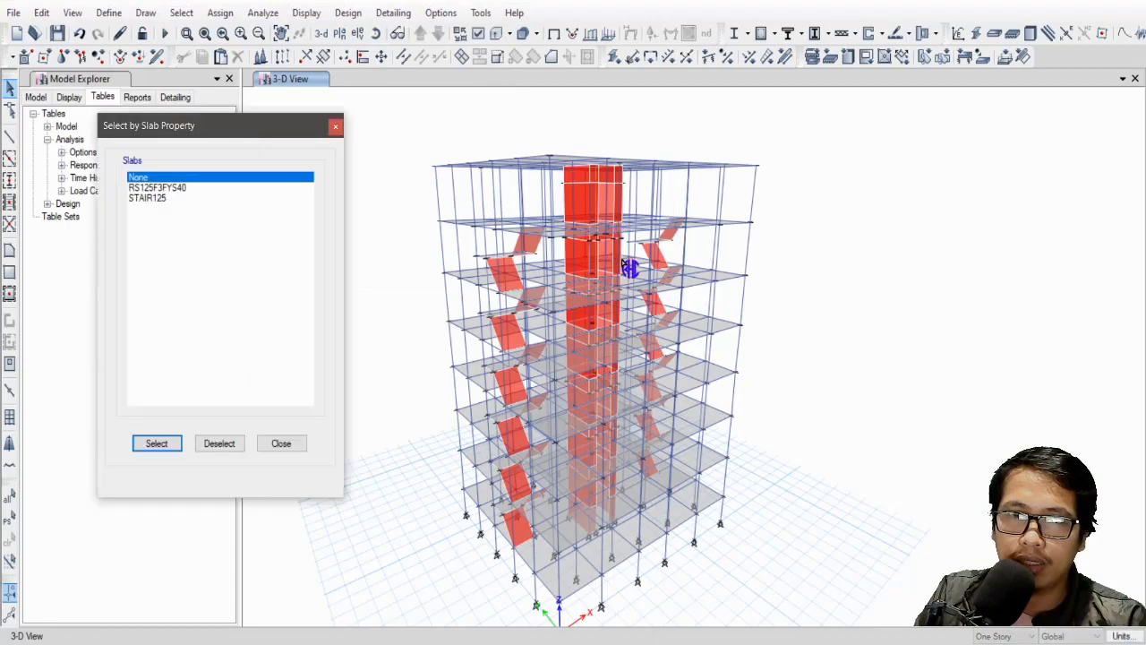
left_click(170, 188)
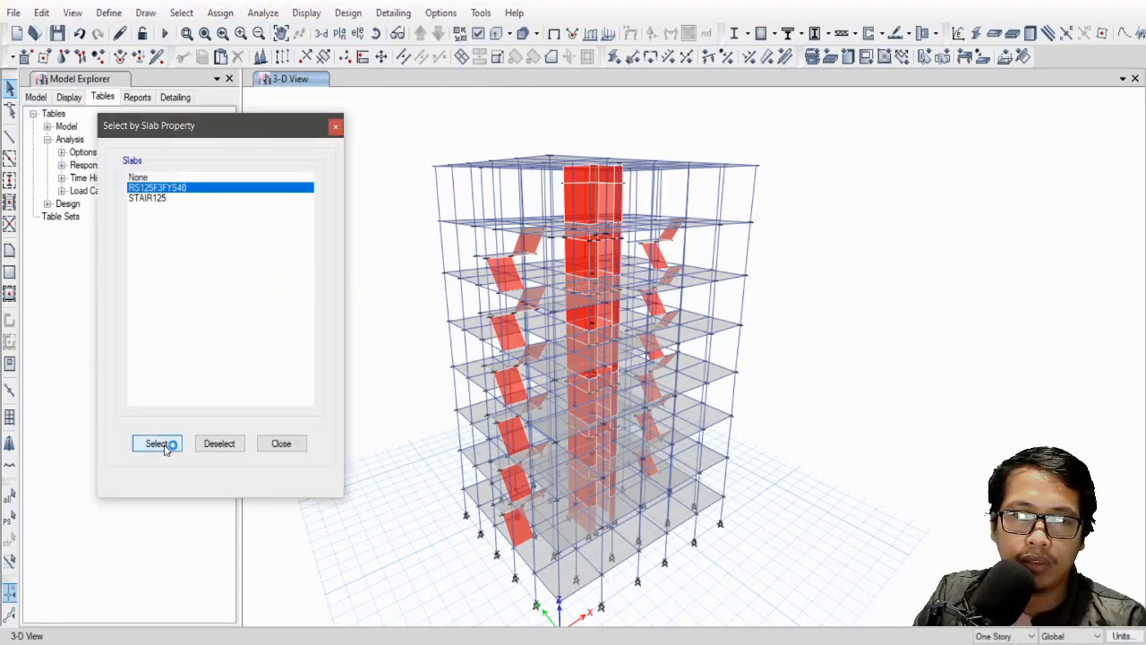
left_click(170, 443)
left_click(280, 443)
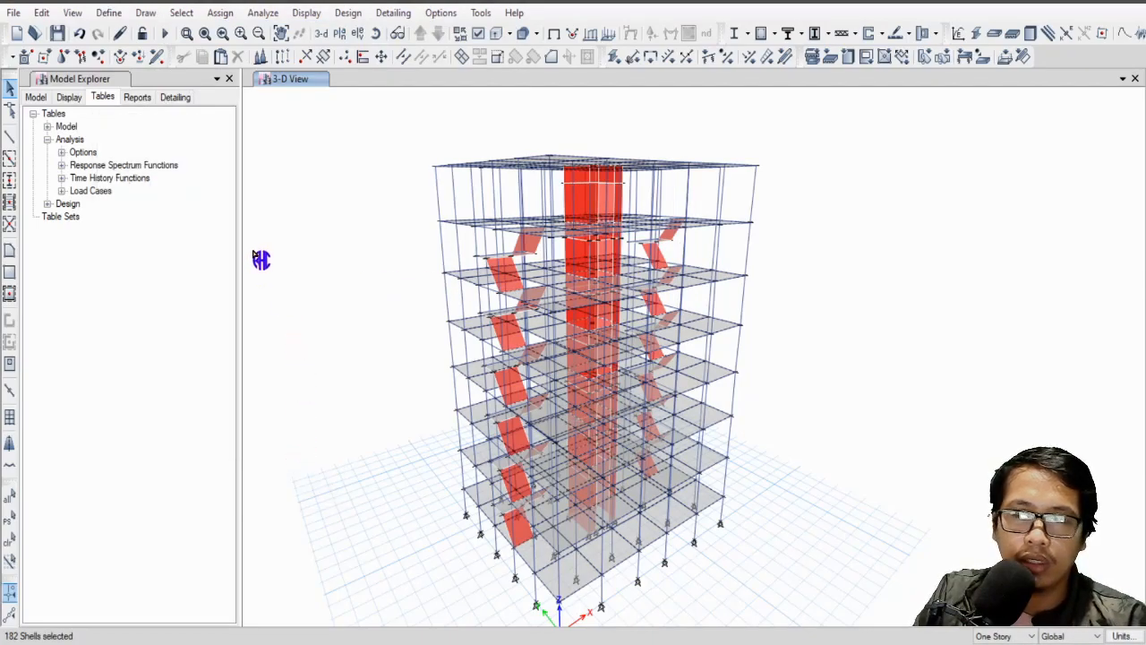
Step: Open the shell stiffness modifiers for the selected slabs and check the flat-plate service-condition values in the Excel chart
left_click(221, 13)
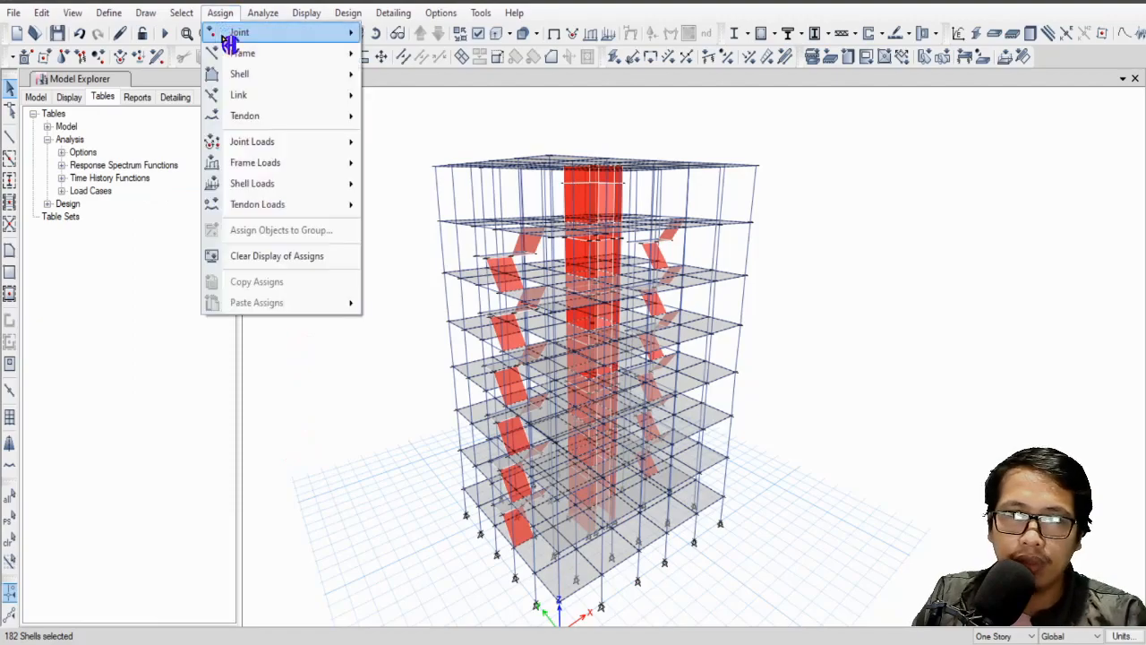
mouse_move(295, 59)
mouse_move(291, 80)
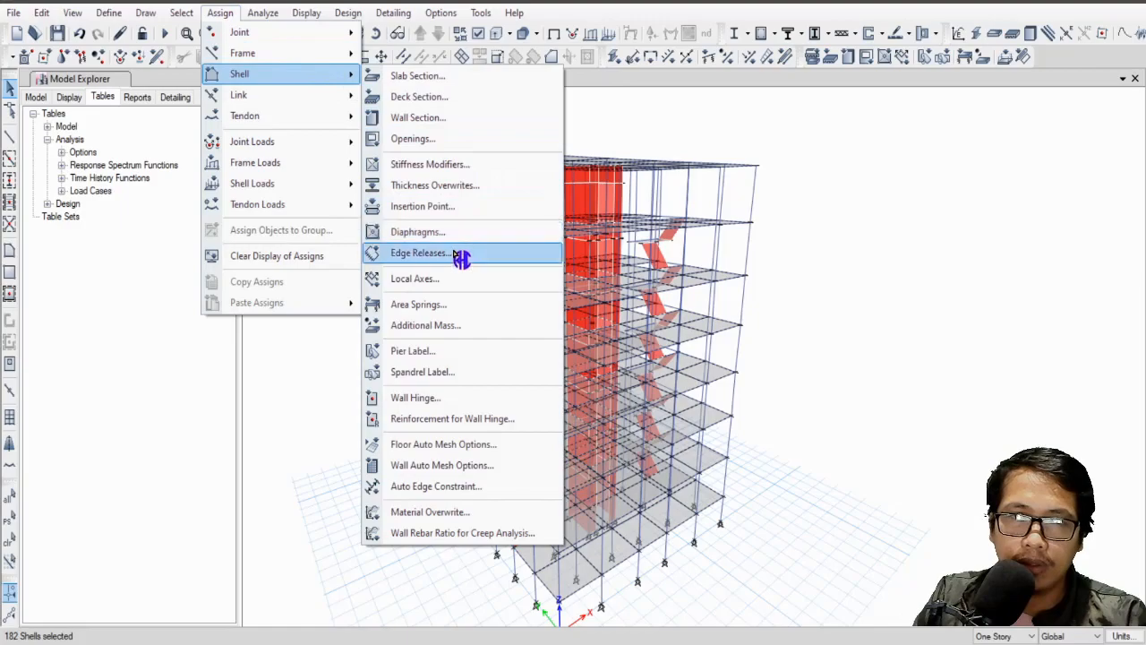
left_click(475, 167)
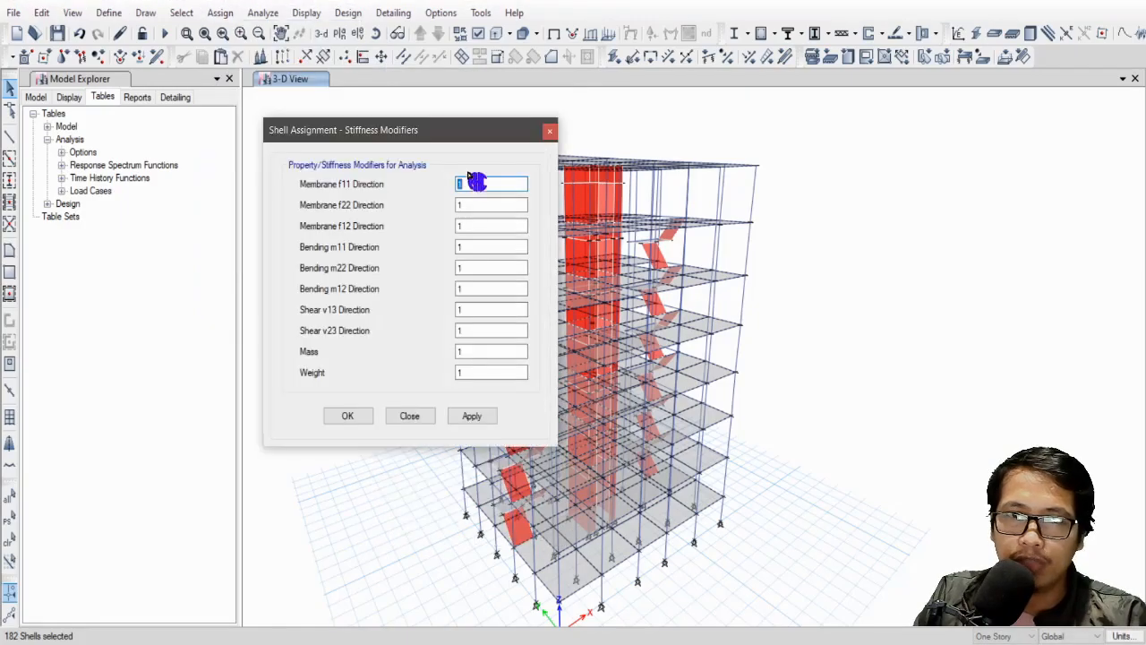
left_click_drag(436, 149, 367, 128)
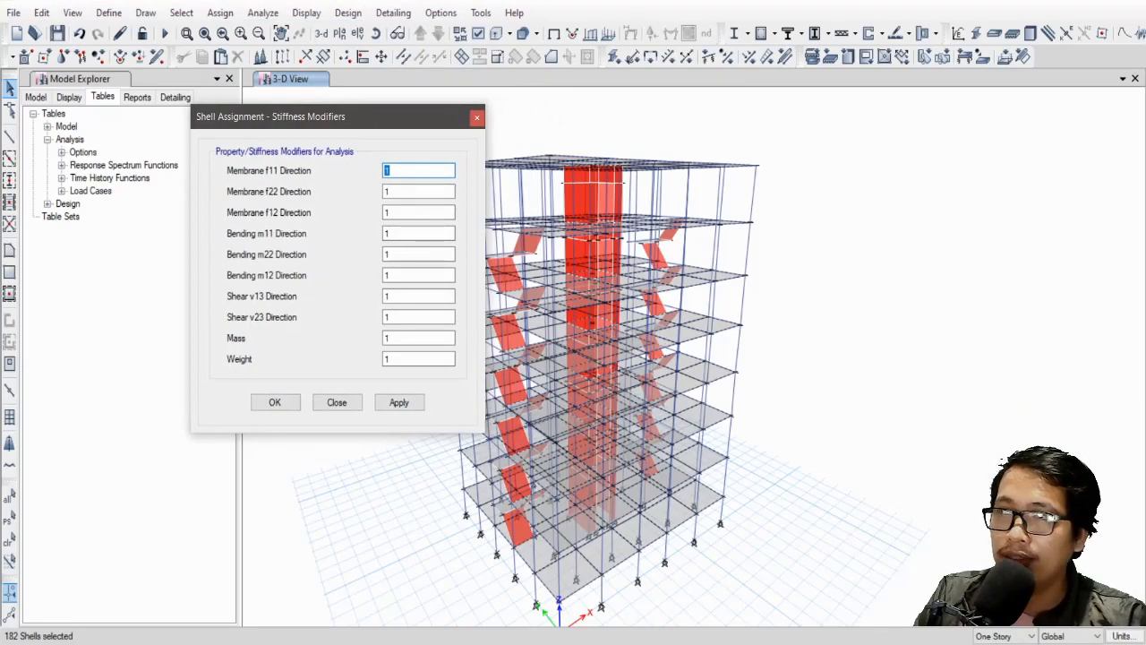
key("alt+Tab")
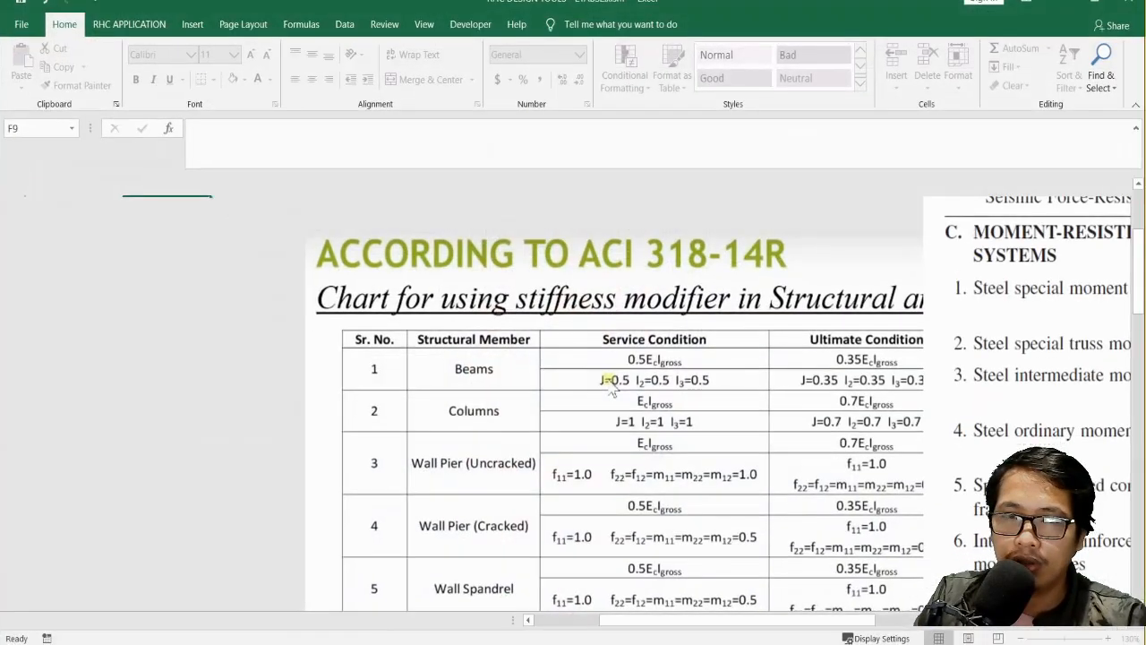
scroll(600, 475, "down", 2)
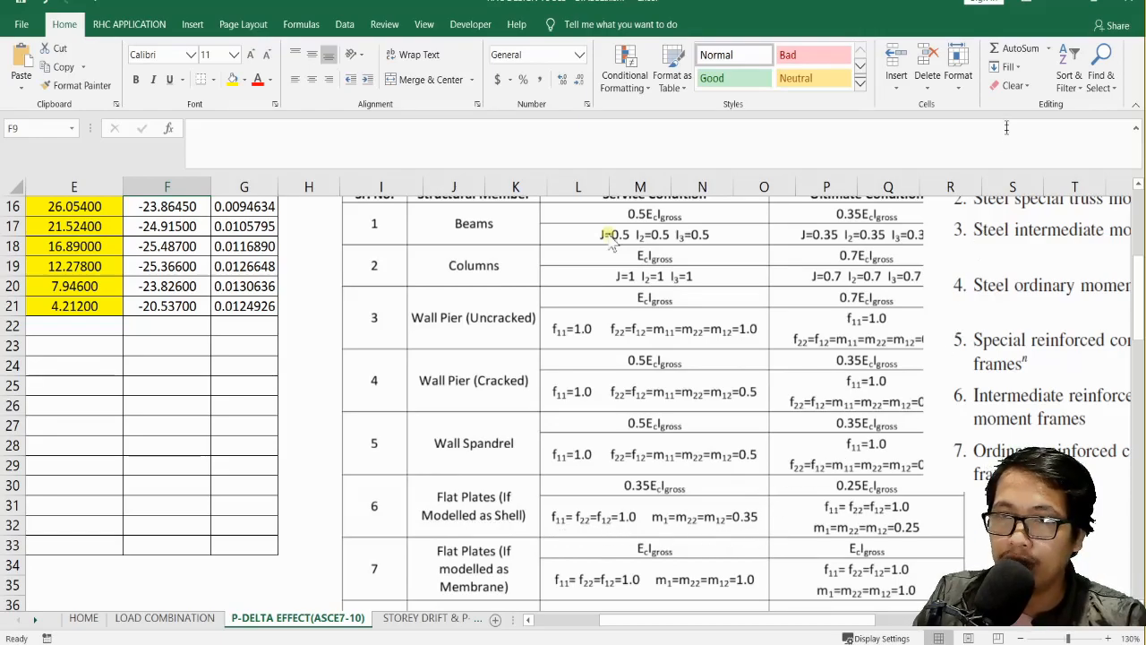
left_click(1060, 3)
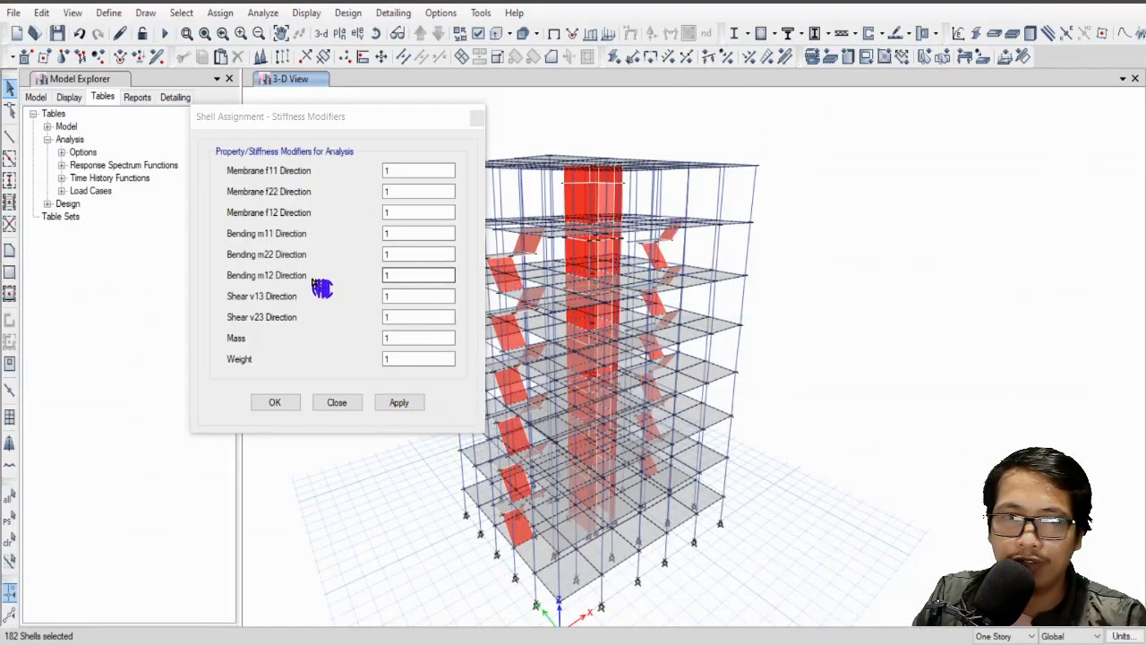
Step: In ETABS, set the slabs' bending m11, m22 and m12 modifiers to .35 and apply them
left_click(391, 255)
type("35")
key("Tab")
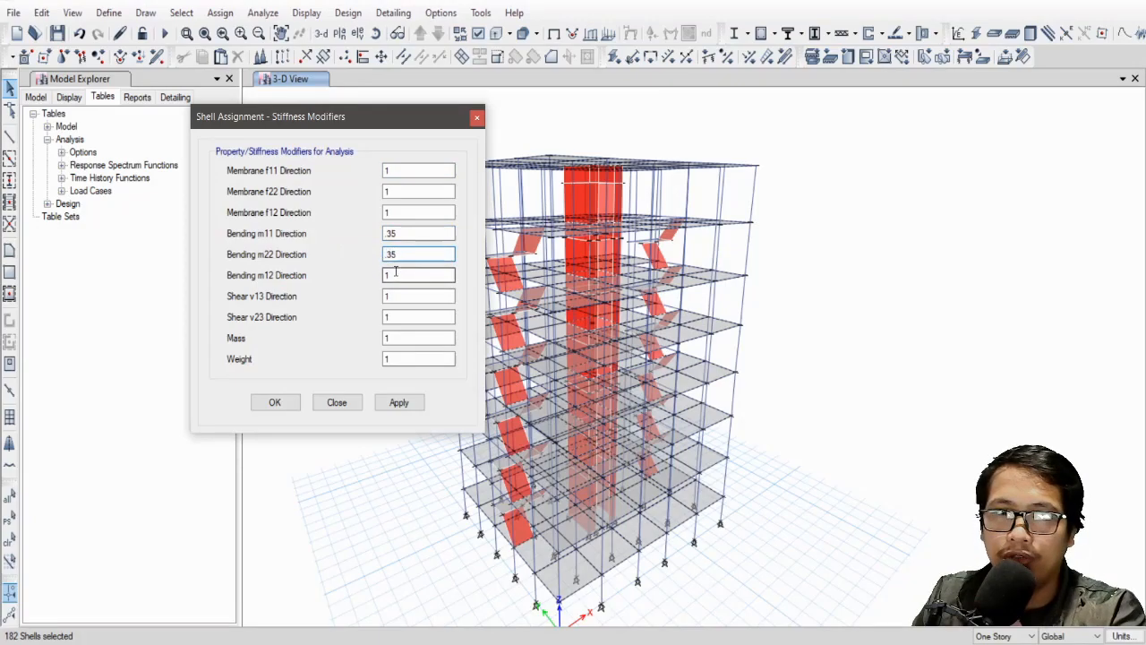
type("35")
left_click(399, 402)
left_click(275, 402)
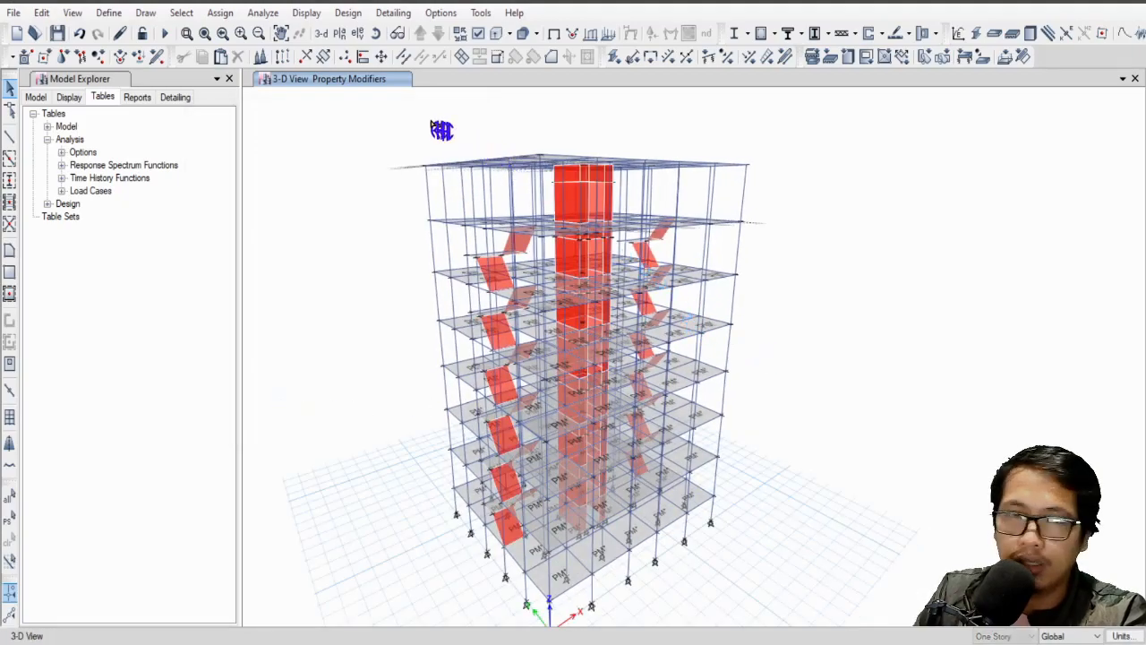
Step: Select all walls that use the SW-AUTOSELECT wall section property
left_click(182, 14)
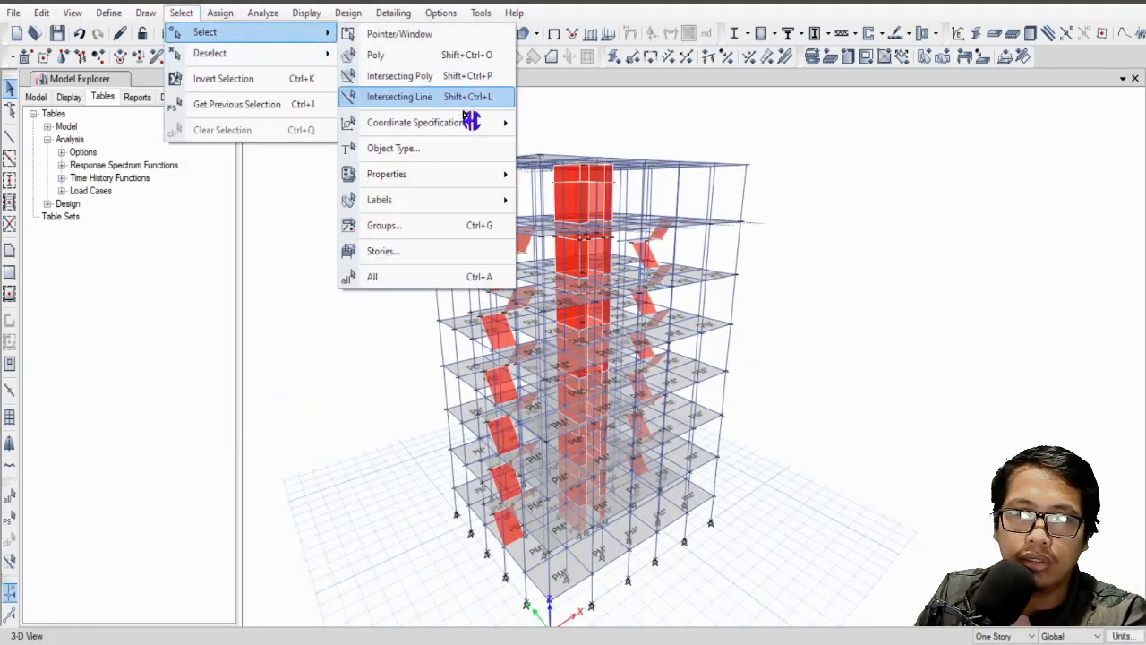
mouse_move(436, 182)
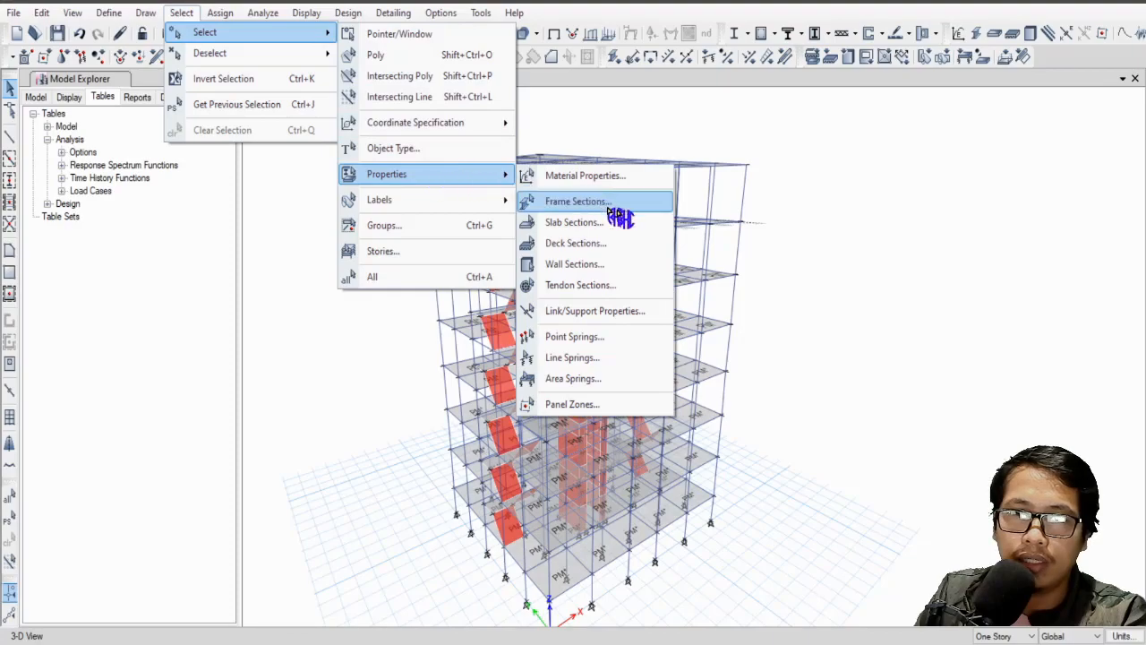
left_click(615, 267)
left_click(528, 211)
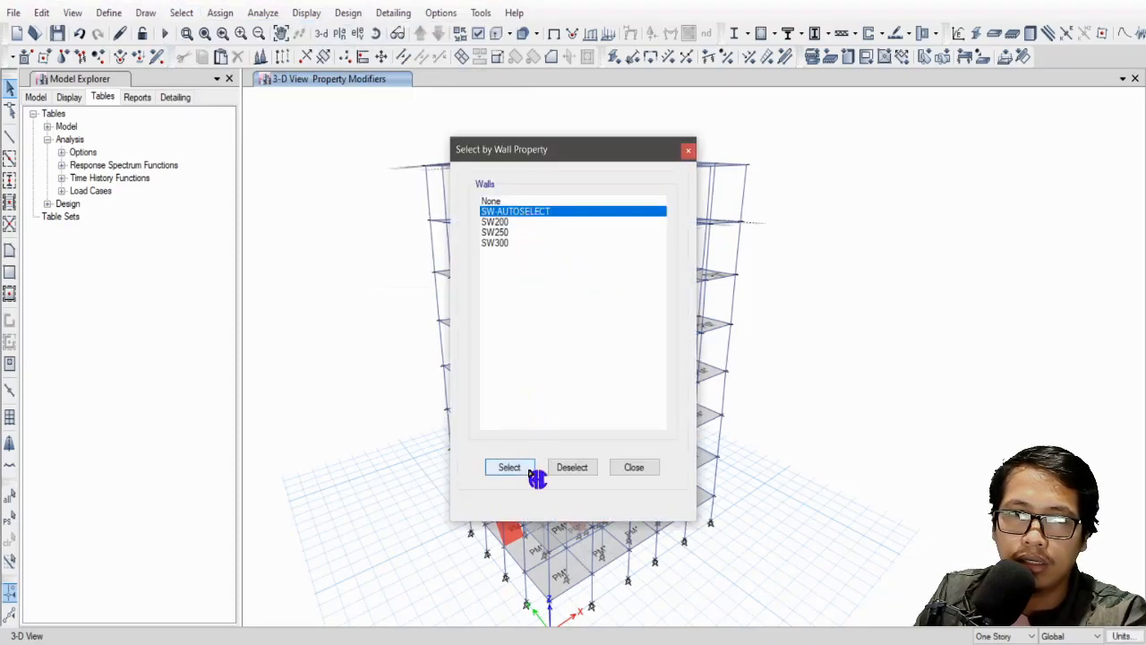
left_click(513, 468)
left_click(633, 469)
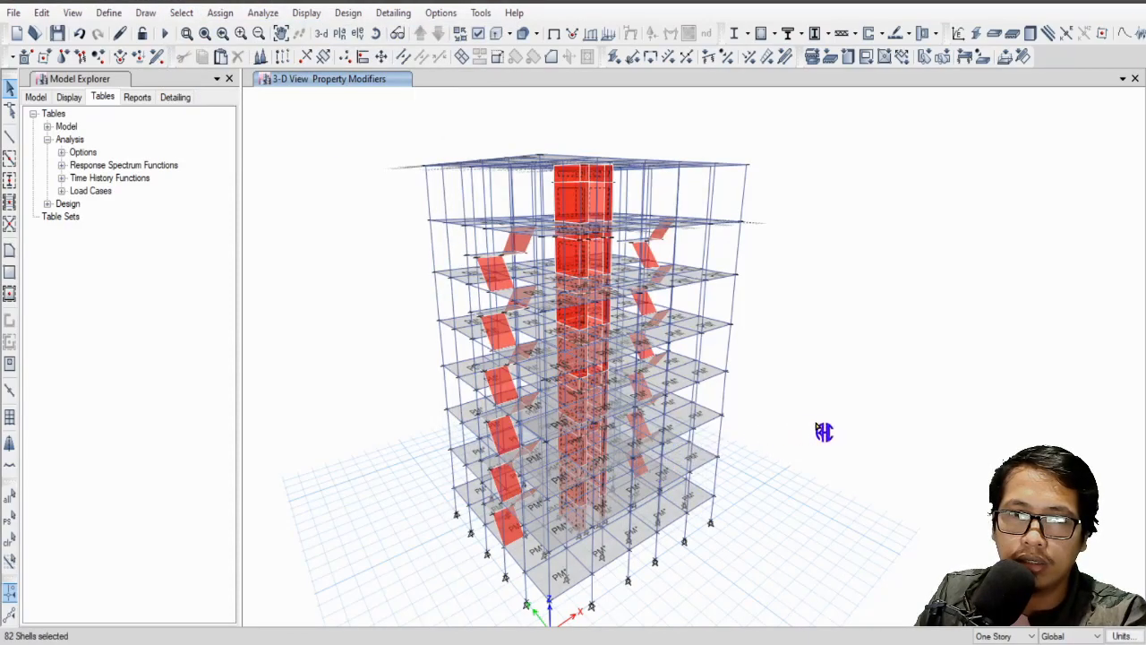
scroll(580, 150, "up", 2)
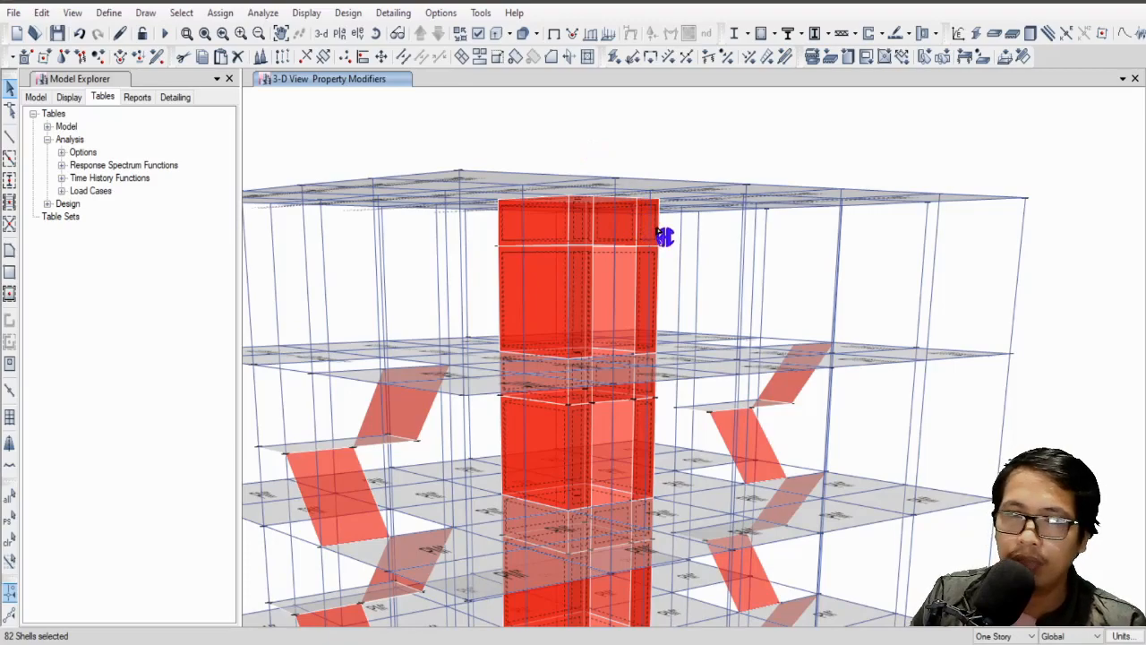
scroll(667, 235, "down", 3)
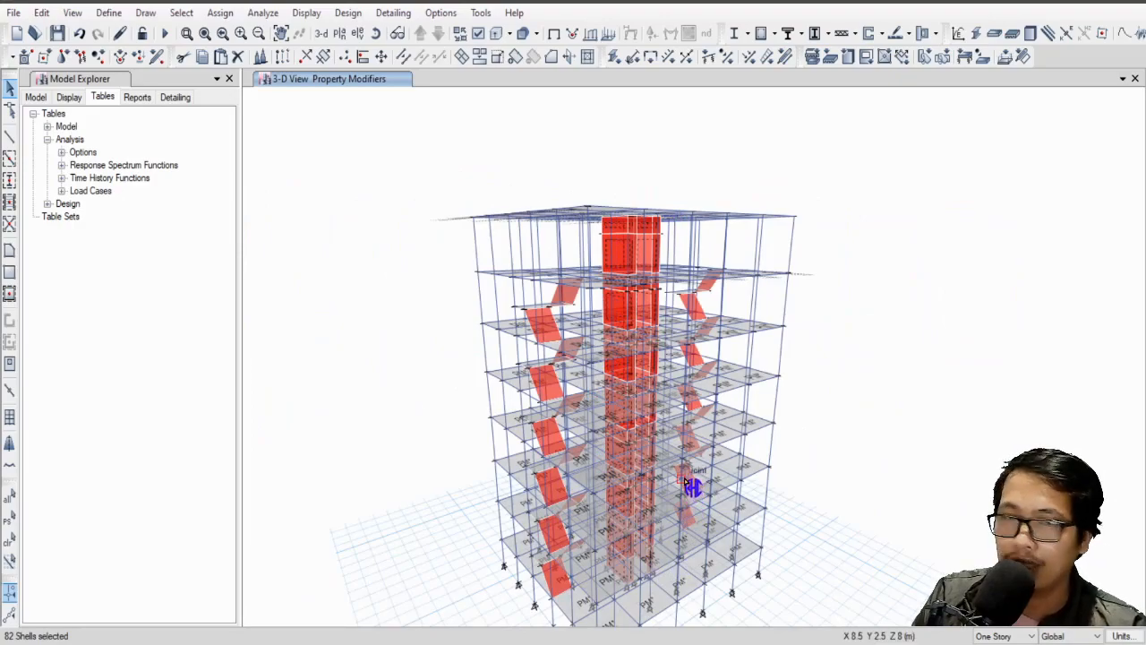
middle_click_drag(739, 361, 702, 315)
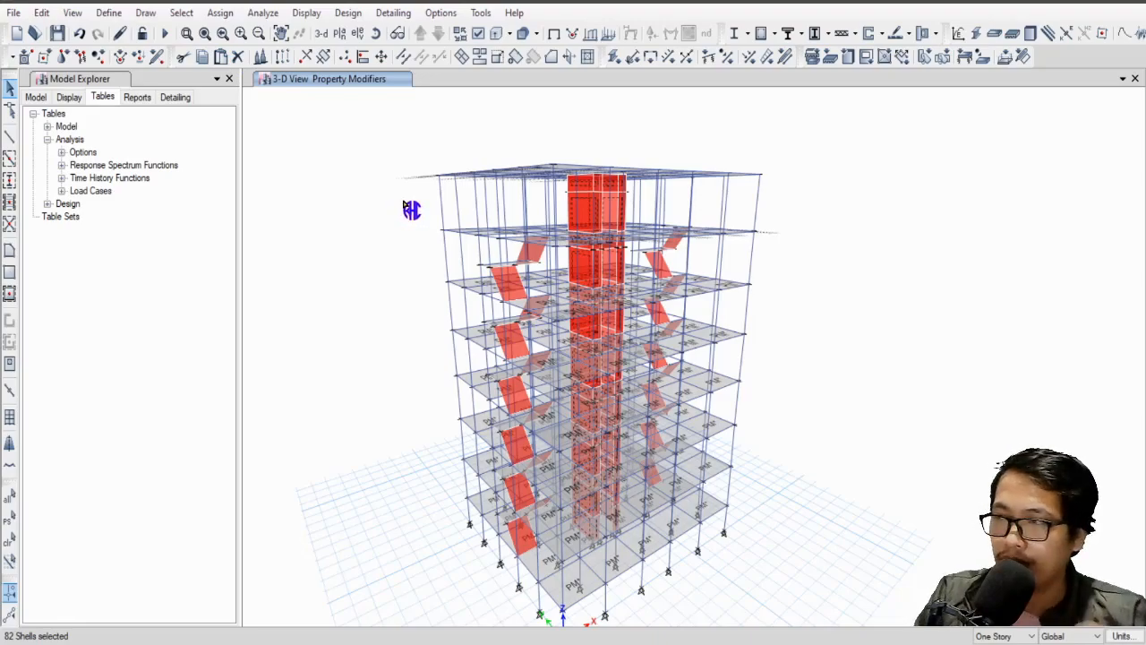
Step: Run the analysis of the building model
left_click(164, 33)
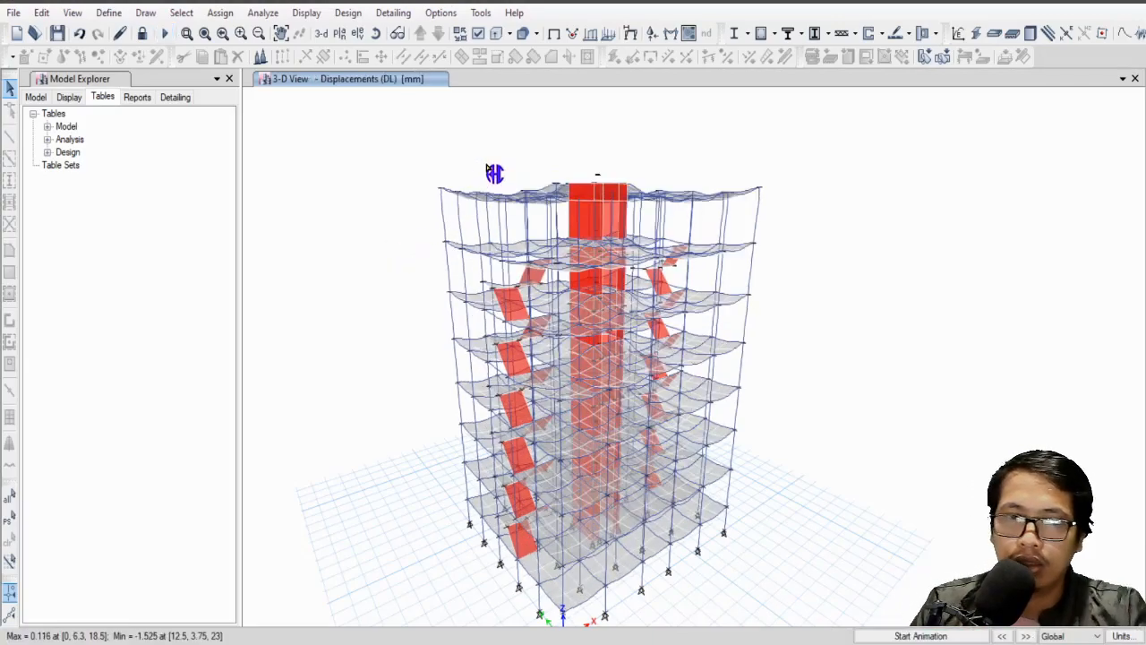
scroll(538, 188, "up", 5)
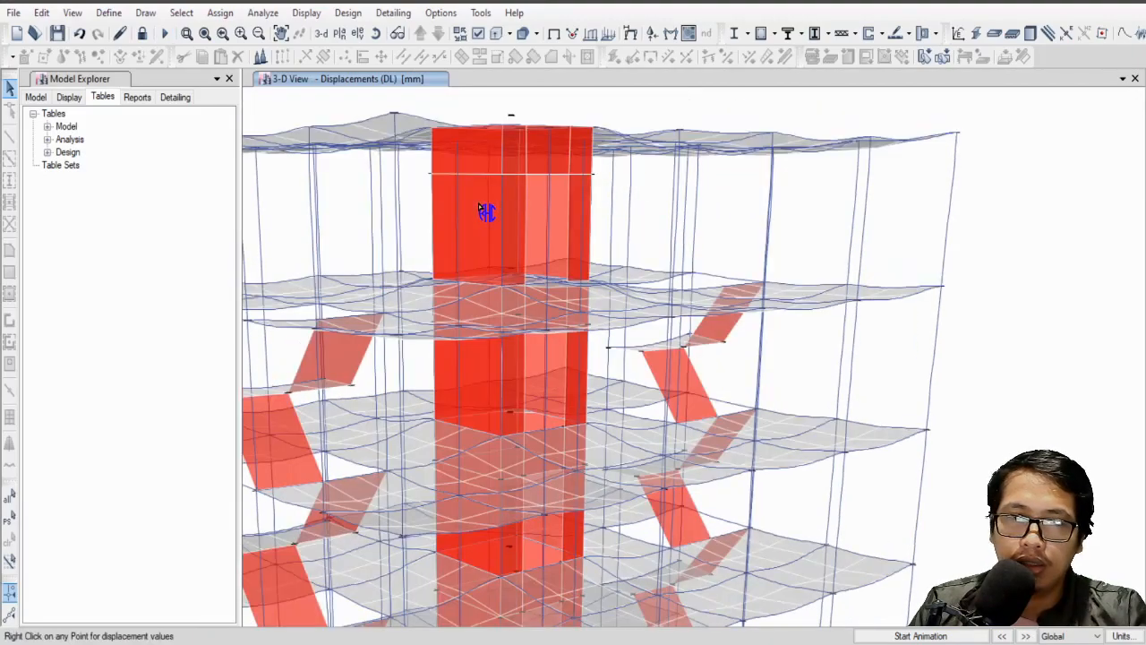
right_click(478, 205)
left_click(469, 198)
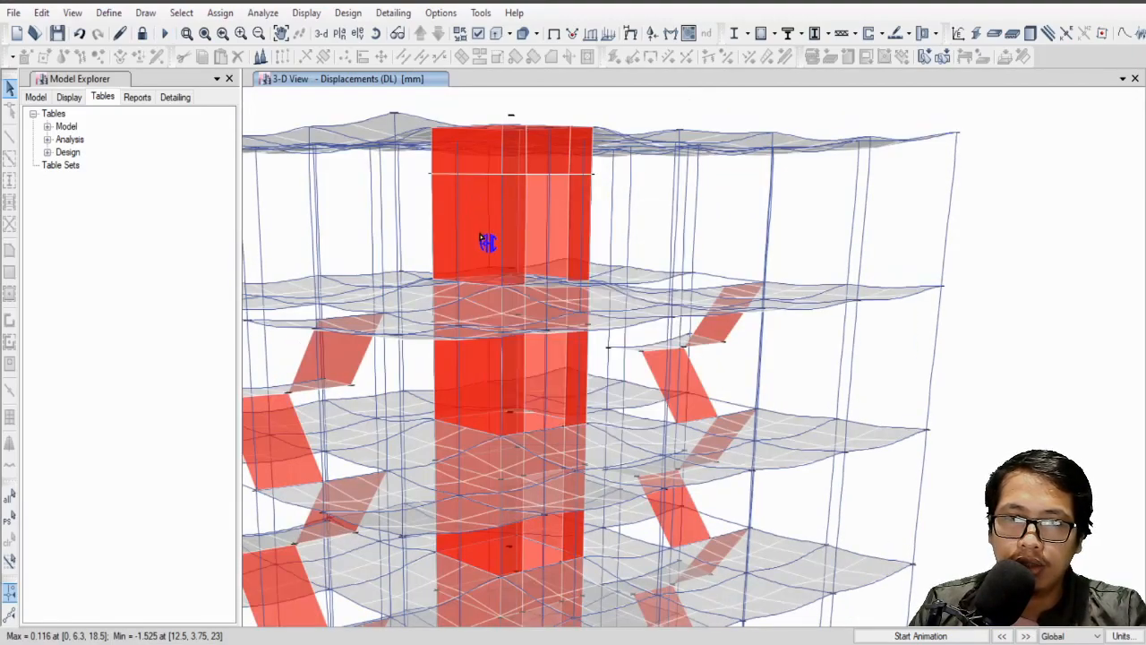
Step: Select the core wall panel in the uppermost storey and return the 3-D view to the undeformed shape
right_click(491, 235)
left_click(480, 215)
right_click(480, 215)
left_click(478, 207)
left_click(478, 207)
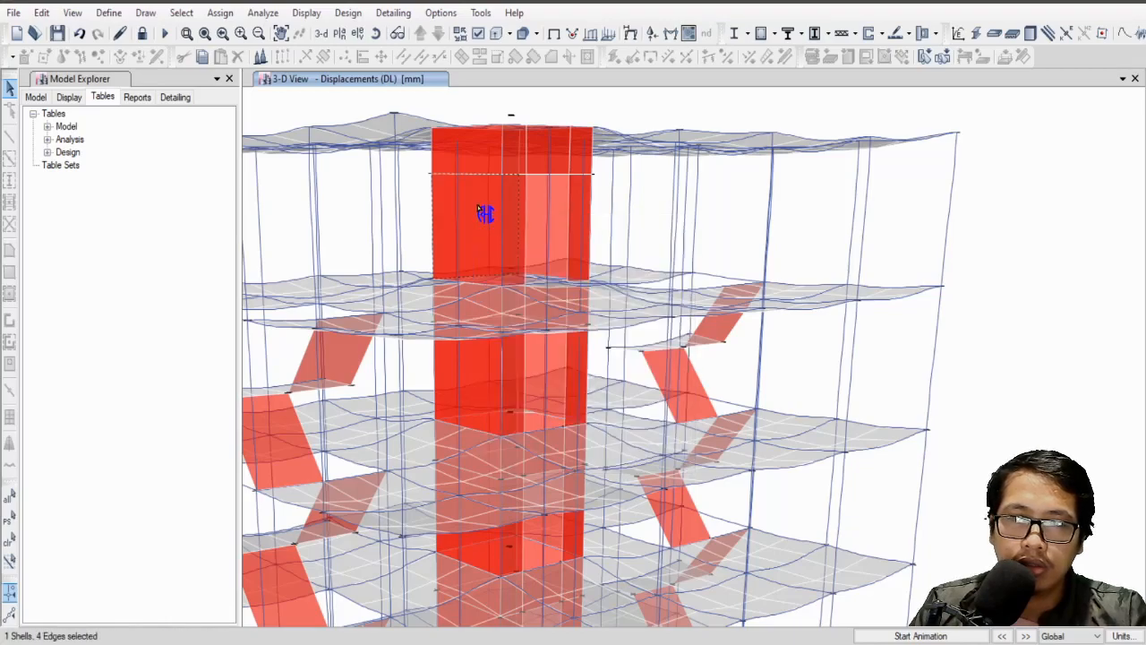
left_click(553, 34)
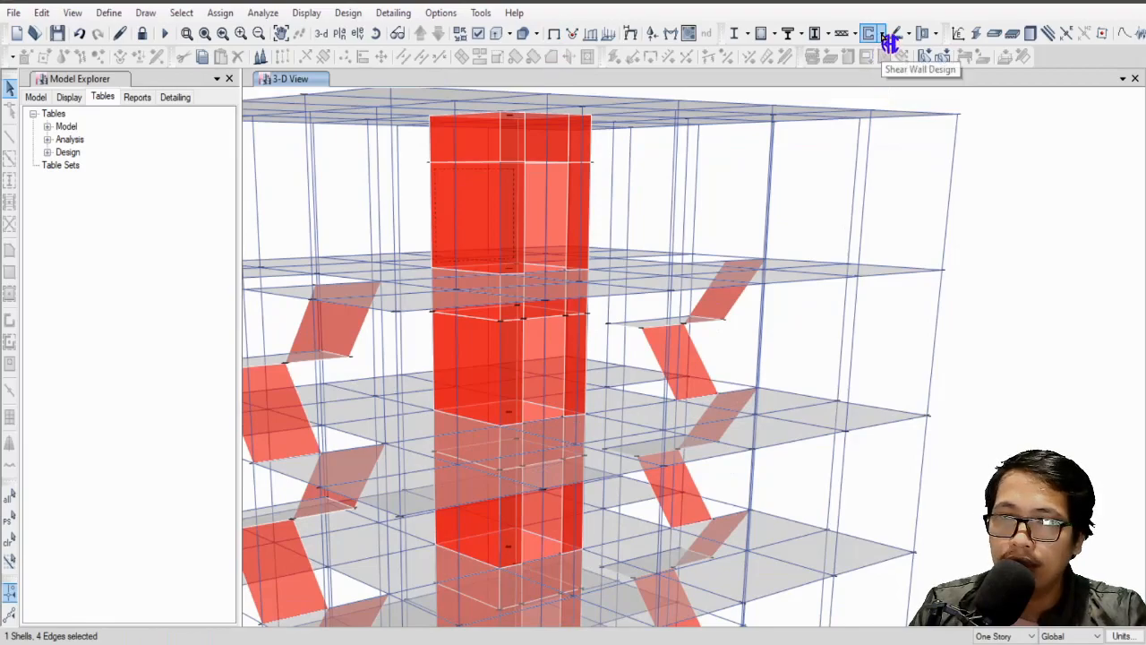
Step: Set the rebar shear material in the shear wall design preferences to A615Gr40 and accept the preferences
left_click(884, 34)
left_click(940, 55)
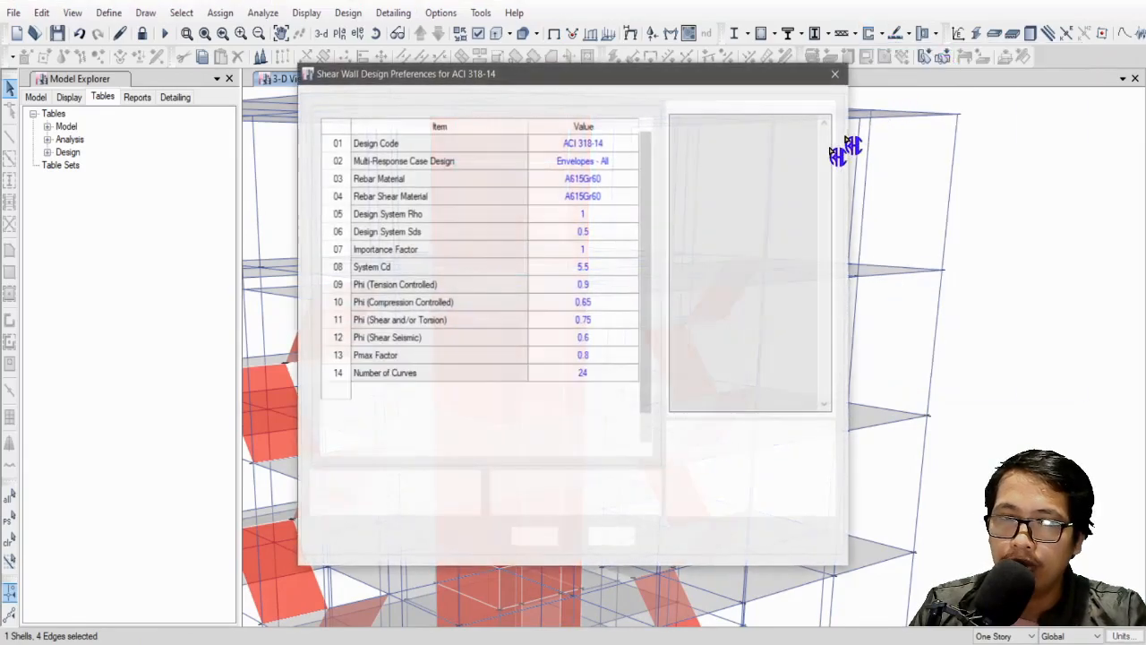
left_click(624, 199)
left_click(633, 198)
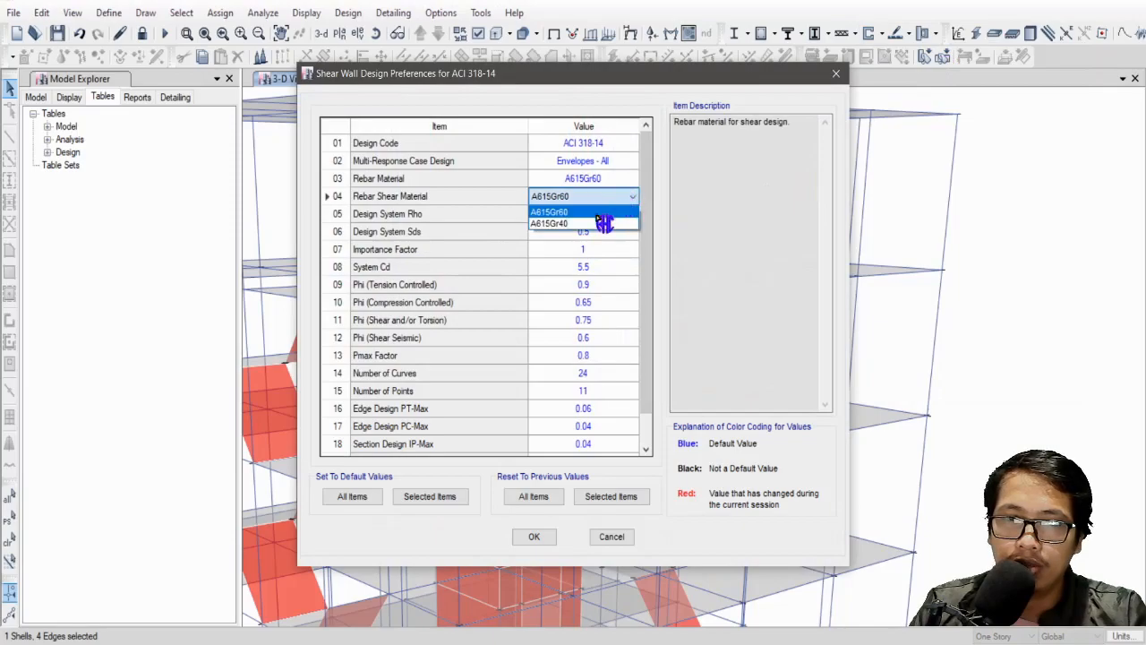
left_click(604, 223)
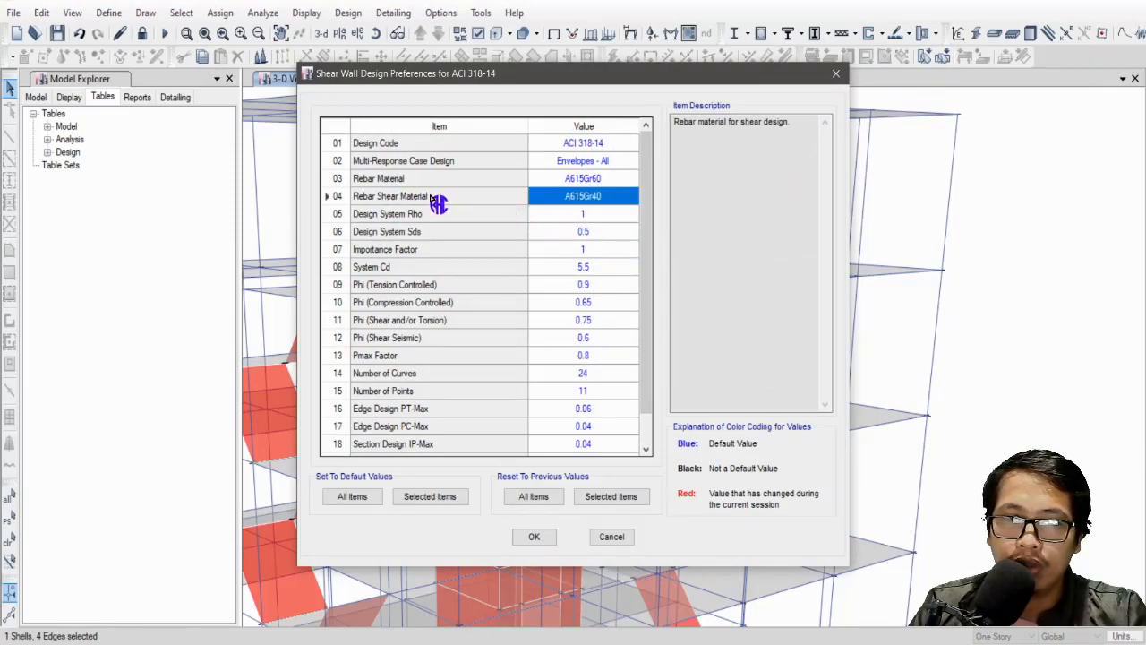
left_click(538, 538)
left_click(882, 34)
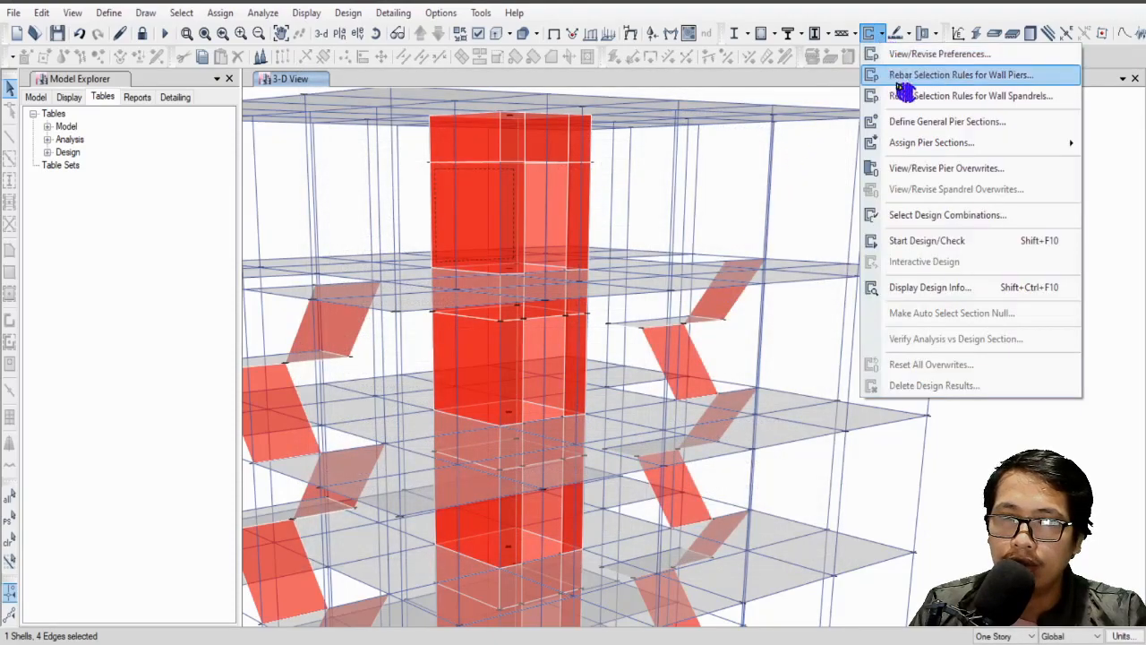
mouse_move(992, 145)
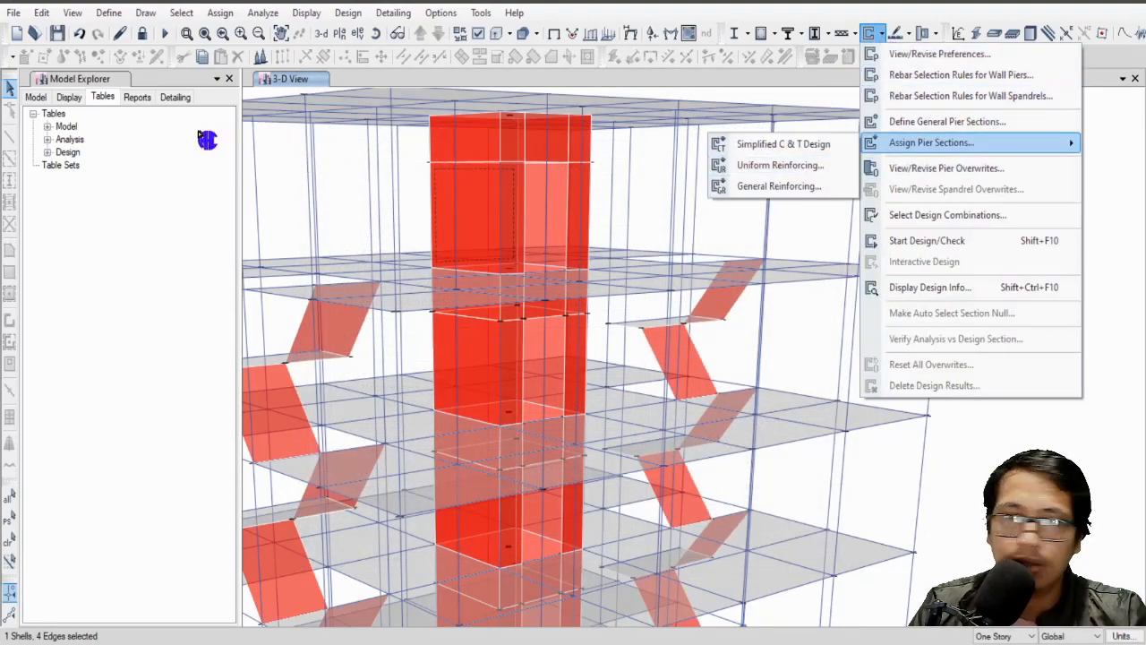
left_click(928, 429)
middle_click_drag(923, 426, 925, 434)
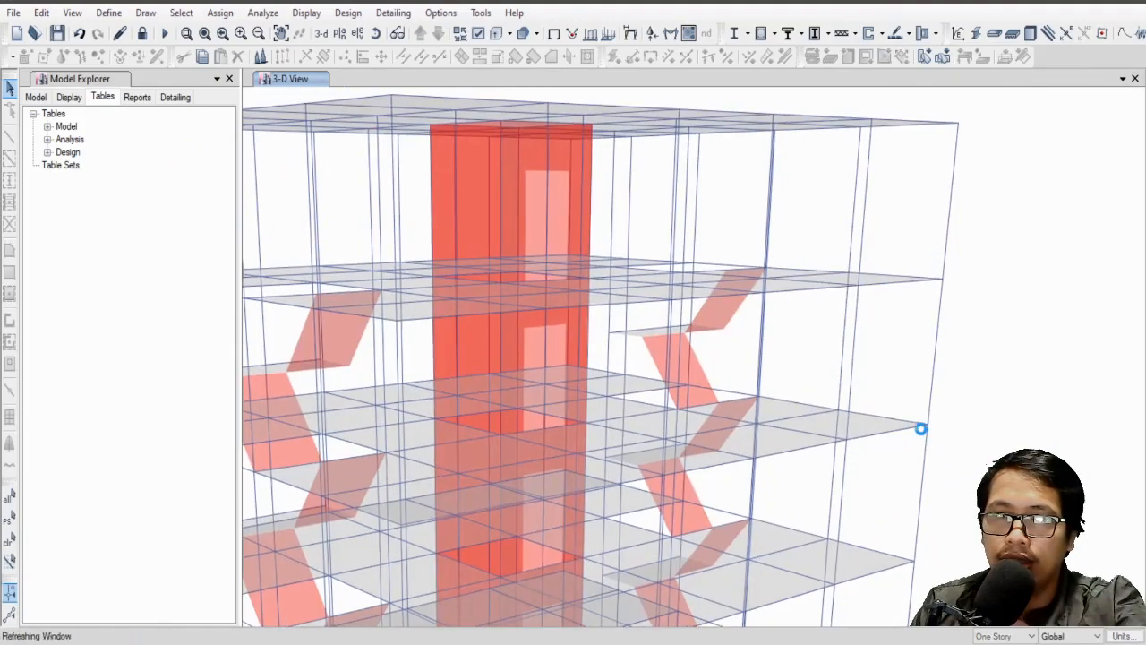
Step: Select every shell assigned the SW-AUTOSELECT wall property
left_click(182, 14)
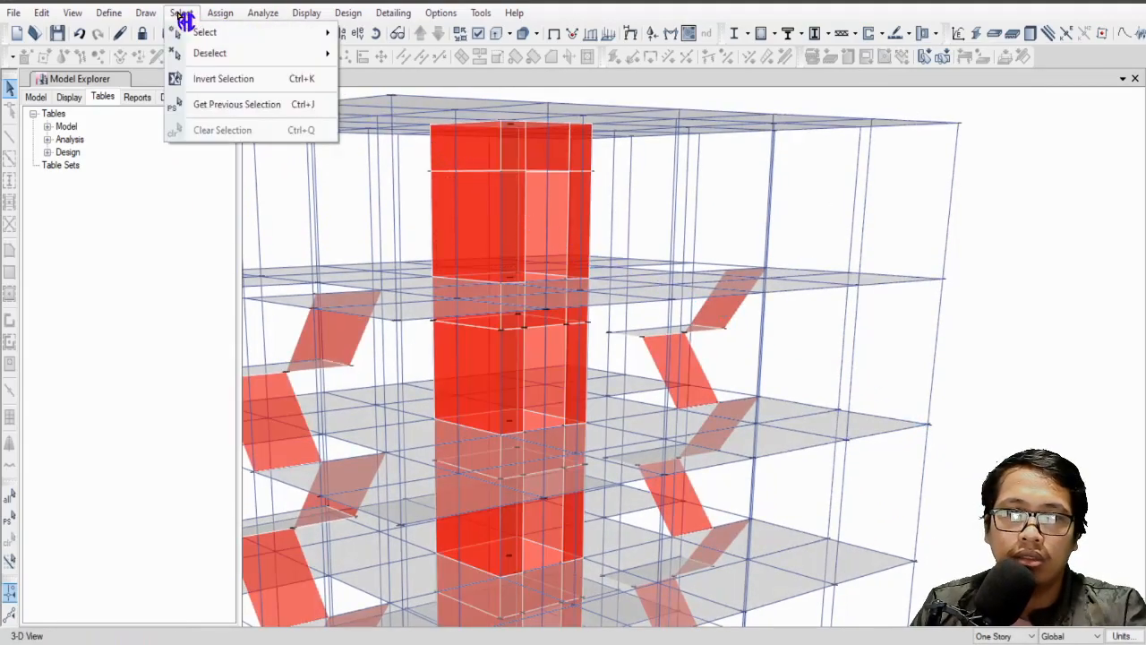
mouse_move(192, 31)
left_click(424, 152)
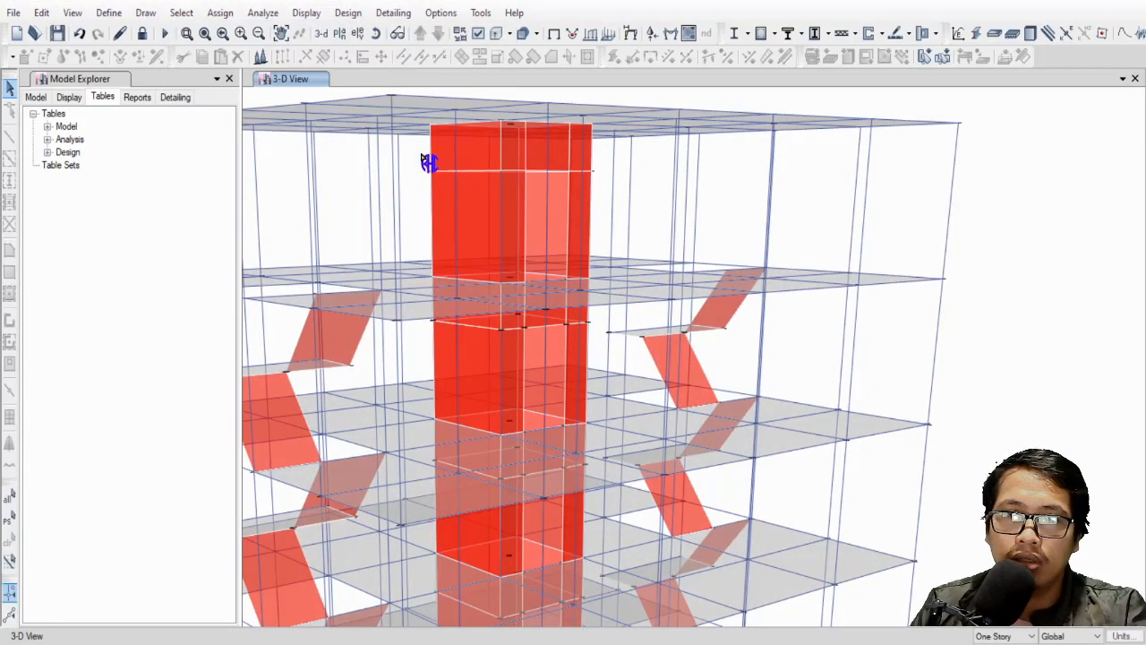
left_click(696, 141)
left_click(182, 13)
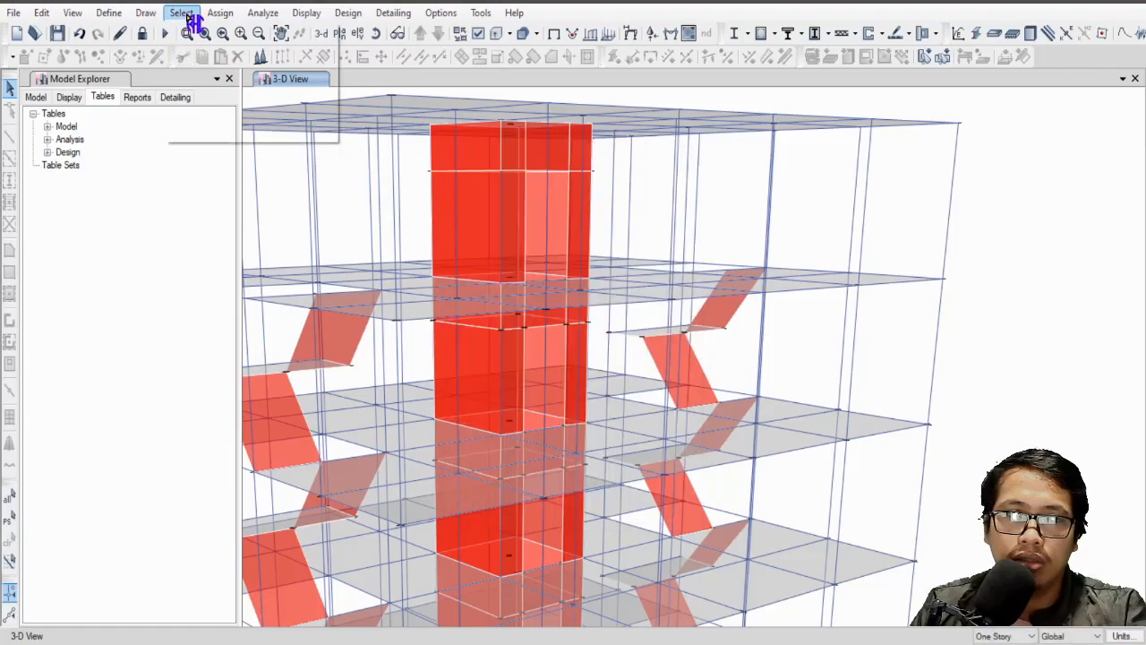
mouse_move(235, 34)
mouse_move(469, 184)
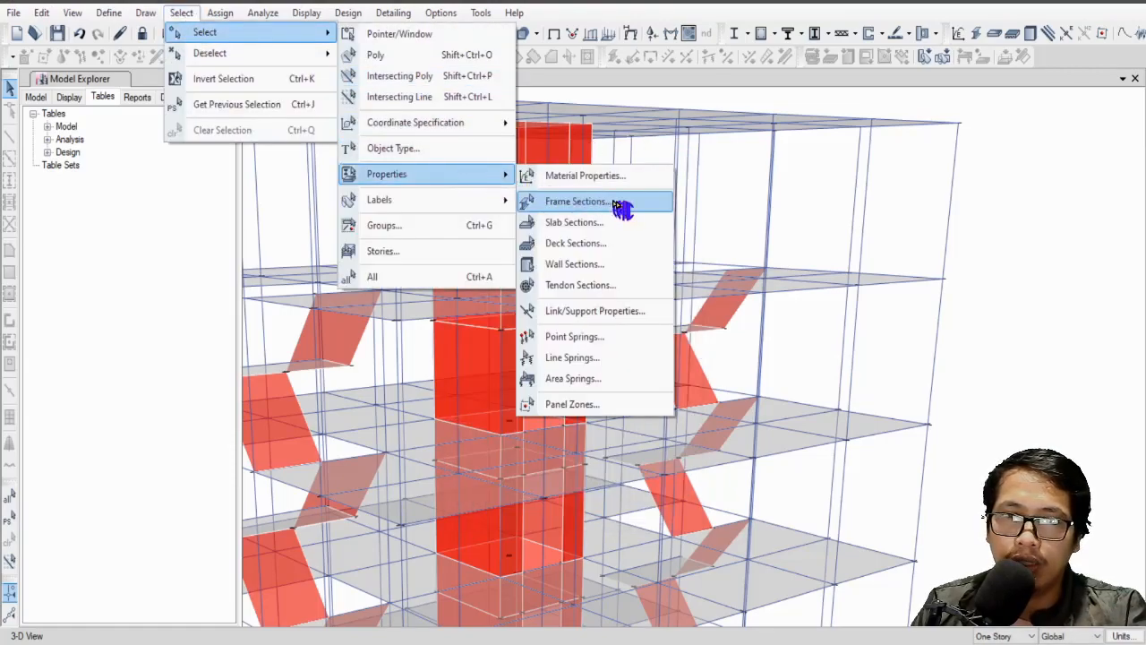
left_click(604, 263)
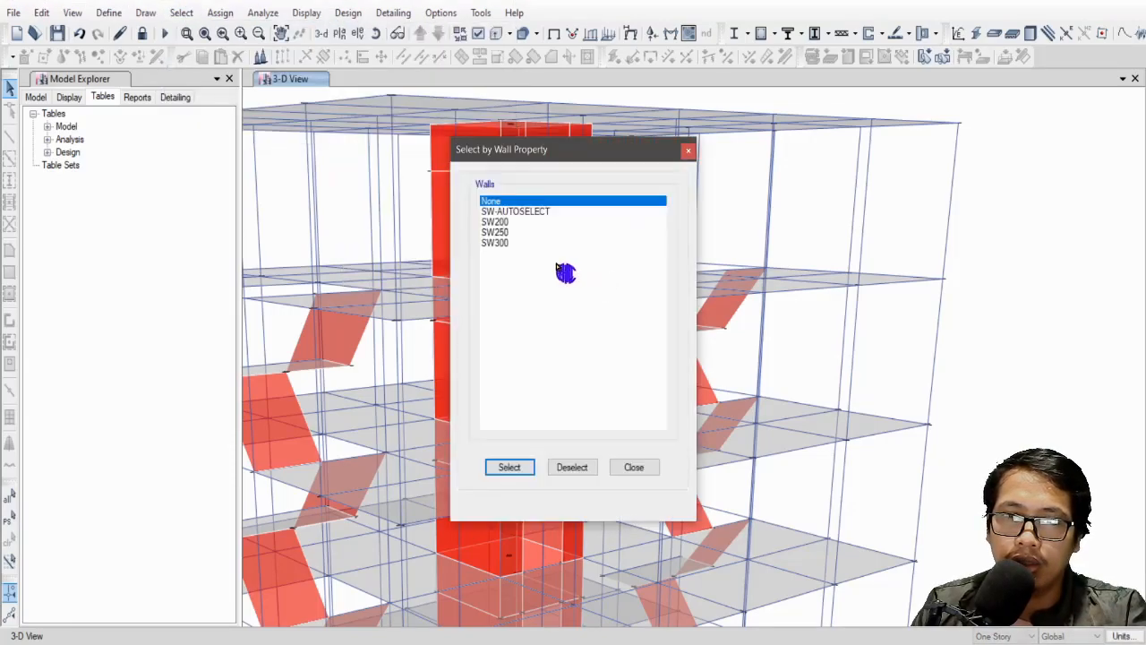
left_click(524, 213)
left_click(526, 472)
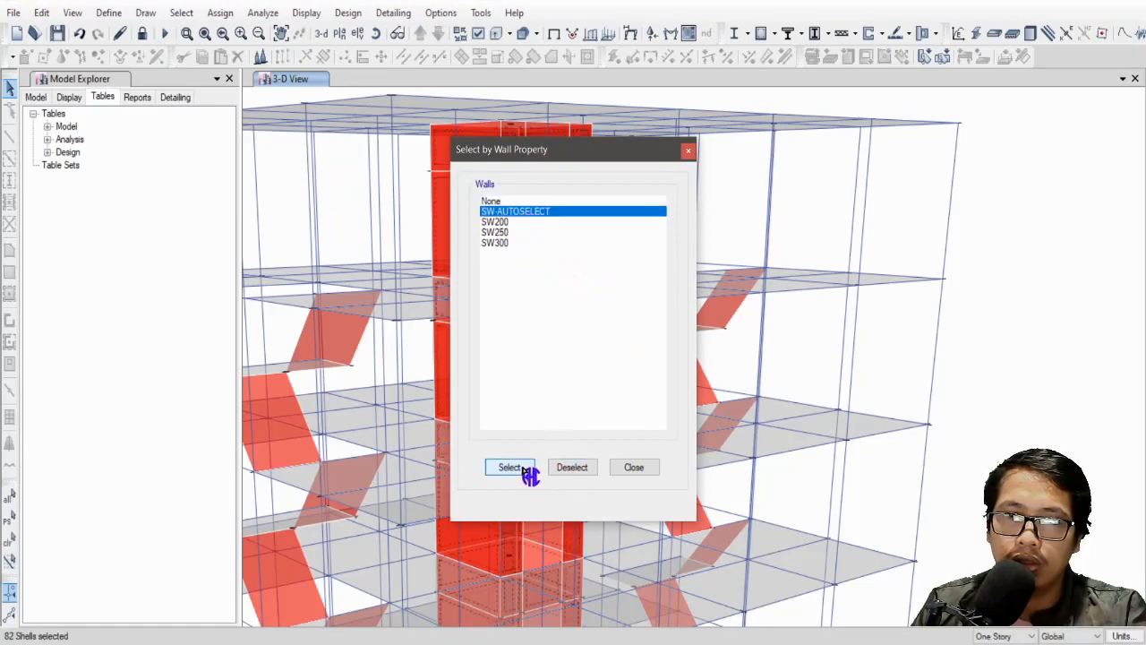
left_click(638, 467)
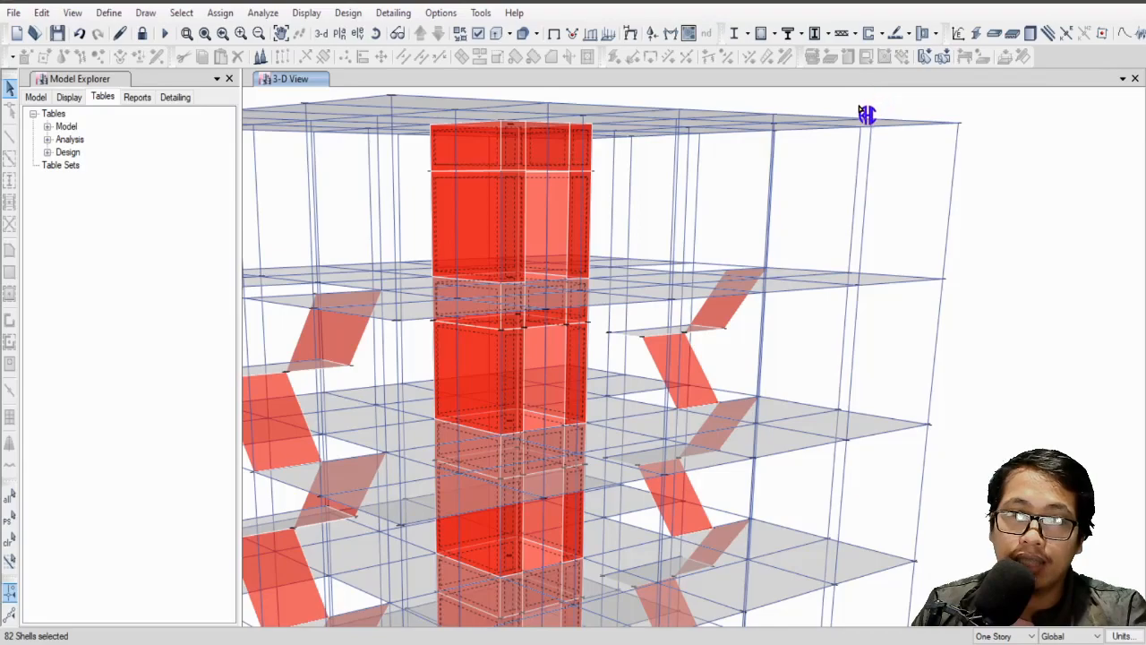
Step: Unlock the model, discarding the analysis results, and assign the SW250 wall section to the selected shells
left_click(141, 34)
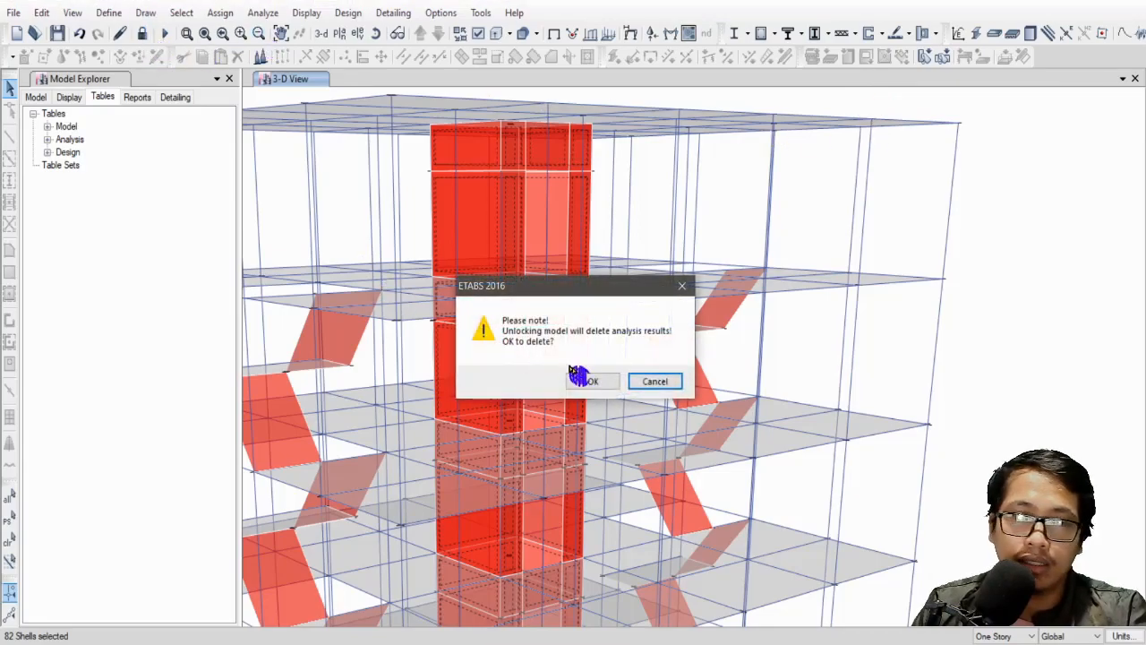
left_click(603, 383)
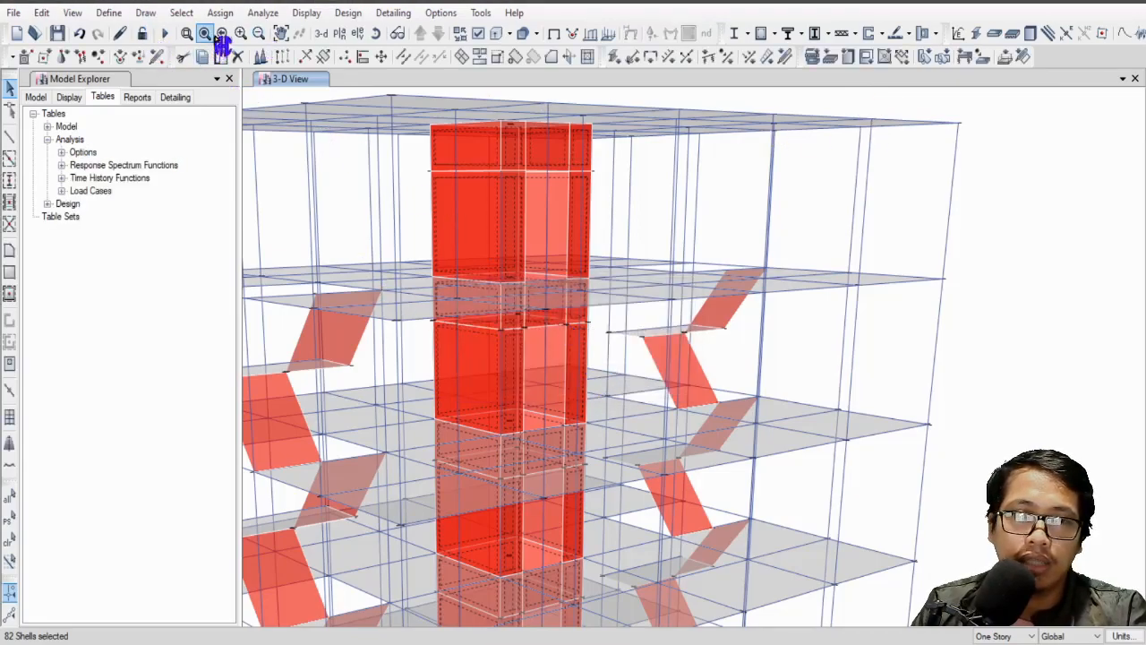
left_click(221, 13)
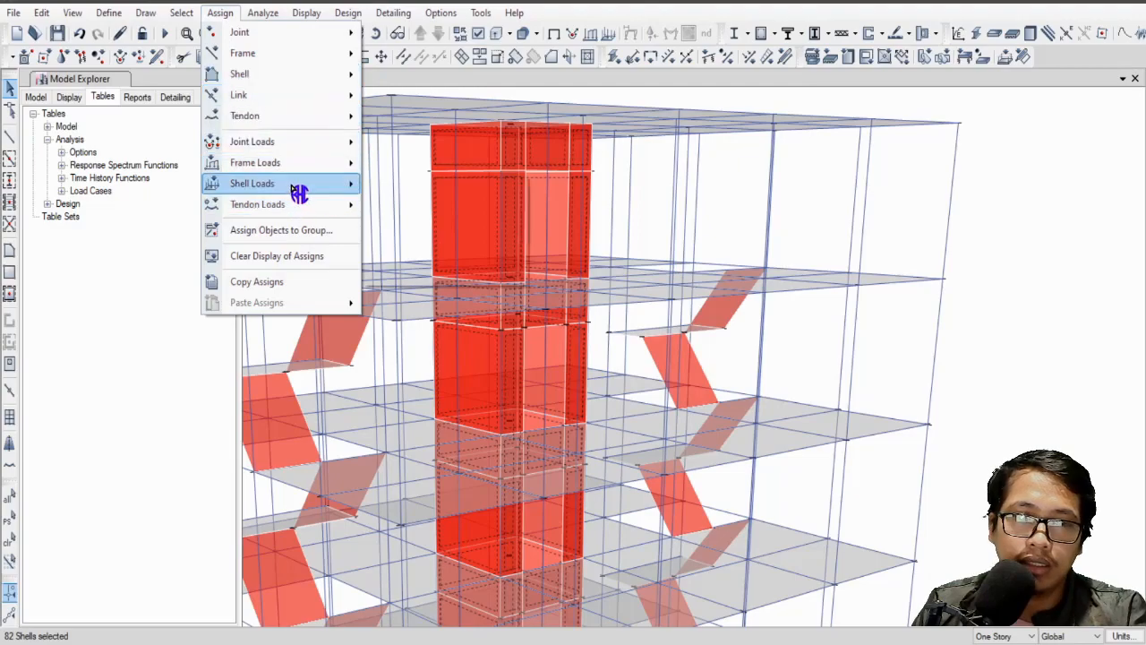
mouse_move(289, 78)
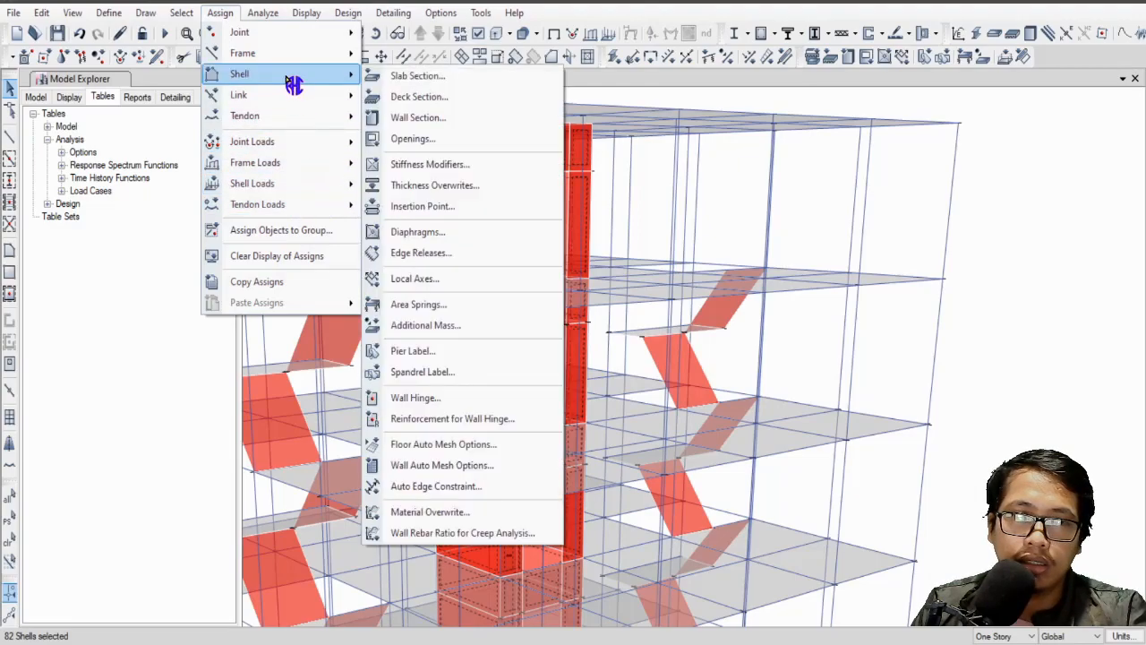
left_click(442, 116)
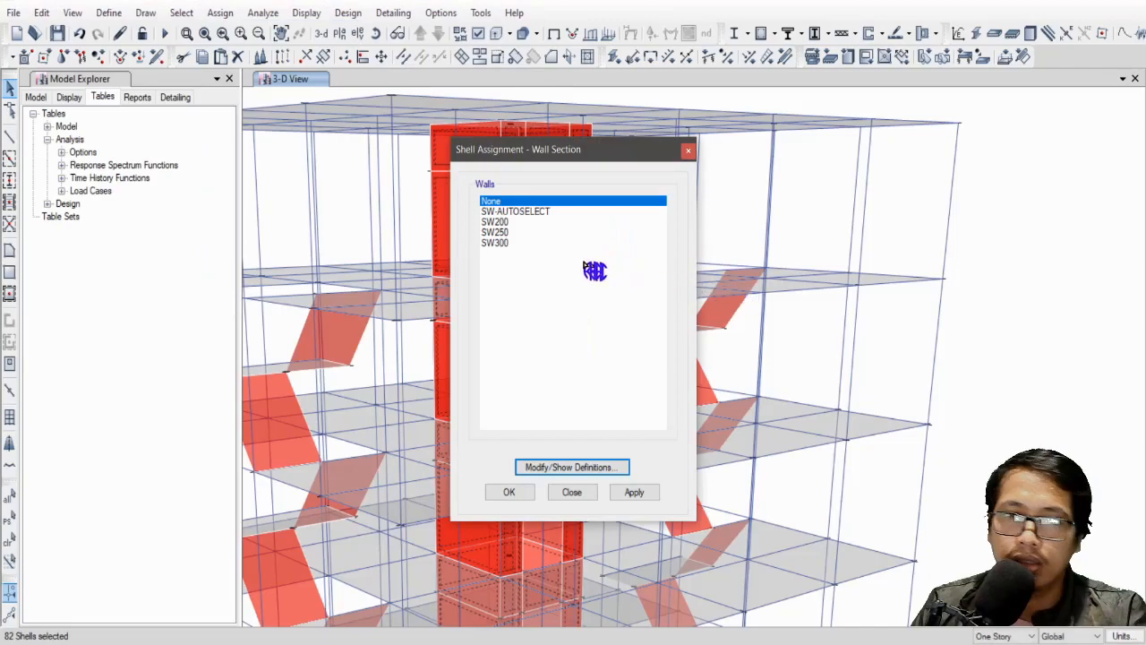
left_click(507, 233)
left_click(651, 494)
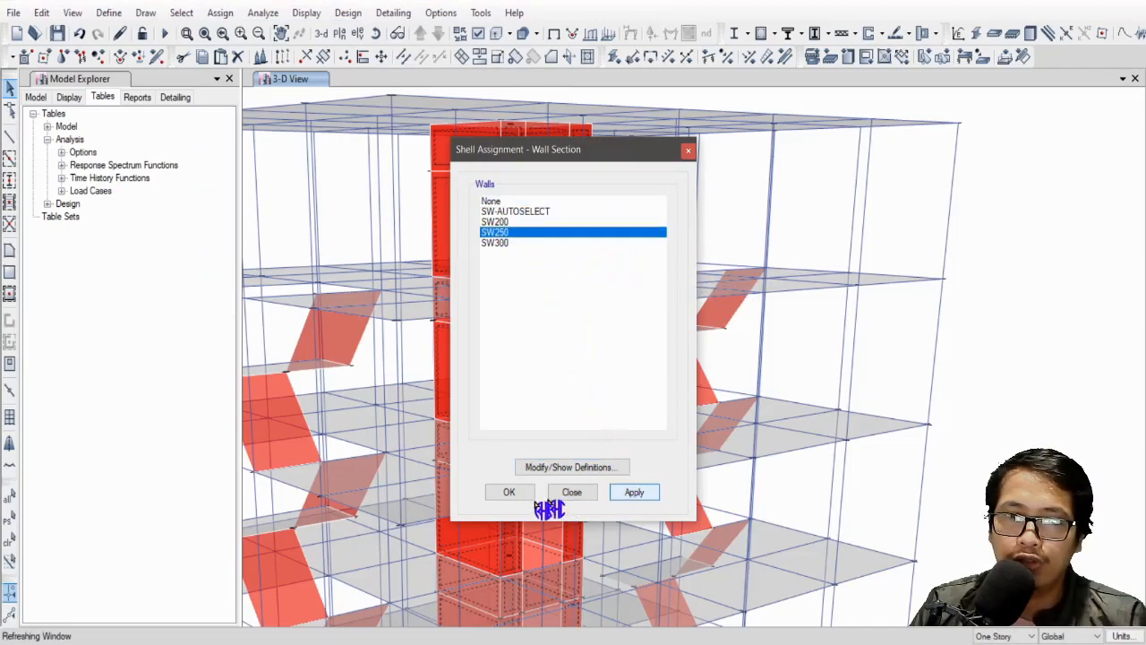
left_click(509, 492)
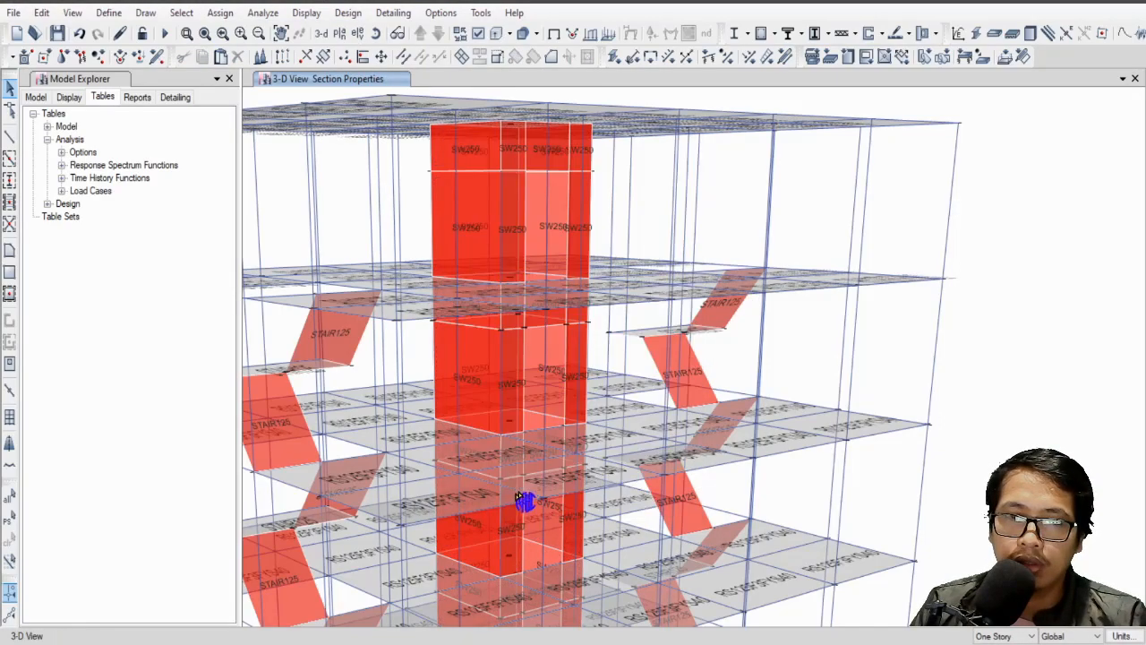
scroll(635, 402, "down", 4)
left_click(183, 15)
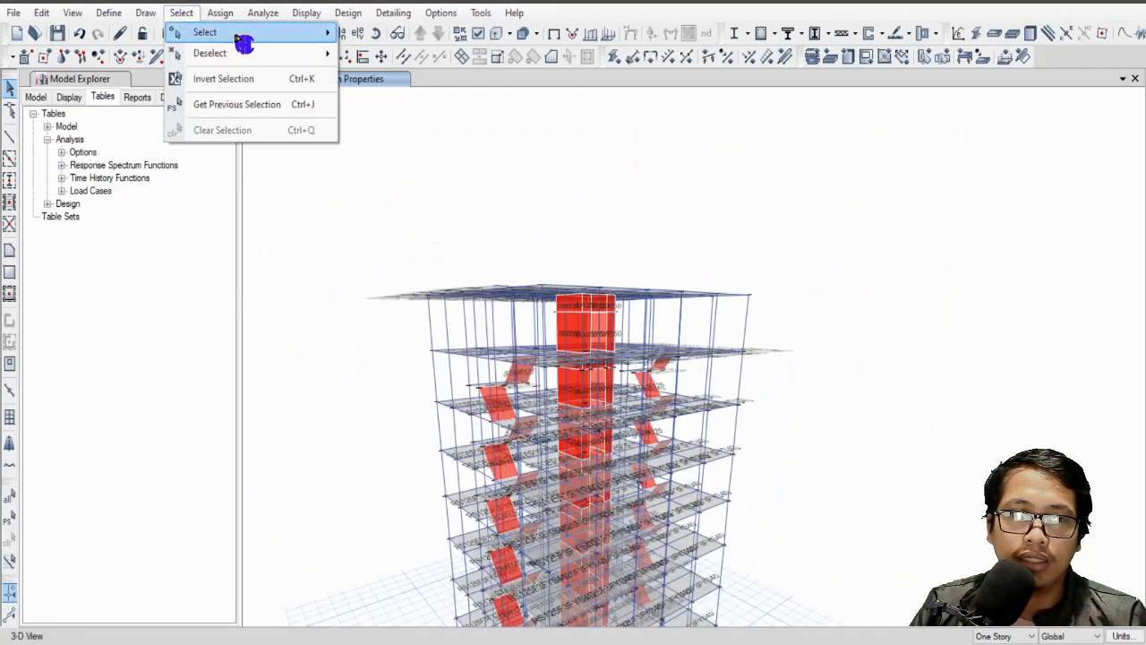
mouse_move(238, 39)
left_click(419, 147)
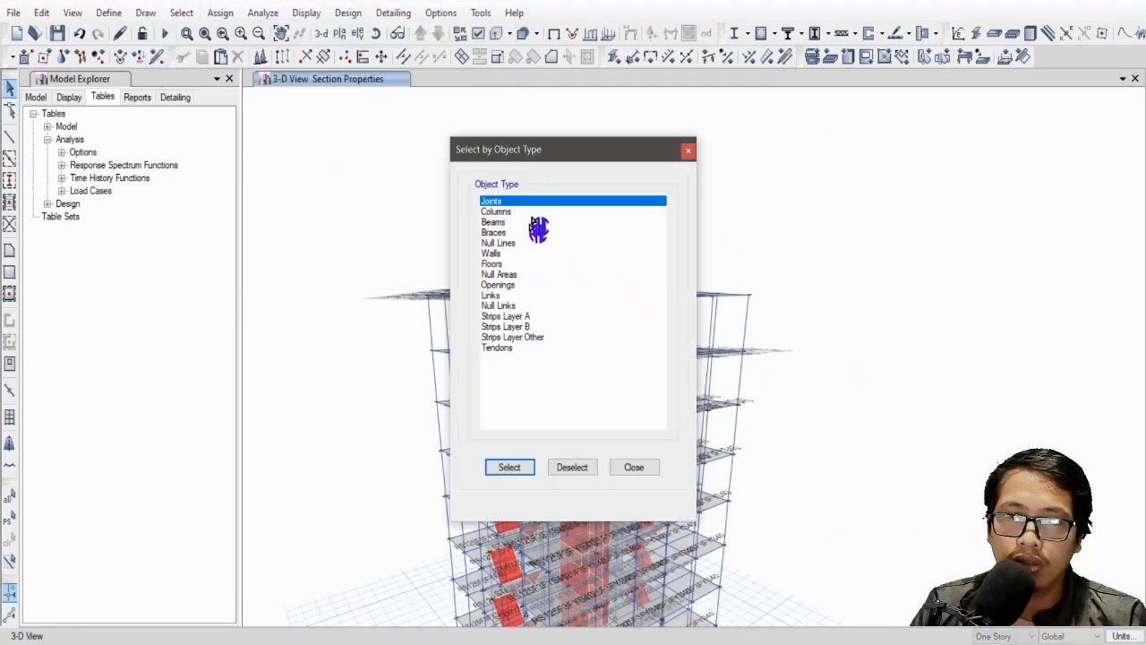
left_click(689, 148)
Step: Select every shell assigned the SW250 wall property
left_click(182, 14)
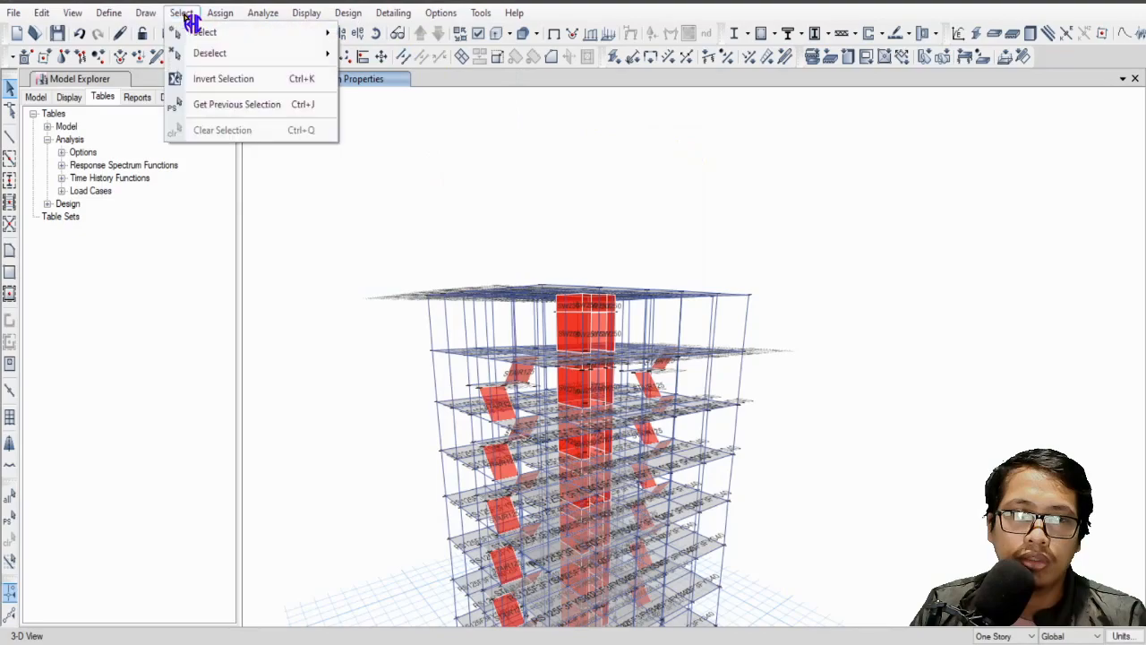
mouse_move(223, 33)
mouse_move(439, 176)
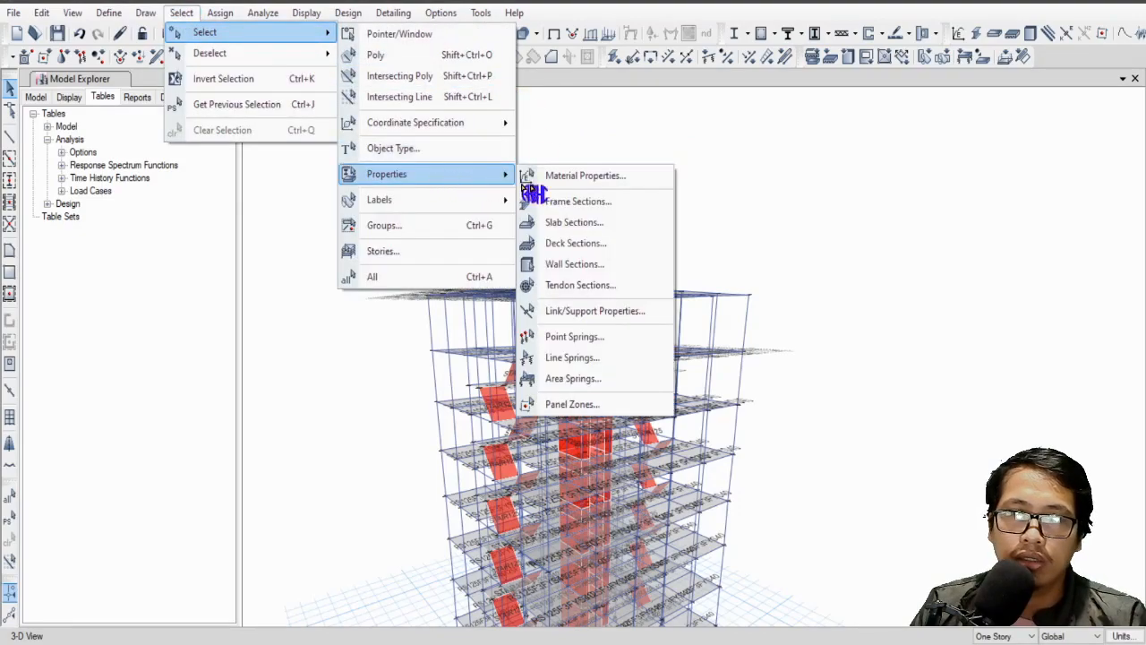
left_click(581, 262)
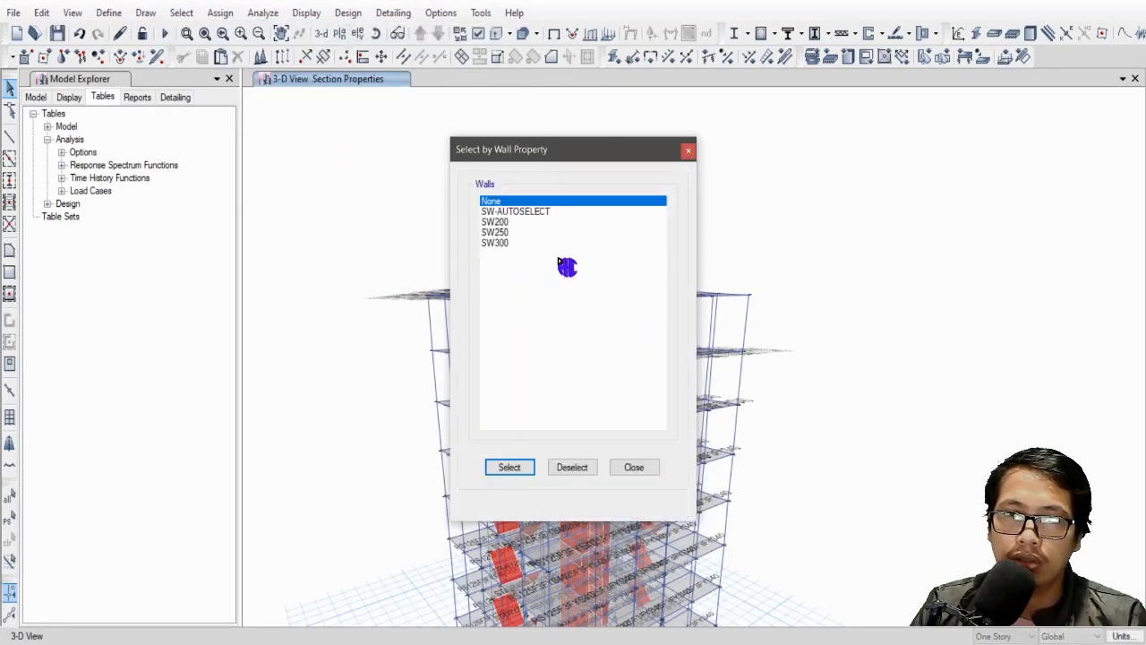
left_click(506, 232)
left_click(509, 466)
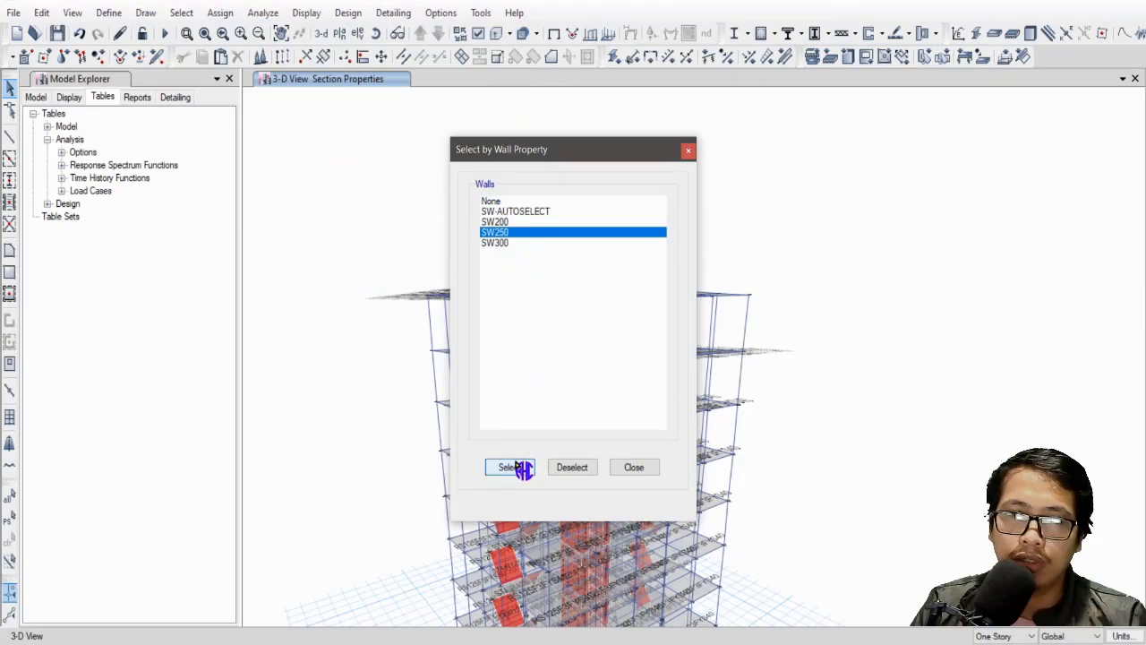
left_click(634, 467)
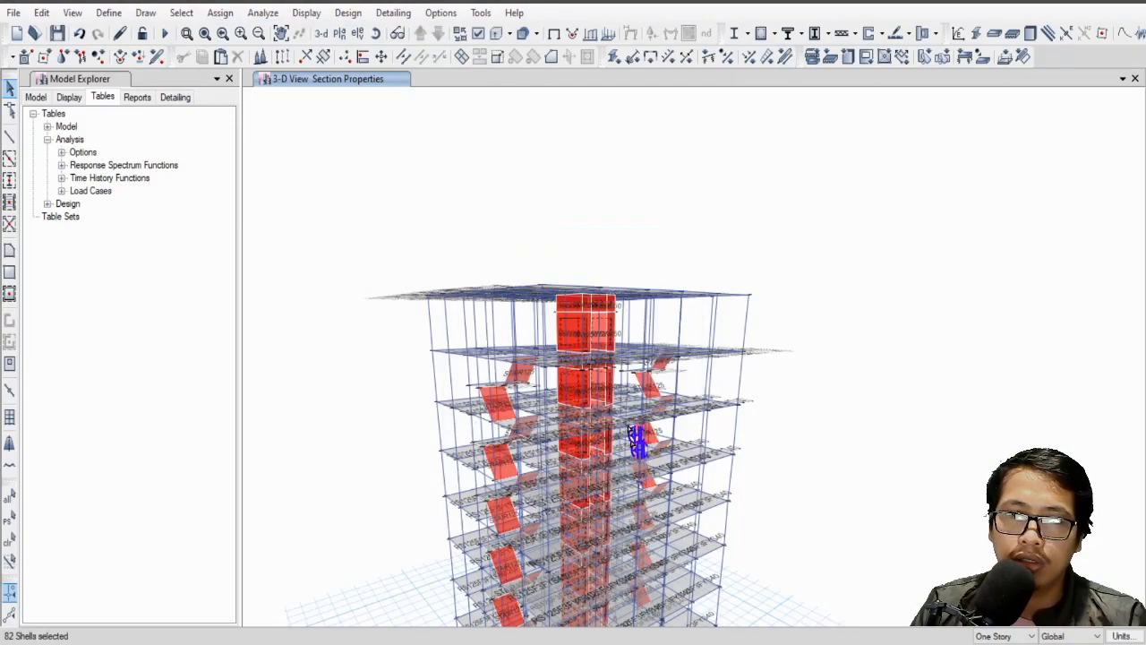
Step: Consult the stiffness modifier chart in Excel and assign 0.5 for bending m11, m22 and m12 to the selected SW250 walls in ETABS
left_click(228, 16)
mouse_move(282, 85)
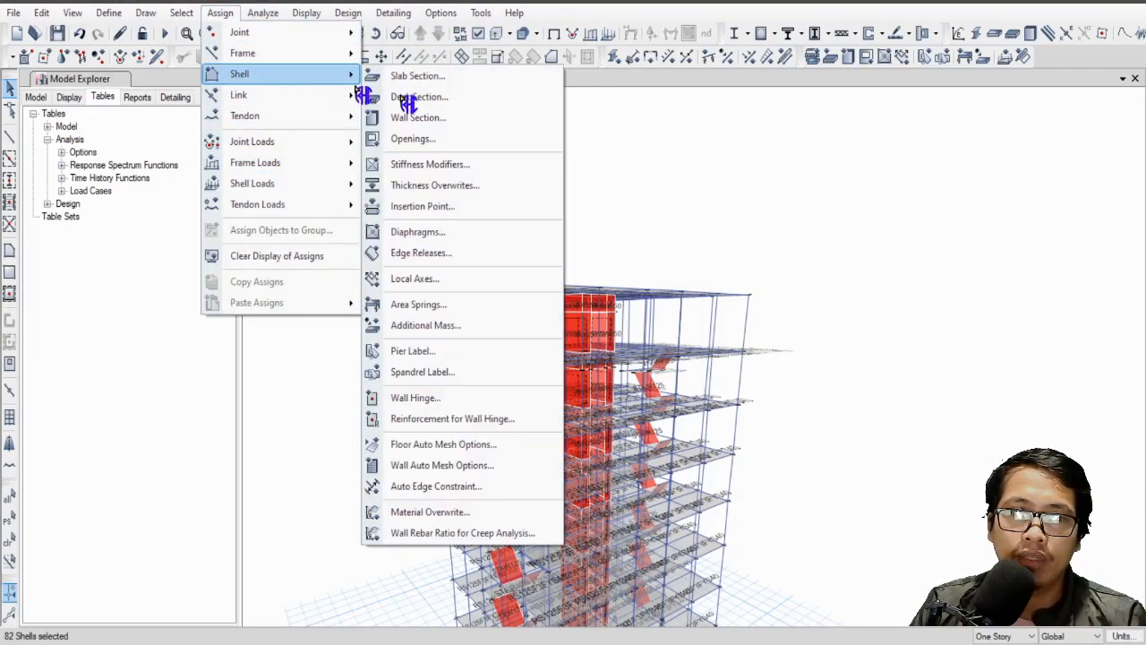
left_click(484, 170)
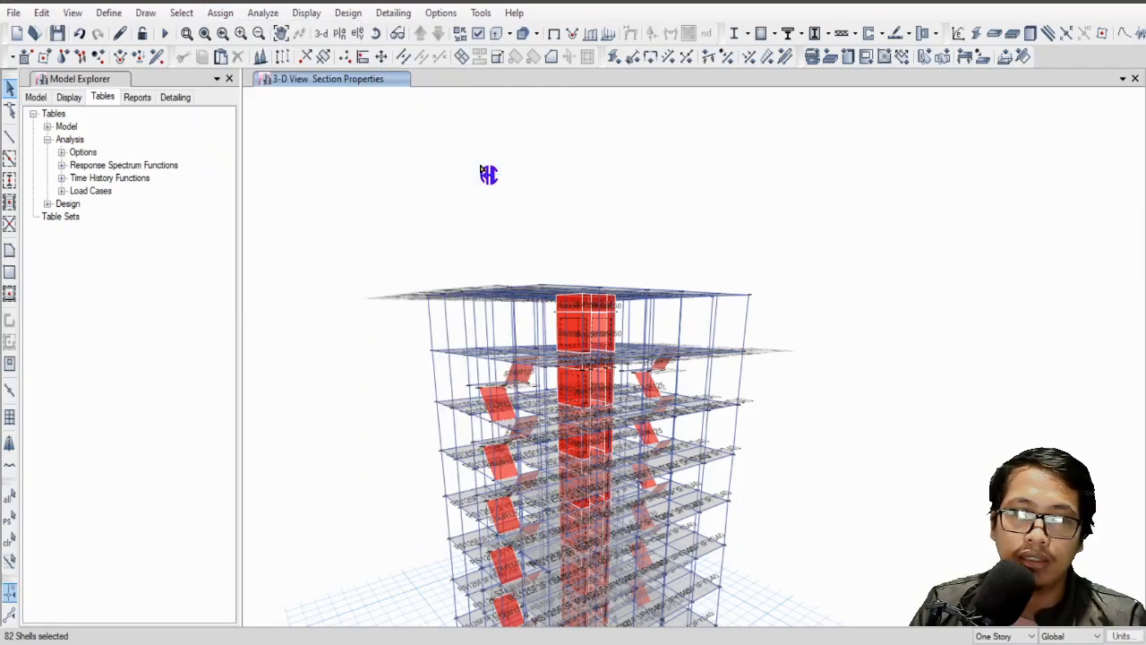
left_click_drag(392, 123, 341, 119)
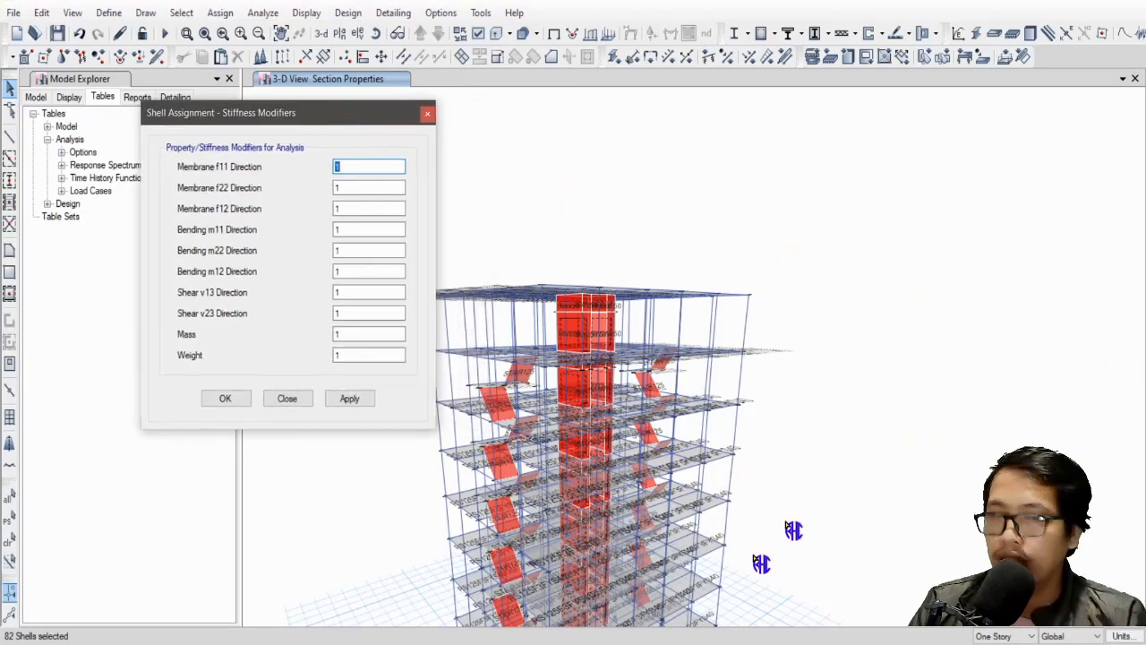
key("alt+Tab")
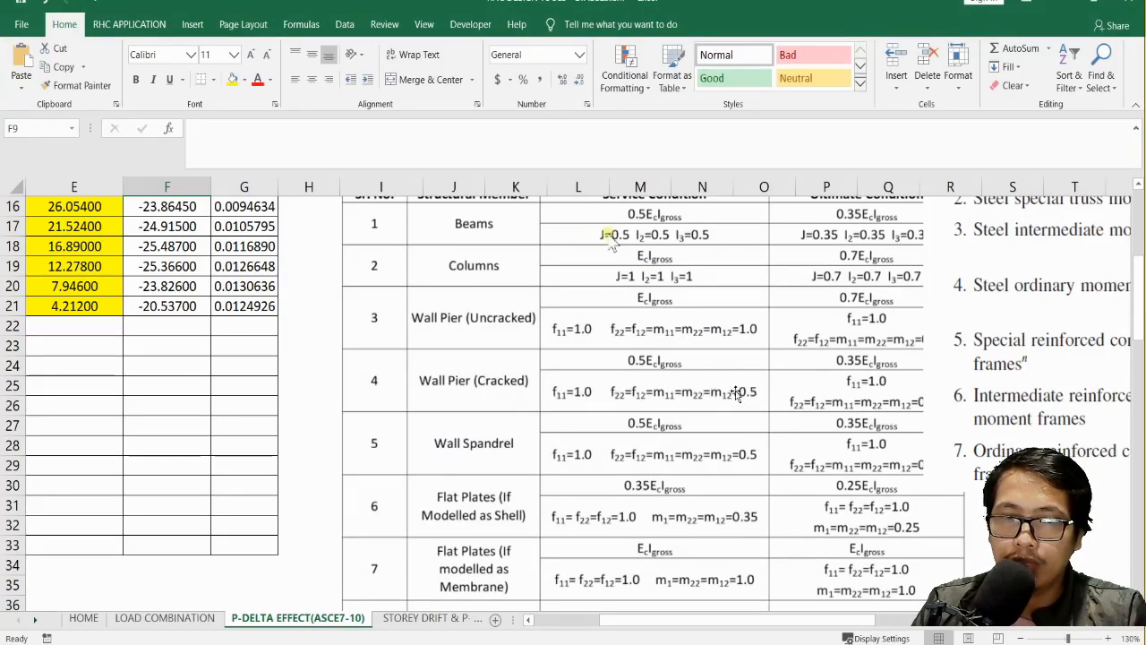
left_click(1062, 3)
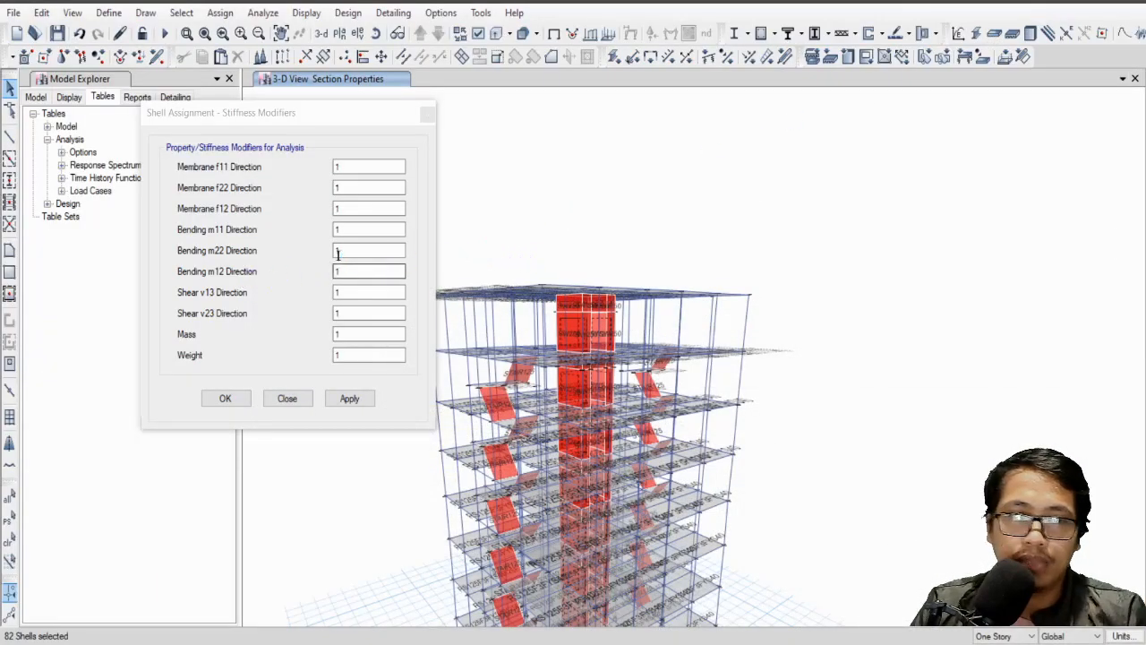
left_click(339, 231)
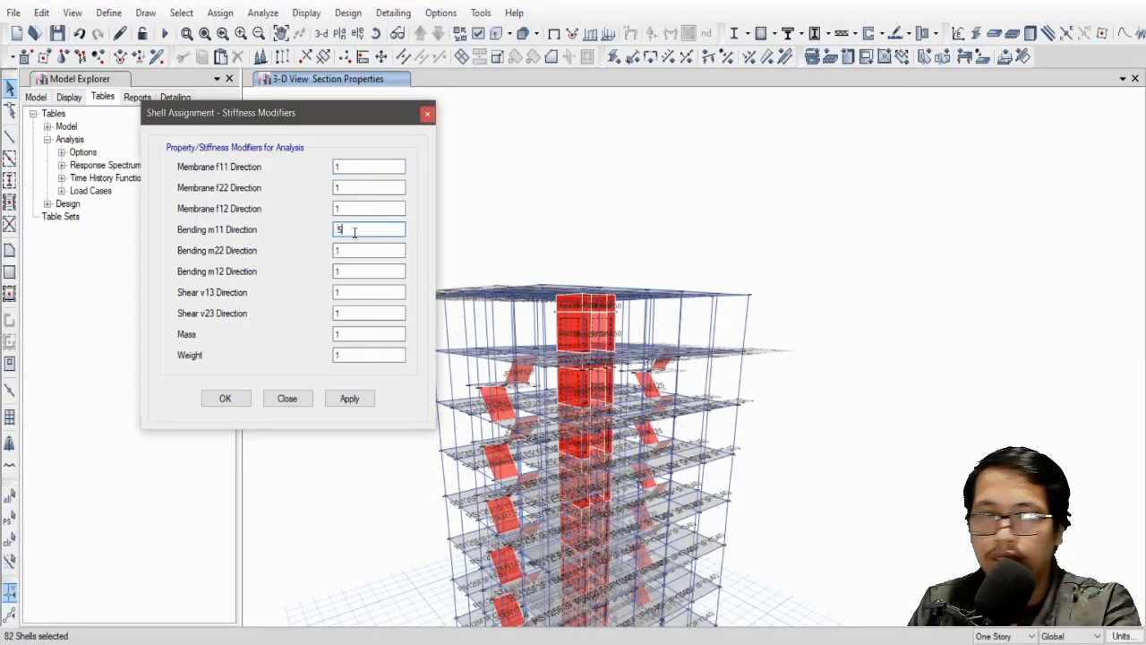
left_click(341, 250)
type(".5.5")
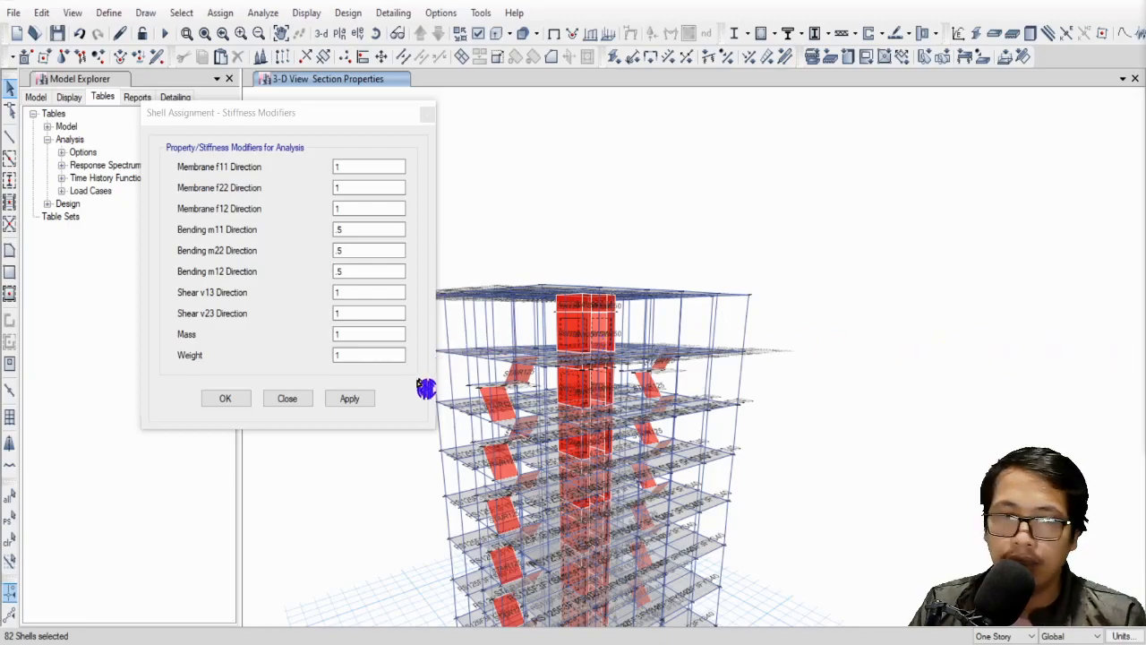
left_click(364, 401)
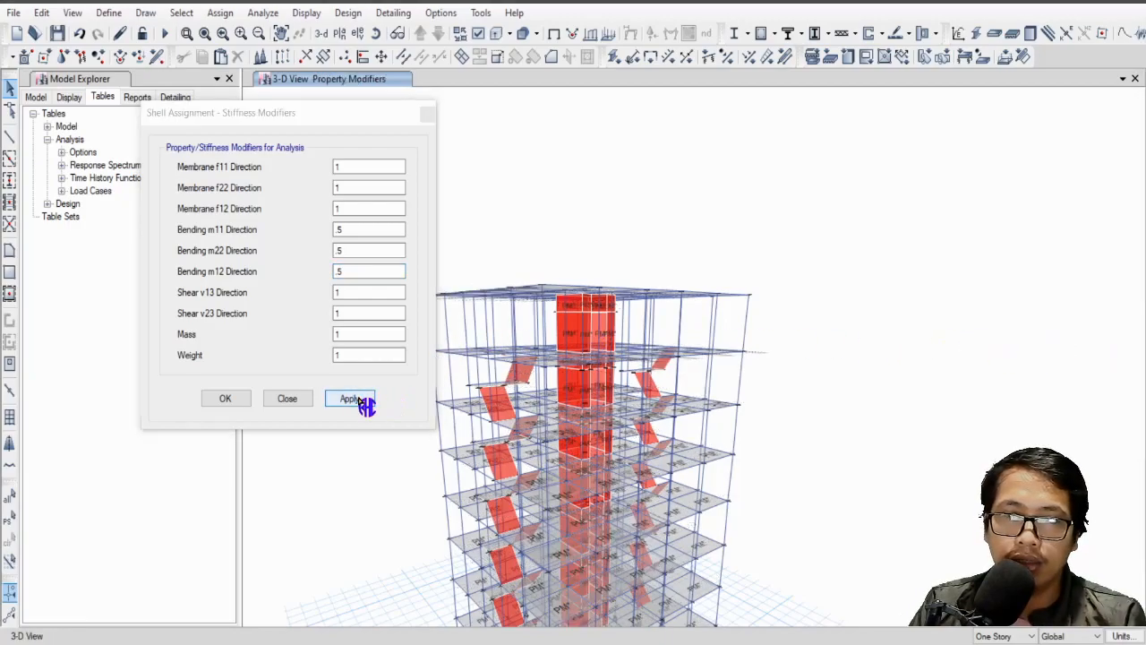
left_click(235, 402)
Step: Look over the whole building model and review the ACI 318-14R service-condition stiffness modifier chart in the Excel sheet
middle_click_drag(854, 436, 852, 274)
scroll(651, 508, "up", 3)
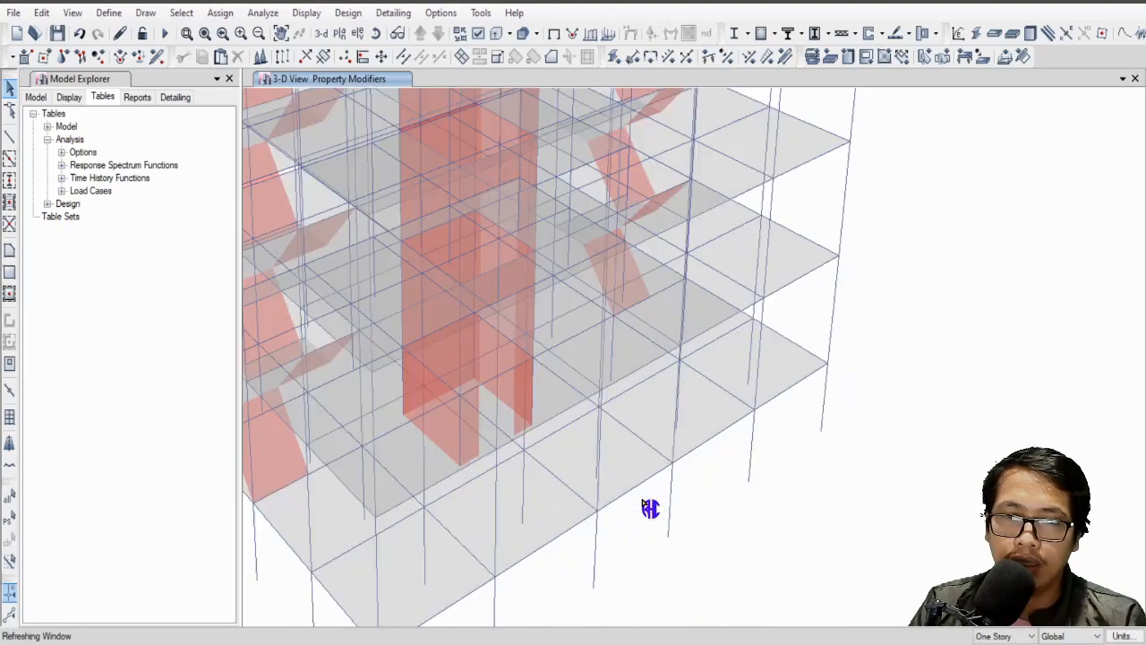
scroll(714, 530, "down", 5)
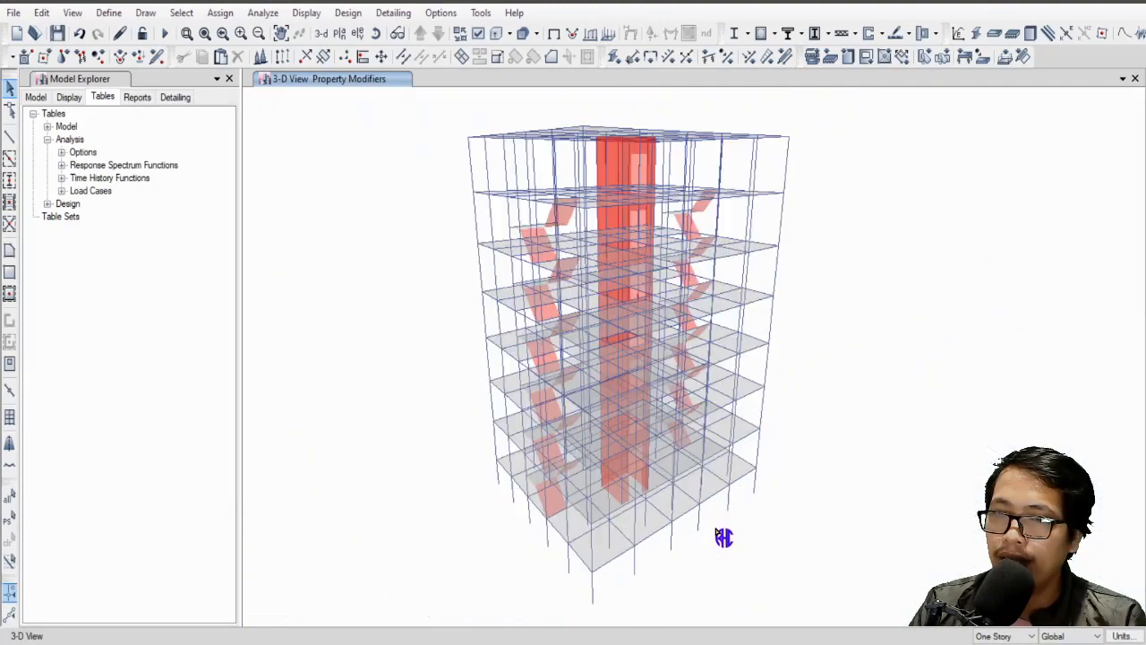
left_click(880, 591)
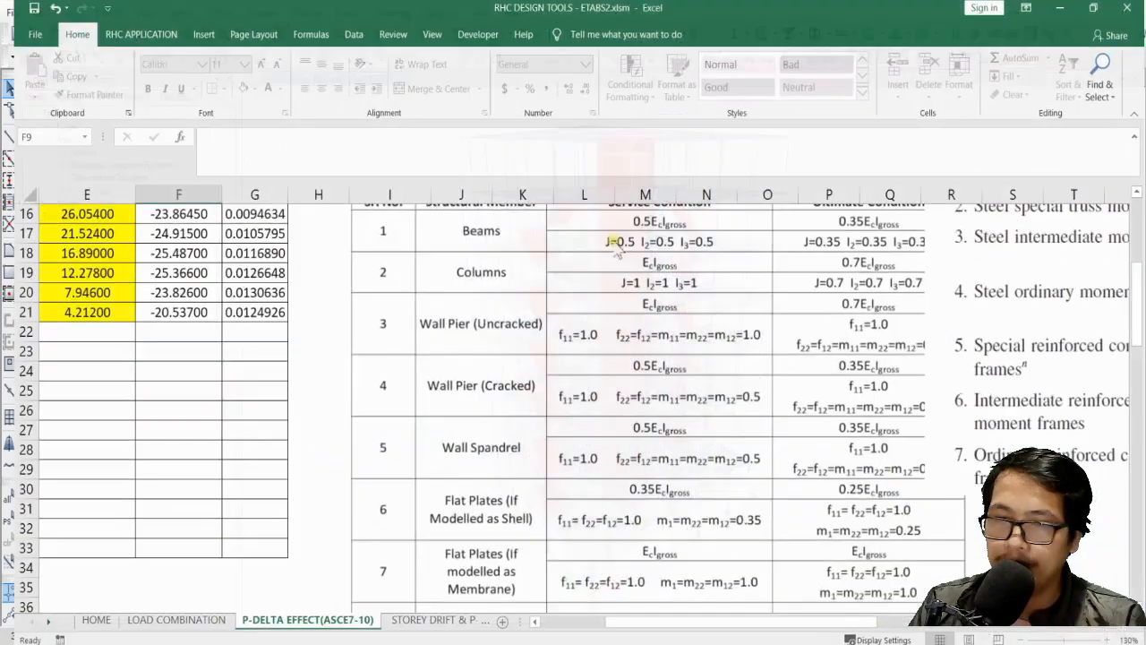
scroll(759, 348, "up", 3)
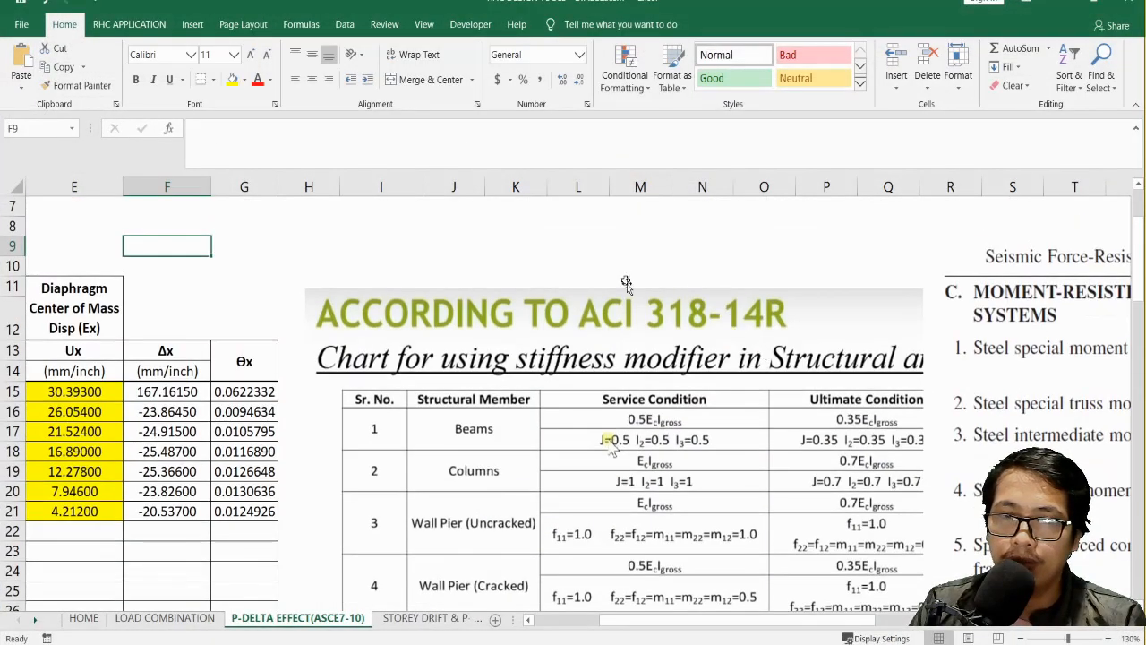
scroll(673, 317, "down", 1)
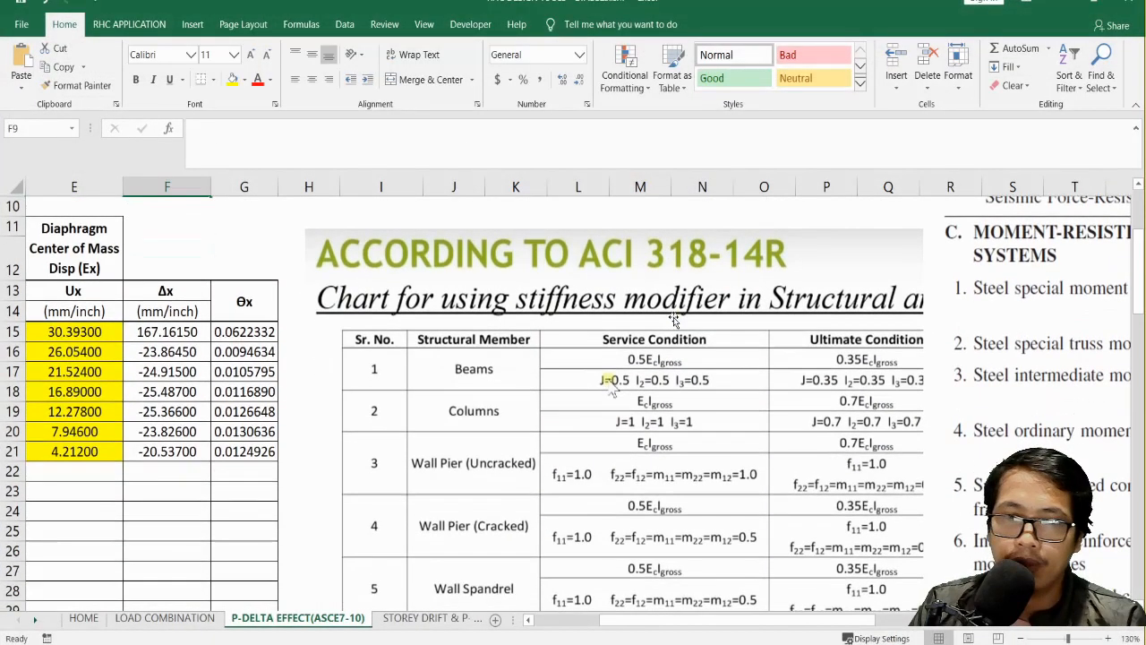
left_click(1063, 5)
Step: Run the analysis of the model in ETABS with the wall stiffness modifiers assigned
middle_click_drag(832, 332, 801, 356)
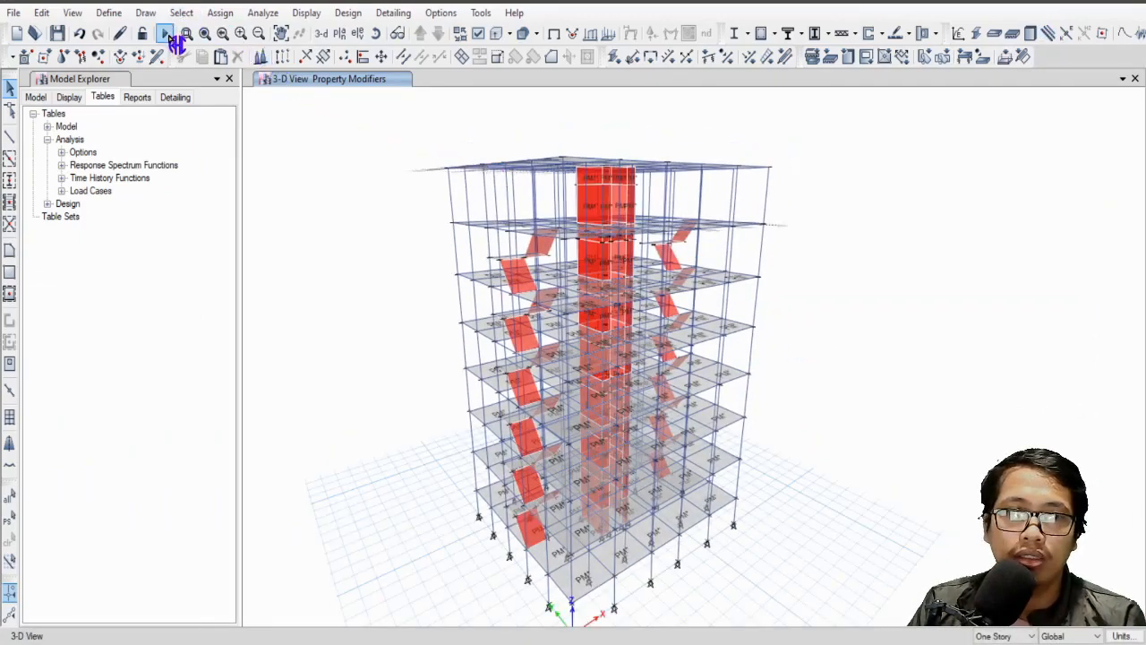
left_click(274, 14)
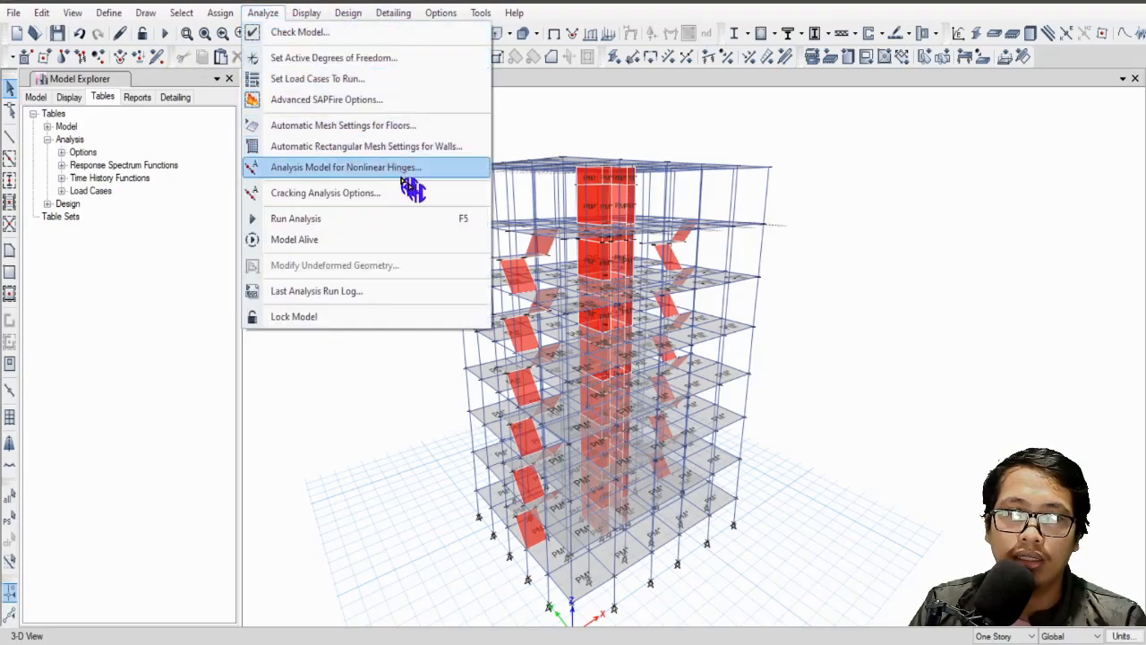
left_click(378, 224)
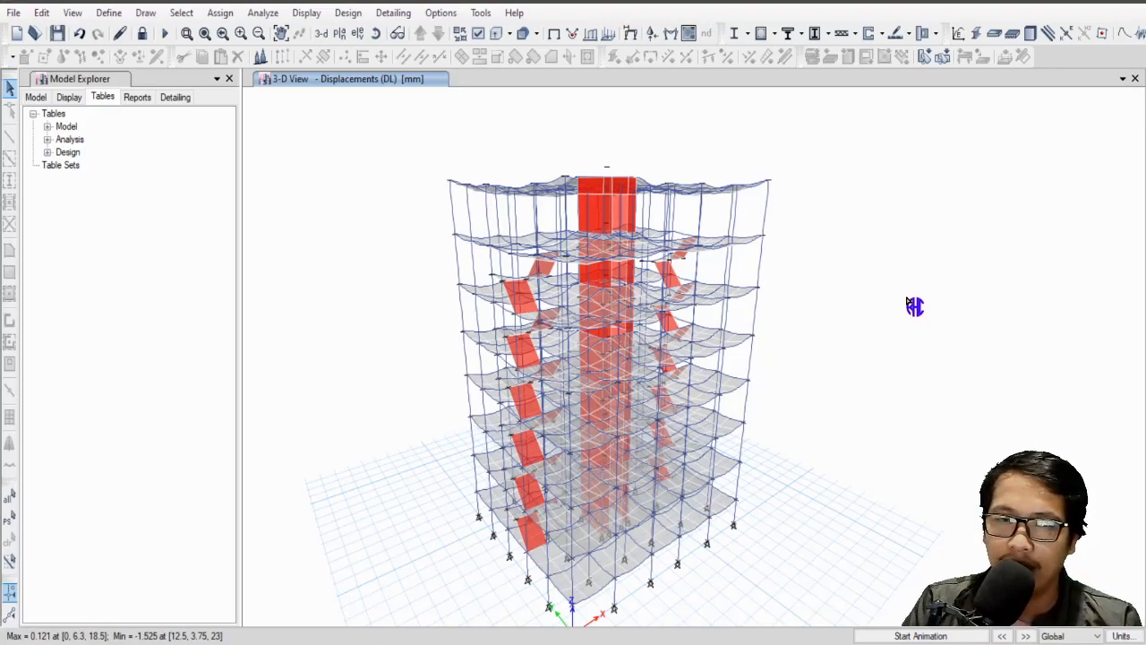
middle_click_drag(657, 216, 668, 197)
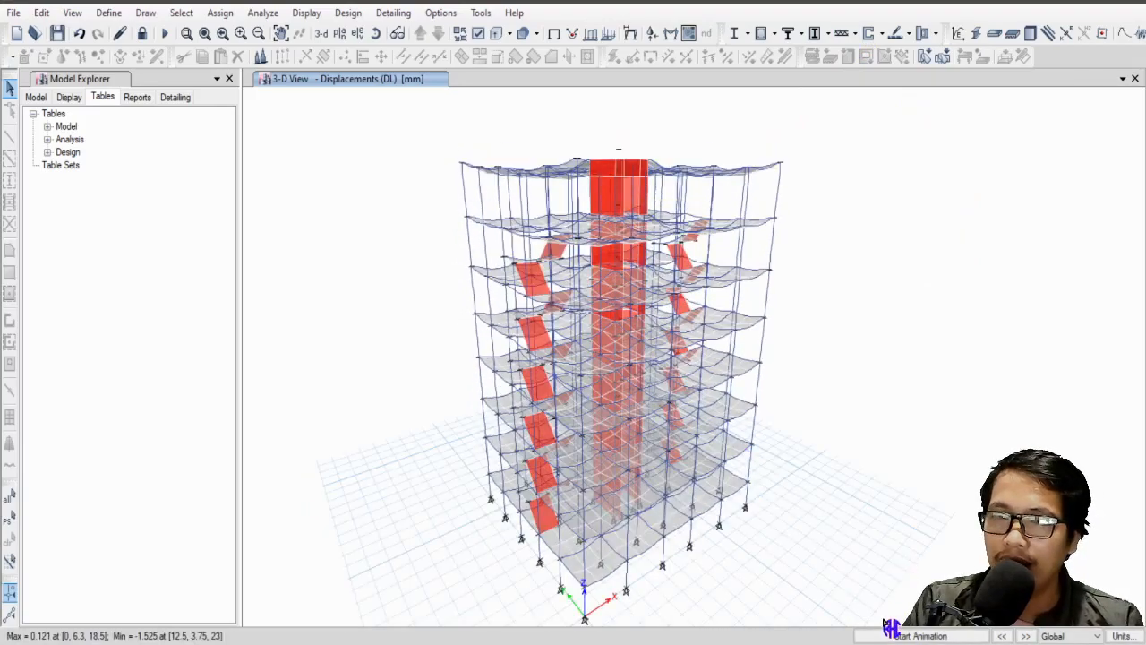
Step: Switch to the P-Delta sheet in Excel and examine how the Level column numbers the building's stories
key("alt+Tab")
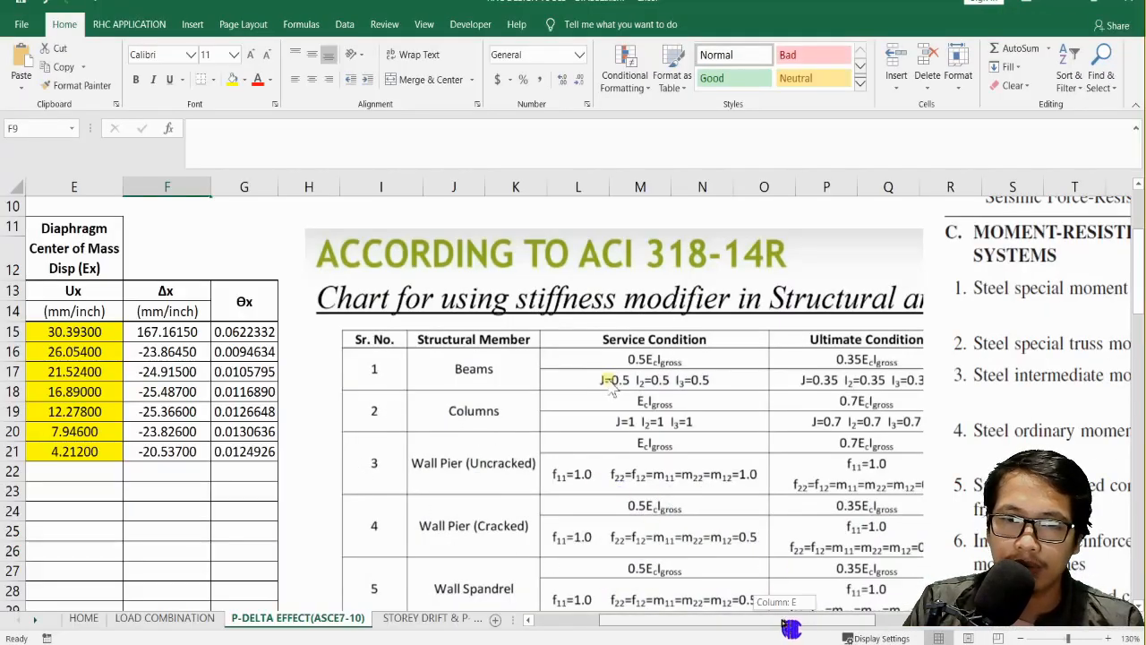
left_click_drag(704, 622, 656, 625)
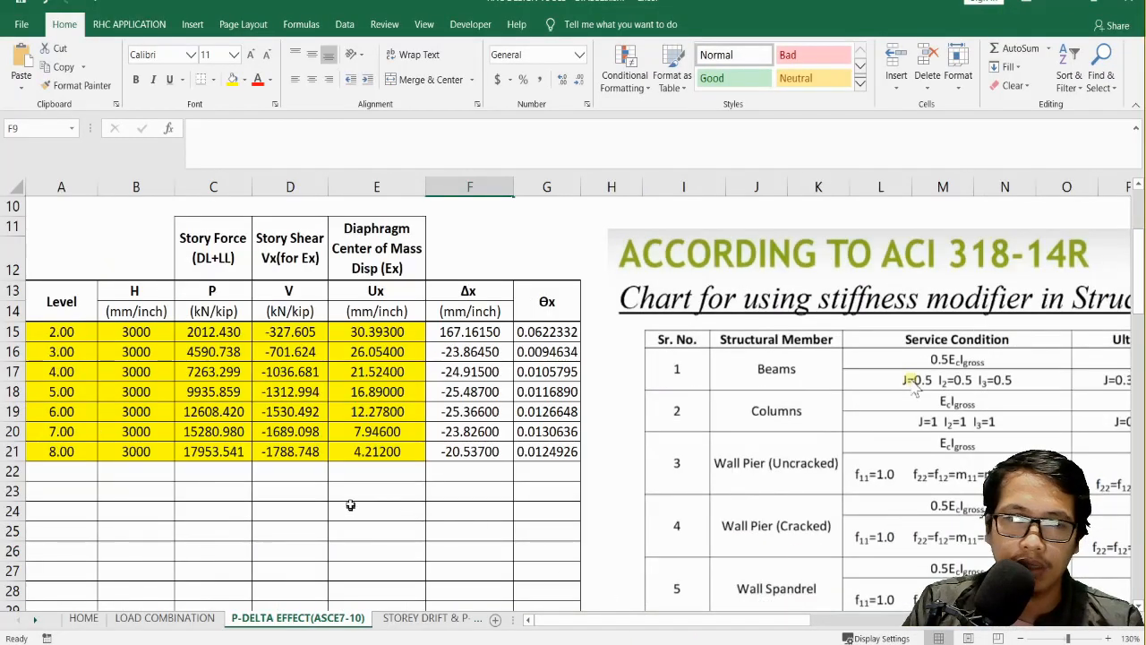
left_click(67, 333)
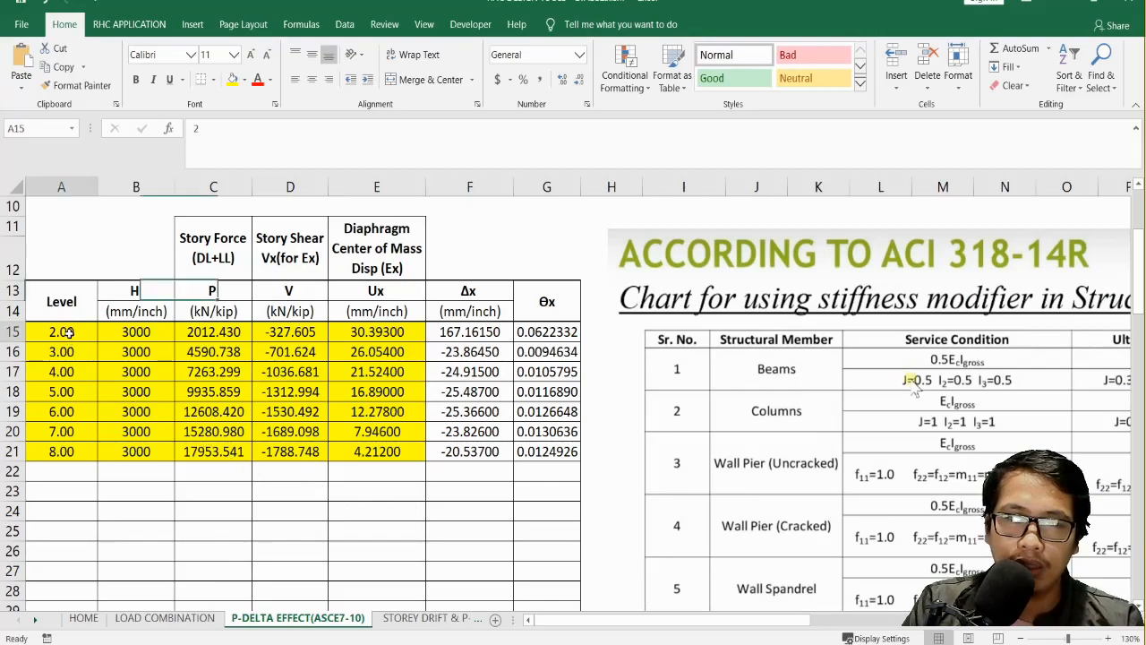
left_click(64, 432)
left_click(70, 472)
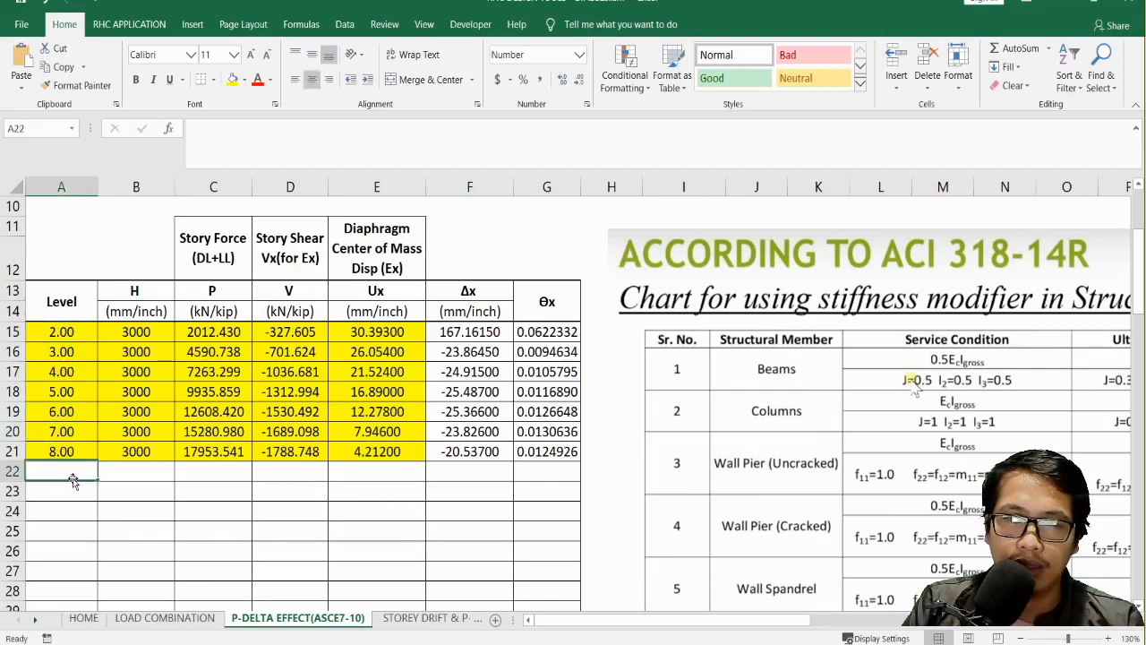
left_click(72, 332)
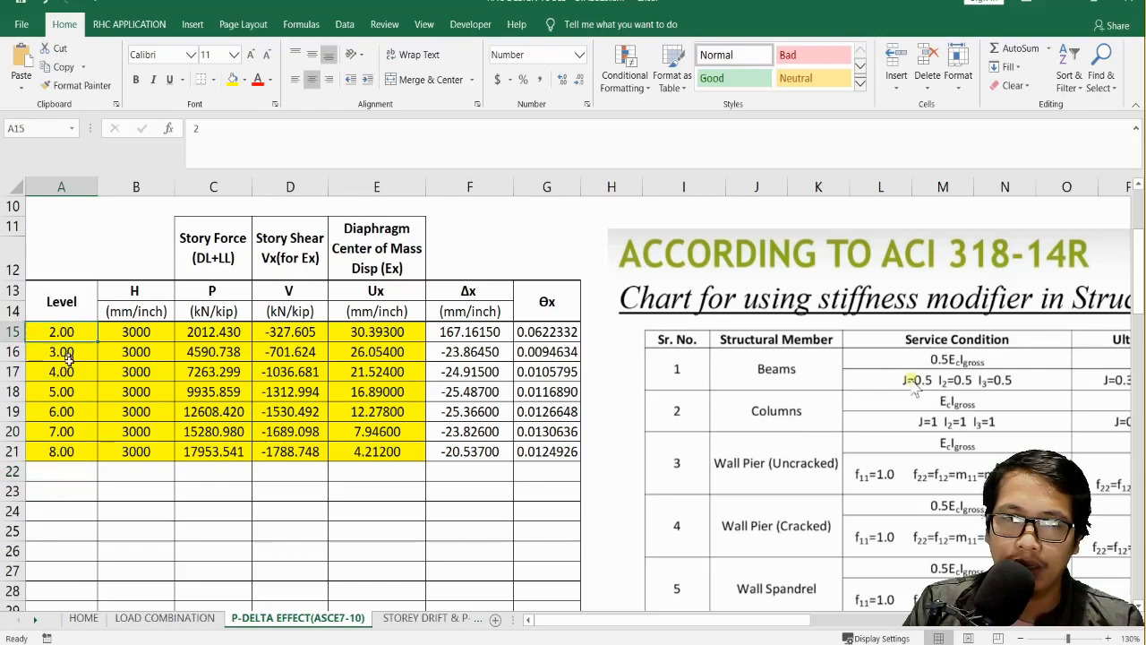
left_click_drag(63, 334, 67, 452)
left_click(67, 508)
left_click(61, 334)
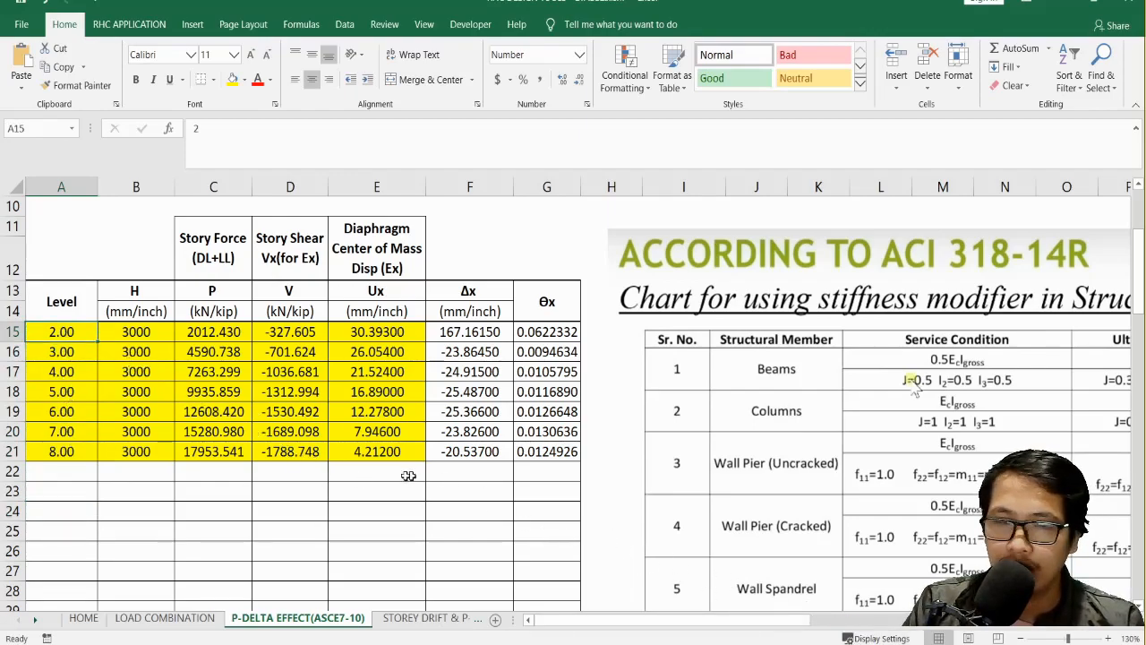
left_click(365, 513)
Step: Switch to ETABS, unlock the model by discarding its analysis results and open the story data table
mouse_move(831, 642)
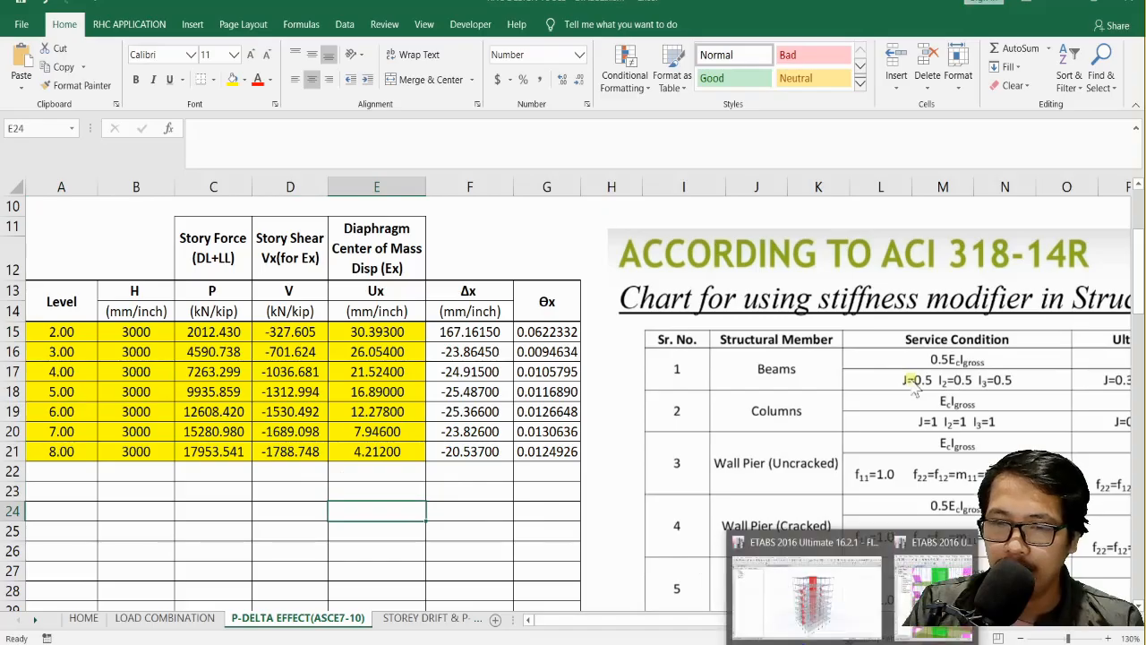
left_click(772, 602)
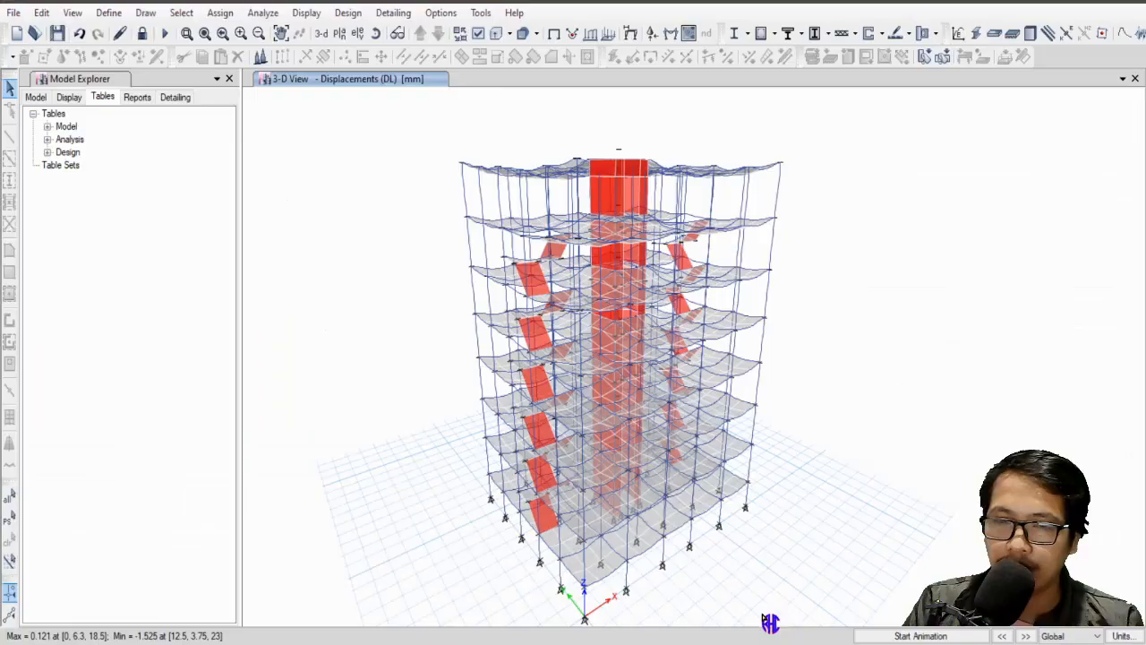
left_click(142, 34)
left_click(591, 383)
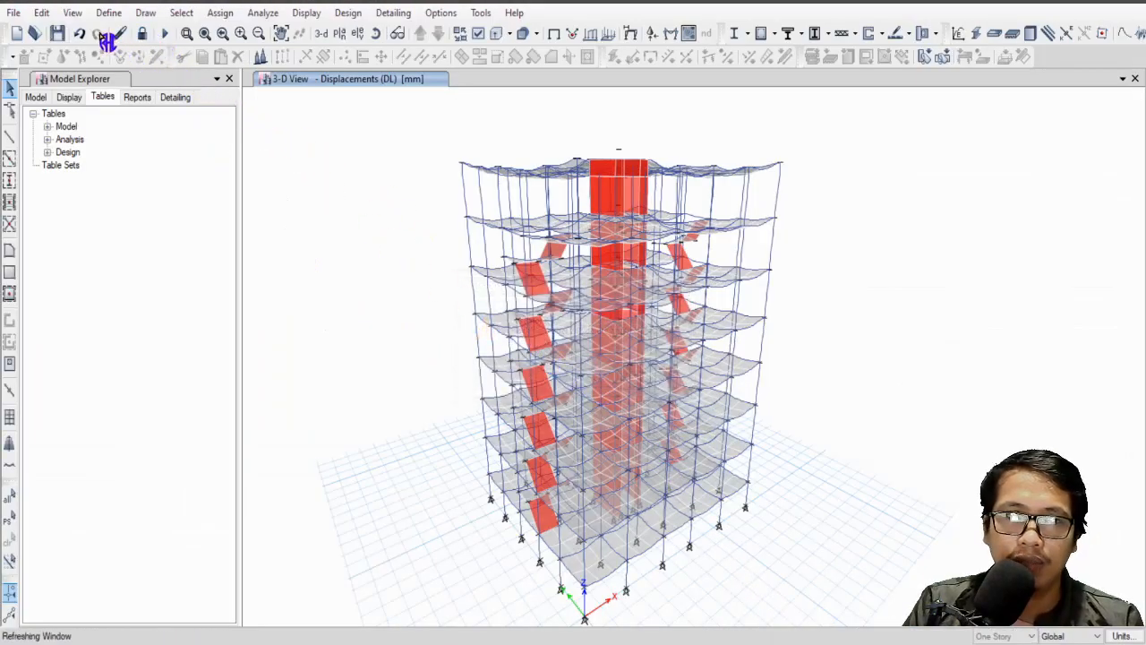
left_click(41, 13)
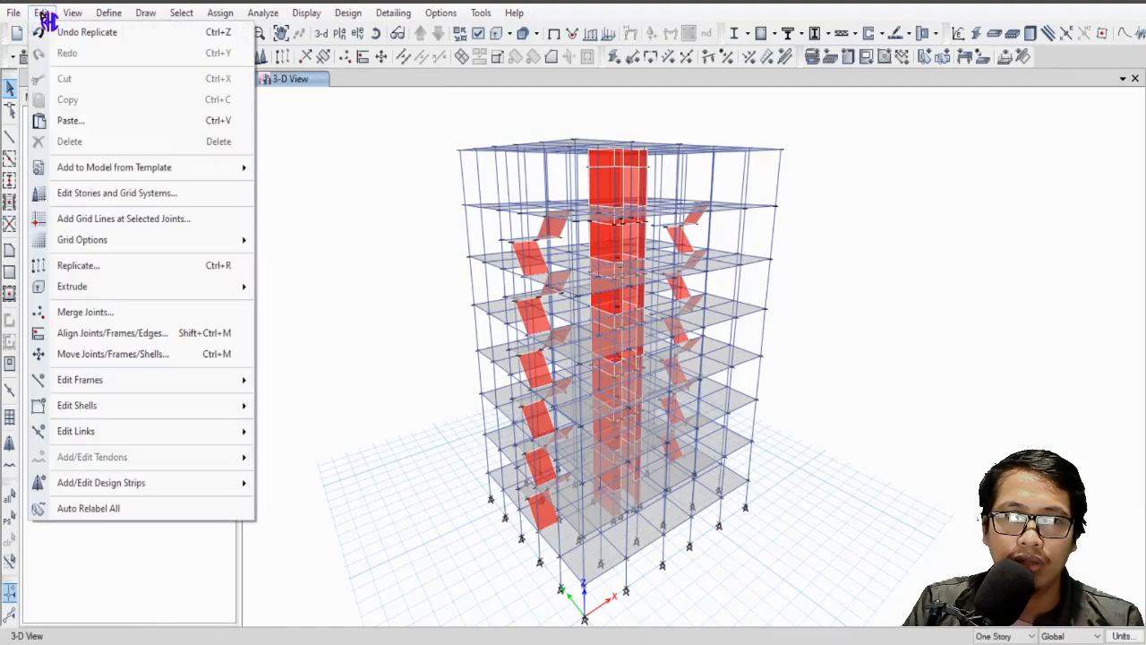
left_click(113, 193)
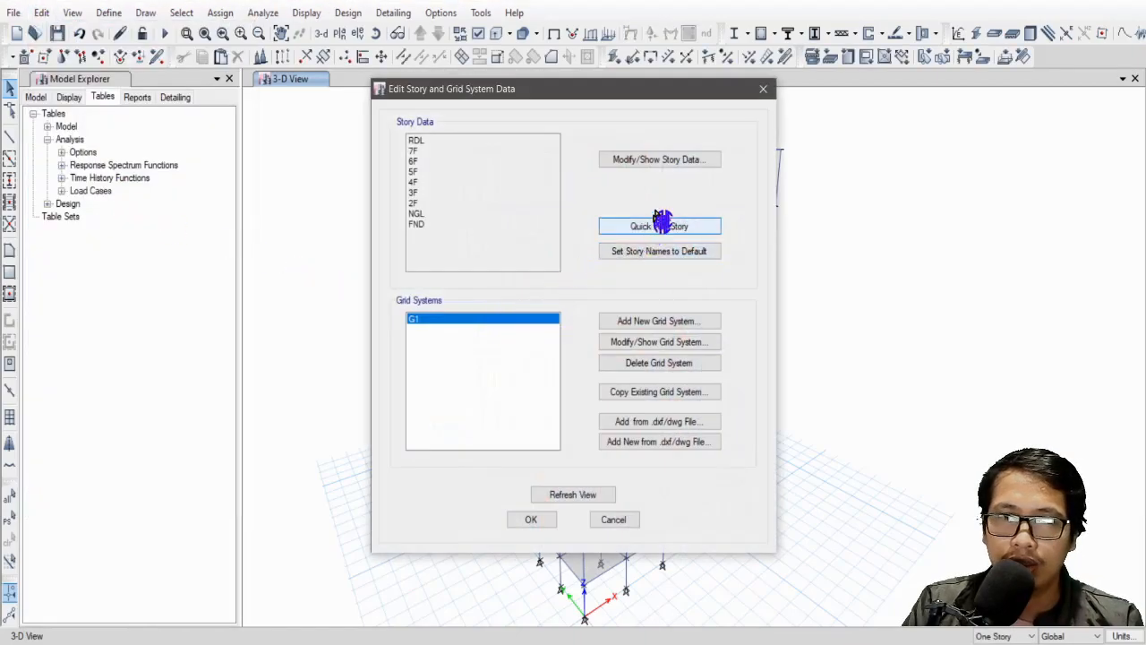
left_click(672, 160)
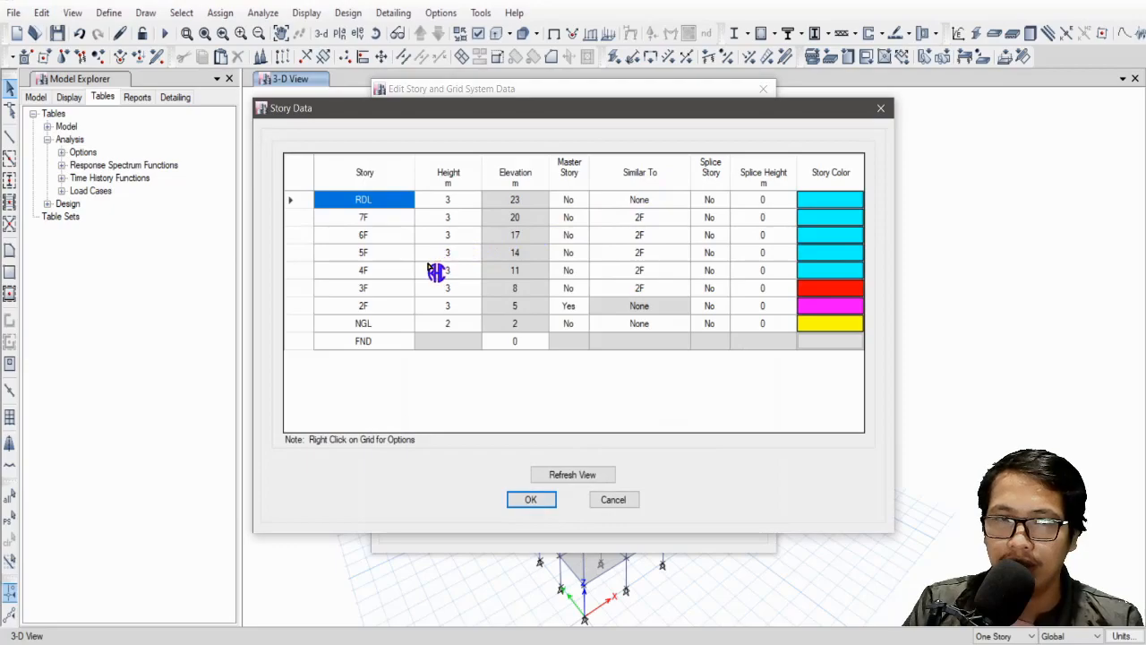
Step: Rename stories 2F through 7F as 2 through 7 and RDL as 8, and run the analysis again
double_click(375, 324)
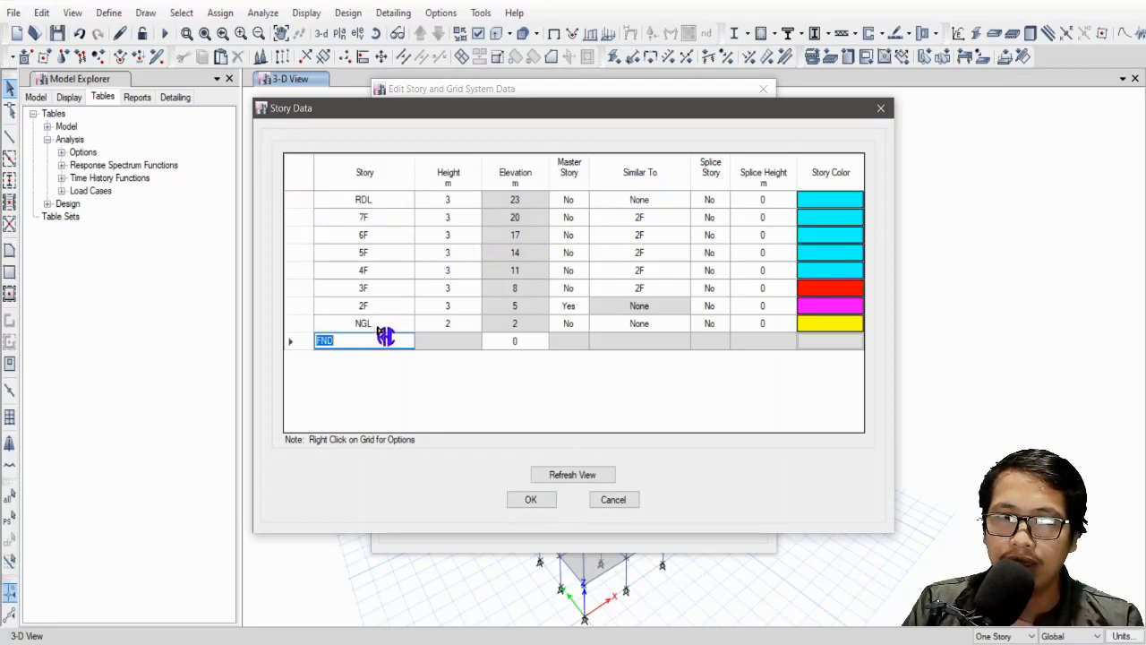
double_click(378, 305)
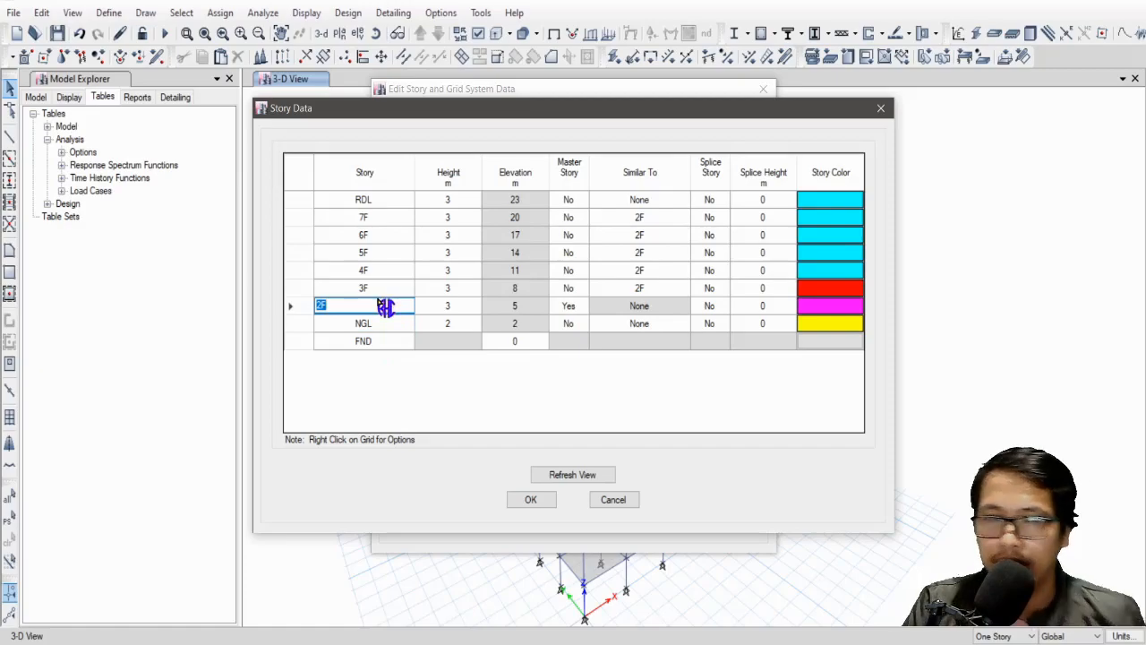
type("2")
double_click(380, 288)
type("3")
double_click(376, 270)
double_click(378, 253)
type("5")
double_click(379, 233)
double_click(378, 218)
type("7")
double_click(381, 201)
type("8")
double_click(385, 237)
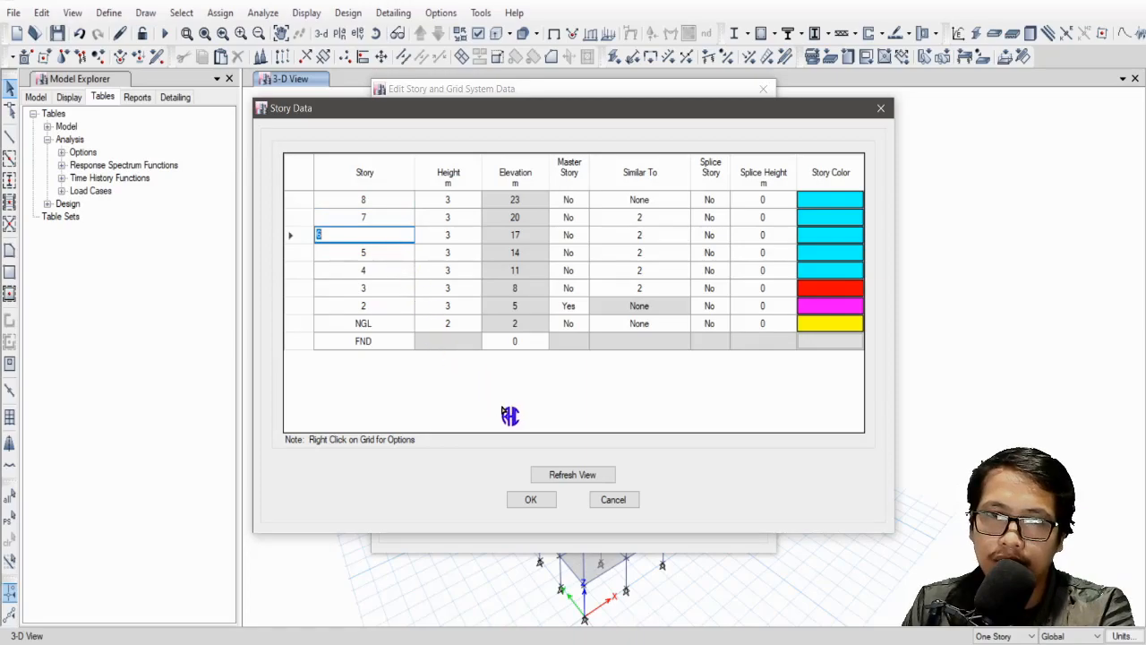
left_click(531, 499)
left_click(546, 526)
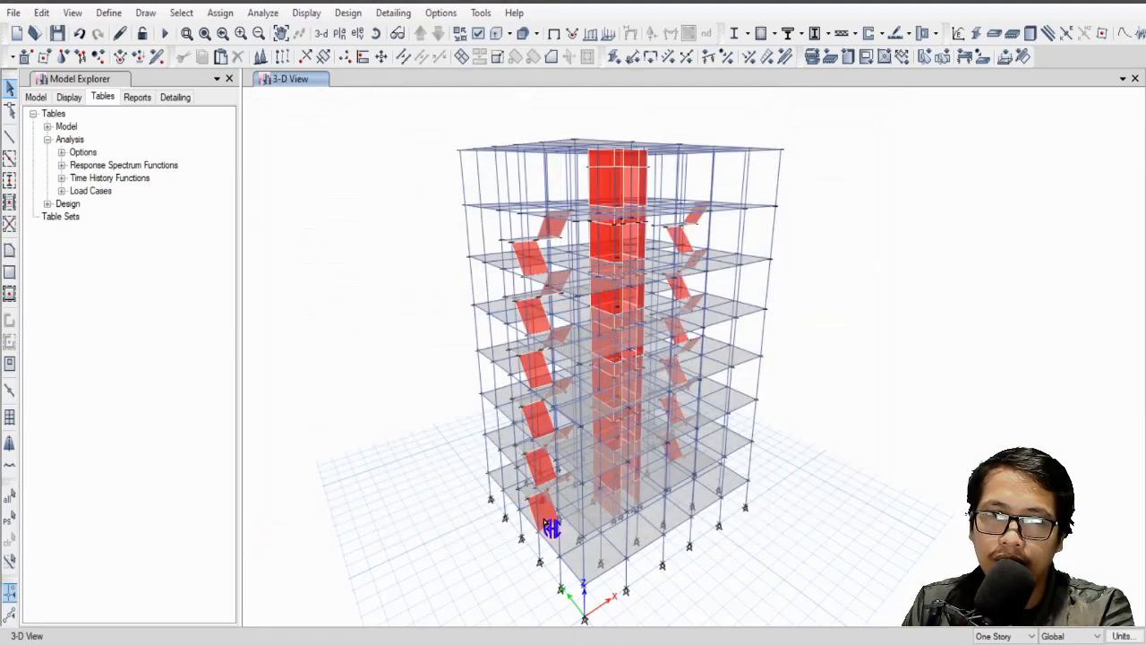
left_click(167, 37)
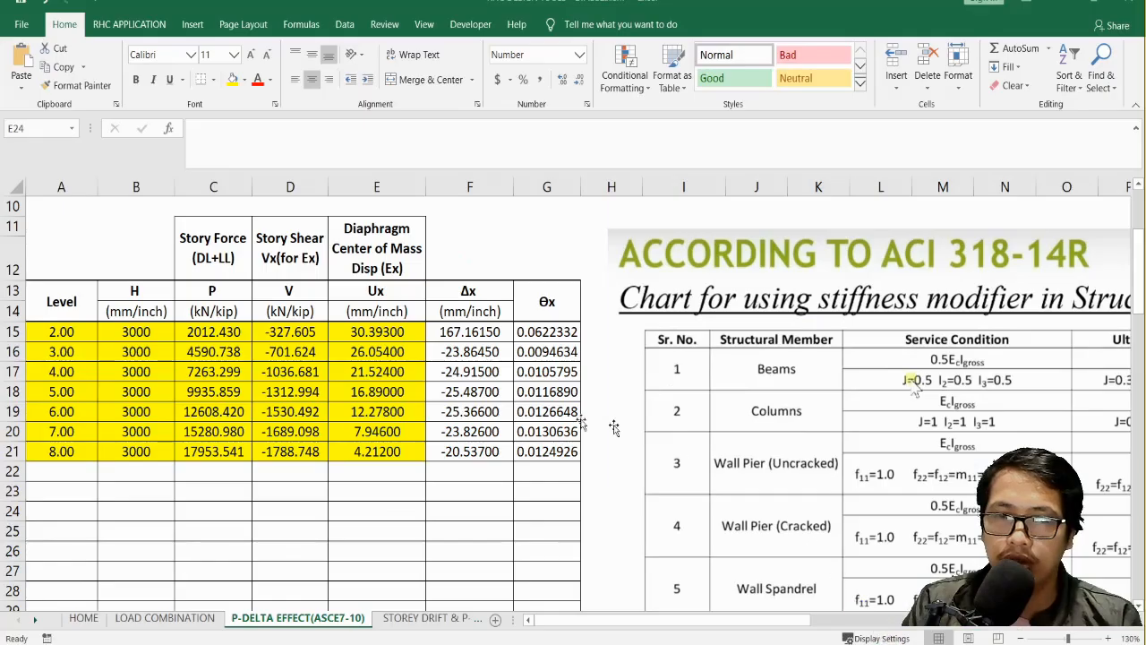
Step: Review the level, story height H and story force P (DL+LL) columns in the Excel P-Delta sheet
left_click(163, 509)
left_click(63, 333)
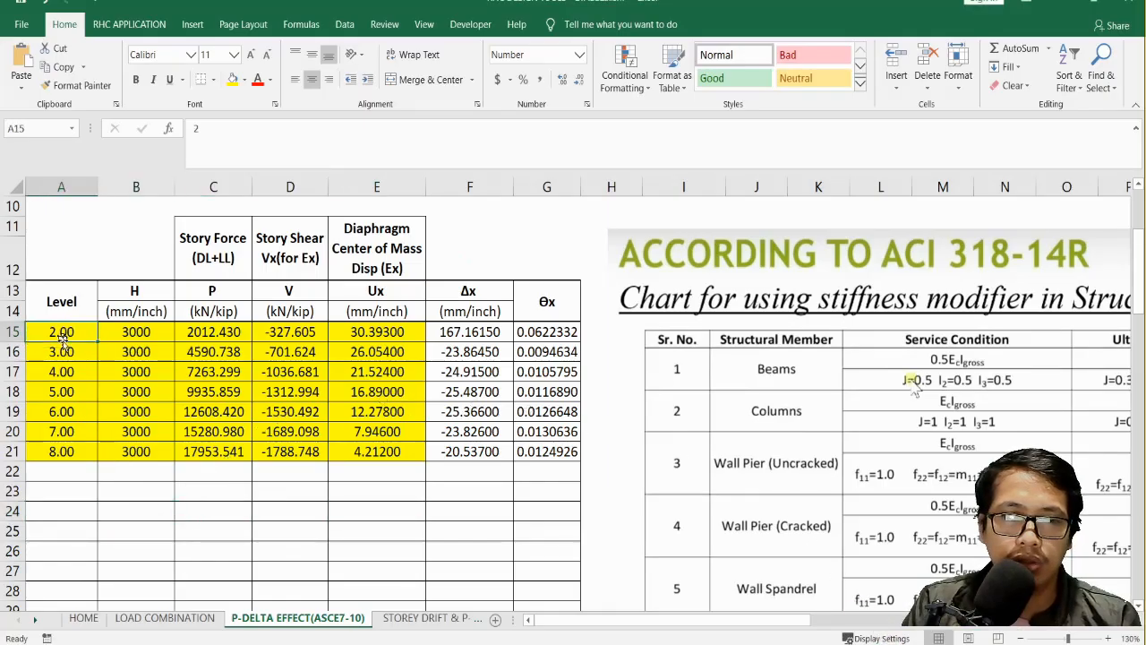
left_click(63, 391)
left_click(136, 530)
left_click_drag(146, 341, 149, 452)
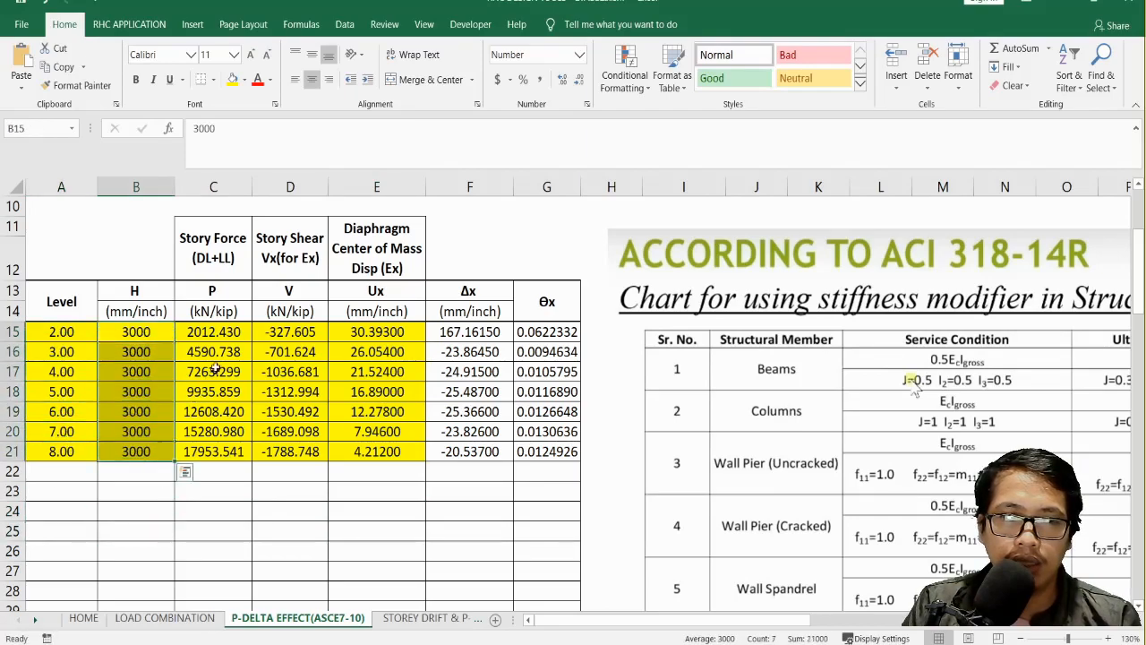
left_click_drag(219, 332, 215, 452)
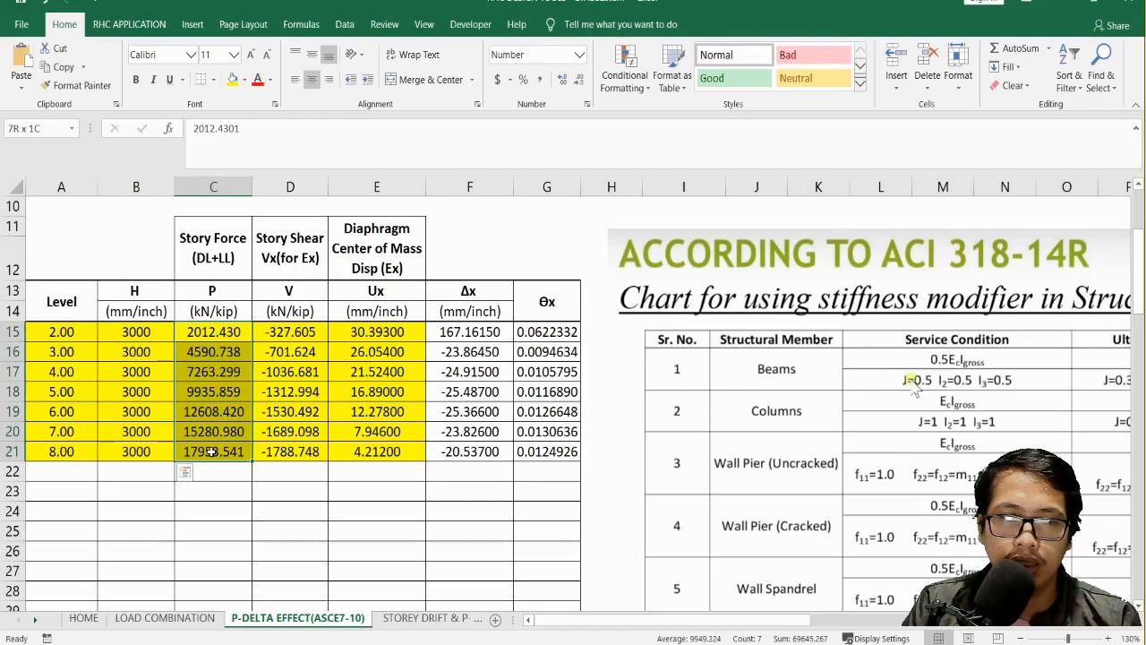
left_click(307, 511)
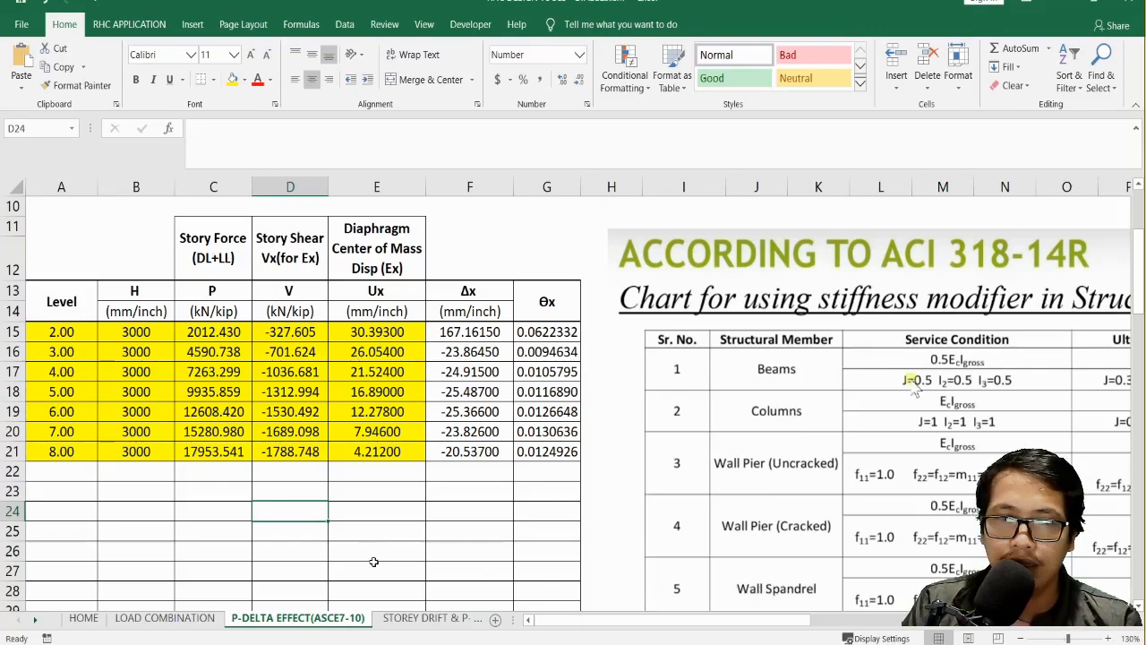
Step: Return to ETABS, unlock the analysed model and start a new load combination
left_click(833, 641)
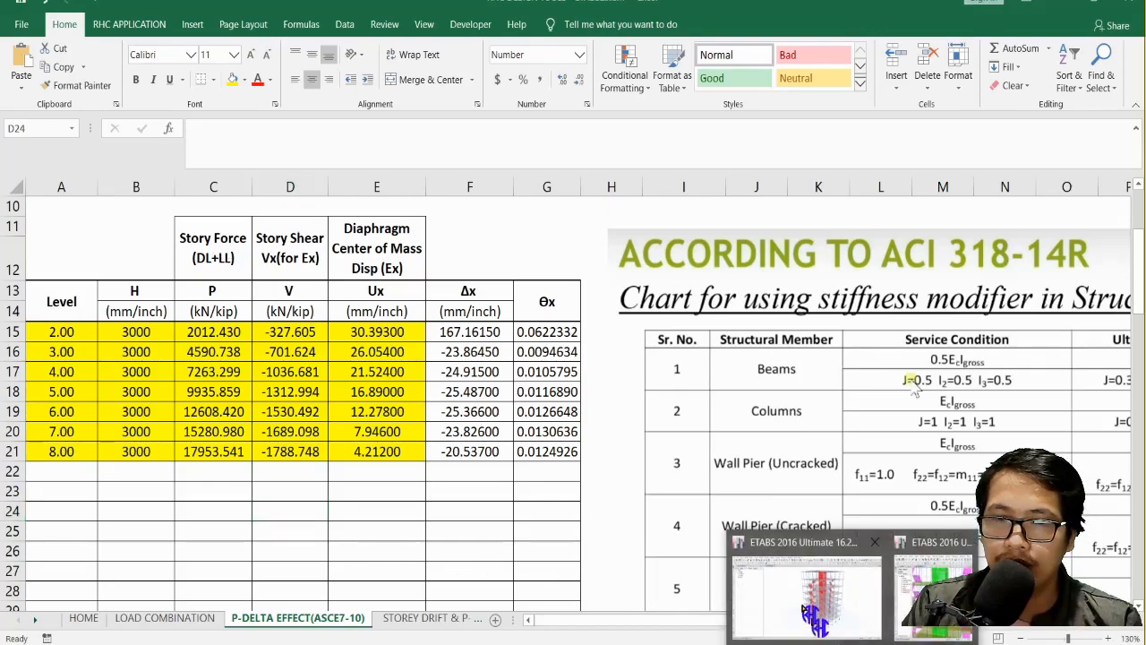
left_click(804, 607)
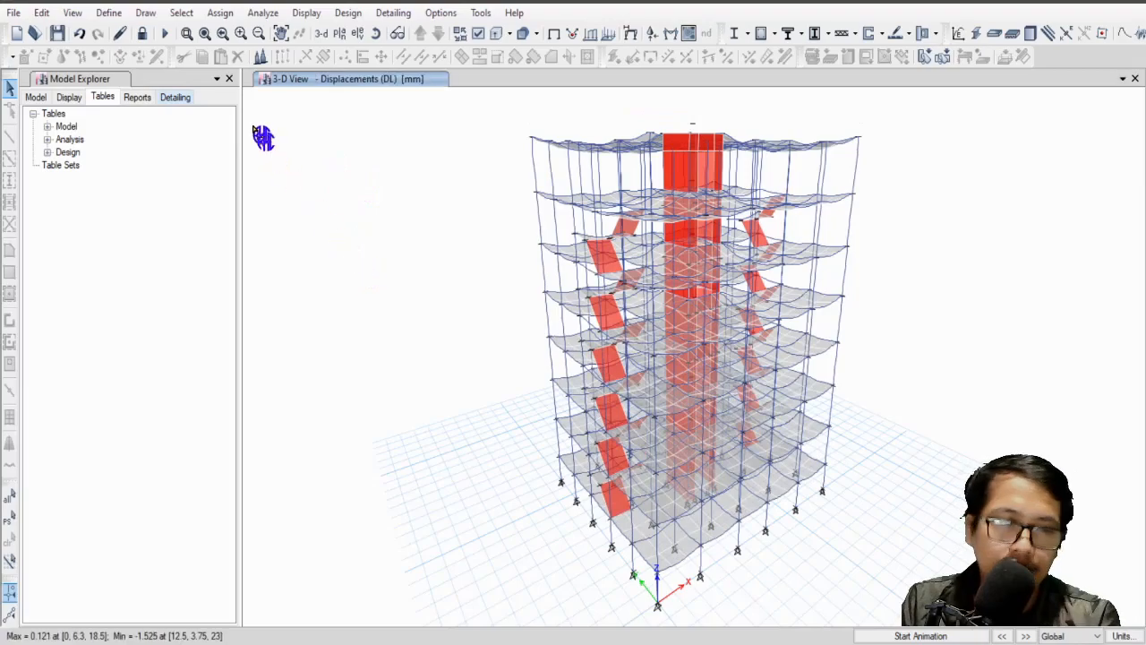
left_click(141, 33)
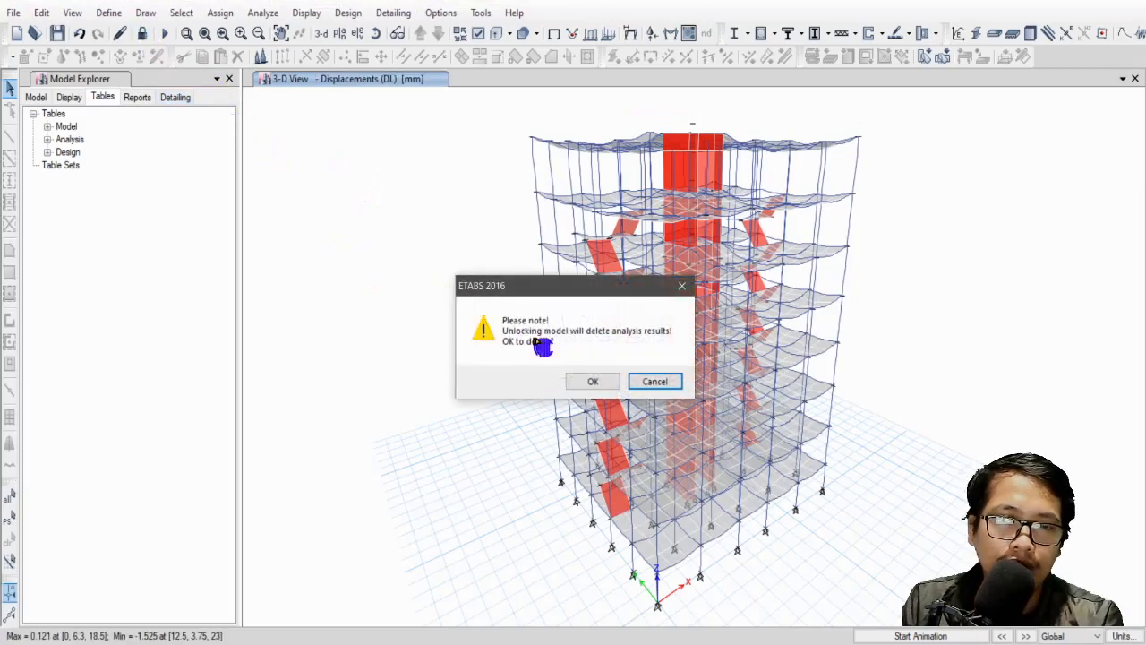
left_click(591, 380)
left_click(108, 14)
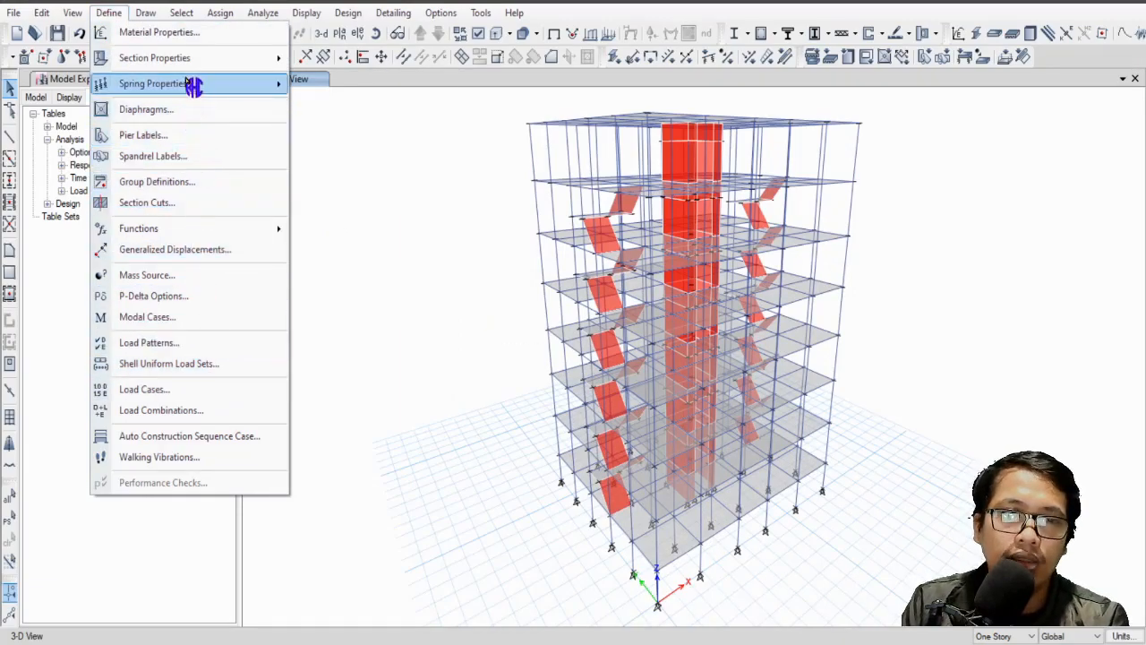
left_click(208, 411)
left_click(632, 253)
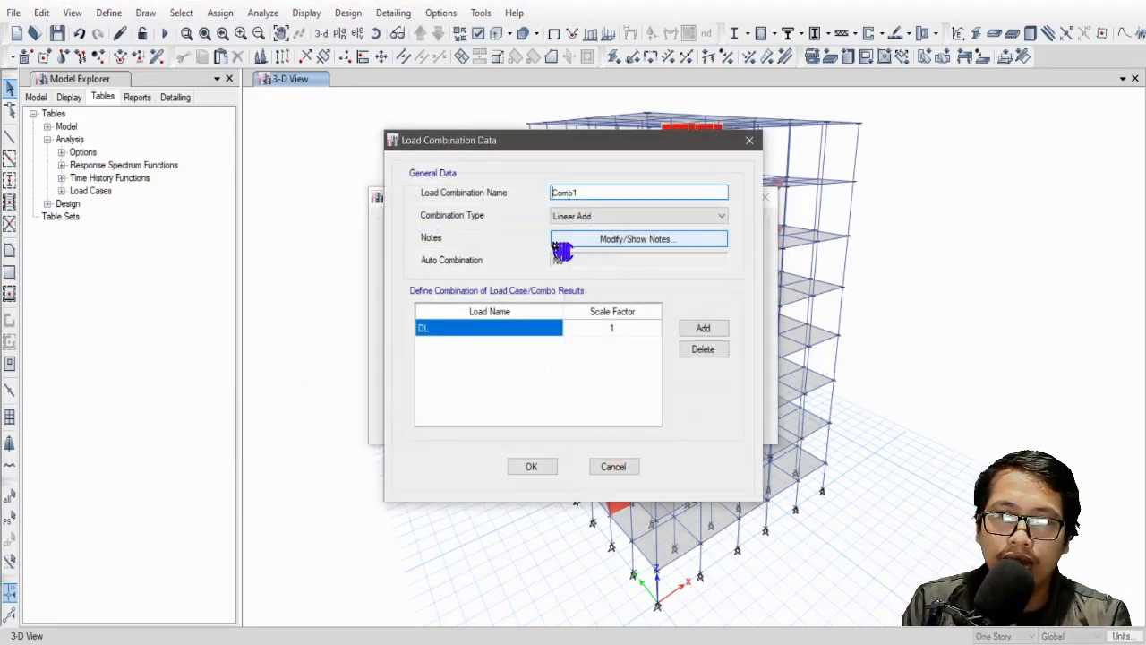
Step: Name the combination P and add SDL, LL and LLR alongside DL, each with a scale factor of 1
double_click(593, 193)
type("P")
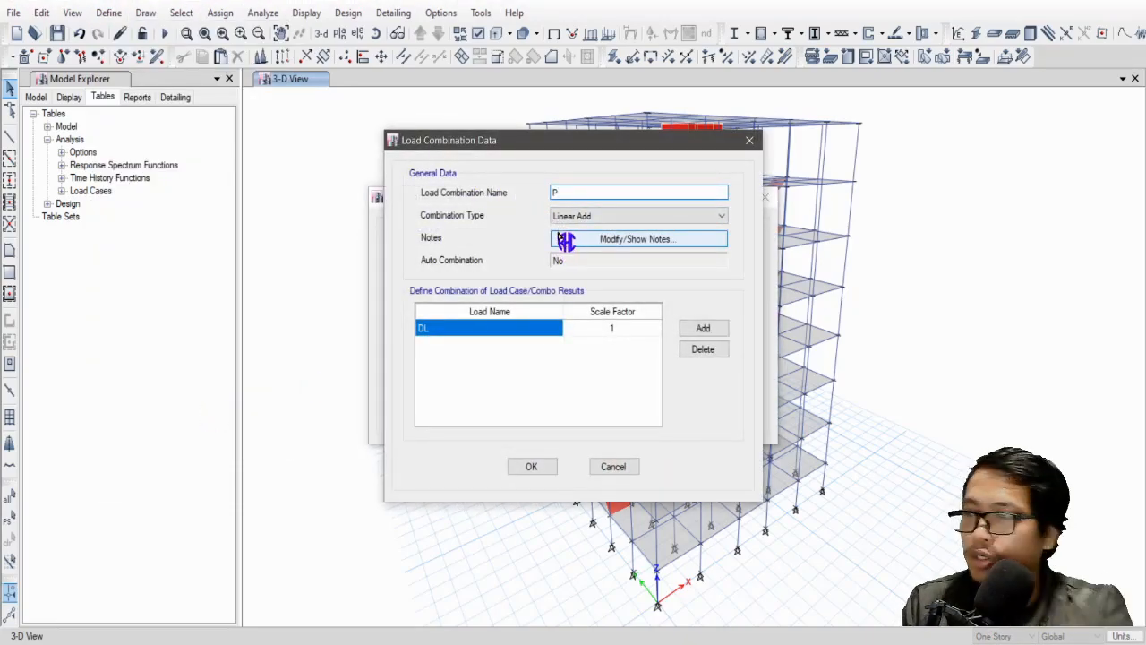
left_click(697, 333)
left_click(511, 346)
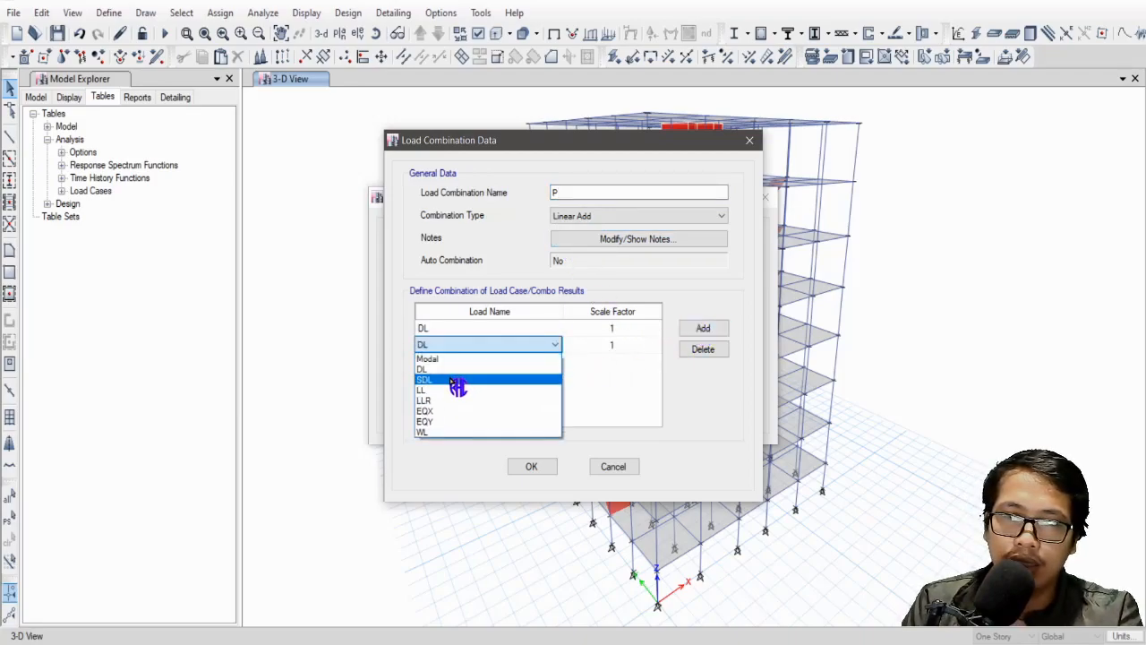
left_click(456, 385)
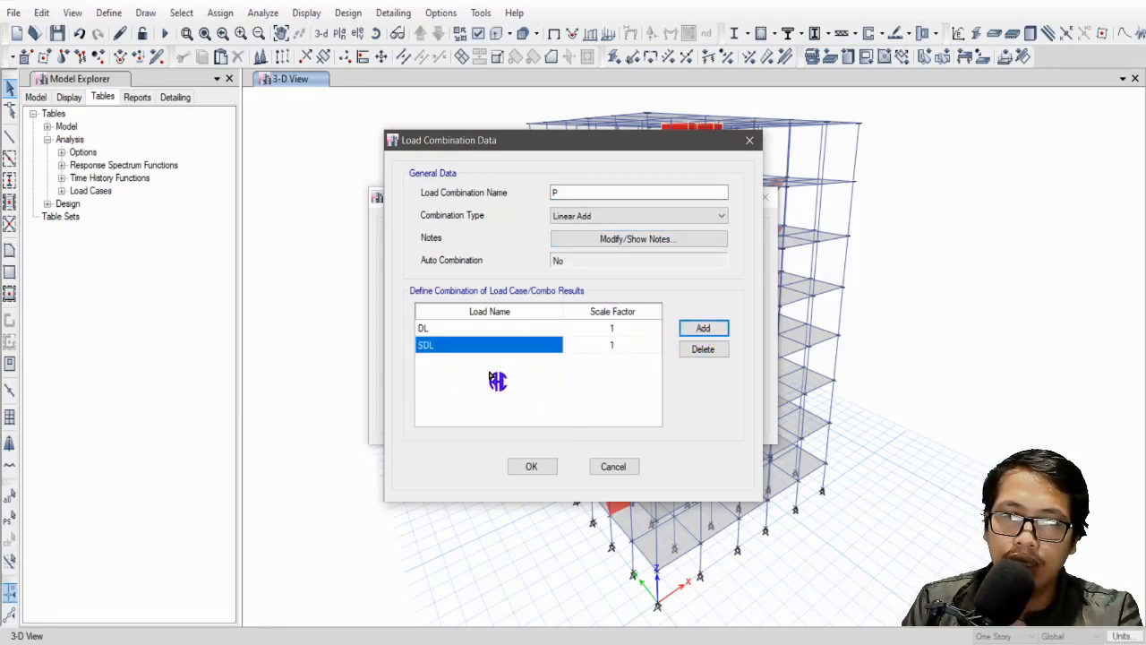
left_click(691, 331)
left_click(473, 363)
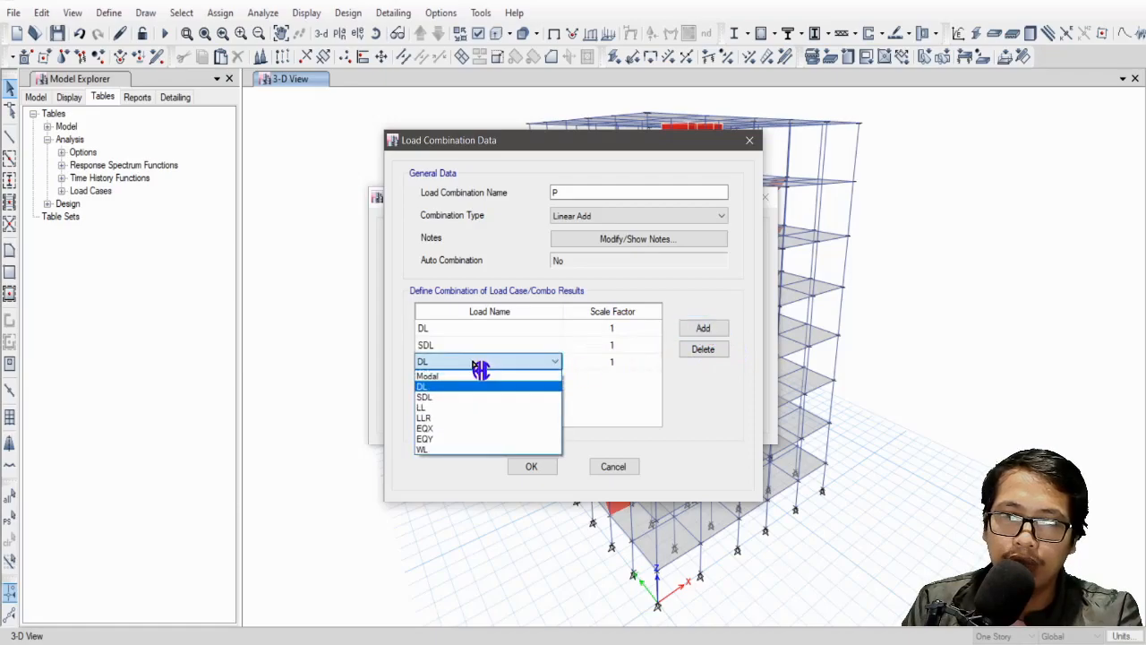
left_click(445, 409)
left_click(695, 333)
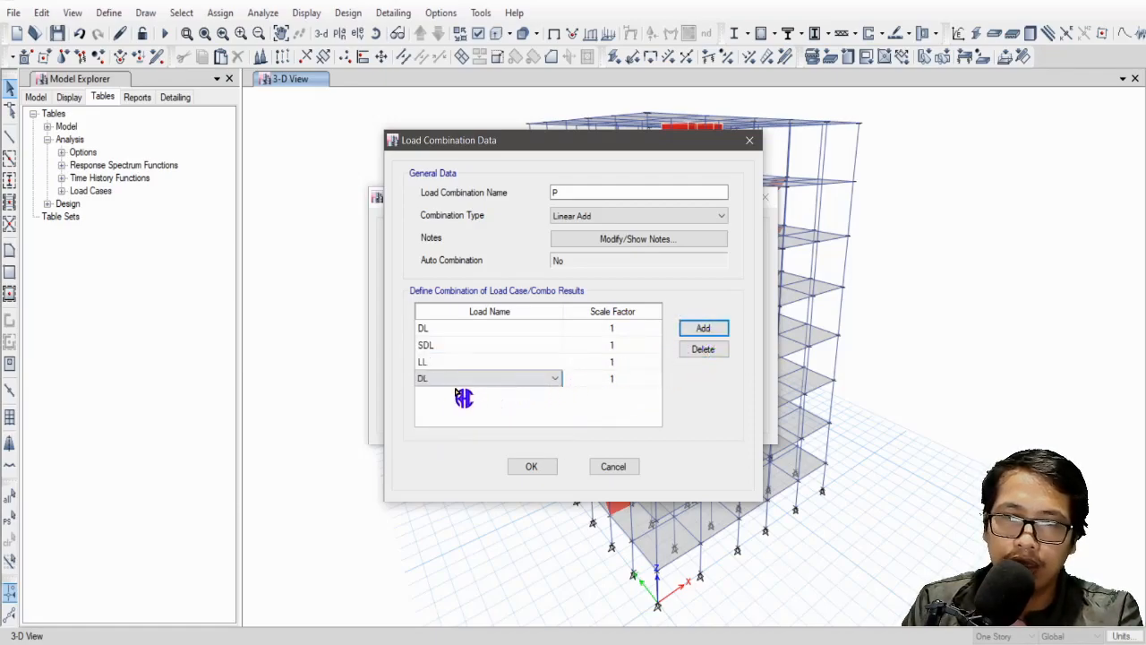
left_click(455, 379)
left_click(448, 436)
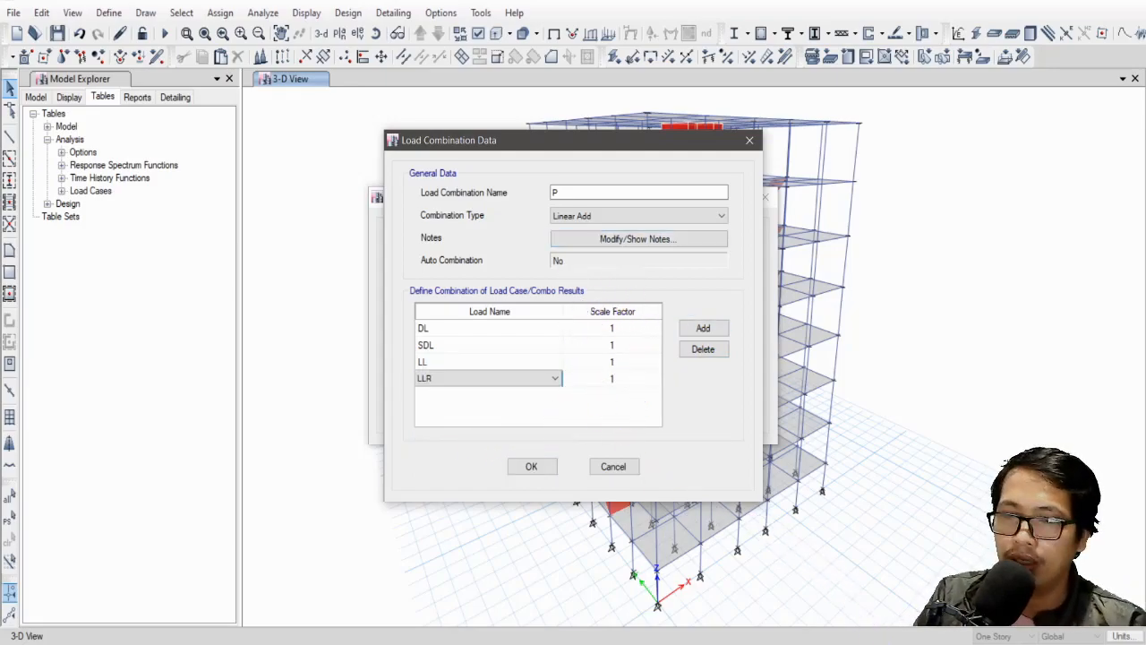
Step: Check the story force and shear headings in the Excel sheet and save load combination P in ETABS
key("alt+Tab")
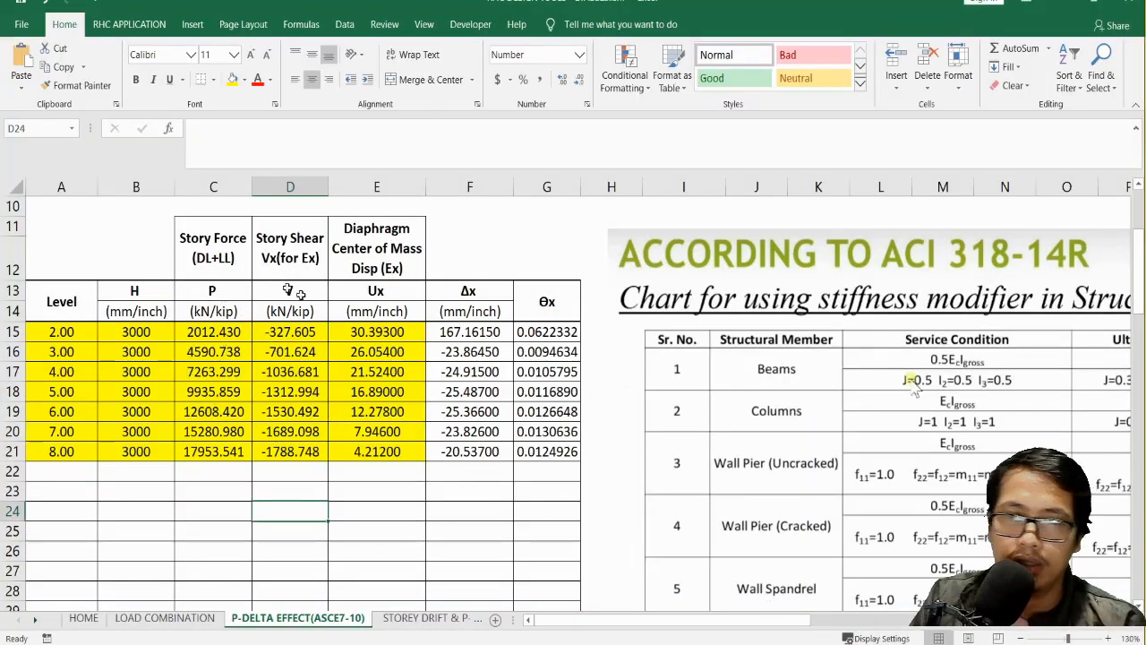
left_click(845, 643)
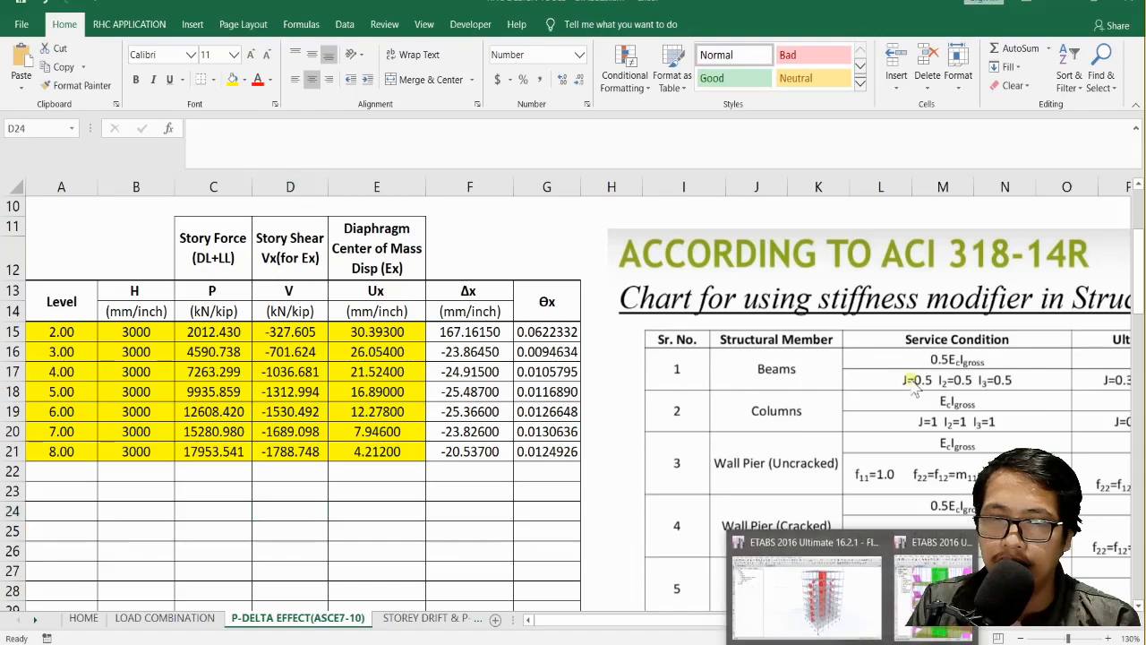
left_click(845, 630)
left_click(553, 467)
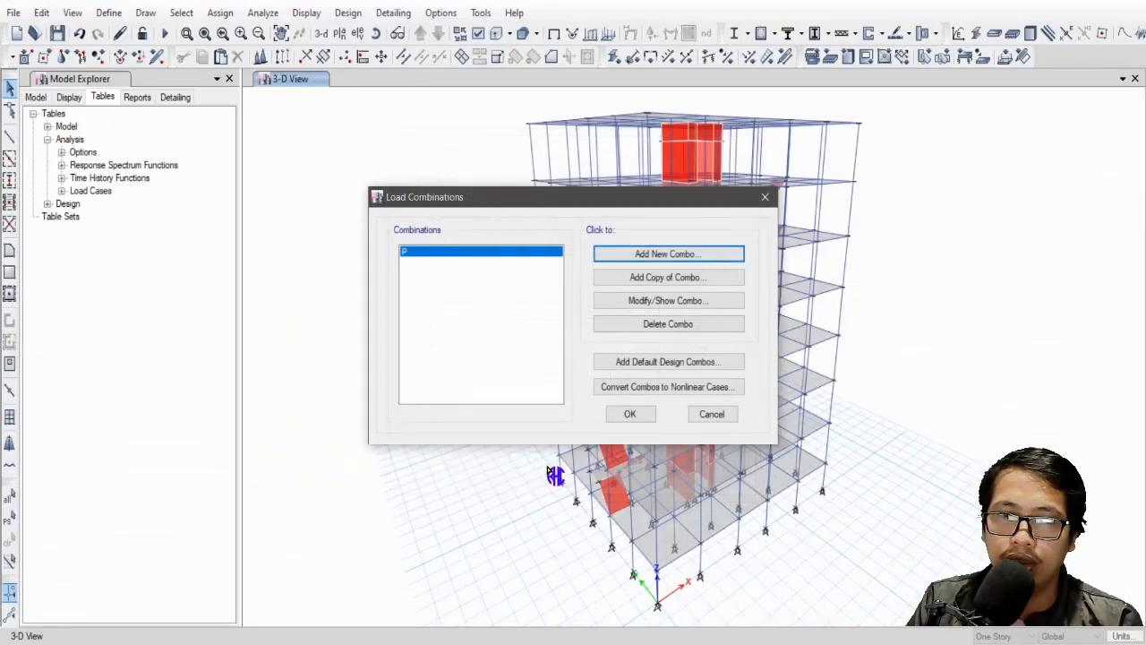
Step: Accept the load combinations, run the analysis and open the Story Data table of the structure layout
left_click(631, 414)
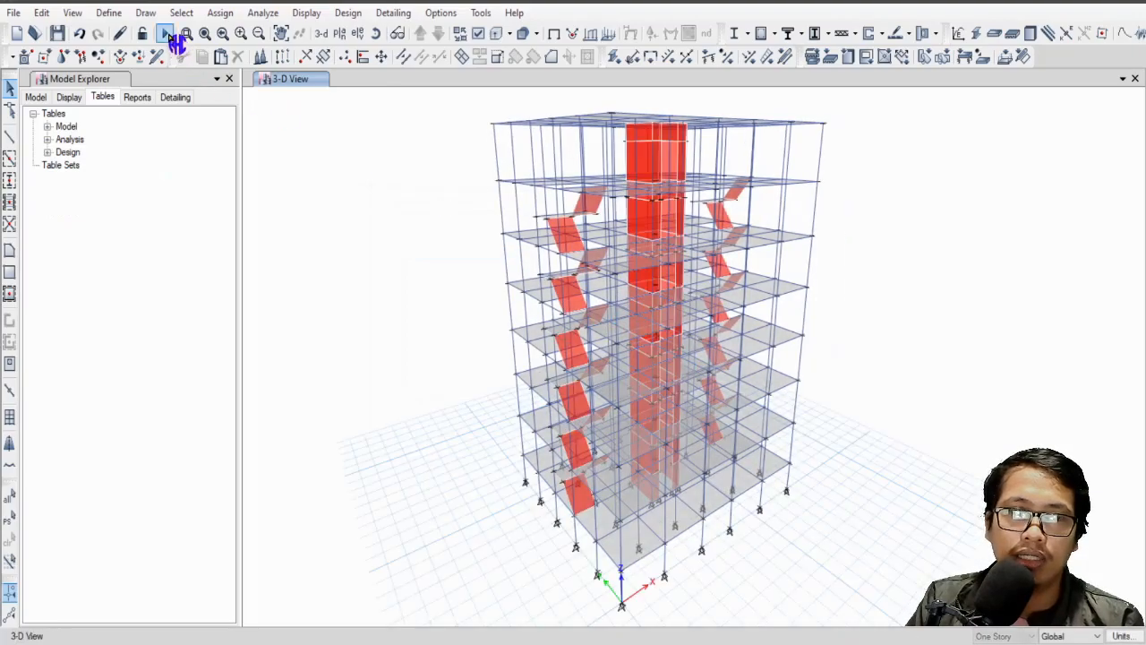
left_click(164, 33)
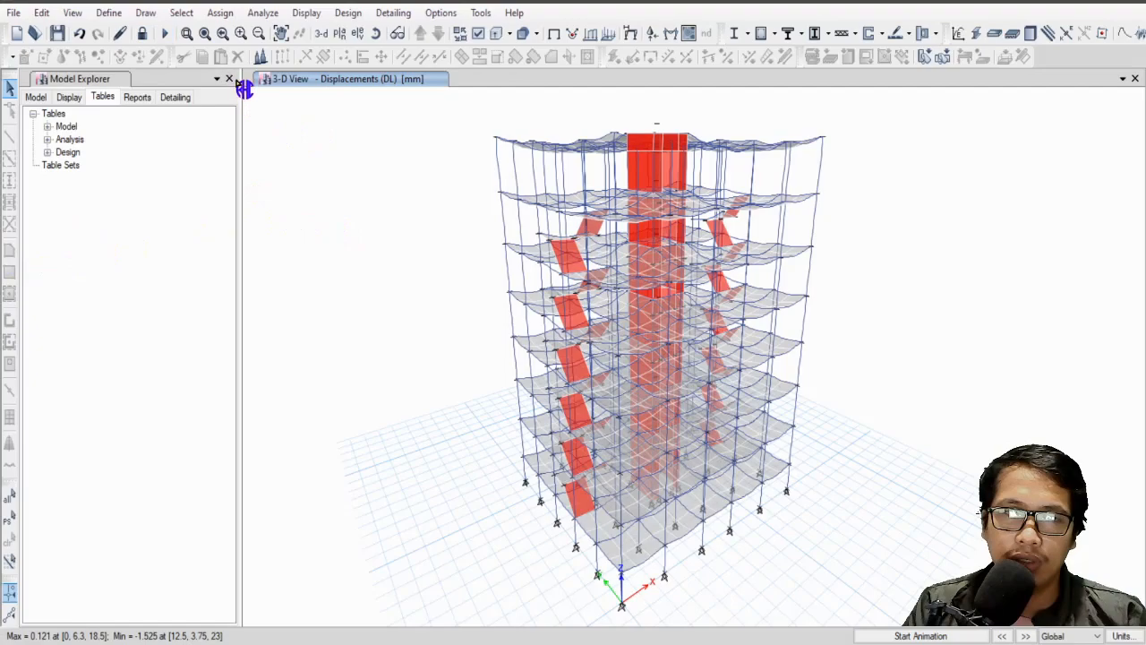
left_click(47, 126)
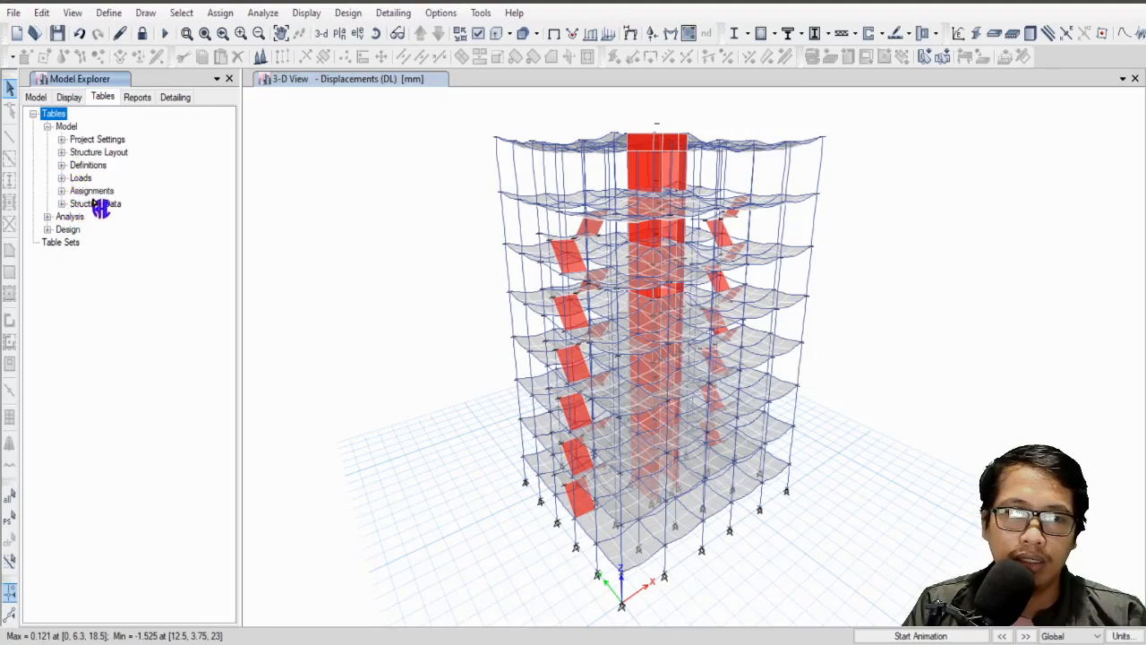
left_click(61, 152)
double_click(102, 165)
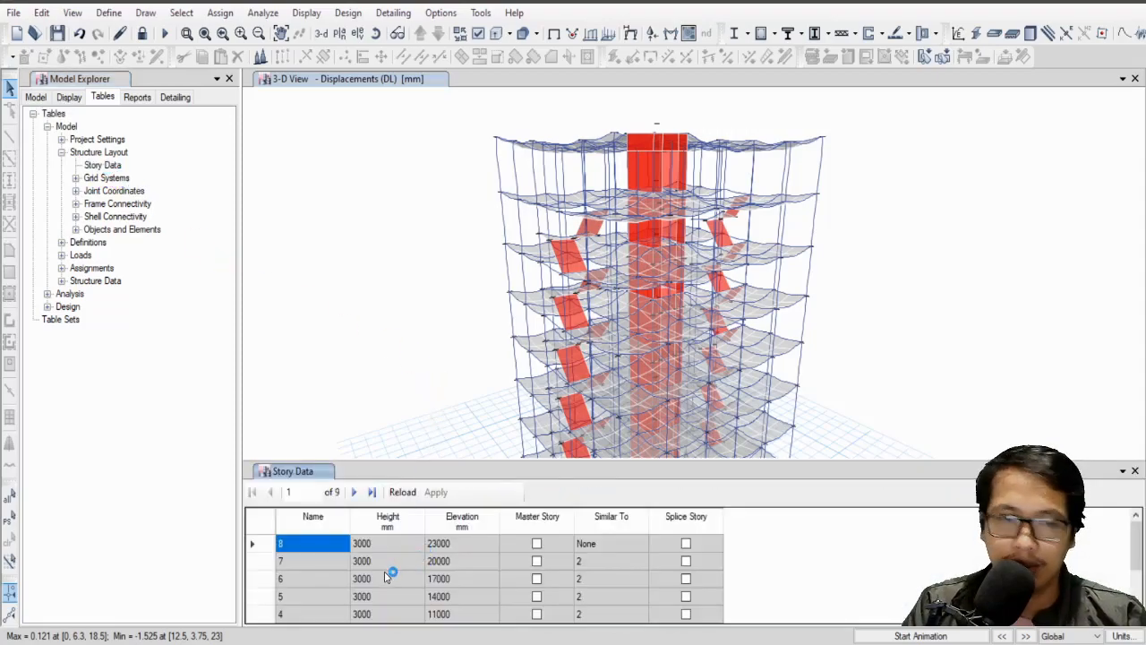
Step: Copy the names and heights of stories 8 to 2 and paste them into Excel's Level and H columns from A15, keeping the sheet's formatting
left_click_drag(313, 547, 376, 591)
right_click(386, 564)
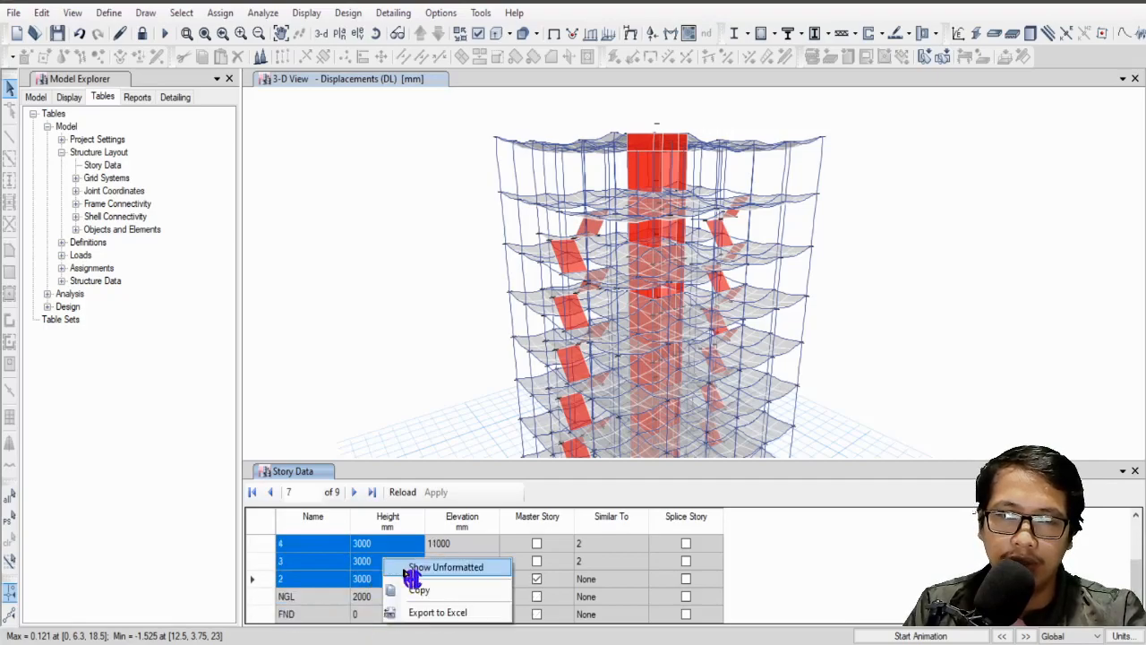
left_click(424, 594)
key("alt+Tab")
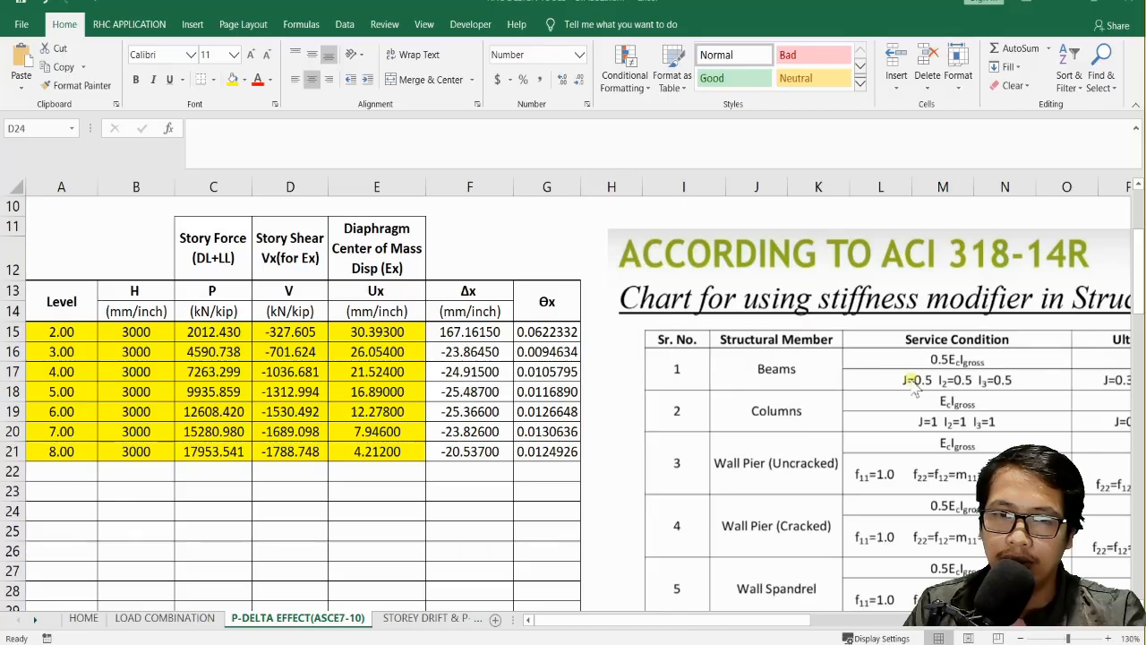
left_click(85, 333)
right_click(85, 333)
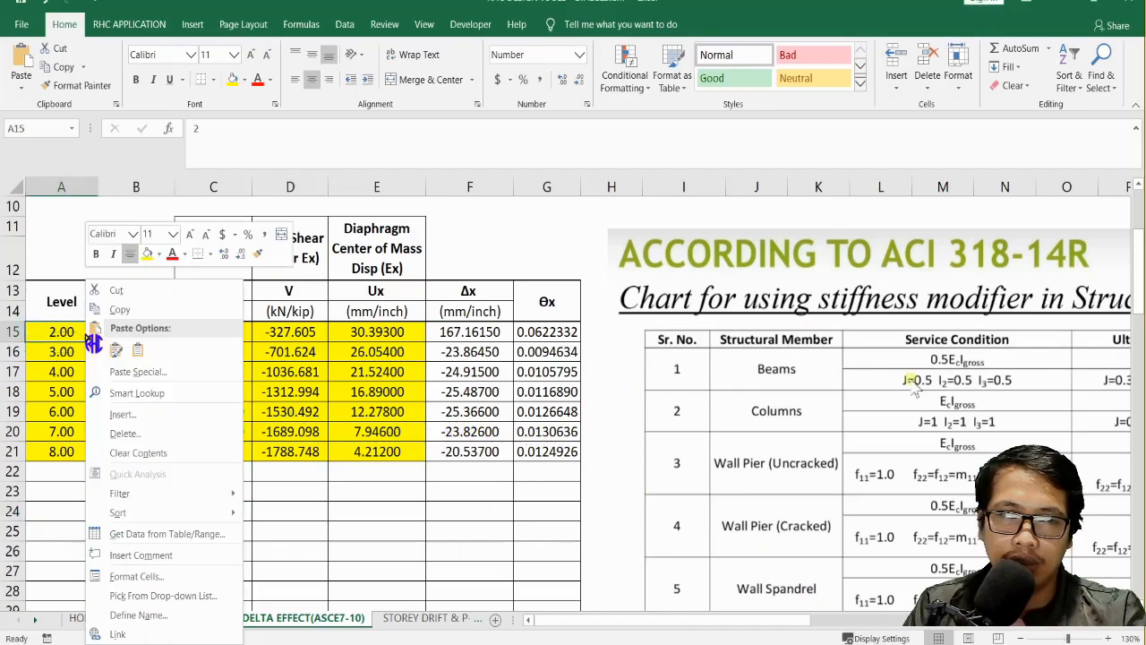
left_click(138, 352)
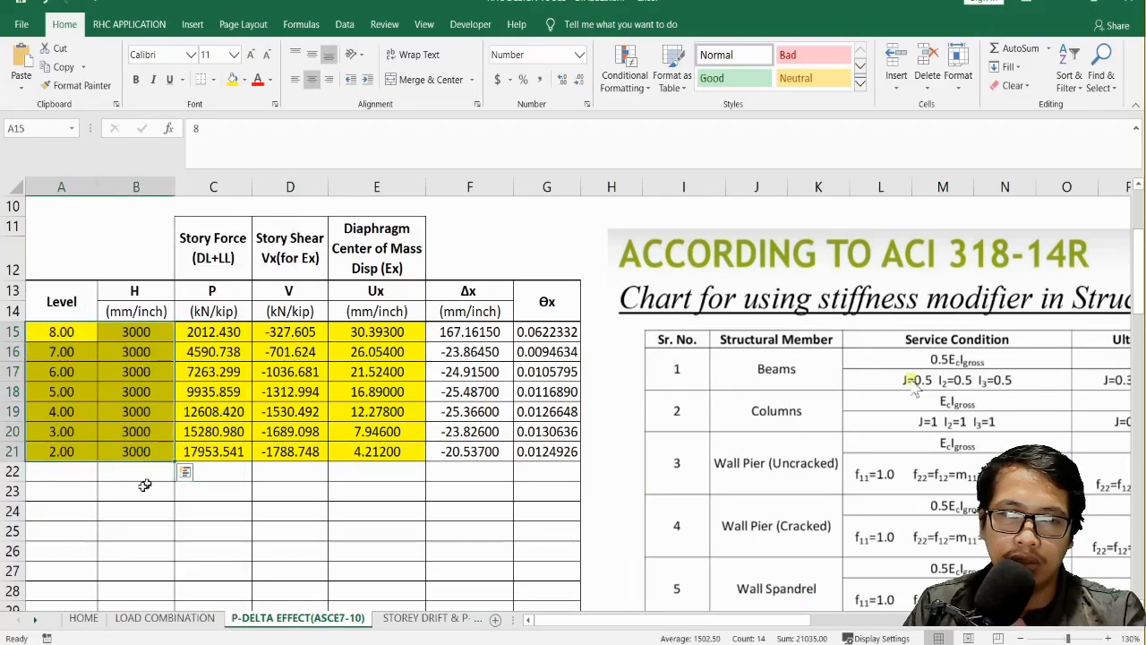
Step: Clear the old P, V and Ux values for all seven levels in C15:E21
left_click(187, 505)
left_click_drag(214, 335, 361, 443)
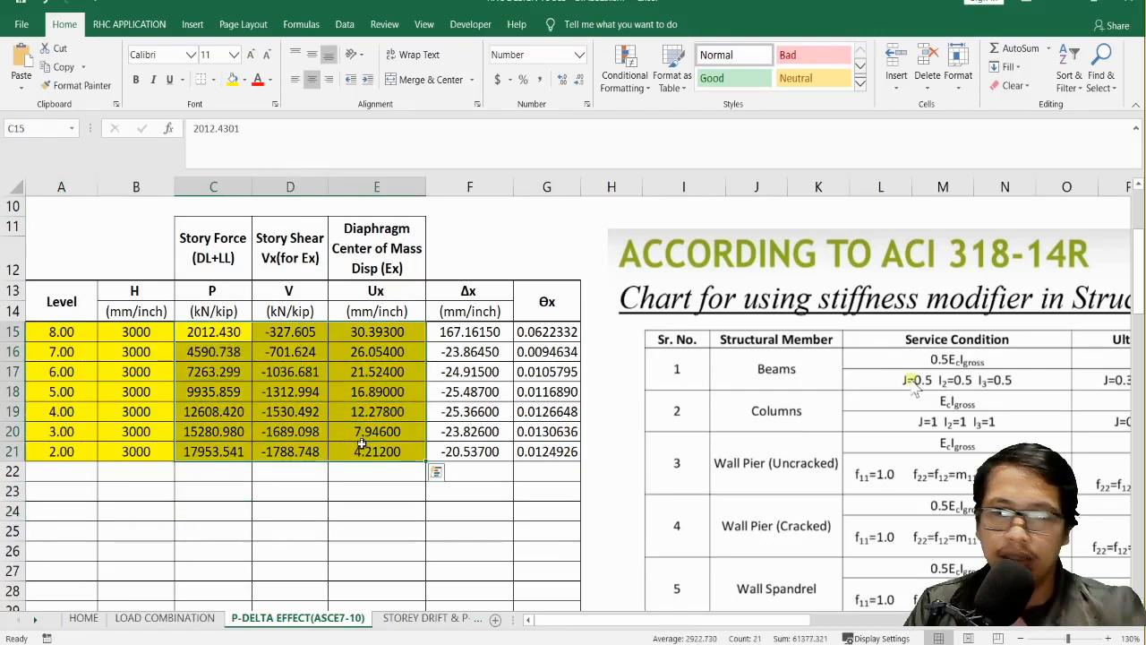
key("Delete")
left_click(290, 510)
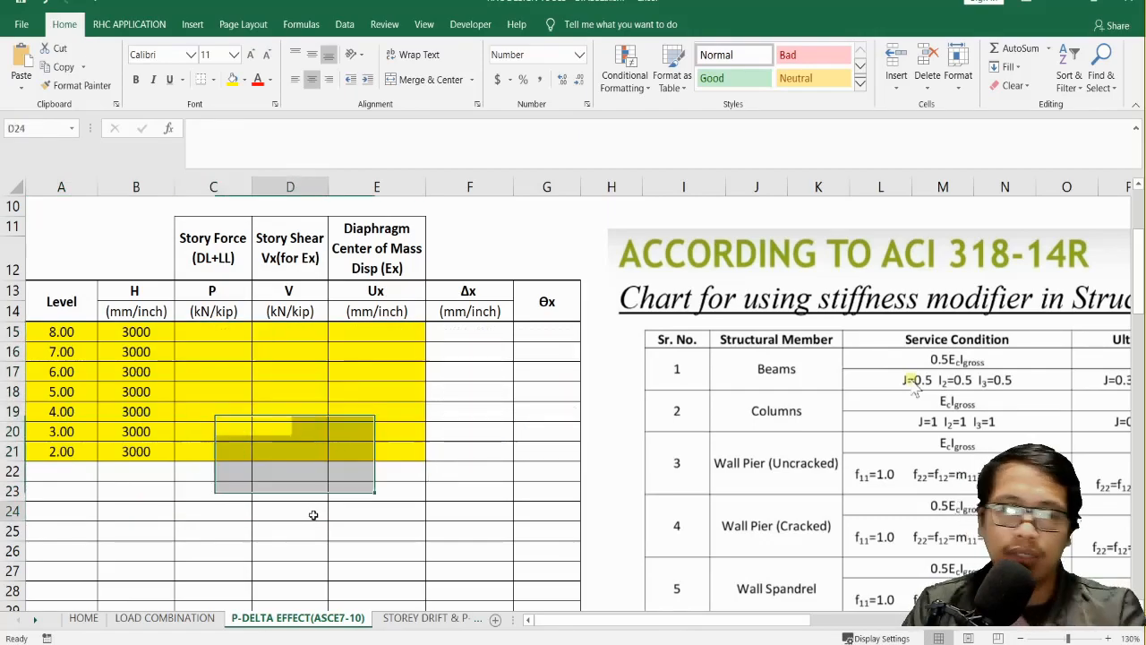
Step: Select the first P cell, C15, and return to ETABS to open the Story Forces table from the structure results
left_click(223, 335)
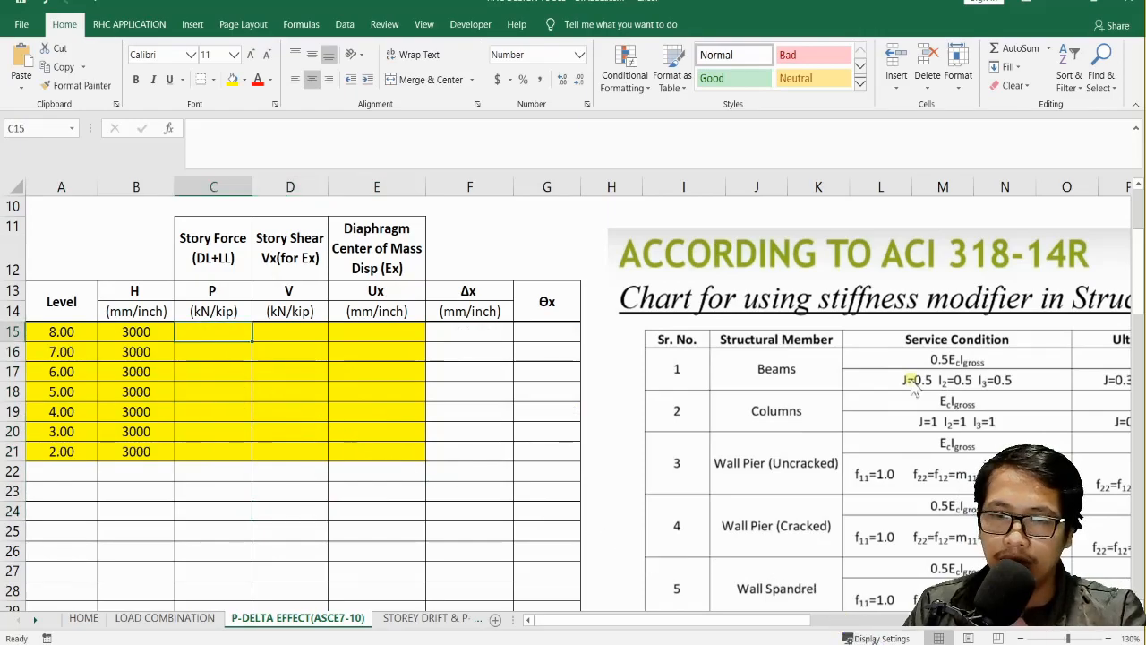
left_click(806, 546)
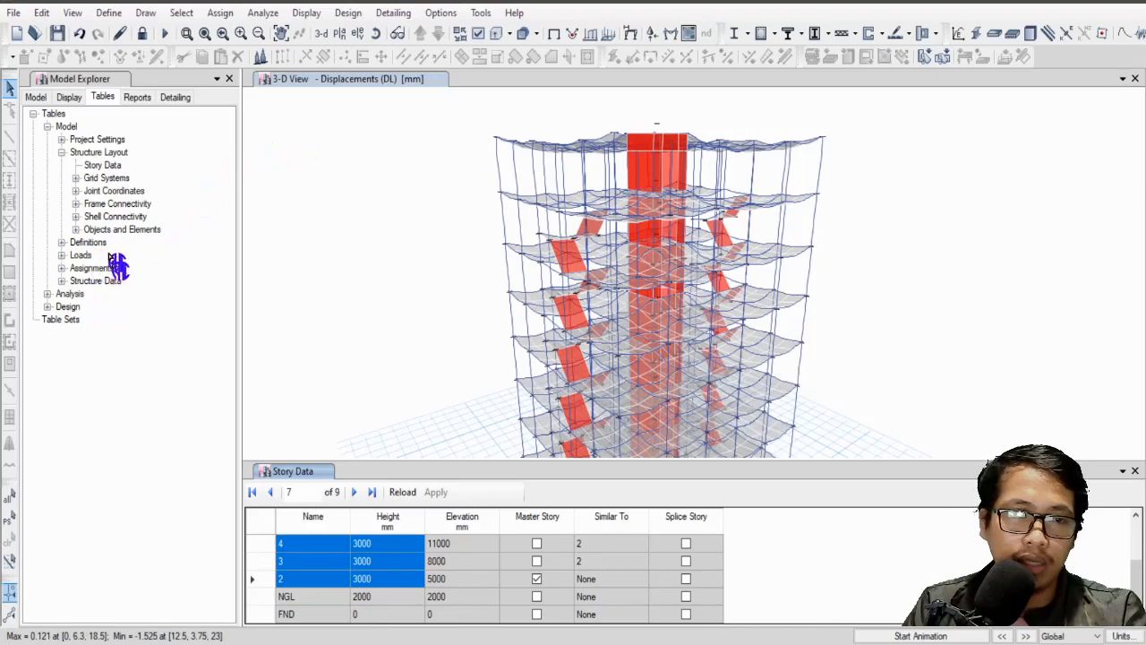
double_click(72, 154)
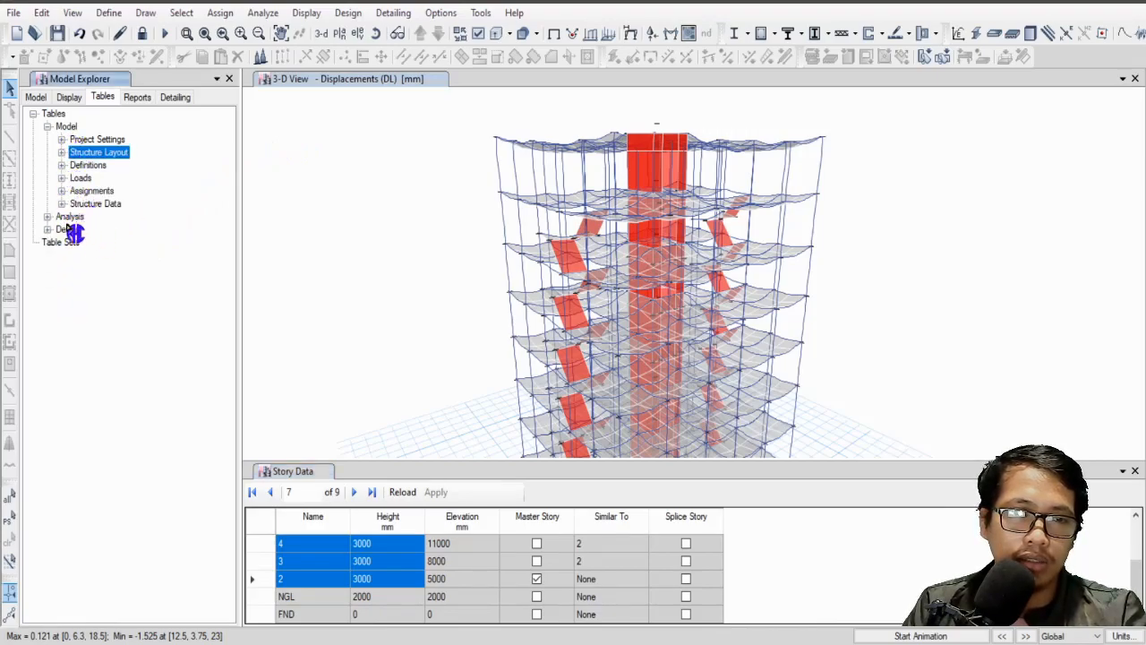
left_click(48, 217)
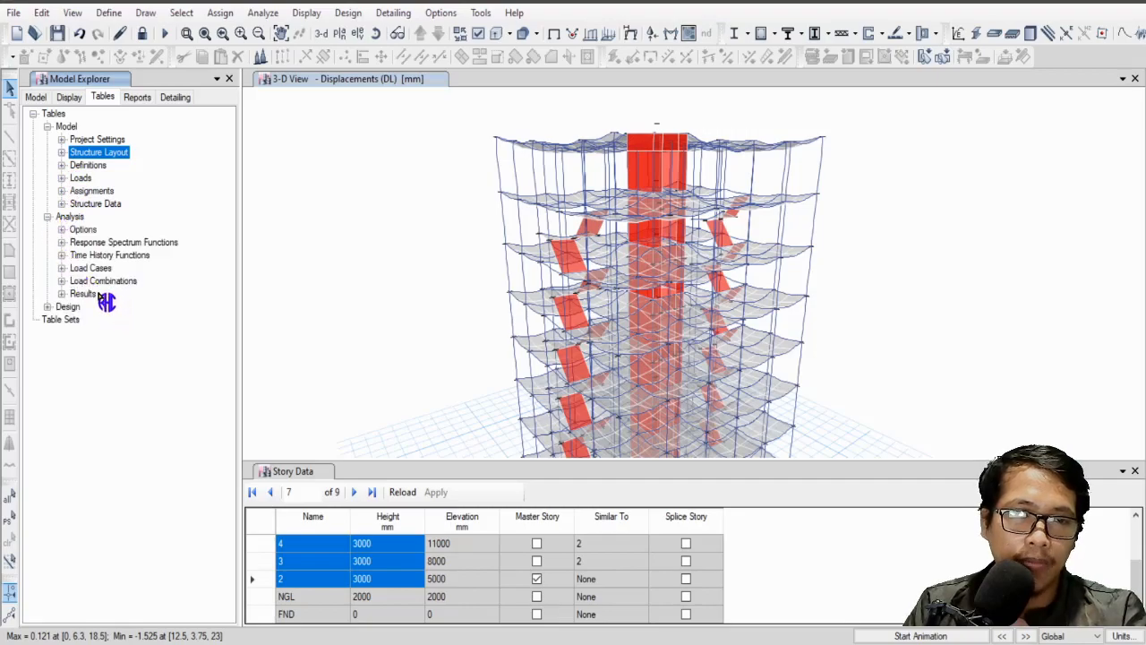
left_click(62, 205)
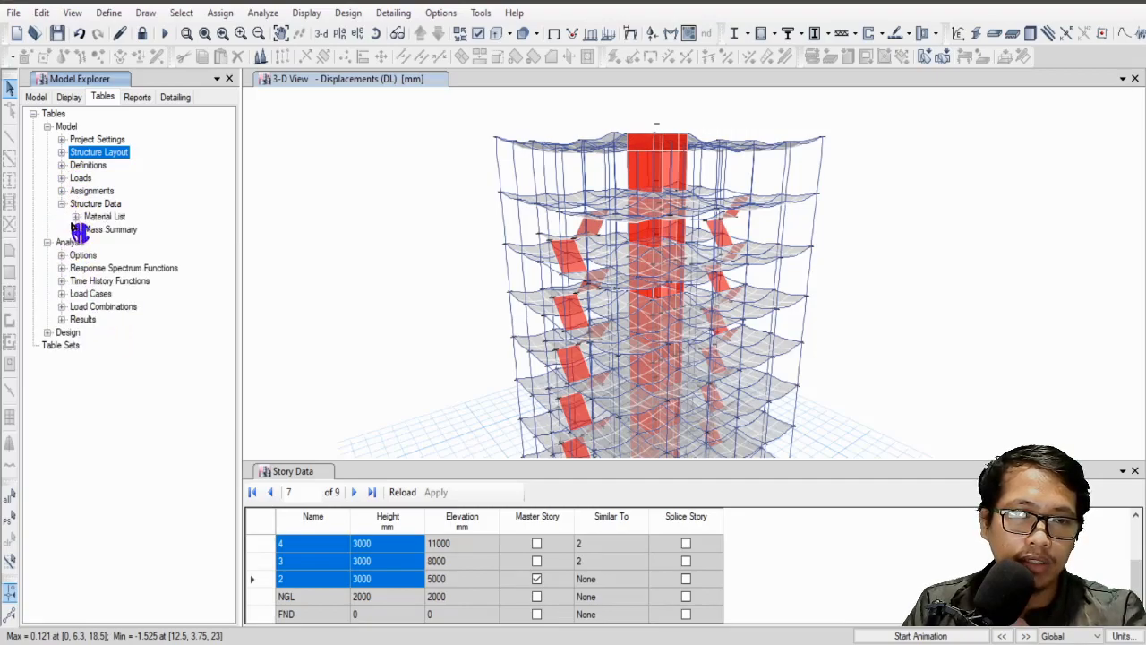
left_click(62, 204)
left_click(61, 293)
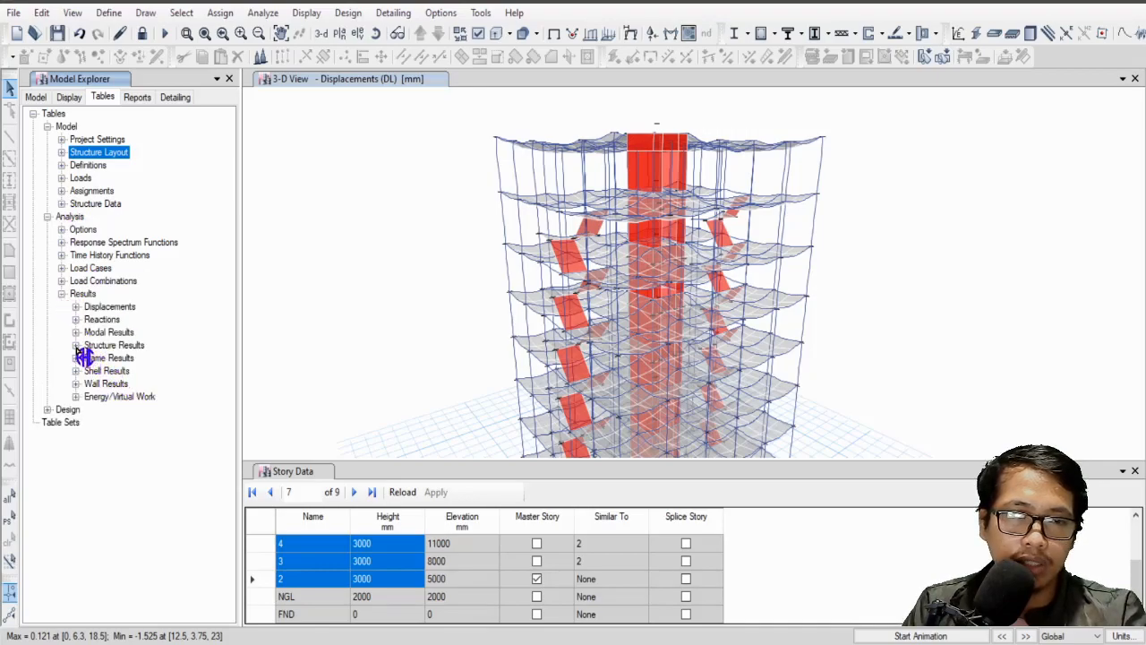
left_click(77, 346)
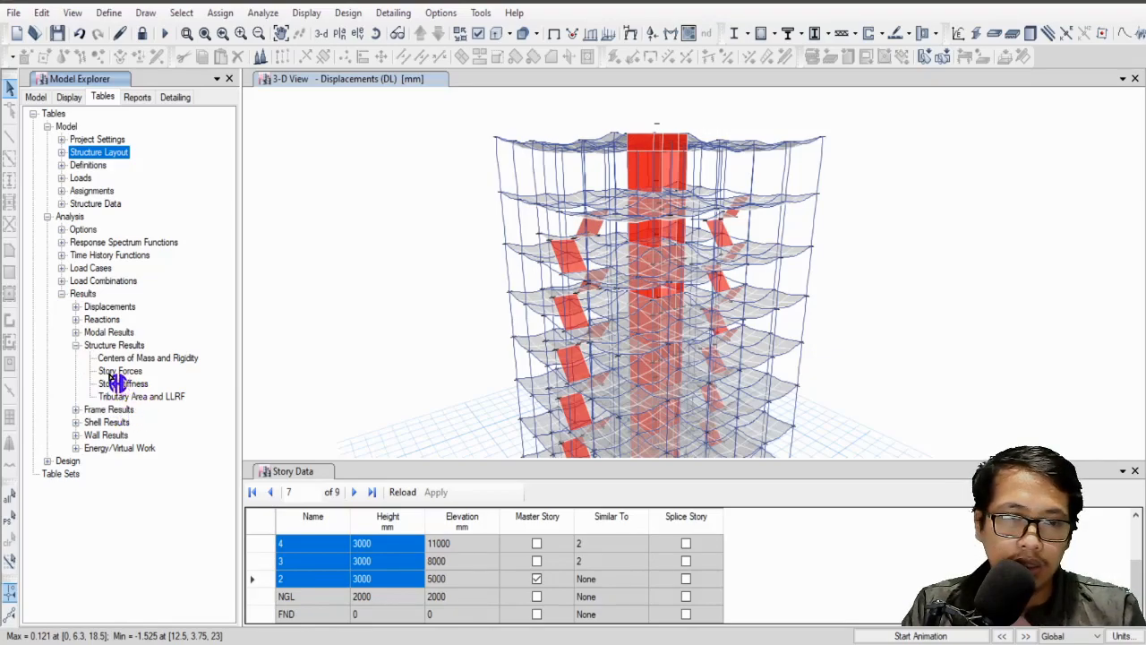
double_click(118, 372)
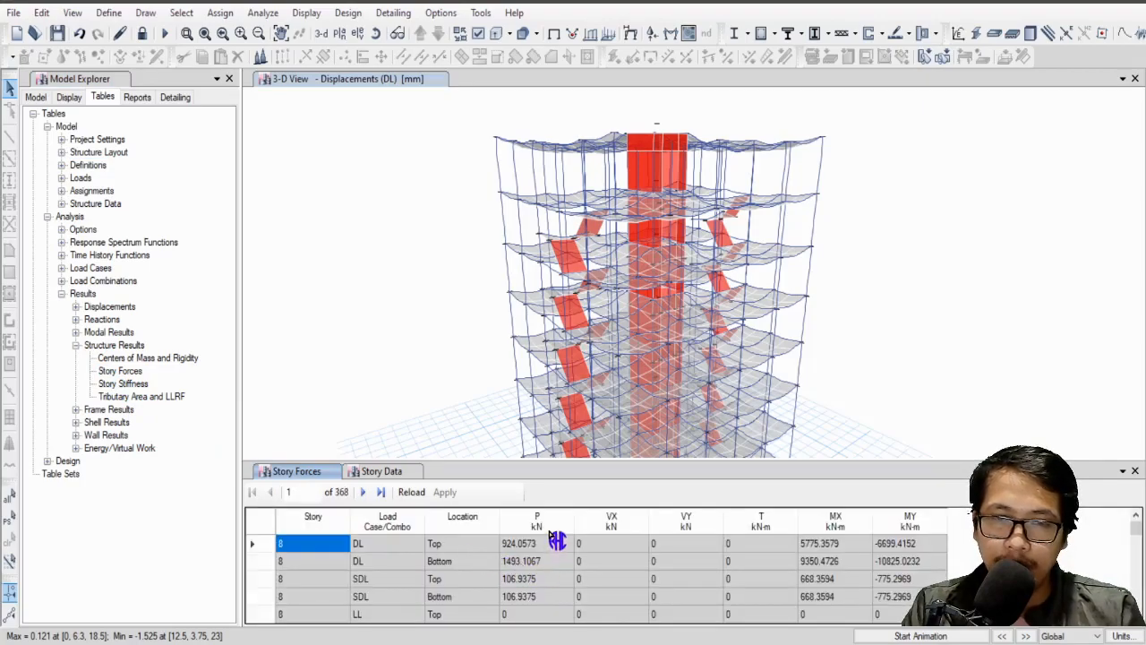
Step: Filter the Story Forces table by load case/combo to show only combination P
scroll(562, 582, "down", 2)
scroll(563, 582, "down", 5)
scroll(552, 582, "up", 4)
scroll(552, 582, "up", 3)
right_click(401, 527)
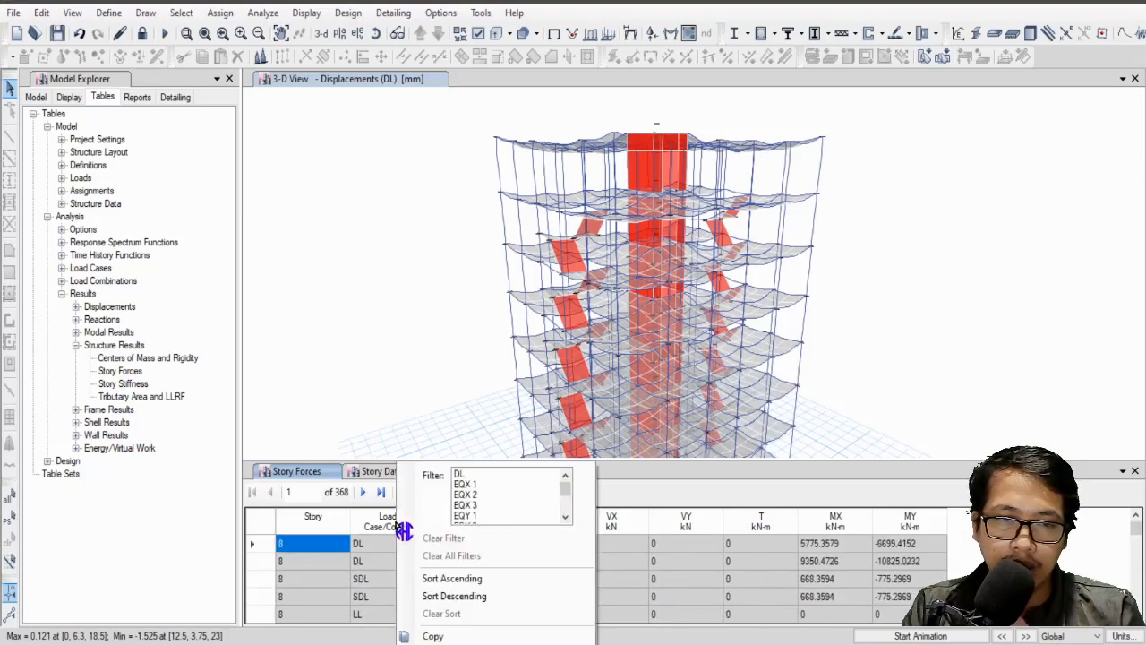
scroll(567, 502, "down", 4)
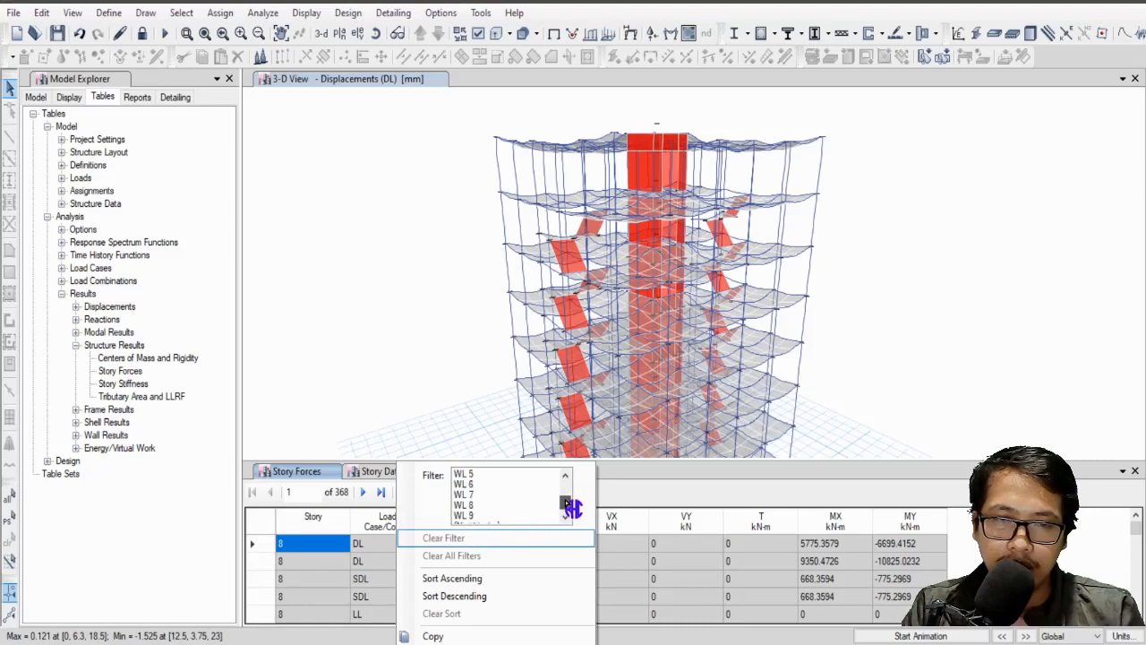
scroll(572, 495, "down", 1)
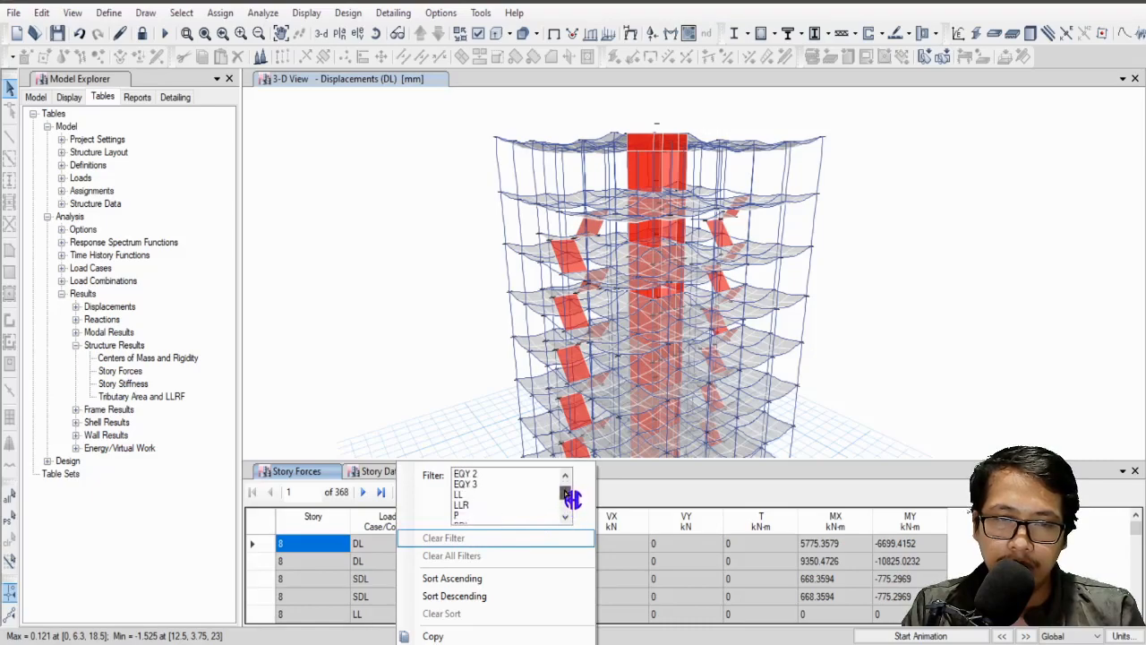
left_click(475, 516)
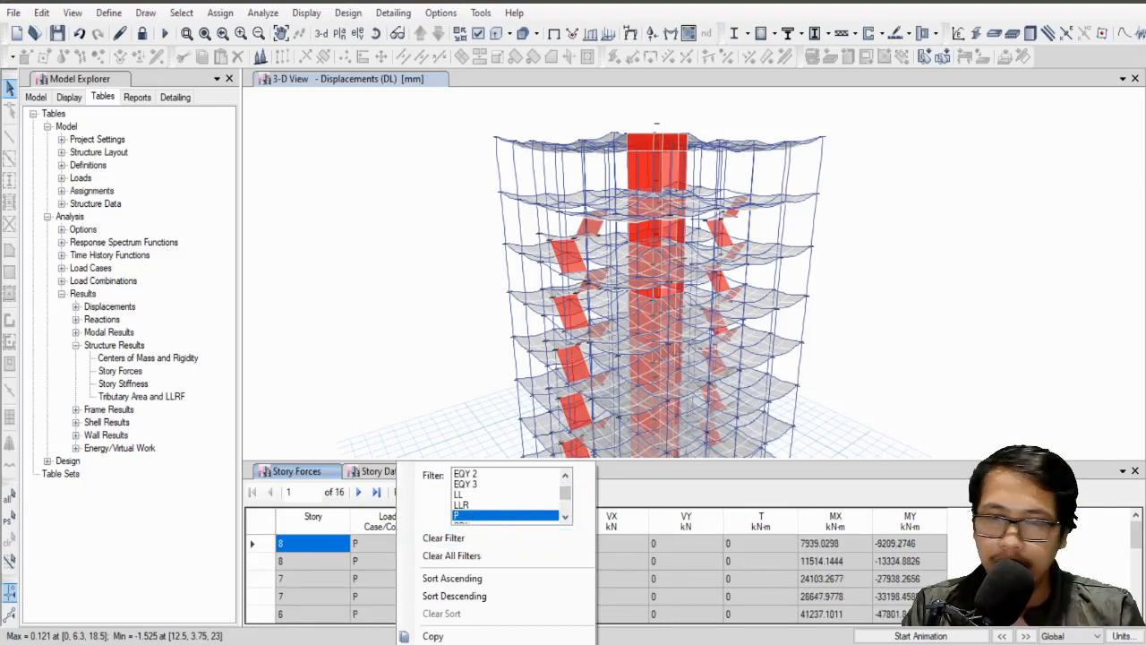
scroll(313, 578, "down", 2)
scroll(325, 579, "up", 2)
Step: Filter the Story Forces table's locations to Bottom and look through the remaining rows
right_click(462, 525)
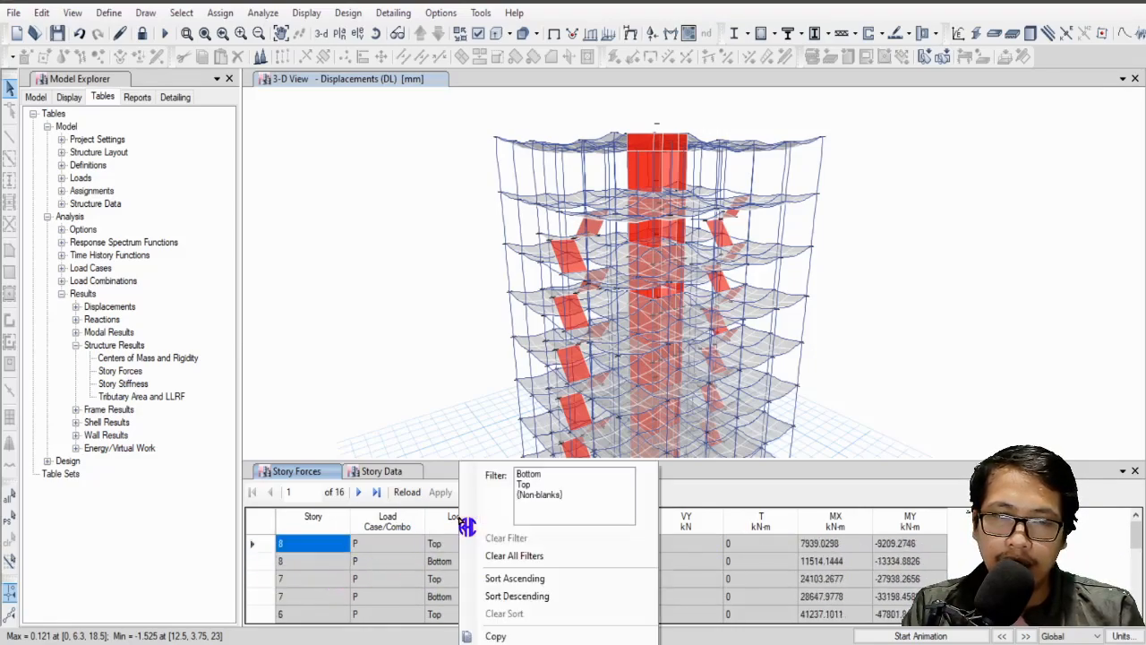
left_click(535, 474)
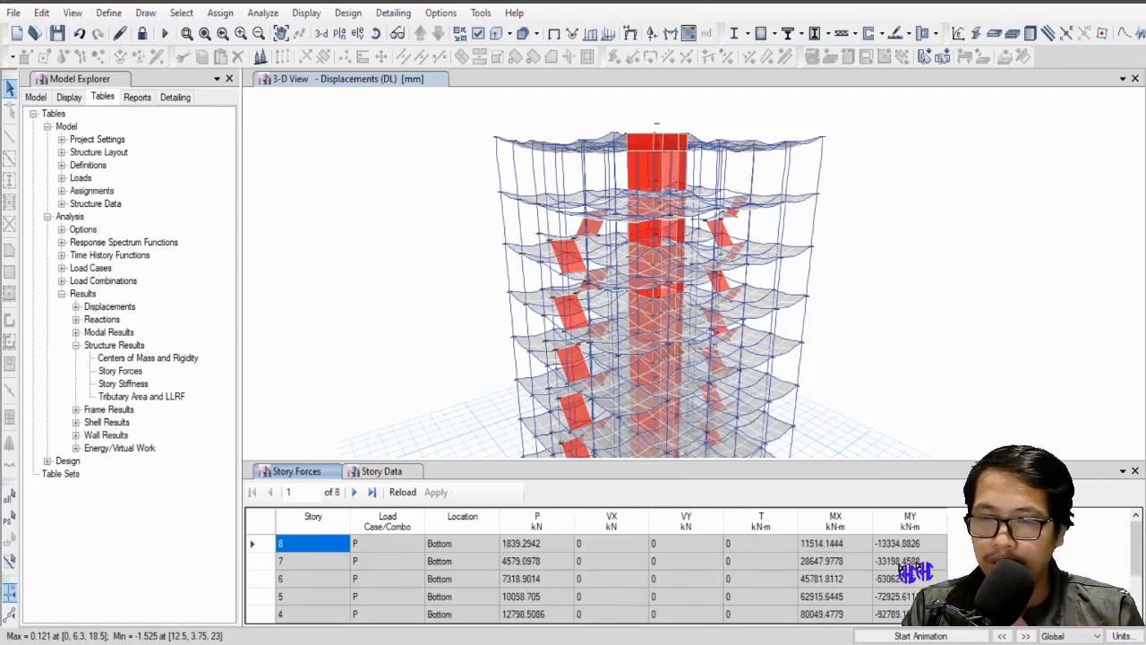
scroll(533, 587, "down", 1)
scroll(532, 587, "up", 1)
scroll(534, 589, "down", 1)
scroll(534, 587, "up", 1)
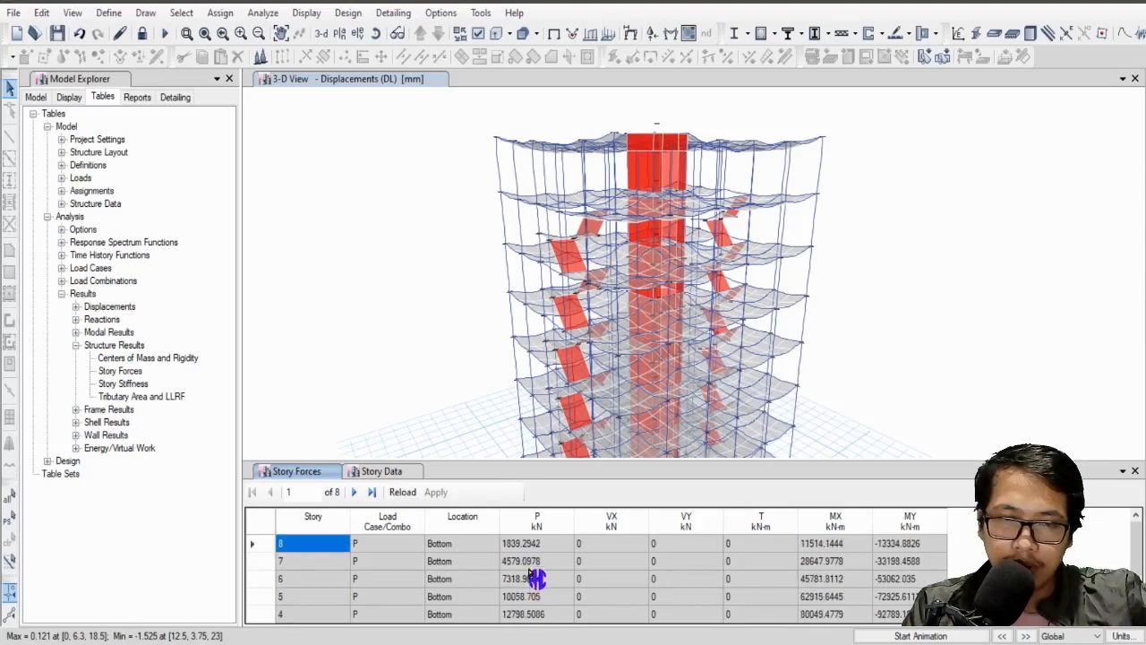
Step: Copy the bottom P forces of stories 8 to 2 and paste them into Excel's Story Force column from C15
left_click_drag(535, 546, 532, 596)
right_click(541, 581)
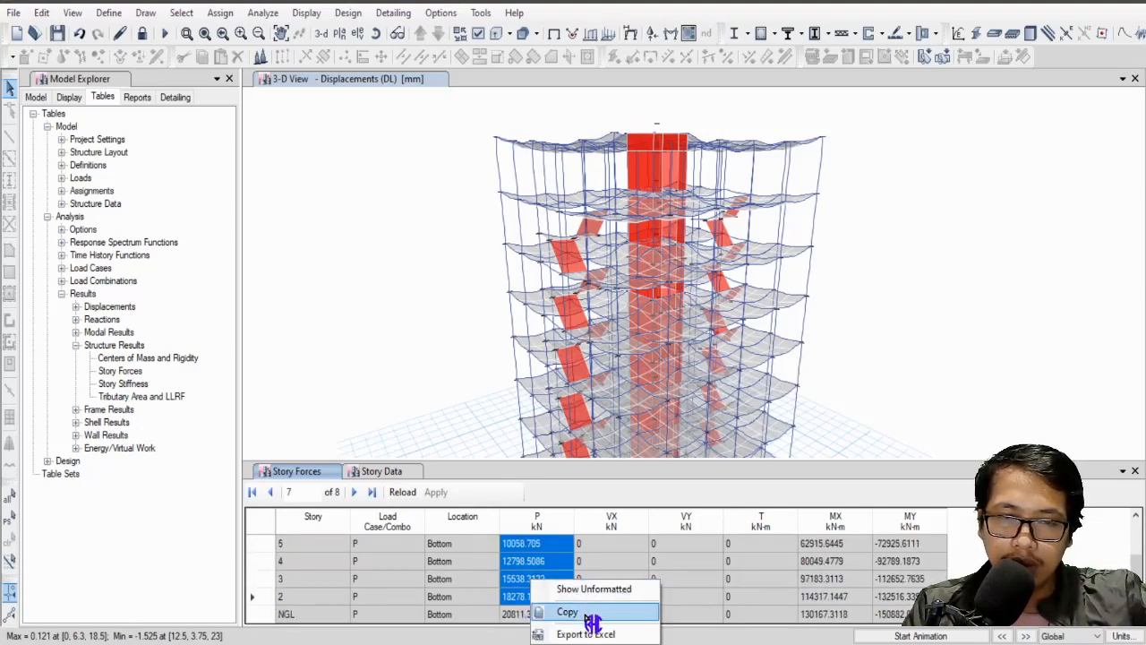
left_click(573, 612)
key("alt+Tab")
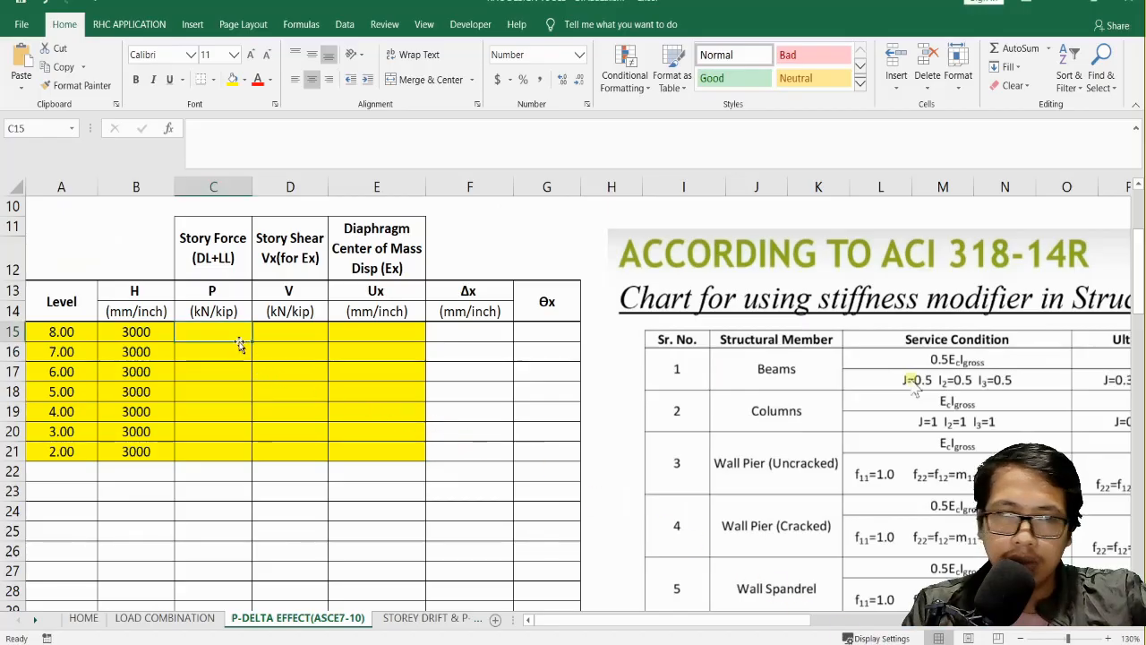
right_click(228, 331)
left_click(285, 351)
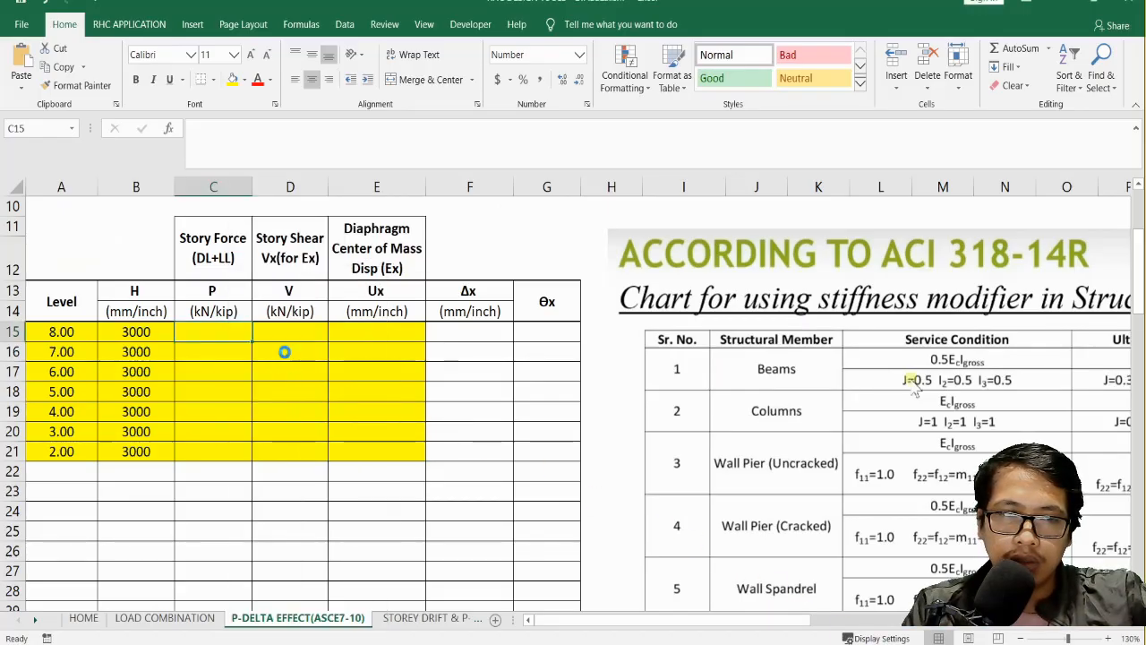
left_click(309, 511)
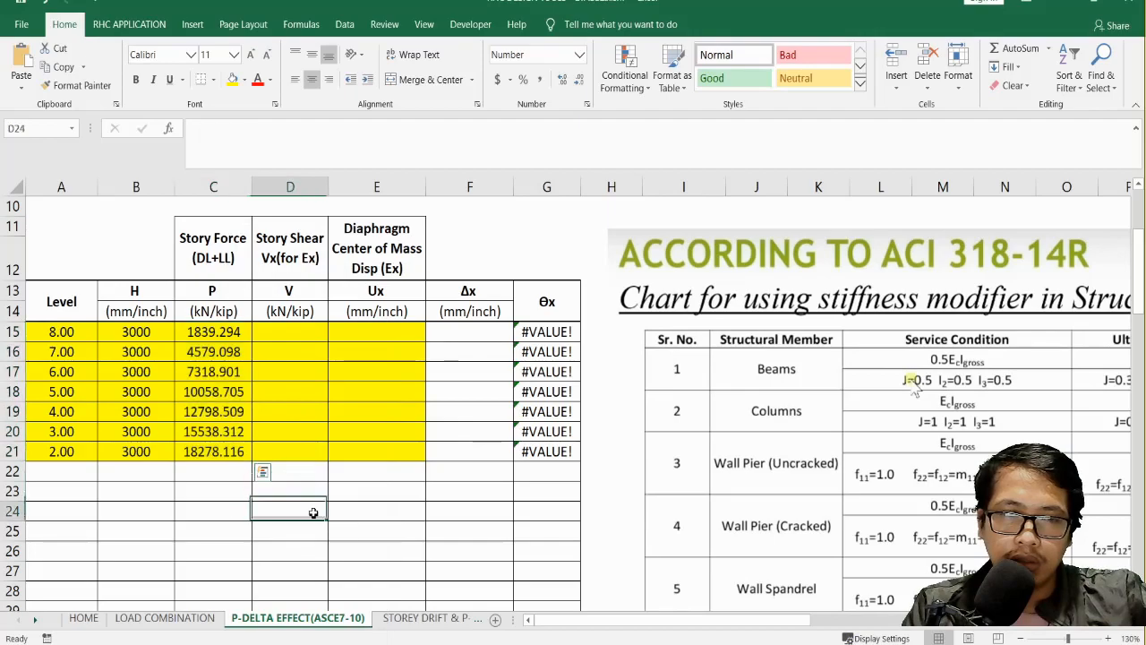
Step: Select the first V cell, D15, and return to the start of the Story Forces table in ETABS
left_click(297, 333)
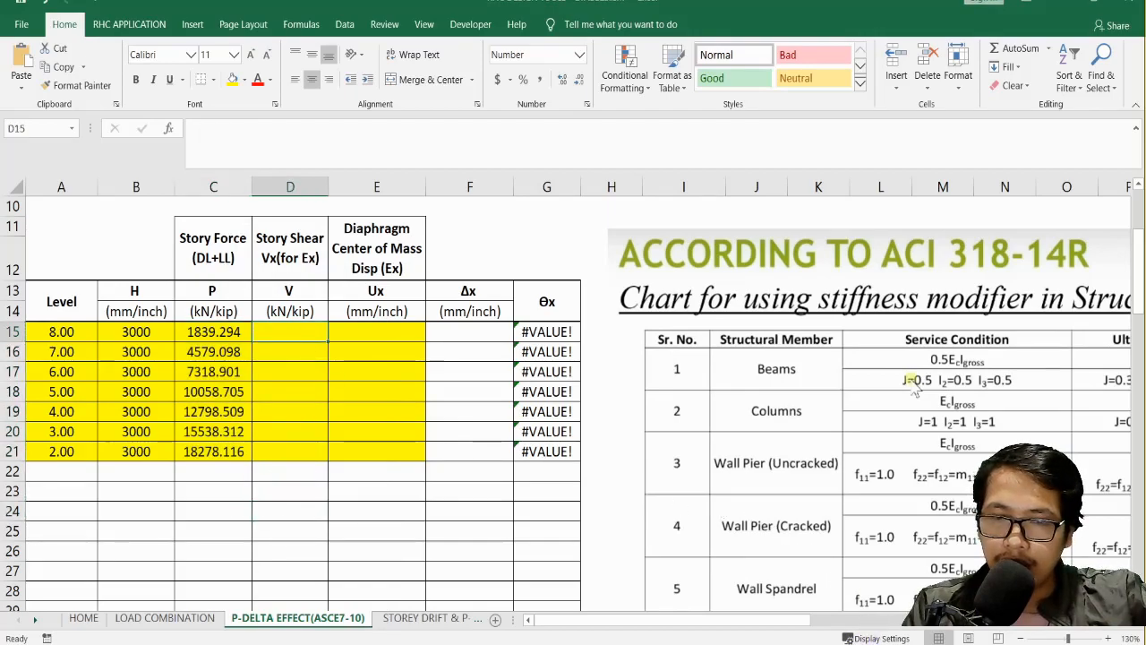
mouse_move(871, 641)
left_click(750, 616)
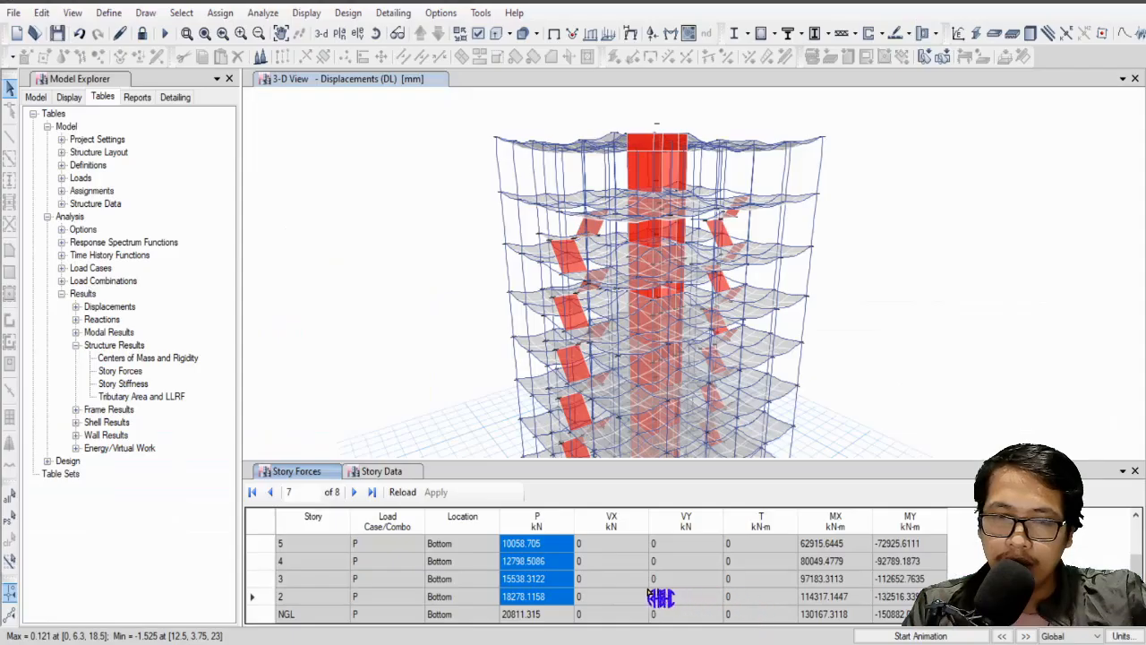
left_click(720, 562)
scroll(695, 573, "up", 1)
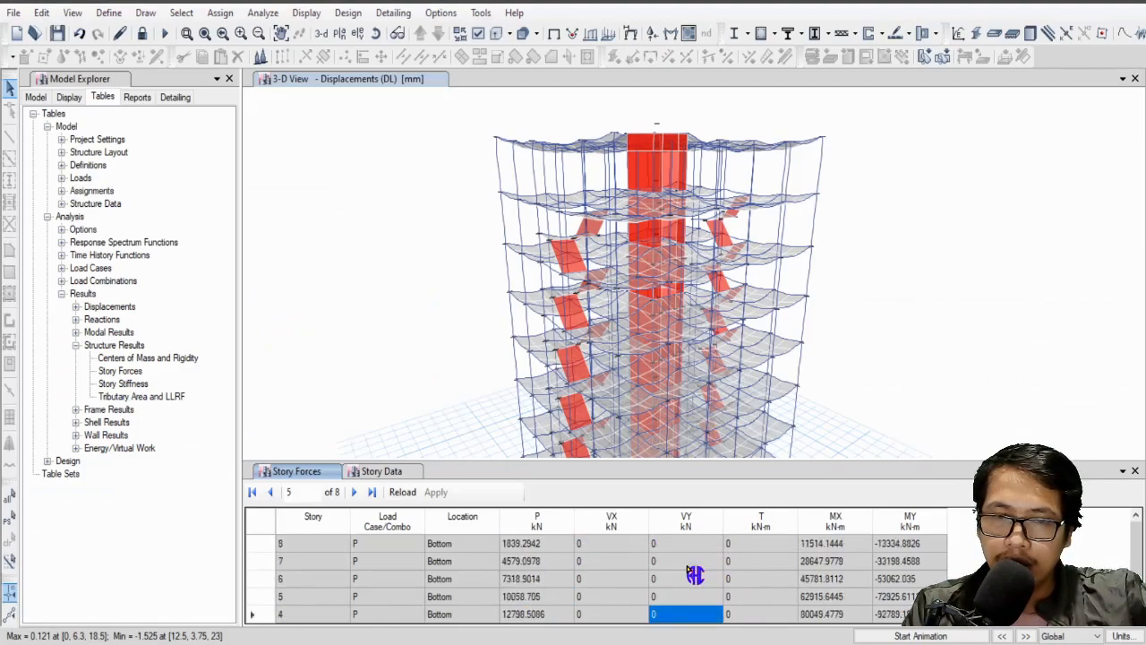
left_click(627, 544)
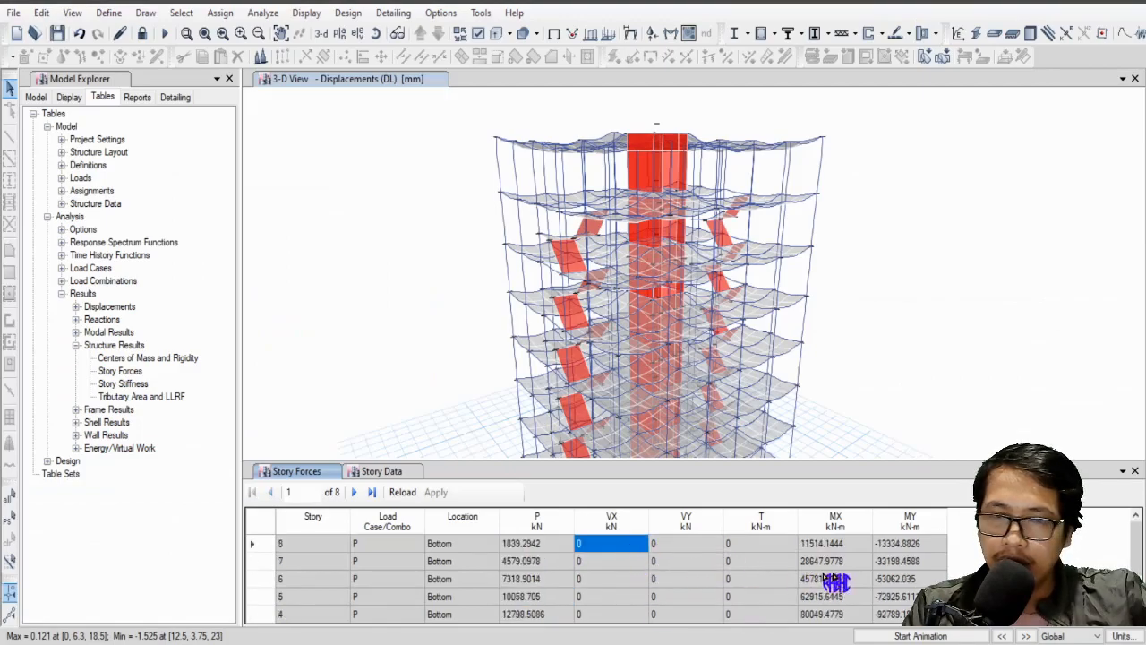
Step: Change the Story Forces table's load case/combo filter to EQX 1
left_click(391, 528)
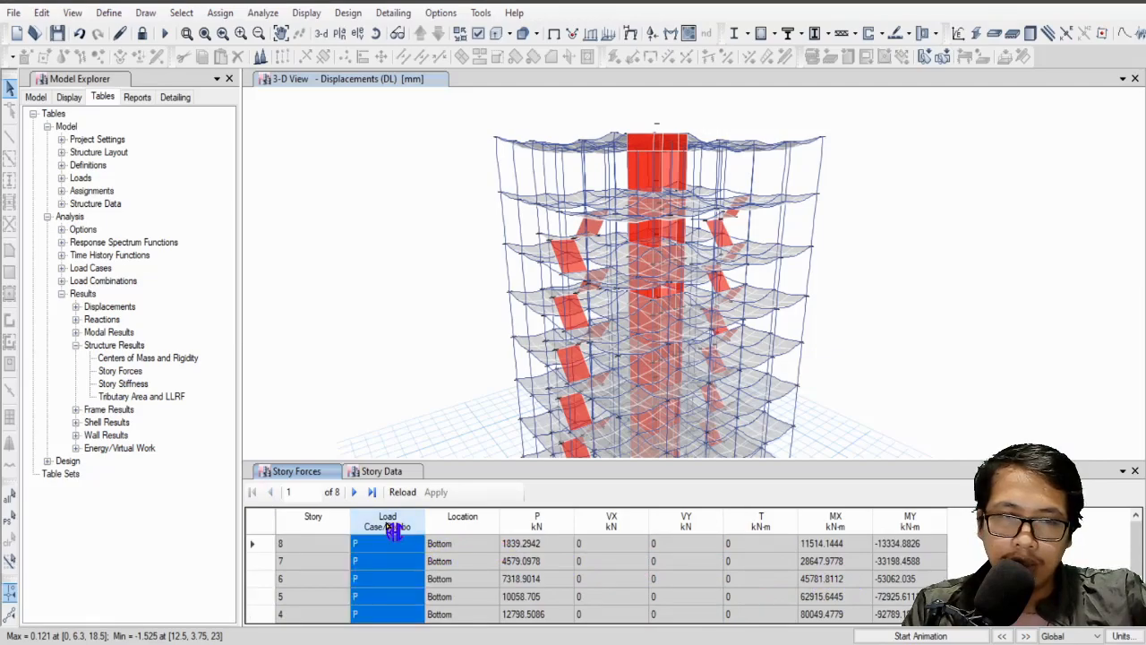
right_click(391, 528)
scroll(556, 484, "up", 2)
scroll(557, 483, "up", 2)
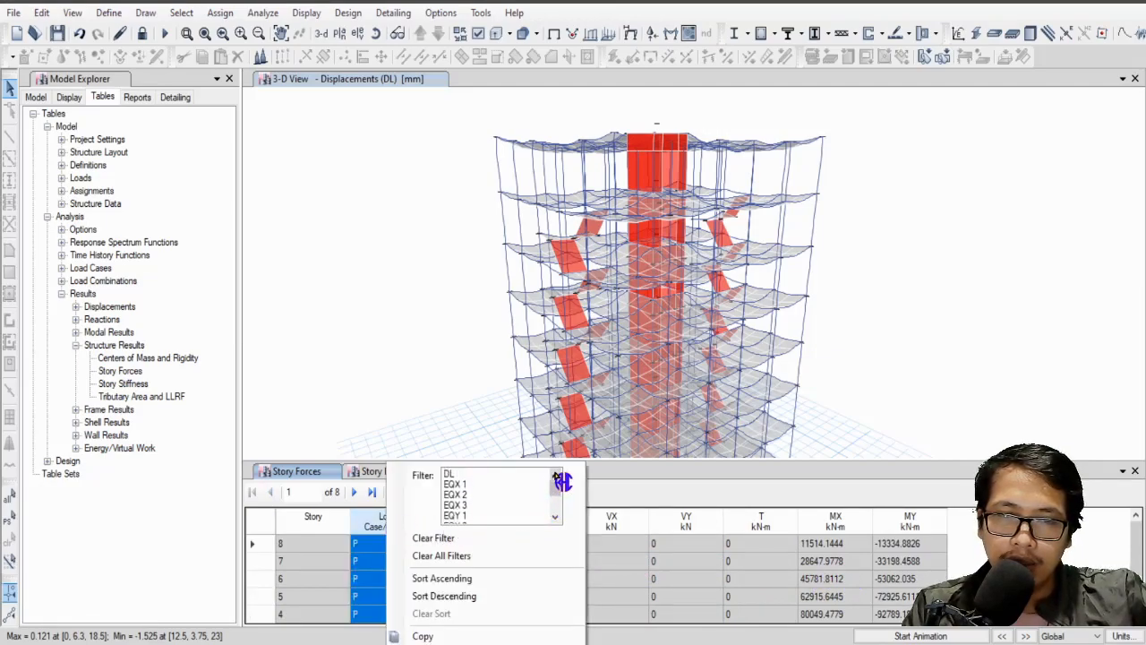
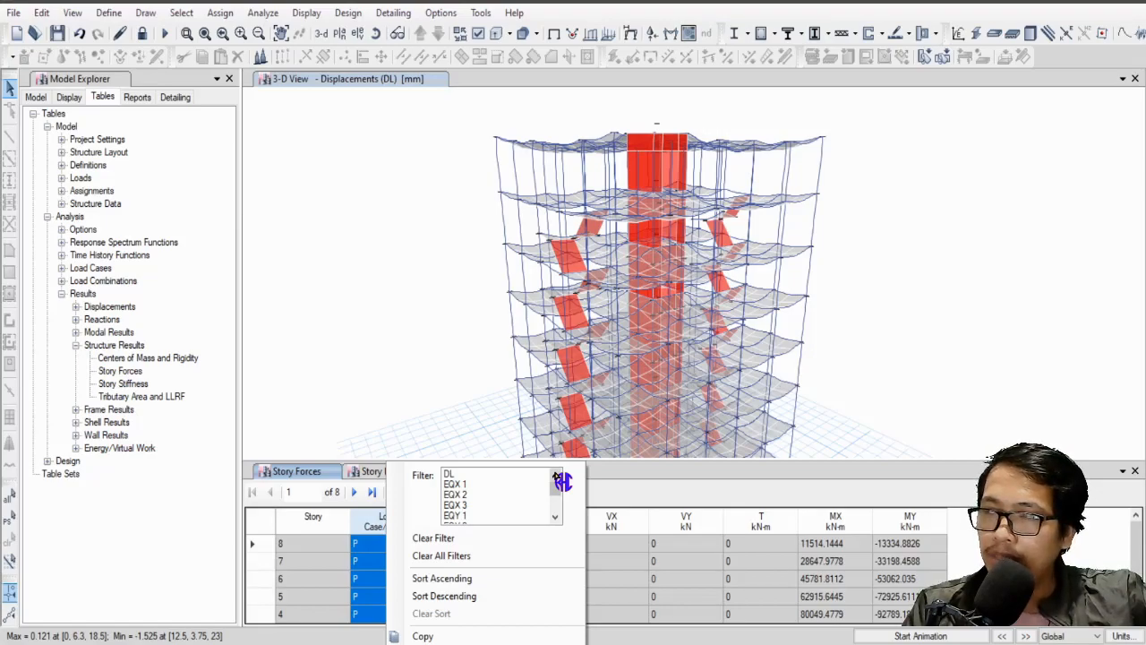
left_click(464, 485)
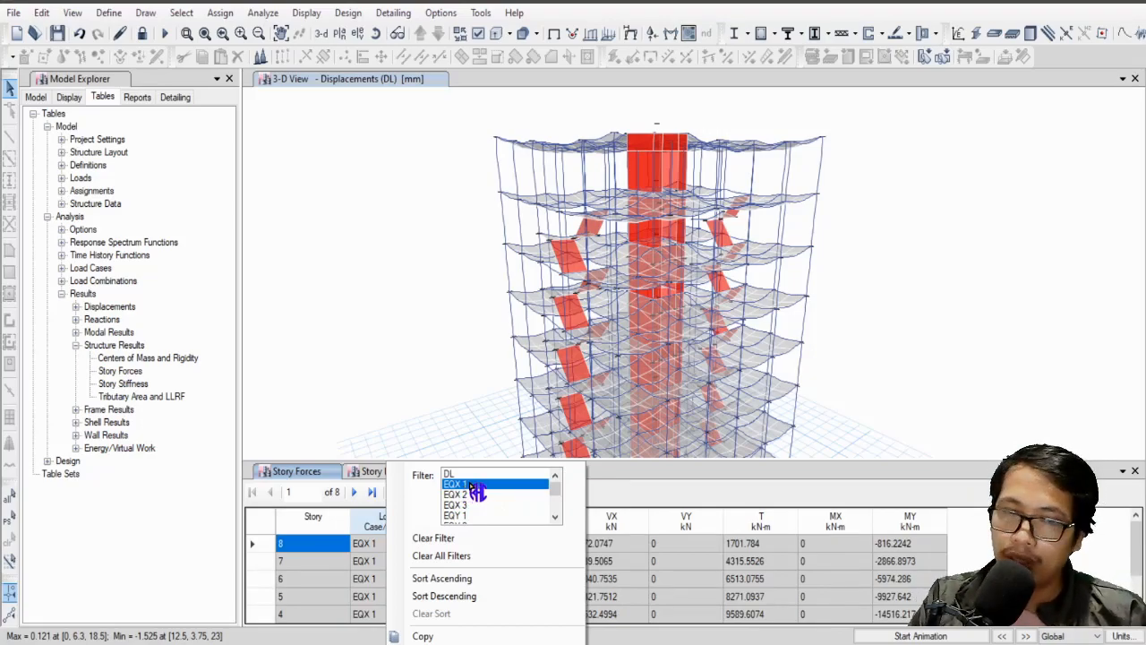
left_click(555, 518)
left_click(555, 518)
left_click(556, 518)
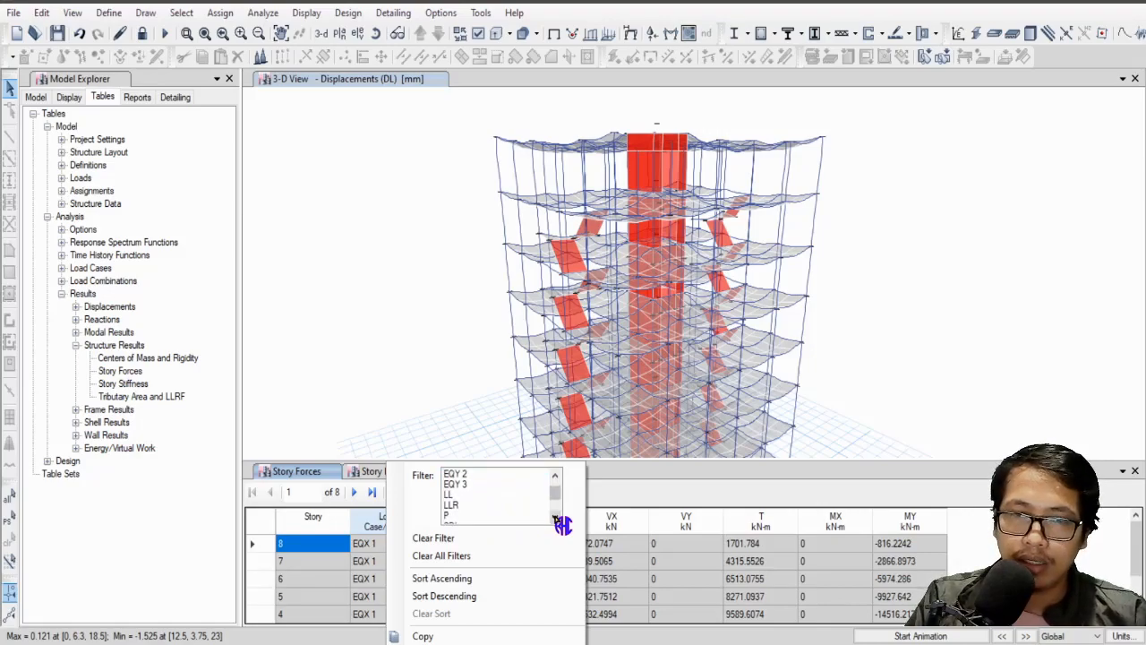
left_click(622, 502)
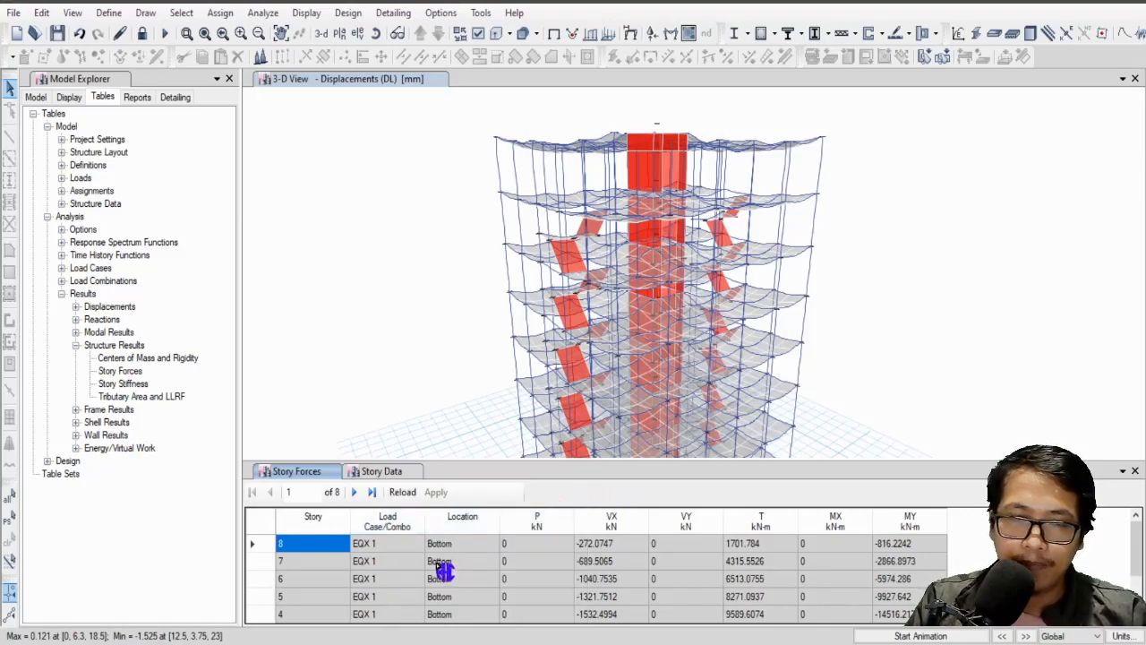
Step: Copy the bottom VX shears of stories 8 to 2 and paste them into Excel's Story Shear column from D15
left_click_drag(614, 550, 612, 611)
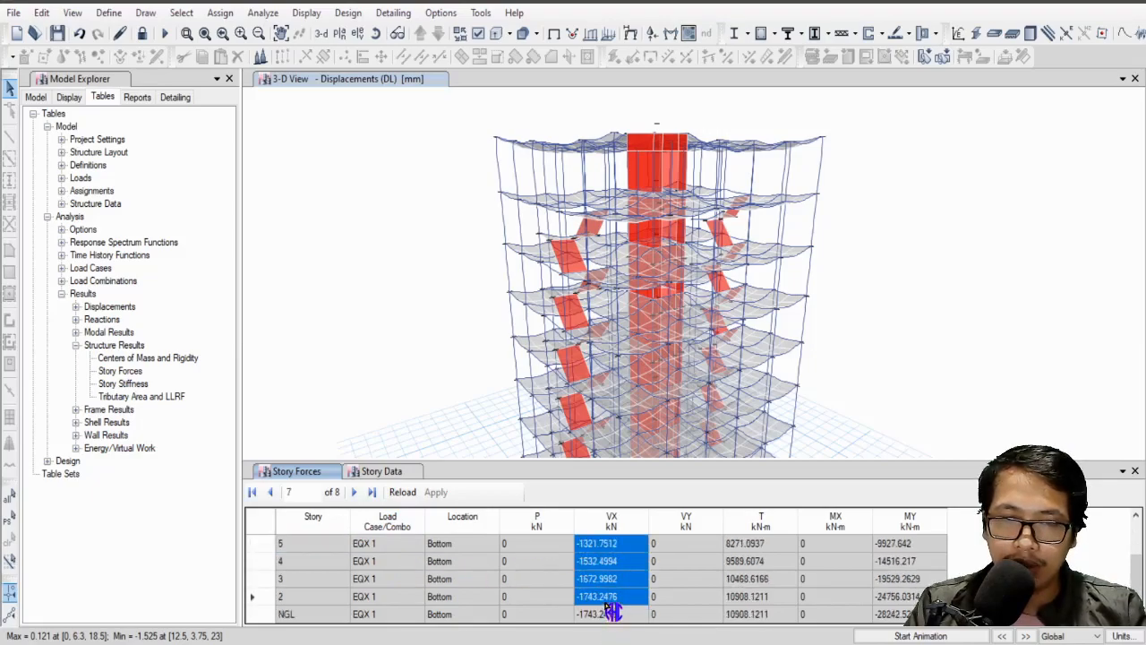
right_click(613, 601)
left_click(653, 609)
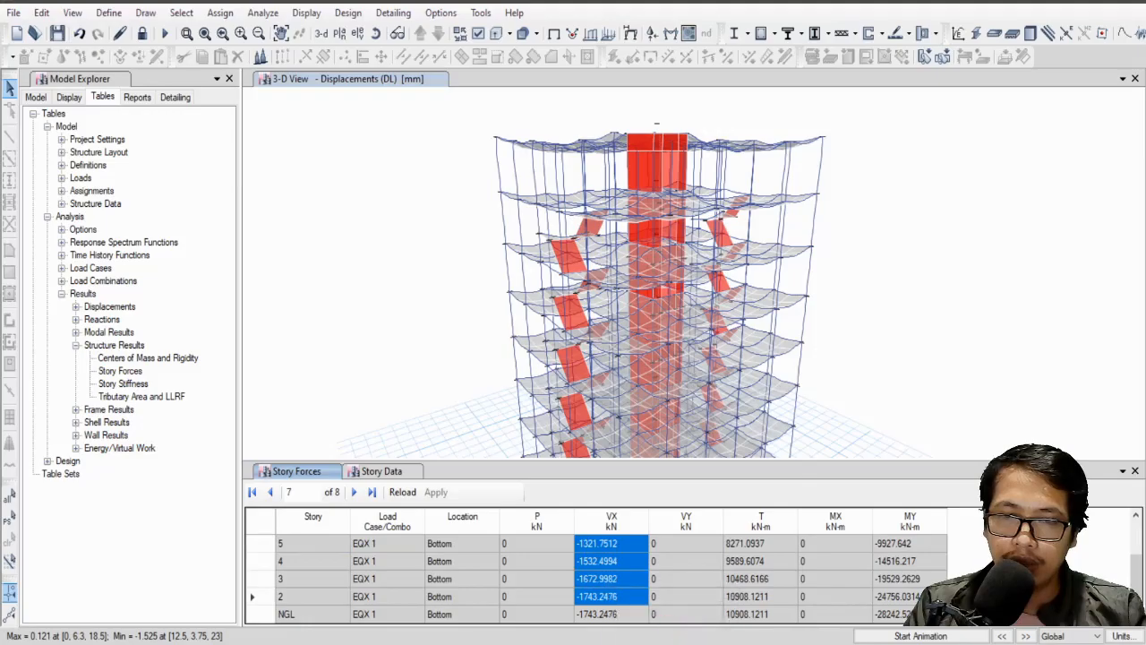
key("alt+Tab")
left_click(294, 338)
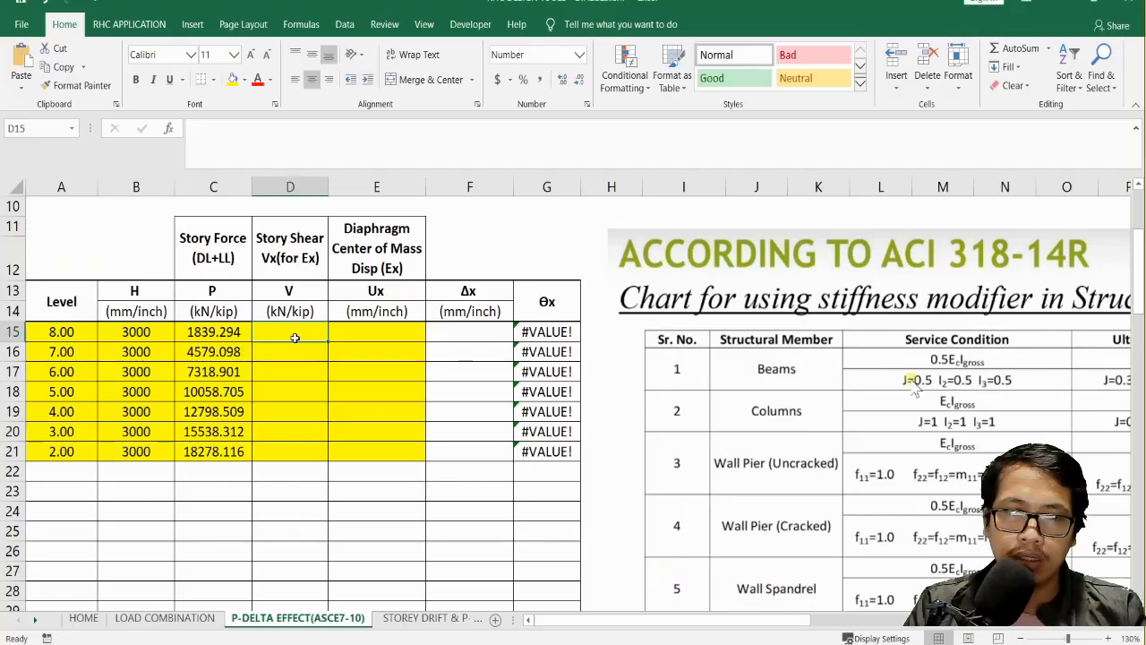
right_click(295, 335)
left_click(325, 287)
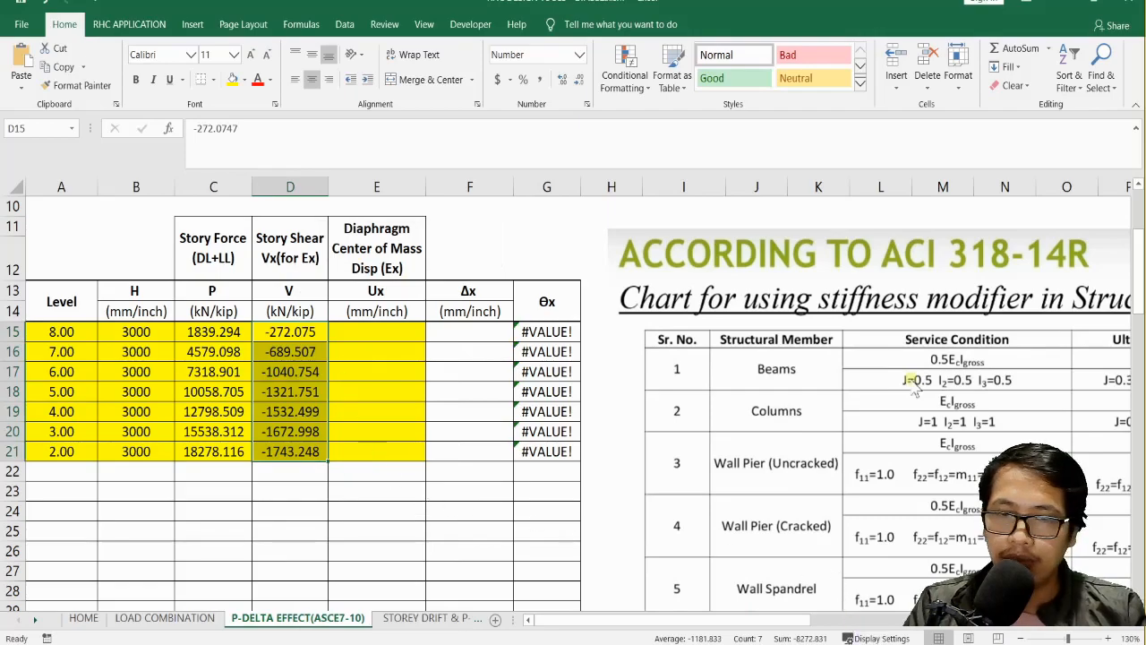
Step: Switch back to ETABS and open the Diaphragm Center of Mass Displacements table from the displacement results
left_click(837, 598)
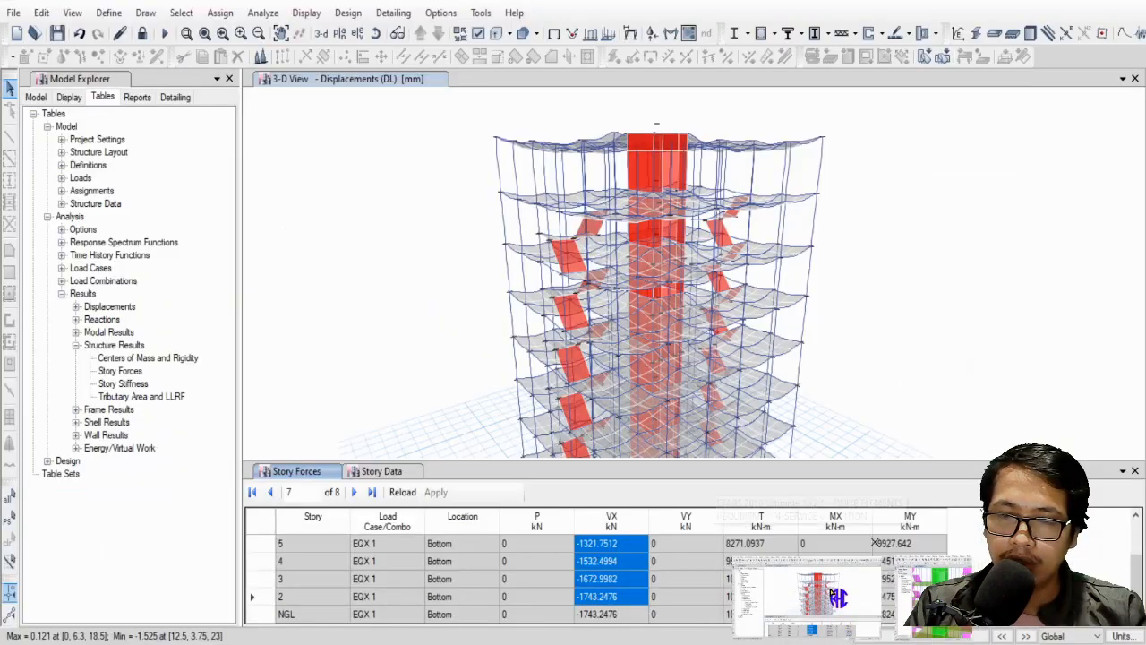
left_click(696, 560)
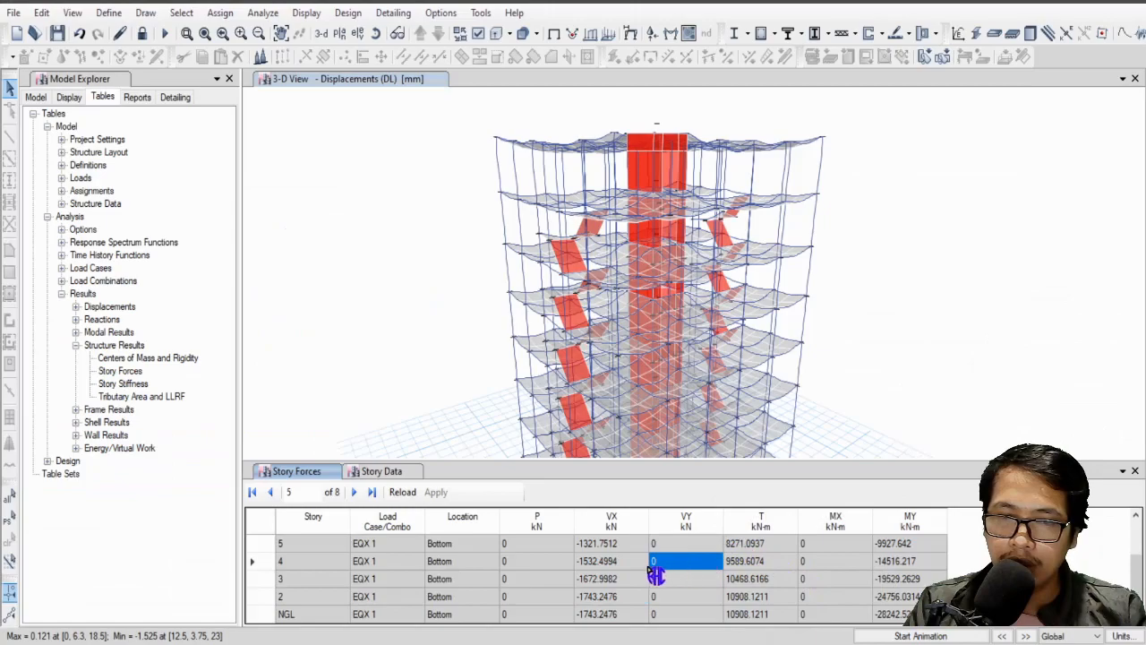
scroll(657, 576, "up", 1)
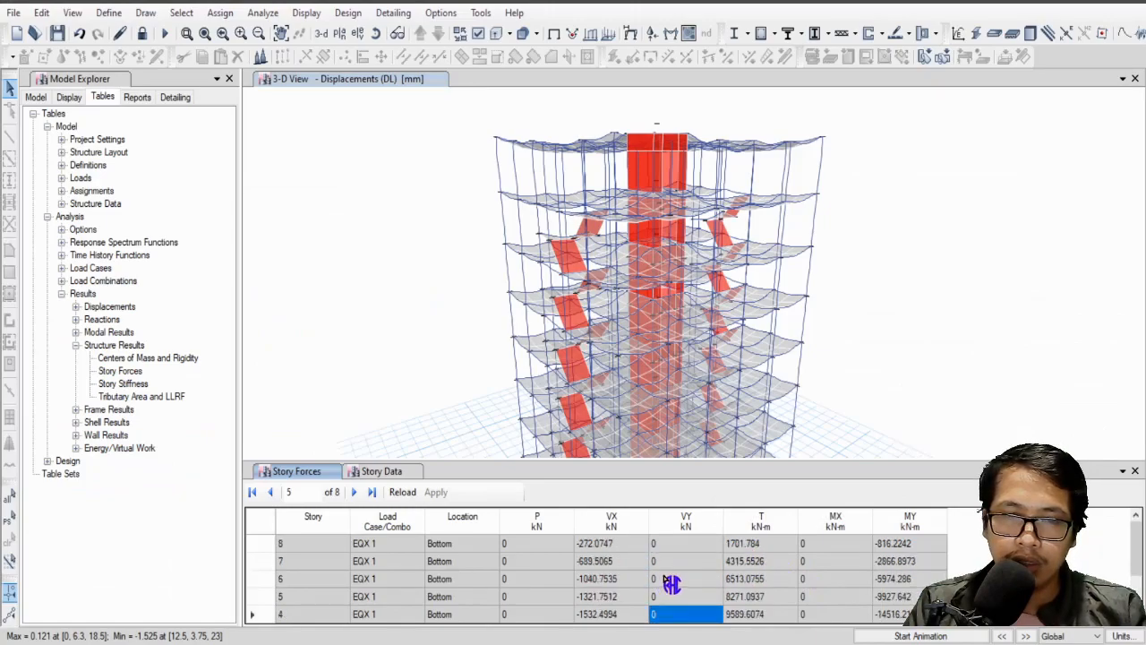
scroll(671, 583, "down", 1)
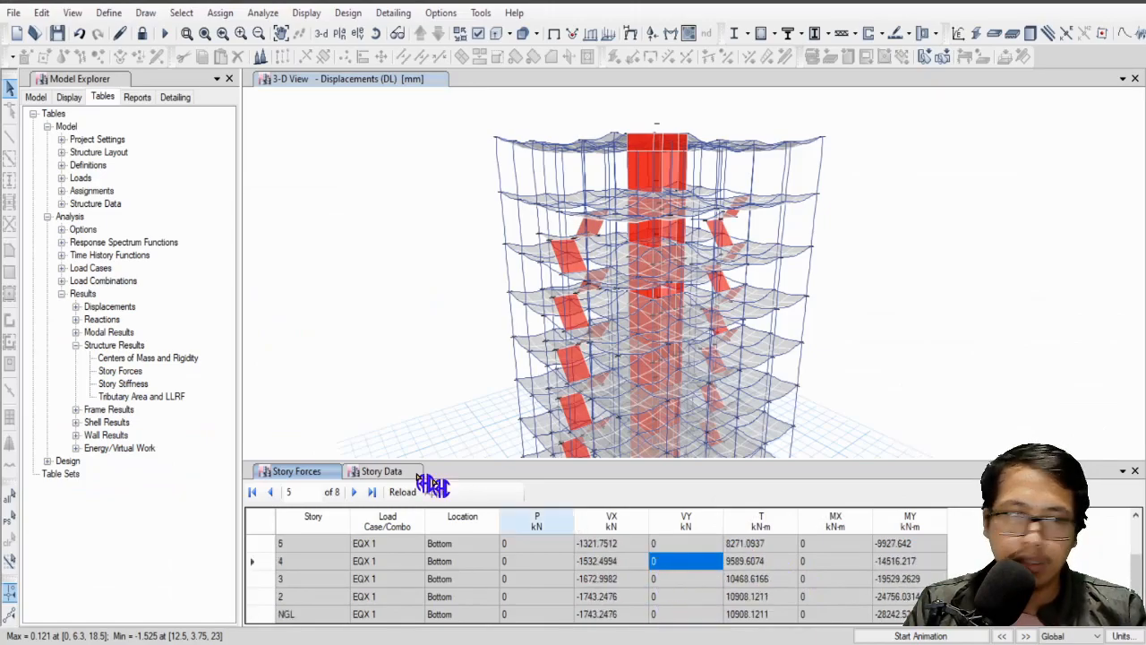
double_click(83, 348)
left_click(77, 308)
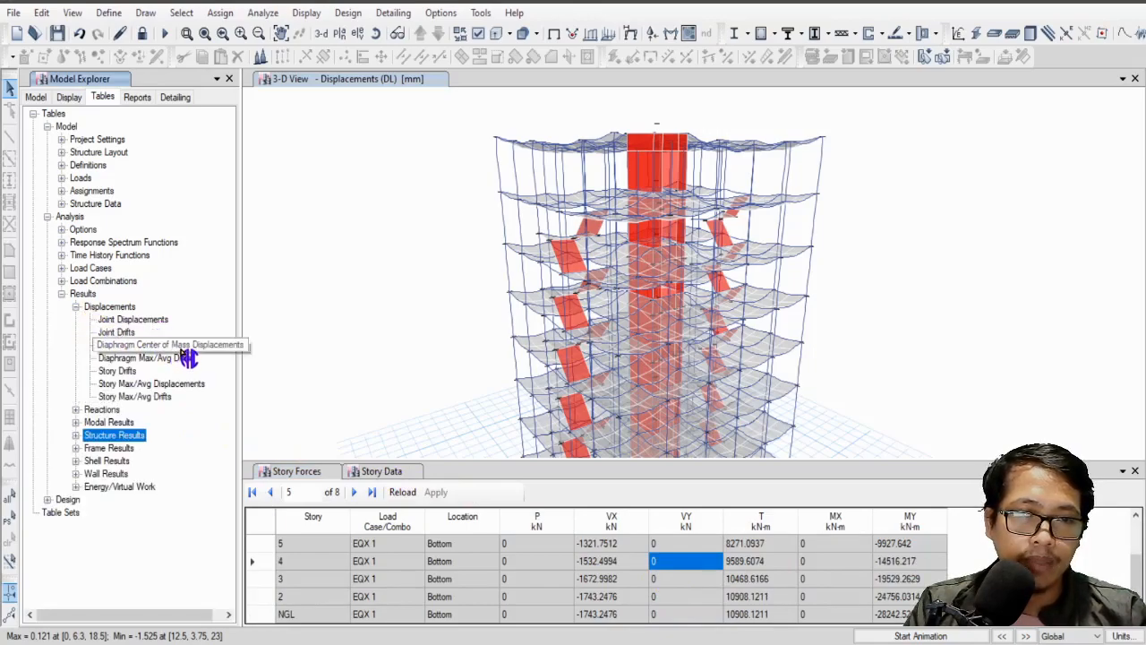
key("alt+Tab")
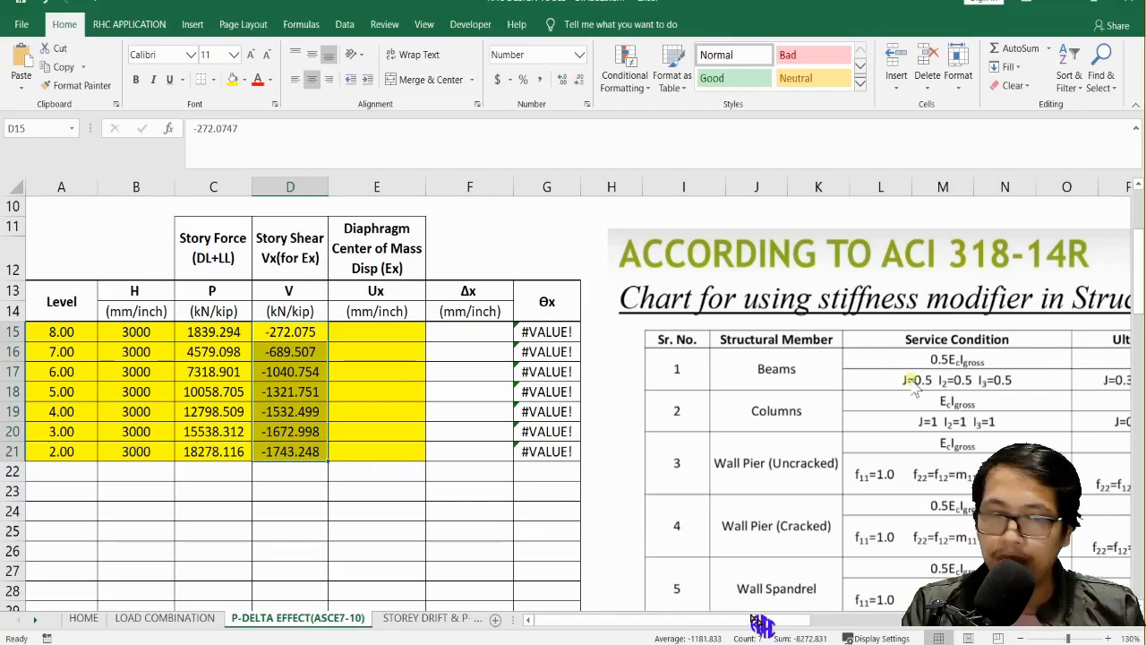
left_click(824, 582)
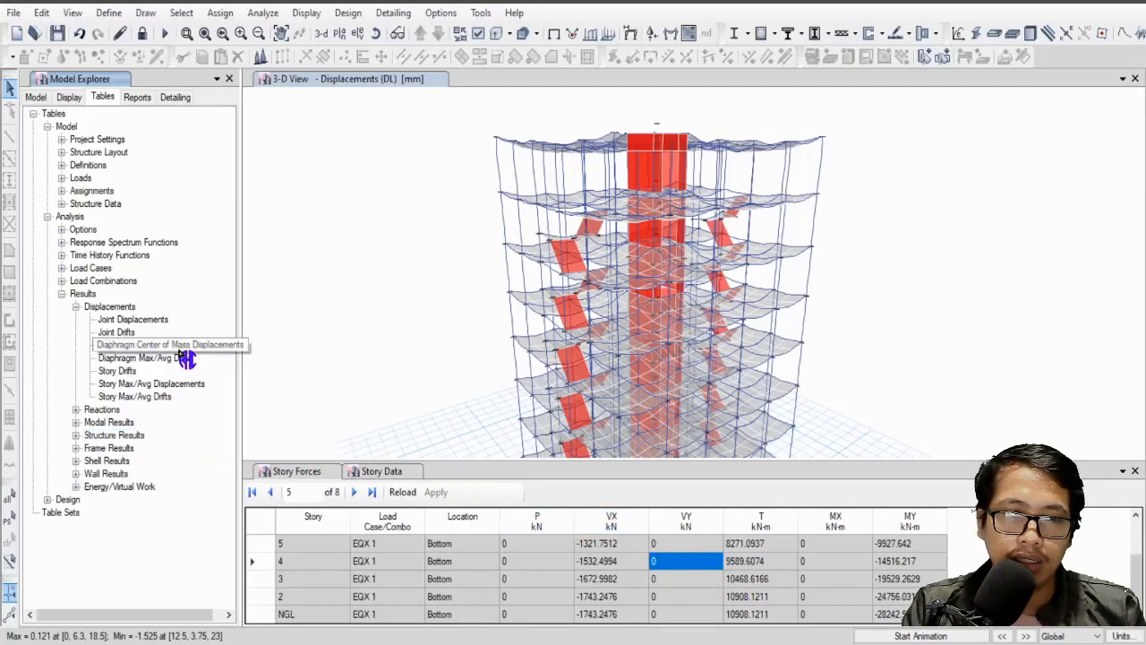
double_click(154, 345)
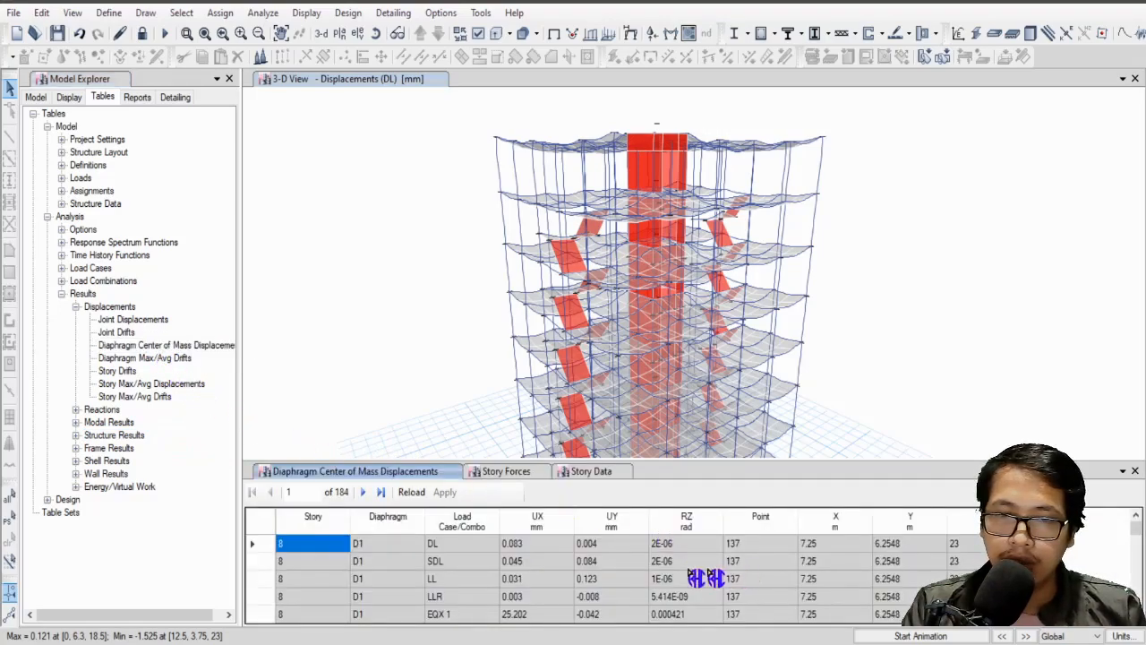
Step: Filter the Diaphragm Center of Mass Displacements table by load case/combo to show only EQX 1
left_click(412, 548)
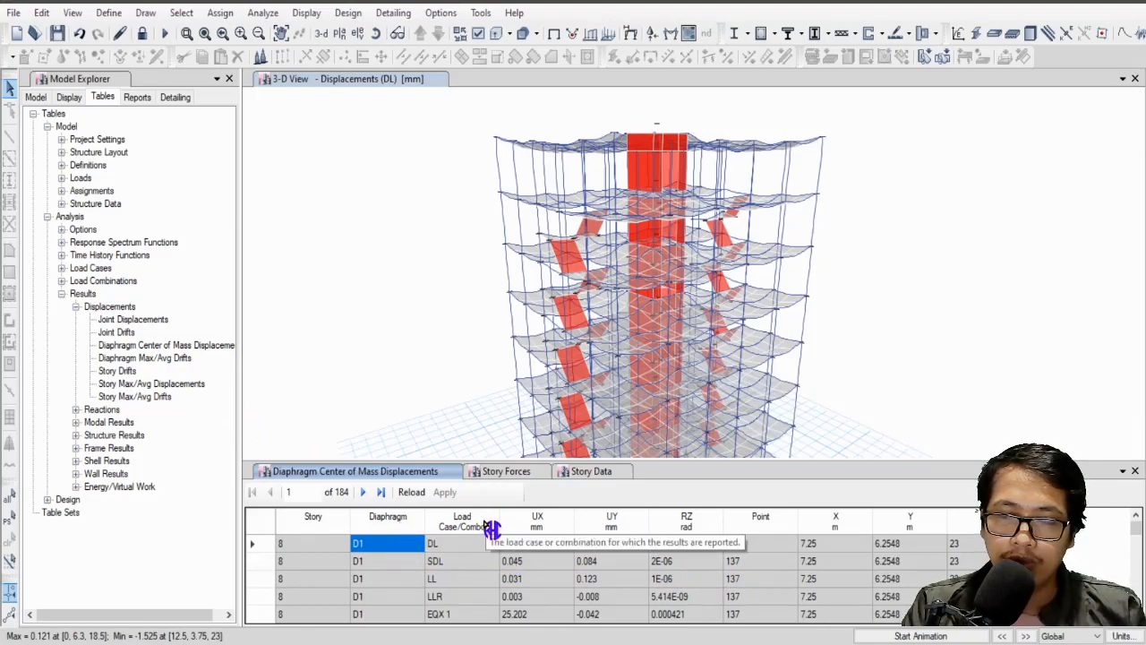
left_click(491, 531)
scroll(662, 503, "down", 3)
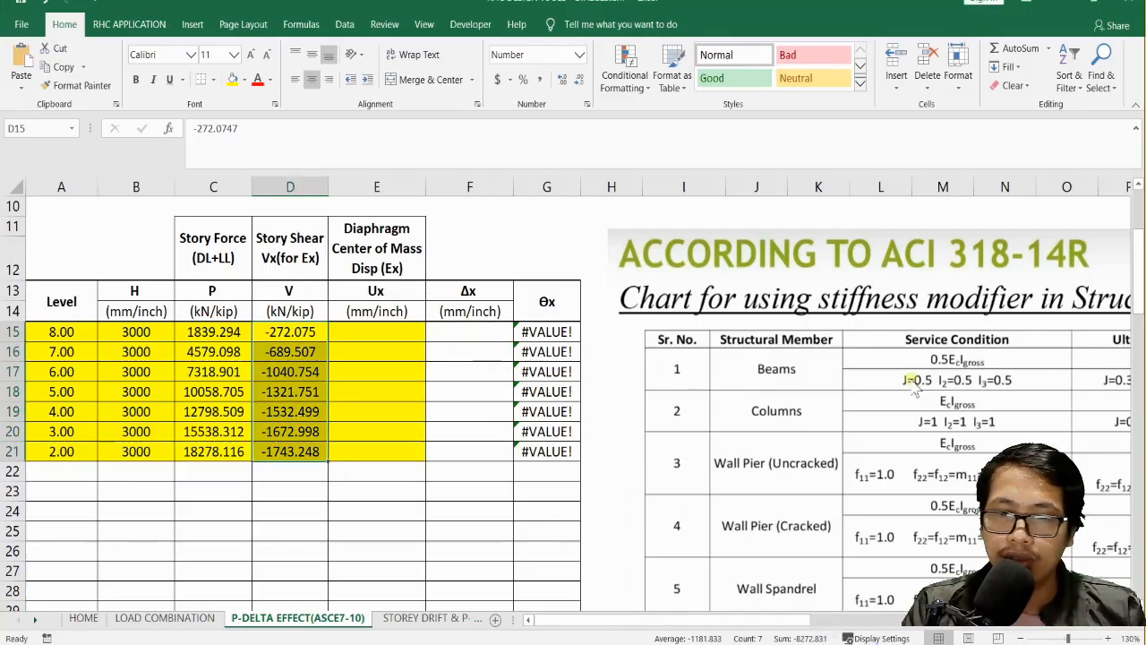
left_click(886, 641)
left_click(806, 587)
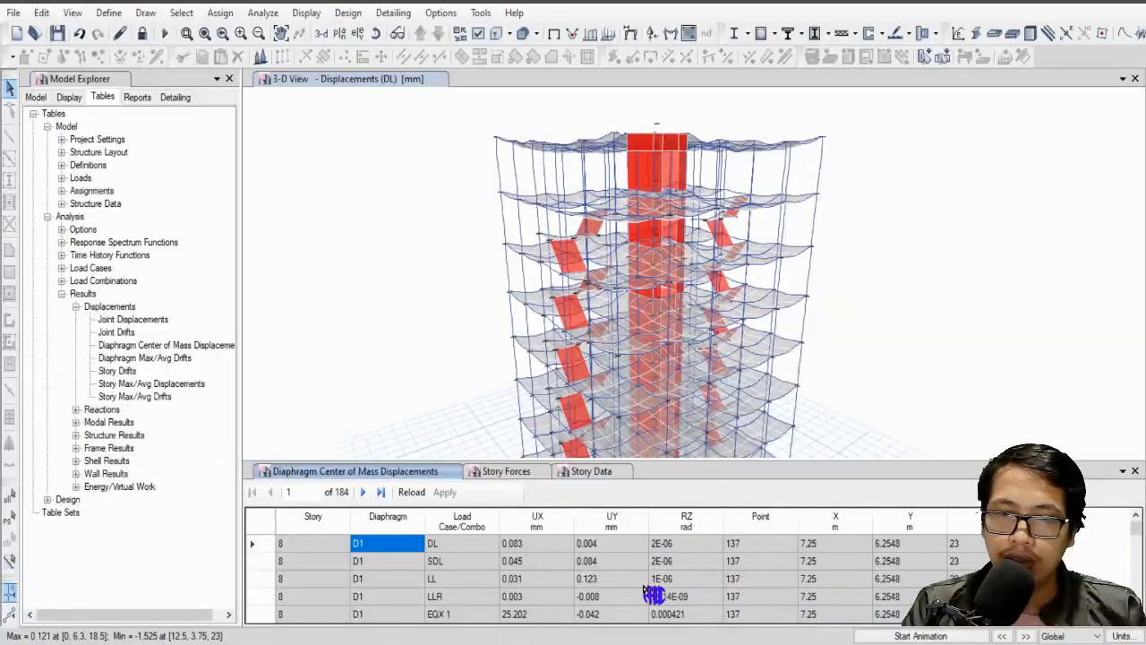
right_click(482, 531)
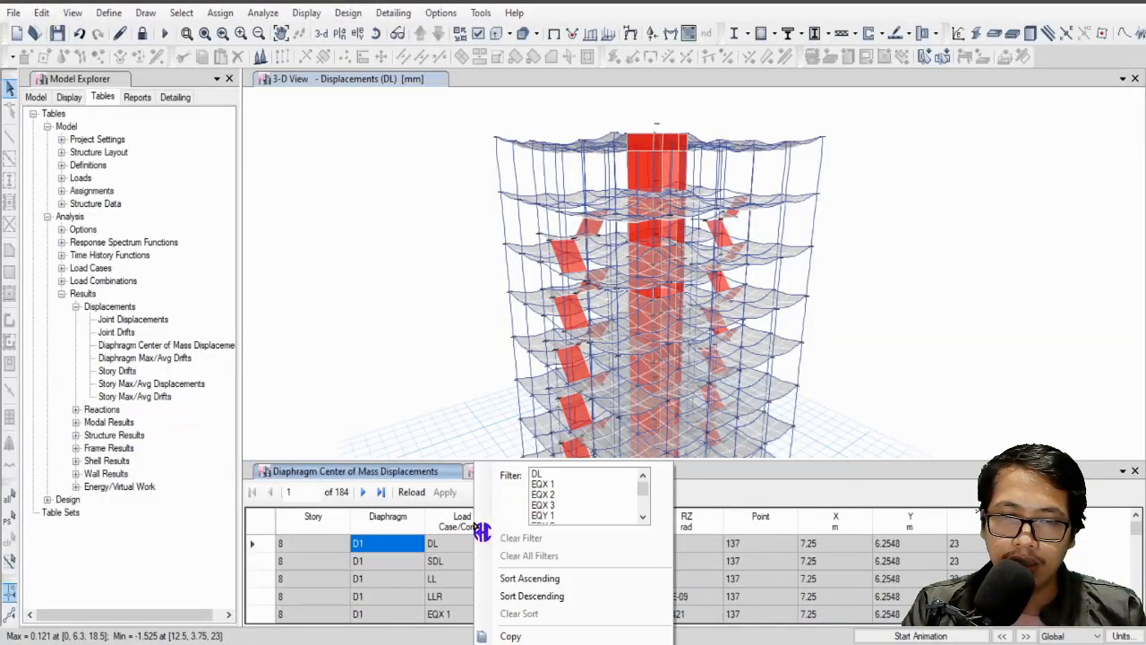
left_click(561, 487)
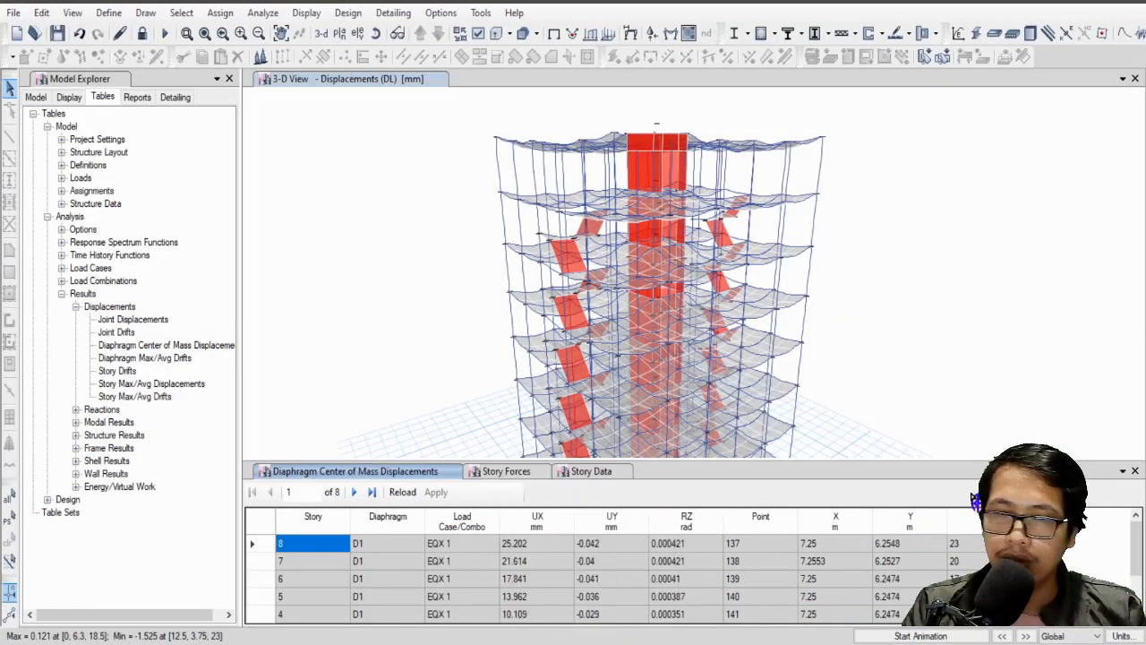
Step: Copy the UX displacements of stories 8 to 2 and paste them into Excel's Ux column from E15
scroll(447, 596, "down", 1)
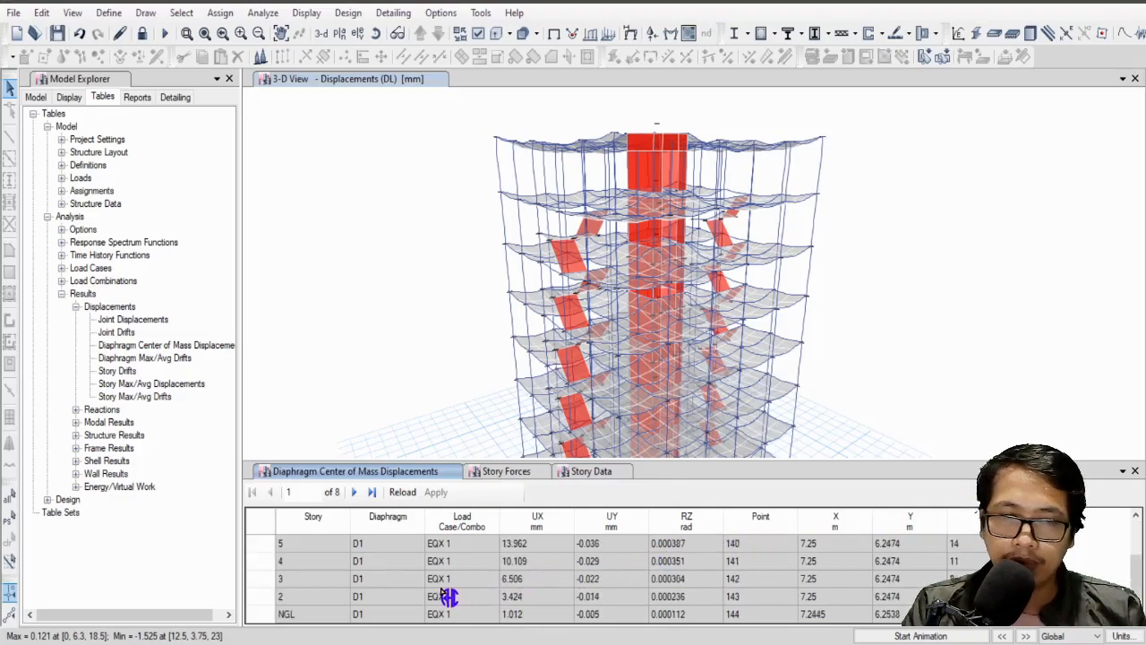
scroll(448, 596, "up", 1)
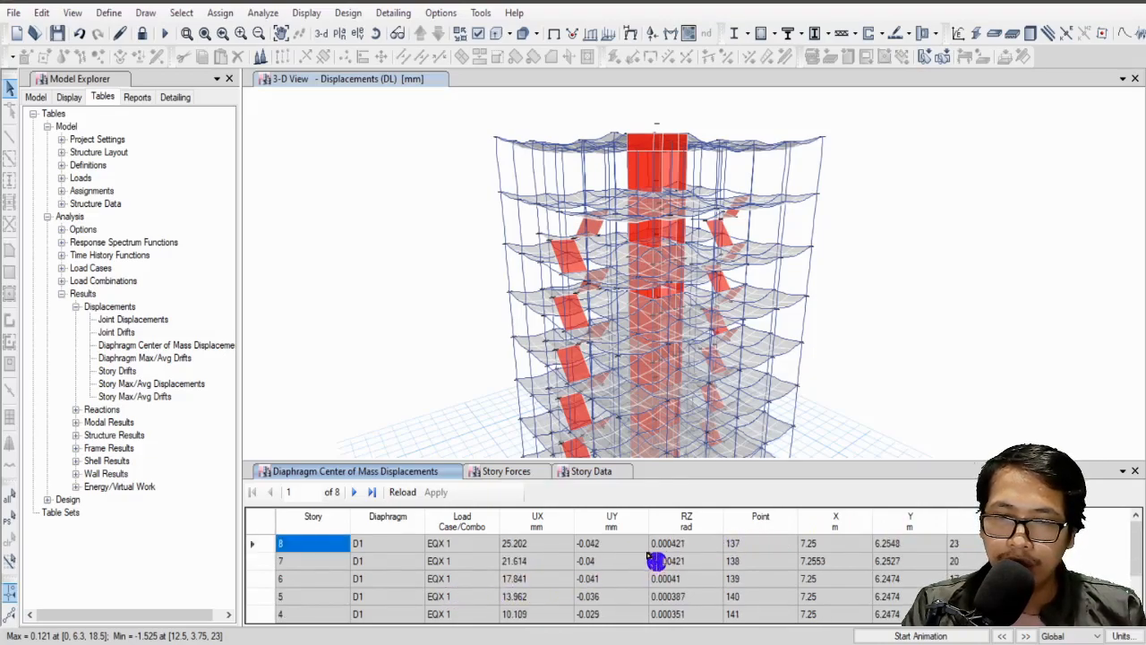
left_click_drag(528, 546, 535, 608)
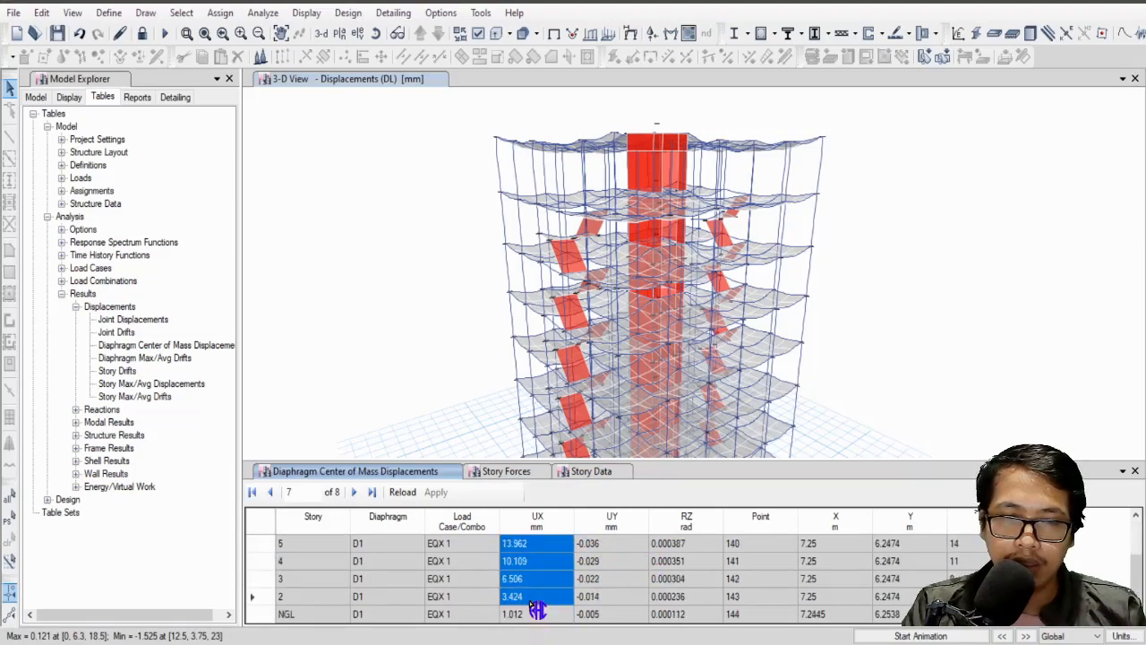
right_click(538, 573)
left_click(600, 605)
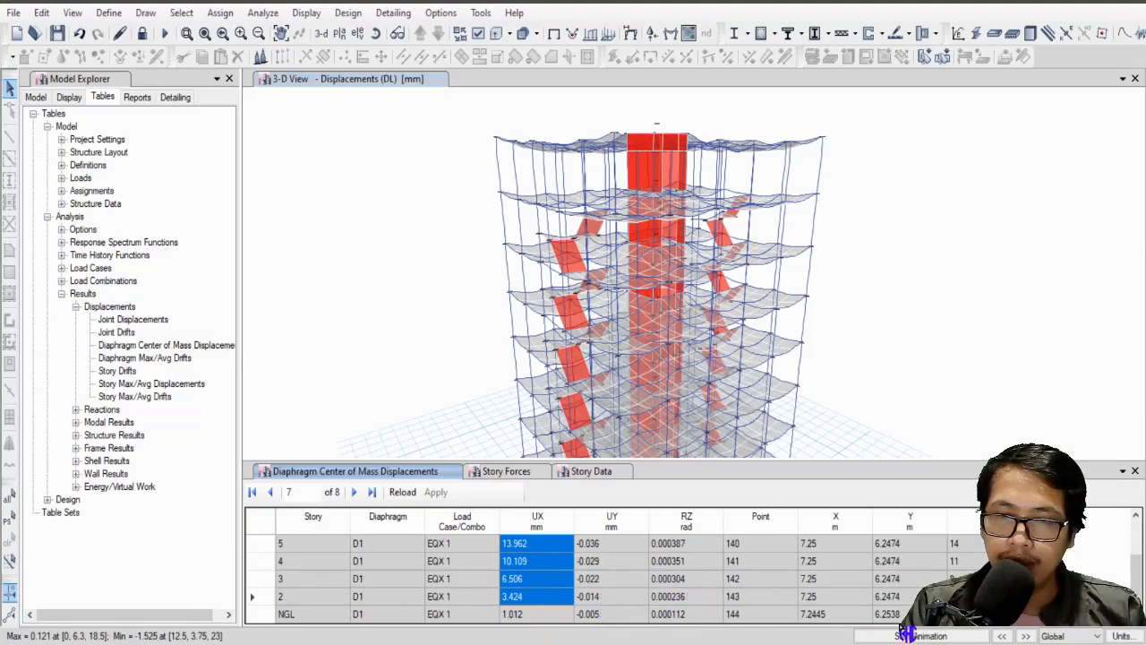
key("alt+Tab")
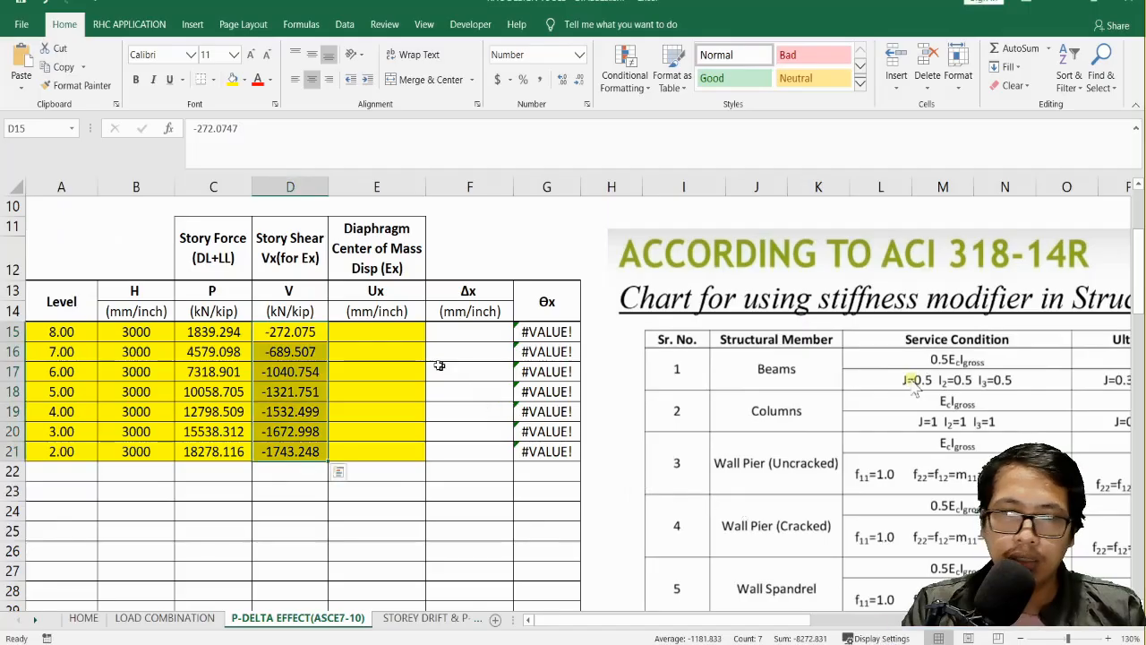
left_click(384, 334)
right_click(385, 334)
left_click(448, 371)
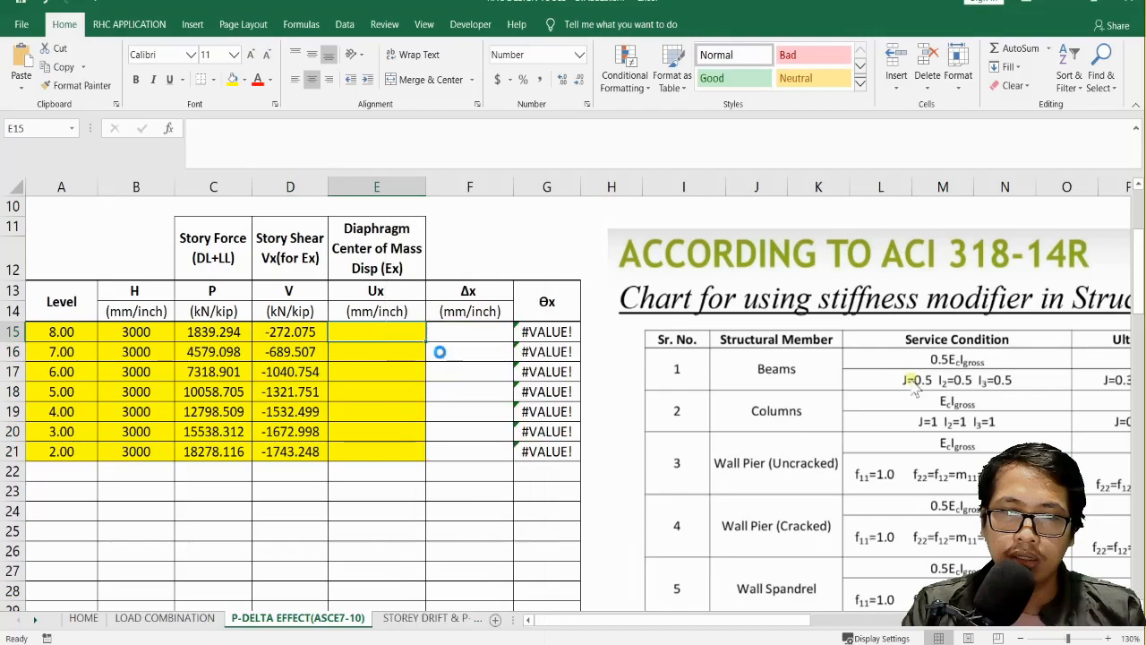
left_click(490, 528)
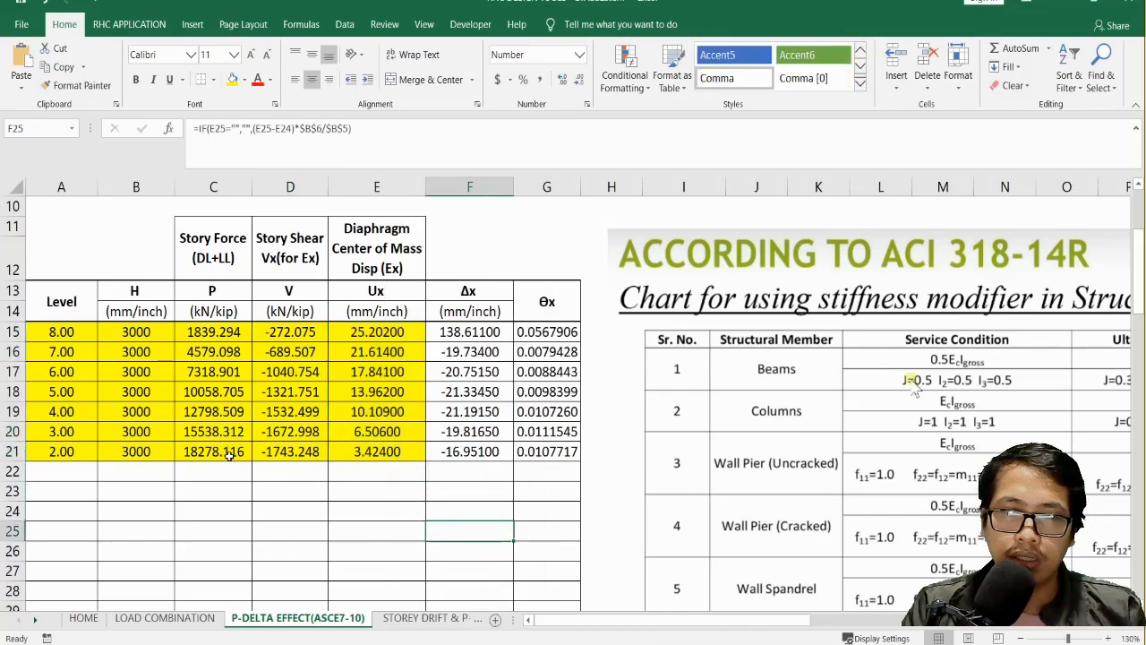
scroll(233, 457, "up", 3)
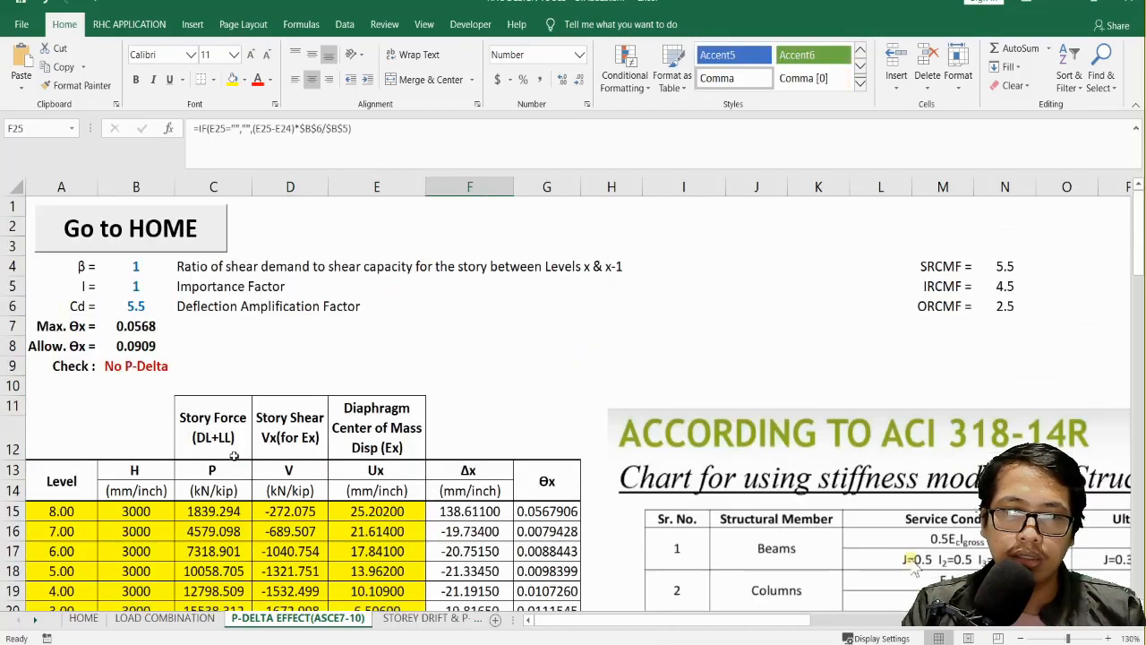
Step: Examine the maximum θx in B7 and compare it with the story θx values in G15:G21
left_click(143, 348)
left_click(133, 328)
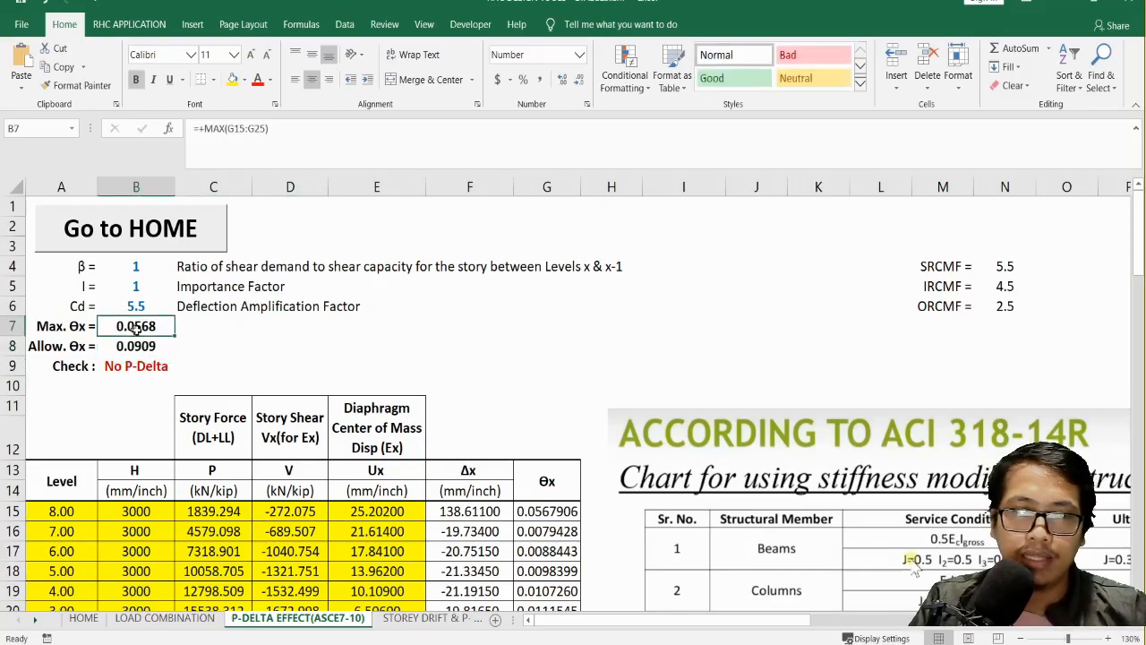
scroll(229, 370, "down", 2)
left_click_drag(540, 394, 547, 512)
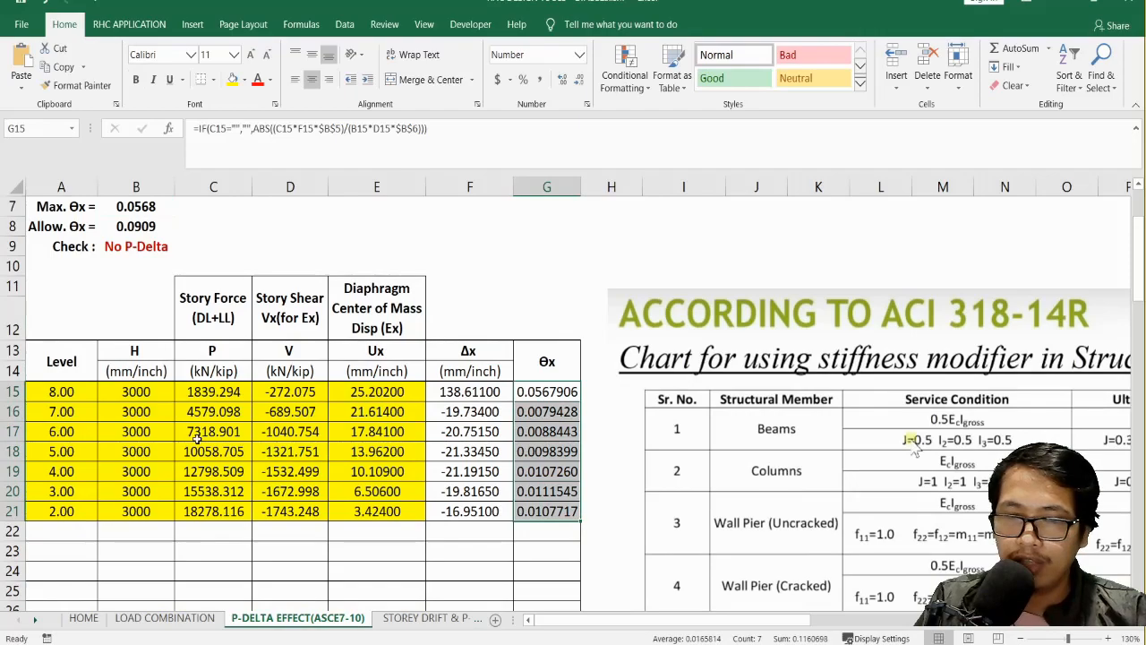
scroll(197, 439, "up", 2)
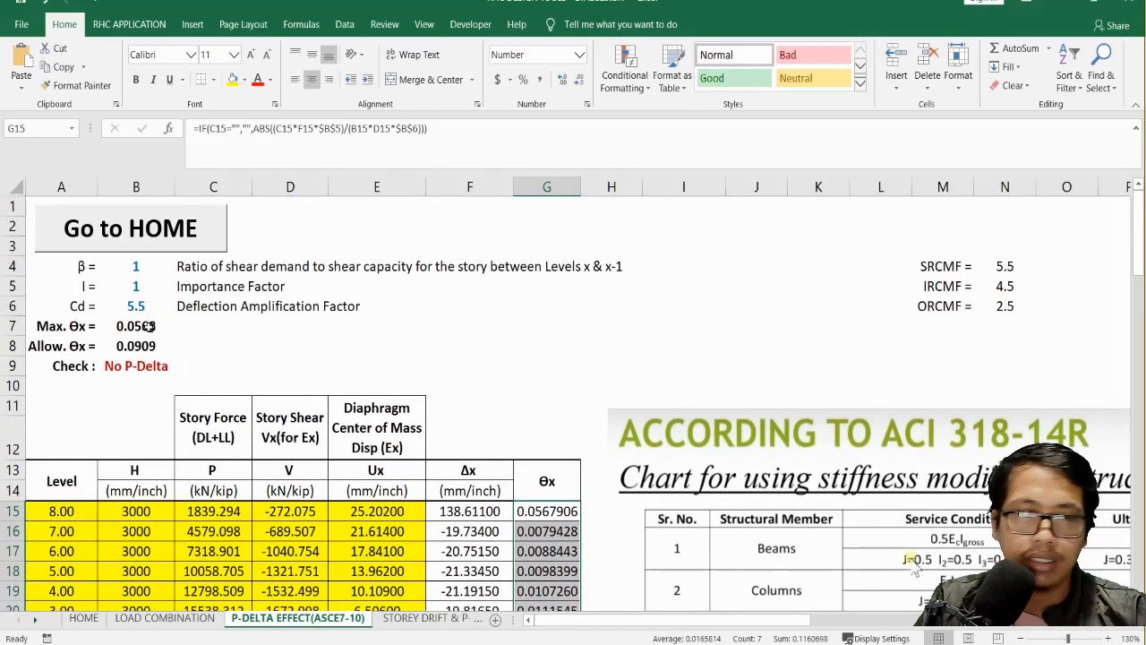
left_click(546, 511)
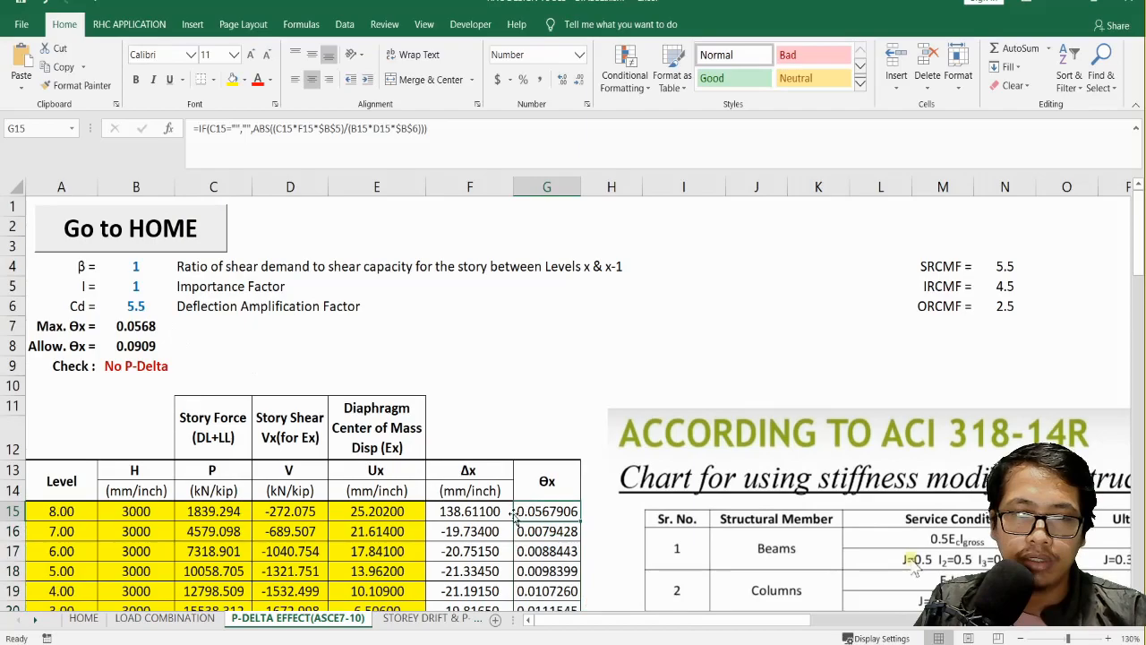
Step: Examine the allowable θx formula in B8 and the P-Delta check formula in B9
left_click(130, 347)
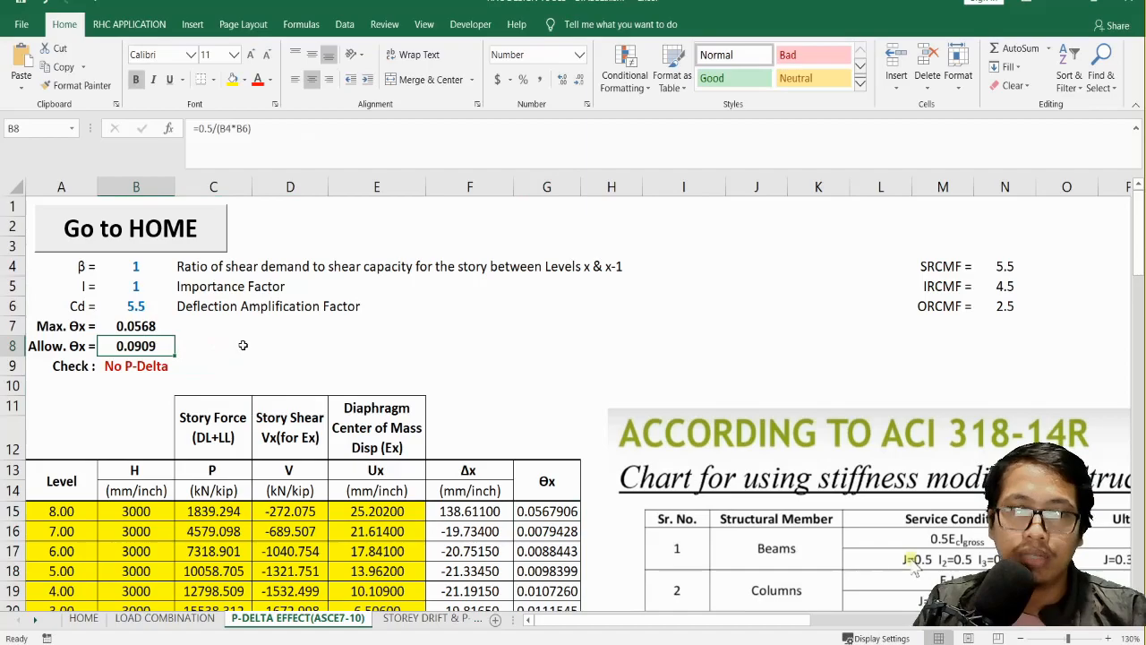
left_click(271, 133)
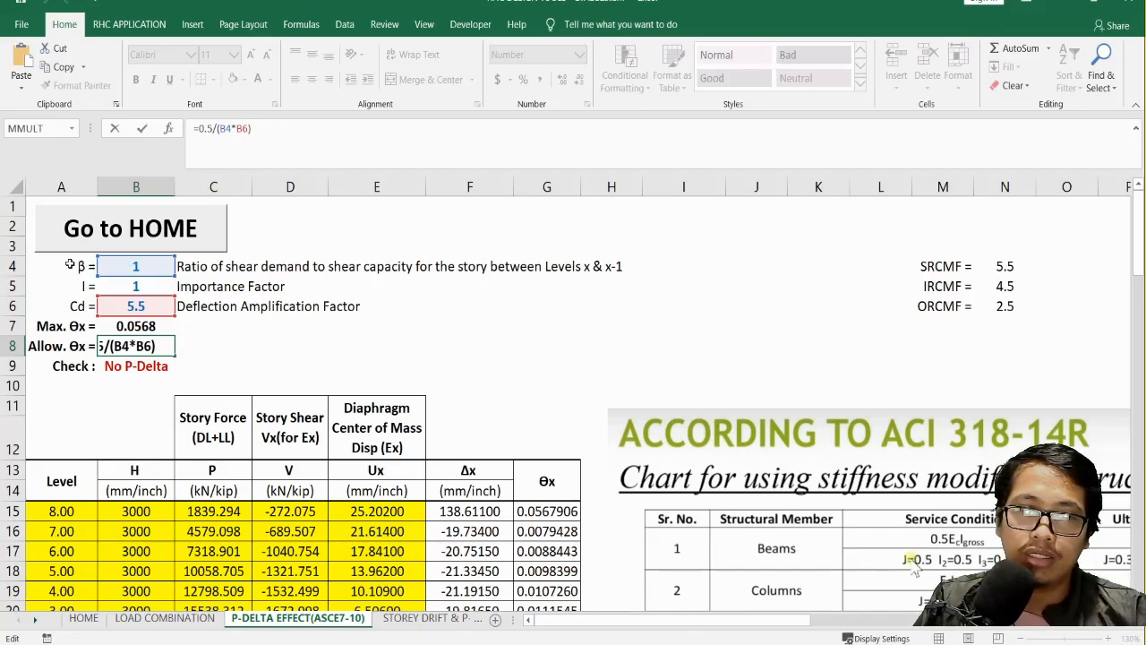
left_click(313, 362)
left_click(144, 370)
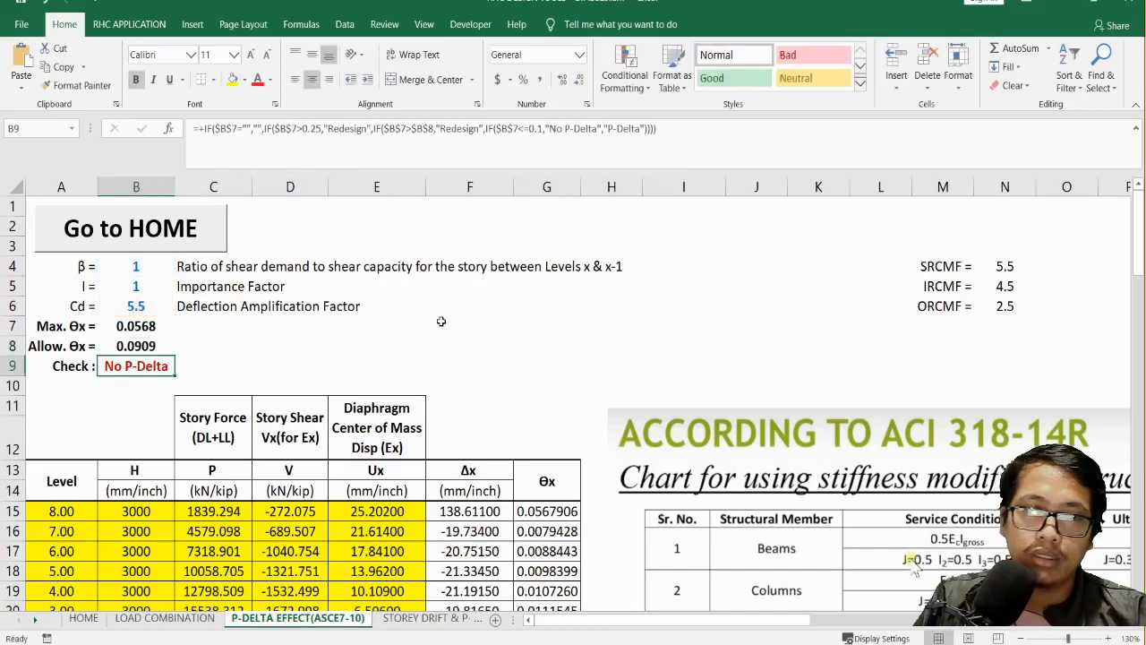
left_click(417, 344)
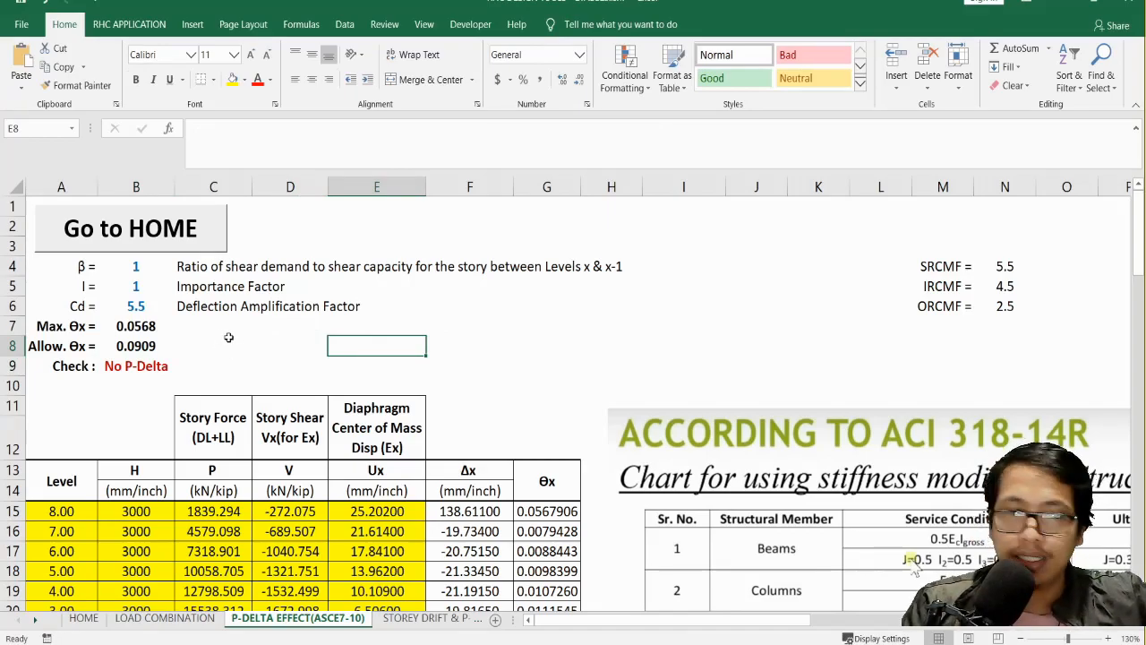
left_click(235, 342)
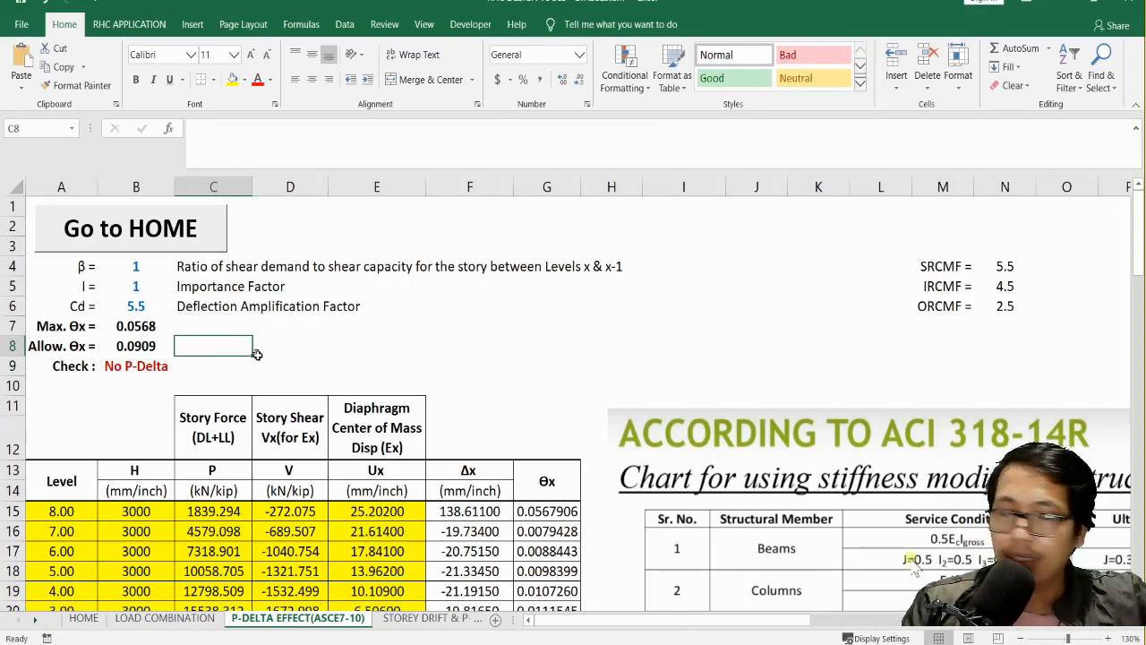
scroll(257, 358, "down", 1)
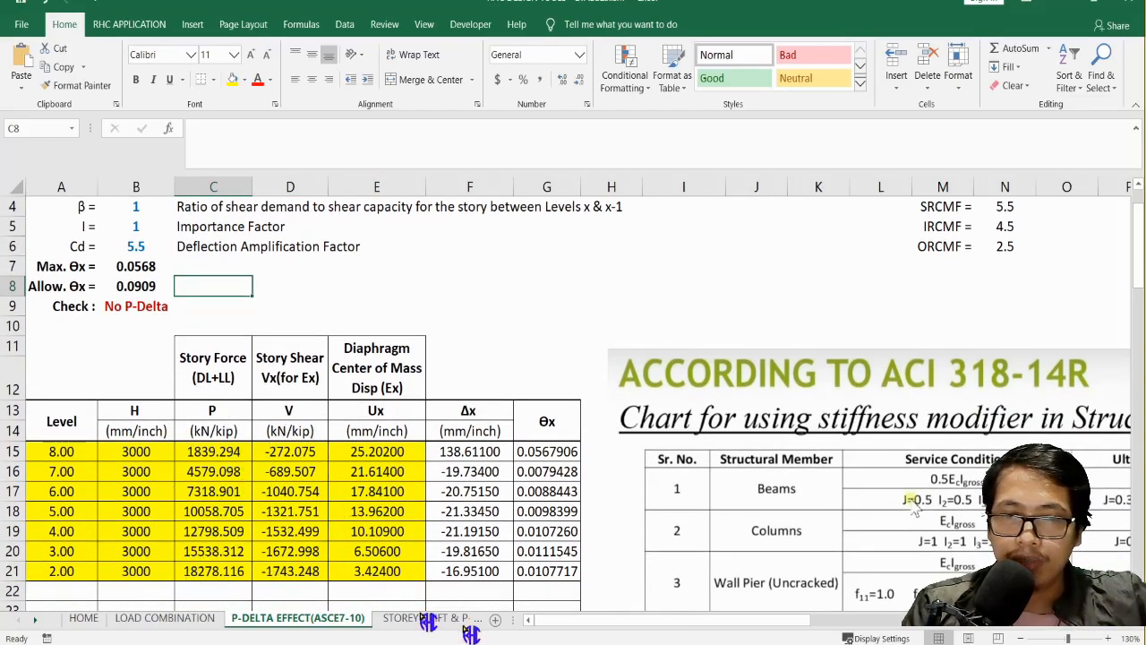
Step: Try to copy the UY displacements of stories 5 to 2 from ETABS into Excel's displacement column from E15, and undo the paste
mouse_move(873, 642)
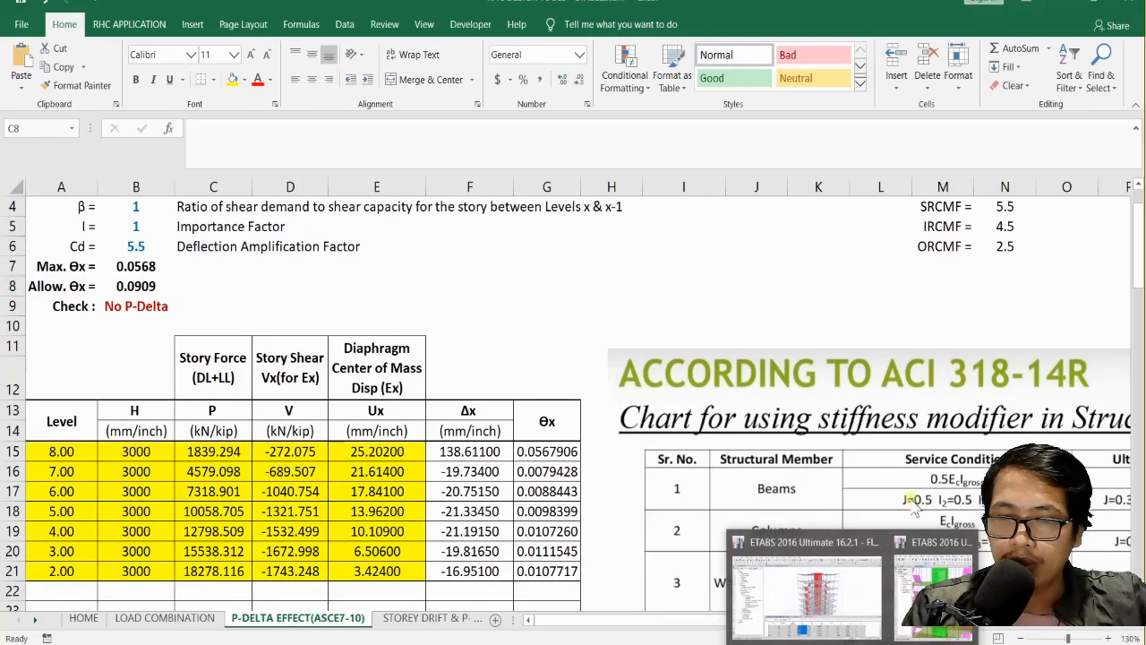
left_click(810, 618)
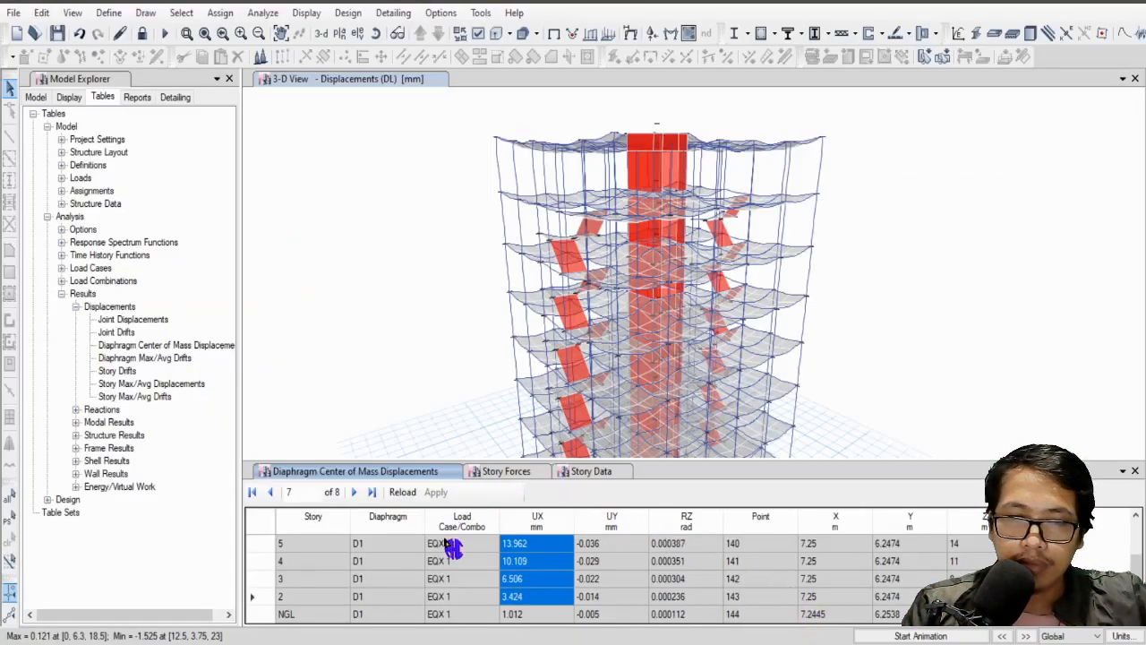
left_click_drag(615, 544, 614, 598)
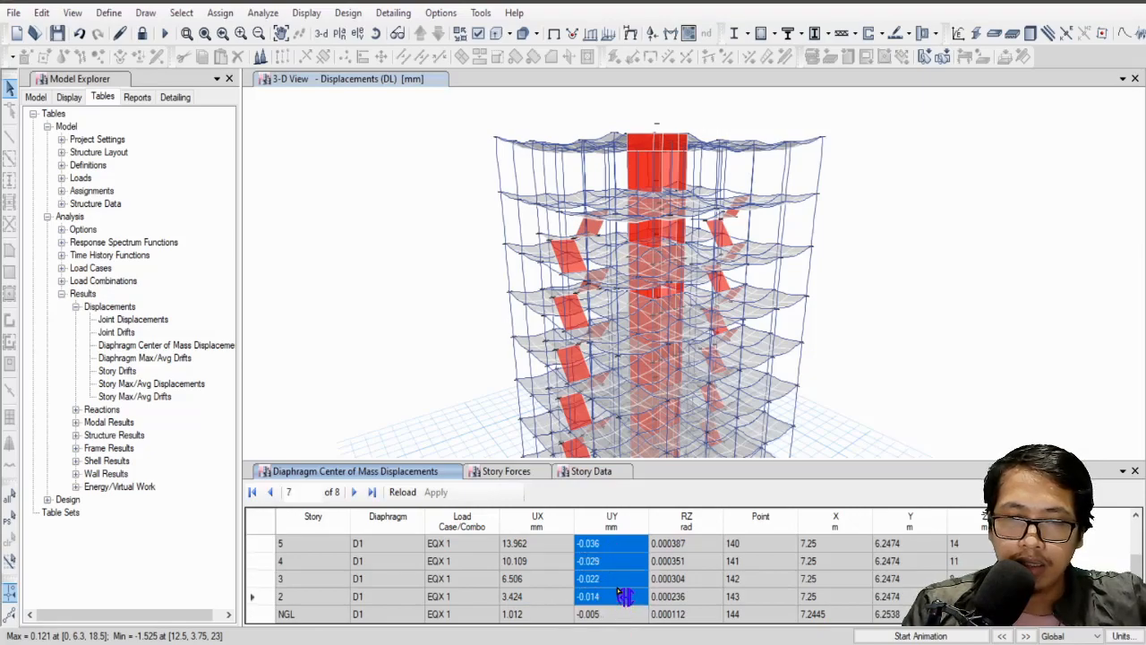
right_click(616, 596)
left_click(659, 615)
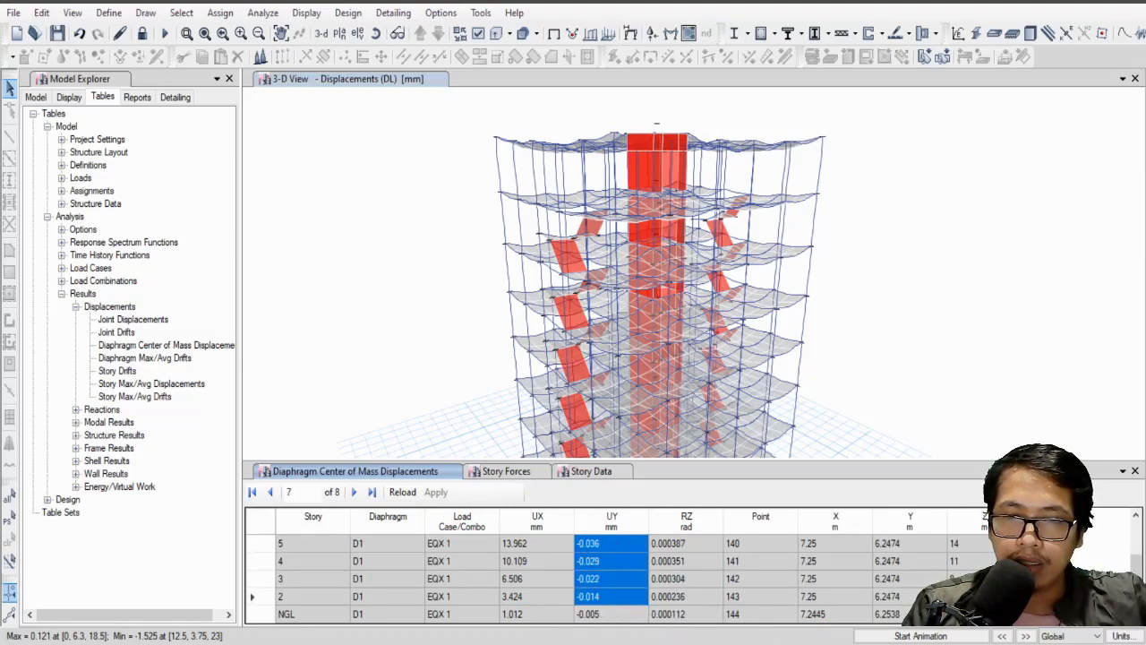
key("alt+Tab")
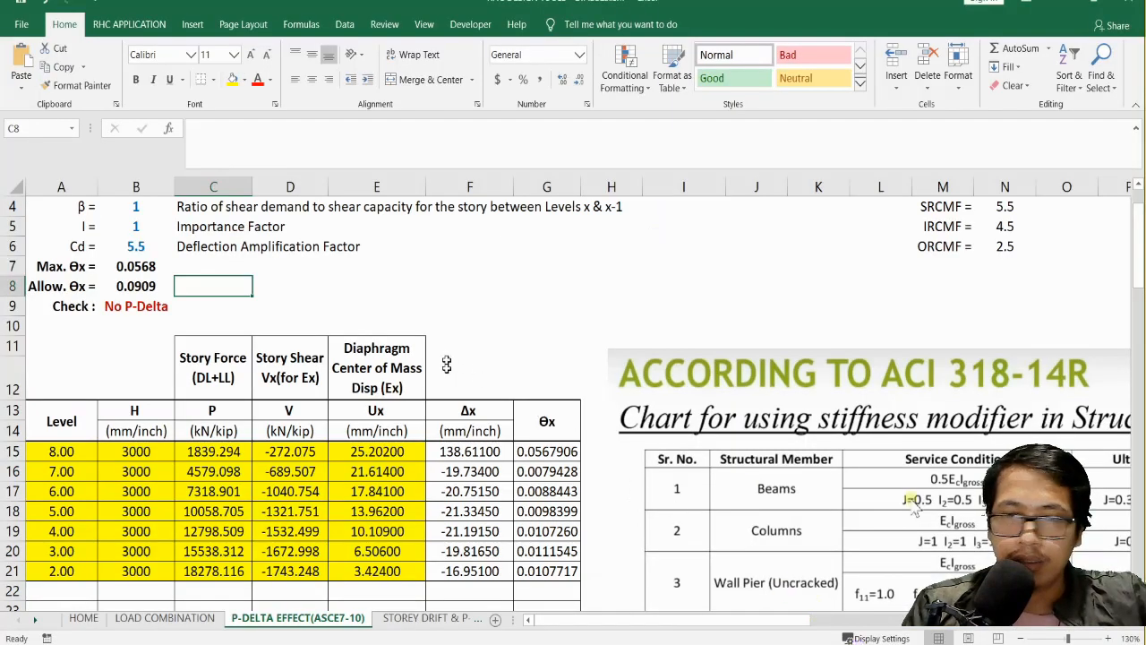
left_click(392, 452)
right_click(392, 452)
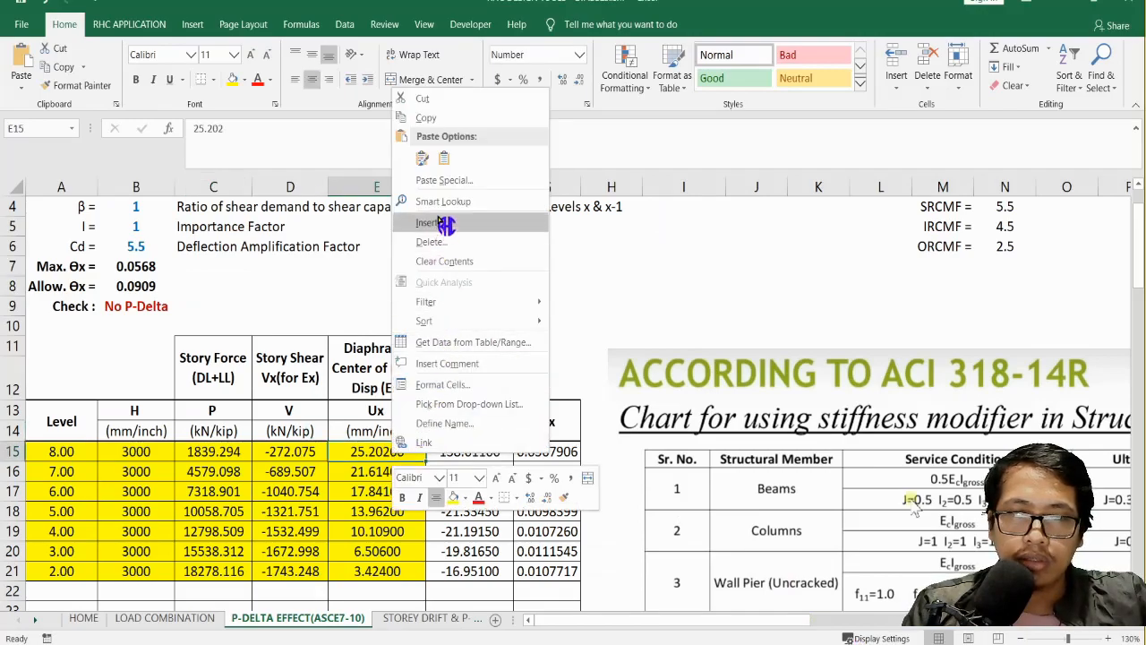
left_click(447, 160)
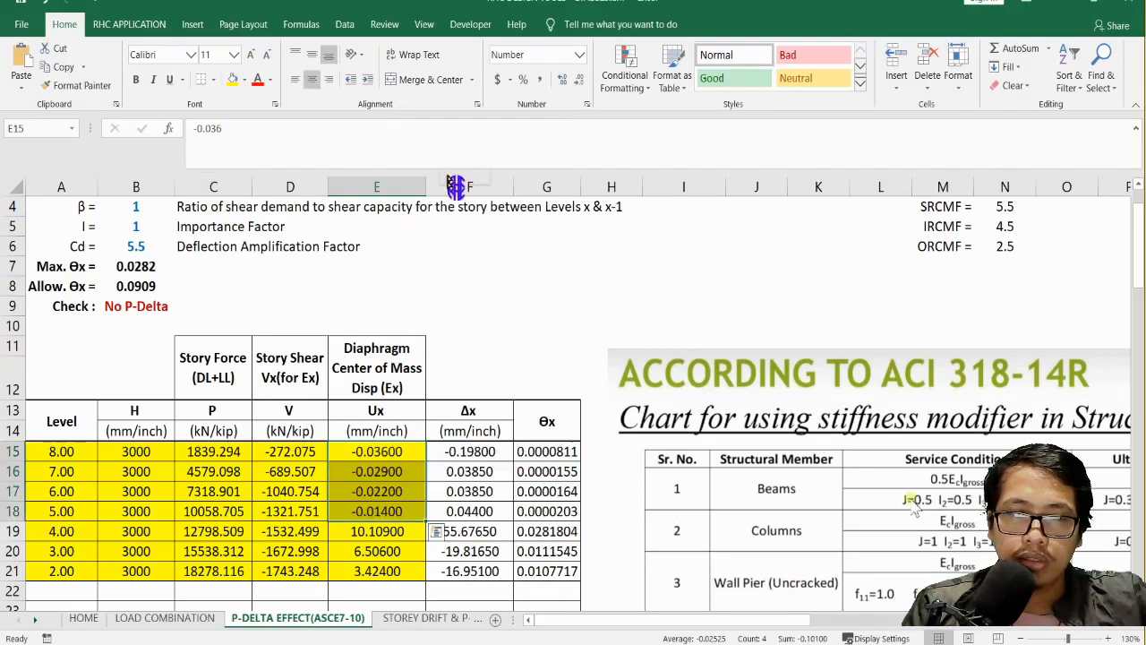
key("ctrl+z")
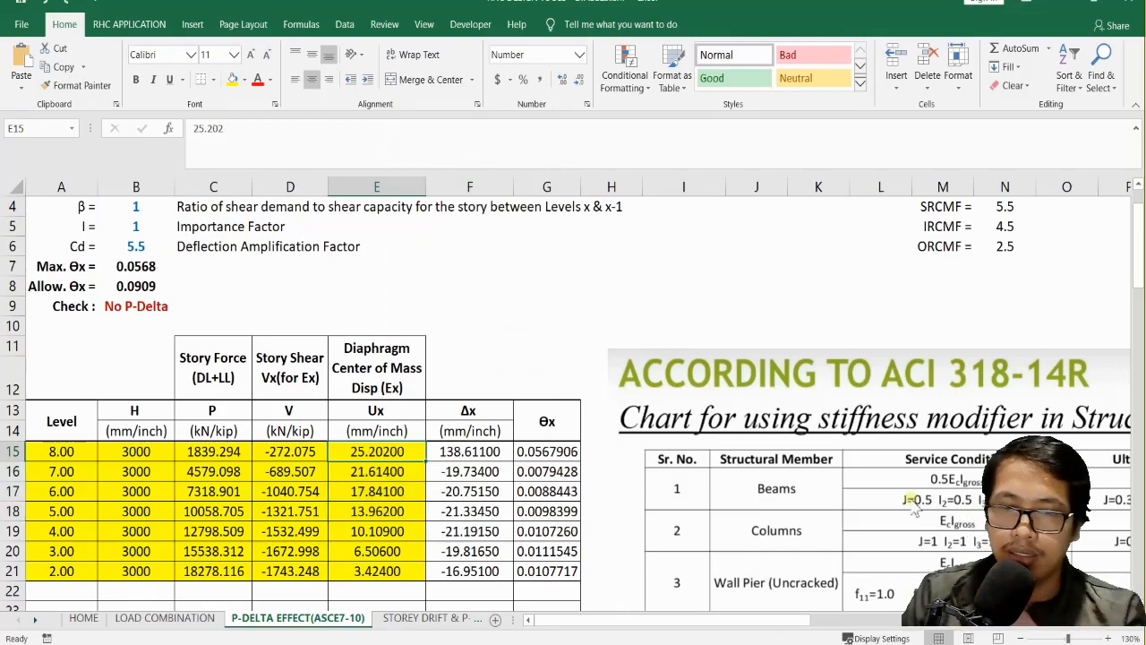
Step: Copy the UY displacements of stories 8 to 2 from ETABS and paste them into Excel's displacement column from E15, matching destination formatting
left_click(761, 573)
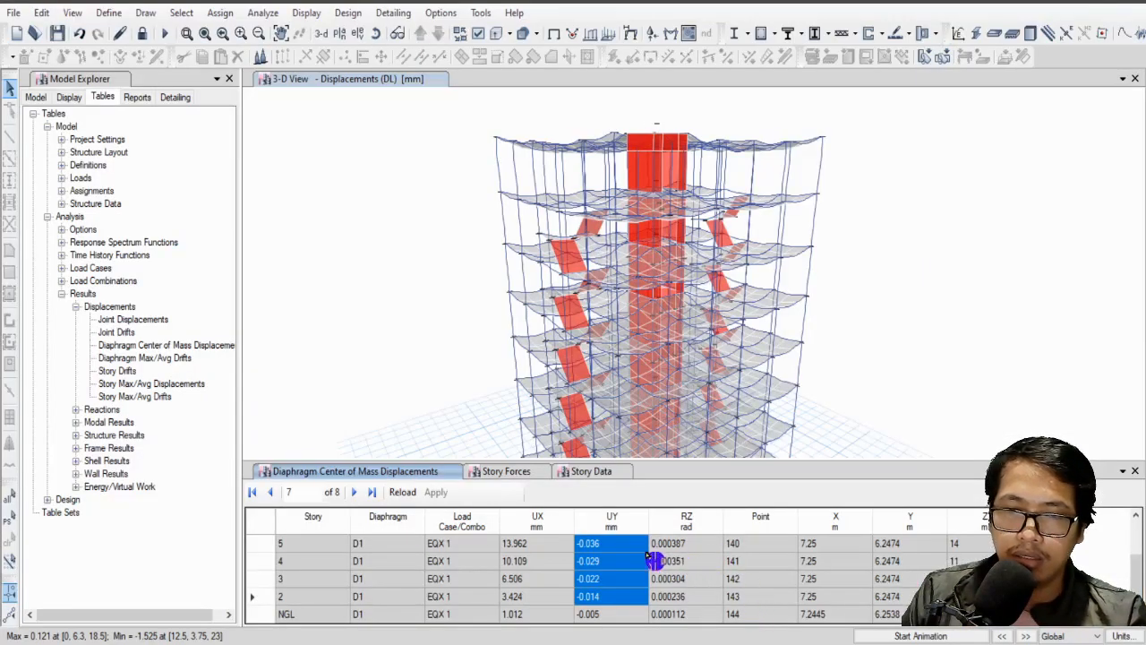
left_click(618, 543)
scroll(624, 557, "up", 1)
left_click_drag(617, 542, 616, 607)
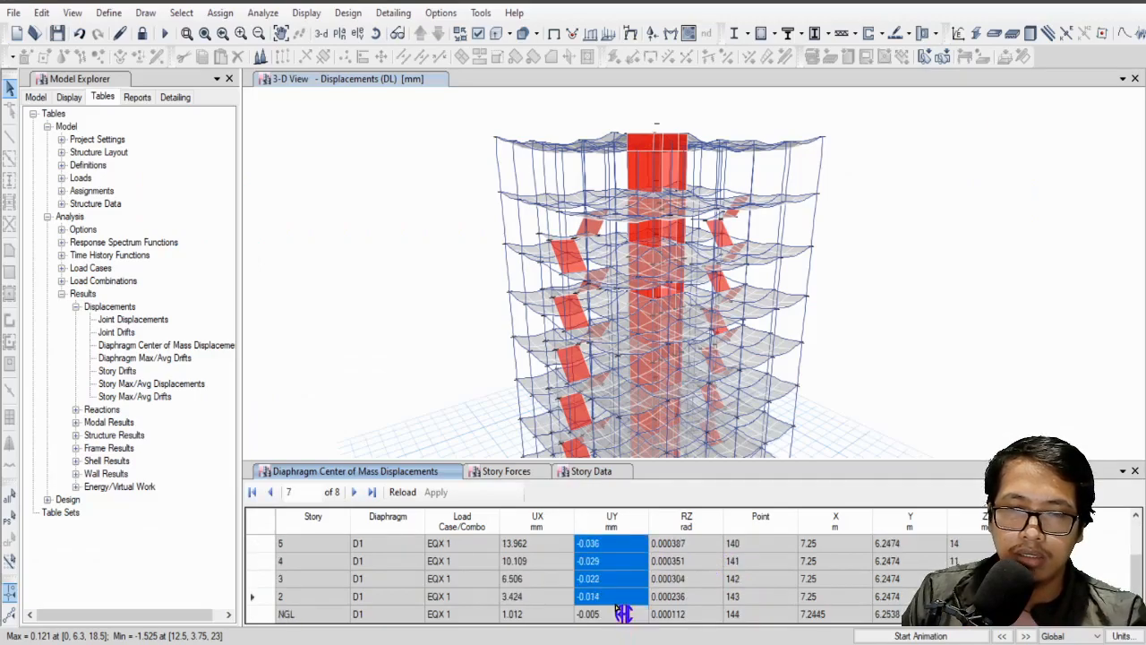
left_click(856, 639)
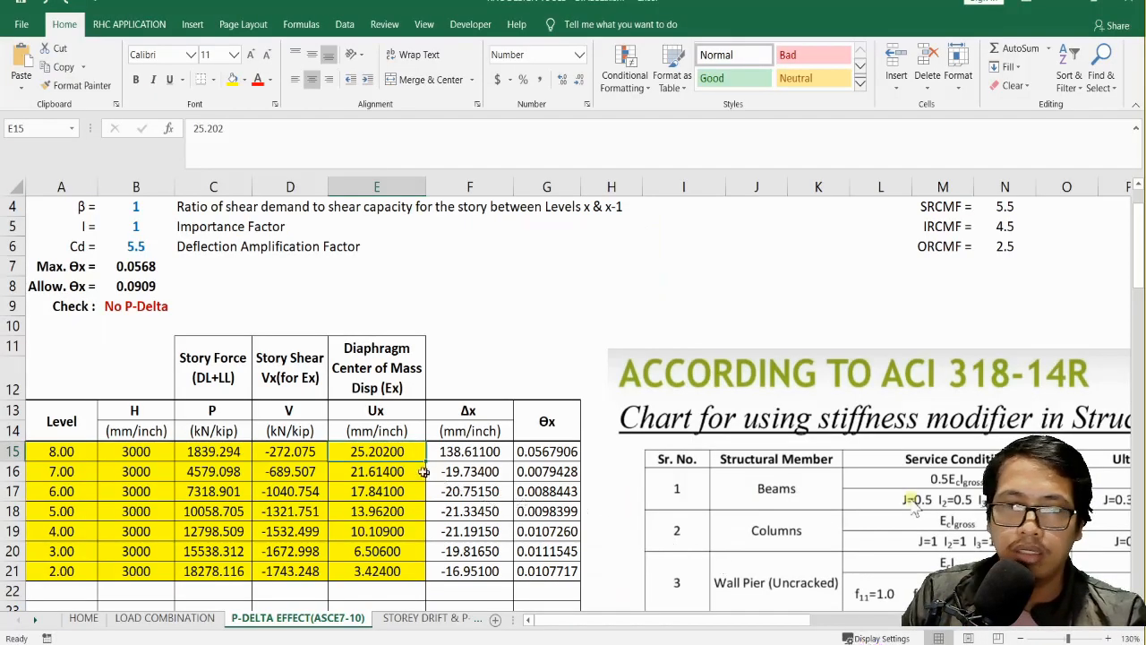
right_click(384, 452)
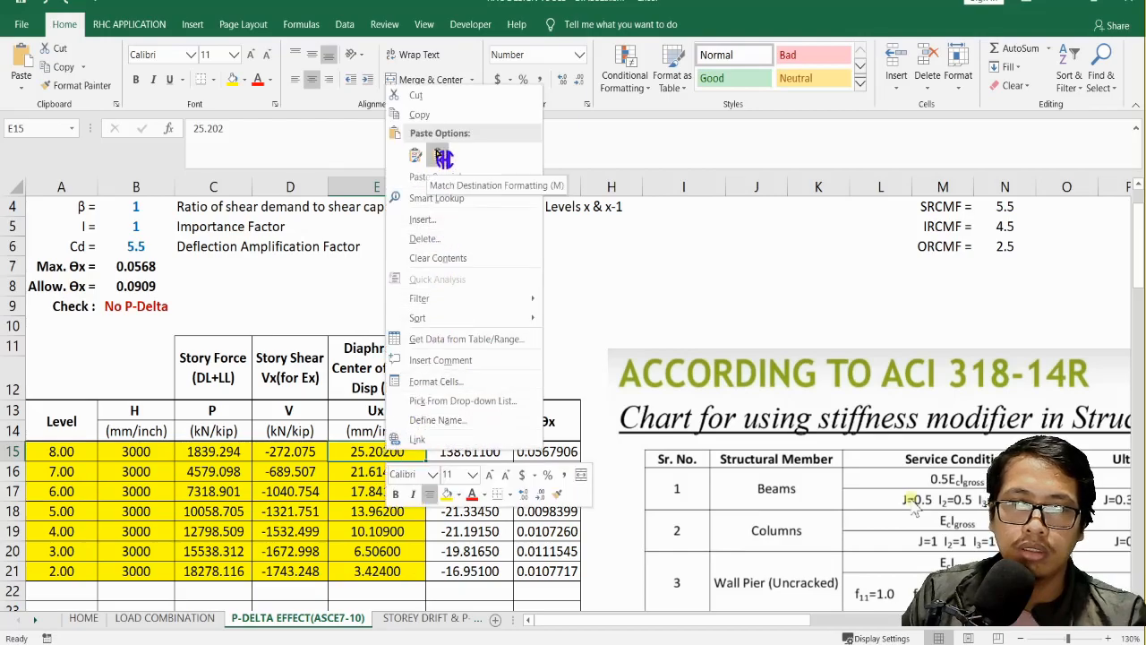
left_click(438, 153)
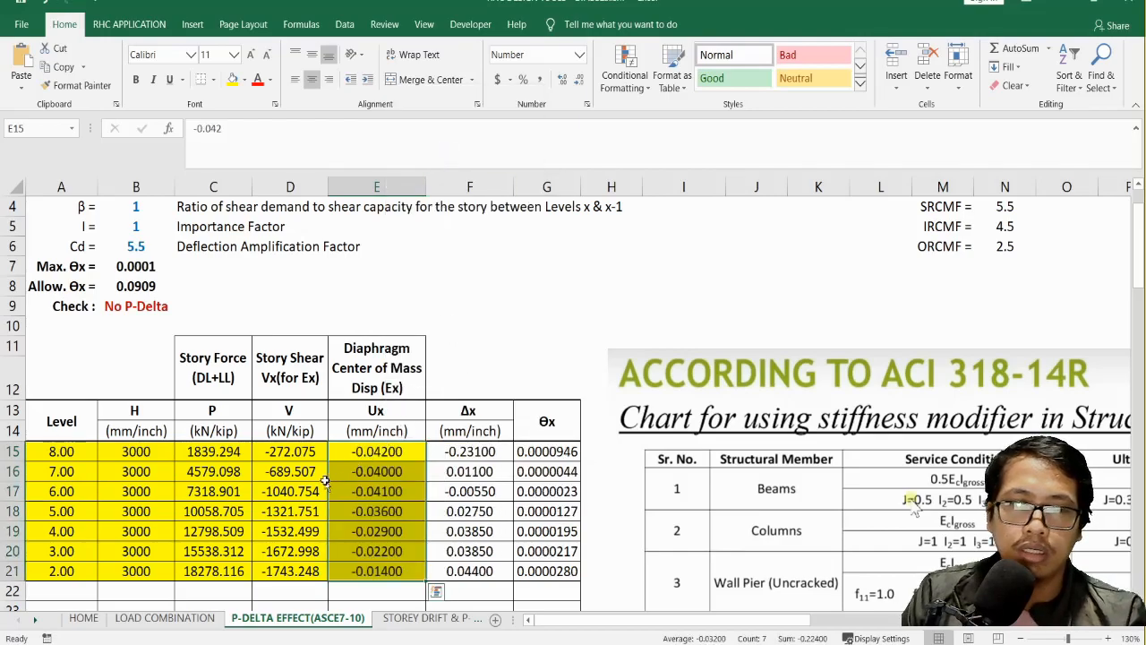
Step: Switch back to ETABS and open the Story Forces table from the structure results
left_click(296, 455)
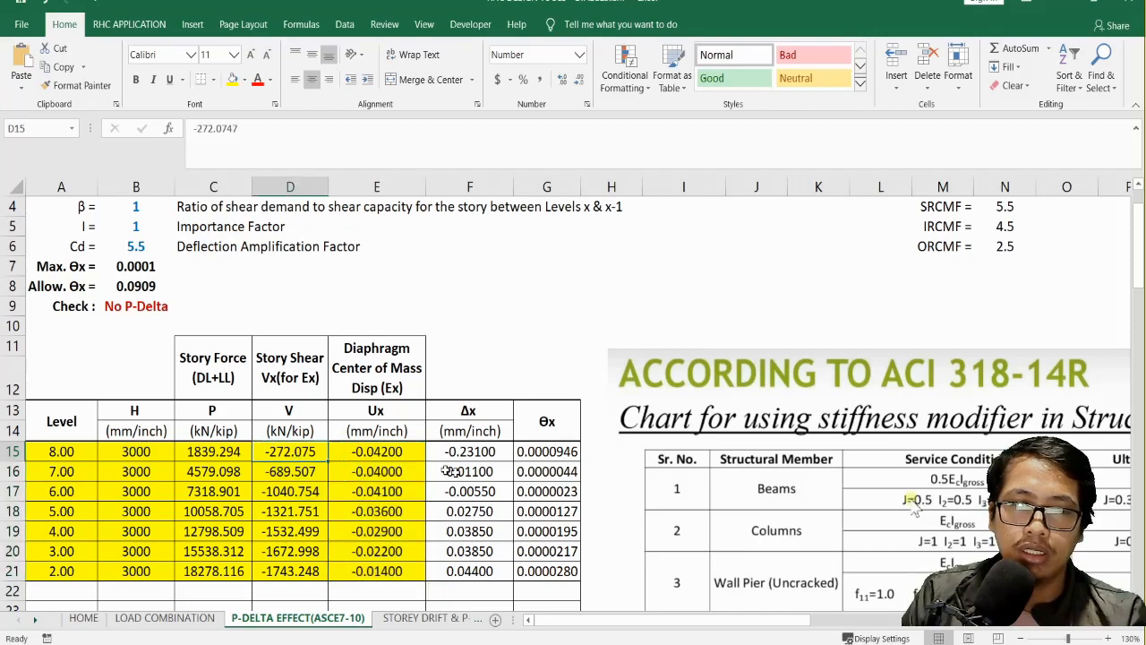
left_click(825, 609)
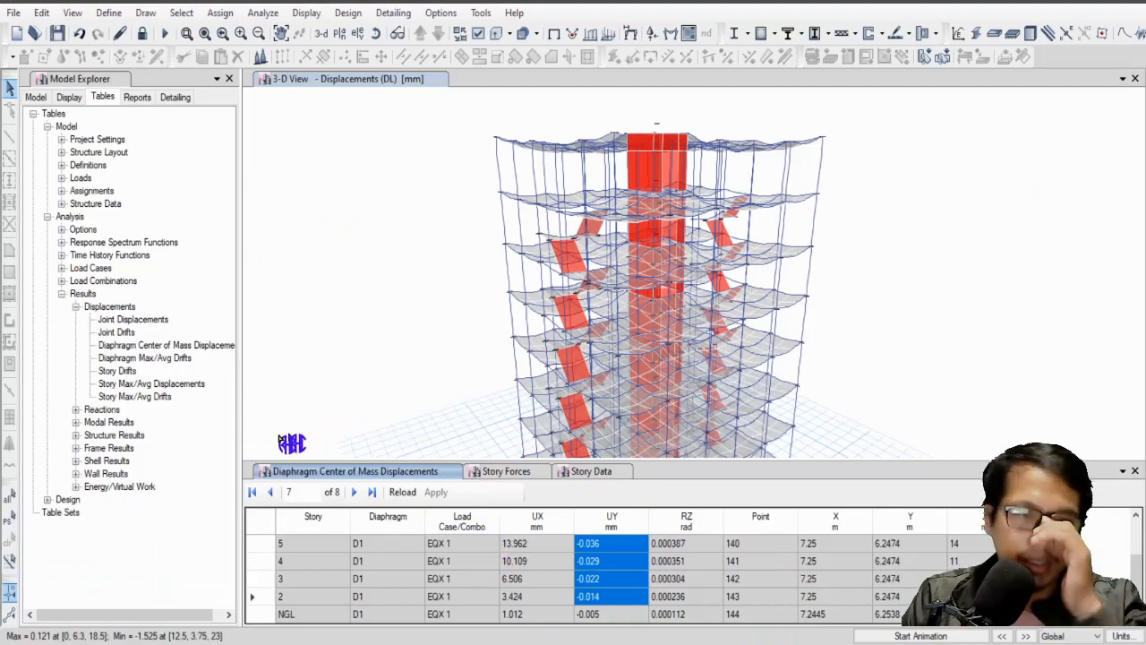
double_click(86, 308)
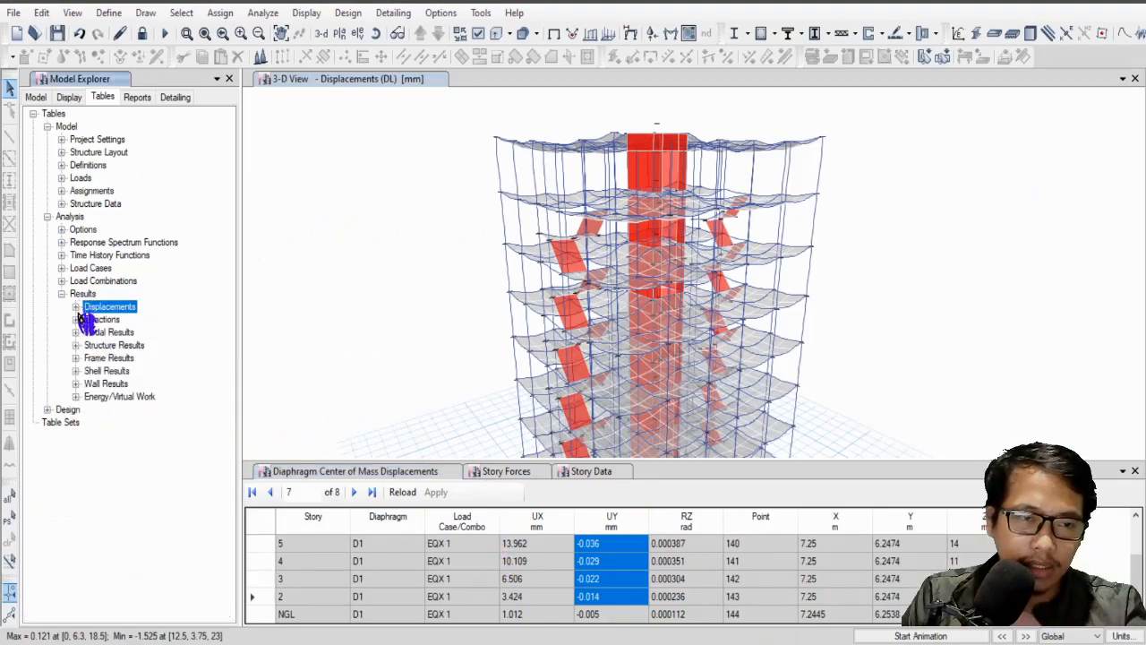
left_click(76, 344)
left_click(120, 370)
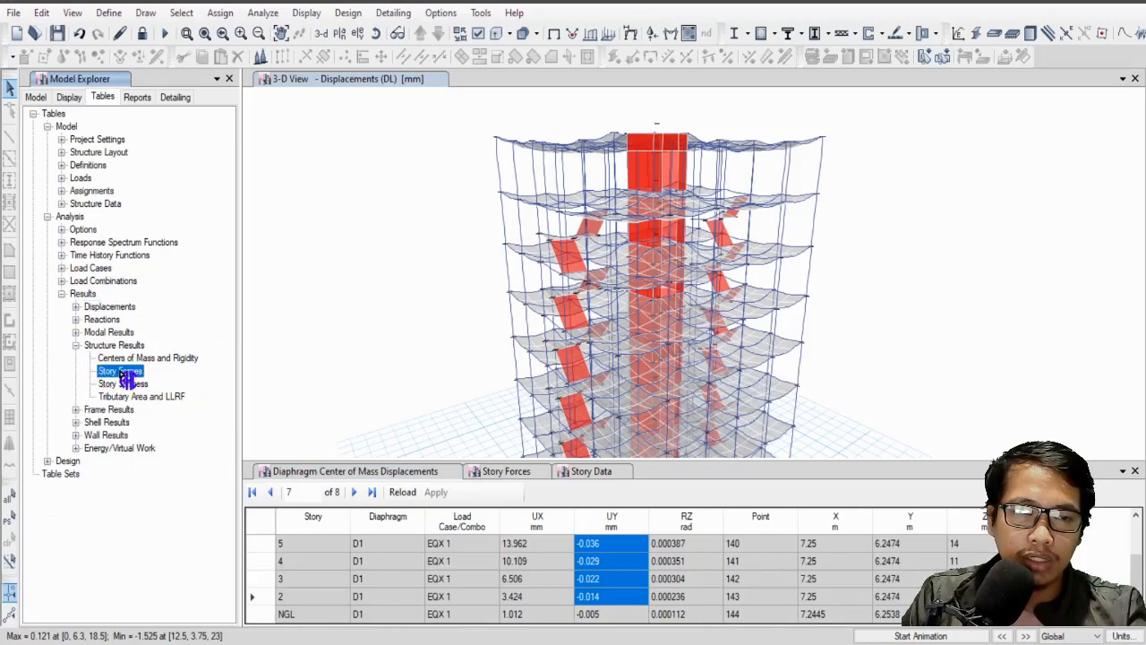
double_click(123, 373)
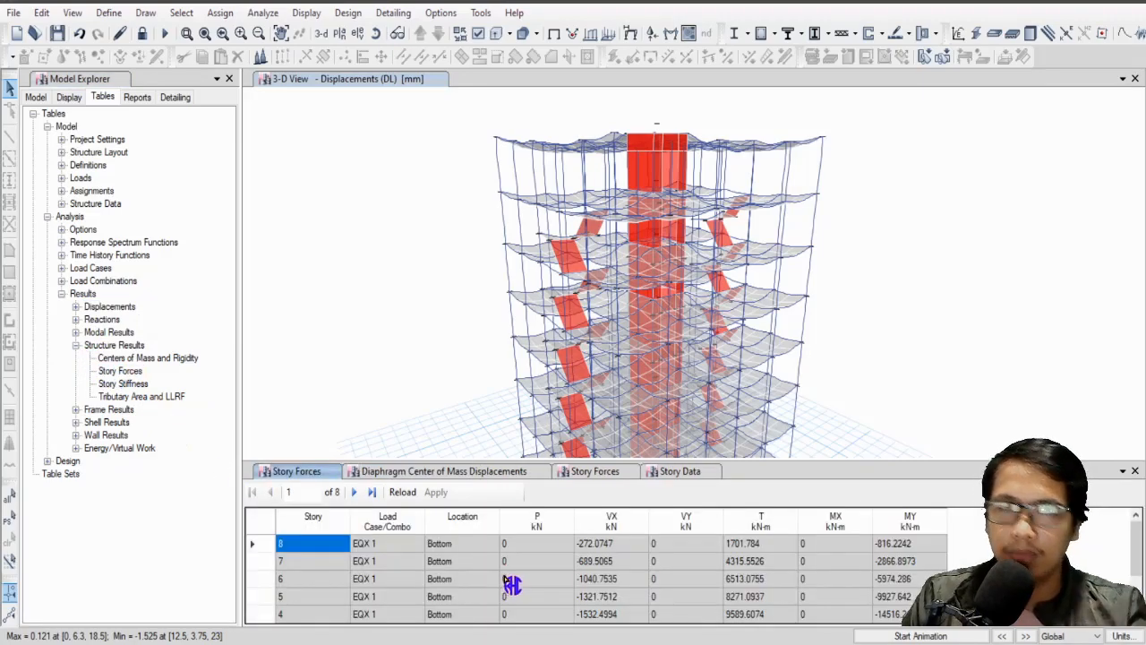
Step: Filter the Story Forces table by load case/combo to show only P
left_click(388, 521)
right_click(393, 526)
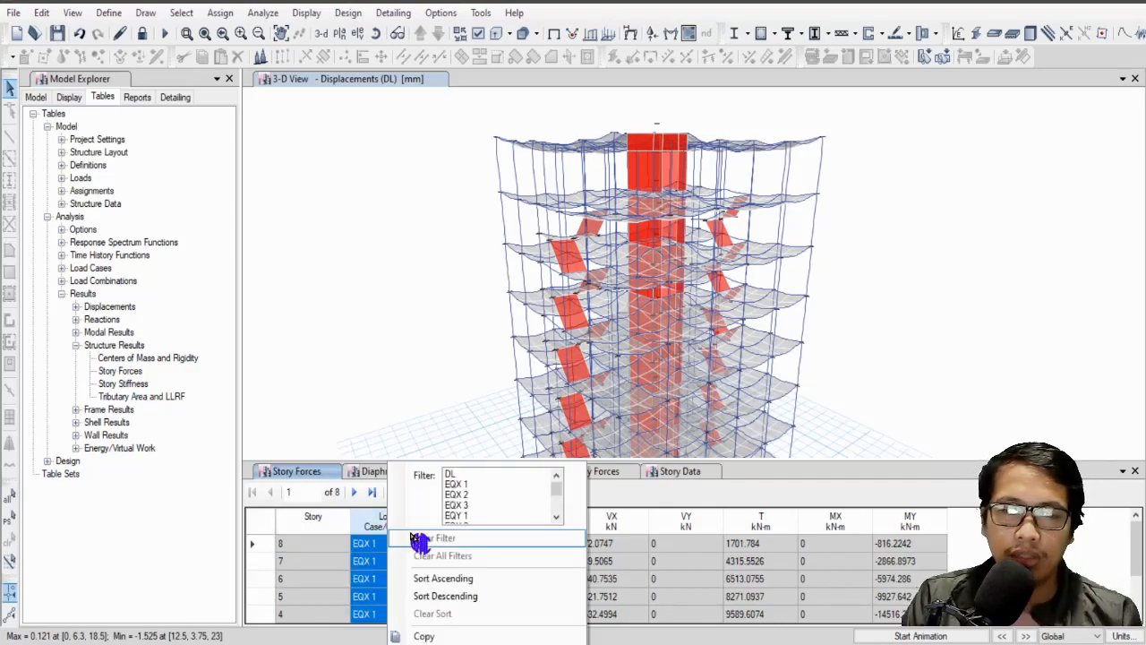
left_click(556, 517)
left_click(556, 516)
left_click(556, 517)
left_click(557, 516)
left_click(556, 517)
left_click(556, 517)
left_click(458, 505)
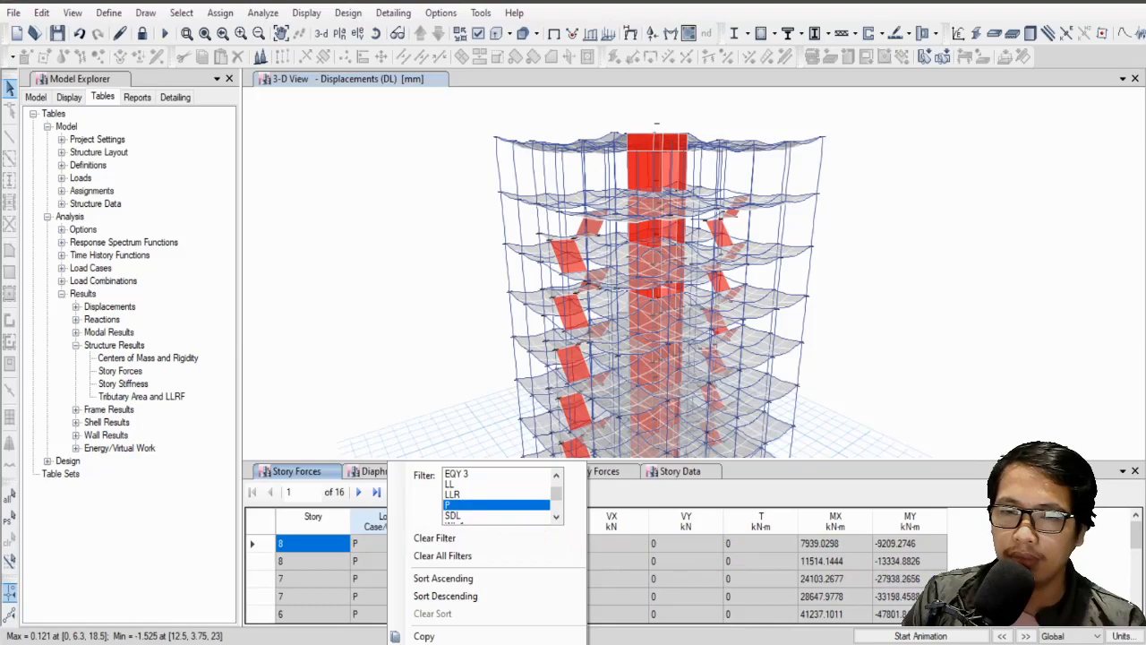
Step: Filter the Story Forces table by location to show only Bottom and review the P forces of all stories
right_click(470, 526)
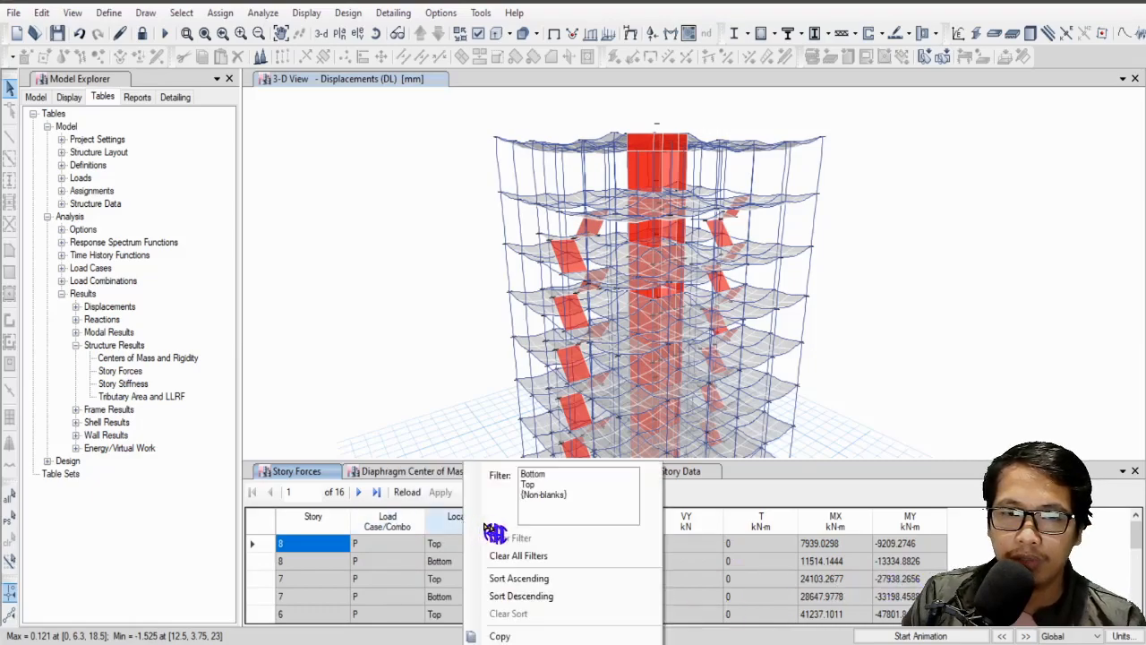
left_click(541, 475)
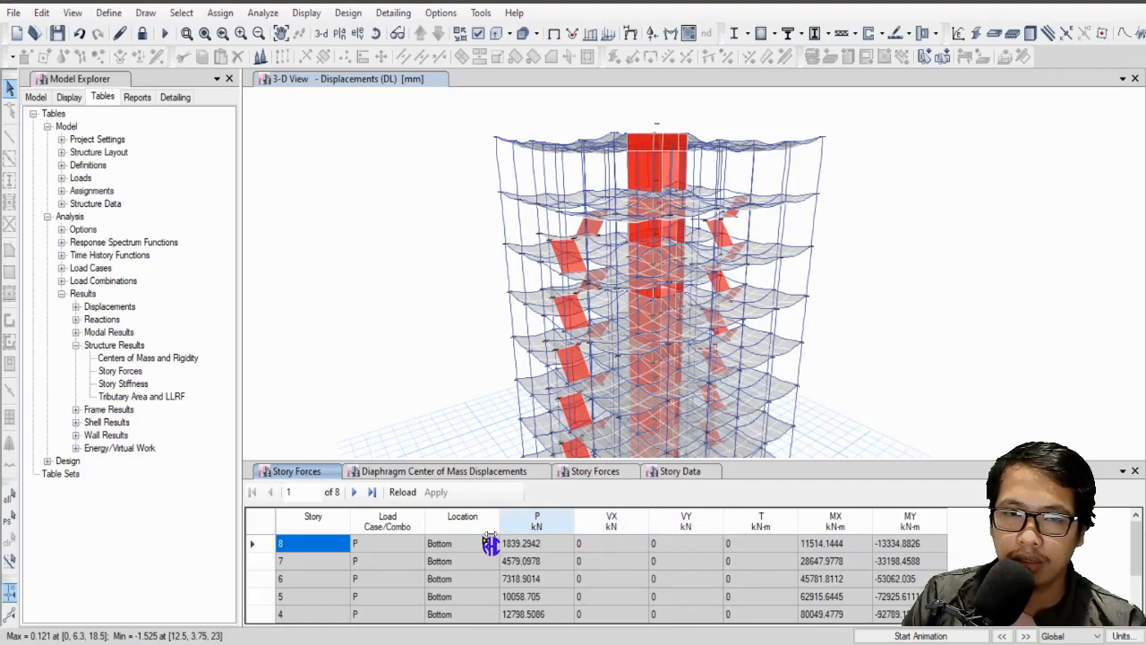
scroll(527, 565, "down", 1)
scroll(515, 569, "up", 1)
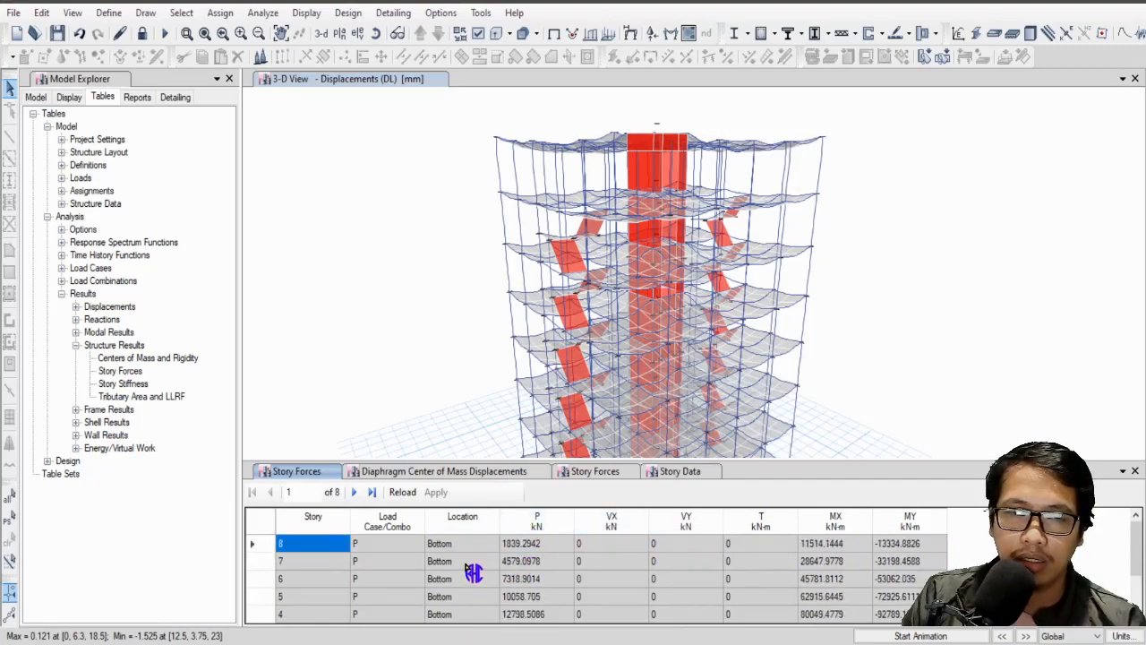
scroll(370, 562, "down", 1)
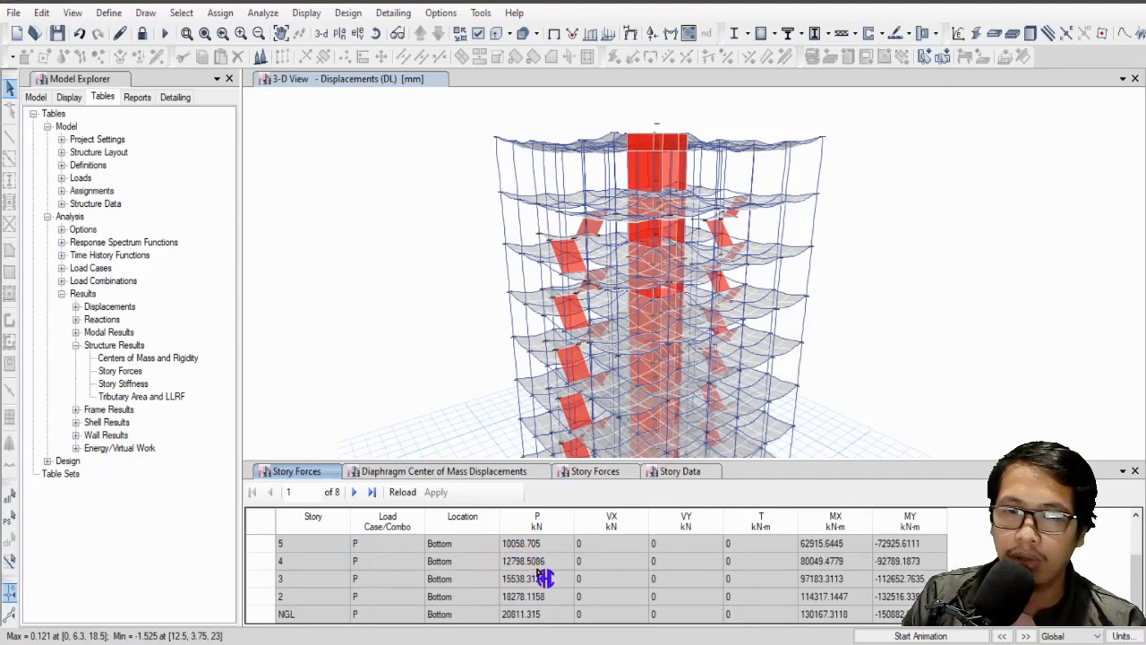
scroll(544, 566, "up", 1)
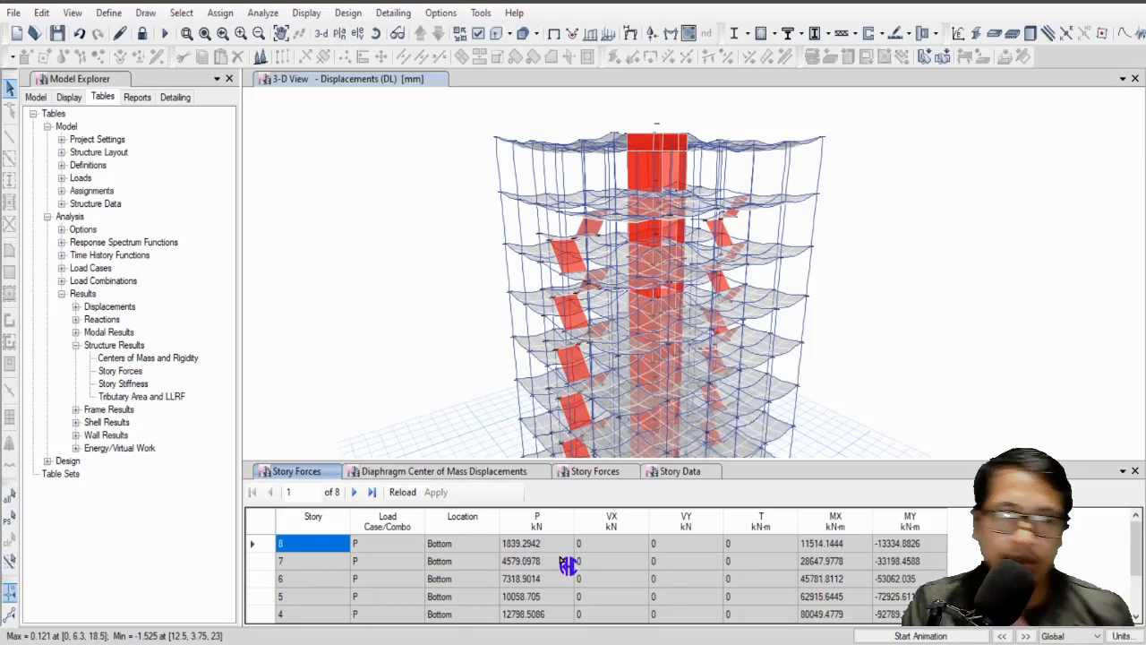
Step: Filter the Story Forces table by load case/combo to show only EQY 1
scroll(568, 564, "down", 1)
scroll(550, 570, "up", 1)
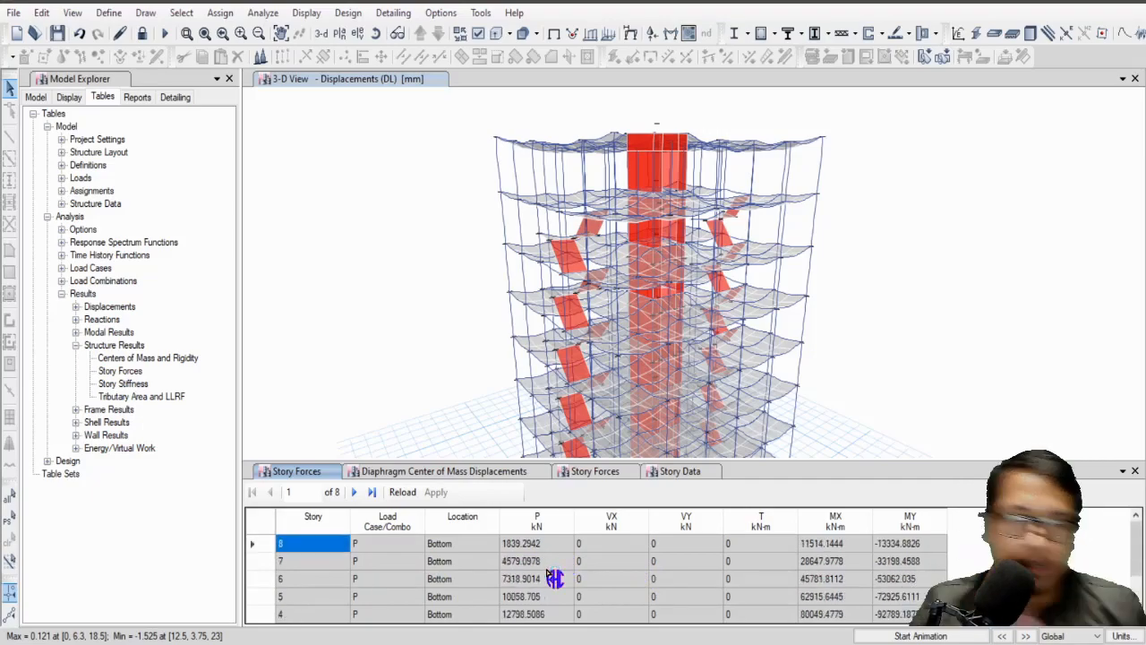
left_click(413, 521)
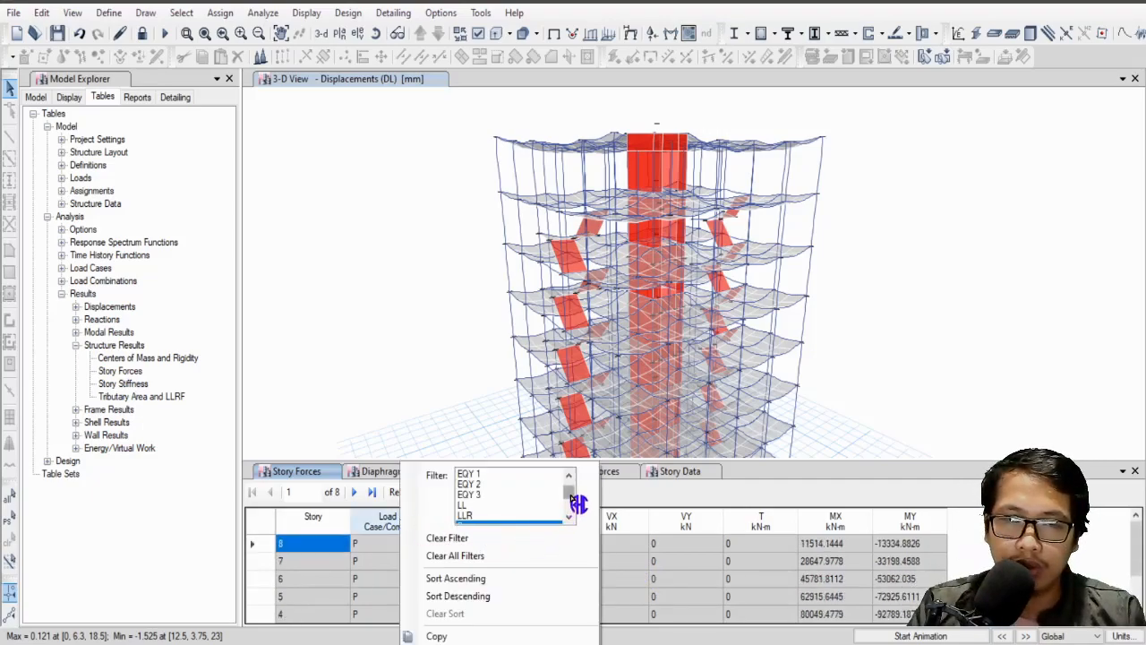
left_click(468, 474)
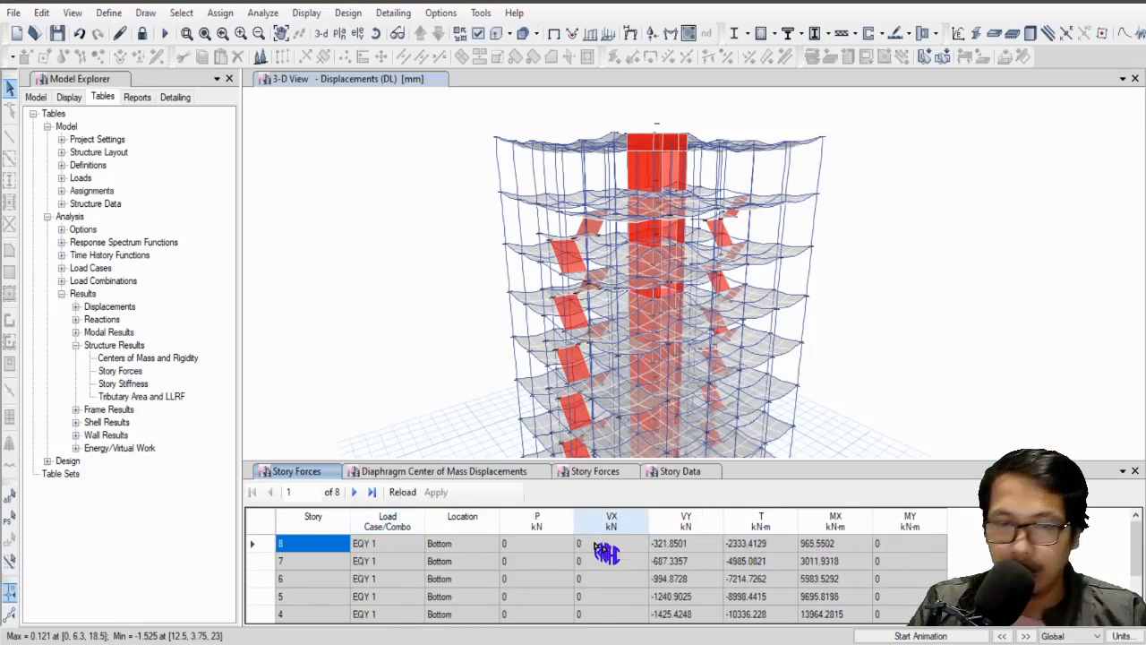
Step: Try to copy the VY story shears of stories 8 to 2 into Excel from D15, and undo the paste
left_click_drag(680, 551, 686, 609)
key("ctrl+c")
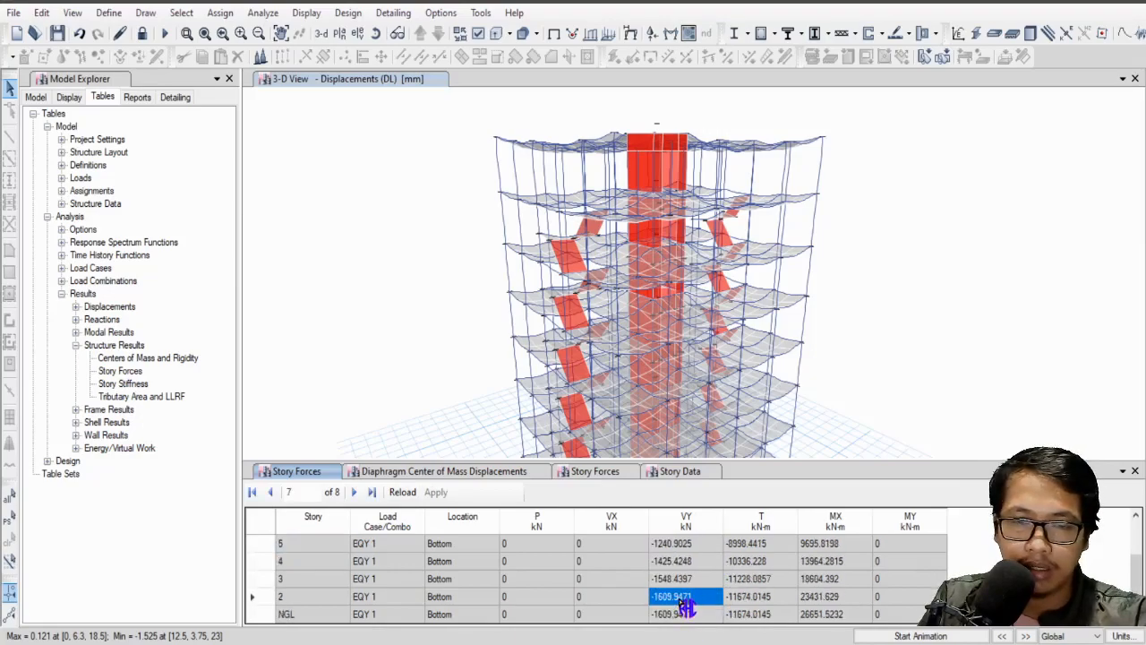
key("alt+Tab")
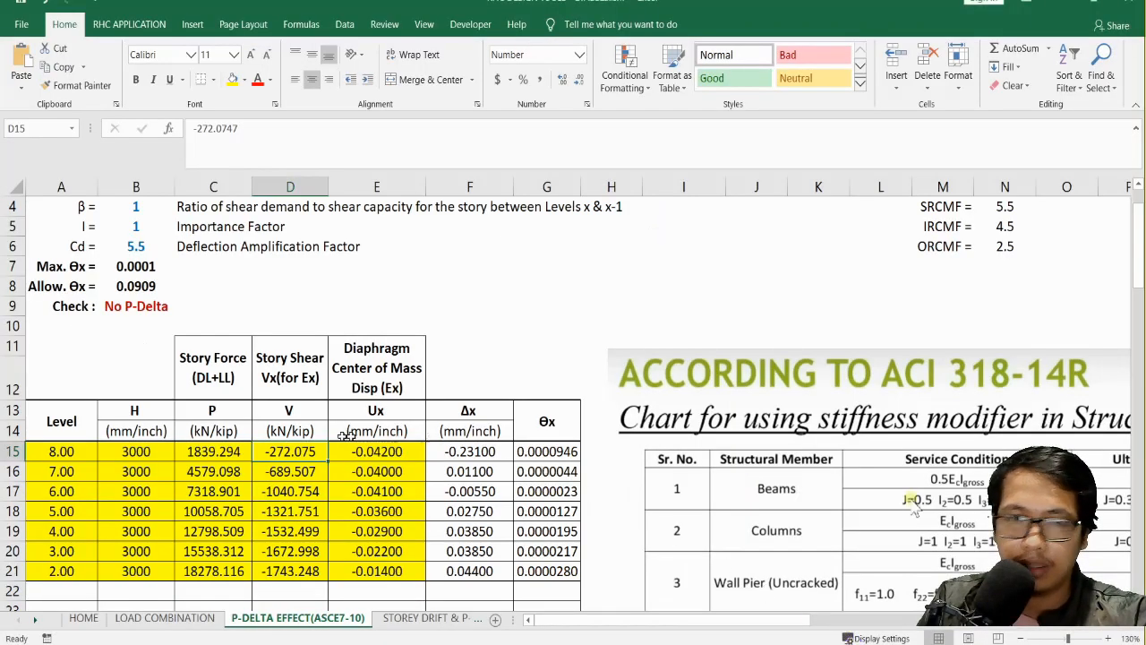
right_click(291, 452)
left_click(343, 161)
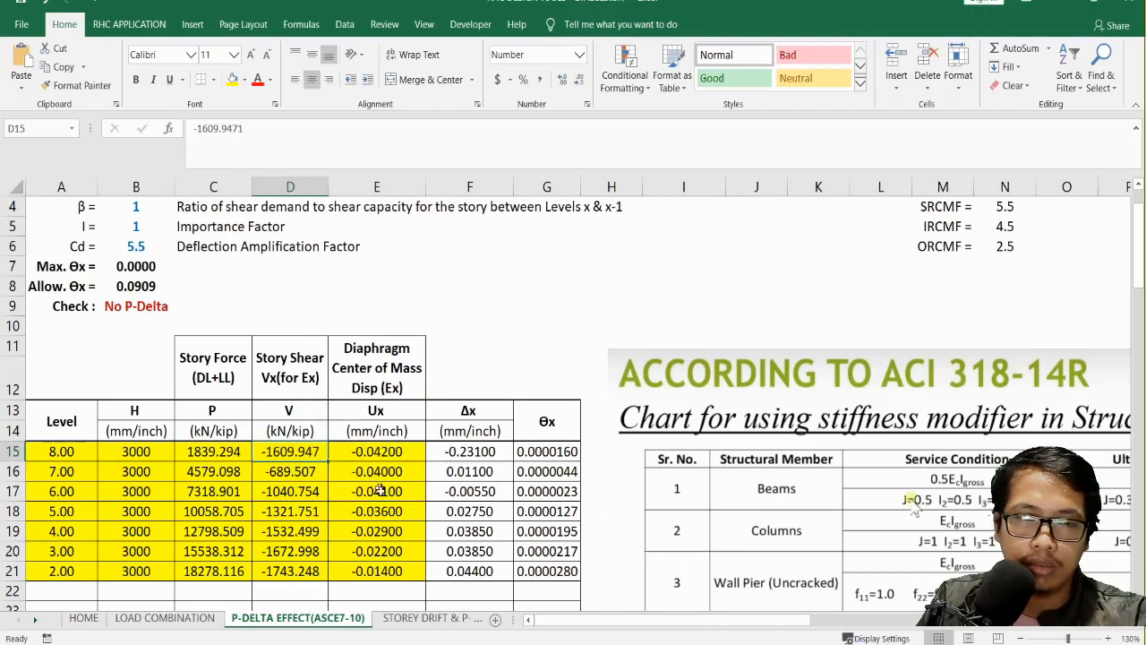
key("ctrl+z")
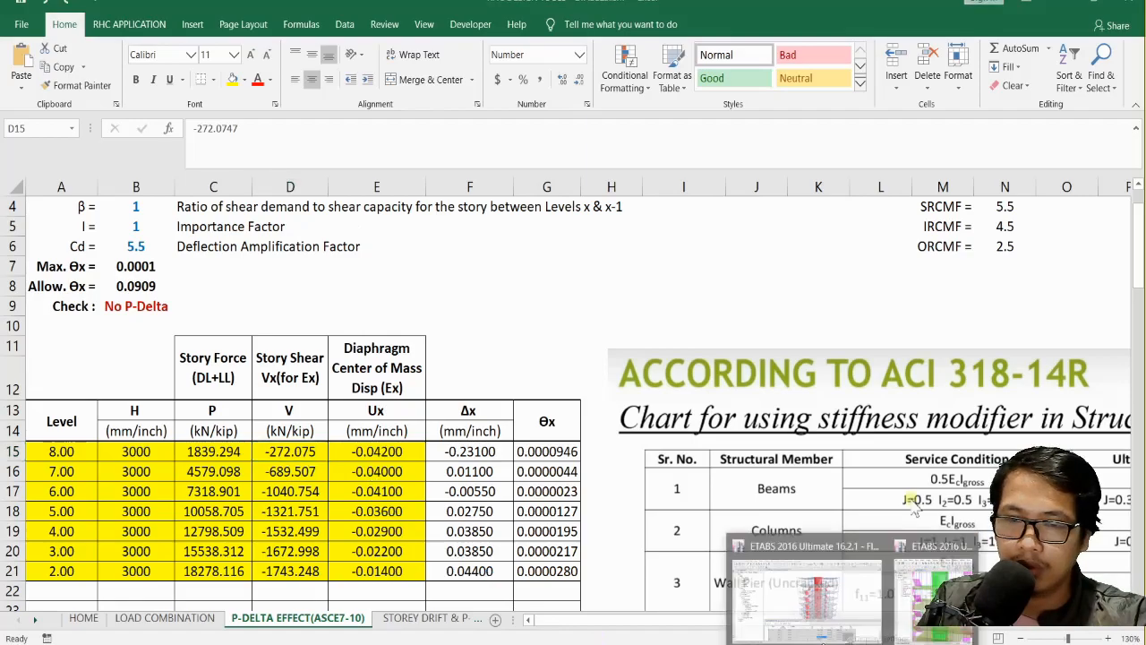
Step: Copy the VY shears of stories 8 to 2 from ETABS, paste them into Excel's story shear column from D15 and review the P-Delta check
left_click(799, 612)
left_click_drag(697, 554, 704, 602)
right_click(702, 596)
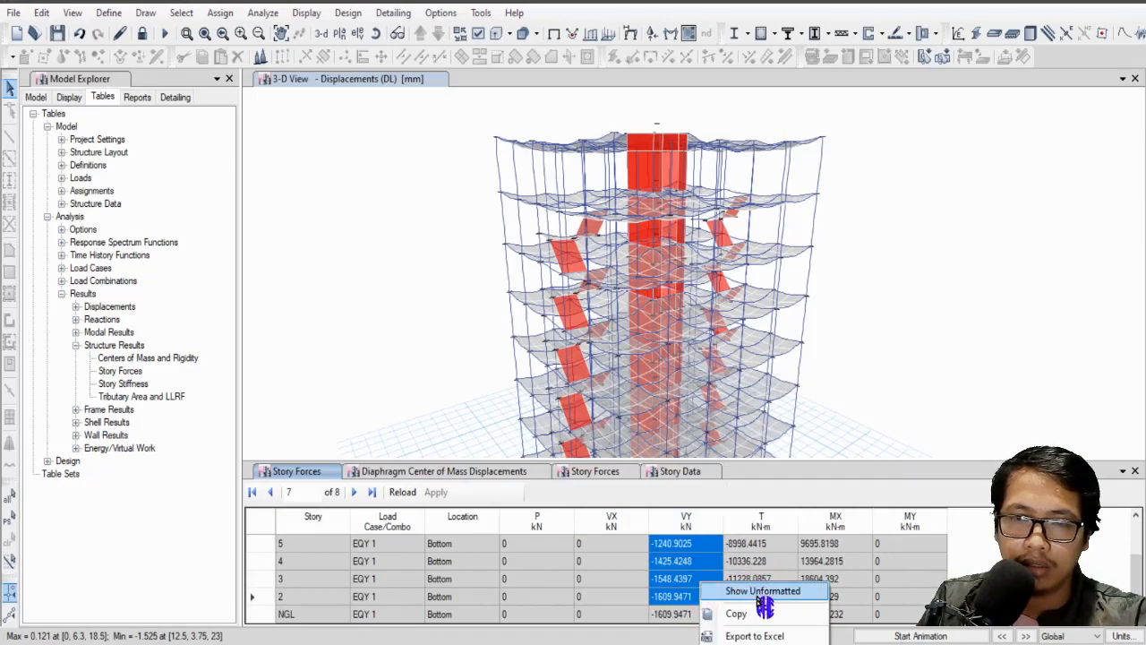
left_click(736, 614)
key("alt+Tab")
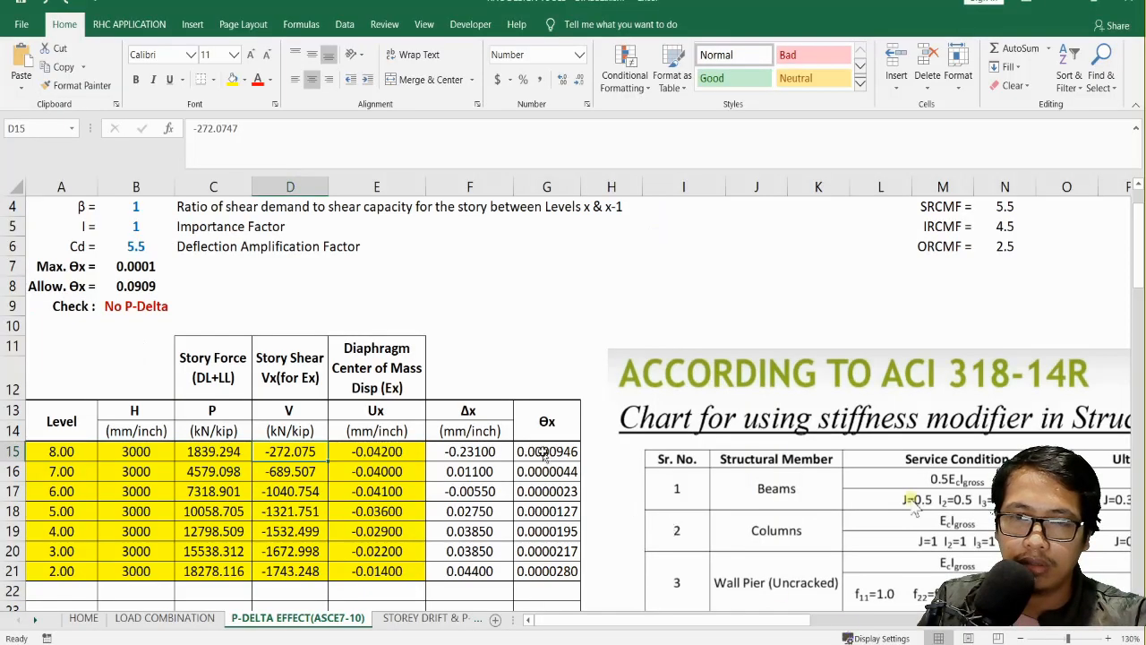
right_click(307, 450)
left_click(370, 170)
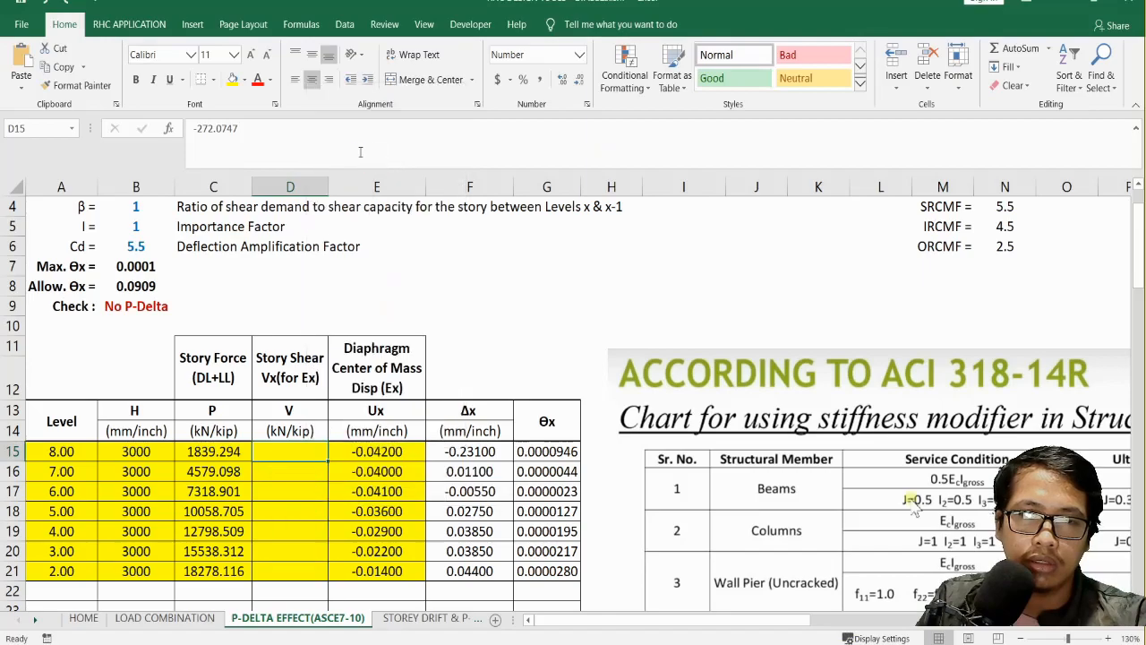
left_click(231, 288)
left_click(357, 293)
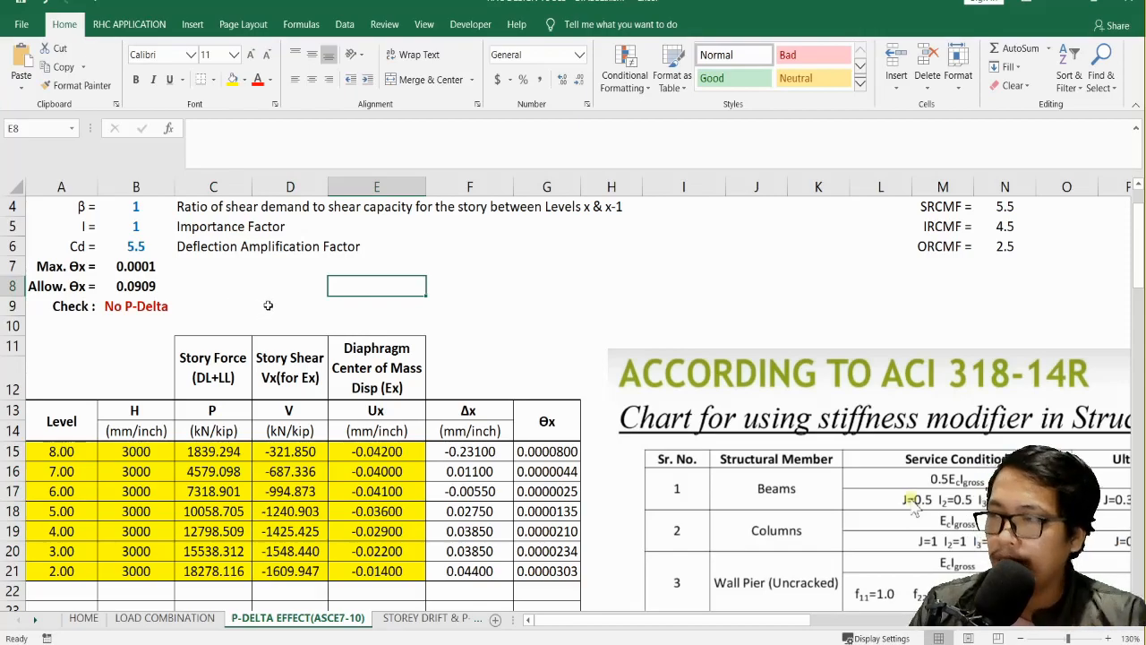
left_click(438, 323)
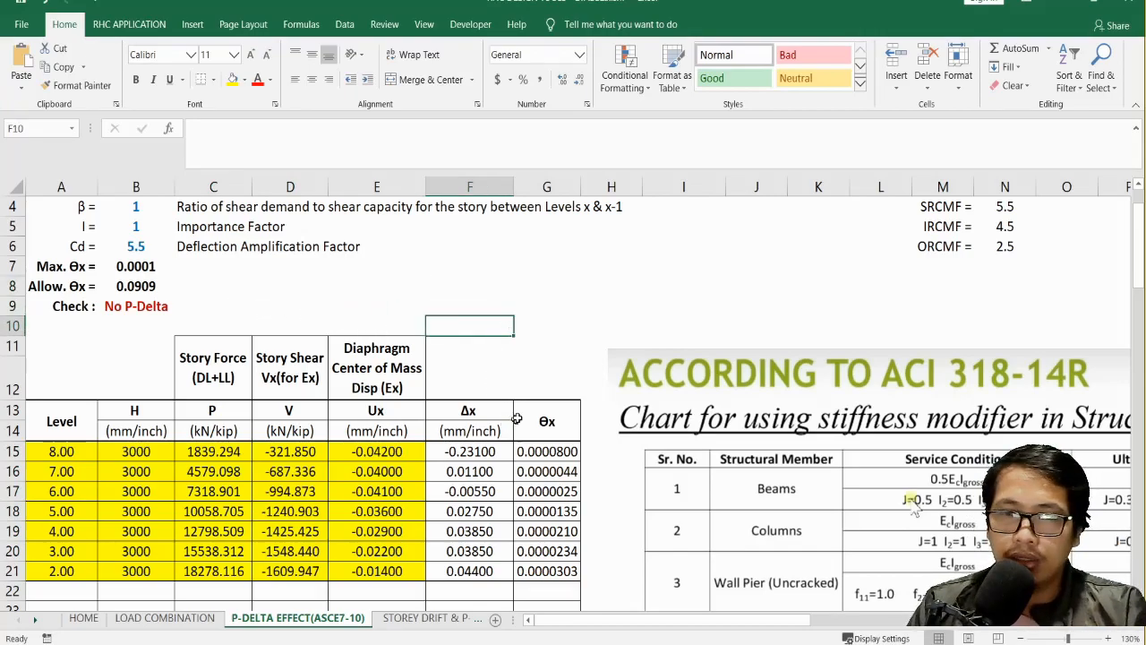
scroll(508, 422, "down", 3)
mouse_move(625, 620)
left_mouse_down()
mouse_move(647, 622)
mouse_move(625, 622)
left_mouse_up()
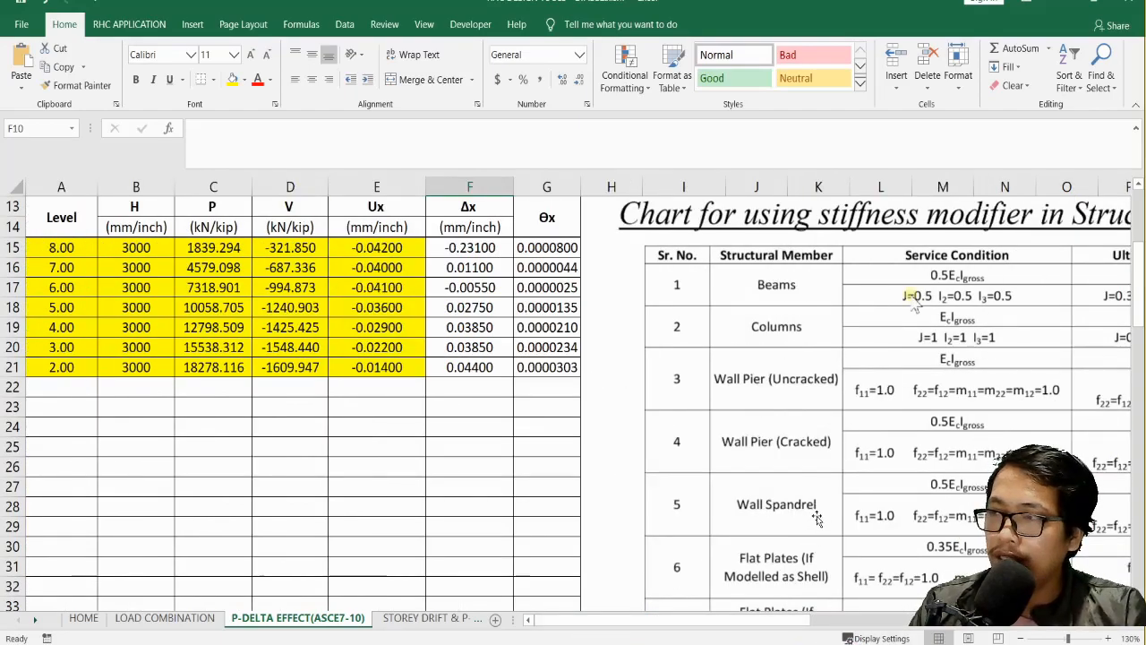
Step: Switch back to ETABS, save the model and close all open result tables
left_click(891, 643)
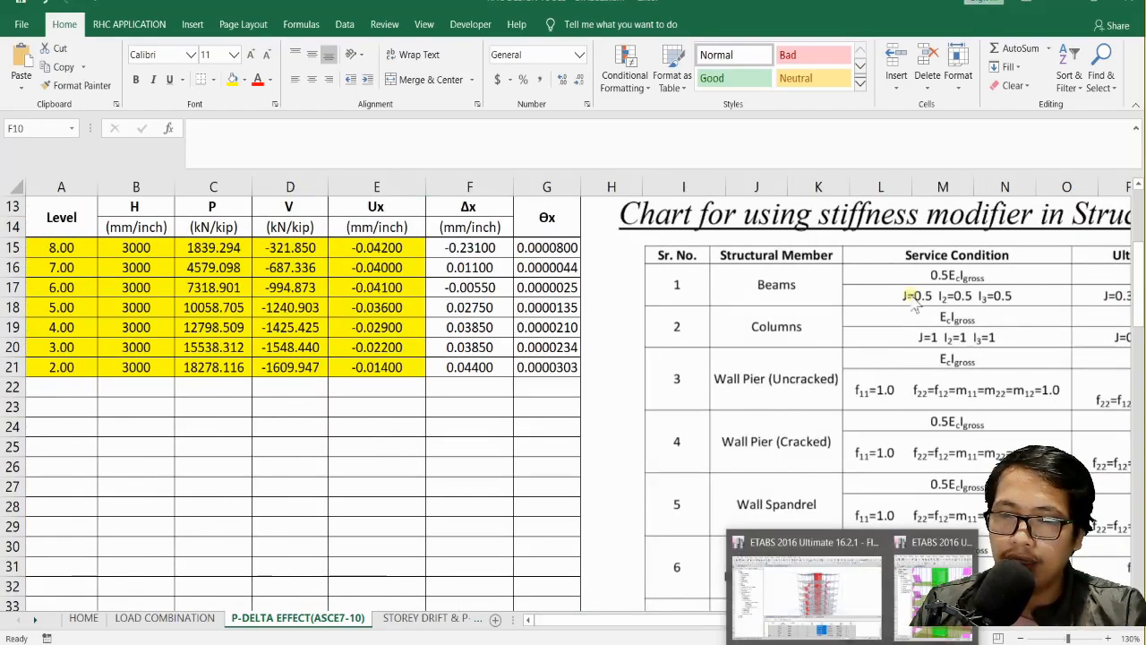
left_click(820, 627)
left_click(1135, 470)
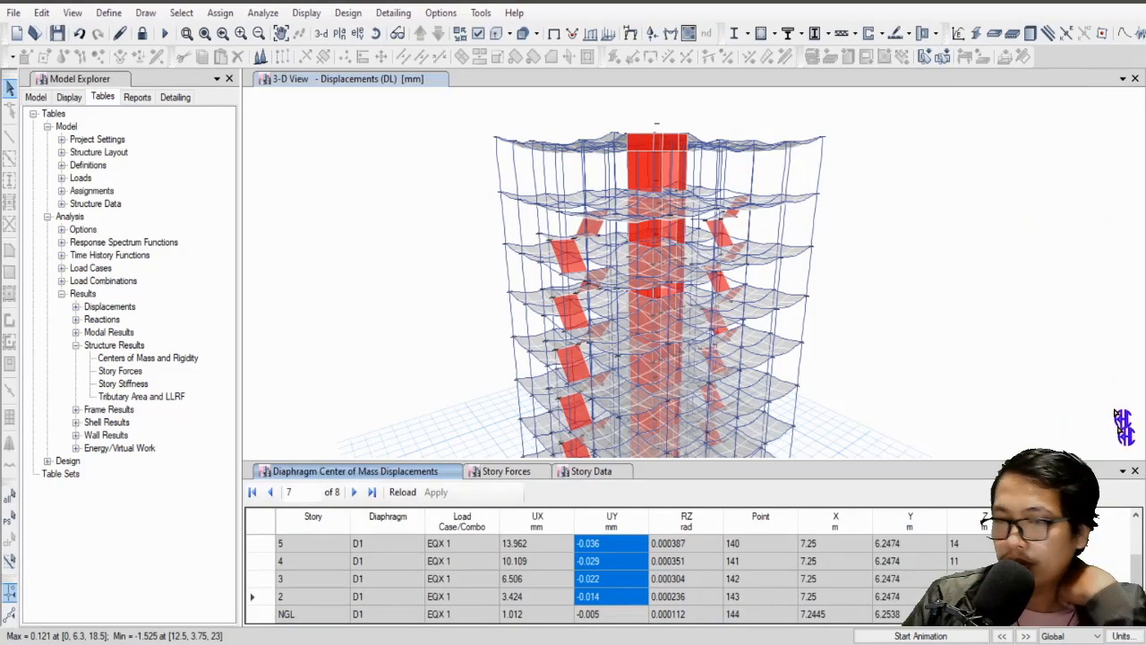
left_click(1135, 470)
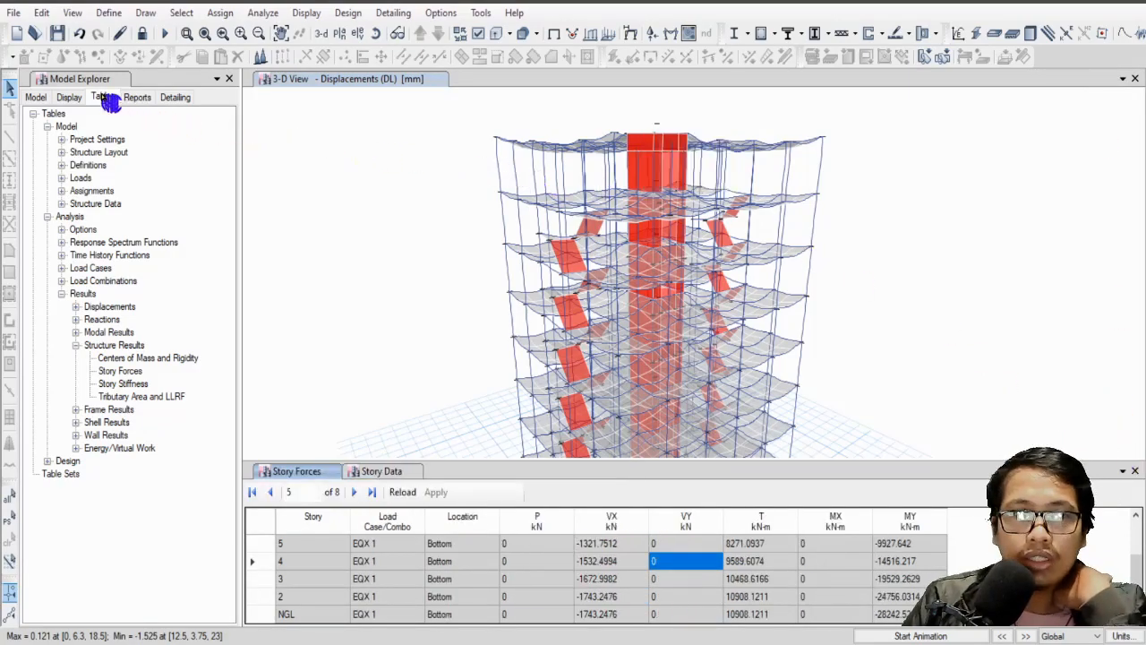
left_click(59, 35)
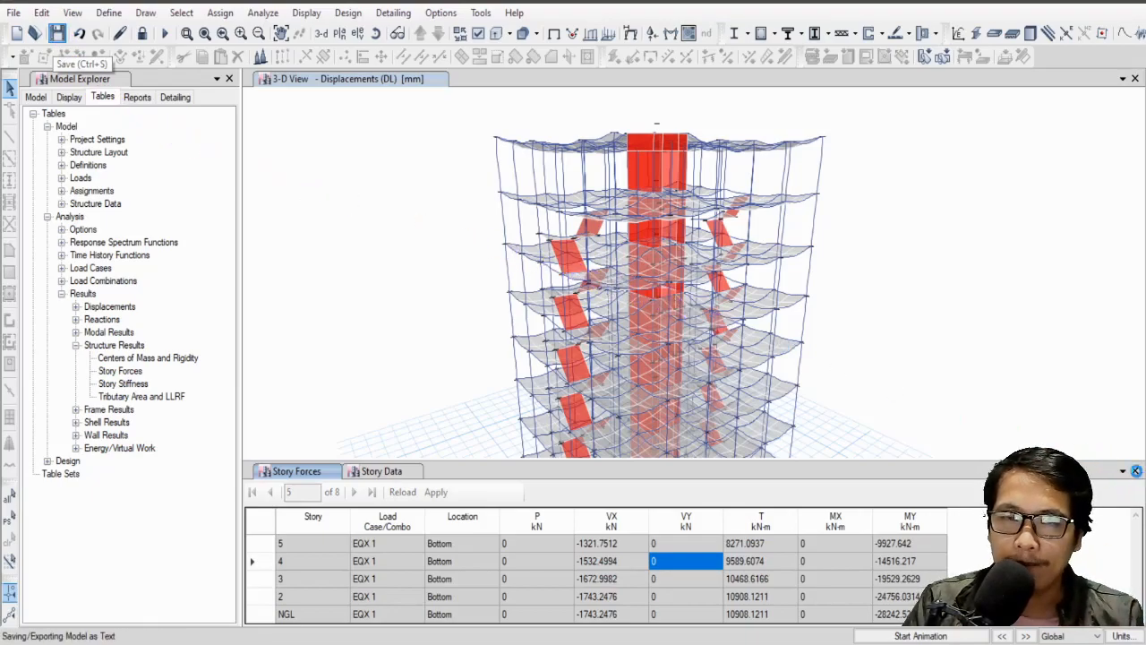
left_click(1134, 472)
left_click(1134, 472)
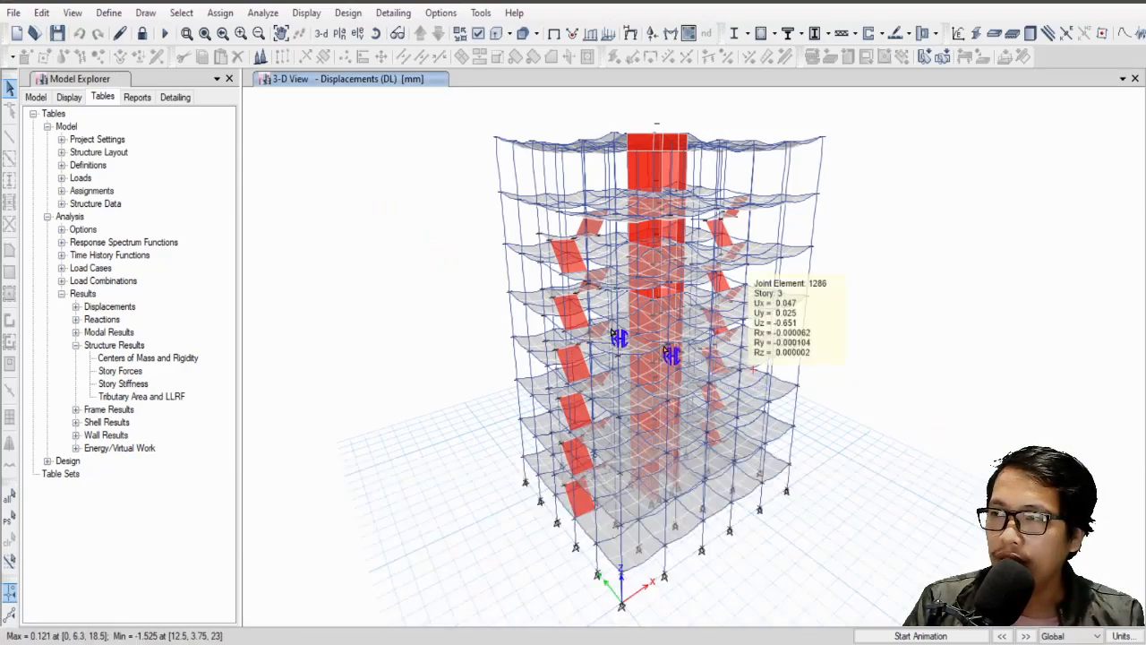
Step: Open the model file FINITE ELEMENTS REQUIREMENT4.EDB and run its analysis
left_click(14, 13)
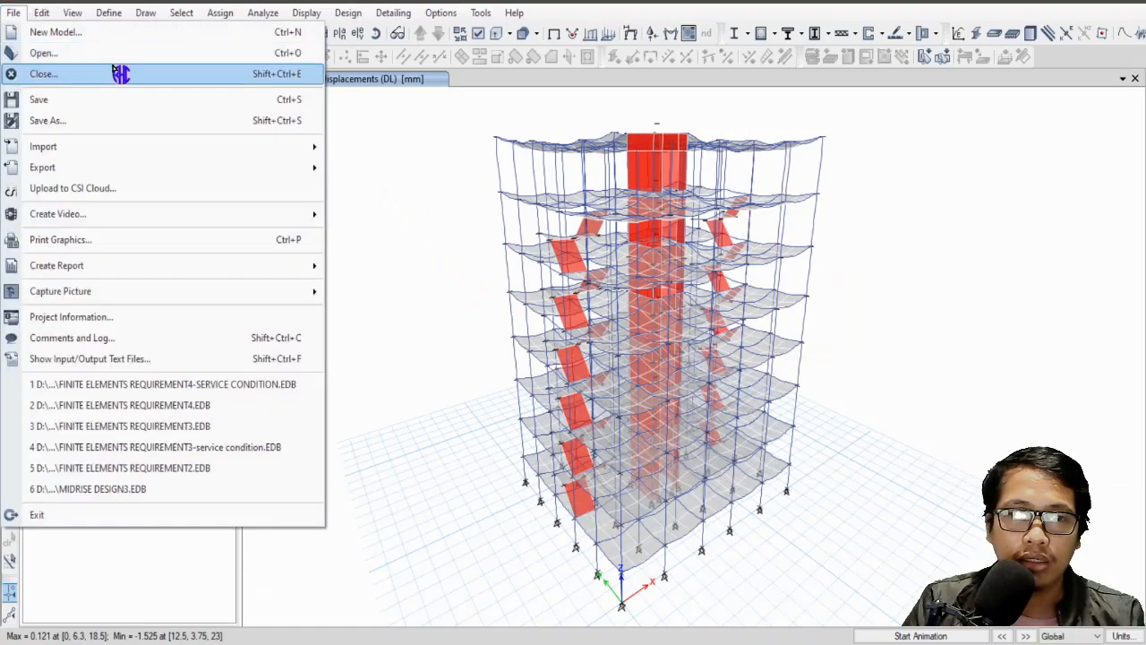
left_click(115, 57)
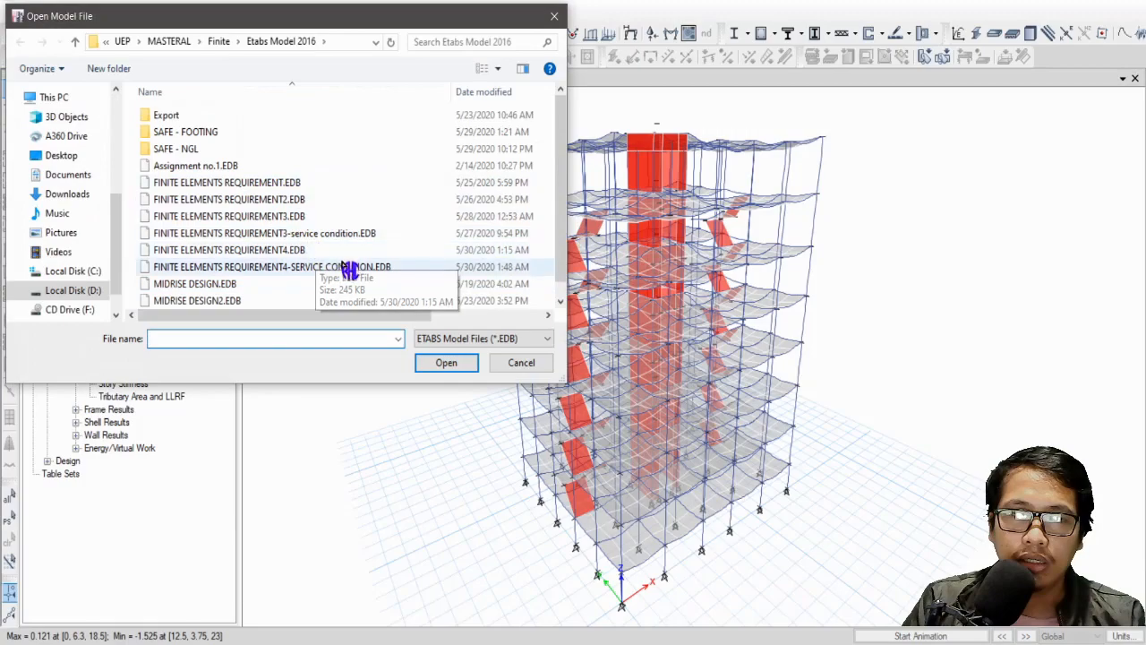
left_click(268, 249)
left_click(446, 362)
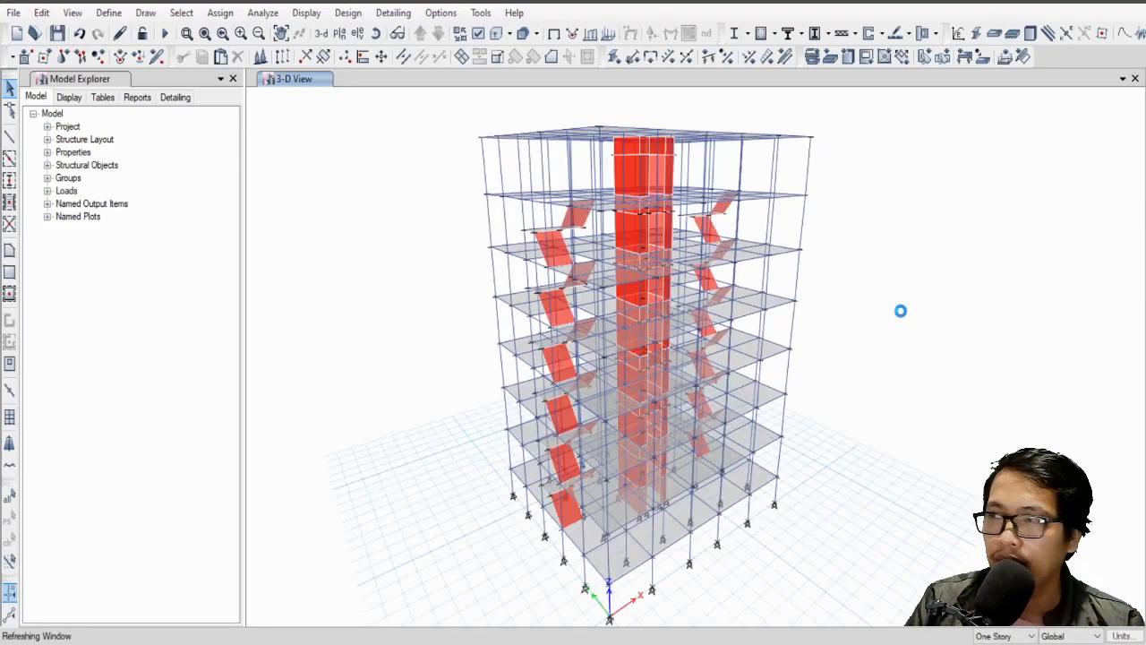
left_click(164, 34)
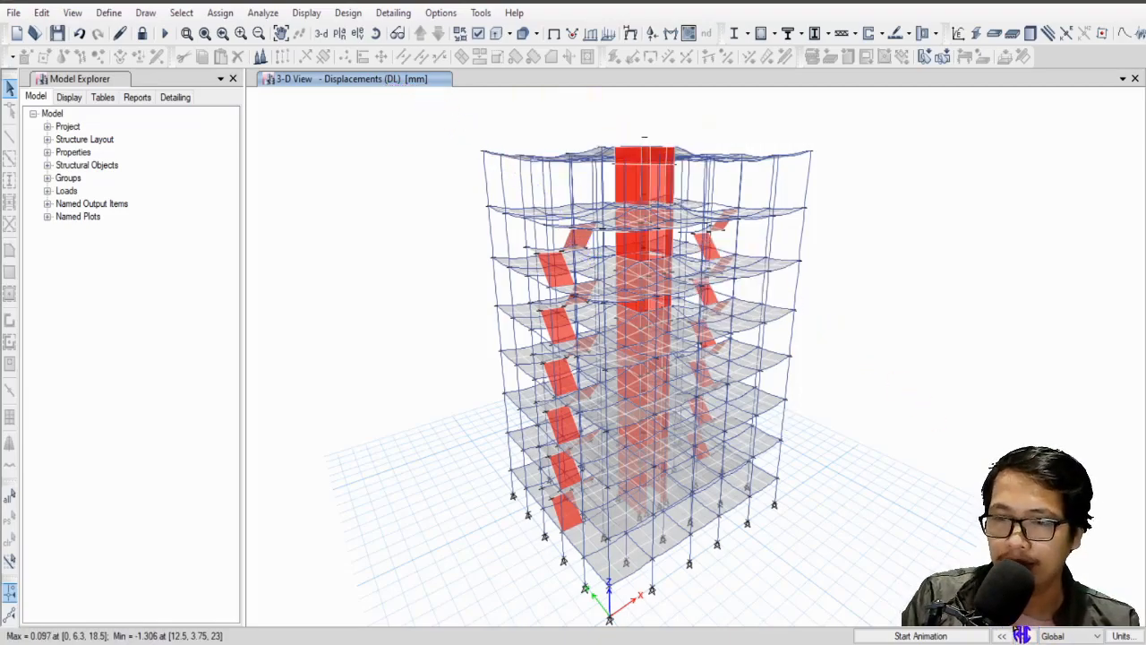
Step: Step through the displaced shapes of the load cases from DL to WL Step 1/12 in the 3-D view
left_click(1026, 636)
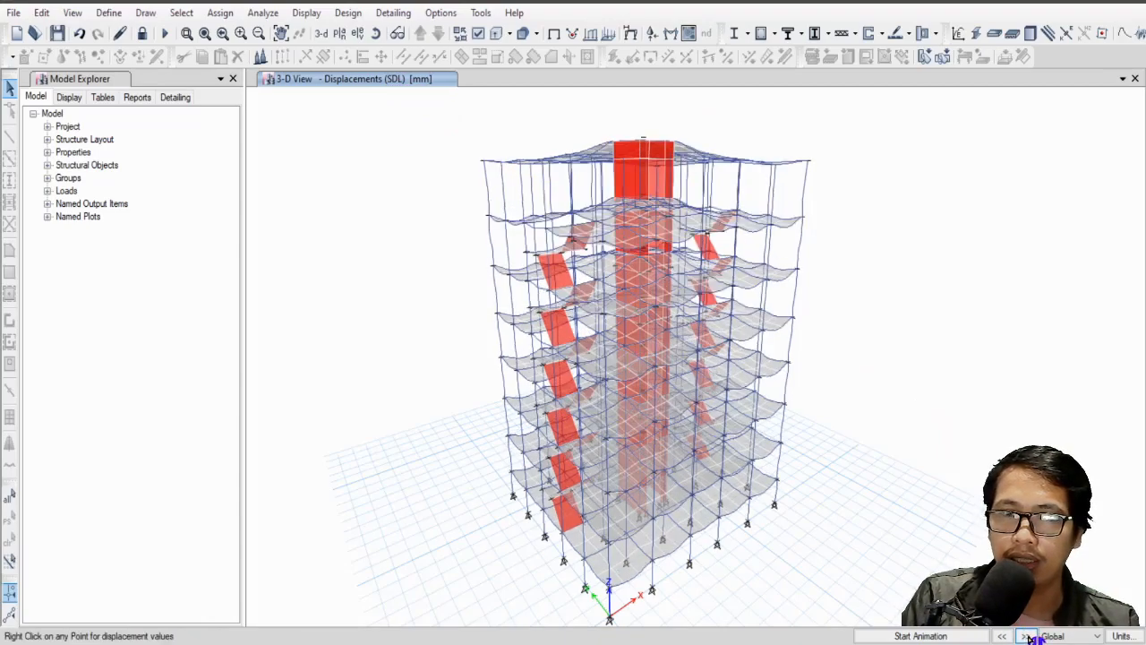
left_click(1028, 636)
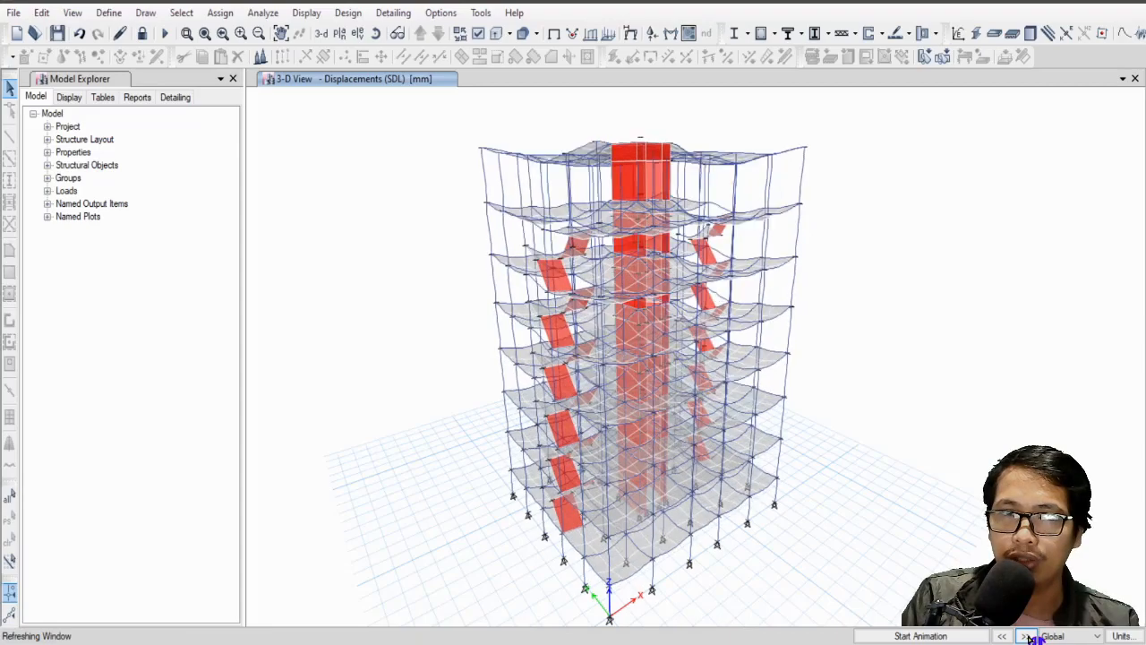
left_click(1028, 636)
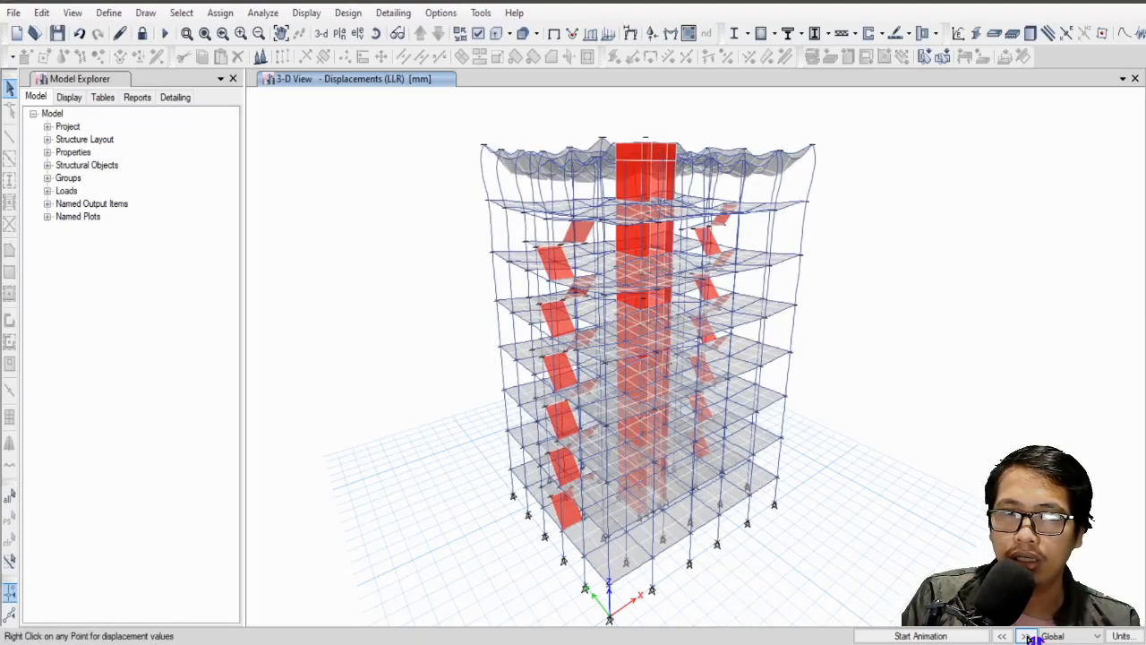
left_click(1028, 636)
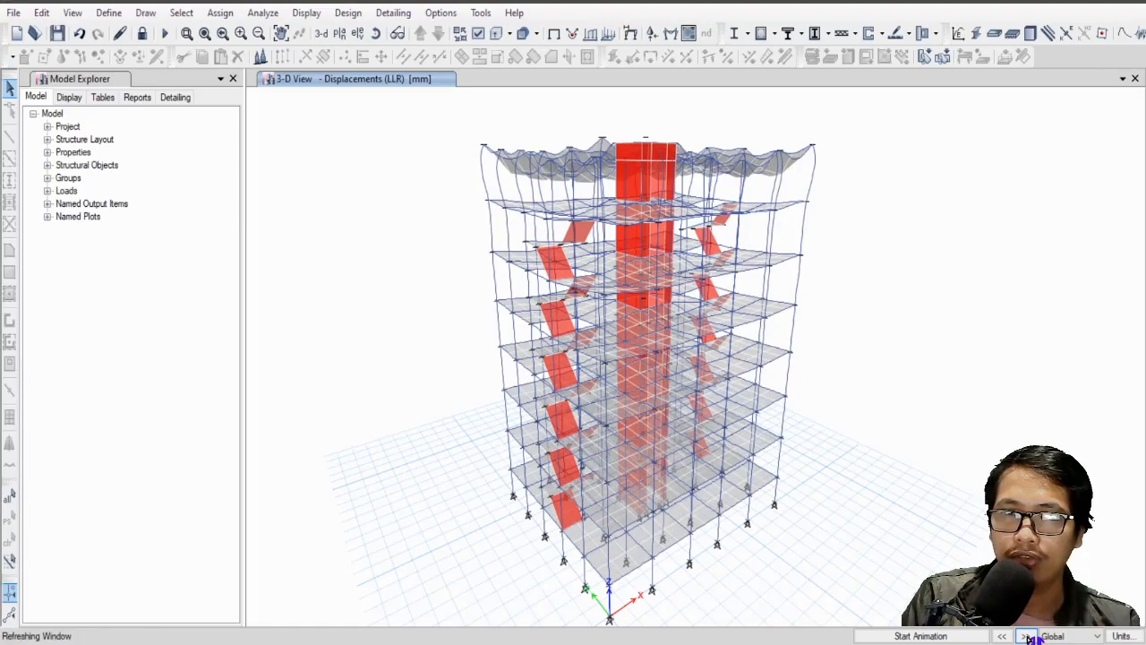
left_click(1028, 636)
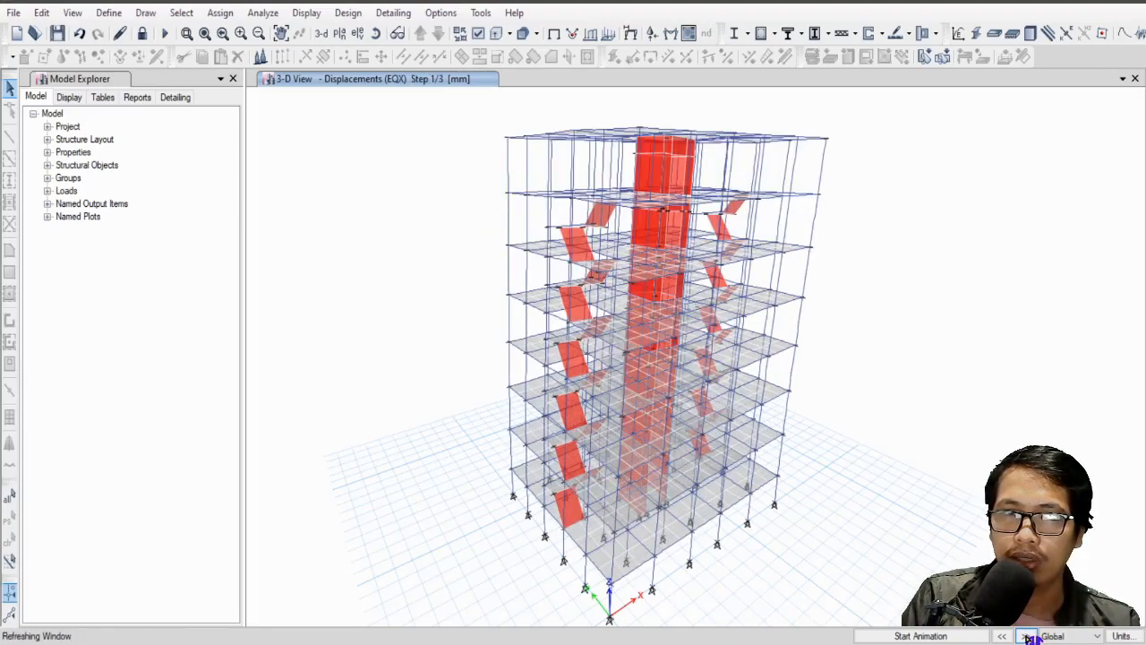
left_click(1028, 636)
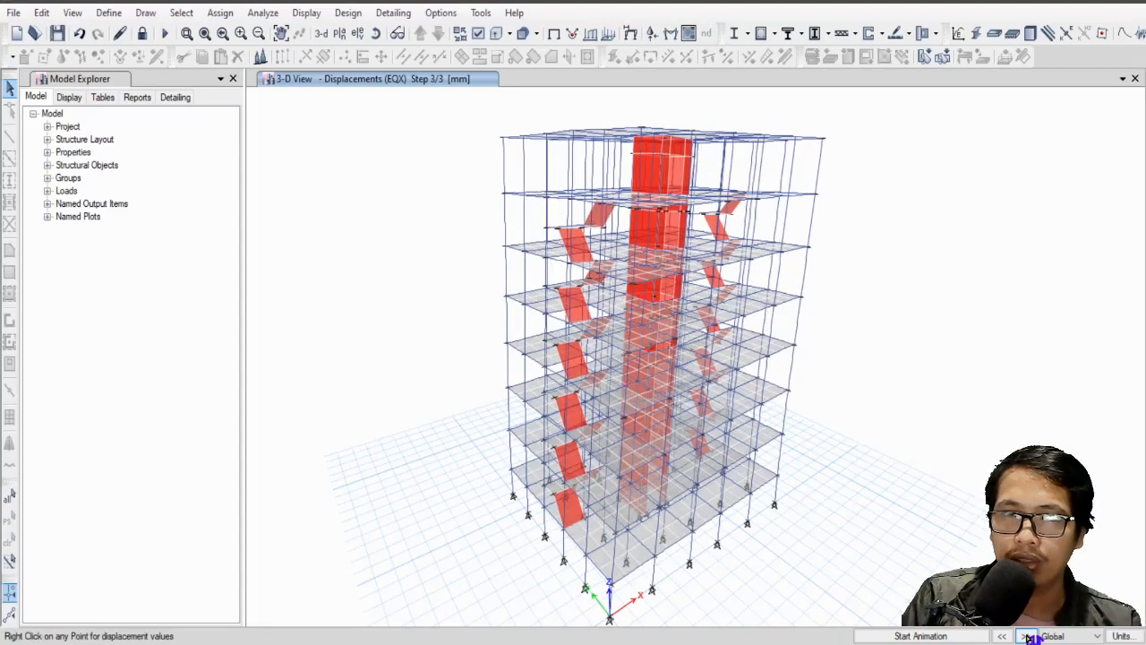
left_click(1028, 635)
left_click(1028, 636)
left_click(1028, 636)
left_click(1028, 636)
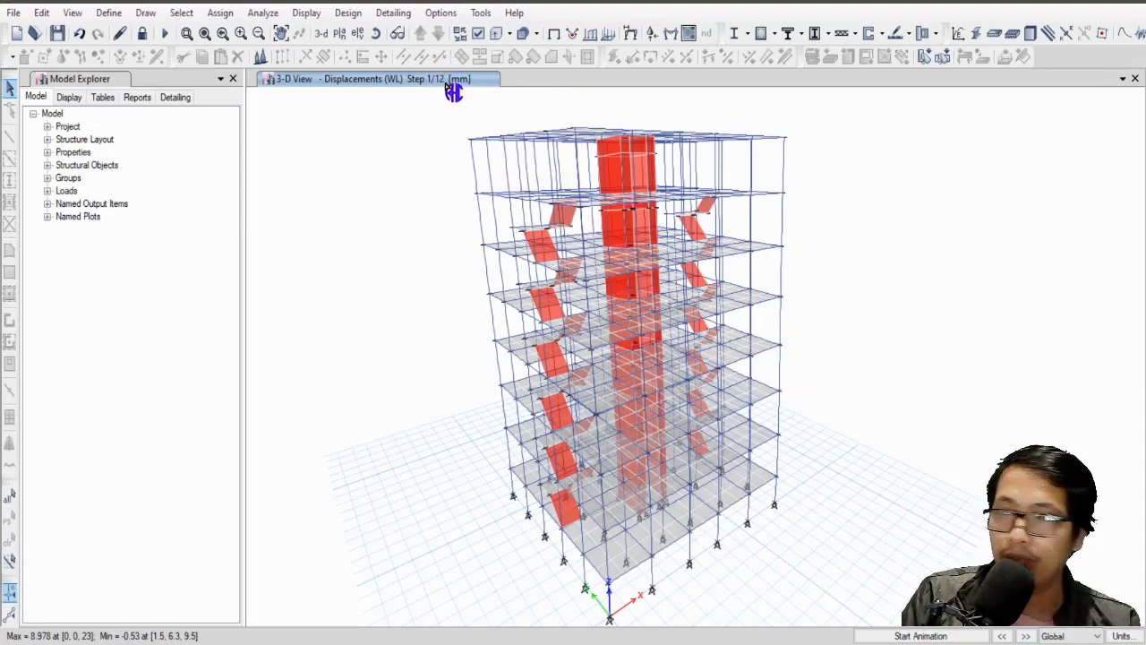
Step: Advance the displaced shape through the wind load steps to WL Step 6/12
left_click(1030, 636)
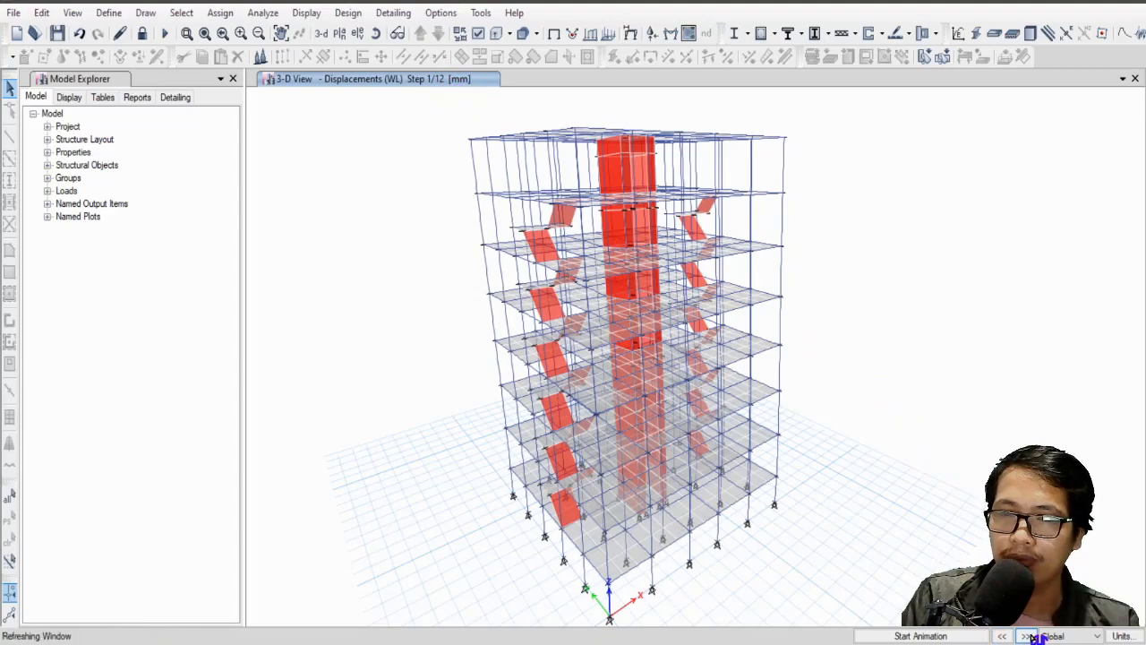
left_click(1032, 636)
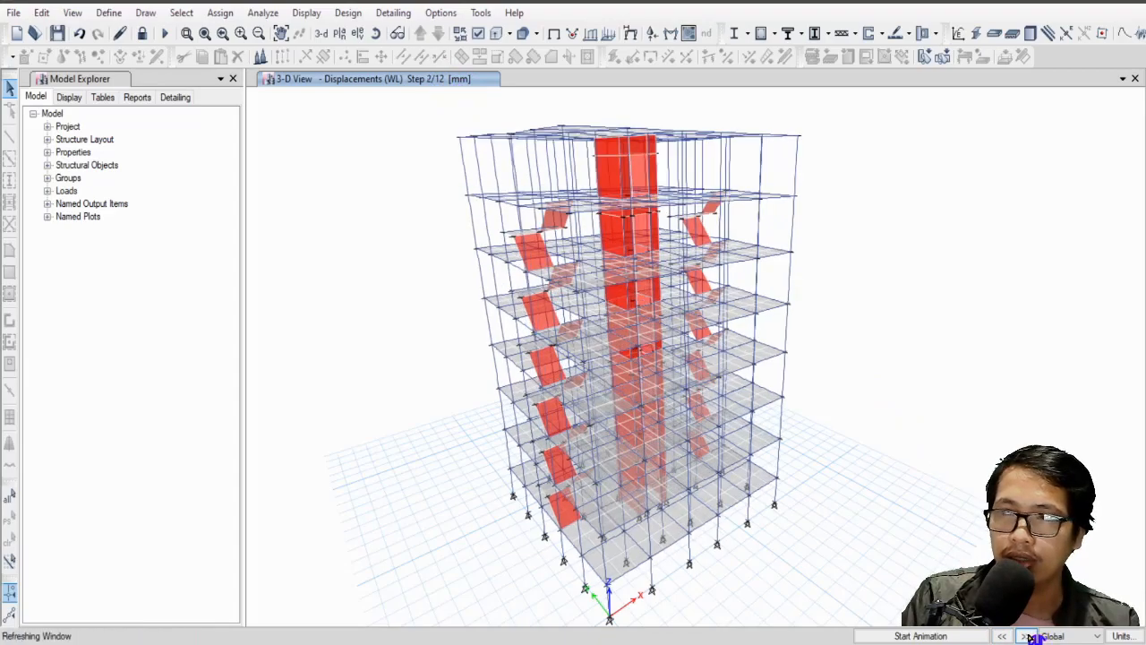
left_click(1030, 636)
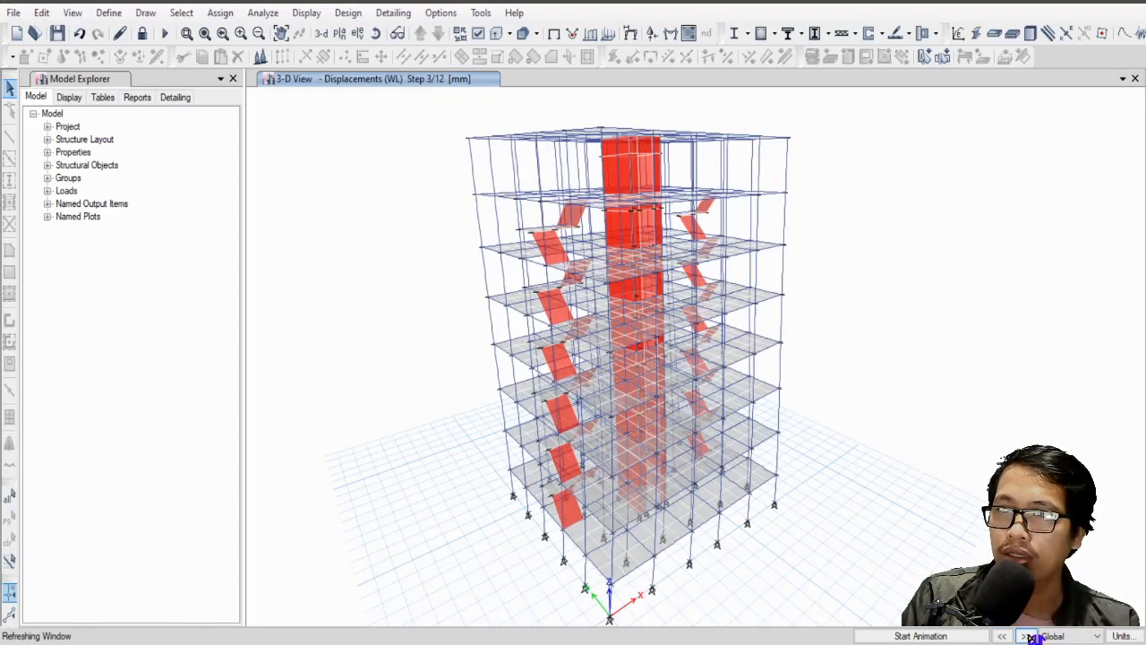
left_click(1033, 637)
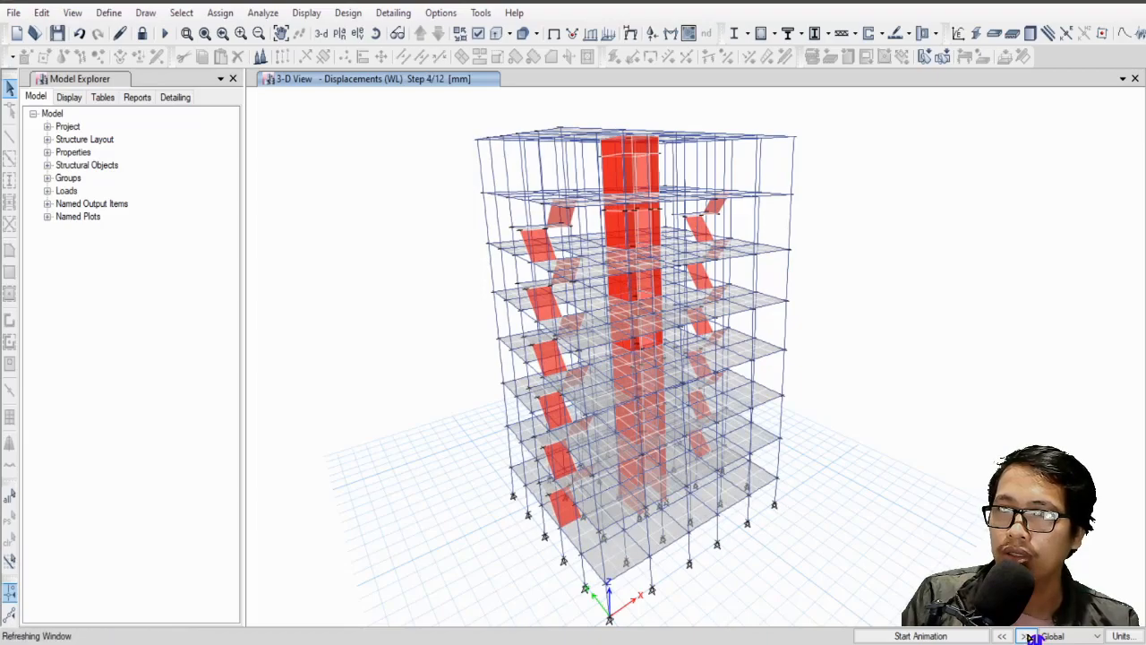
left_click(1032, 636)
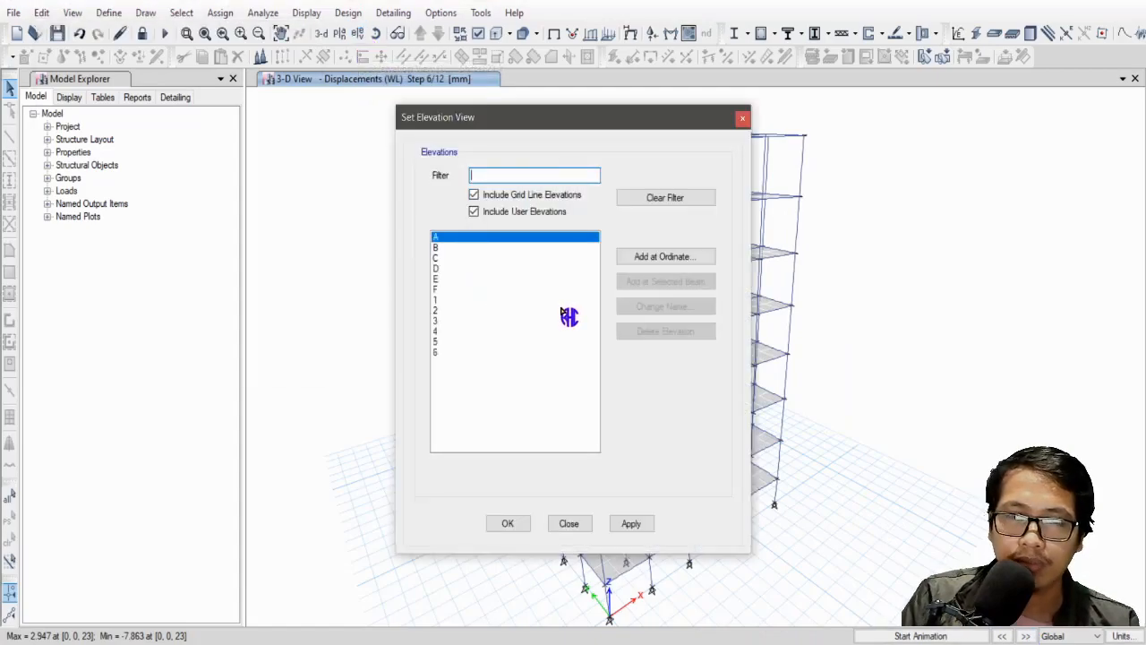
Step: Show the elevation view at grid line A and play, then stop, the animation of the wind load displacements
left_click(513, 528)
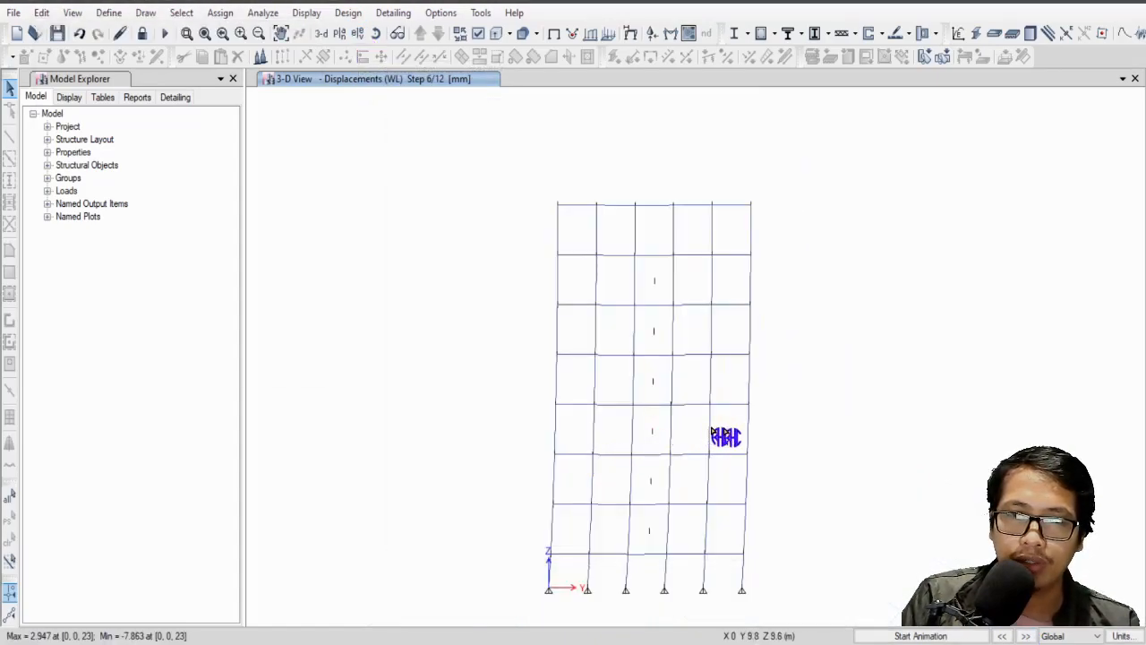
left_click(932, 637)
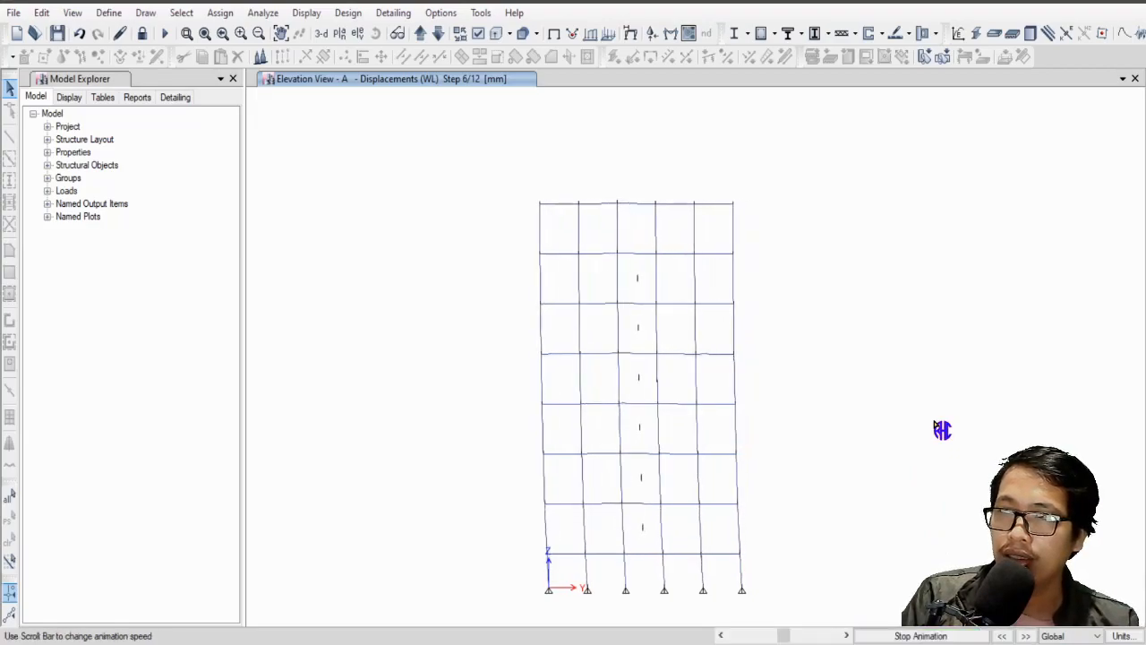
left_click(916, 635)
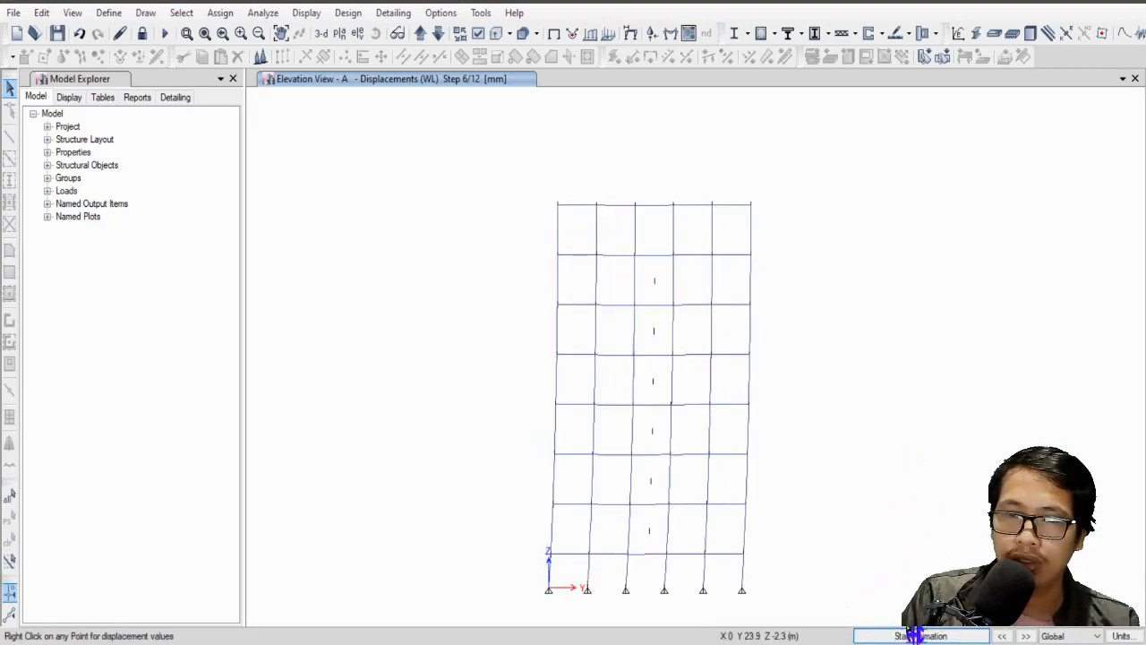
Step: Show extruded frames on the elevation's wind-load displaced shape, and play and stop its animation
left_click(498, 36)
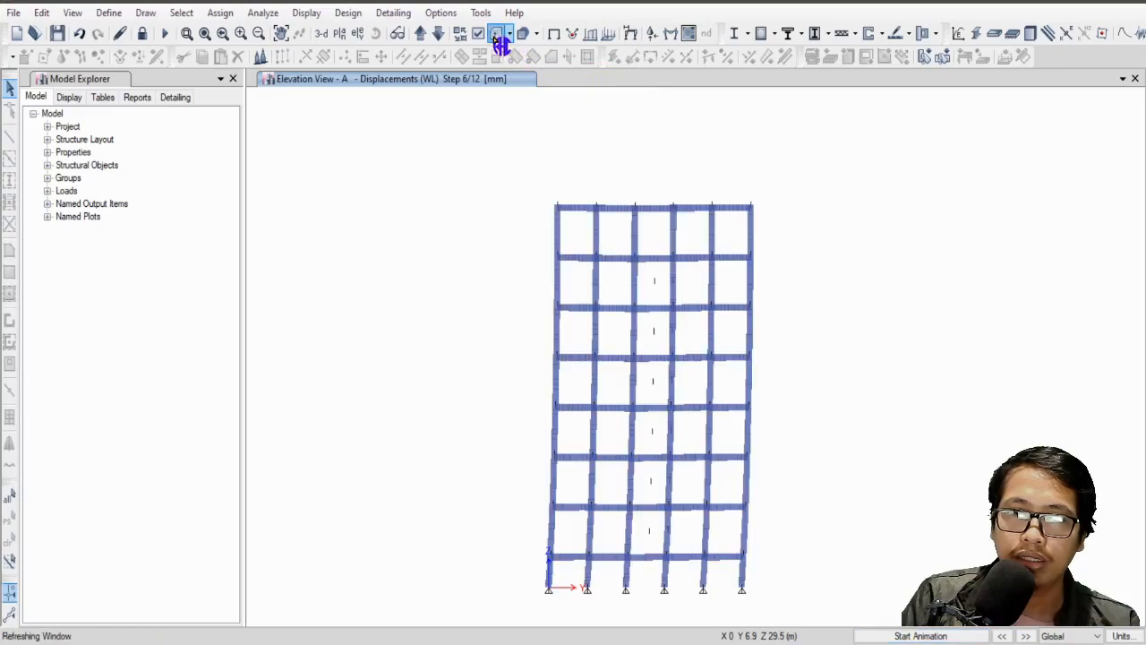
left_click(955, 637)
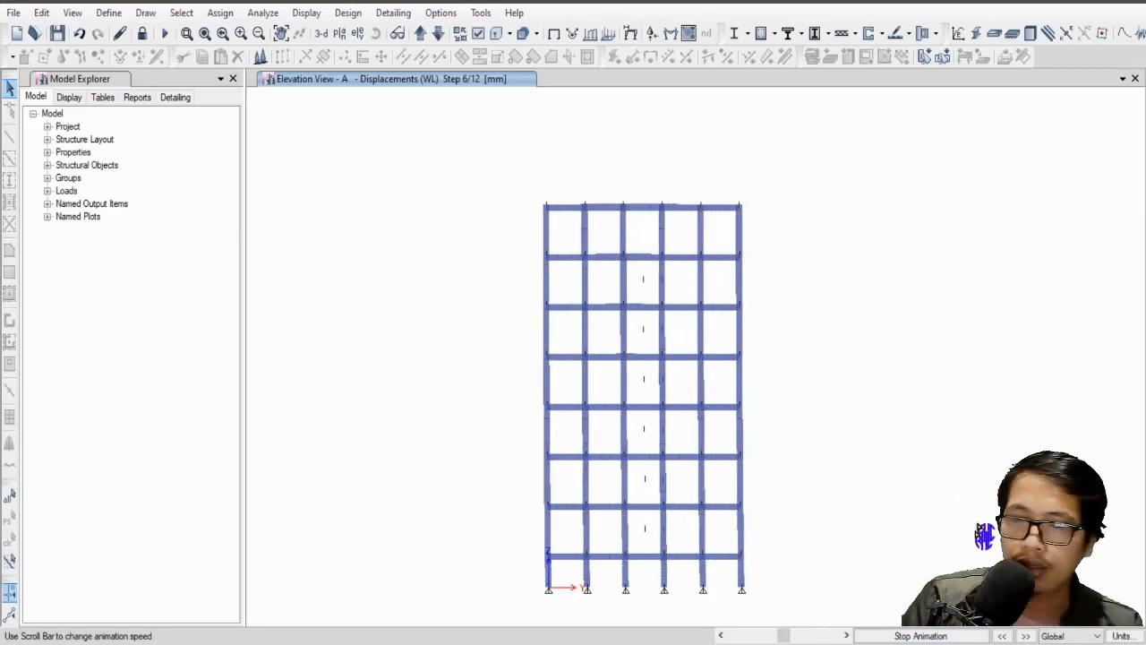
left_click(927, 636)
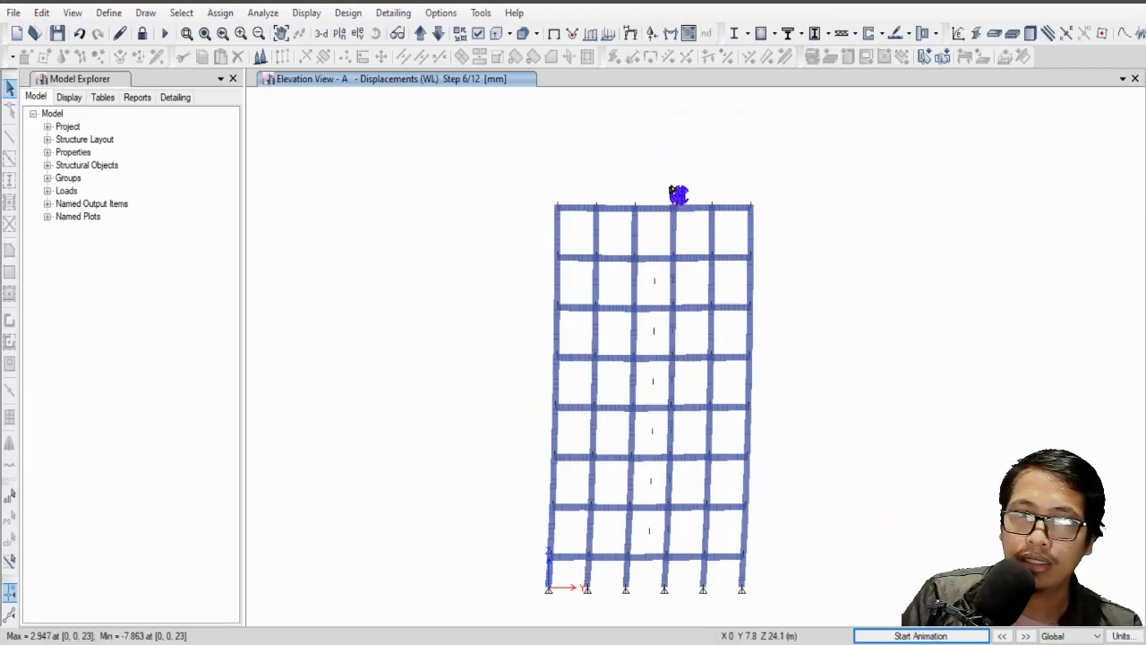
Step: Display the building in 3-D as an undeformed model with line frames instead of extruded sections
left_click(322, 34)
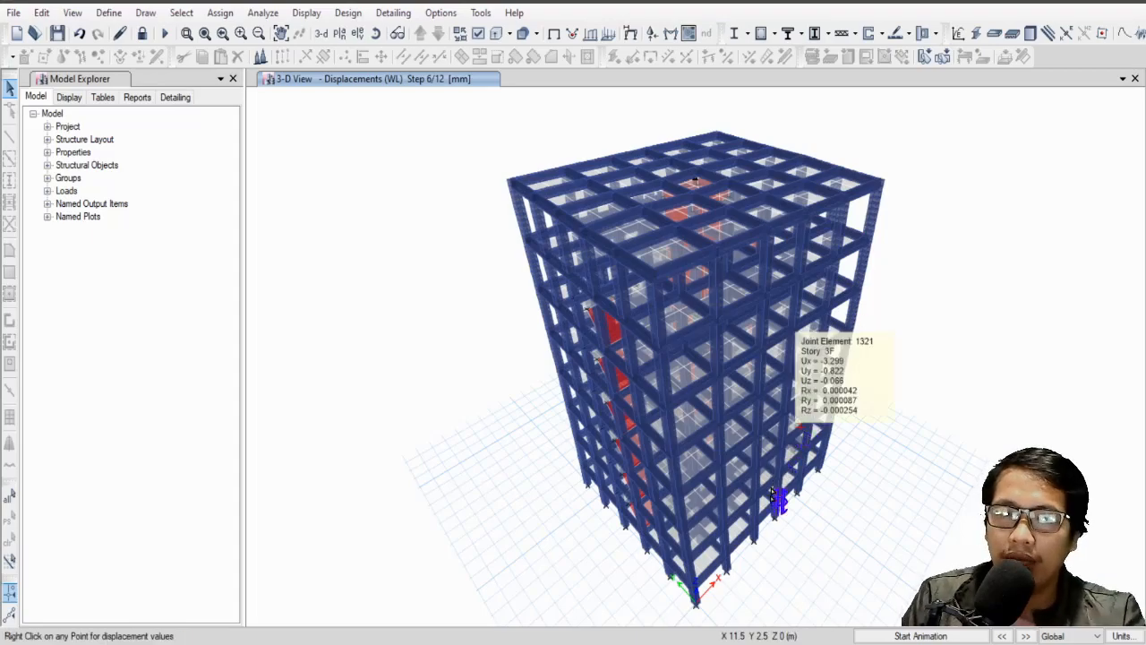
left_click_drag(755, 555, 765, 478)
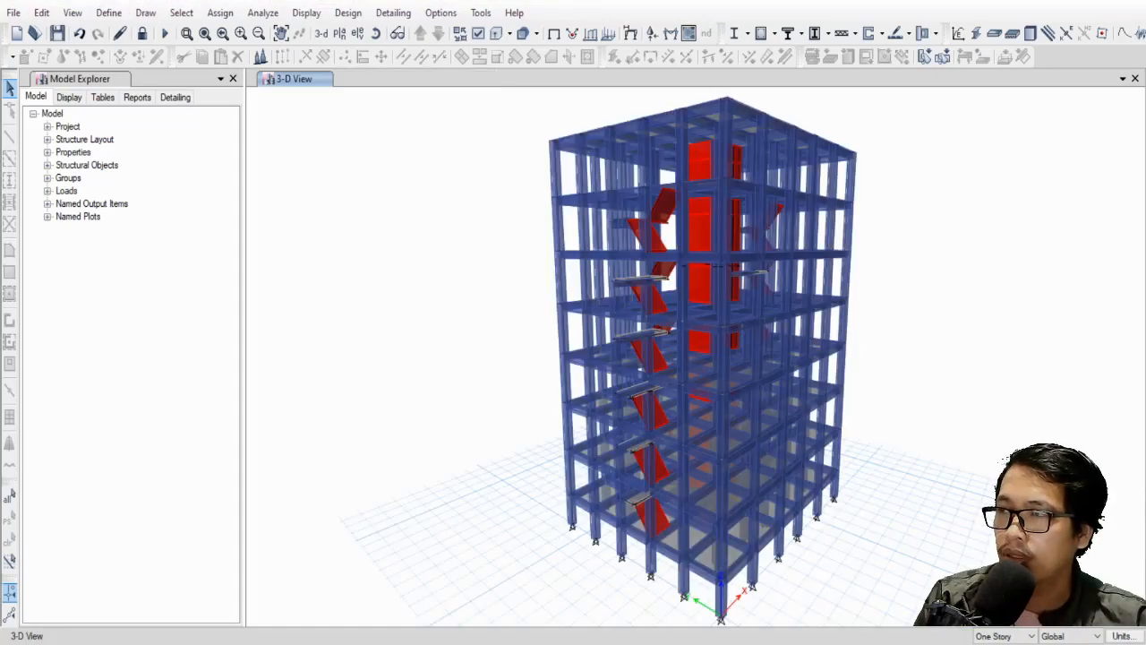
middle_click_drag(874, 476, 859, 428)
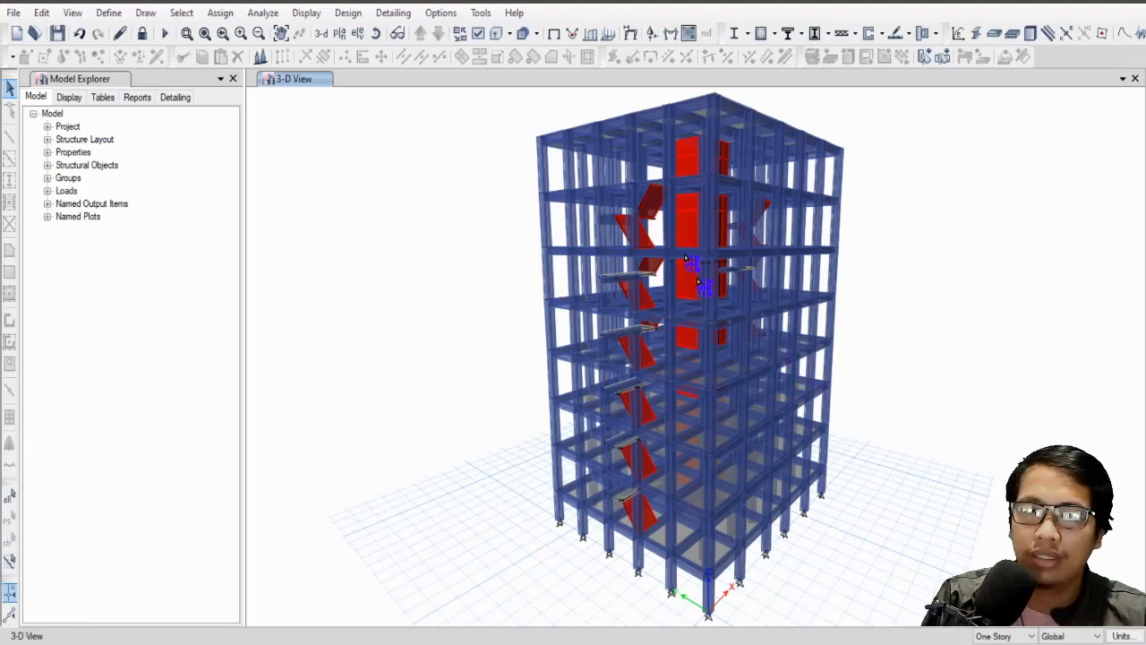
left_click(555, 36)
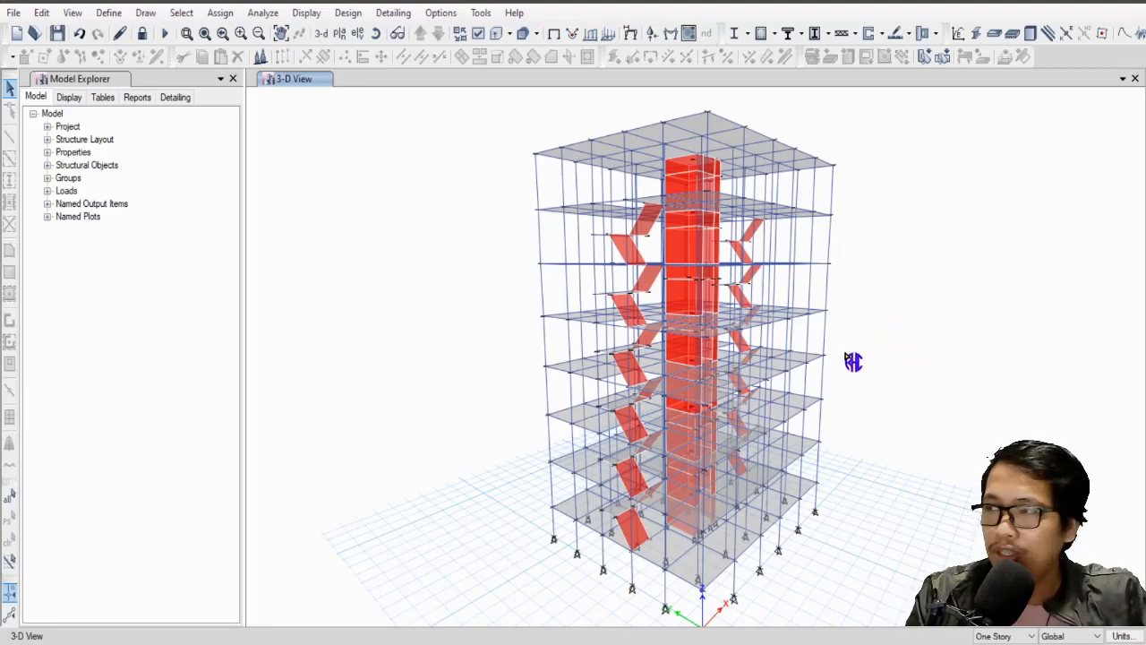
left_click_drag(775, 263, 848, 470)
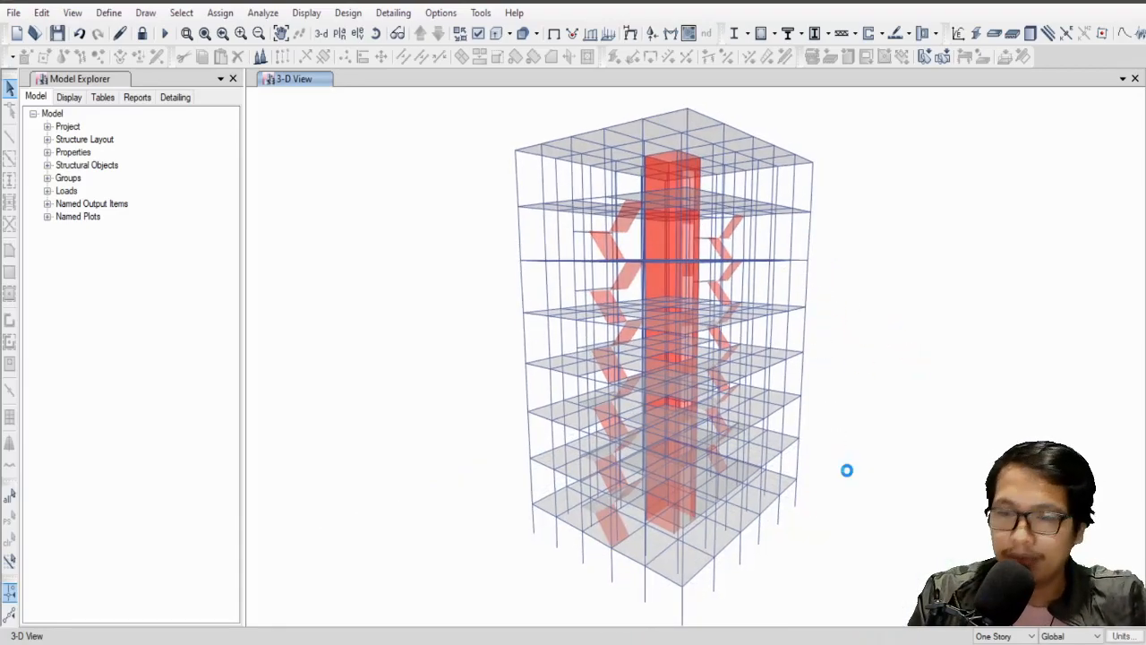
Step: Switch to the RHC DESIGN TOOLS - ETABS2 workbook in Excel and go to its HOME sheet
mouse_move(881, 643)
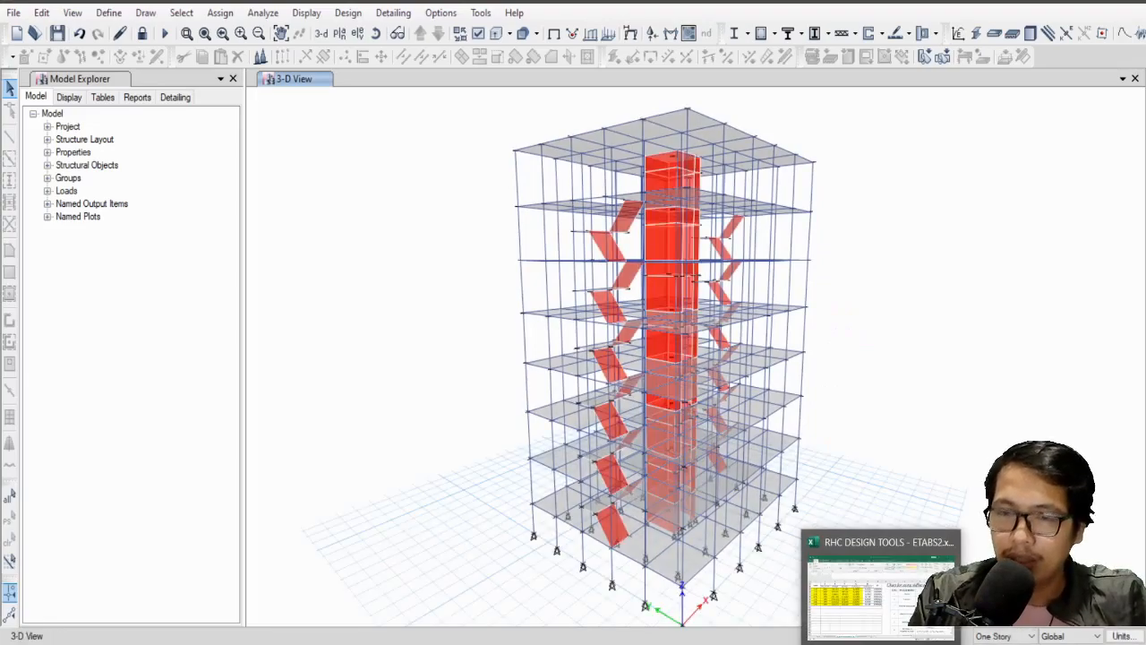
left_click(881, 593)
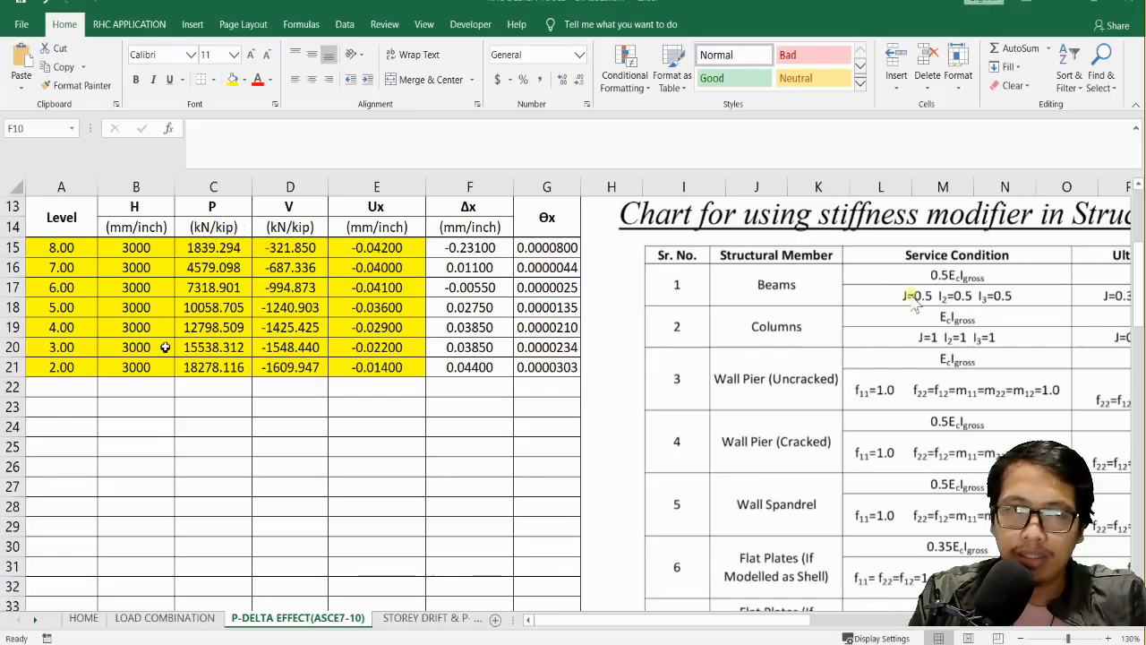
scroll(166, 347, "up", 4)
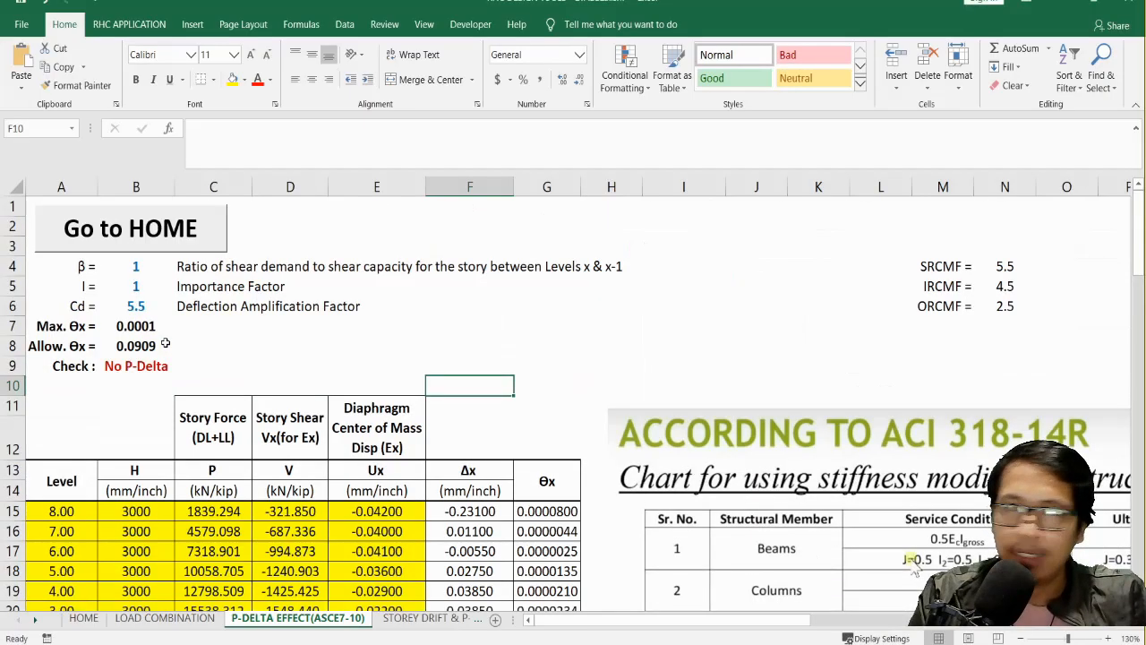
left_click(137, 232)
scroll(500, 401, "up", 3, "ctrl")
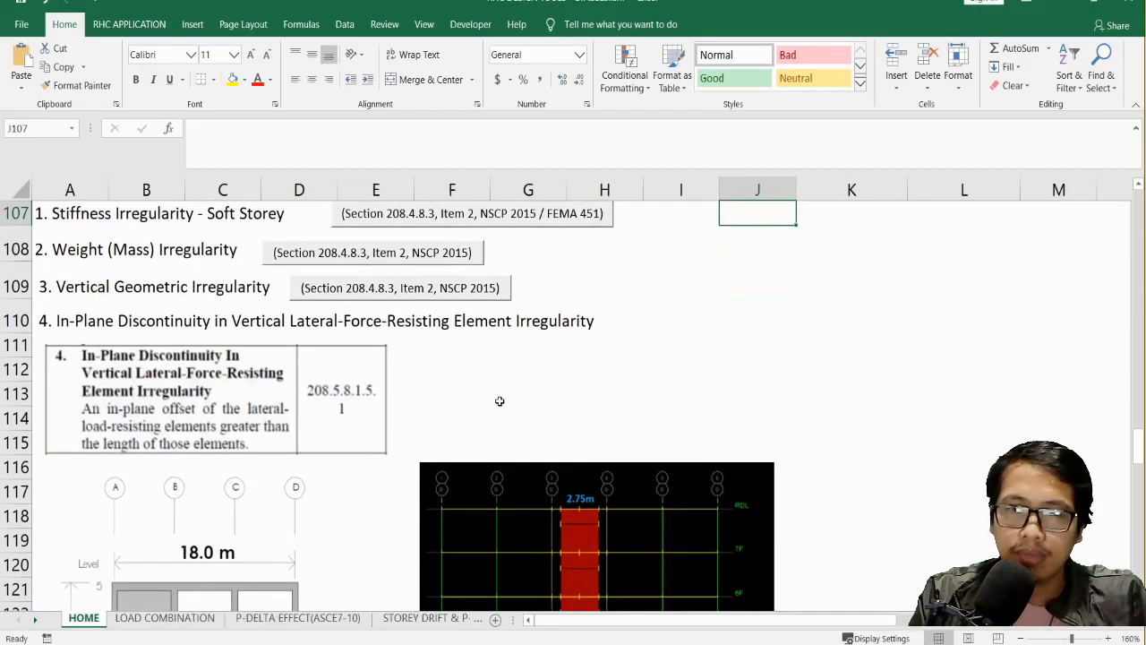
Step: Look through the structural irregularity sections on the HOME sheet and locate the LOAD COMBINATION heading
scroll(500, 401, "down", 8)
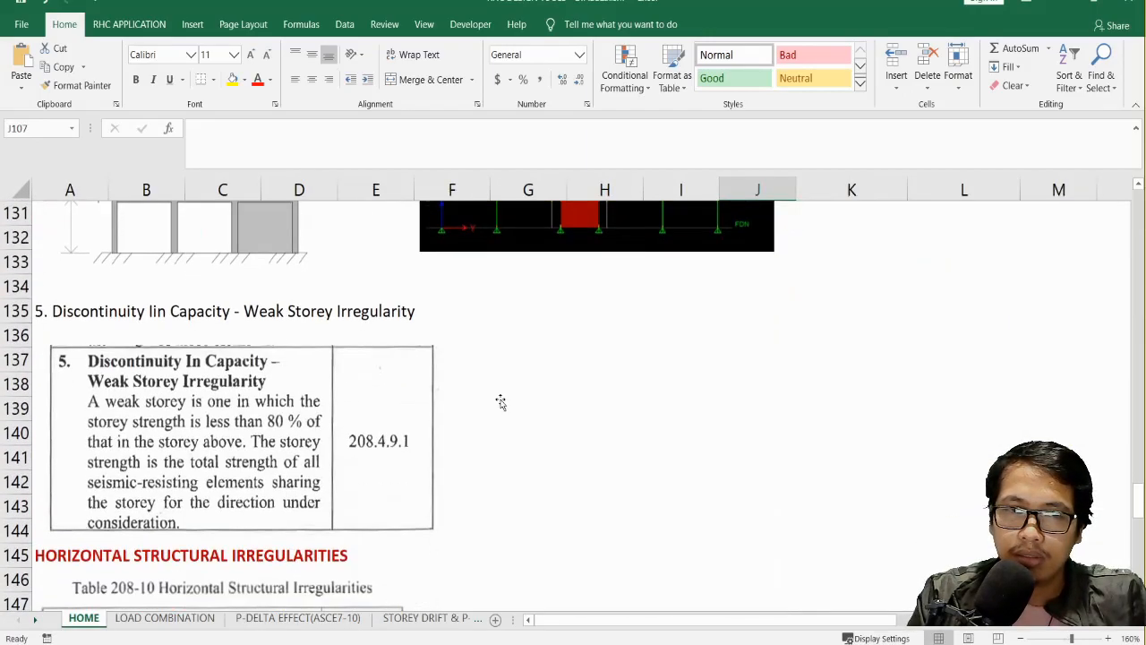
scroll(501, 402, "up", 8)
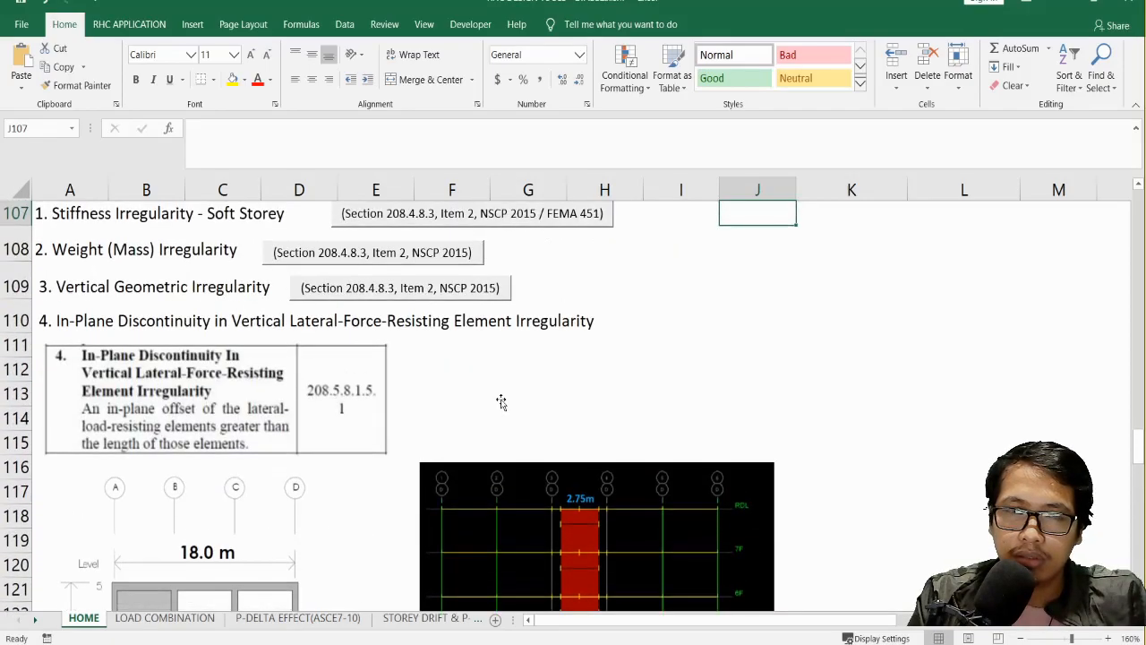
scroll(500, 403, "up", 2)
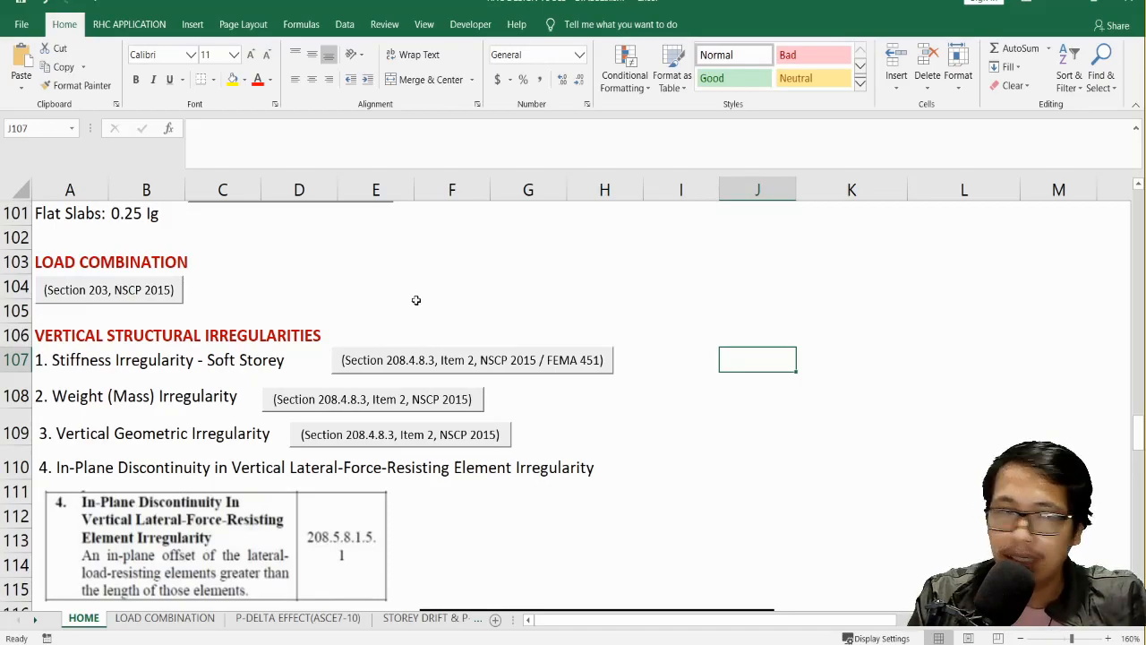
scroll(417, 300, "up", 2)
left_click(231, 405)
left_click(56, 408)
left_click(244, 415)
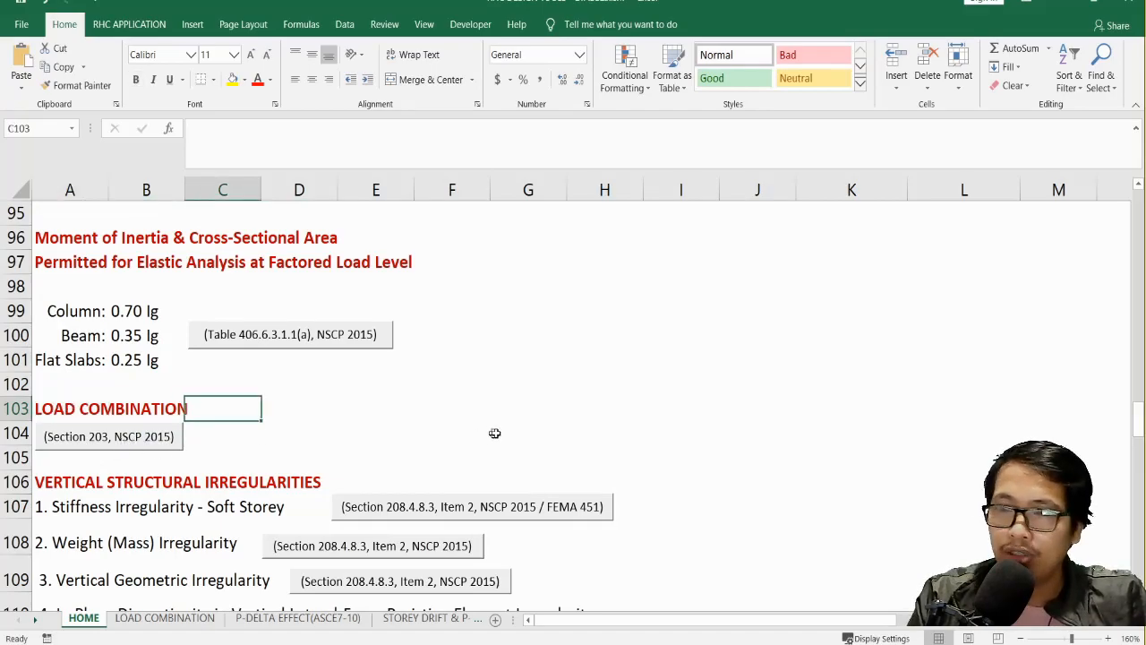
Step: Switch back to the ETABS 3-D model and unlock it, accepting deletion of the analysis results
left_click(850, 643)
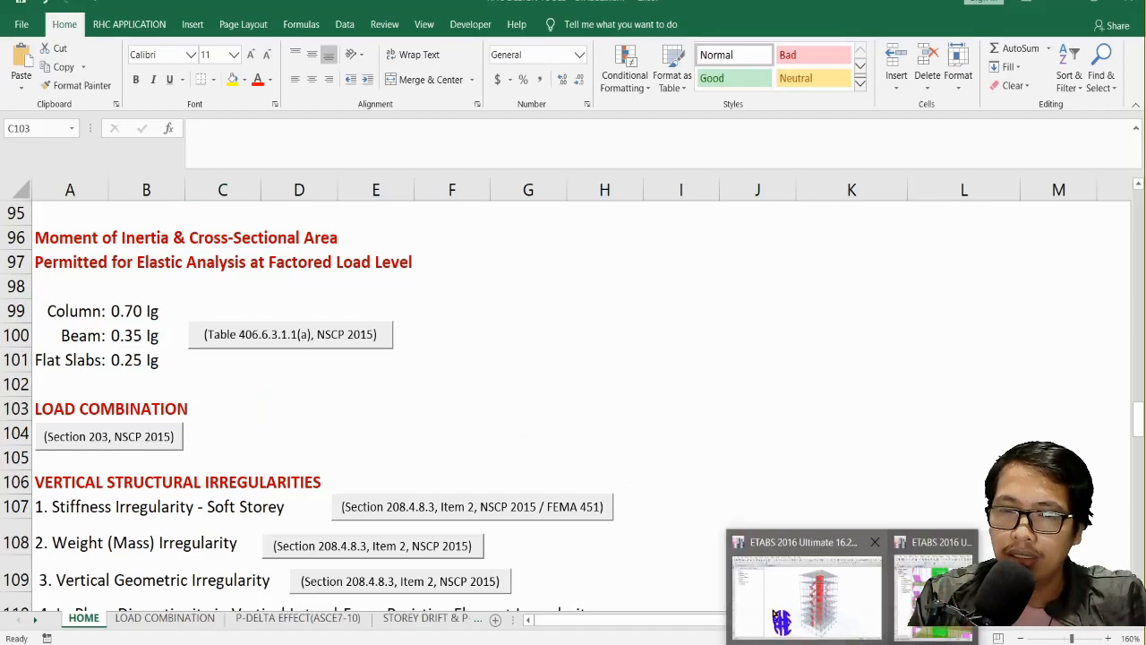
left_click(800, 582)
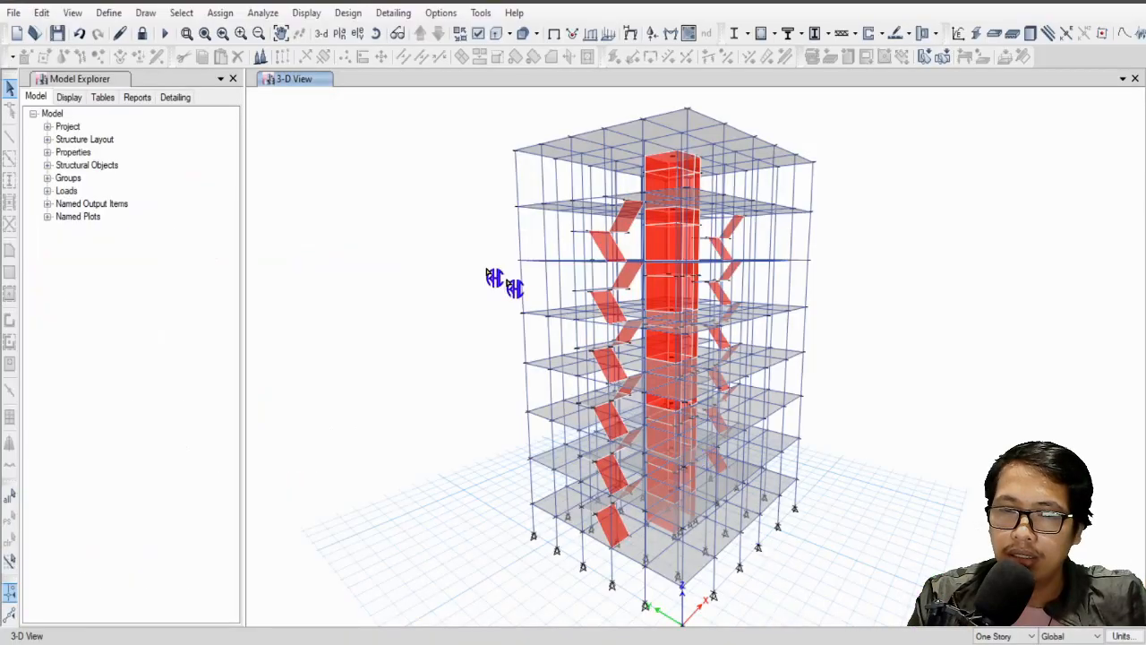
left_click(144, 36)
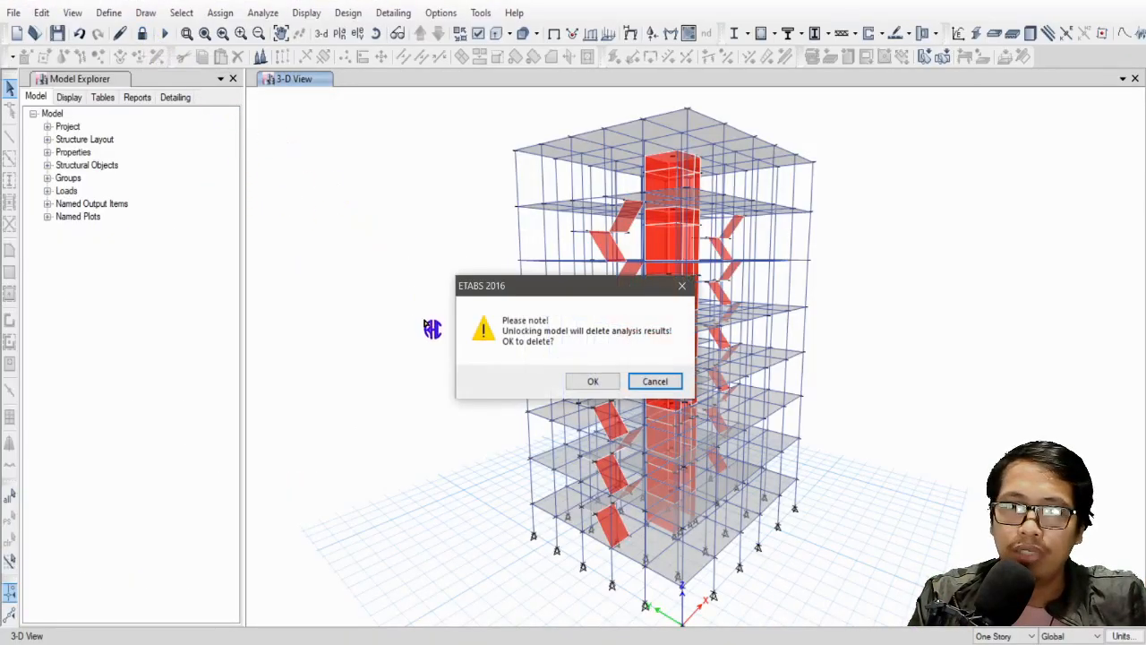
left_click(591, 382)
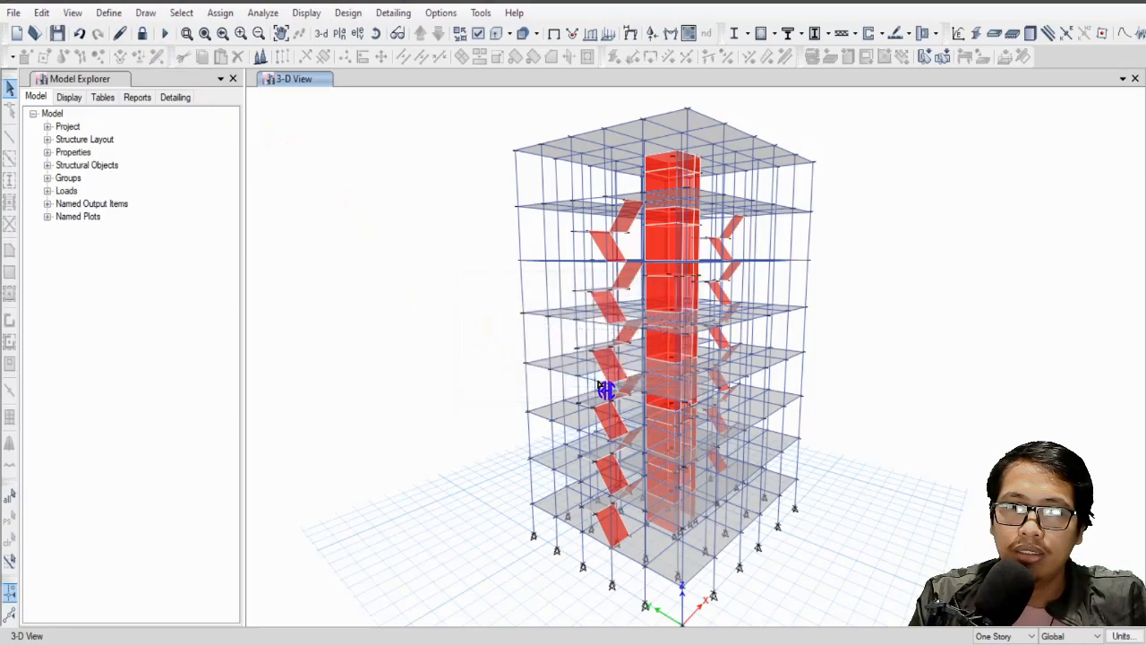
Step: Open the load combinations definition and move its dialog slightly higher over the model
left_click(109, 12)
left_click(156, 410)
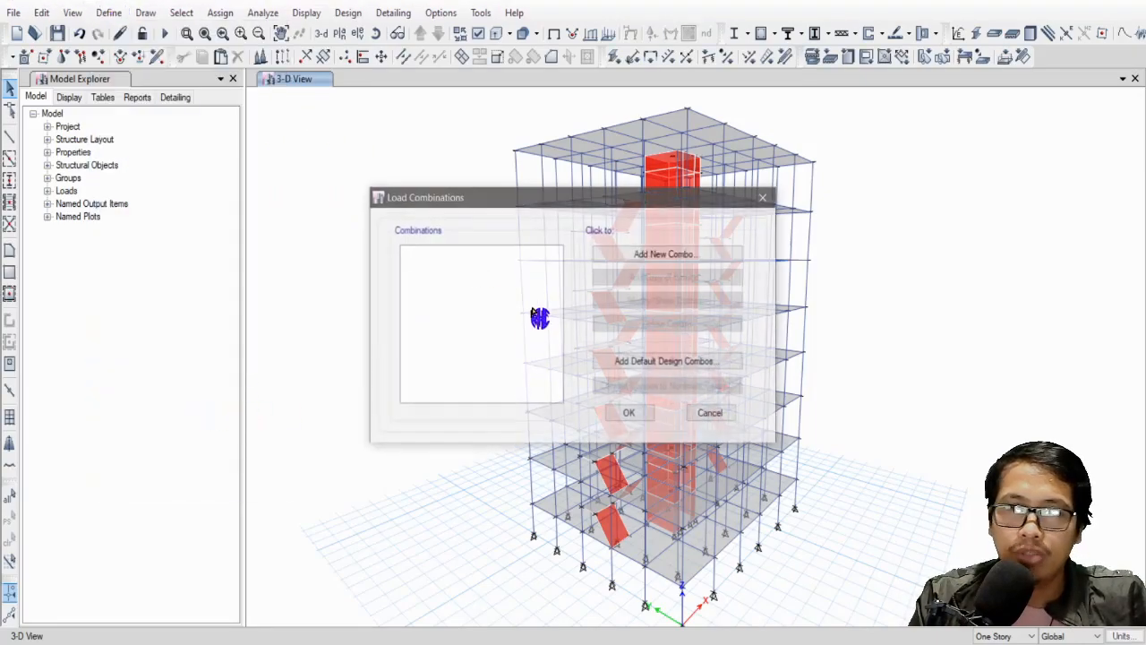
left_click_drag(507, 197, 531, 180)
Step: Switch to the Excel workbook and open the load combination reference for Section 203, NSCP 2015
key("alt+Tab")
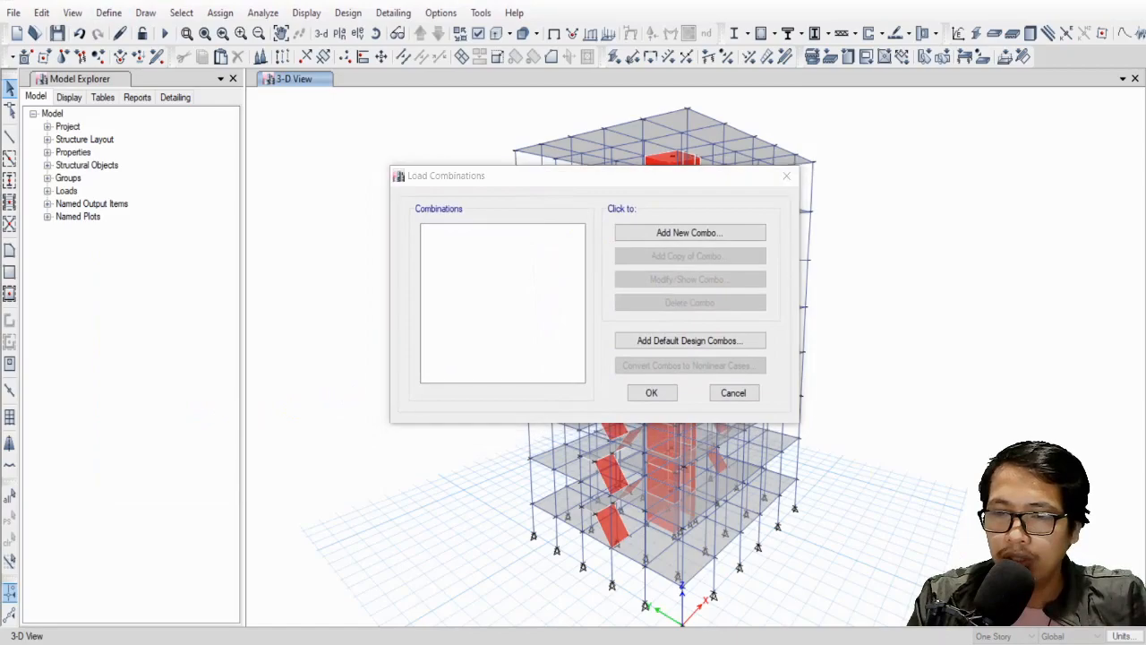
left_click(505, 454)
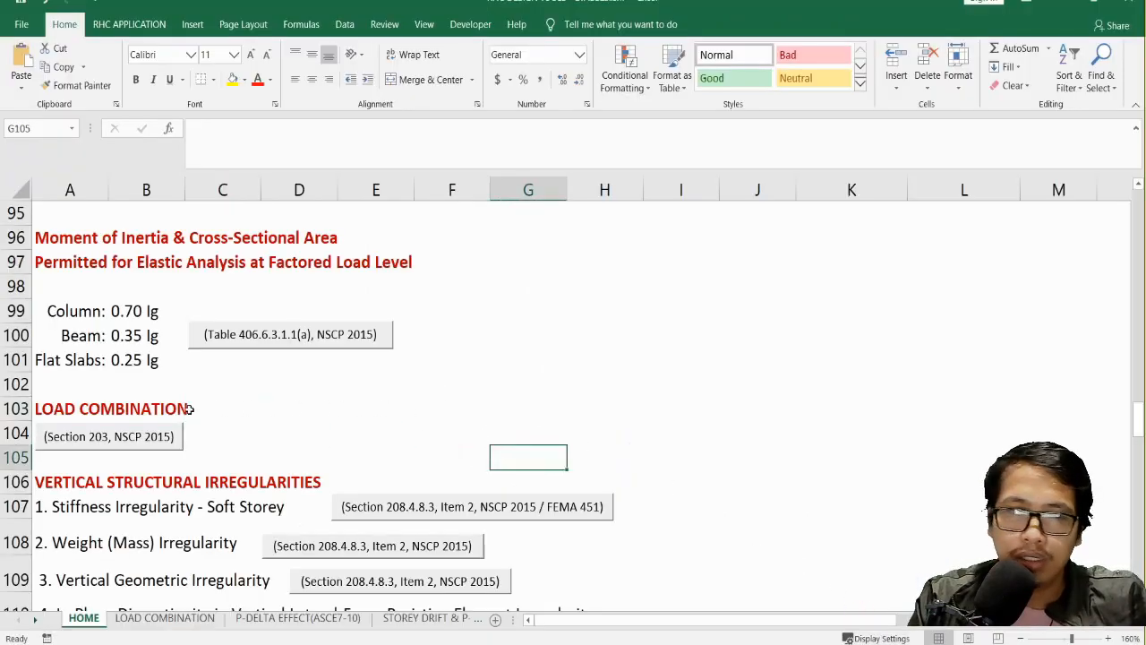
left_click(103, 445)
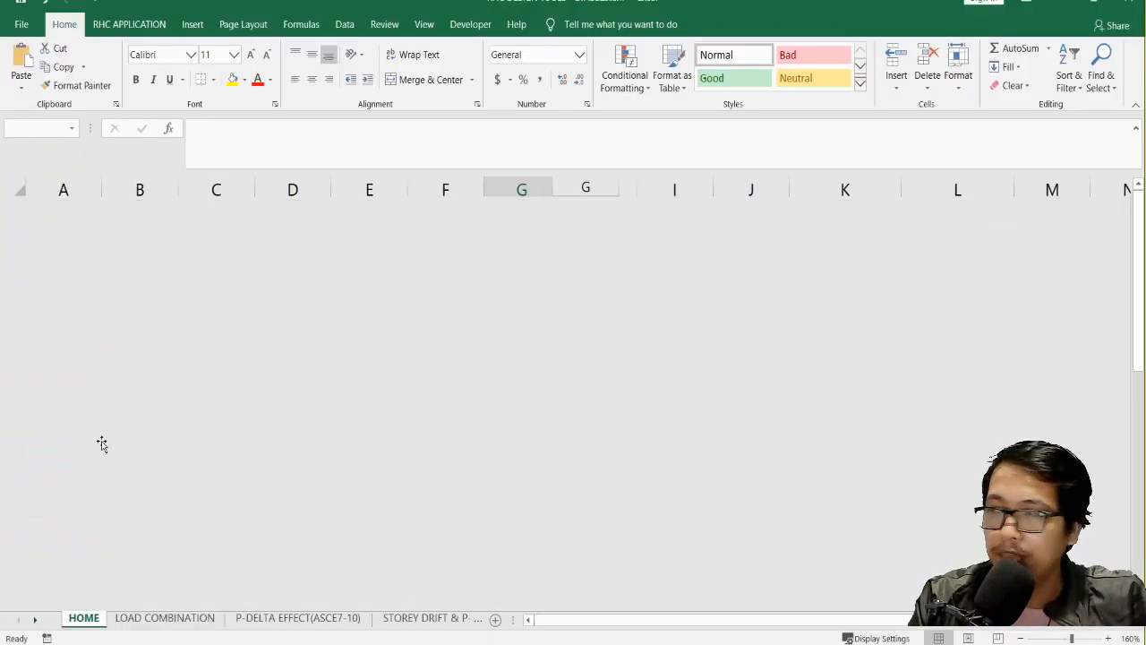
Step: Examine the NSCP 203.3.1 basic load combination equations 203-1 to 203-7 and the accompanying earthquake factors
scroll(320, 294, "down", 4)
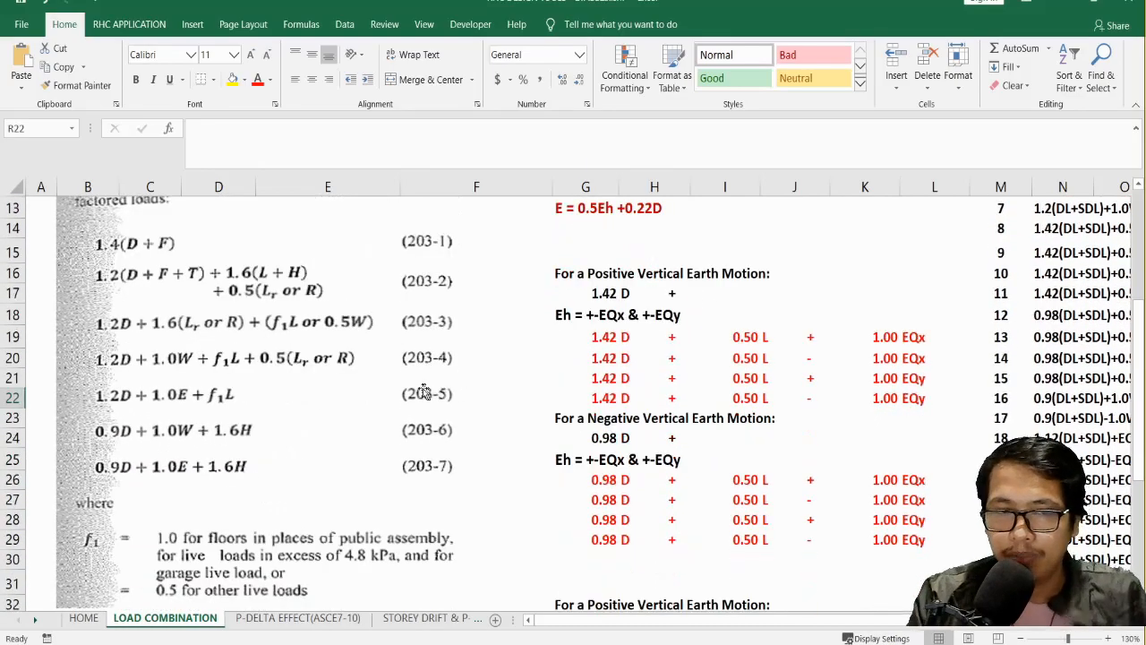
scroll(421, 407, "up", 4)
scroll(421, 407, "down", 2)
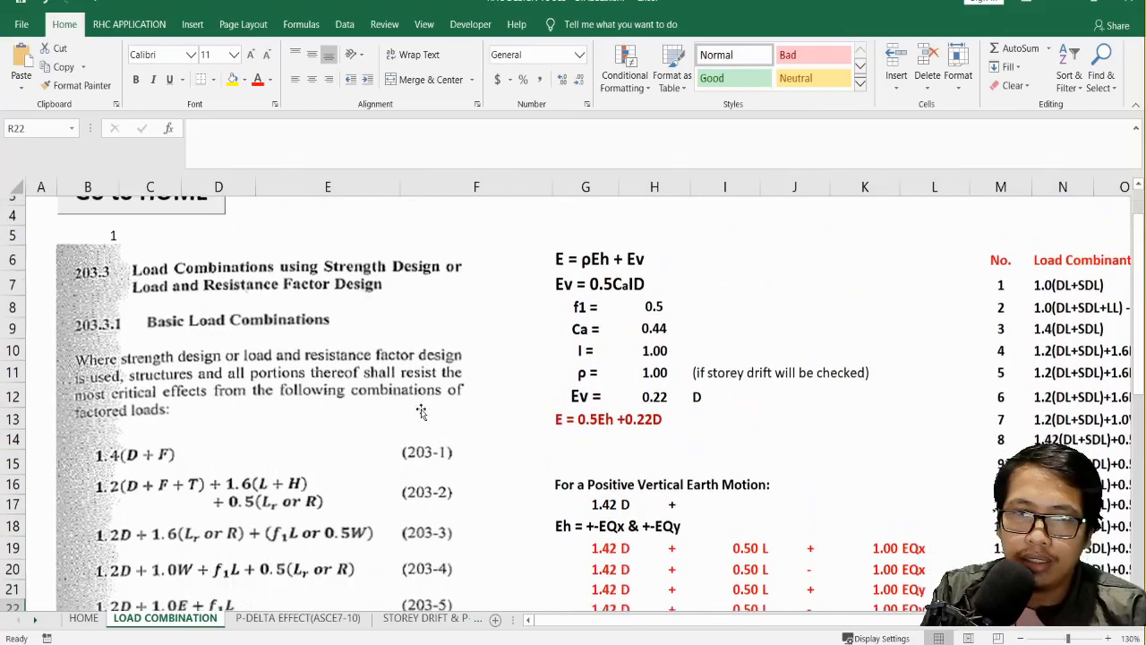
scroll(421, 407, "up", 1)
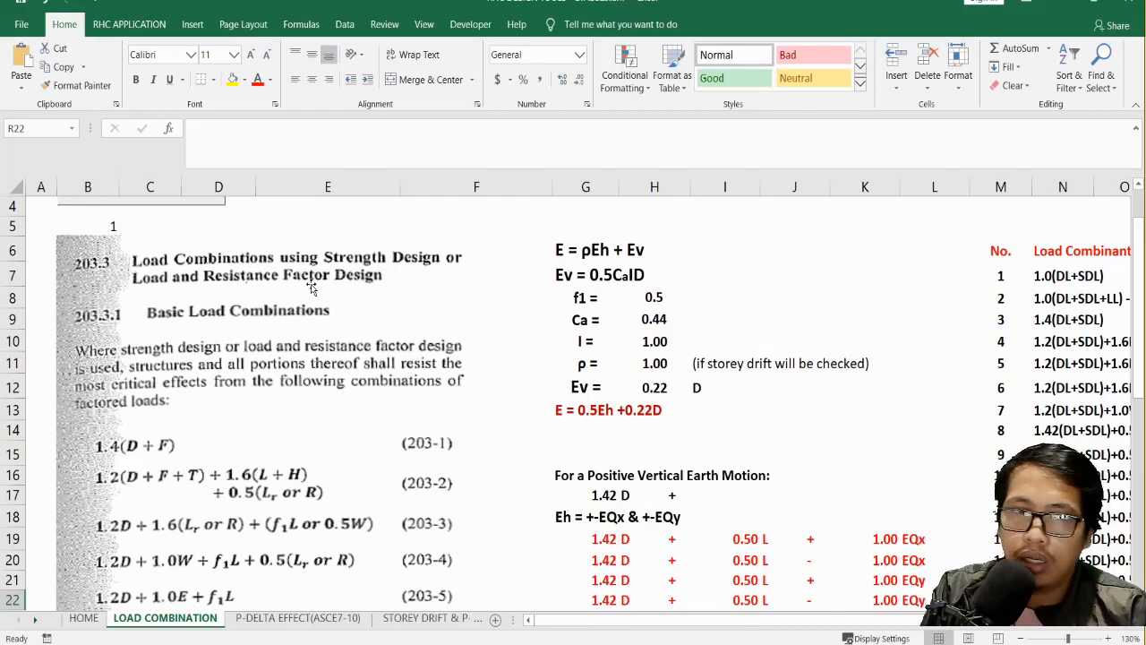
scroll(230, 333, "down", 1)
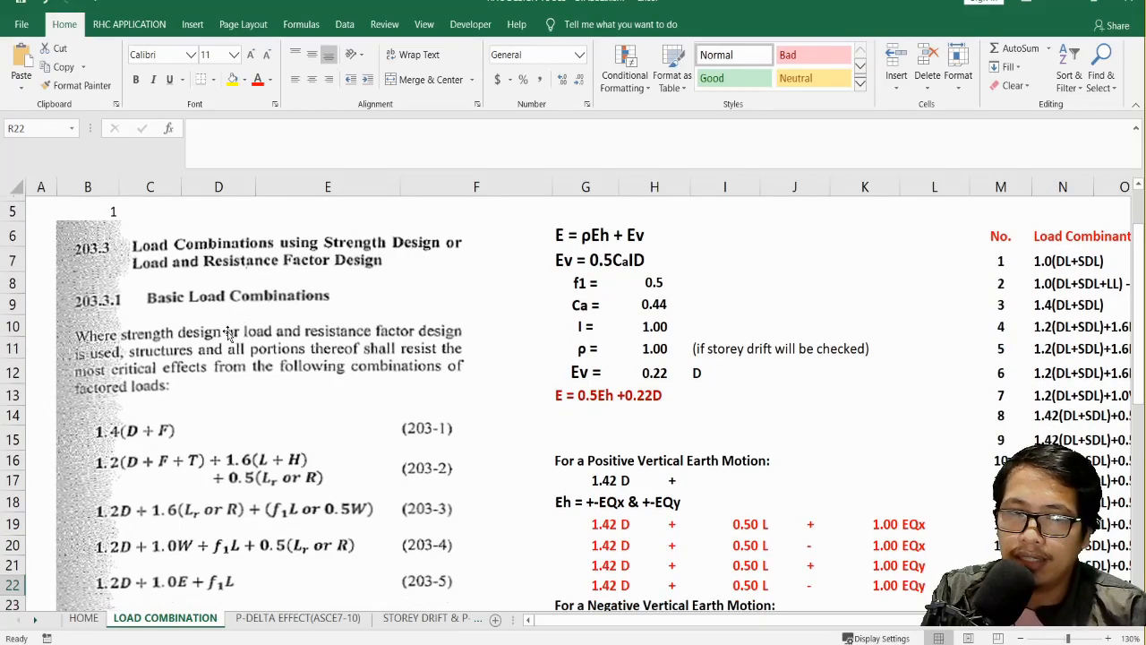
scroll(230, 333, "down", 4)
scroll(228, 333, "up", 2)
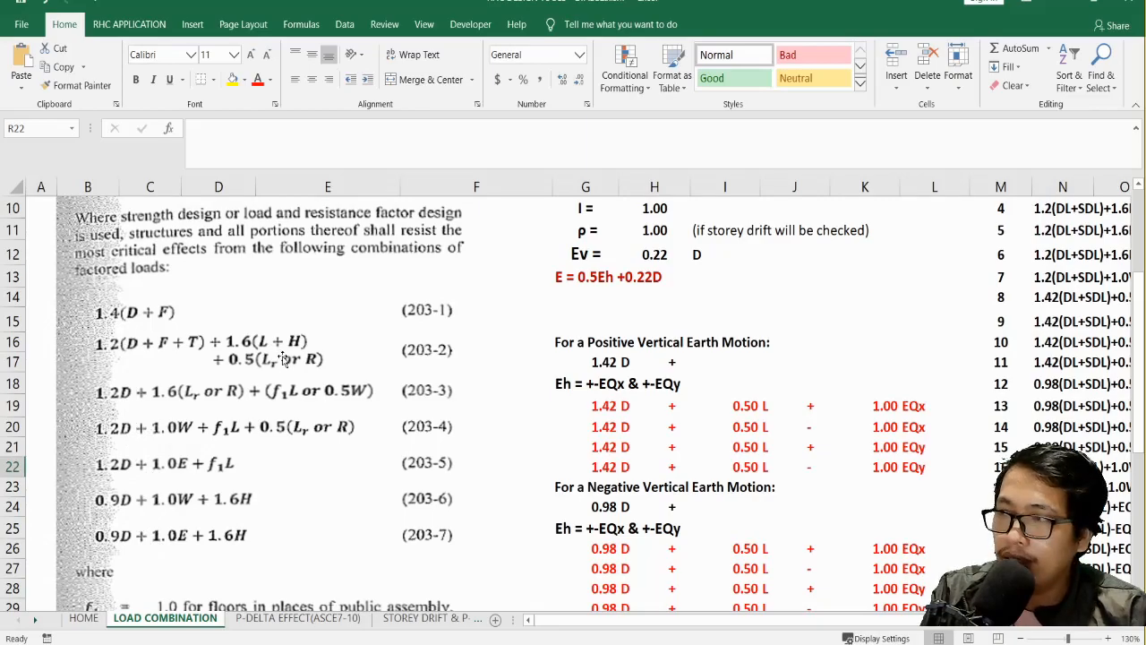
scroll(289, 387, "down", 2)
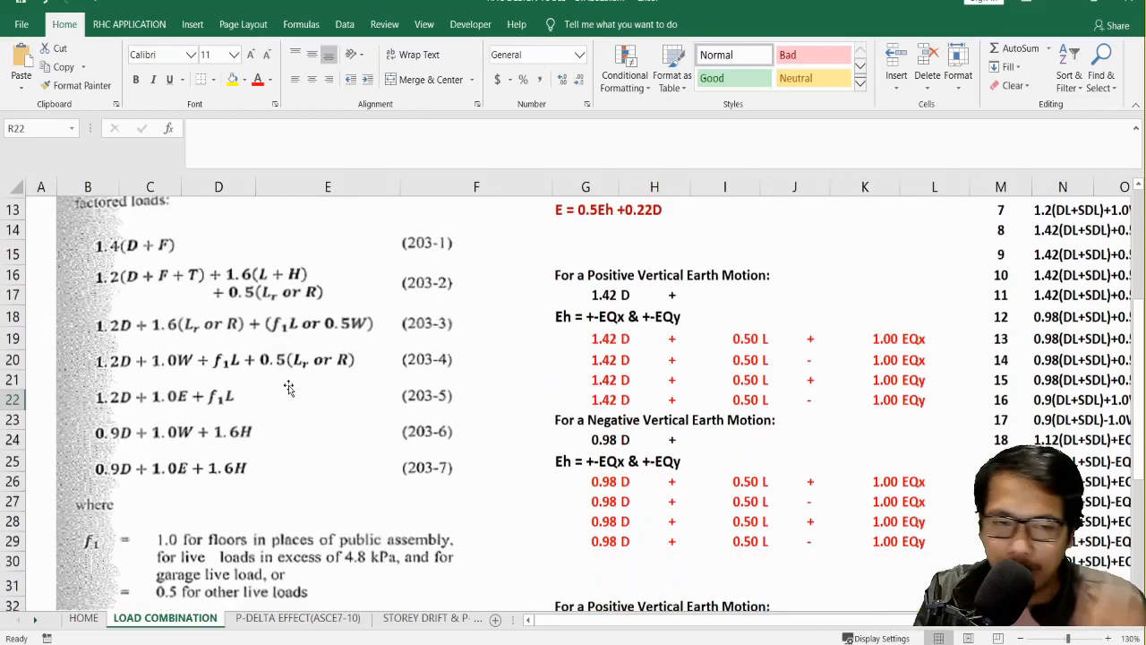
Step: Review the numbered load combination list, highlighting combinations 1 and 2, and compare it with the NSCP equations
left_click_drag(591, 624, 788, 632)
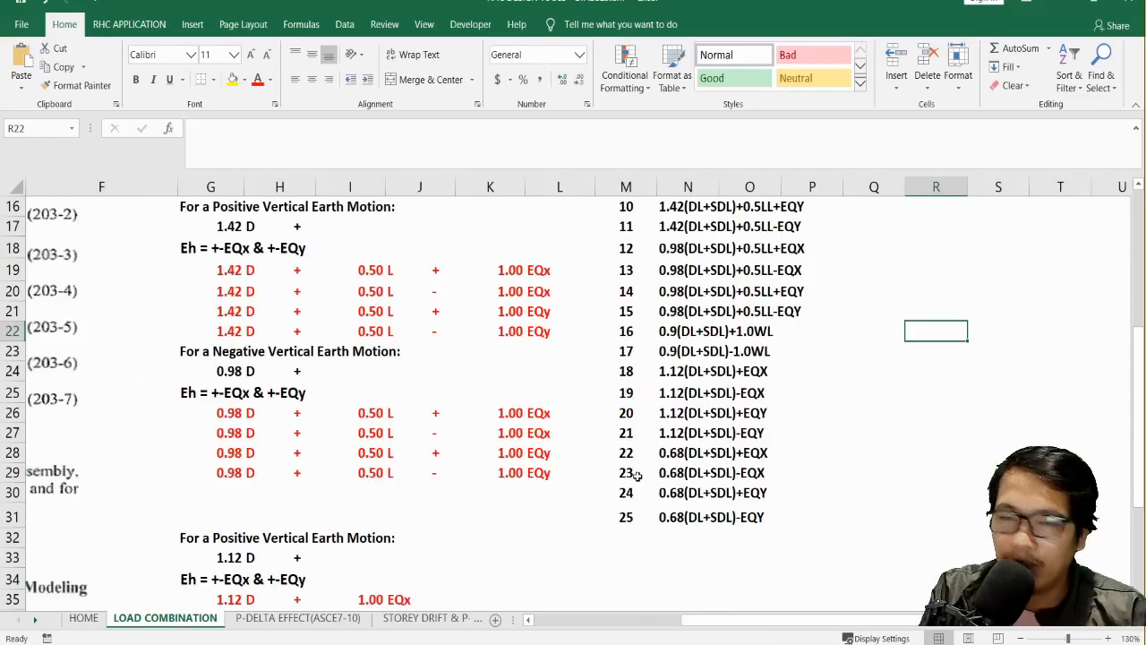
scroll(645, 486, "up", 5)
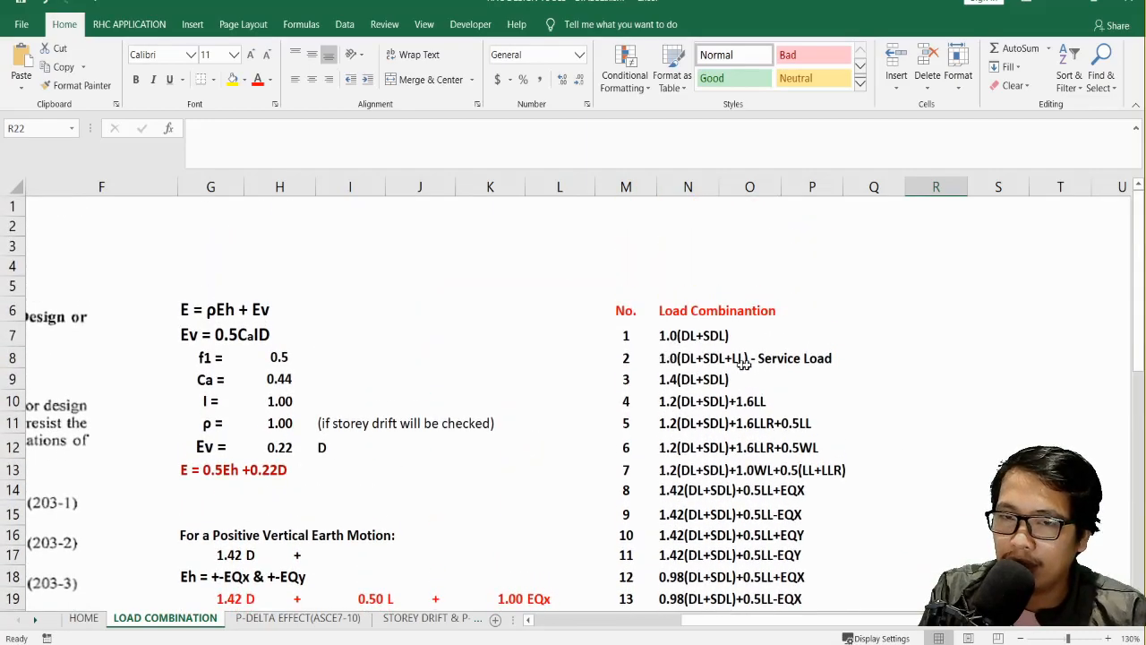
left_click_drag(639, 357, 800, 340)
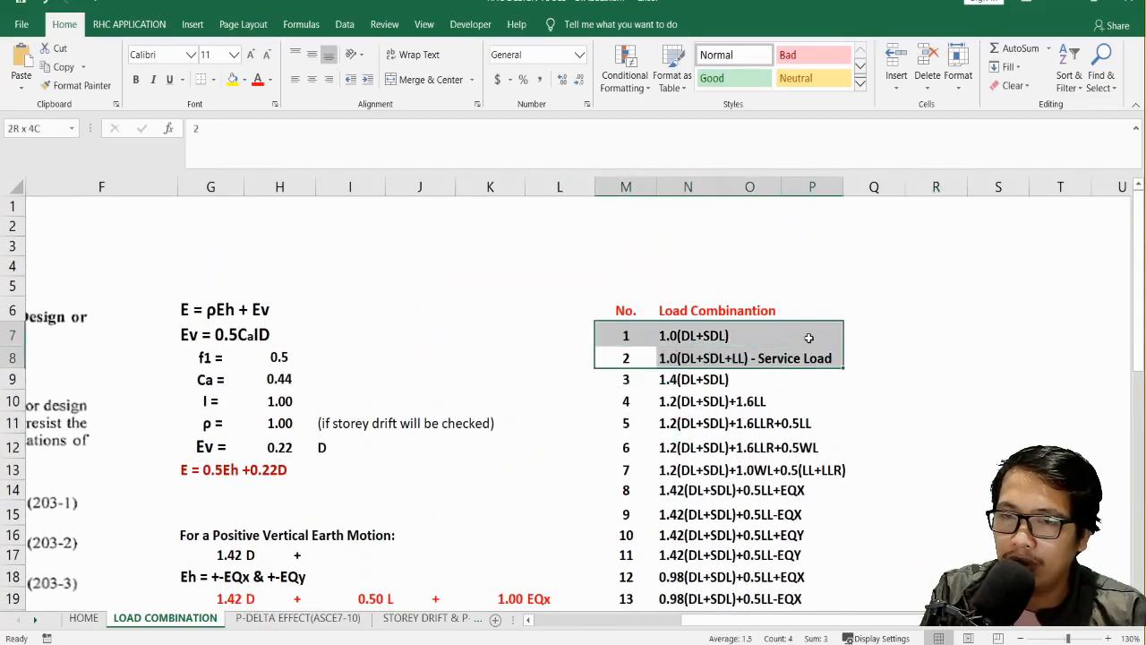
scroll(810, 339, "down", 5)
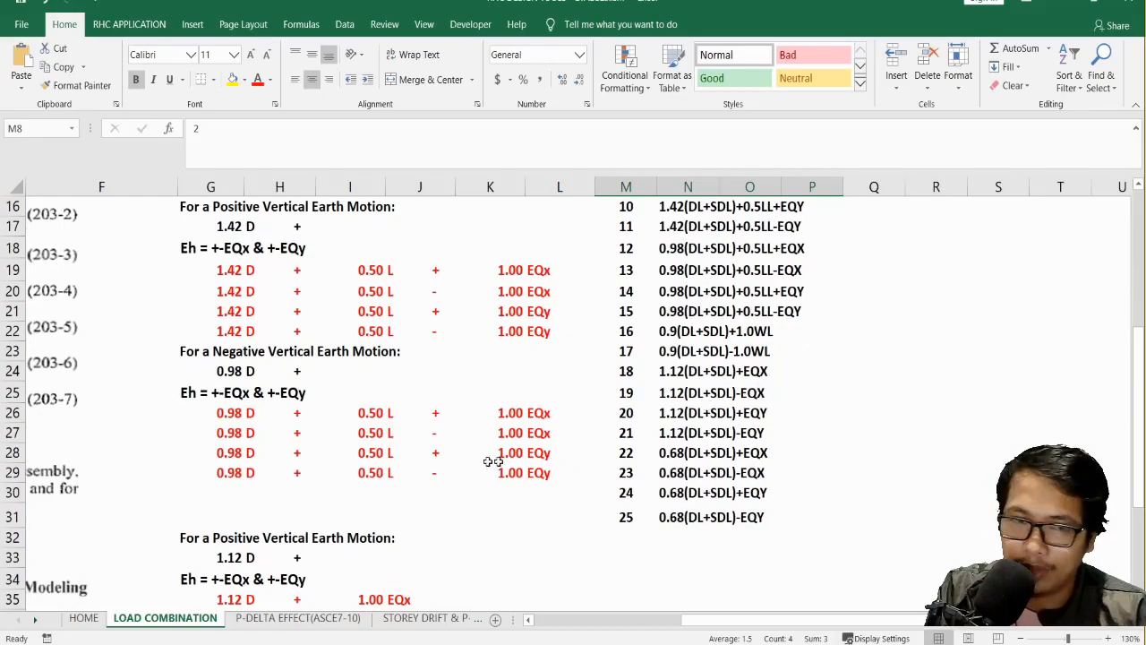
left_click_drag(704, 618, 564, 625)
scroll(573, 518, "up", 2)
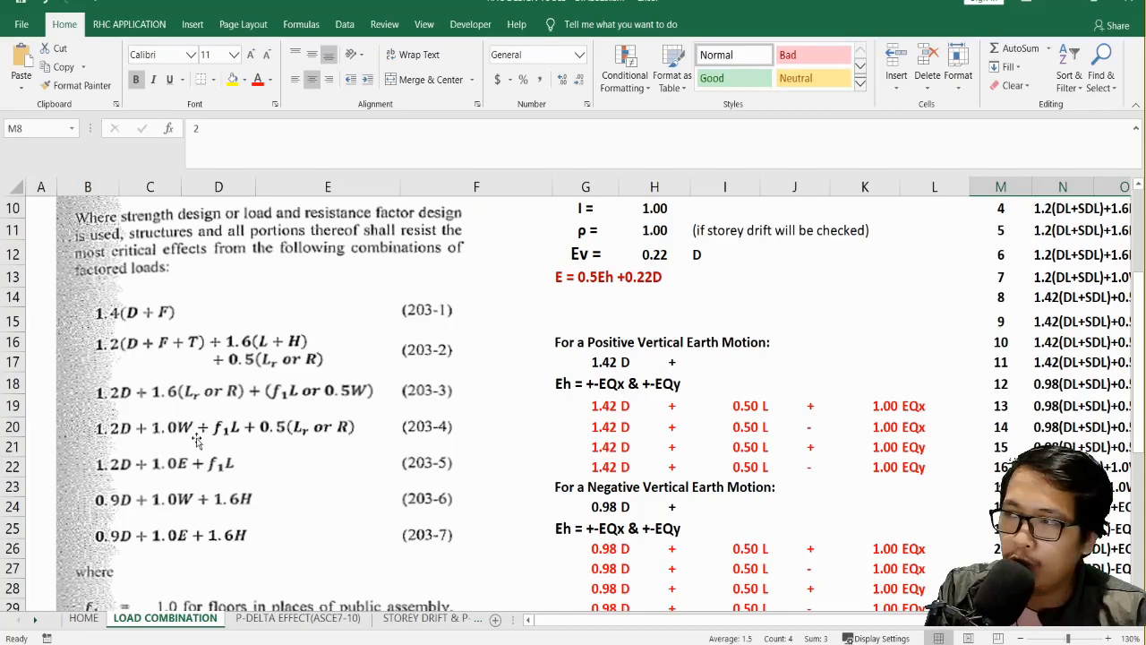
Step: Compare the earthquake load formulas for E and Ev with the NSCP Section 208.6.1 equations and the Eh, Em and Ev definitions
scroll(203, 441, "down", 1)
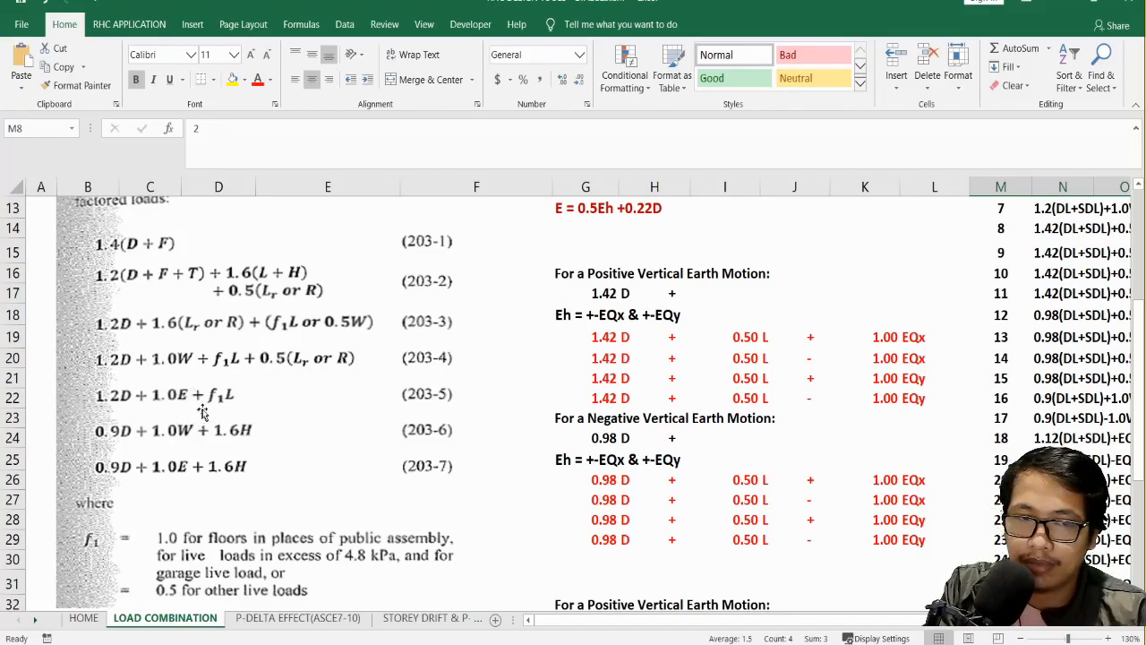
scroll(669, 403, "up", 4)
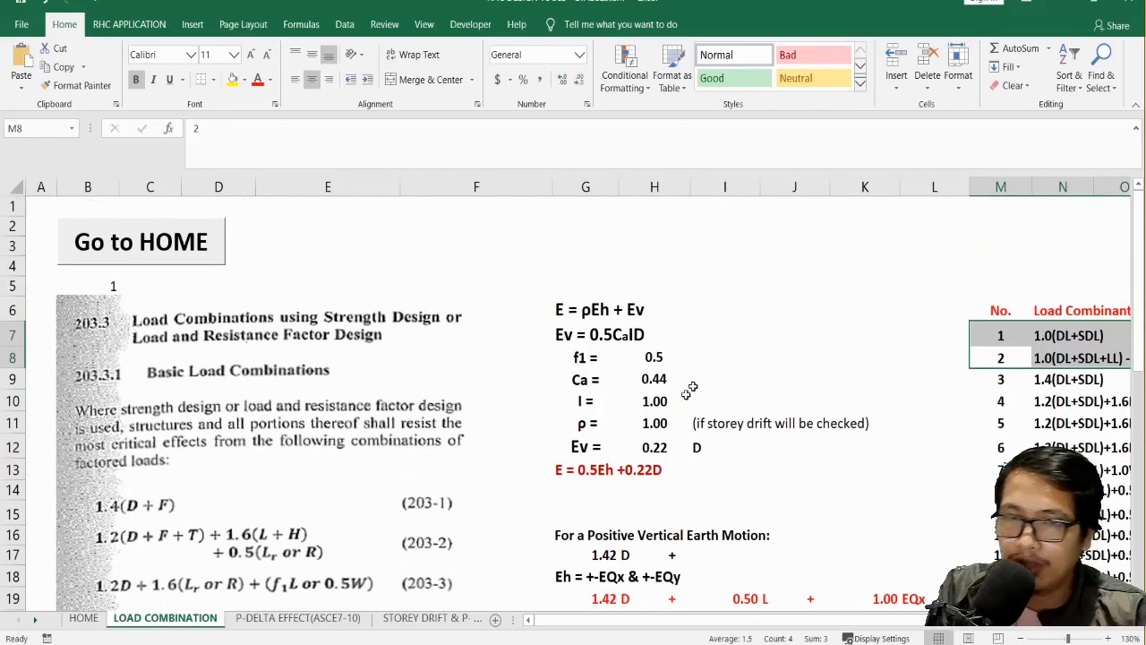
left_click(724, 336)
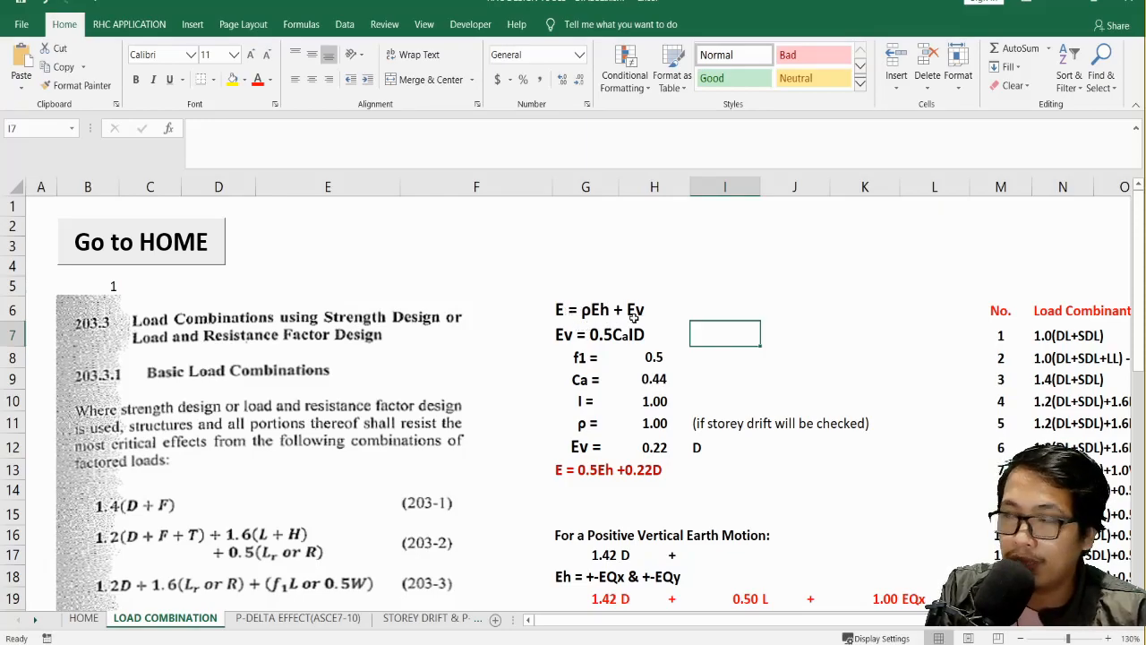
scroll(632, 318, "down", 4)
scroll(639, 316, "down", 8)
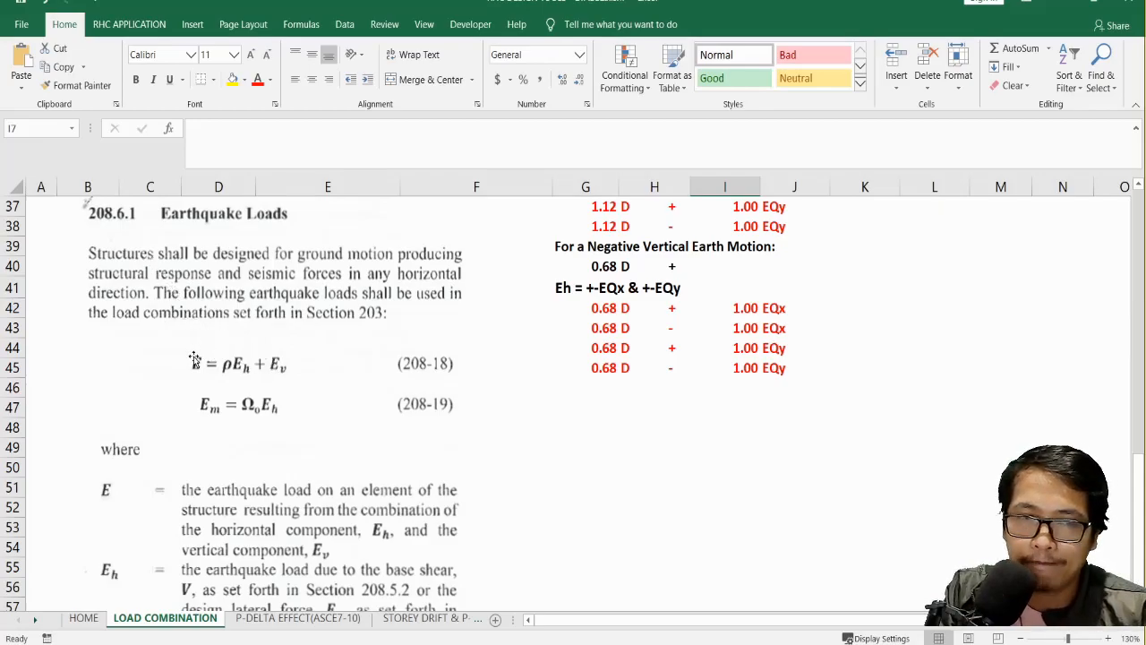
scroll(412, 421, "up", 5)
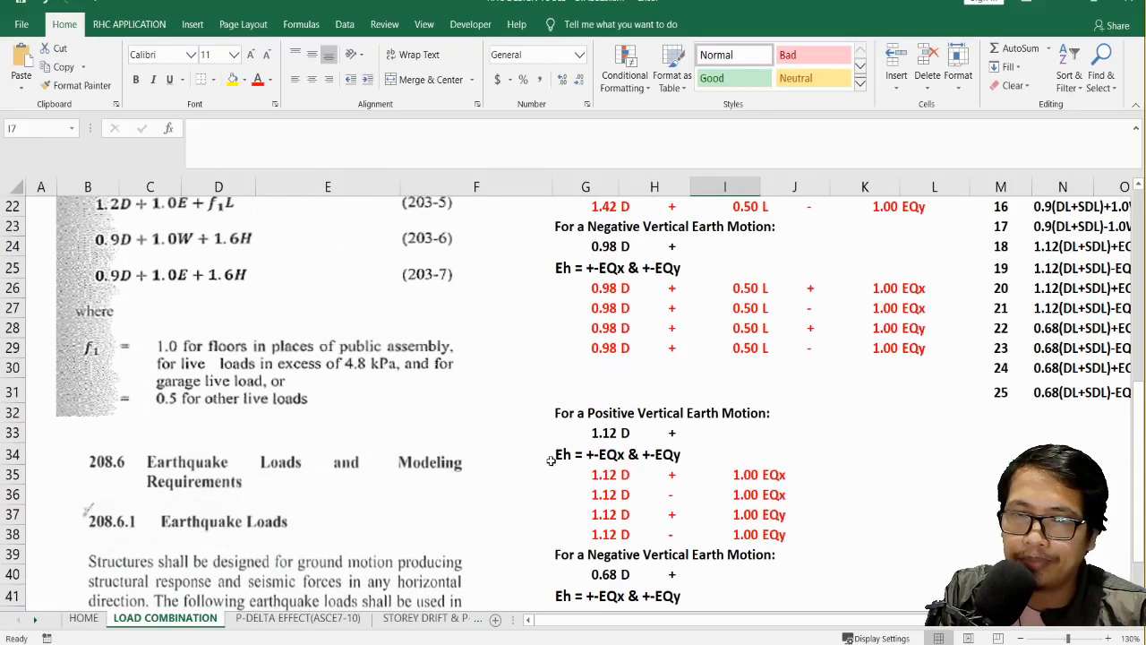
scroll(551, 460, "up", 7)
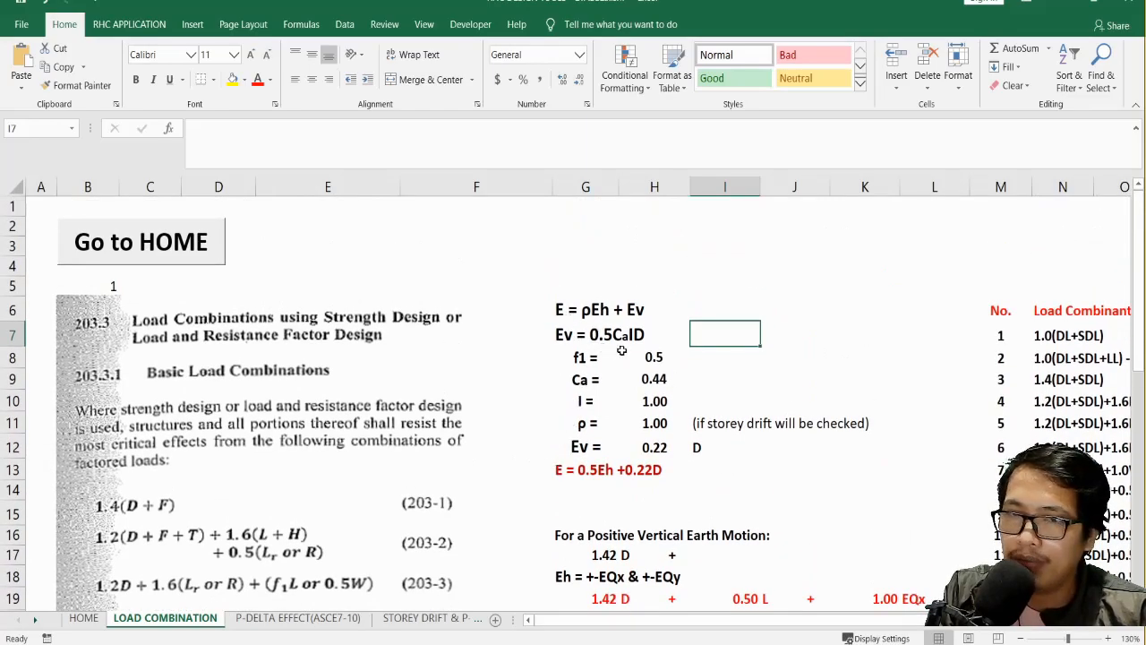
scroll(626, 371, "down", 4)
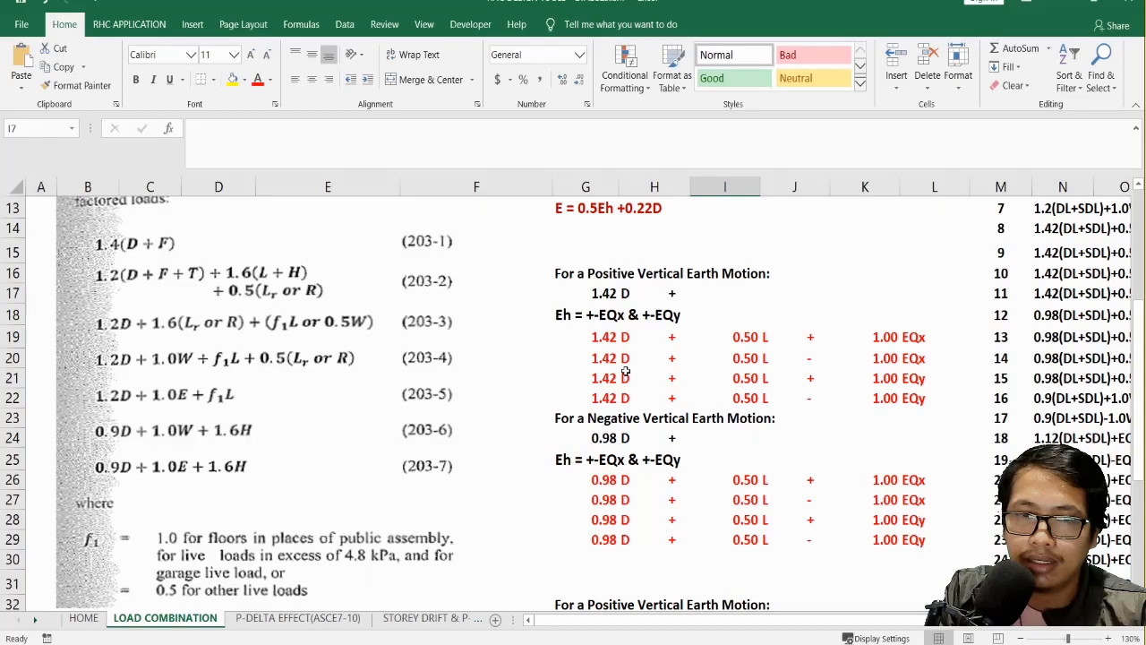
scroll(625, 370, "down", 9)
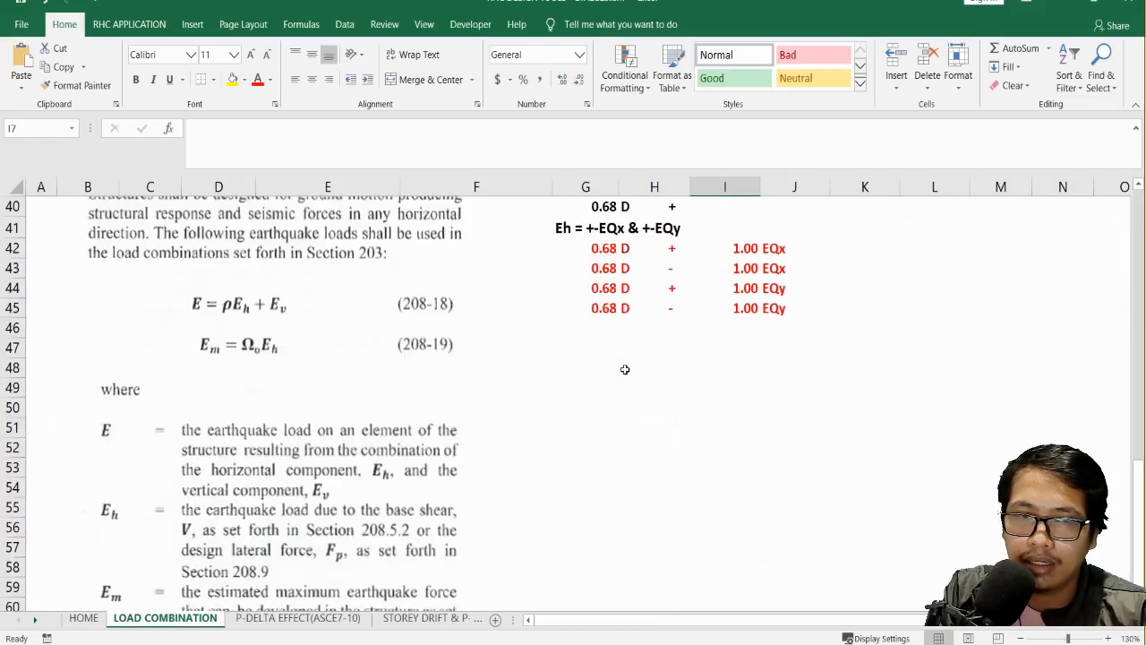
scroll(625, 370, "down", 4)
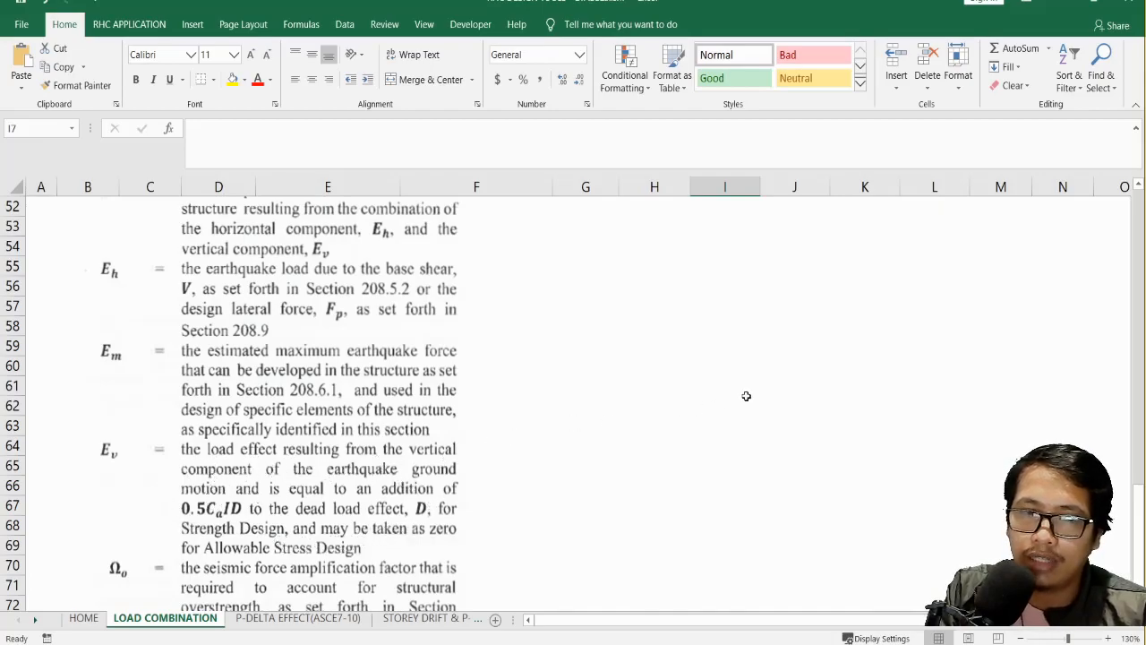
scroll(744, 399, "up", 4)
scroll(741, 436, "up", 11)
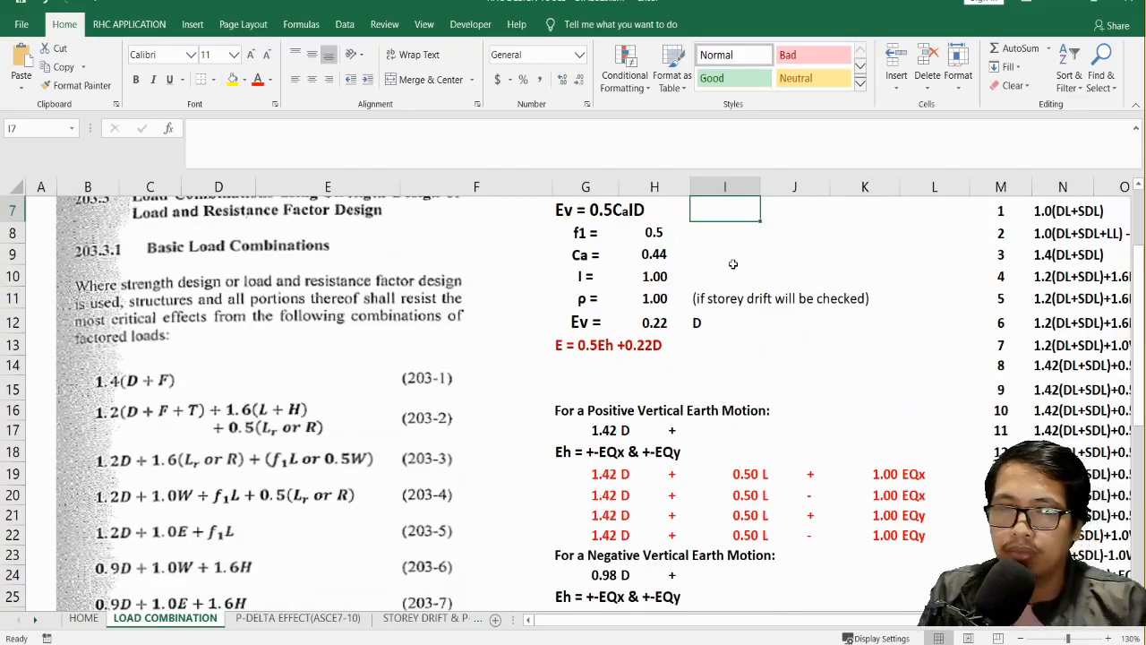
Step: Check the f1 factor cell against the f1 definition given below NSCP equations 203-1 to 203-7
left_click(600, 233)
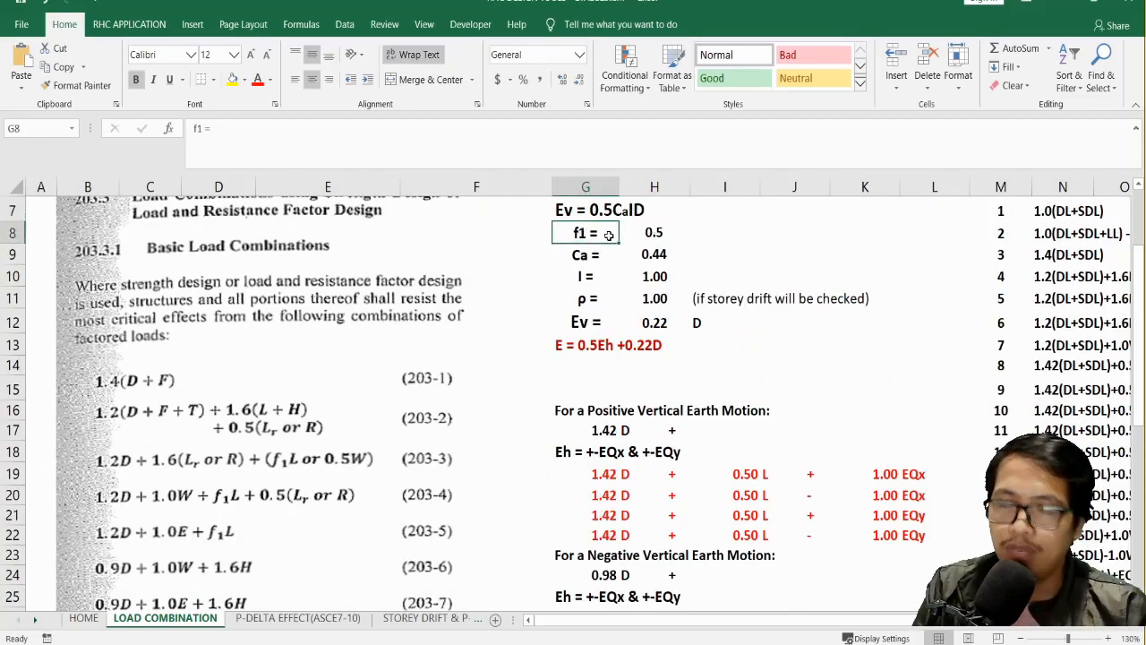
left_click(647, 234)
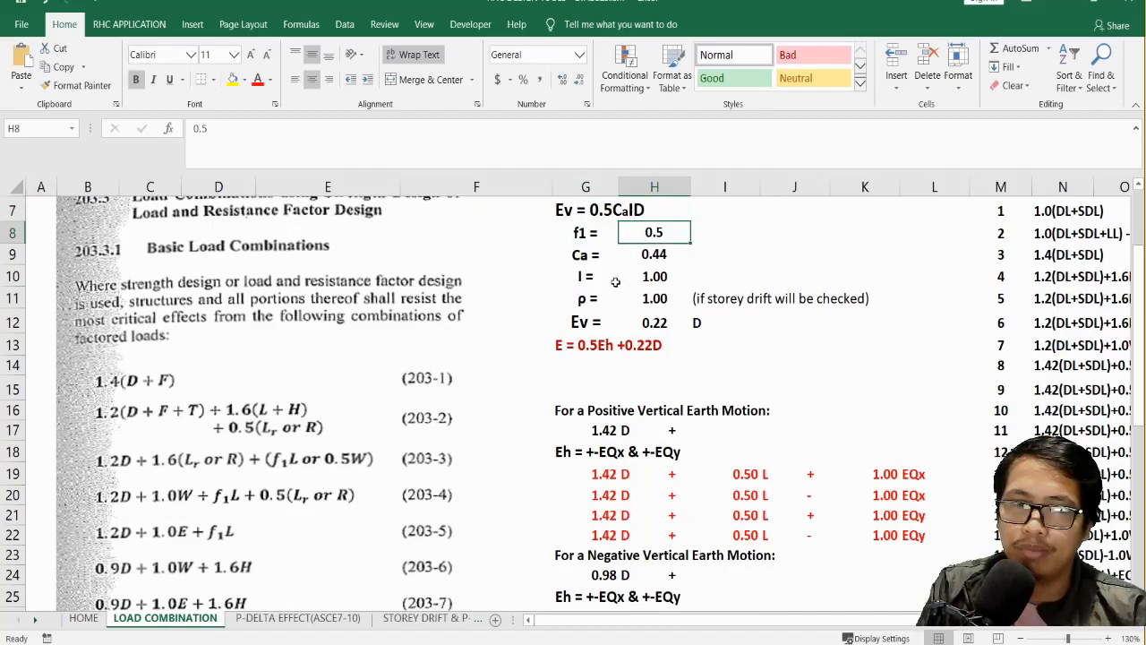
scroll(616, 283, "down", 13)
scroll(615, 285, "down", 4)
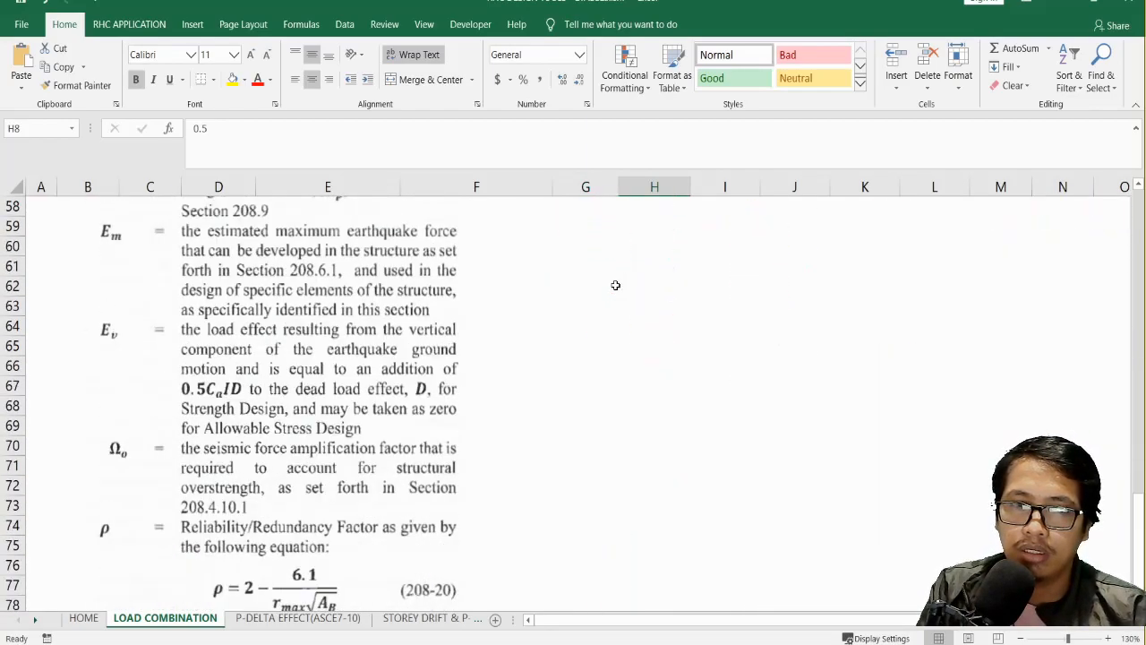
scroll(615, 285, "down", 4)
scroll(615, 285, "up", 16)
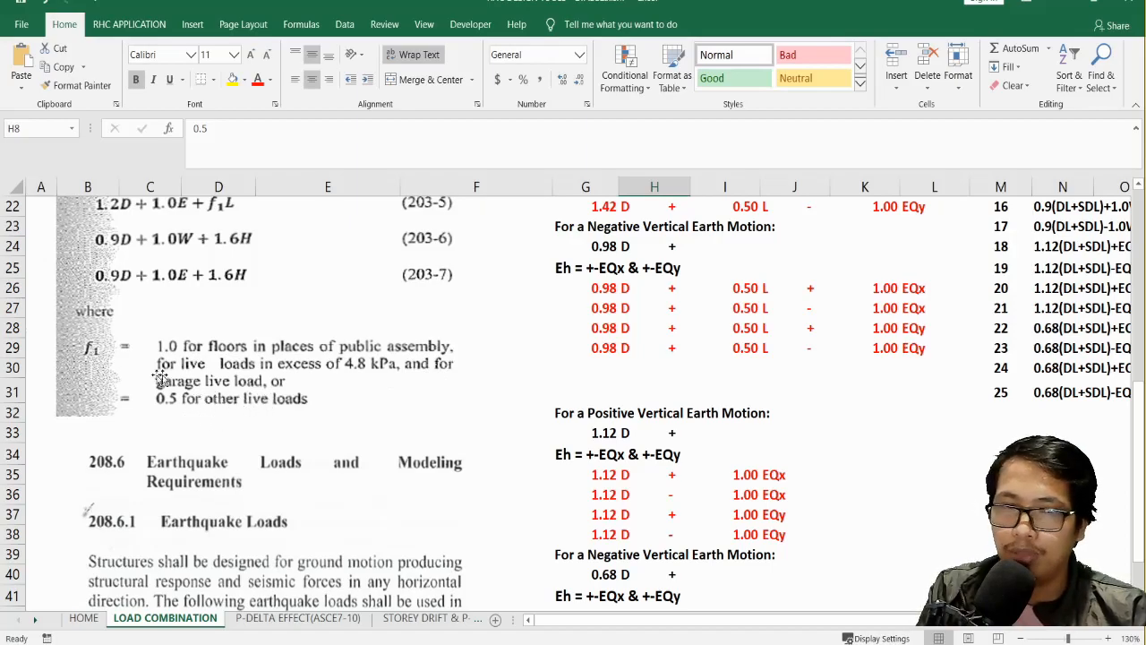
scroll(563, 381, "up", 7)
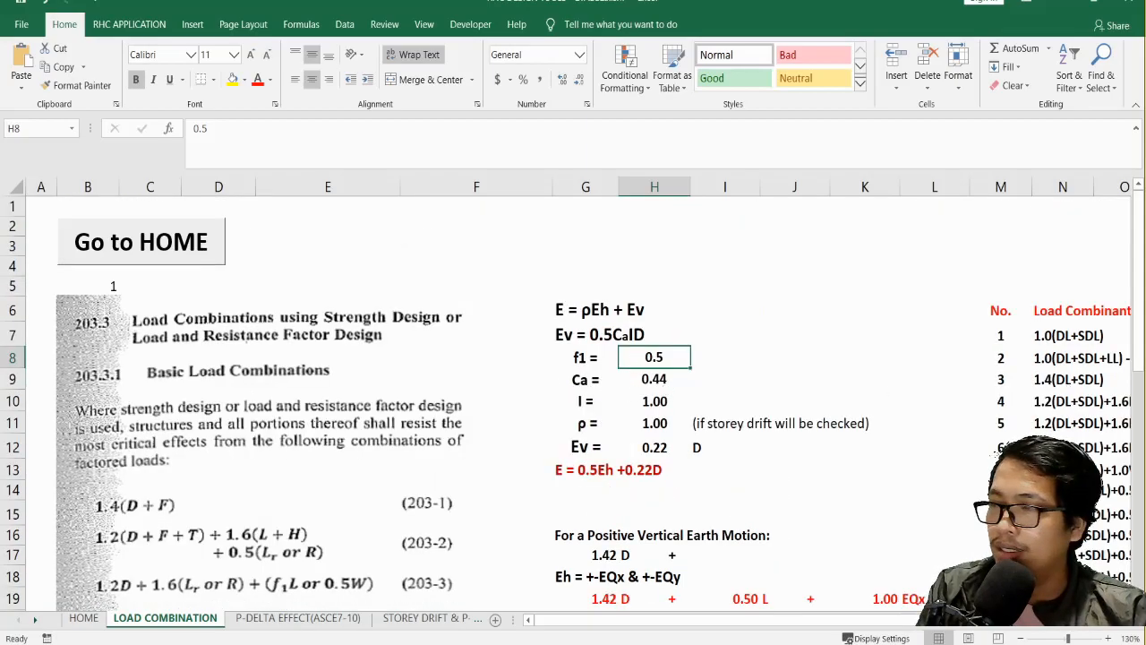
Step: Review the Ca, I and ρ values in the earthquake factor list, including the note on storey drift
key("alt+Tab")
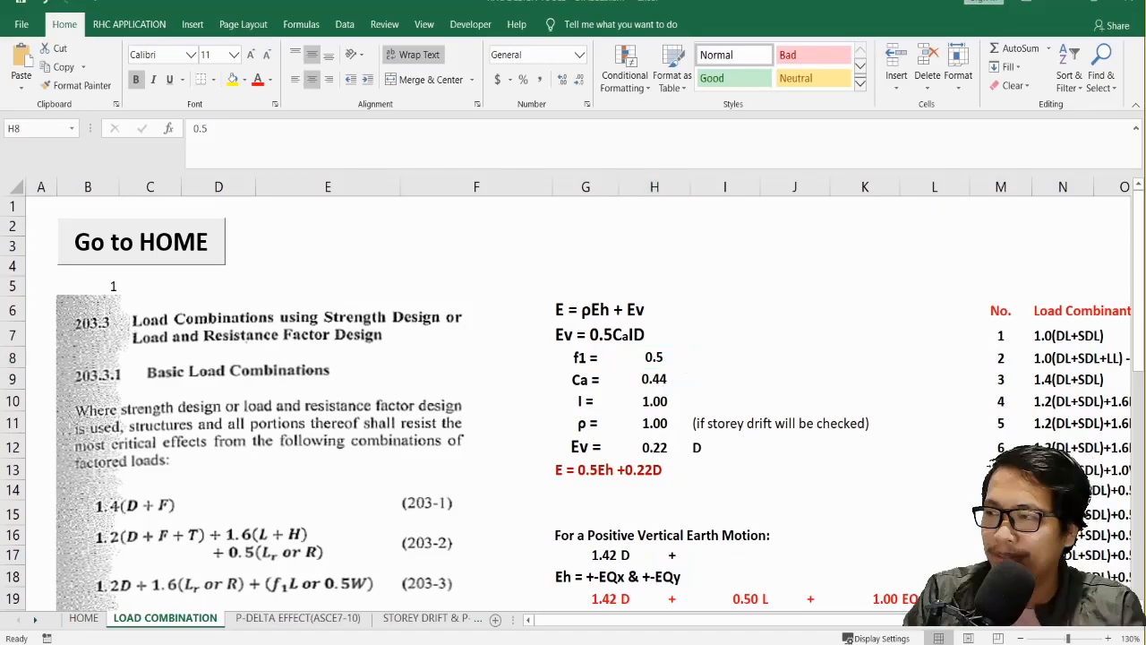
key("alt+Tab")
left_click(654, 380)
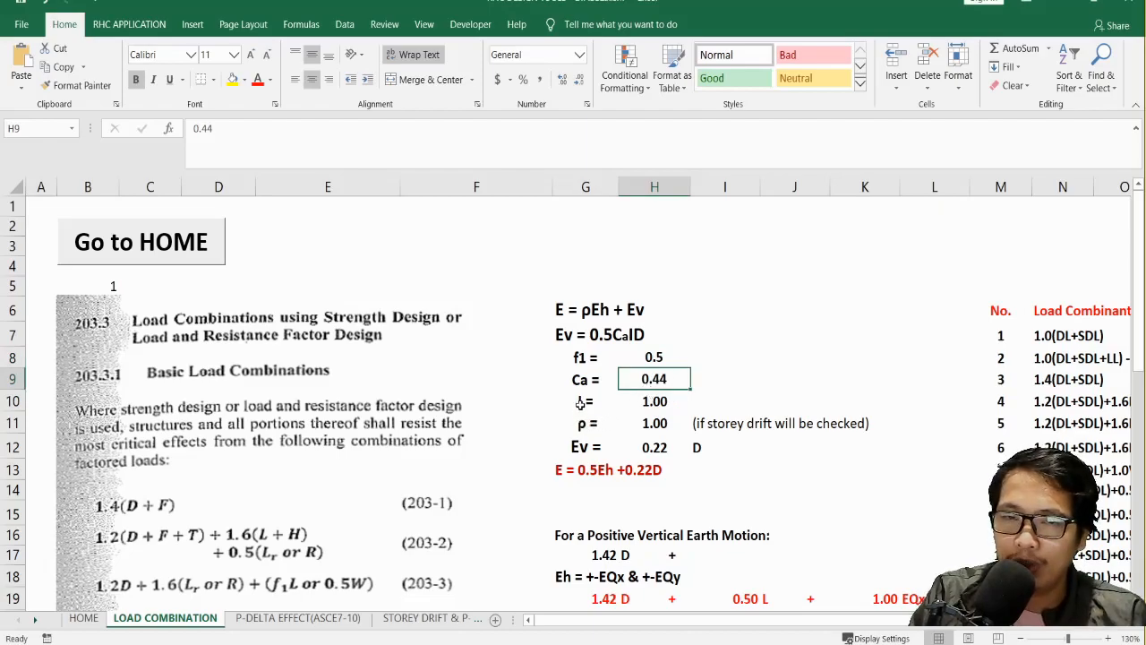
left_click(656, 403)
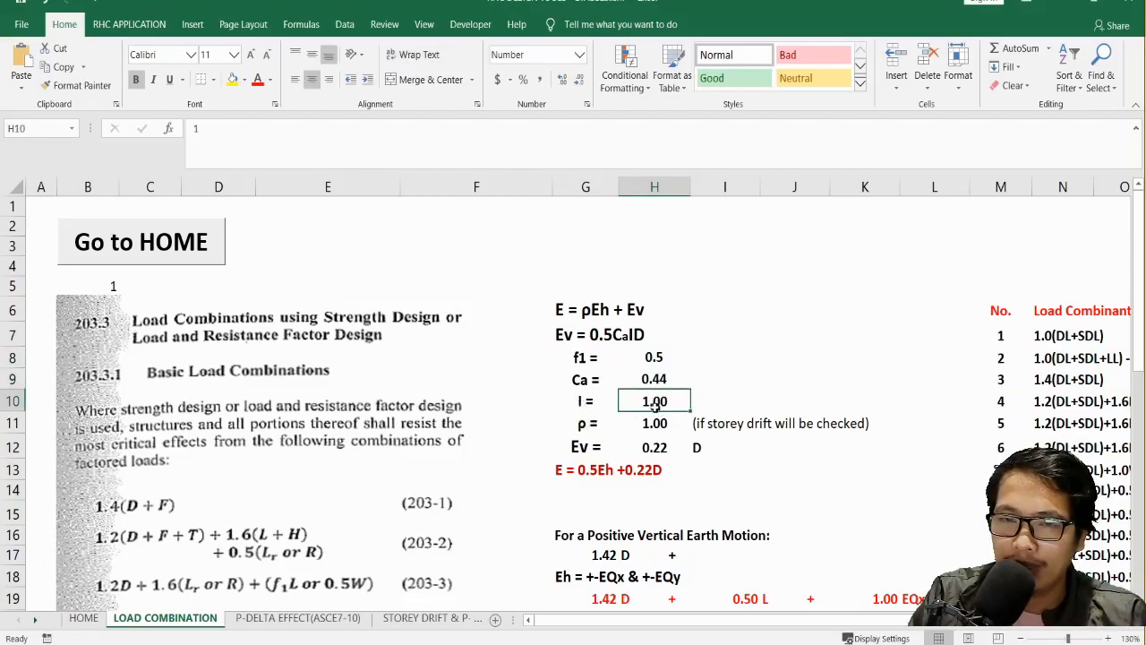
scroll(618, 417, "down", 1)
left_click(656, 363)
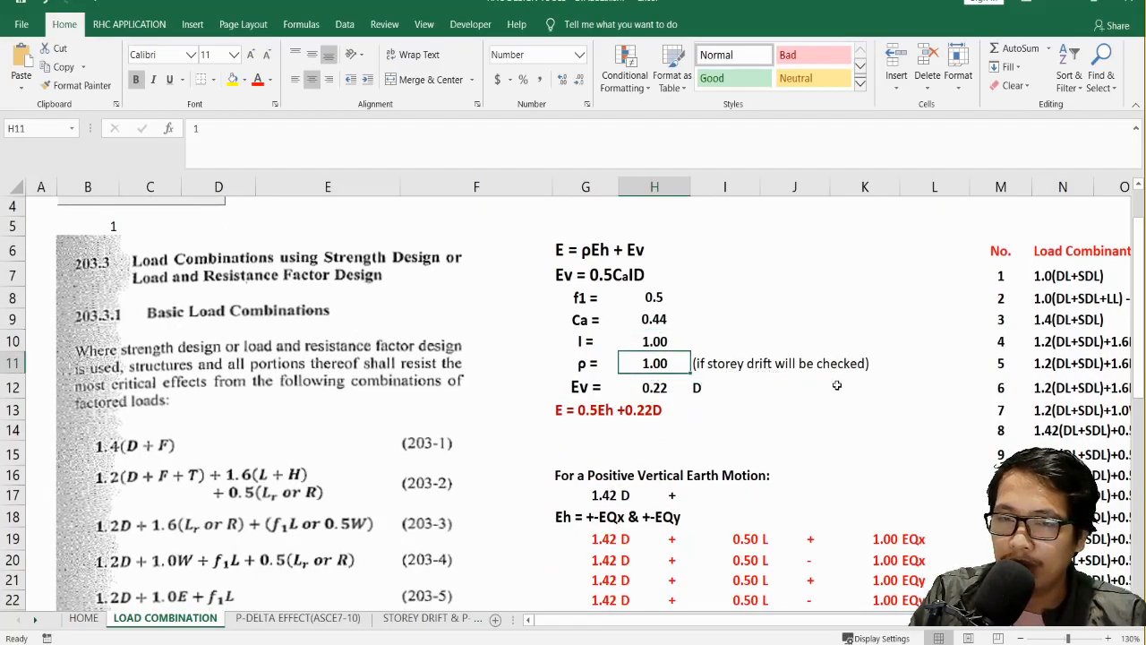
left_click(834, 422)
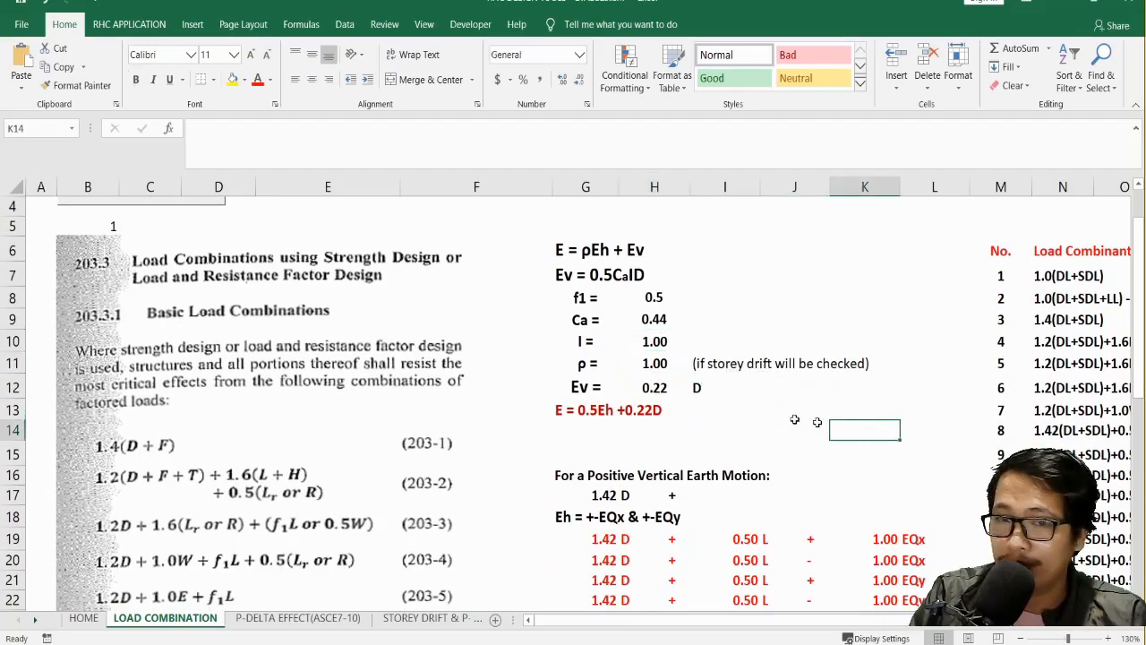
Step: Inspect the formula behind the Ev factor and the dead load symbol D beside it
left_click(648, 388)
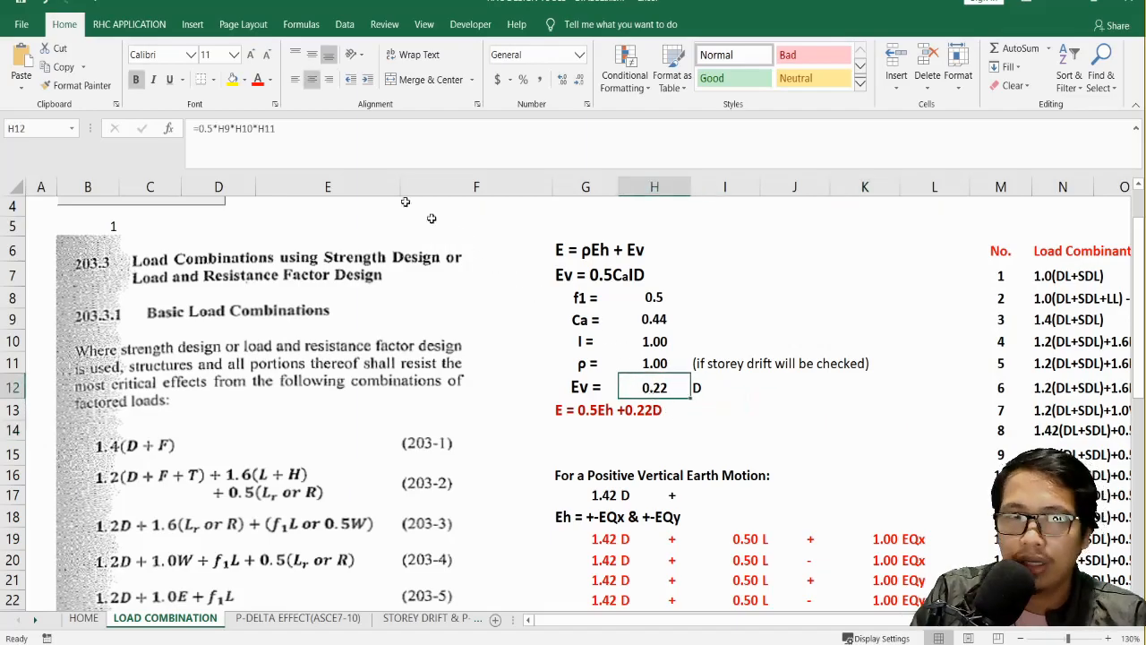
left_click(308, 131)
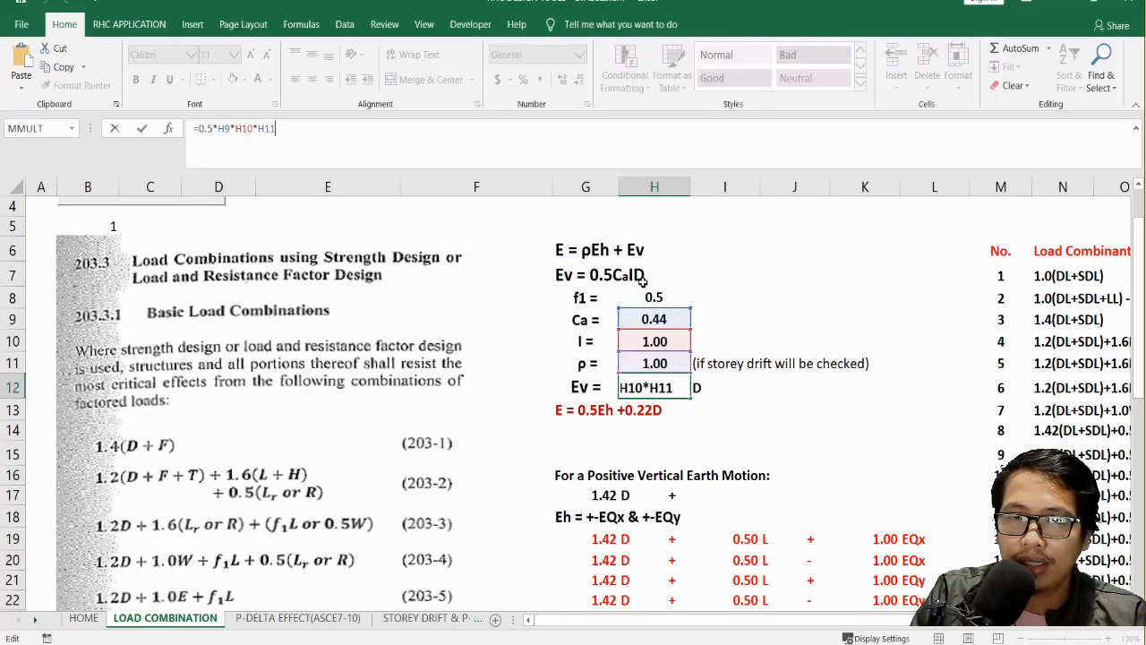
left_click(788, 428)
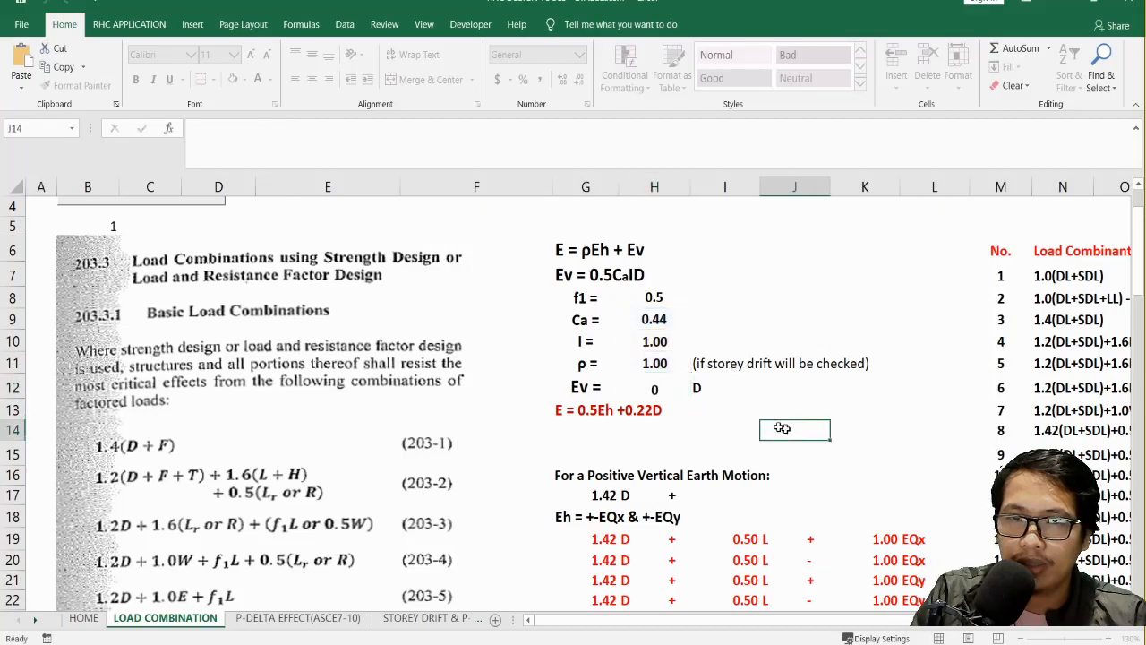
left_click(659, 387)
left_click(701, 387)
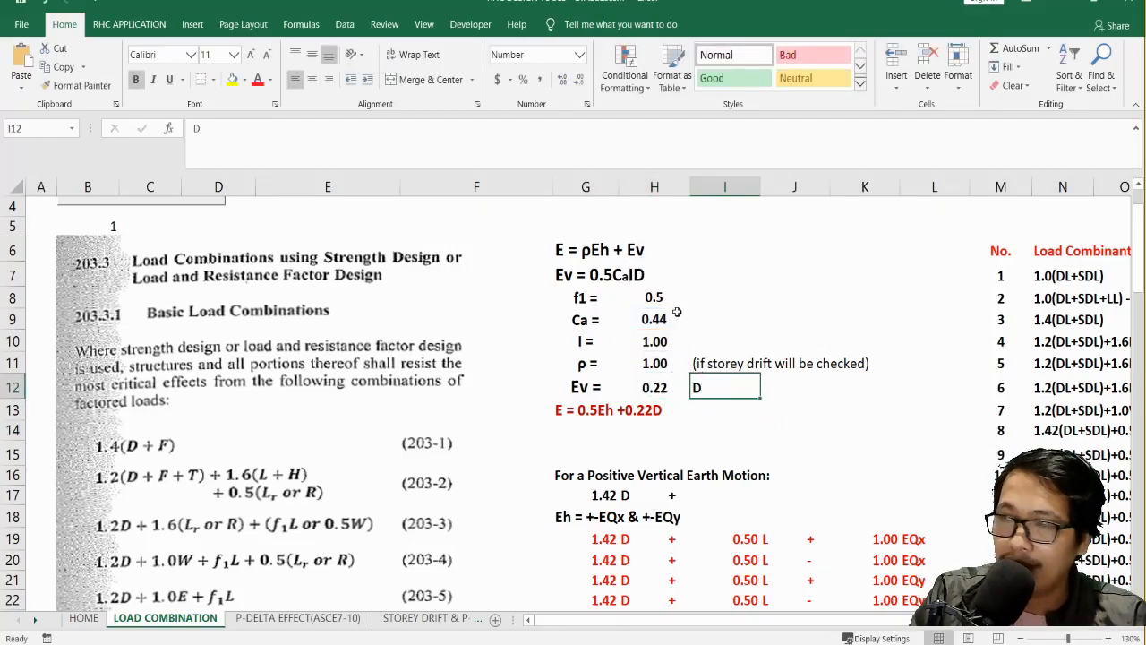
scroll(693, 325, "down", 1)
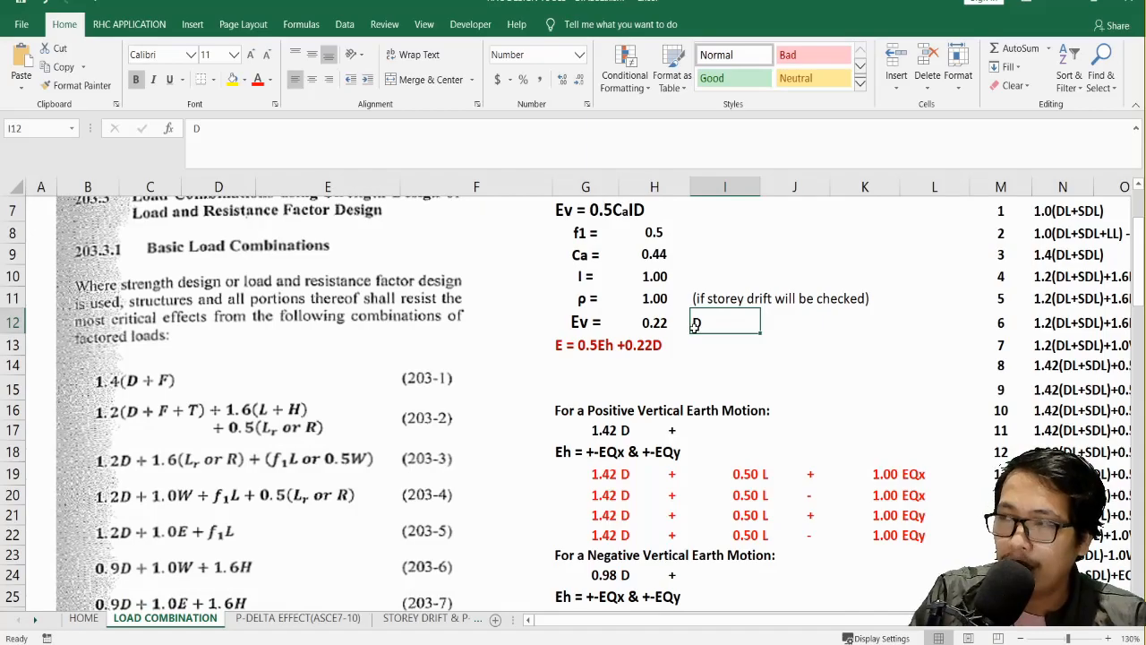
left_click(794, 369)
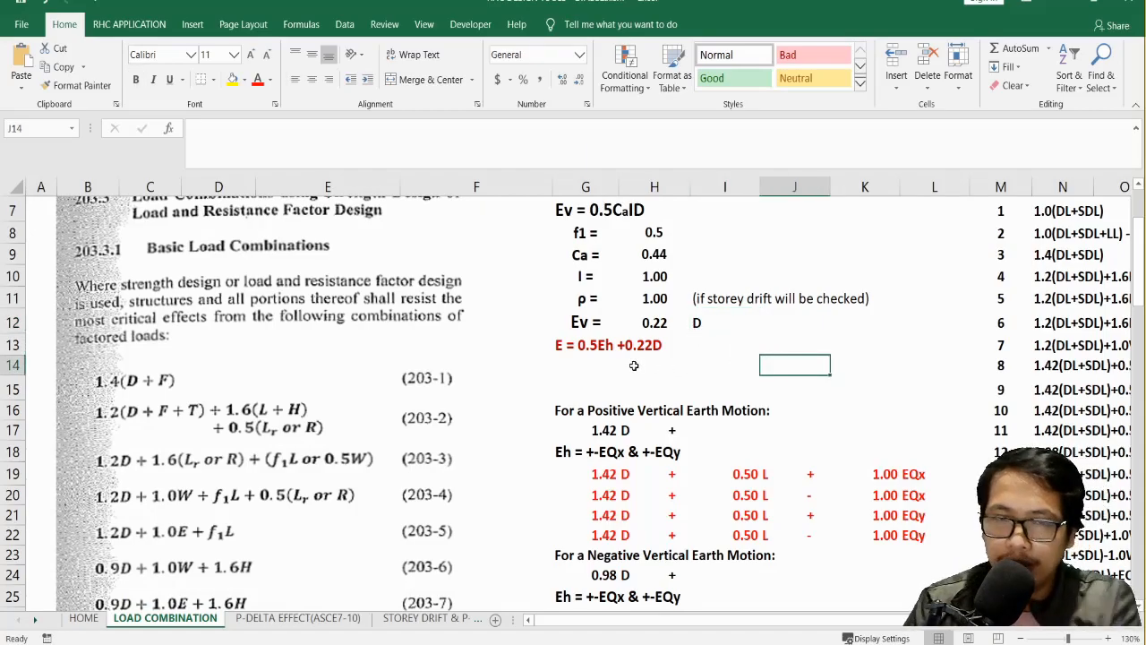
Step: Examine the combined expression for E and the load combinations for positive vertical earth motion
scroll(633, 365, "up", 1)
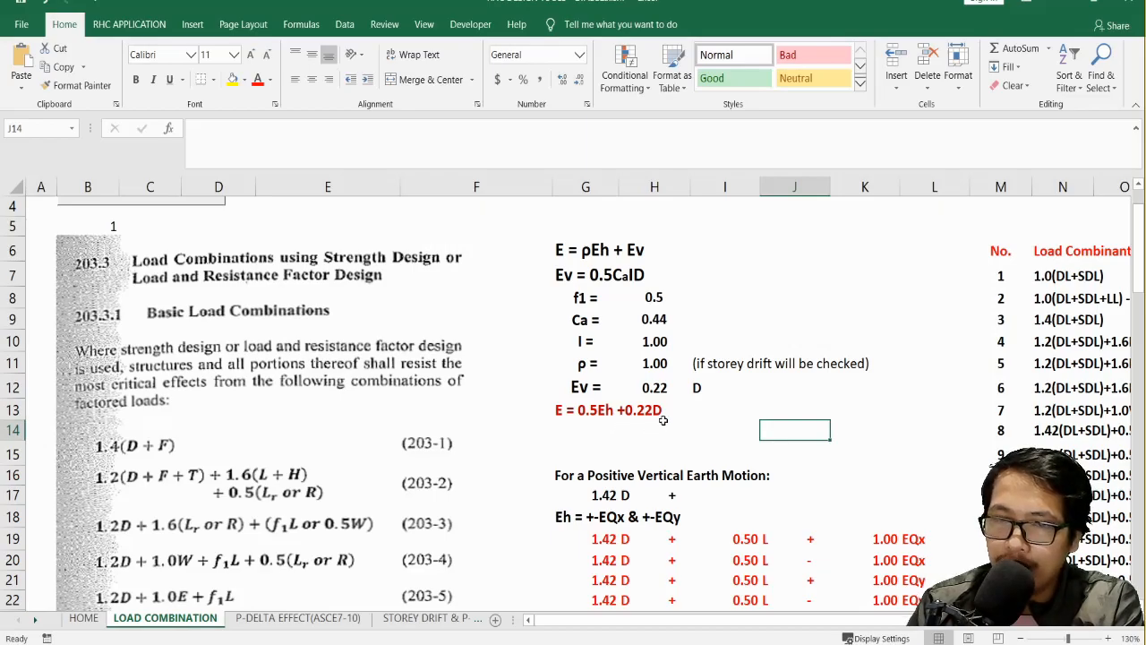
scroll(663, 420, "down", 1)
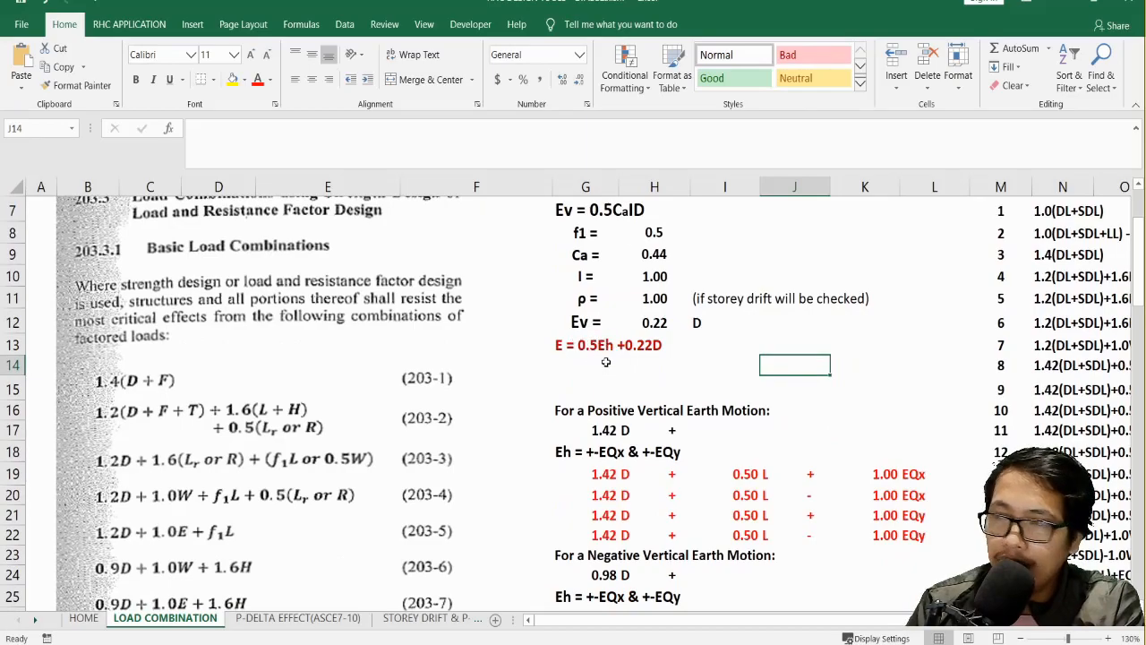
scroll(598, 359, "down", 2)
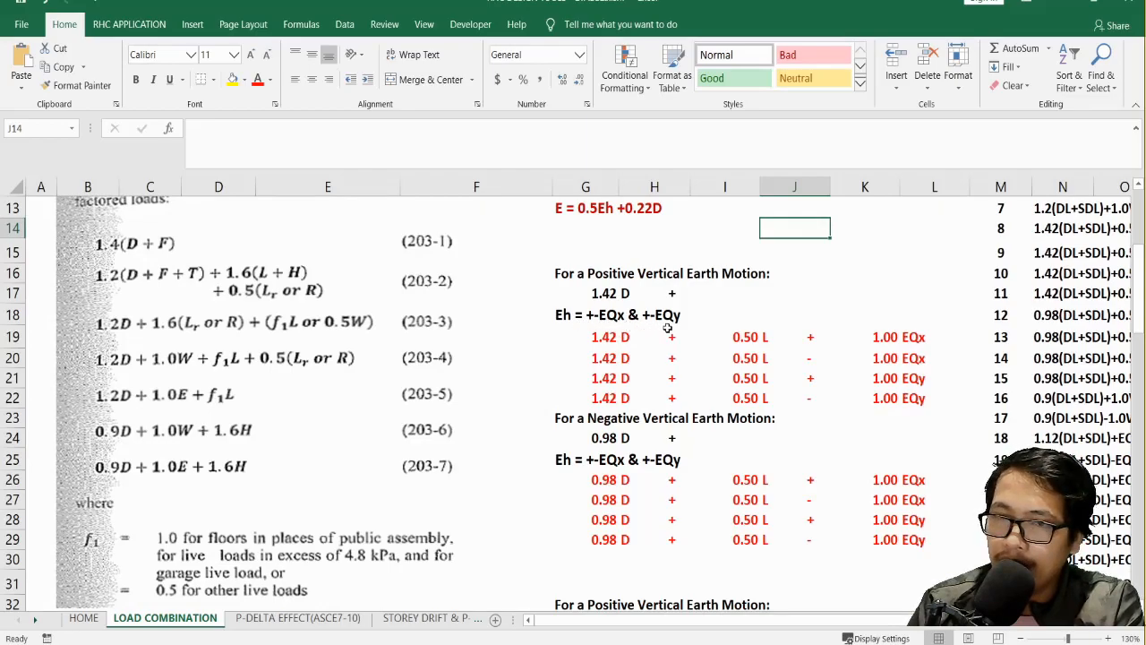
scroll(669, 346, "up", 1)
left_click(566, 345)
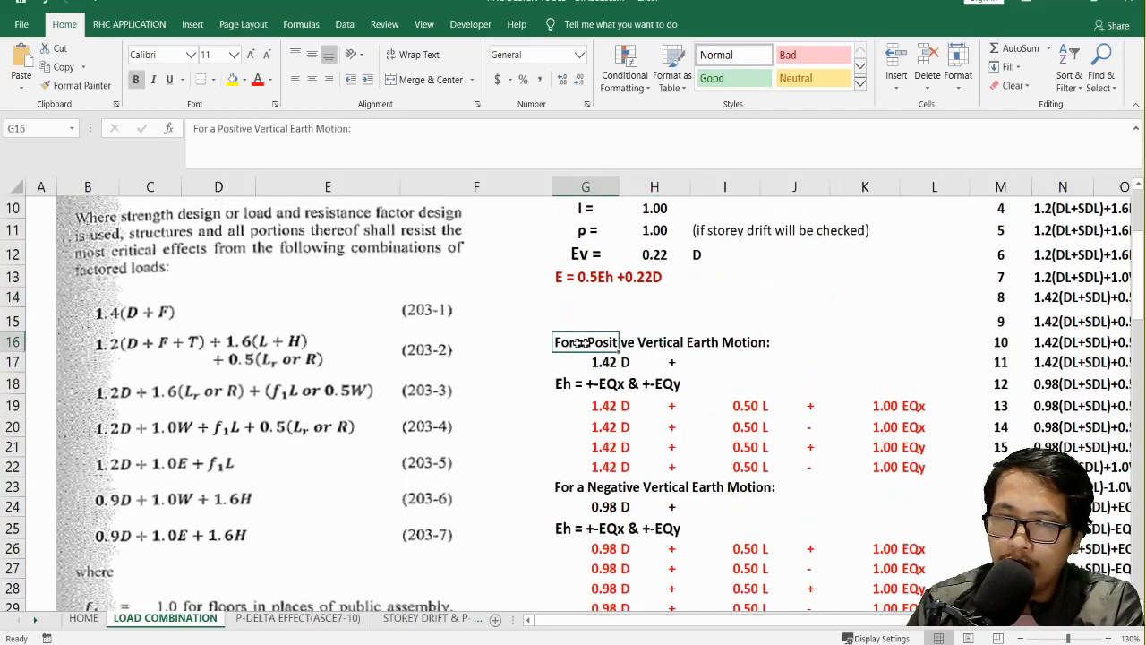
left_click(663, 342)
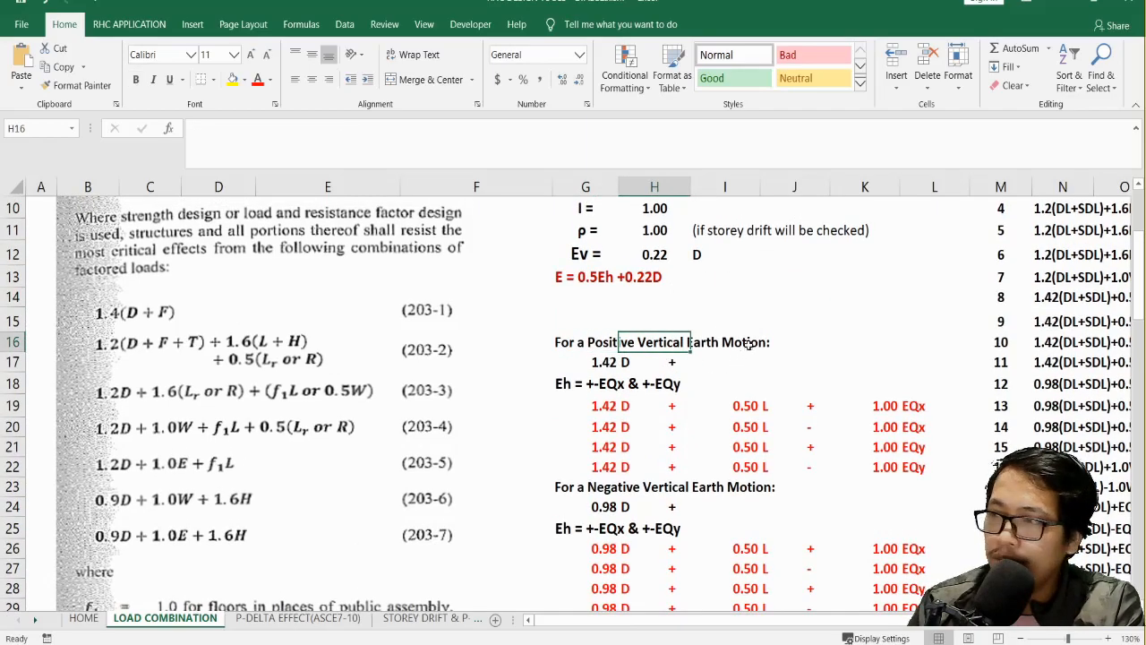
Step: Set the font colour to black for the hidden general-equation terms in H17:L17 and H24:L24, for positive and negative vertical earth motion
left_click(607, 362)
left_click(699, 362)
left_click(631, 363)
left_click(712, 361)
left_click(609, 362)
left_click(720, 359)
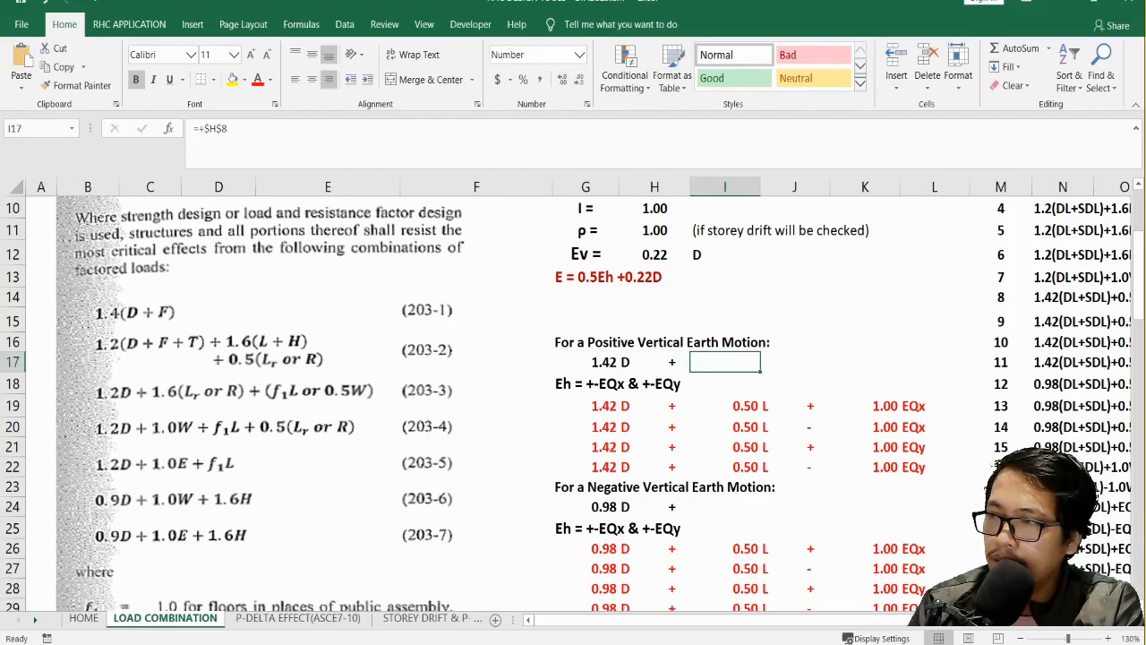
key("Right")
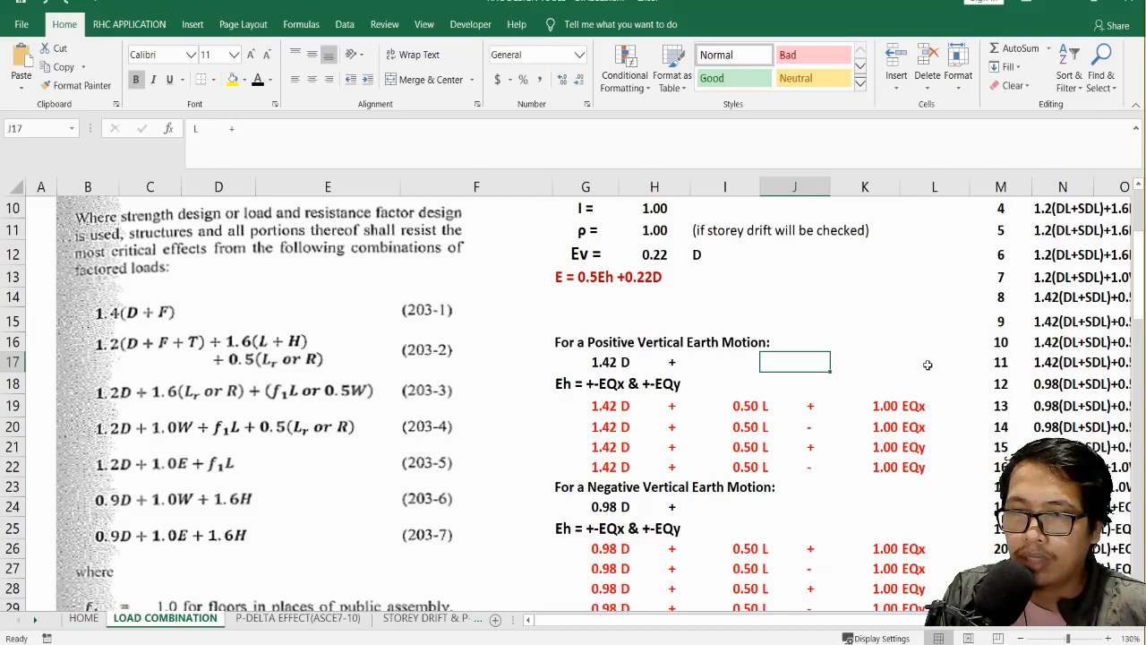
left_click_drag(927, 365, 627, 362)
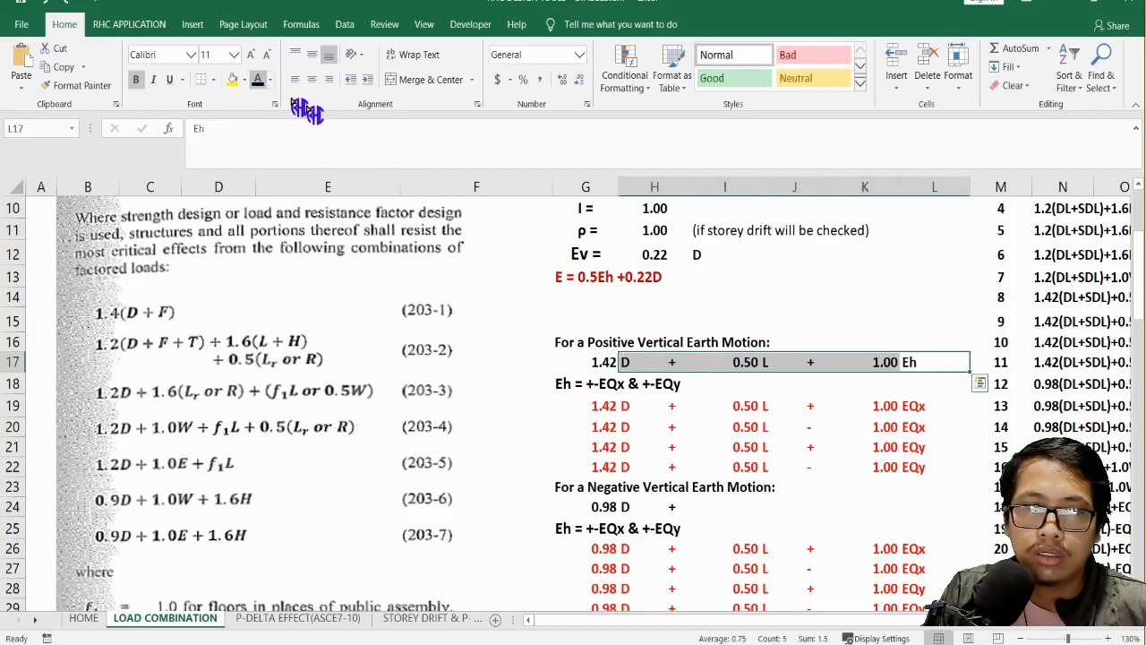
left_click_drag(930, 503, 624, 506)
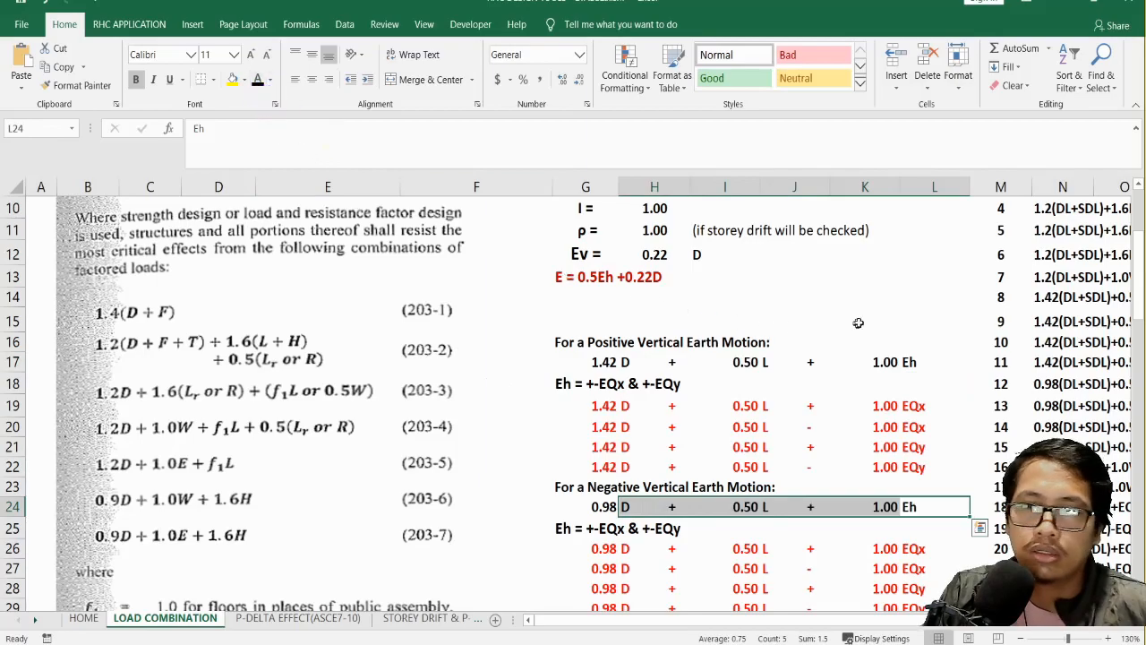
Step: Inspect the formula behind the dead load factor in G17 for positive vertical earth motion
left_click(905, 293)
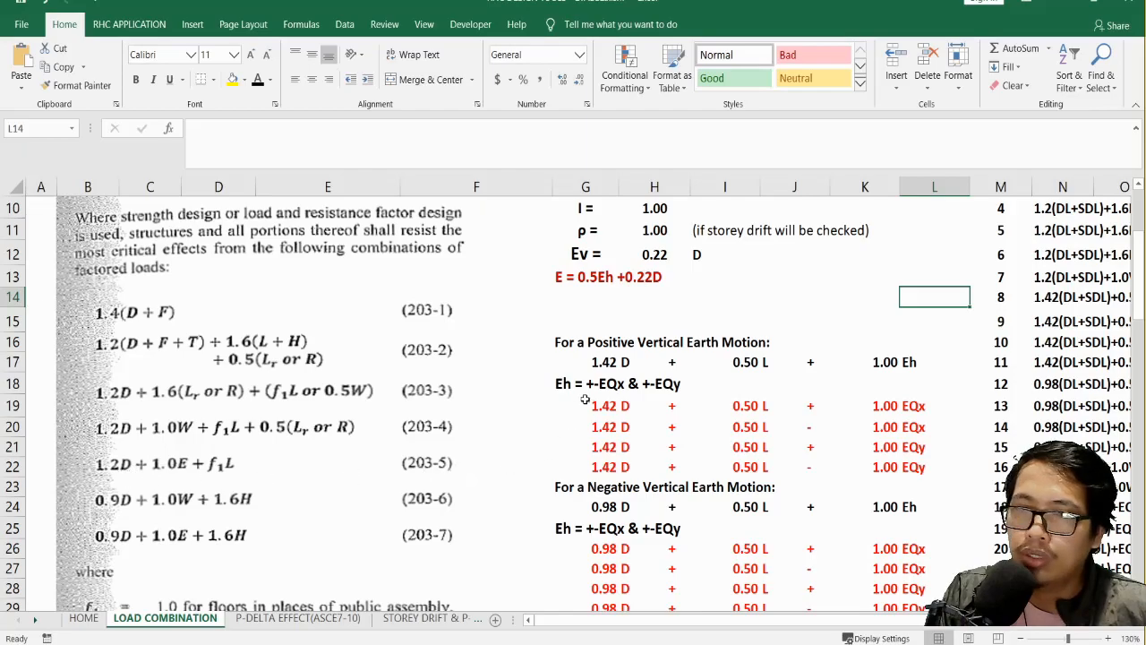
left_click(620, 362)
left_click(725, 414)
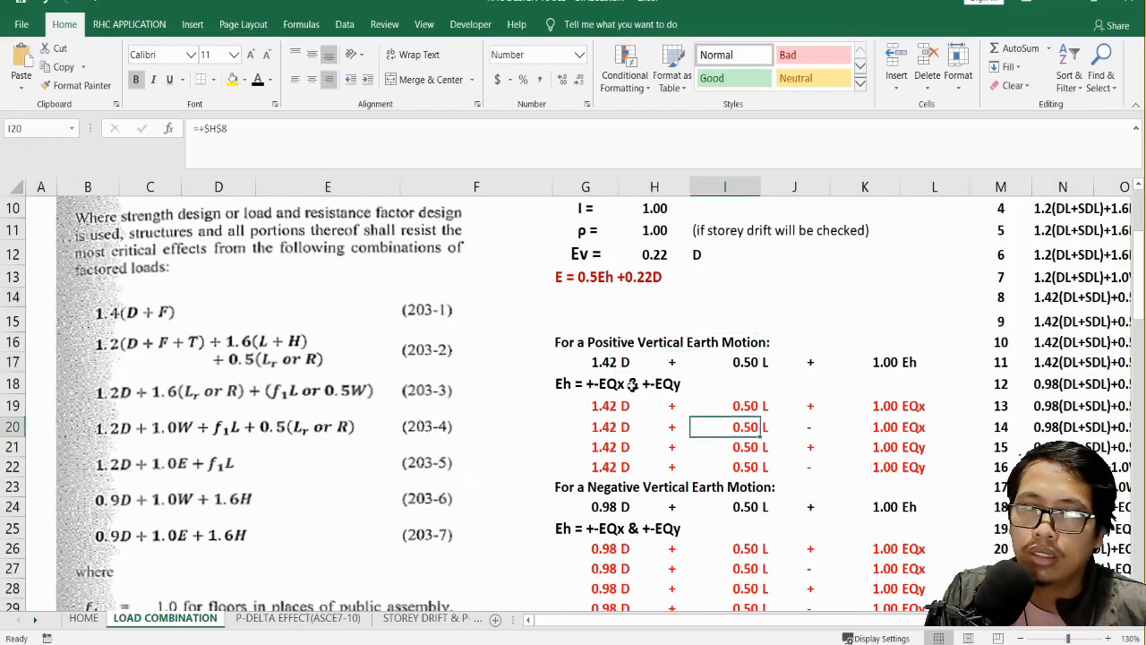
left_click(602, 361)
left_click(291, 134)
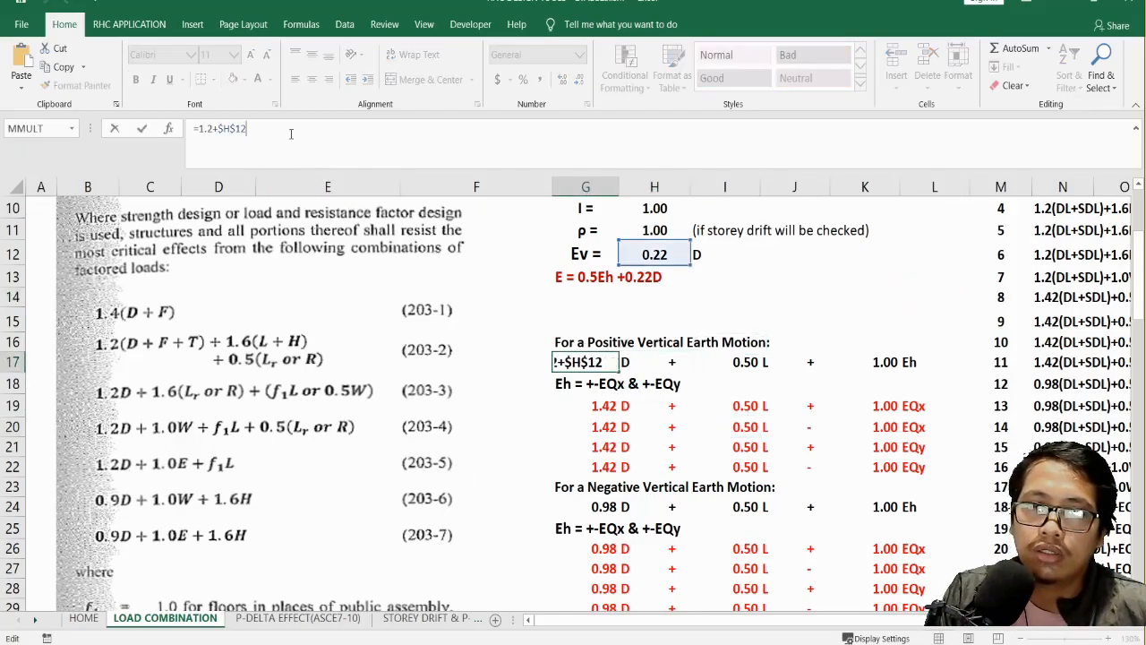
key("Escape")
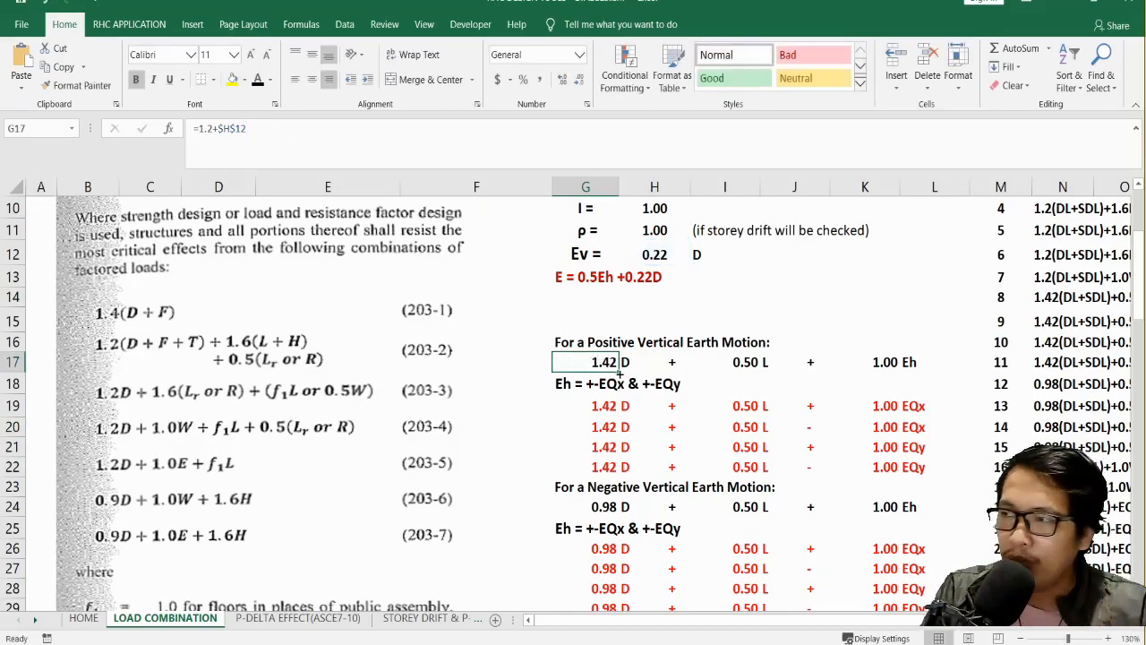
Step: Review the live load and Eh terms in row 17 and the four EQx and EQy combinations in G19:L22
left_click(670, 362)
left_click(745, 363)
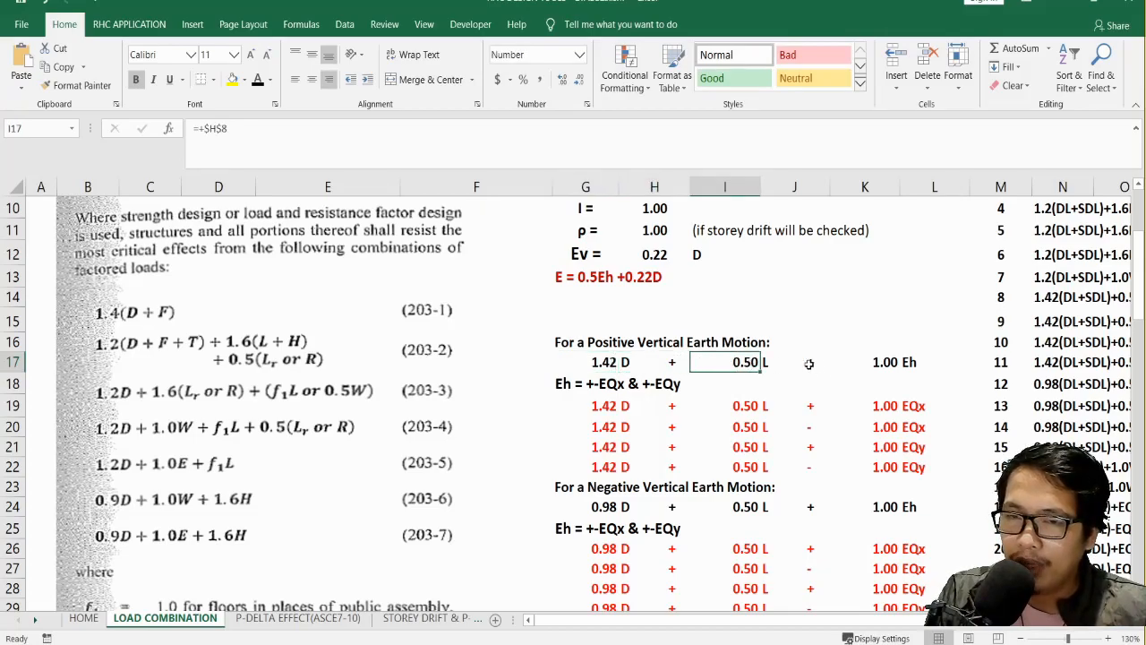
left_click(809, 364)
left_click(888, 368)
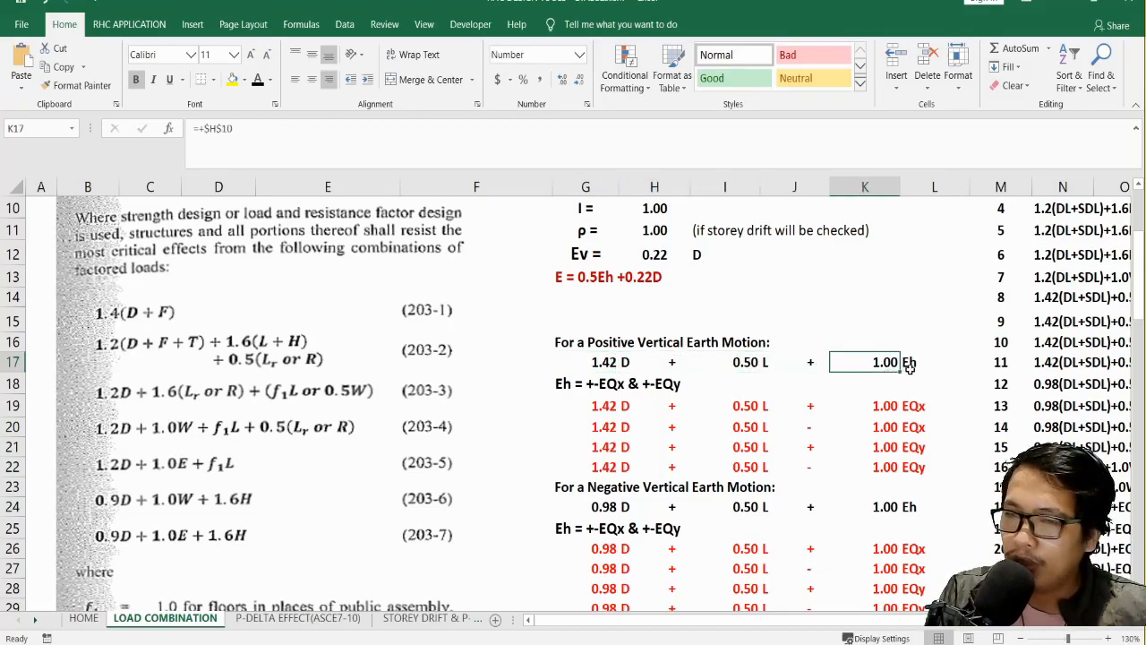
left_click(924, 330)
left_click(908, 363)
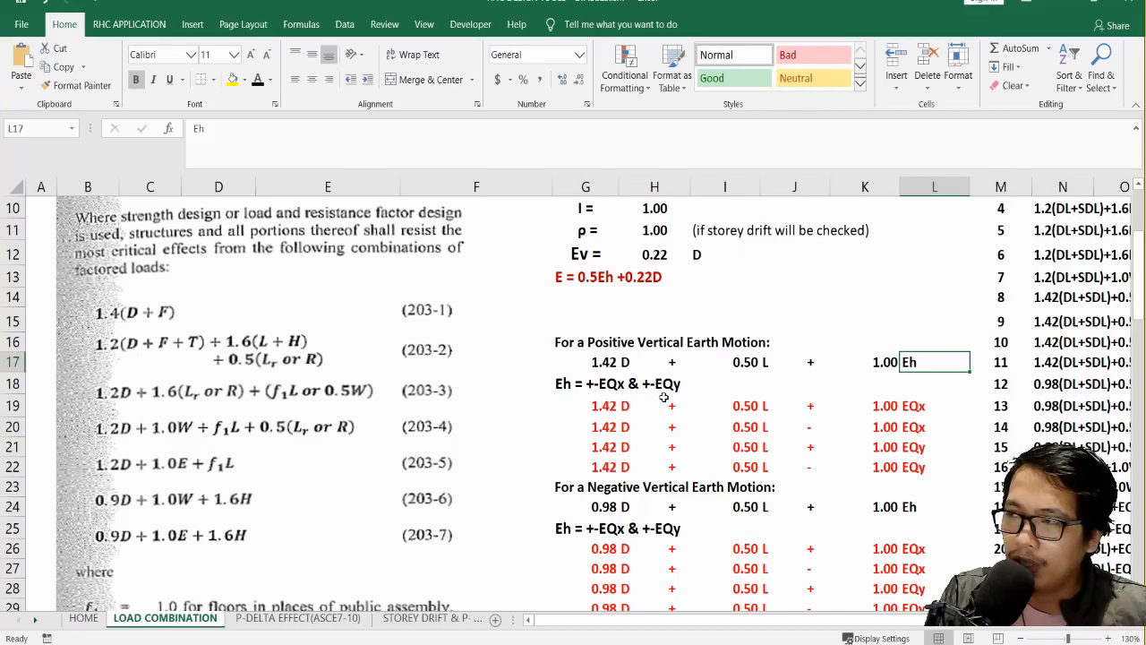
left_click_drag(598, 407, 909, 477)
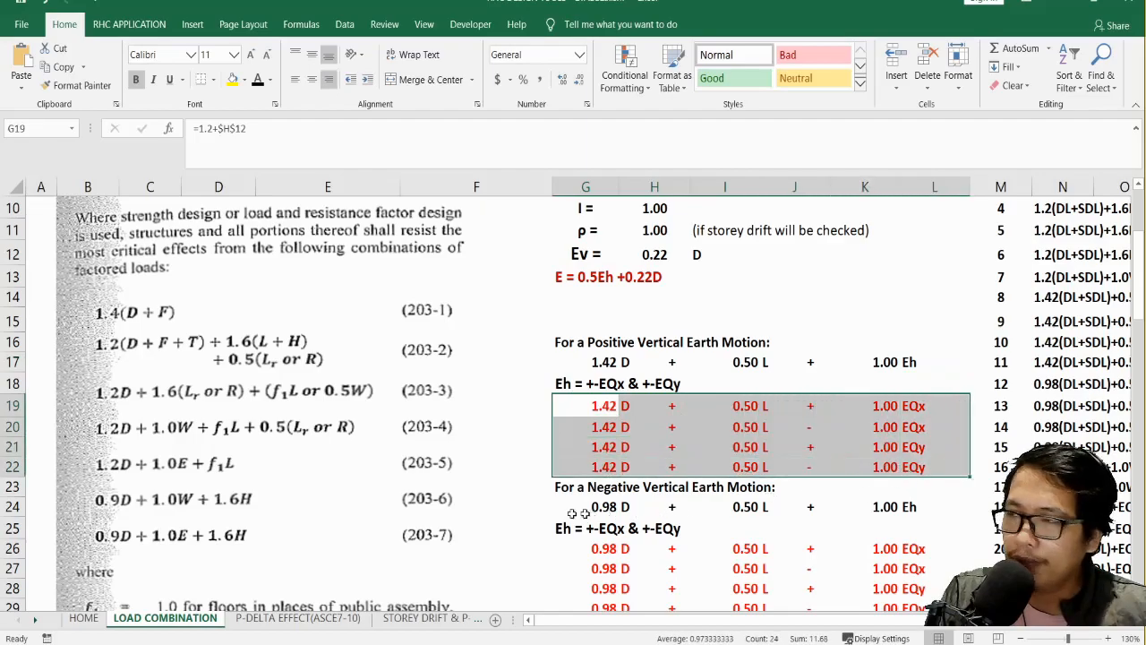
Step: Examine the dead load factor in G24 for negative vertical earth motion and its EQx and EQy combinations in G26:L29
scroll(572, 515, "down", 1)
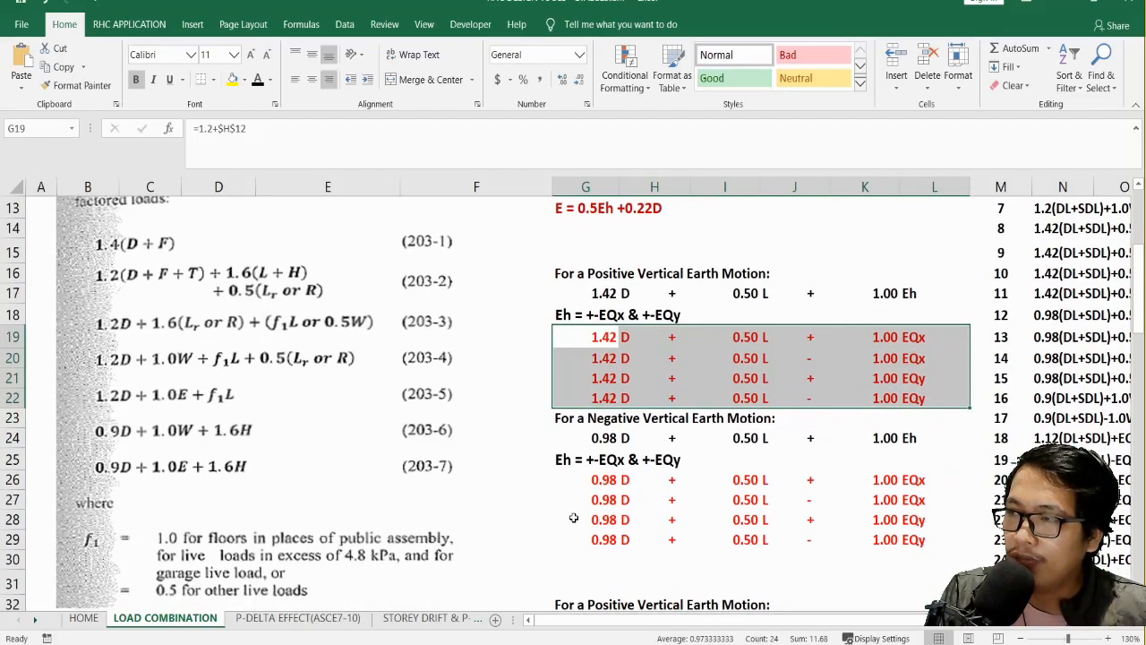
scroll(573, 518, "down", 1)
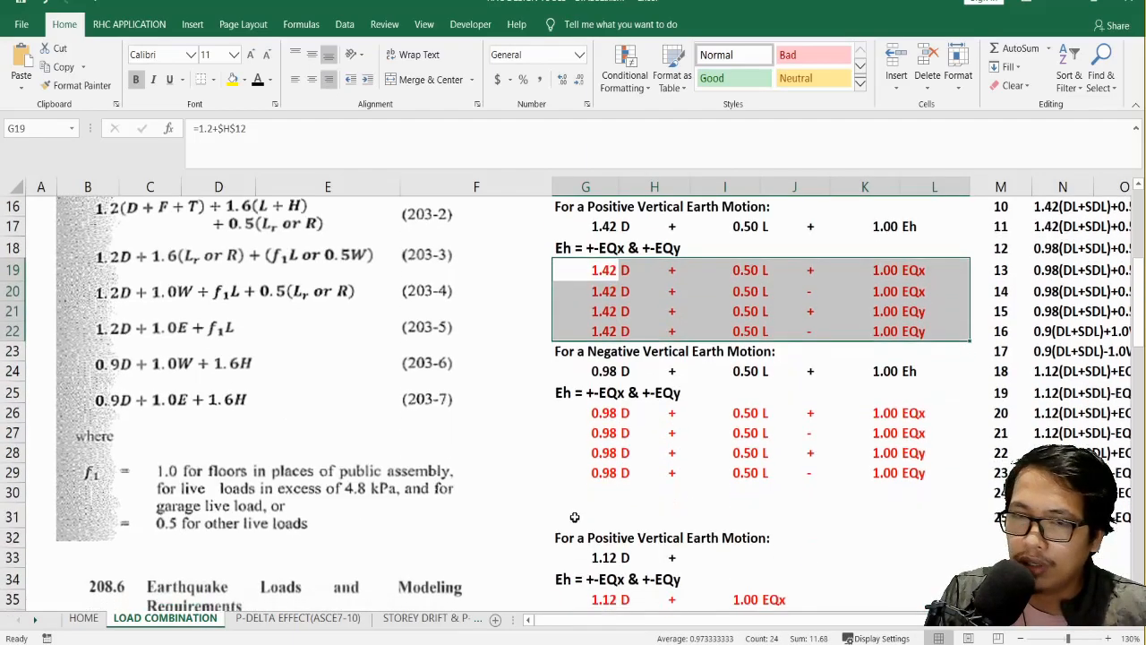
left_click(584, 352)
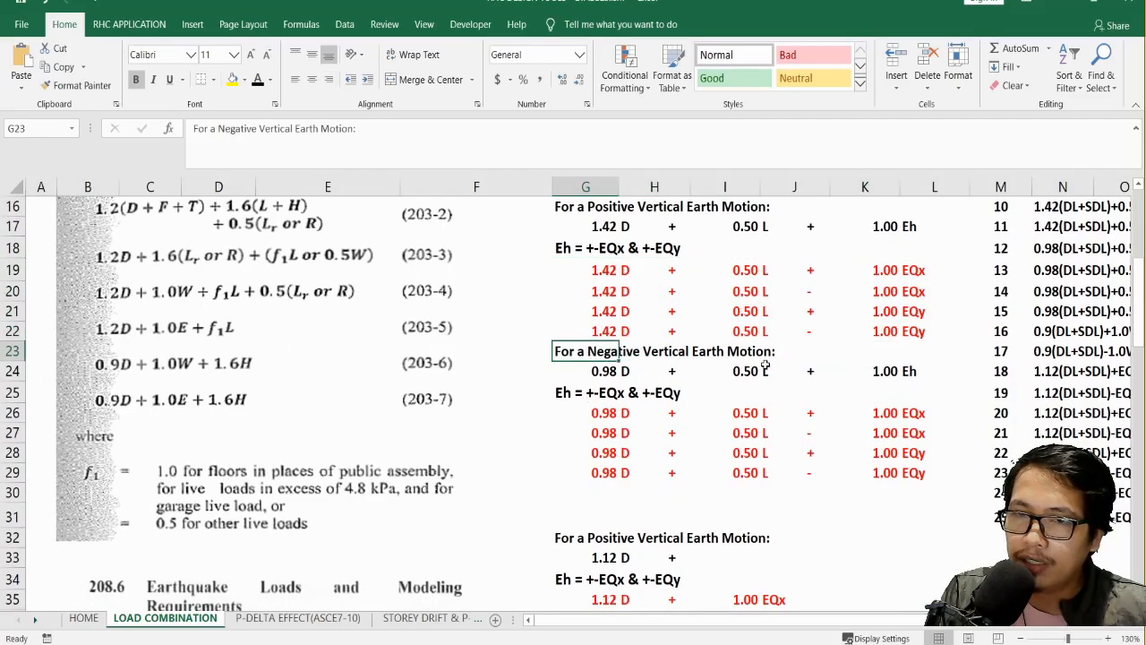
left_click(612, 372)
scroll(618, 403, "up", 2)
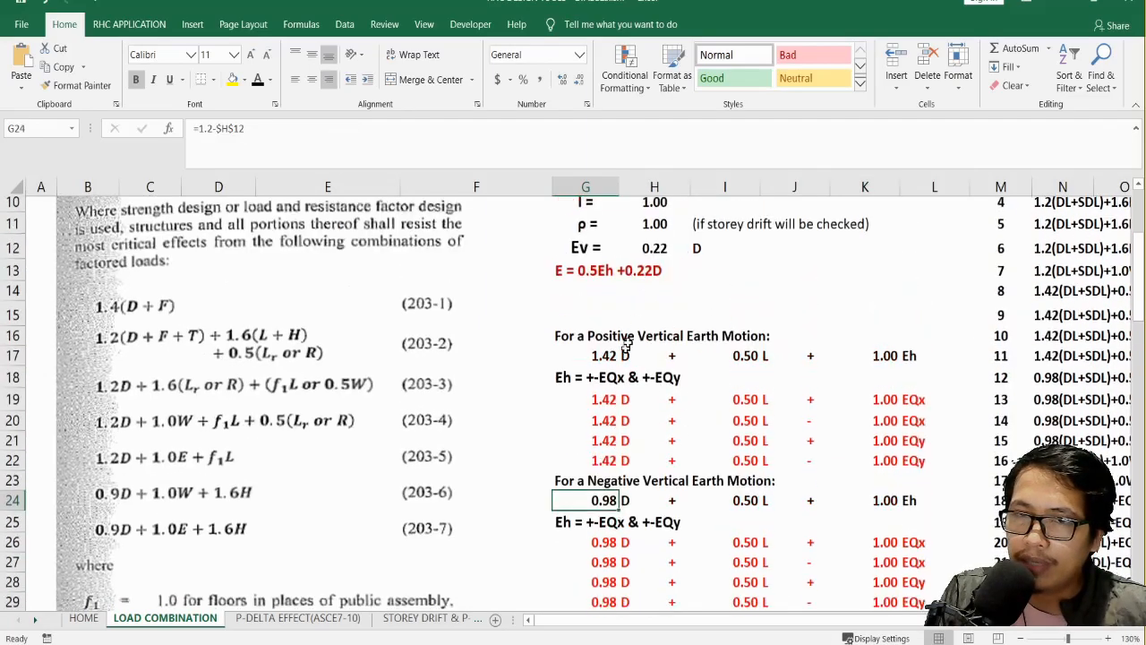
left_click(634, 284)
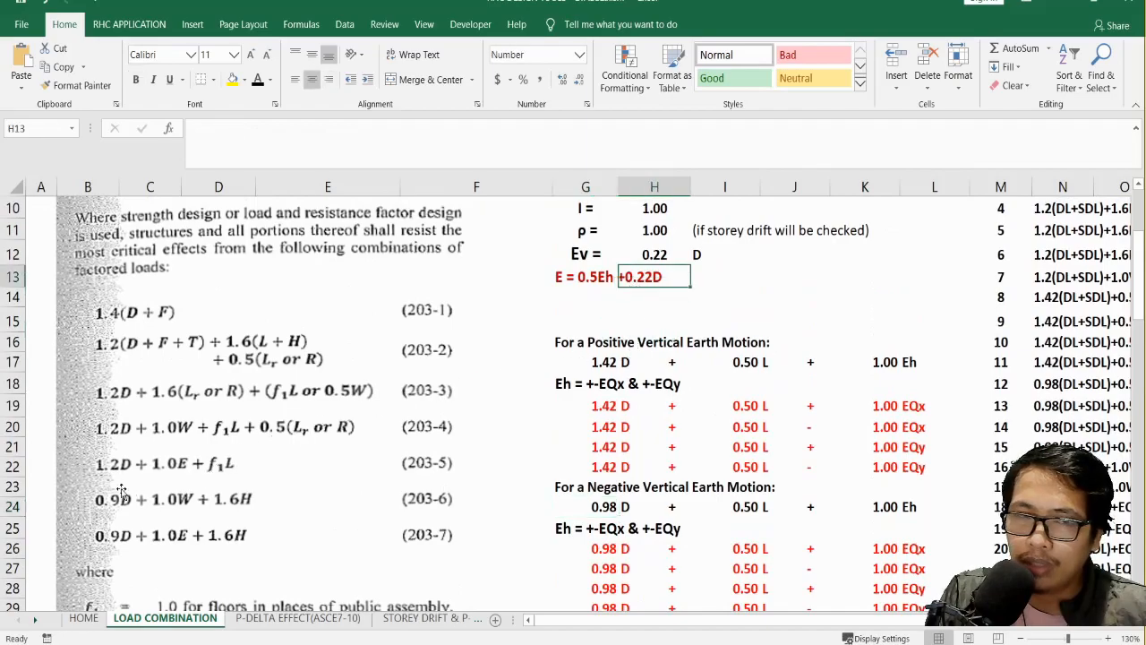
scroll(439, 544, "down", 1)
left_click(606, 438)
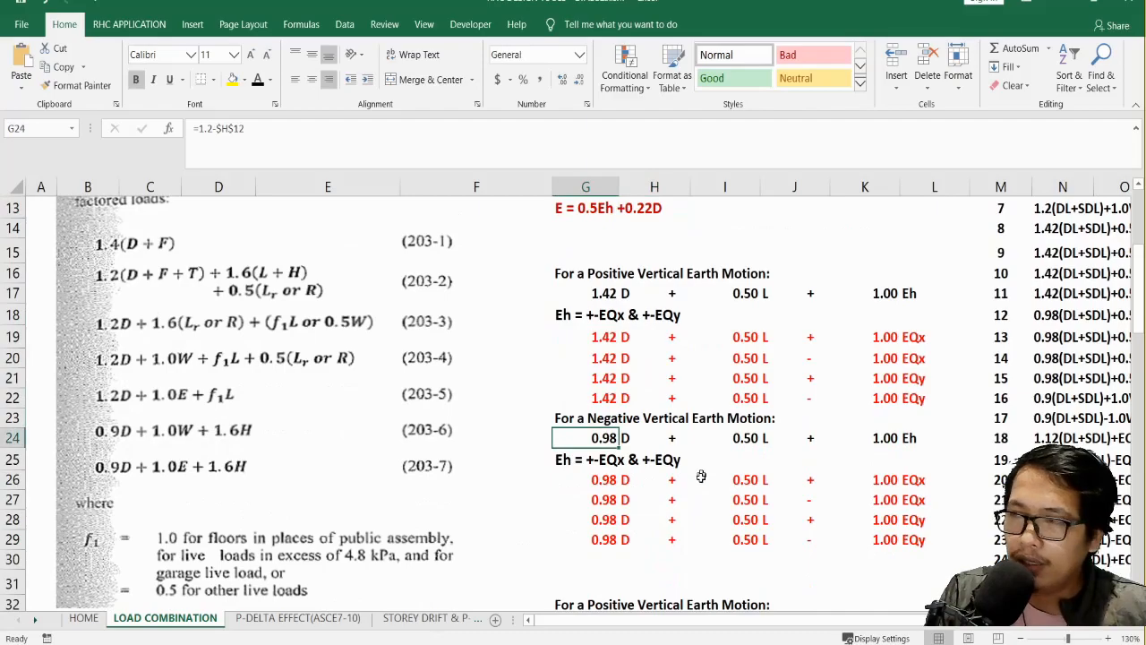
left_click_drag(557, 460, 911, 540)
Step: Compare code equation 203-7 with the positive vertical earth motion combinations in G35:J38, including the dead load factor formula
scroll(779, 551, "down", 3)
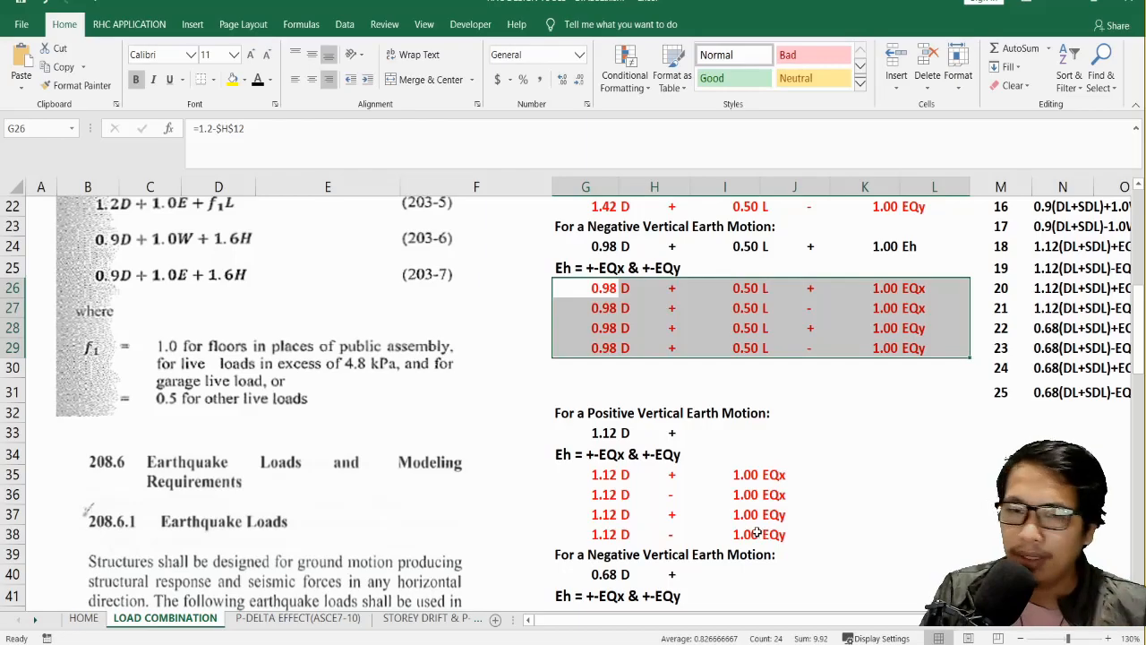
scroll(758, 532, "down", 2)
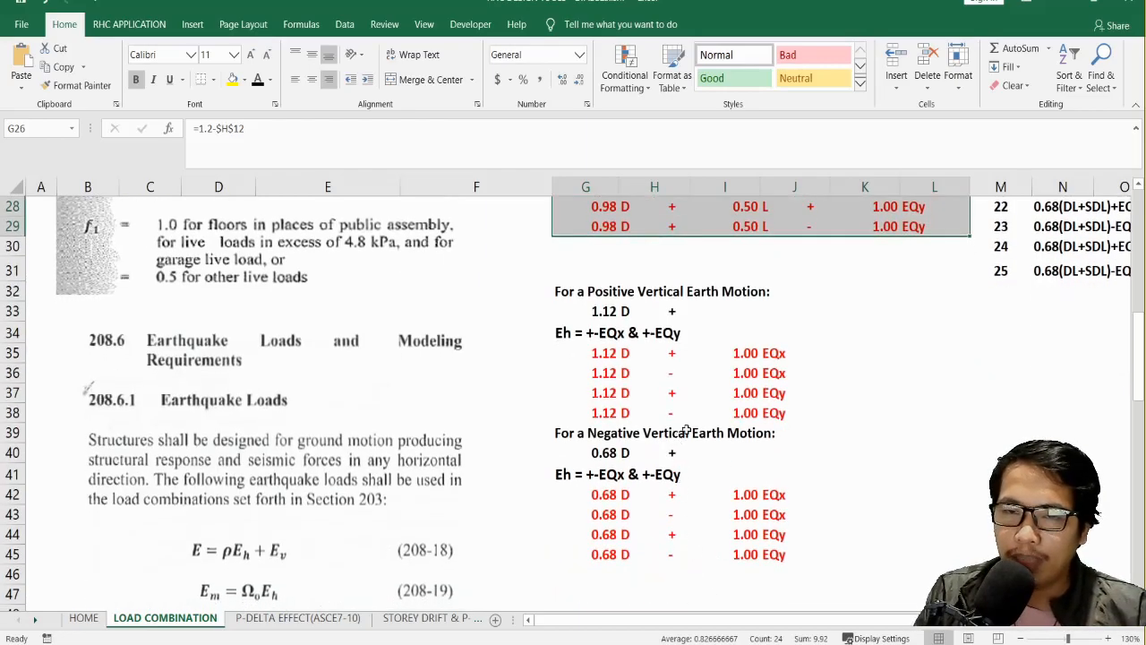
scroll(385, 412, "up", 4)
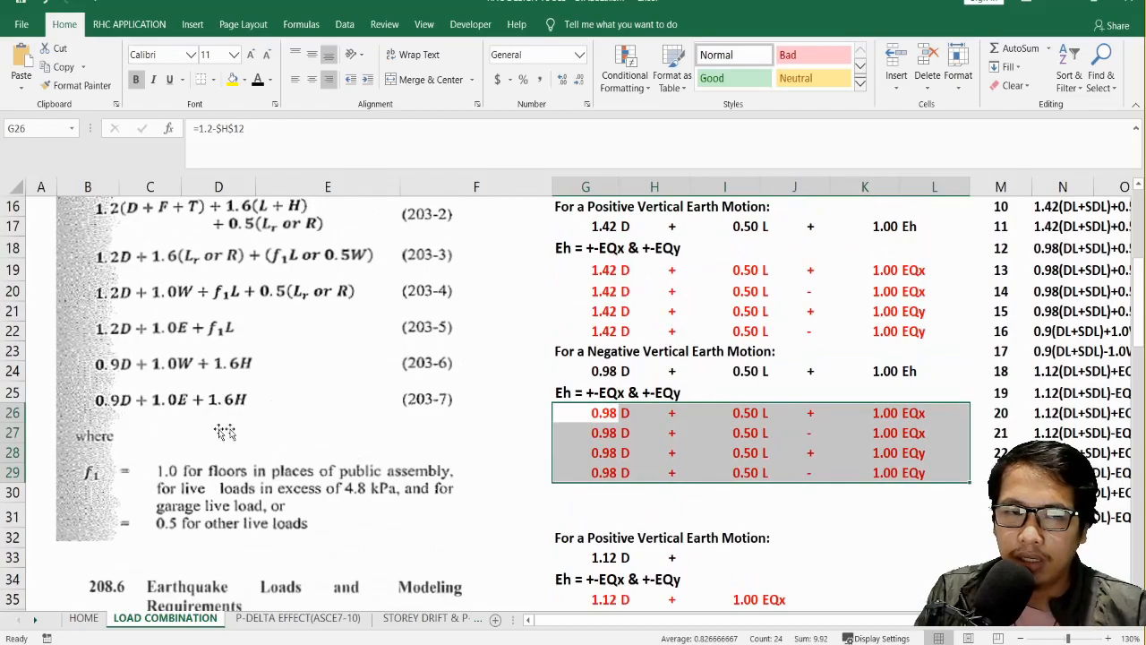
scroll(144, 419, "down", 2)
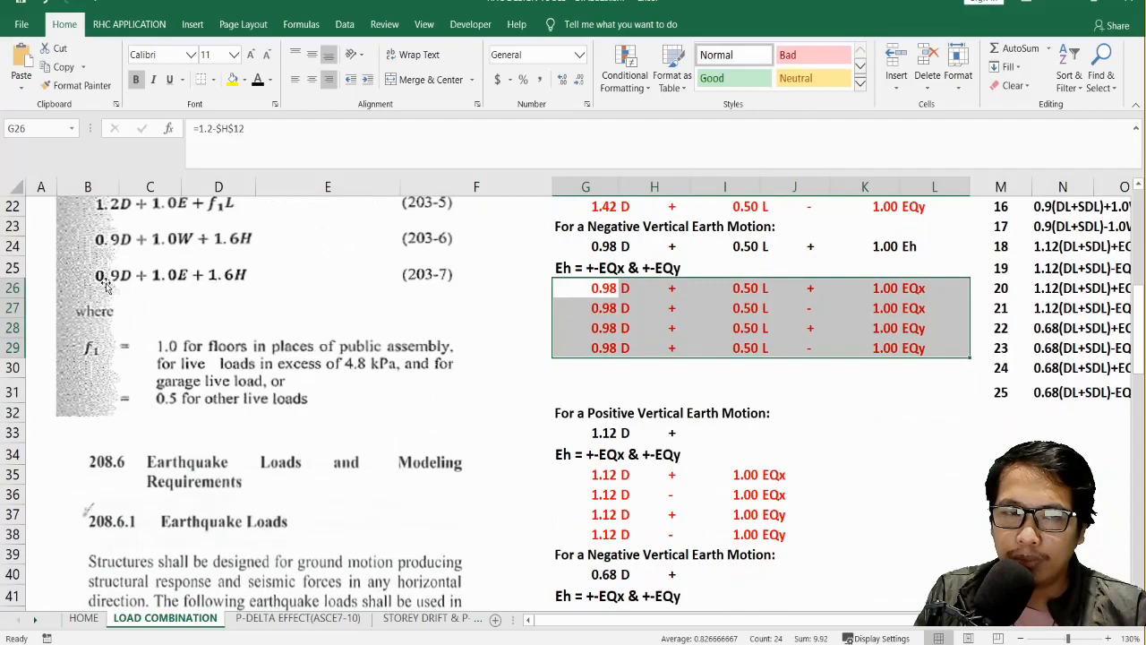
left_click(607, 479)
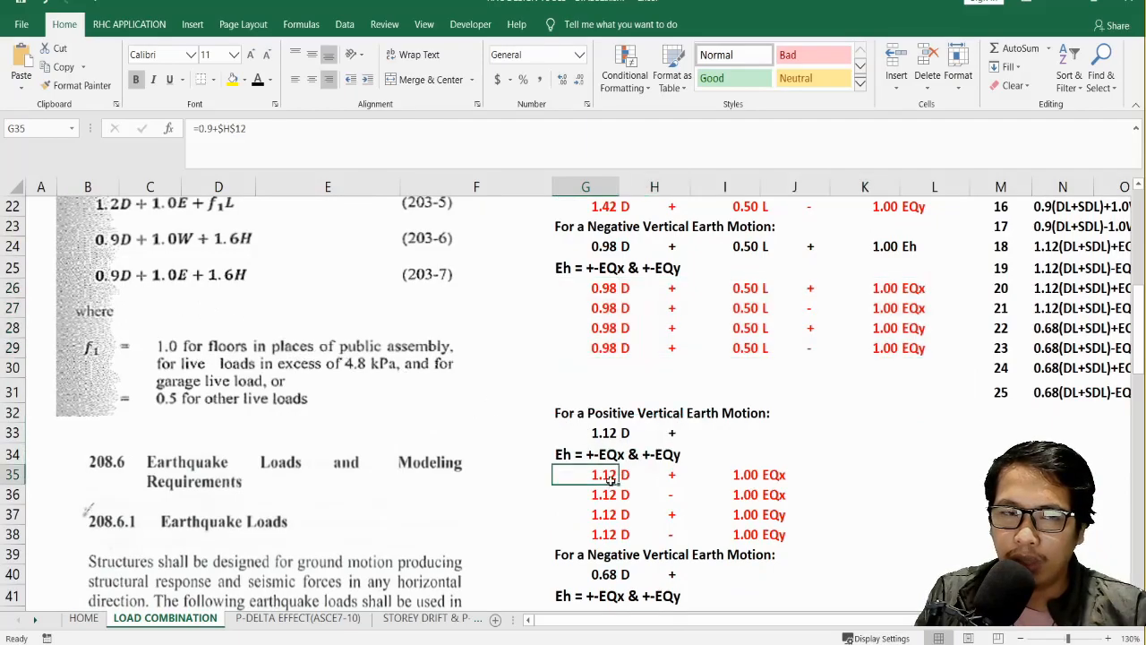
left_click(576, 456)
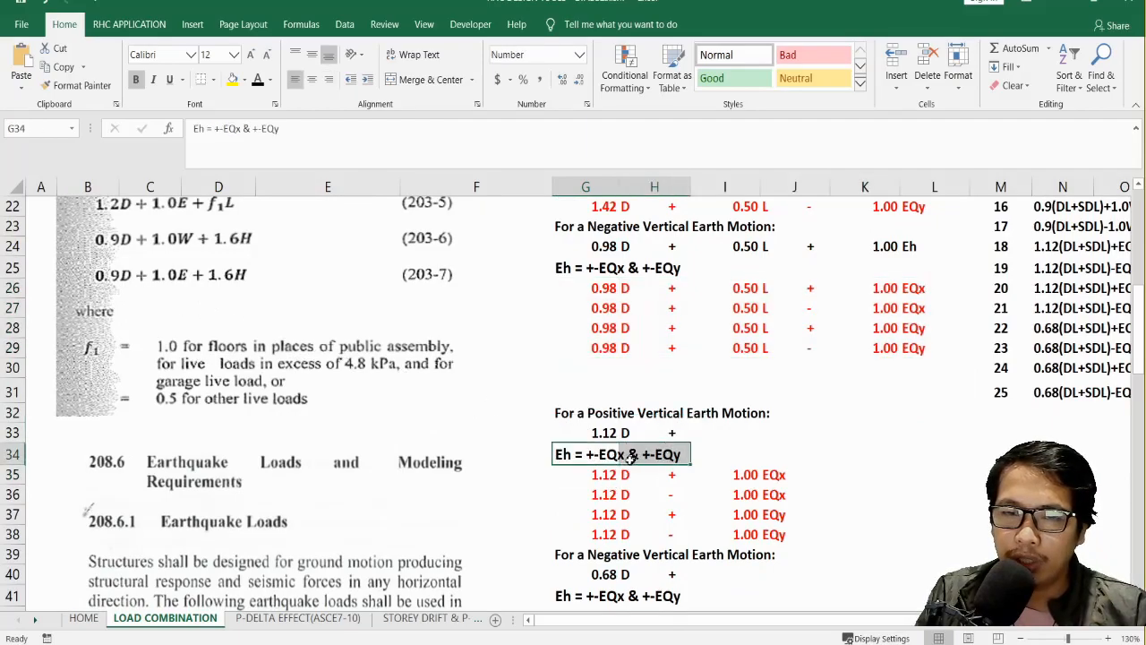
left_click_drag(596, 475, 811, 534)
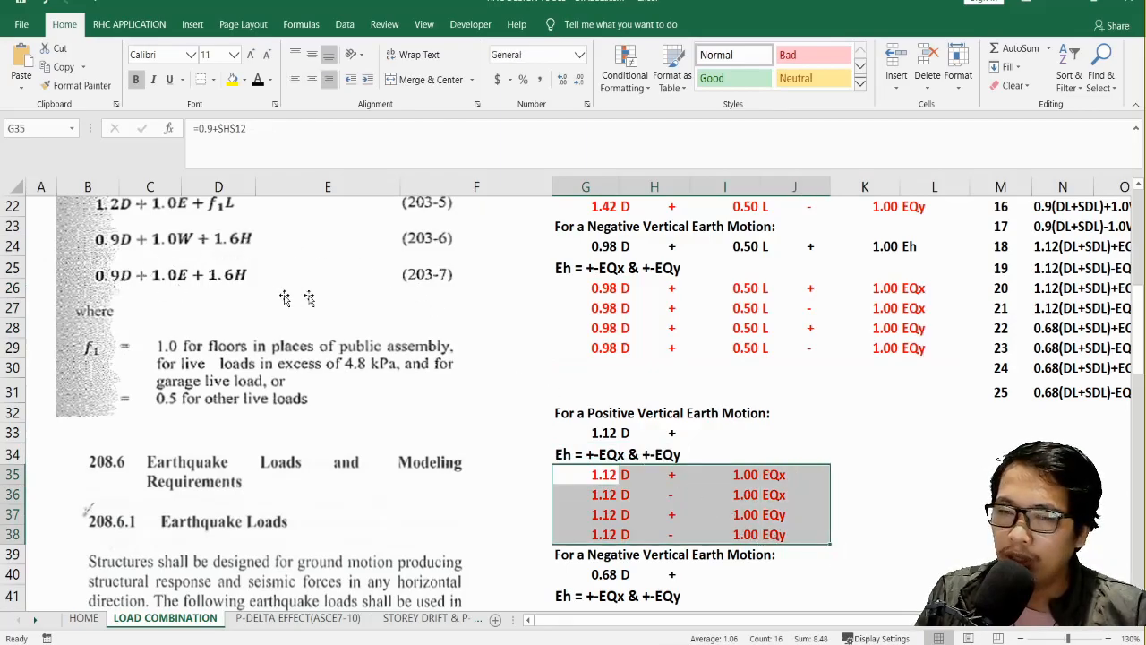
Step: Set the font colour to black for the hidden general-equation terms in G40:K40 and G33:J33
scroll(525, 371, "down", 2)
left_click_drag(602, 451, 883, 456)
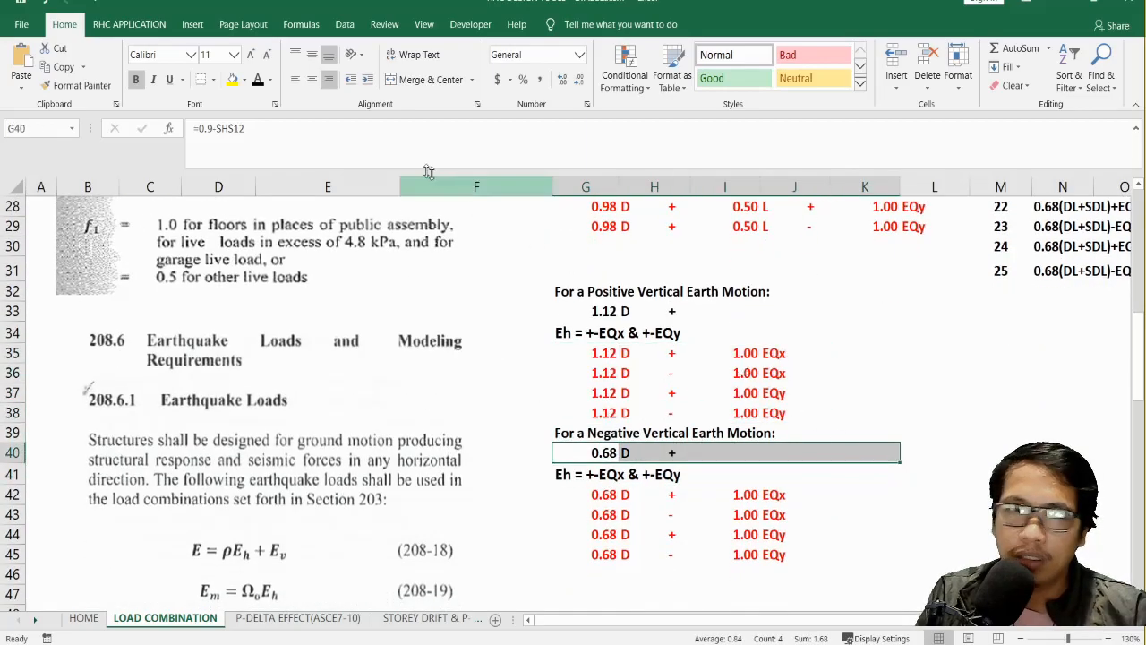
left_click(257, 79)
left_click(788, 311)
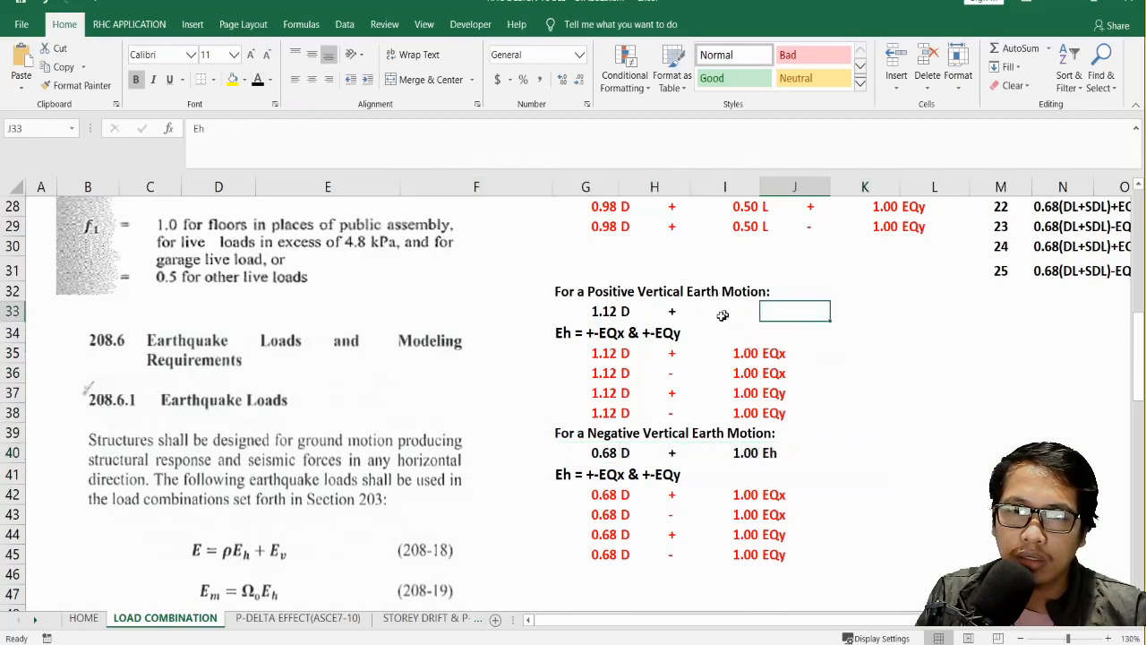
left_click_drag(594, 311, 810, 313)
left_click(258, 80)
left_click(725, 492)
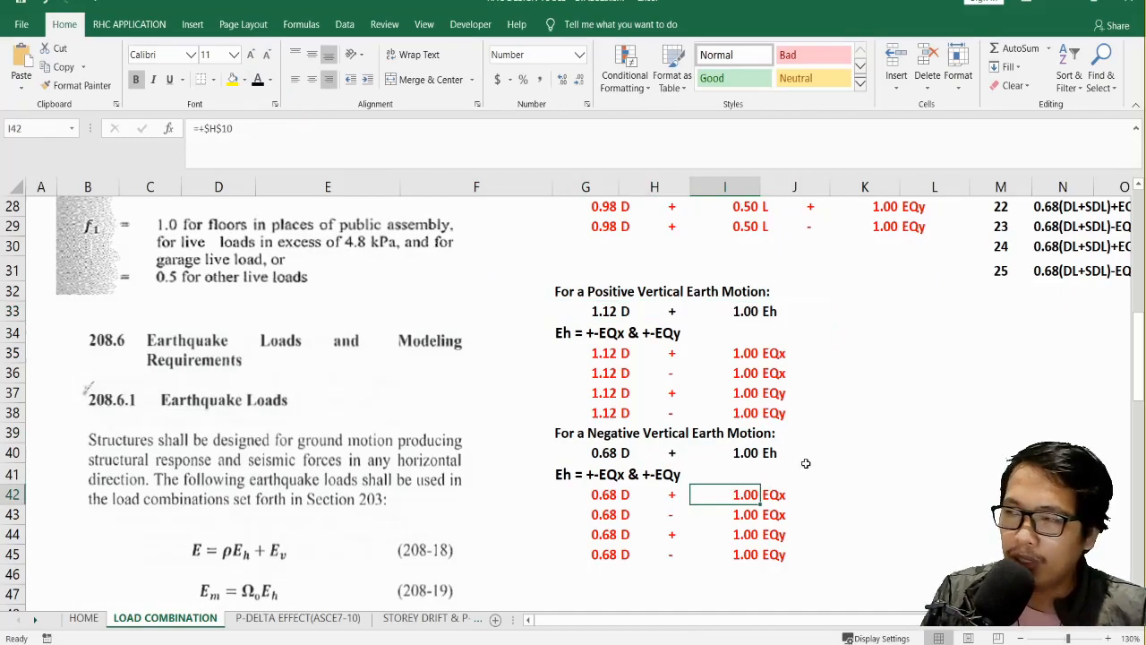
Step: Review the negative vertical earth motion combinations in rows 42 to 45 and the matching entries in the numbered load combination list
left_click_drag(573, 477, 679, 479)
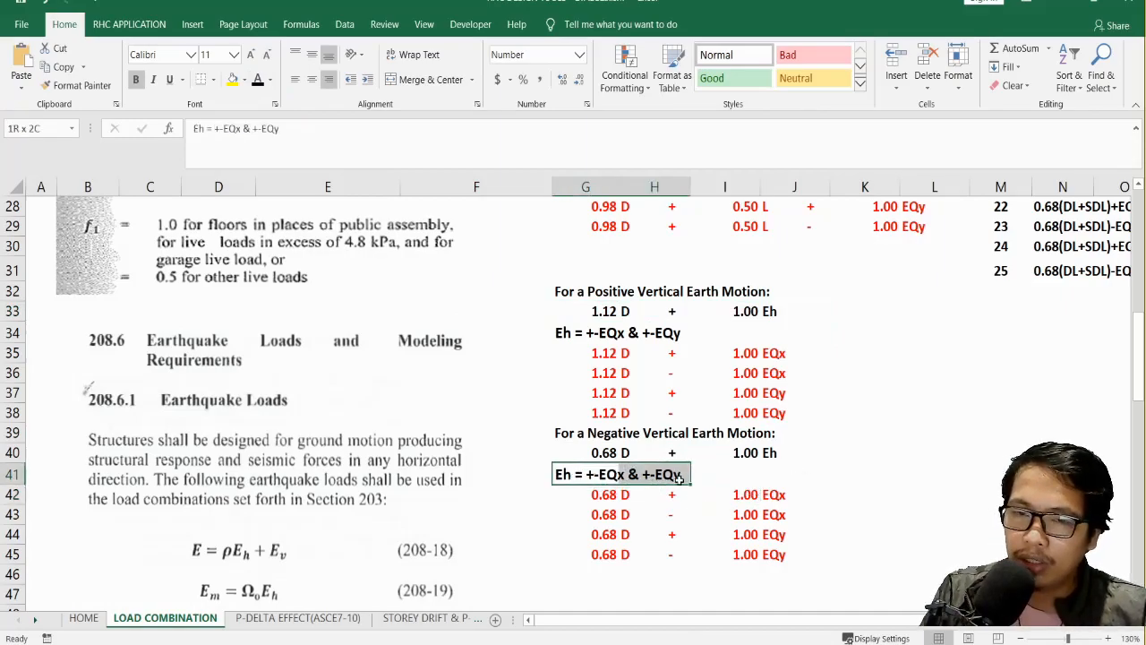
left_click_drag(600, 498, 817, 578)
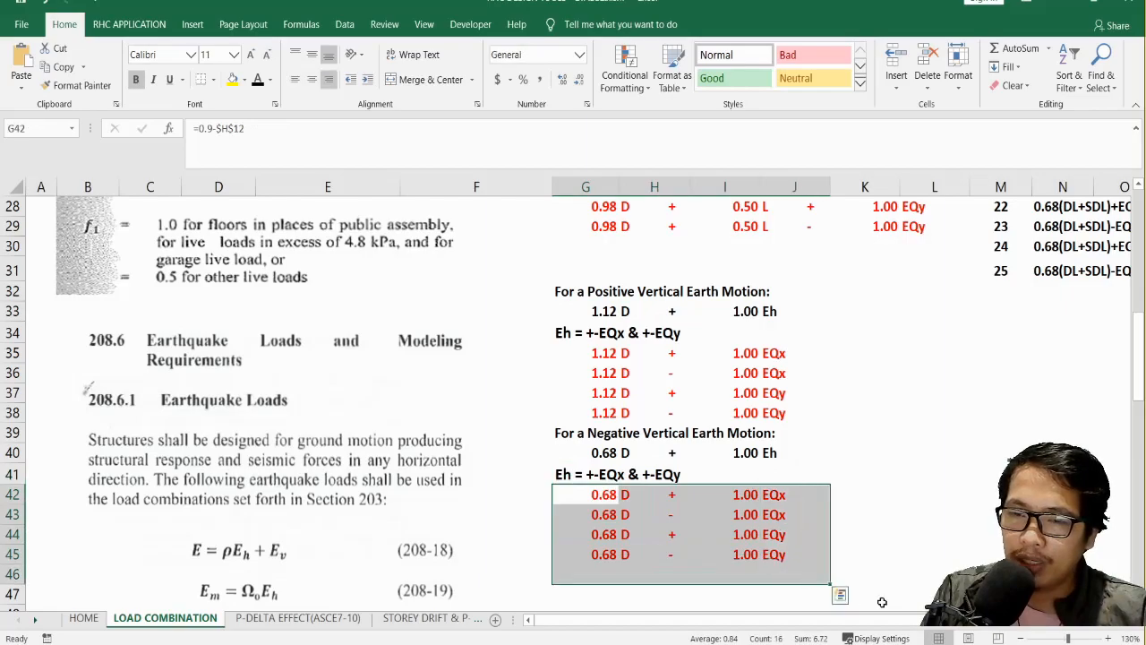
scroll(881, 602, "right", 3)
scroll(918, 523, "up", 3)
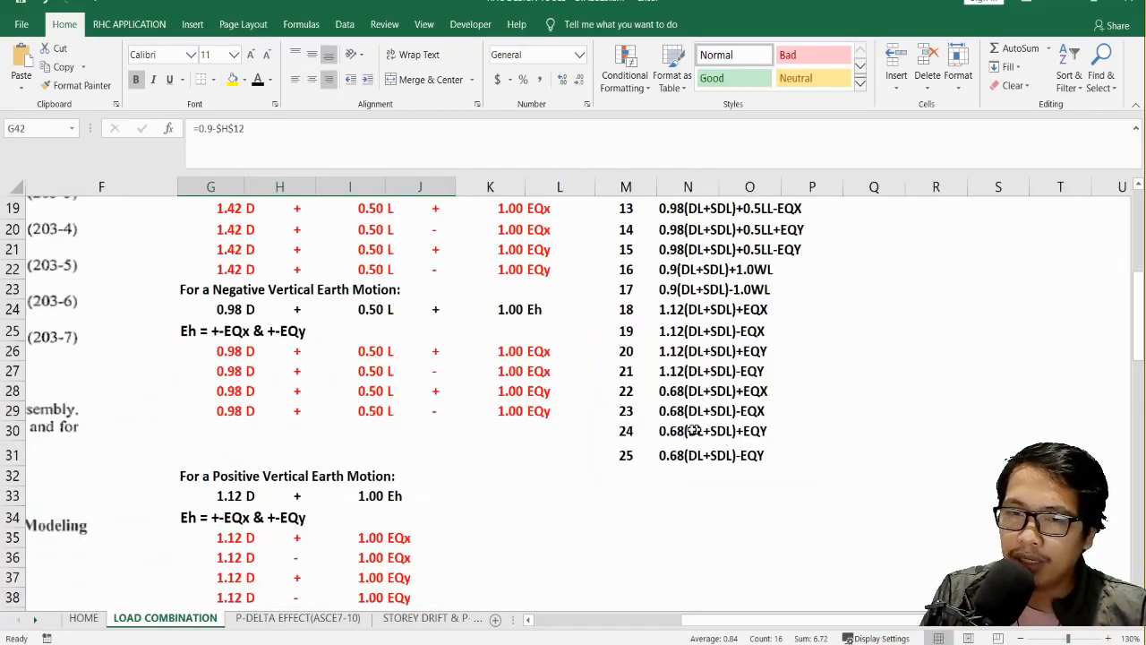
scroll(690, 421, "up", 6)
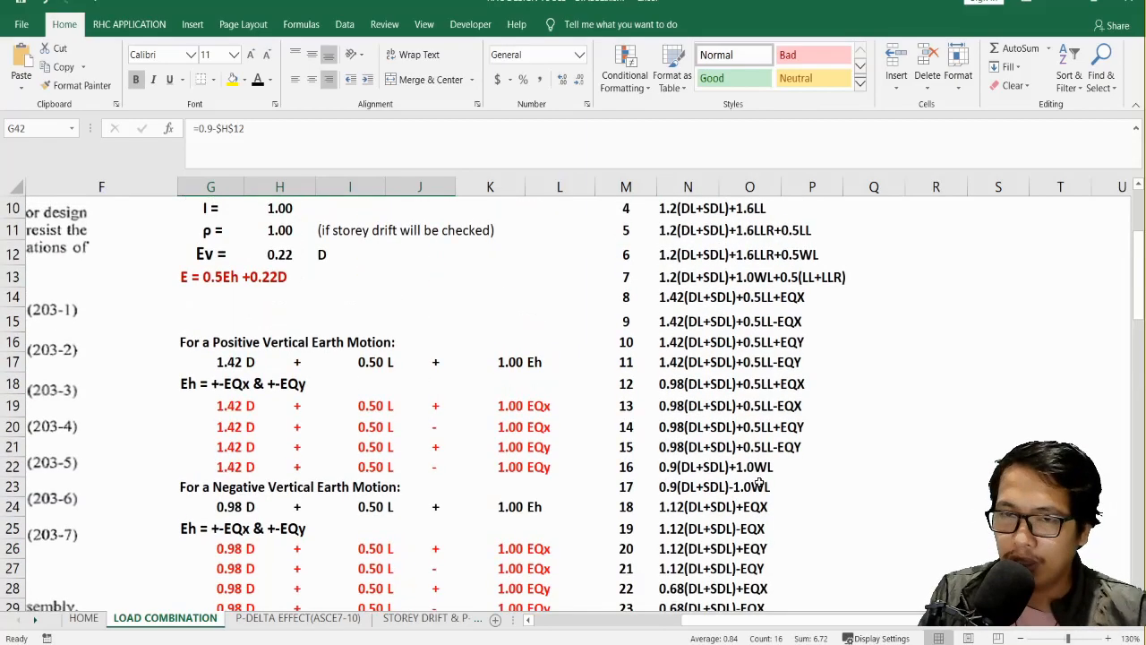
left_click_drag(634, 339, 811, 365)
left_click(983, 452)
Step: Examine the numbered load combination list in columns M to P from No. 1 onward
scroll(685, 376, "down", 2)
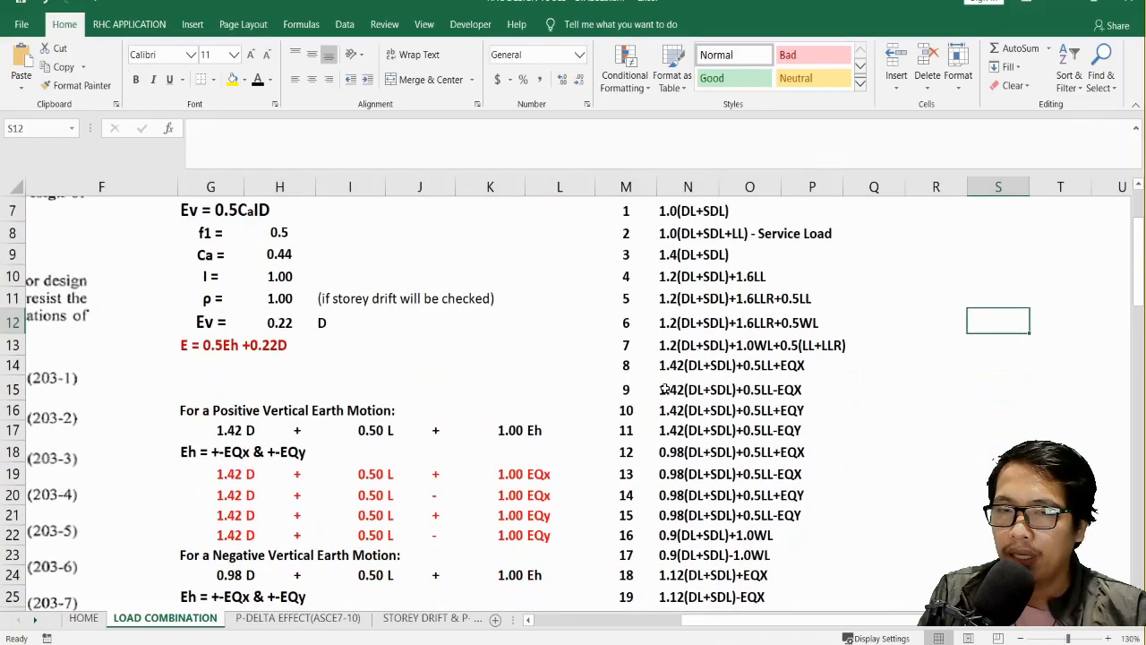
left_click_drag(618, 215, 812, 577)
left_click(939, 415)
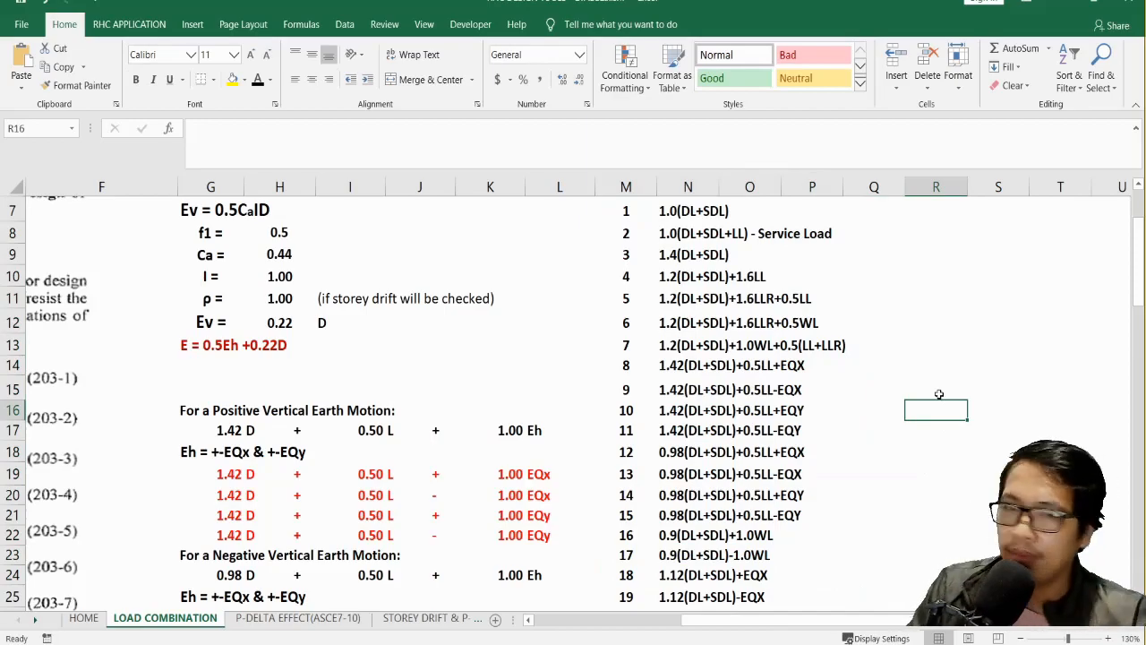
scroll(841, 354, "up", 2)
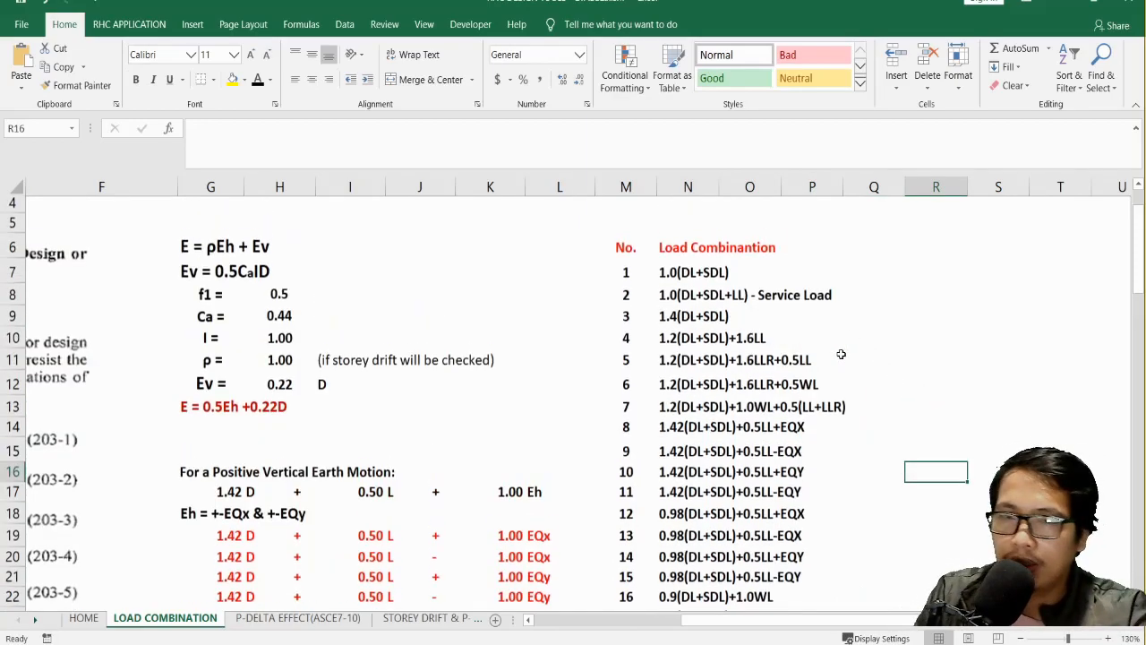
left_click(931, 358)
key("Down")
key("Down")
key("Down")
key("Down")
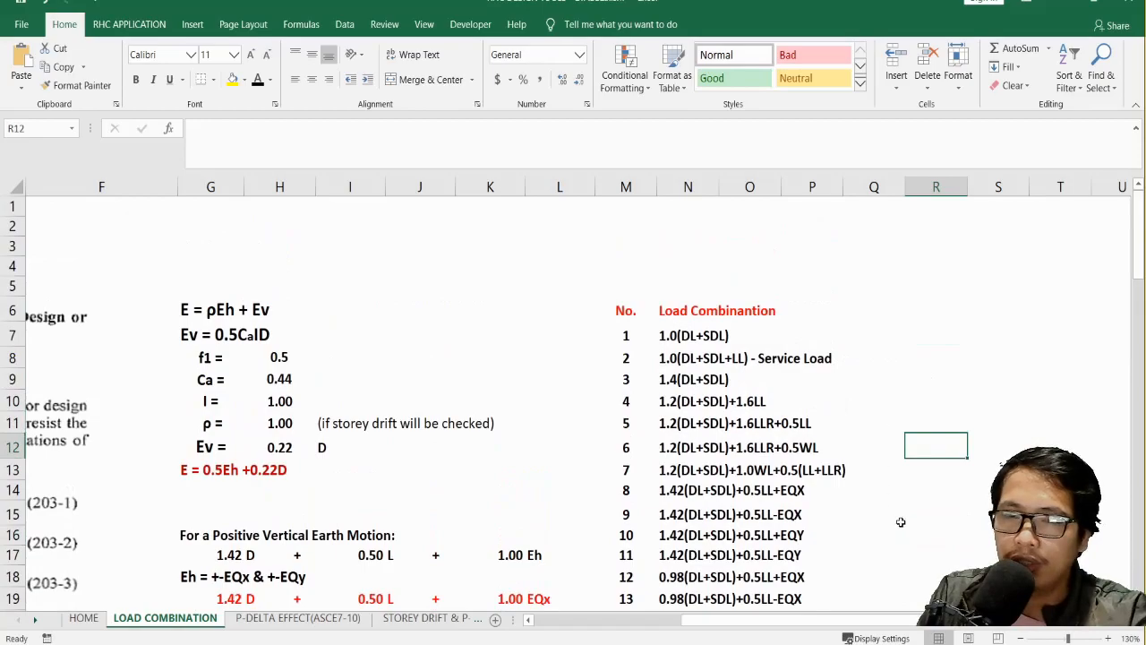
Step: Switch to the ETABS model that has the Load Combinations dialog open
left_click(852, 643)
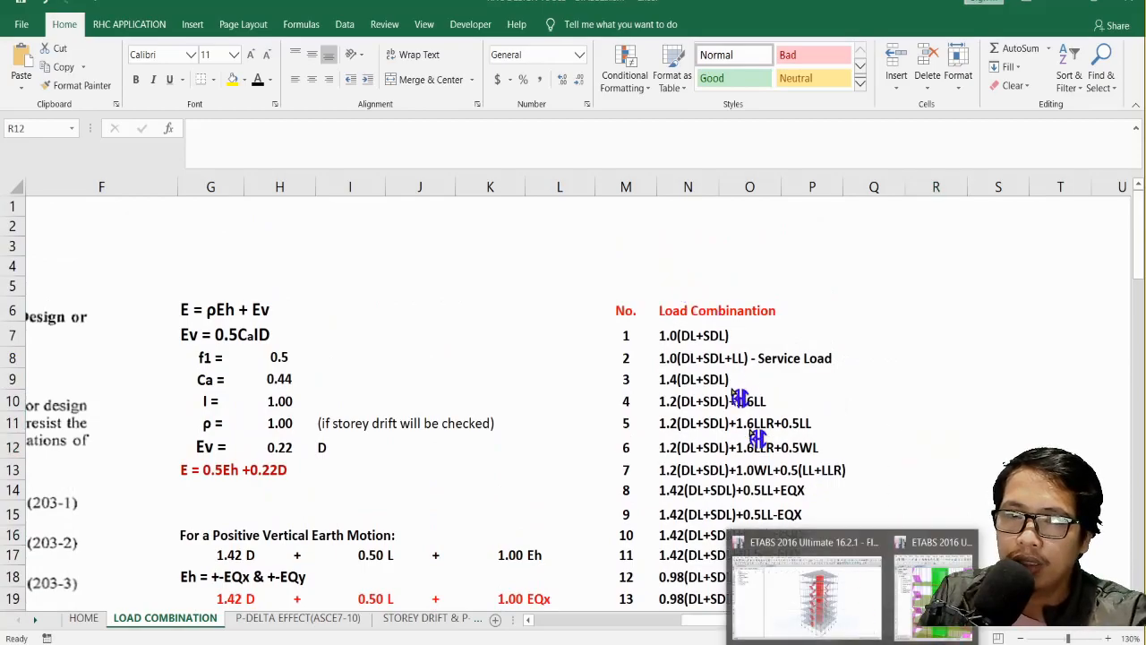
left_click(810, 596)
left_click_drag(596, 179, 597, 197)
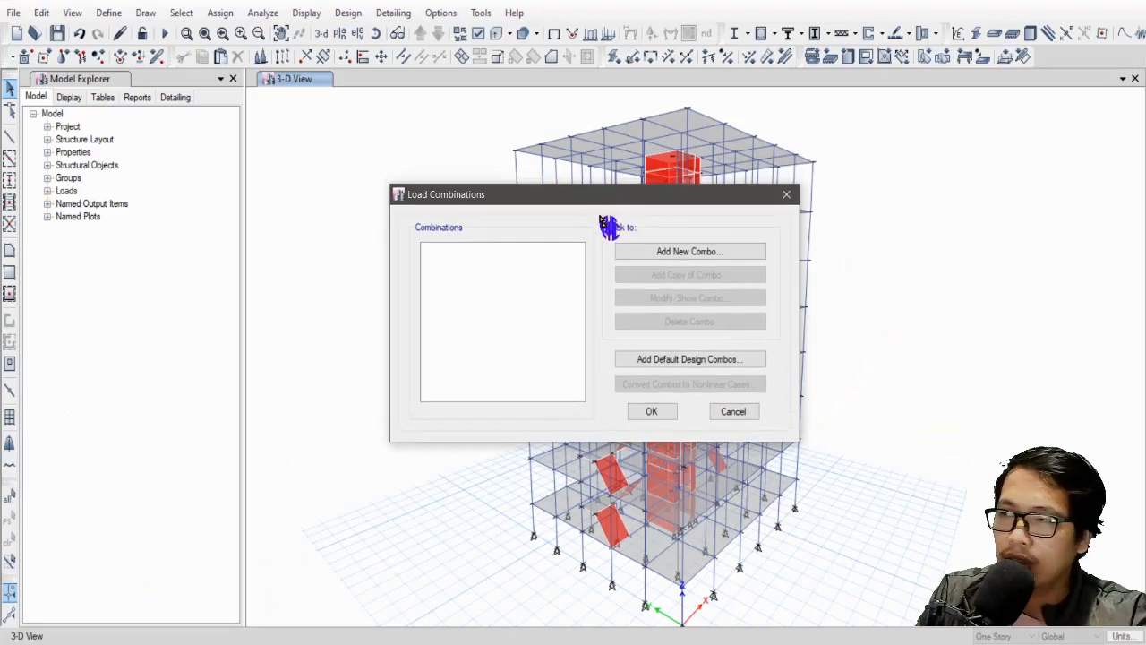
Step: Define a linear-add load combination named 1.0(DL+SDL) containing DL and SDL, each with a scale factor of 1
left_click(732, 262)
left_click_drag(546, 149, 609, 157)
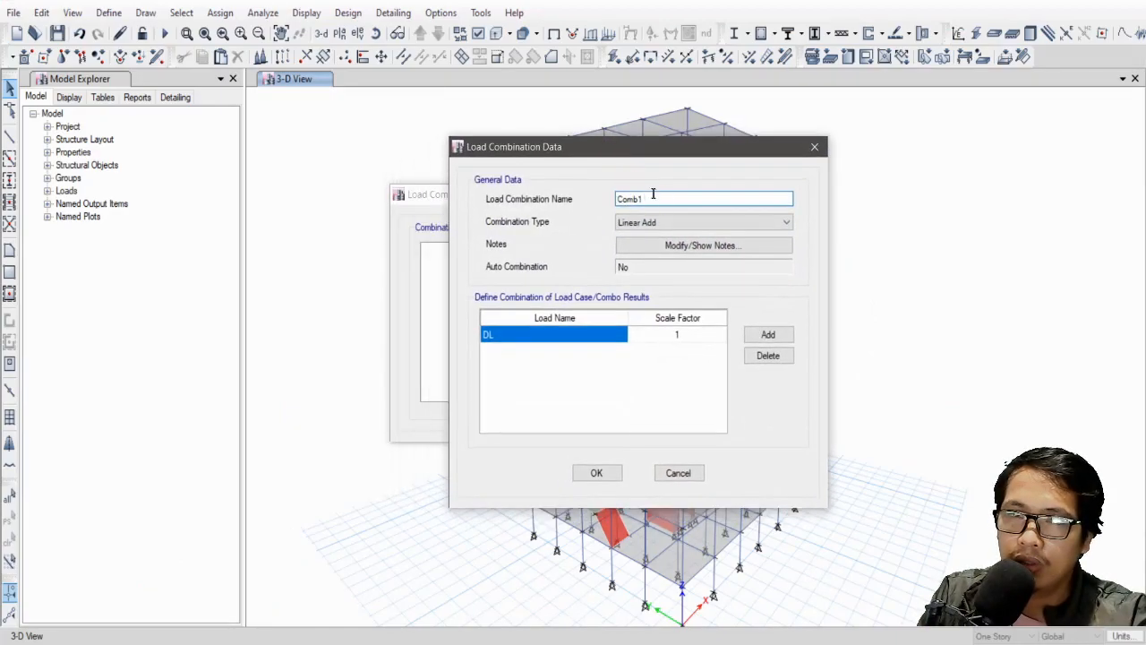
left_click_drag(648, 198, 525, 196)
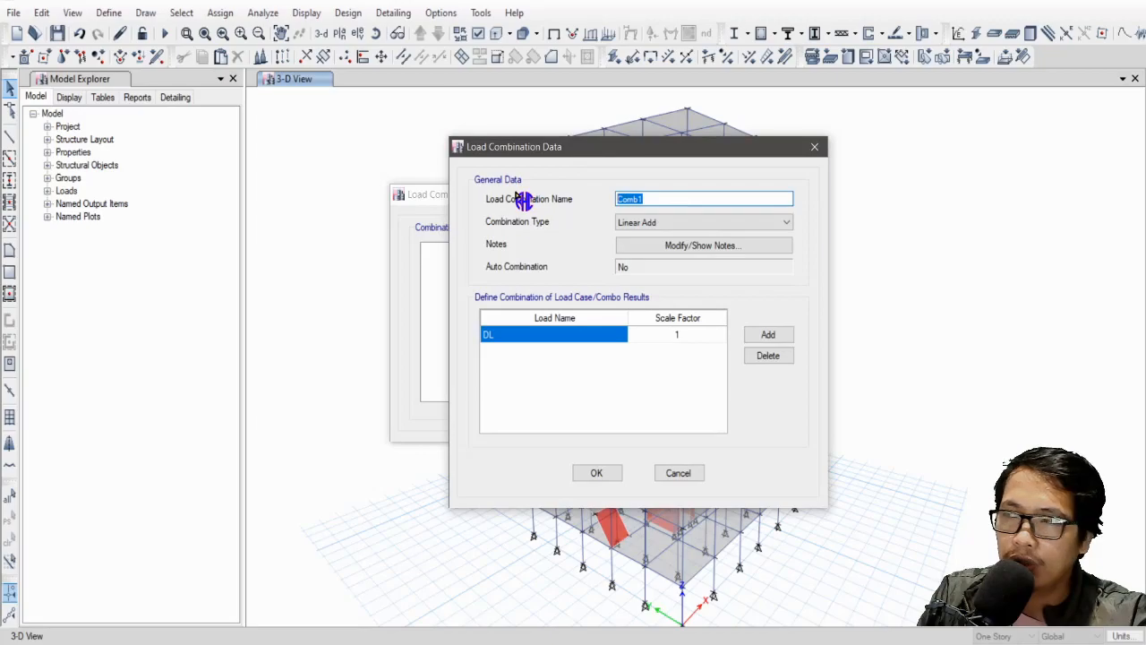
type("1.0")
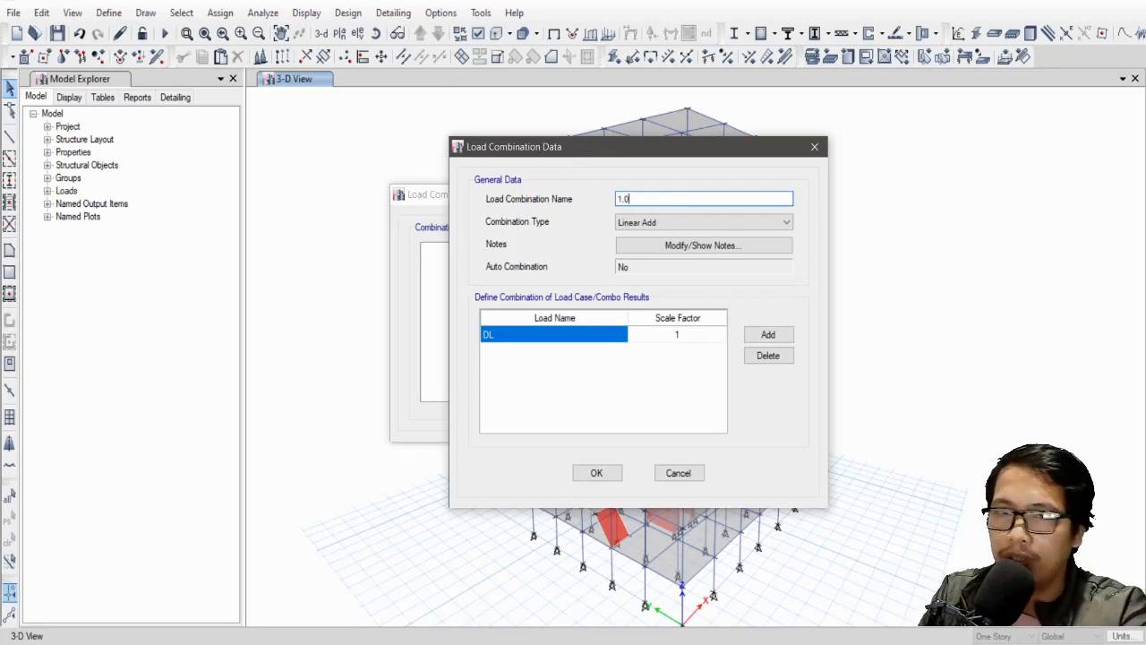
type("(D")
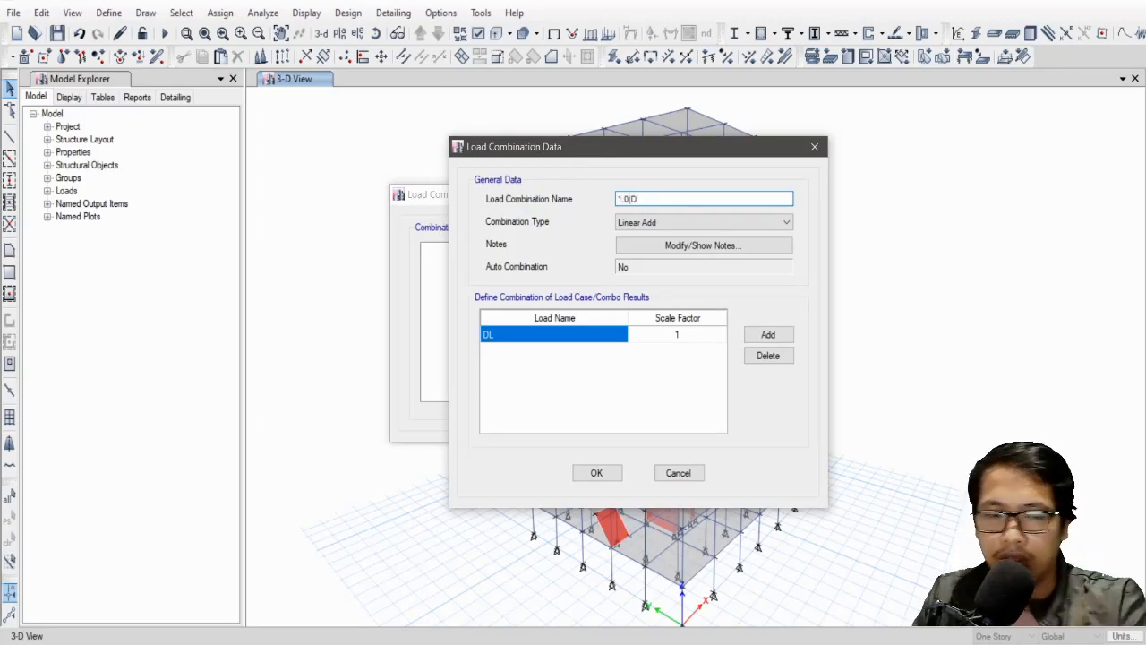
type("L+SDL")
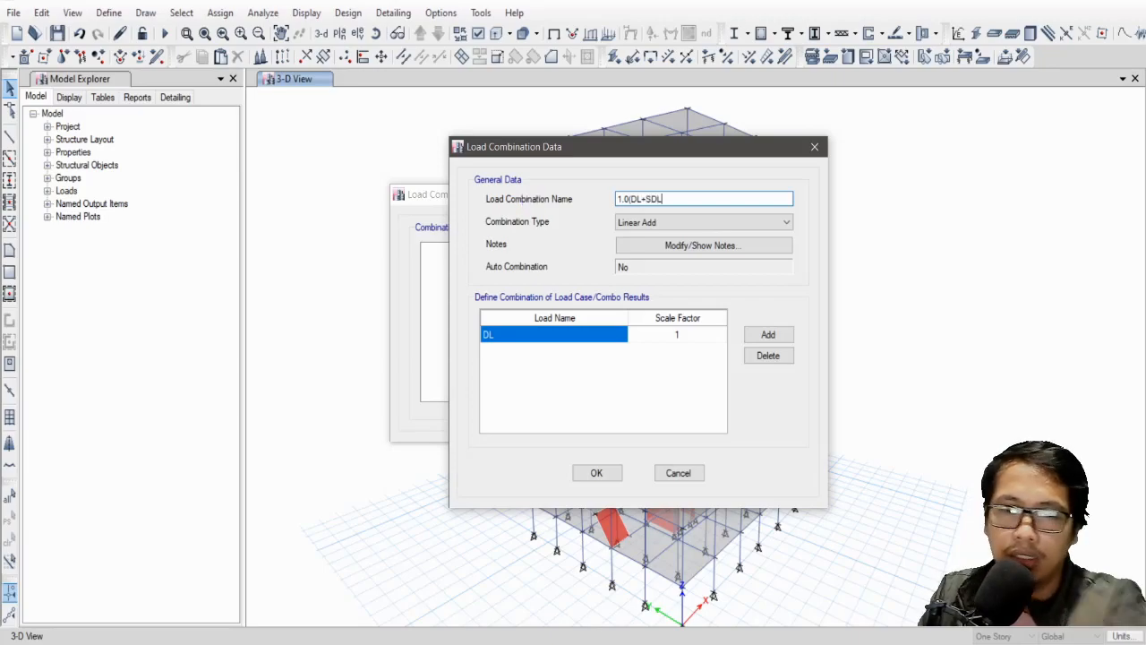
type(")")
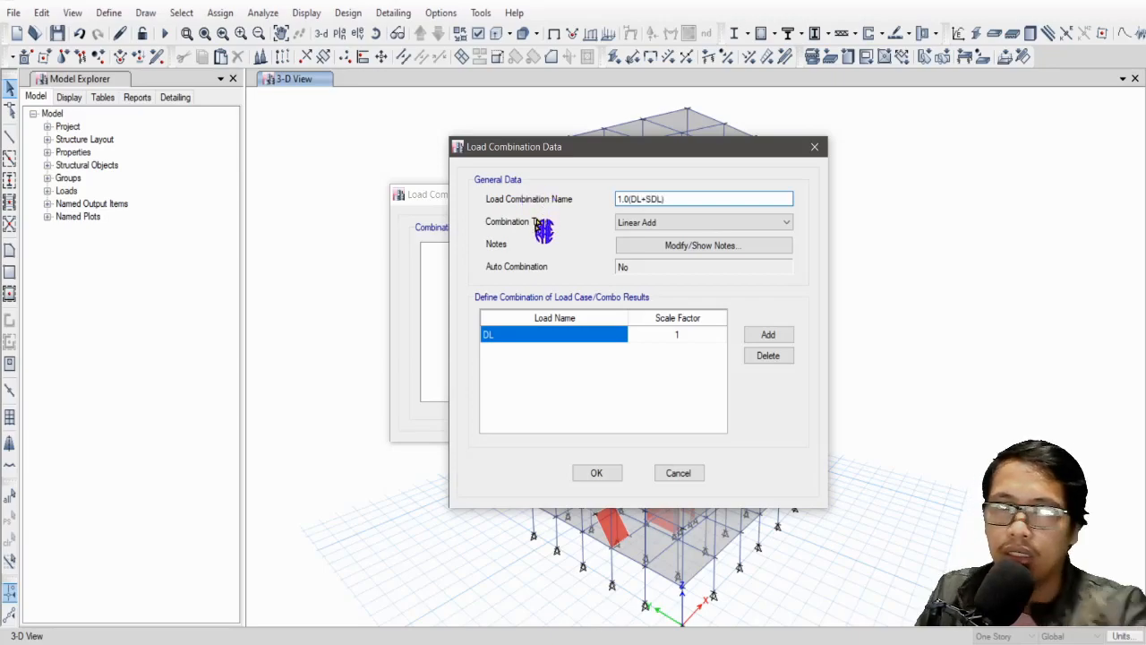
left_click(778, 335)
left_click(593, 353)
left_click(525, 392)
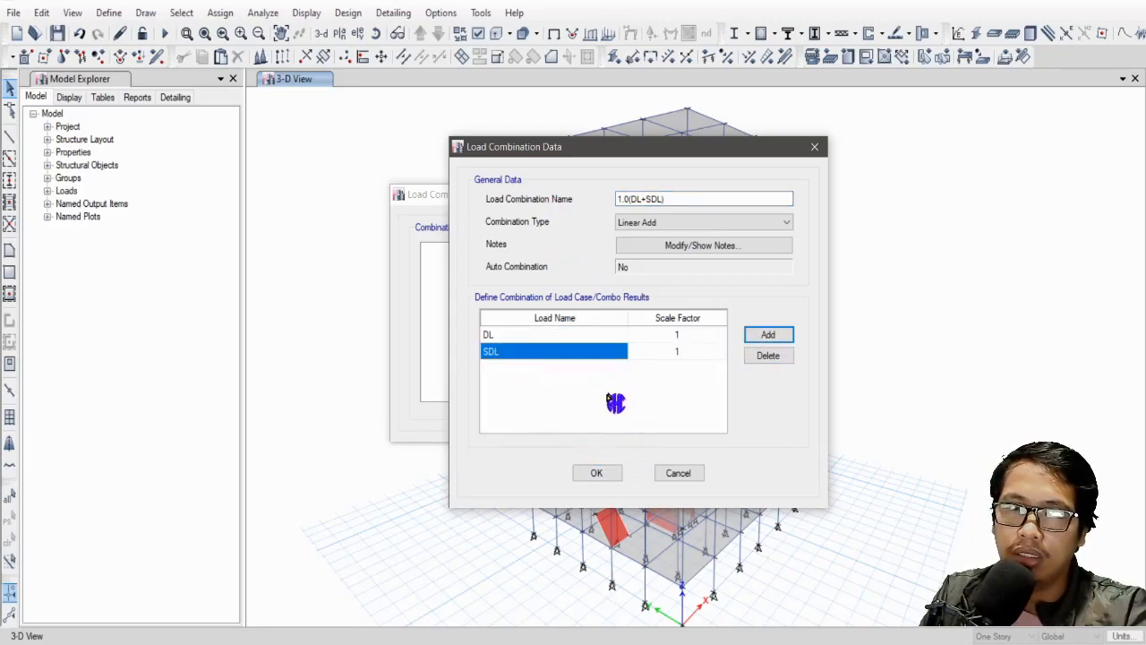
left_click(602, 475)
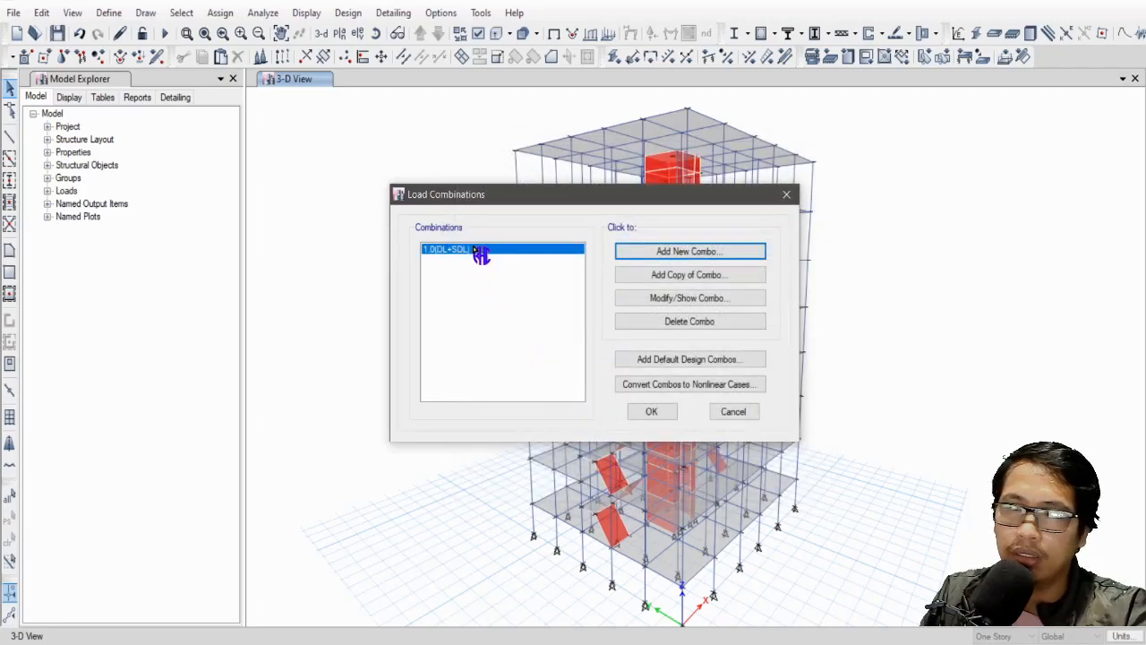
Step: Copy 1.0(DL+SDL) as 1.0(DL+SDL)+1.0LL with LL added at scale factor 1, and discard the manually defined combinations
left_click(689, 275)
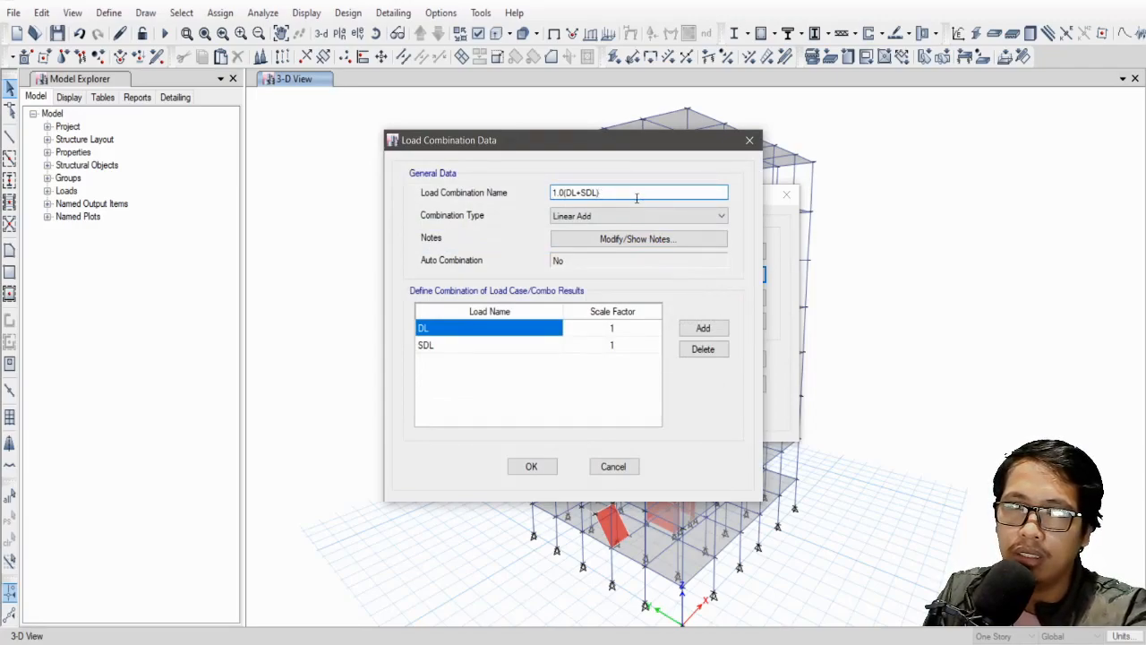
type("1.0LL")
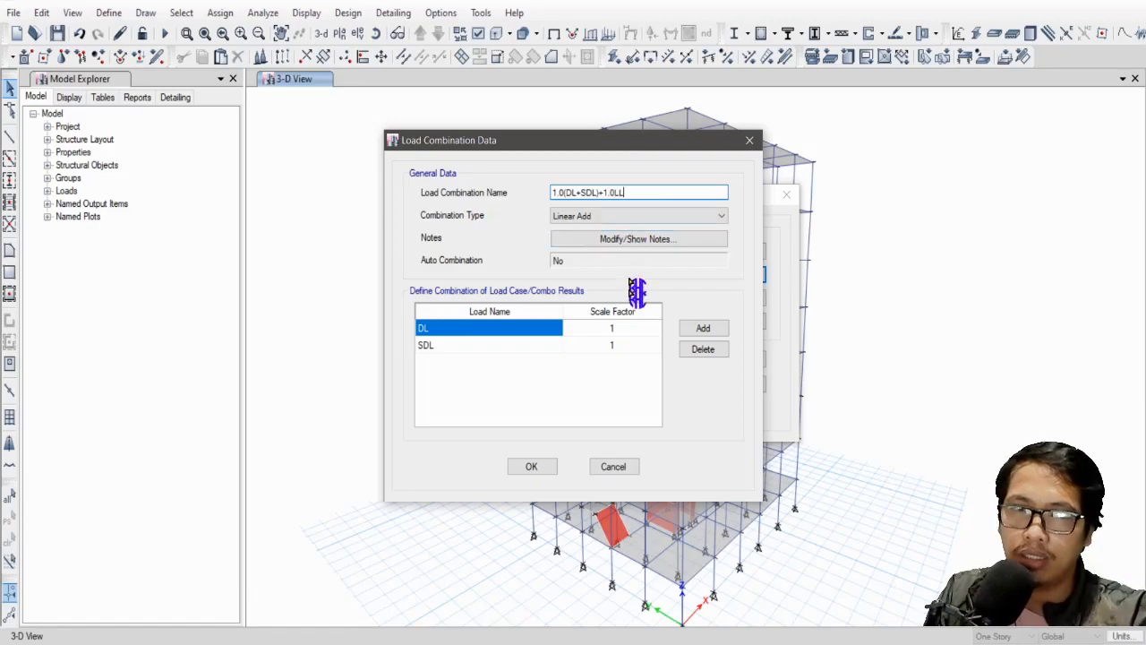
left_click(703, 328)
left_click(491, 358)
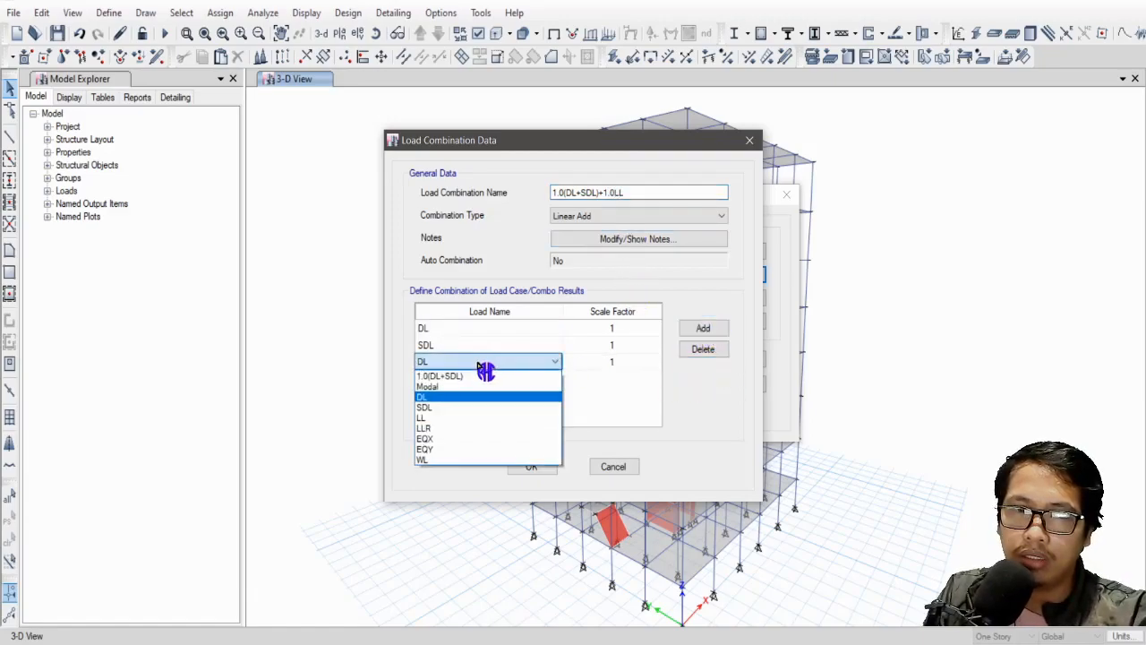
left_click(451, 419)
left_click(621, 362)
left_click(625, 346)
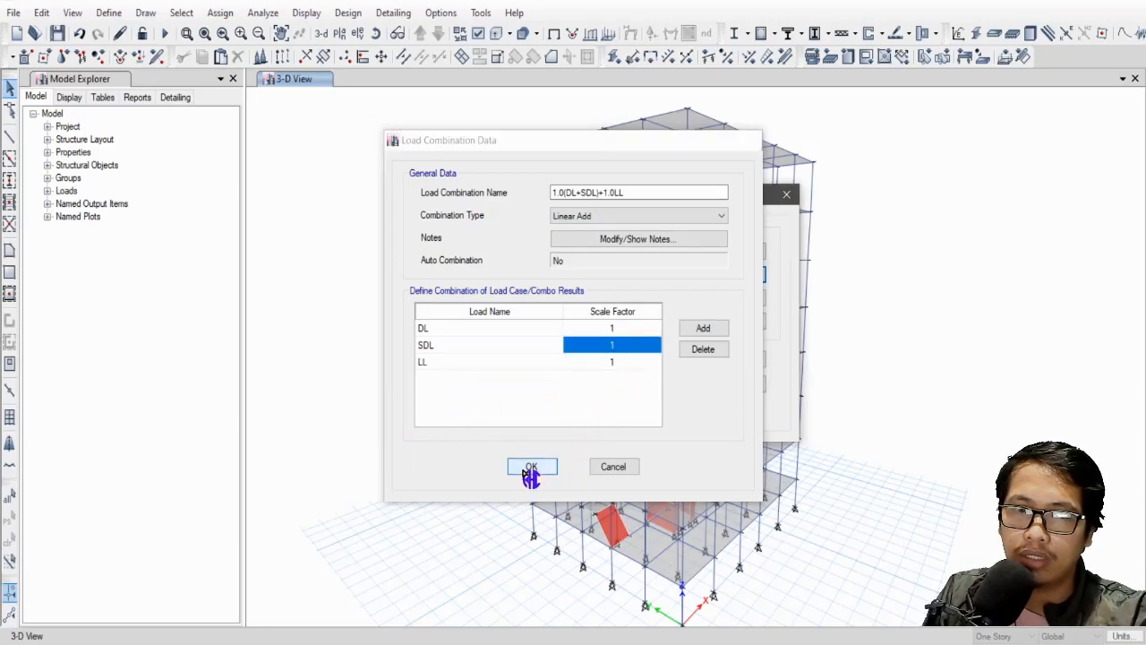
left_click(527, 466)
left_click_drag(493, 199, 457, 199)
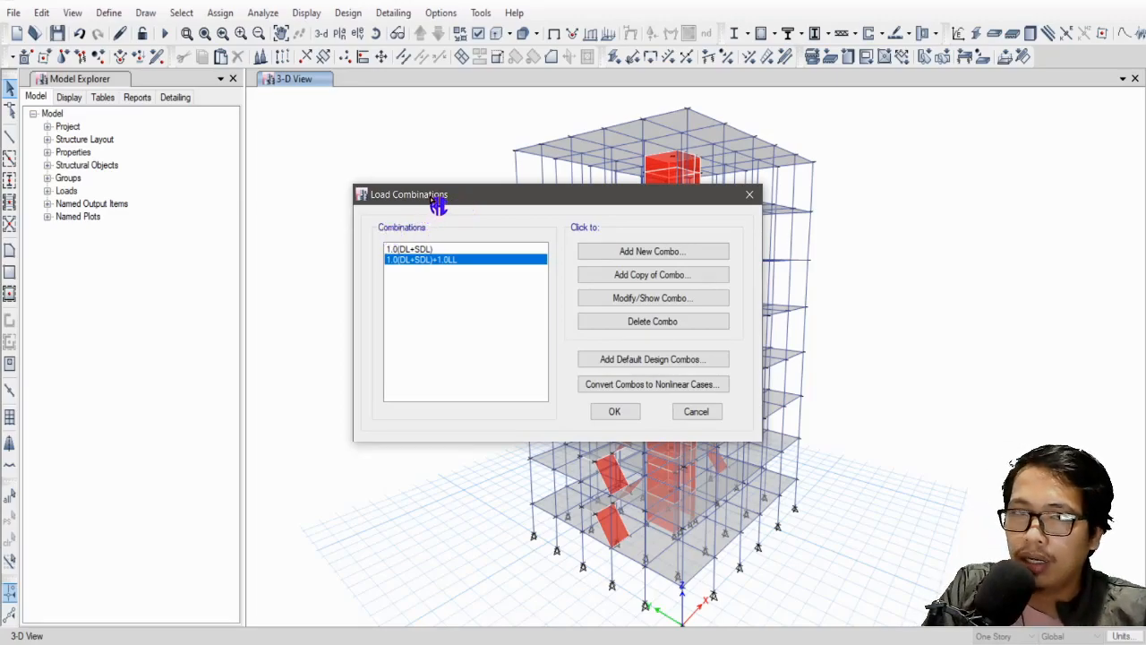
left_click_drag(436, 197, 430, 192)
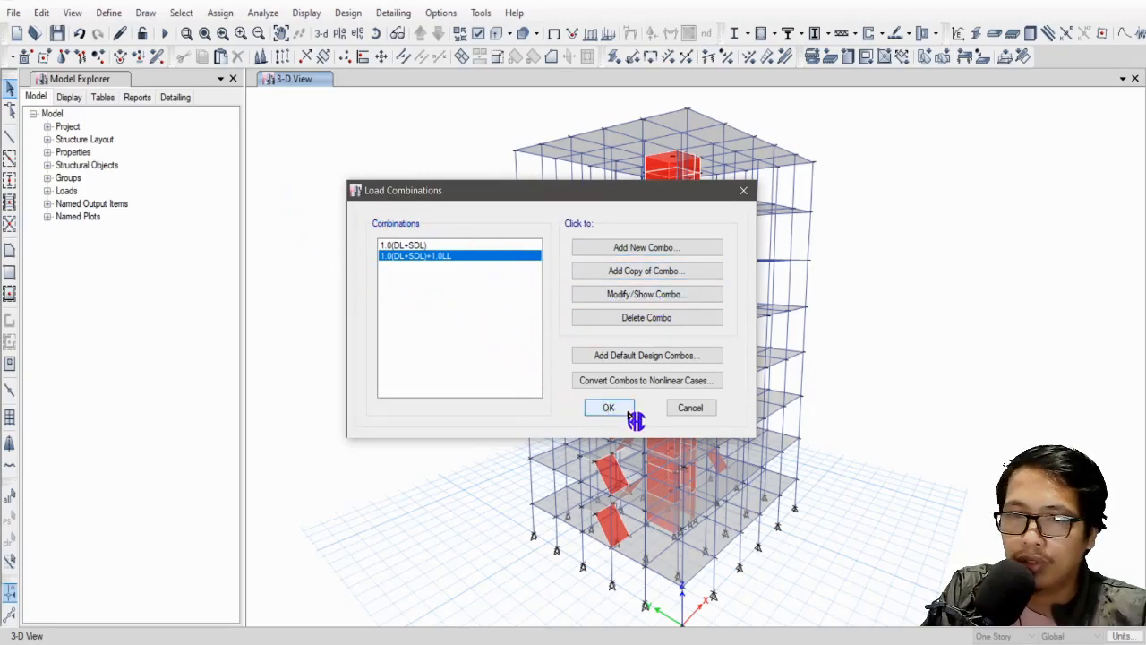
left_click(691, 409)
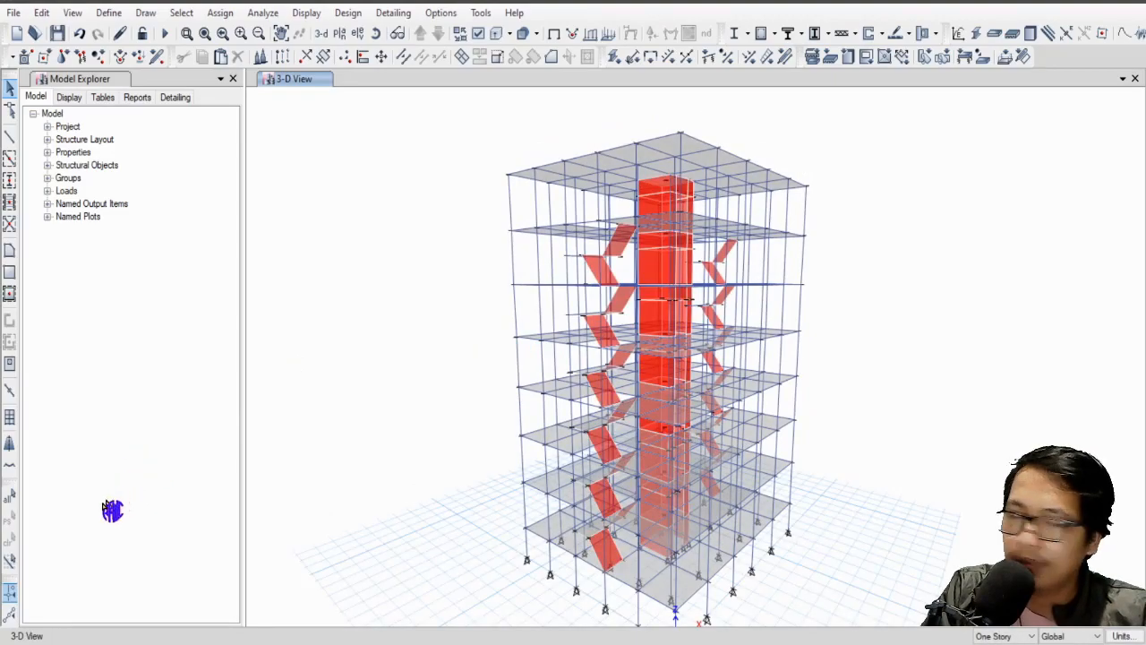
Step: Open the ETABS - Load Combinations Interactive Data Base tool and connect it to the ETABS model without making a backup
key("super")
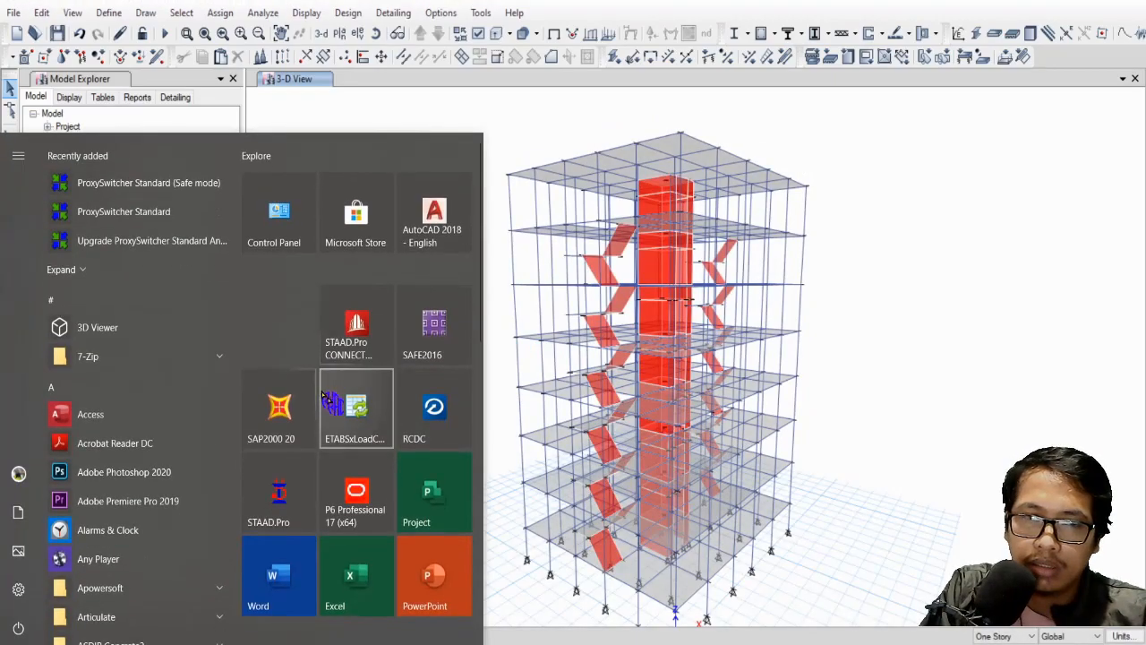
left_click(367, 435)
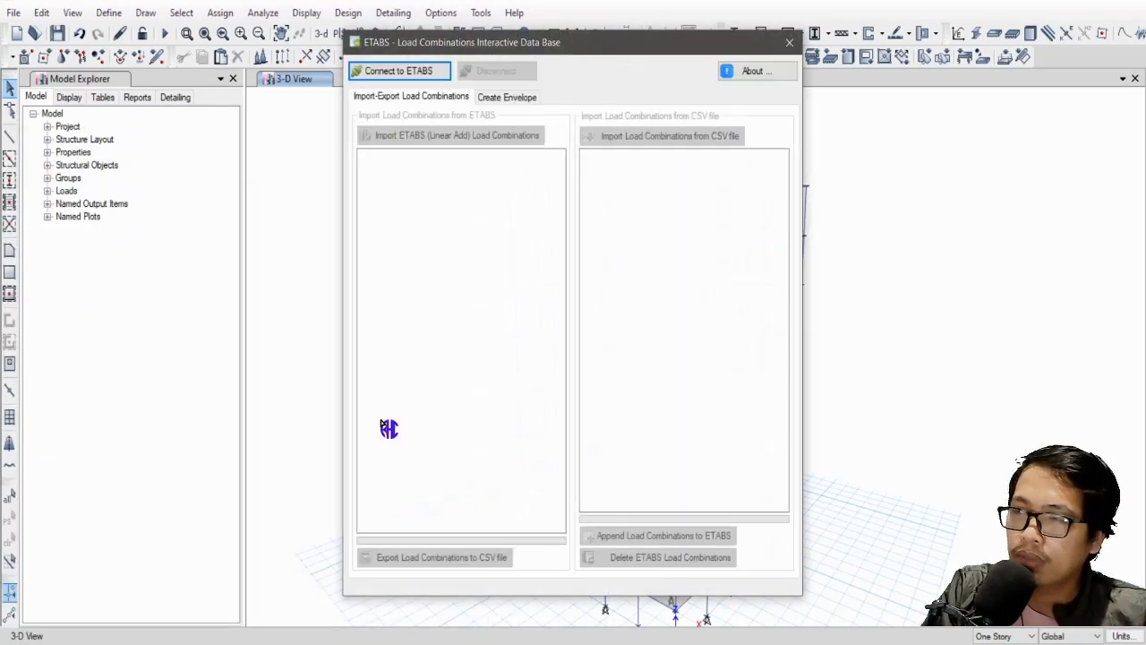
left_click_drag(438, 52, 441, 70)
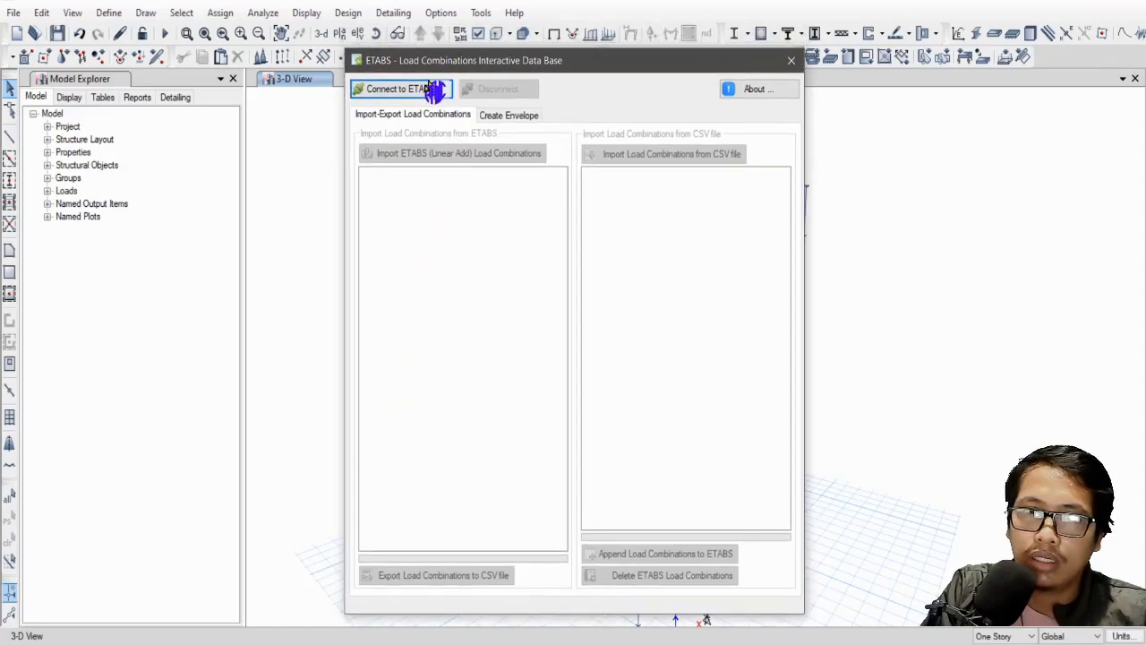
left_click(417, 89)
left_click(624, 390)
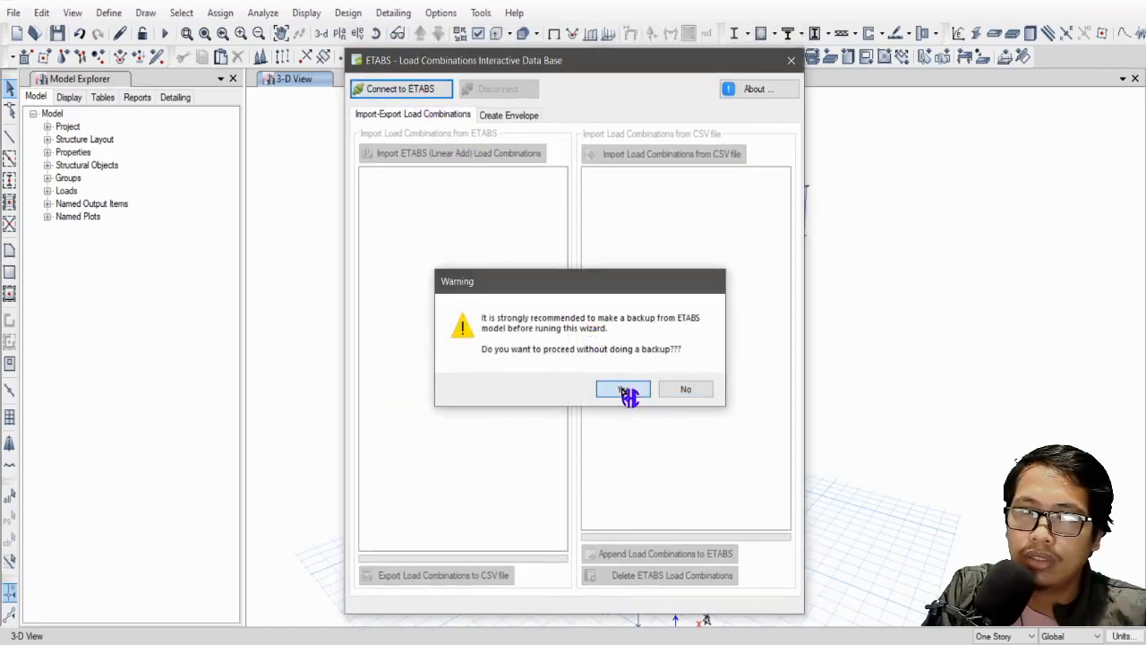
left_click(651, 375)
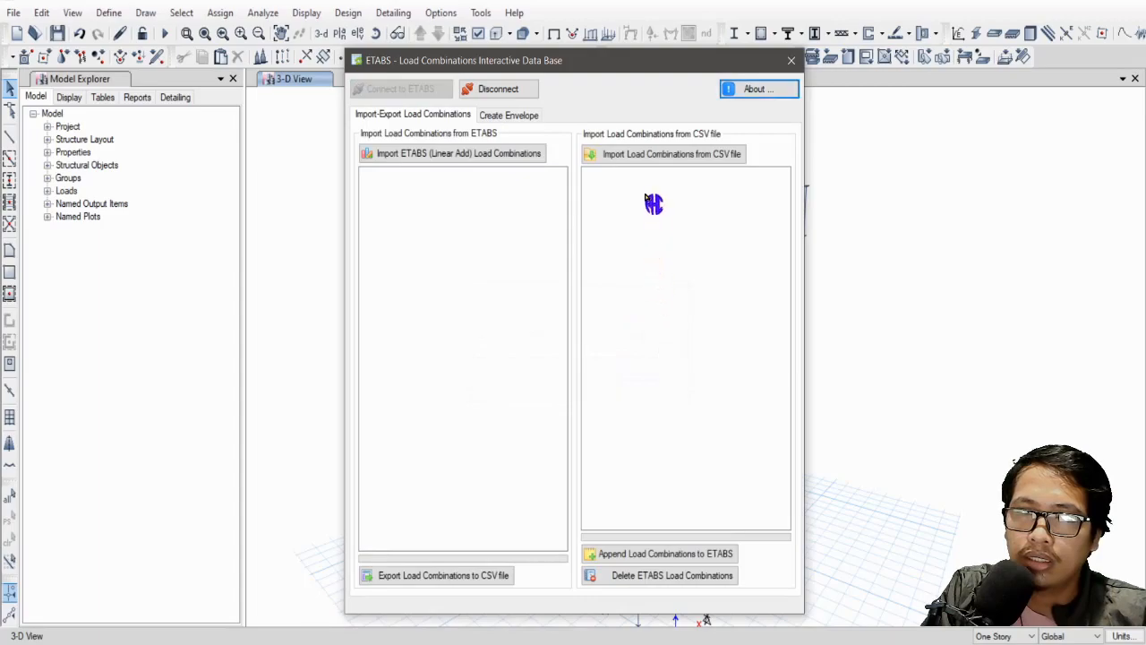
Step: Import the load combinations from RHC Load Combinations.csv in the Finite folder
left_click(690, 158)
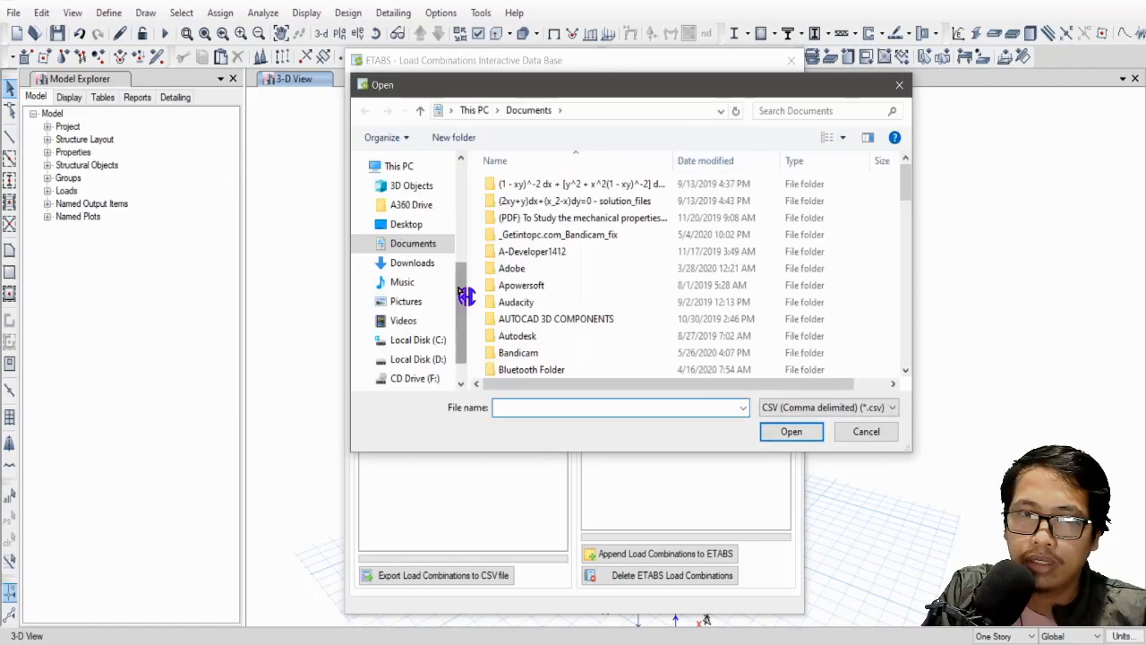
left_click_drag(462, 295, 462, 188)
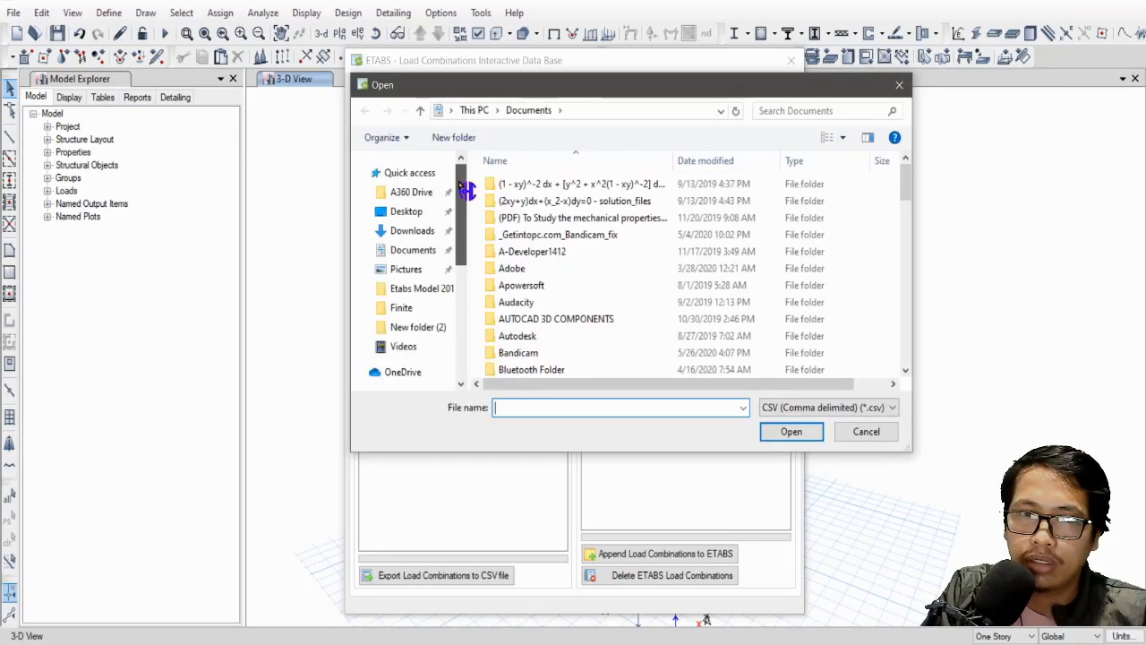
left_click(401, 307)
left_click(618, 305)
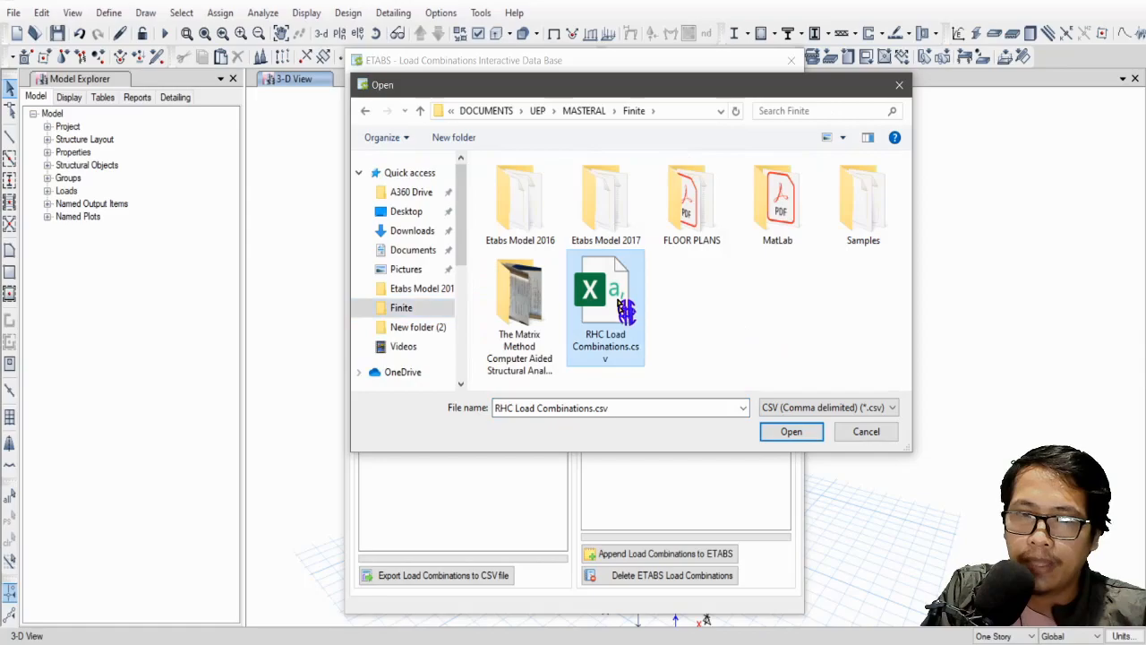
left_click(791, 432)
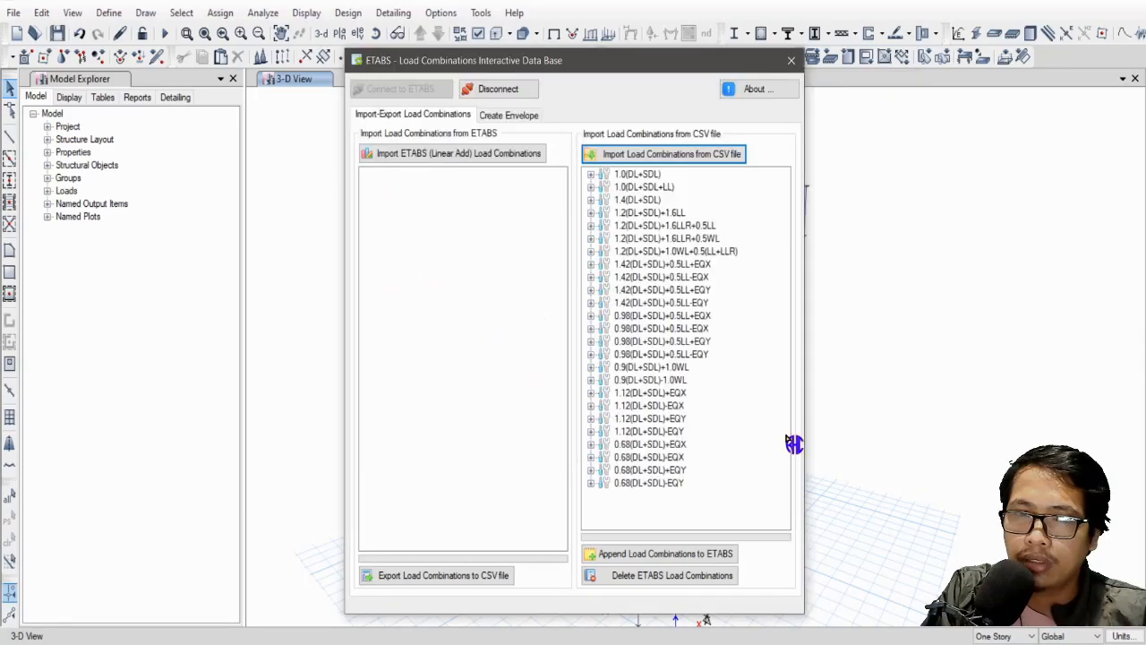
Step: Examine the load cases and factors that make up the imported 1.0(DL+SDL+LL) combination
left_click_drag(584, 75, 357, 80)
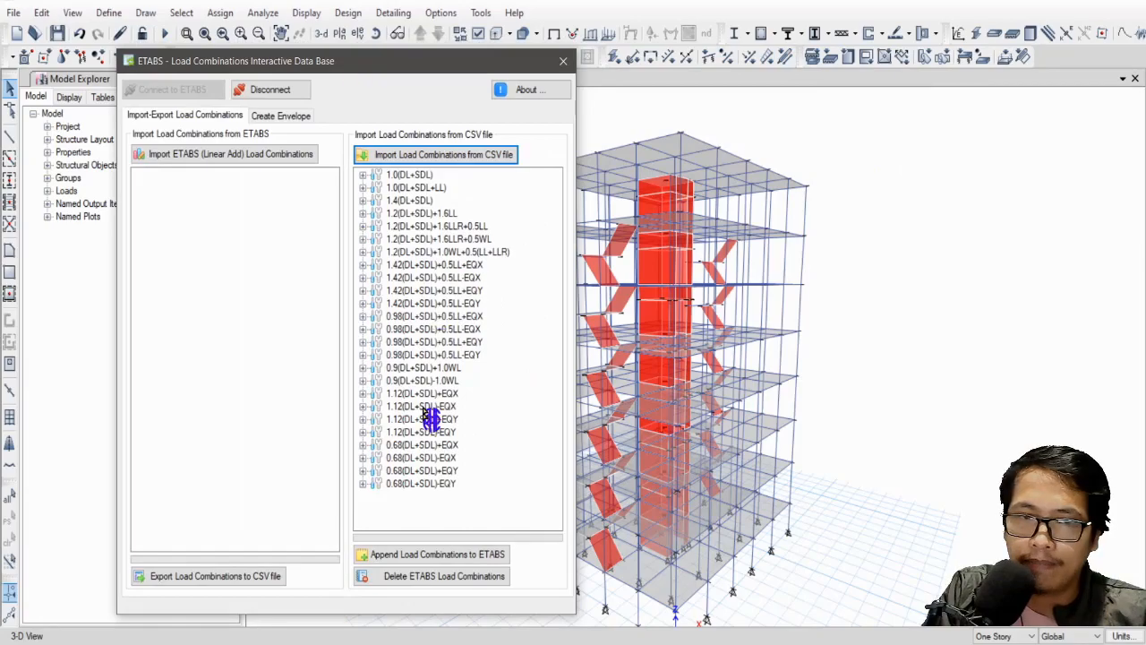
left_click(363, 188)
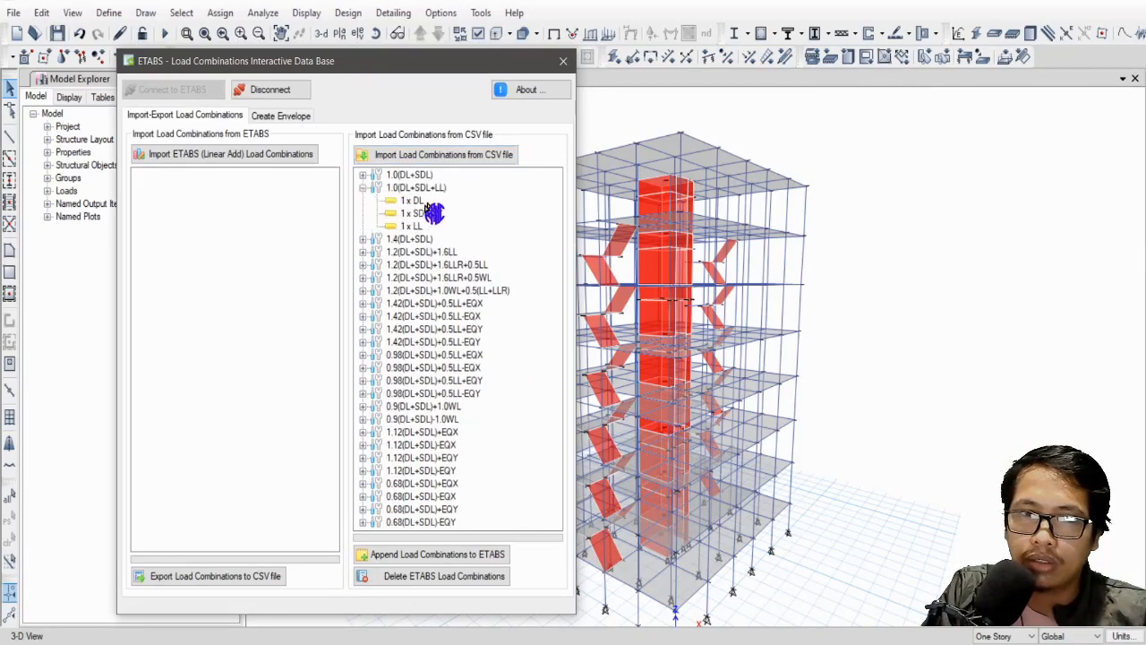
left_click(362, 188)
Step: Clear any existing load combinations from the ETABS model and append the imported CSV combinations to it
left_click(428, 578)
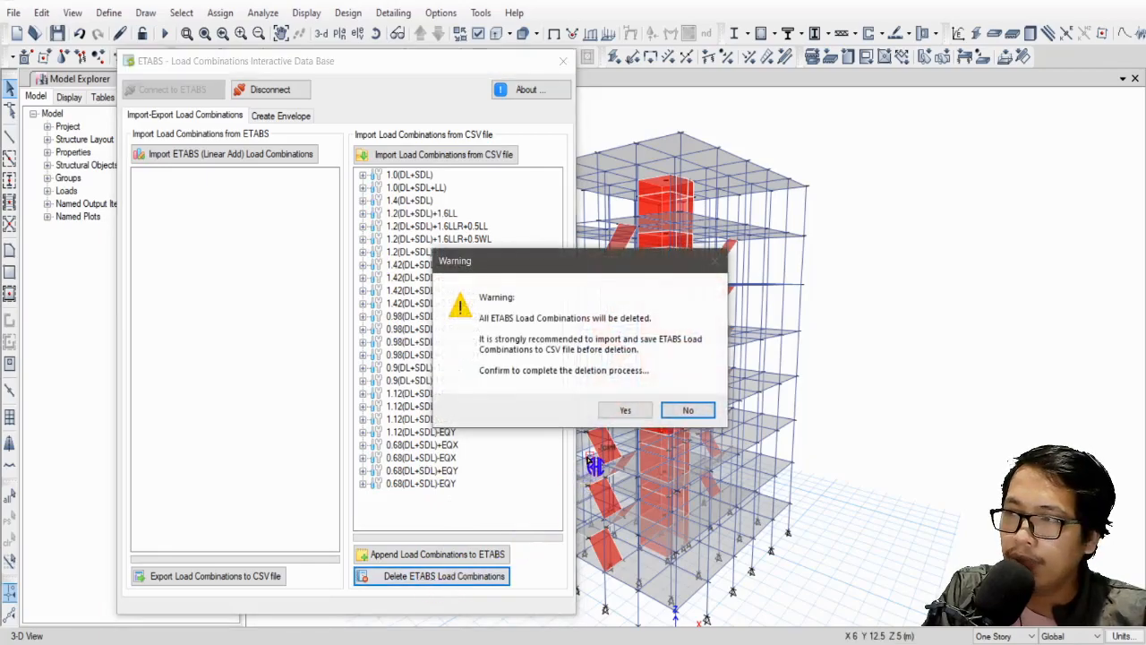
left_click(627, 411)
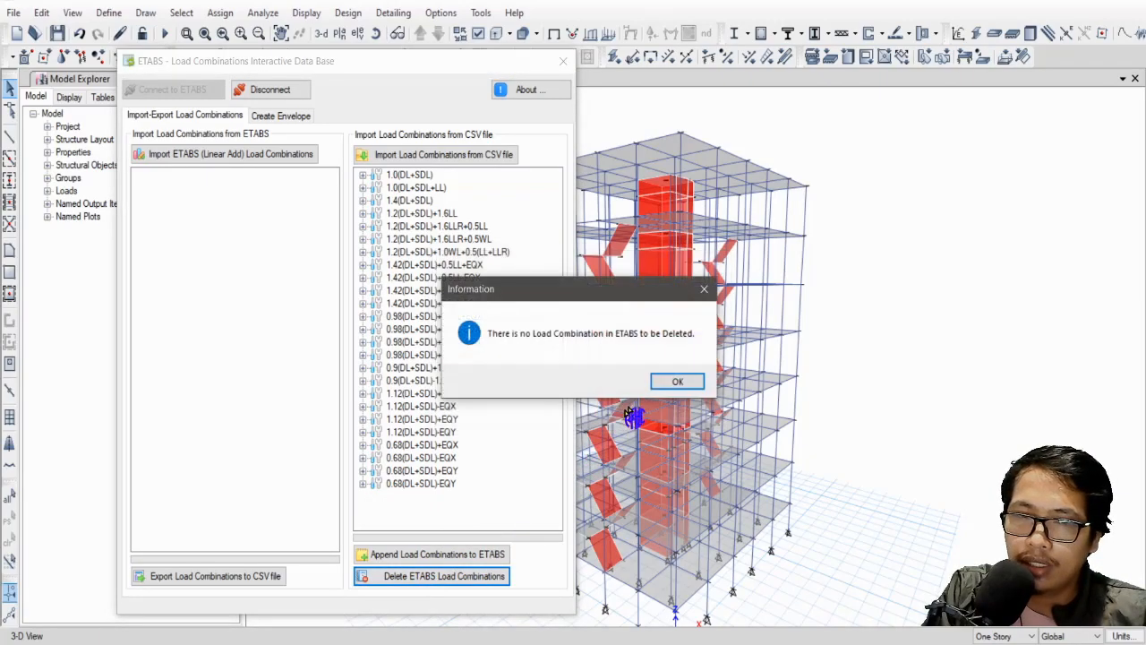
left_click(677, 381)
left_click(436, 562)
left_click(657, 382)
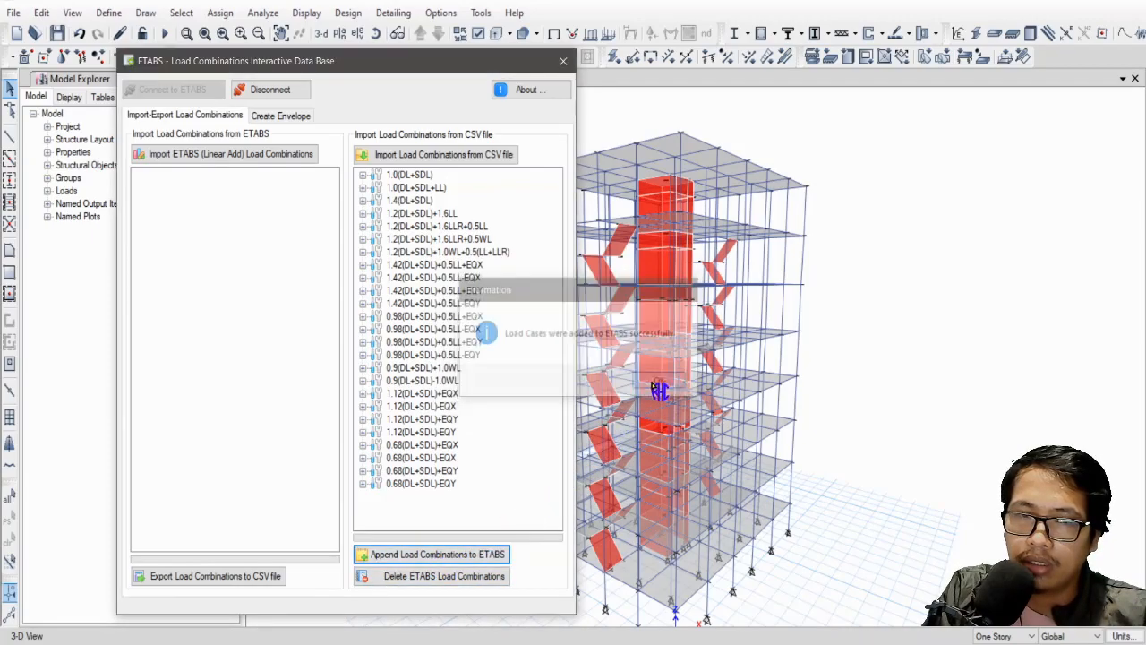
left_click(563, 61)
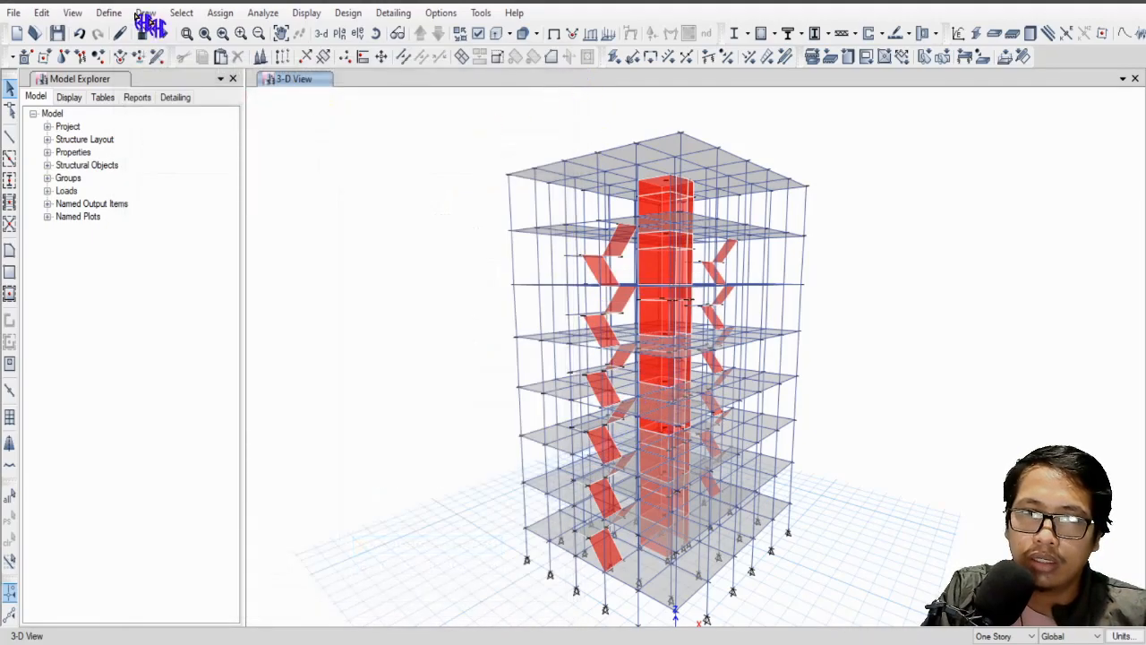
Step: Examine the load cases and scale factors of the 0.98(DL+SDL)+0.5LL-EQX combination in the model's load combinations list
left_click(108, 13)
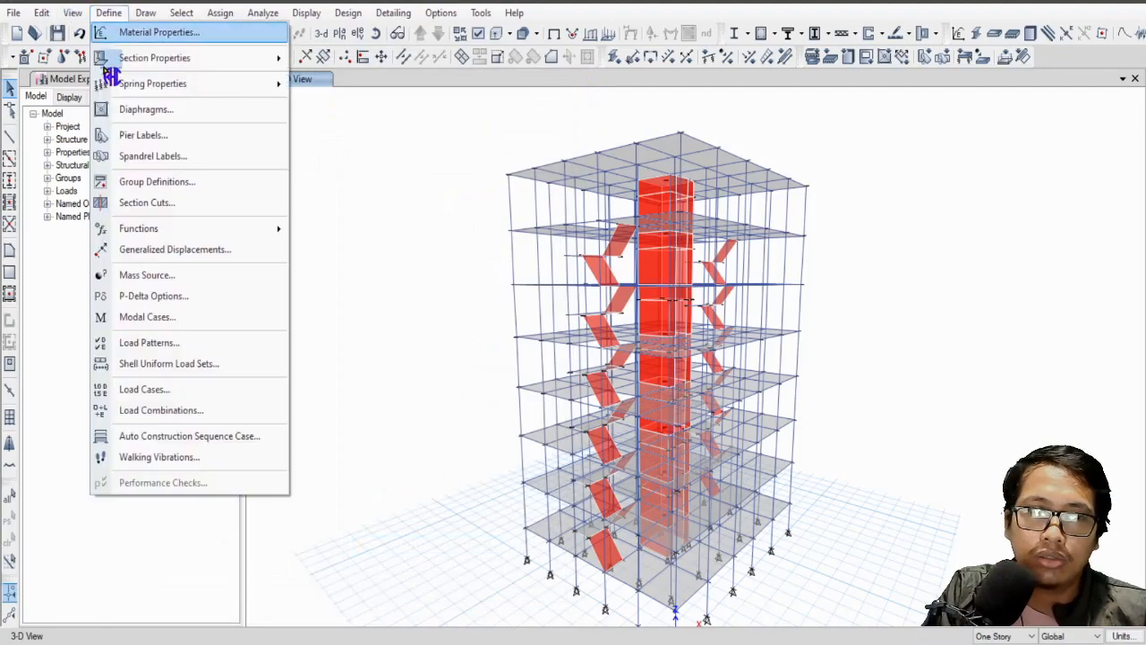
left_click(205, 412)
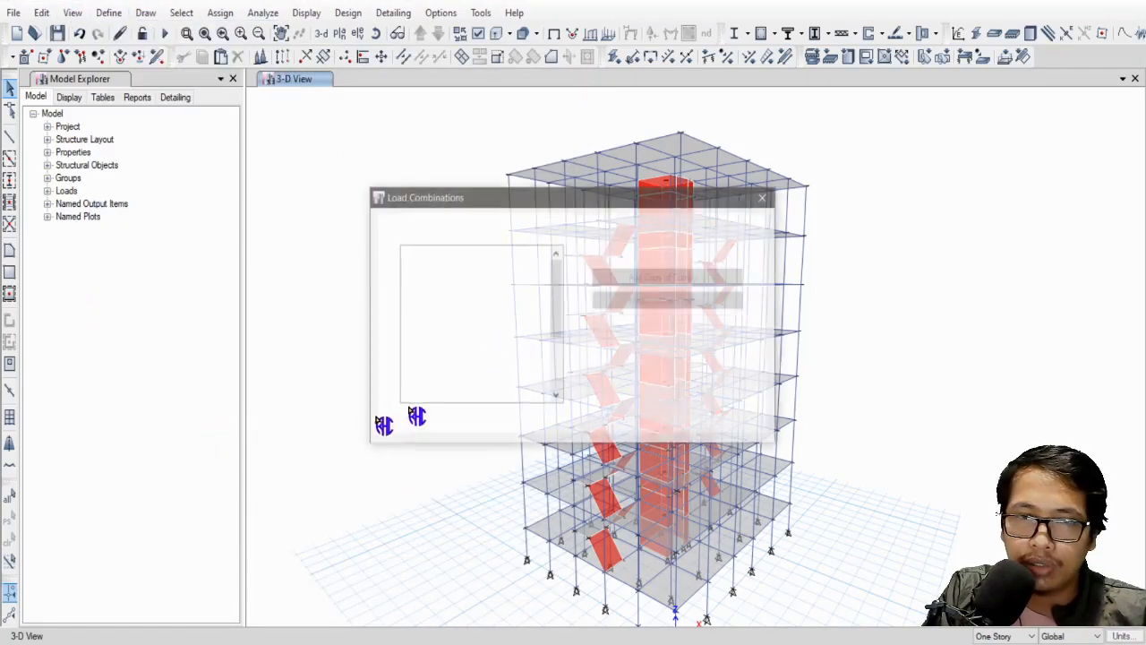
mouse_move(581, 262)
left_mouse_down()
mouse_move(578, 370)
mouse_move(580, 260)
left_mouse_up()
left_click(480, 313)
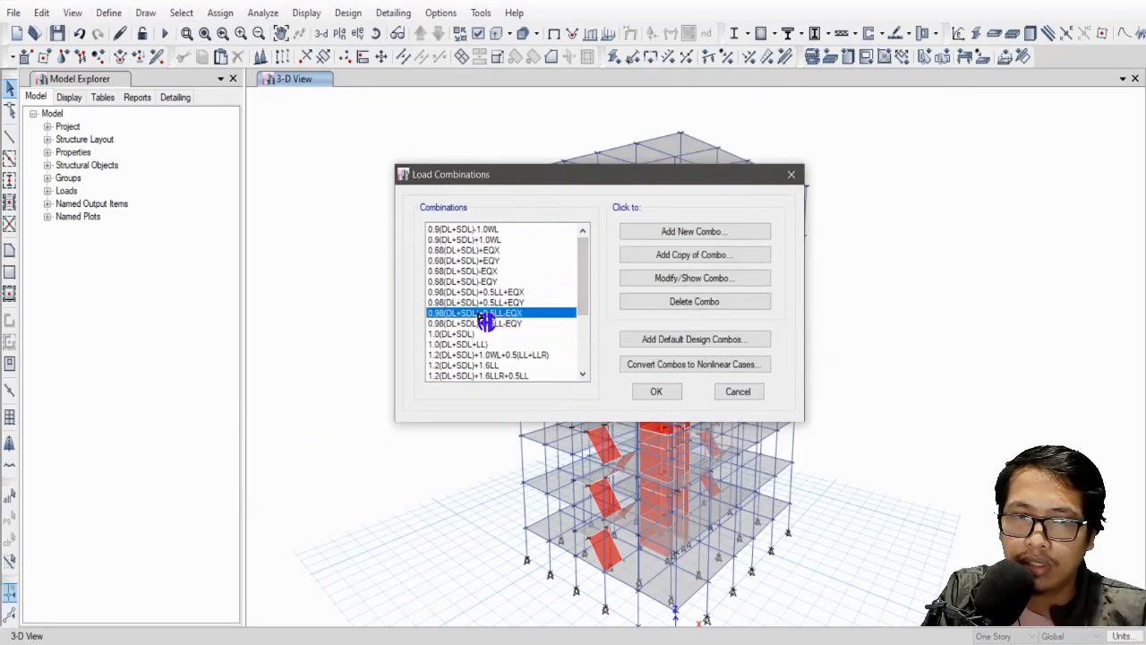
left_click(692, 280)
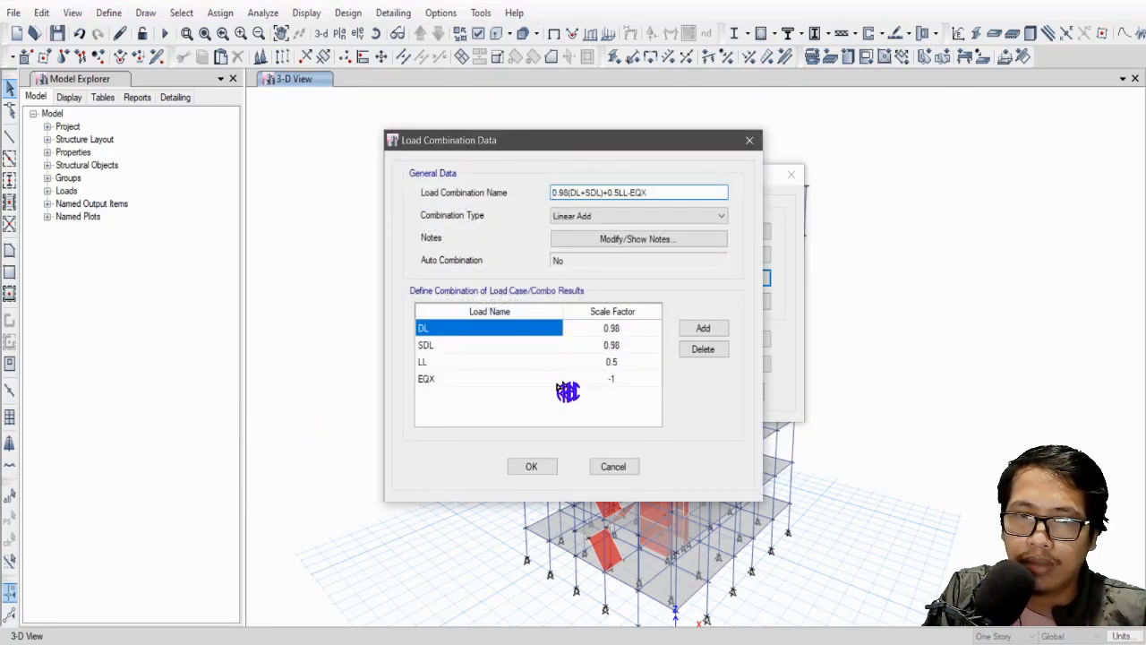
left_click(436, 346)
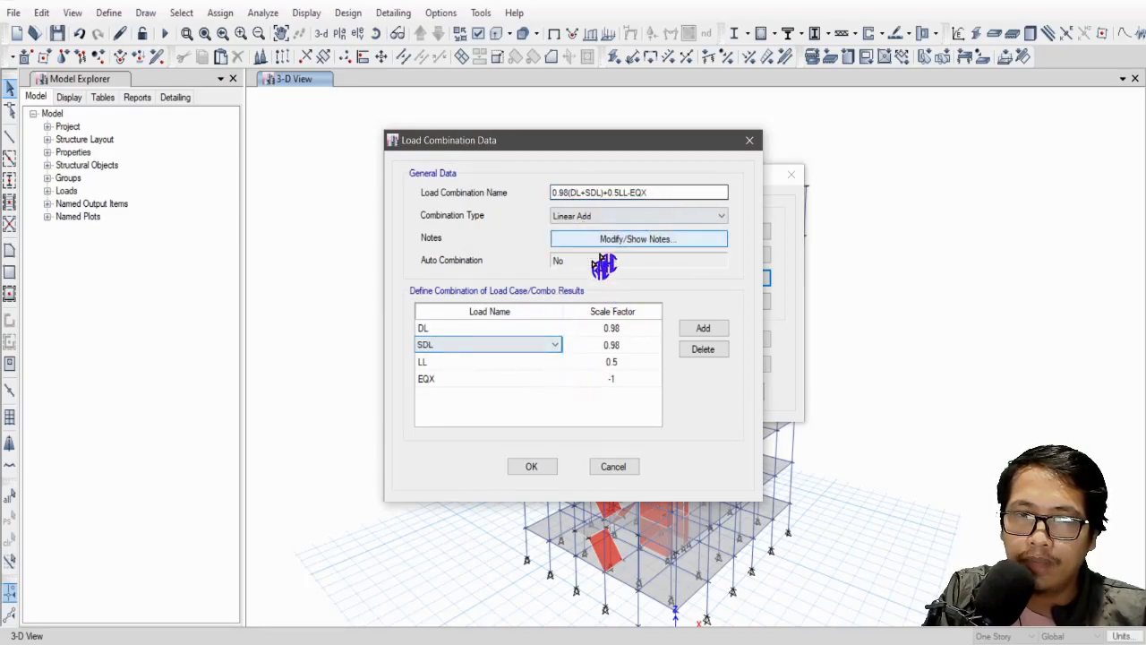
left_click(468, 365)
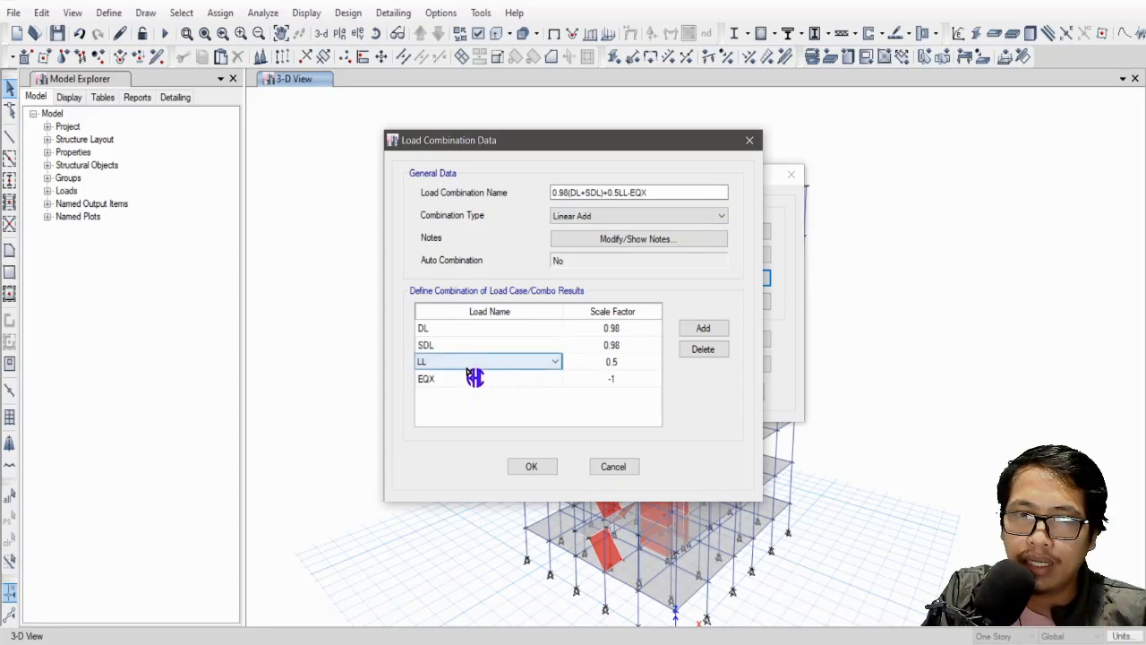
left_click(466, 382)
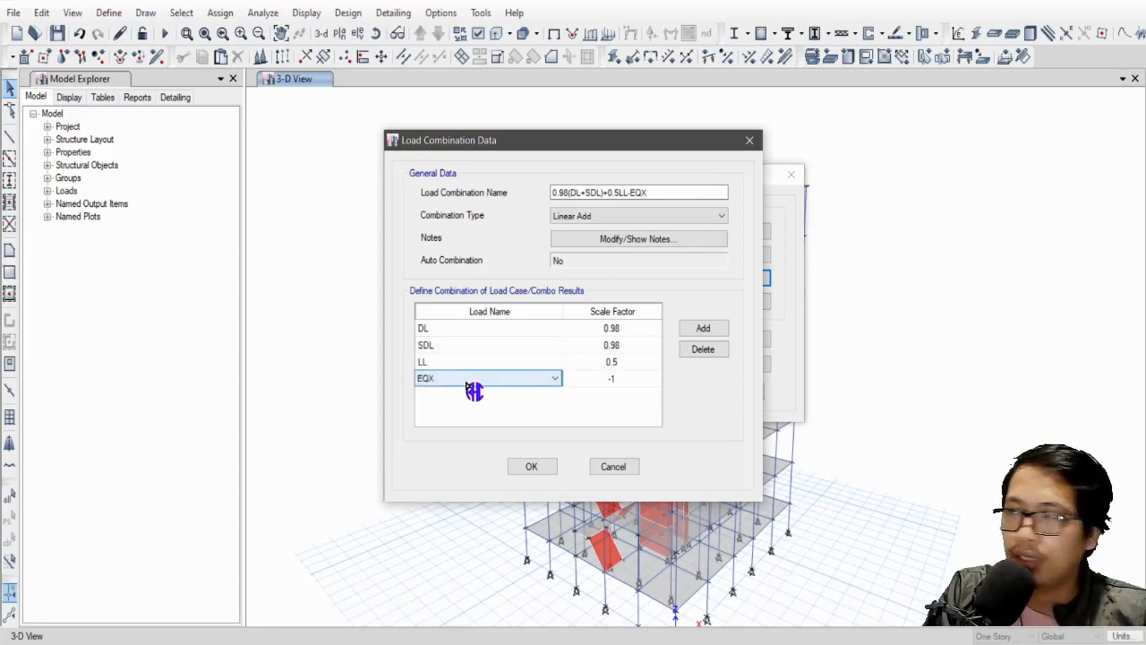
left_click(615, 466)
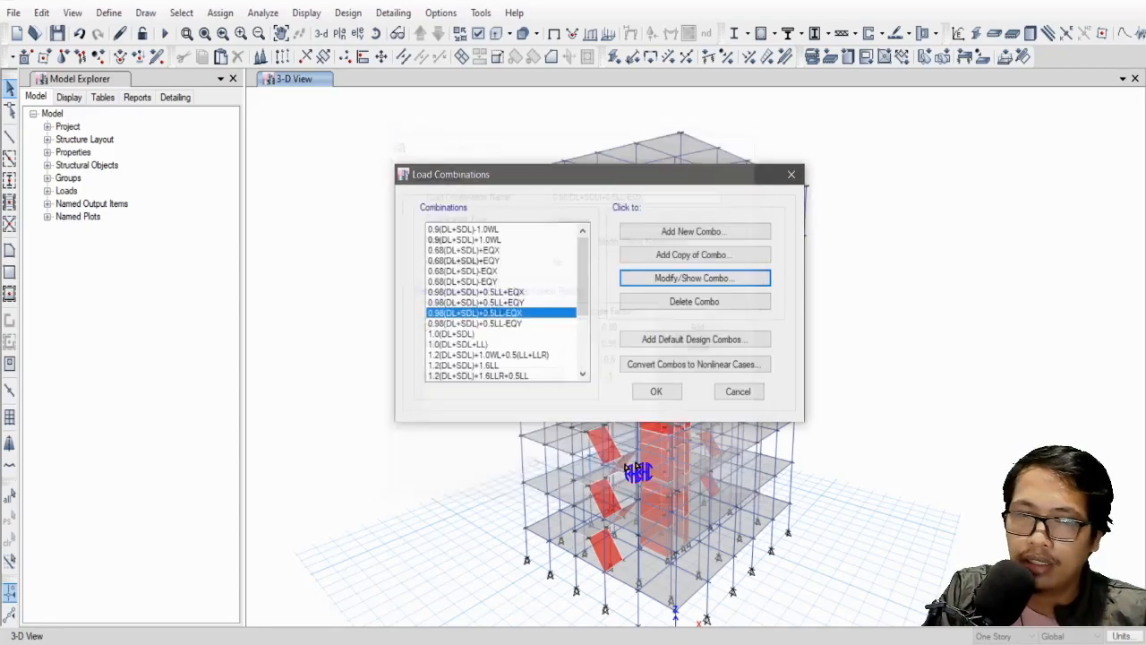
left_click(656, 391)
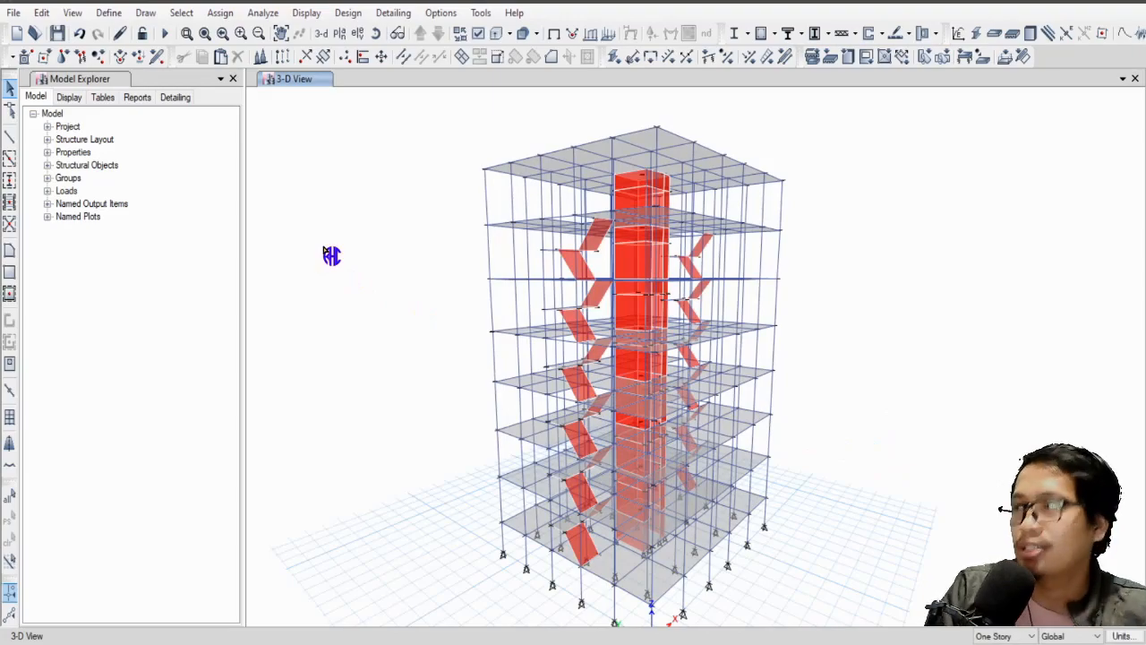
Step: Run the structural analysis of the building model
middle_click_drag(910, 417, 894, 398)
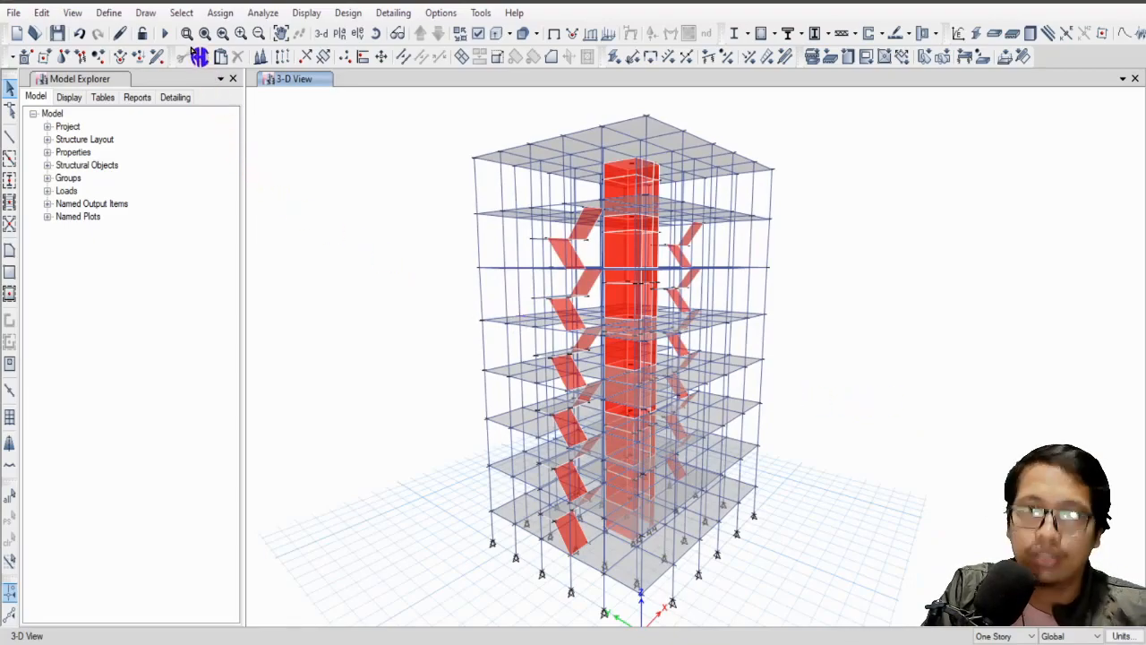
left_click(166, 34)
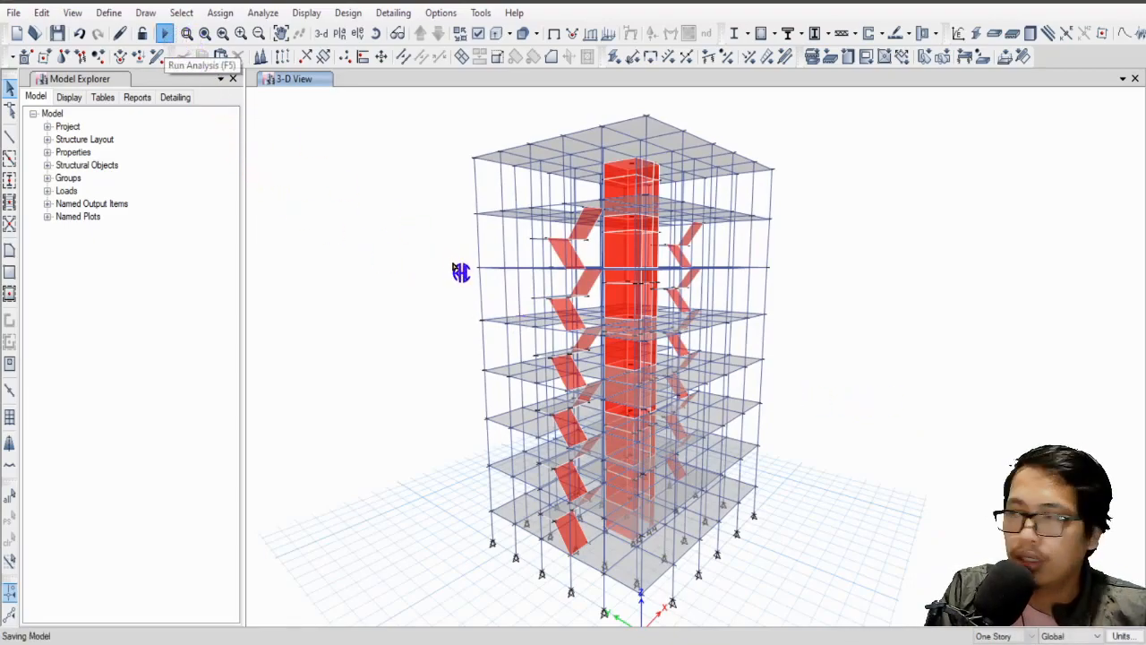
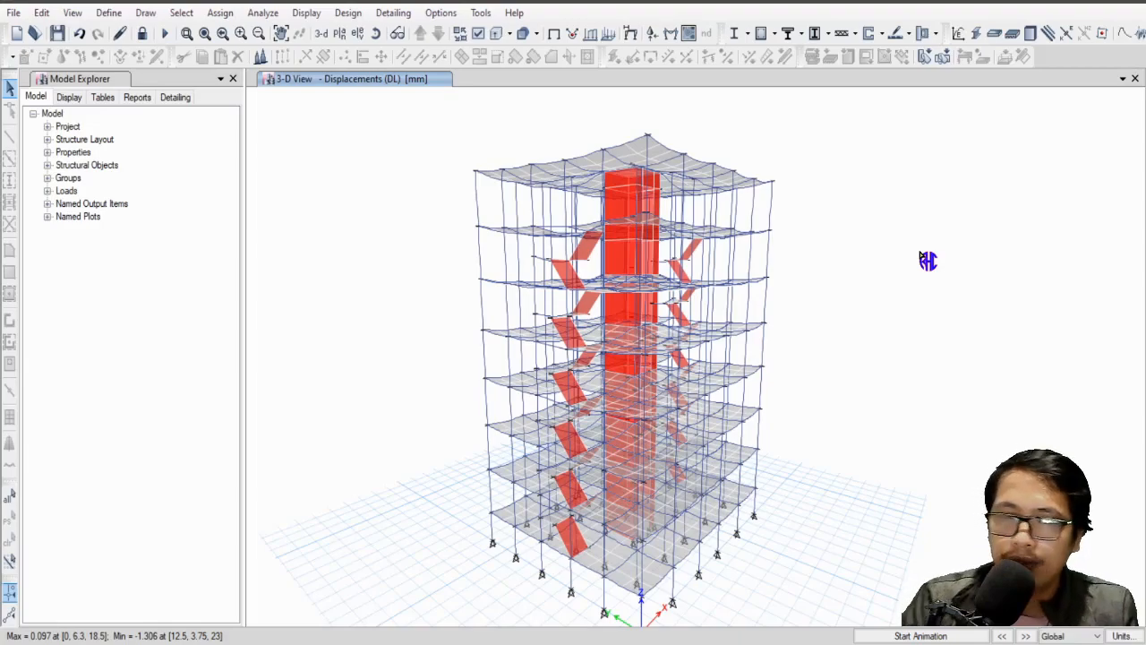
Step: Switch to the Excel design workbook and open the stiffness irregularity (soft storey) check linked from its HOME sheet
left_click(889, 643)
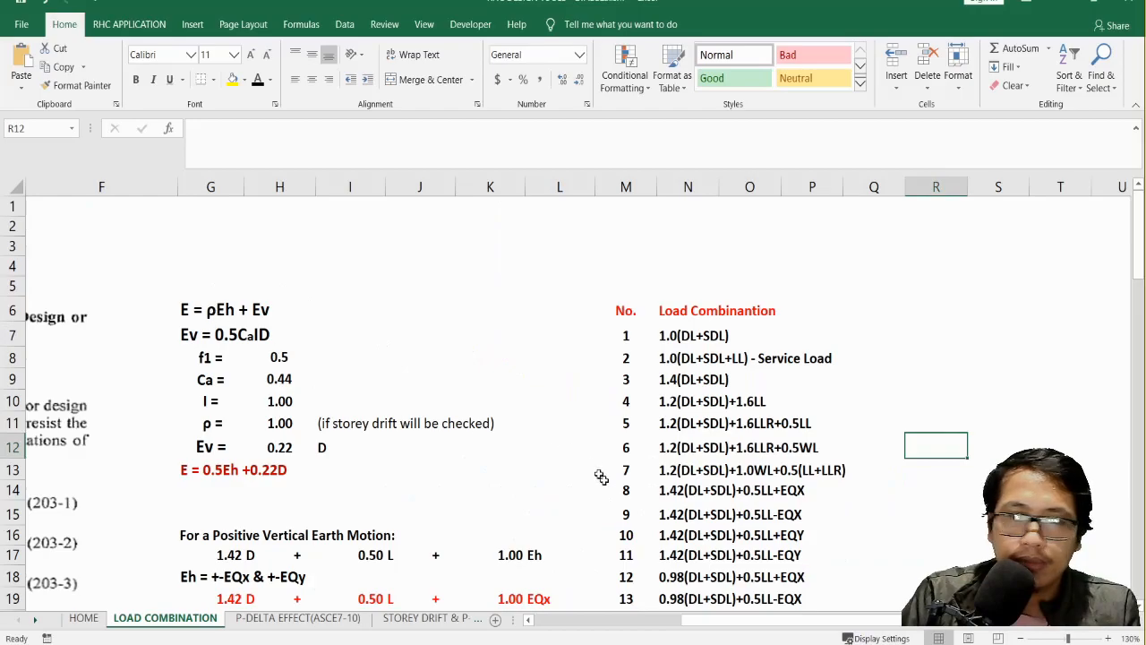
left_click_drag(708, 620, 542, 627)
left_click(163, 247)
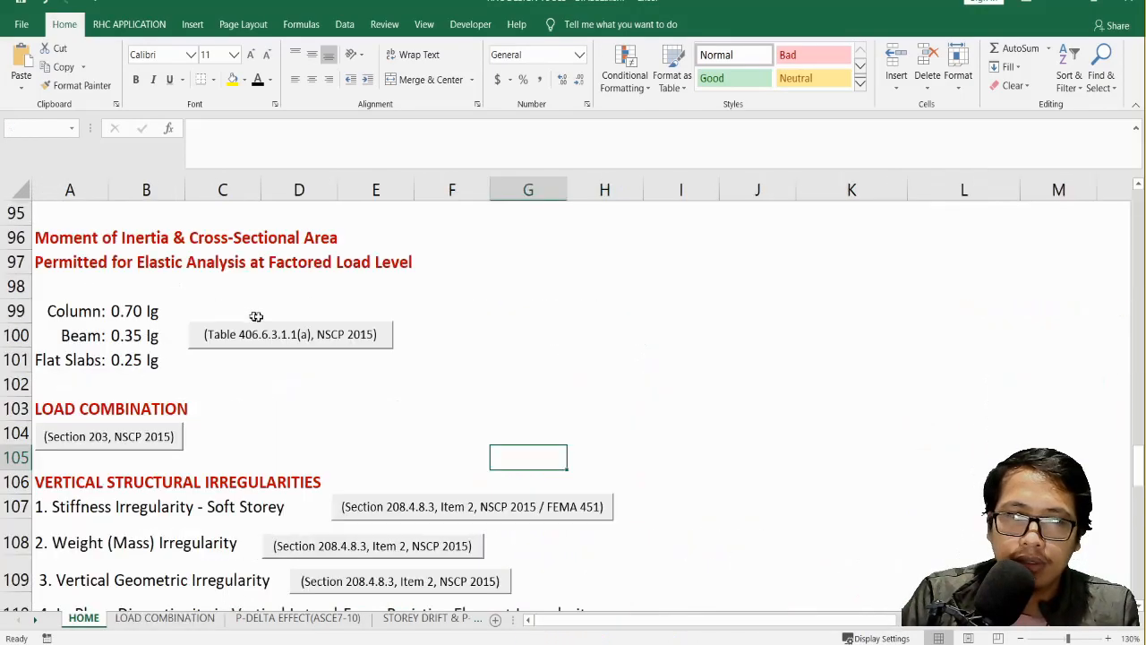
scroll(276, 319, "down", 3)
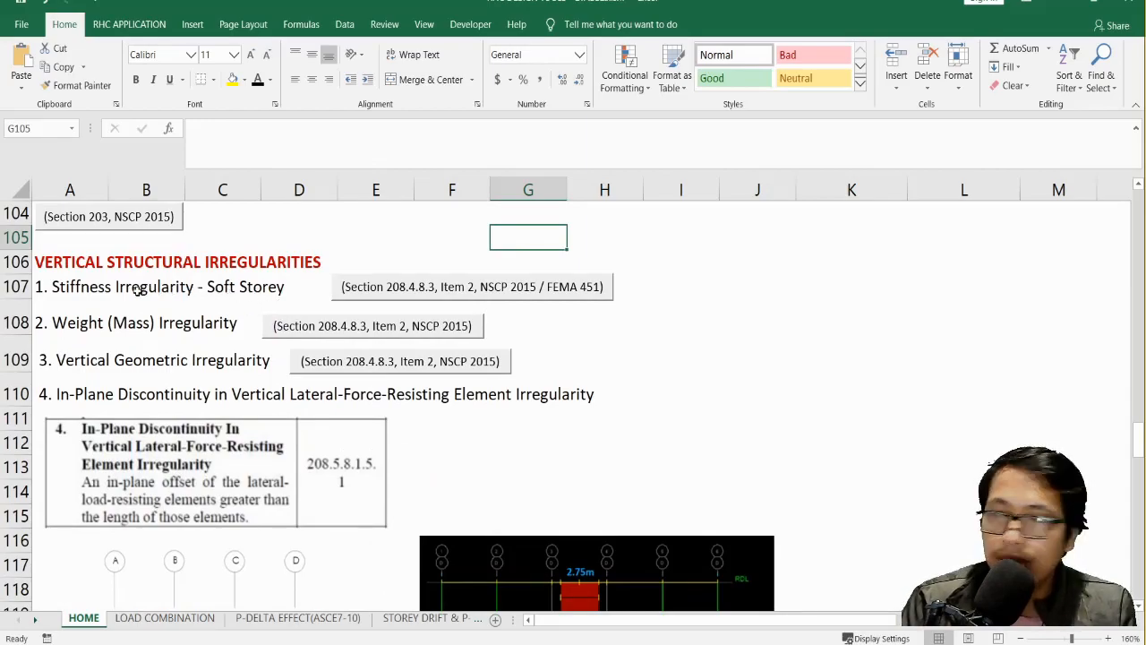
left_click(444, 292)
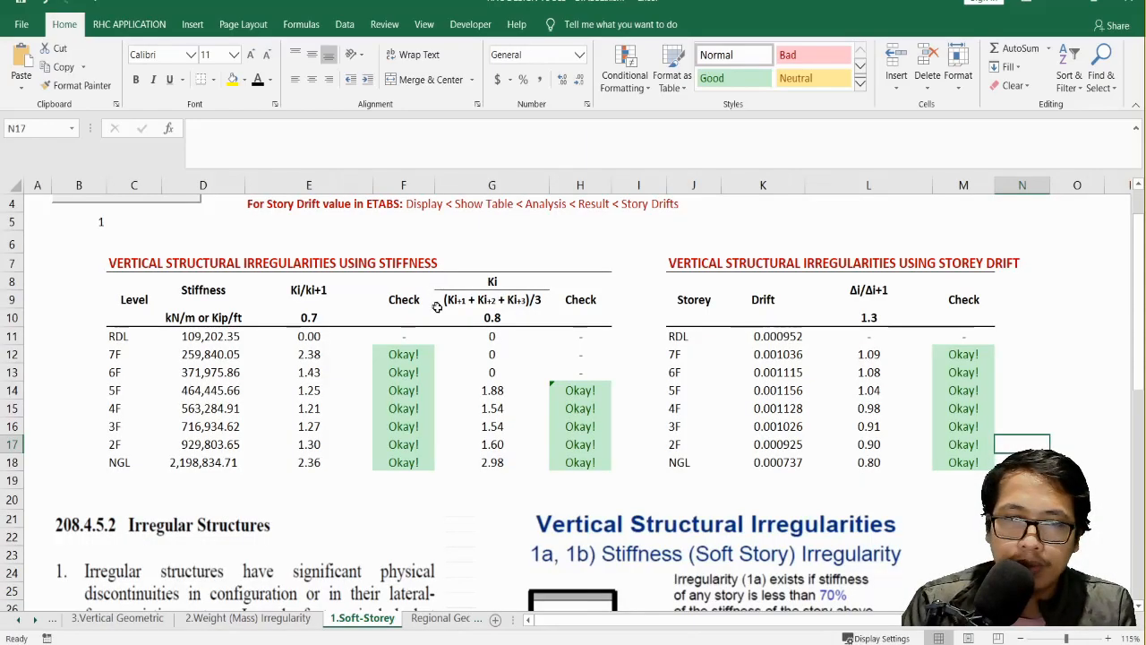
Step: Read the soft-storey sheet's ETABS table paths, the NSCP 208.4.5.2 and Table 208-9 provisions, and the FEMA 451 stiffness irregularity criteria
scroll(450, 330, "up", 1)
left_click(415, 288)
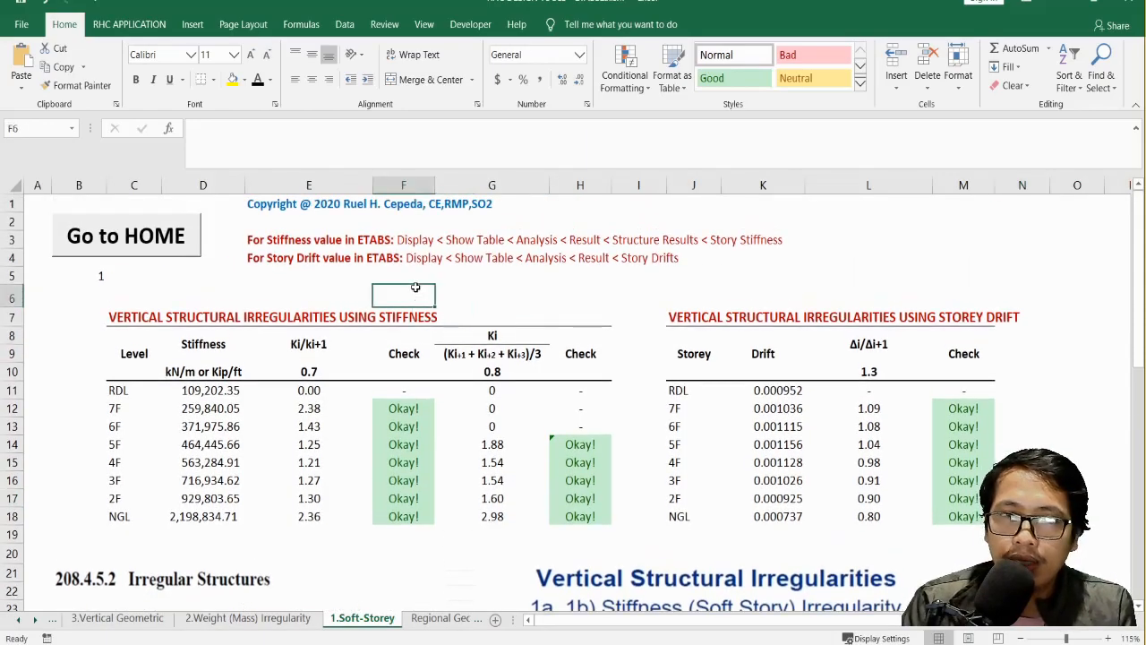
left_click(203, 303)
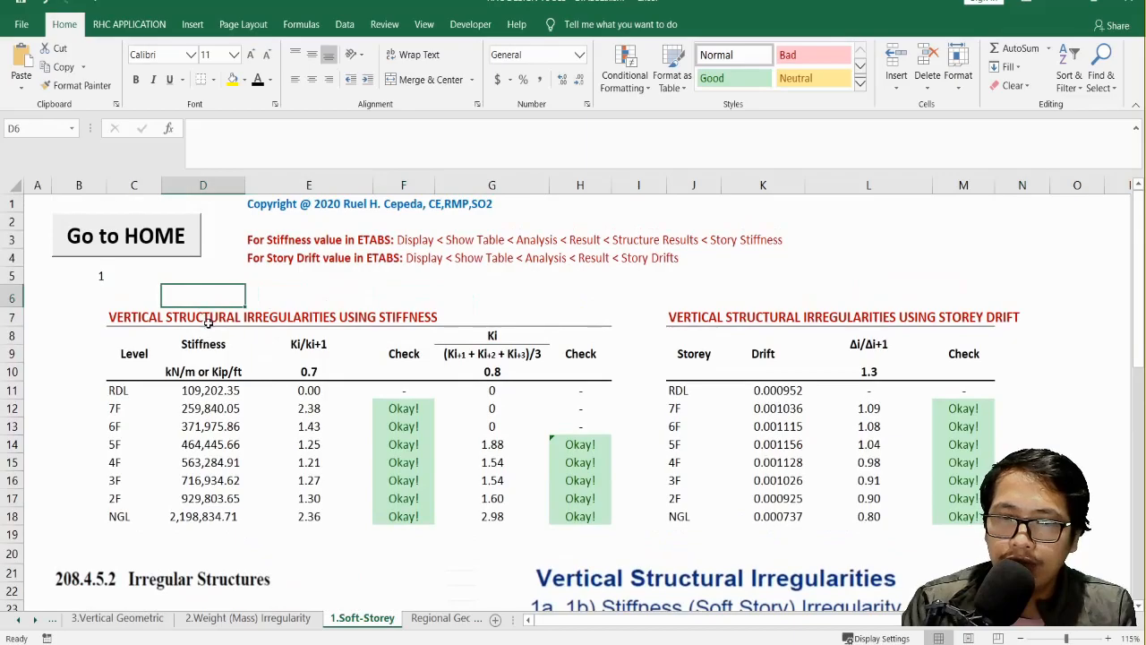
scroll(206, 322, "down", 3)
scroll(211, 334, "down", 7)
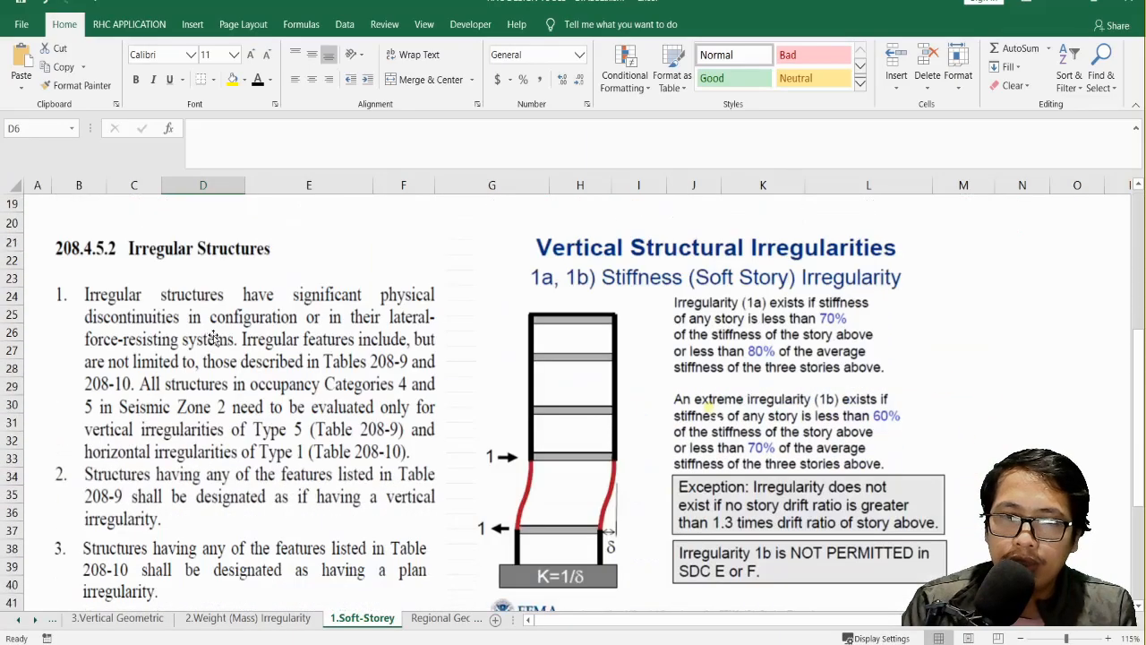
scroll(216, 341, "up", 2)
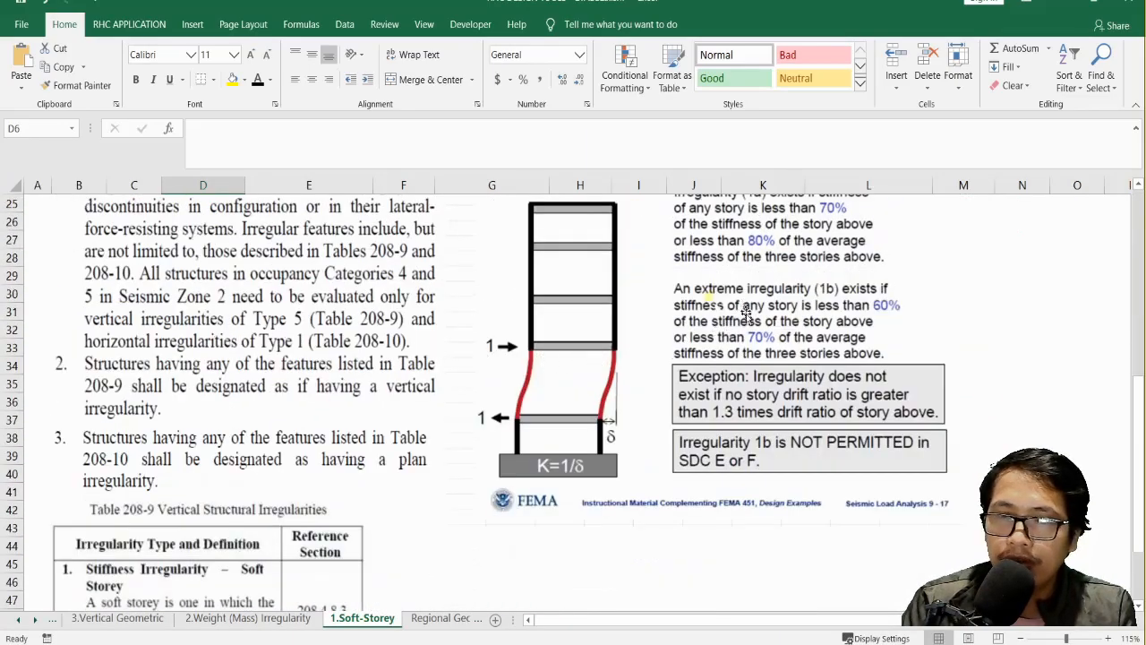
scroll(748, 309, "up", 2)
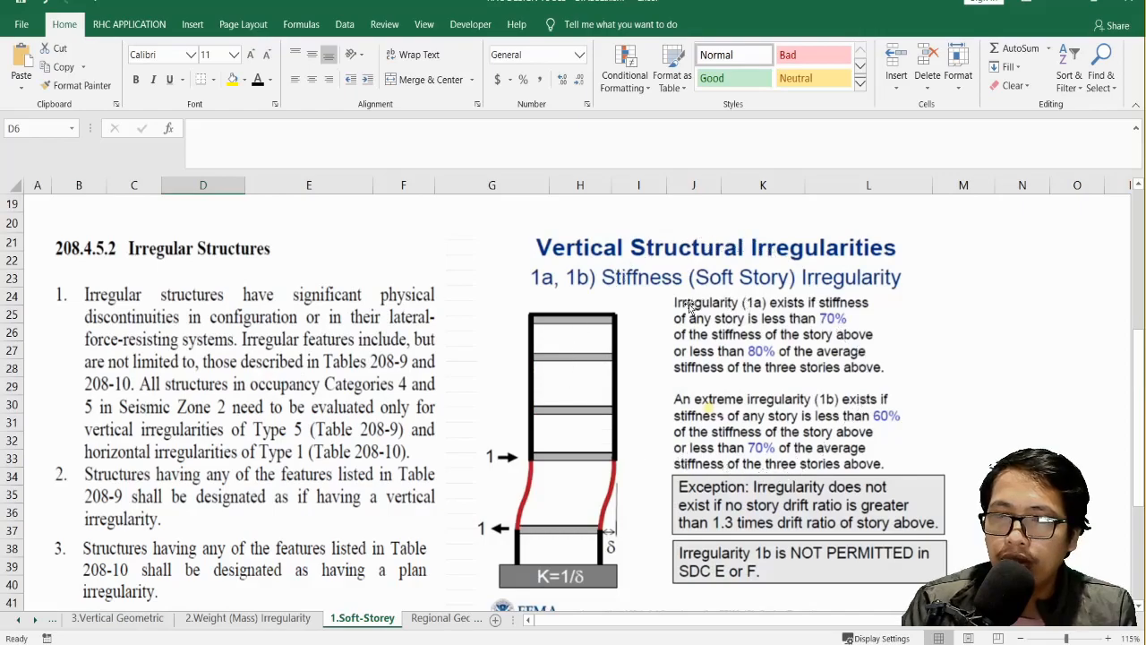
scroll(691, 309, "down", 3)
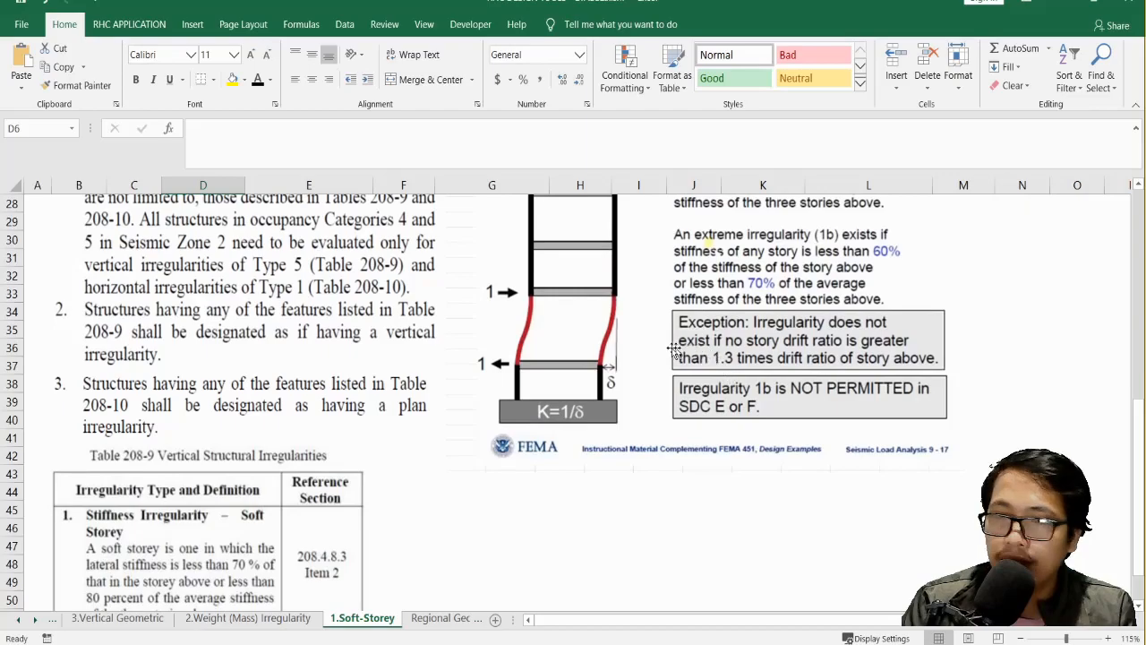
scroll(543, 392, "down", 3)
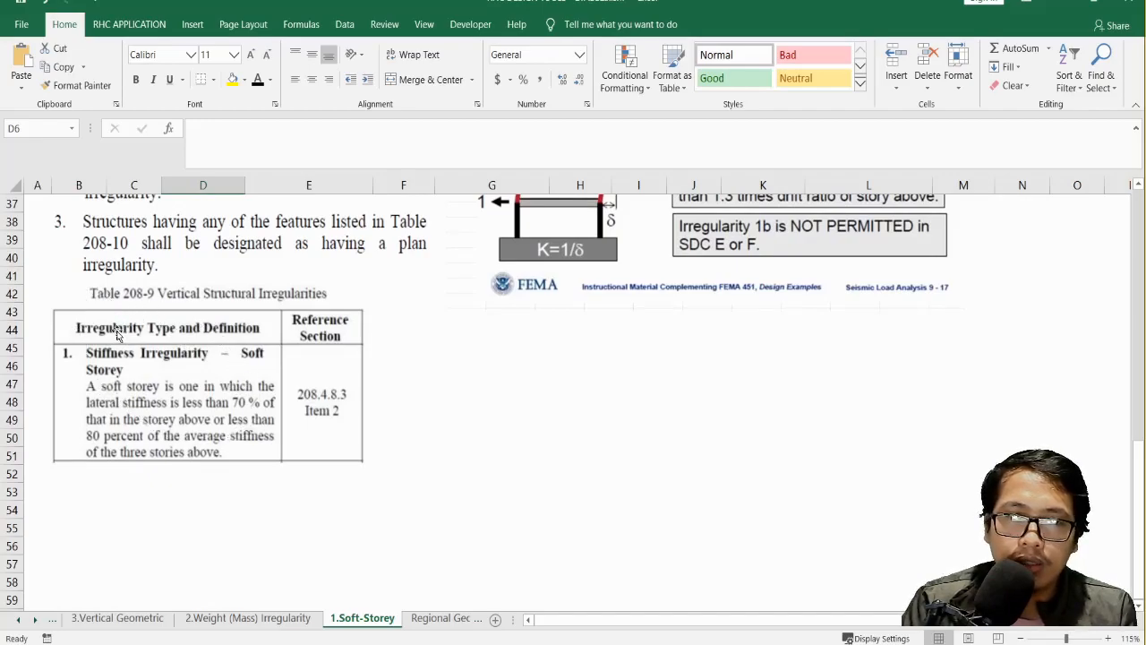
scroll(117, 334, "up", 1)
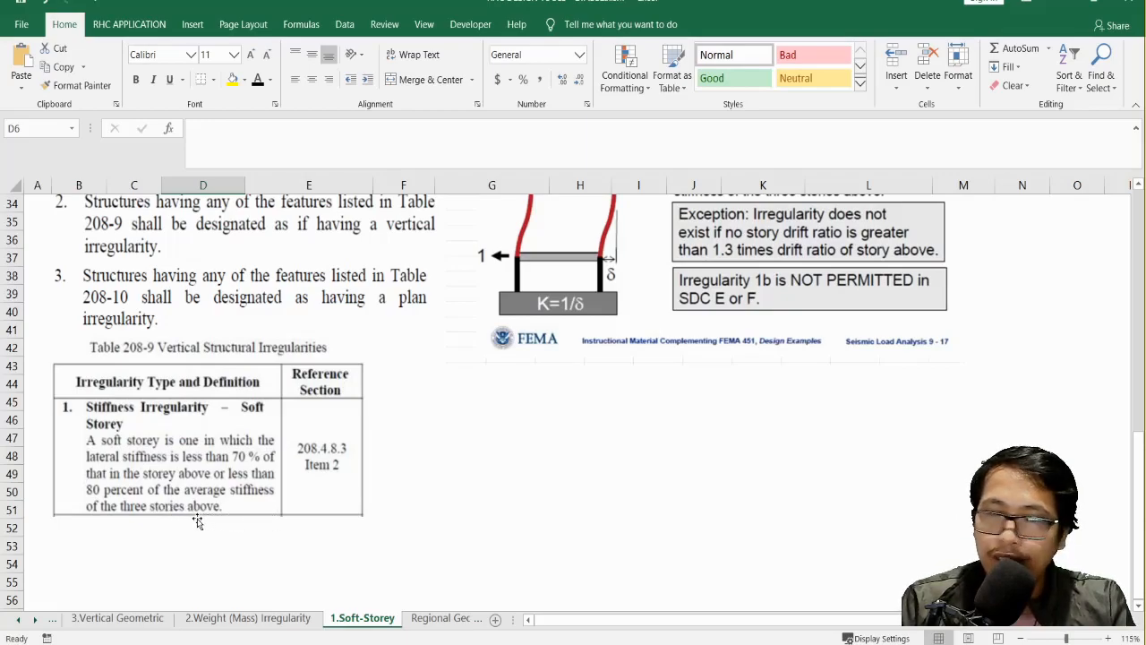
scroll(203, 532, "up", 11)
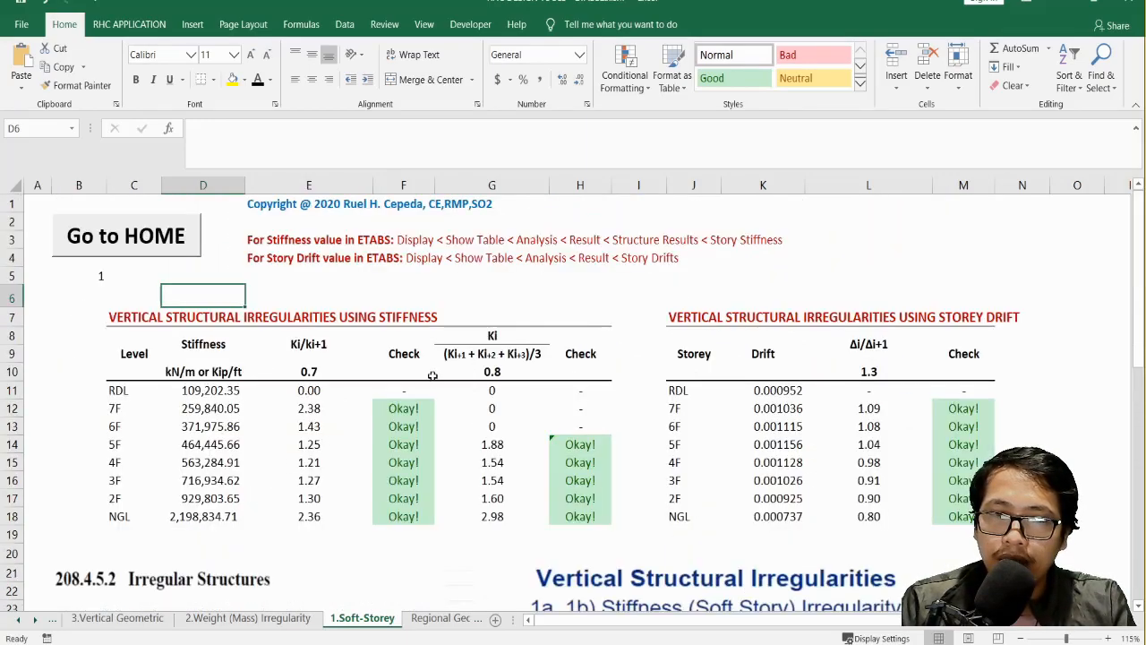
Step: Review the stiffness and storey drift check tables, including the stiffness entries for levels RDL to NGL
left_click(142, 319)
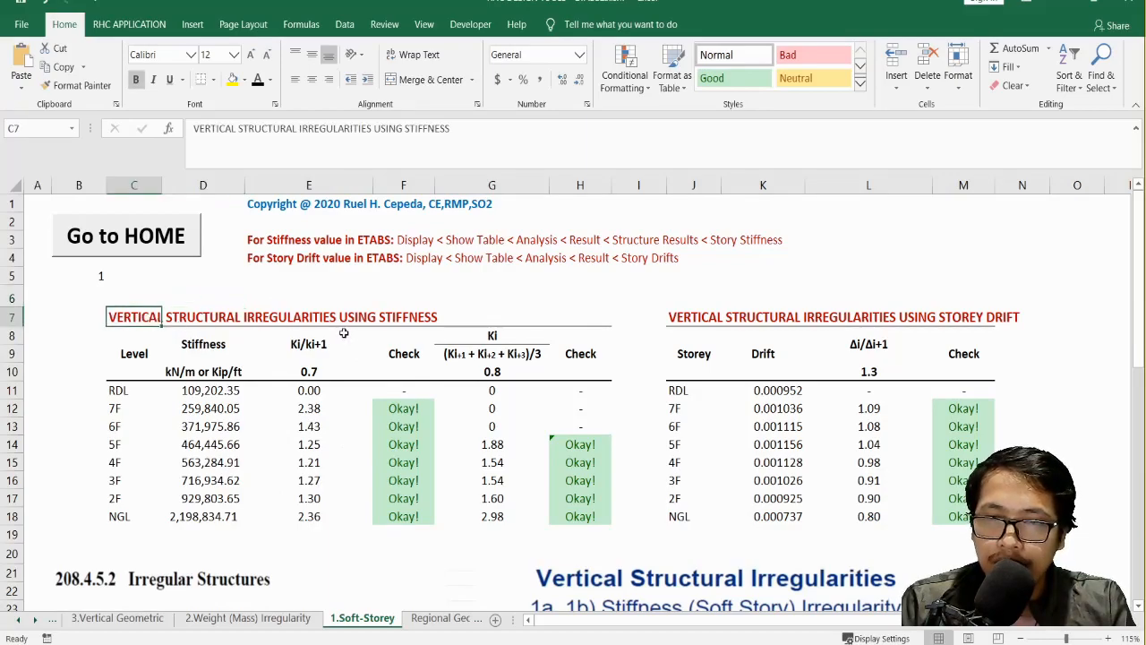
left_click(865, 318)
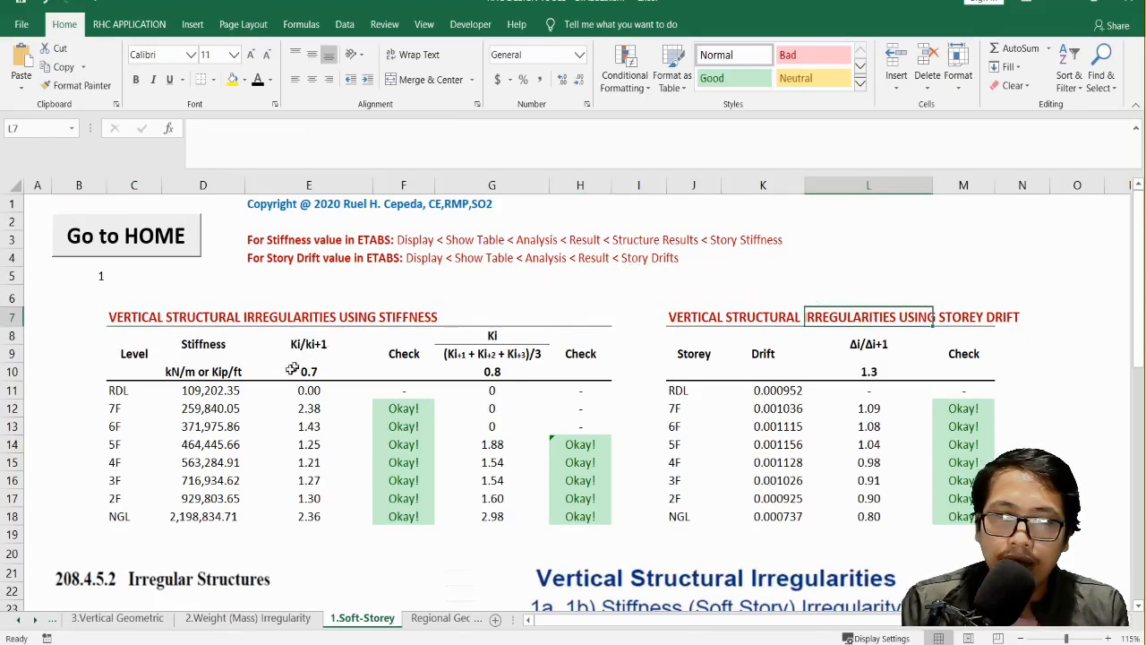
left_click_drag(196, 392, 212, 517)
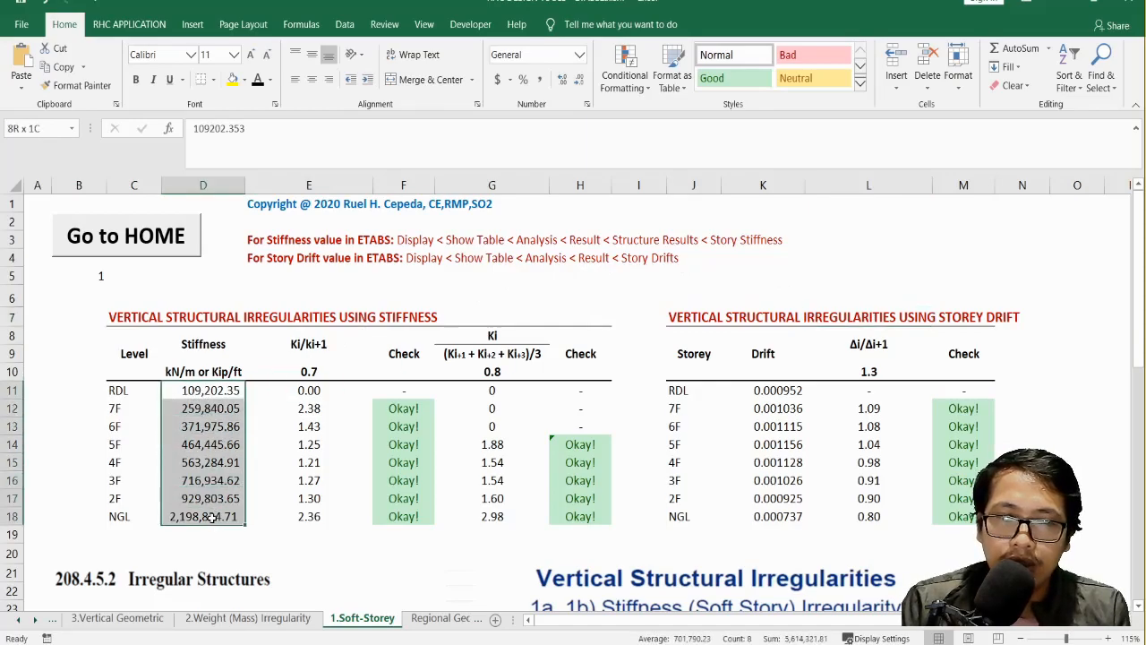
left_click(122, 393)
left_click(118, 518)
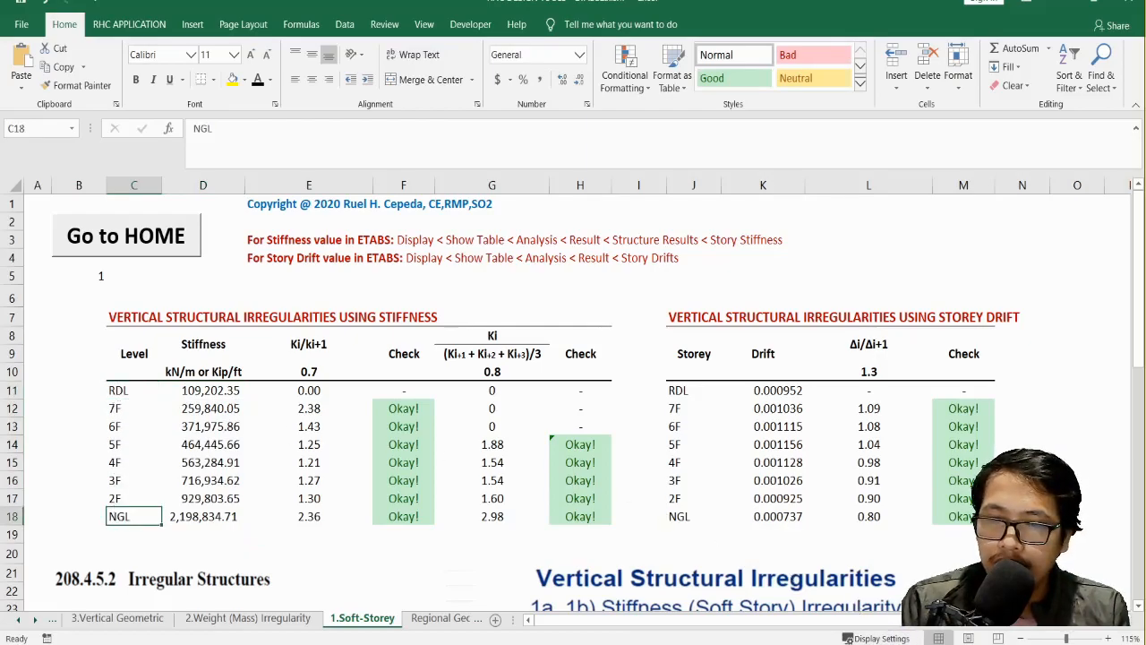
Step: Switch to ETABS and expand the Structure Results group in the analysis results tables
left_click(785, 613)
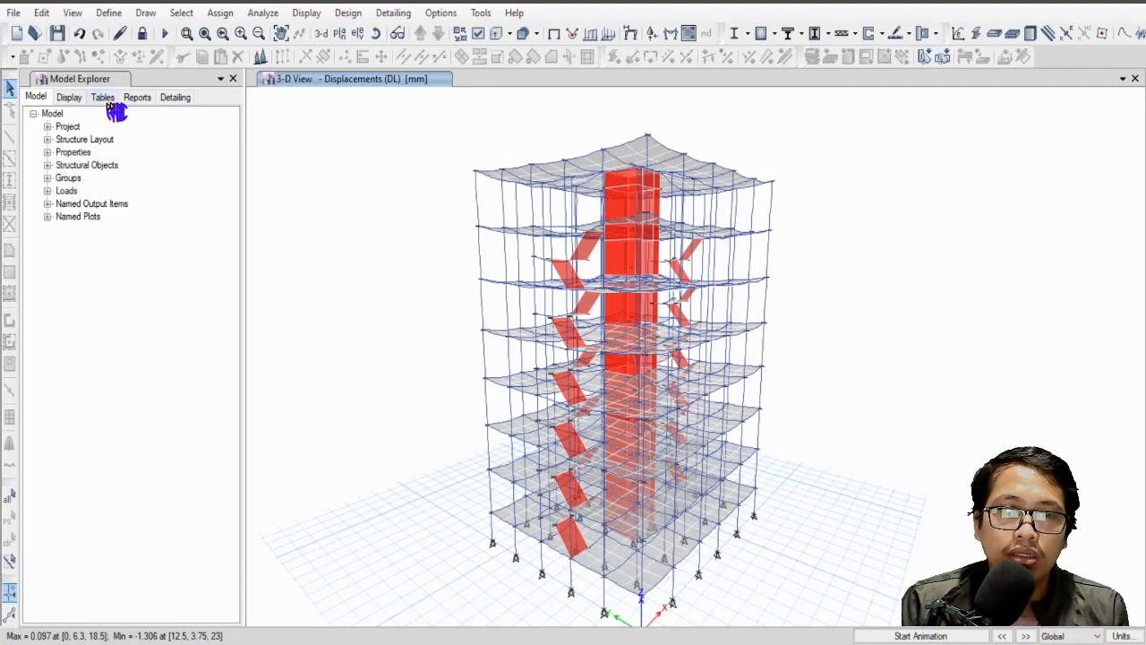
left_click(139, 99)
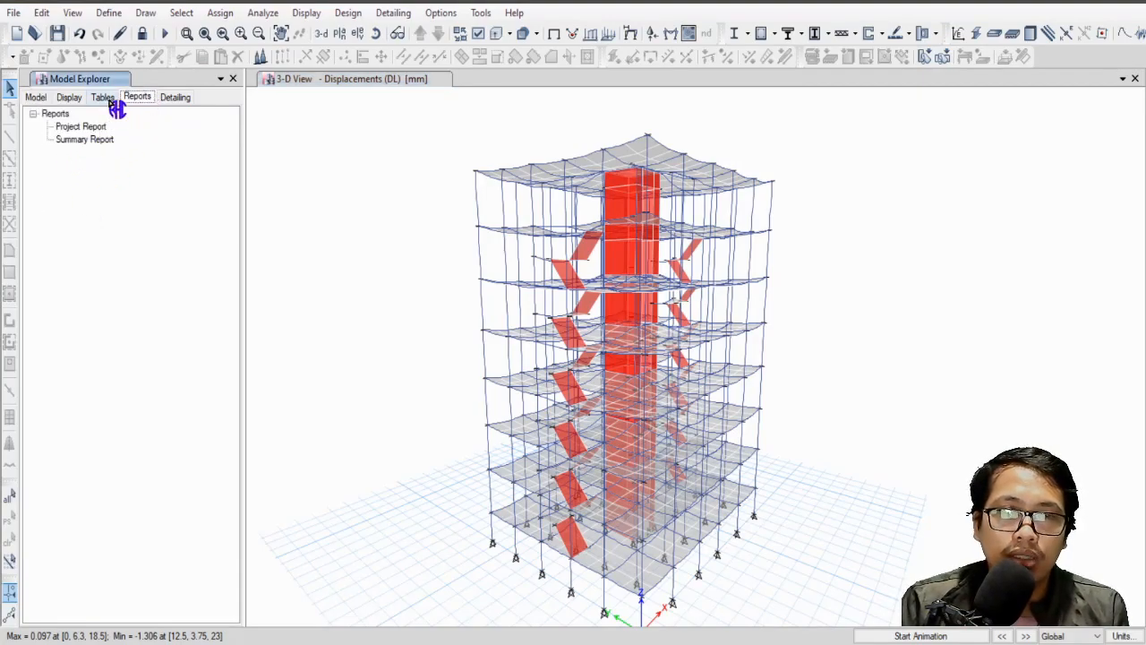
left_click(105, 99)
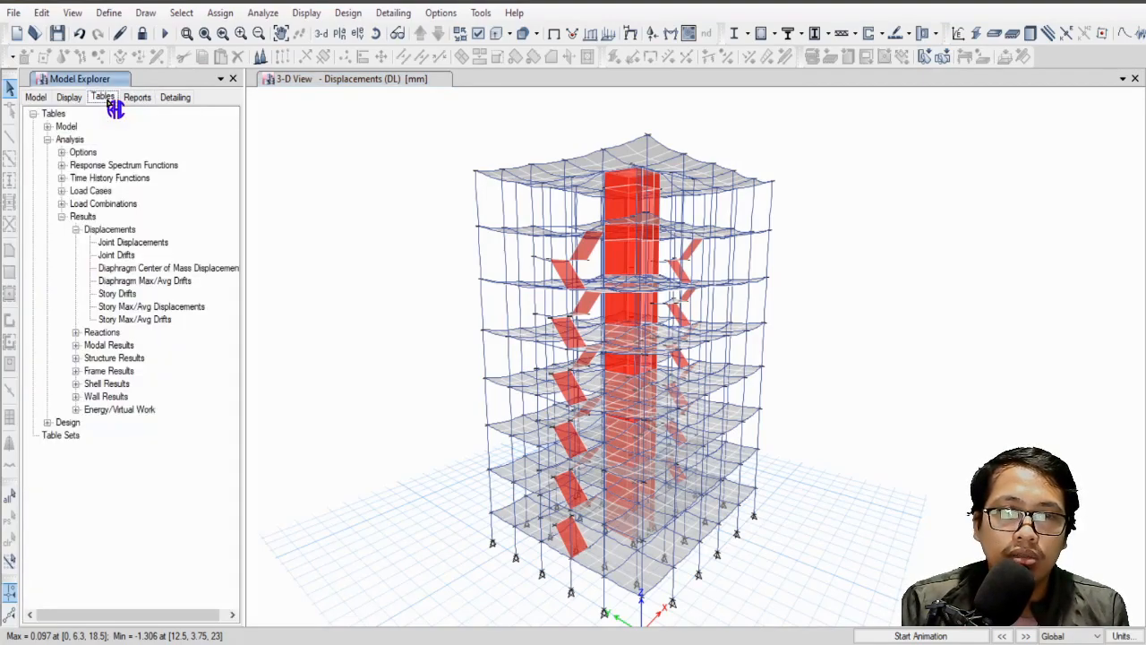
left_click(77, 230)
left_click(62, 218)
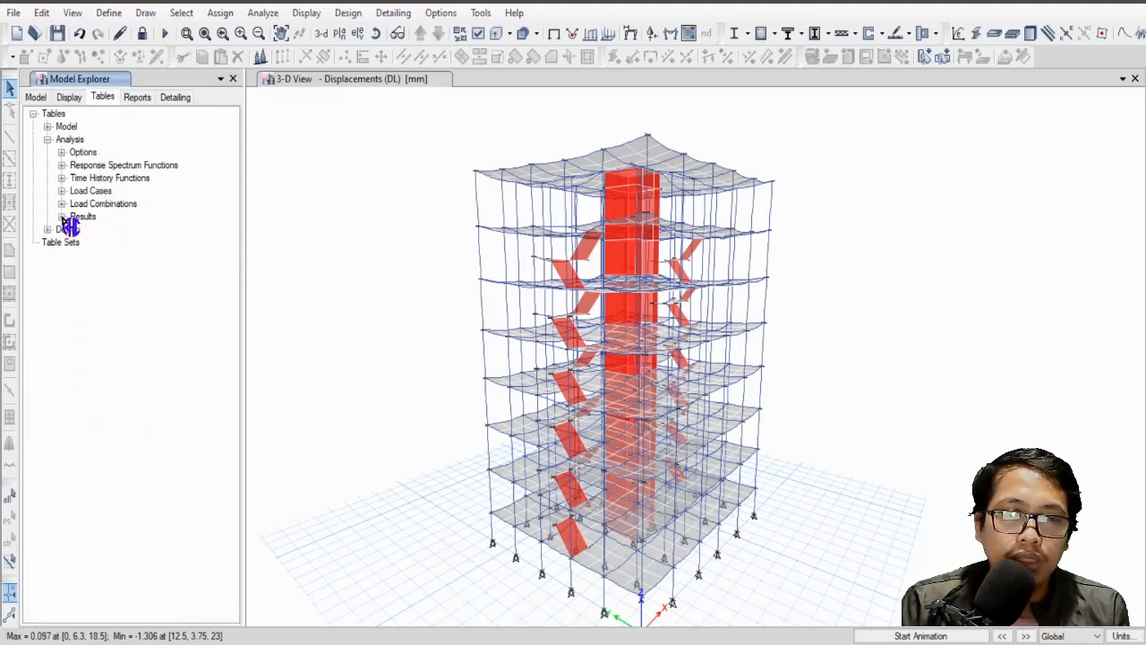
left_click(63, 218)
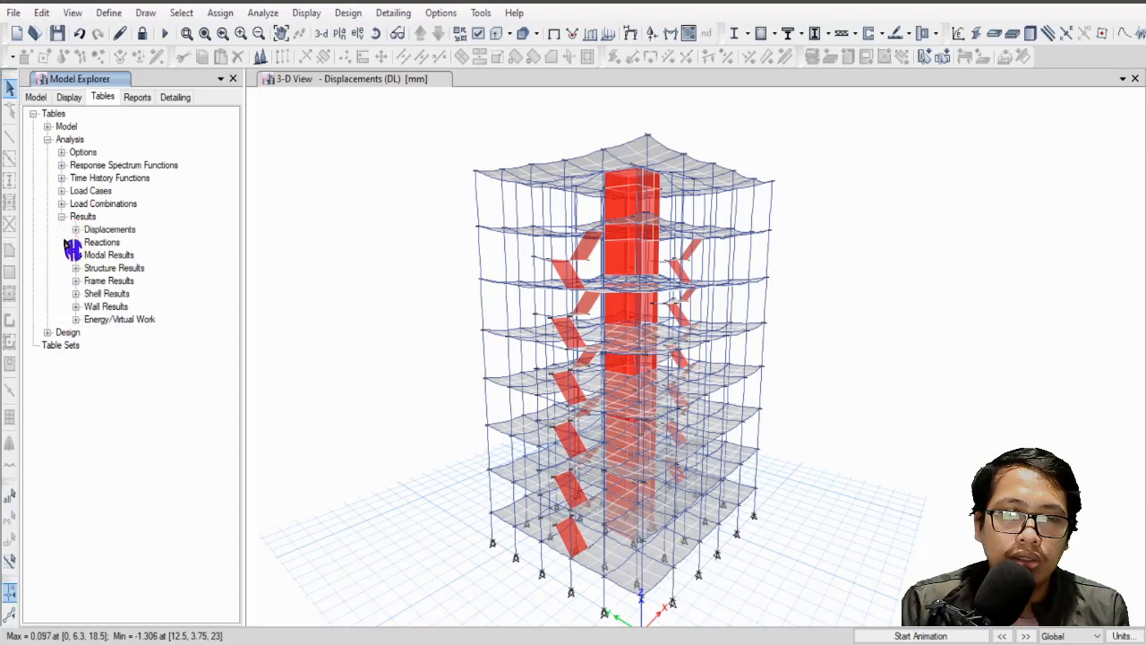
left_click(76, 267)
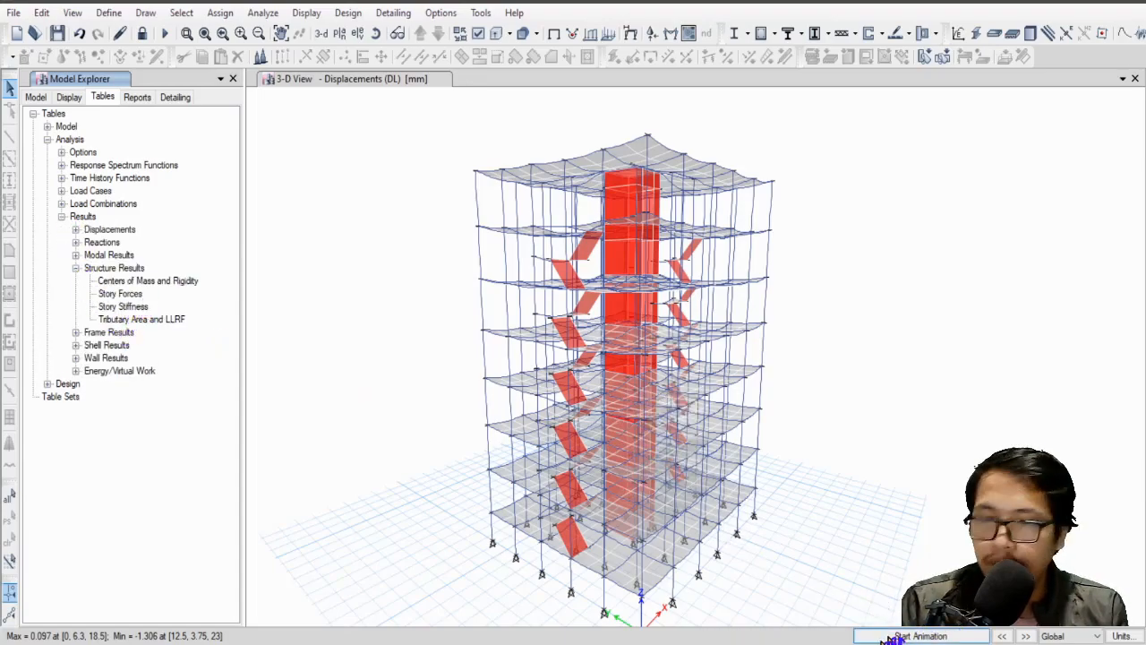
Step: In ETABS, open the Story Stiffness results table and look through its load cases from EQX 1 to EQY 3
key("alt+Tab")
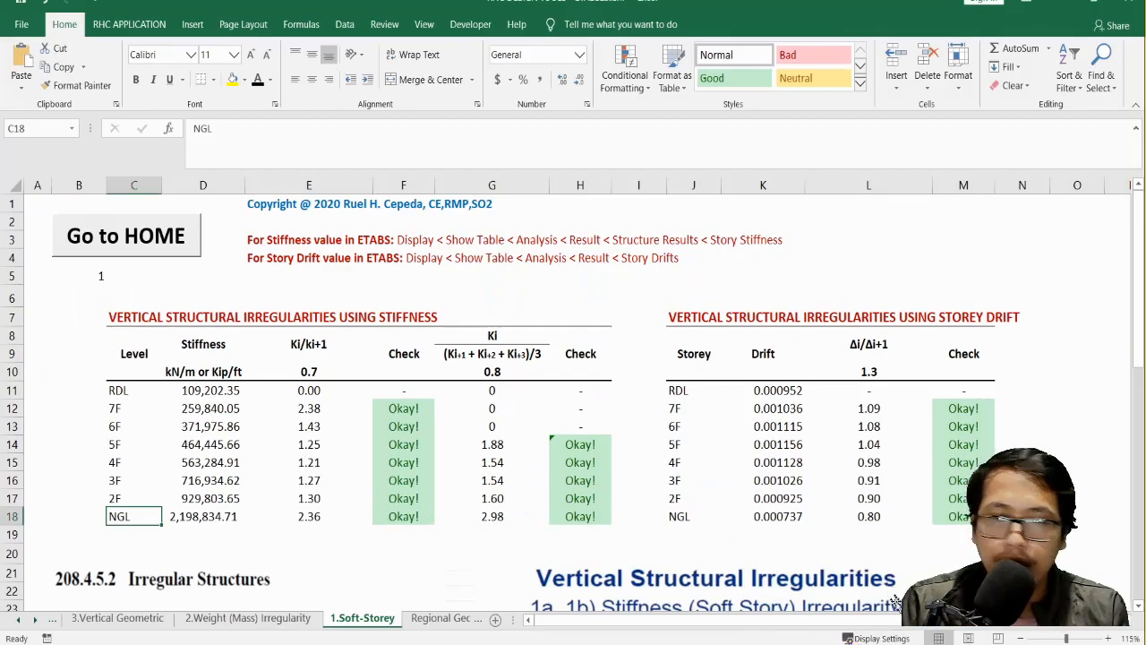
key("alt+Tab")
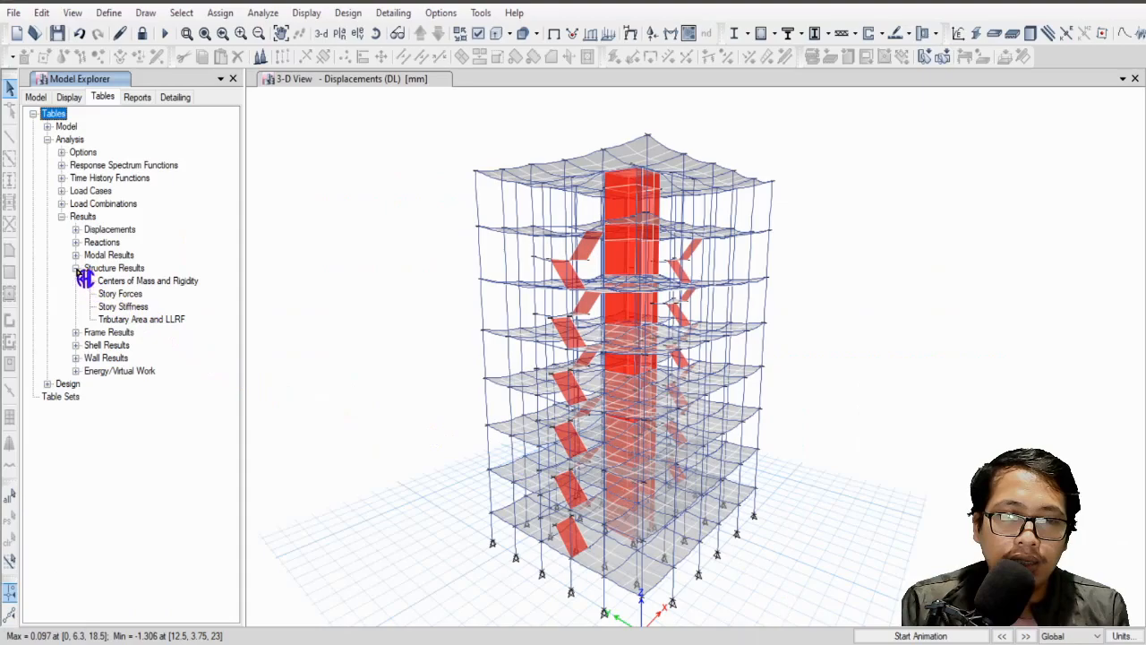
double_click(123, 306)
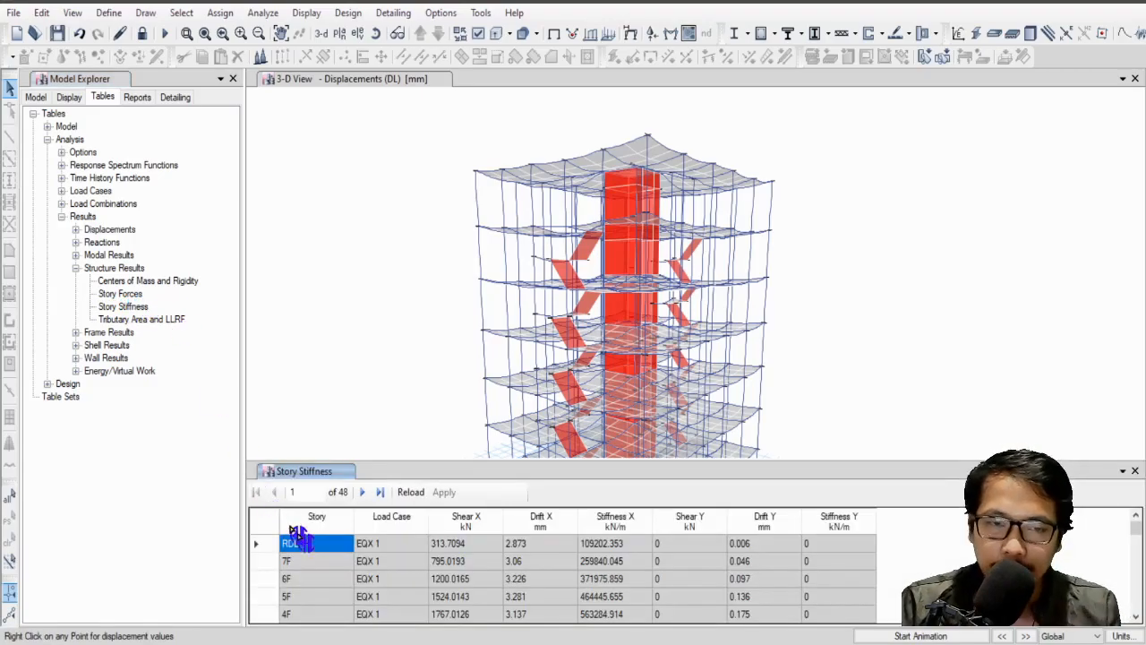
scroll(446, 575, "down", 1)
scroll(452, 578, "up", 1)
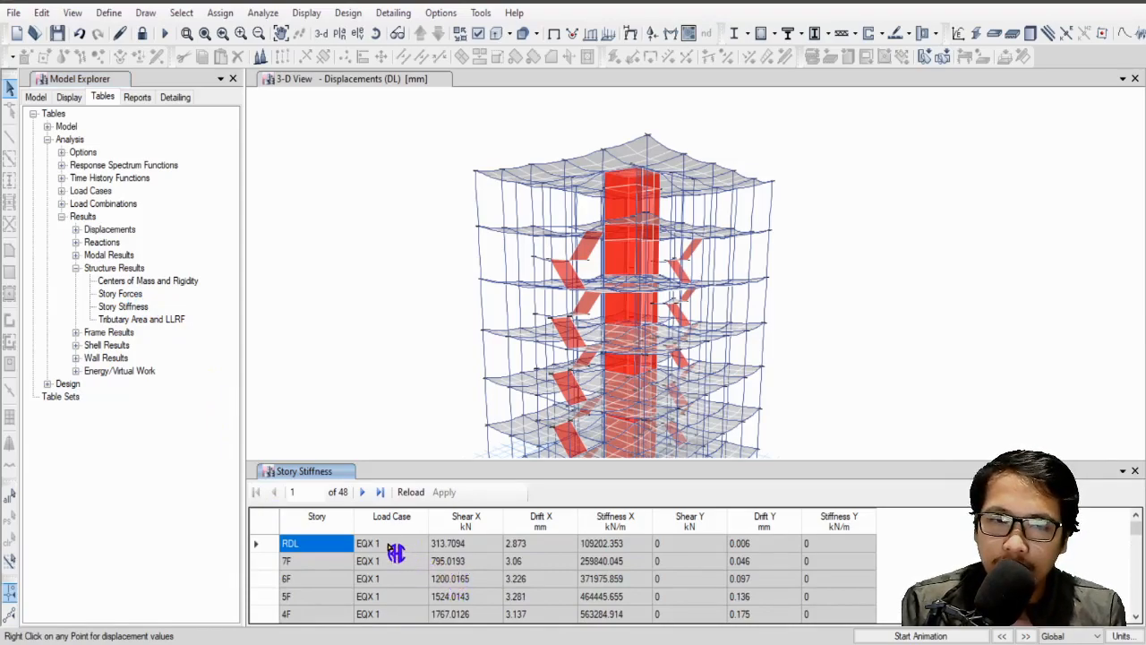
scroll(397, 550, "down", 4)
scroll(396, 549, "down", 5)
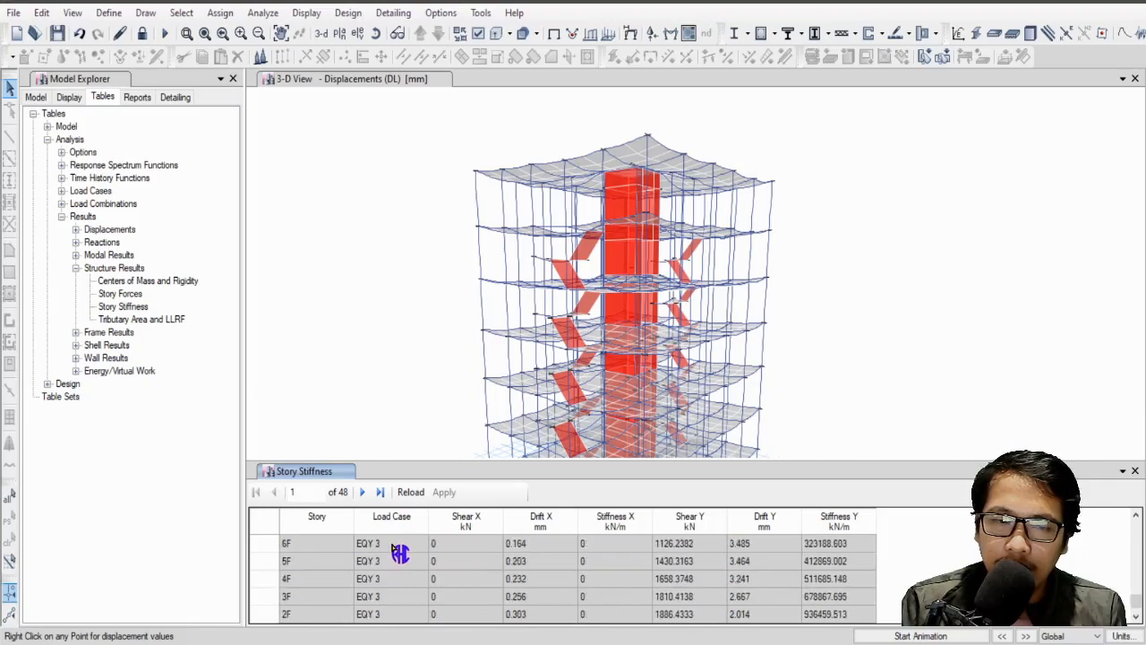
scroll(399, 553, "up", 5)
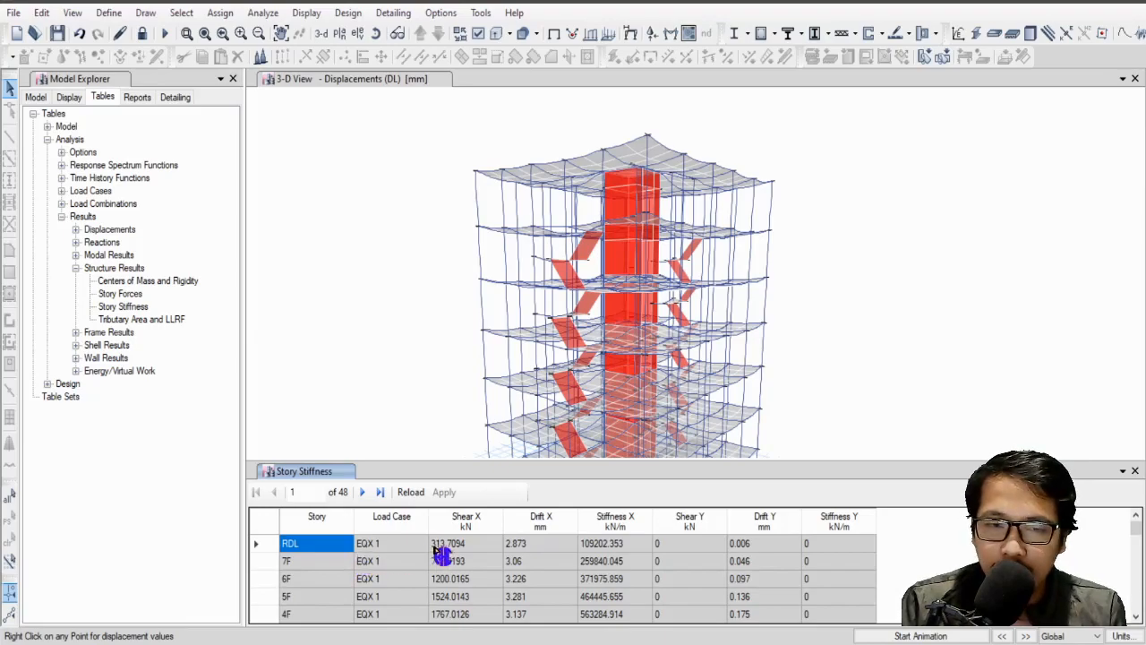
Step: Copy the Stiffness X values of load case EQX 1 for all storeys from RDL to NGL
left_click_drag(624, 550, 631, 627)
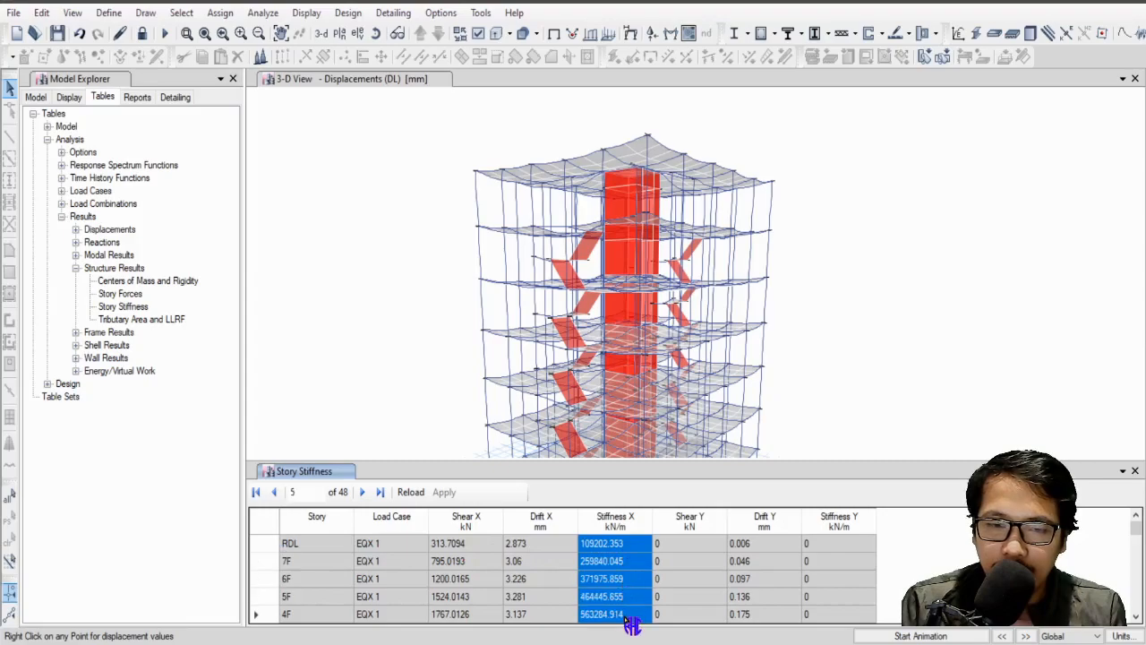
left_click(634, 544)
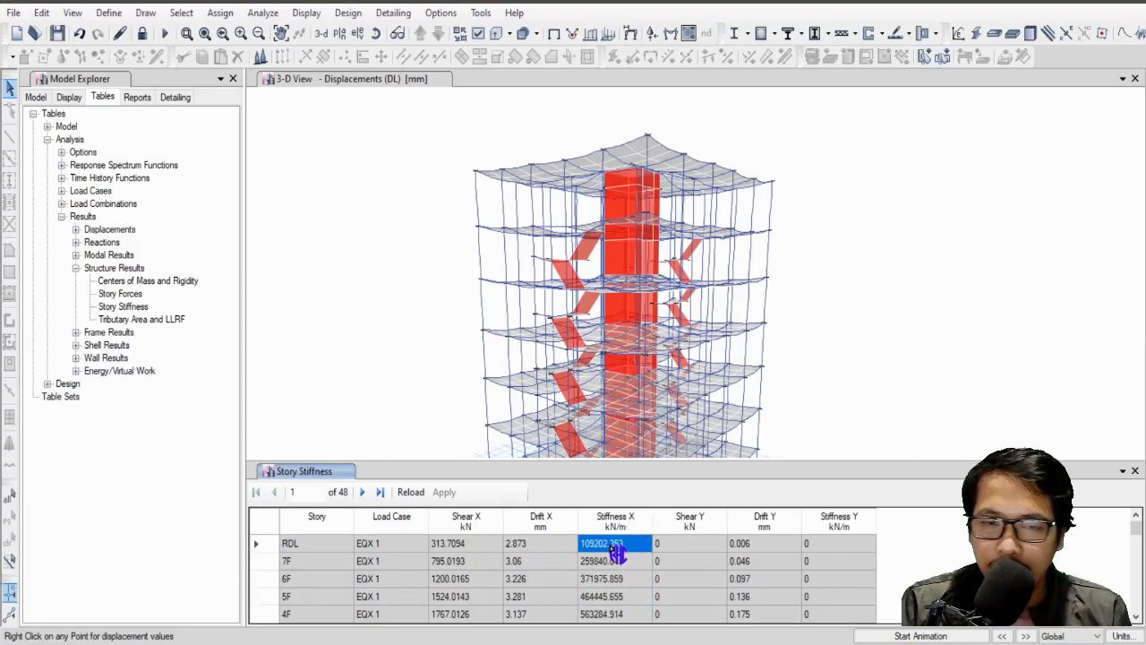
scroll(616, 562, "down", 2)
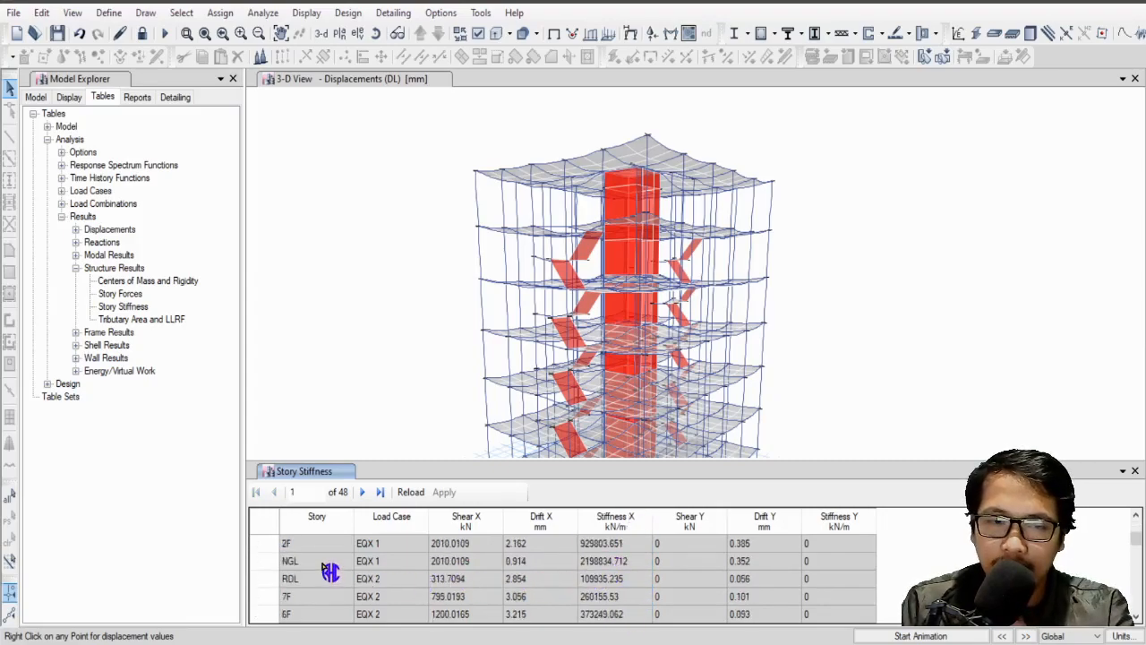
left_click_drag(602, 543, 606, 561)
right_click(624, 555)
left_click(684, 588)
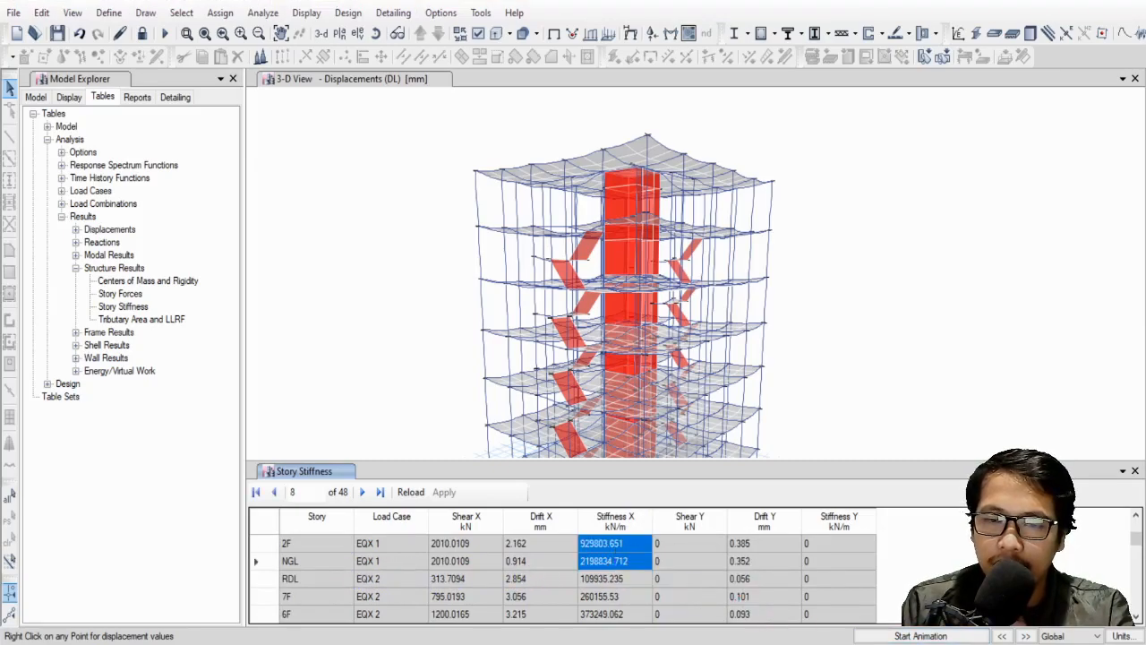
Step: Switch to Excel, paste the EQX 1 values into the Stiffness column starting at RDL (D11), and review the soft-storey checks
key("alt+Tab")
left_click(227, 399)
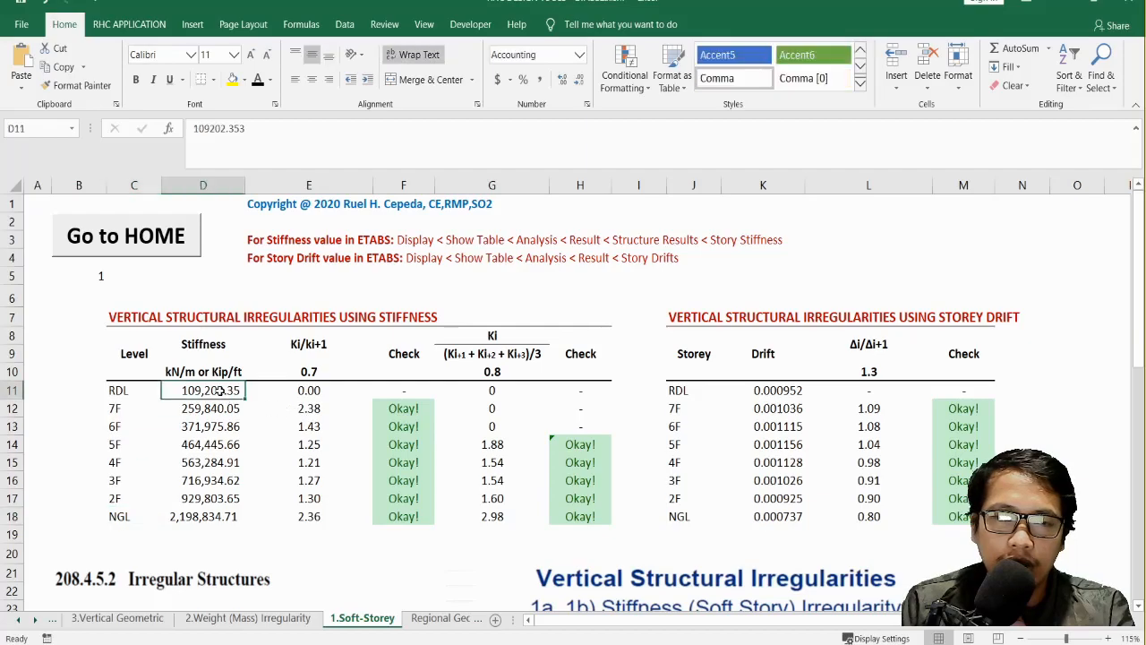
right_click(224, 394)
left_click(280, 108)
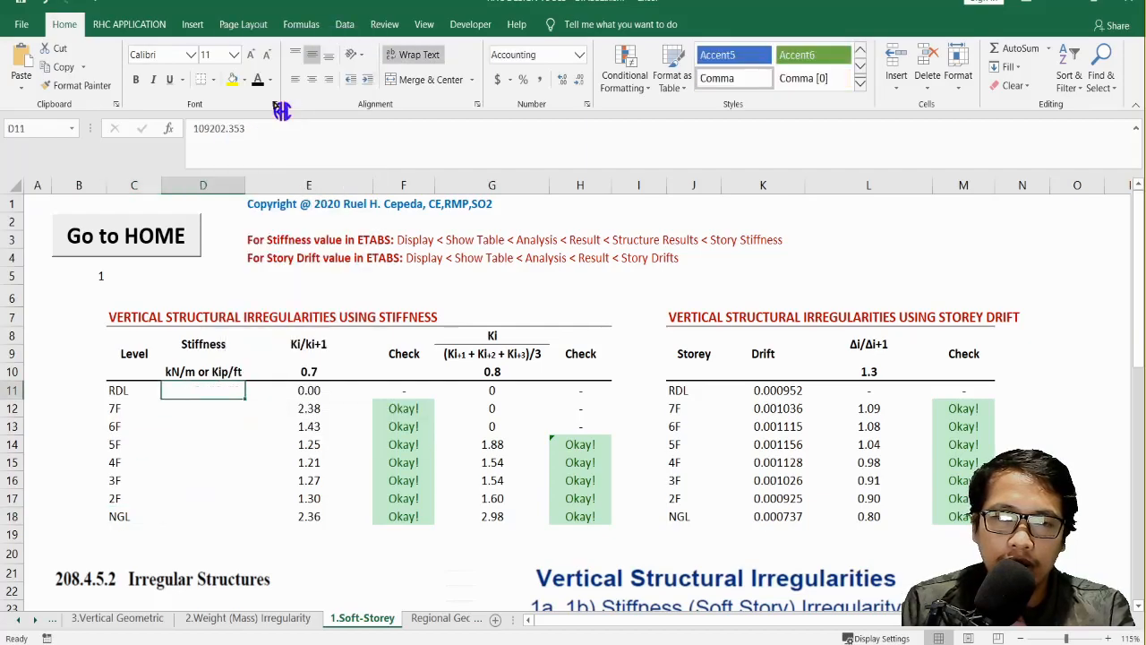
left_click(351, 483)
left_click(197, 457)
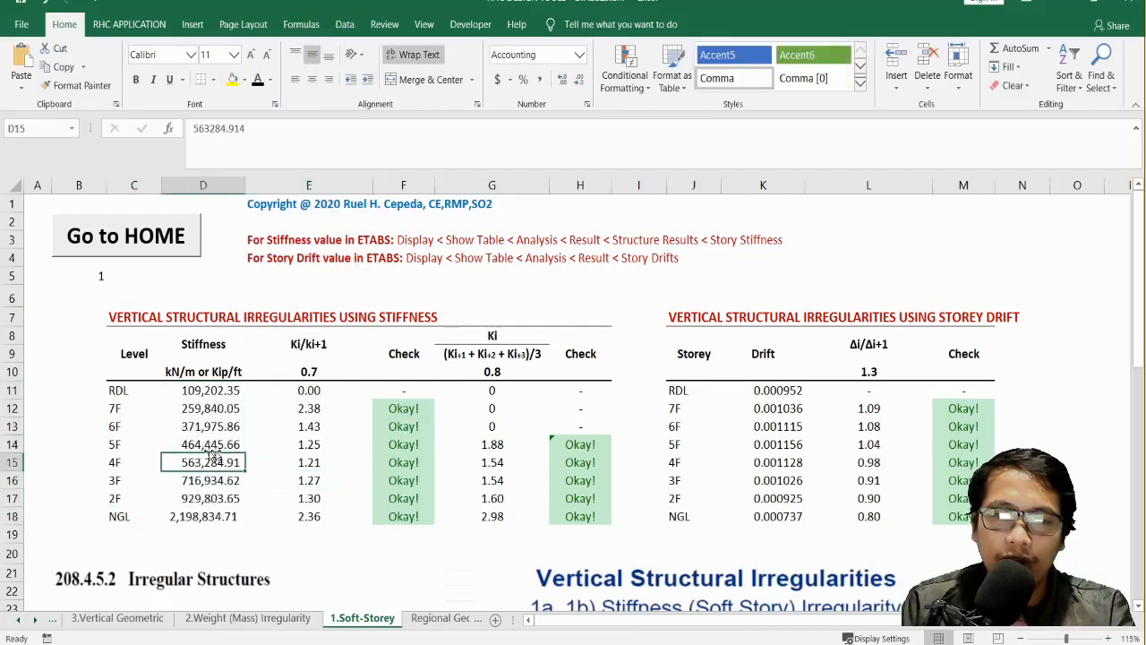
left_click(385, 410)
left_click(415, 492)
left_click(404, 427)
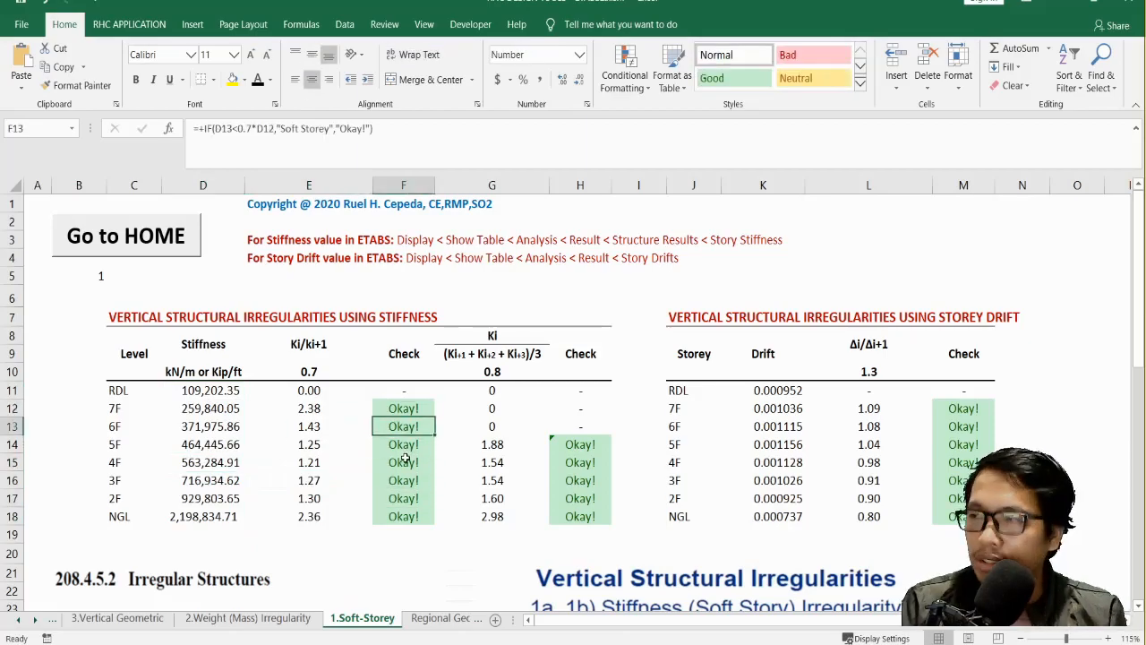
left_click(211, 405)
left_click(211, 498)
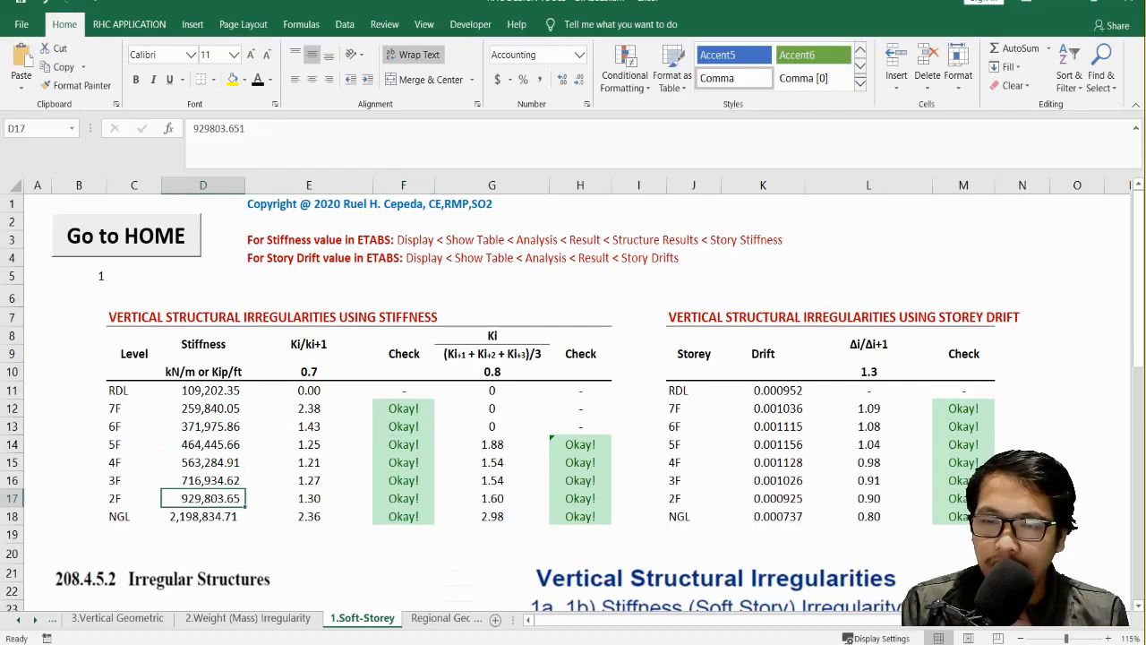
Step: Switch to ETABS, filter the Story Stiffness table to load case EQY 1, and look over its rows
mouse_move(806, 637)
left_click(783, 600)
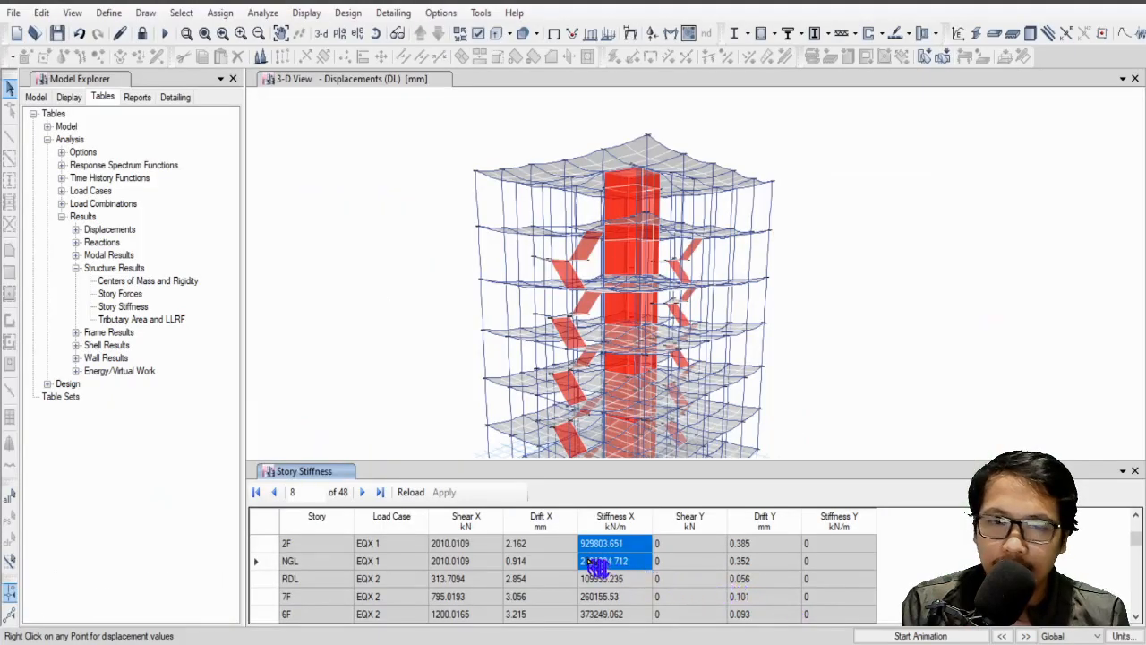
right_click(396, 539)
left_click(398, 527)
right_click(398, 528)
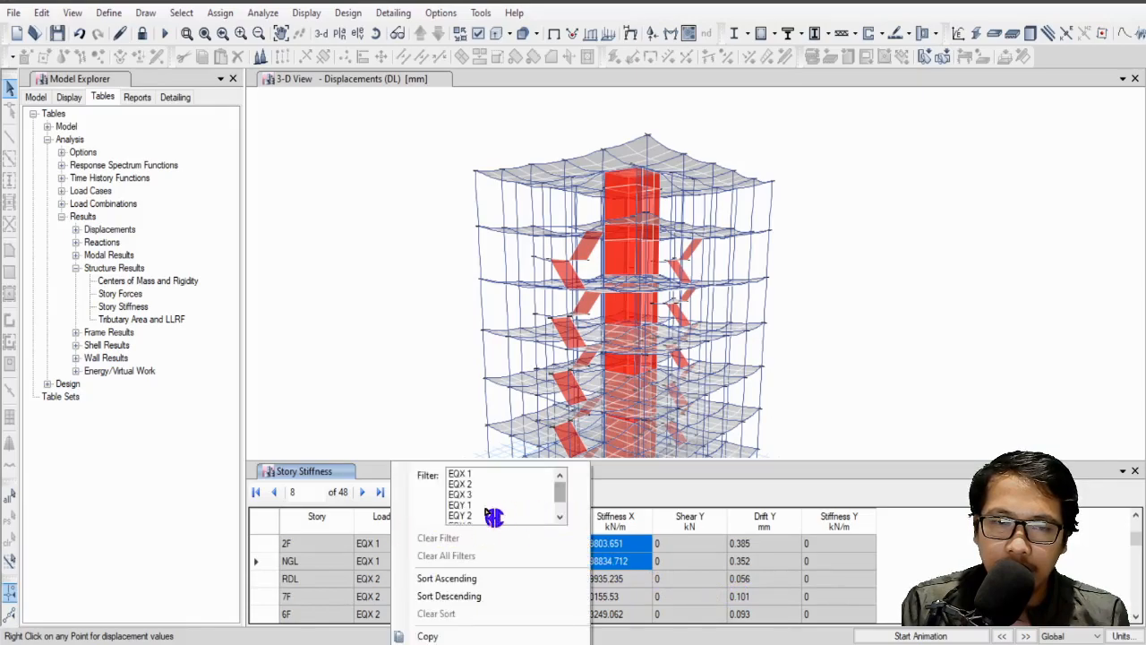
left_click(475, 505)
left_click(654, 495)
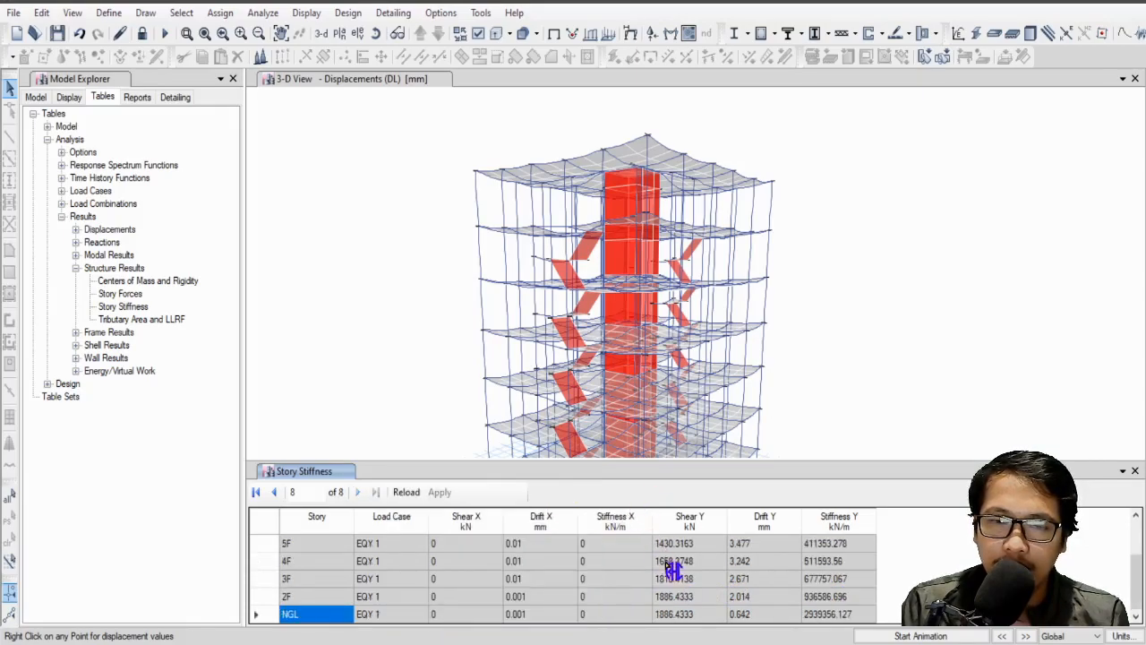
scroll(623, 598, "up", 1)
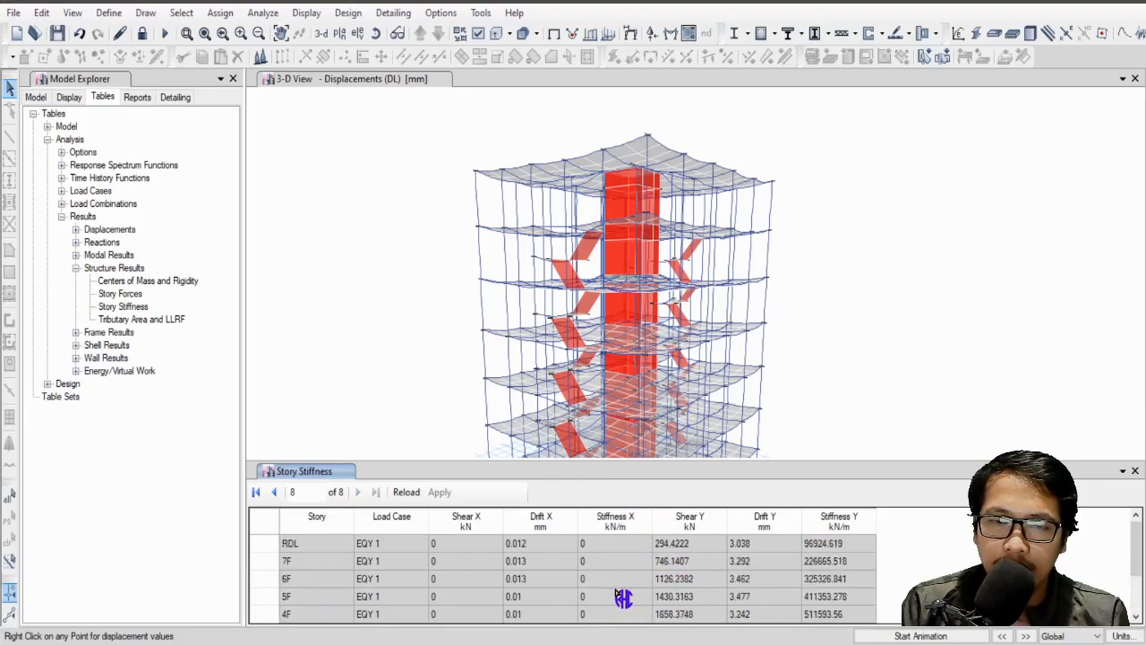
scroll(622, 600, "down", 1)
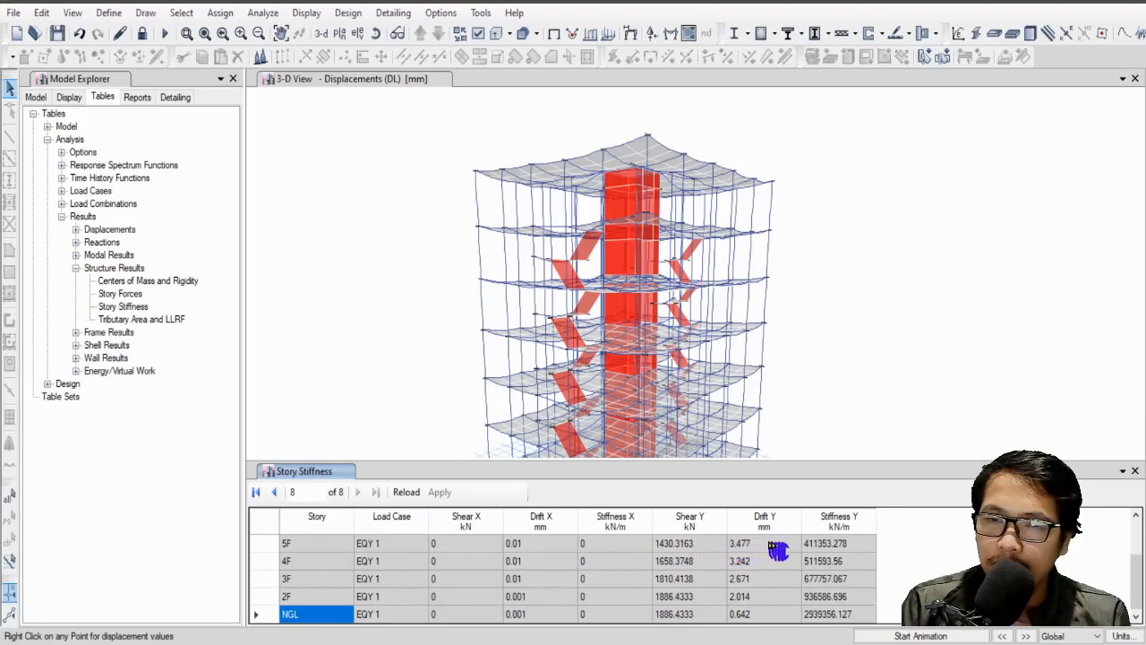
Step: Copy the Stiffness Y values of load case EQY 1 for all storeys from RDL to NGL
left_click(840, 544)
scroll(861, 580, "up", 1)
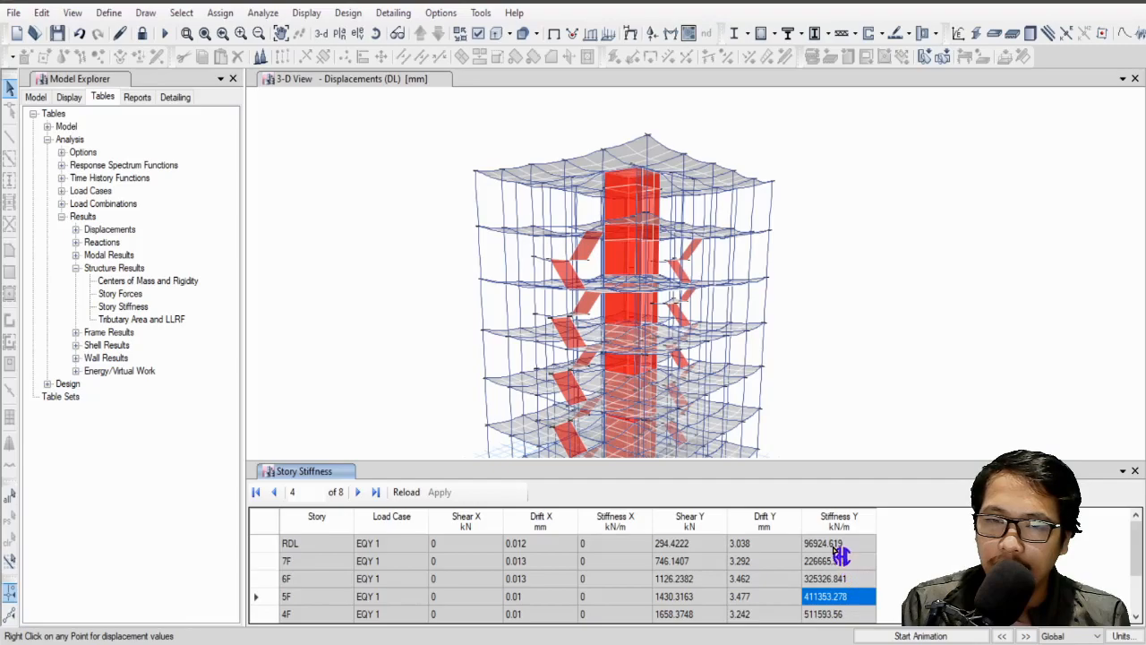
left_click(837, 546)
scroll(842, 593, "down", 1)
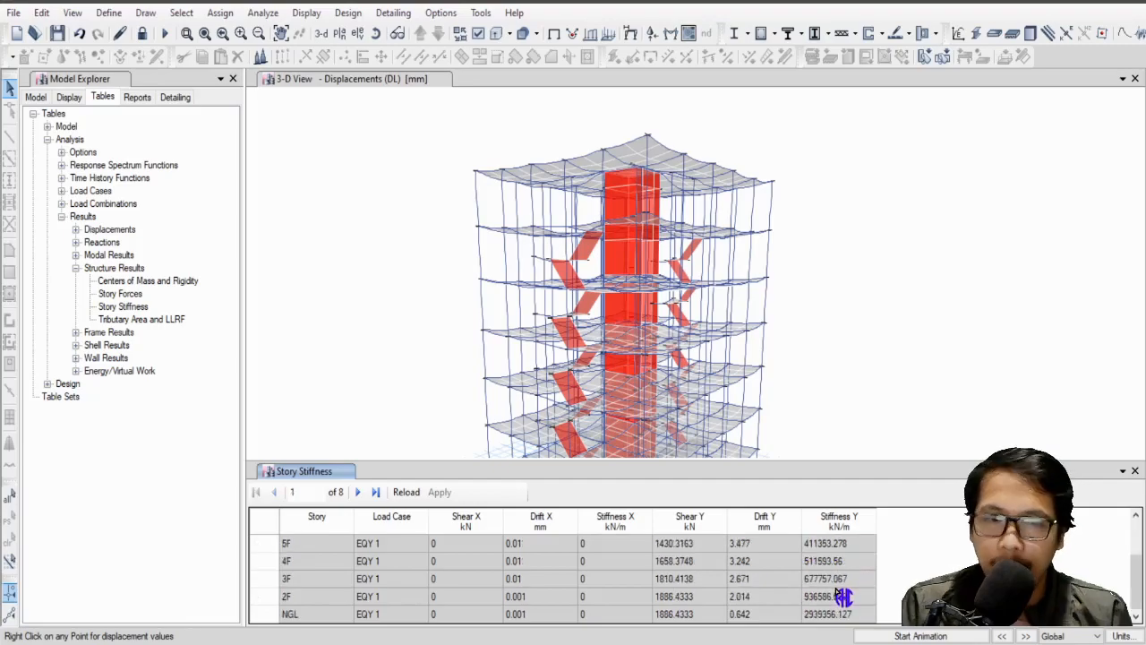
left_click(833, 614, "shift")
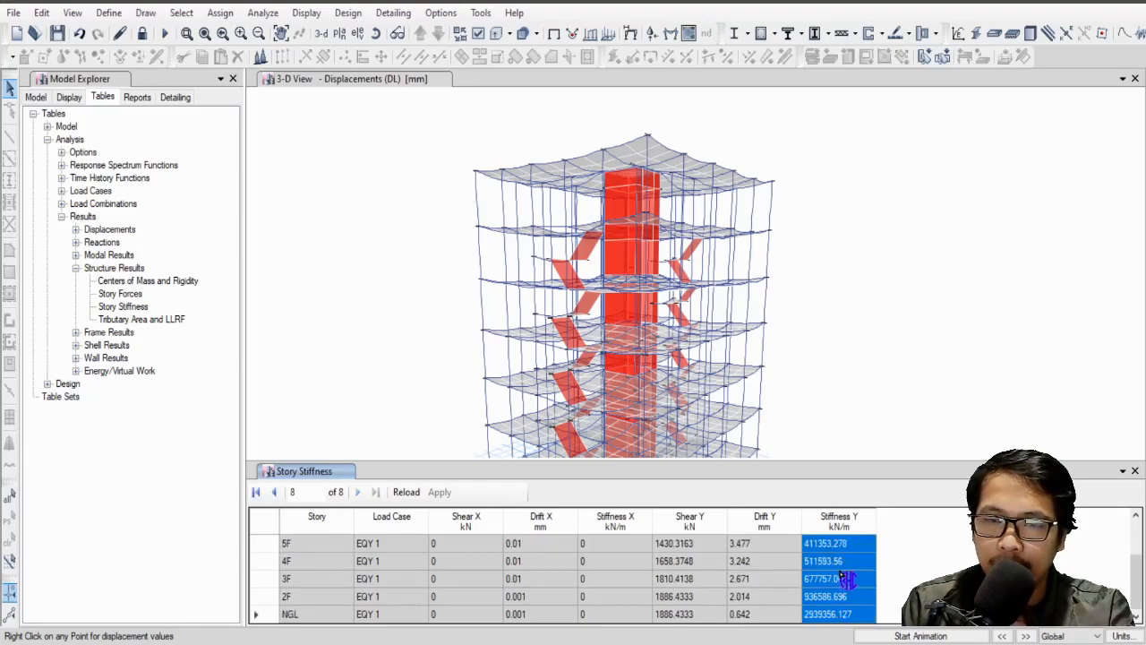
right_click(842, 573)
left_click(887, 604)
Step: Switch to Excel and replace the Stiffness column from RDL (D11) to NGL with the copied EQY 1 values
key("alt+Tab")
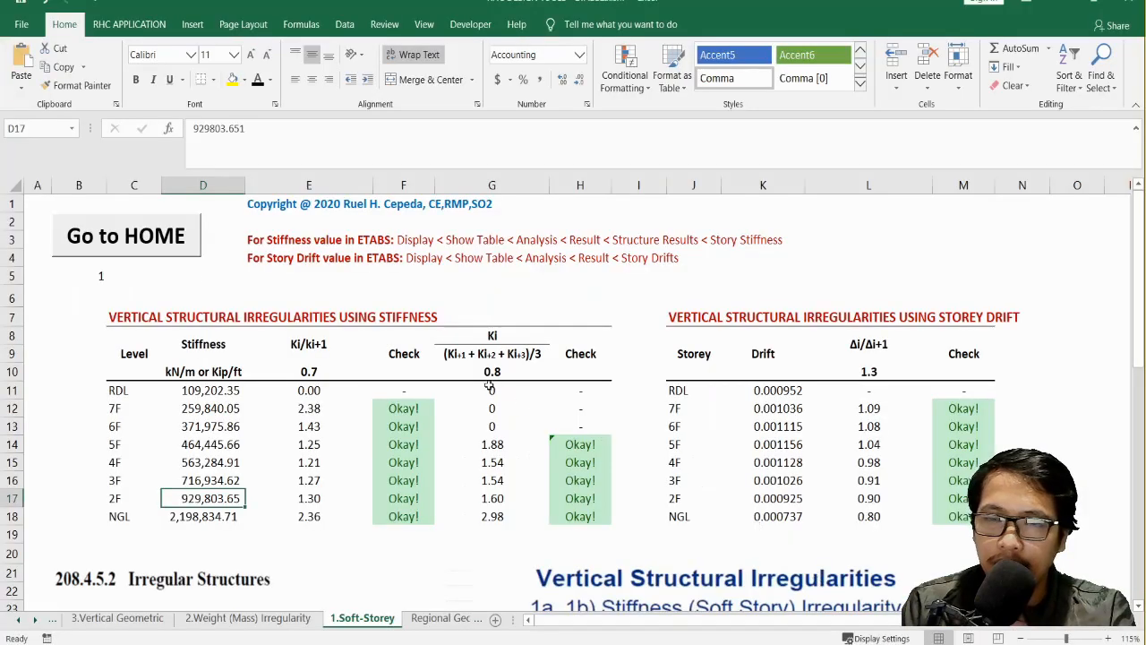
left_click(218, 393)
right_click(218, 393)
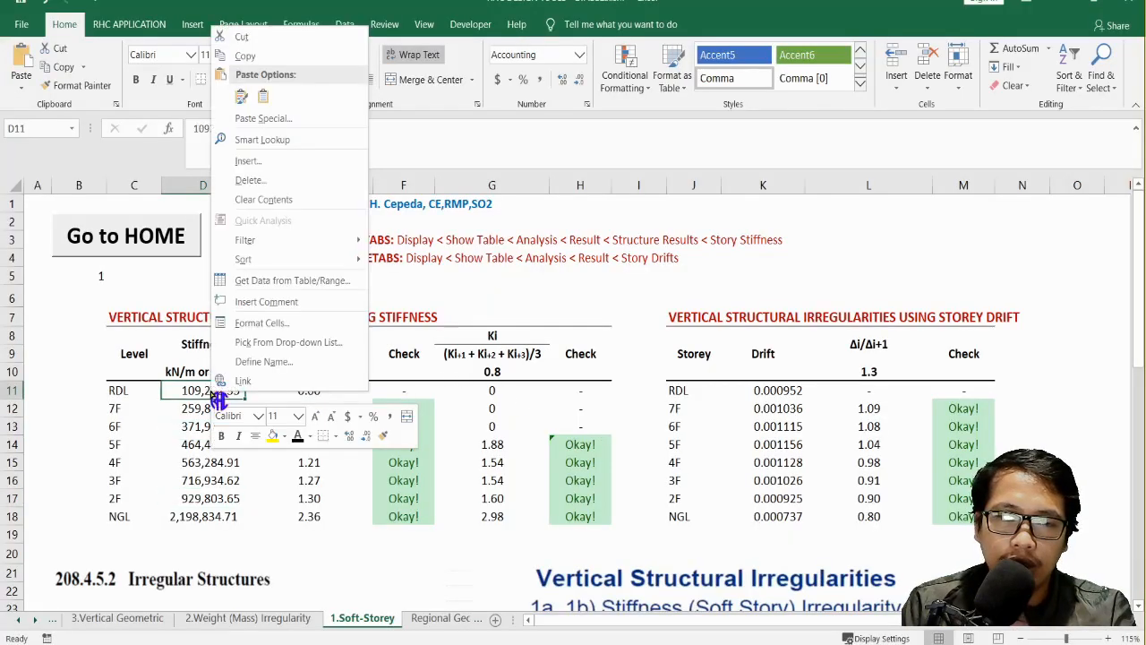
left_click(281, 128)
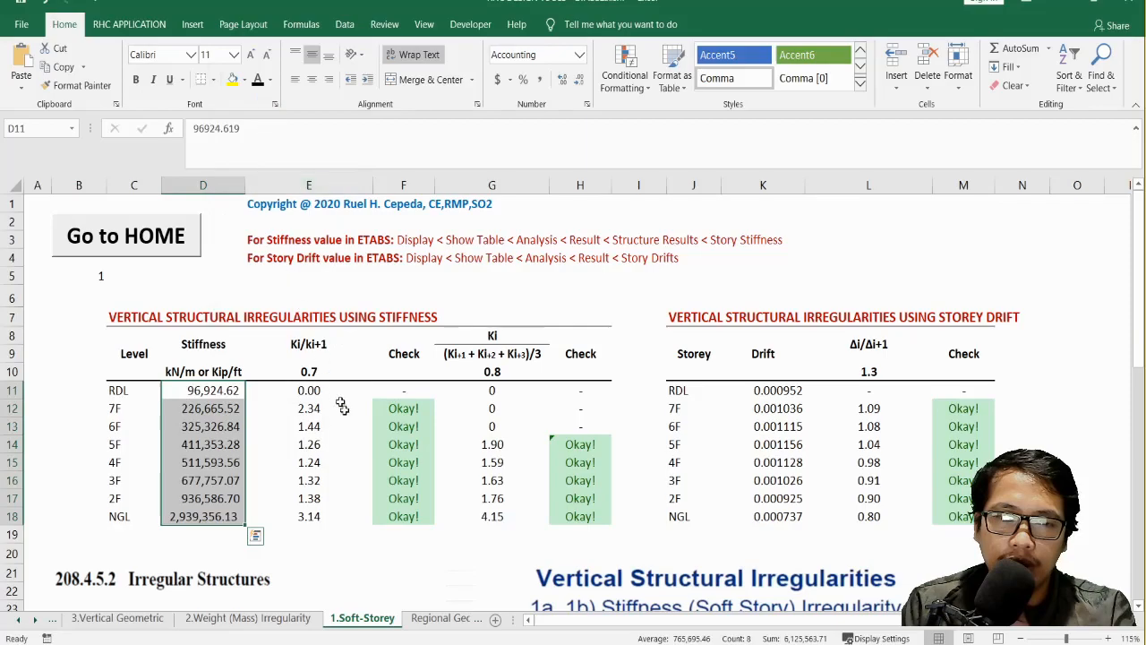
left_click(371, 546)
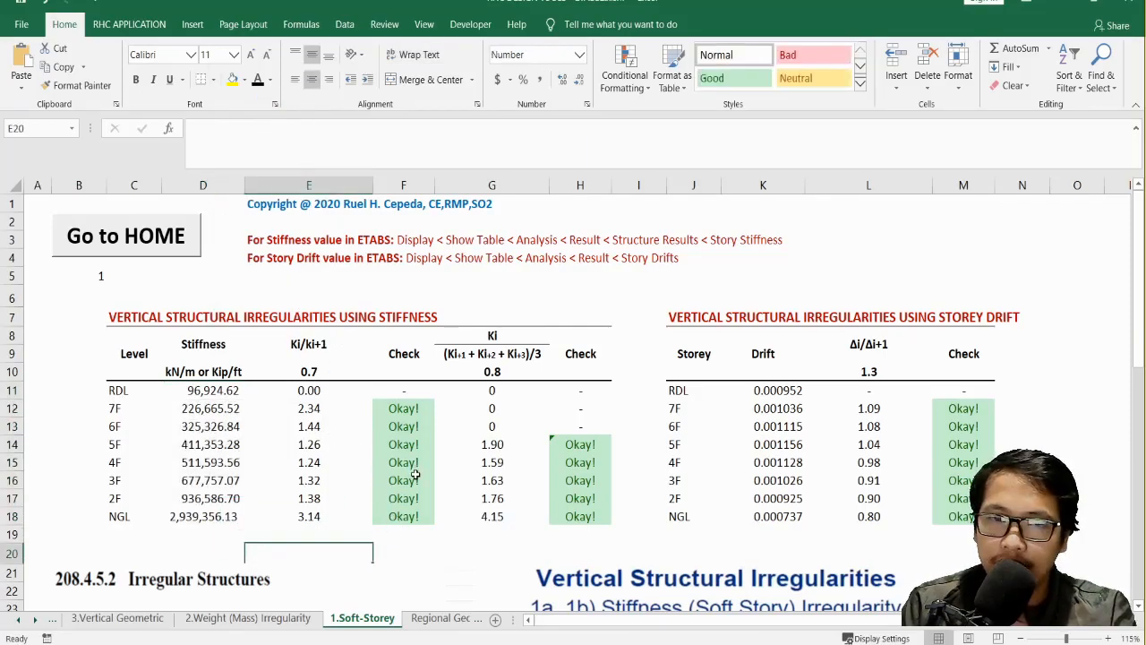
Step: Switch to ETABS, collapse Structure Results, and open the Story Drifts table from the Displacements results
left_click(804, 409)
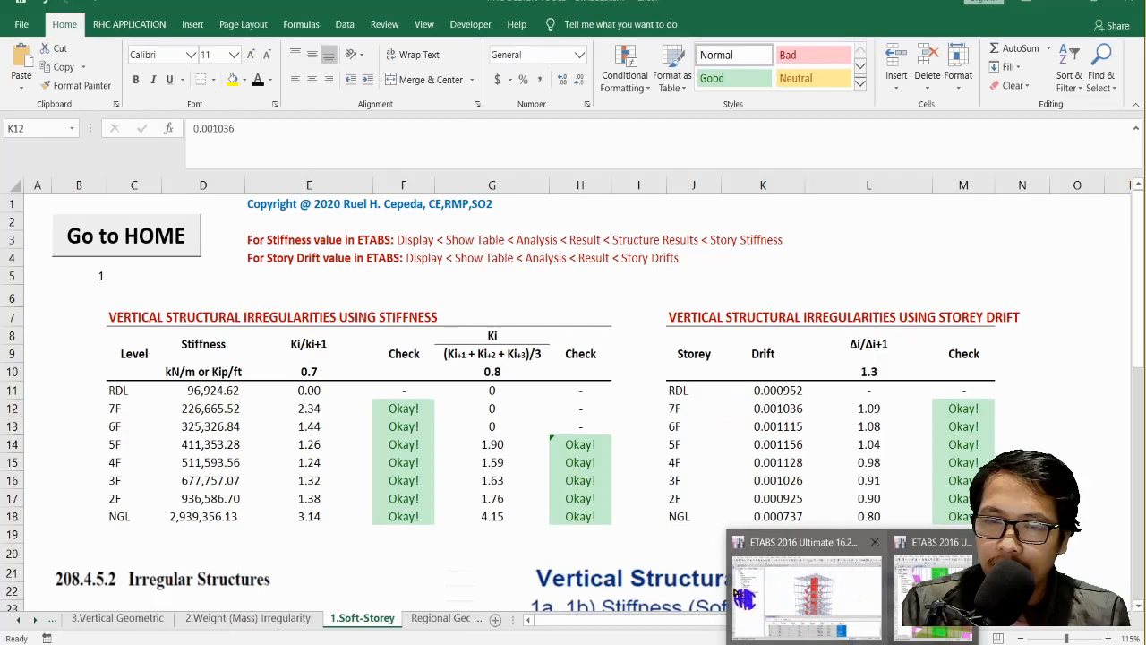
left_click(804, 597)
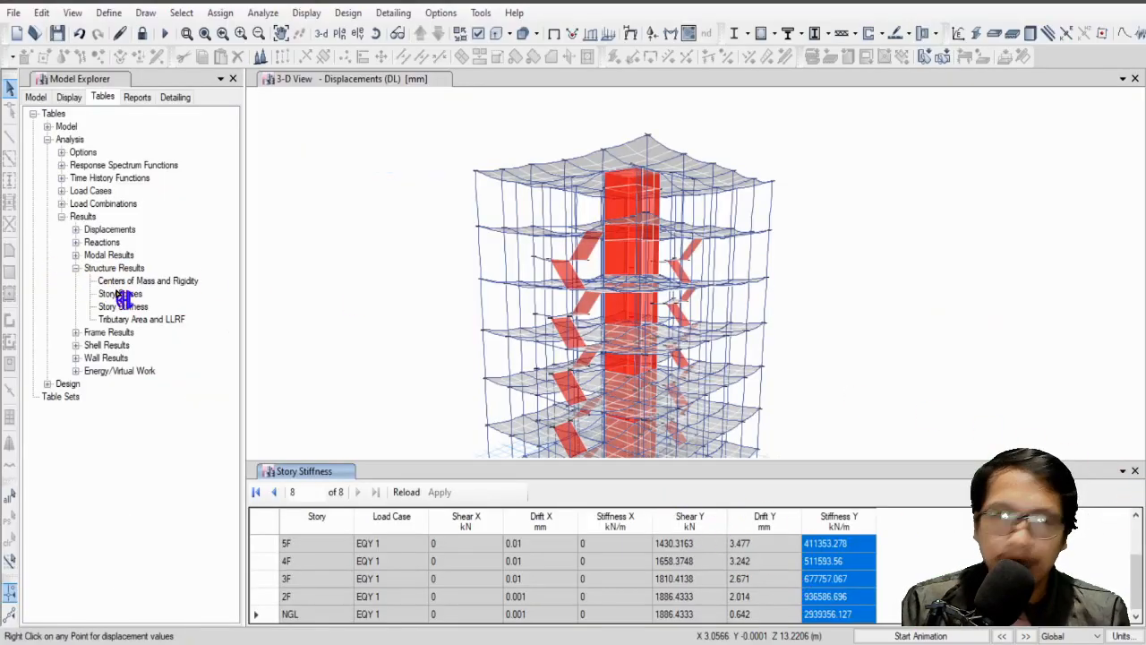
left_click(76, 267)
left_click(76, 230)
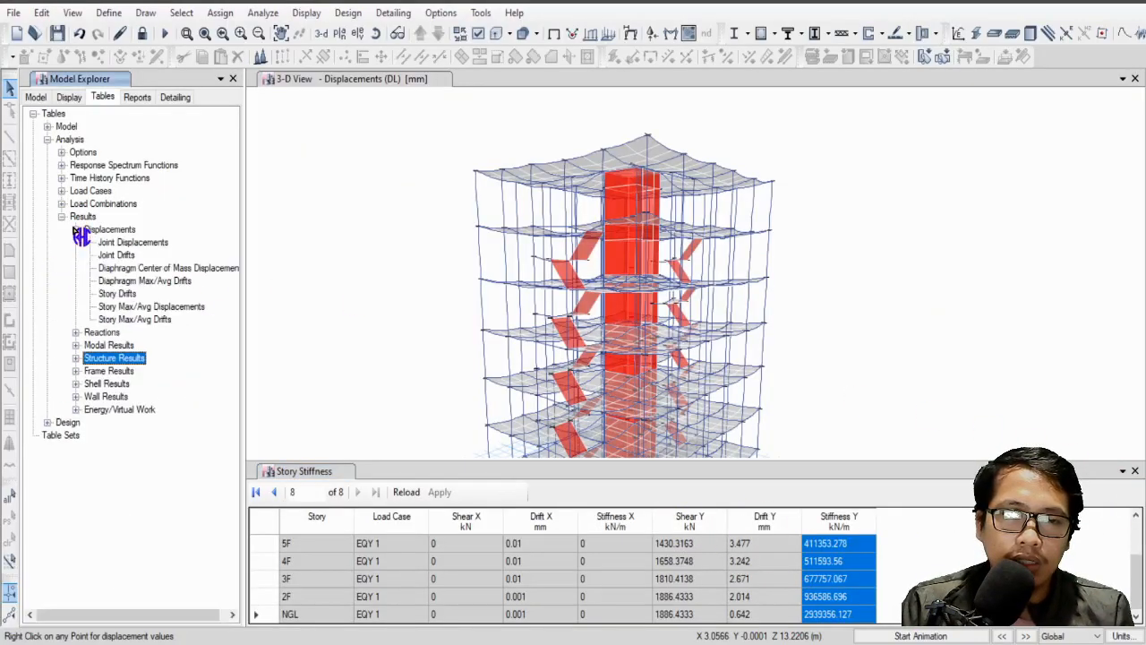
double_click(122, 293)
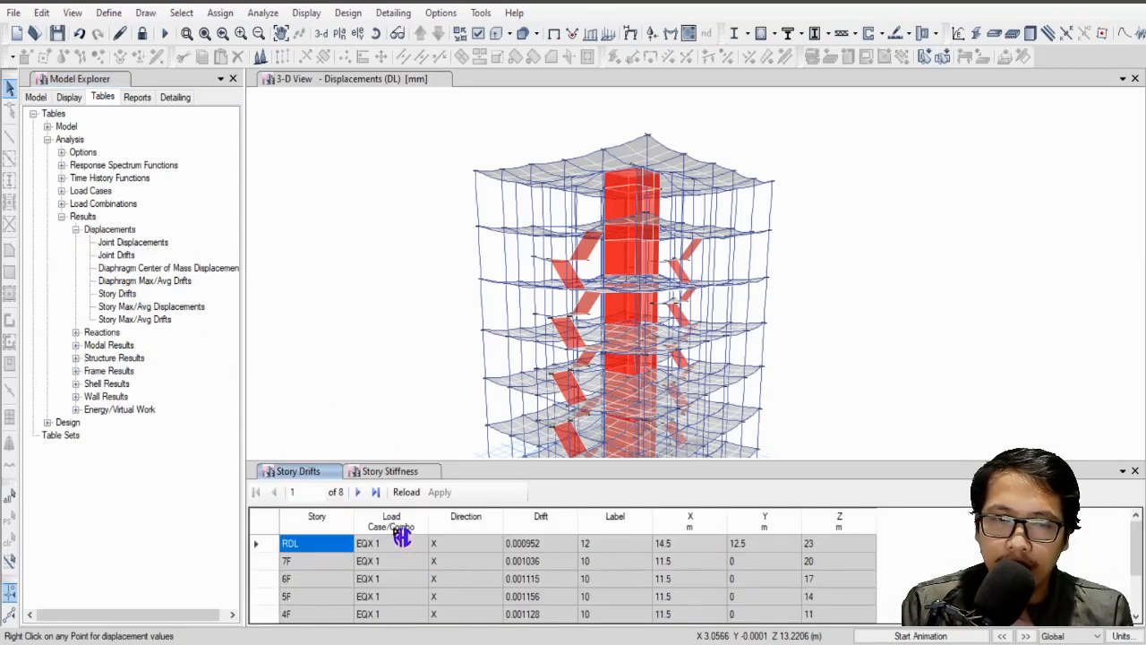
Step: Copy the EQX 1 Drift values for all storeys from RDL to NGL and switch to the Excel soft-storey sheet
left_click(557, 550)
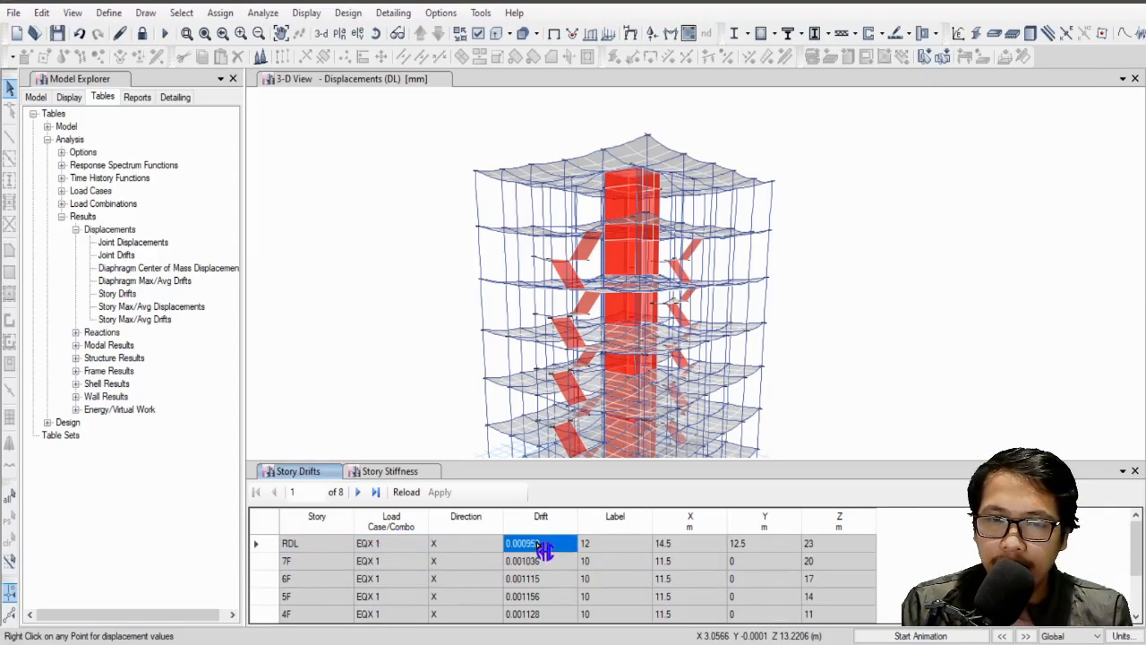
scroll(570, 573, "down", 1)
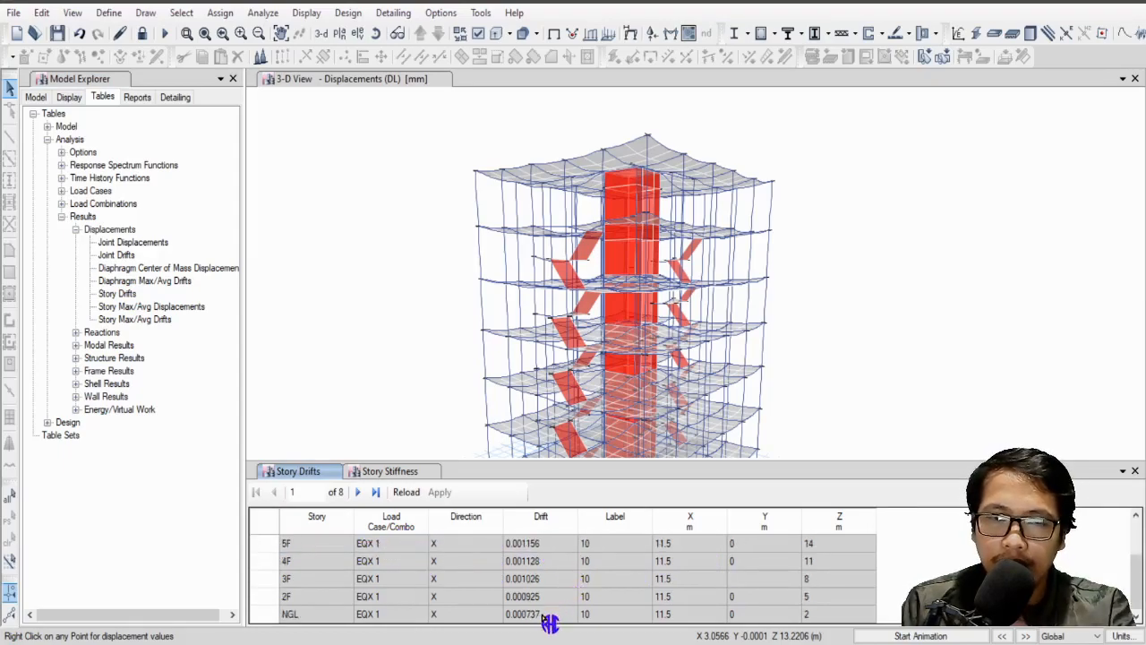
left_click_drag(545, 615, 543, 544)
right_click(544, 574)
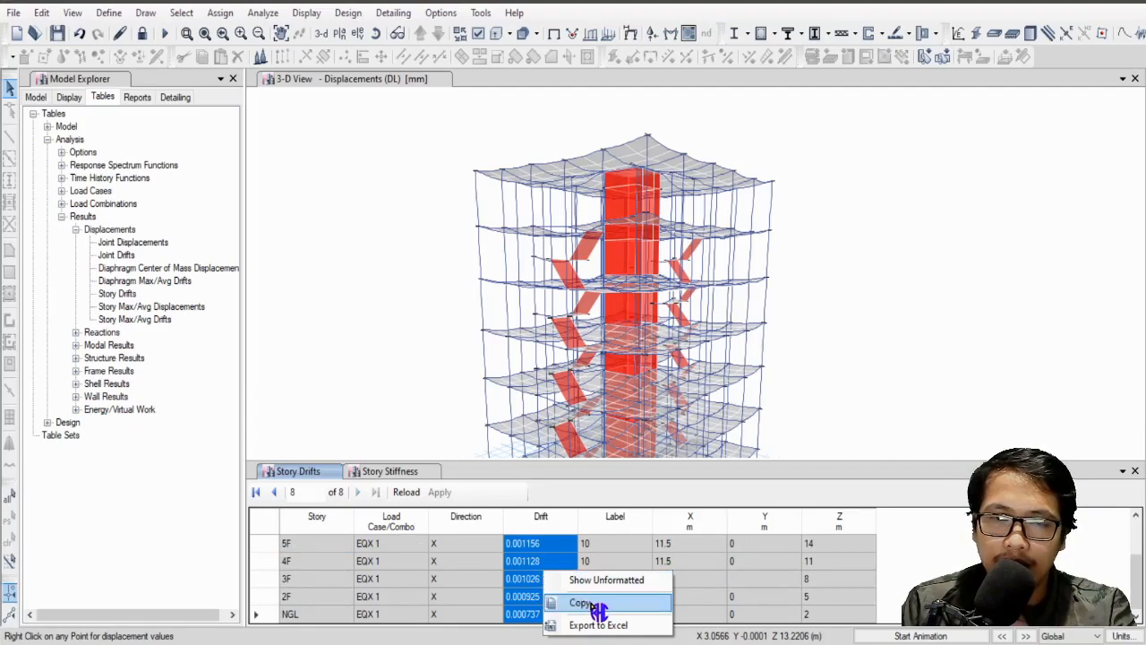
left_click(581, 603)
key("alt+Tab")
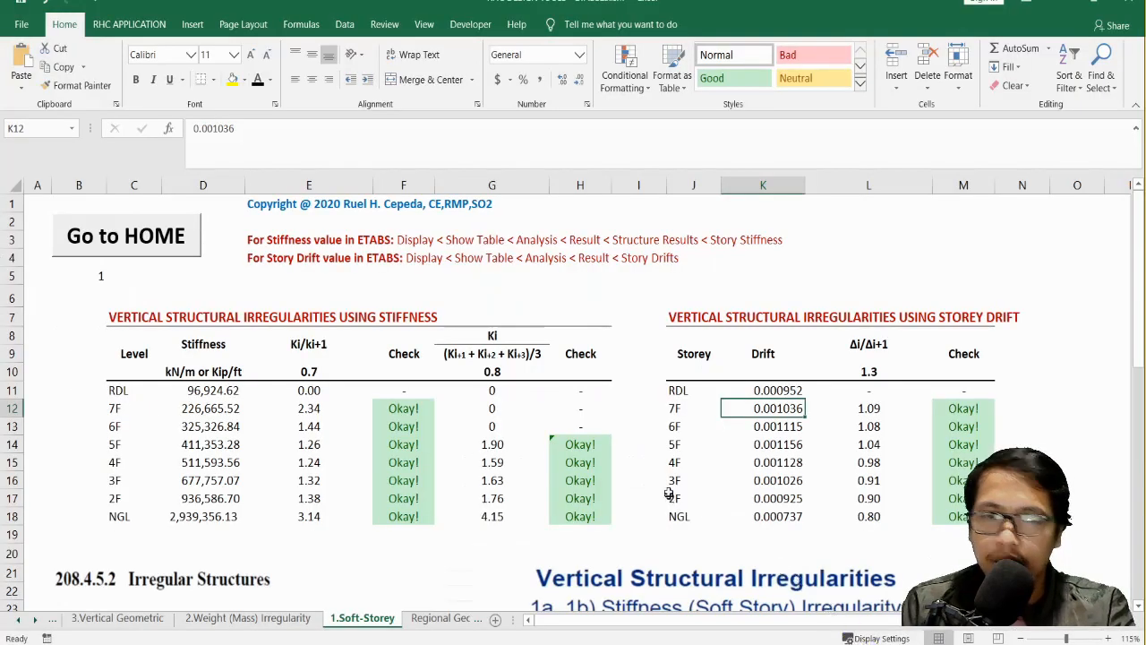
Step: Replace the Drift column from RDL (K11) to NGL with the copied EQX 1 values
left_click(777, 391)
right_click(780, 392)
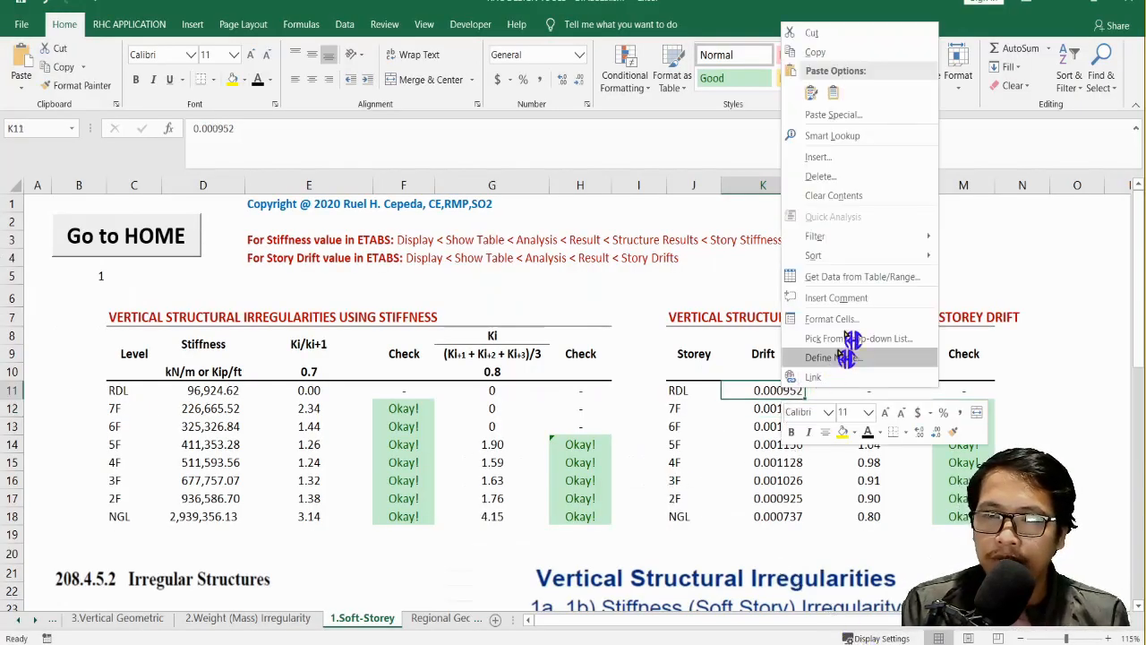
left_click(834, 95)
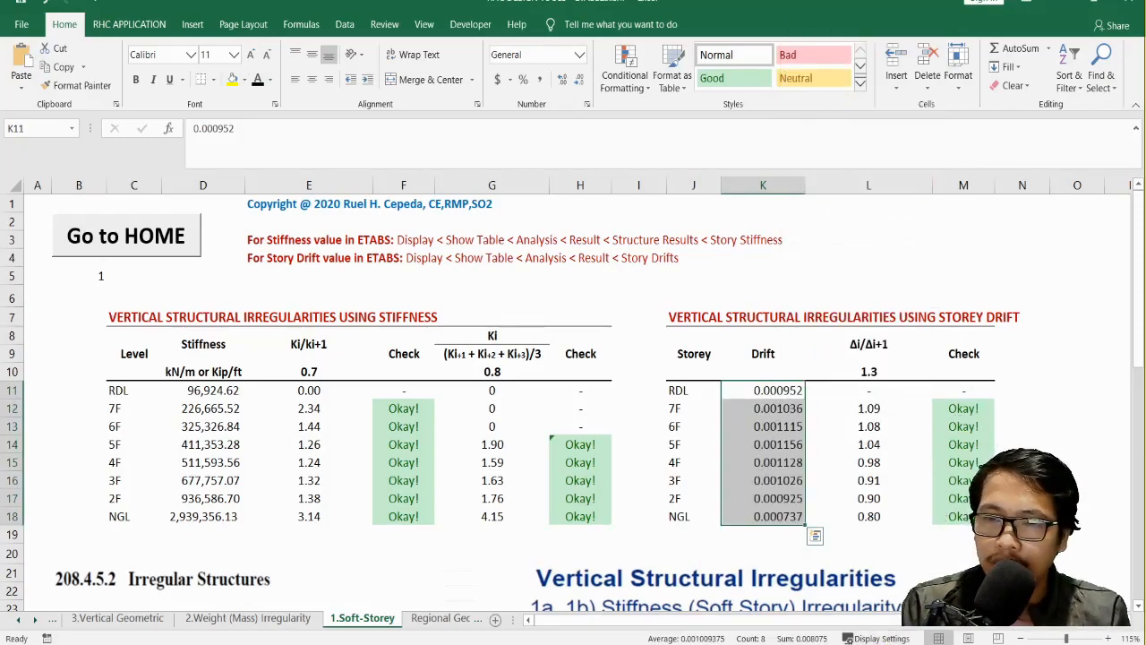
Step: Switch to ETABS and filter the Story Drifts table to load case EQY 1
left_click(773, 556)
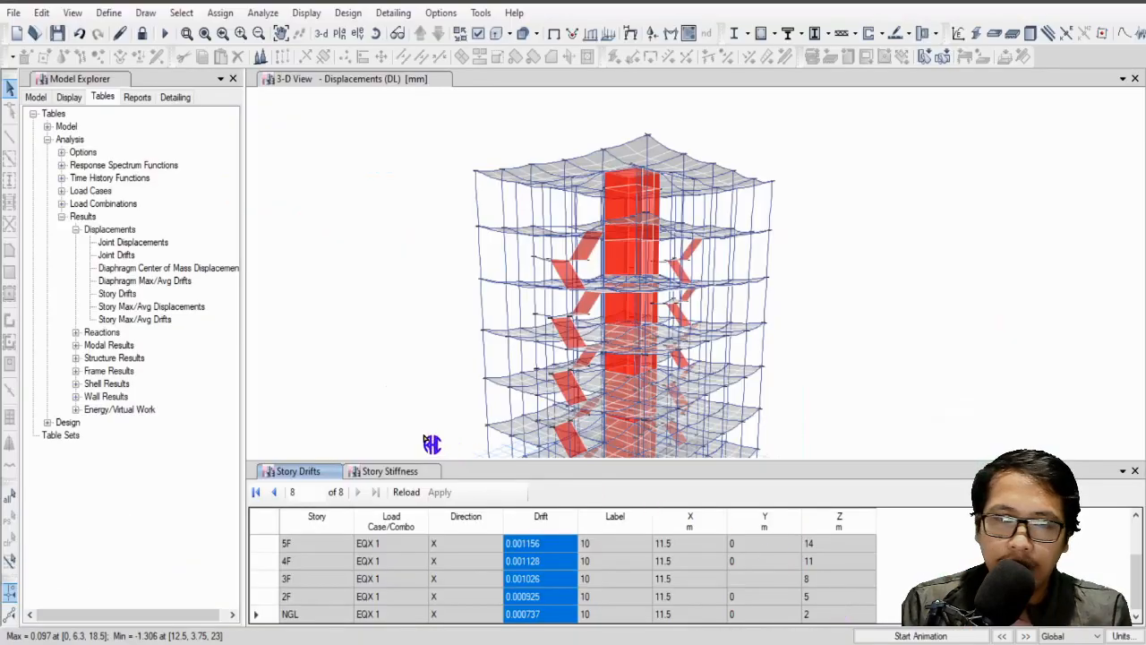
right_click(399, 524)
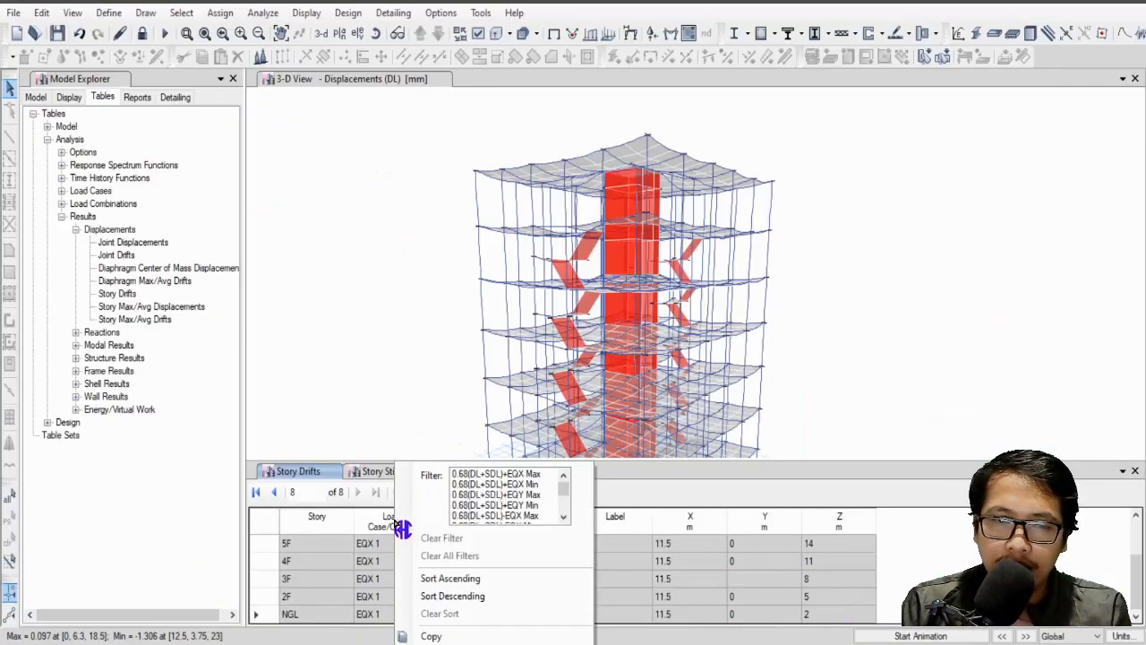
left_click(564, 517)
left_click_drag(565, 489, 564, 510)
left_click(563, 477)
left_click(562, 476)
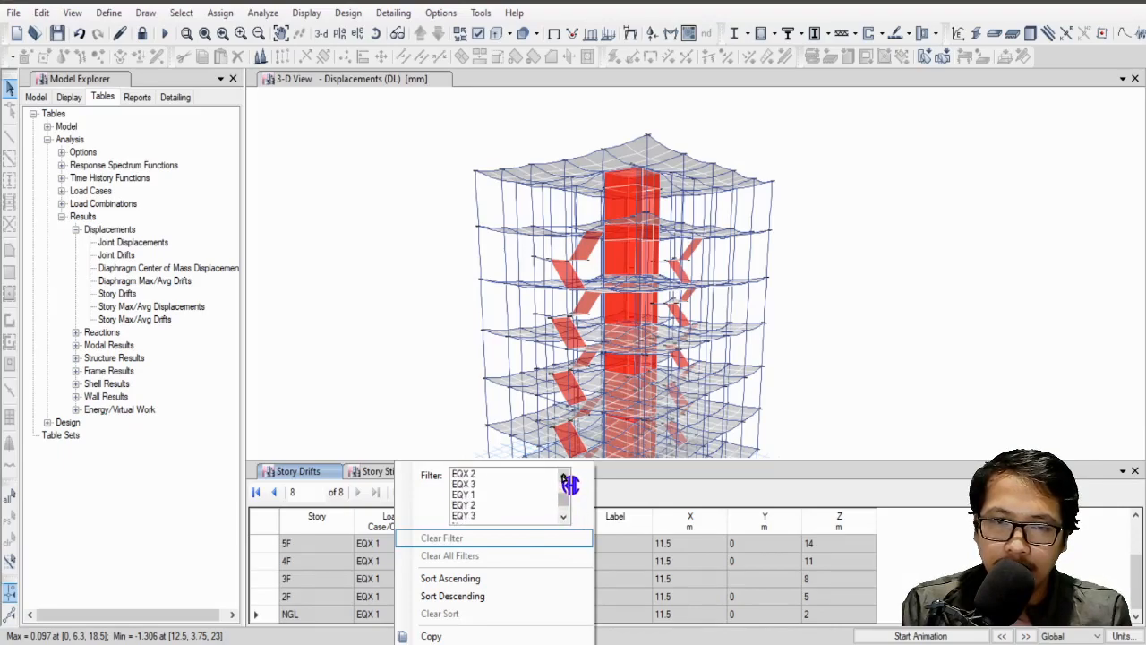
left_click(488, 494)
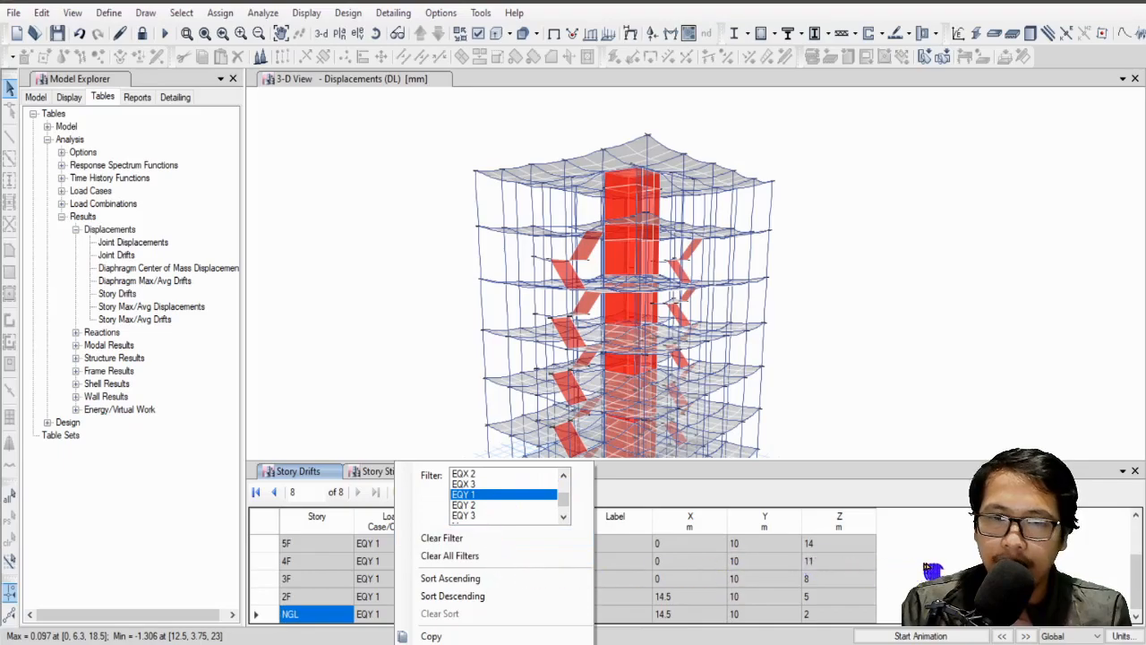
left_click(882, 560)
Step: Copy the EQY 1 Drift values for all storeys from RDL to NGL and switch to the Excel soft-storey sheet
left_click(542, 547)
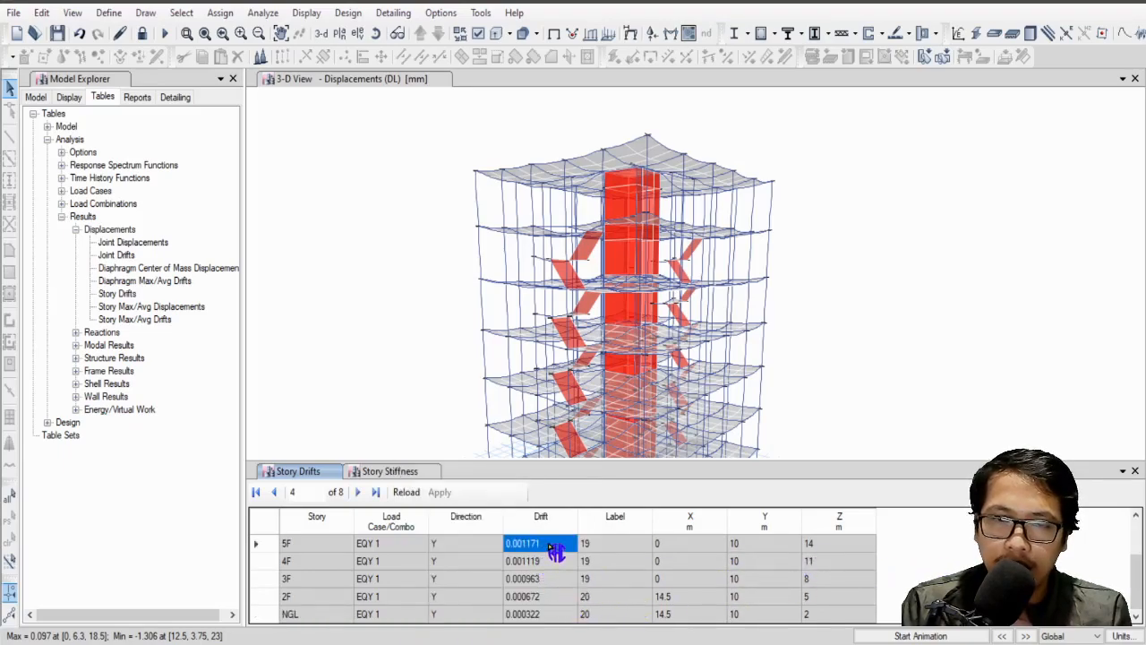
scroll(560, 574, "up", 3)
left_click(561, 547)
left_click_drag(561, 550, 551, 618)
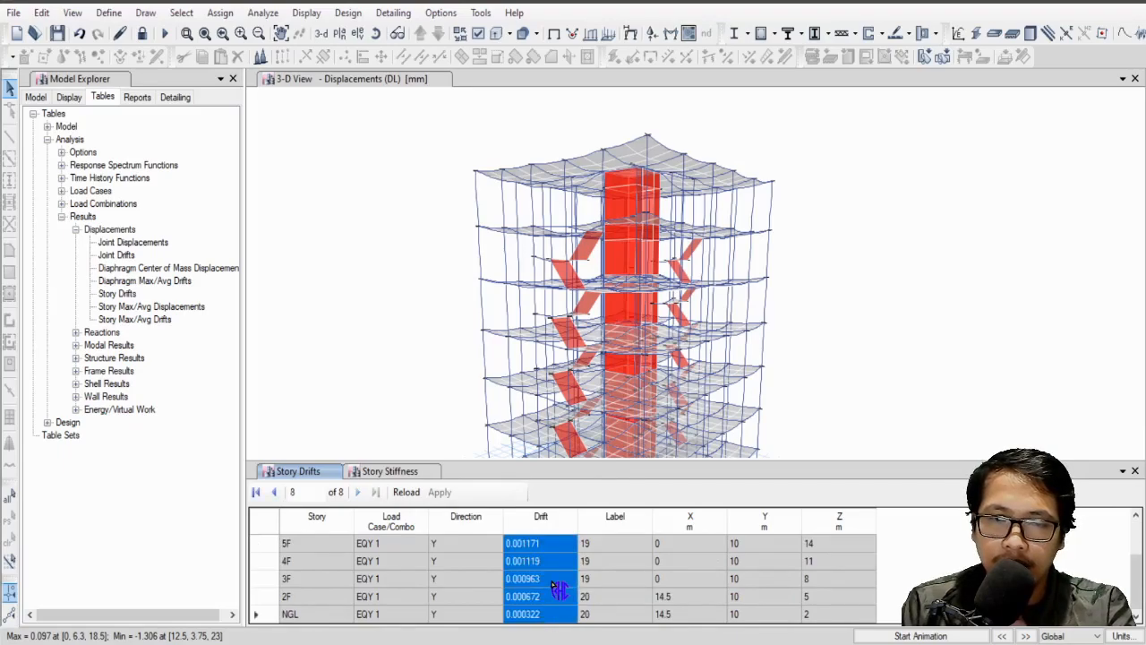
right_click(551, 616)
left_click(602, 615)
key("alt+Tab")
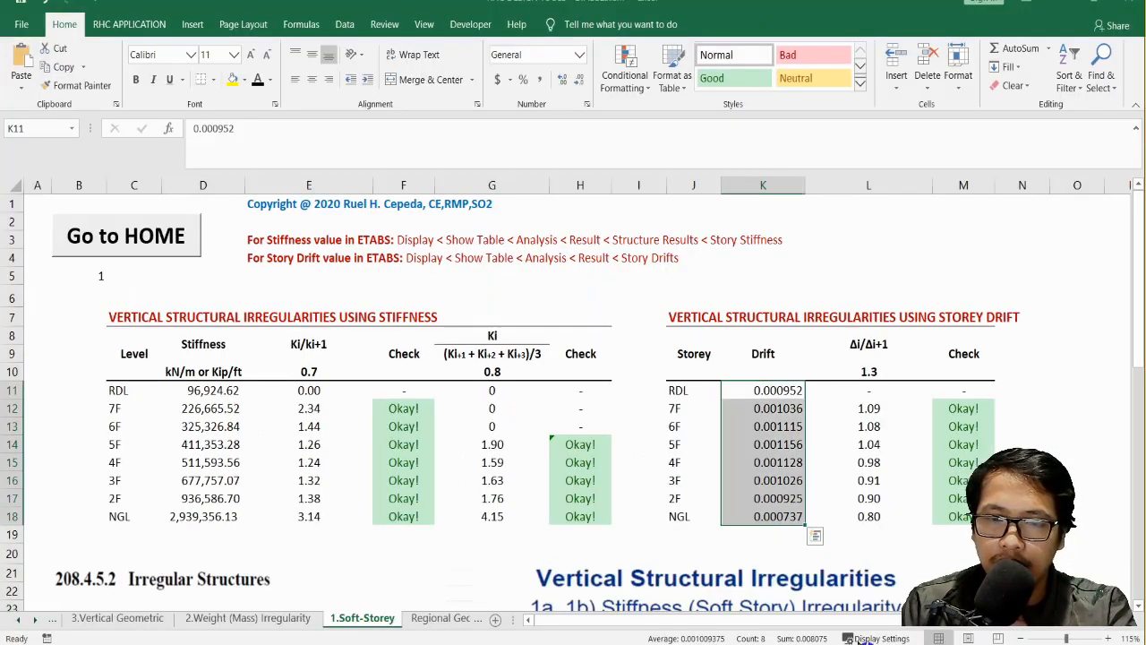
Step: Replace the Drift column from RDL (K11) to NGL with the copied EQY 1 values
left_click(775, 399)
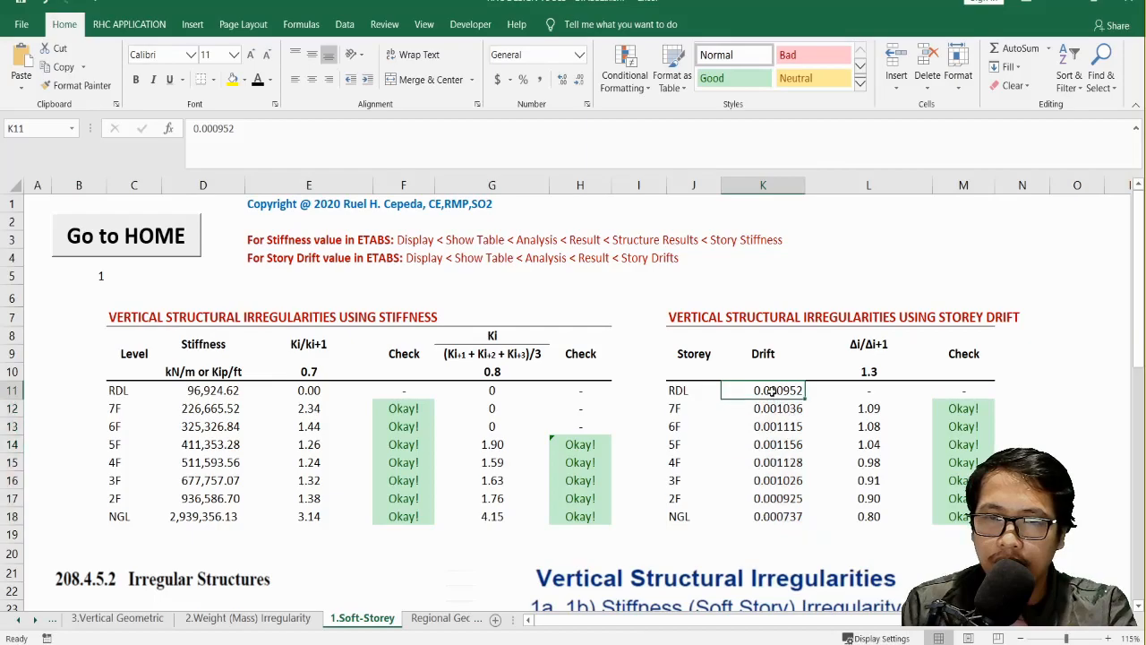
right_click(775, 399)
left_click(829, 102)
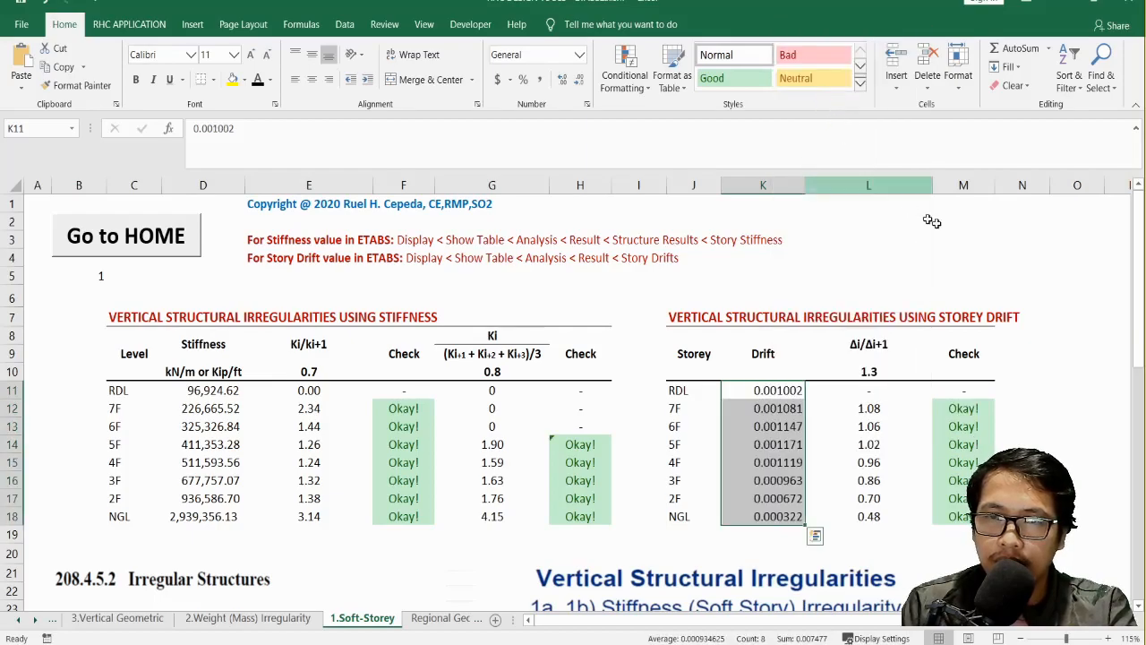
left_click(1035, 256)
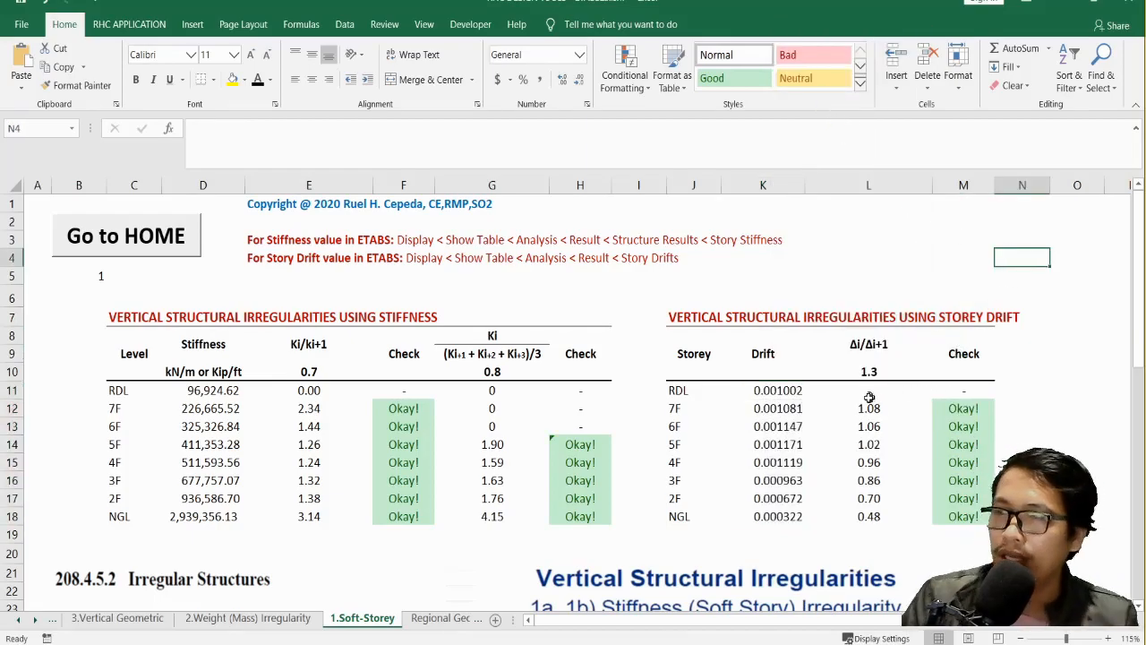
Step: Review the soft-storey checks, return to the HOME sheet, and open the Weight (Mass) Irregularity check
scroll(792, 403, "down", 2)
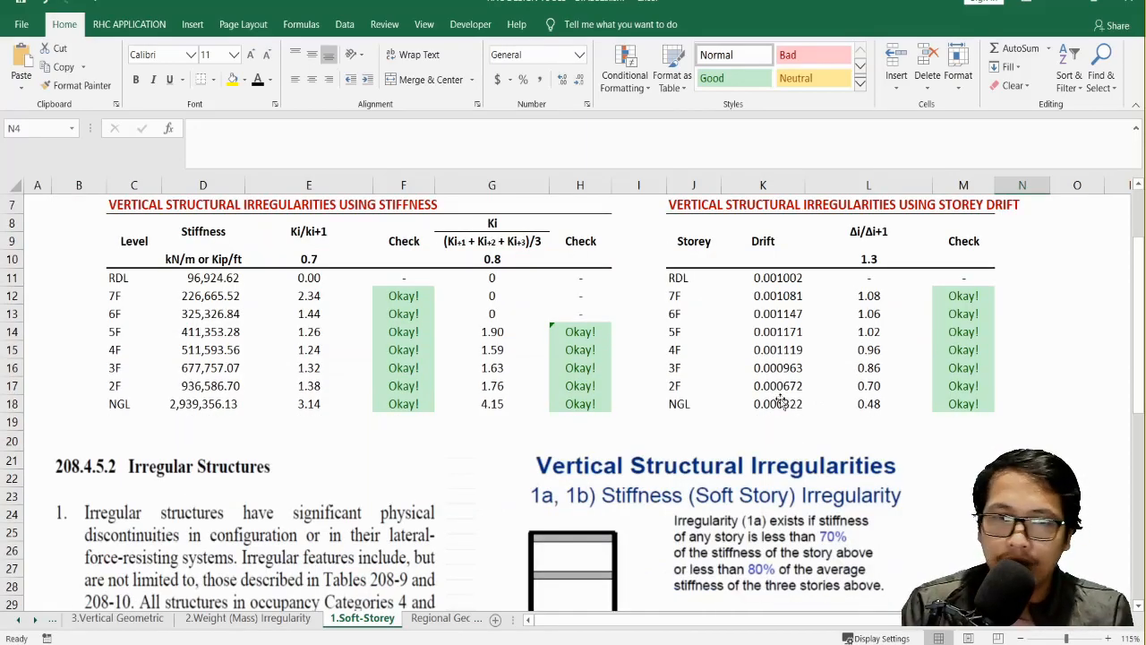
scroll(779, 403, "down", 1)
left_click(41, 5)
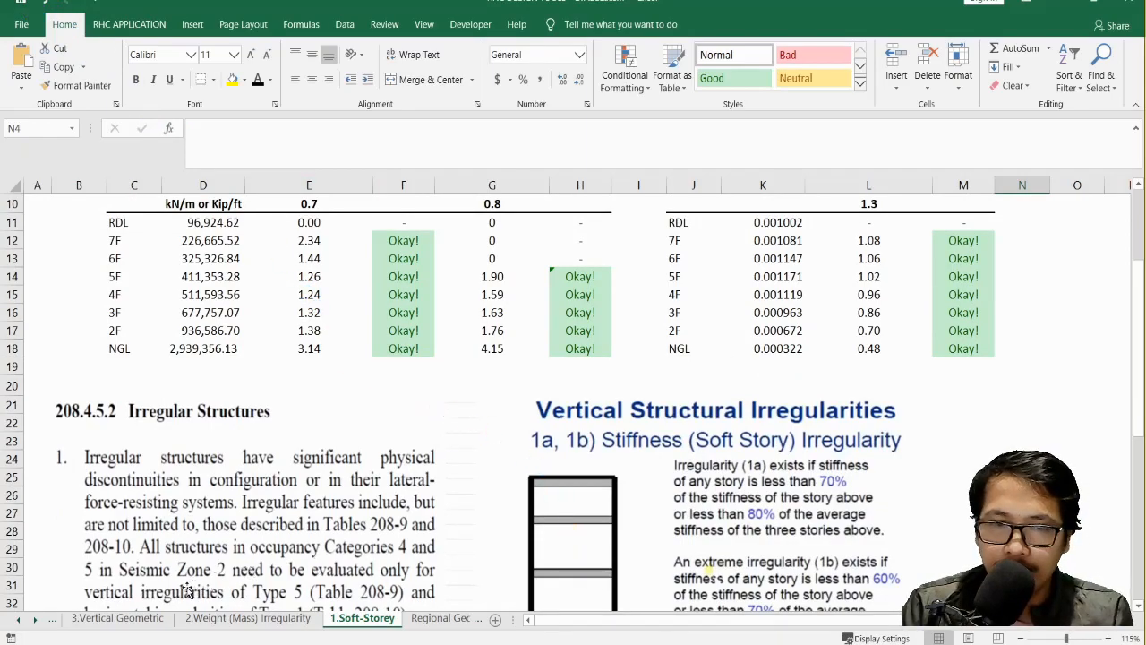
scroll(196, 454, "up", 3)
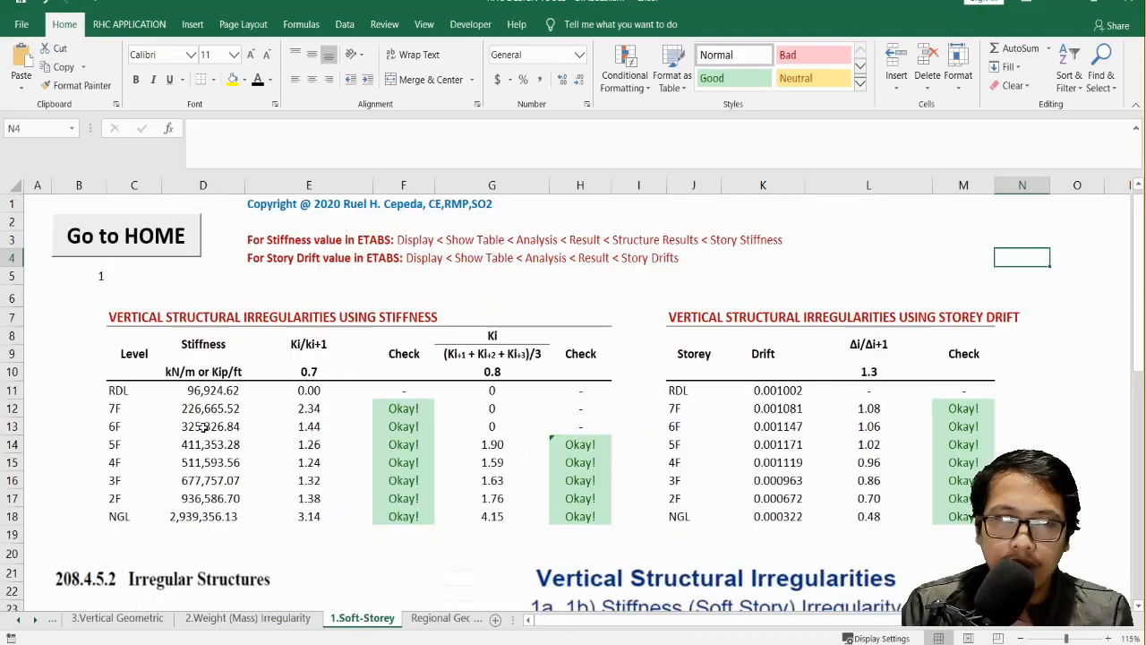
left_click(126, 235)
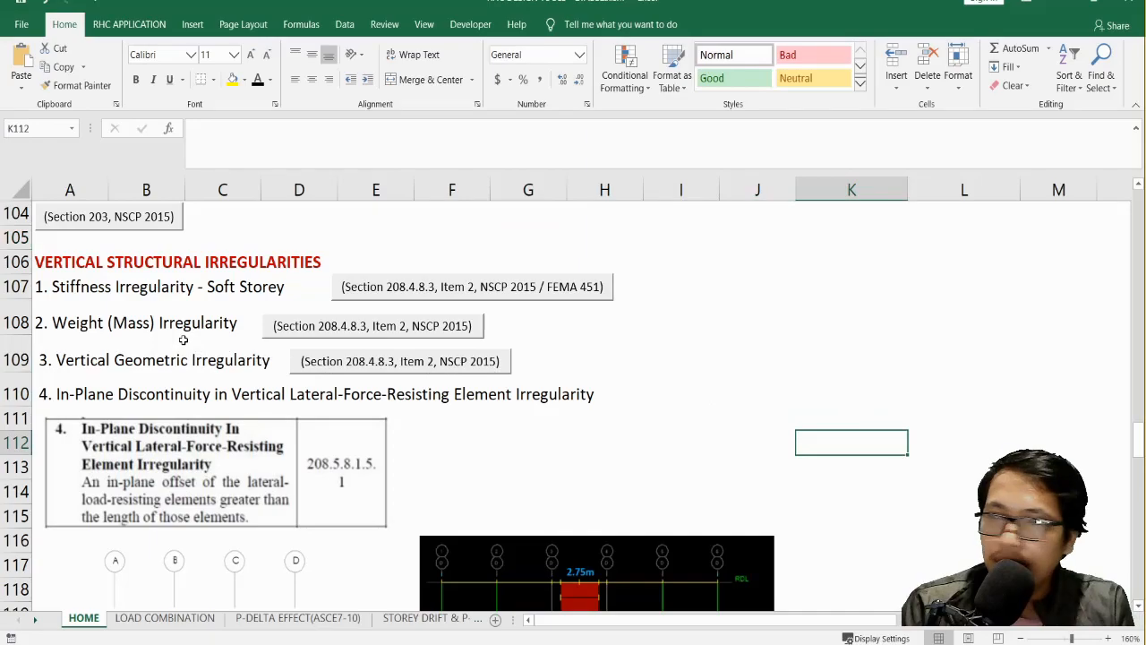
left_click(385, 326)
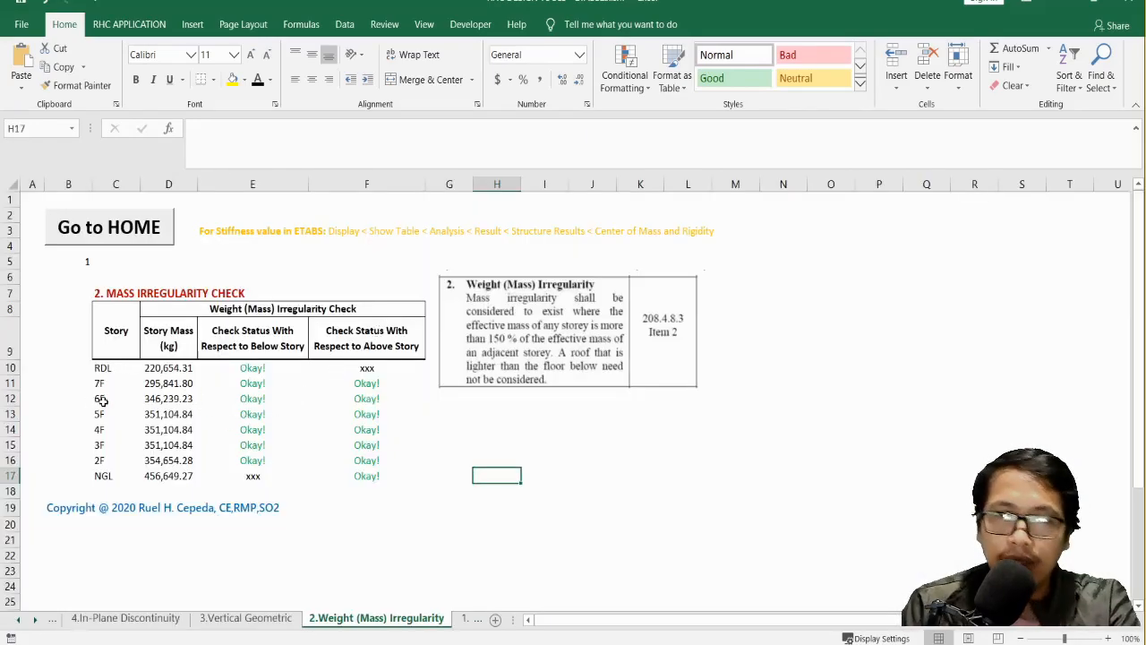
Step: Examine the mass irregularity check formulas, the RDL story mass, and the ETABS path given for the mass values
scroll(103, 399, "up", 1, "ctrl")
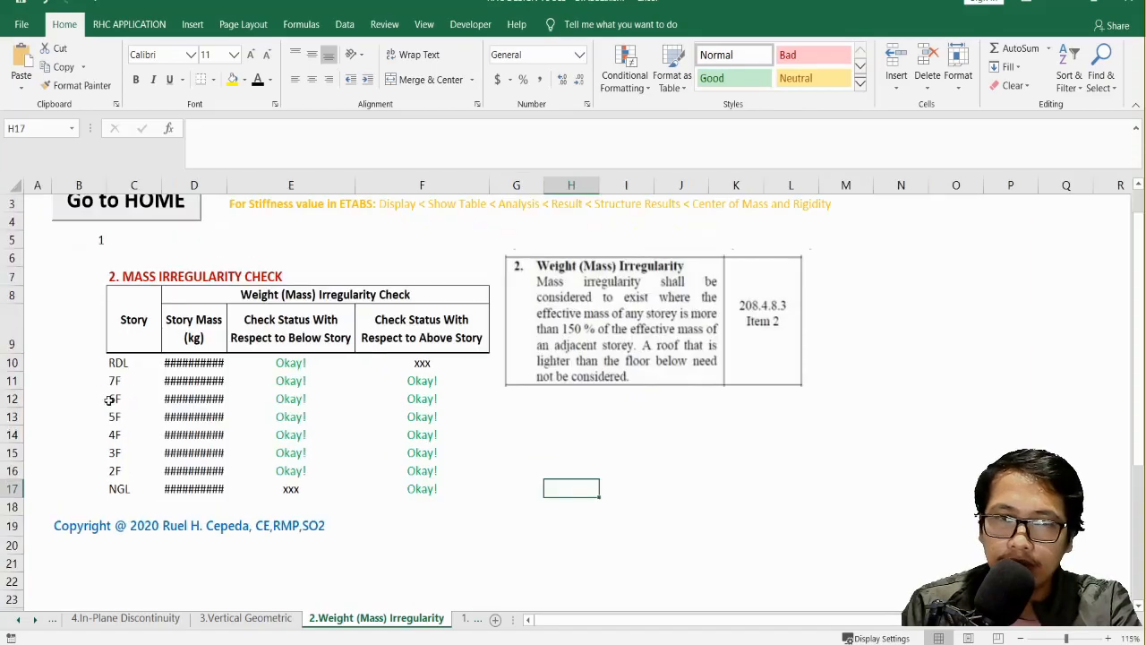
scroll(109, 399, "up", 1, "ctrl")
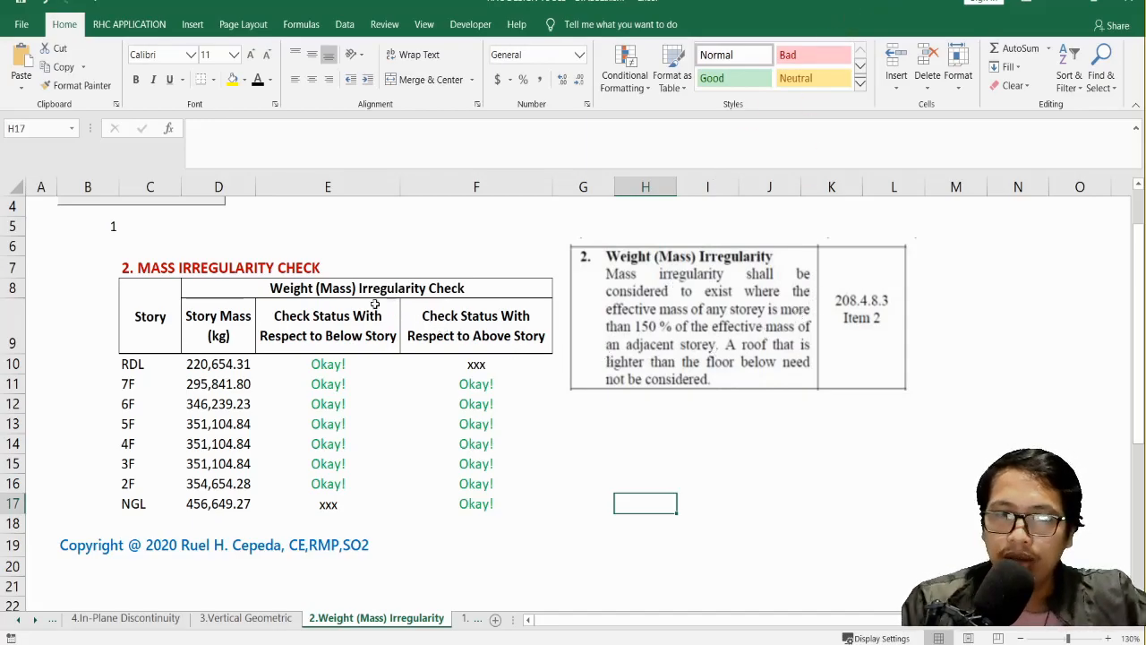
left_click(333, 366)
left_click(335, 385)
left_click(341, 405)
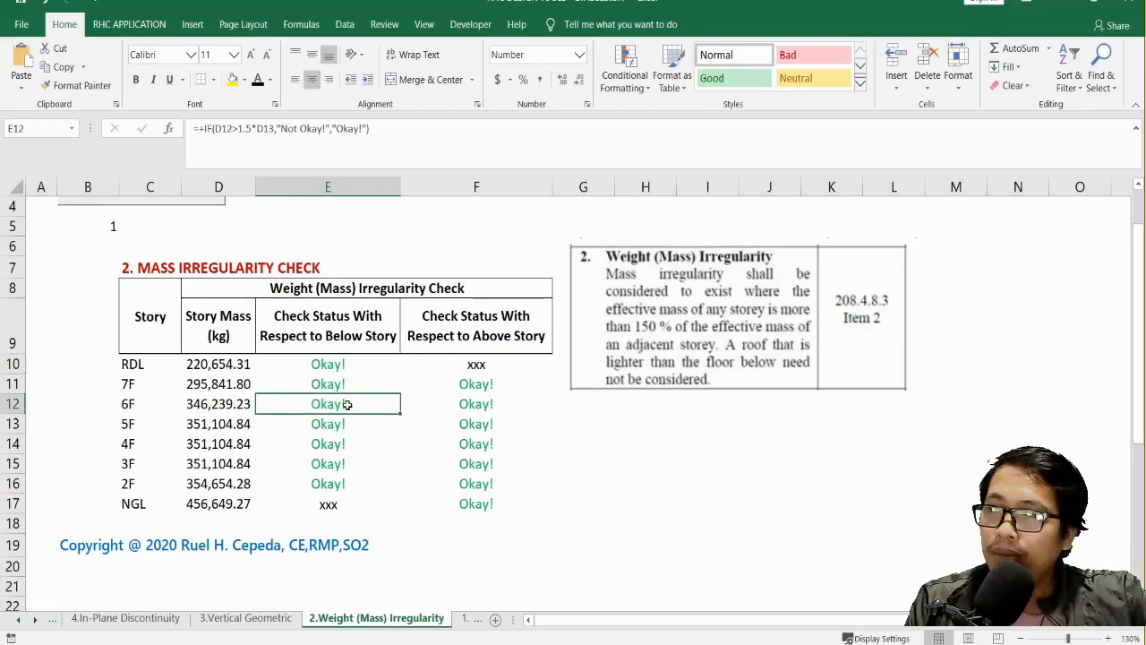
left_click(339, 367)
left_click(341, 405)
left_click(206, 362)
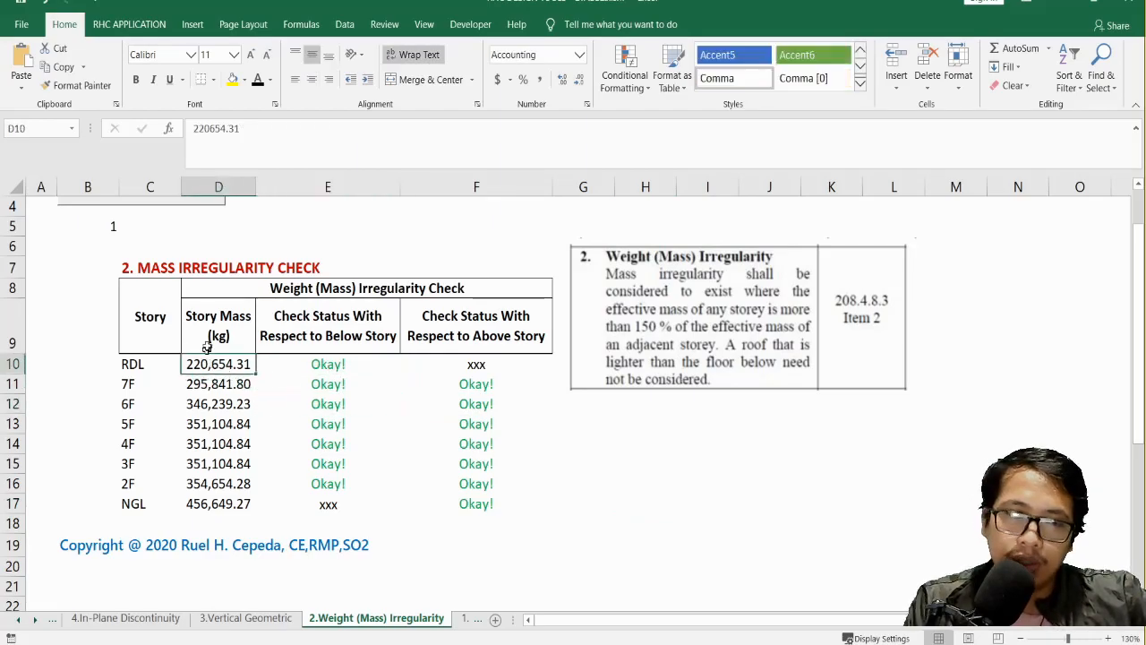
scroll(240, 444, "up", 1)
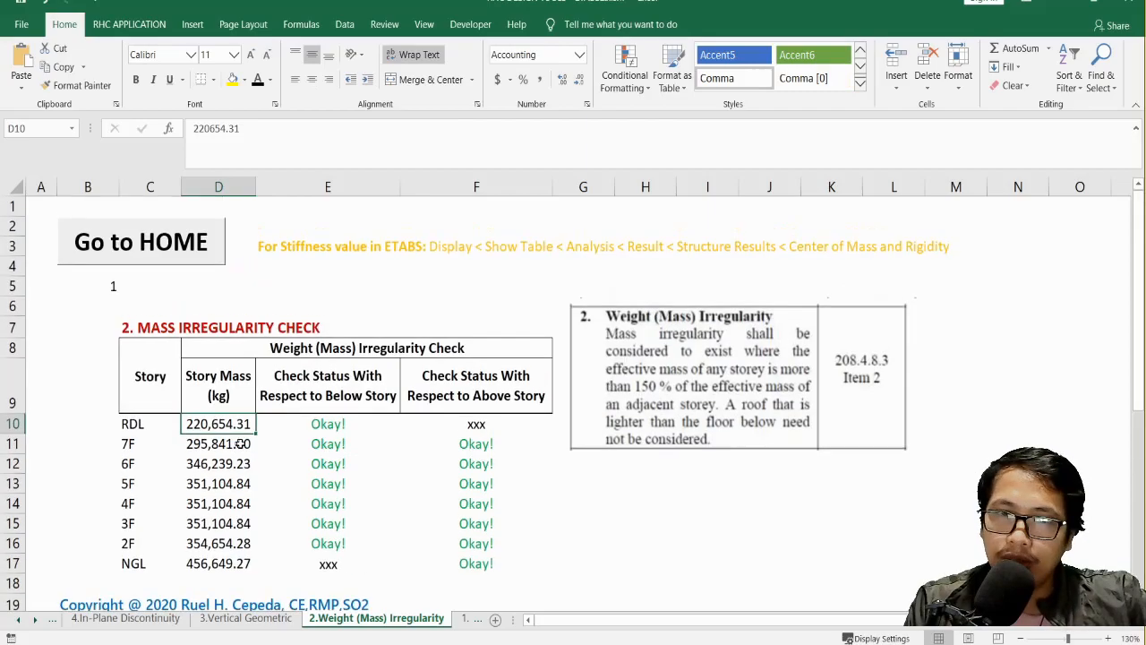
left_click(278, 281)
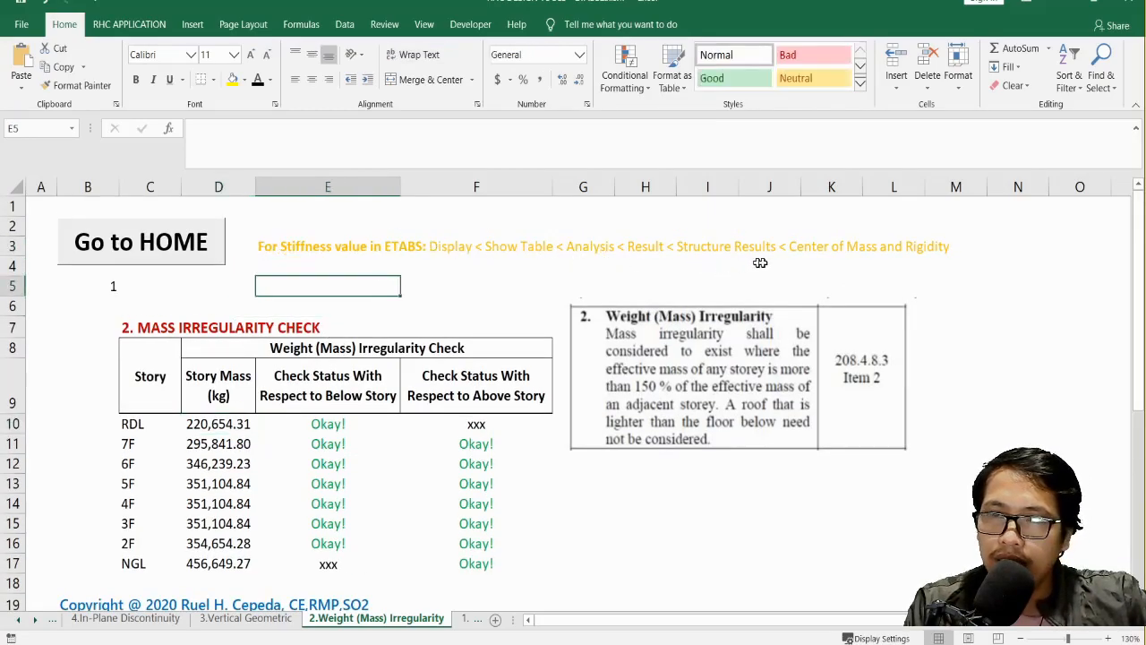
left_click(822, 251)
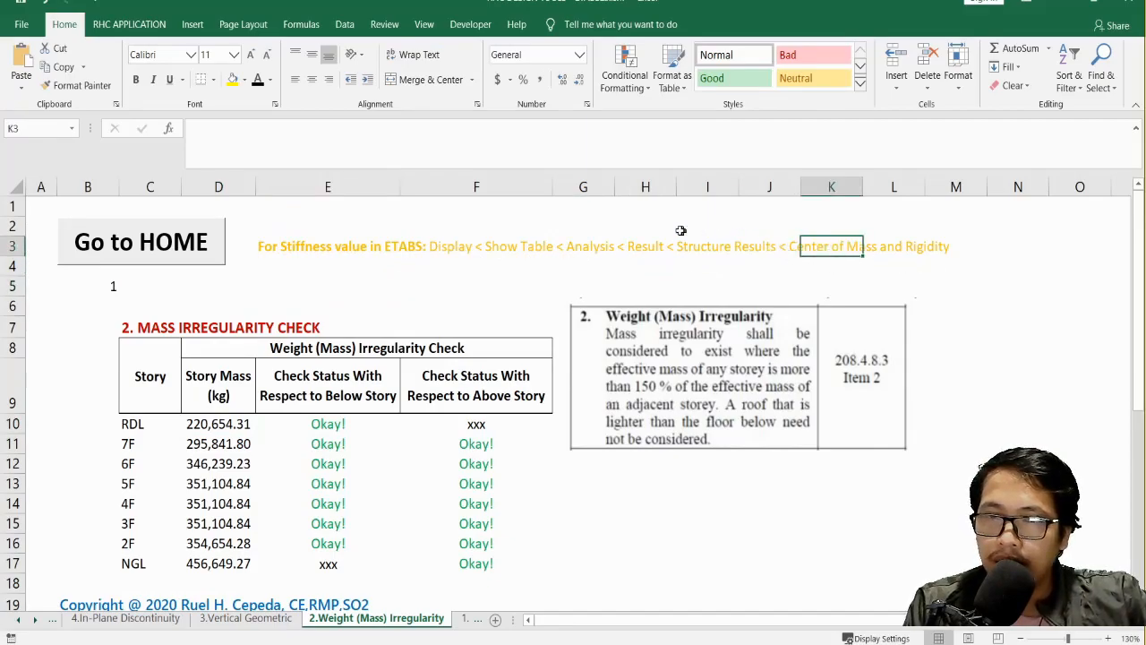
Step: Switch to ETABS, collapse Displacements, and open the Centers of Mass and Rigidity table from Structure Results
mouse_move(867, 627)
left_click(803, 573)
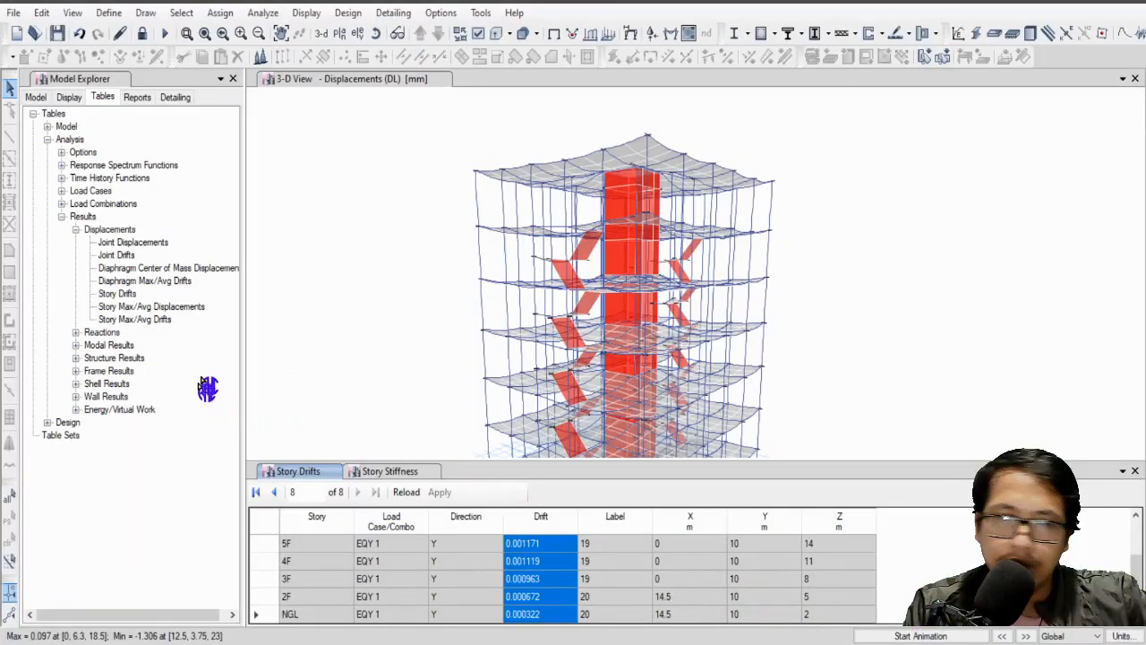
left_click(150, 308)
left_click(76, 229)
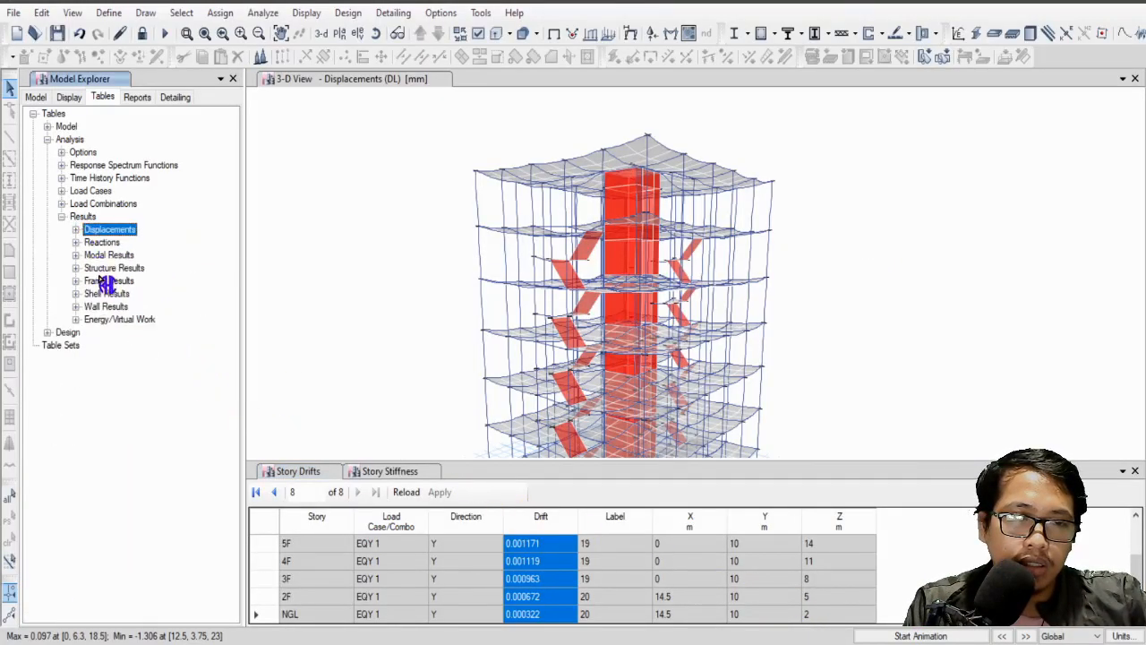
left_click(76, 267)
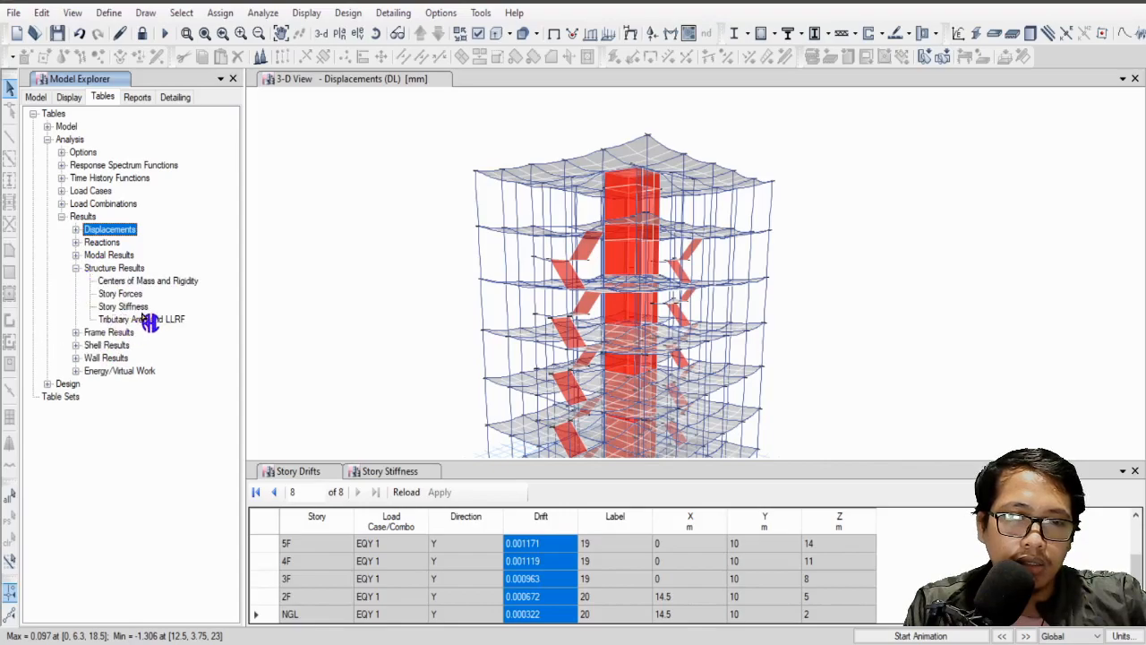
double_click(162, 283)
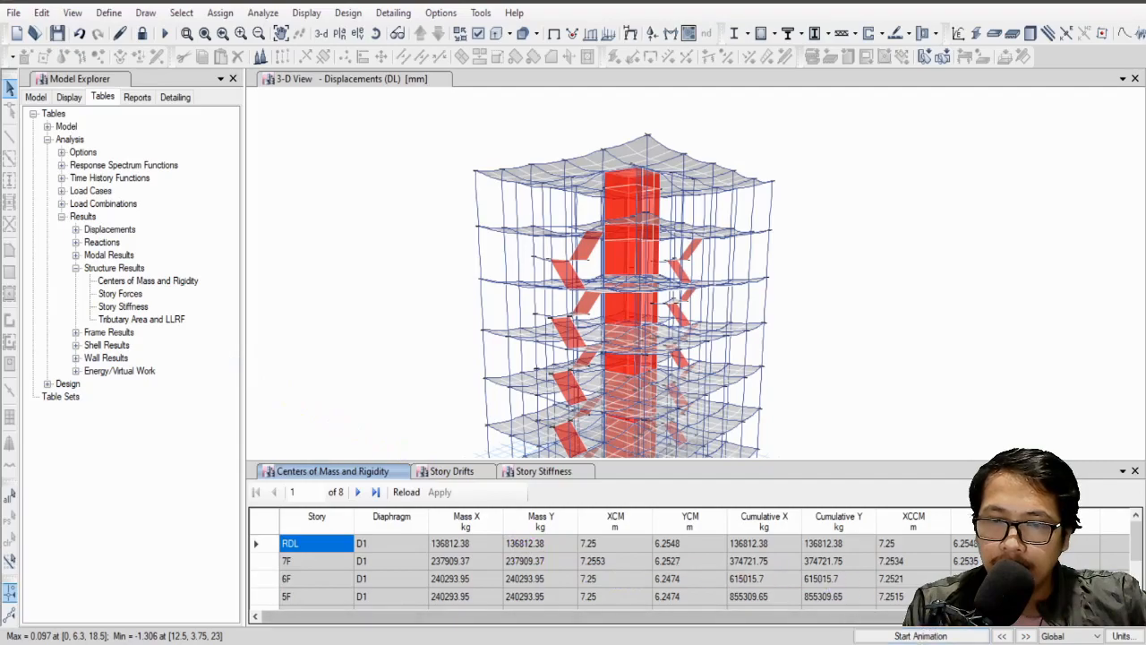
Step: Switch to Excel and inspect the below-story checks and the RDL cell (D10) of the Story Mass column
key("alt+Tab")
left_click(580, 506)
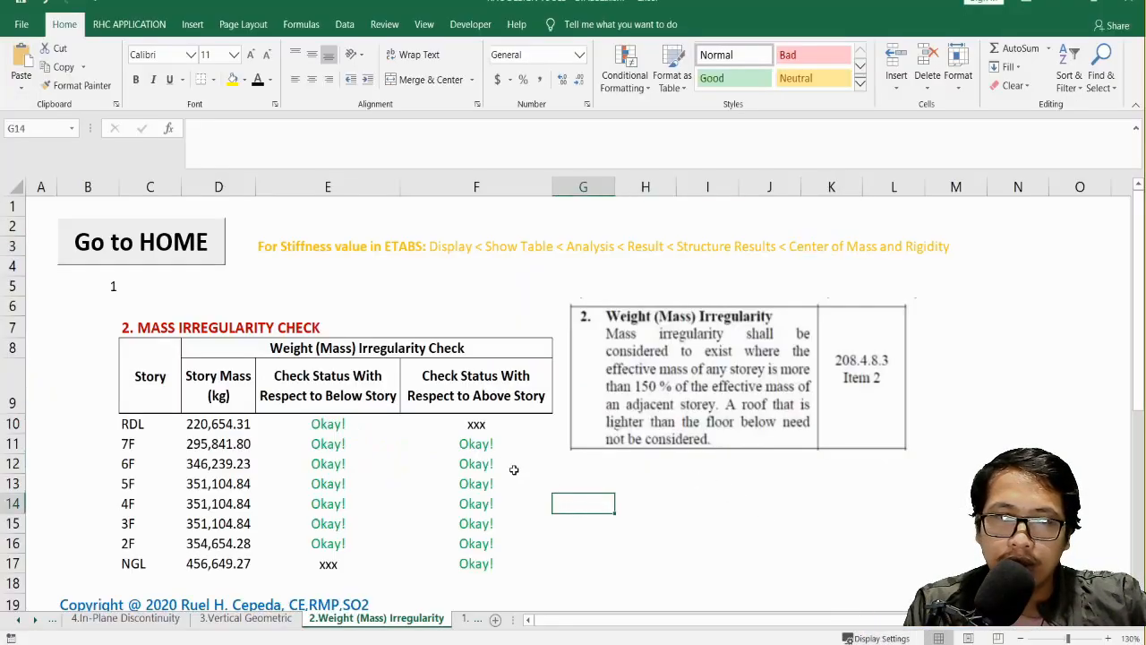
scroll(514, 470, "down", 1)
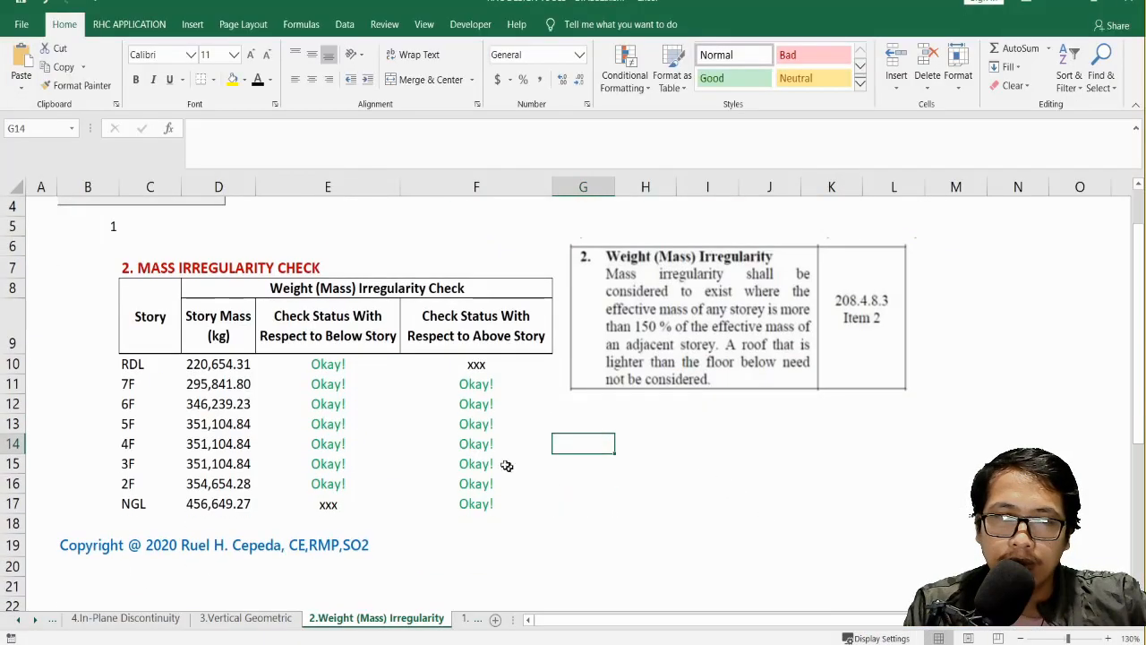
left_click(318, 365)
left_click(376, 441)
left_click(223, 363)
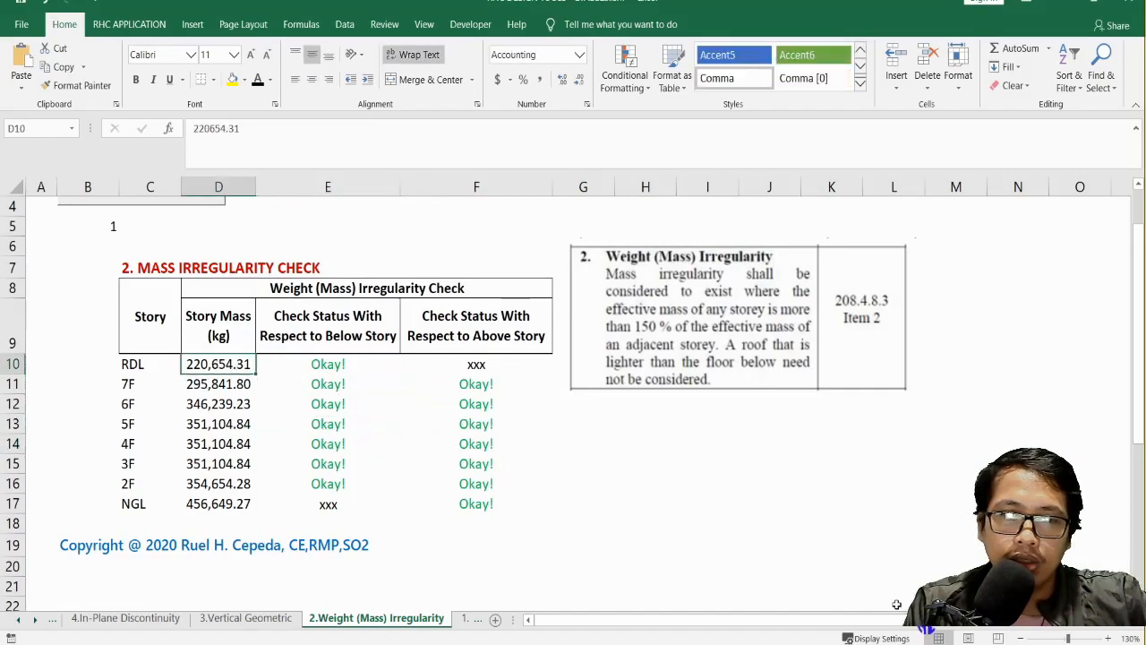
Step: Switch to ETABS and copy the Mass X values for stories RDL through NGL from the Centers of Mass and Rigidity table
mouse_move(848, 641)
left_click(806, 614)
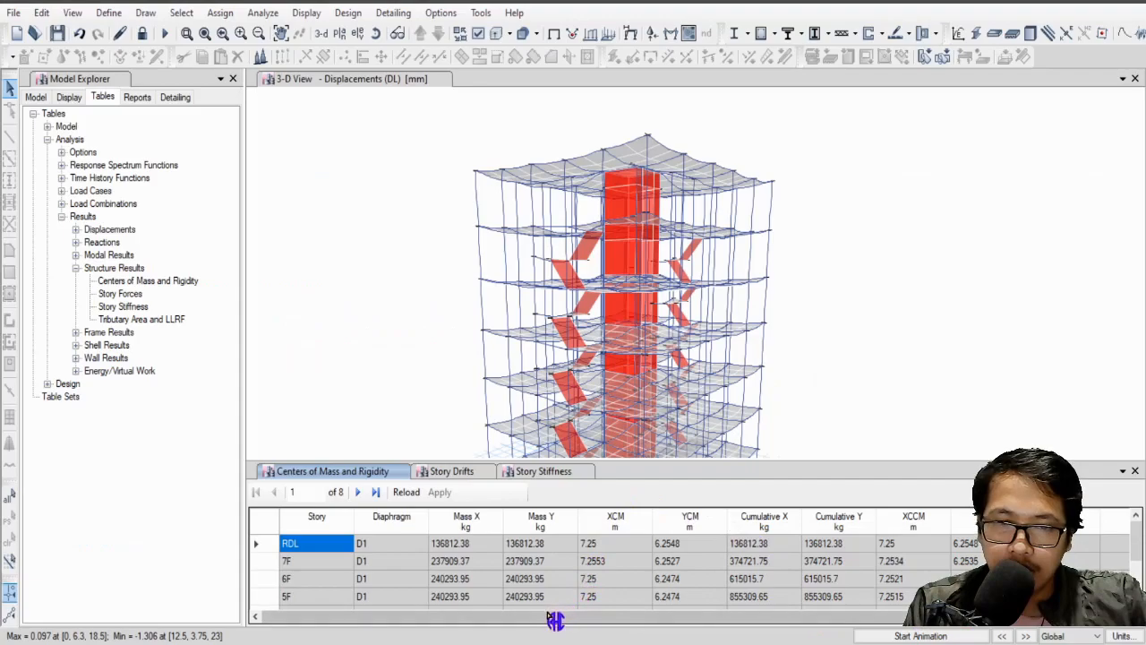
scroll(414, 574, "down", 2)
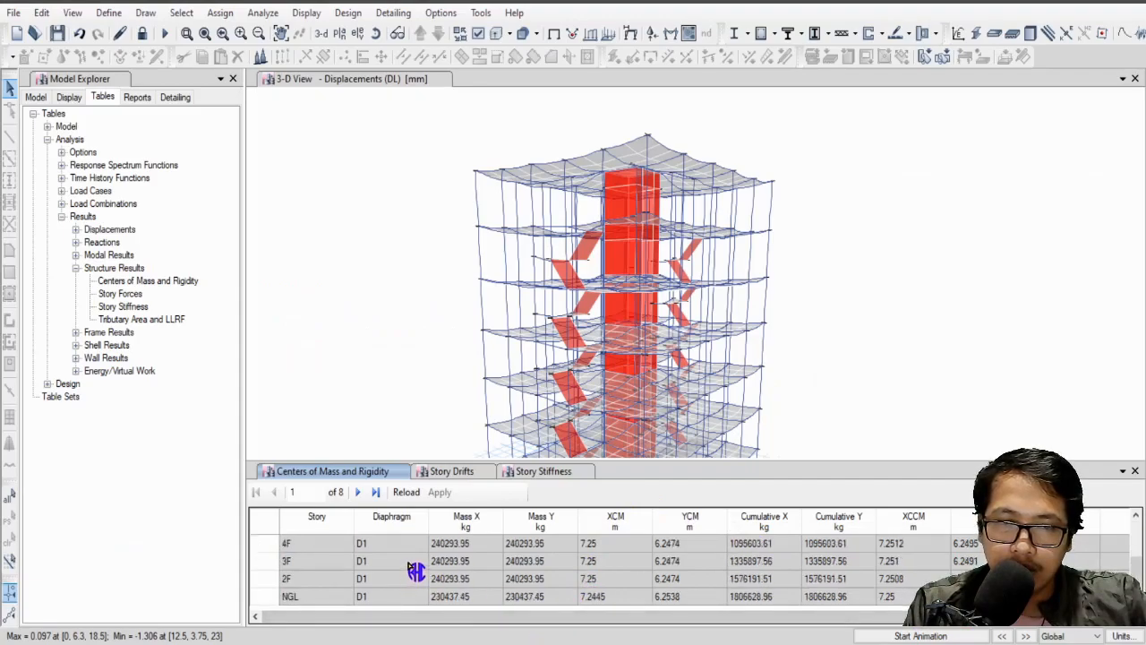
scroll(417, 570, "up", 2)
left_click(481, 548)
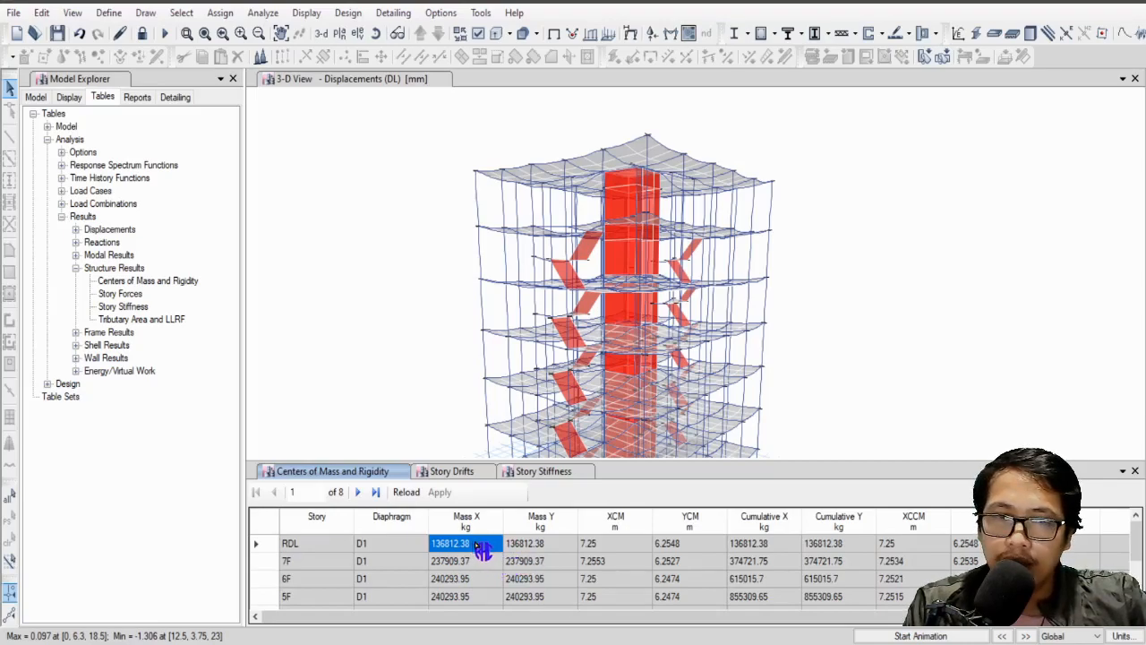
scroll(486, 564, "down", 2)
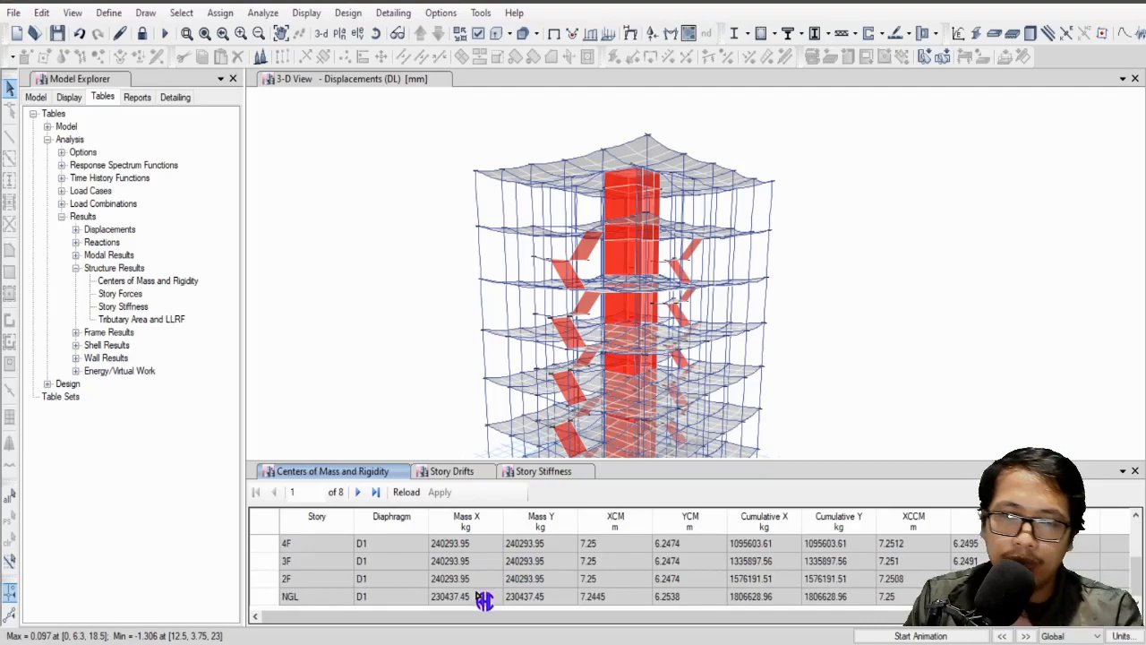
left_click(479, 598, "shift")
right_click(482, 600)
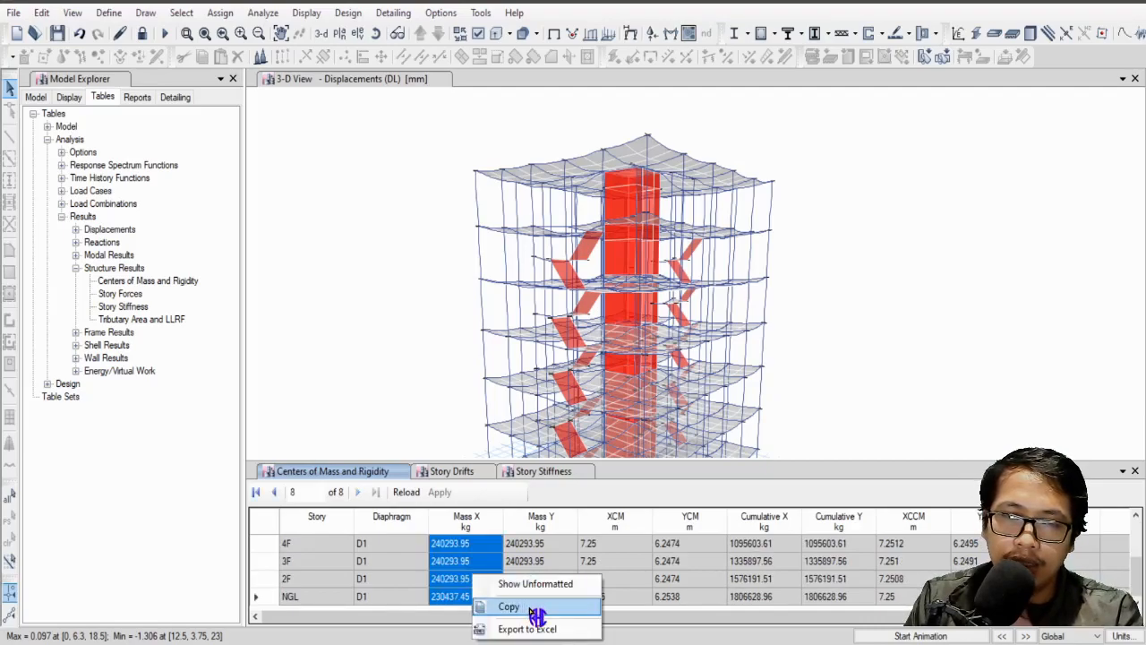
left_click(525, 607)
Step: Switch to Excel, paste the copied masses into the Story Mass column from D10, and inspect the 7F check against the story above
key("alt+Tab")
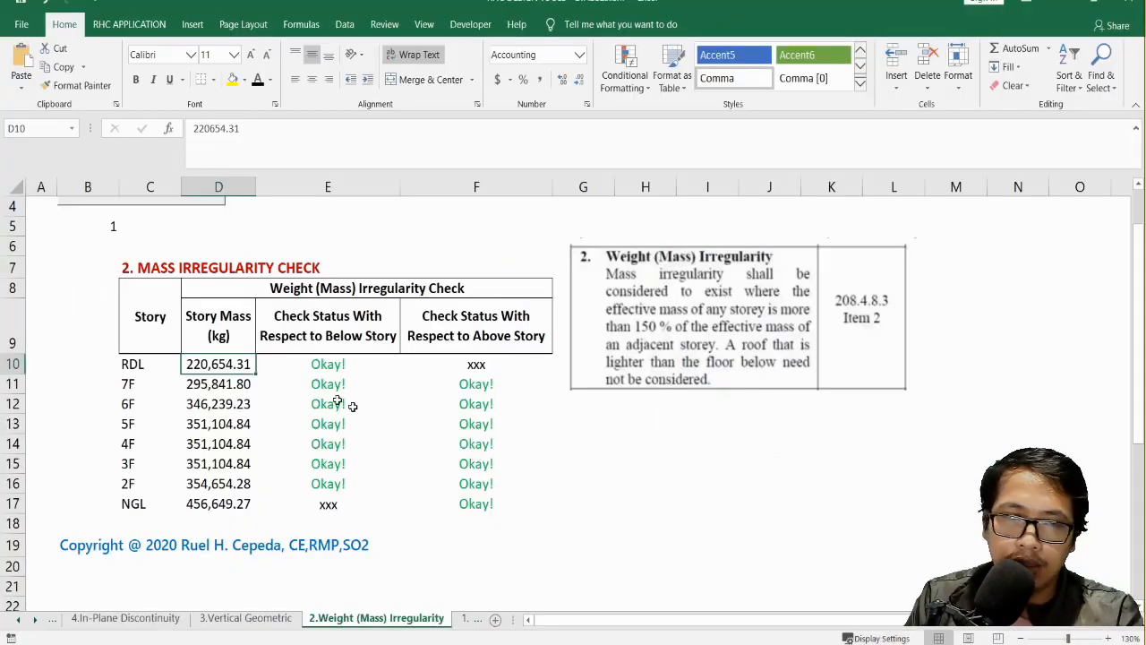
right_click(231, 364)
left_click(293, 76)
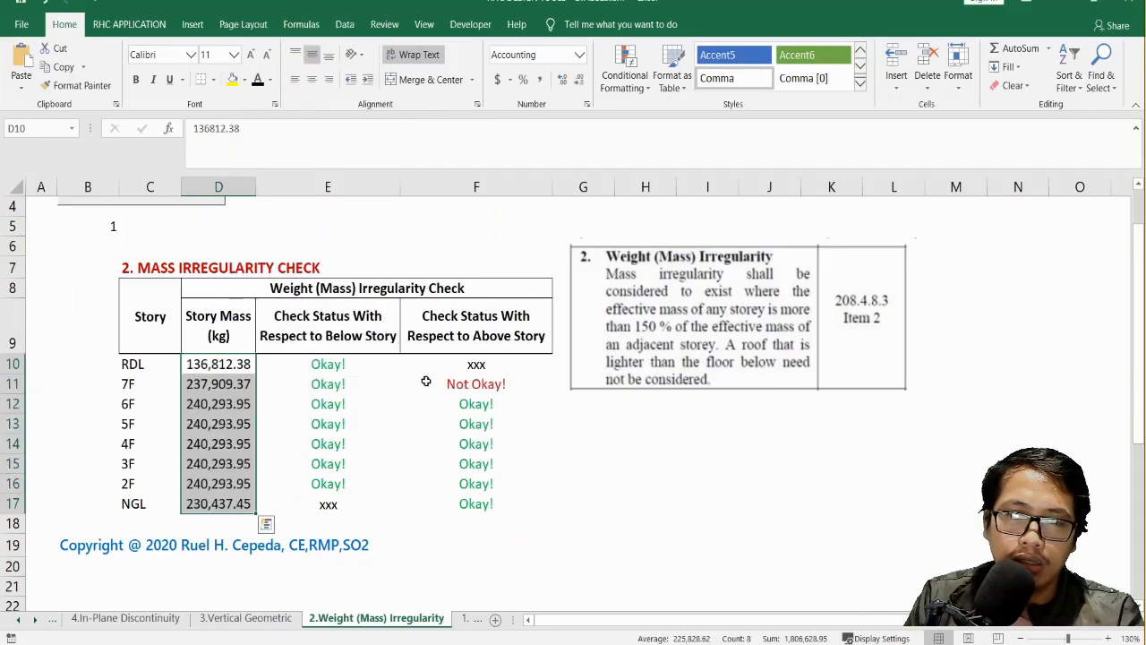
left_click(460, 385)
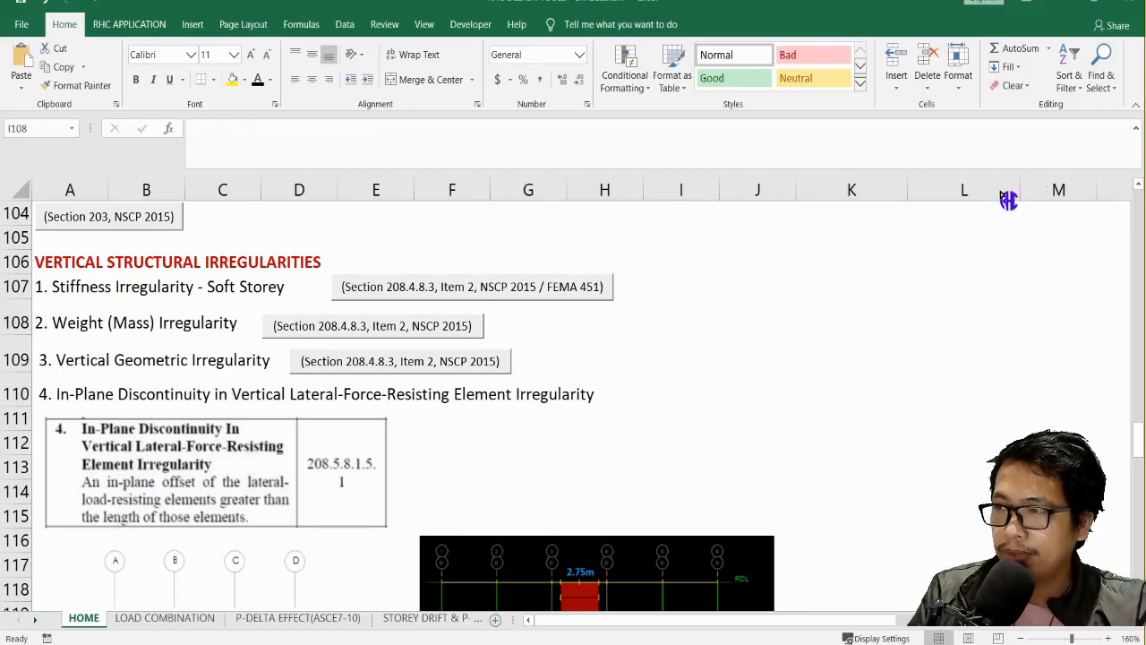
Step: Review the Vertical Structural Irregularities list on the HOME sheet, including the in-plane discontinuity figures and the weak storey definition
scroll(124, 338, "up", 1)
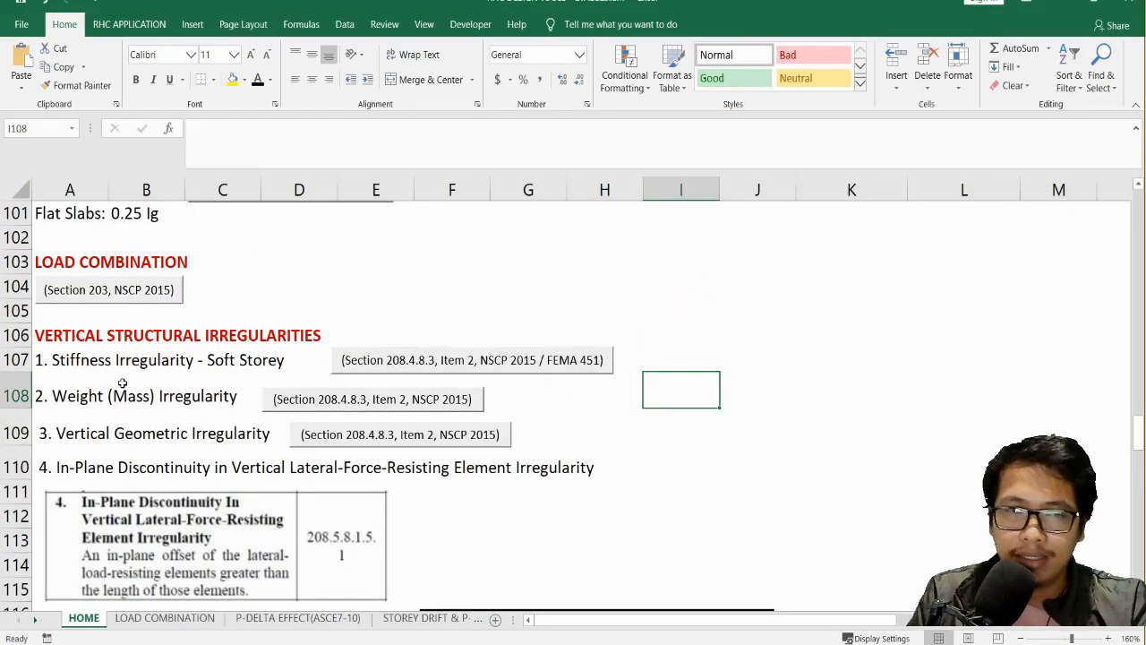
scroll(123, 382, "down", 1)
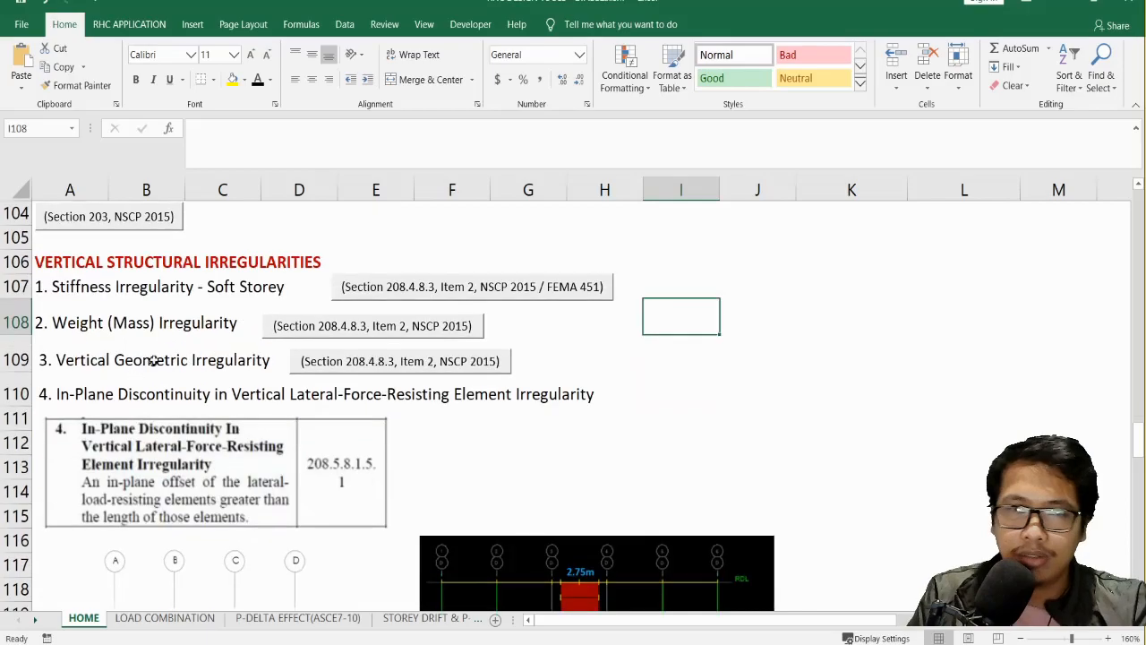
left_click(90, 324)
left_click(82, 366)
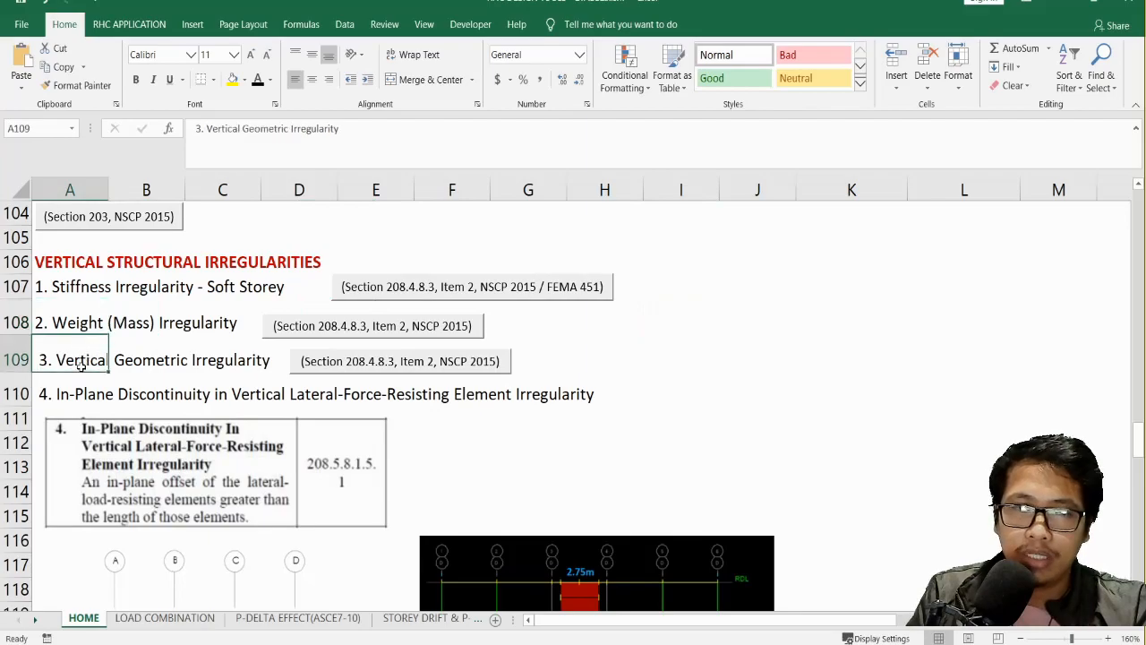
scroll(96, 383, "down", 1)
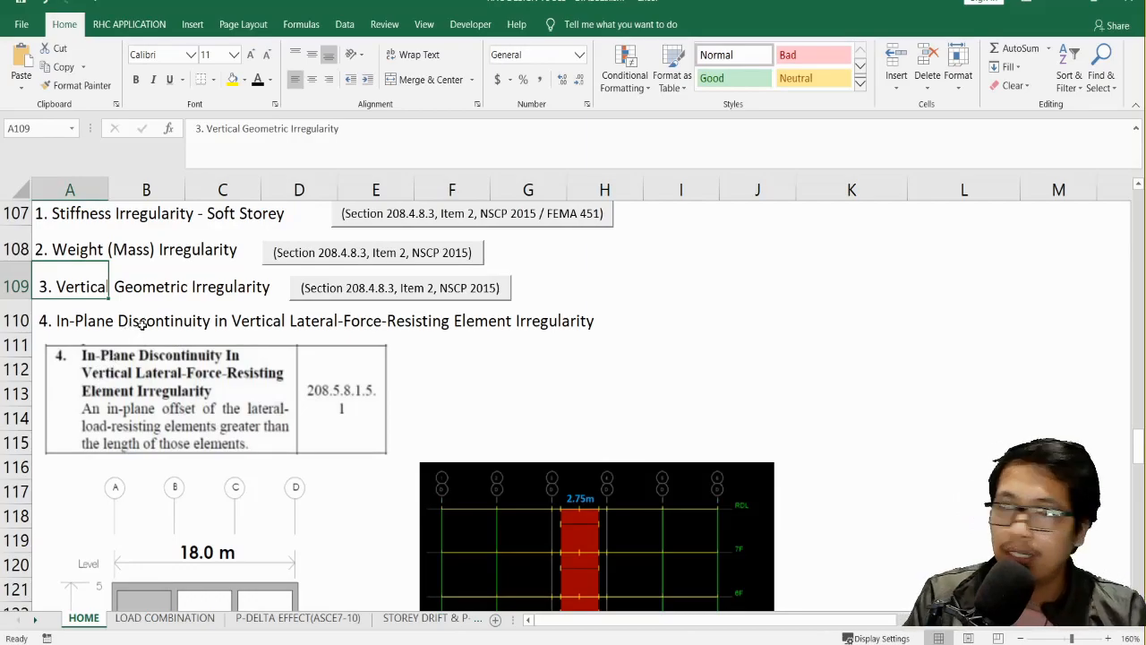
scroll(140, 324, "down", 3)
scroll(141, 327, "up", 2)
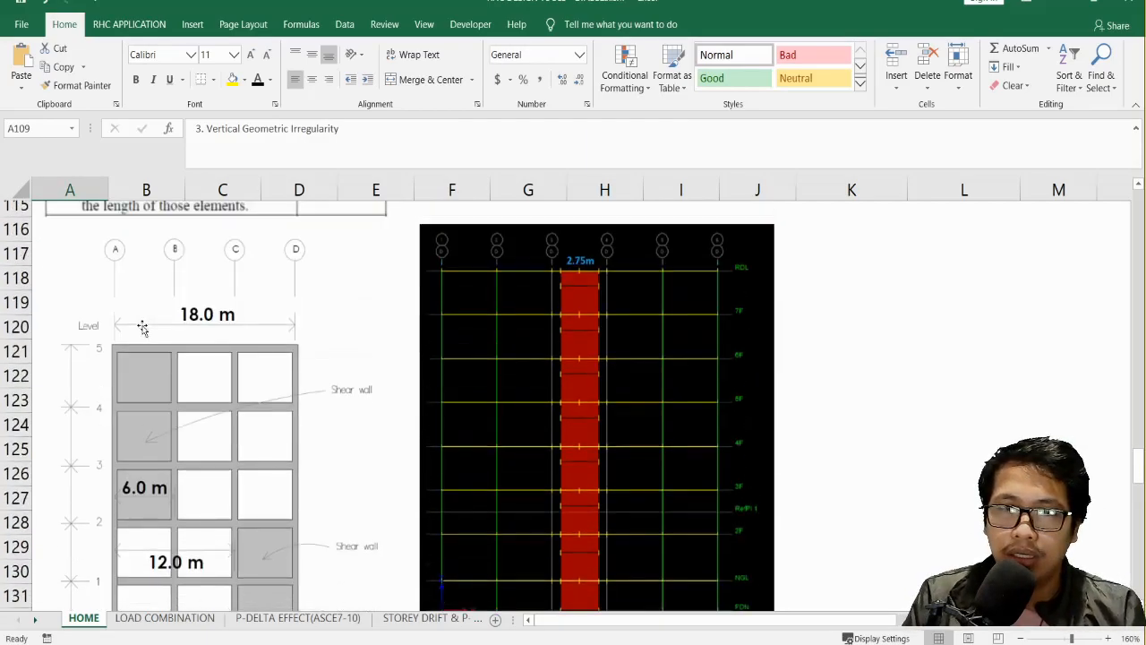
scroll(140, 328, "down", 2)
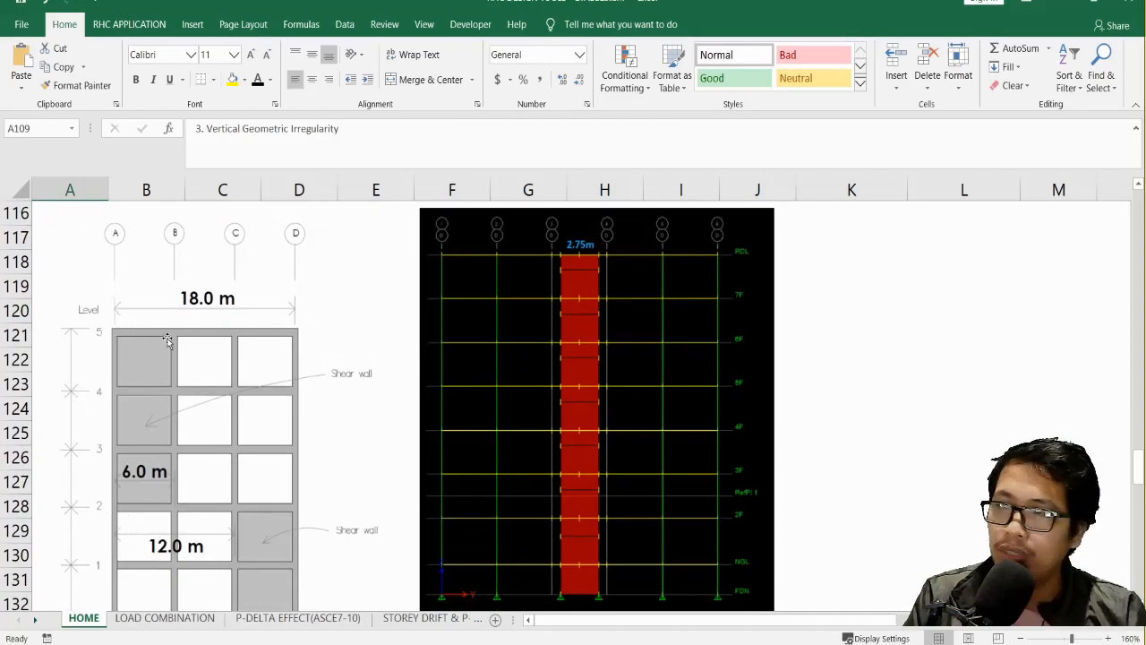
scroll(174, 347, "down", 3)
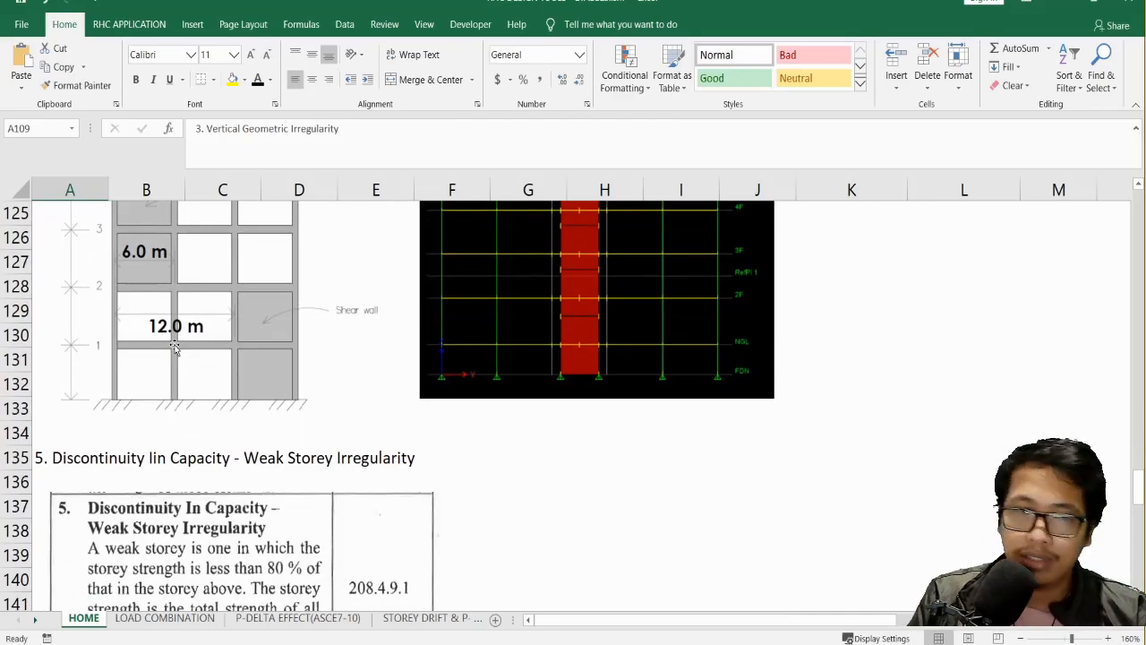
scroll(175, 347, "down", 3)
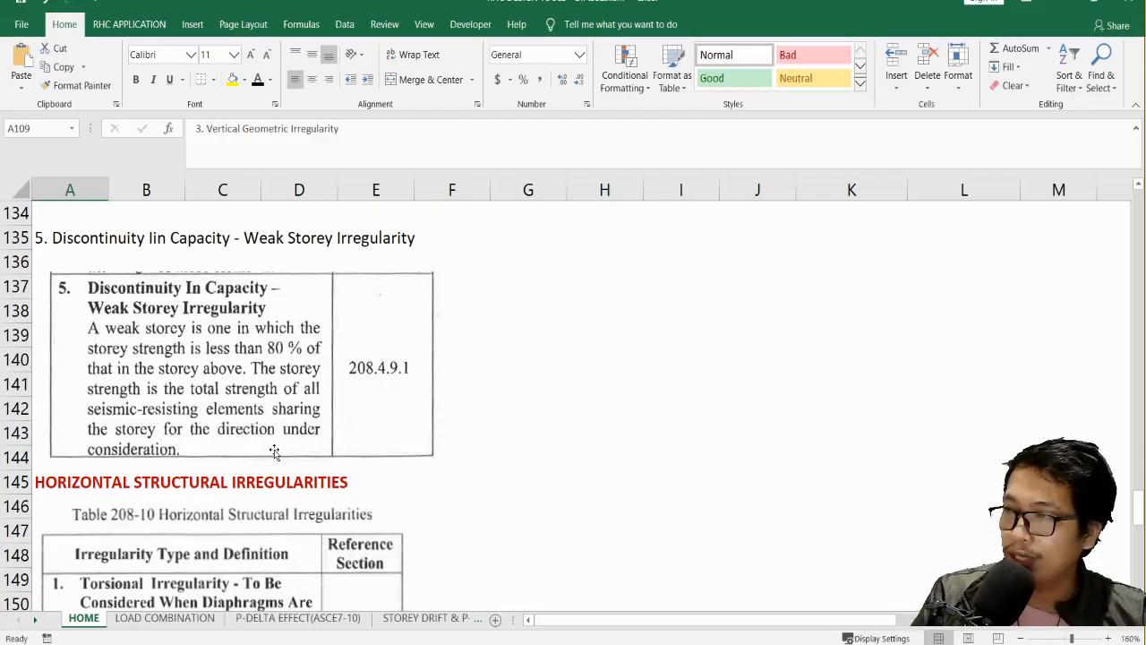
scroll(273, 452, "down", 1)
scroll(279, 459, "up", 1)
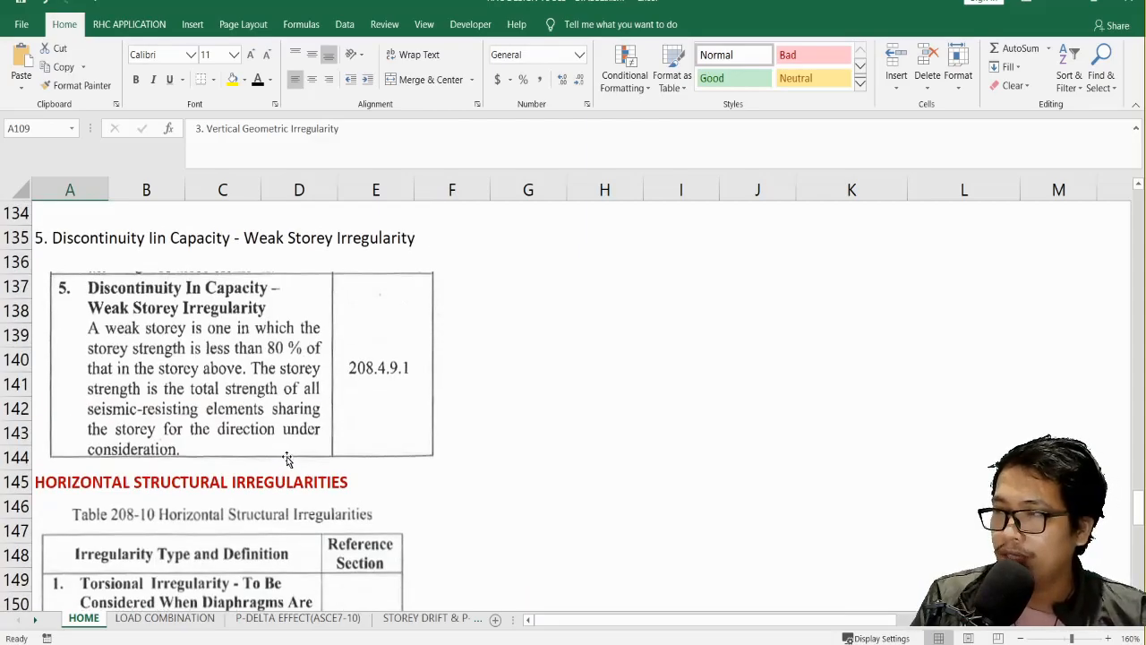
Step: Read through Table 208-10 Horizontal Structural Irregularities and return to the vertical irregularities list
scroll(285, 453, "down", 2)
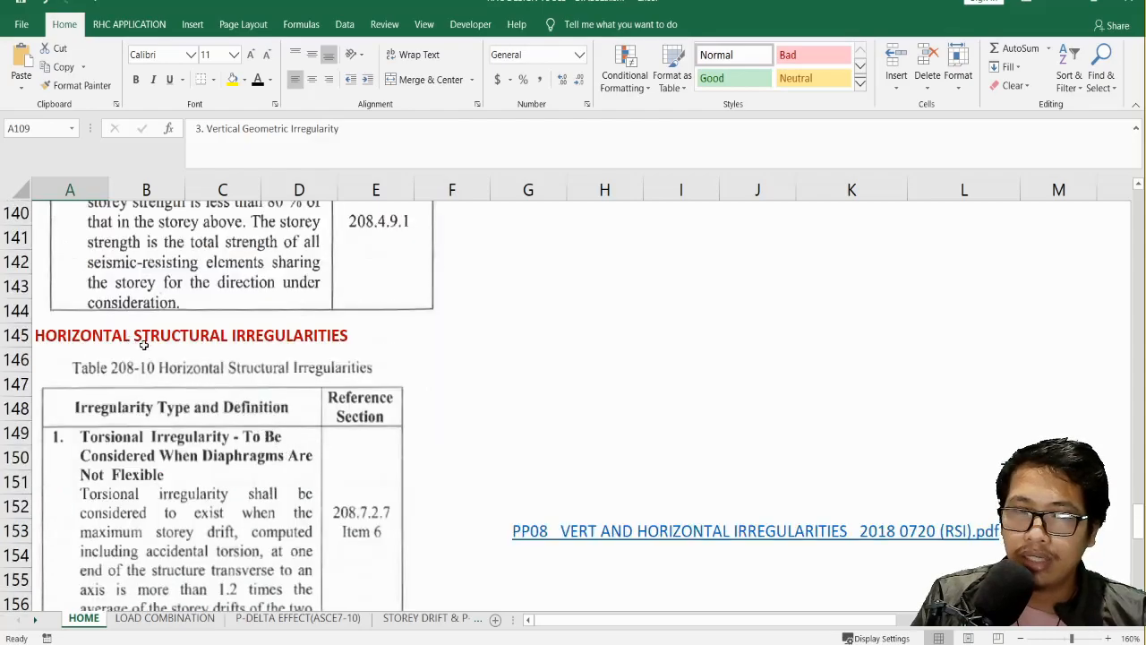
scroll(143, 345, "down", 2)
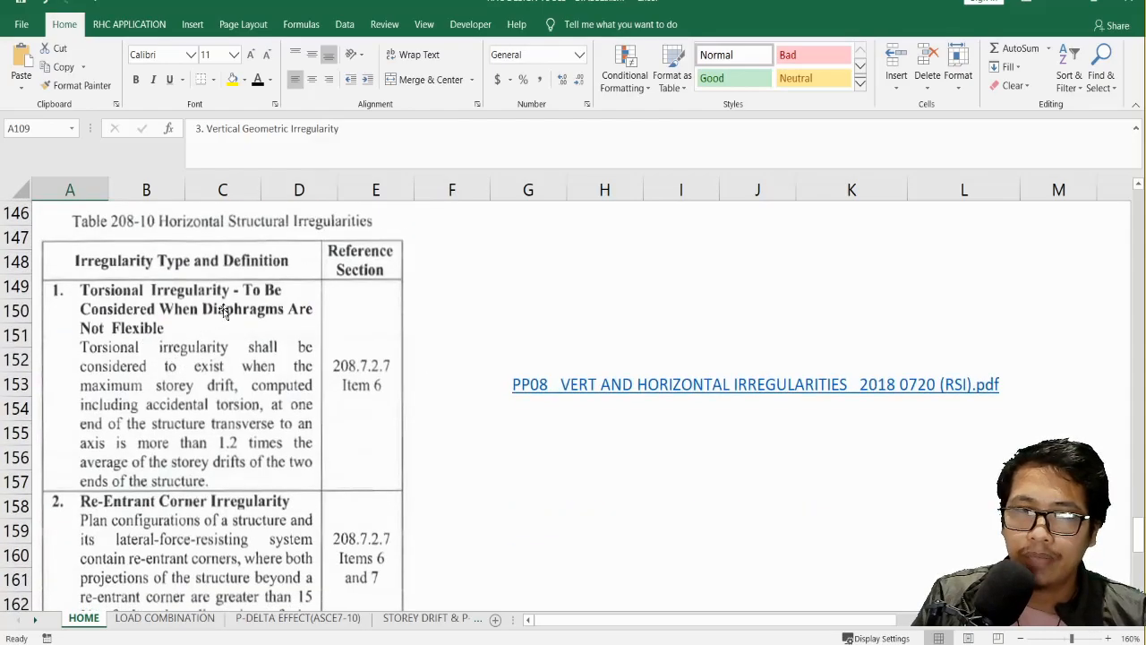
scroll(172, 360, "down", 2)
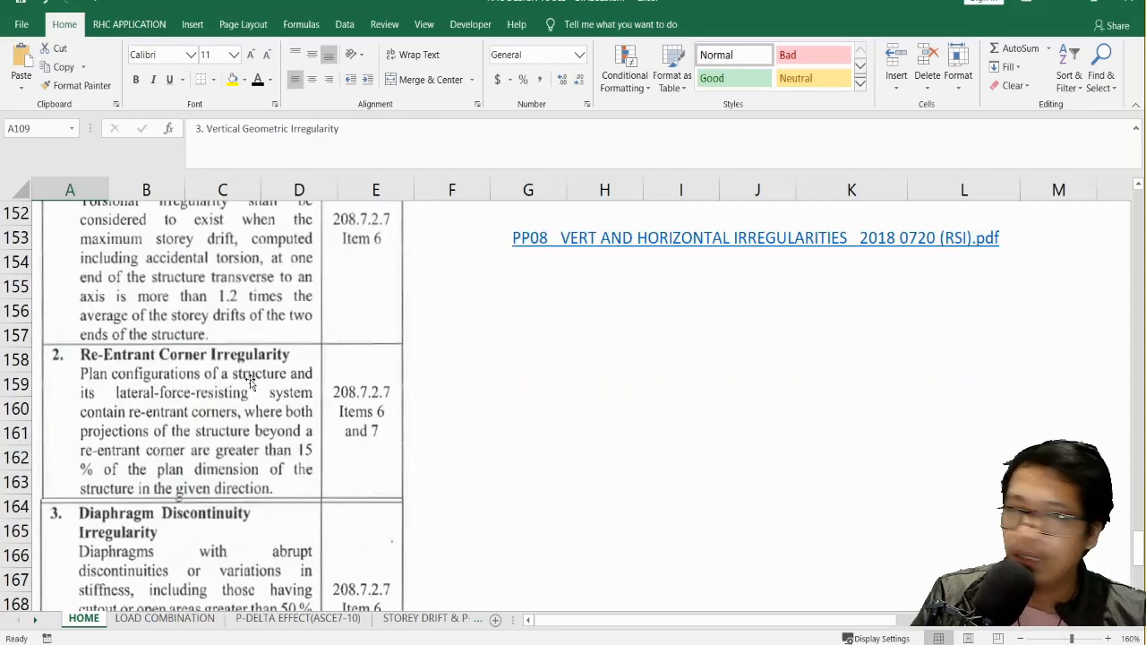
scroll(251, 383, "down", 1)
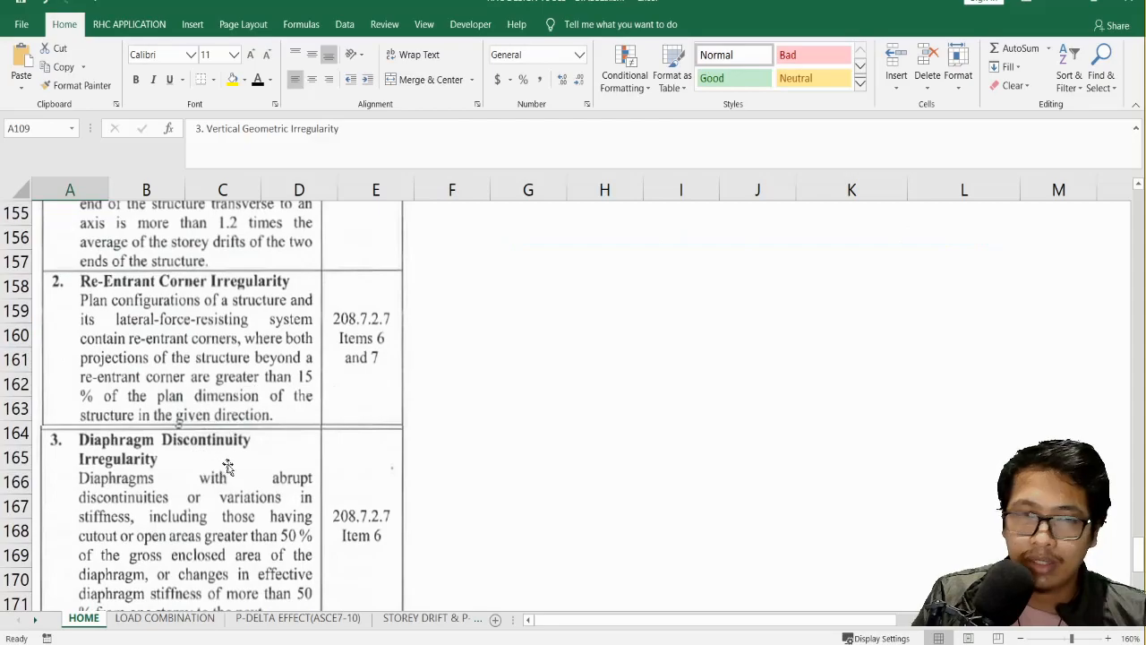
scroll(241, 467, "down", 4)
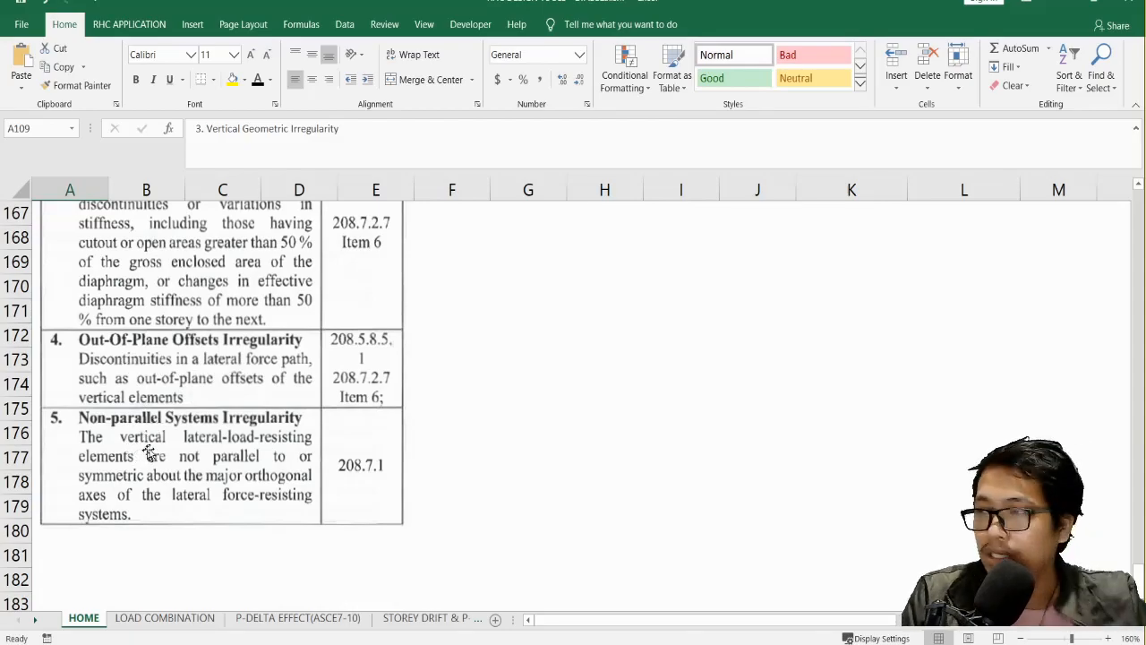
scroll(381, 439, "up", 3)
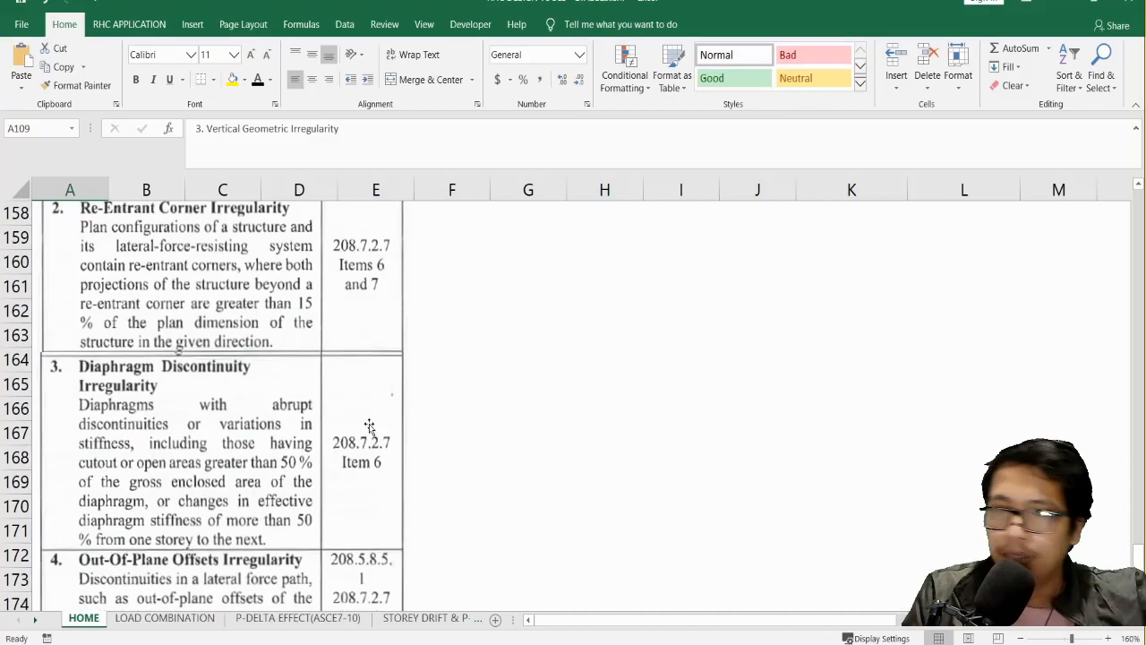
scroll(490, 388, "up", 9)
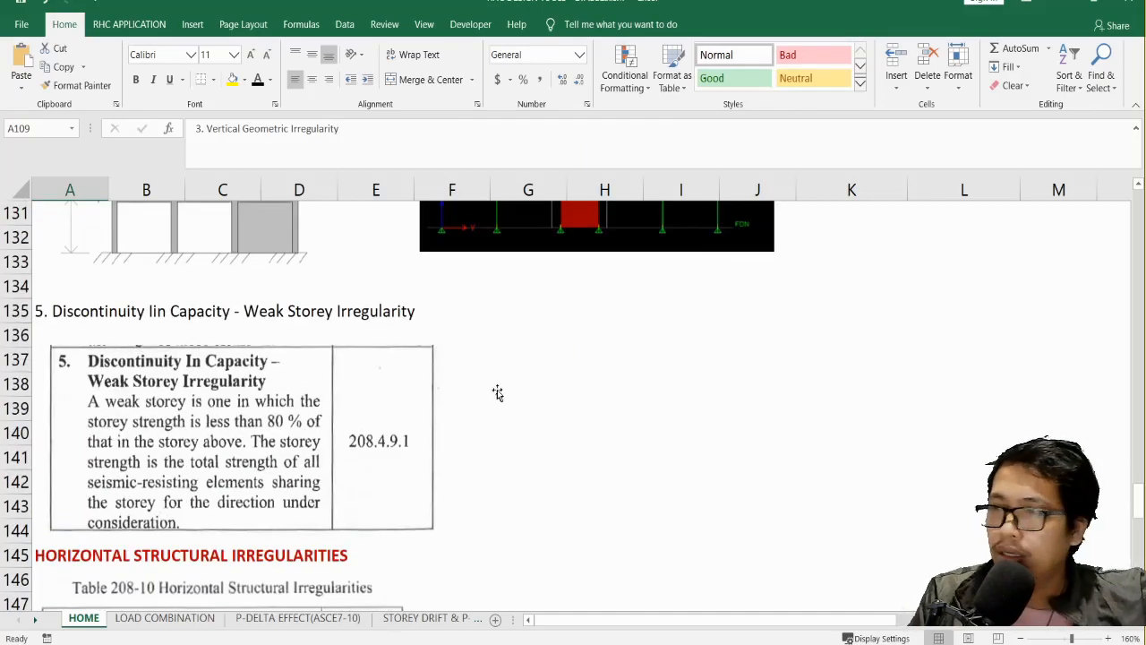
scroll(497, 392, "up", 11)
scroll(494, 388, "up", 3)
scroll(495, 389, "down", 5)
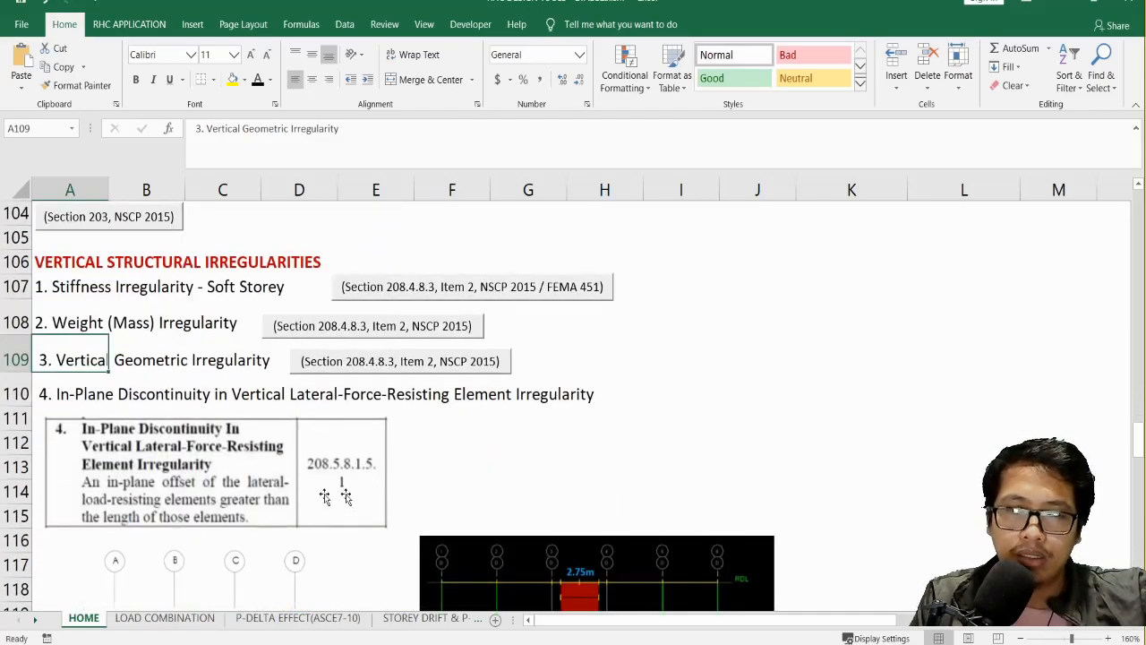
Step: Open the STATIC OR DYNAMIC sheet and read the criteria in Sections 208.4.8.2 Static and 208.4.8.3 Dynamic
left_click(36, 619)
left_click(36, 619)
left_click(36, 619)
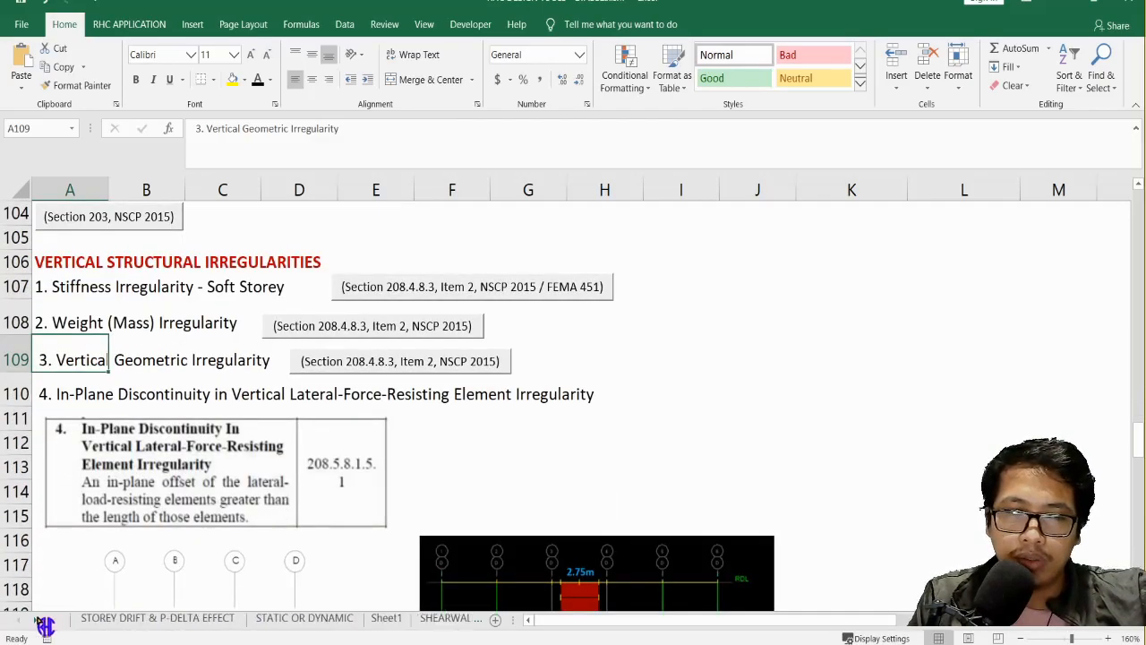
left_click(36, 619)
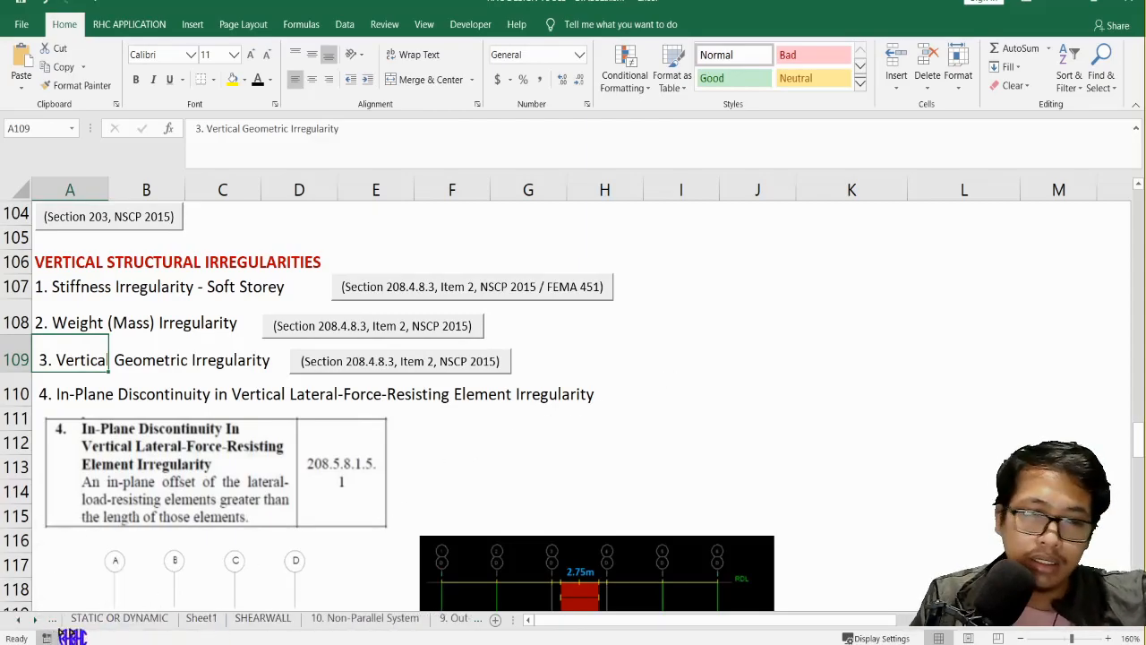
left_click(120, 618)
left_click(926, 382)
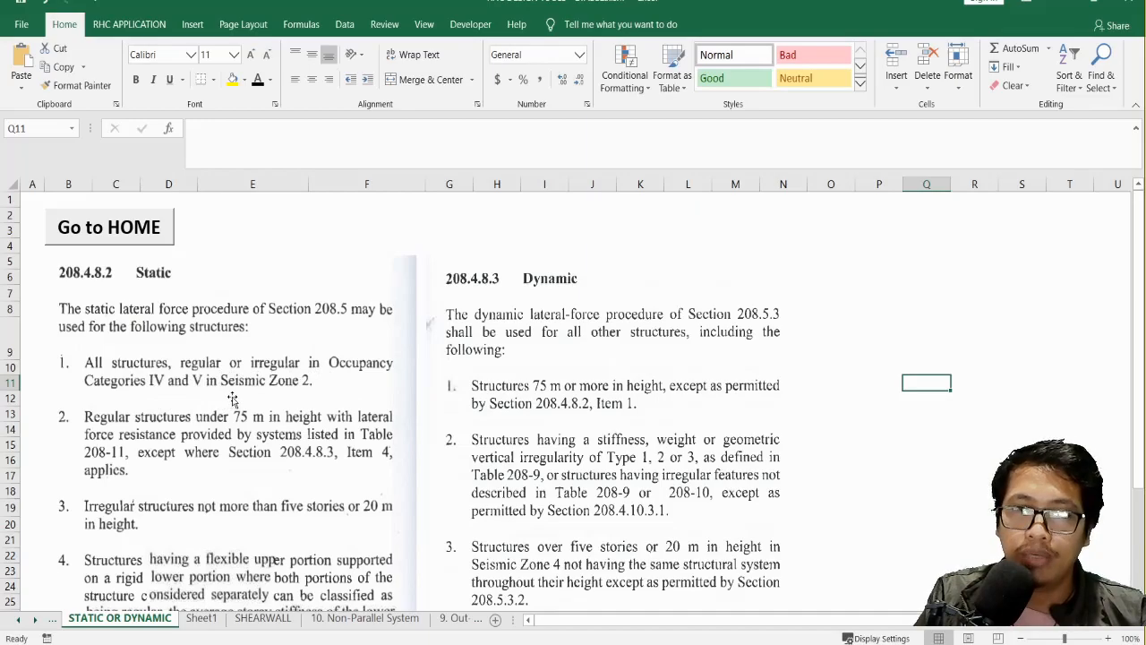
scroll(323, 397, "down", 1)
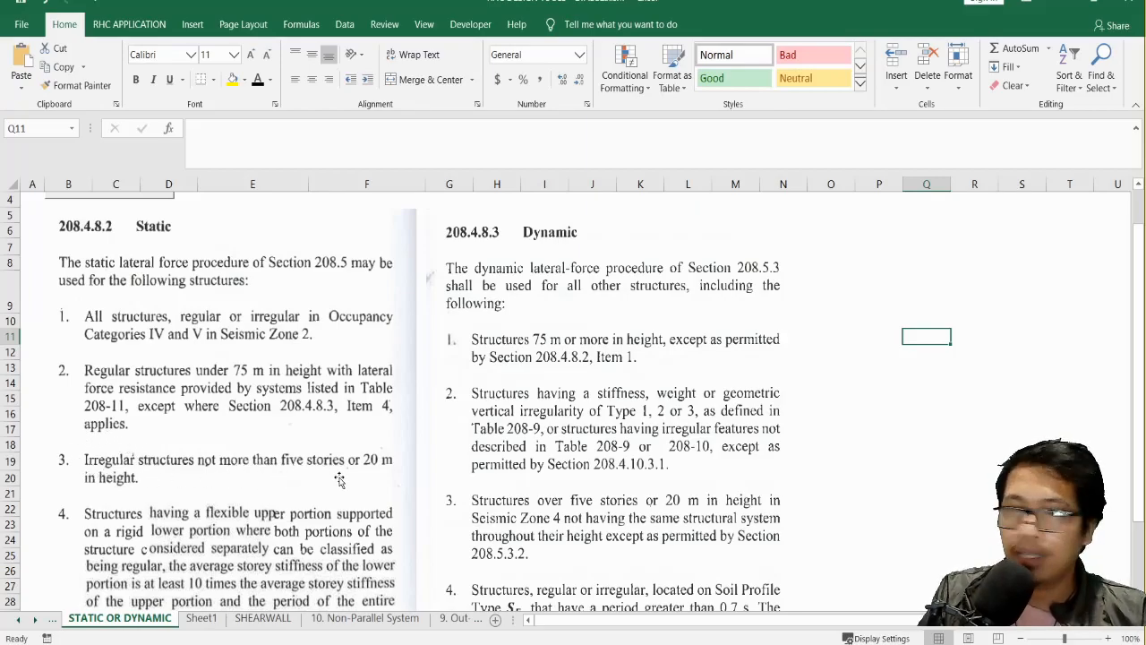
scroll(338, 480, "down", 2)
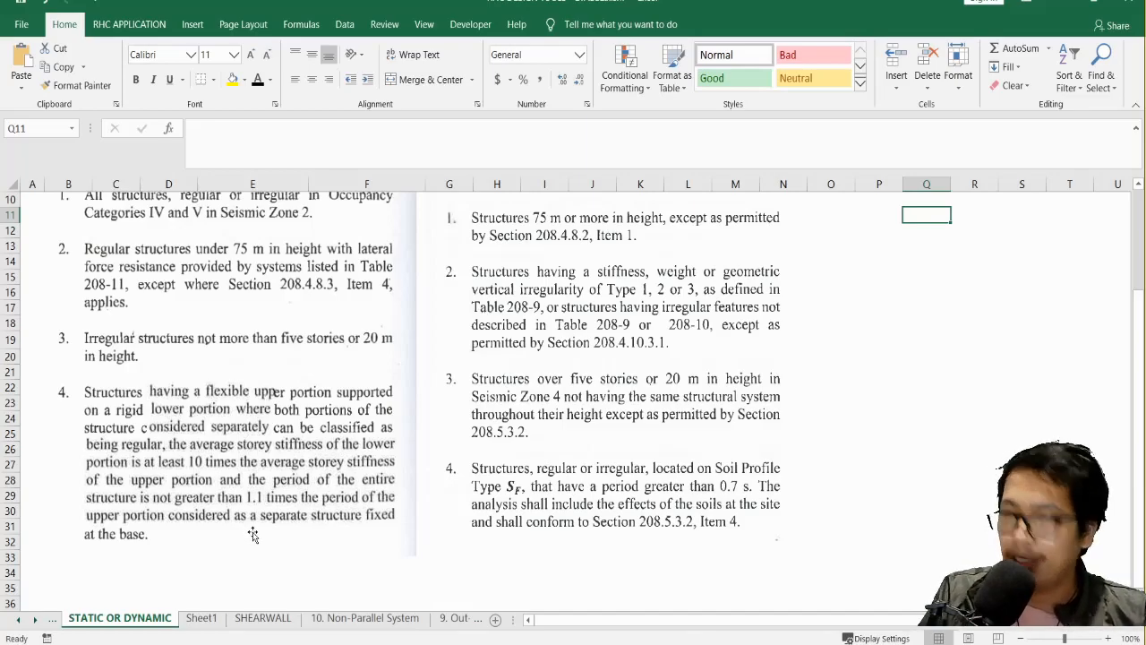
scroll(532, 443, "up", 2)
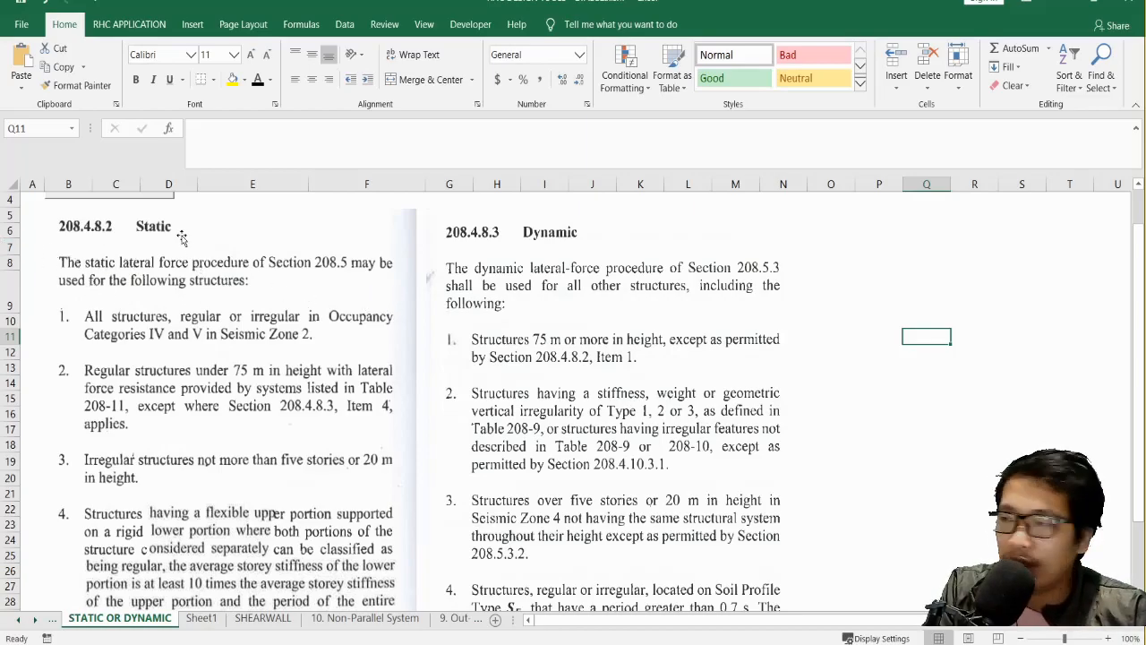
scroll(204, 285, "up", 1)
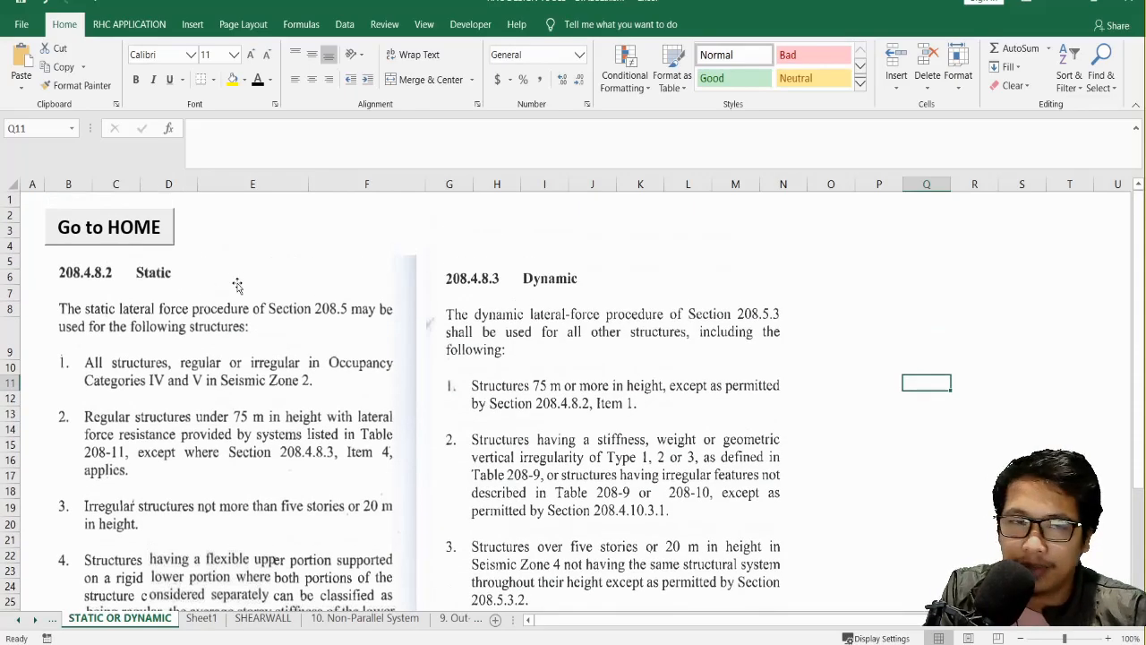
Step: Return to the HOME sheet and review the Vertical Structural Irregularities list with its in-plane discontinuity figures
left_click(119, 227)
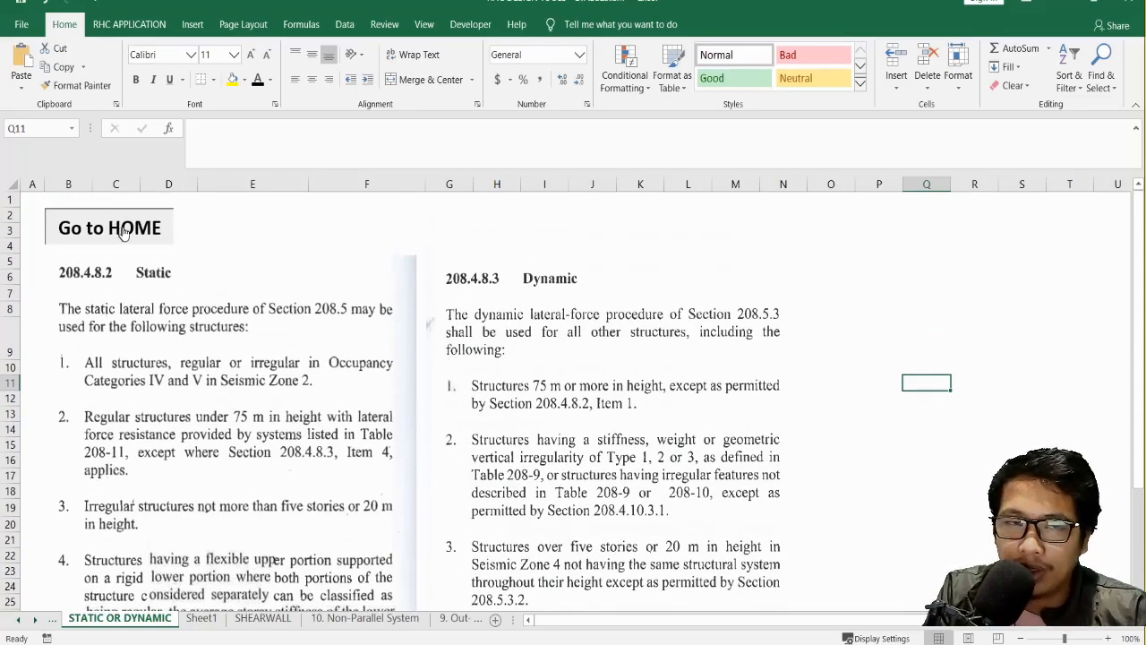
scroll(538, 414, "down", 3)
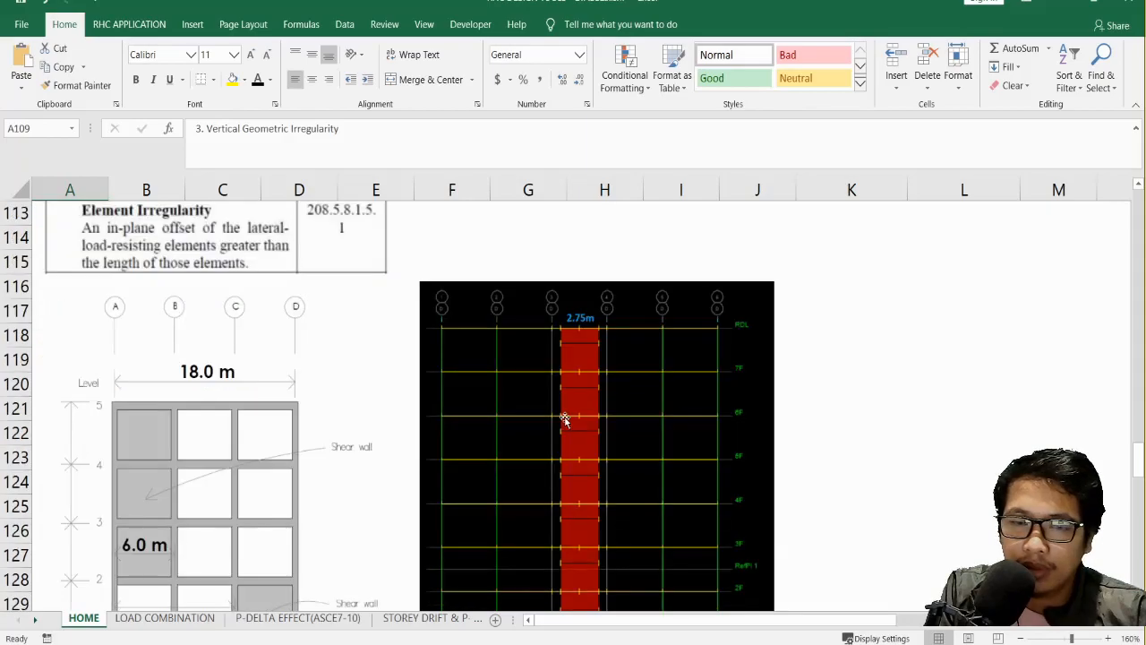
scroll(564, 419, "up", 3)
Step: Switch to ETABS, close the Centers of Mass and Rigidity table, and inspect the building in the 3-D view
left_click(860, 642)
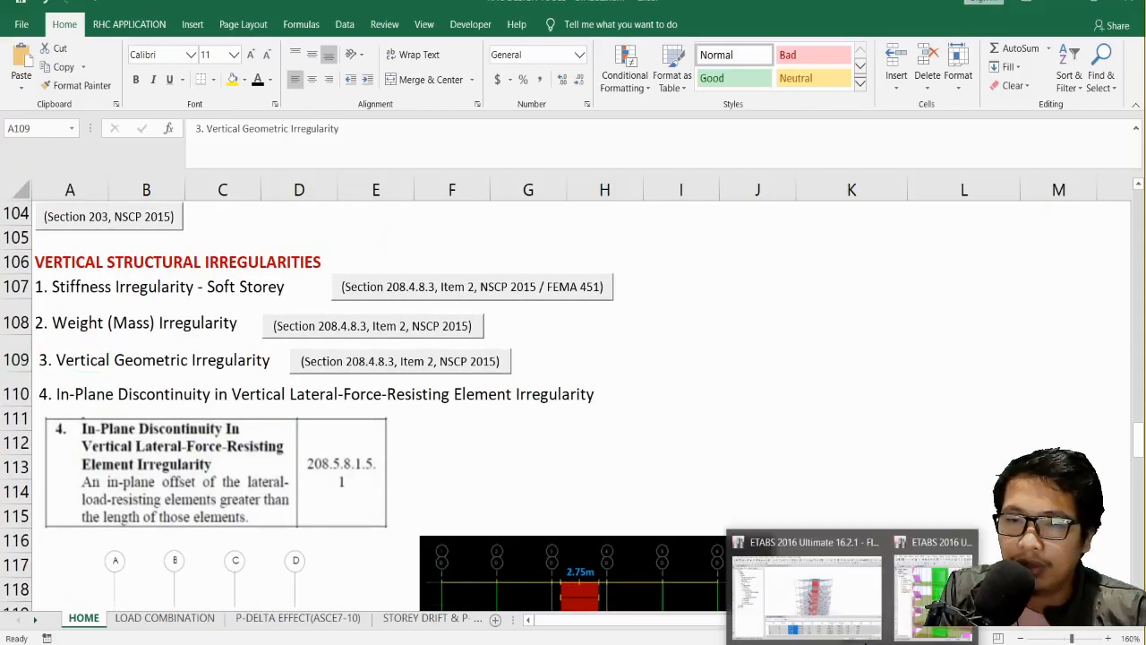
left_click(819, 584)
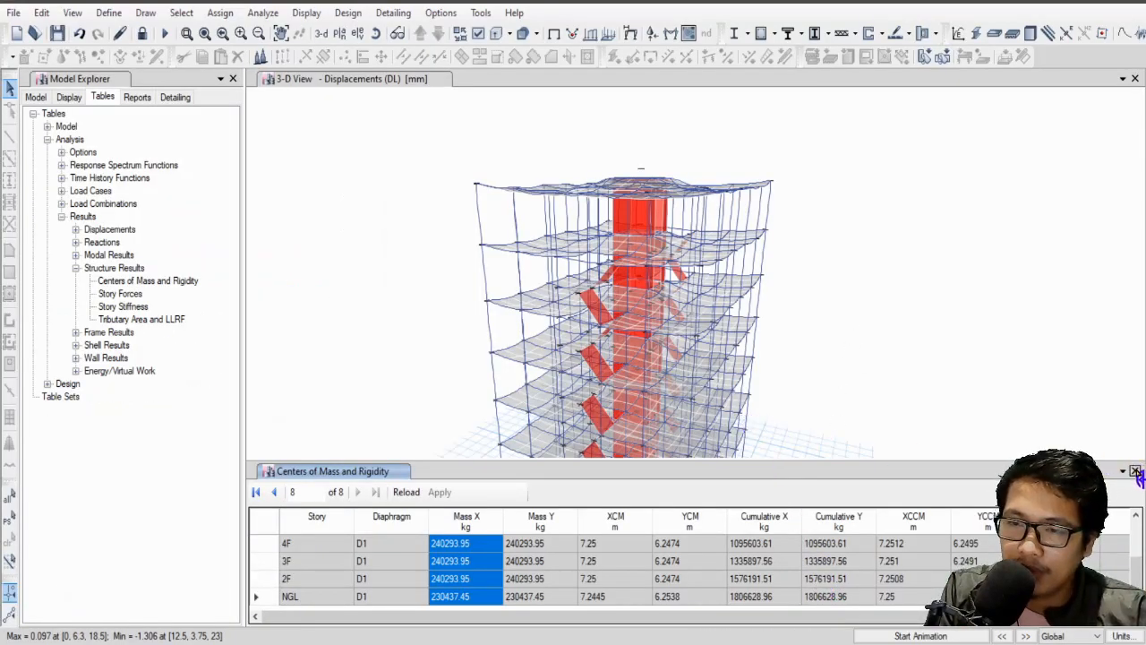
left_click(1135, 471)
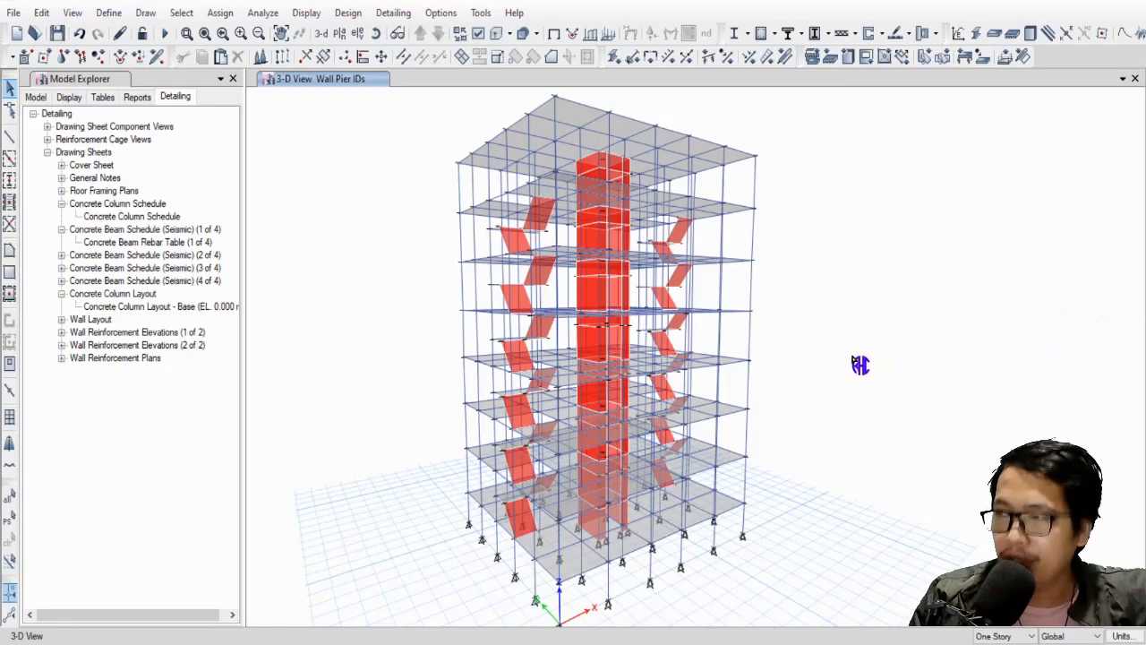
left_click_drag(824, 381, 821, 404)
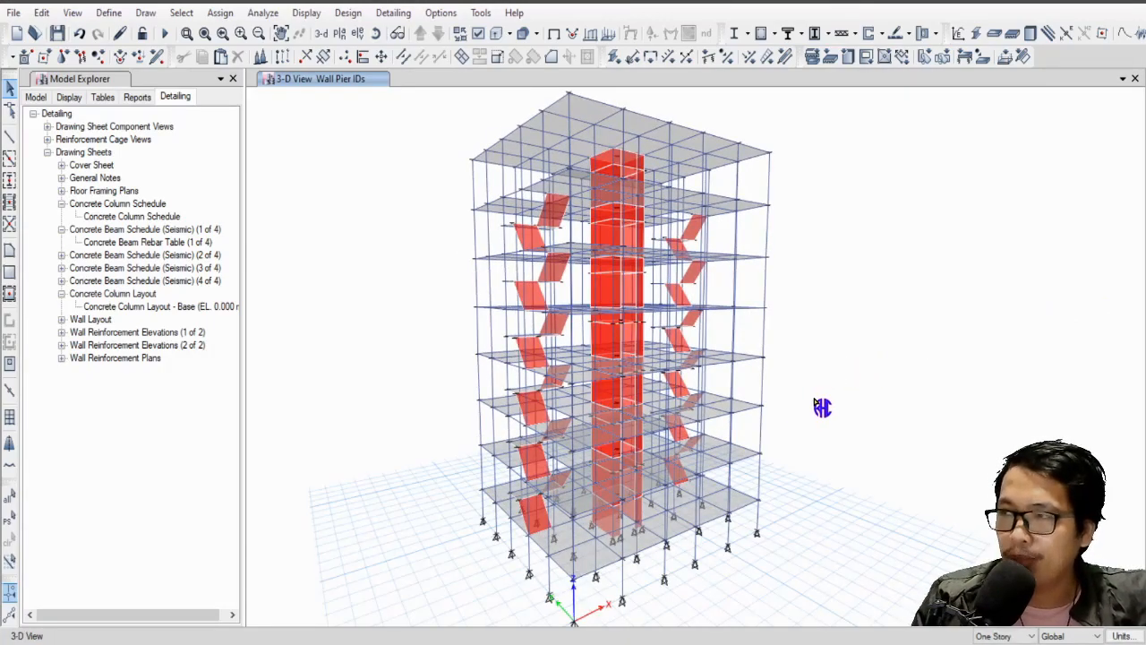
left_click_drag(844, 409, 866, 426)
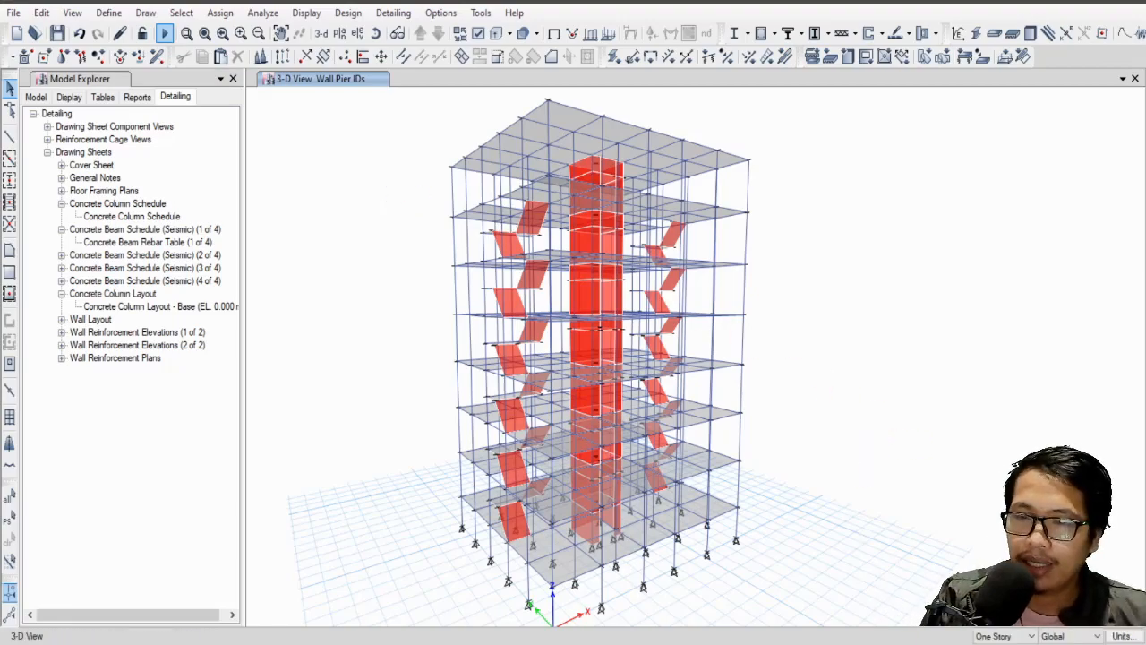
Step: Switch to Excel, review Table 208-11A on the Overstrength Factor,R sheet, and return to the HOME sheet's Seismic Load section
key("alt+Tab")
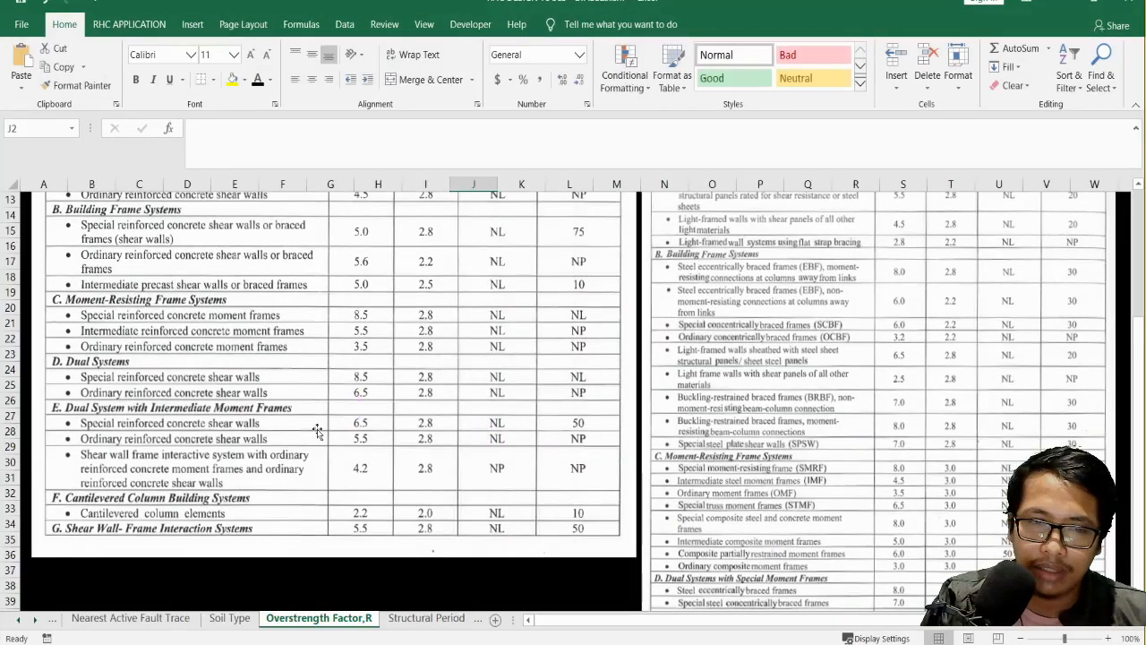
scroll(248, 540, "up", 4)
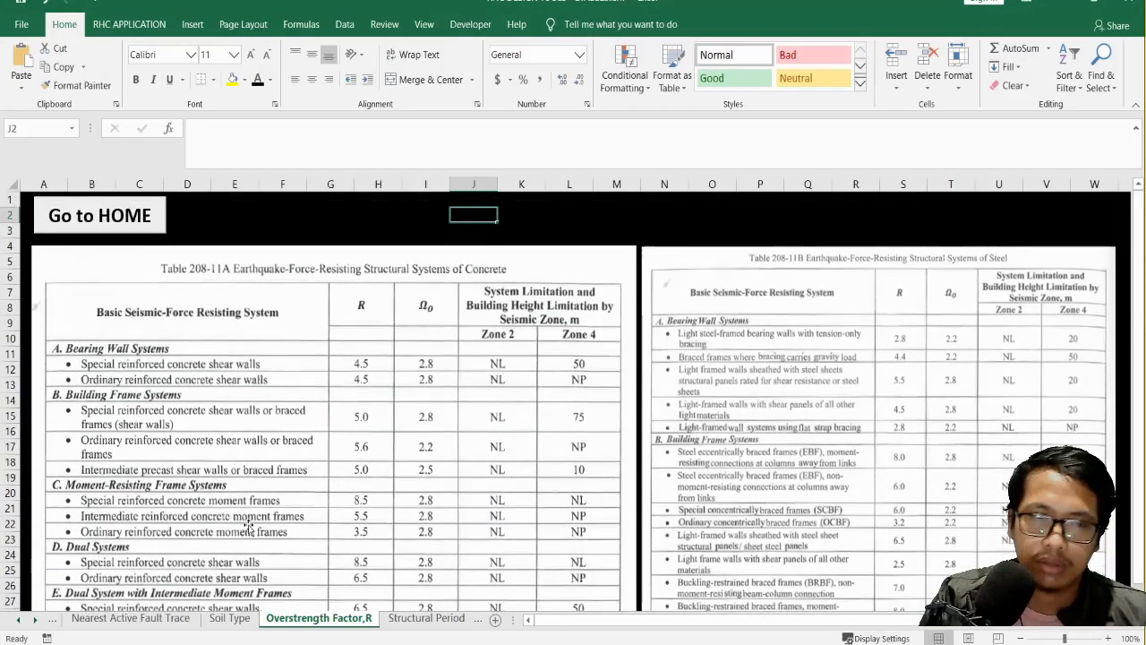
left_click(101, 221)
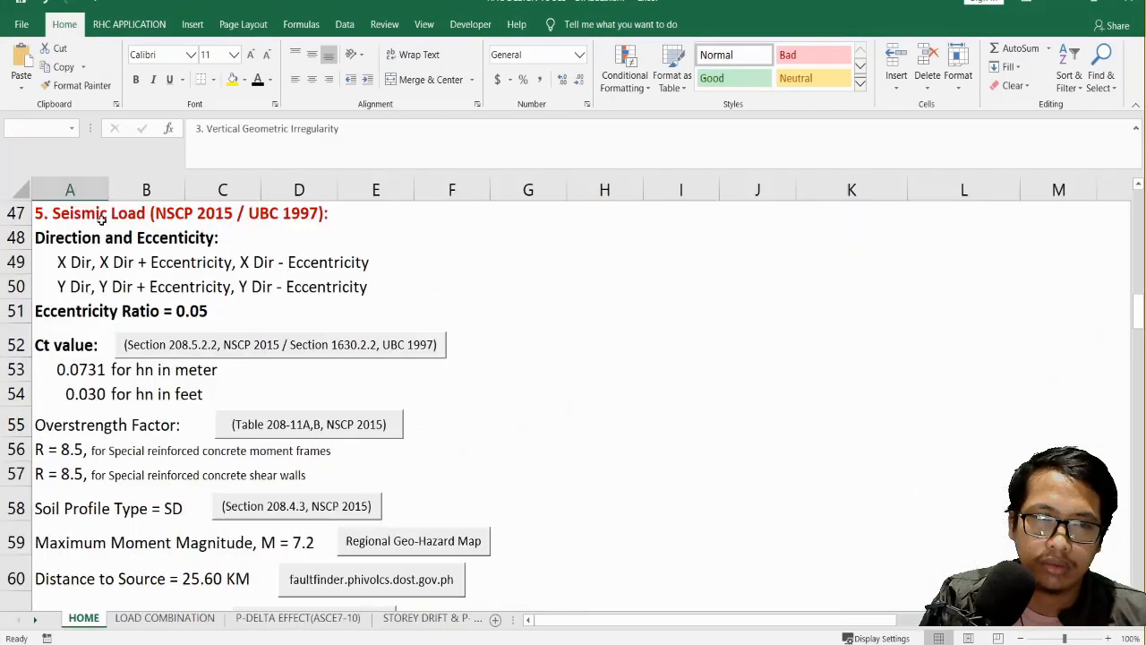
Step: Open the STOREY DRIFT & P-DELTA EFFECT sheet and bring its 208.5.2.1 Design Base Shear parameters into readable view
left_click(428, 619)
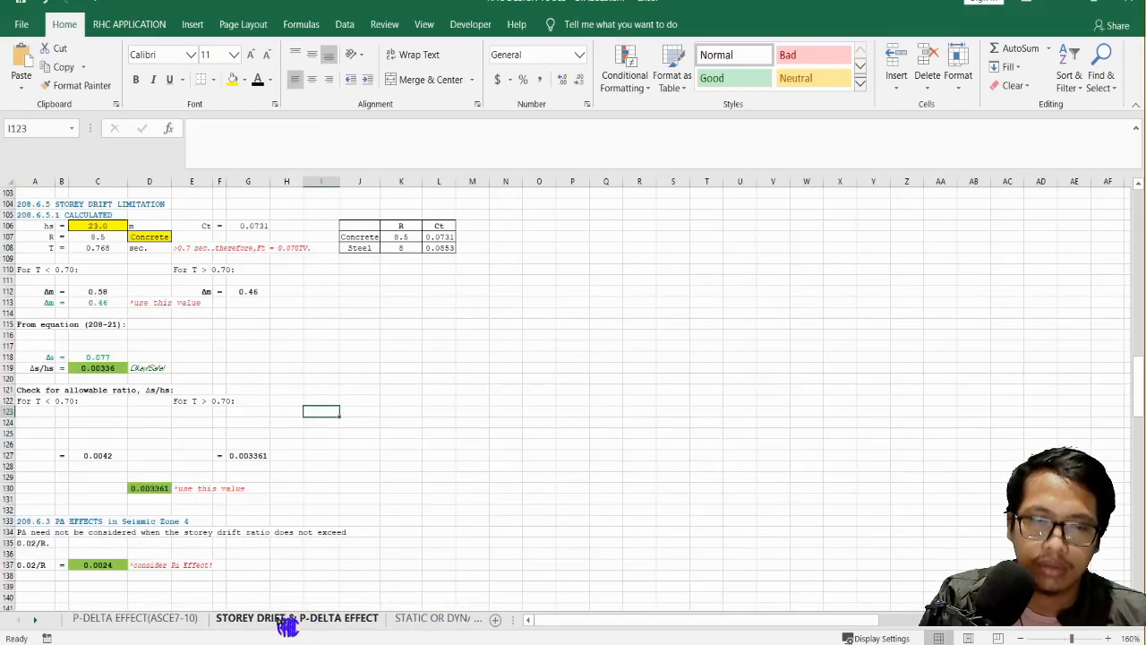
scroll(143, 458, "up", 10)
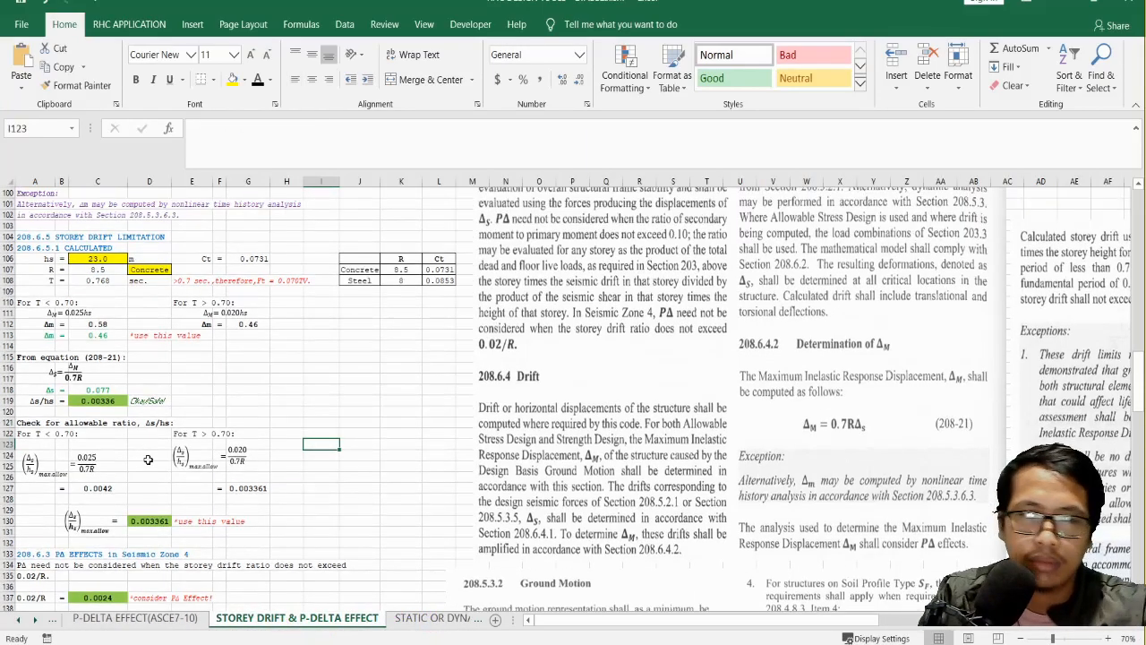
scroll(156, 454, "up", 9)
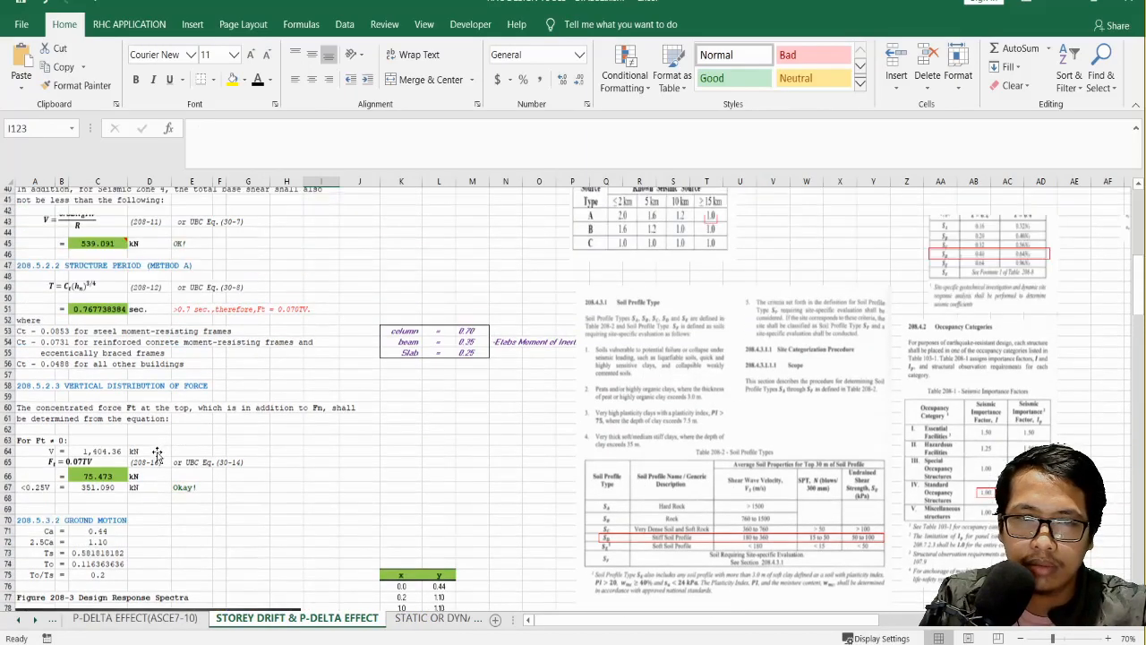
scroll(155, 454, "up", 5)
scroll(85, 330, "up", 3, "ctrl")
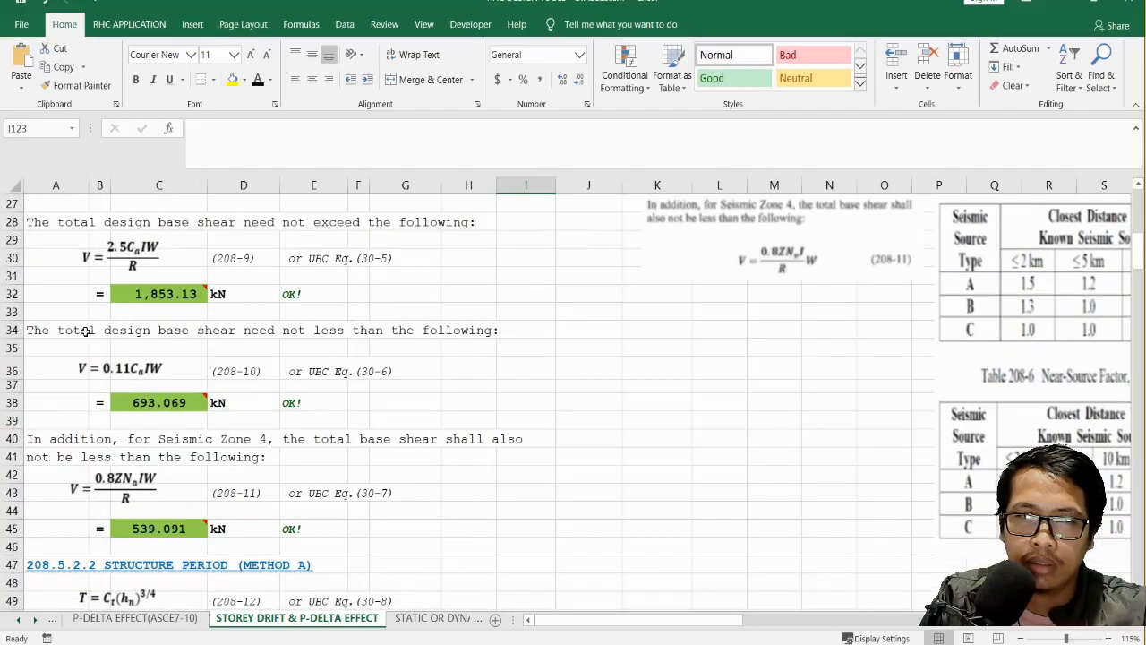
scroll(85, 330, "up", 1, "ctrl")
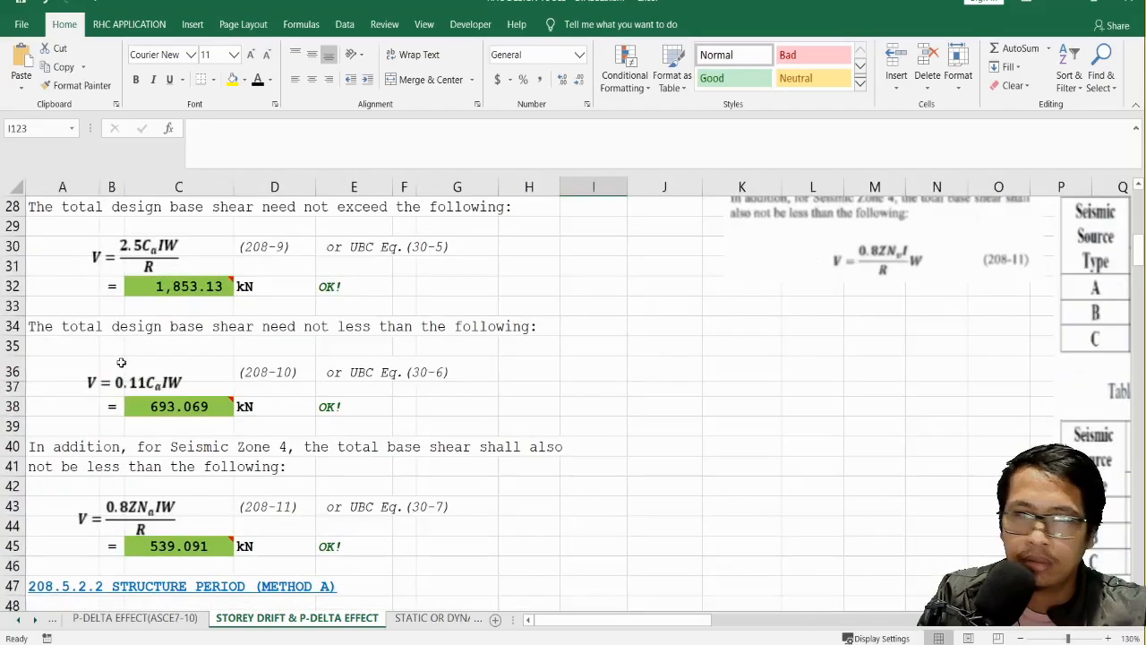
scroll(121, 362, "up", 9)
left_click(349, 266)
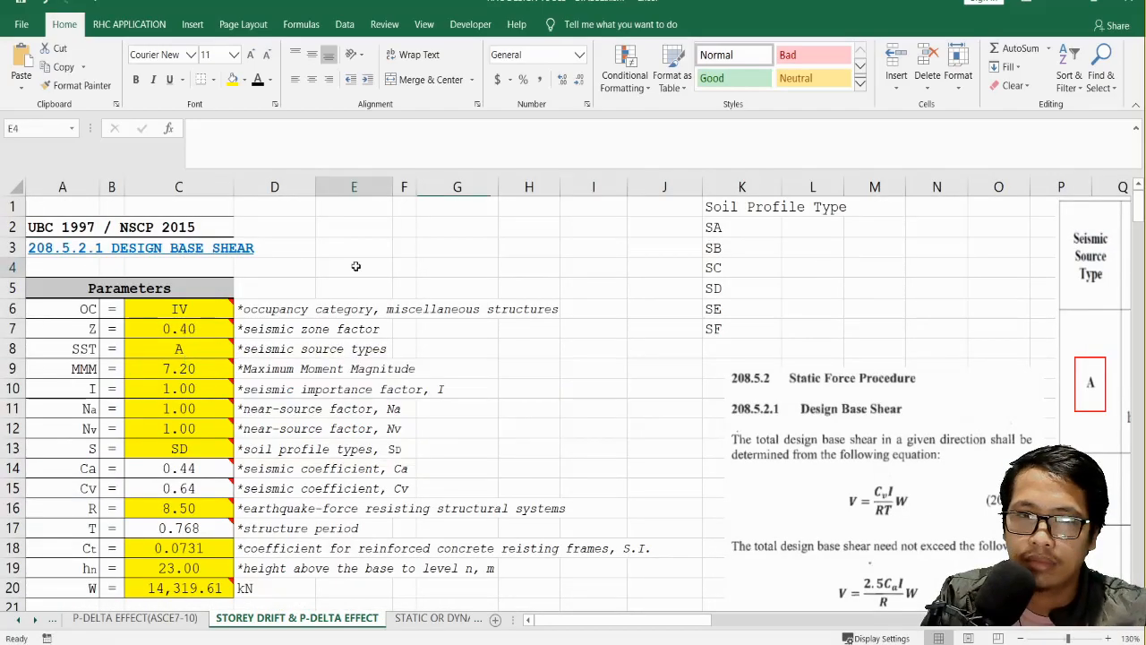
Step: Check the code references for the base shear parameters from occupancy category in C6 through near-source factor Nv in C12
left_click(211, 309)
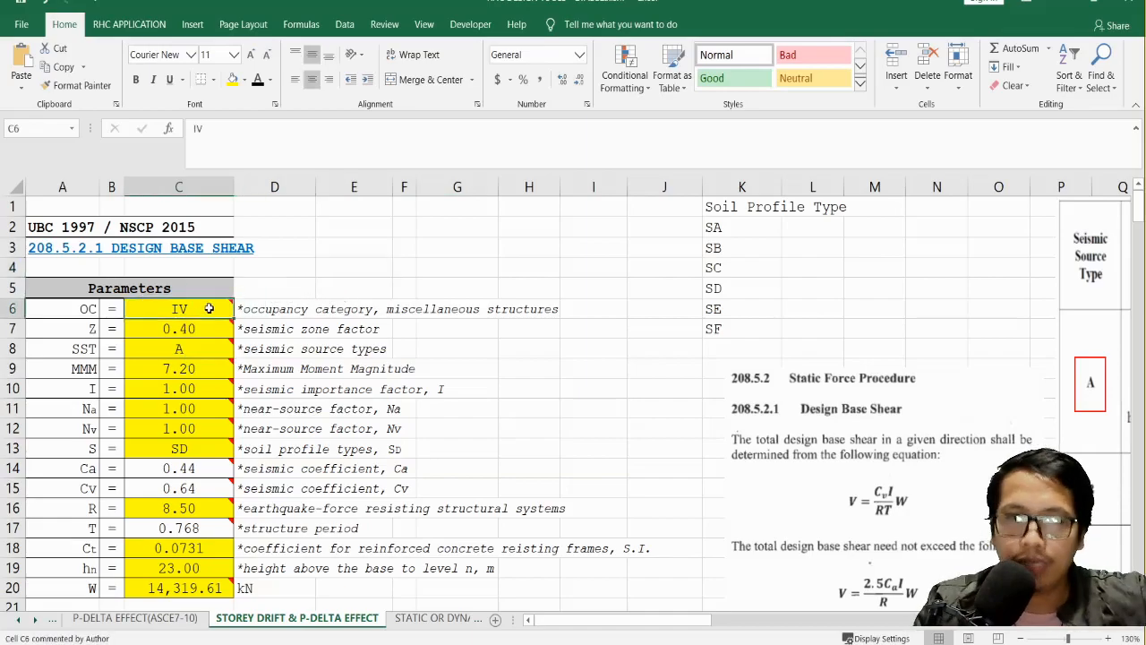
left_click(376, 249)
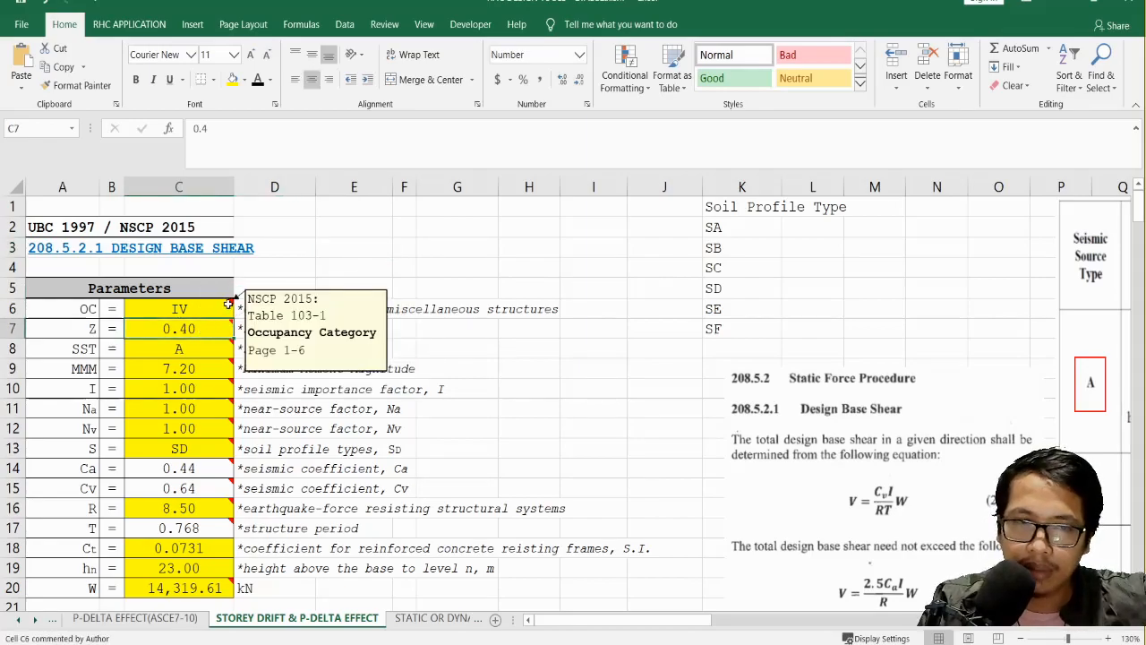
left_click(183, 353)
scroll(294, 317, "down", 1)
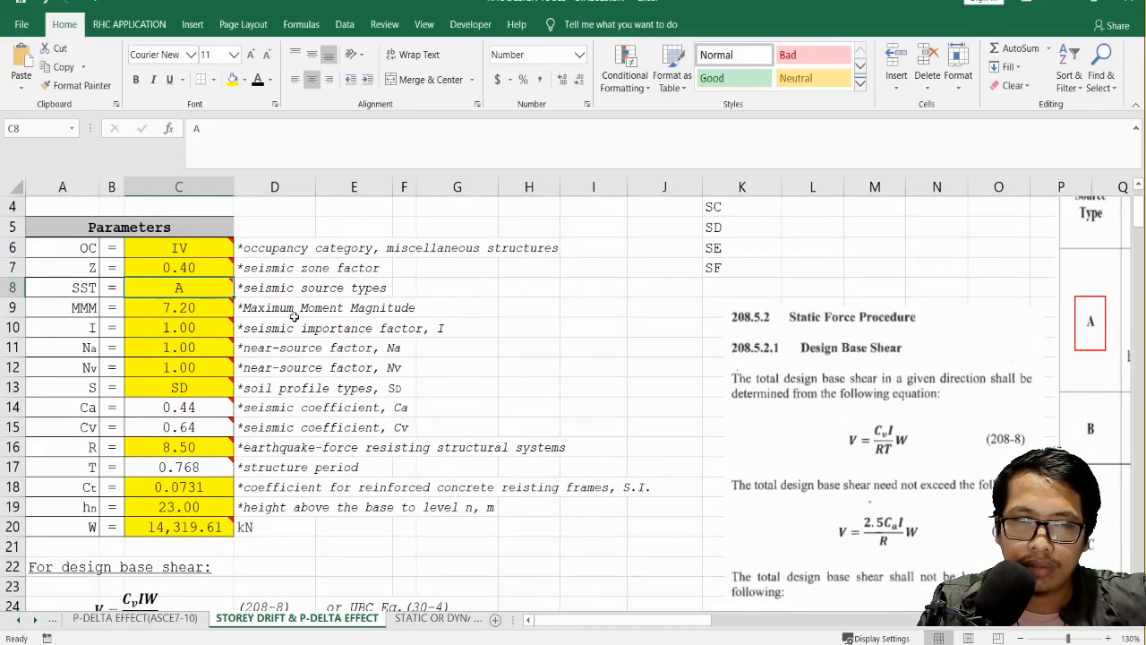
left_click(186, 310)
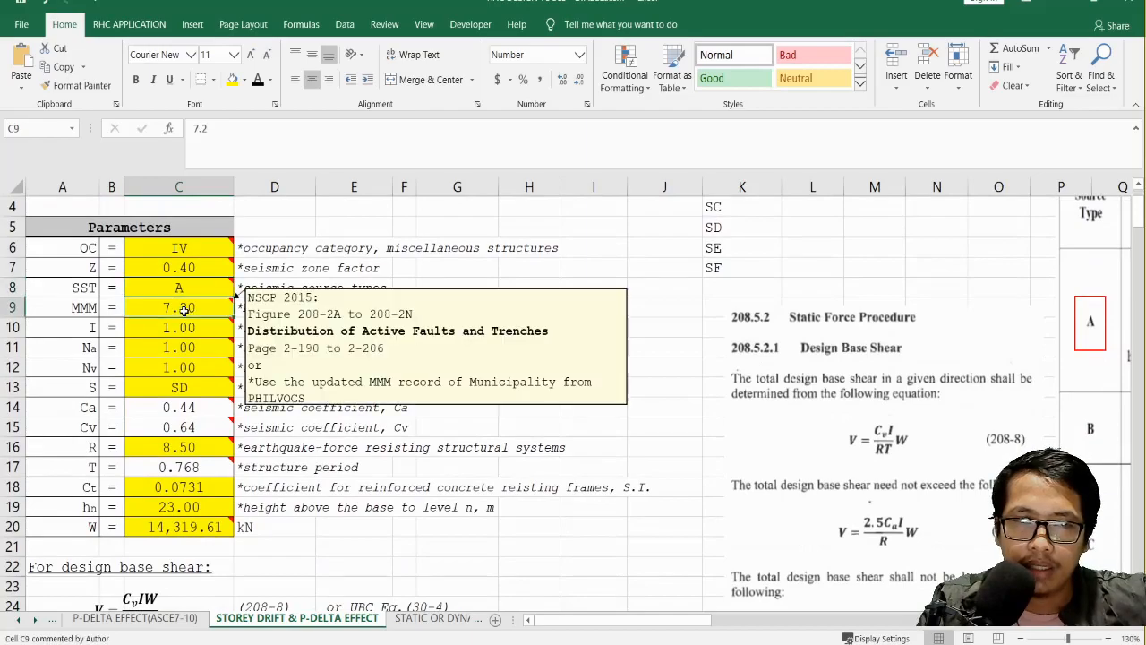
left_click(184, 329)
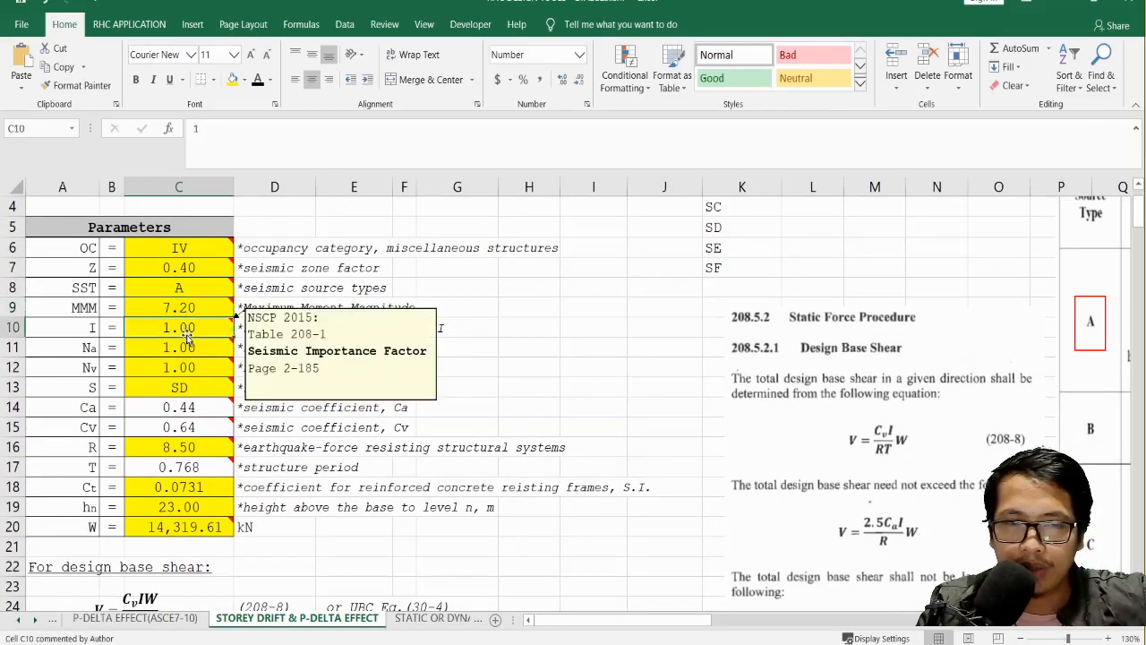
left_click(181, 348)
left_click(180, 367)
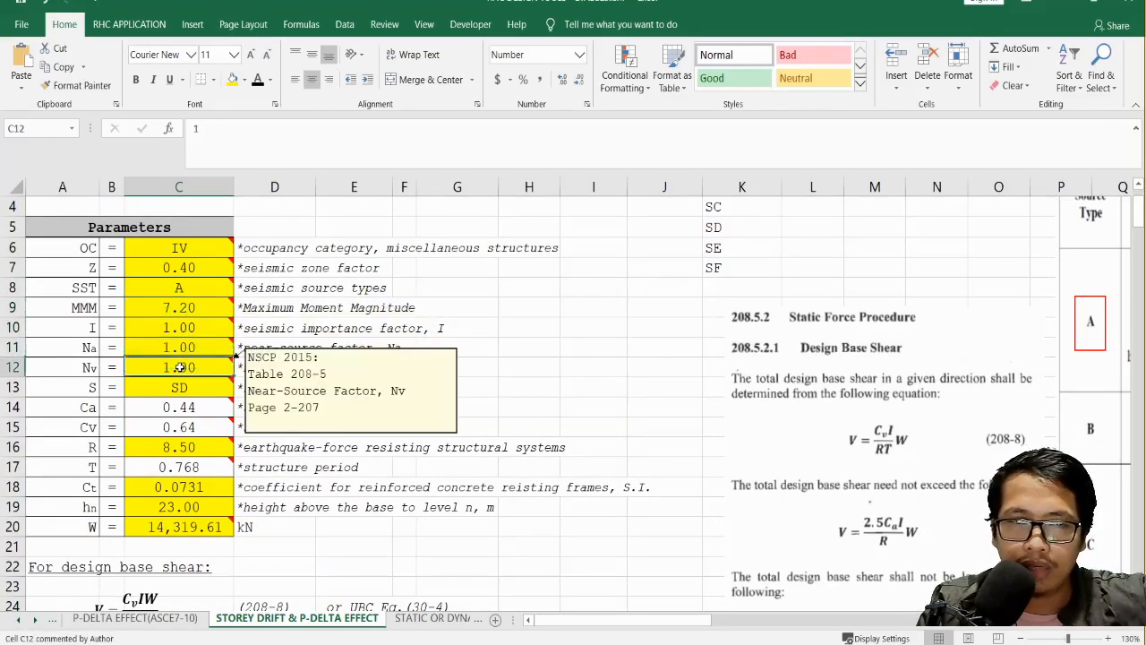
scroll(288, 306, "down", 1)
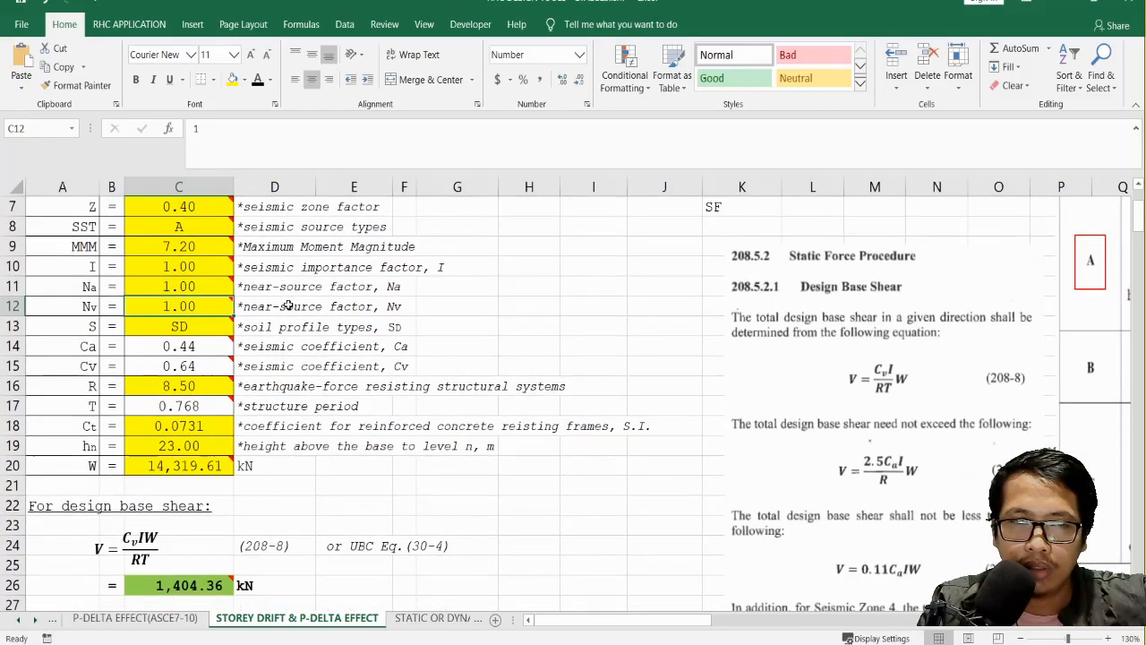
Step: Examine the soil profile type, seismic coefficient Ca, structure period T and coefficient Ct among the base shear parameters
left_click(189, 331)
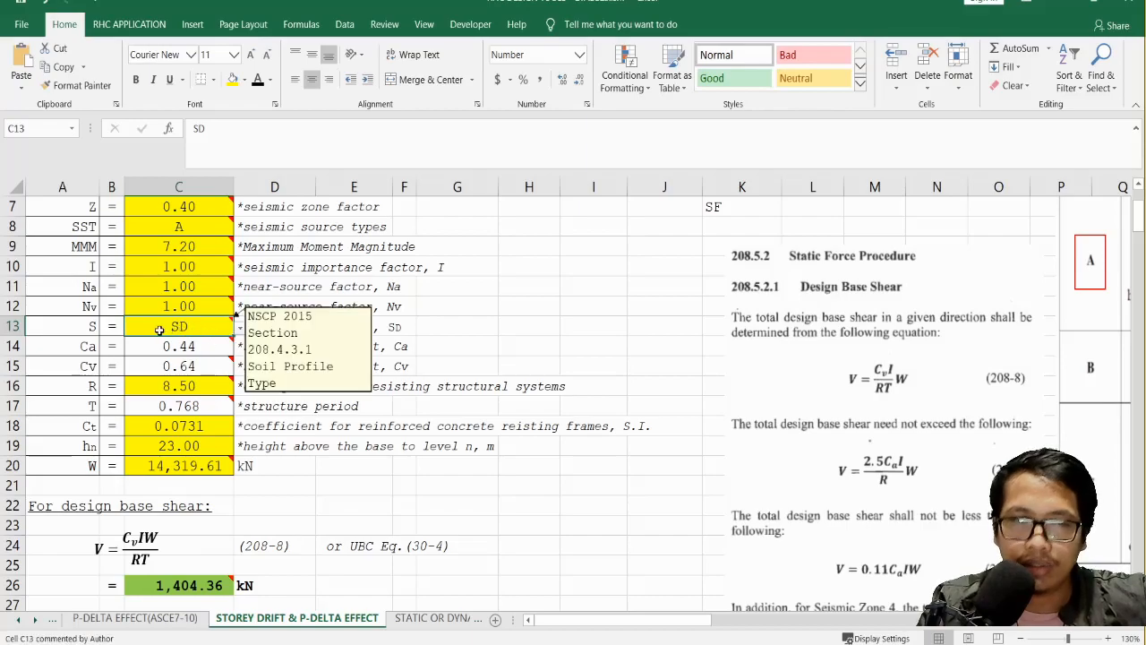
left_click(203, 348)
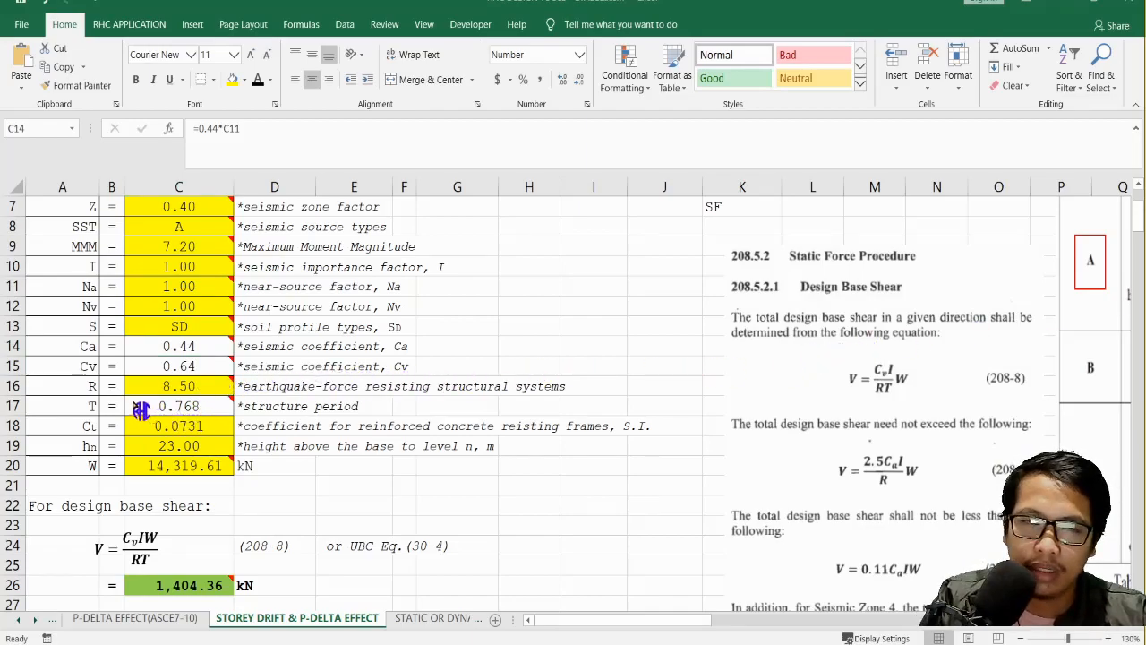
left_click(205, 409)
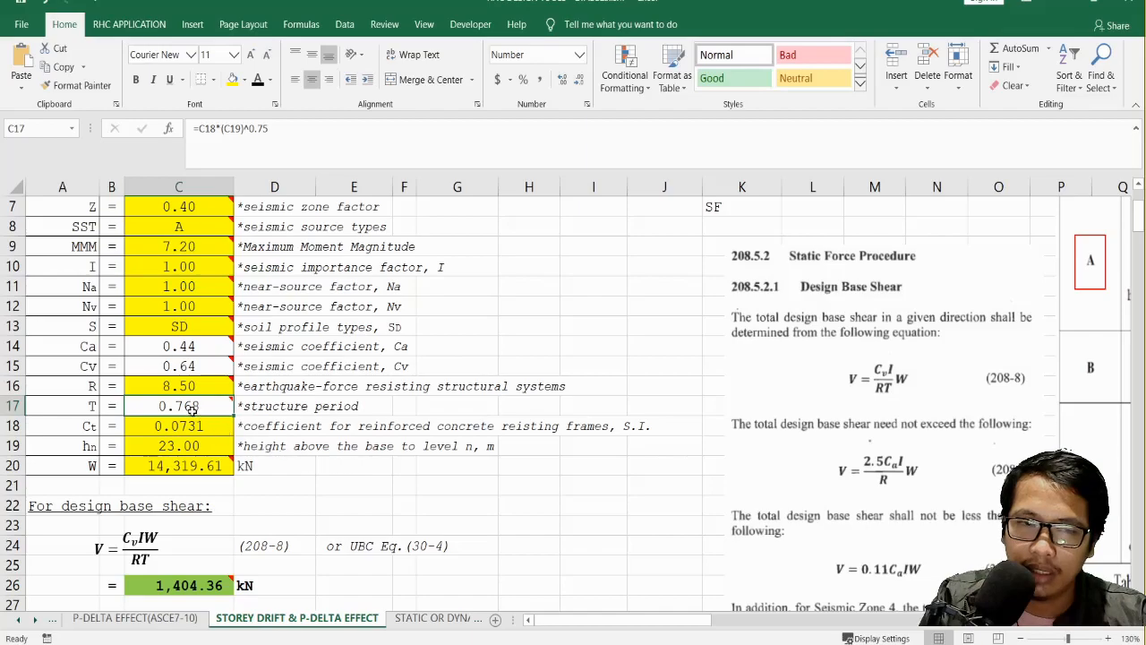
left_click(345, 326)
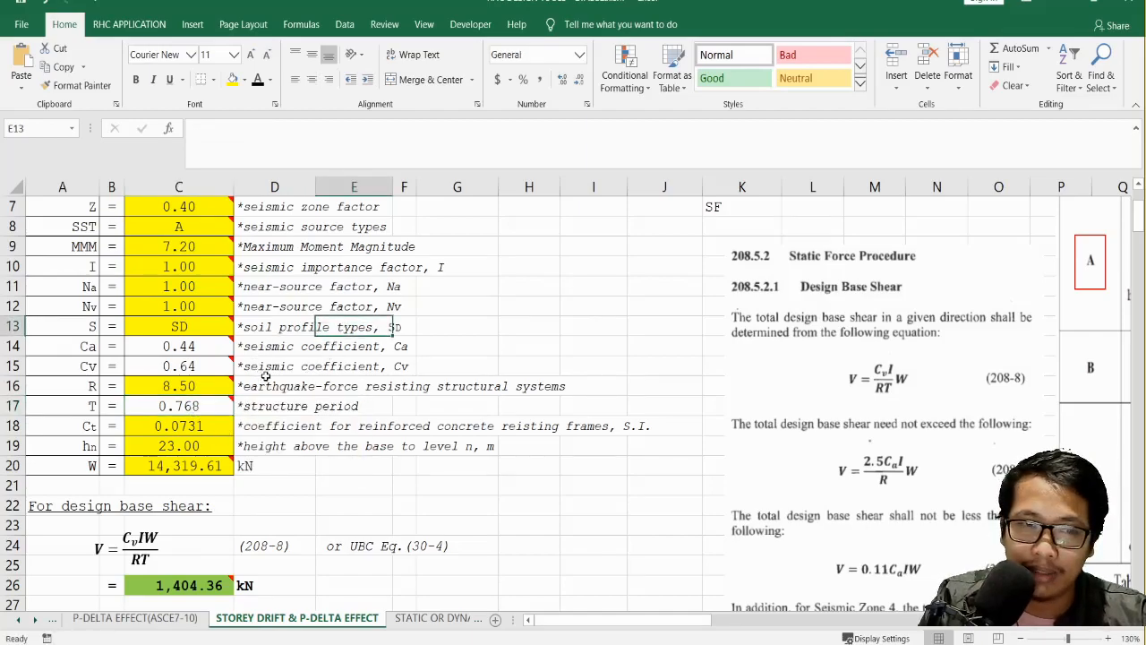
scroll(265, 377, "down", 2)
left_click(188, 307)
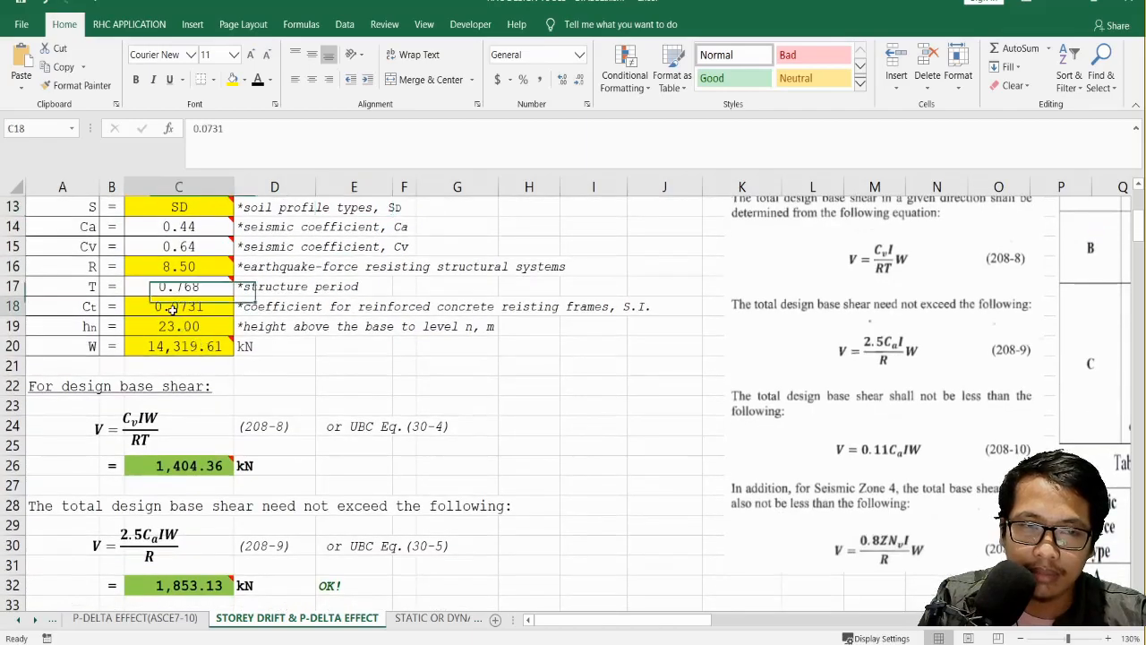
scroll(296, 375, "up", 1)
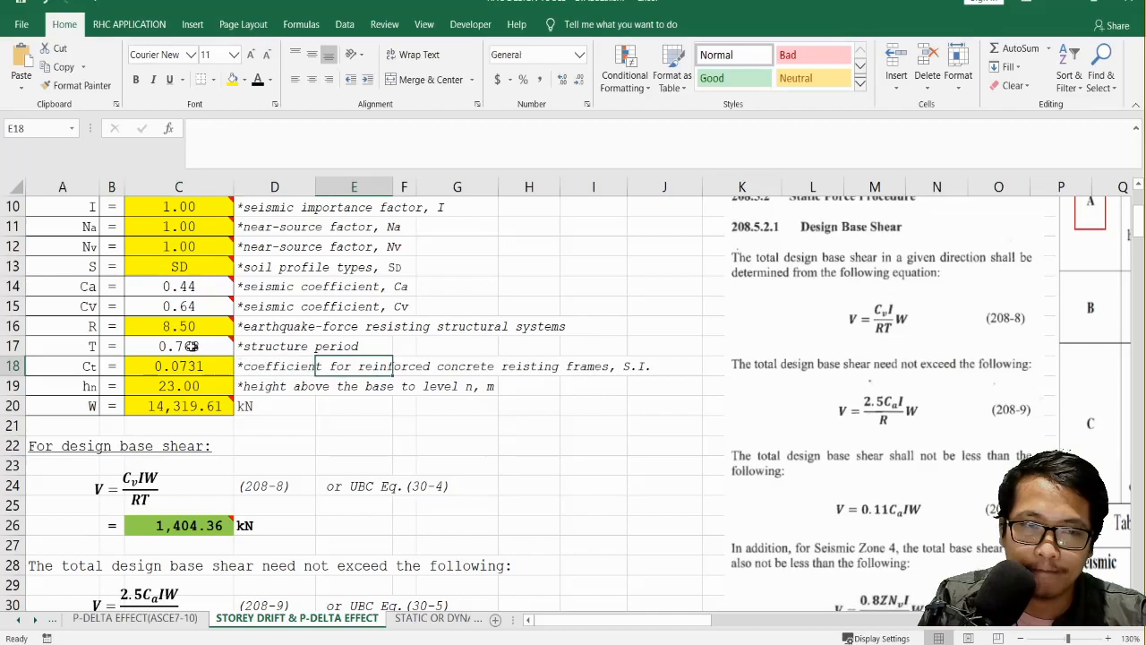
Step: Inspect the structure period formula in C17 and its references to Ct and hn, leaving it unedited
left_click(191, 345)
left_click(300, 128)
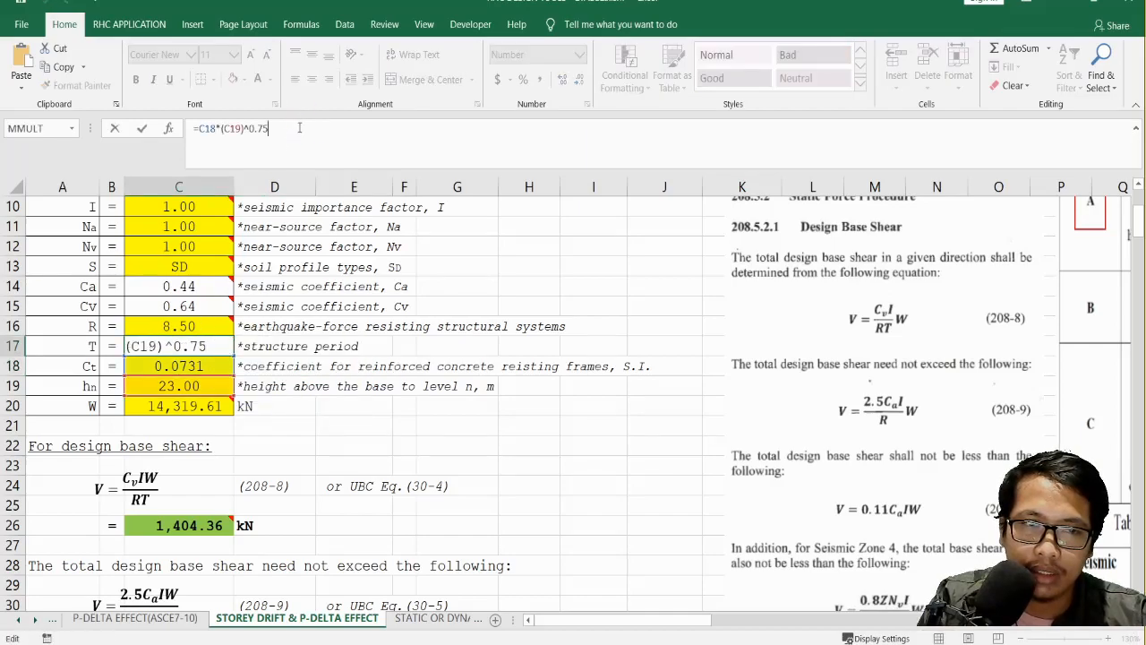
scroll(350, 321, "up", 3)
scroll(353, 324, "down", 2)
scroll(354, 325, "down", 1)
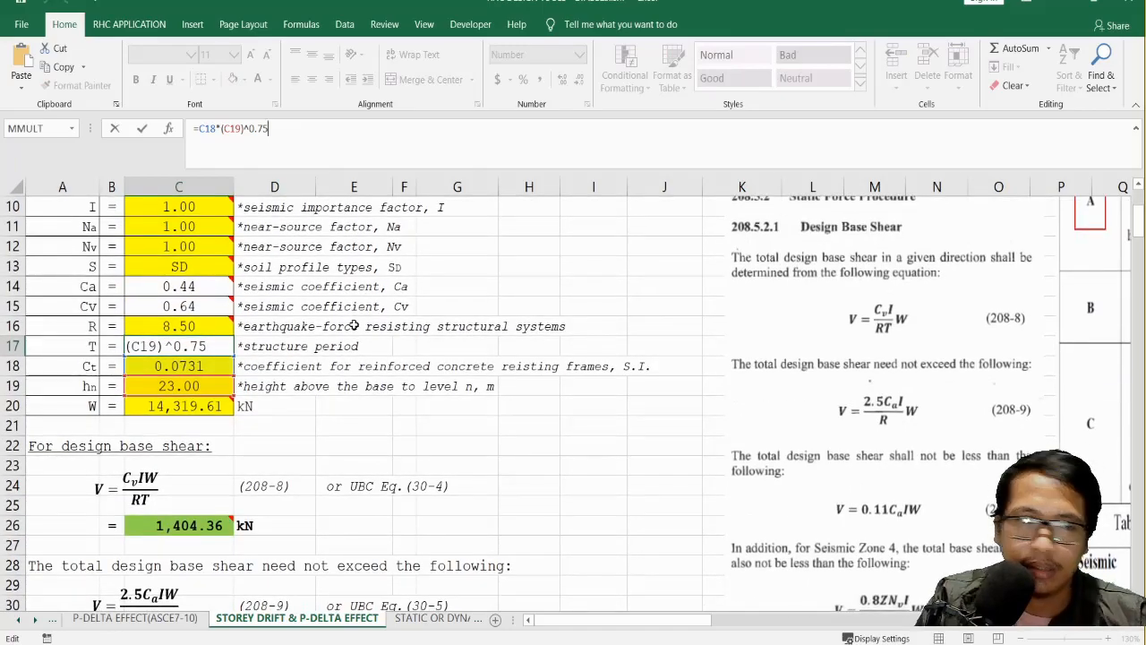
key("Escape")
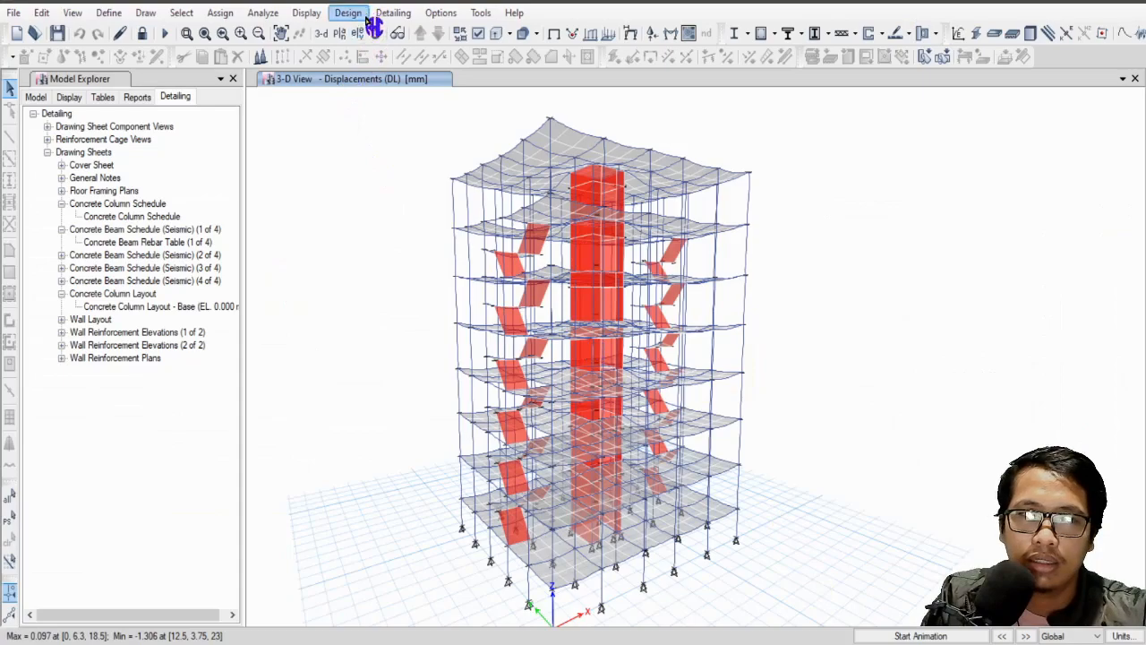
Step: Display elevation view A and review the story heights and elevations in the story data without changing them
left_click(360, 34)
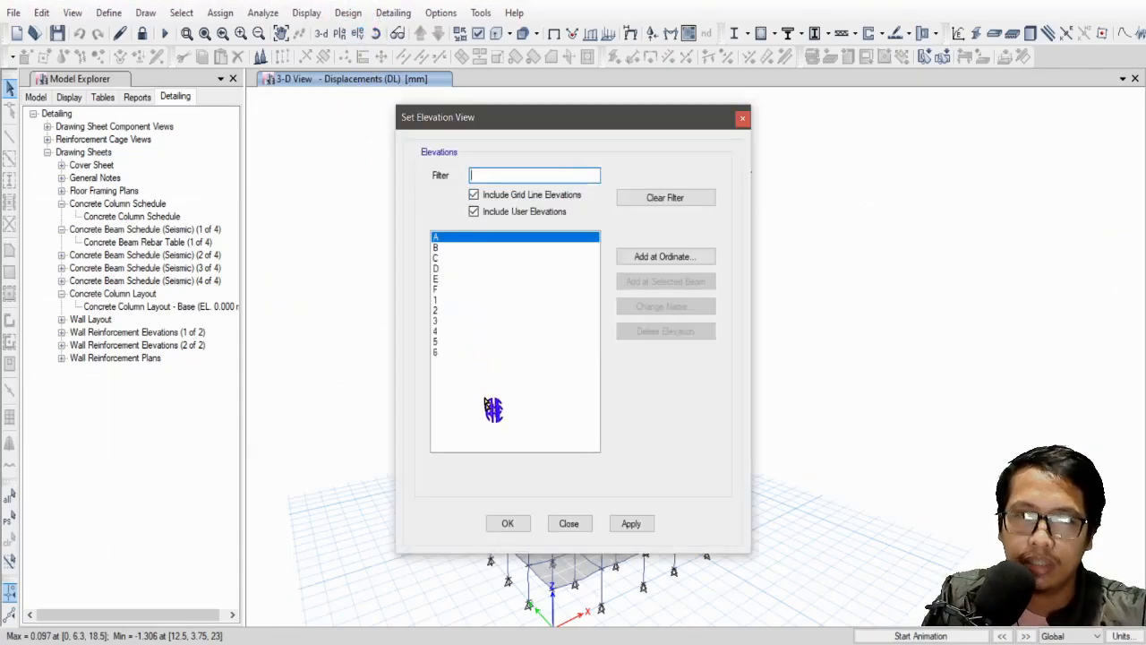
left_click(507, 524)
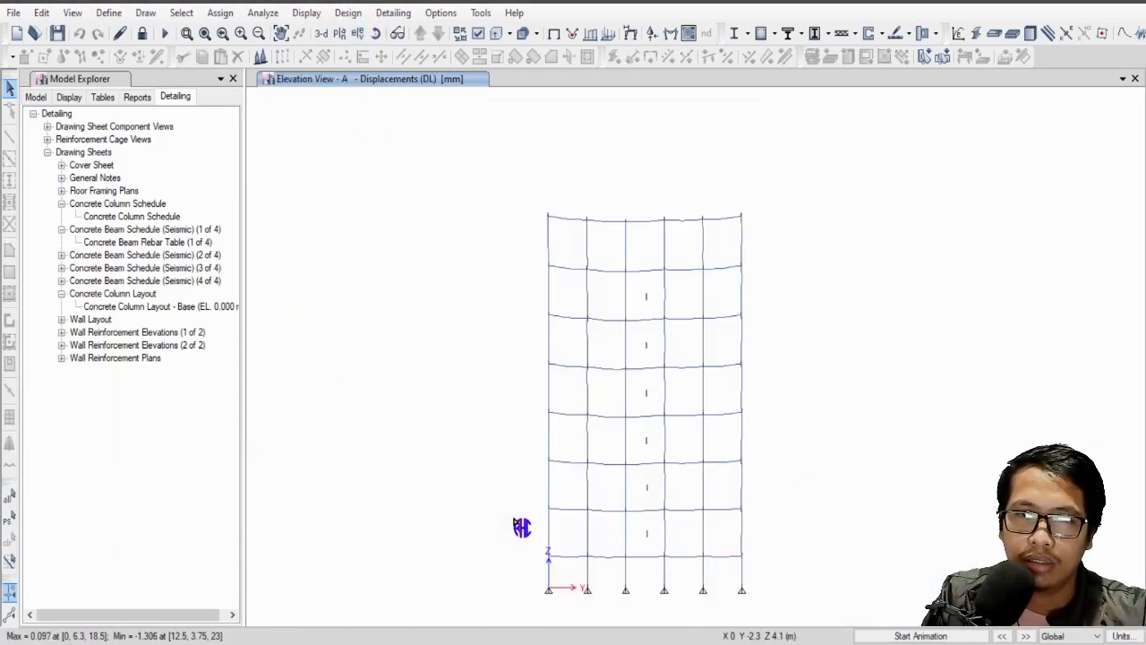
left_click(43, 12)
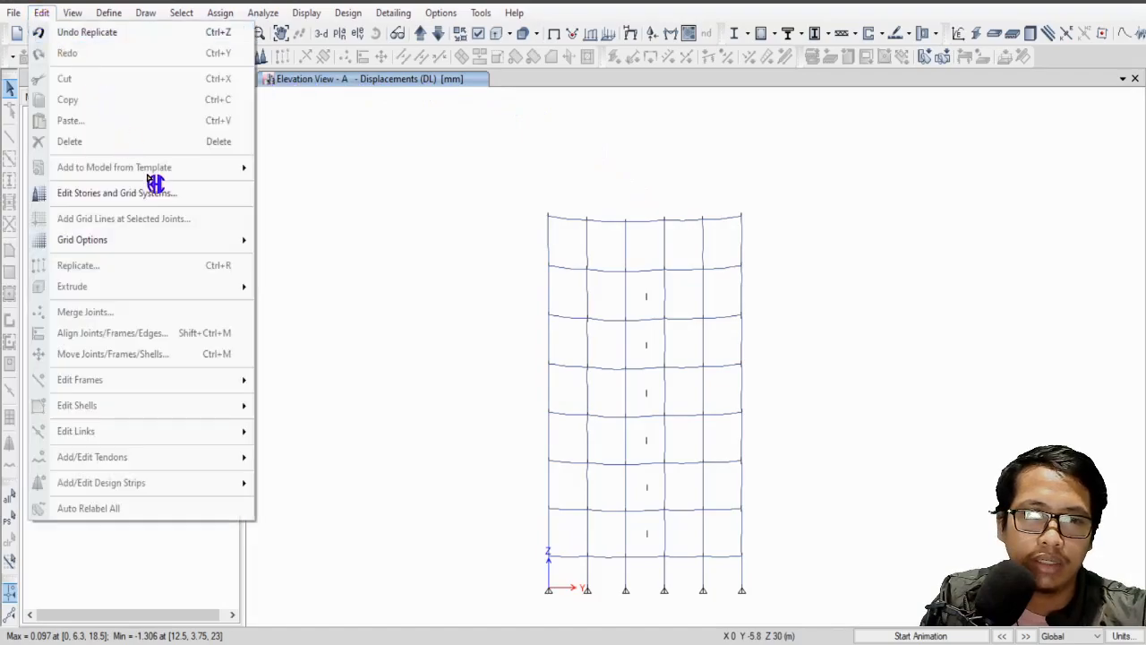
left_click(150, 197)
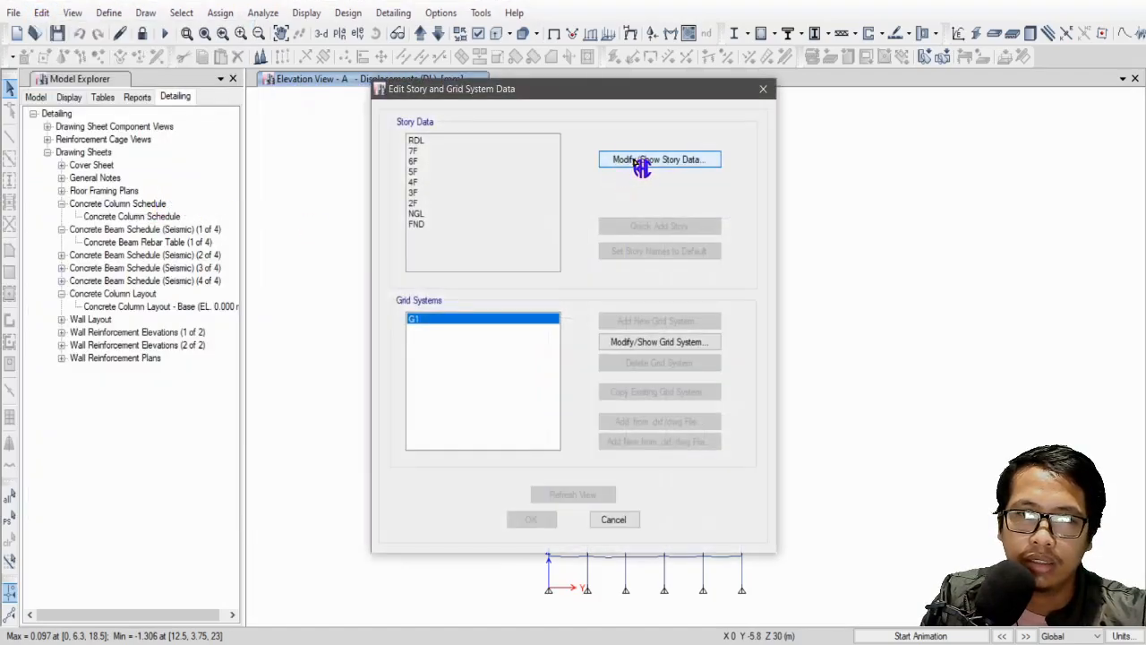
left_click(638, 166)
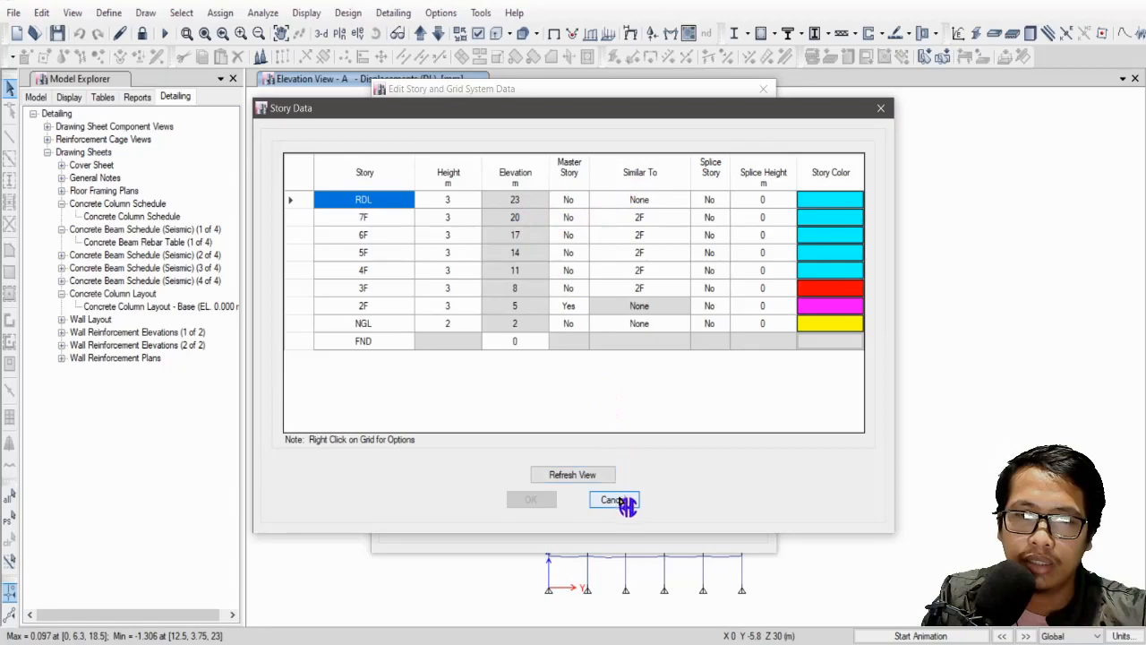
left_click(613, 499)
left_click(763, 89)
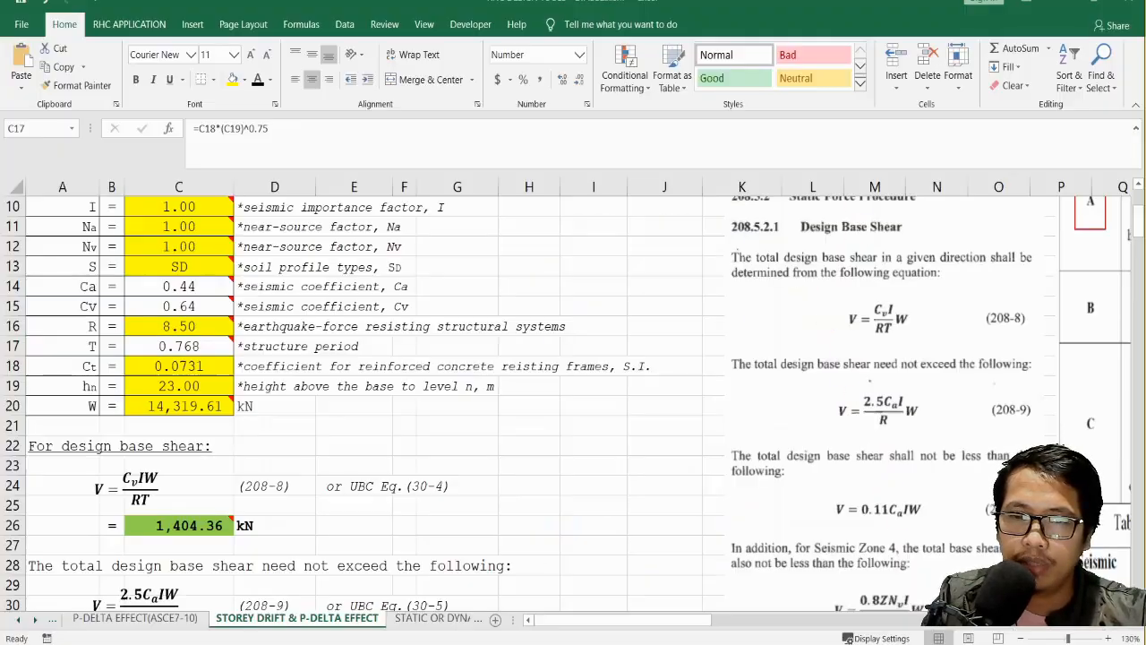
Step: Switch to the Excel workbook and check height hn, coefficient Ct and structure period T in C19, C18 and C17
left_click(351, 497)
left_click(204, 388)
left_click(201, 365)
left_click(192, 346)
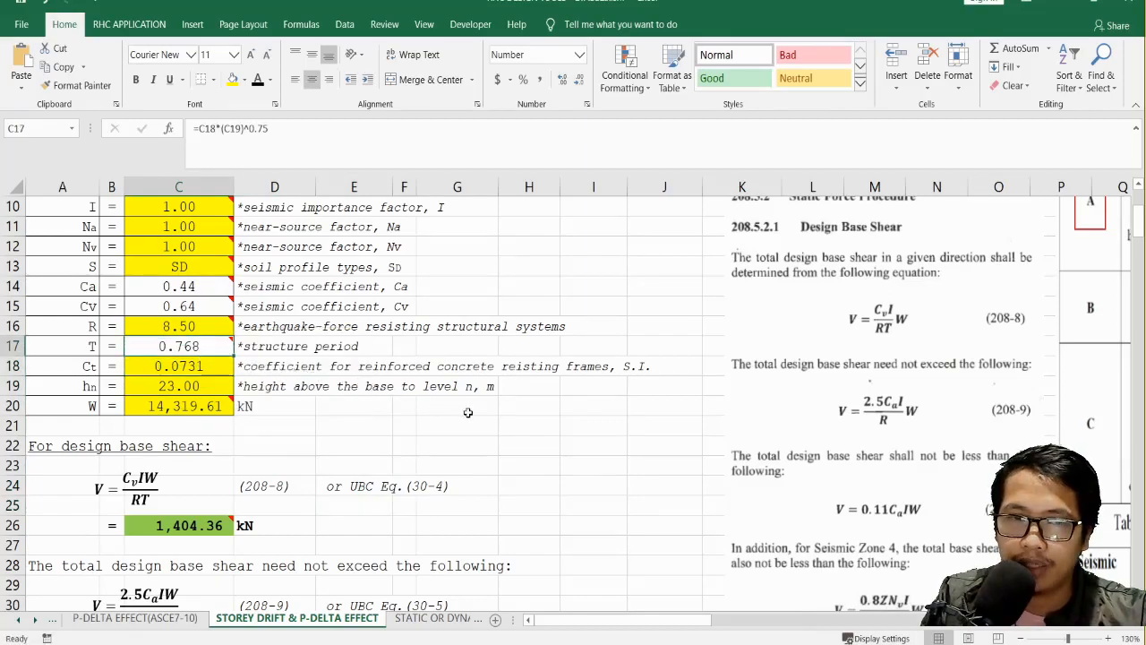
mouse_move(222, 341)
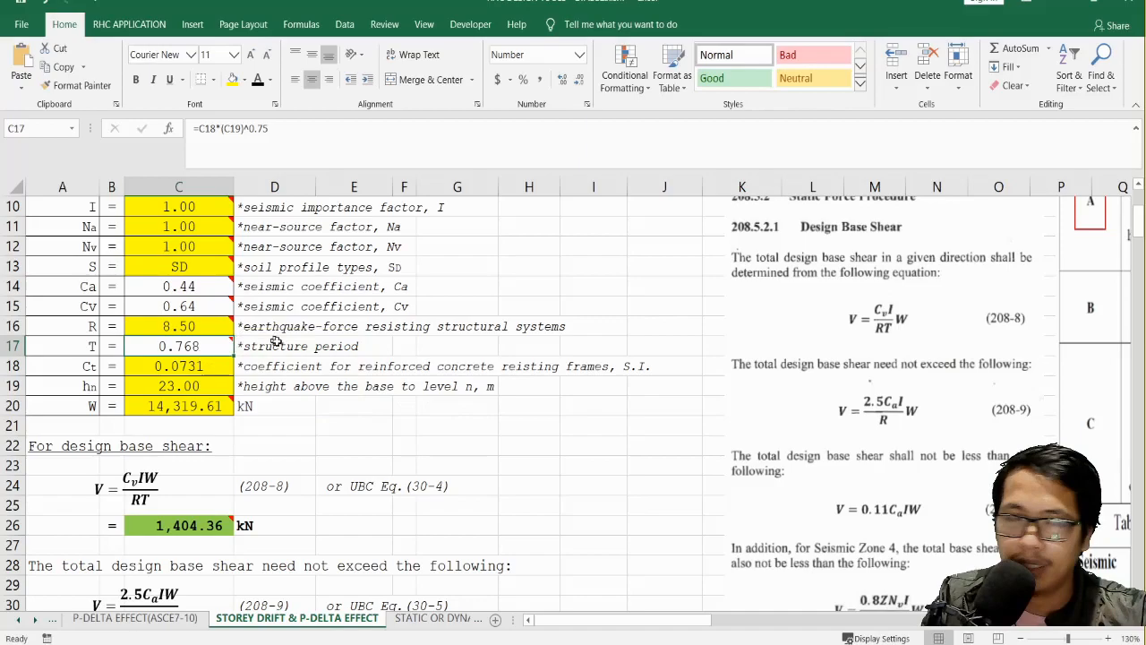
Step: Check the seismic weight W in C20 among the design base shear parameters
scroll(277, 343, "down", 1)
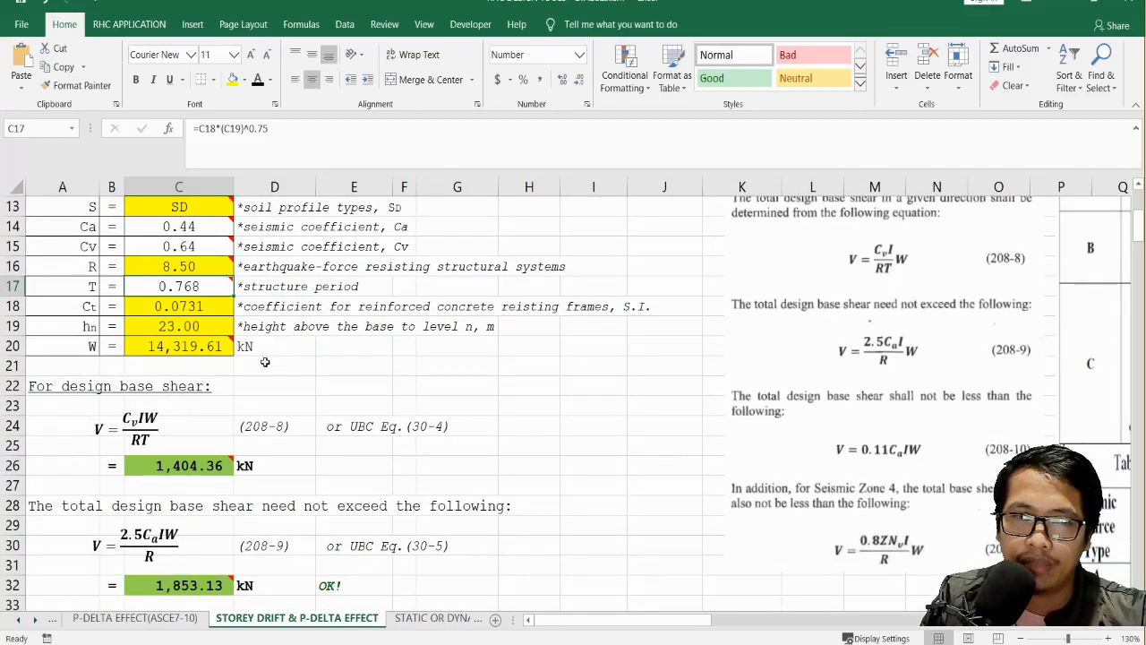
left_click(196, 354)
left_click(330, 367)
left_click(176, 350)
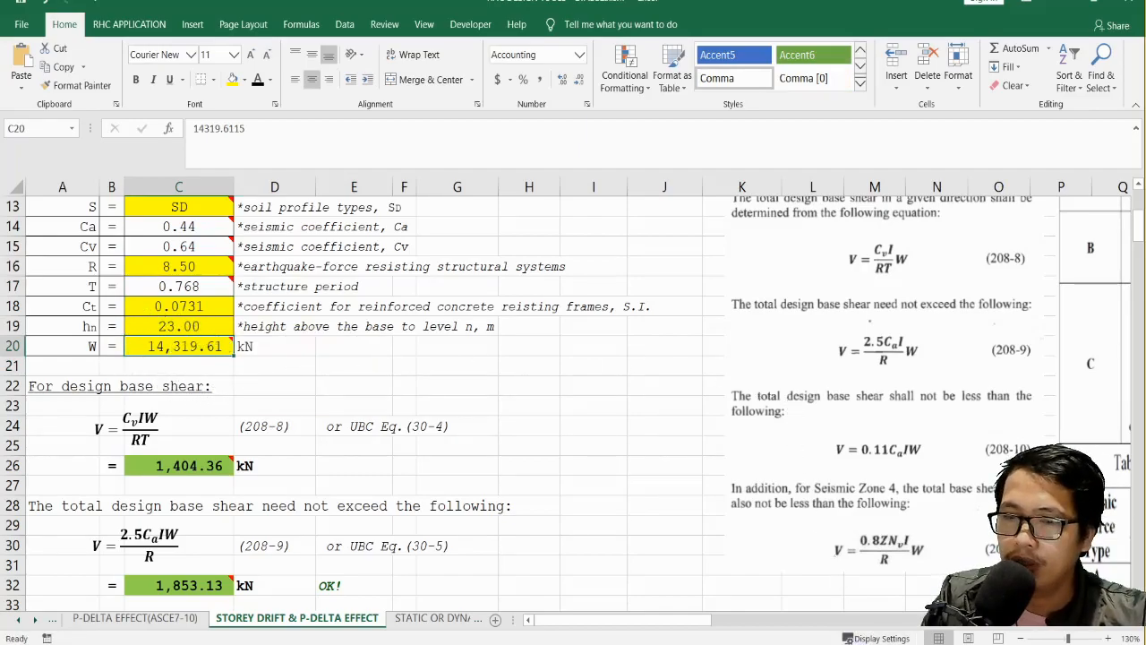
Step: Switch to ETABS, show the undeformed shape in elevation A and create a summary report of the model
key("alt+Tab")
middle_click_drag(717, 462, 713, 425)
left_click(555, 34)
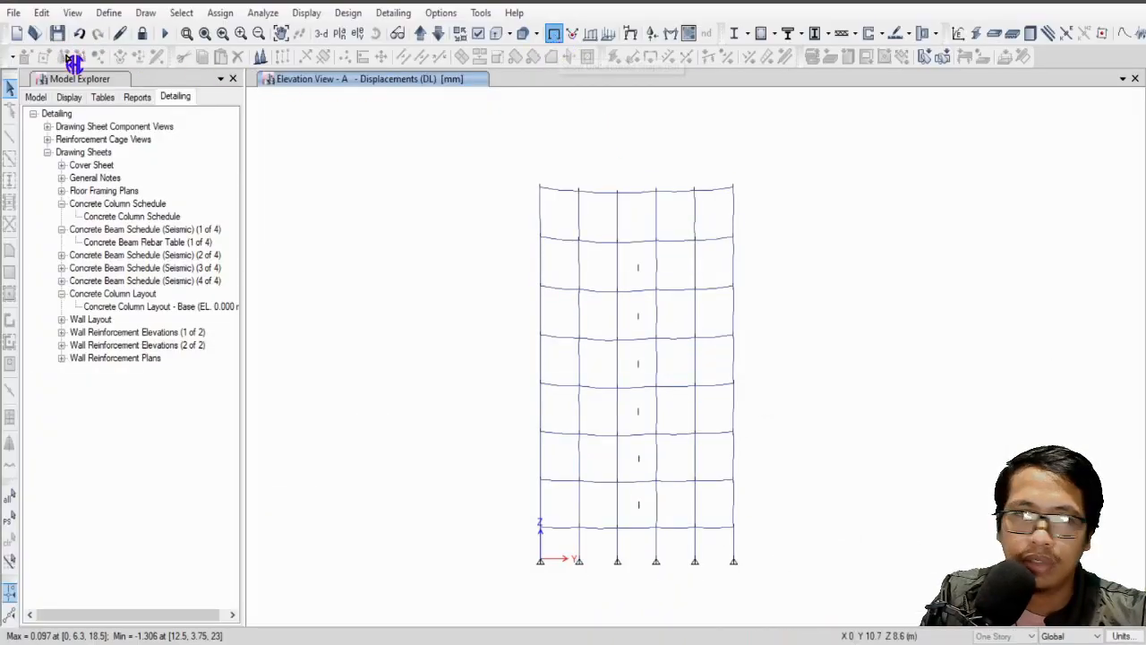
left_click(13, 13)
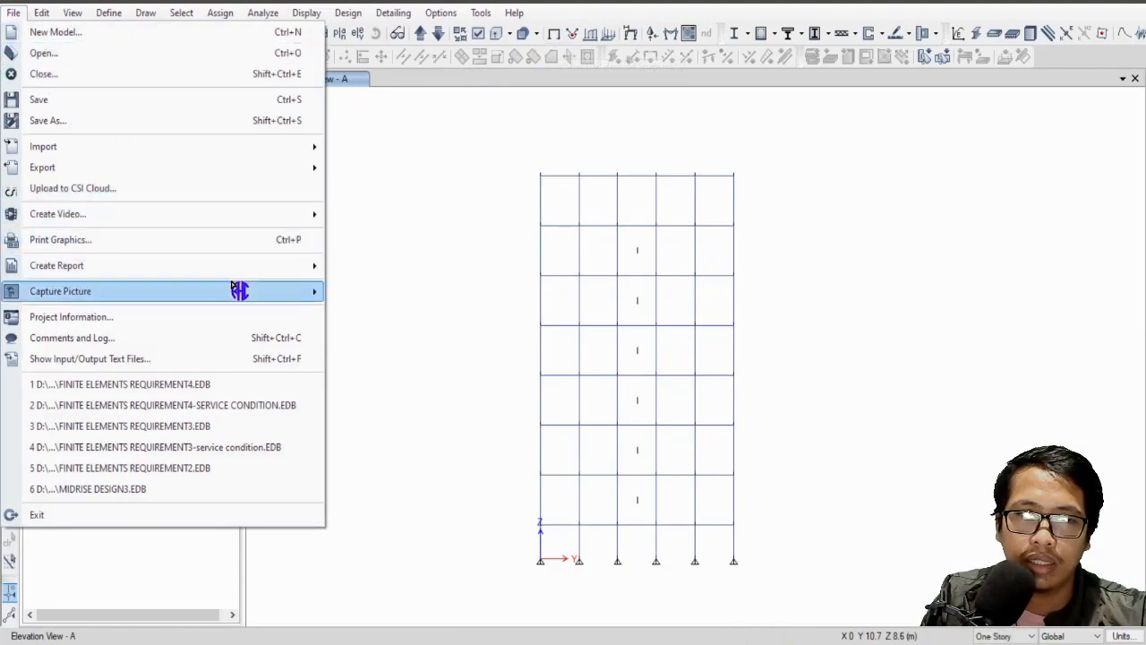
mouse_move(253, 271)
left_click(425, 290)
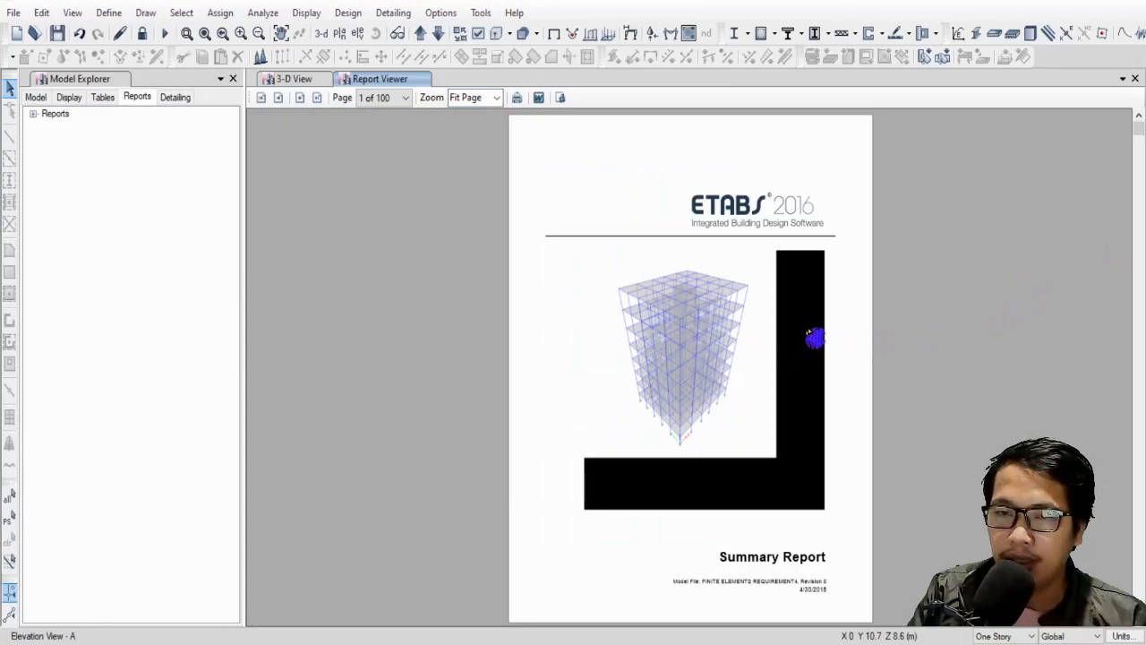
Step: Bring the report's UBC 97 Auto Seismic Load Calculation into view at 100% zoom to read its structural period data
scroll(816, 334, "down", 3)
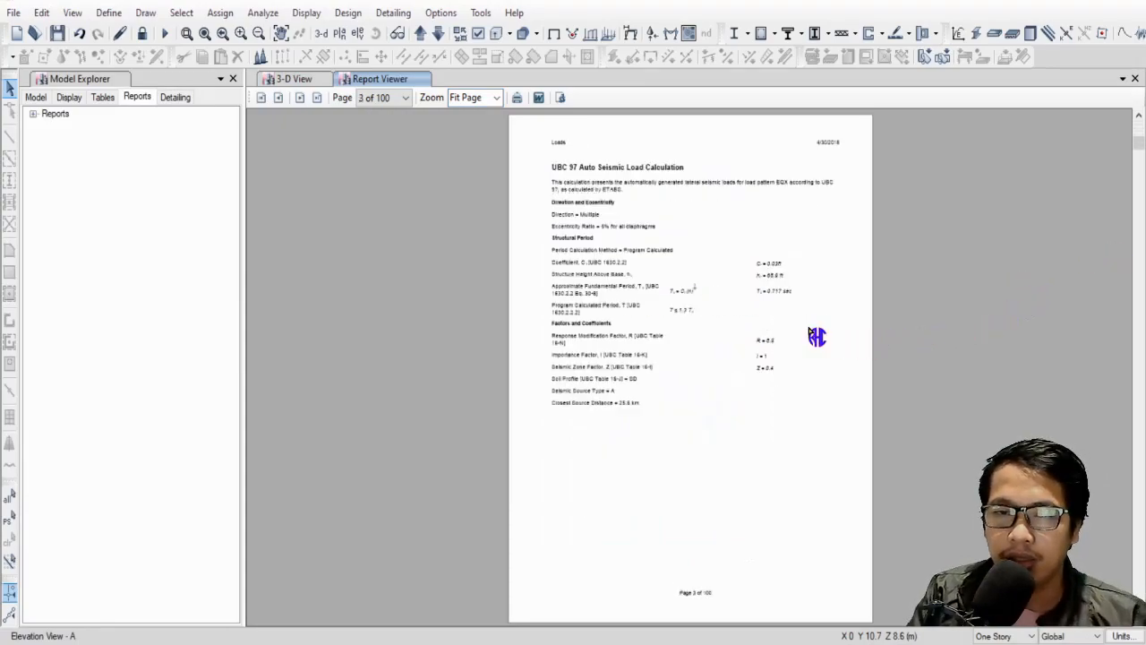
left_click(497, 98)
left_click(472, 162)
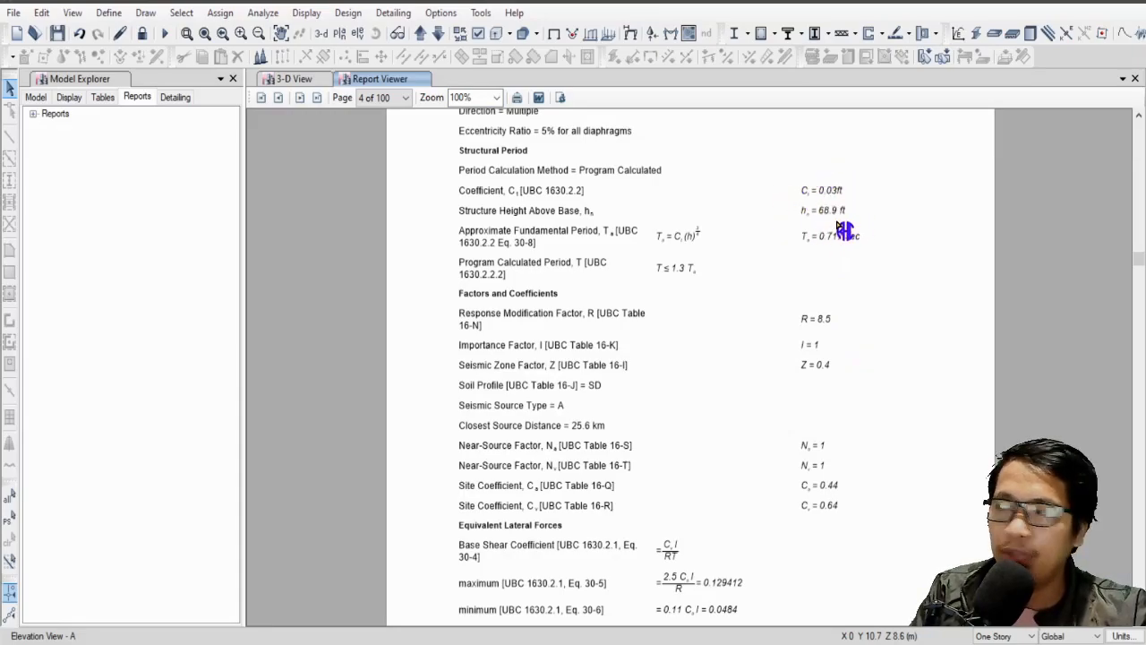
Step: Convert the 23 m structure height to feet on the calculator by computing 23 ÷ .3048
key("alt+Tab")
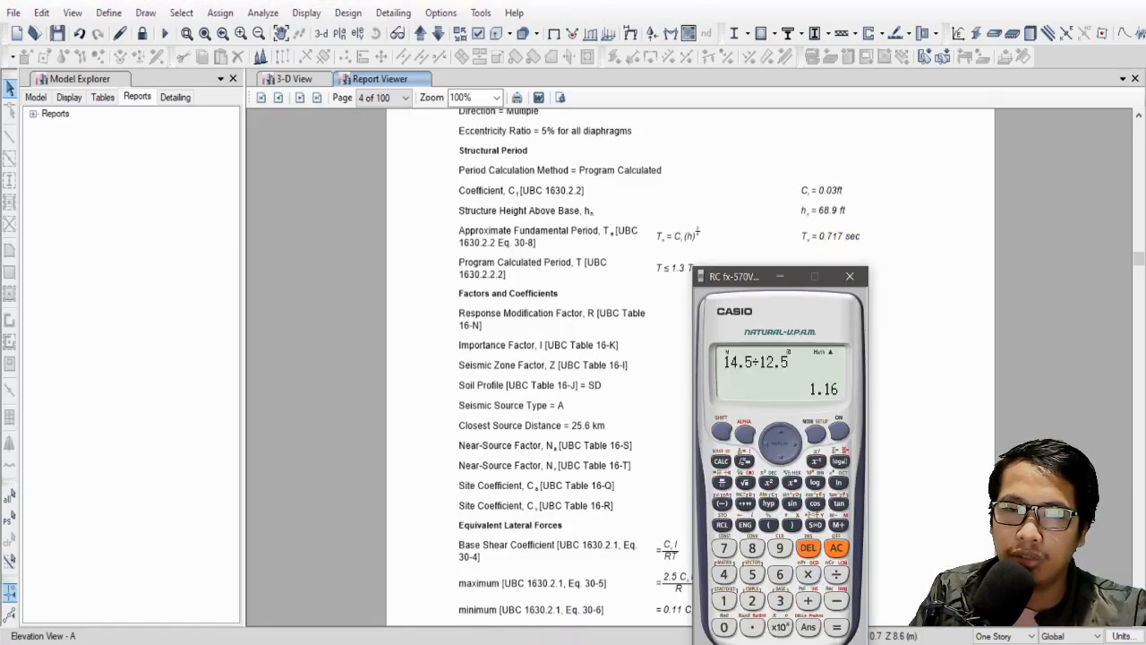
left_click(839, 549)
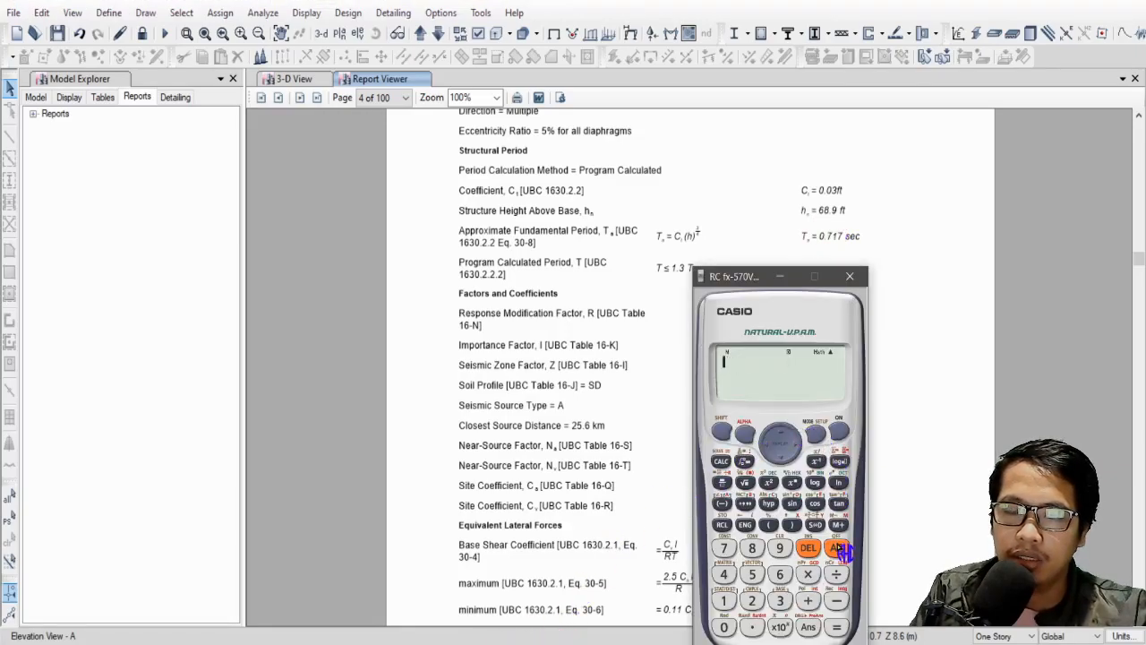
left_click(752, 600)
left_click(780, 600)
left_click(807, 574)
left_click(752, 627)
left_click(780, 600)
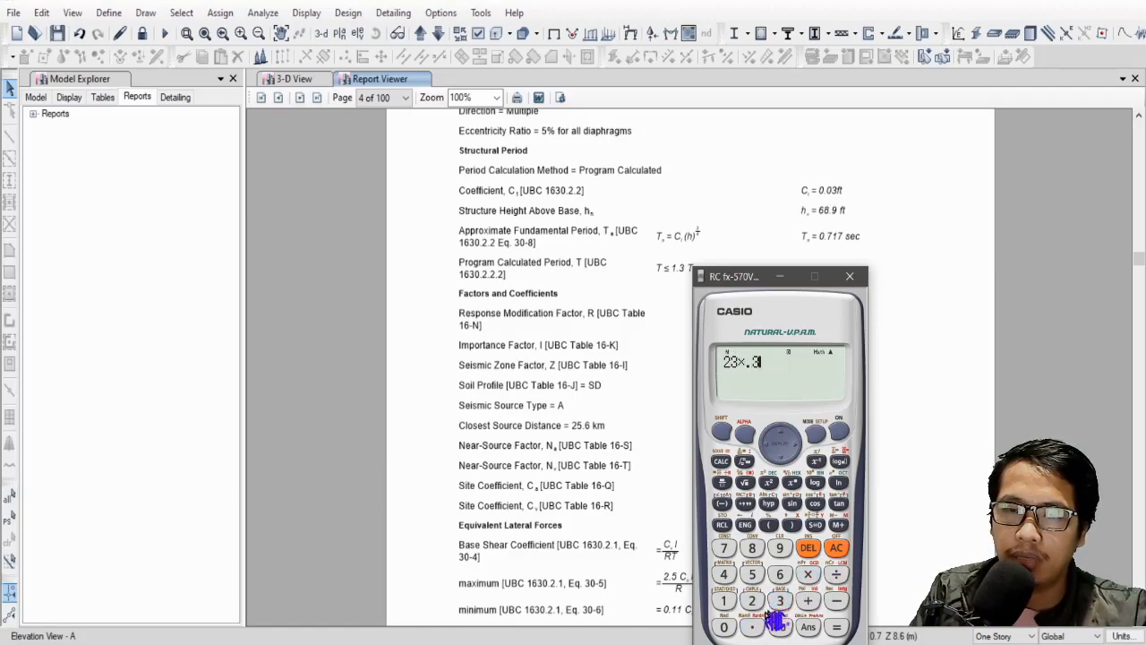
left_click(725, 627)
left_click(724, 574)
left_click(752, 547)
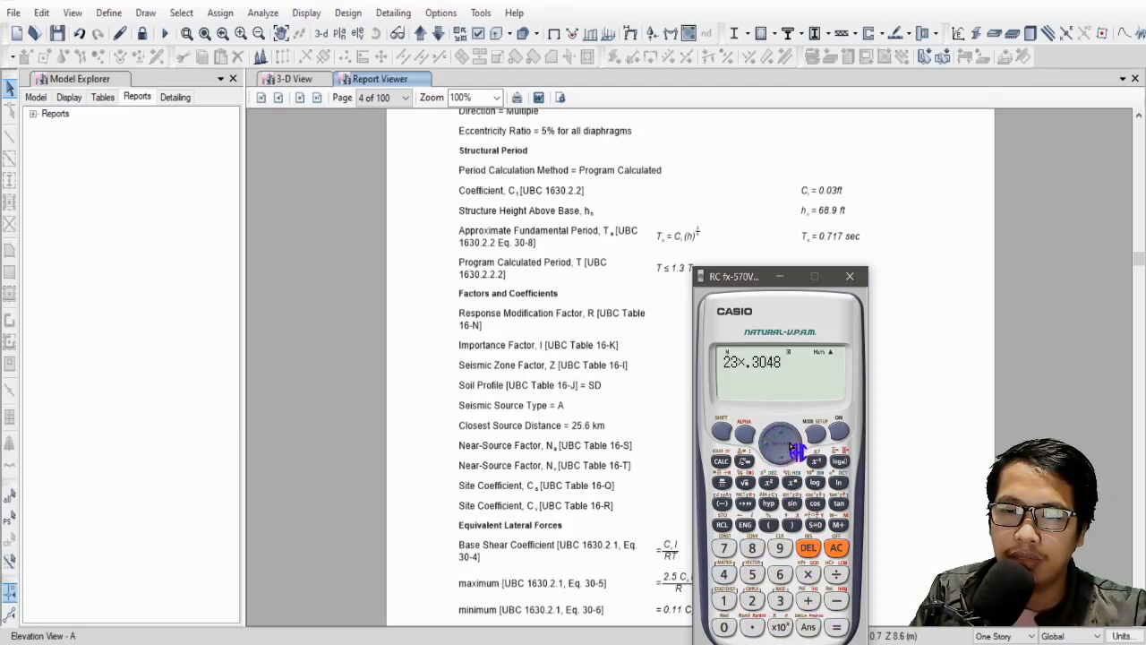
left_click(811, 552)
left_click(837, 574)
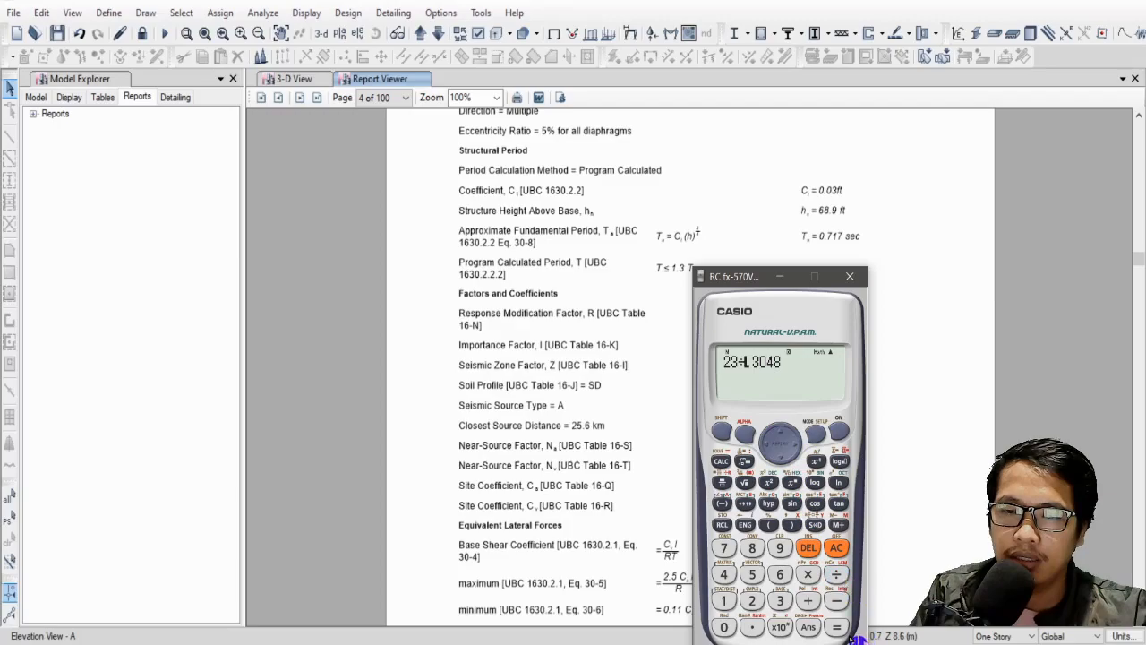
left_click(836, 627)
left_click(836, 525)
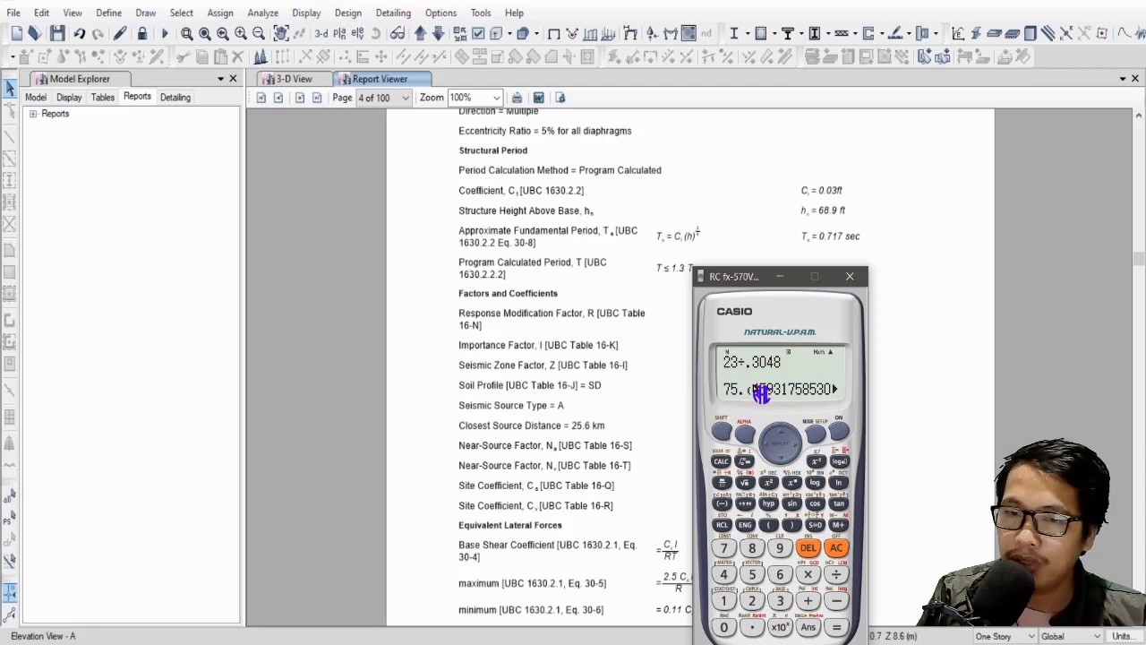
Step: Revise the calculator expression to 21 ÷ .3048 and evaluate it as a decimal for comparison with the report's height
left_click(798, 445)
left_click(799, 445)
left_click(837, 547)
left_click(797, 448)
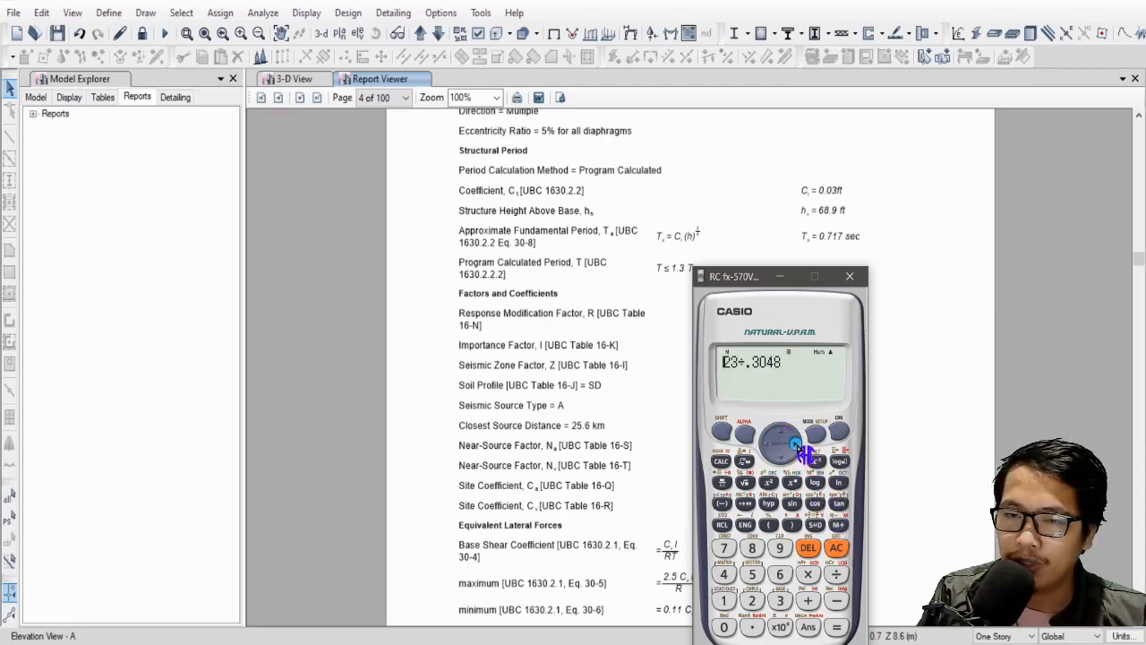
left_click(802, 447)
left_click(809, 547)
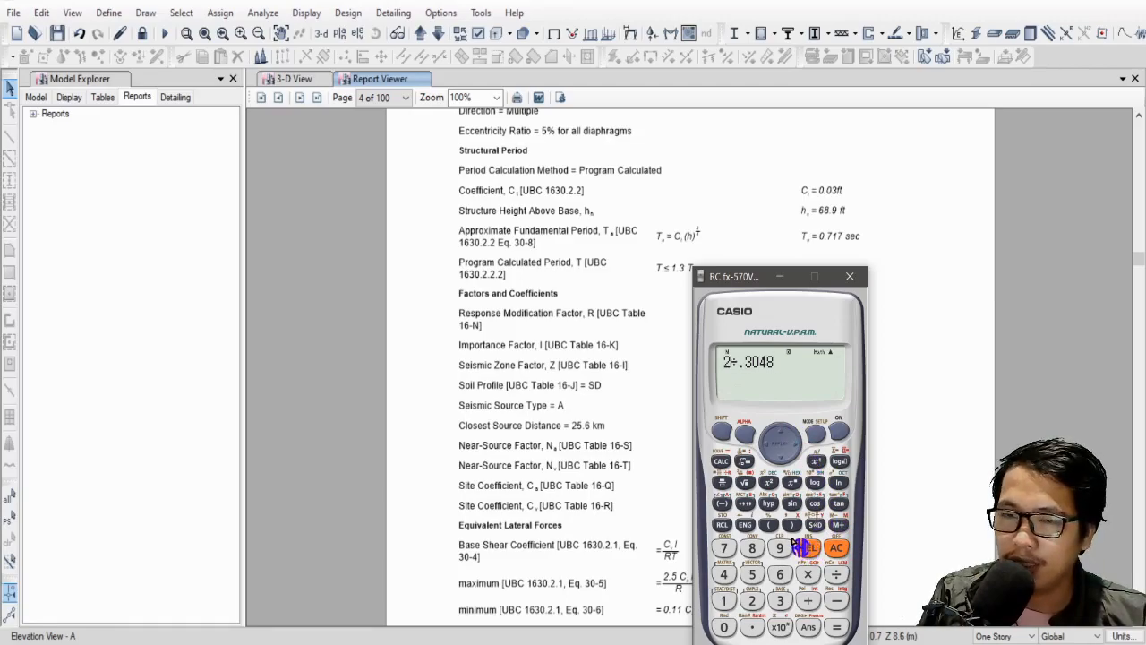
left_click(723, 601)
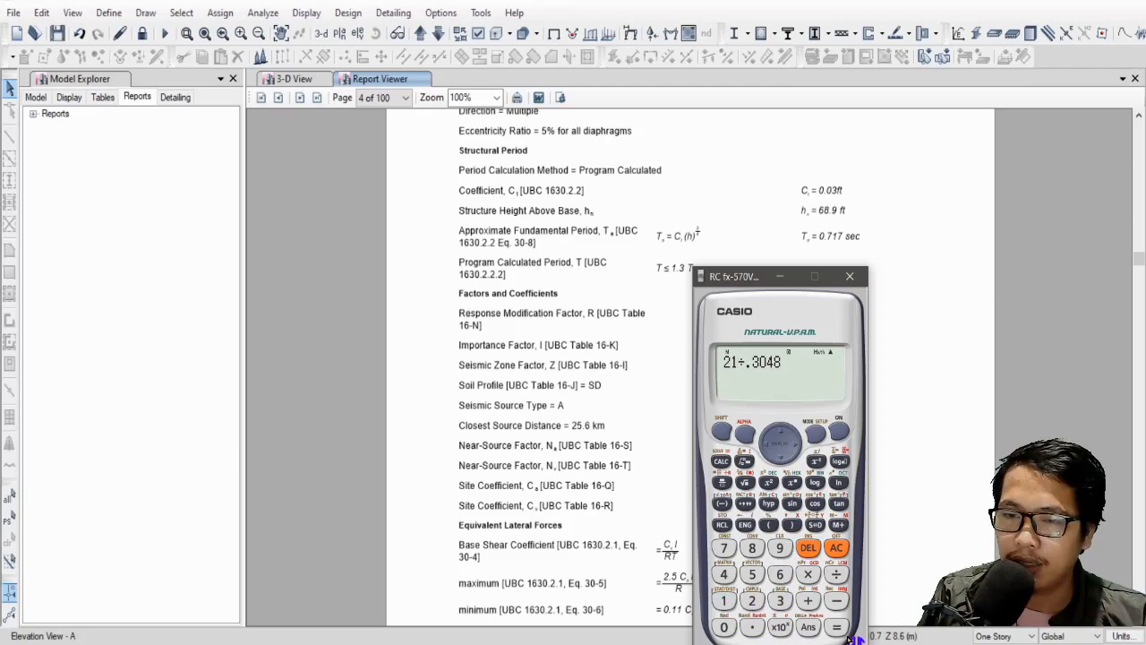
left_click(837, 627)
left_click(815, 526)
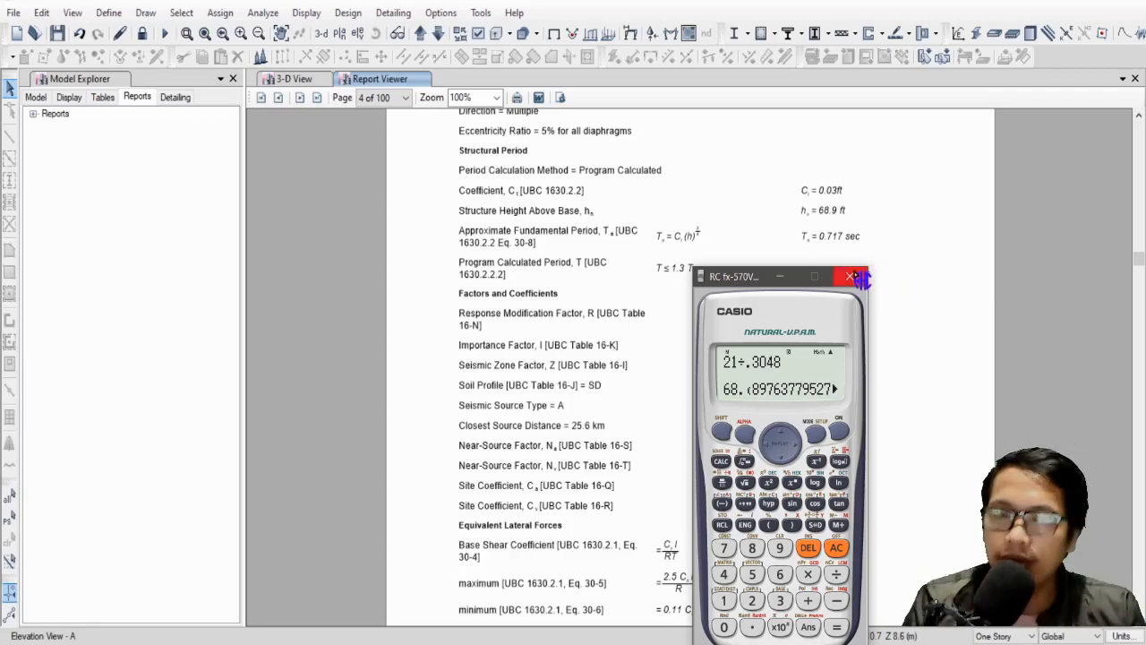
Step: Switch to the Excel workbook, set height hn in C19 to 21 m and check the structure period in C17
key("alt+Tab")
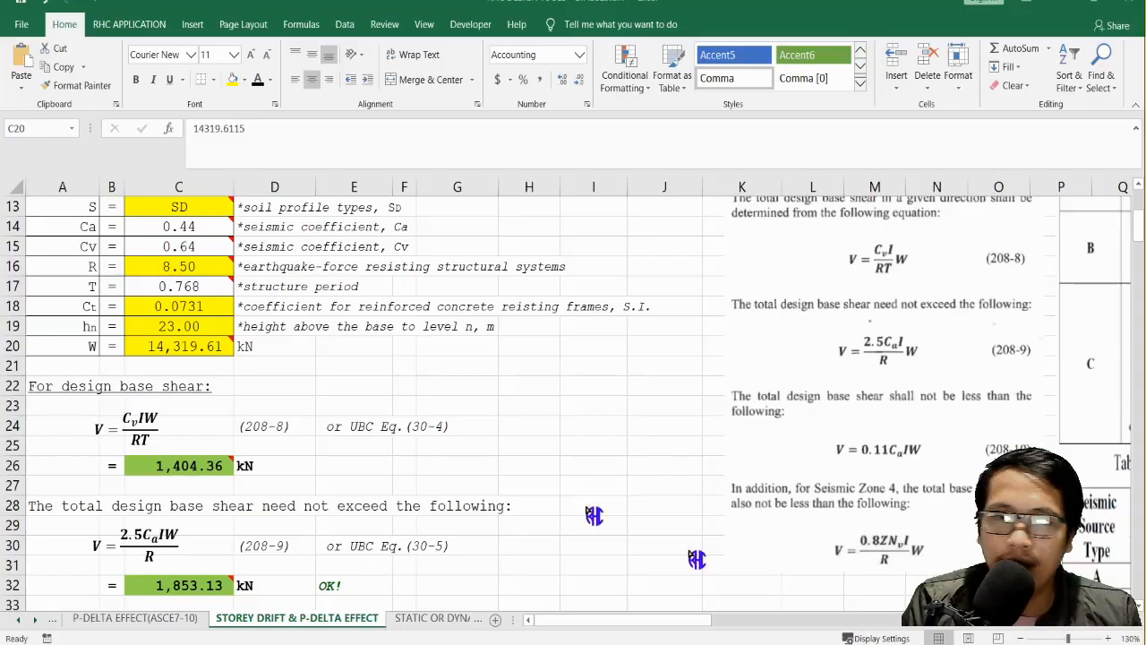
left_click(435, 442)
left_click(194, 324)
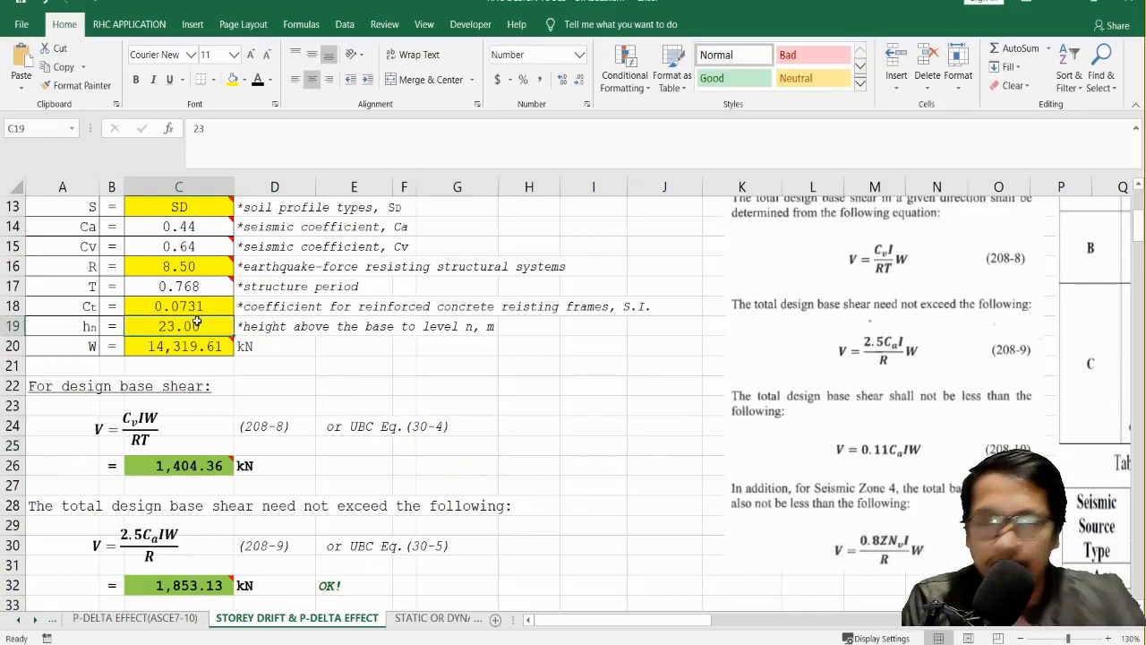
type("21")
key("Return")
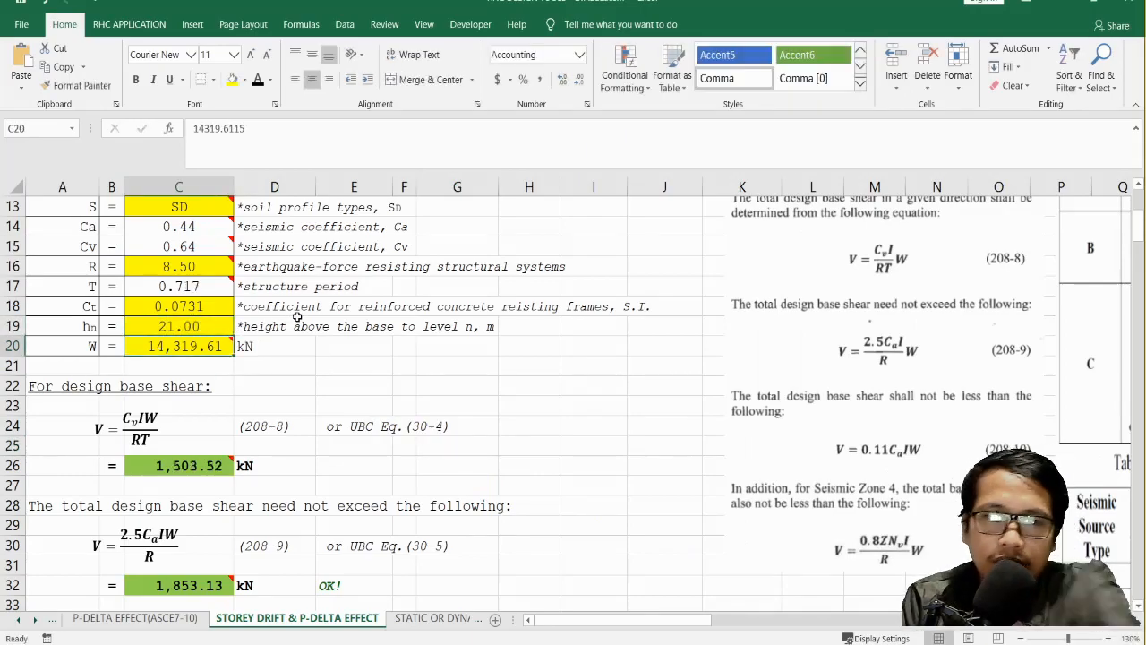
left_click(207, 286)
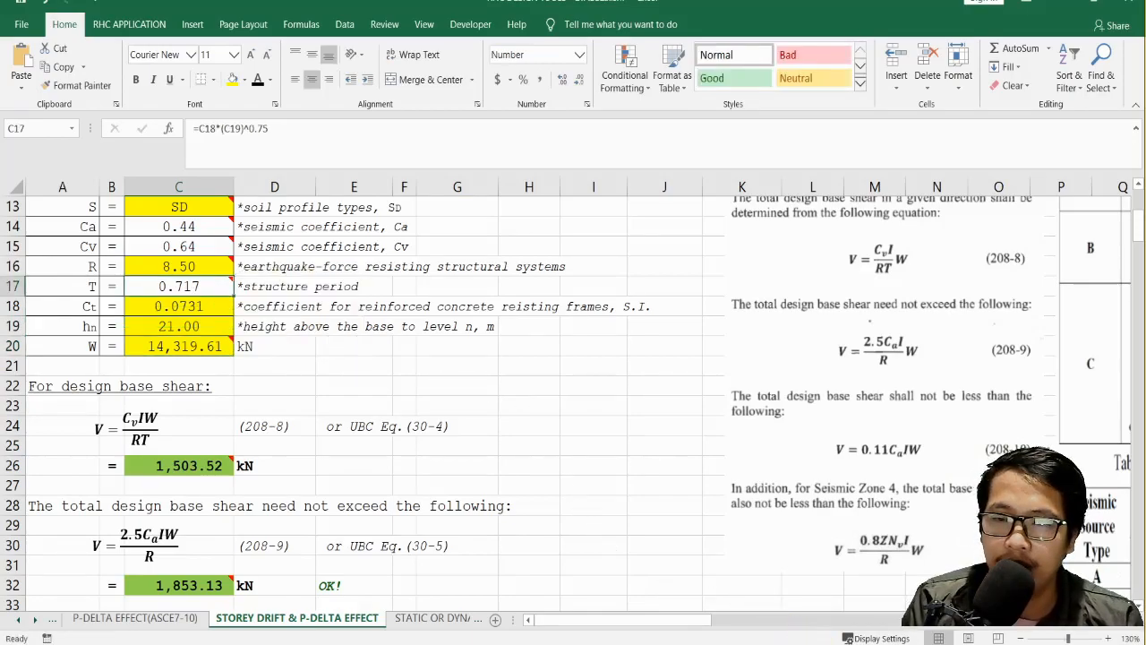
Step: Switch to the ETABS report, enlarge it to 150% and examine the structural period, factors and coefficients on page 4
key("alt+Tab")
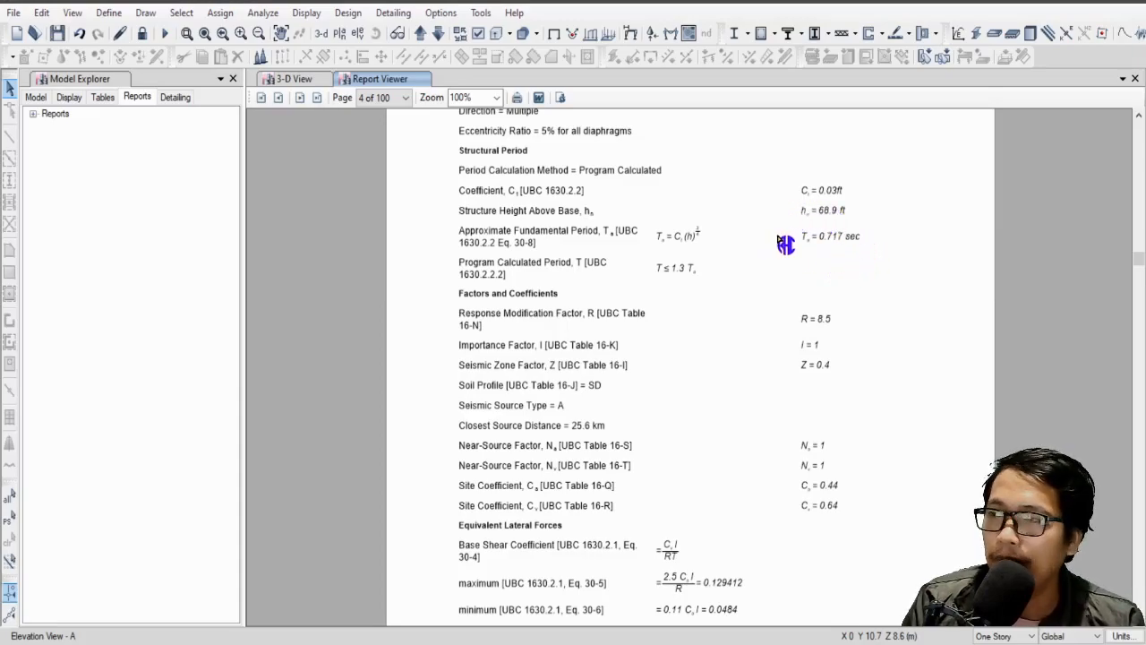
left_click(501, 98)
left_click(477, 172)
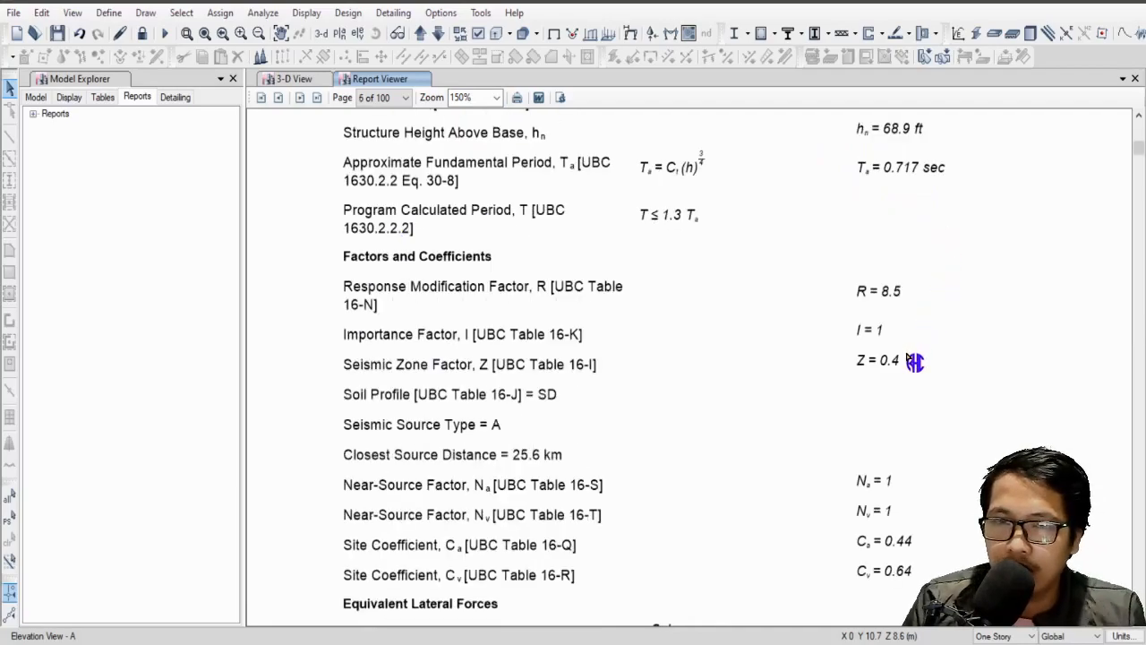
scroll(908, 356, "up", 3)
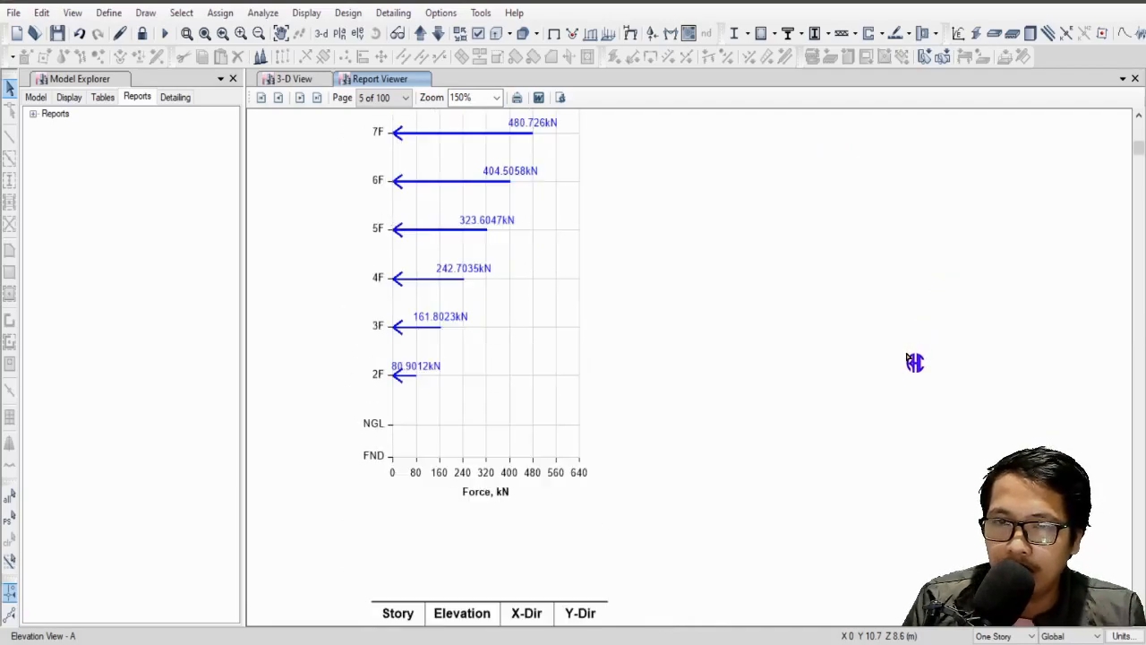
left_click(1139, 116)
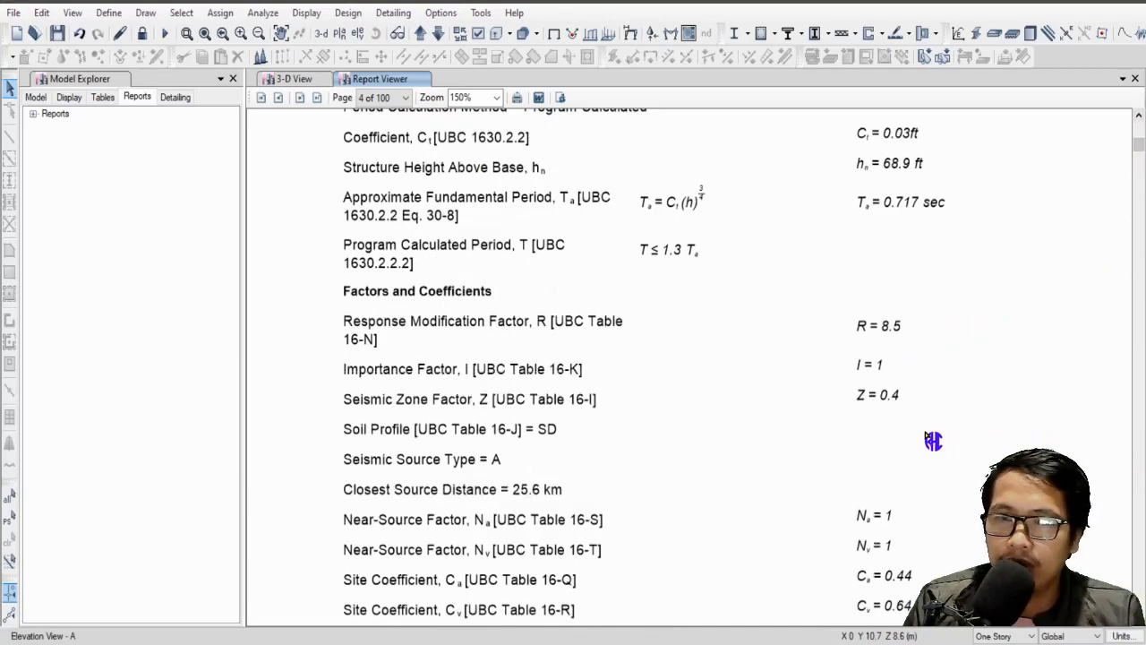
left_click(280, 33)
left_click_drag(793, 371, 793, 305)
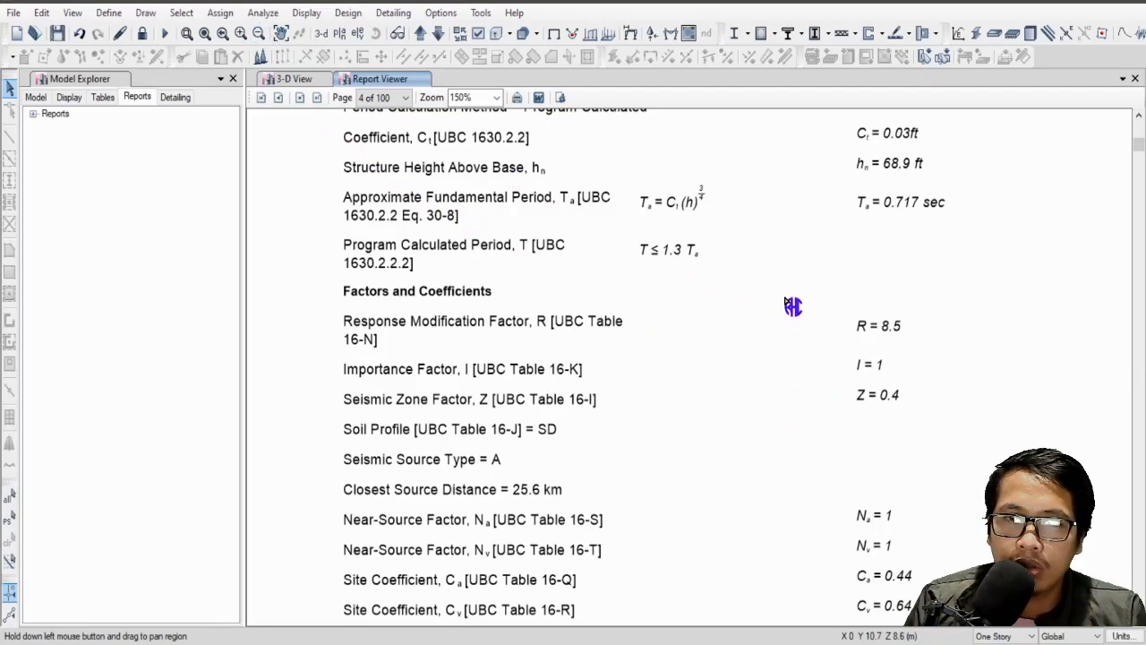
scroll(801, 344, "down", 3)
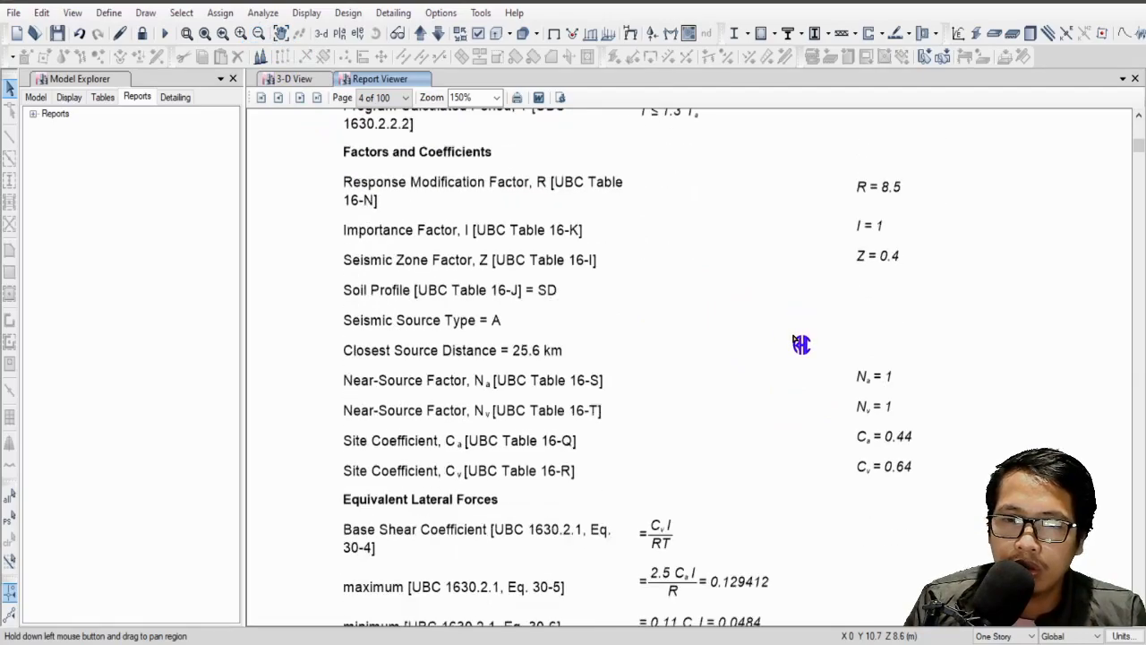
Step: Switch from the report's factors and coefficients to the Excel workbook and compare its design base shear equations 208-8 and 208-9 with the UBC ones
scroll(800, 344, "down", 3)
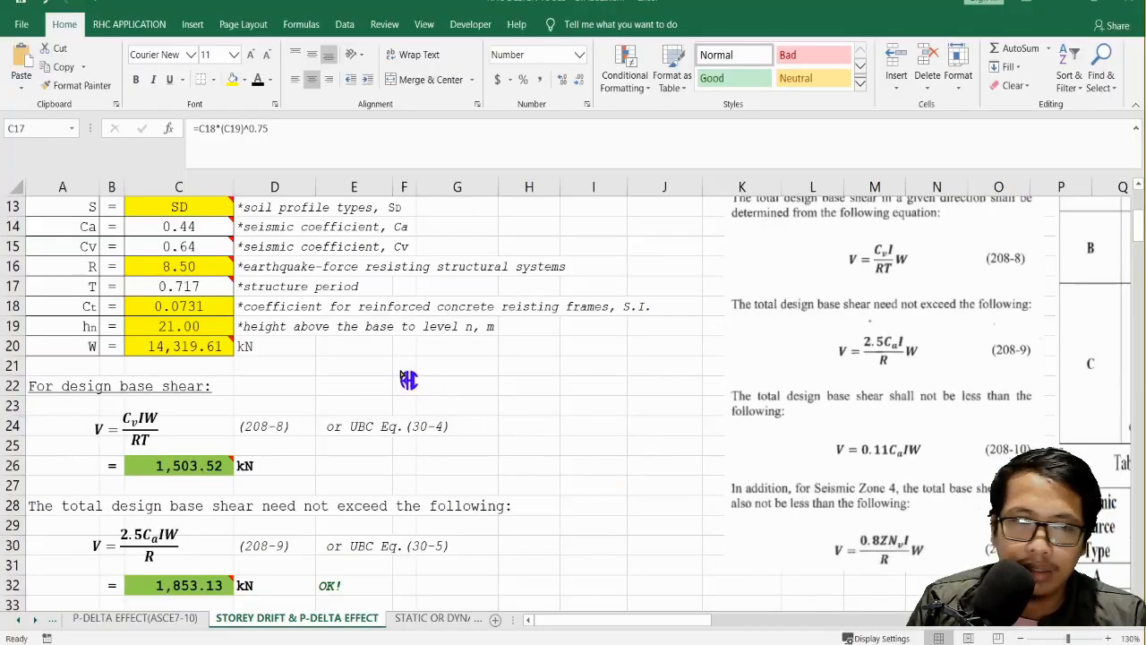
left_click(404, 369)
scroll(420, 385, "down", 1)
scroll(419, 385, "down", 2)
left_click(570, 405)
scroll(428, 398, "up", 2)
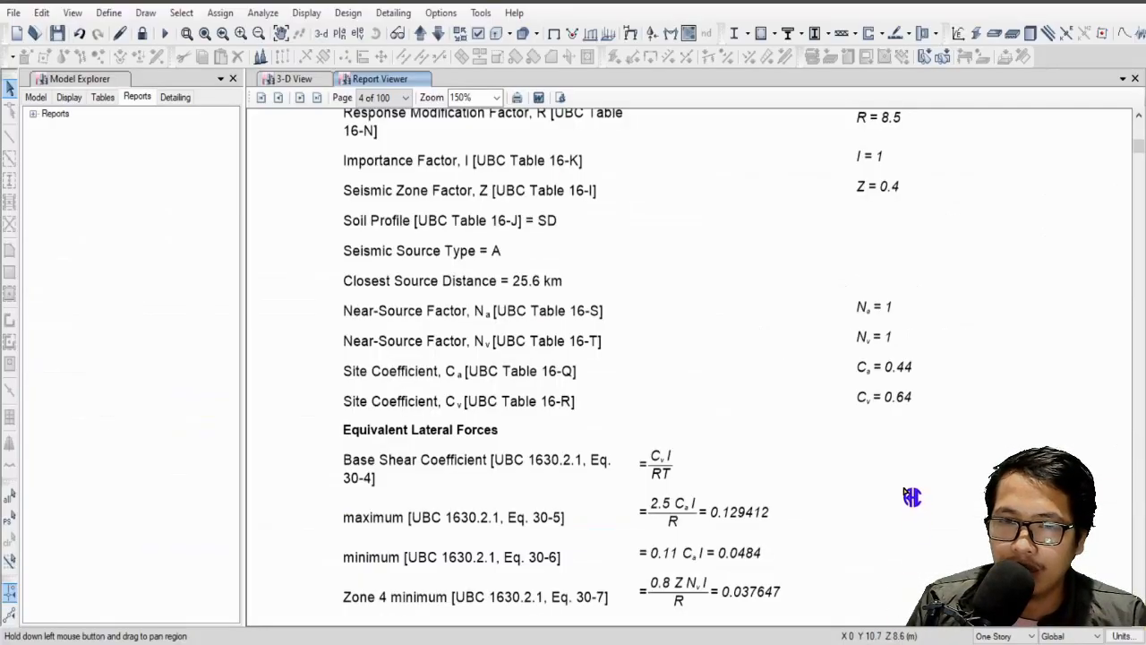
Step: Look up weight W in the ETABS report's Calculated Base Shear table on page 5, and set W in C20 of the Excel workbook to 15867 kN
scroll(912, 503, "down", 3)
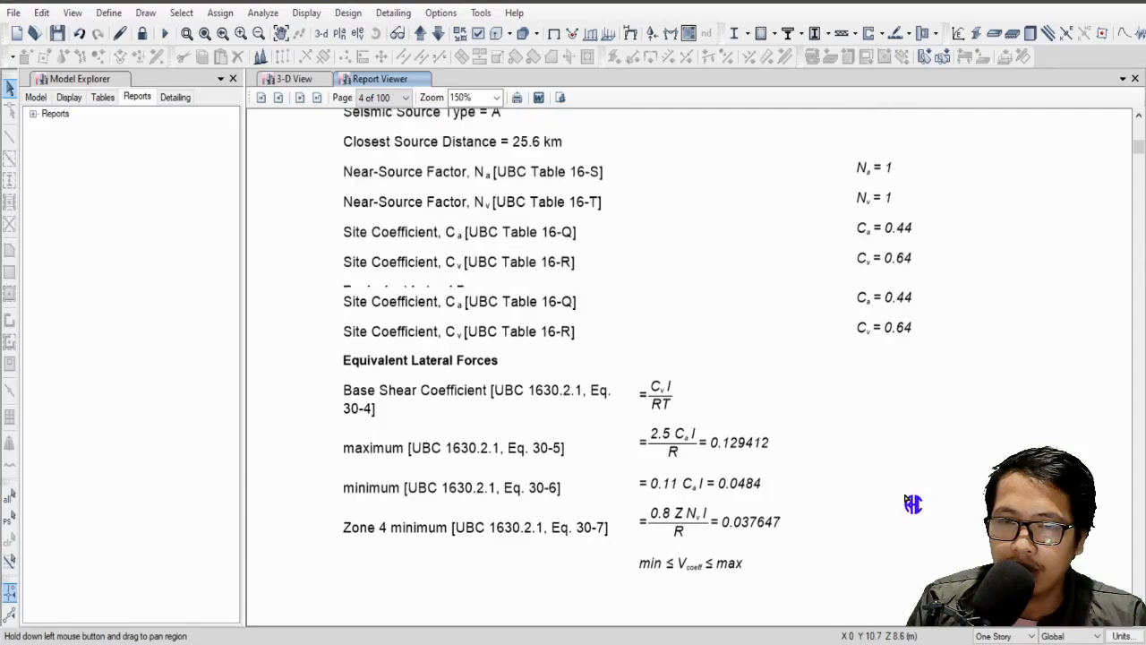
scroll(913, 503, "down", 3)
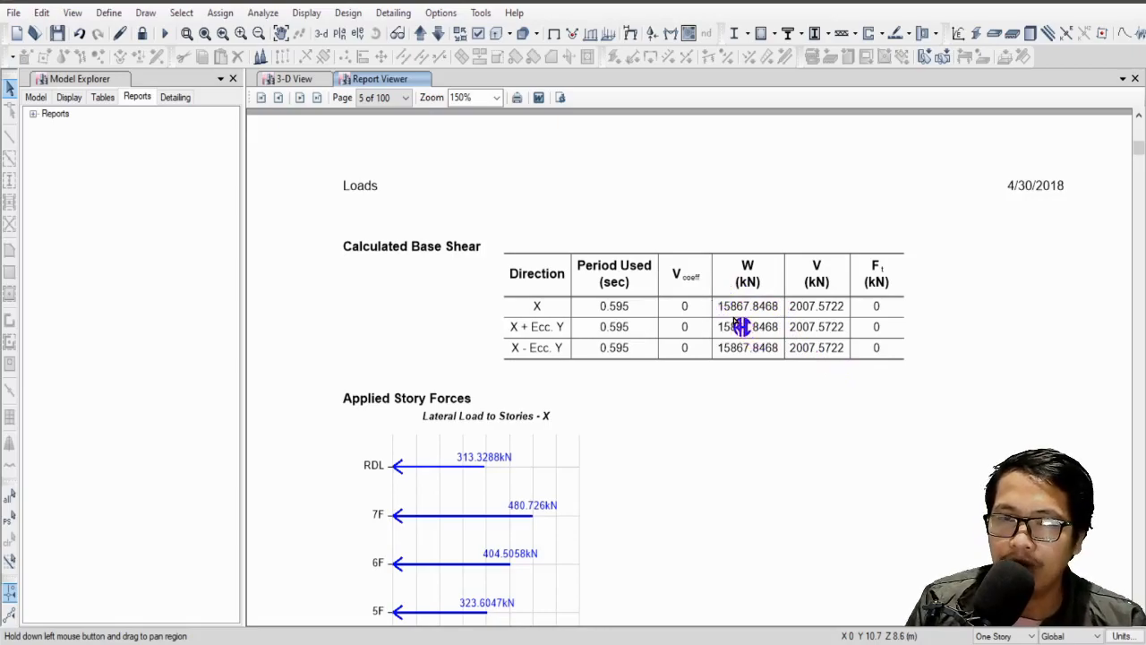
key("alt+Tab")
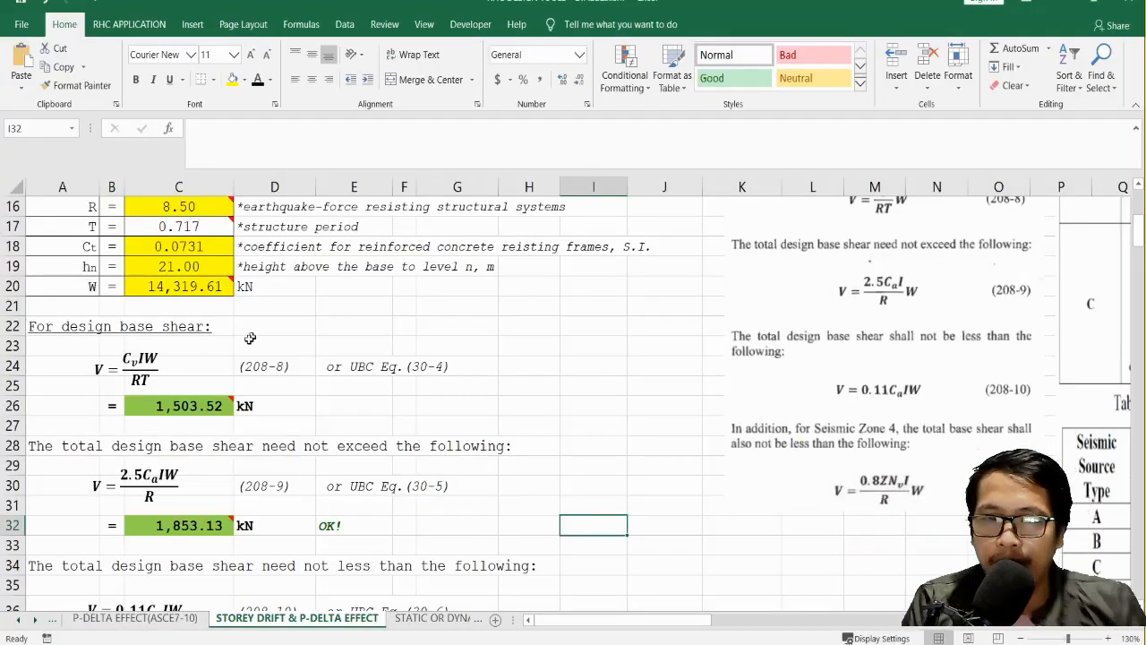
left_click(173, 286)
type("15")
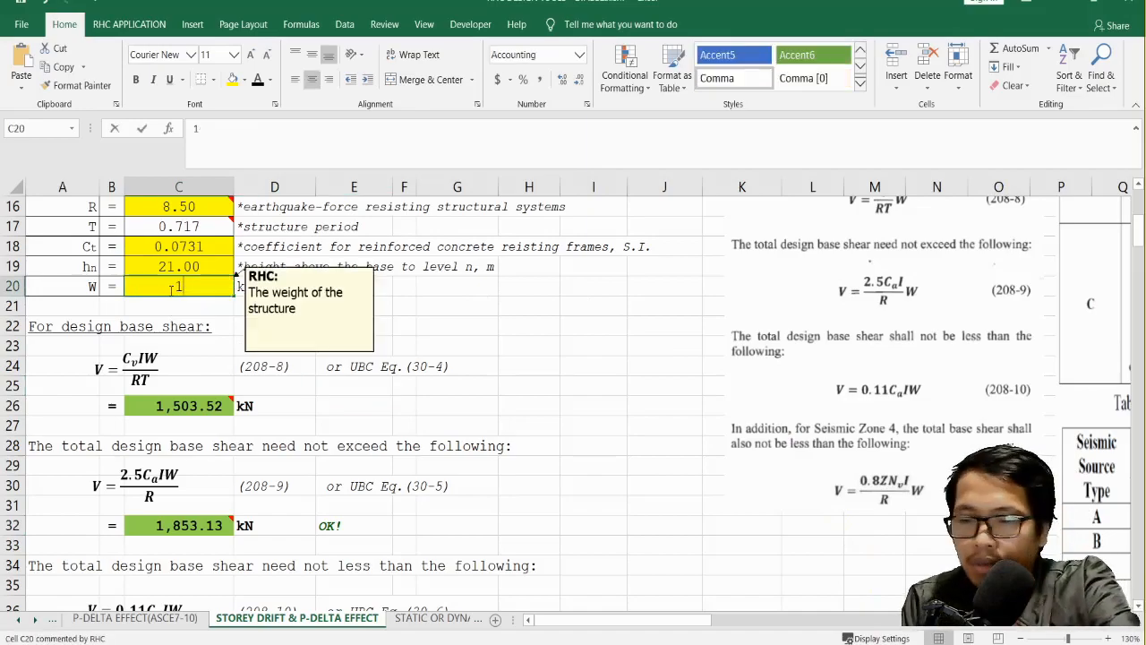
type("867")
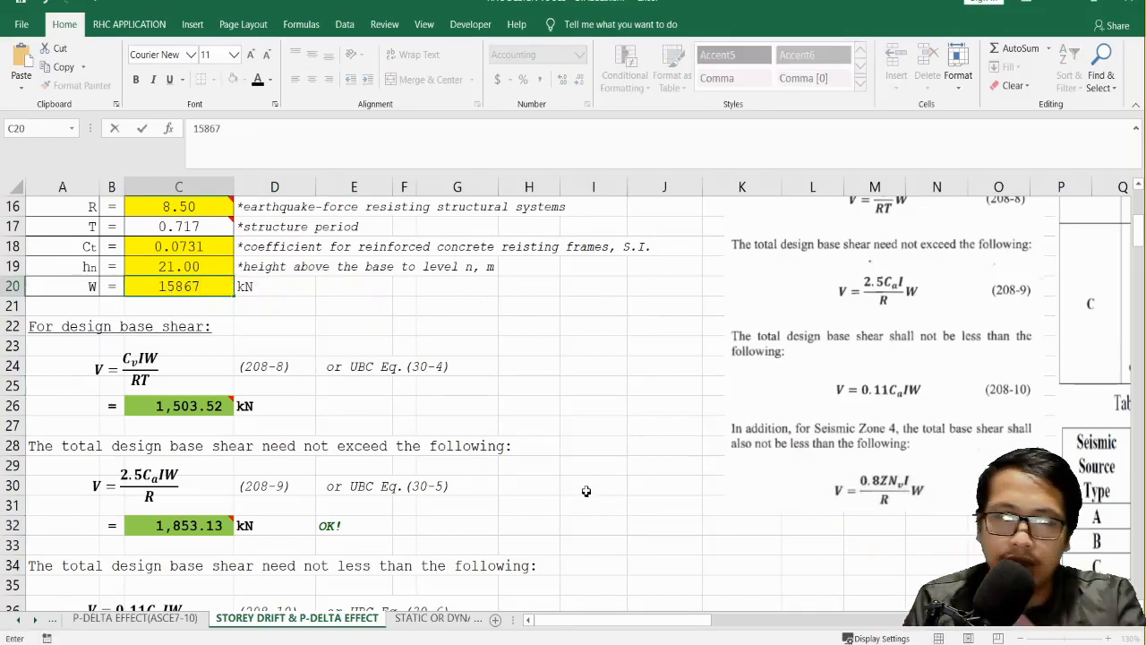
key("Return")
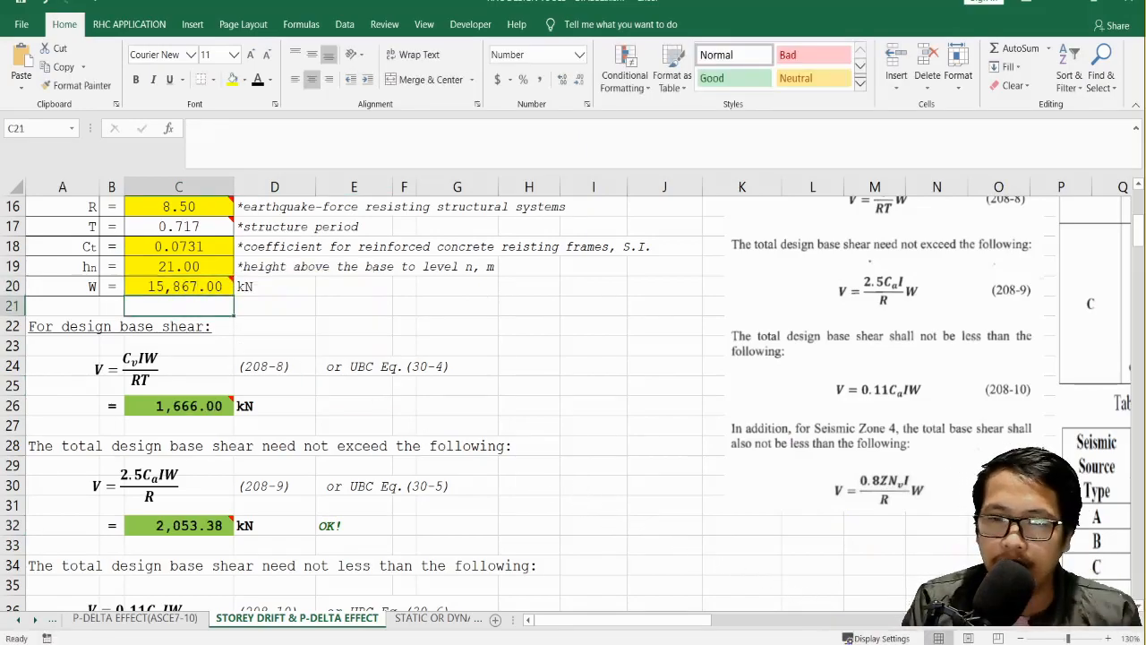
Step: Check the seismic weight in the ETABS report, then set W in cell C20 of the Excel sheet to 15867.8468
key("alt+Tab")
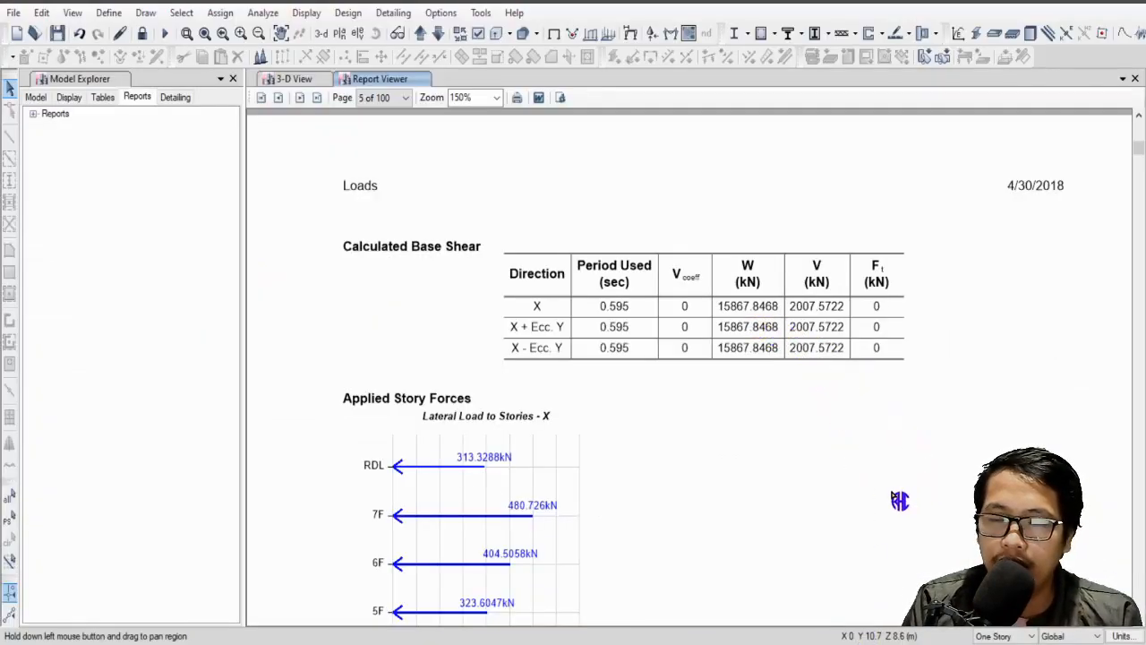
key("alt+Tab")
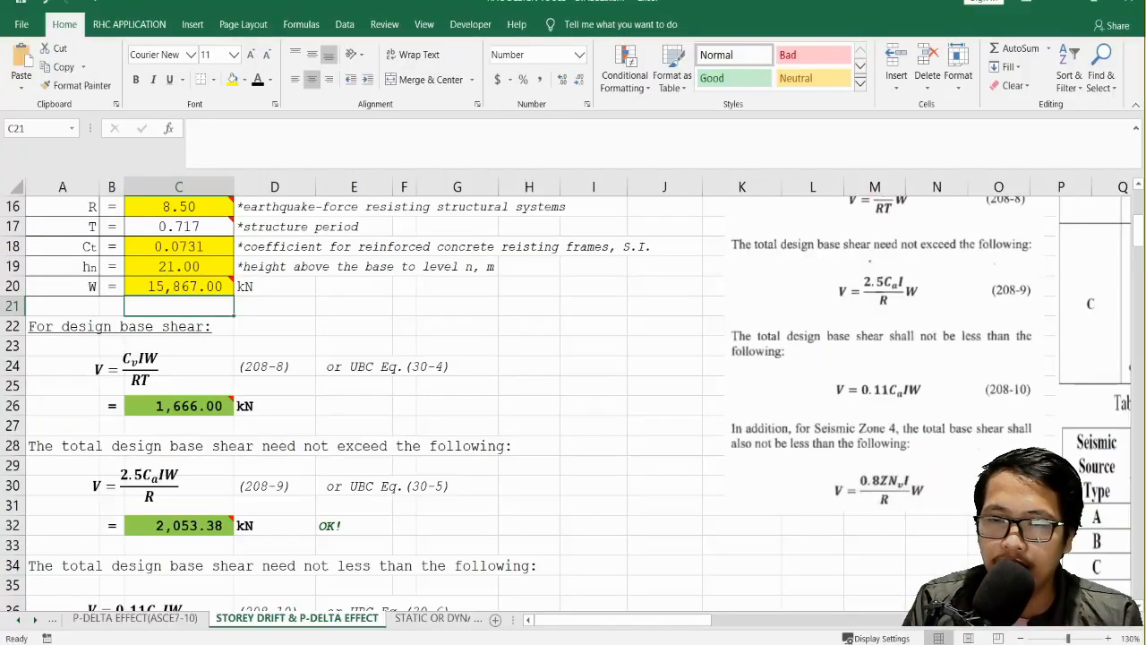
double_click(205, 287)
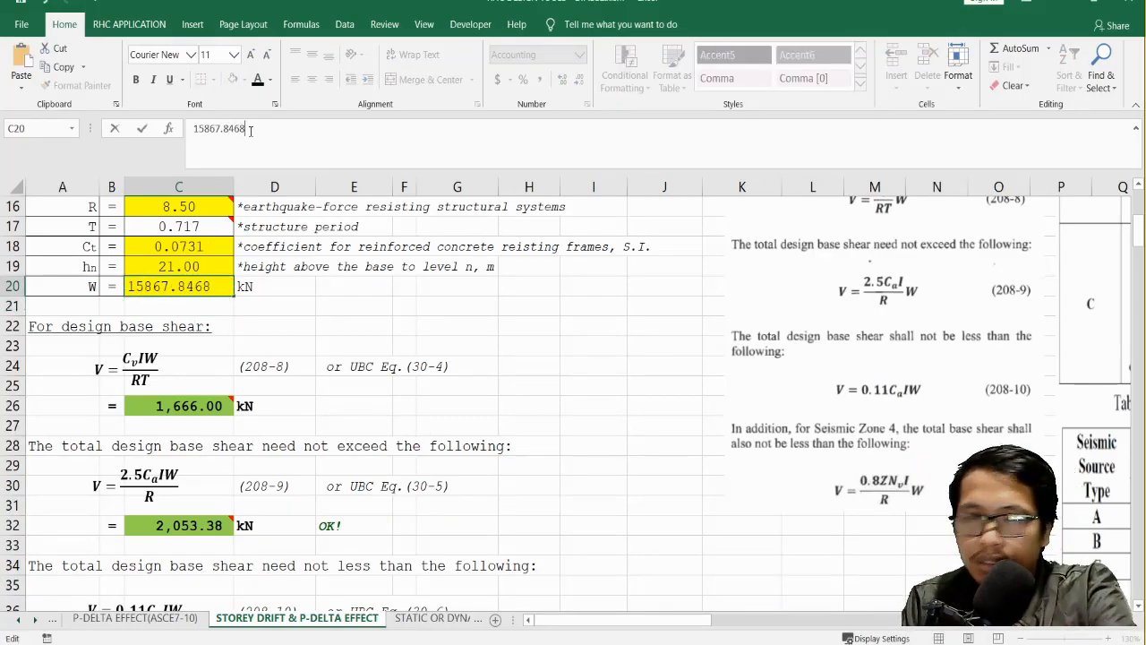
key("Return")
left_click(529, 465)
scroll(439, 439, "down", 1)
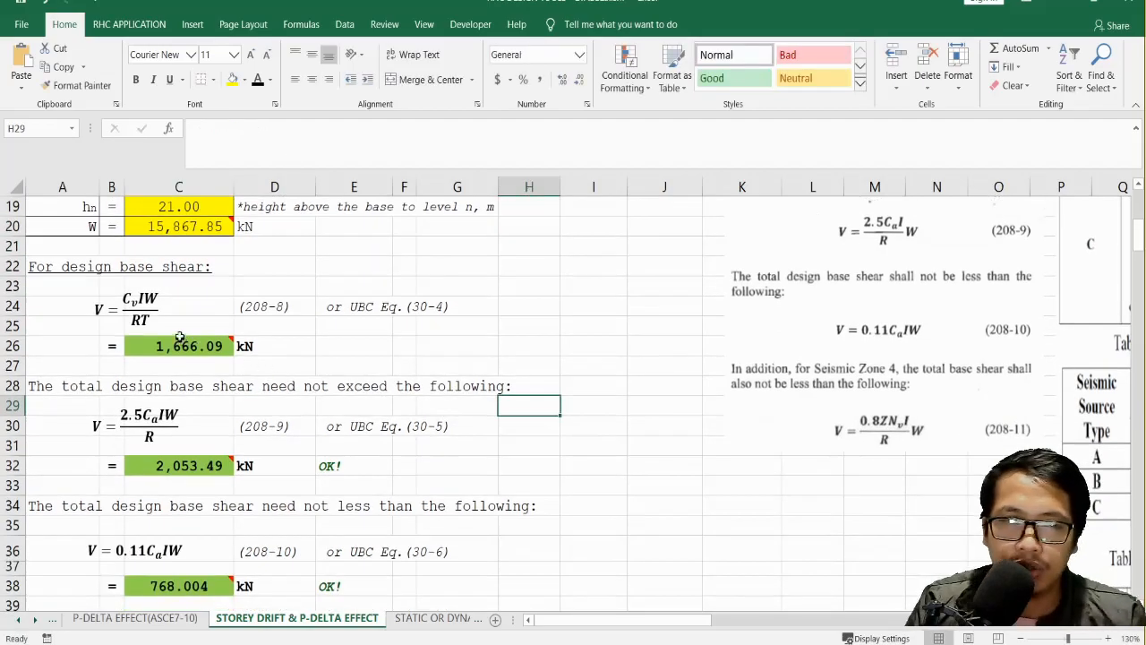
mouse_move(160, 351)
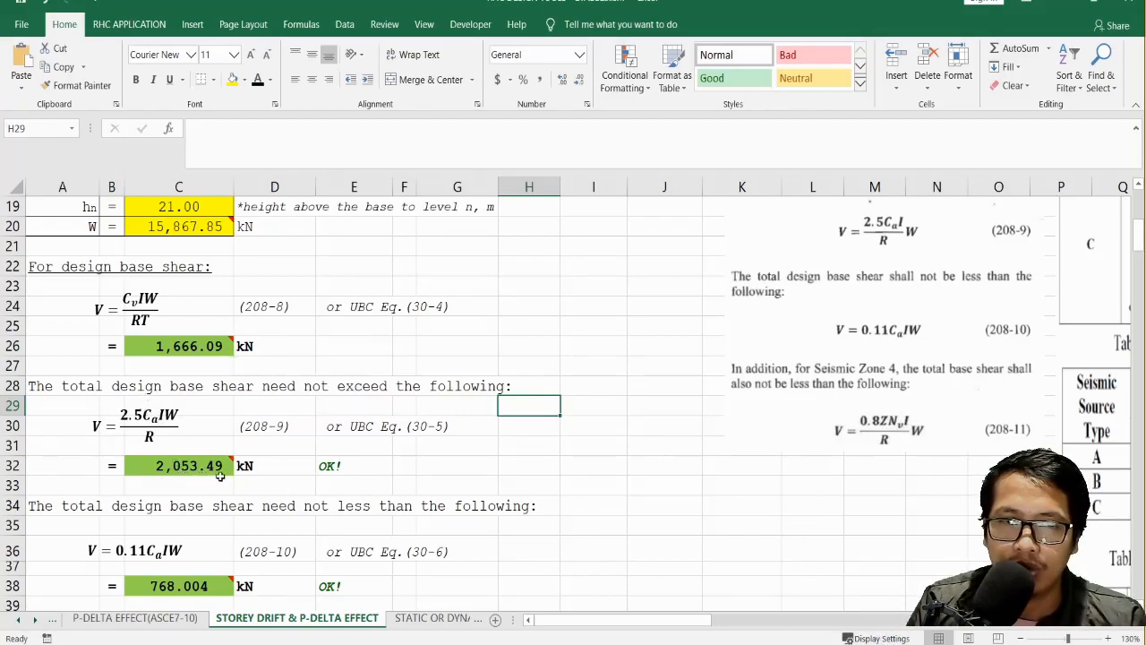
Step: Switch to the ETABS report and examine the applied story forces and the UBC 97 base shear coefficient limits
key("alt+Tab")
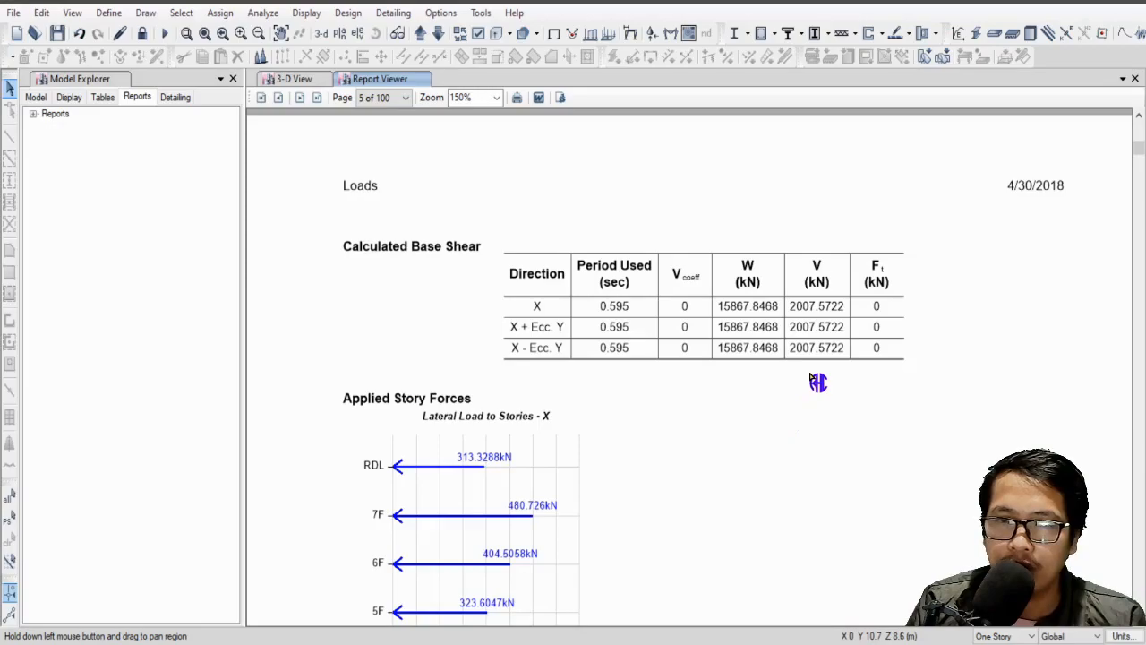
scroll(817, 382, "down", 4)
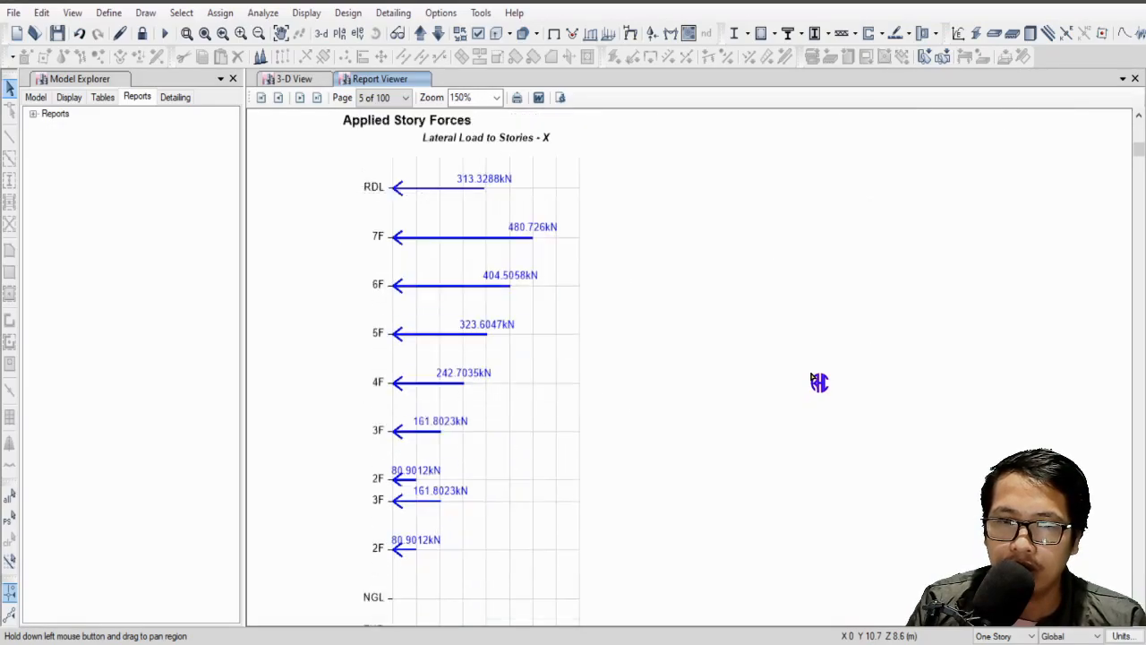
scroll(817, 382, "down", 3)
scroll(816, 383, "down", 10)
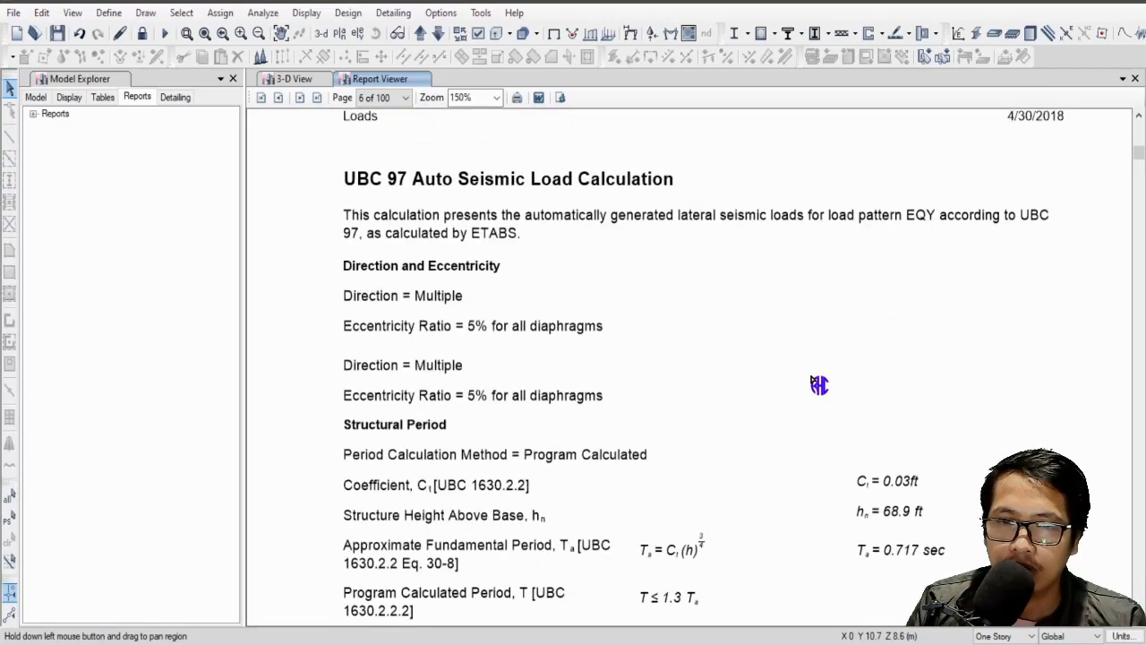
scroll(818, 385, "up", 10)
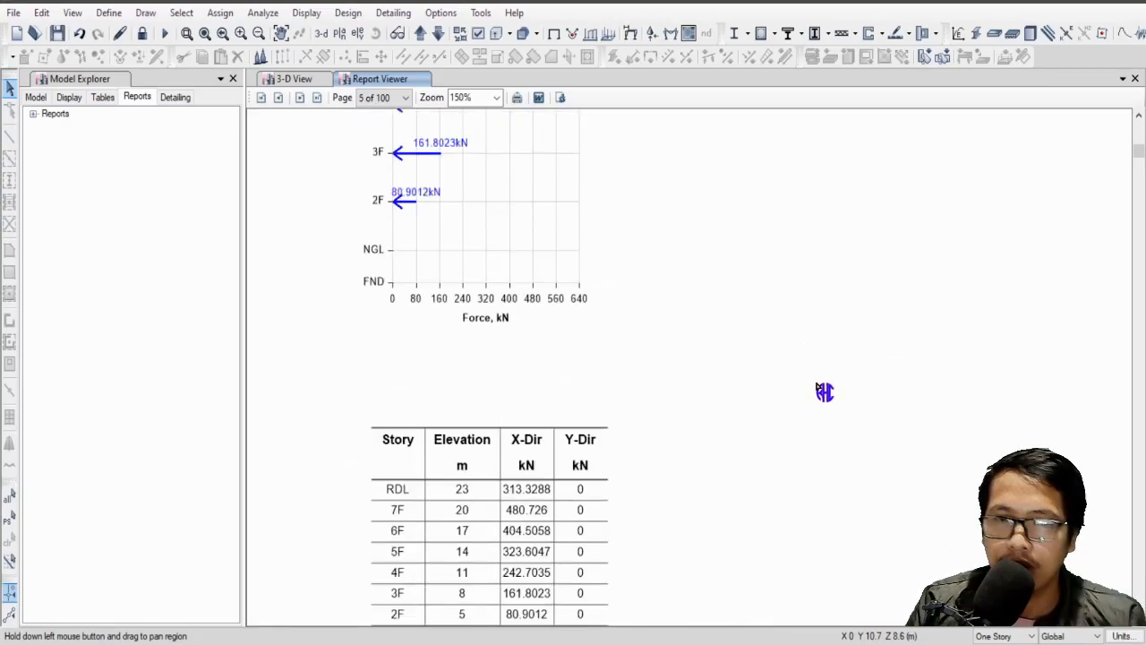
scroll(819, 391, "up", 1)
scroll(819, 391, "up", 8)
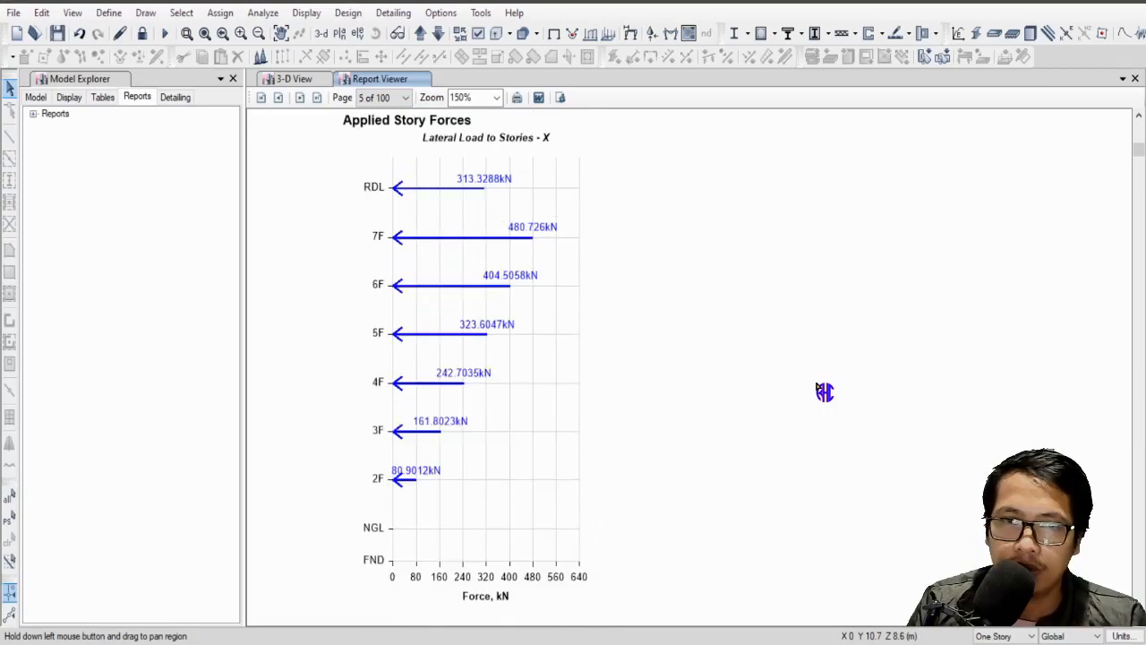
scroll(824, 391, "up", 1)
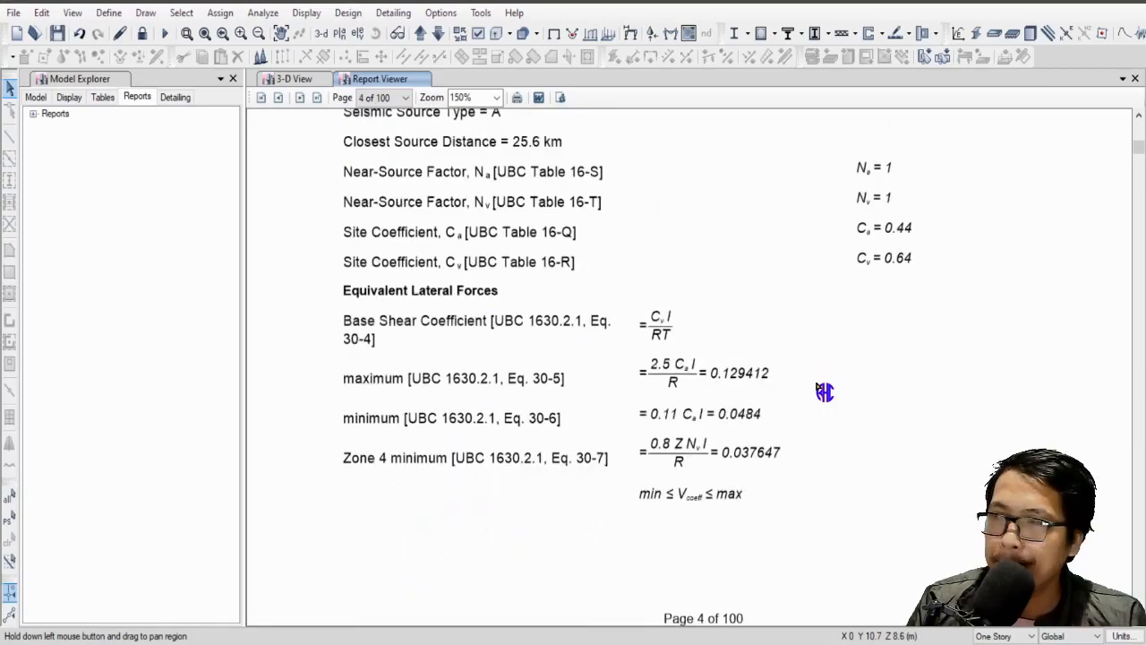
scroll(820, 389, "up", 1)
scroll(819, 389, "down", 1)
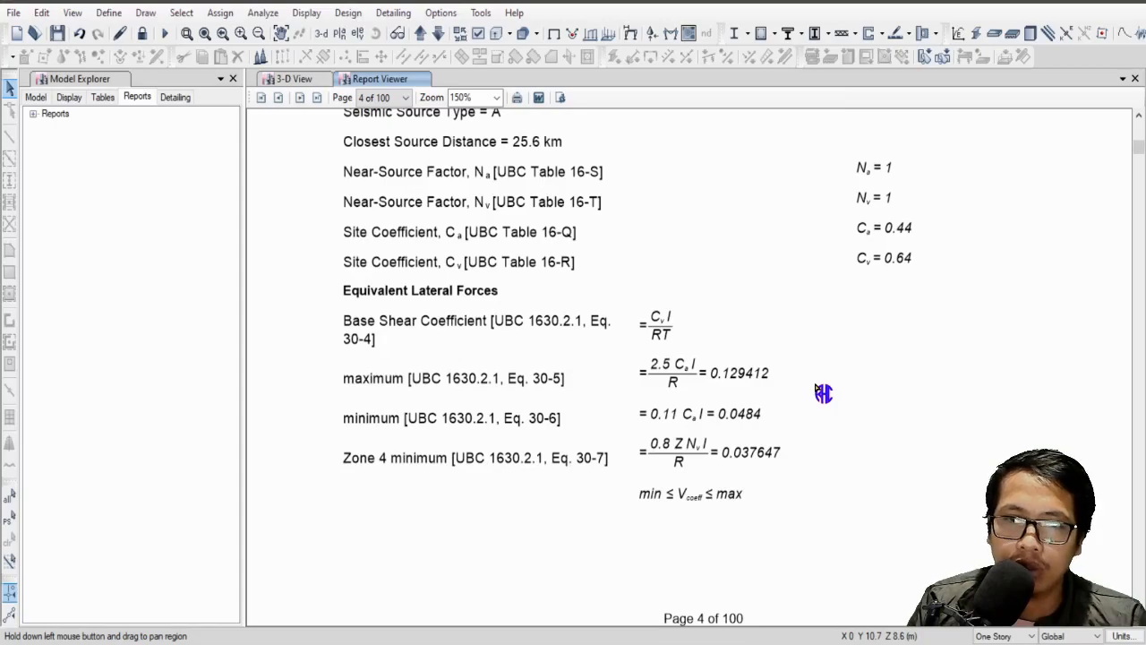
scroll(821, 392, "down", 1)
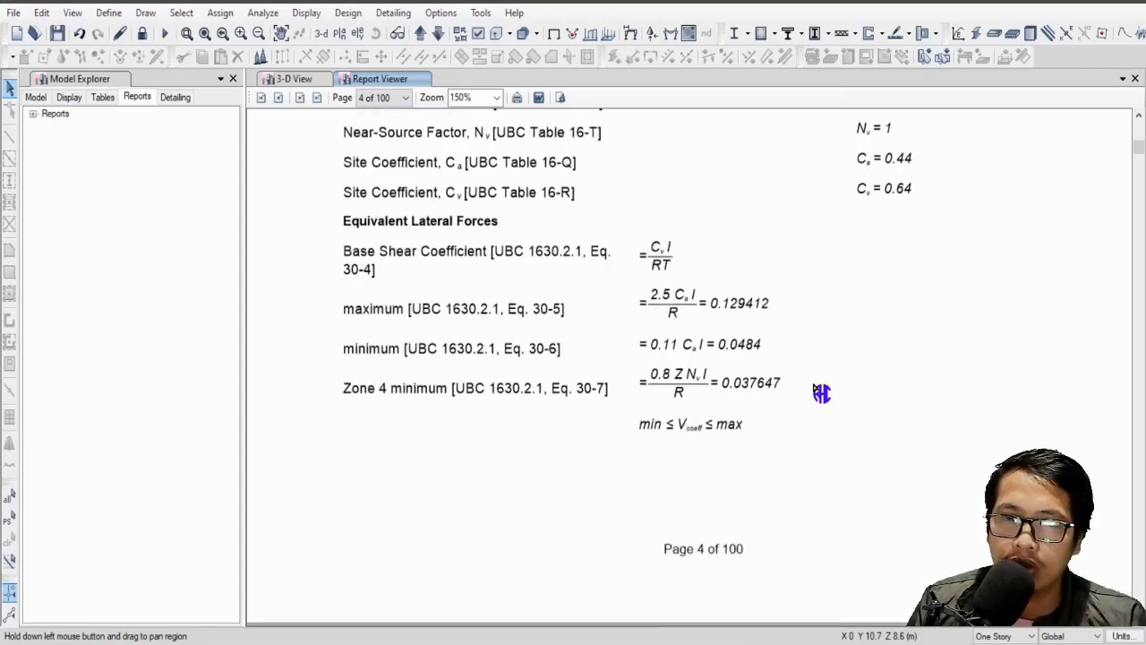
Step: Compare the Excel base shear results with the structural period, seismic factors and Calculated Base Shear table in the ETABS report
key("alt+Tab")
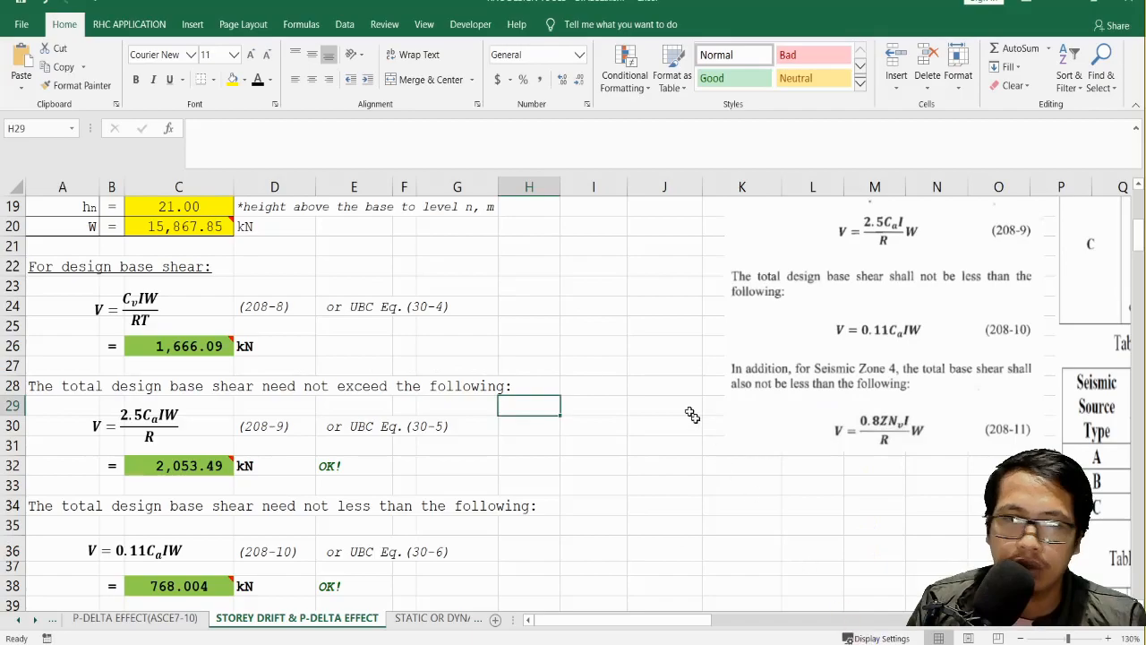
left_click(603, 332)
left_click(617, 441)
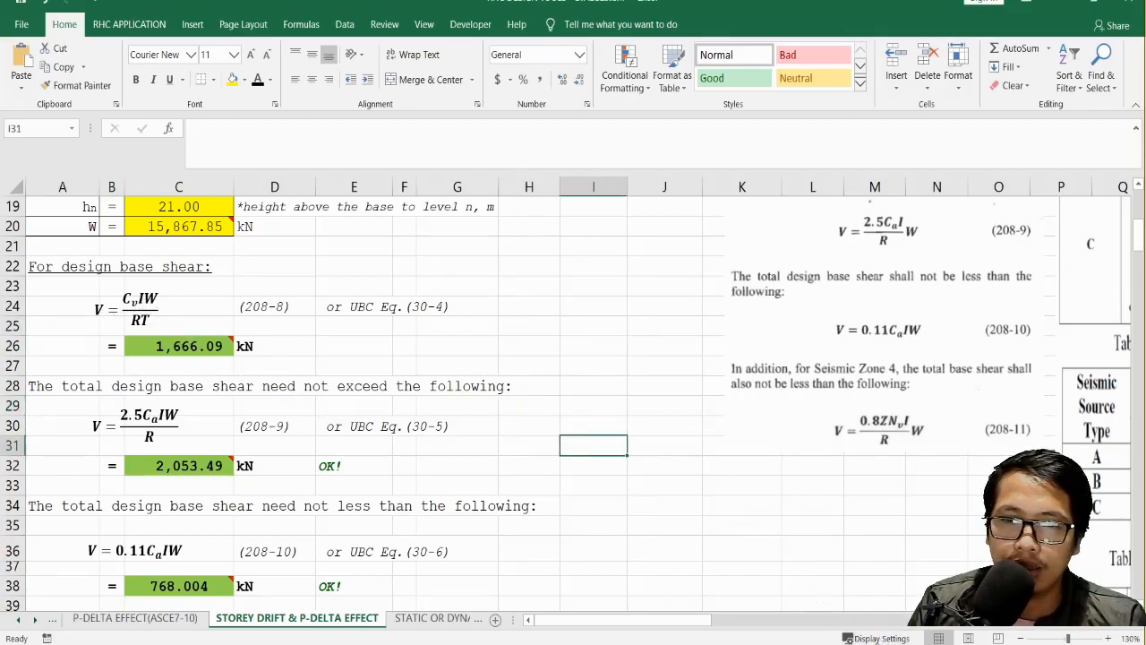
key("alt+Tab")
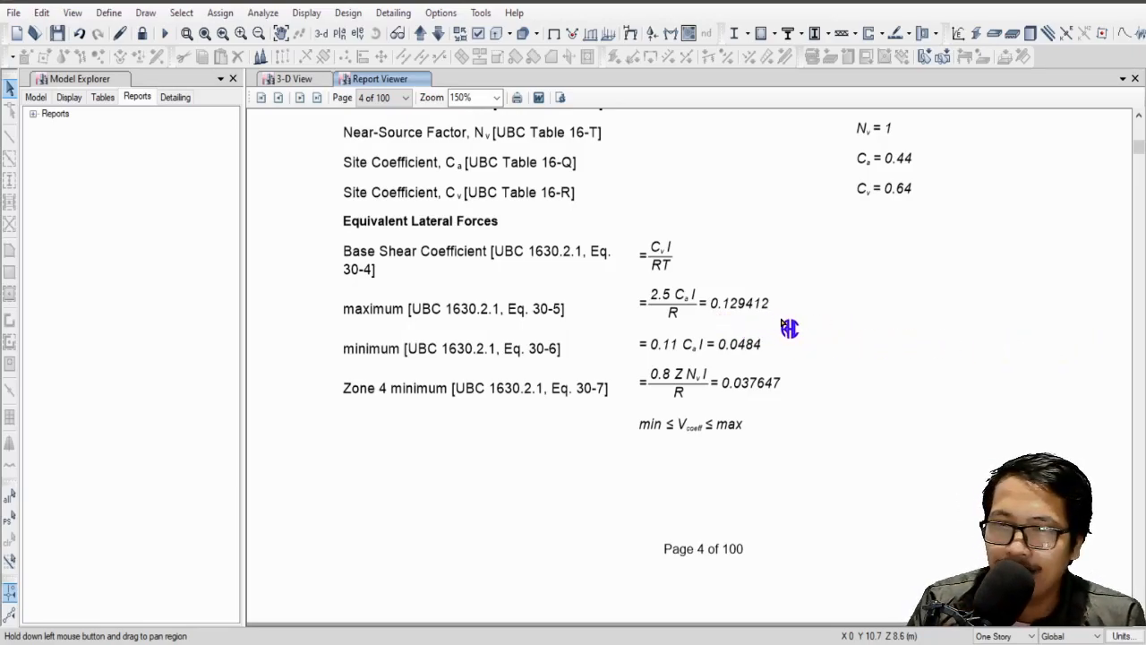
scroll(786, 328, "up", 5)
scroll(797, 348, "up", 8)
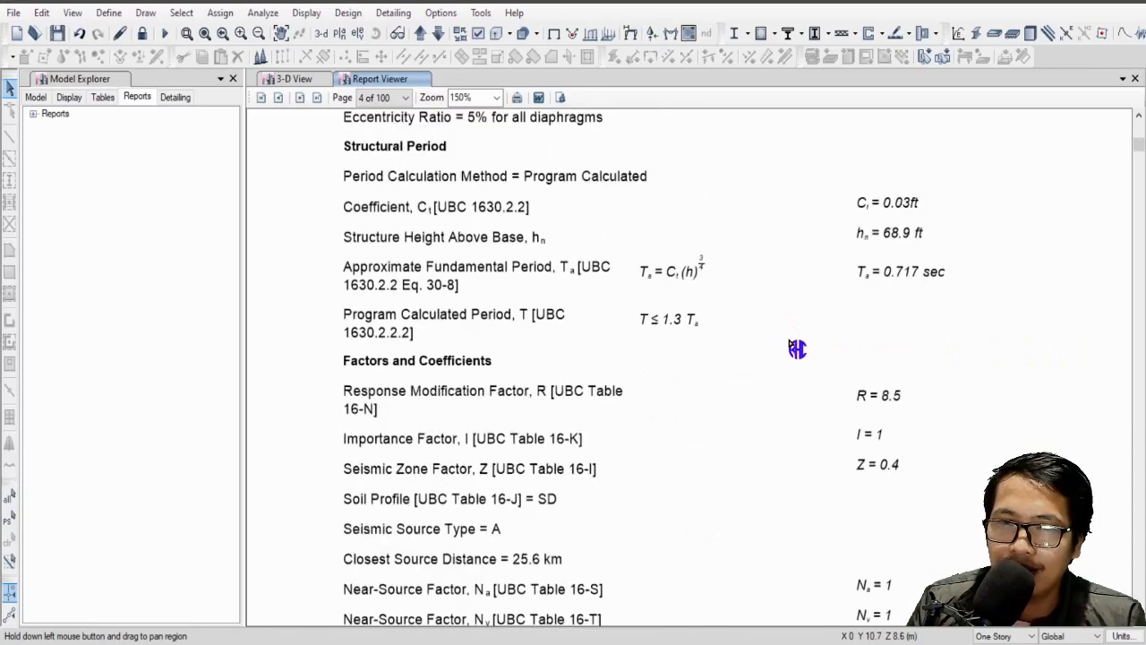
scroll(797, 348, "down", 5)
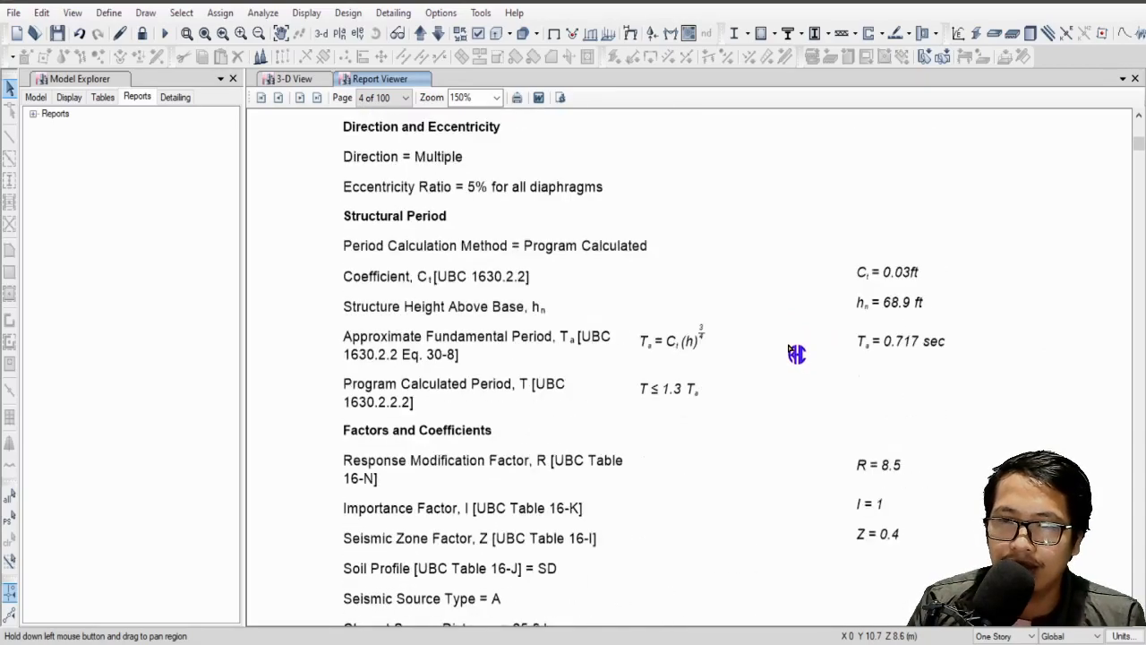
scroll(797, 354, "down", 8)
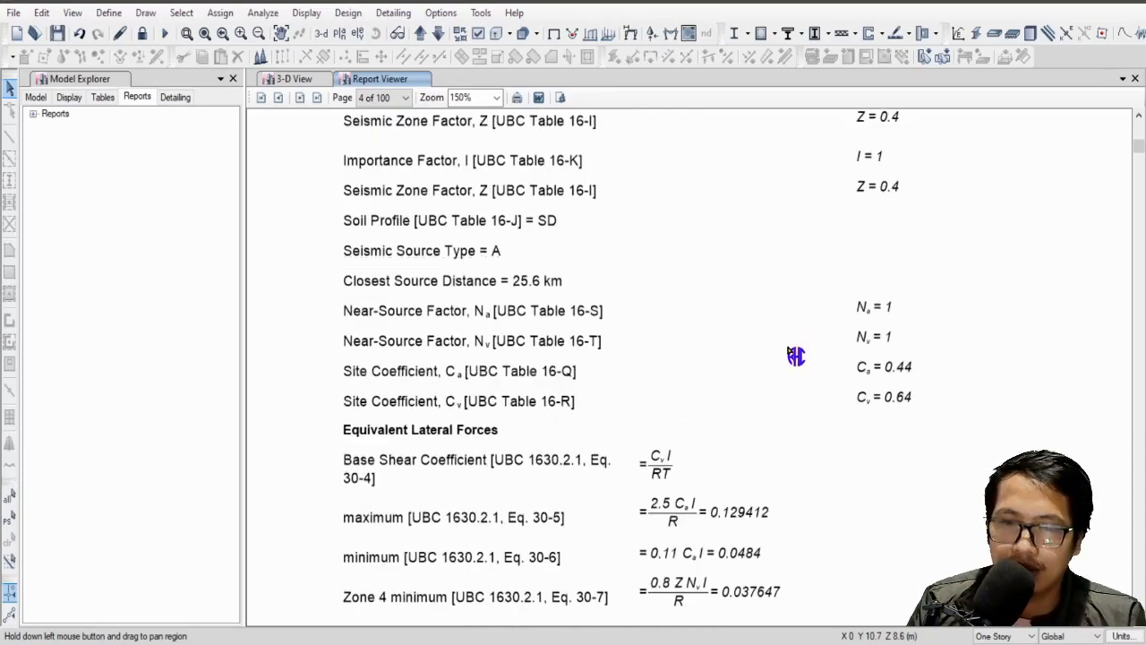
scroll(847, 317, "down", 5)
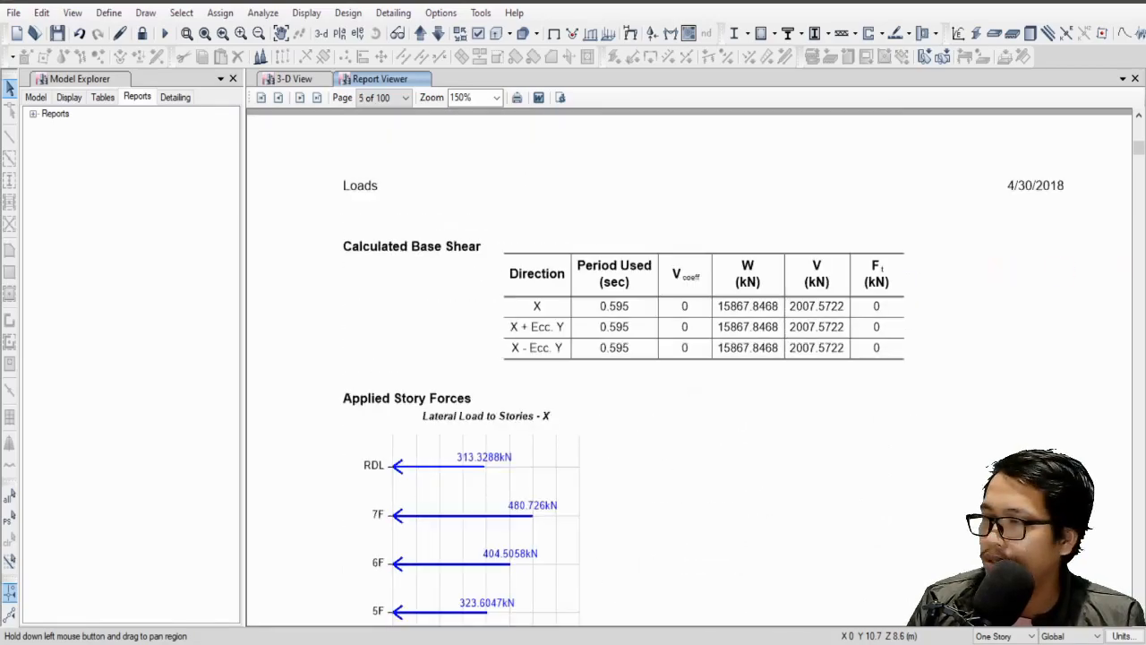
Step: Return to the Excel sheet and inspect the structure weight W in cell C20
key("alt+Tab")
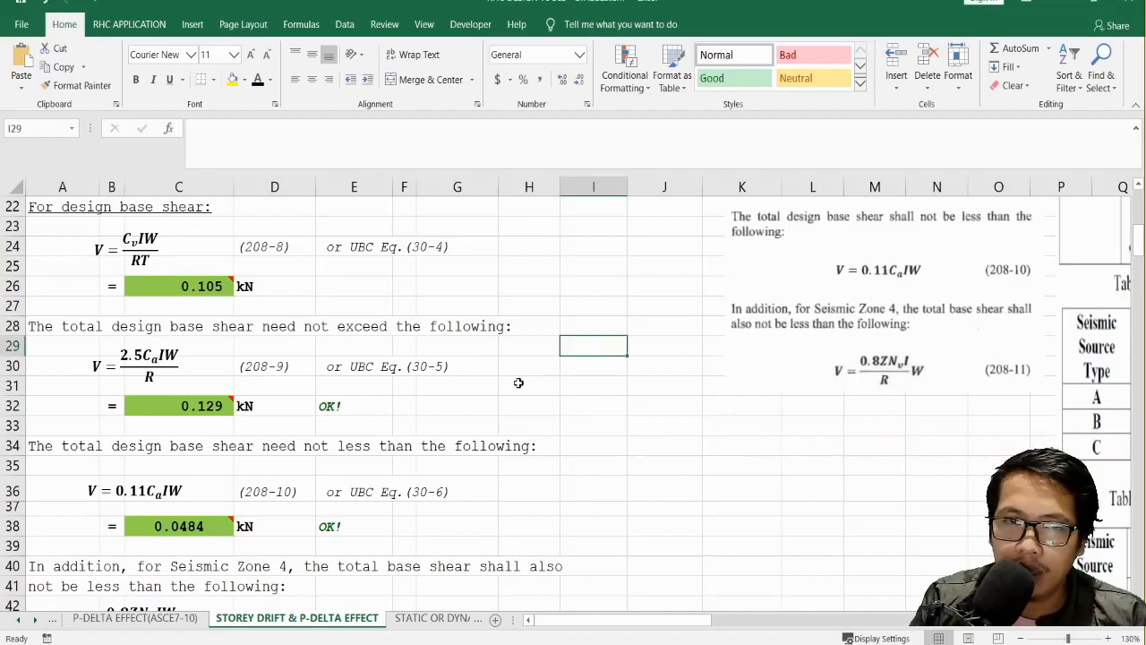
scroll(519, 384, "up", 4)
left_click(170, 408)
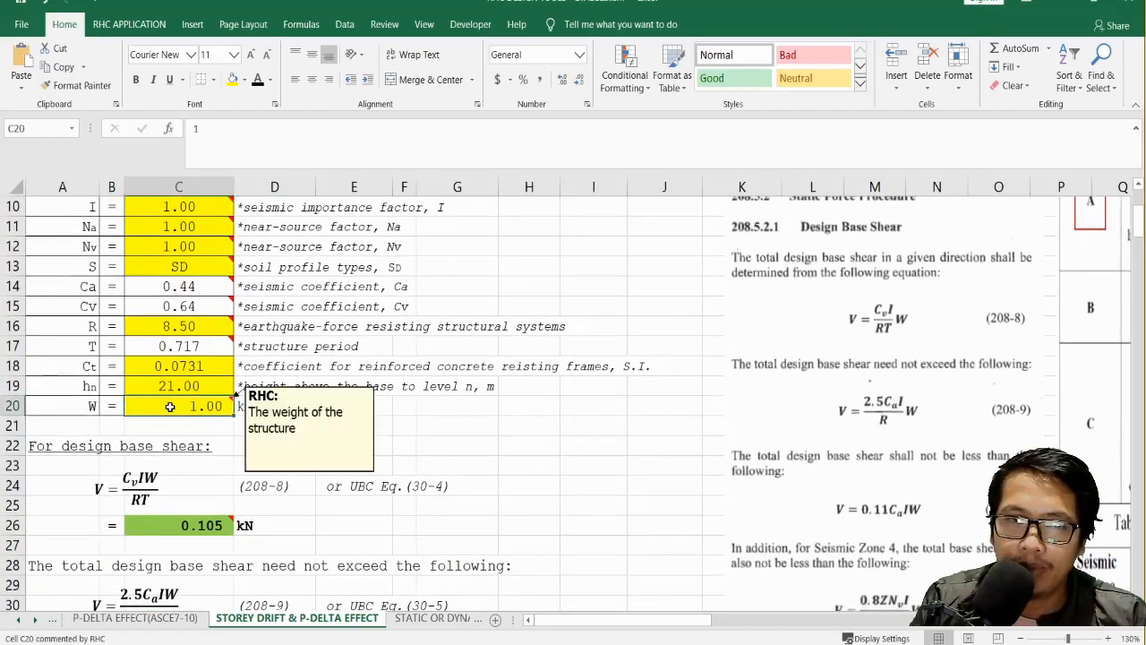
left_click(468, 450)
left_click(197, 408)
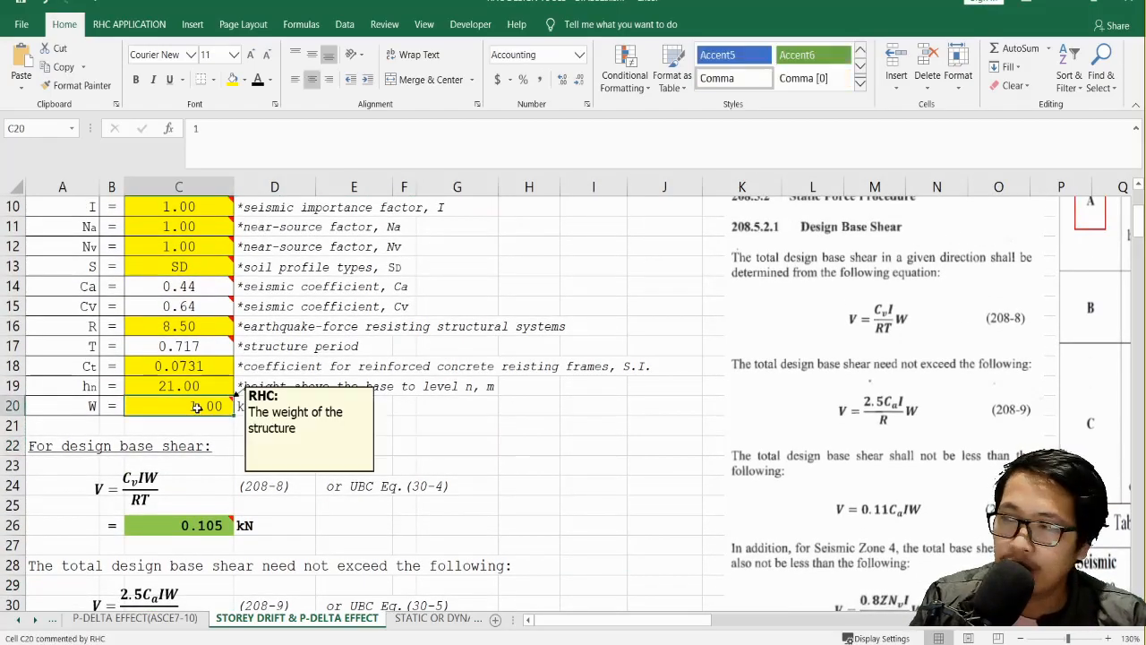
left_click(538, 421)
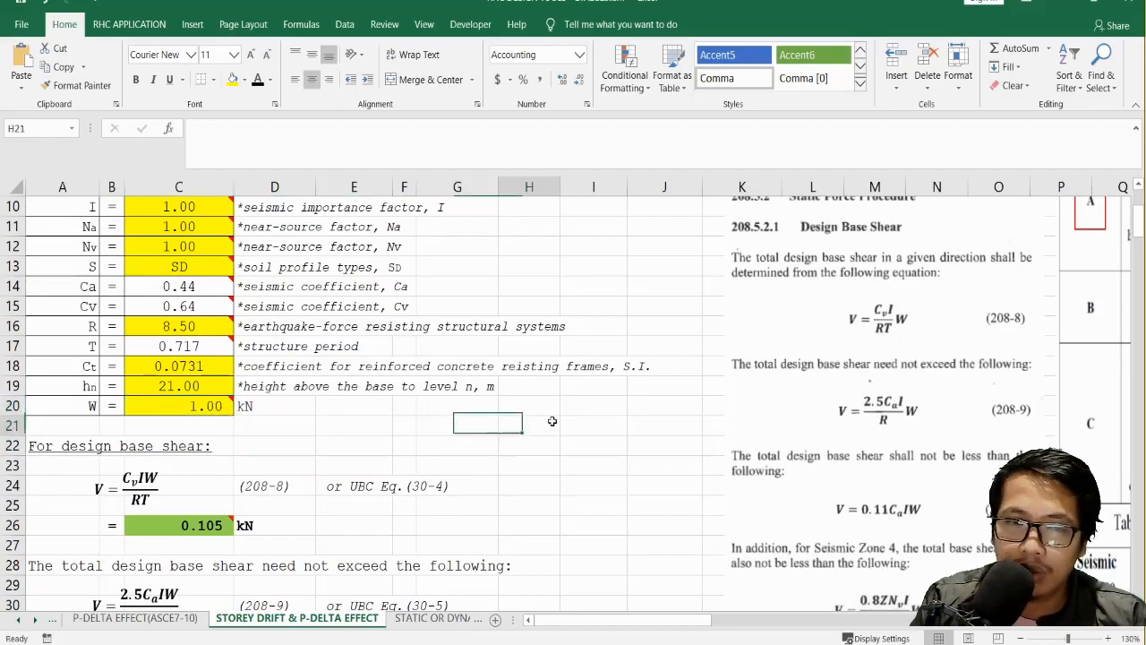
Step: Review the design base shear from UBC Eq. 30-4 and its upper and lower limits in the sheet
scroll(344, 381, "down", 1)
left_click(596, 428)
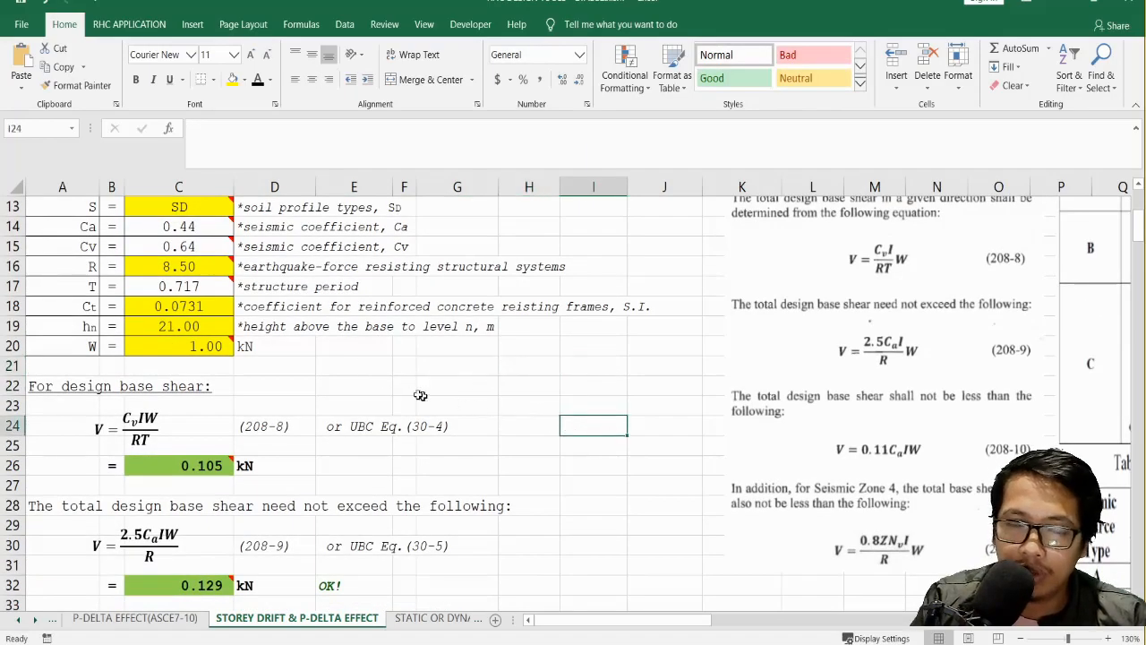
scroll(425, 402, "down", 1)
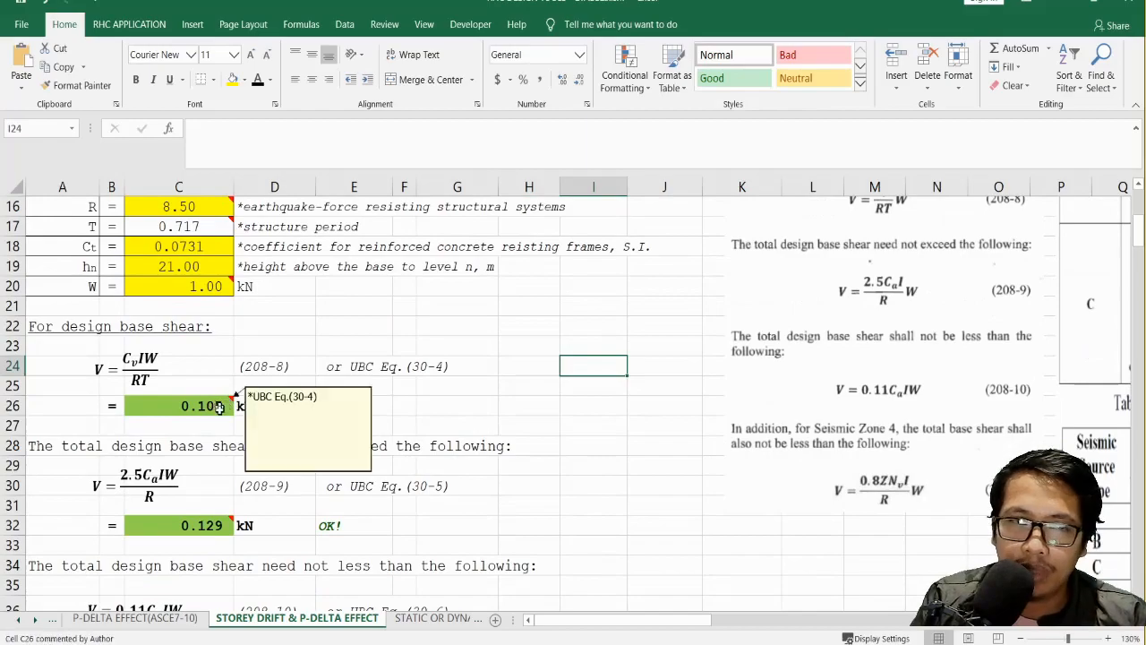
mouse_move(181, 410)
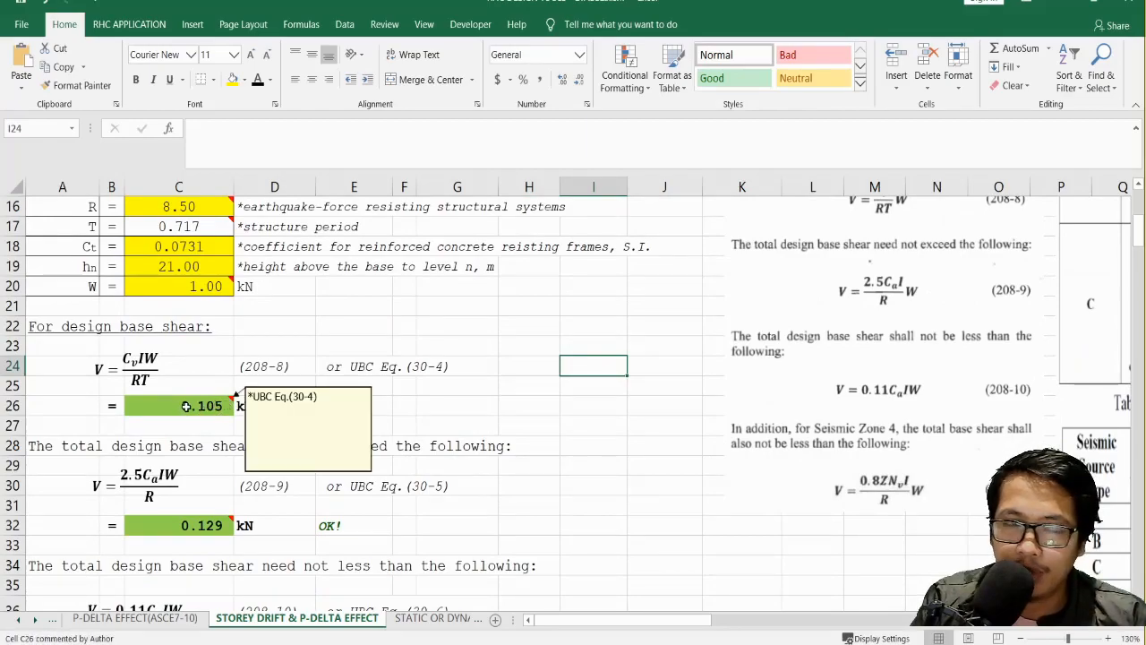
scroll(190, 428, "down", 2)
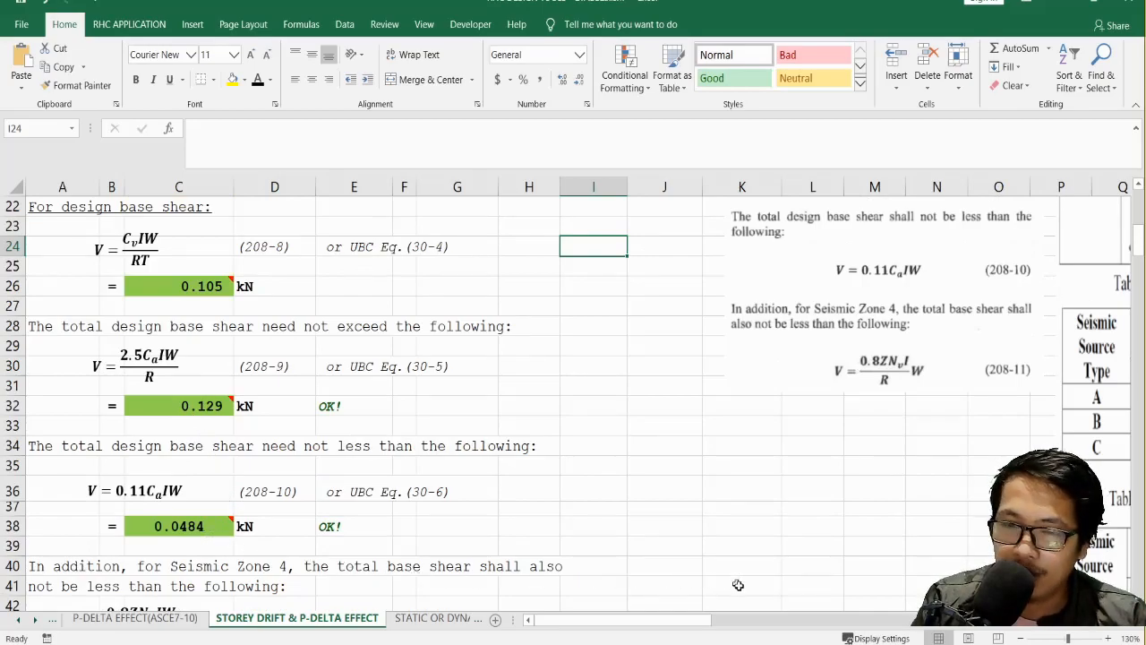
Step: Compare the maximum coefficient of UBC Eq. 30-5 in the ETABS report with Excel cell C32
key("alt+Tab")
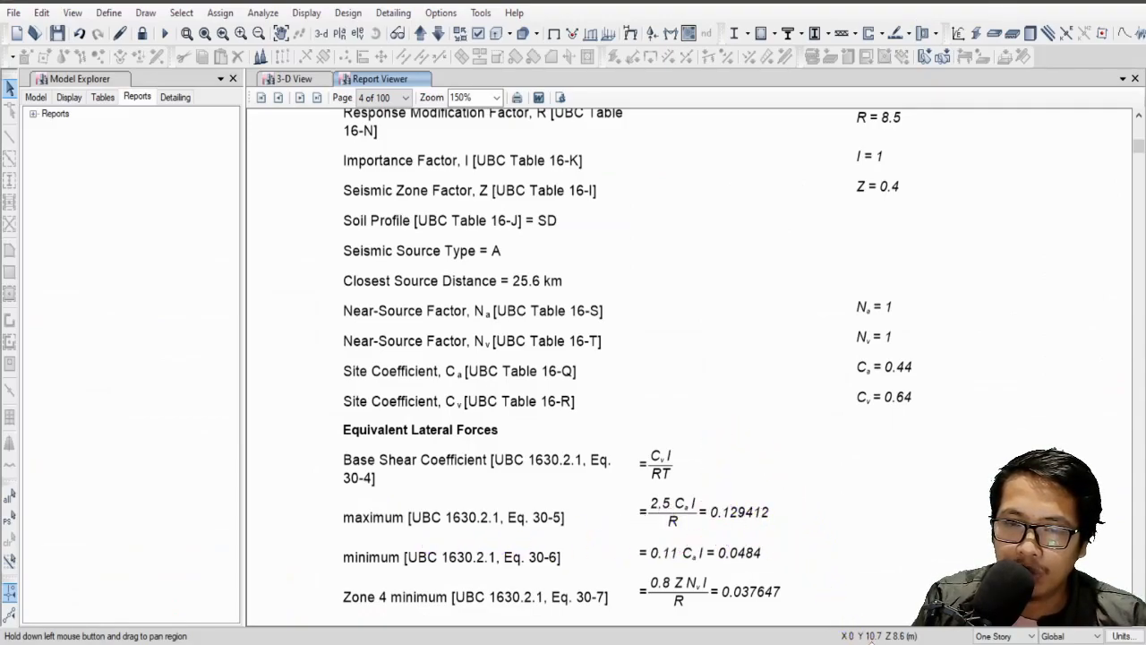
key("alt+Tab")
left_click(204, 403)
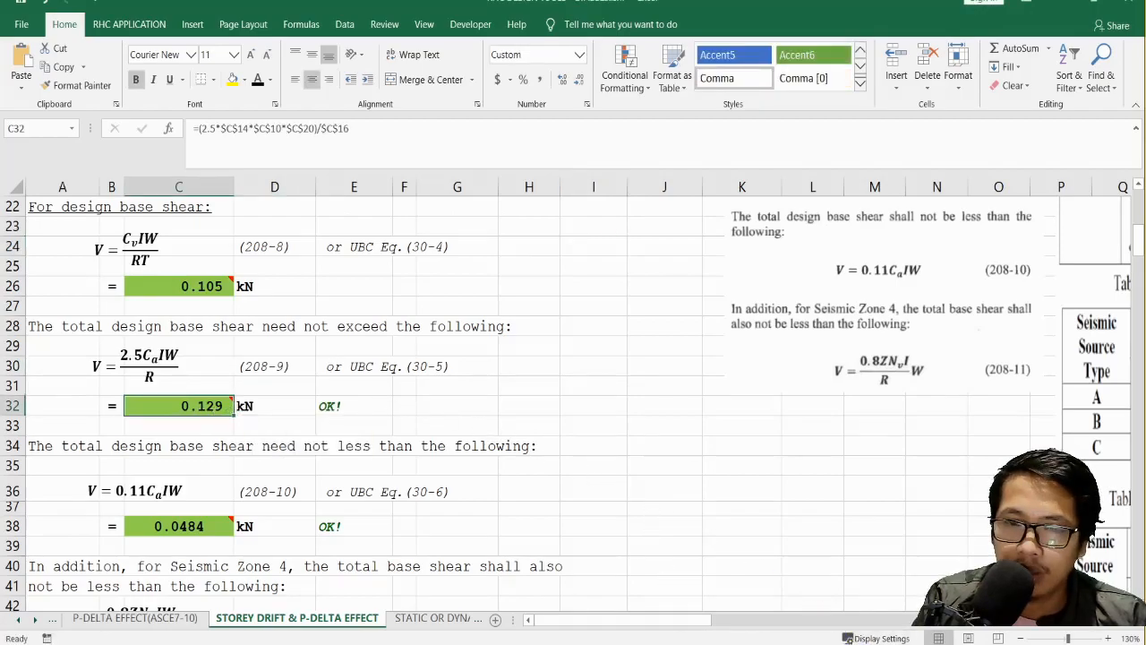
Step: Compare the minimum coefficient of UBC Eq. 30-6 in the ETABS report with Excel cell C38
key("alt+Tab")
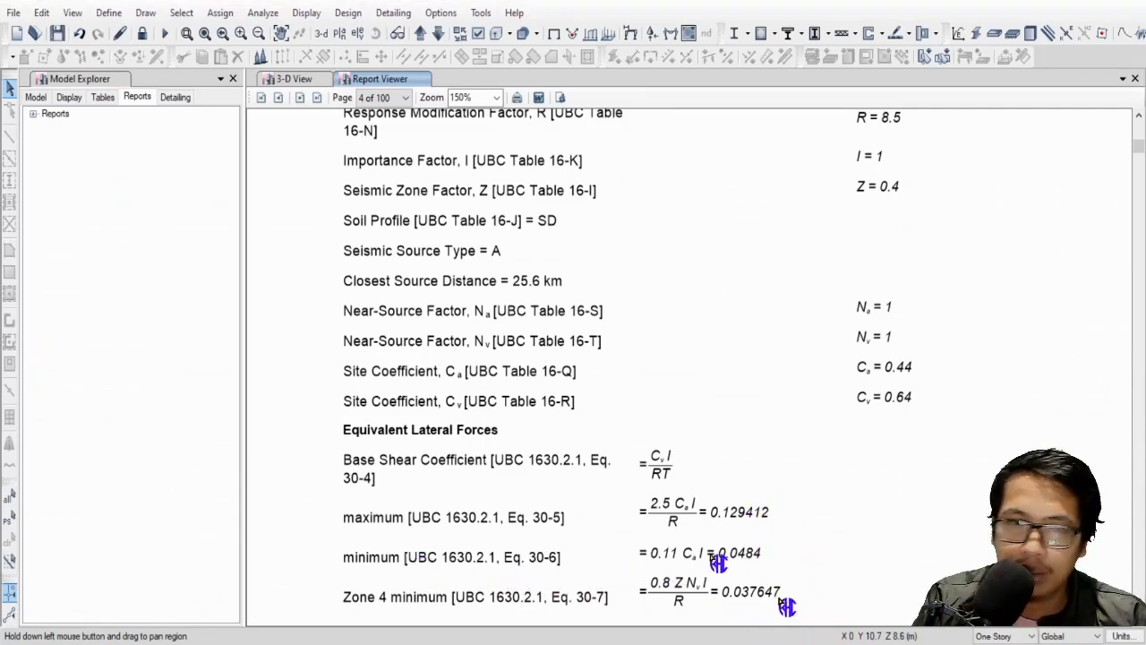
key("alt+Tab")
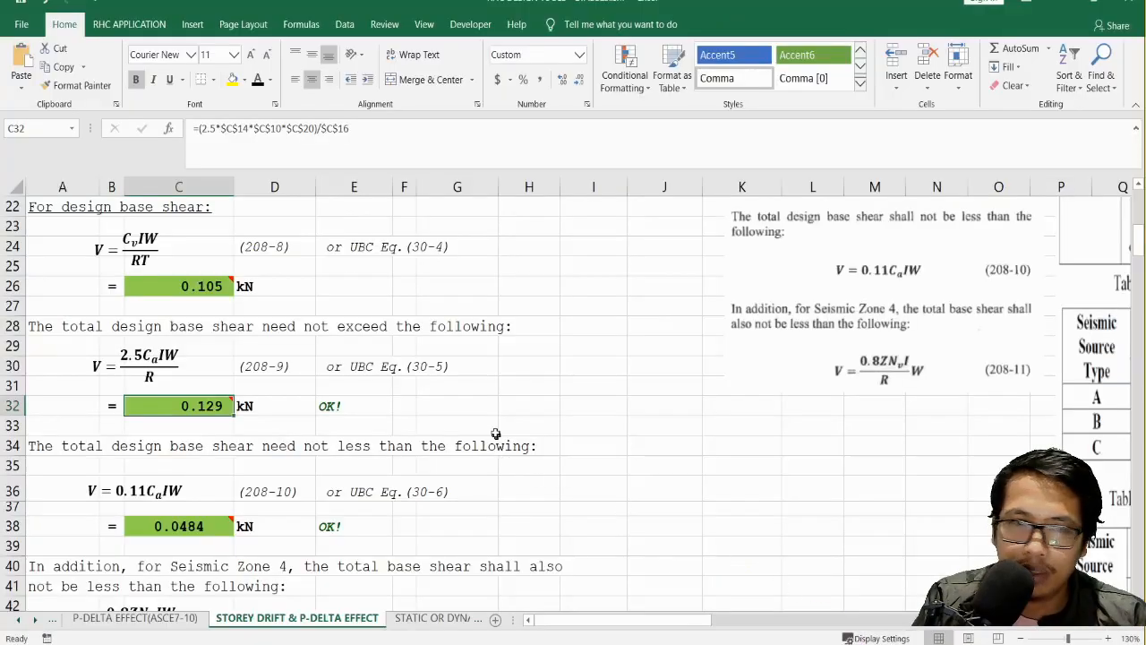
left_click(191, 526)
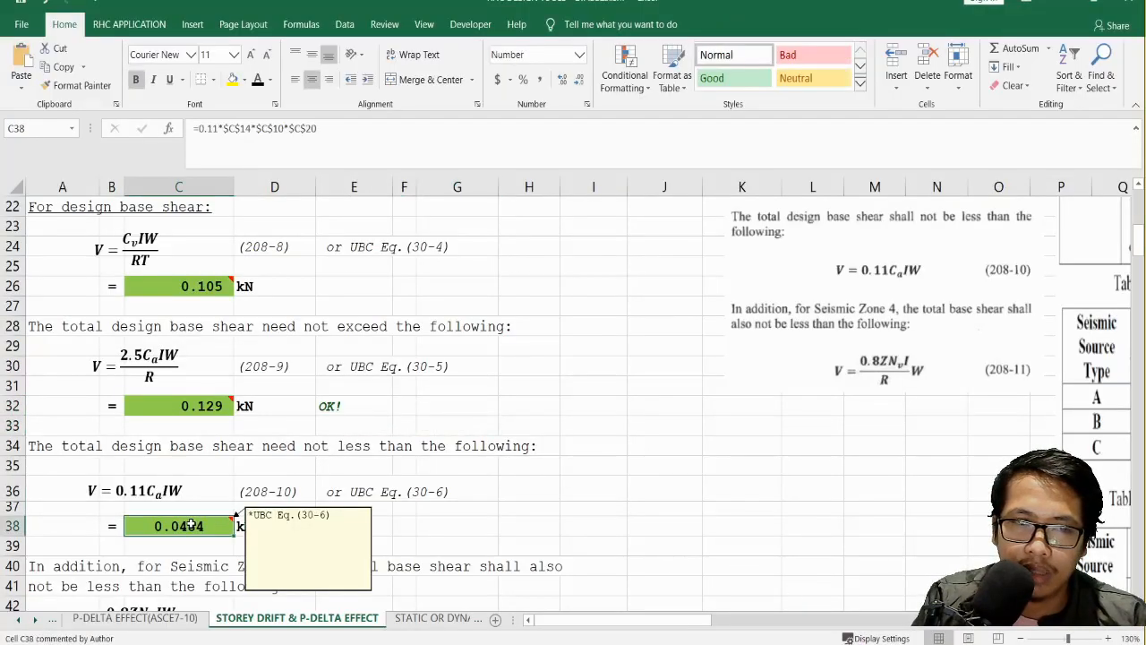
key("alt+Tab")
scroll(766, 548, "down", 2)
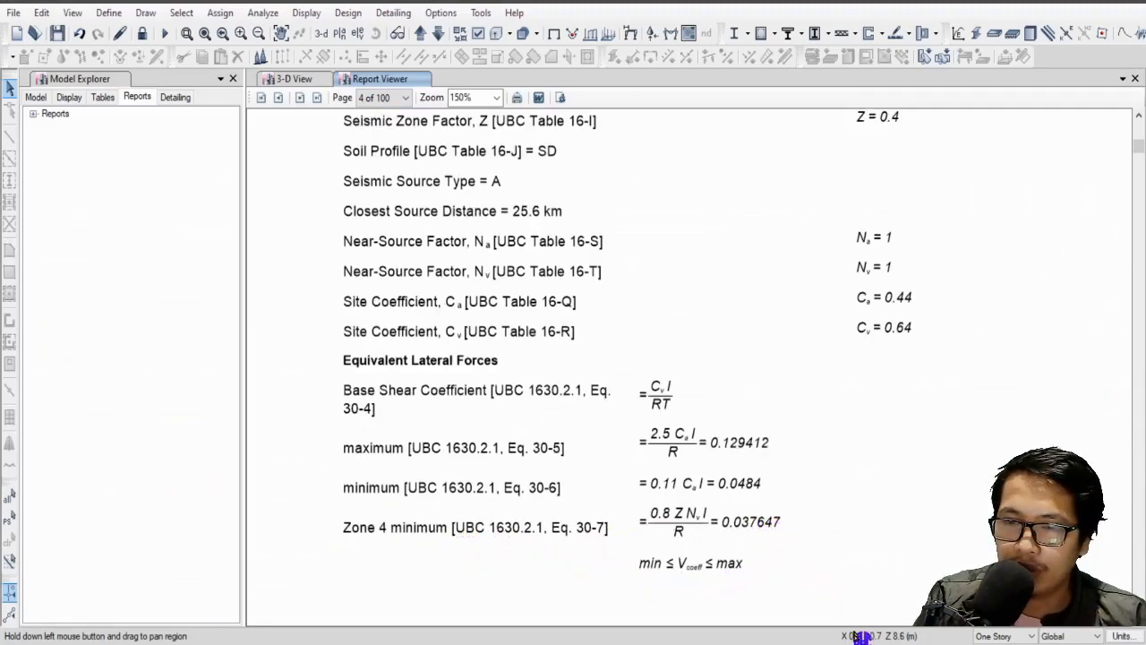
key("alt+Tab")
left_click(357, 353)
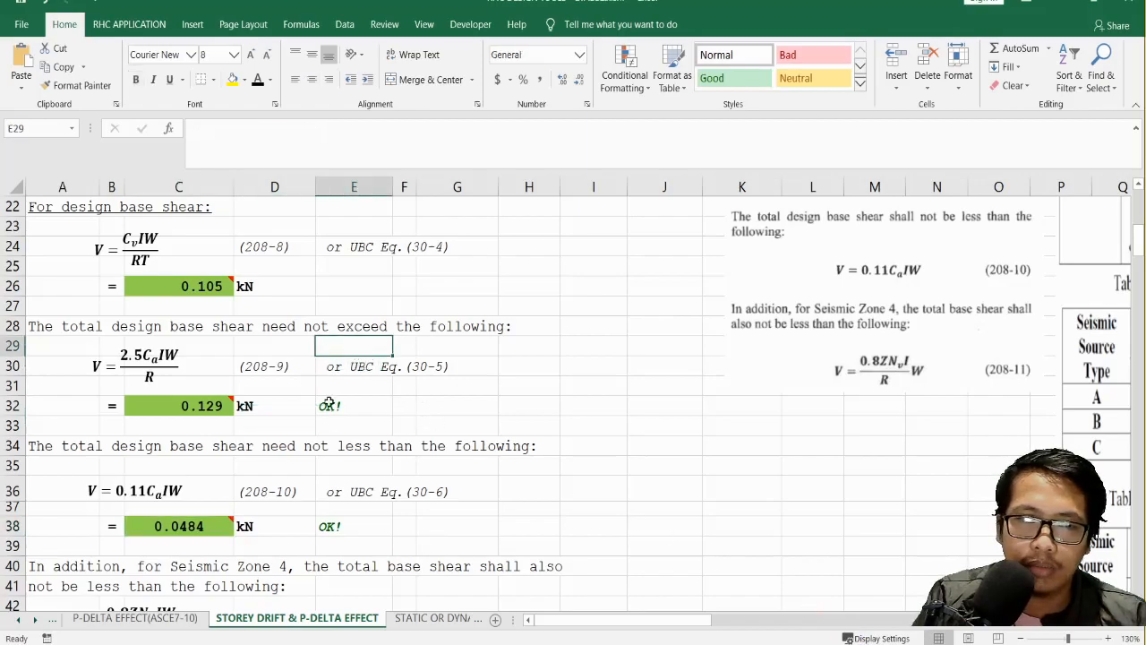
Step: Inspect the Seismic Zone 4 minimum base shear of UBC Eq. 30-7 in cell C45
scroll(329, 403, "down", 4)
left_click(190, 427)
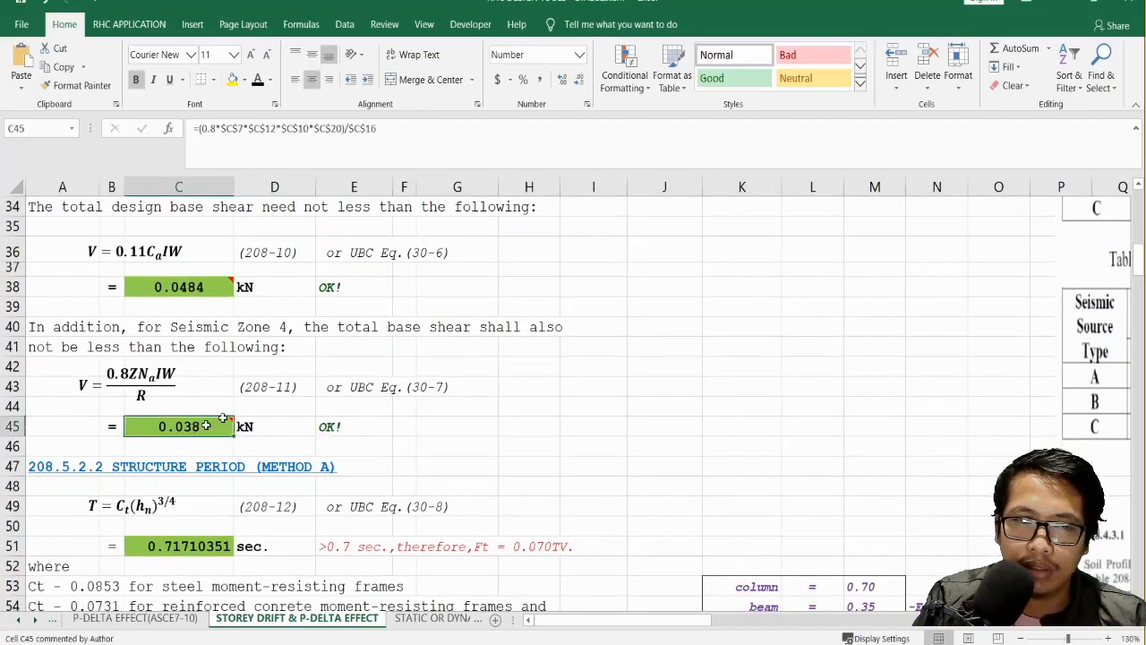
left_click(562, 79)
left_click(566, 405)
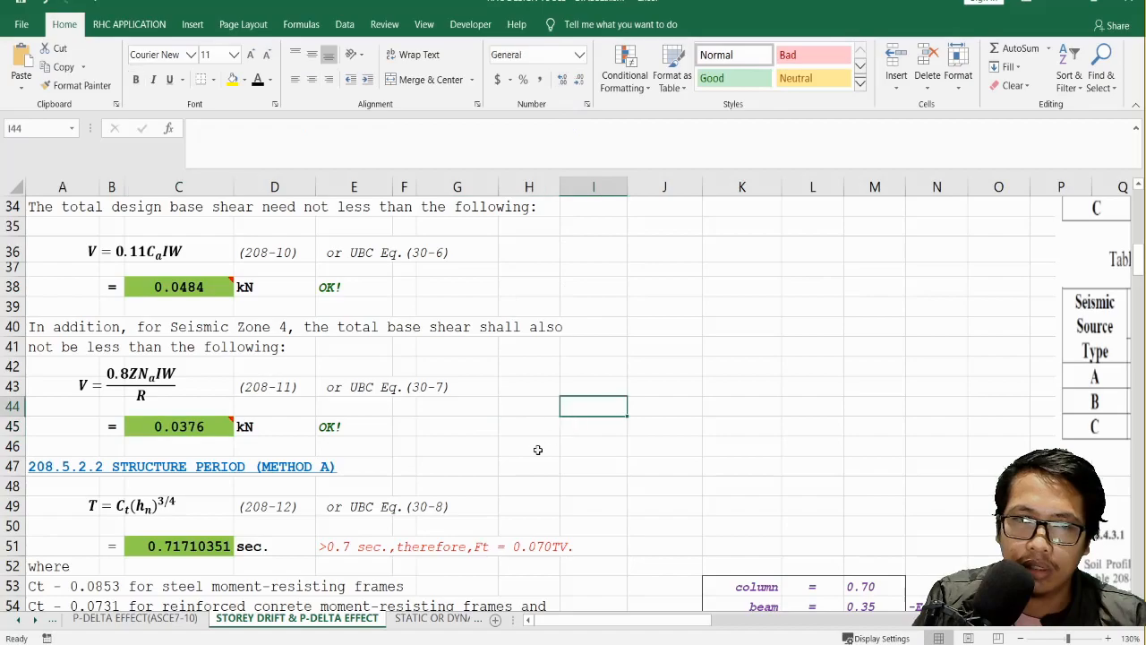
left_click(538, 448)
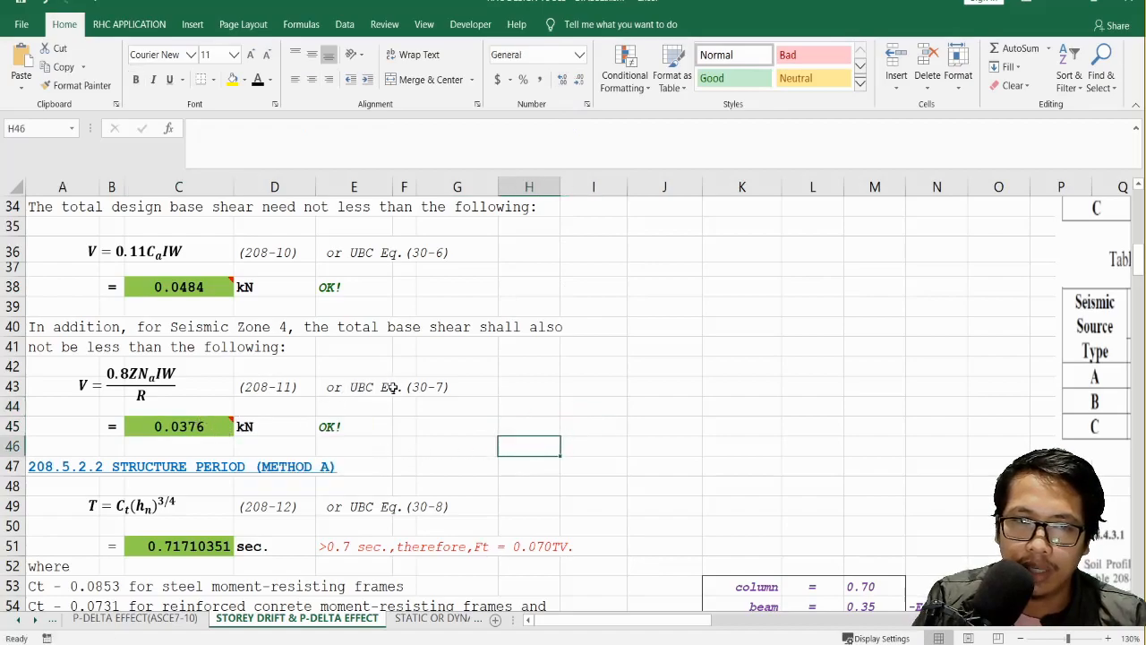
Step: Inspect the Method A structure period formula of UBC Eq. 30-8 in cell C51
scroll(393, 386, "down", 1)
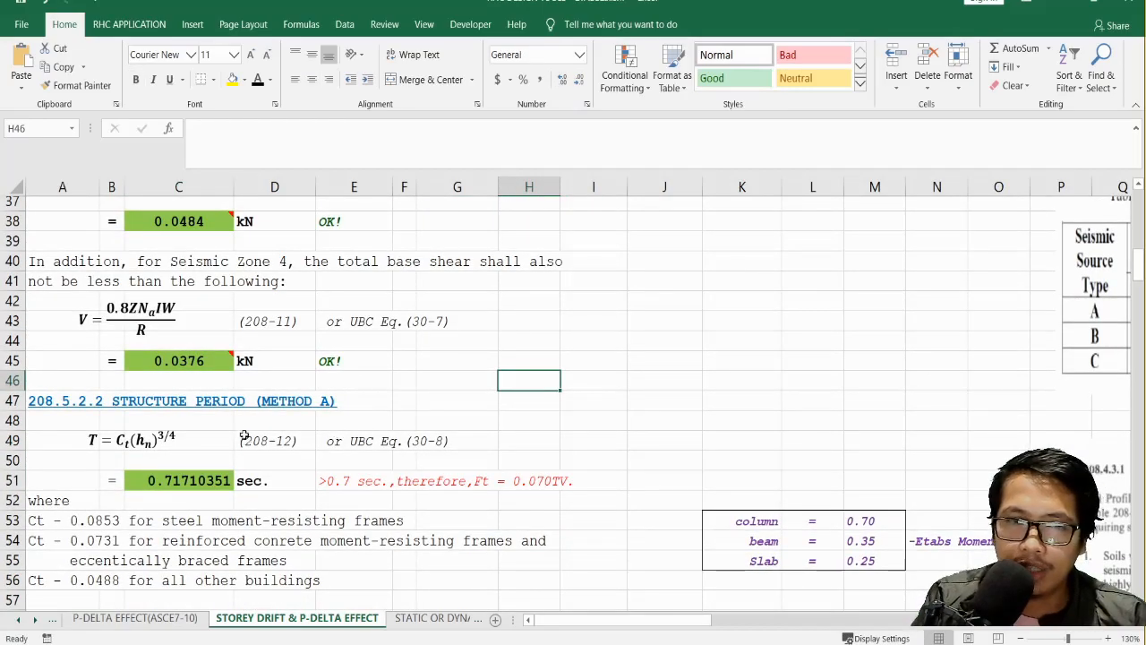
scroll(319, 482, "down", 1)
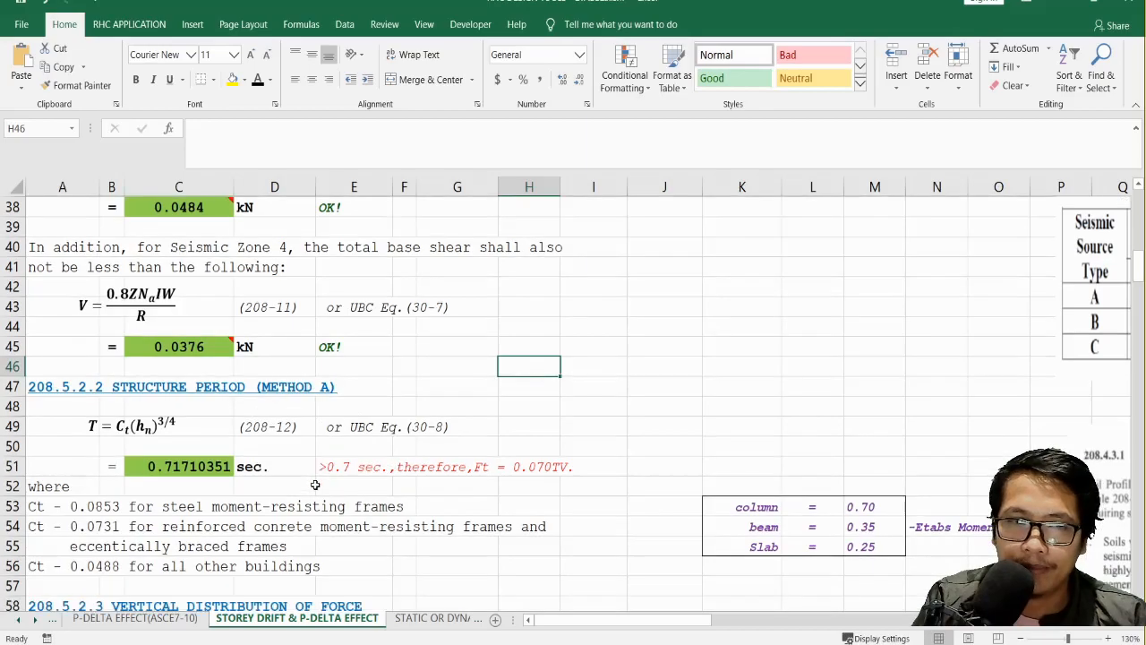
left_click(176, 426)
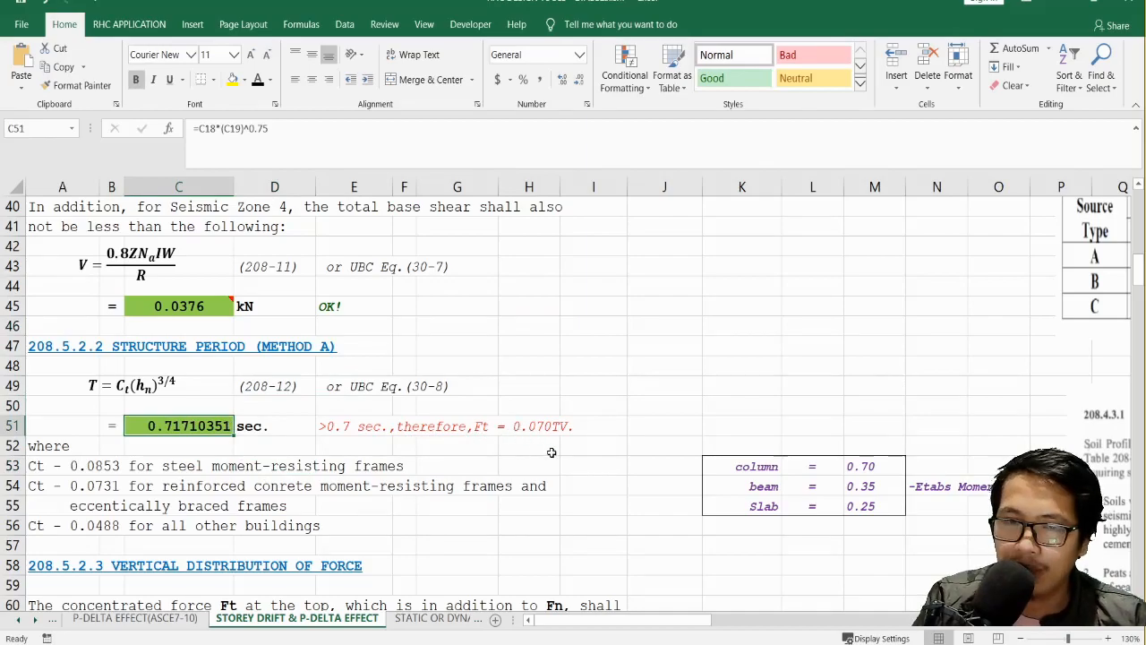
Step: Look through the vertical distribution of force and design response spectra sections down to the drift section
scroll(317, 453, "down", 2)
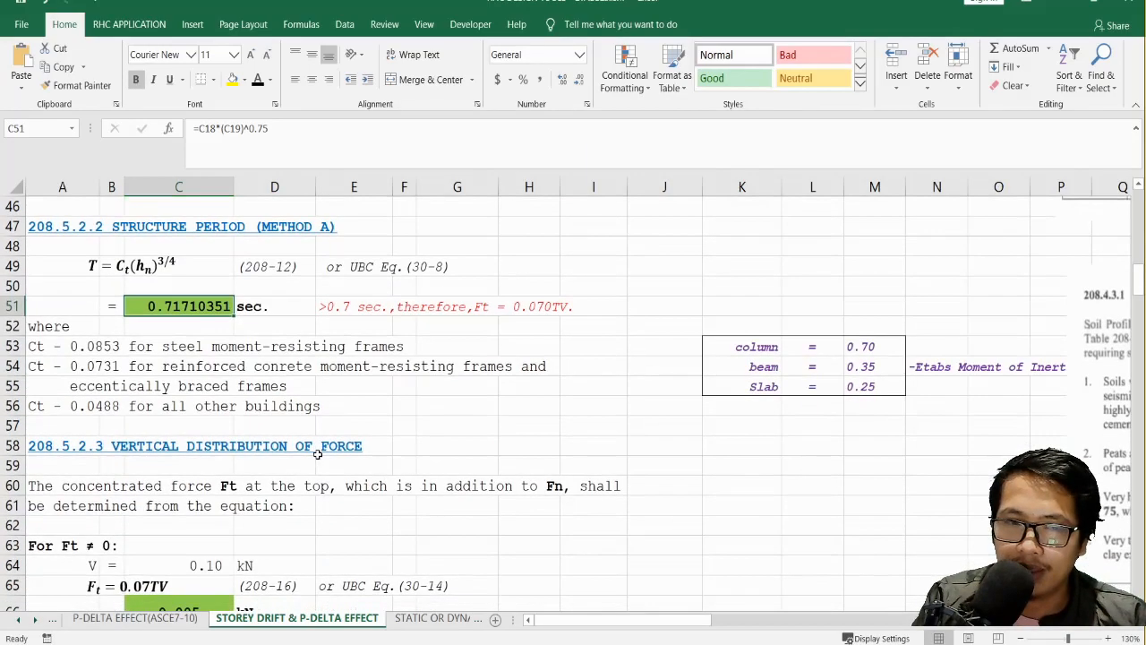
scroll(318, 454, "down", 1)
scroll(318, 454, "down", 1)
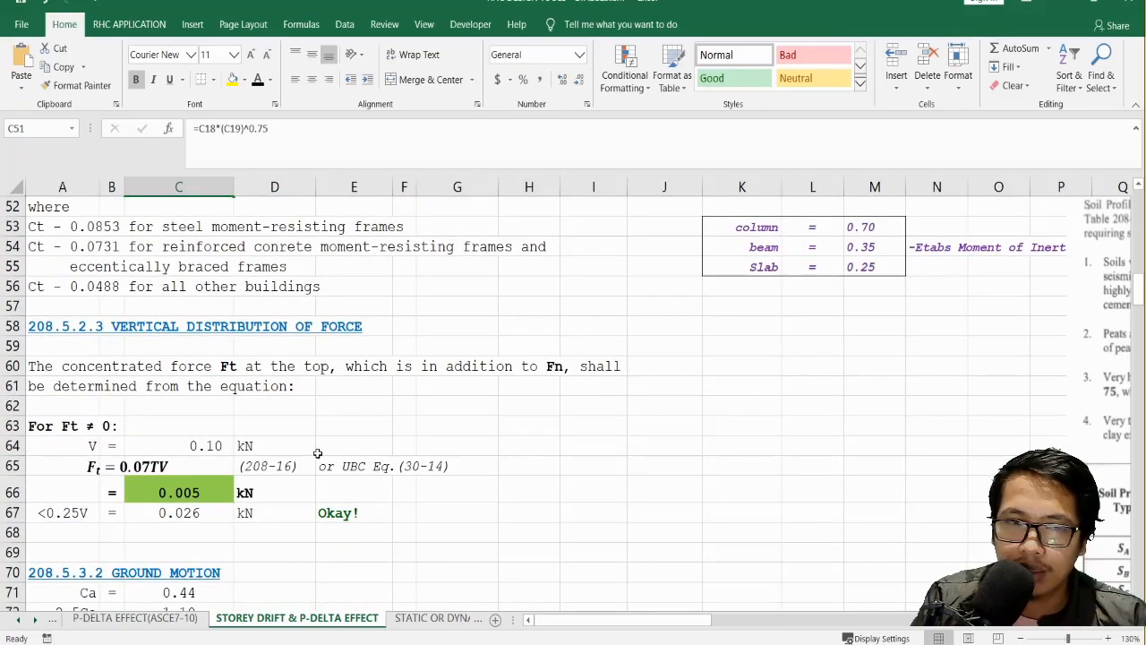
scroll(318, 454, "down", 8)
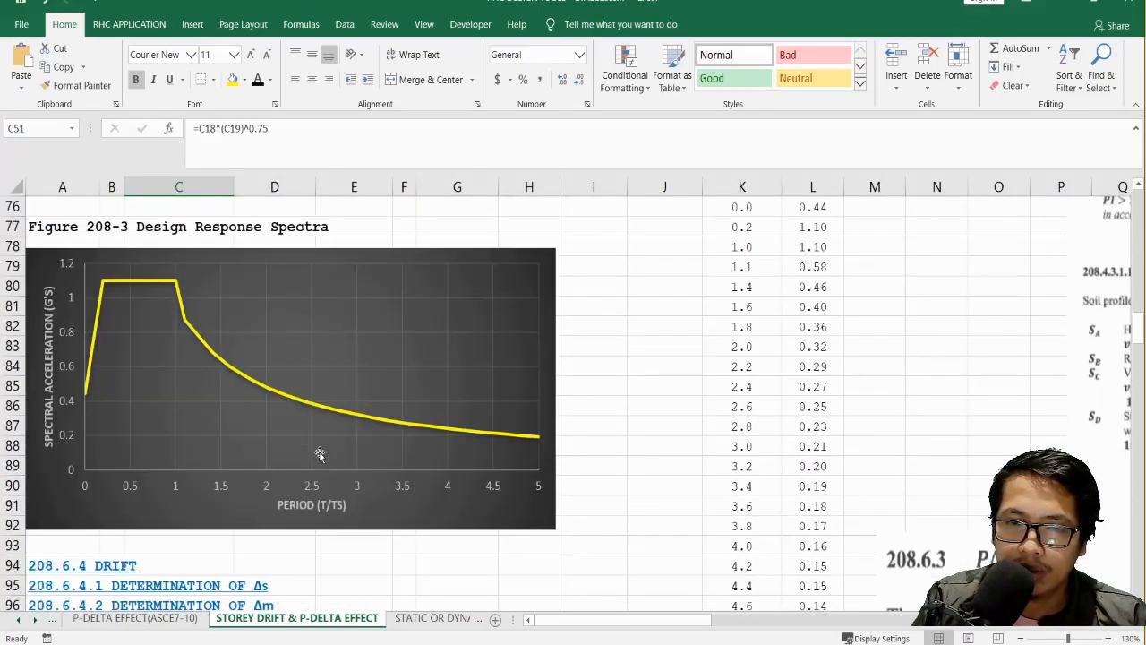
scroll(318, 454, "down", 5)
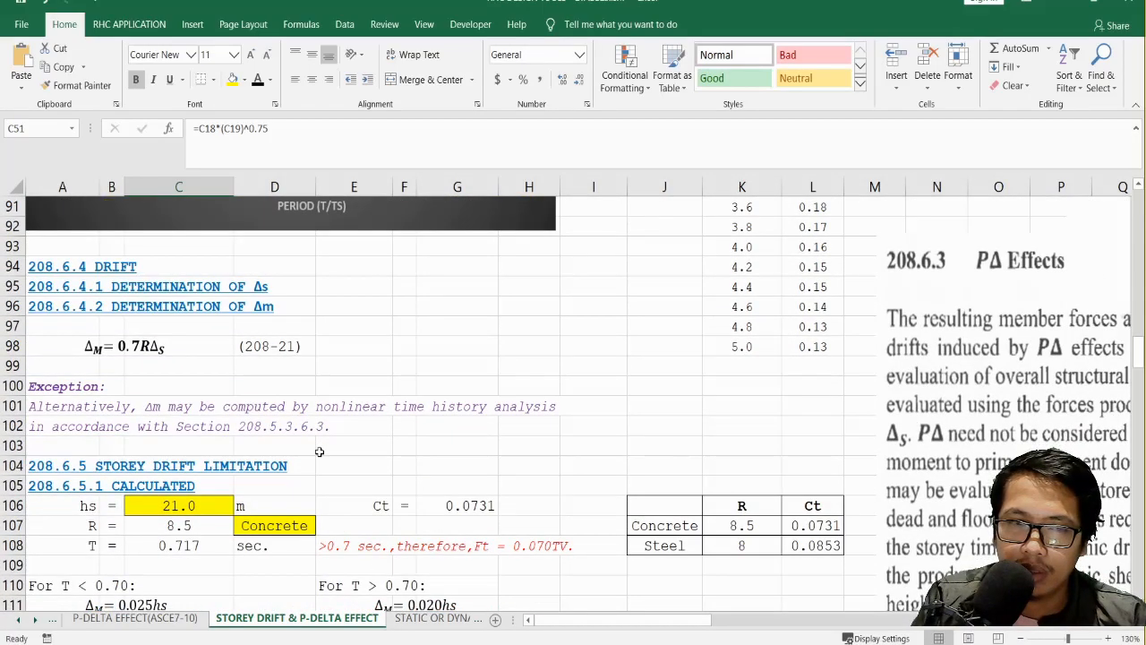
Step: Inspect the storey height hs in cell C106 and the R factor in cell C107 under storey drift limitation
scroll(318, 452, "down", 1)
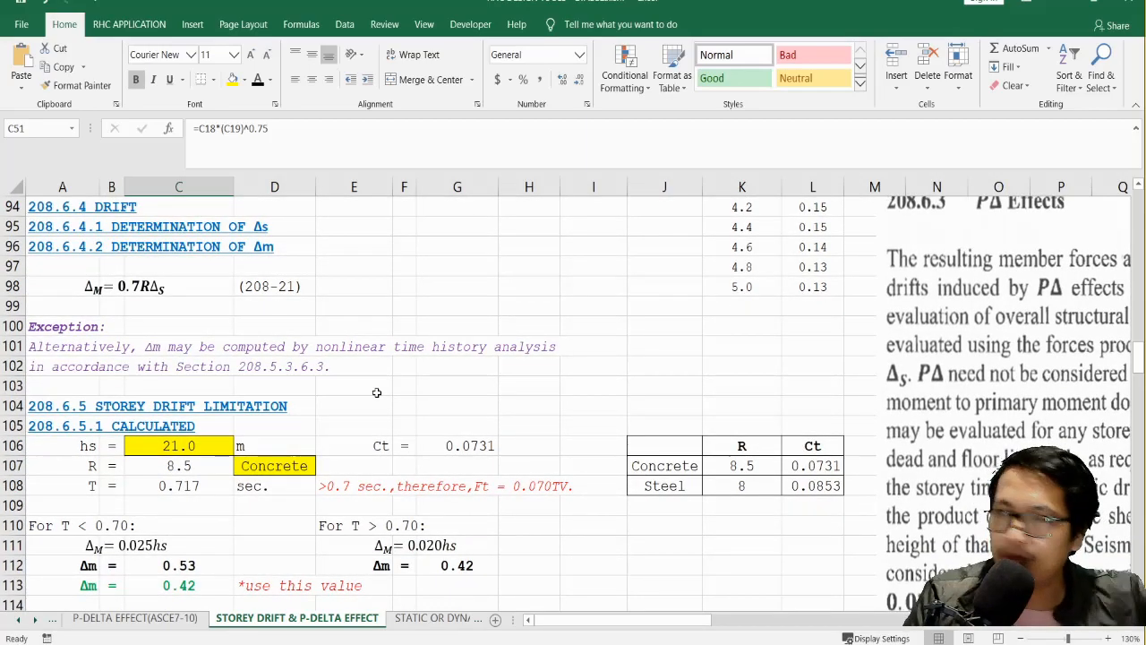
scroll(356, 385, "down", 1)
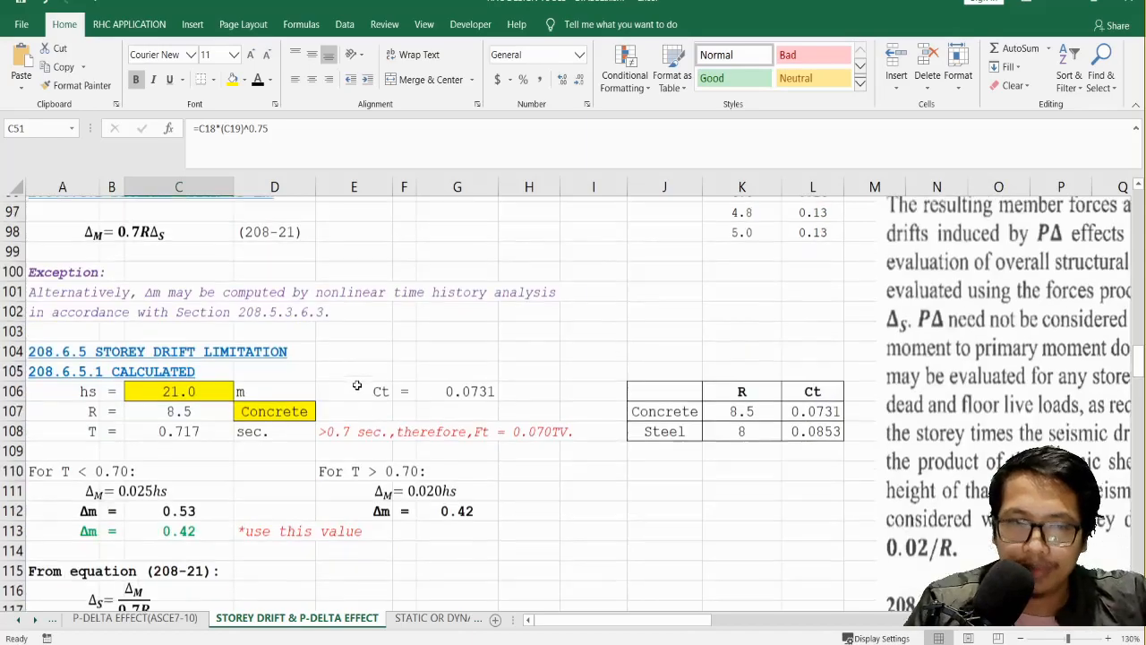
left_click(166, 386)
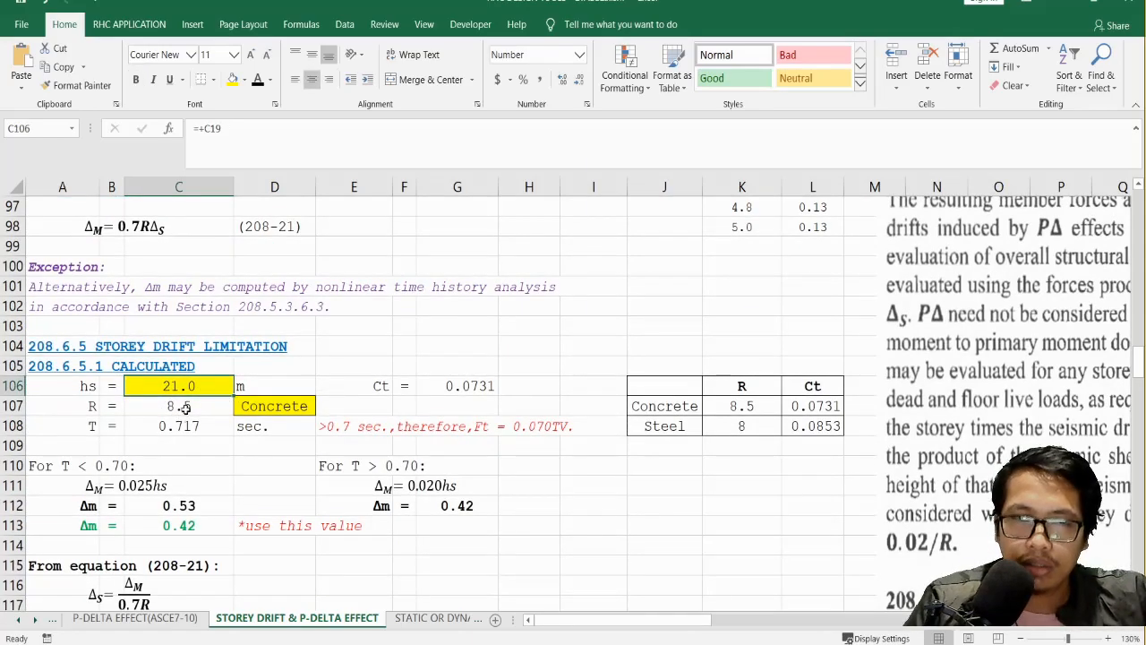
left_click(185, 407)
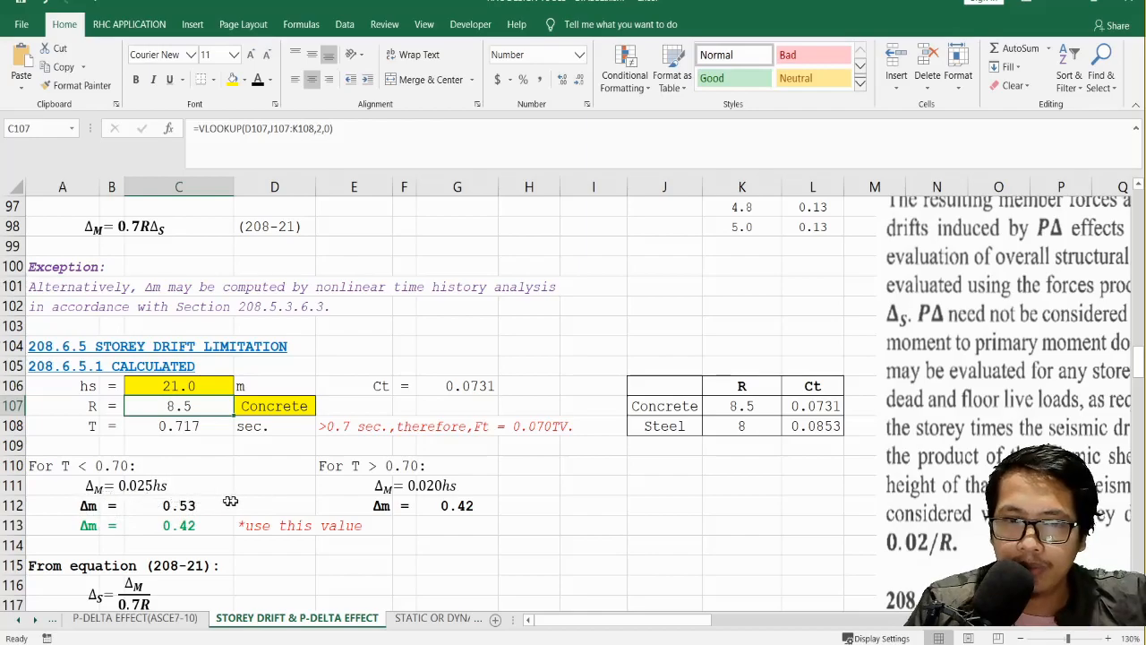
Step: Read the code excerpt of section 208.6.4.2 on determining ΔM beside the calculation, and return to the drift calculation
left_click_drag(604, 634, 766, 637)
scroll(730, 522, "down", 2)
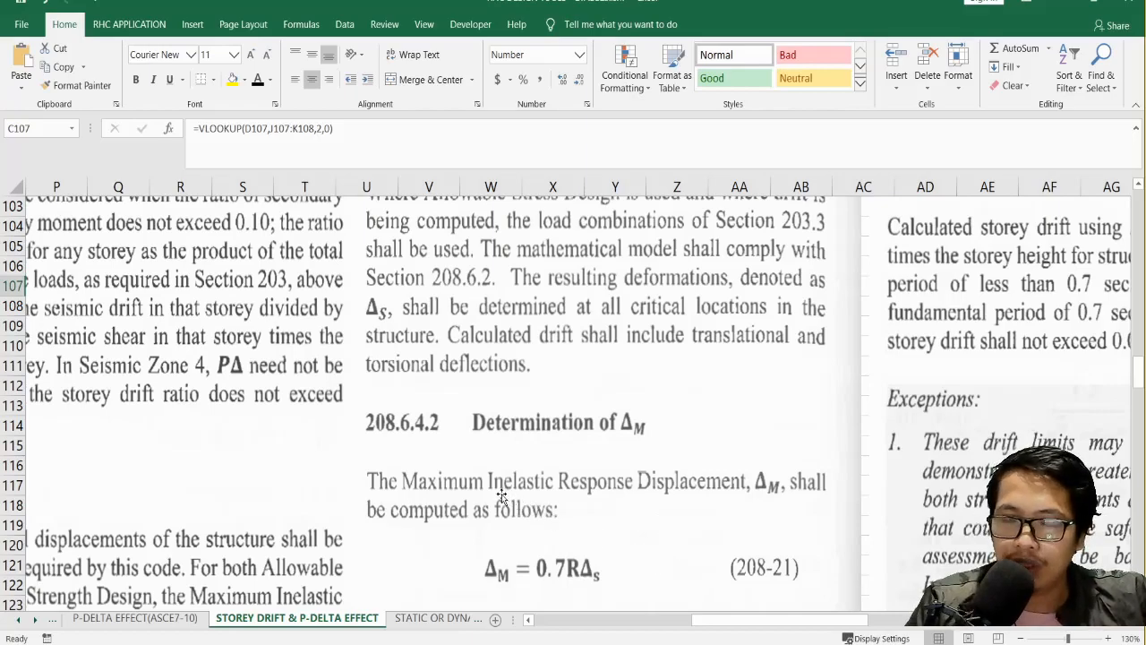
left_click_drag(730, 620, 525, 628)
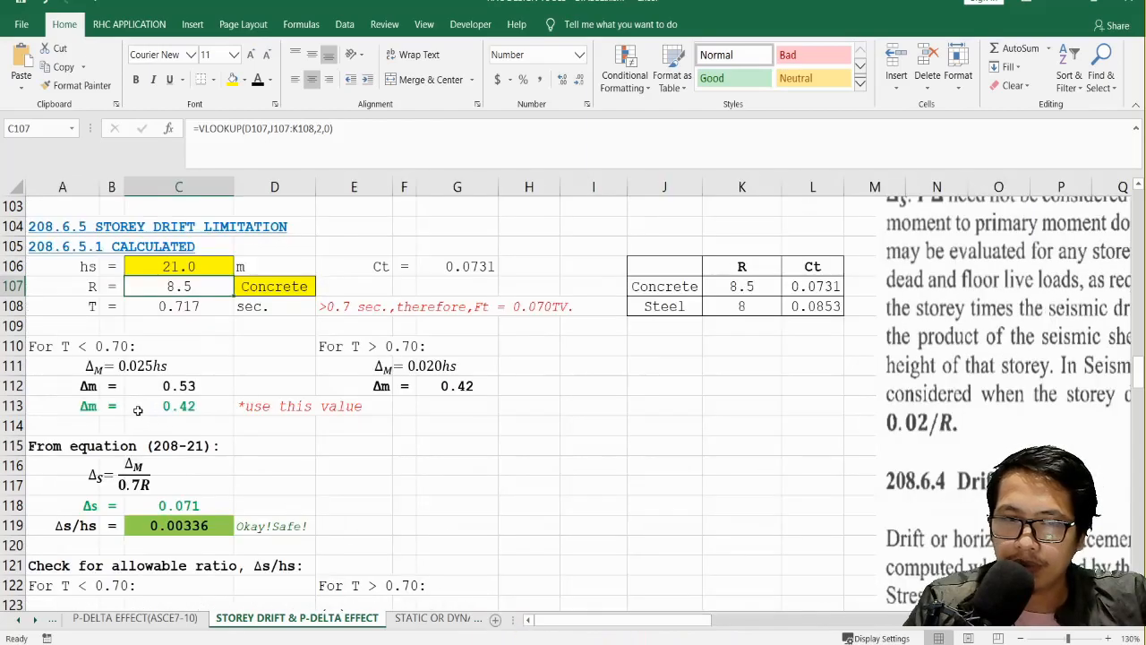
Step: Examine the governing Δm in row 113 and the Δs derived from equation 208-21 in row 118
scroll(525, 403, "down", 1)
scroll(265, 403, "down", 1)
left_click(326, 362)
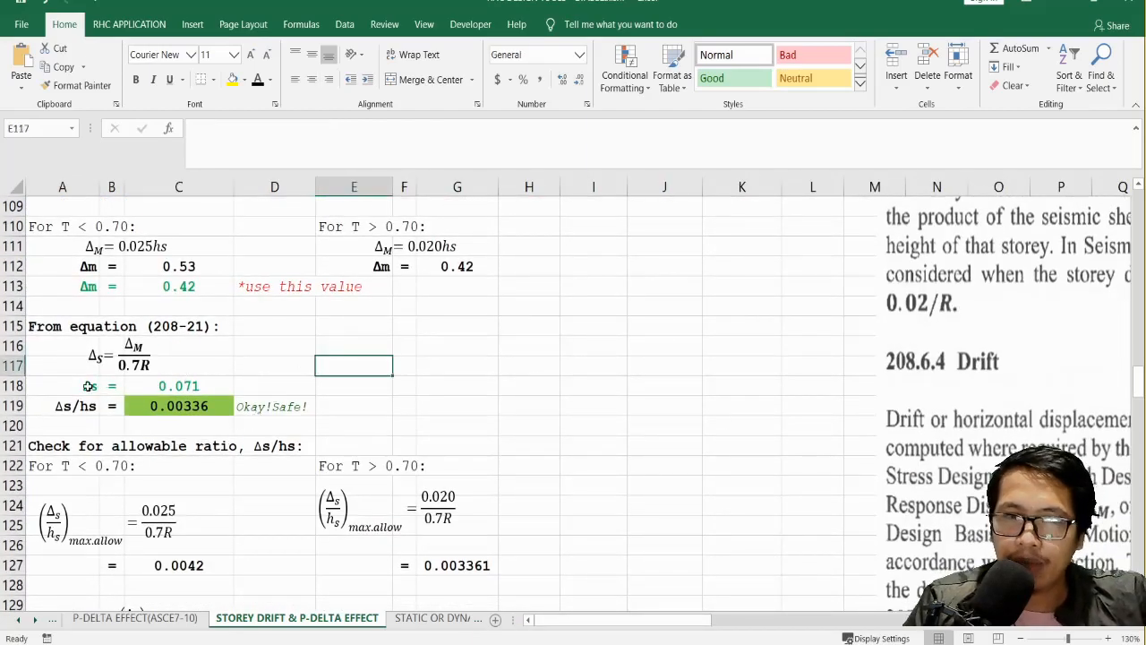
left_click_drag(90, 291, 183, 286)
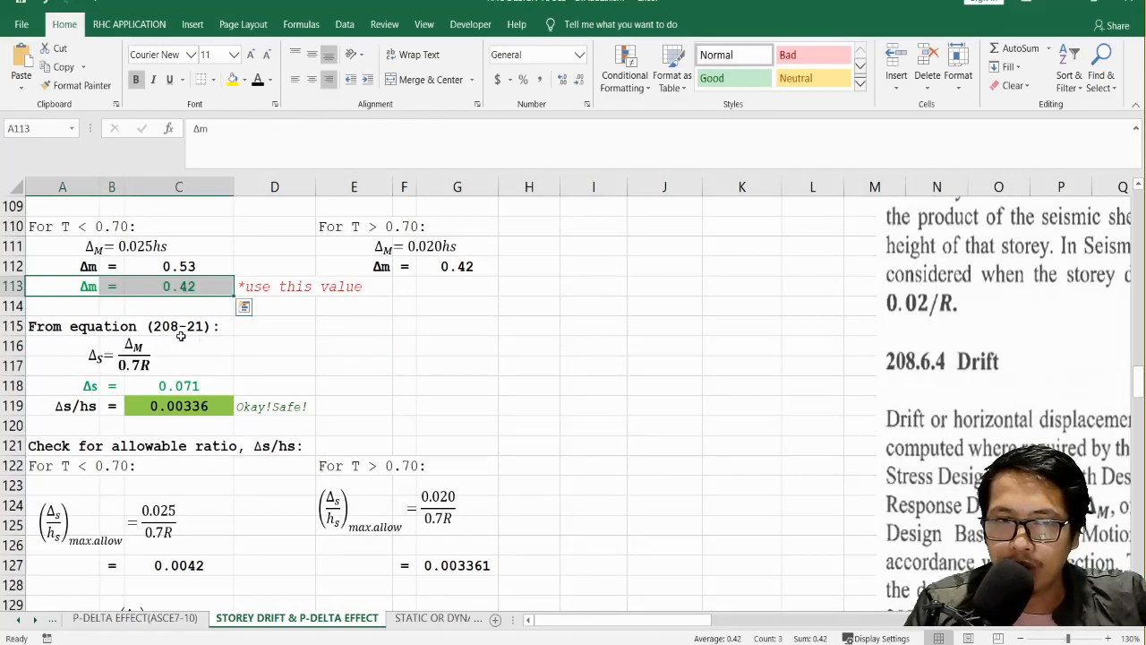
left_click(78, 387)
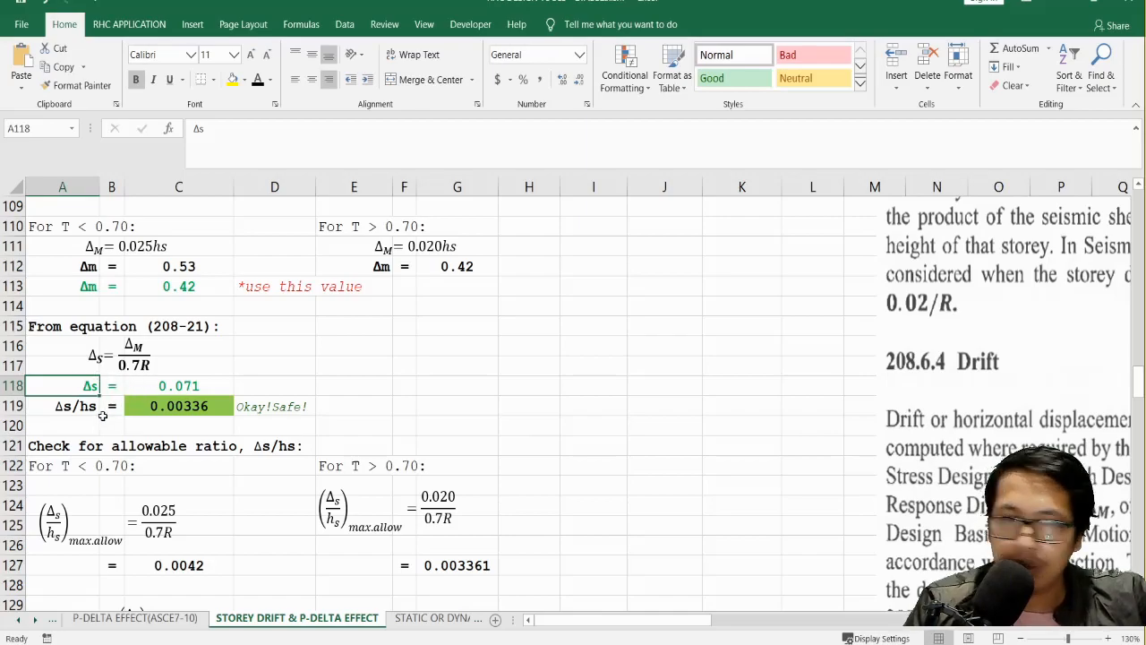
Step: Inspect the storey drift ratio Δs/hs in row 119 and its formula in cell C119
left_click(93, 407)
left_click(72, 385)
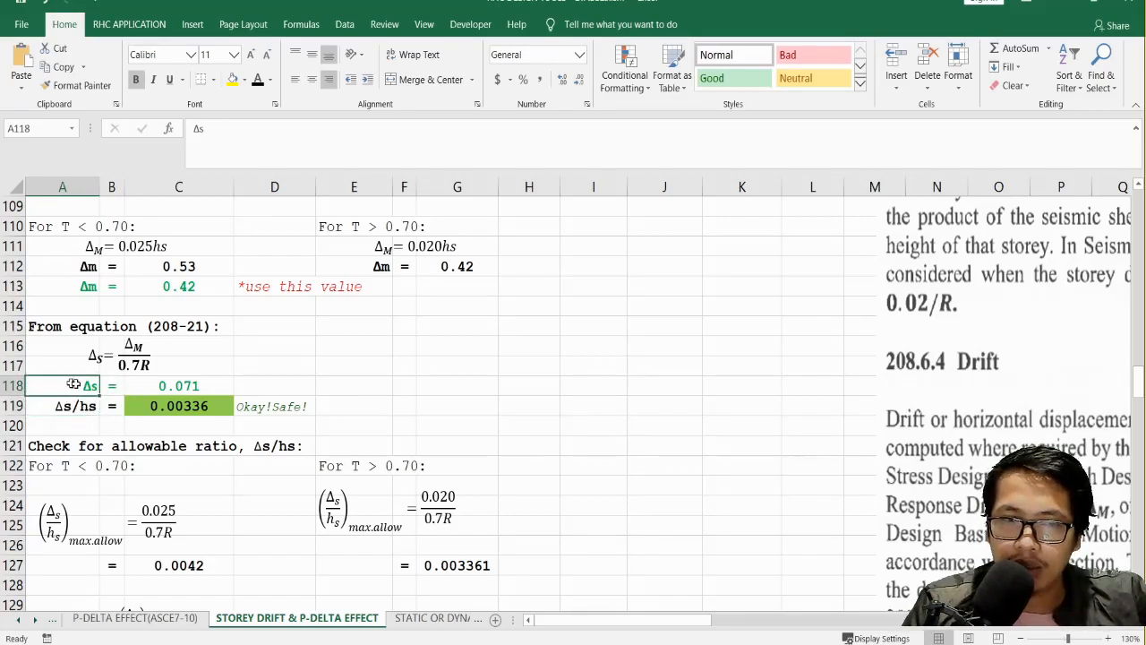
left_click(150, 394)
left_click(179, 407)
left_click_drag(72, 406, 181, 406)
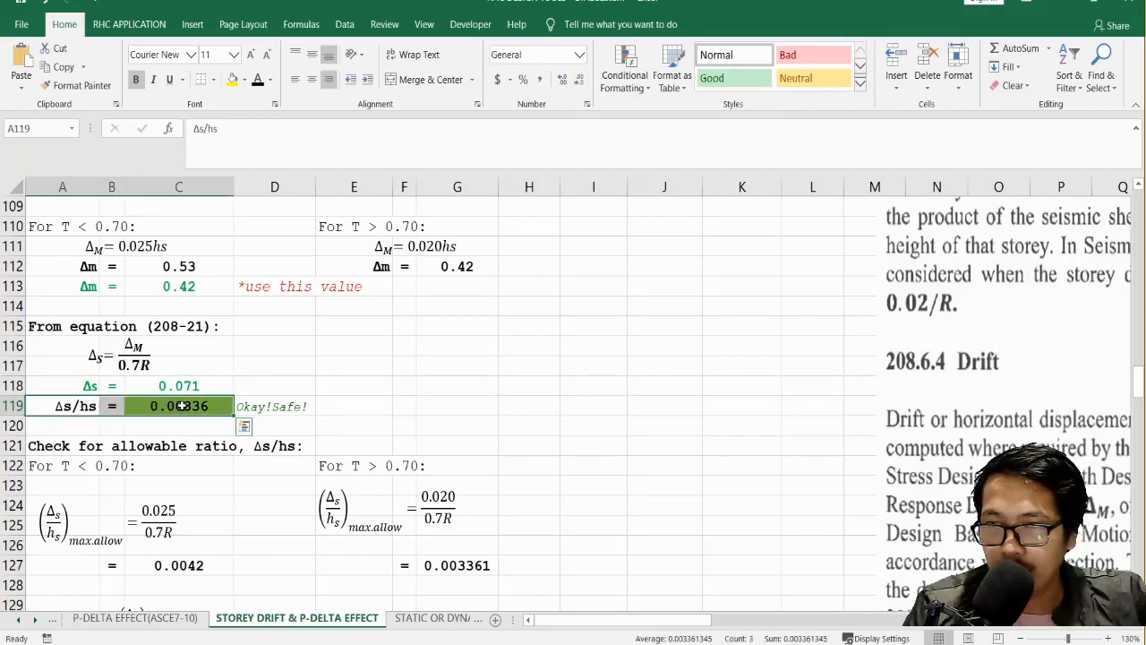
left_click(179, 406)
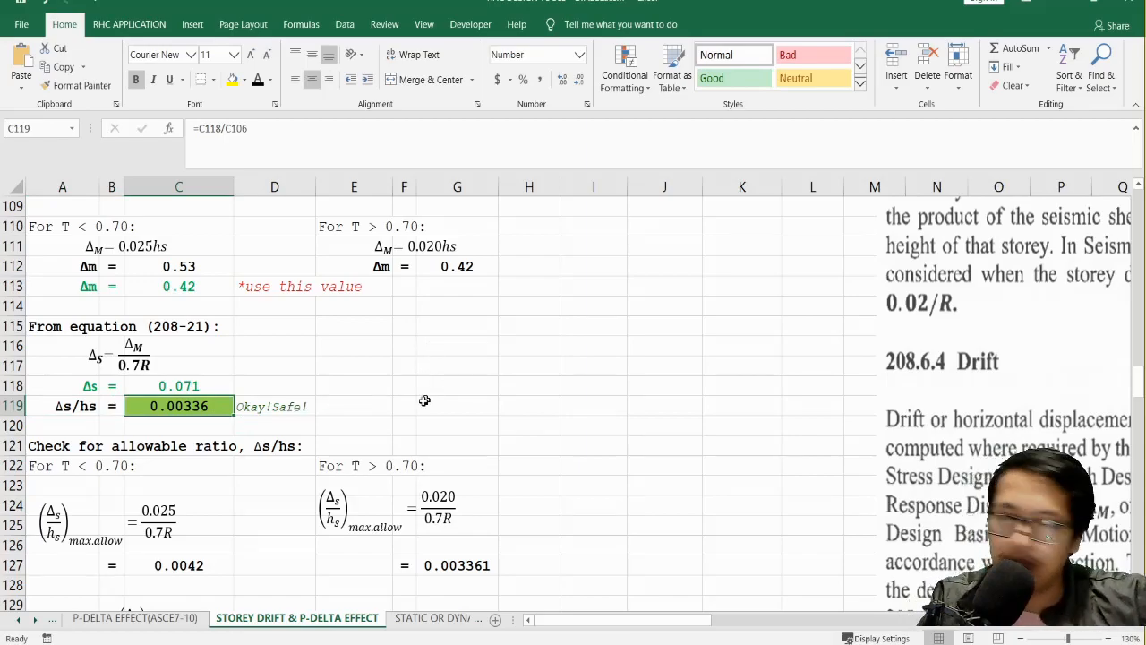
Step: Review the drift safety check formula in cell D119 together with the Δs/hs ratio in C119
left_click(378, 421)
left_click(265, 405)
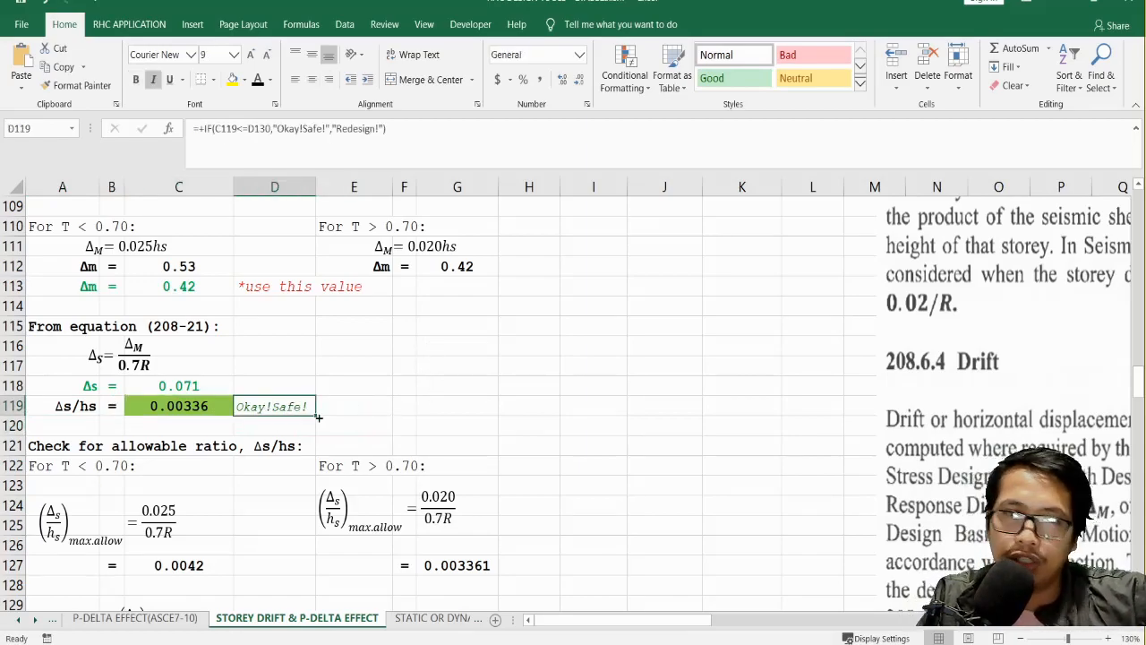
scroll(321, 411, "up", 2)
scroll(341, 380, "down", 2)
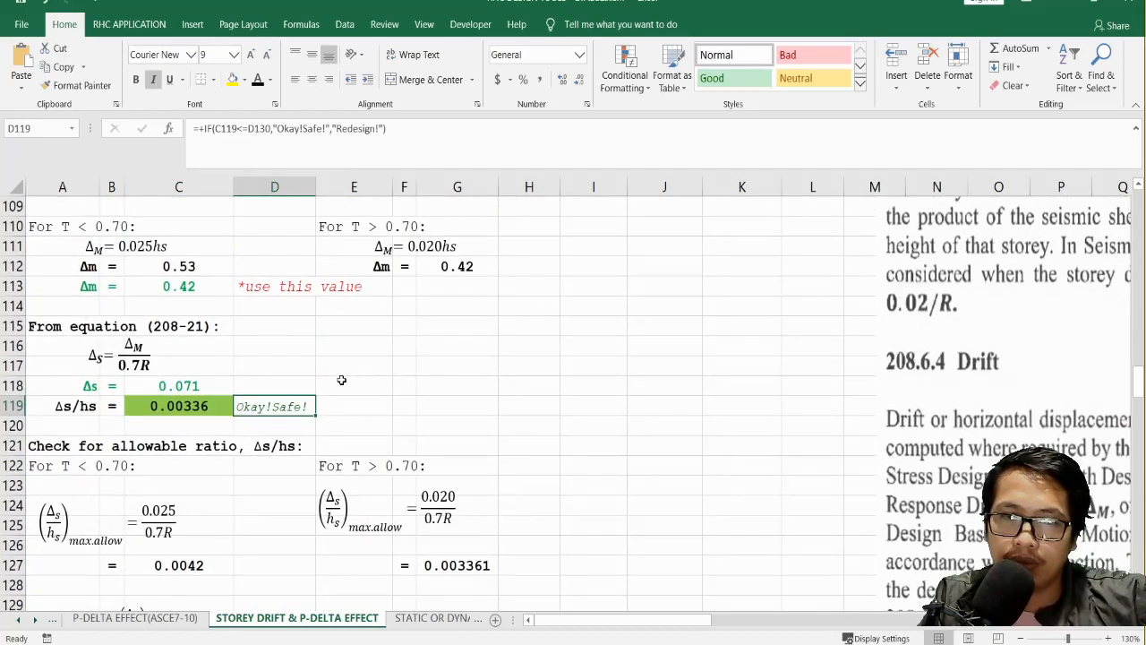
left_click(583, 423)
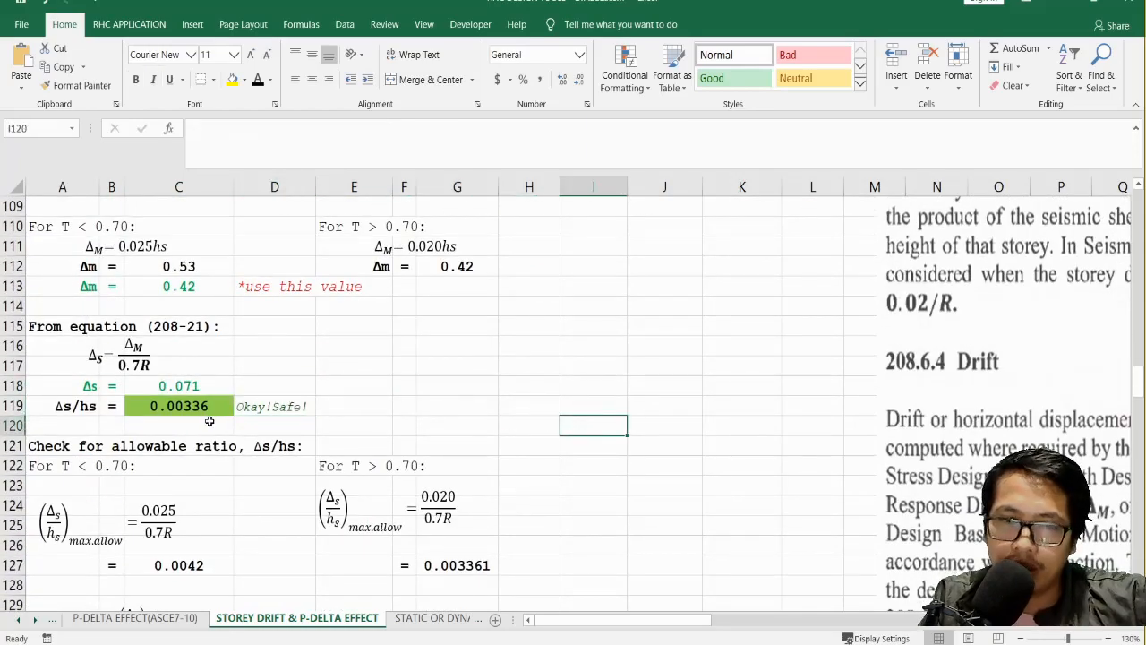
left_click(465, 383)
scroll(530, 436, "down", 1)
scroll(530, 435, "up", 1)
left_click(181, 407)
left_click(460, 407)
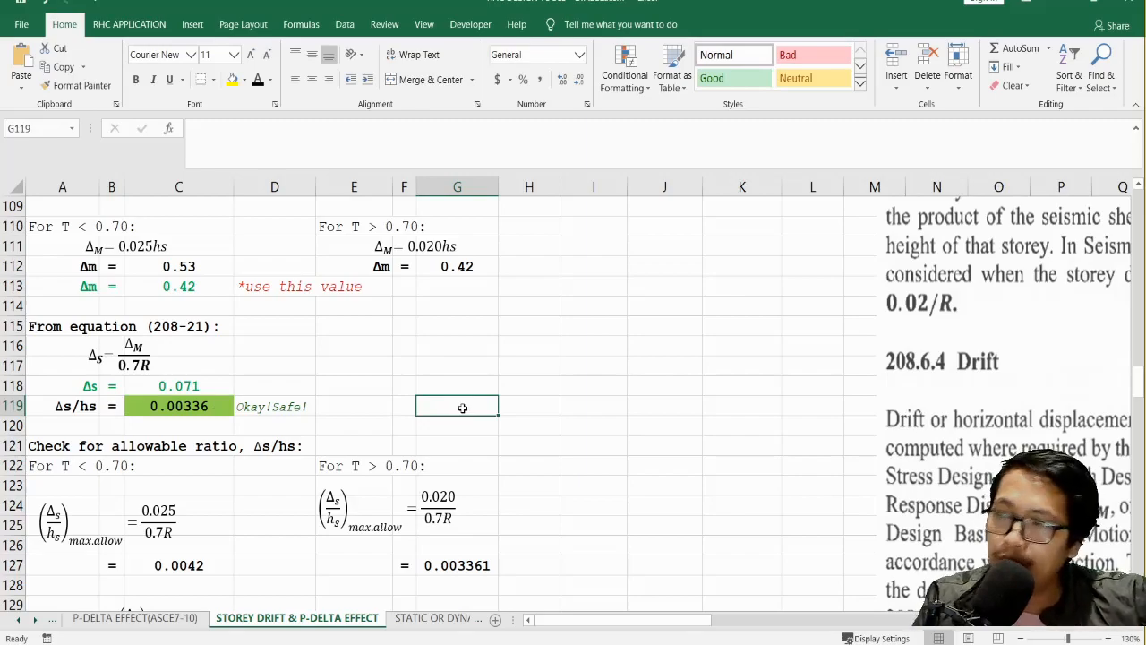
Step: Compare the Δs/hs ratio in cell C119 with the allowable ratio for T > 0.70 in cell G127
scroll(415, 413, "down", 1)
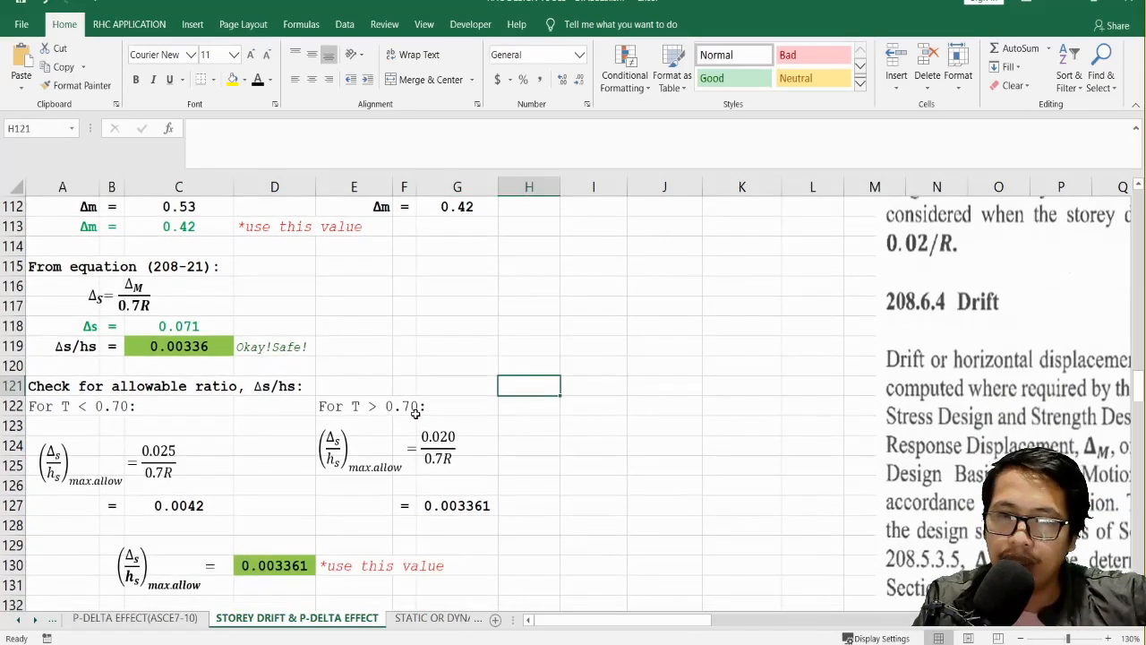
left_click(593, 467)
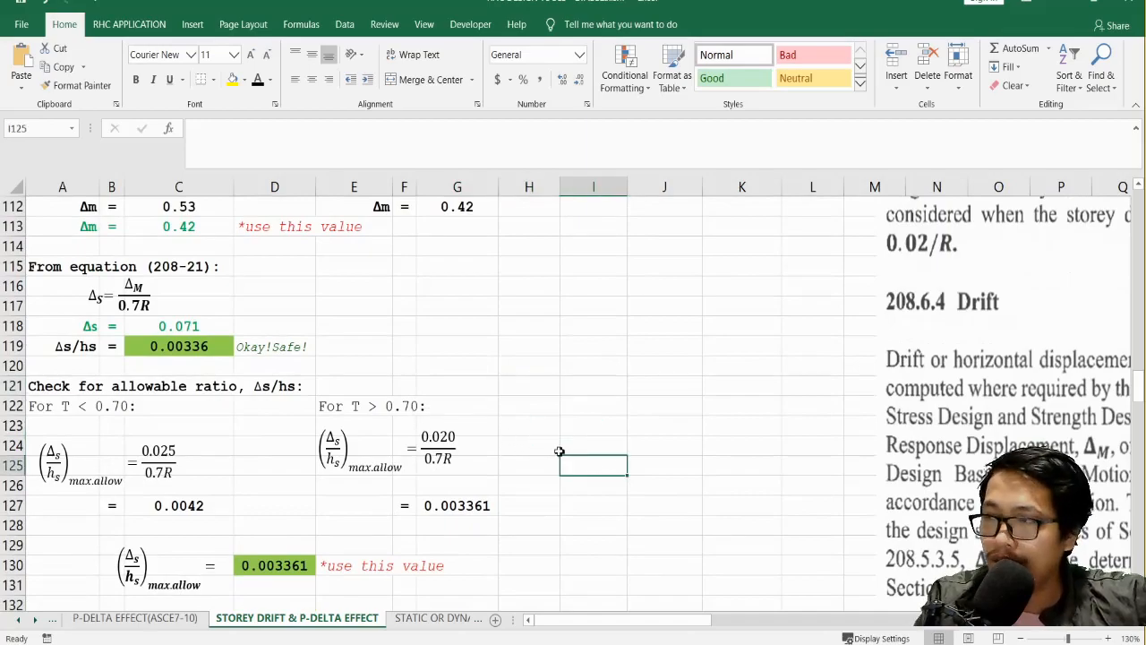
scroll(404, 420, "up", 1)
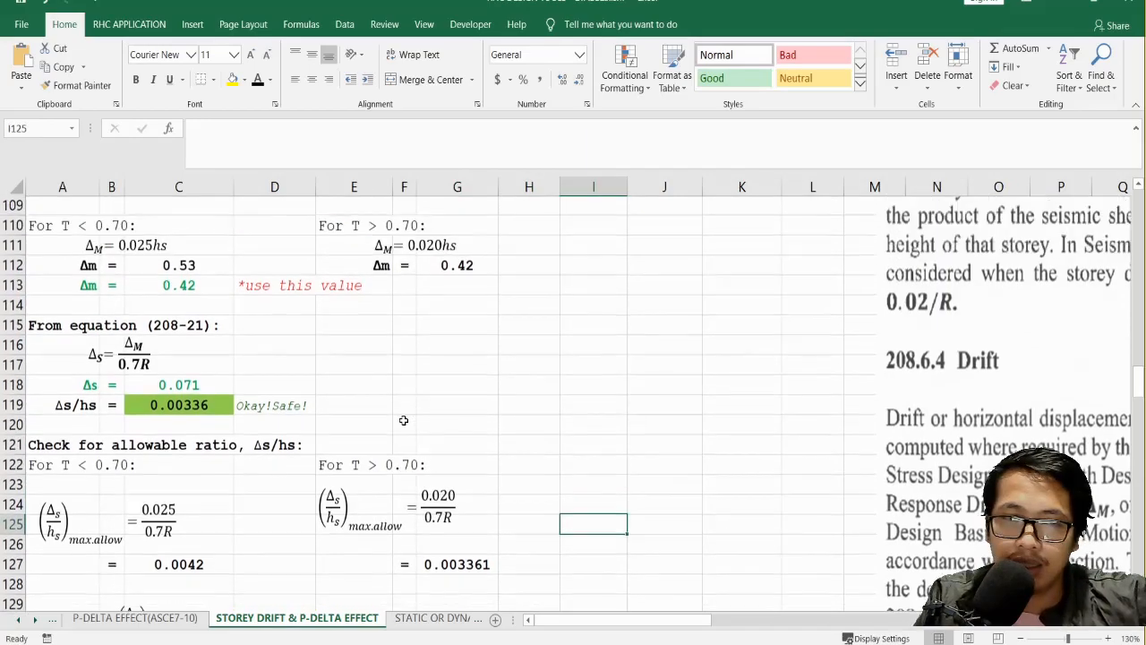
left_click(179, 407)
left_click(403, 405)
scroll(402, 345, "down", 1)
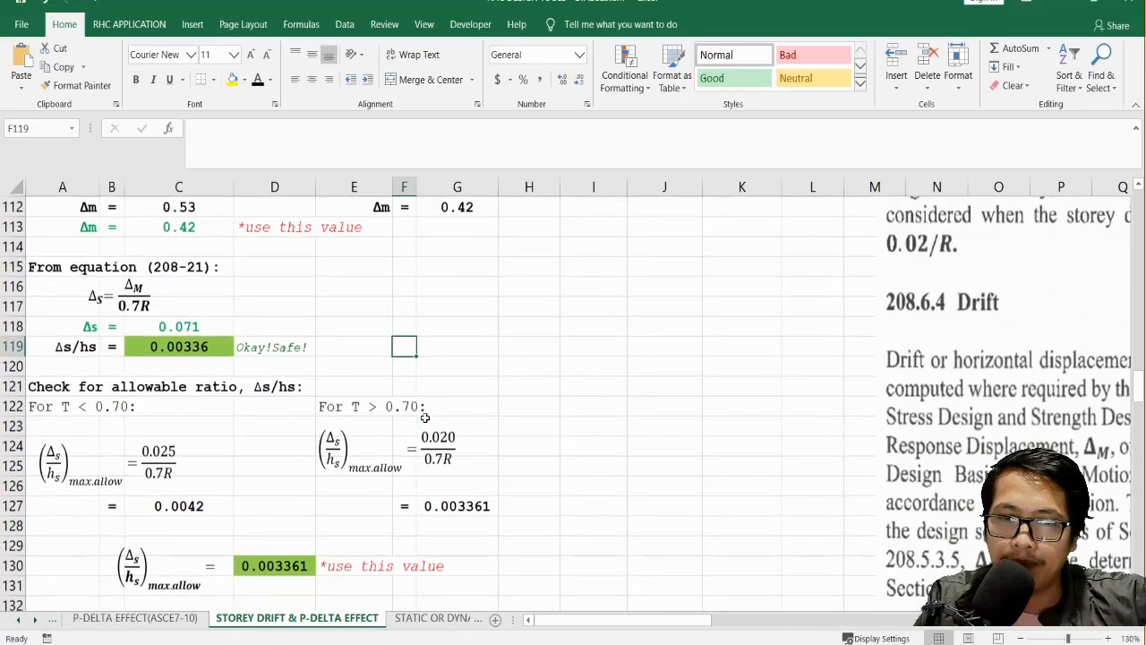
left_click(474, 502)
left_click(200, 349)
left_click(530, 386)
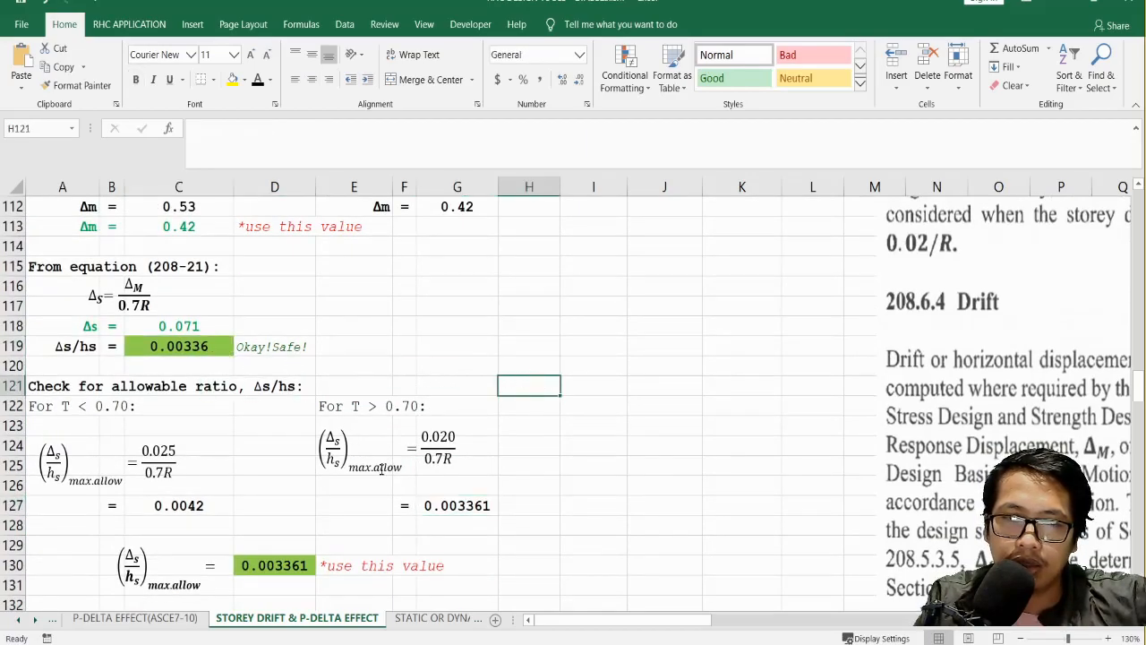
Step: Inspect the governing maximum allowable drift ratio in cell D130 and switch back to the ETABS report
left_click(259, 565)
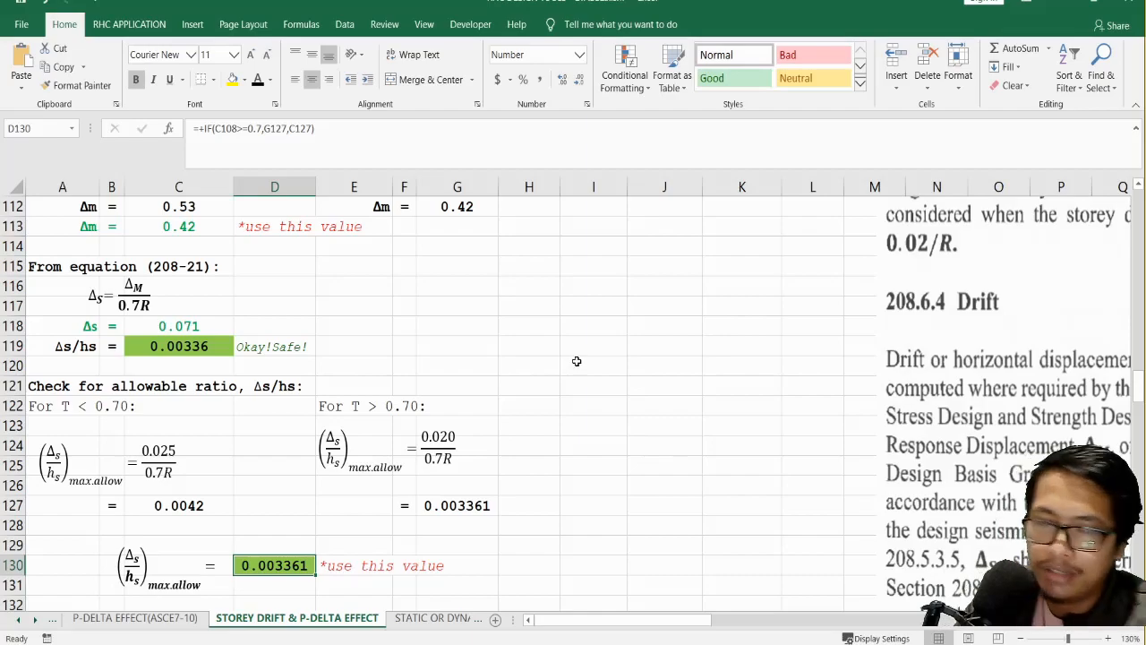
scroll(577, 365, "down", 1)
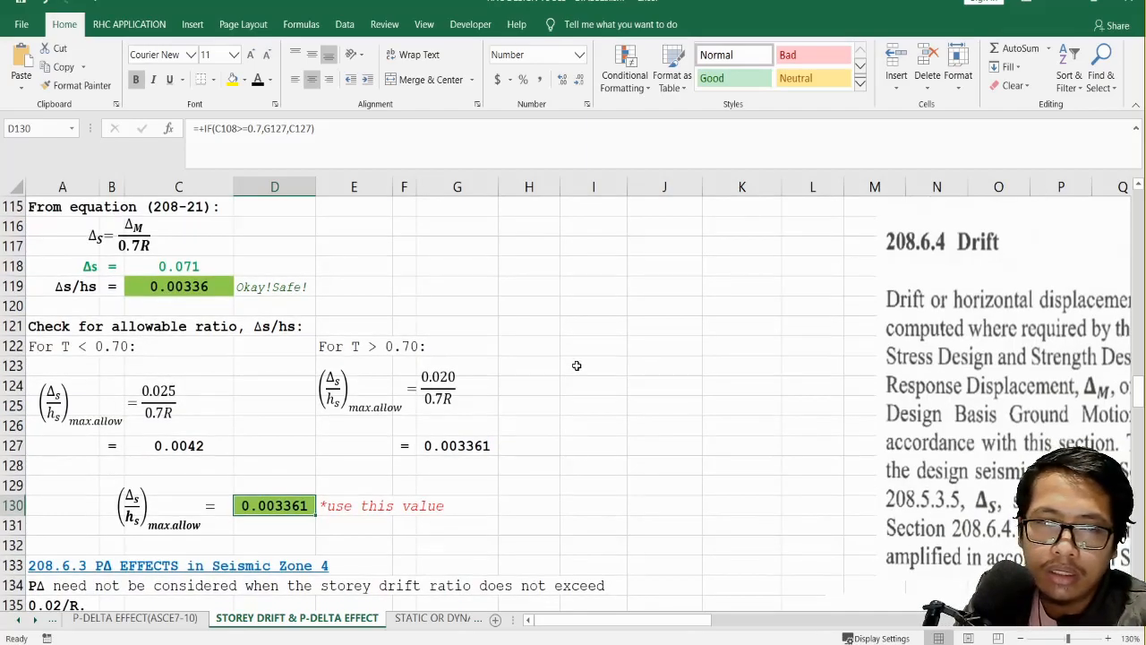
scroll(577, 364, "up", 1)
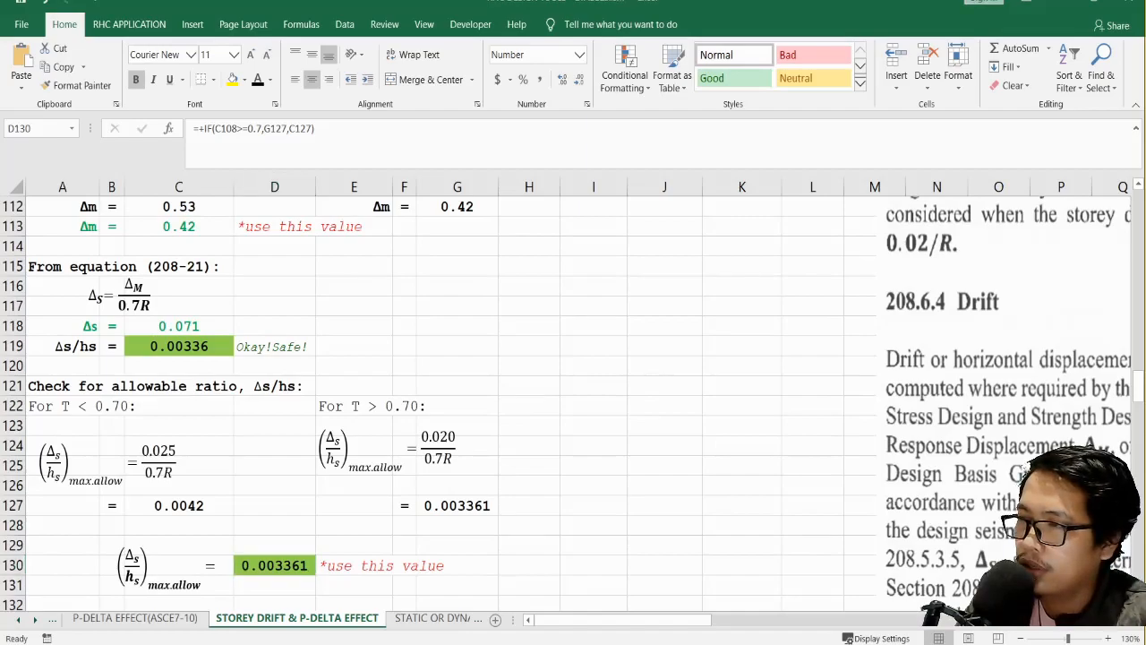
left_click(867, 641)
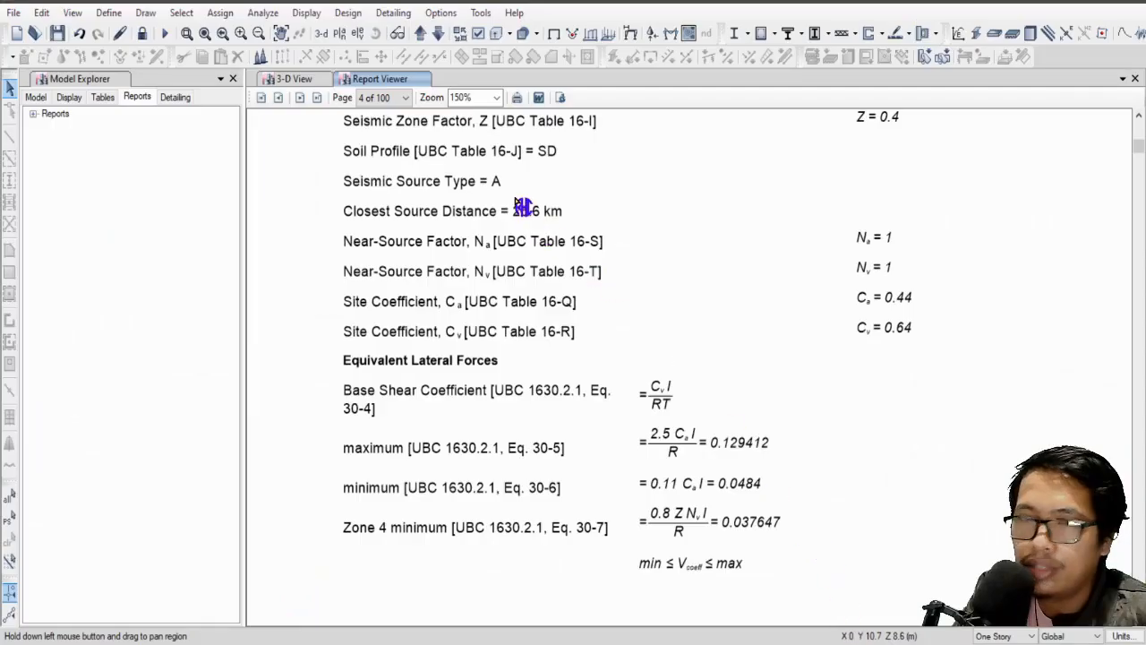
Step: Open the story response plots and display the maximum story drifts
left_click(349, 13)
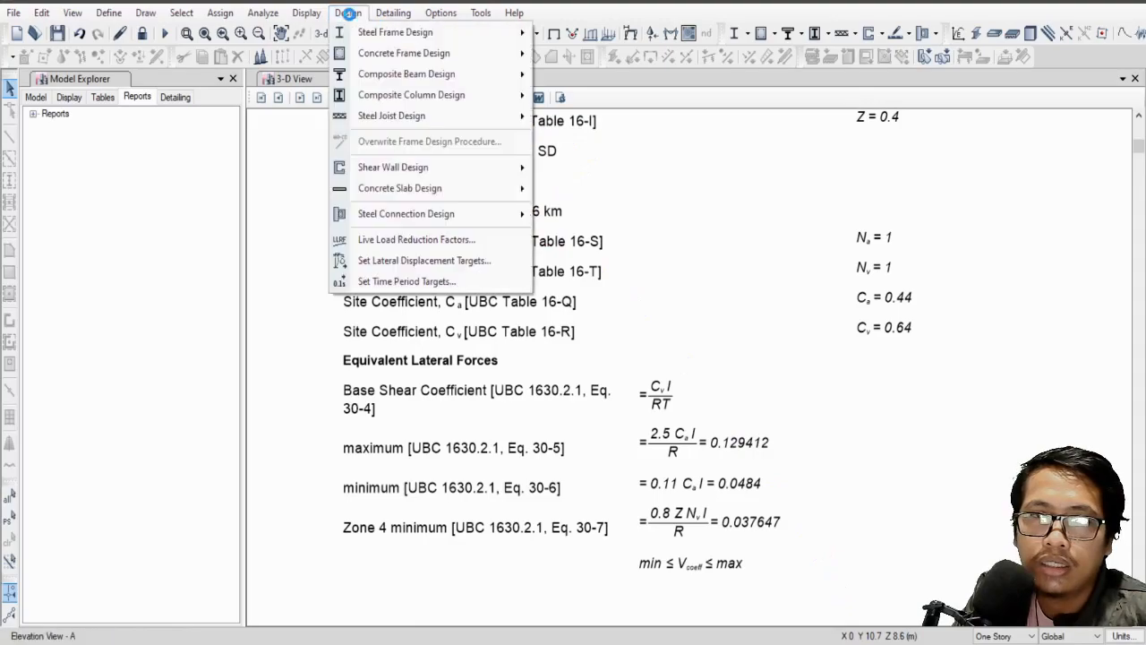
left_click(302, 12)
left_click(304, 12)
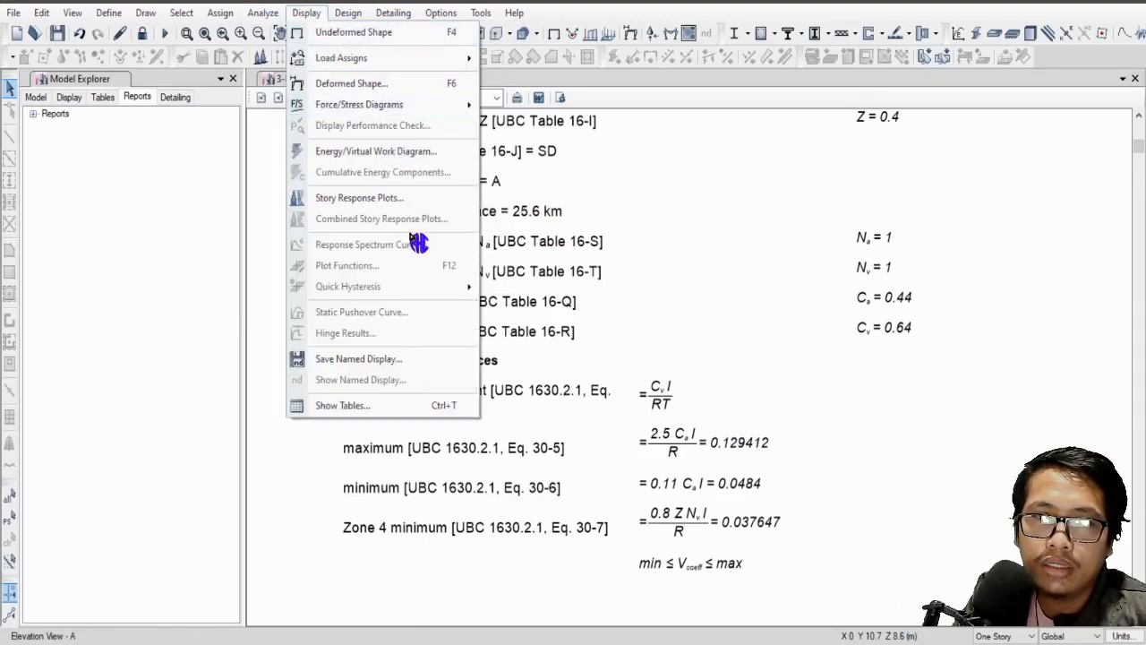
left_click(401, 203)
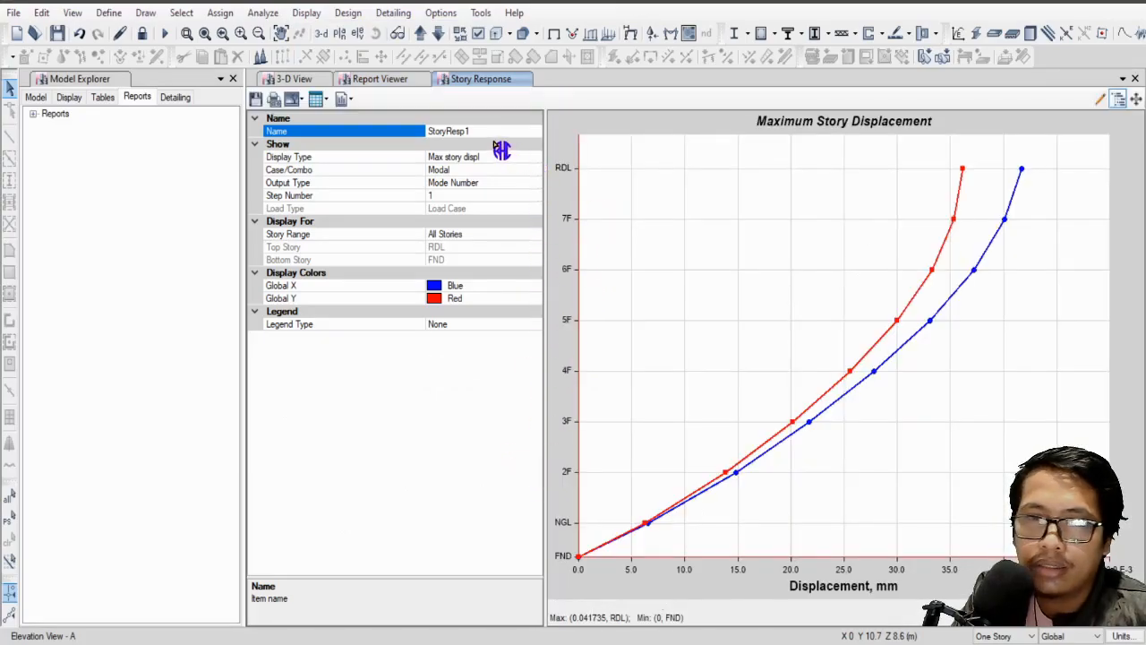
left_click(537, 158)
left_click(535, 156)
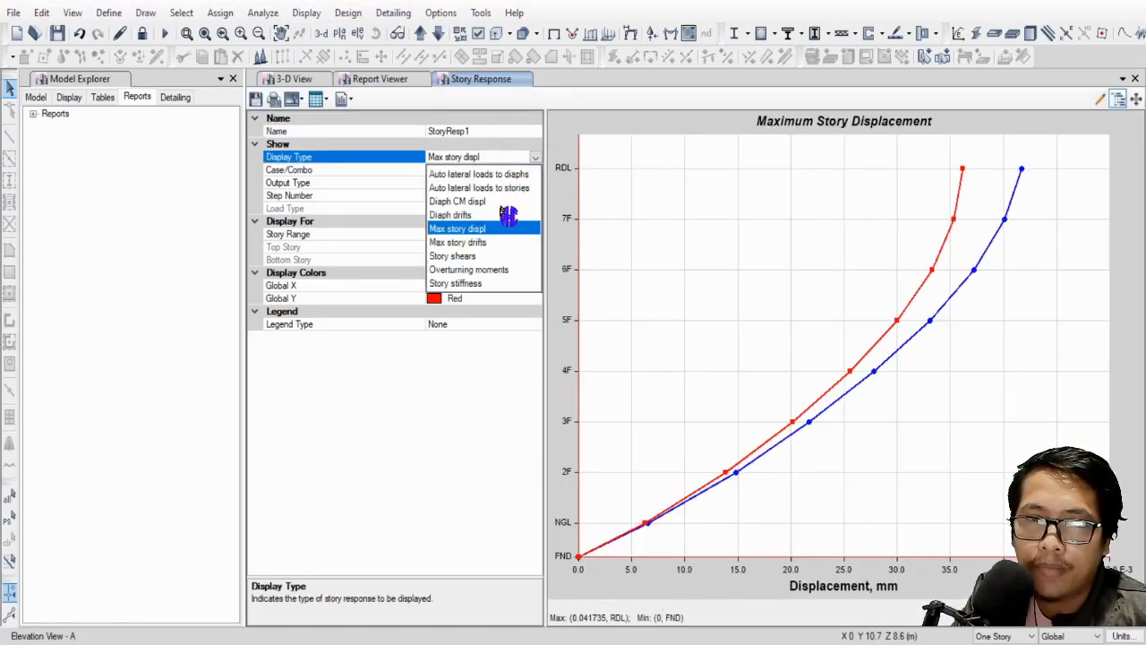
left_click(475, 244)
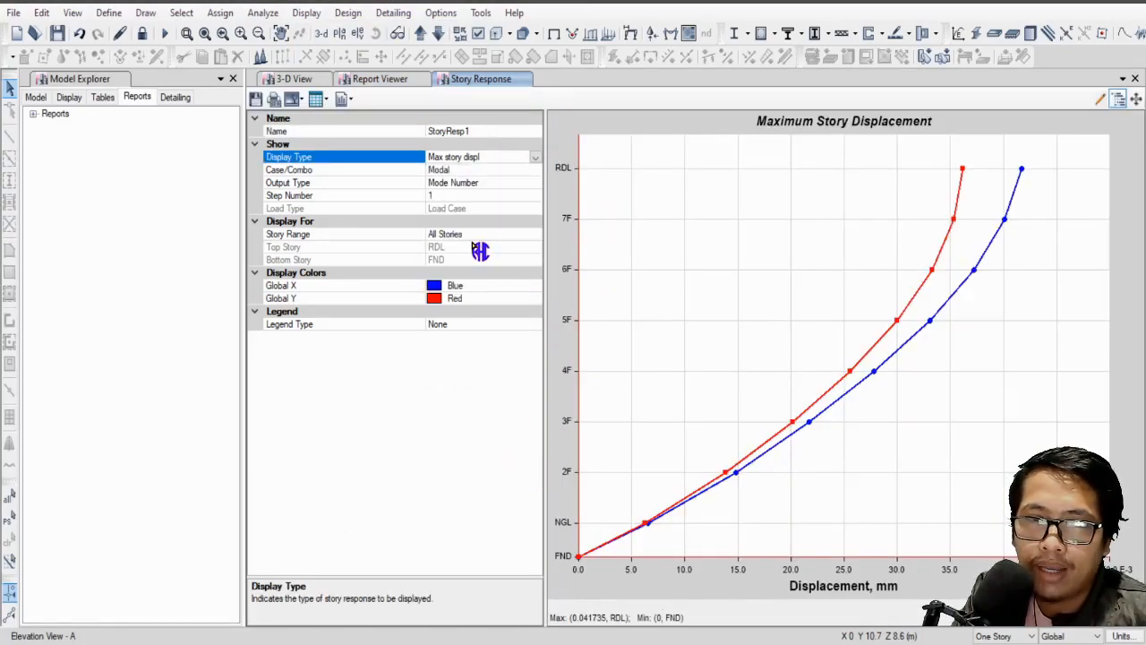
Step: Plot the maximum story drifts for load case EQX with the Max output type
left_click(495, 172)
left_click(534, 169)
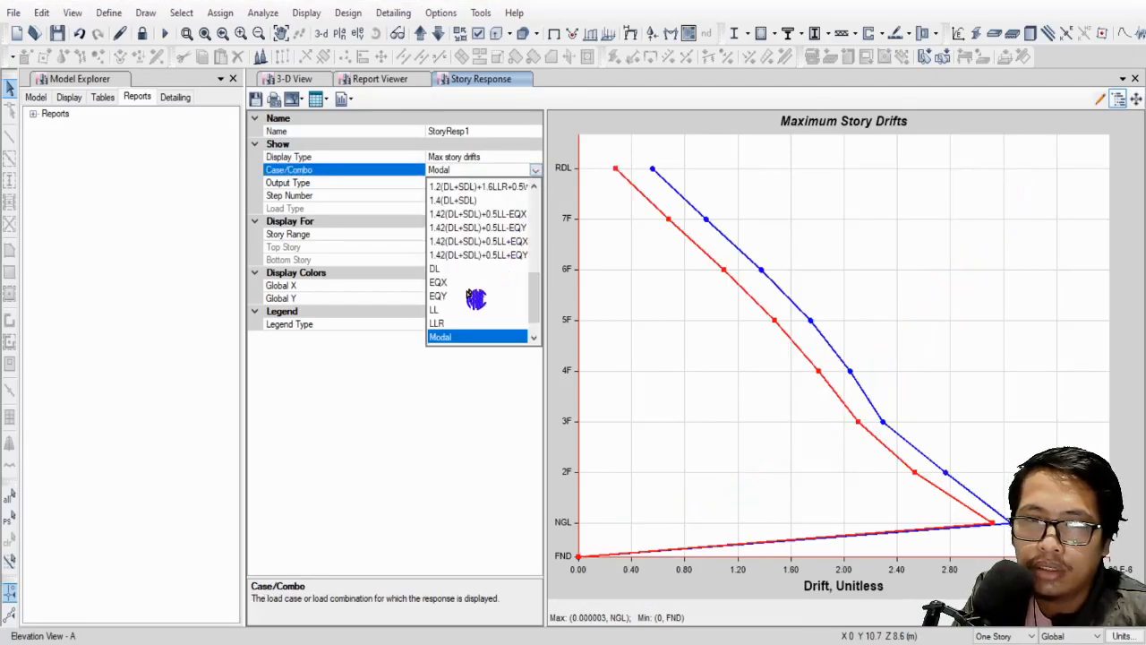
left_click(445, 287)
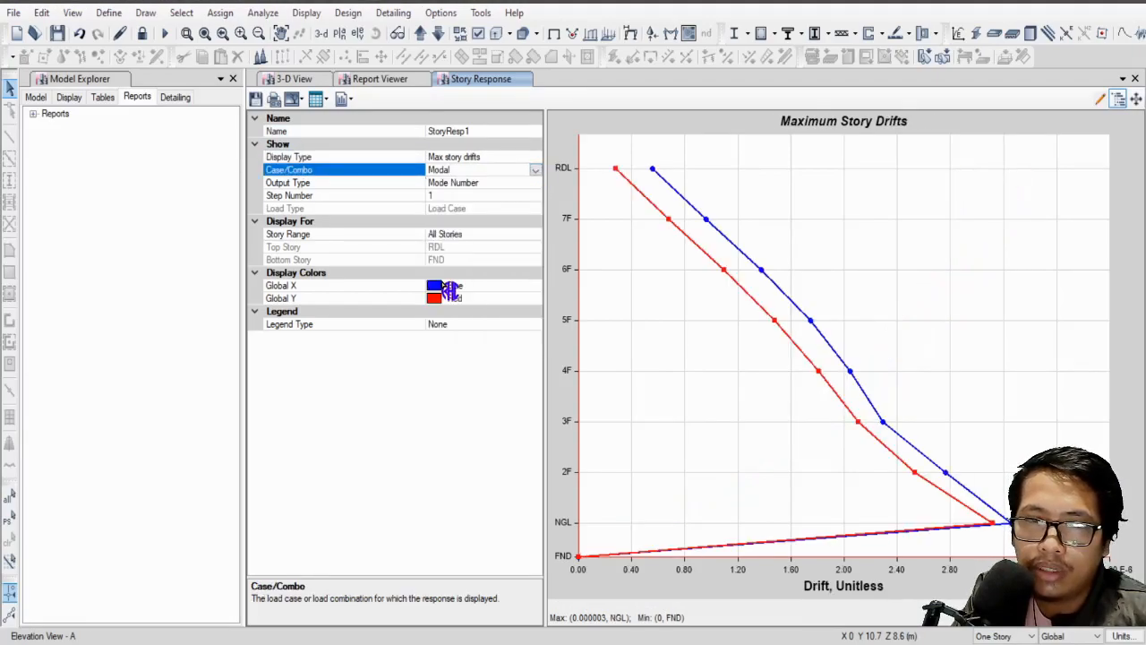
left_click(494, 181)
left_click(535, 184)
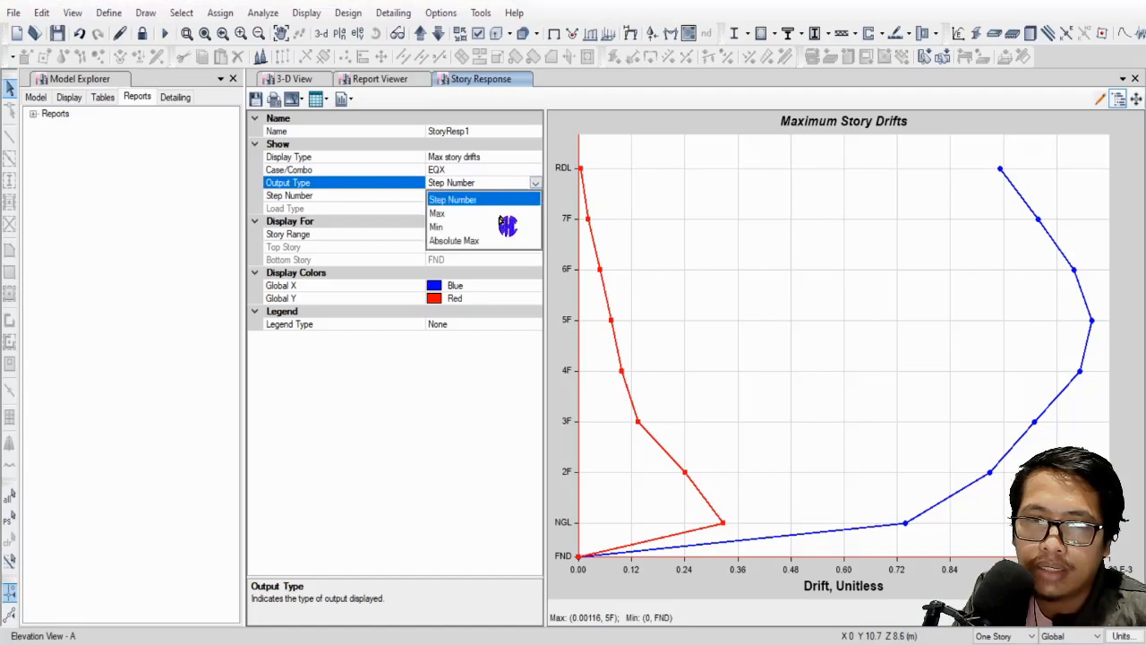
left_click(454, 217)
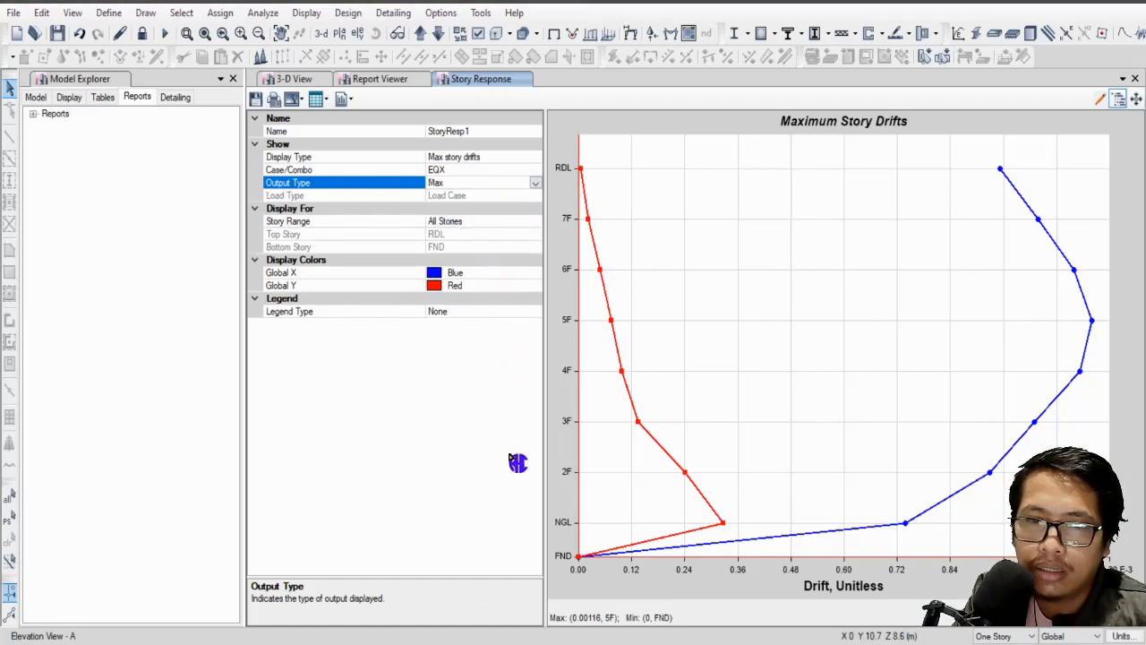
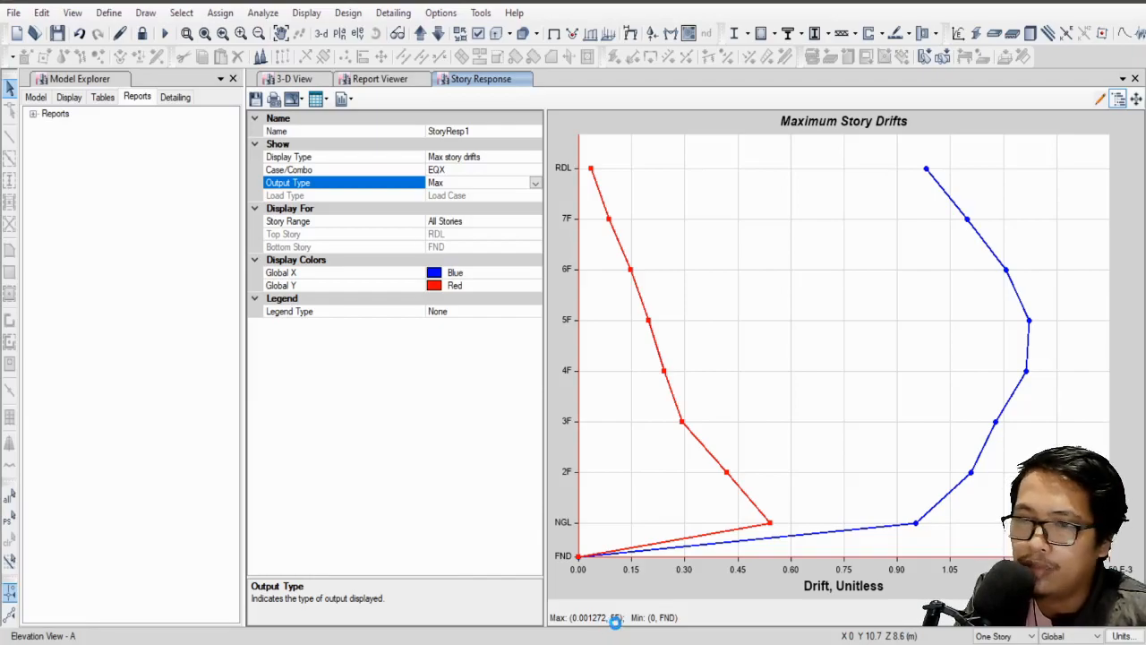
Step: Switch the story drift plot to load case EQY
left_click(502, 170)
left_click(535, 171)
scroll(475, 300, "down", 5)
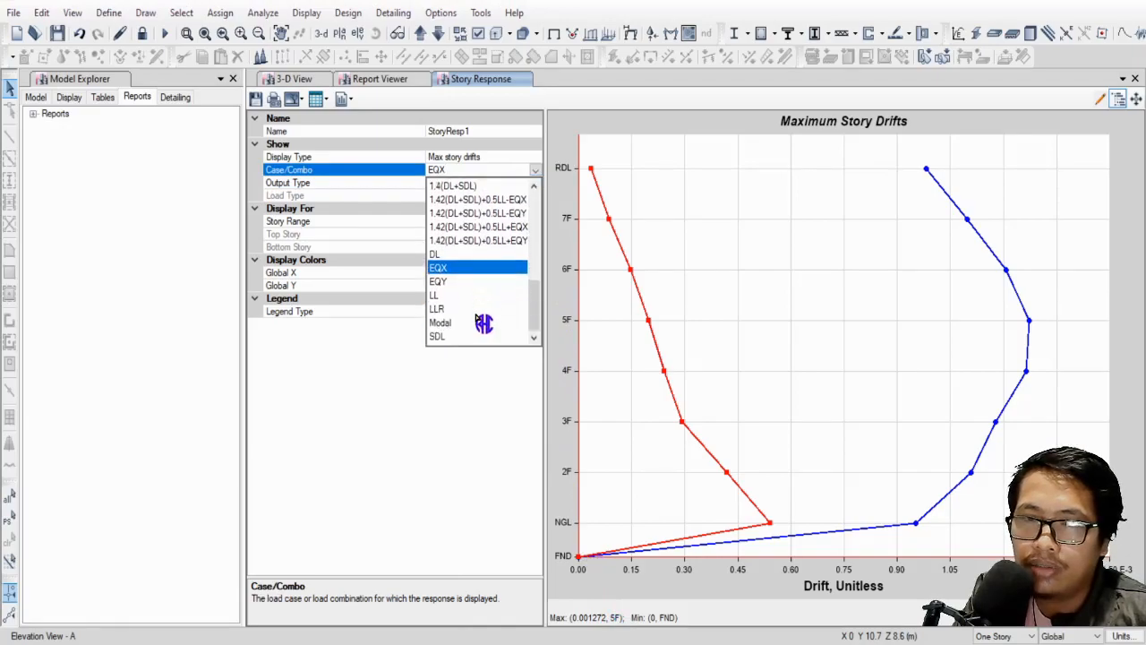
left_click(458, 270)
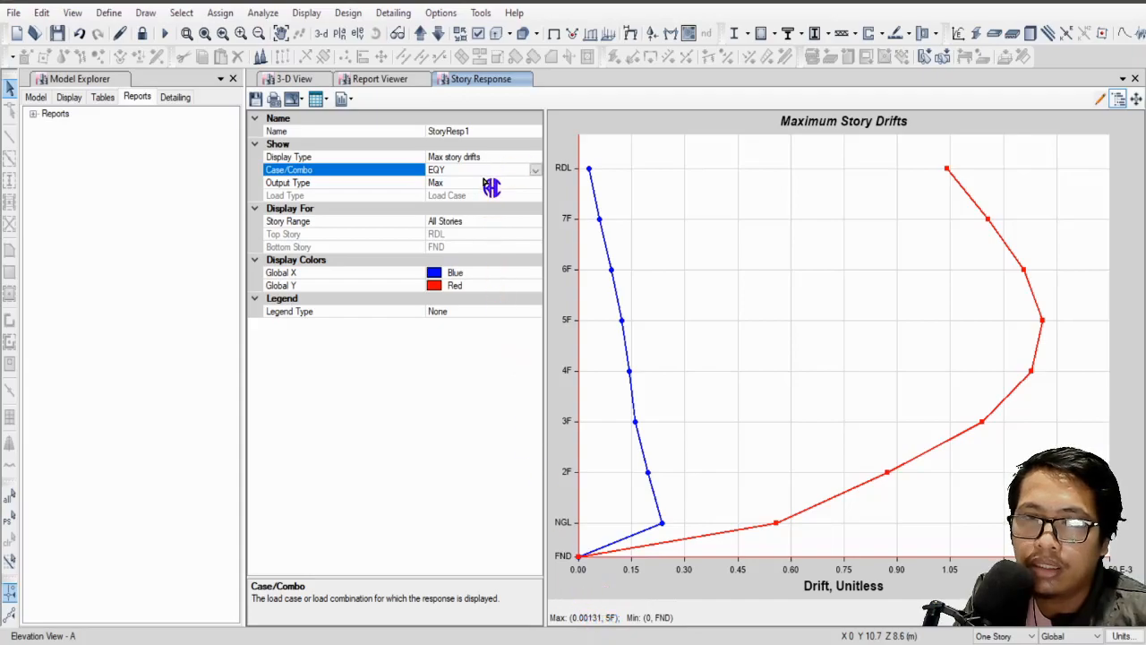
Step: Review the story drifts for combinations 1.42(DL+SDL)+0.5LL-EQX, 0.9(DL+SDL)+1.0WL and 1.12(DL+SDL)-EQX
left_click(535, 170)
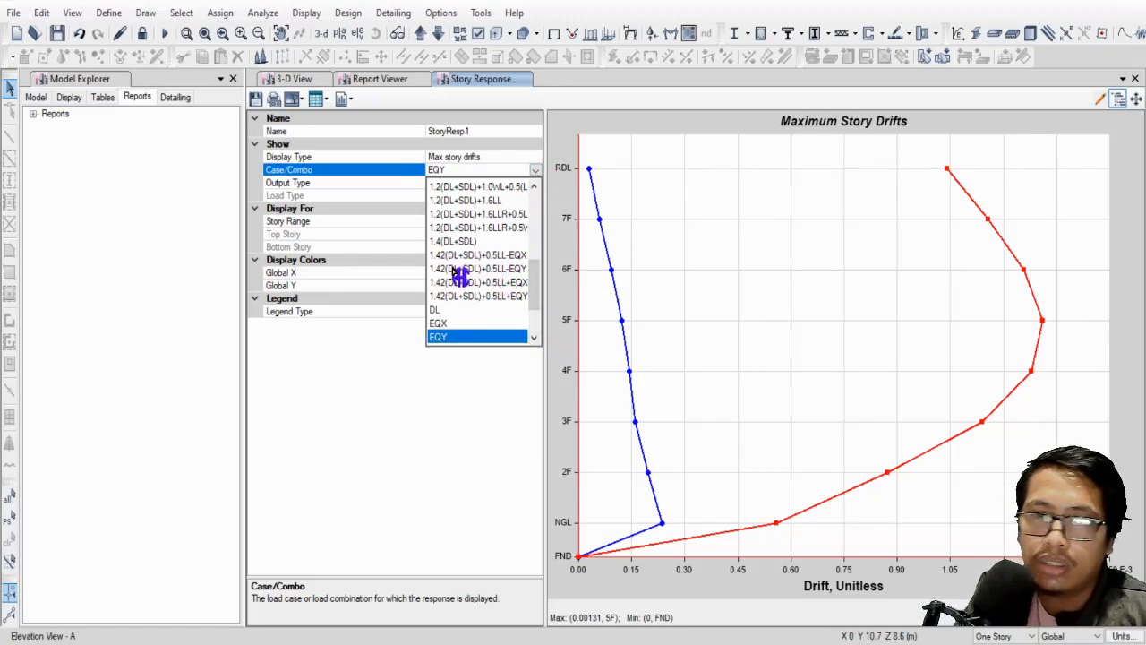
left_click(500, 256)
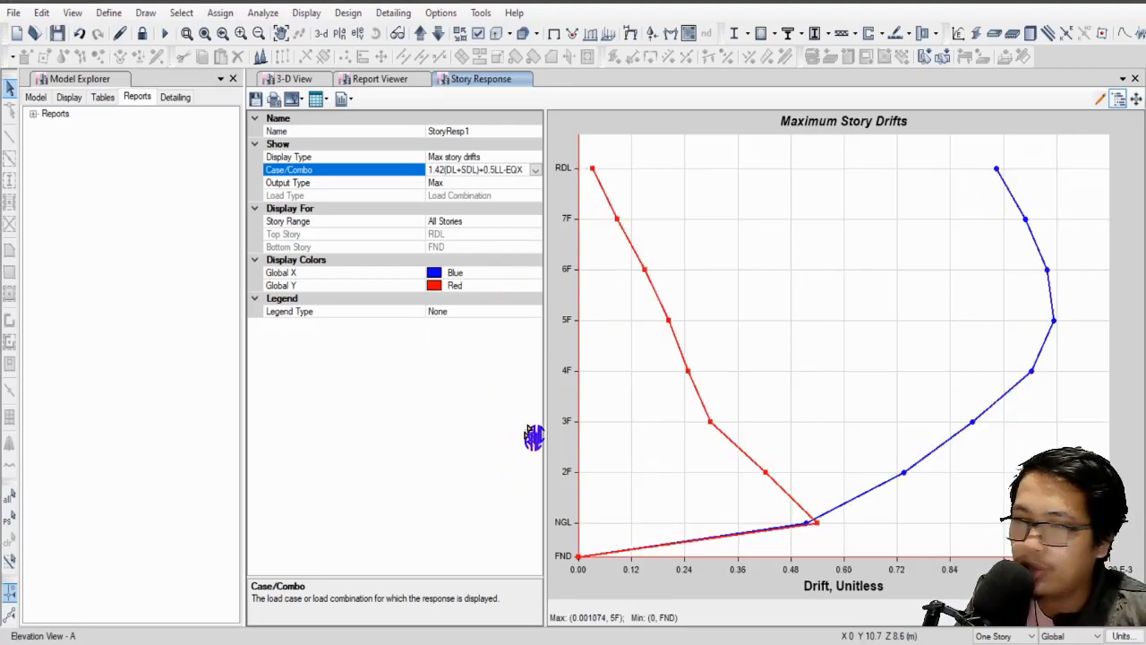
left_click(536, 171)
scroll(501, 247, "up", 5)
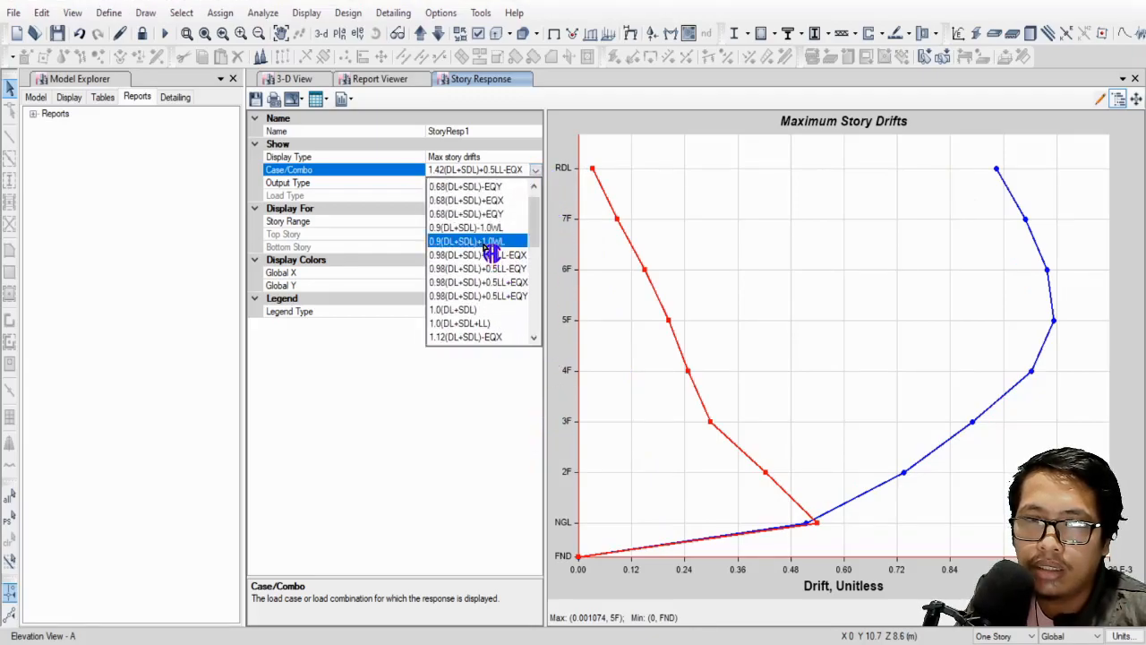
left_click(491, 242)
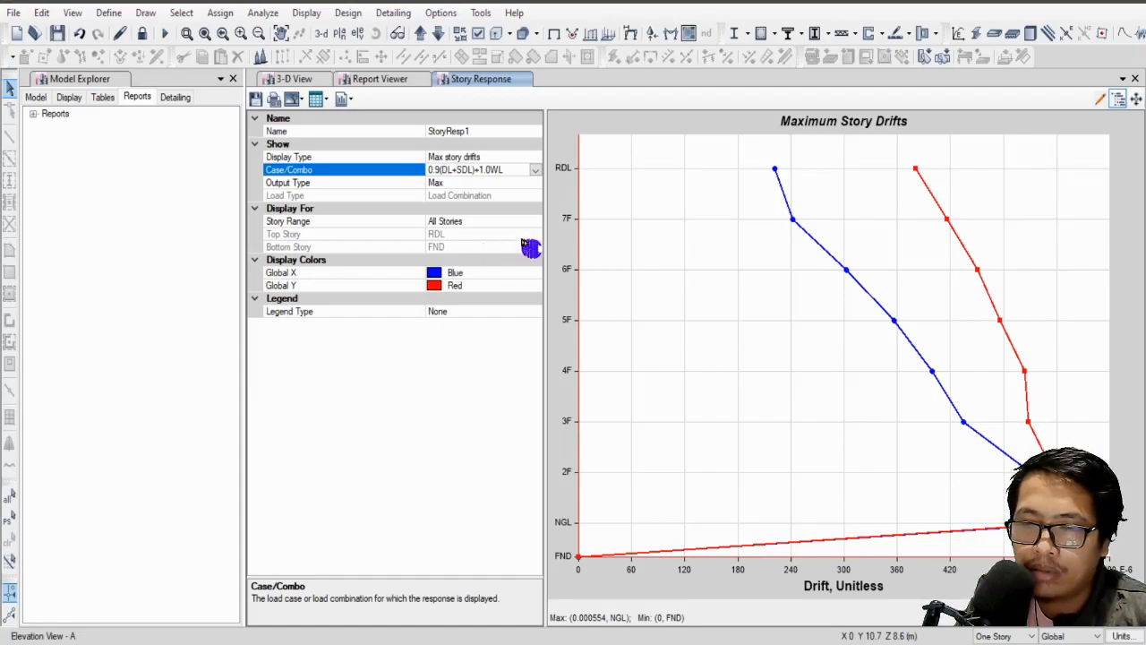
left_click(535, 170)
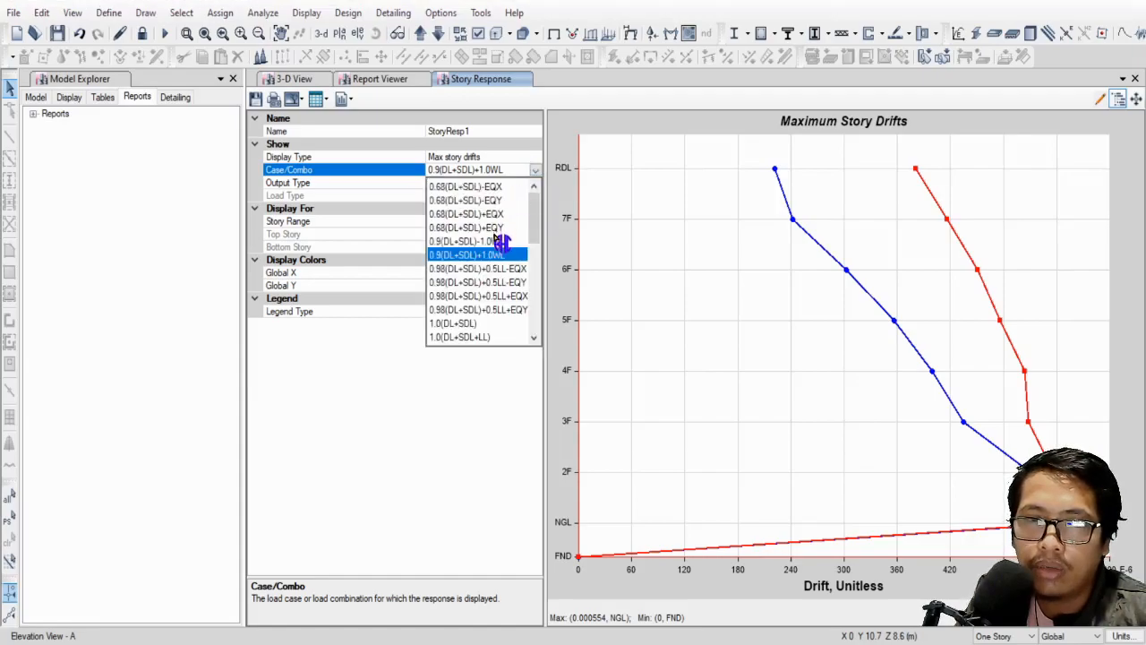
scroll(495, 236, "down", 1)
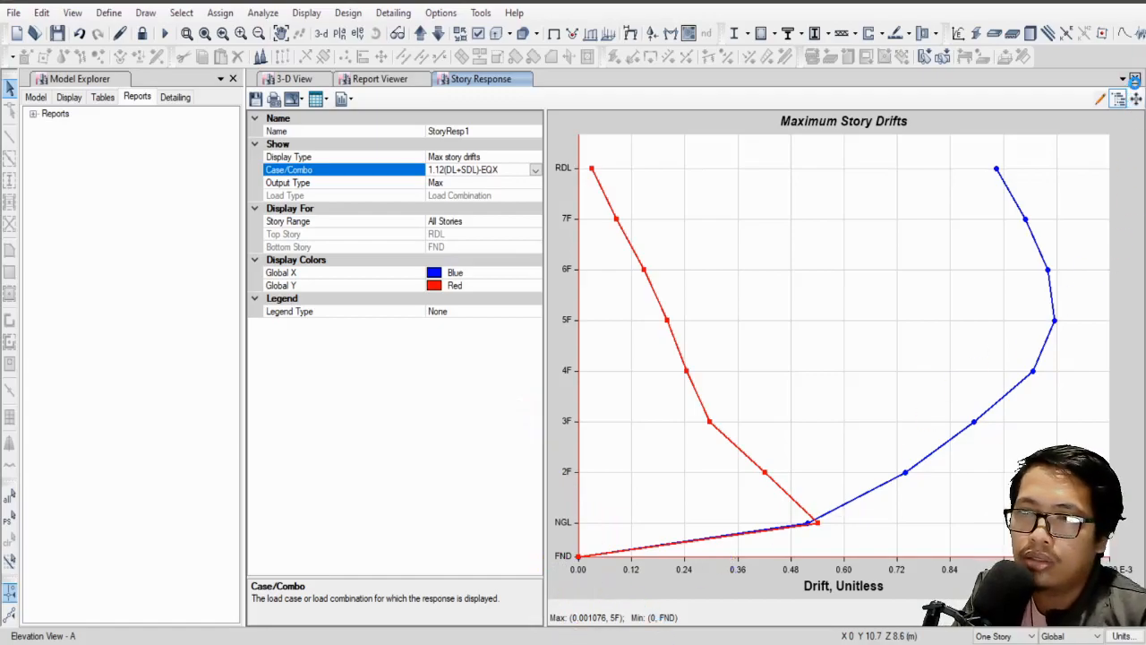
Step: Close the story response plot and the report to return to the 3-D displacement view
left_click(1135, 79)
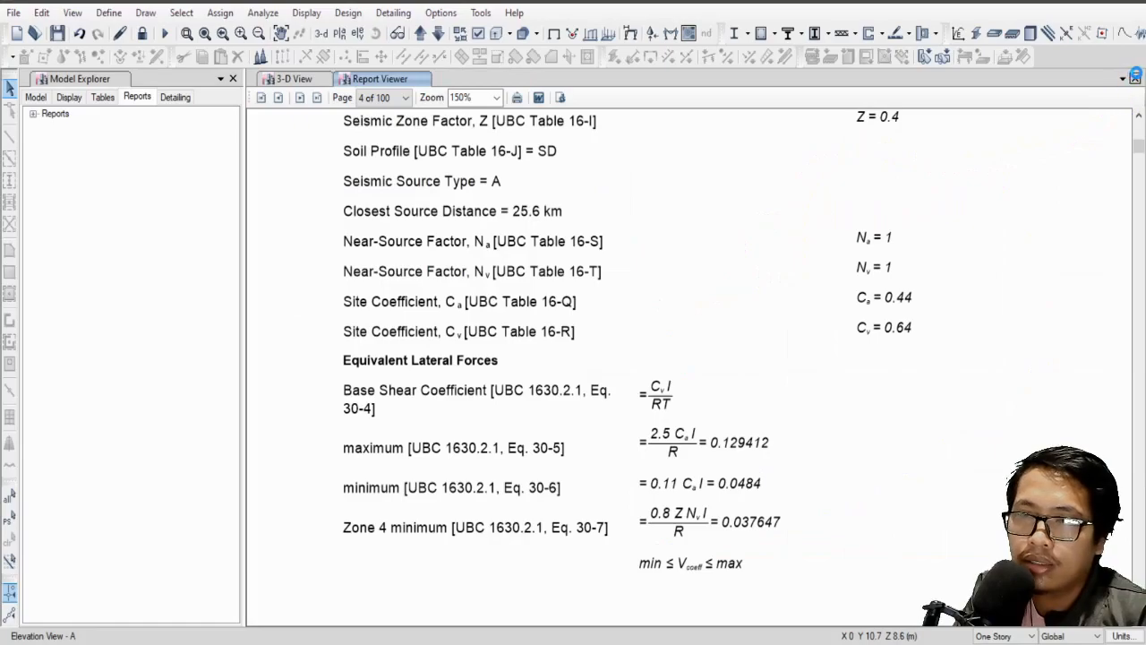
left_click(1136, 77)
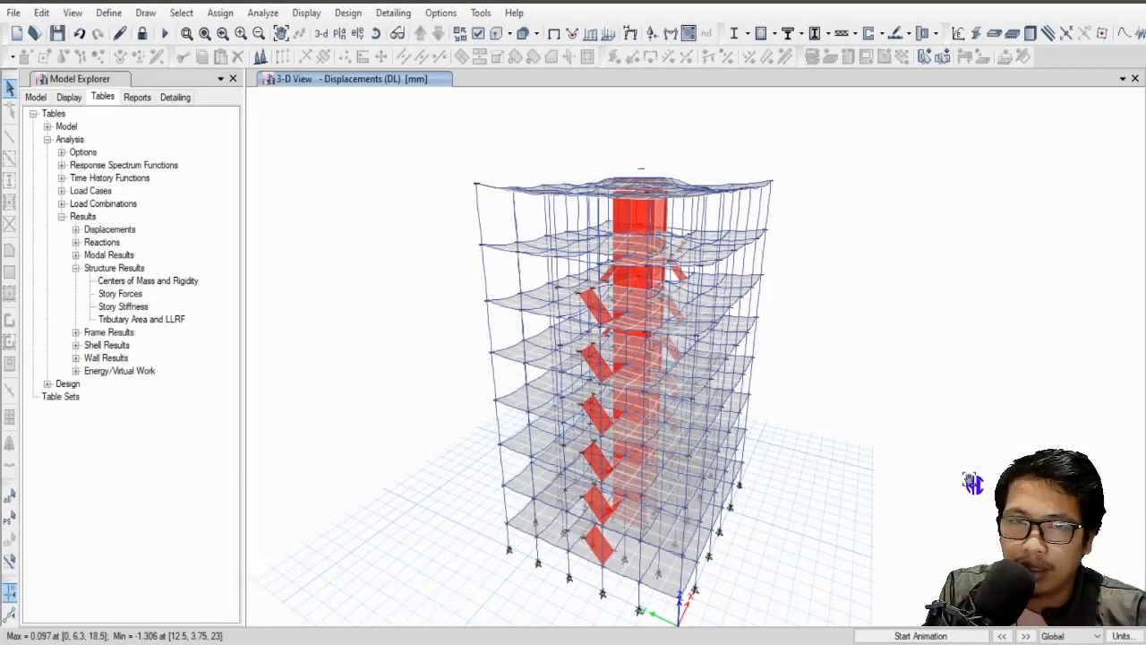
middle_click_drag(969, 479, 934, 438)
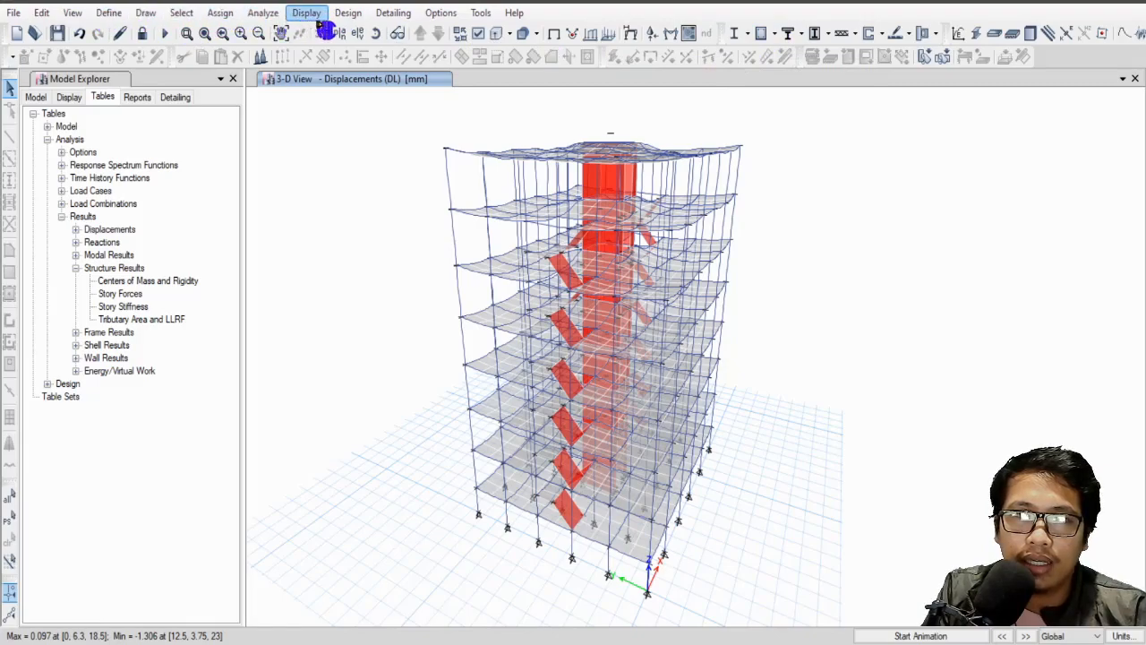
Step: Review the concrete frame design preferences for ACI 318-14 and accept them
left_click(349, 15)
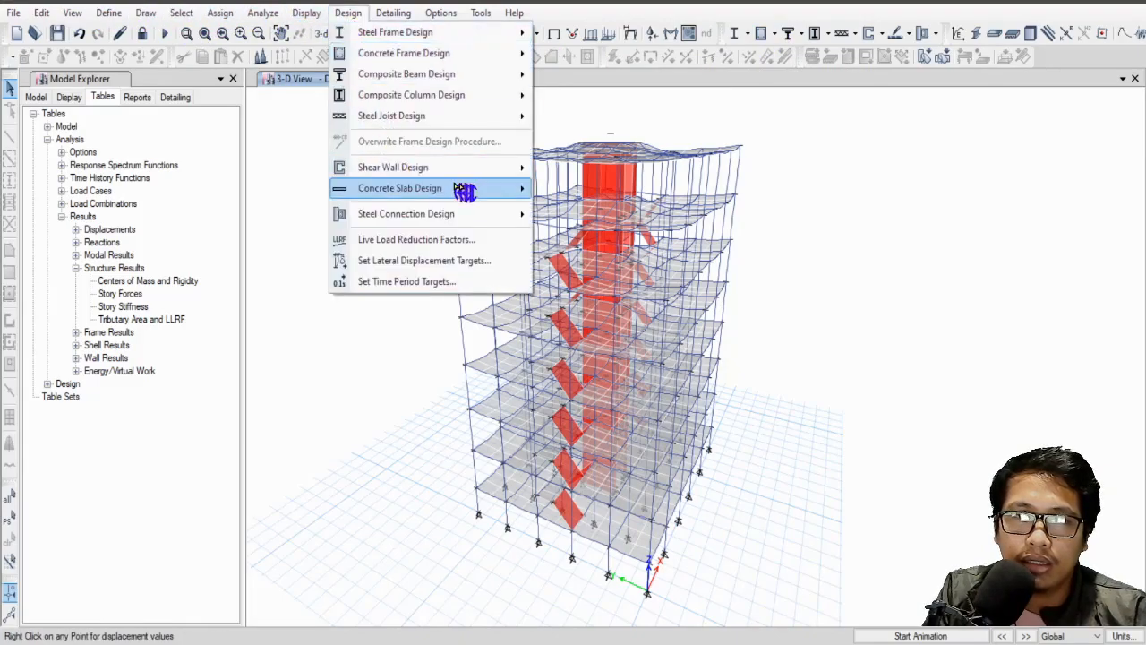
mouse_move(405, 61)
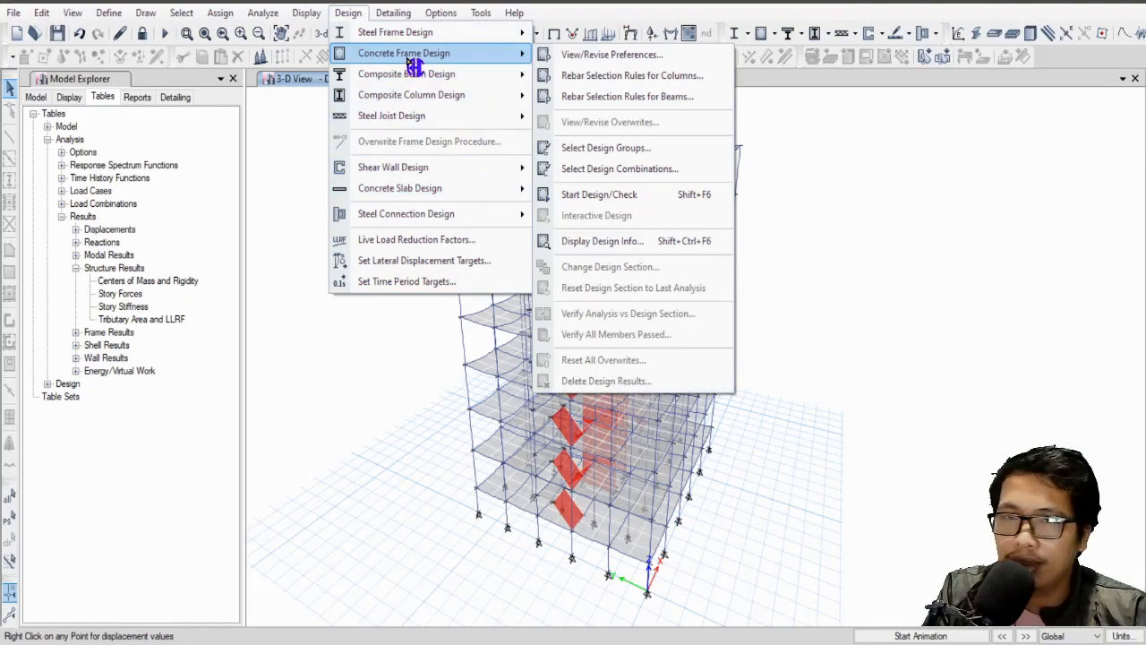
left_click(652, 56)
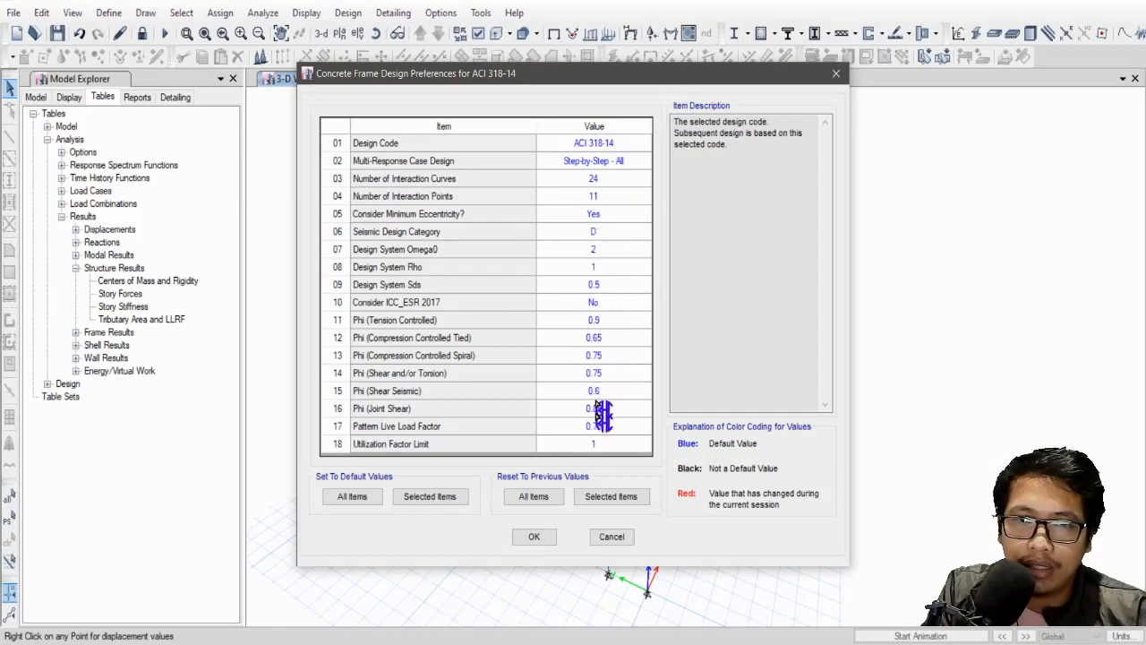
left_click(535, 536)
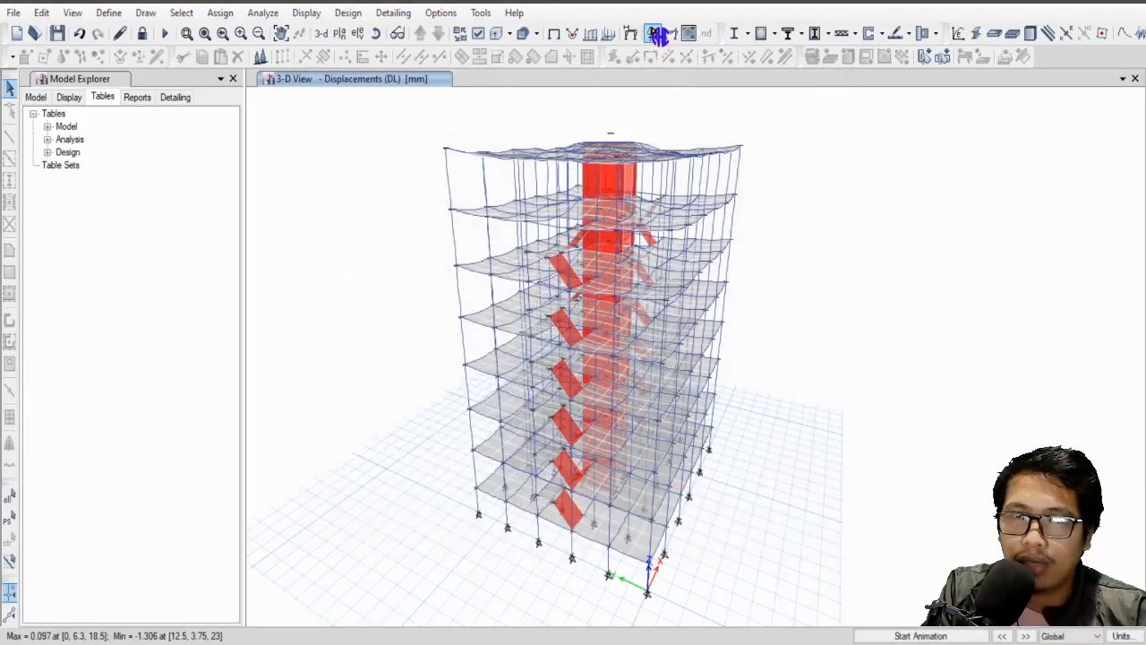
Step: Set the smallest longitudinal bar size for columns to 16 for both non-seismic and seismic detailing
left_click(768, 34)
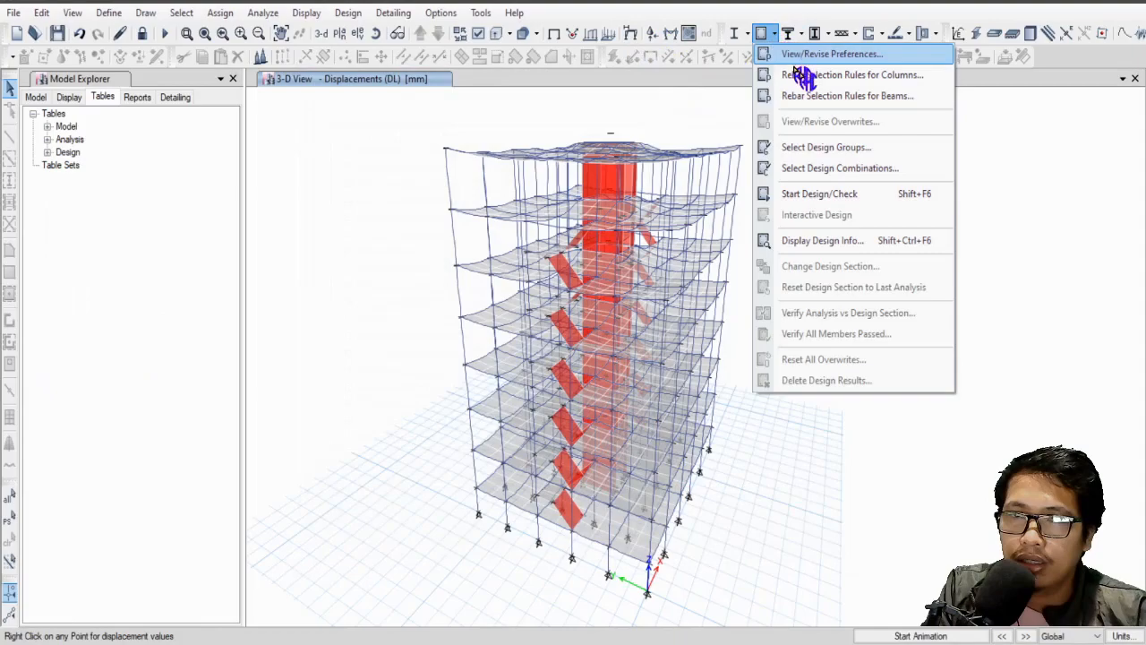
left_click(921, 79)
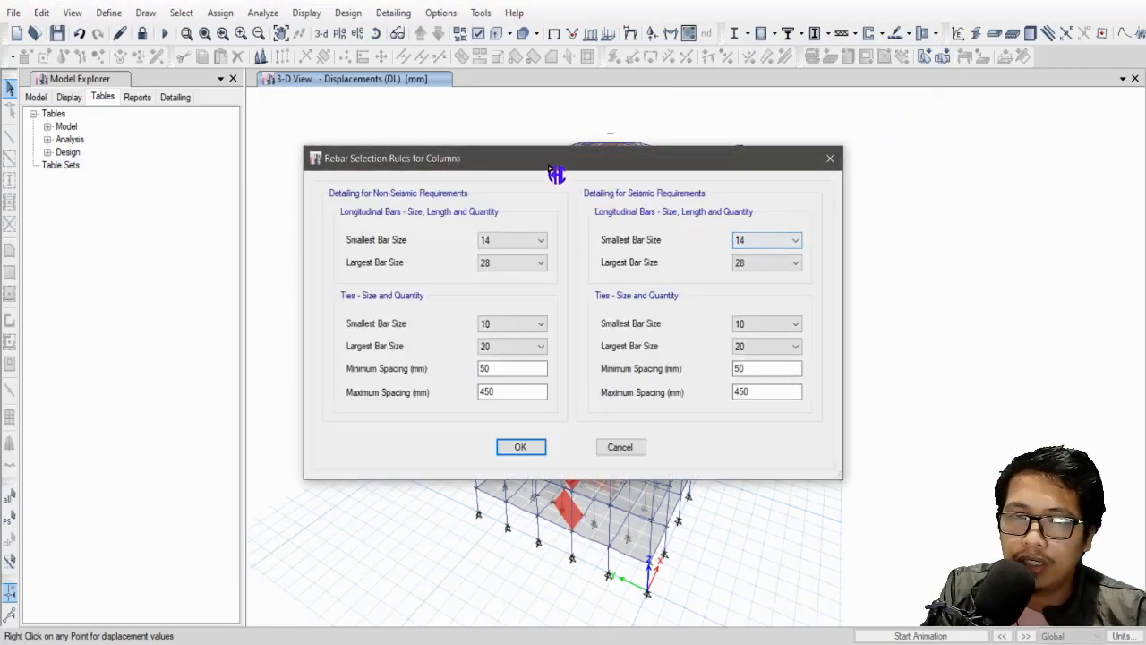
left_click_drag(550, 161, 710, 135)
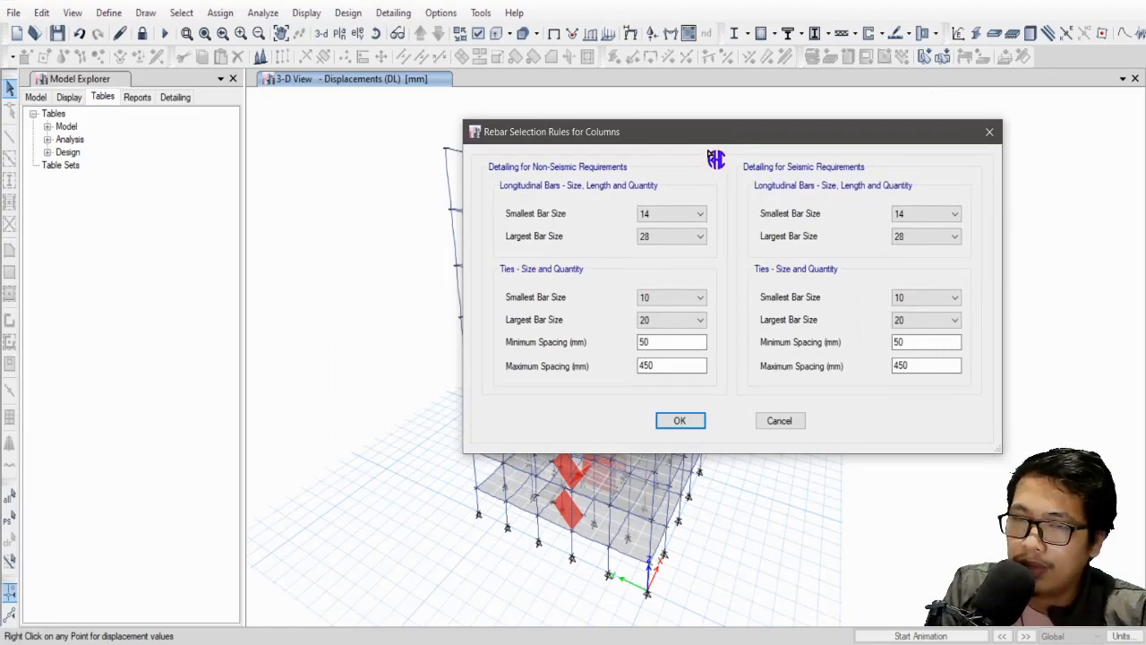
left_click_drag(712, 150, 795, 117)
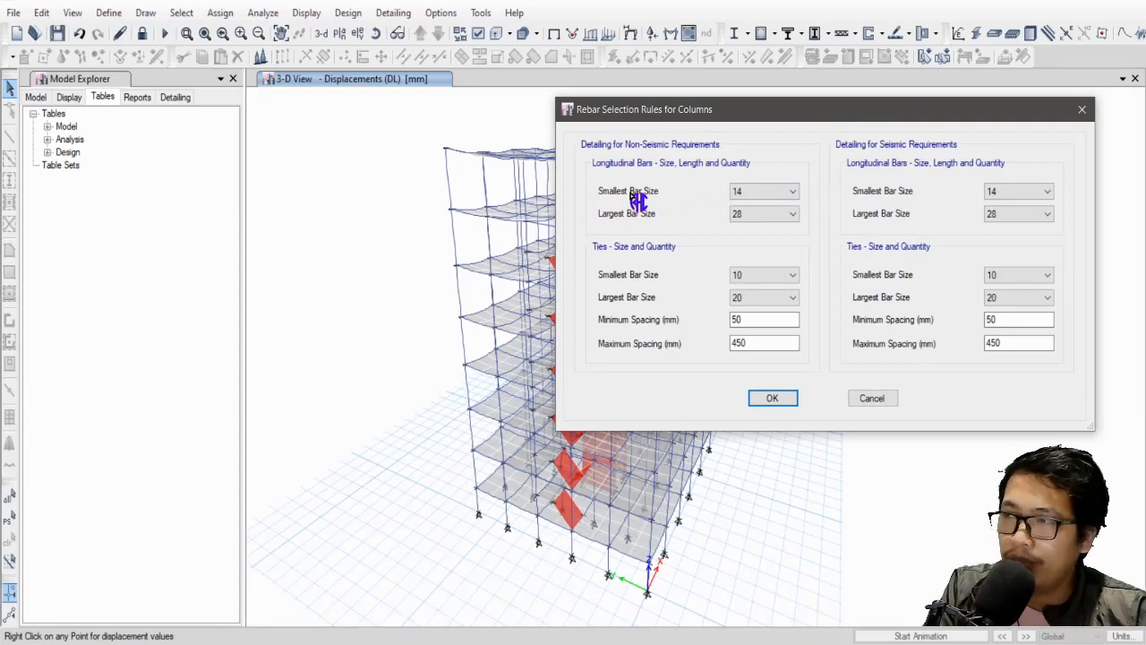
left_click(770, 191)
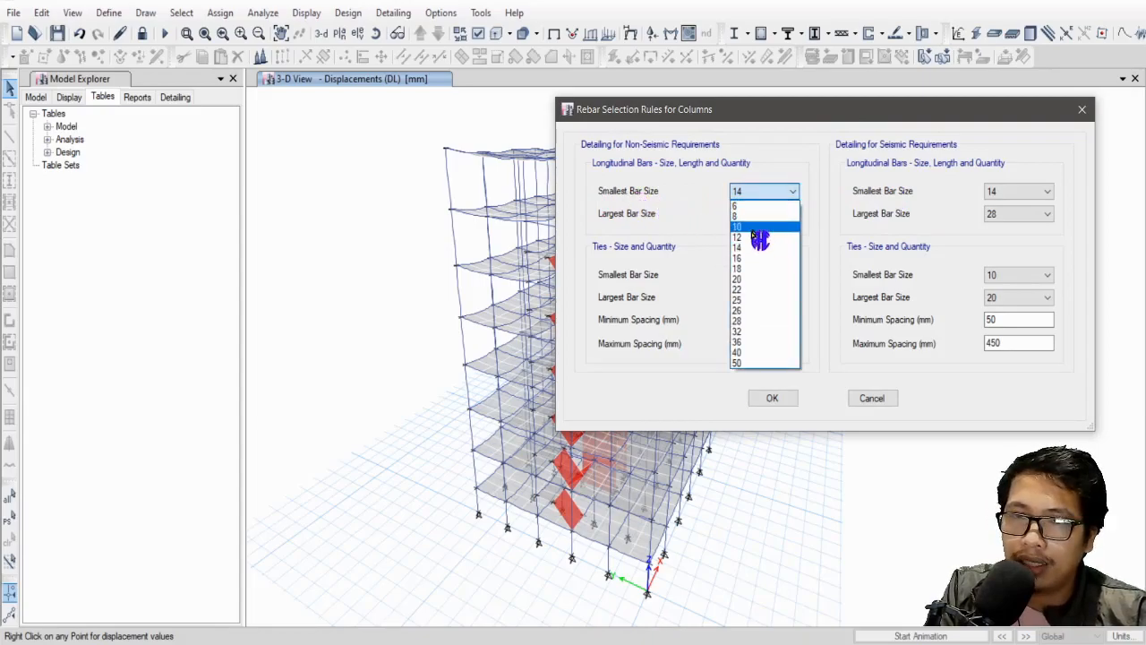
left_click(759, 258)
left_click(1034, 191)
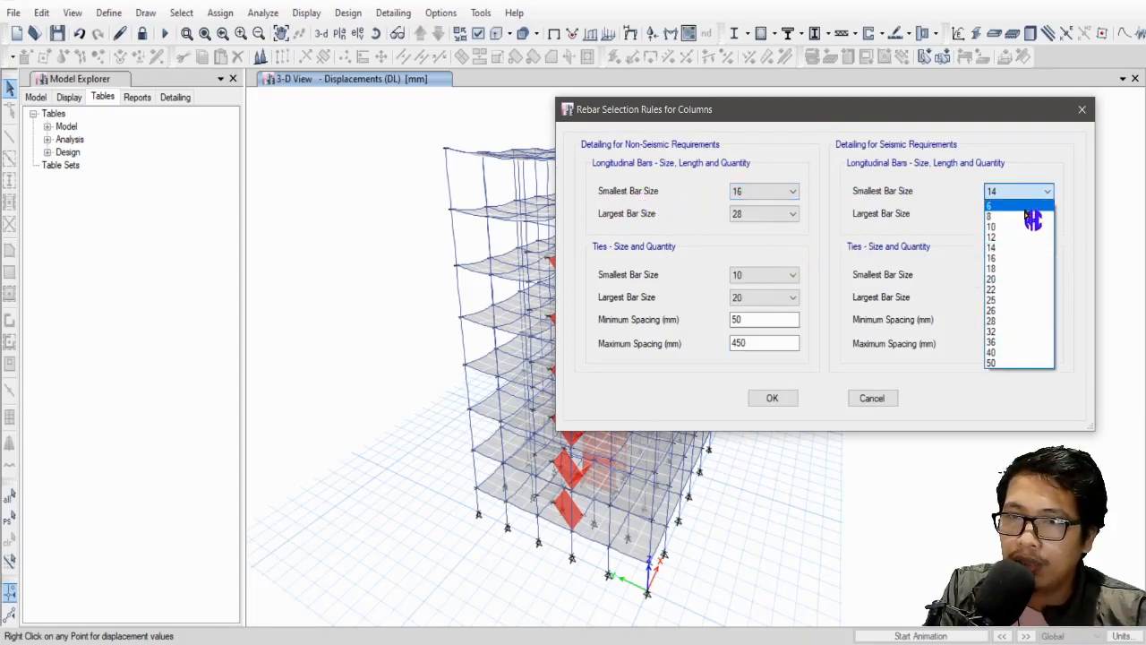
left_click(1019, 258)
left_click_drag(815, 116, 769, 96)
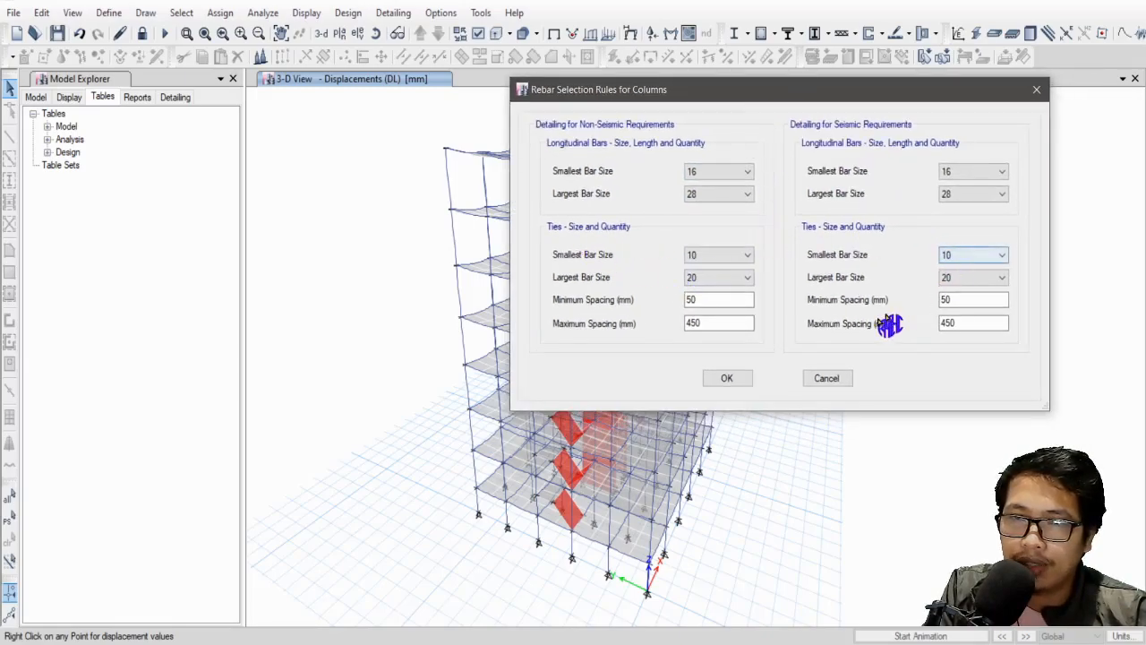
left_click(732, 380)
Step: Set the smallest top and bottom longitudinal bar sizes for beams to 16 under non-seismic detailing
left_click(776, 33)
left_click(792, 58)
left_click(773, 33)
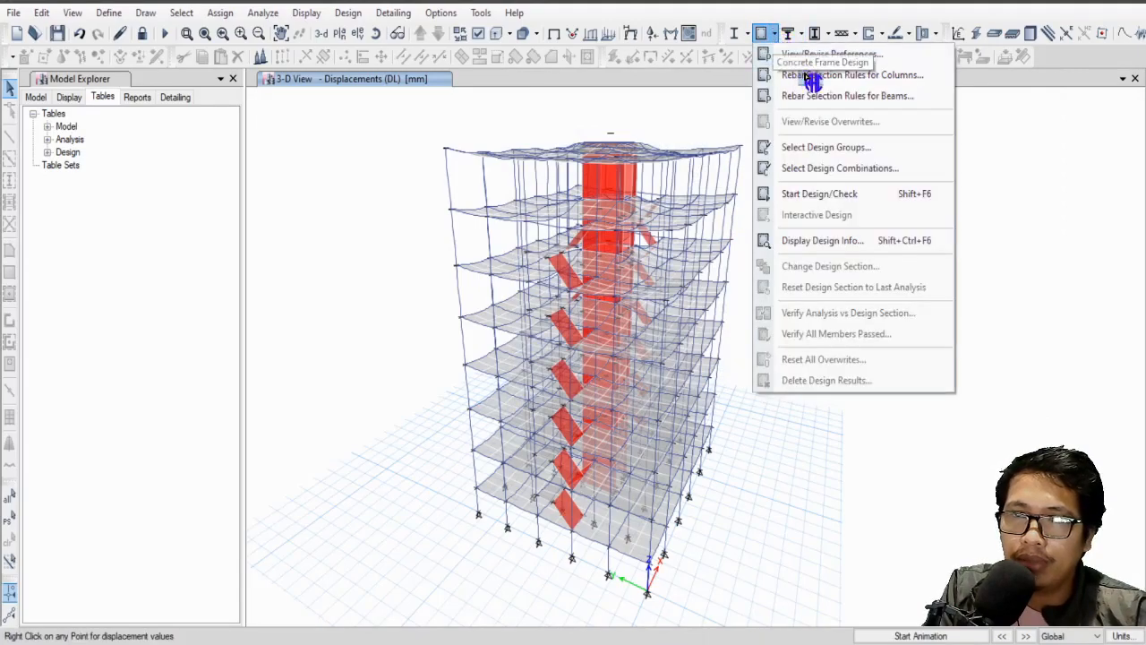
left_click(909, 96)
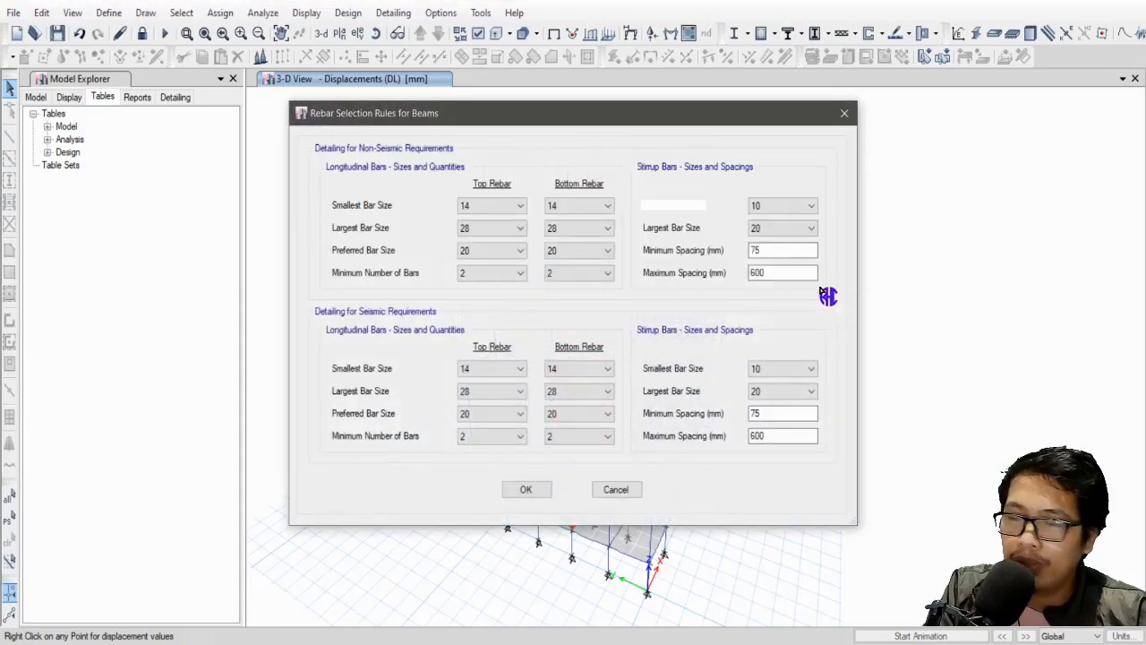
left_click_drag(557, 128, 736, 133)
left_click(678, 213)
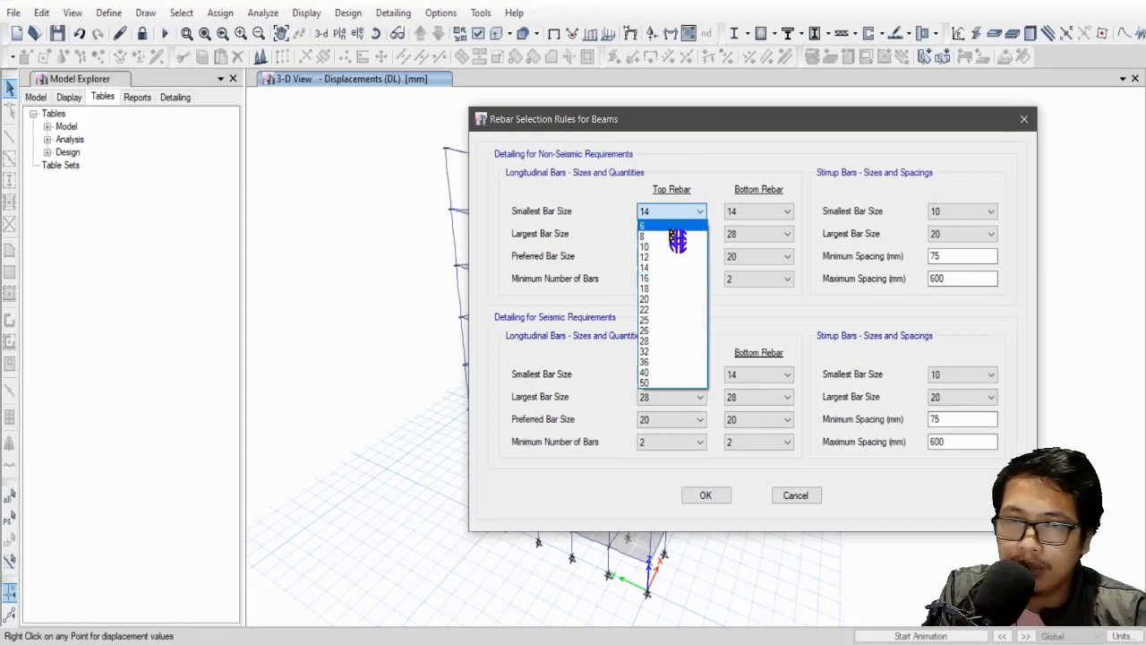
left_click(667, 281)
left_click(755, 213)
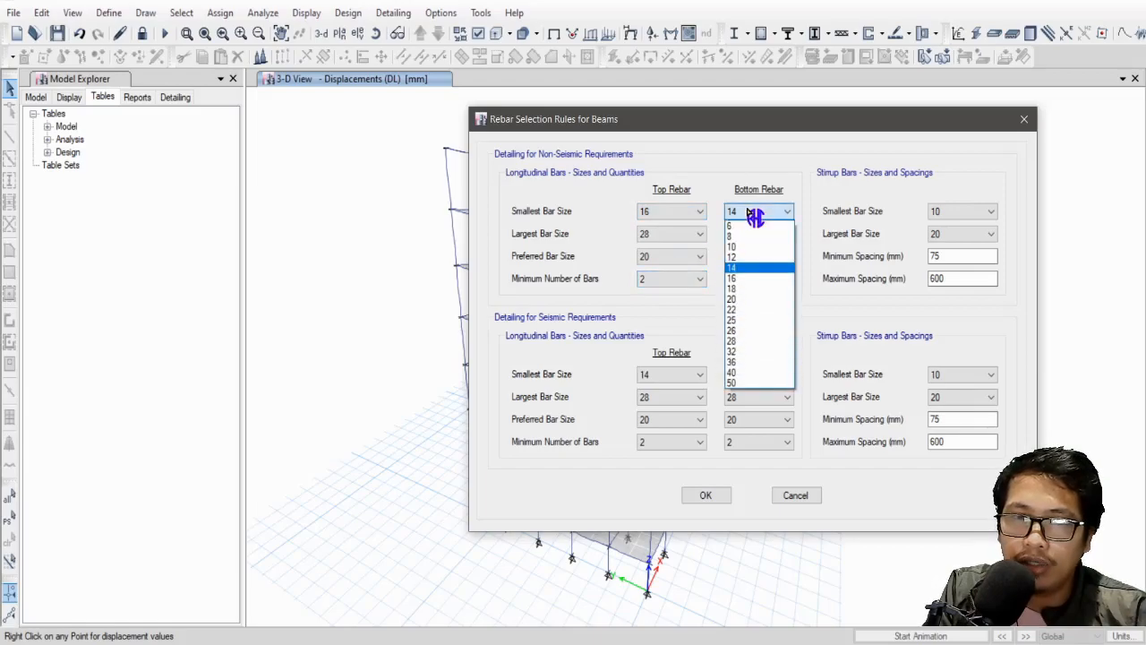
left_click(749, 278)
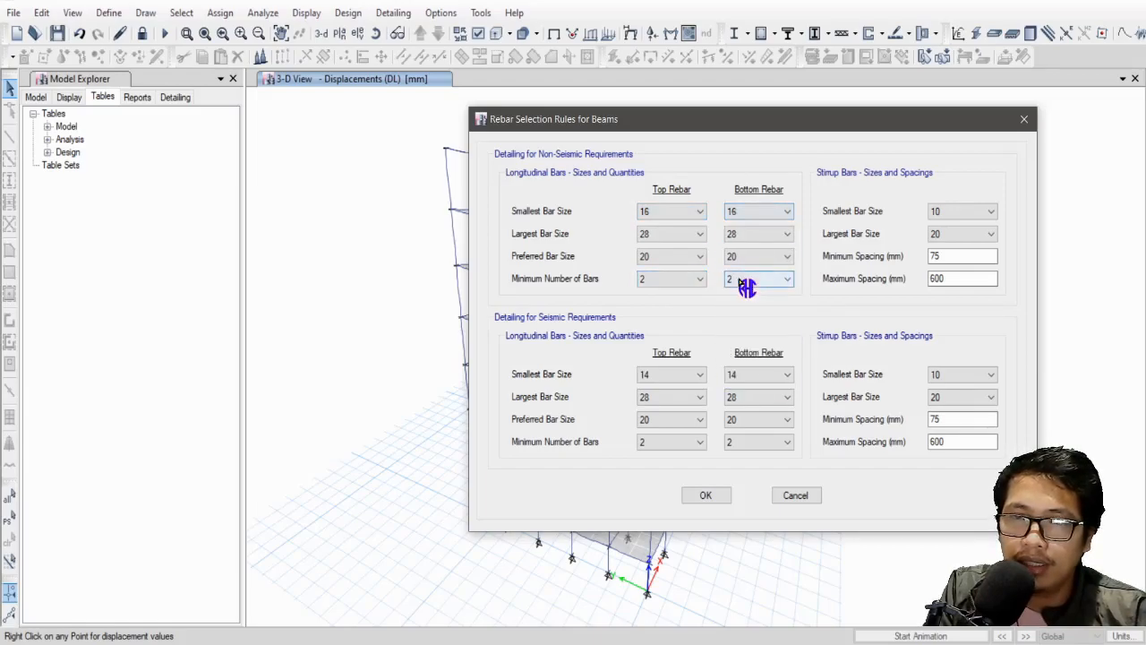
Step: Set the smallest top and bottom longitudinal bar sizes for beams to 16 under seismic detailing and accept the rules
left_click(701, 375)
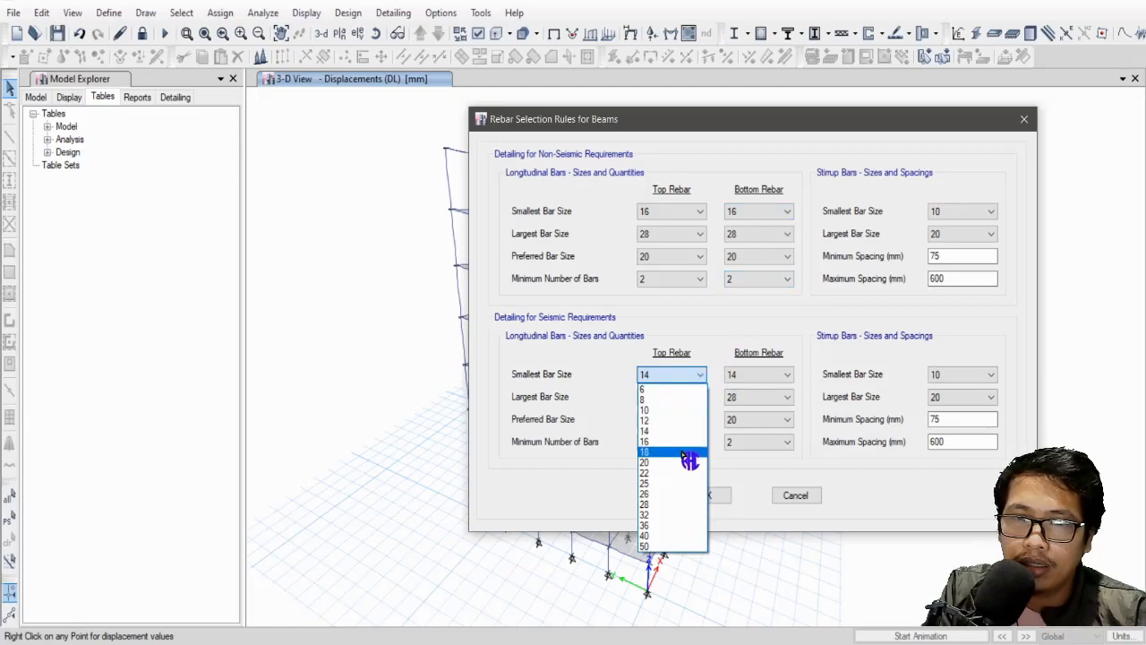
left_click(676, 442)
left_click(767, 375)
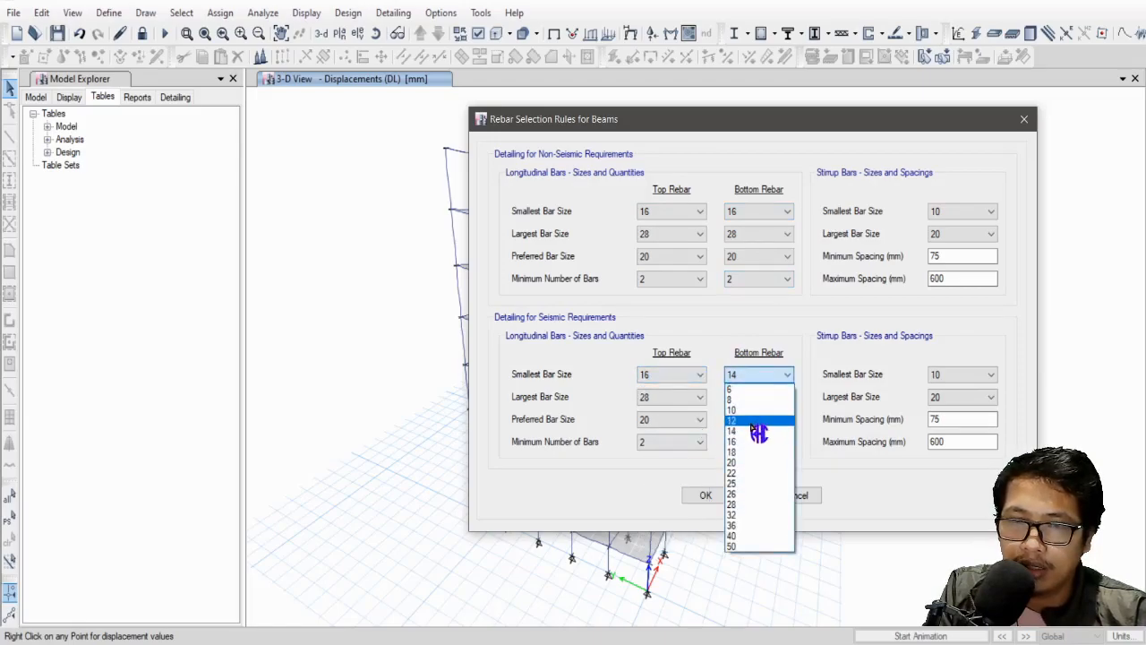
left_click(755, 446)
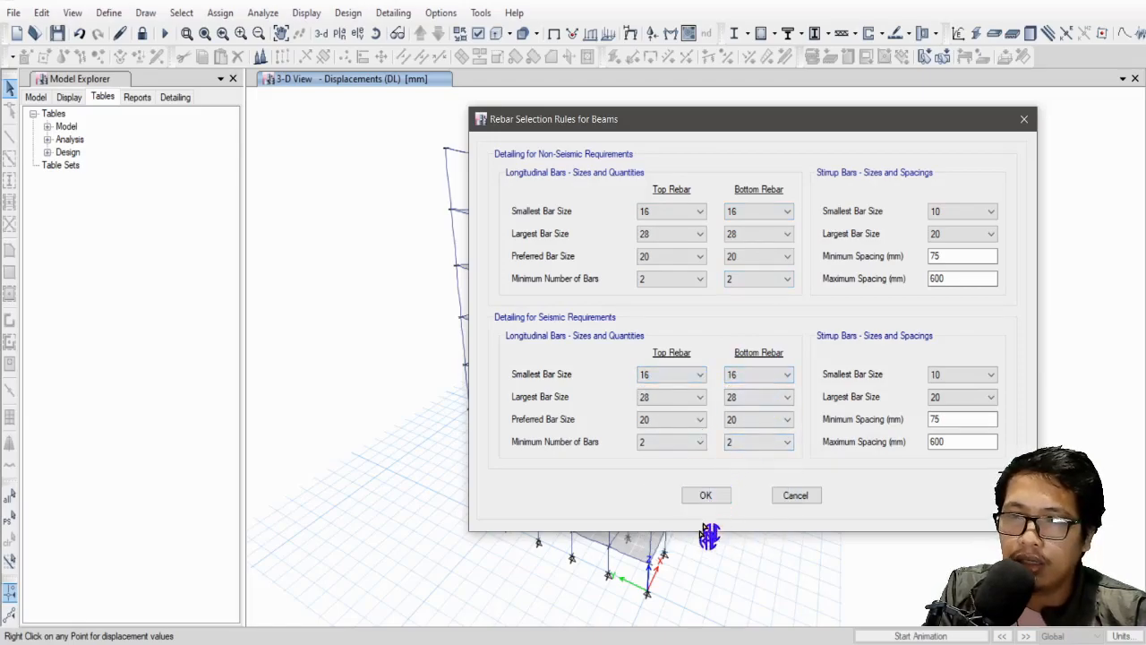
left_click(707, 498)
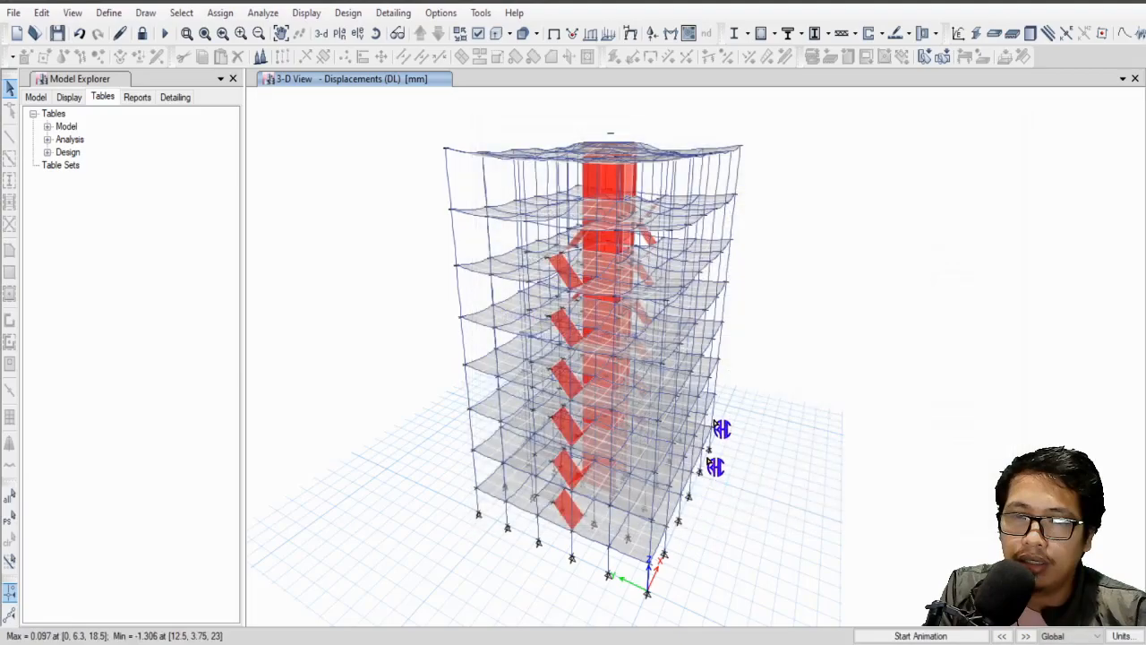
Step: Add the All group to the concrete frame design groups and accept the selection
left_click(766, 34)
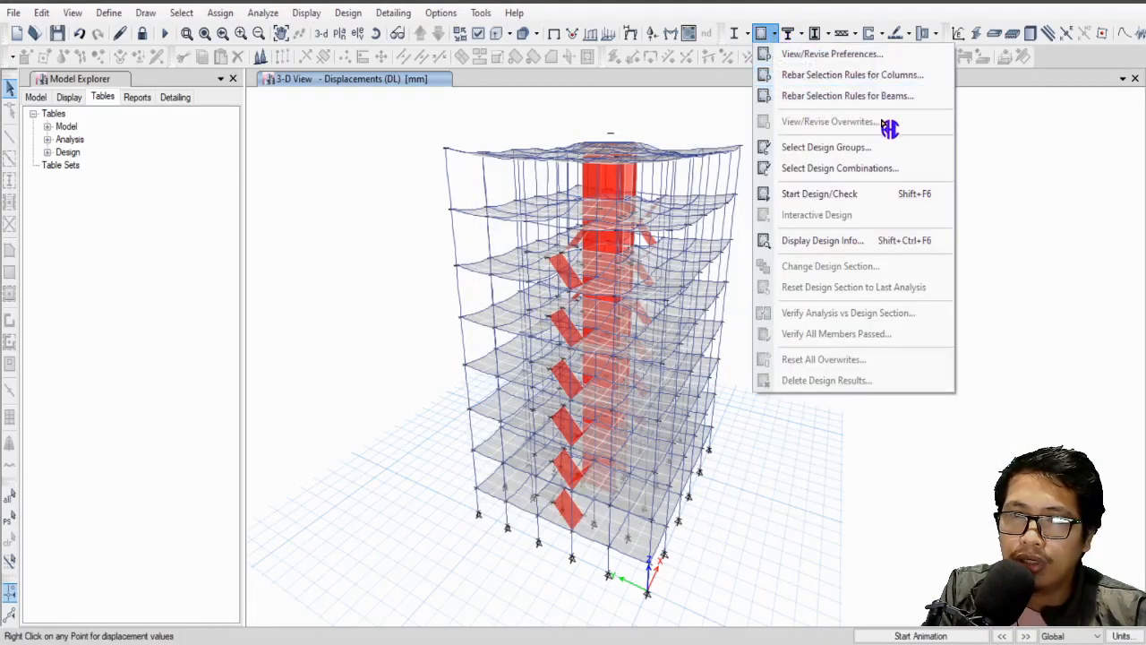
left_click(857, 147)
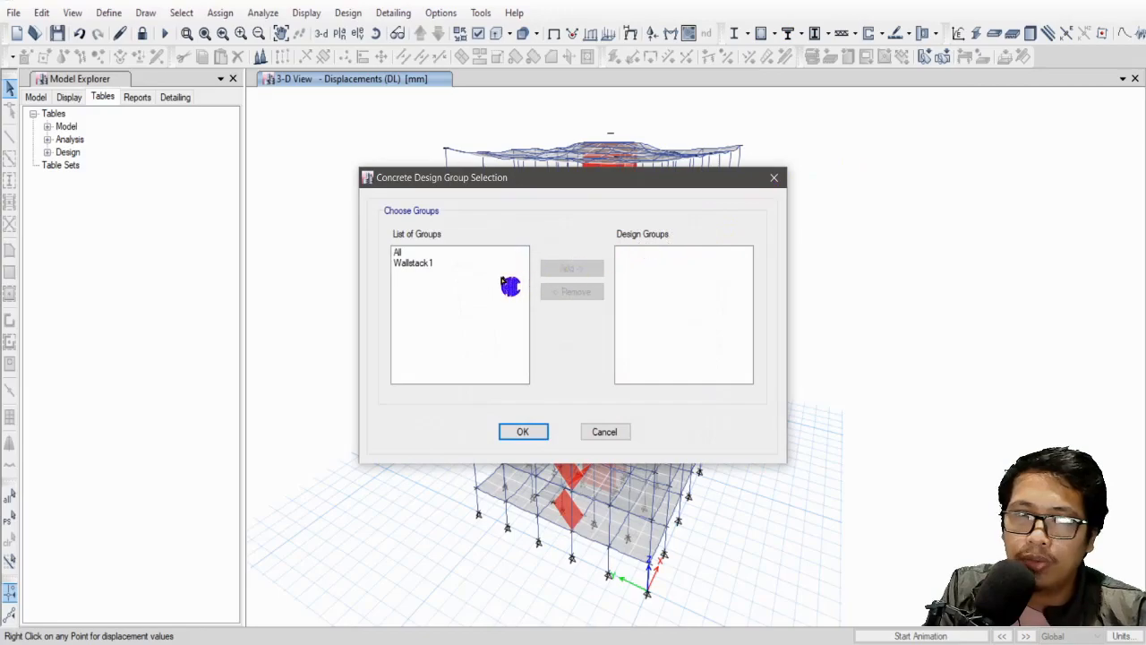
left_click_drag(638, 178, 850, 148)
left_click(613, 224)
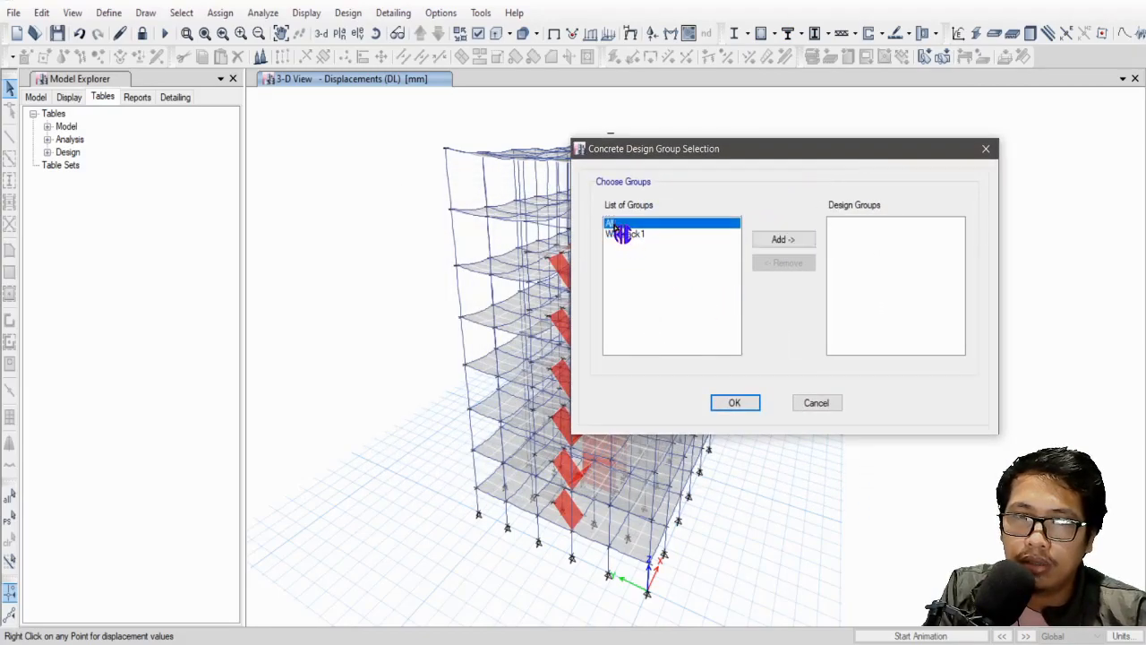
left_click(783, 239)
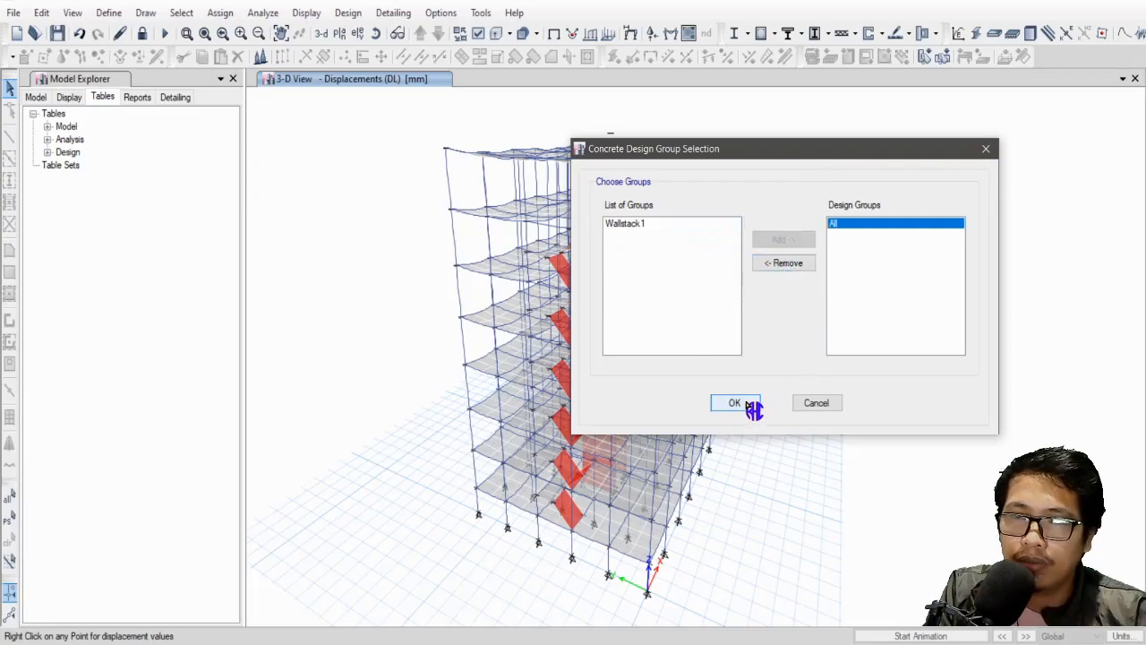
left_click(745, 405)
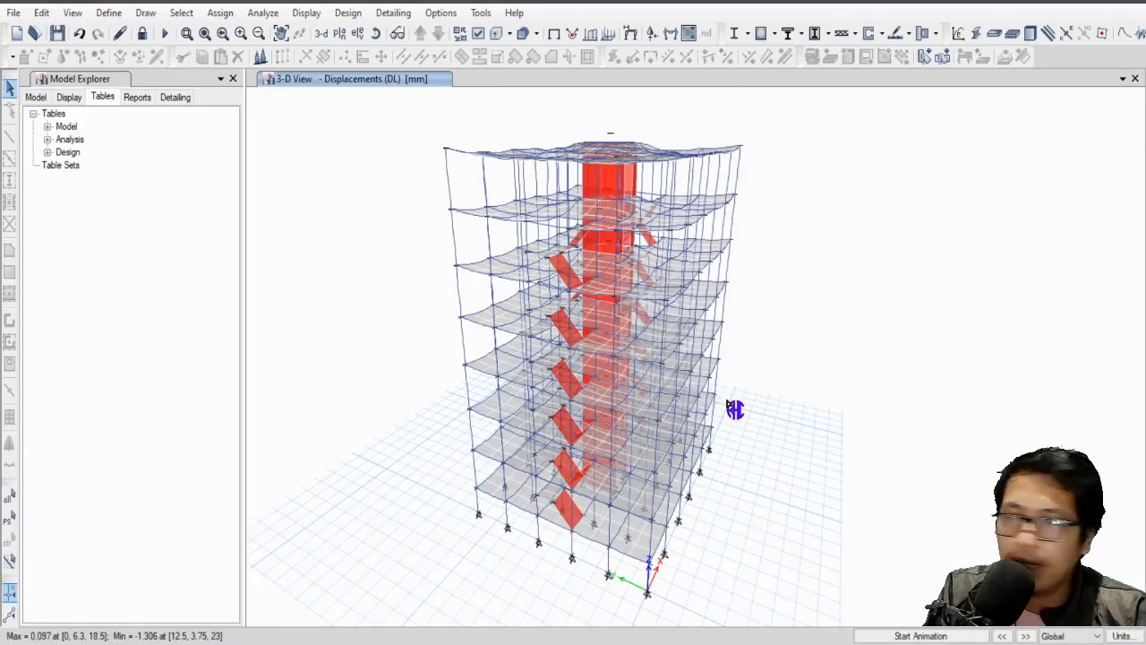
Step: Review the UBC 97 lateral load settings of the EQX load pattern, including the overstrength factor R, and close without changes
left_click(108, 13)
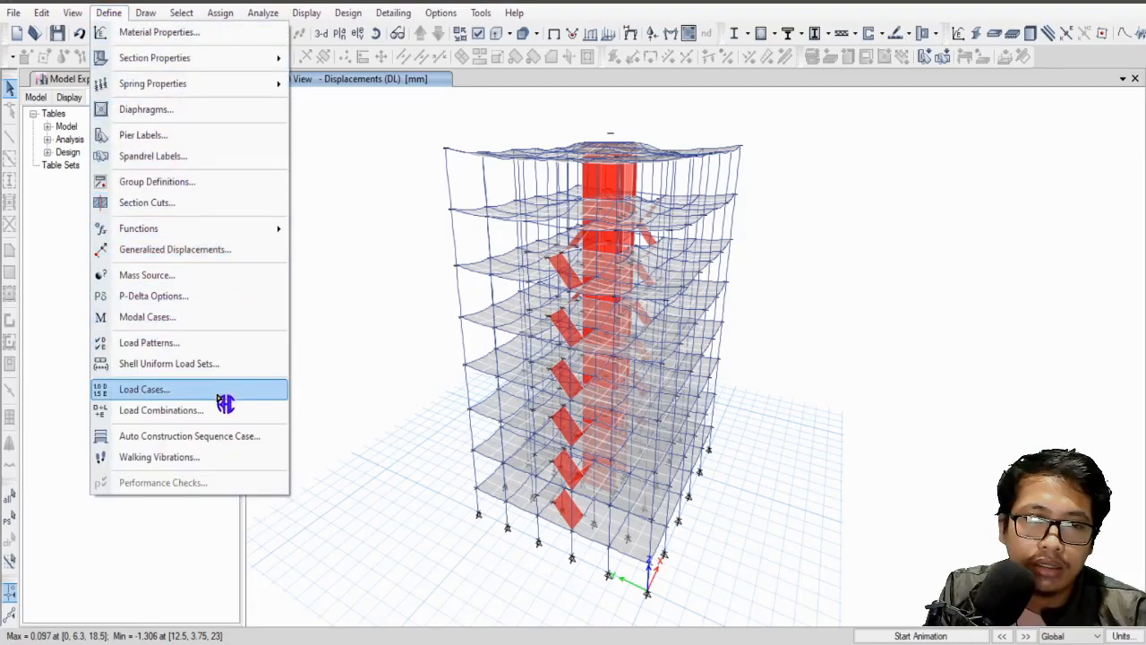
left_click(148, 343)
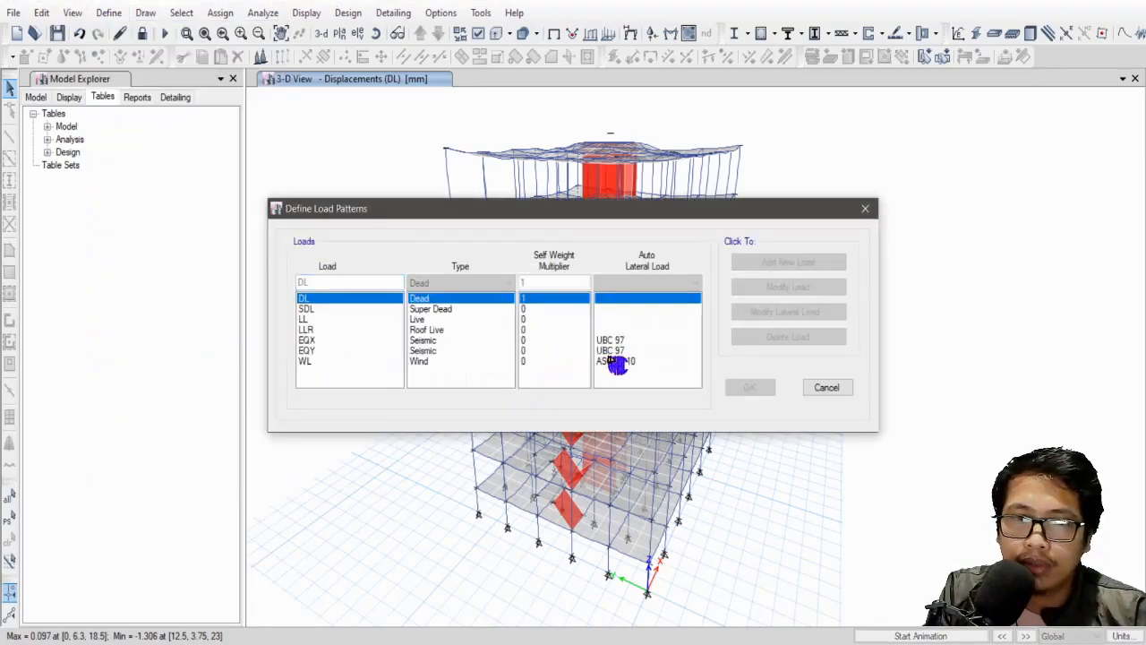
left_click(618, 343)
left_click(790, 313)
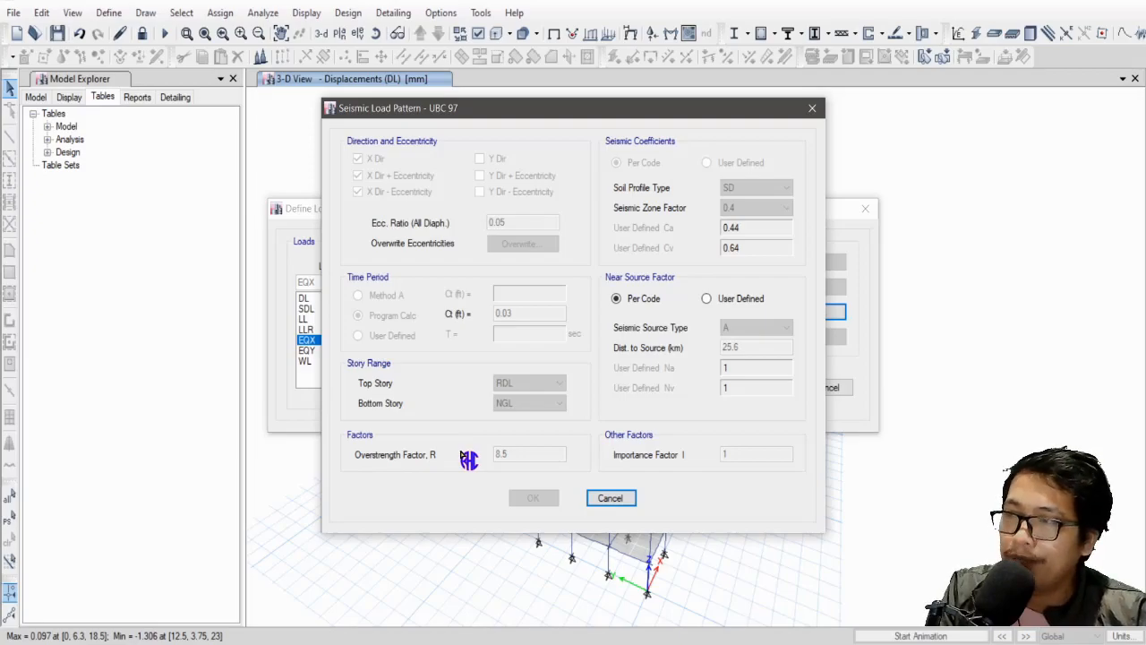
left_click(610, 498)
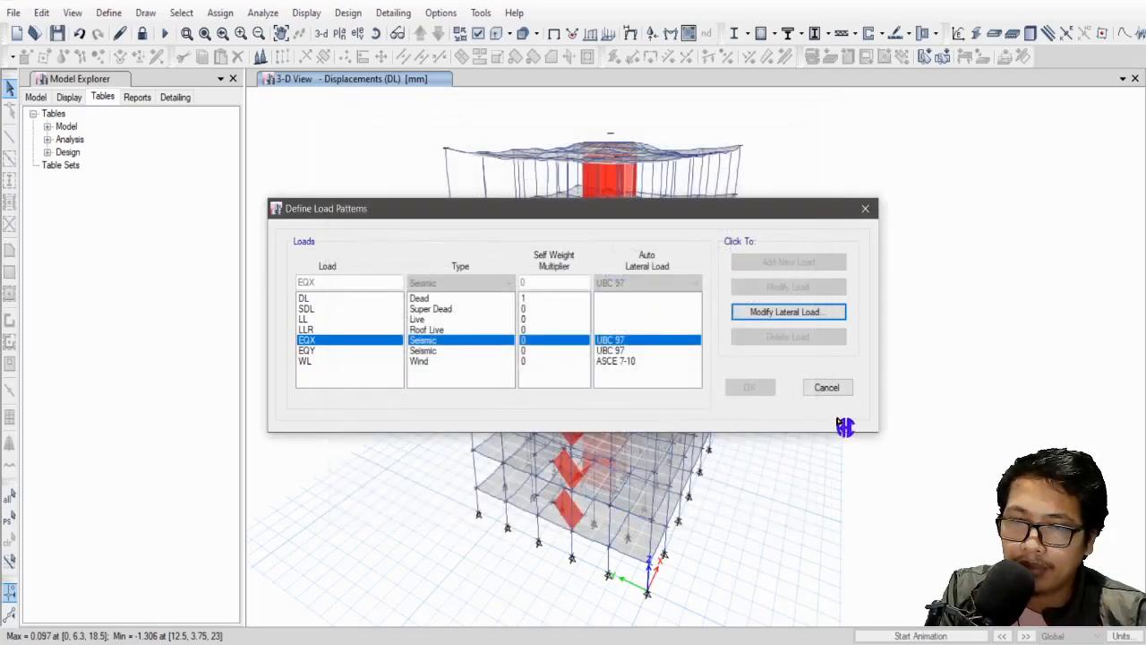
left_click(830, 388)
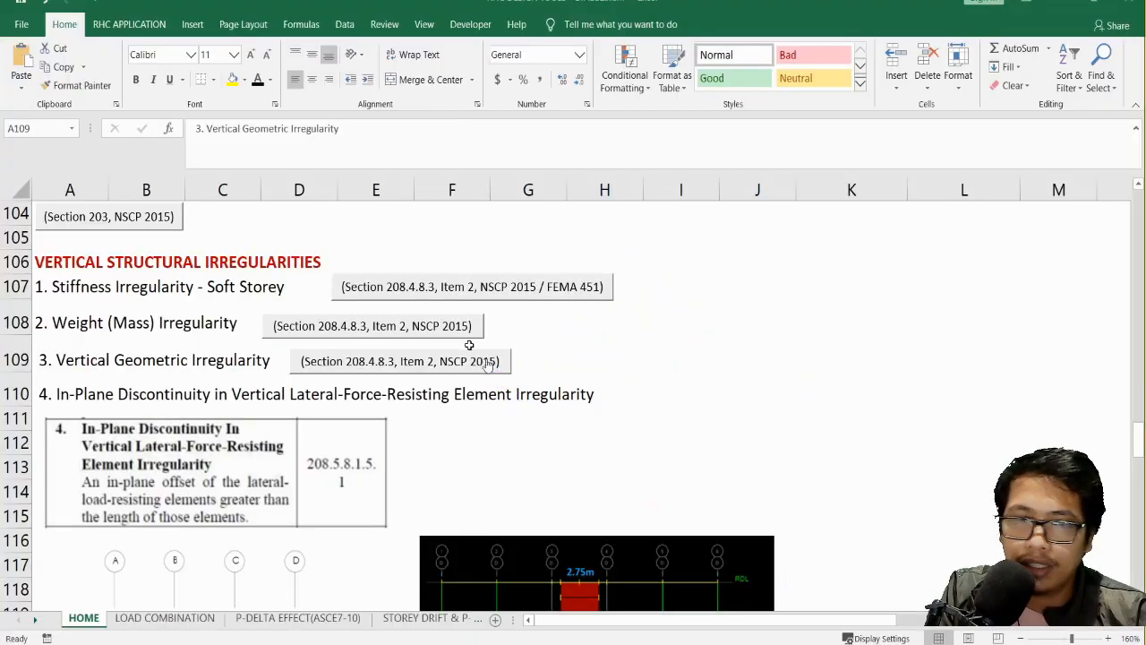
Step: Switch to the Excel design workbook, examine the NSCP 2015 overstrength factor tables 208-11A and 208-11B, and return to ETABS
scroll(469, 345, "up", 12)
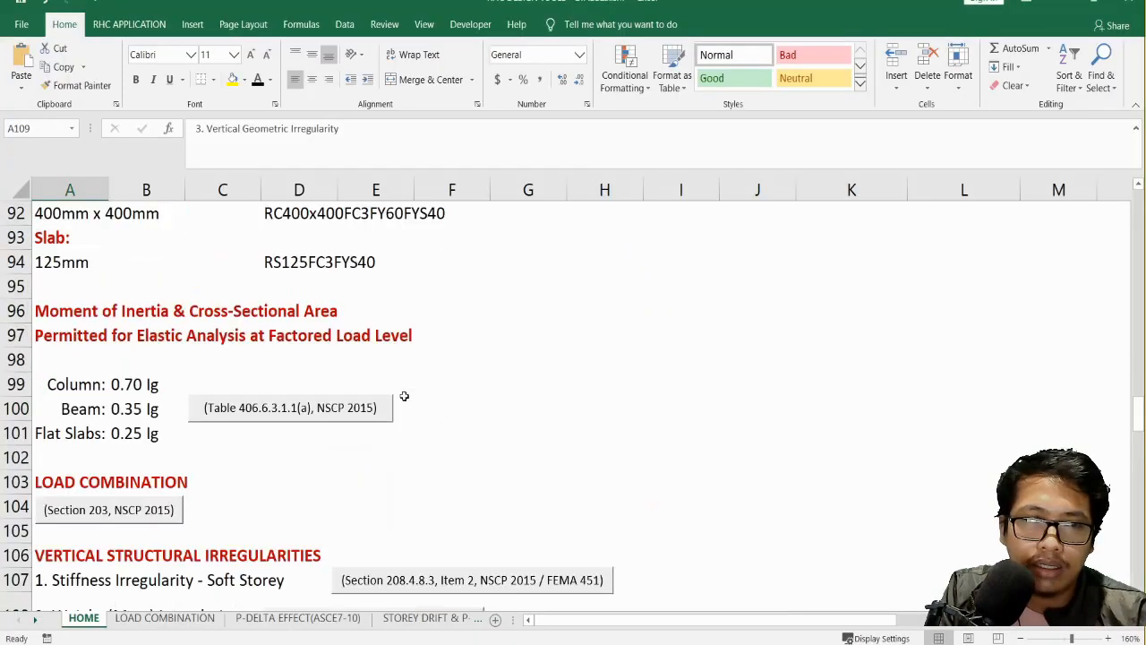
scroll(407, 398, "up", 5)
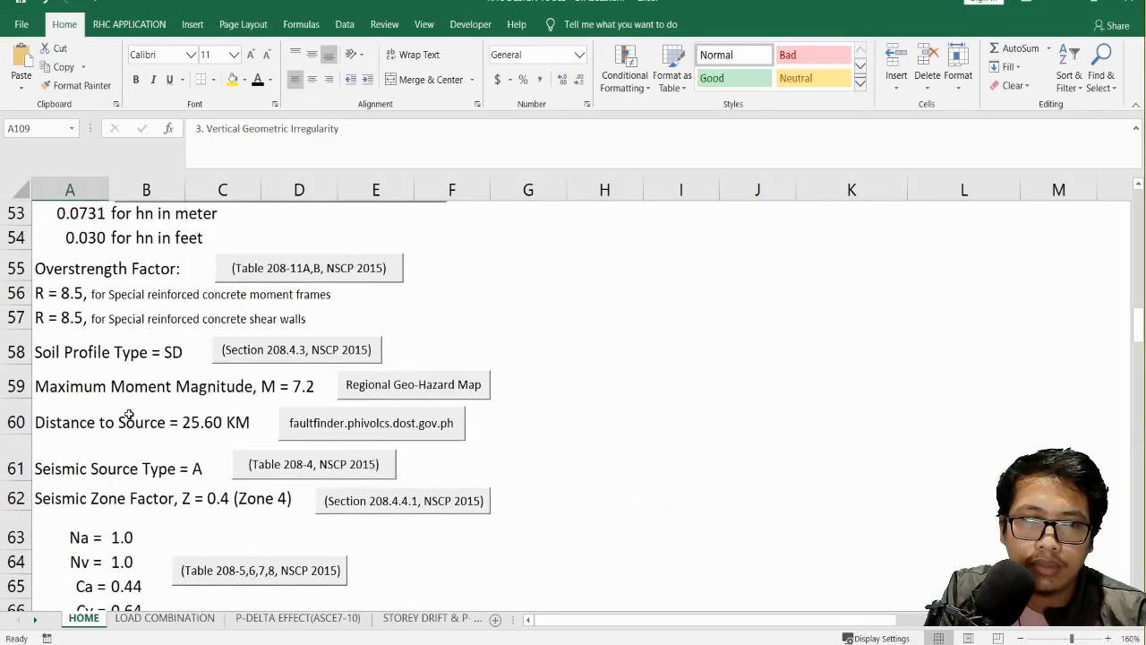
scroll(129, 415, "up", 2)
left_click(323, 425)
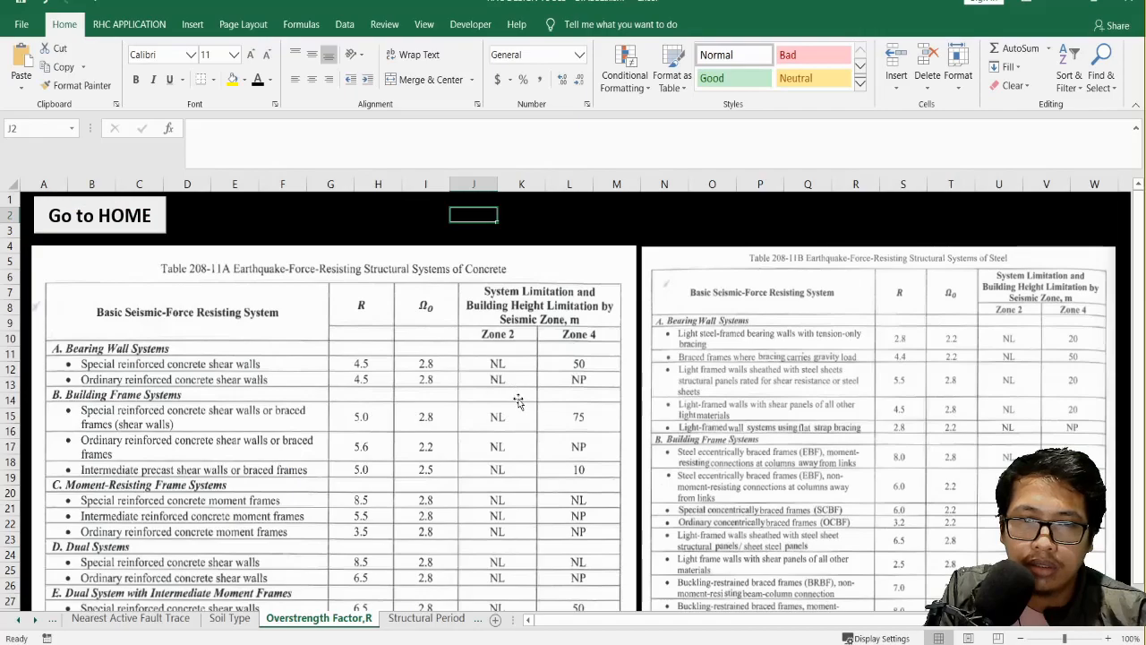
scroll(518, 402, "down", 4)
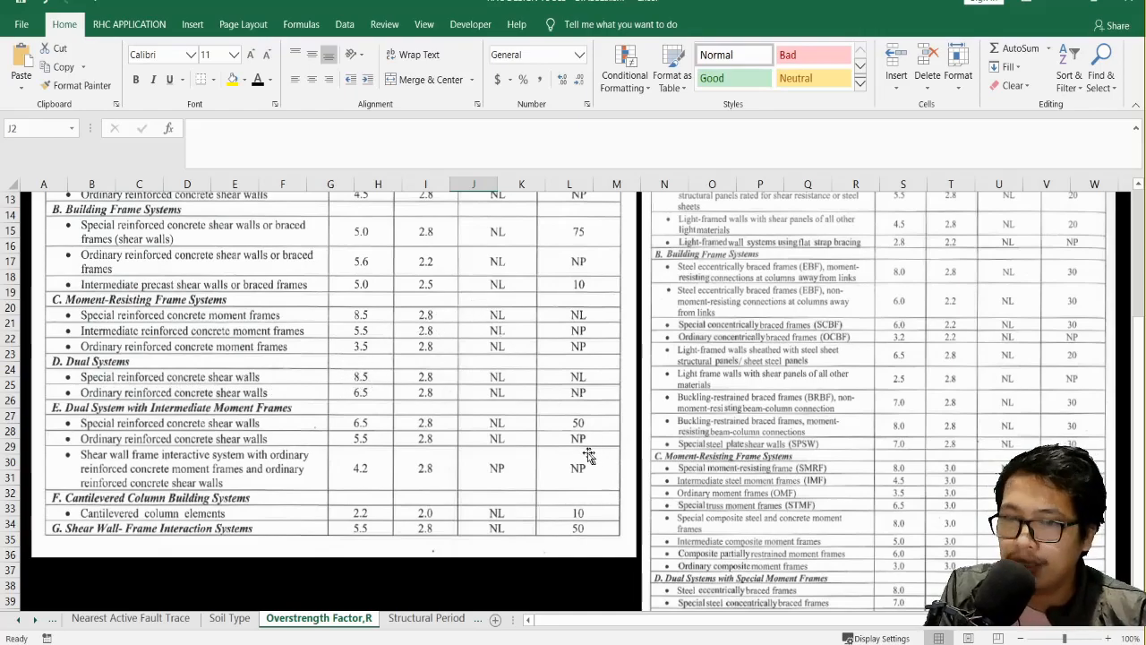
left_click(1062, 2)
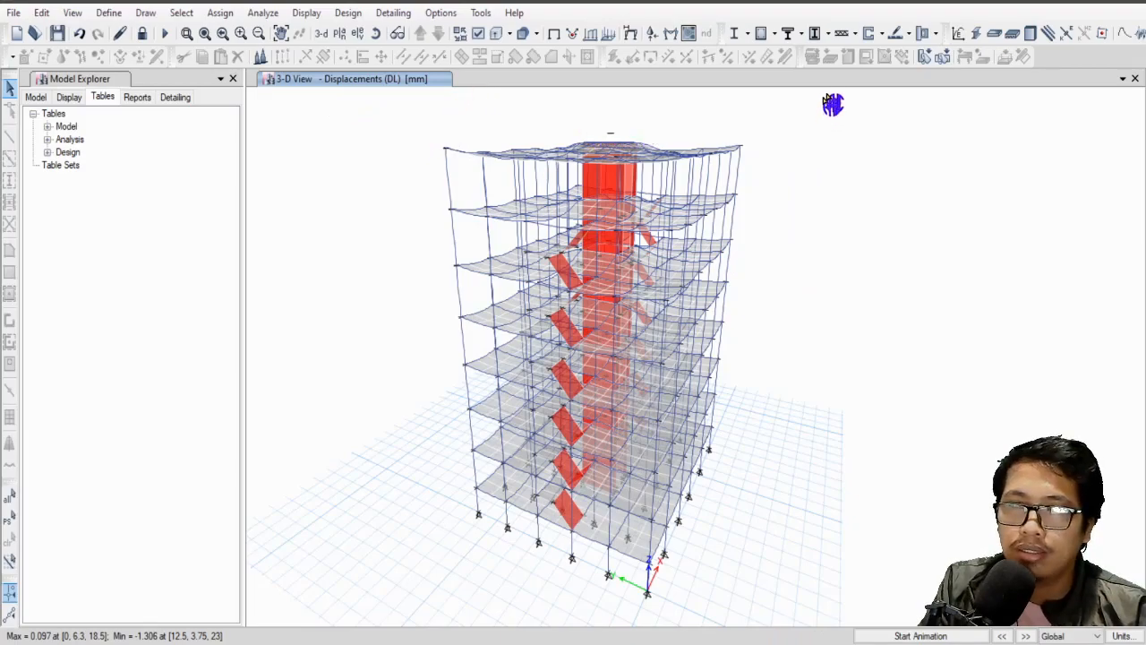
Step: Assign all load combinations except 1.0(DL+SDL) and 1.0(DL+SDL+LL) as strength design combinations for concrete frame design
left_click(774, 34)
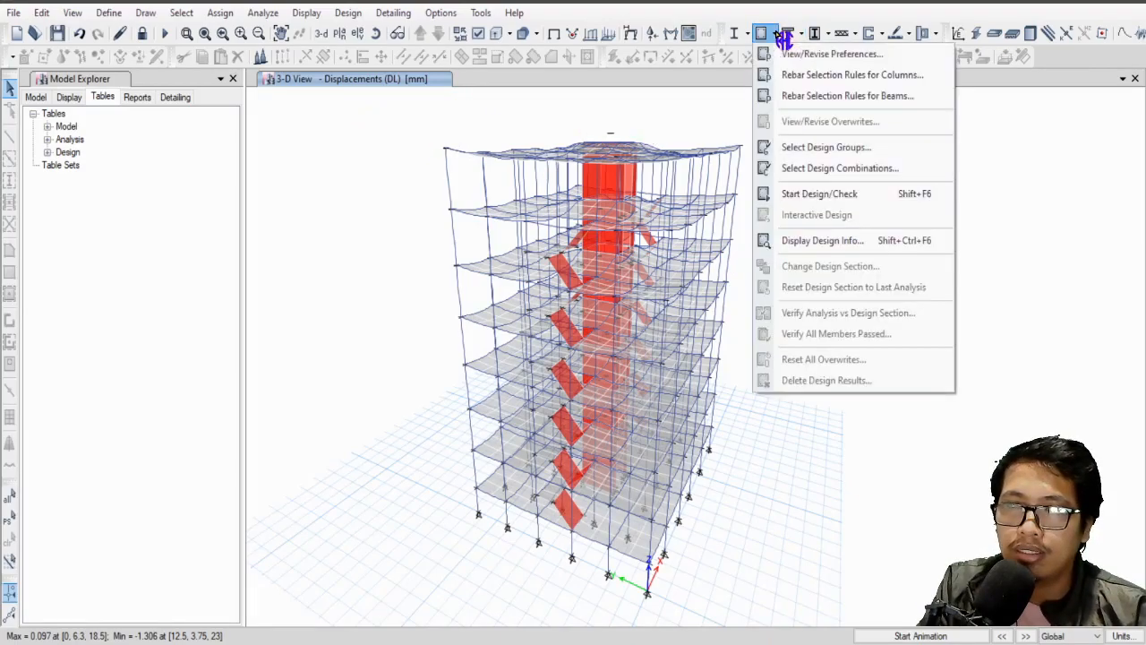
left_click(885, 169)
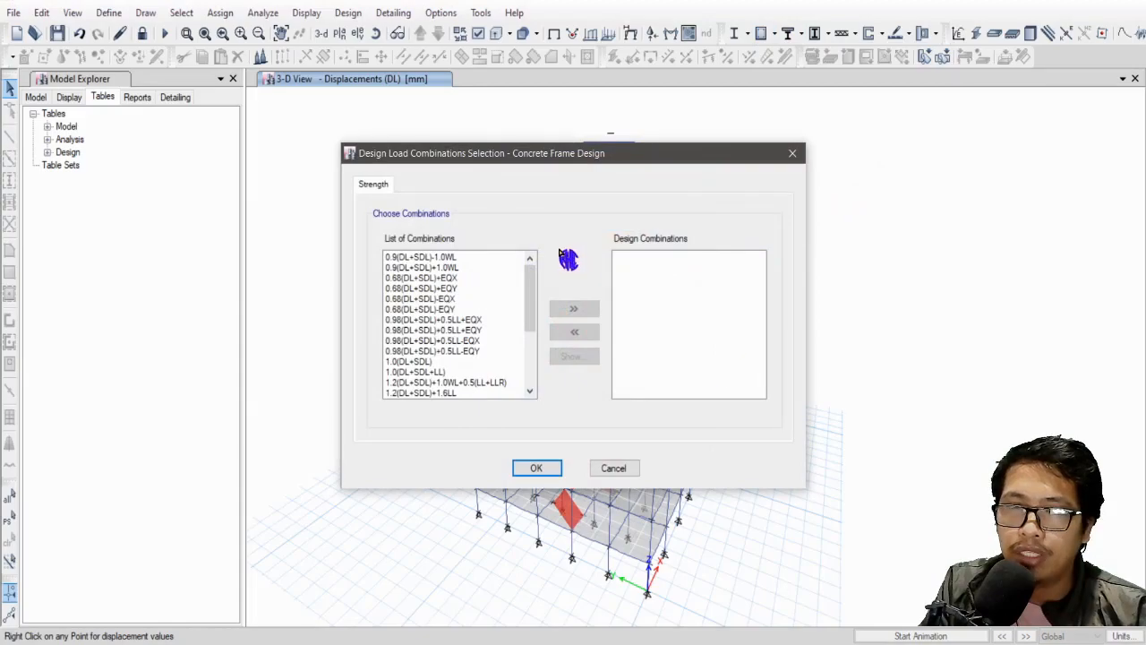
left_click(443, 258)
left_click_drag(530, 304, 536, 374)
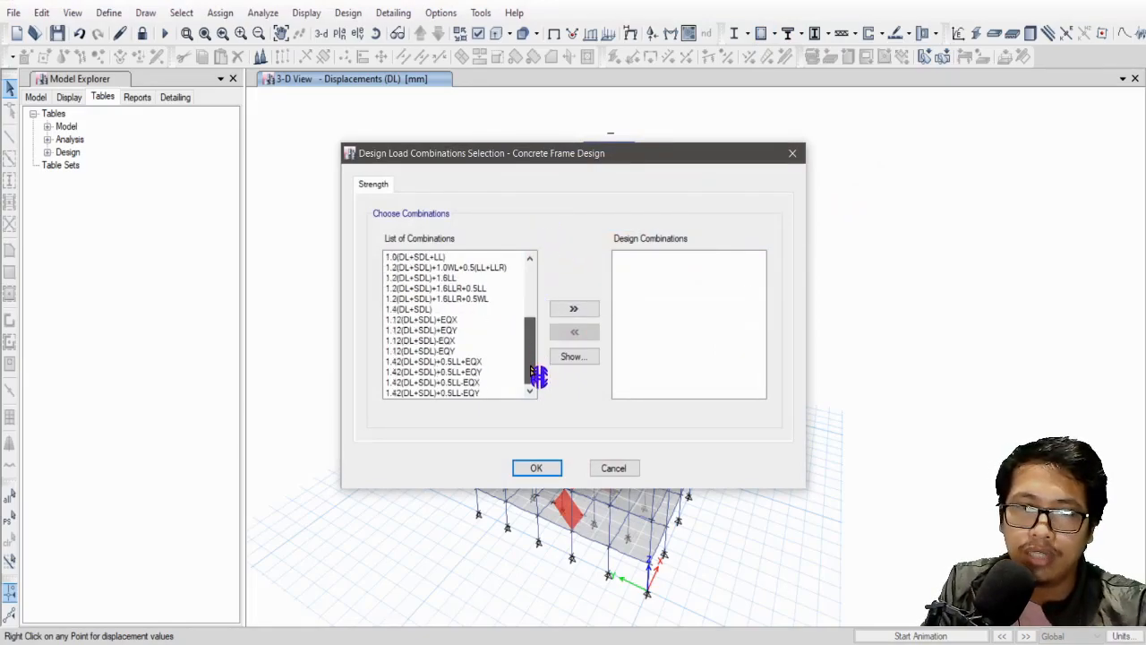
left_click(478, 395, "shift")
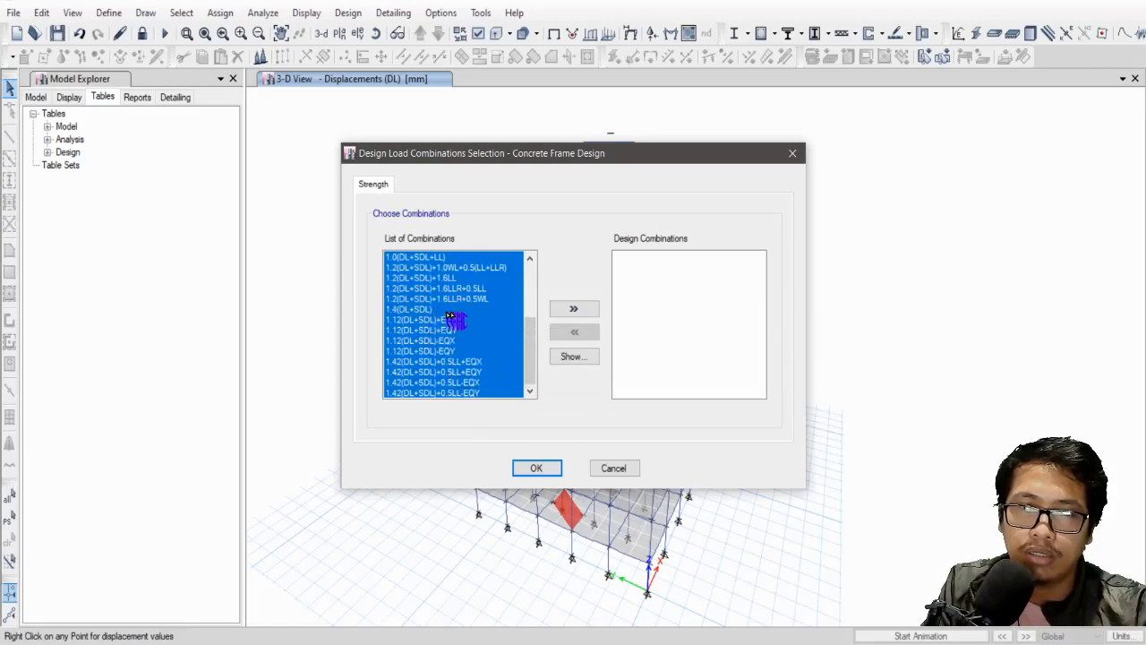
left_click_drag(534, 335, 539, 290)
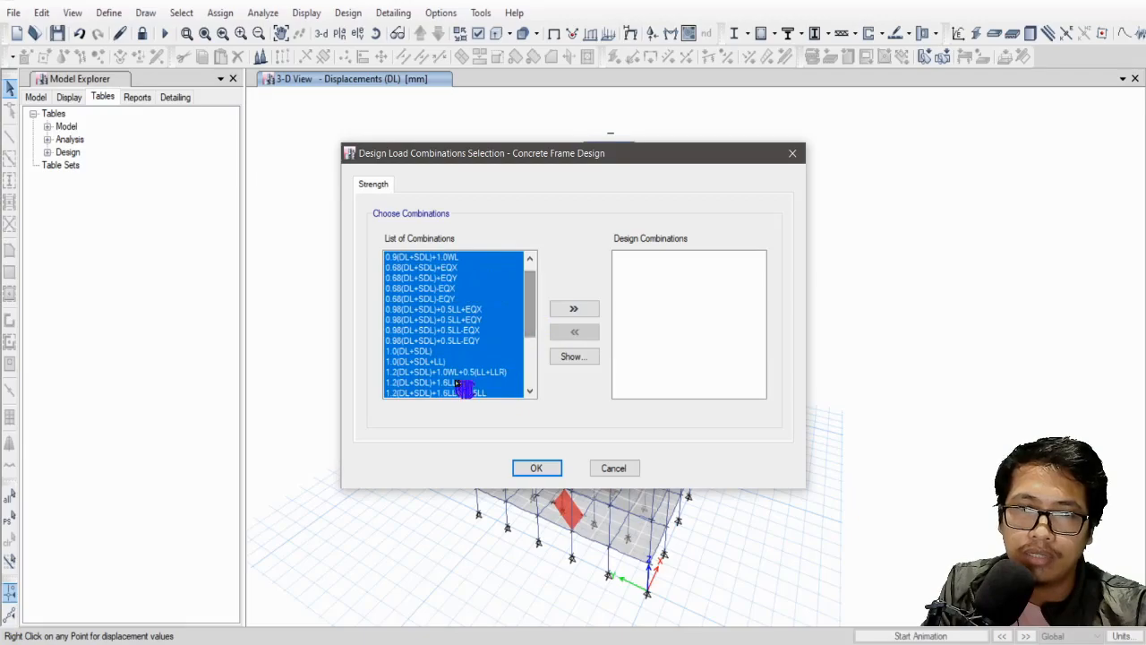
left_click(433, 362, "ctrl")
left_click(421, 351, "ctrl")
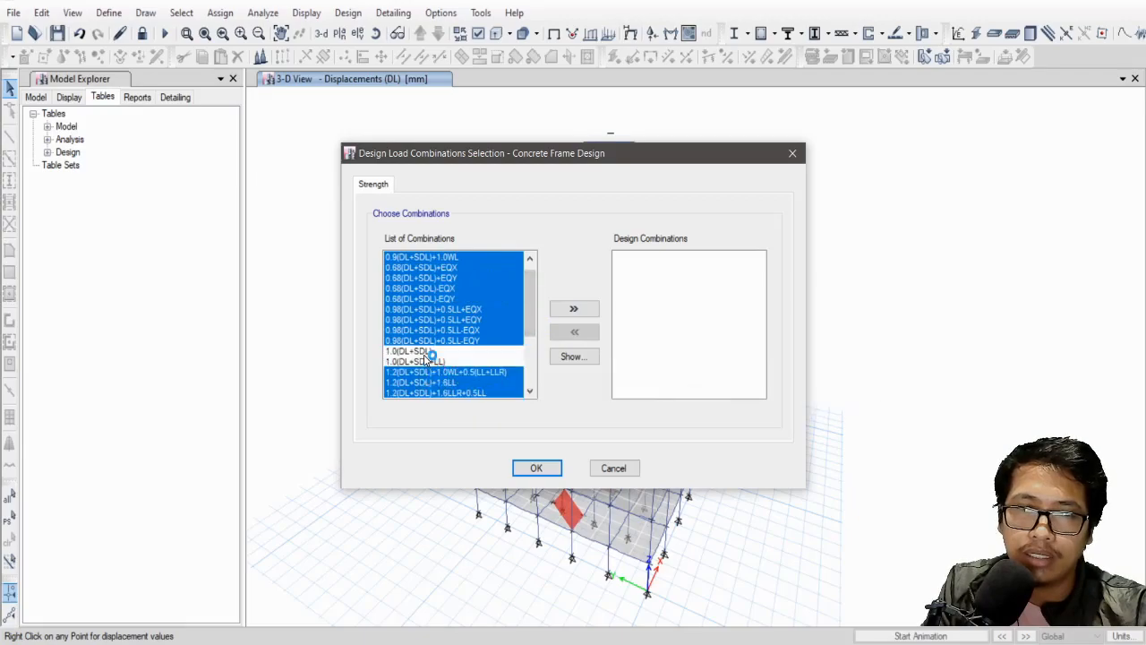
left_click(584, 309)
left_click(544, 468)
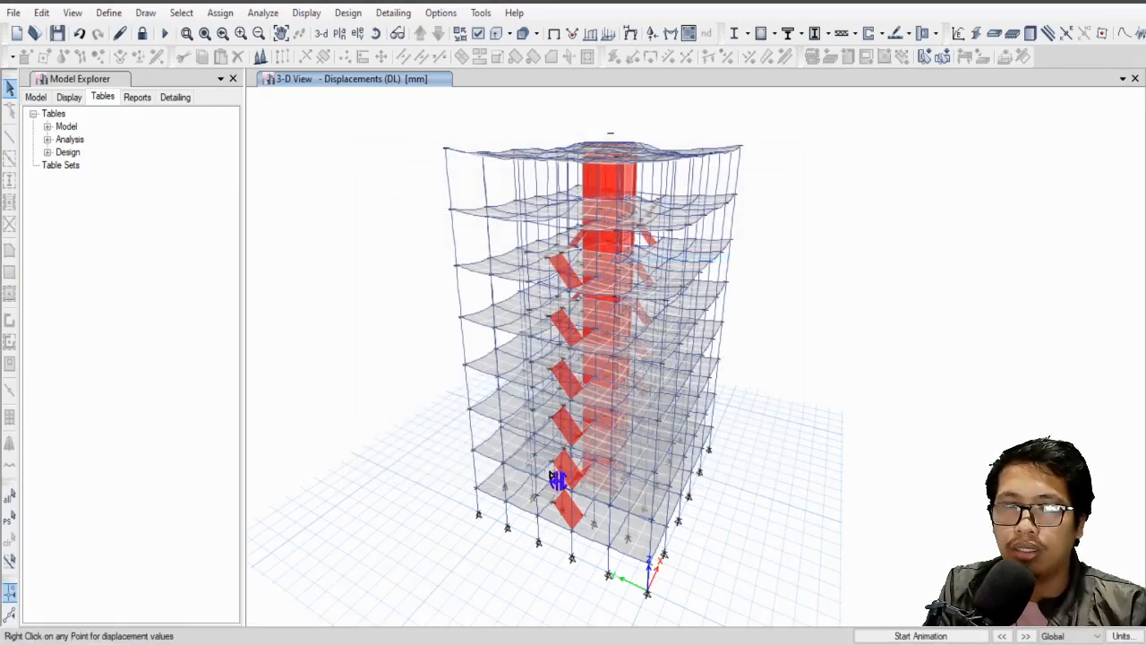
Step: Run the concrete frame design check and inspect the longitudinal reinforcing in the 3-D view
left_click(768, 33)
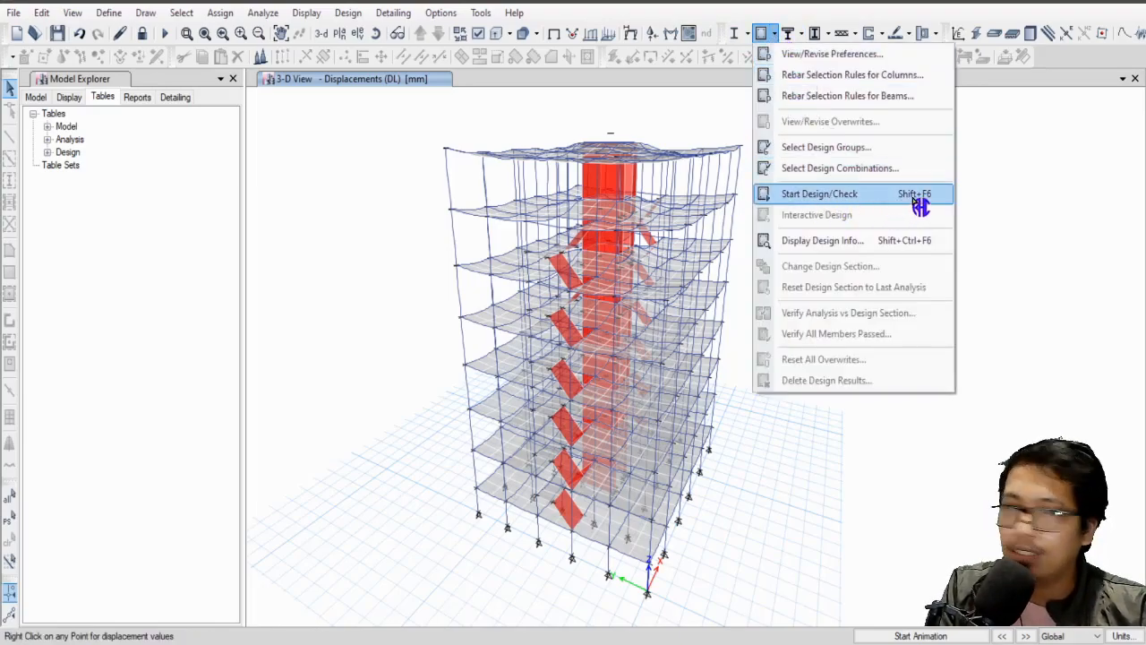
left_click(884, 202)
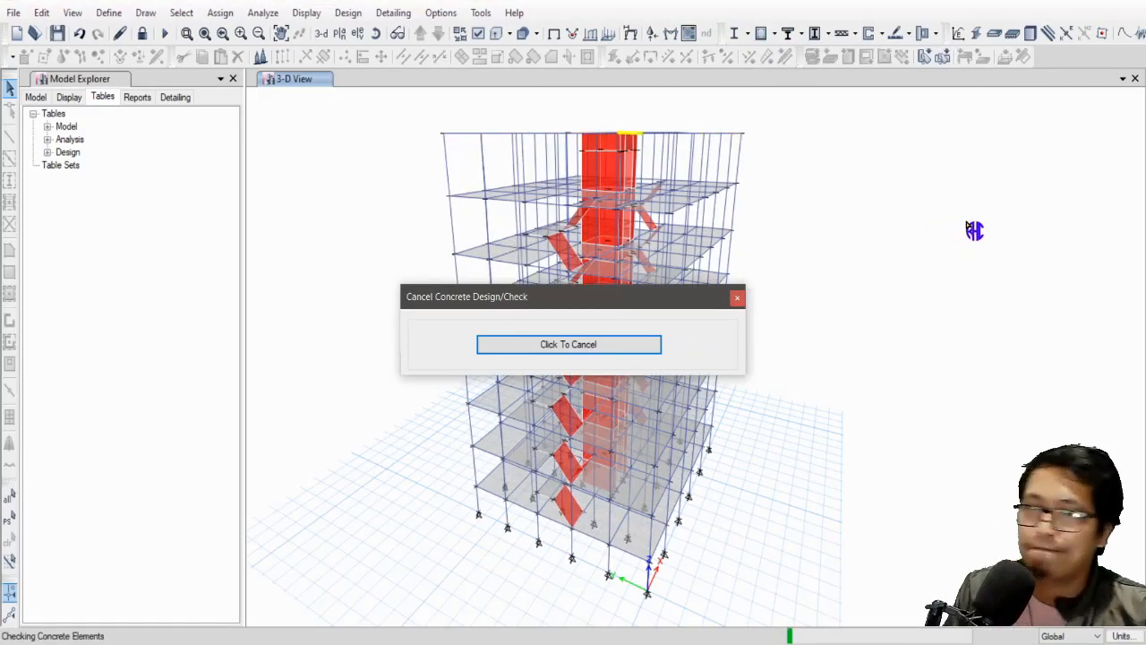
left_click_drag(528, 300, 899, 151)
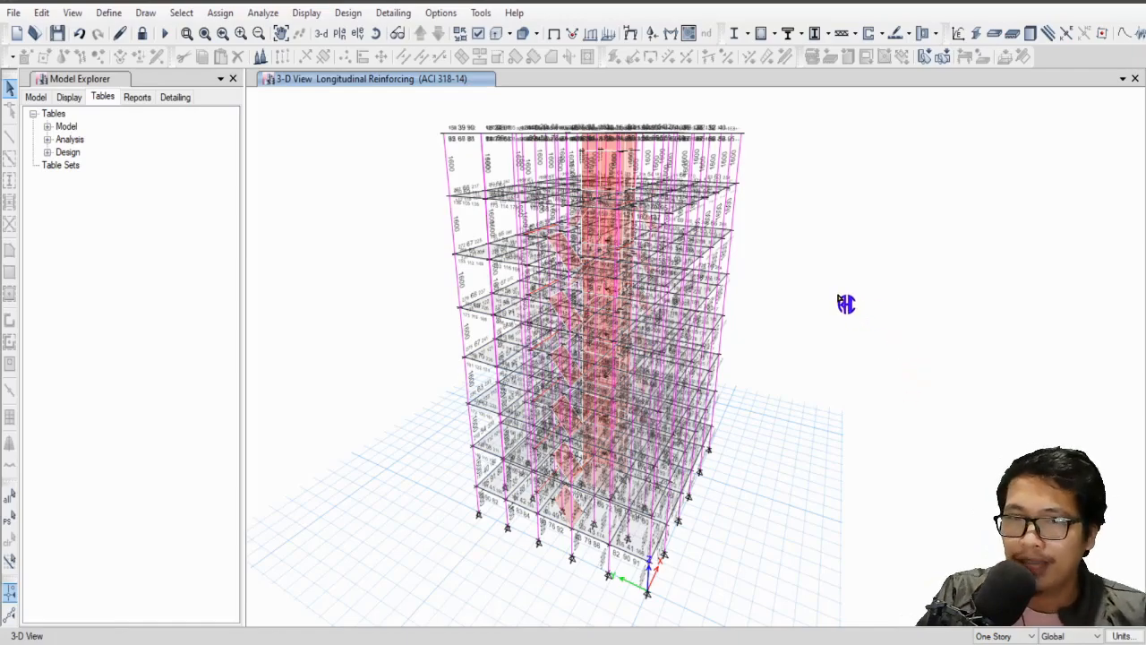
scroll(588, 475, "up", 5)
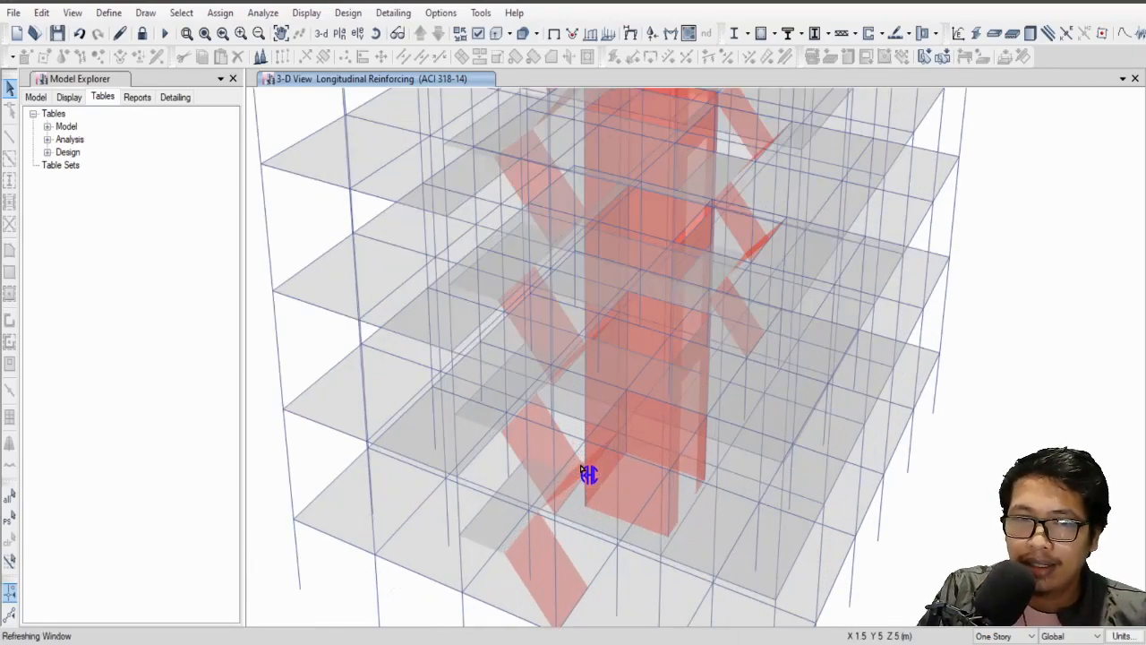
Step: Verify that the analysis and design sections match for all concrete frames, then dismiss the notice
scroll(590, 475, "down", 5)
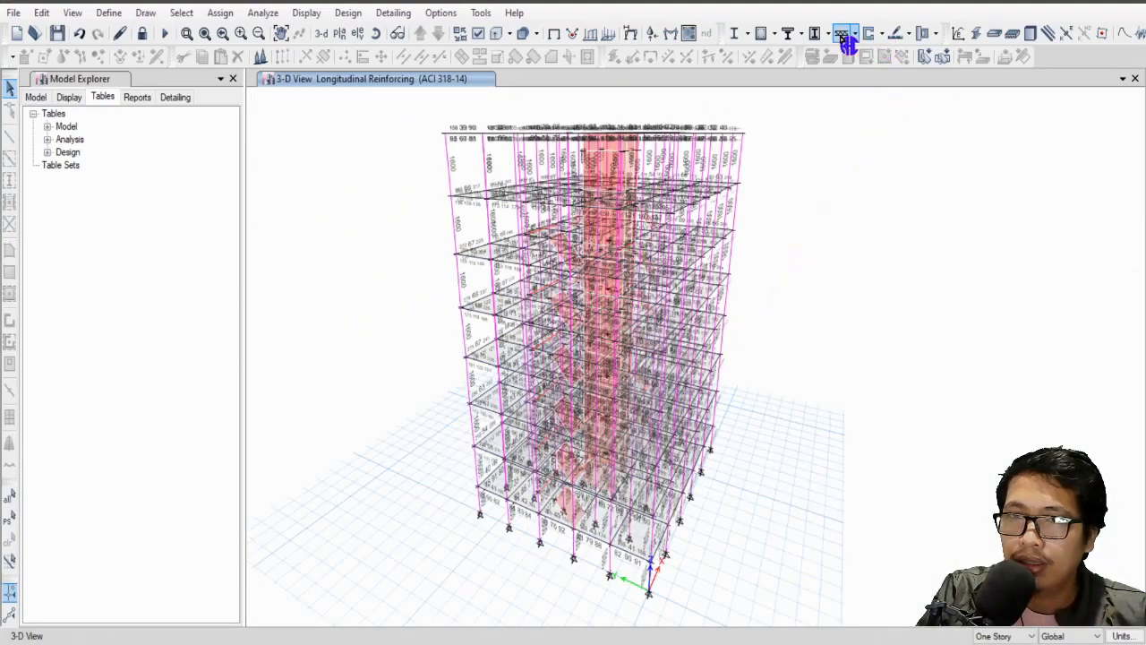
left_click(775, 36)
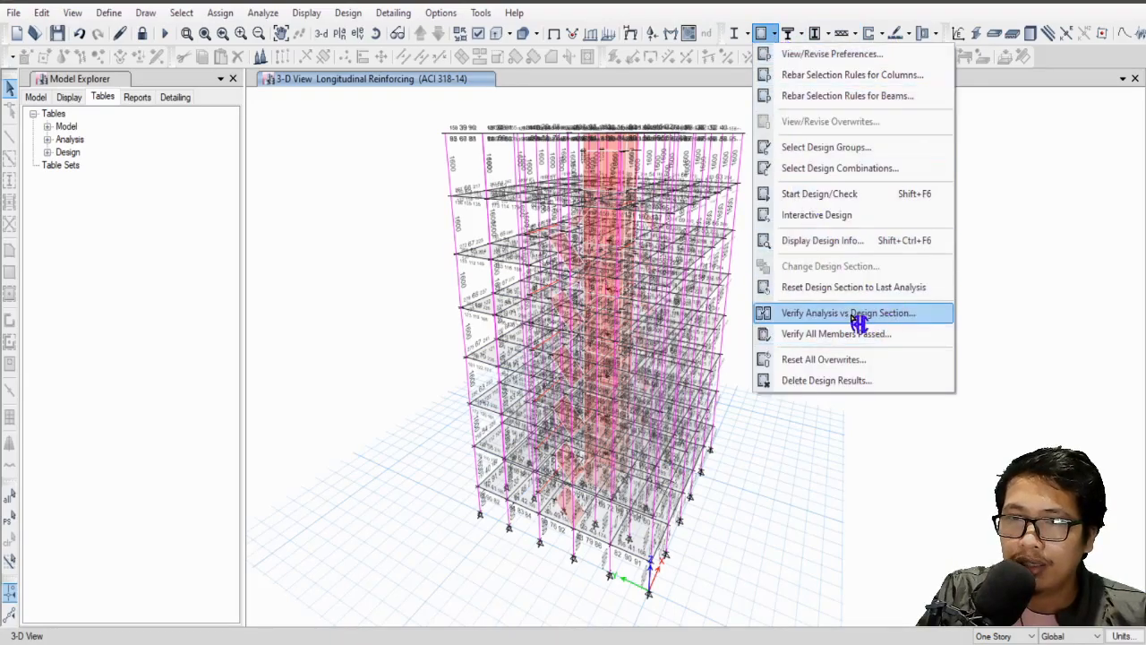
left_click(918, 322)
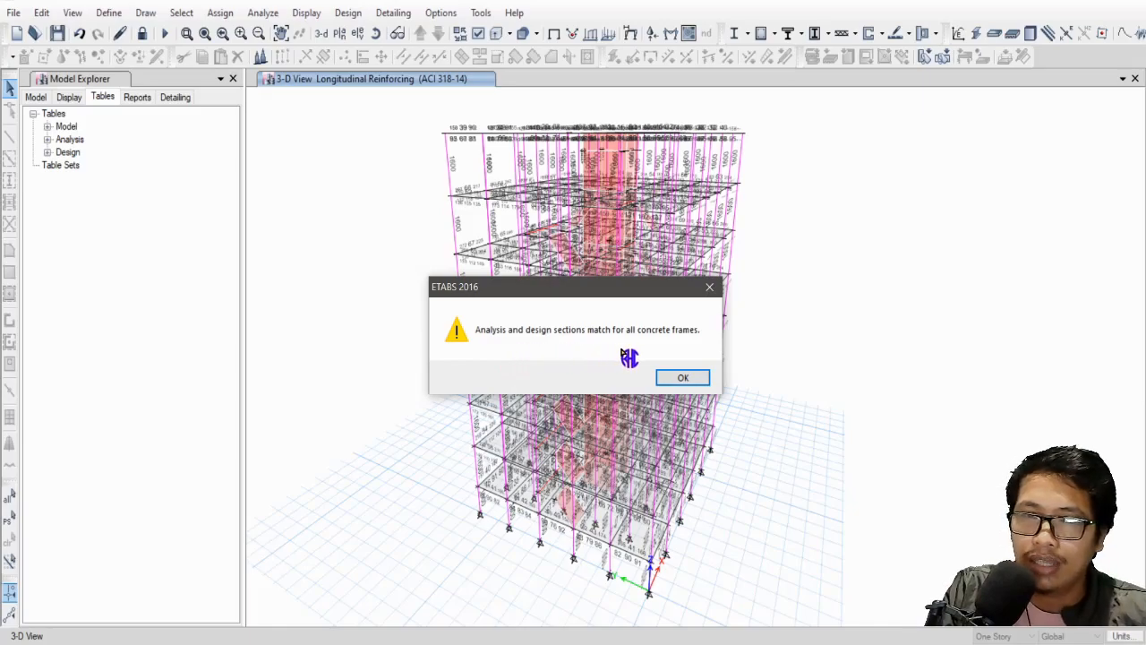
left_click(693, 380)
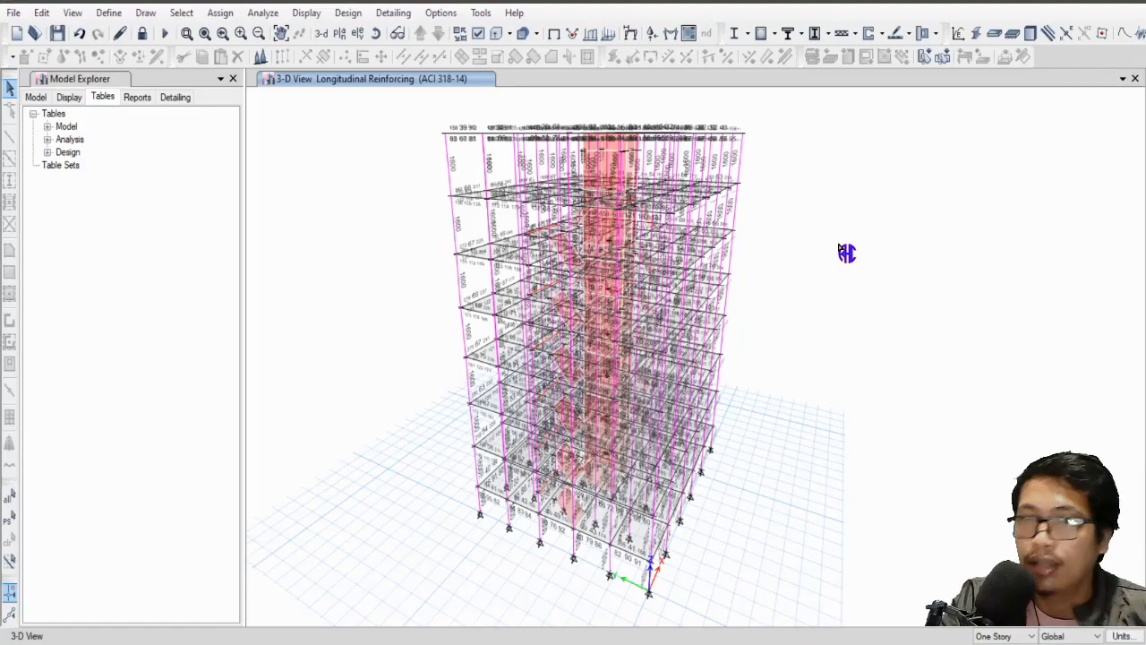
Step: Verify whether all concrete frame members passed the design check and select the failed frames
left_click(776, 34)
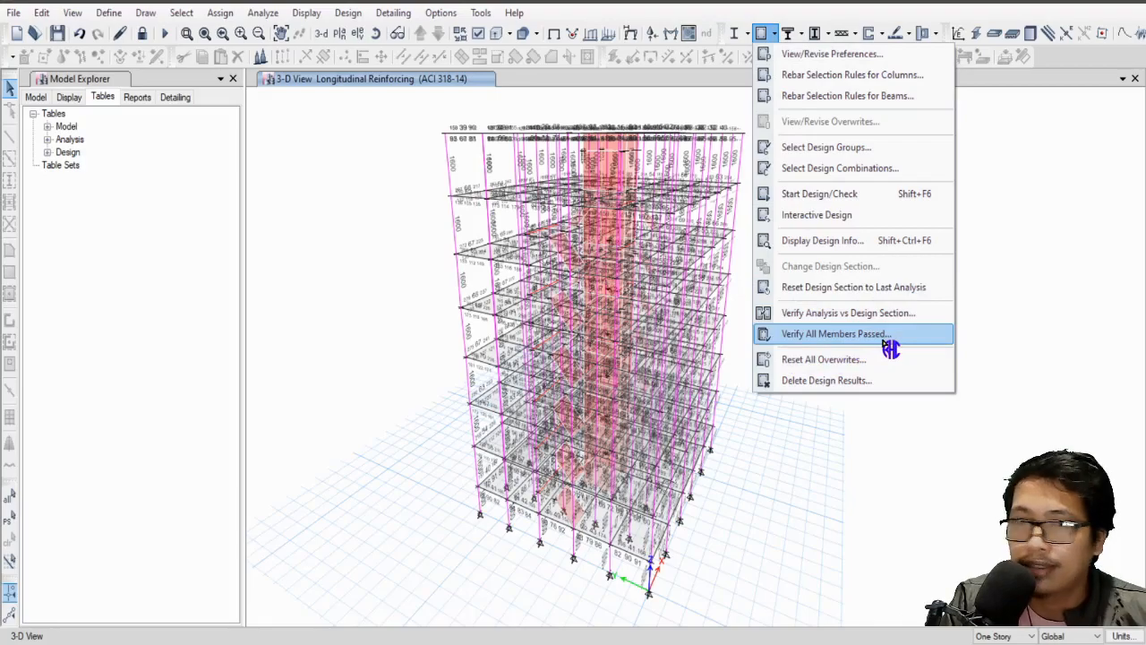
left_click(833, 333)
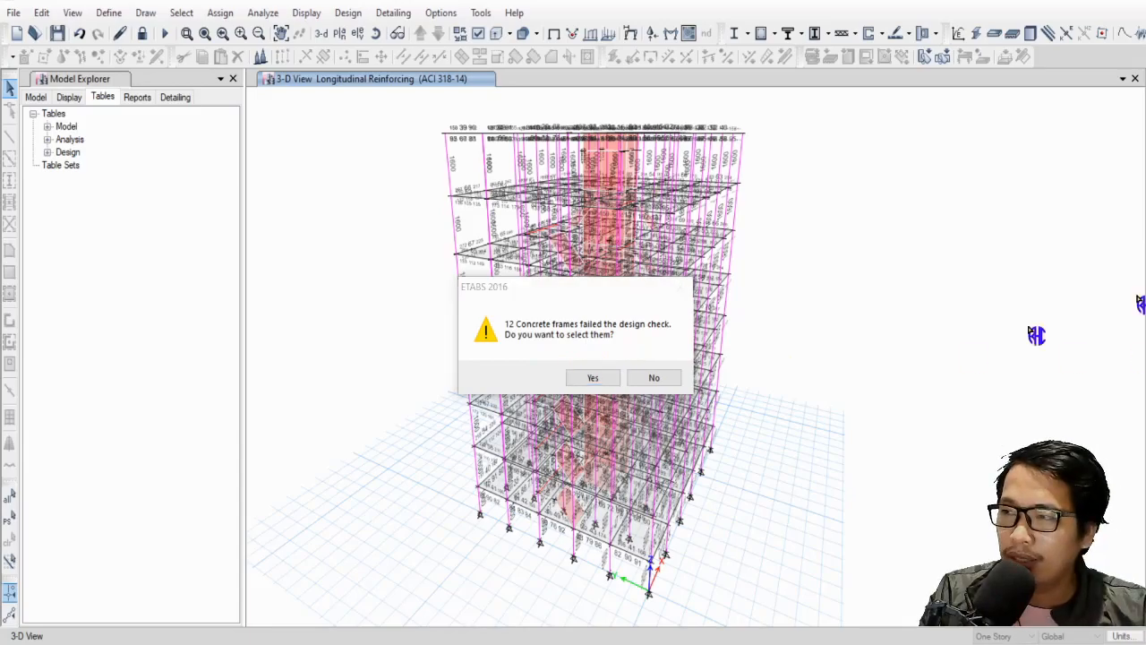
left_click(598, 382)
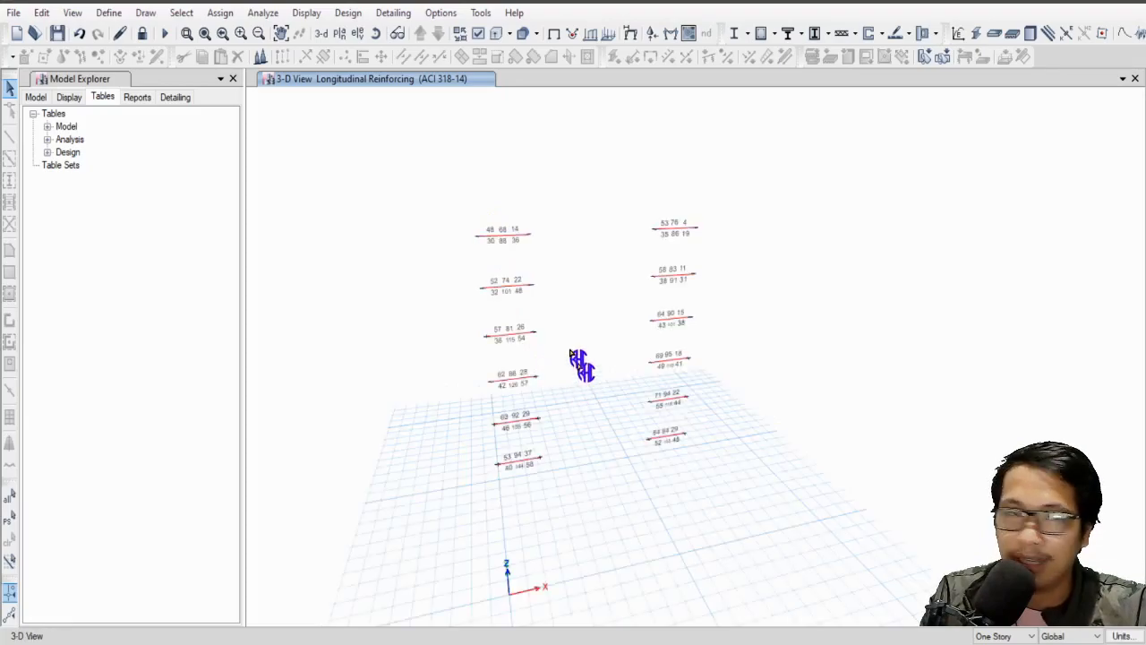
Step: Unlock and reanalyze the model, then run the concrete frame design check on the isolated failed beams
left_click(141, 33)
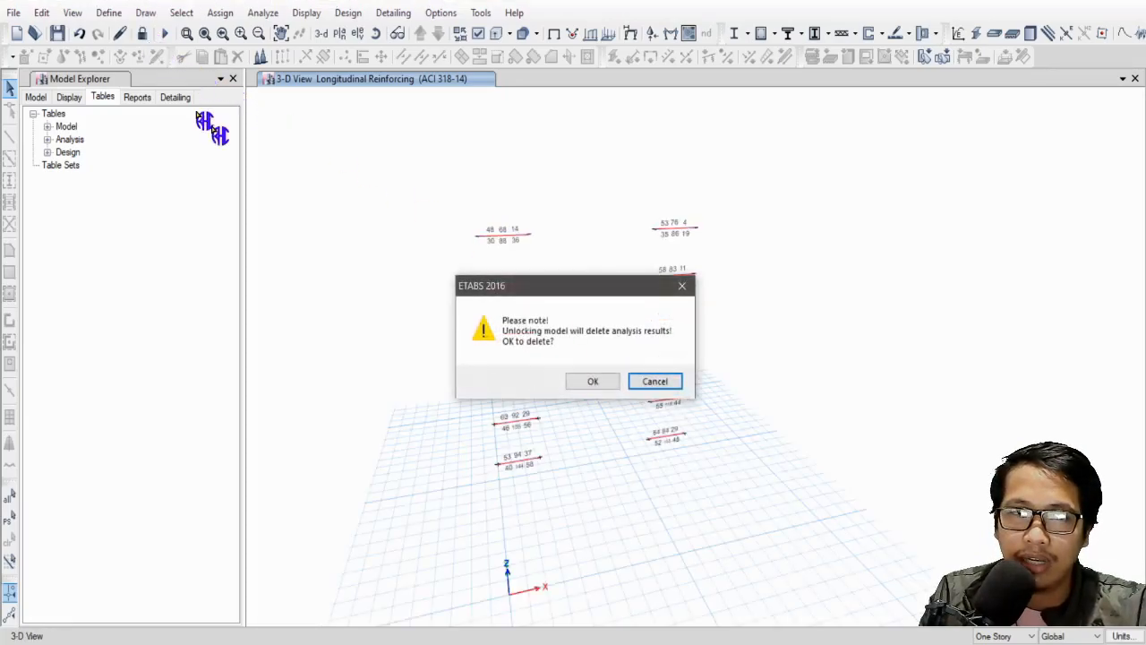
left_click(595, 383)
left_click_drag(759, 520, 753, 507)
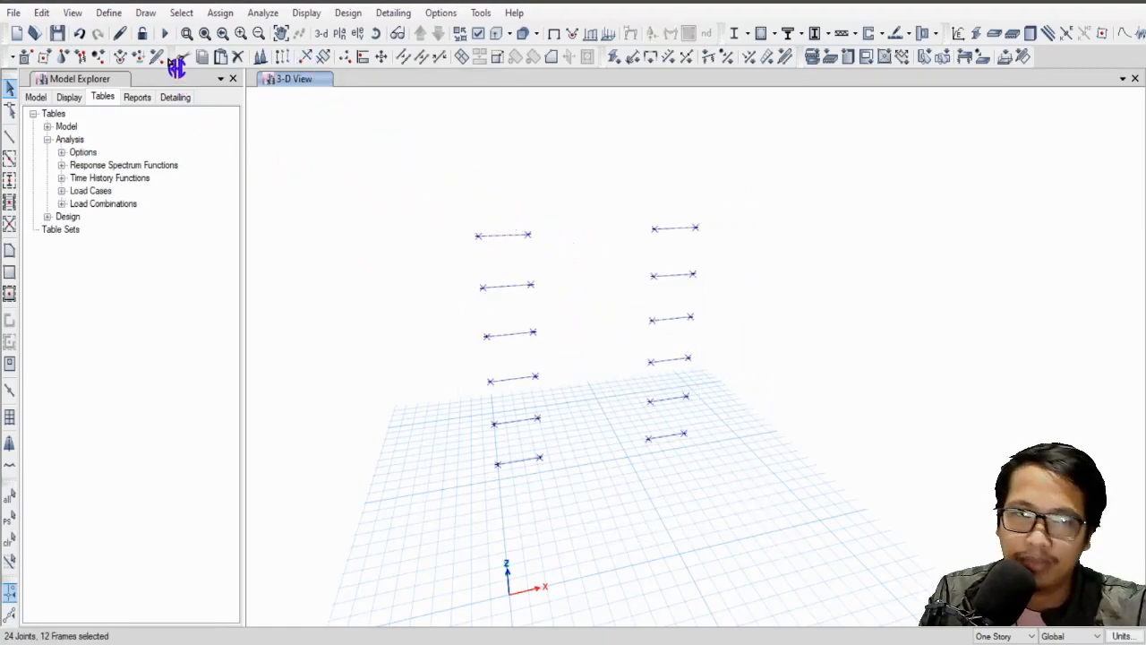
left_click(165, 33)
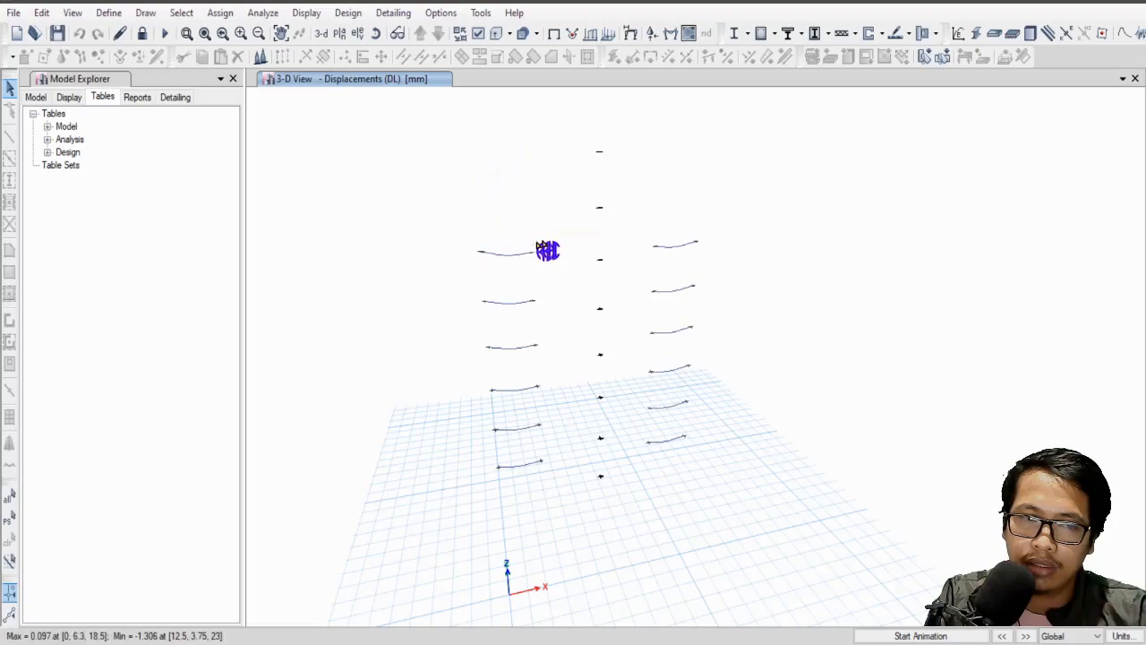
left_click_drag(412, 199, 794, 490)
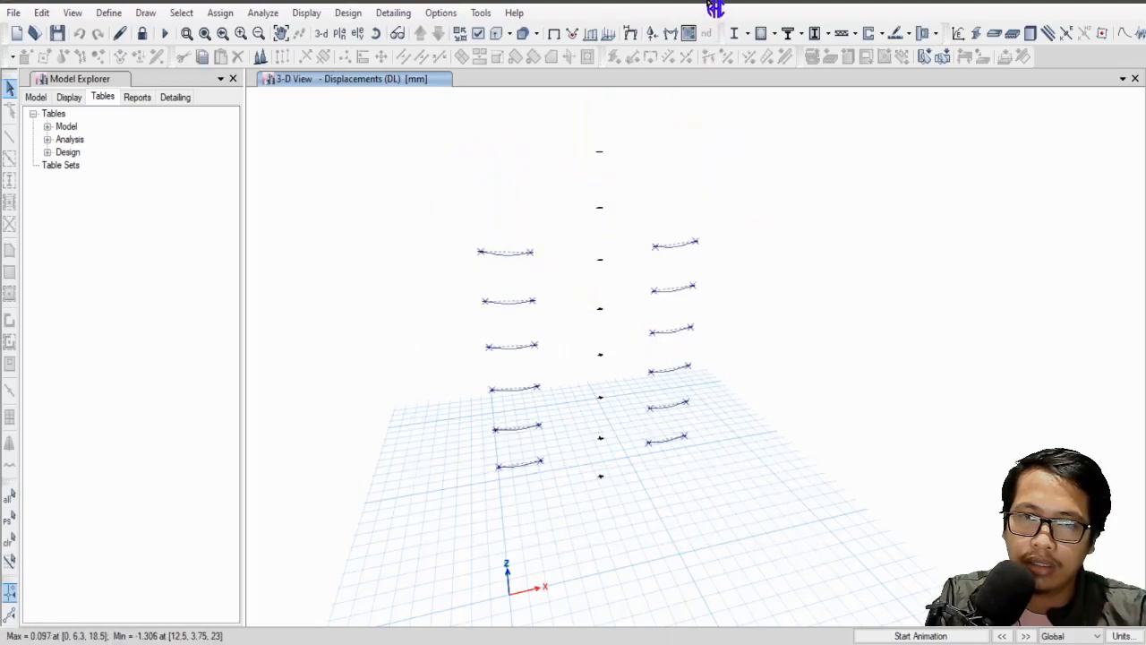
left_click(766, 33)
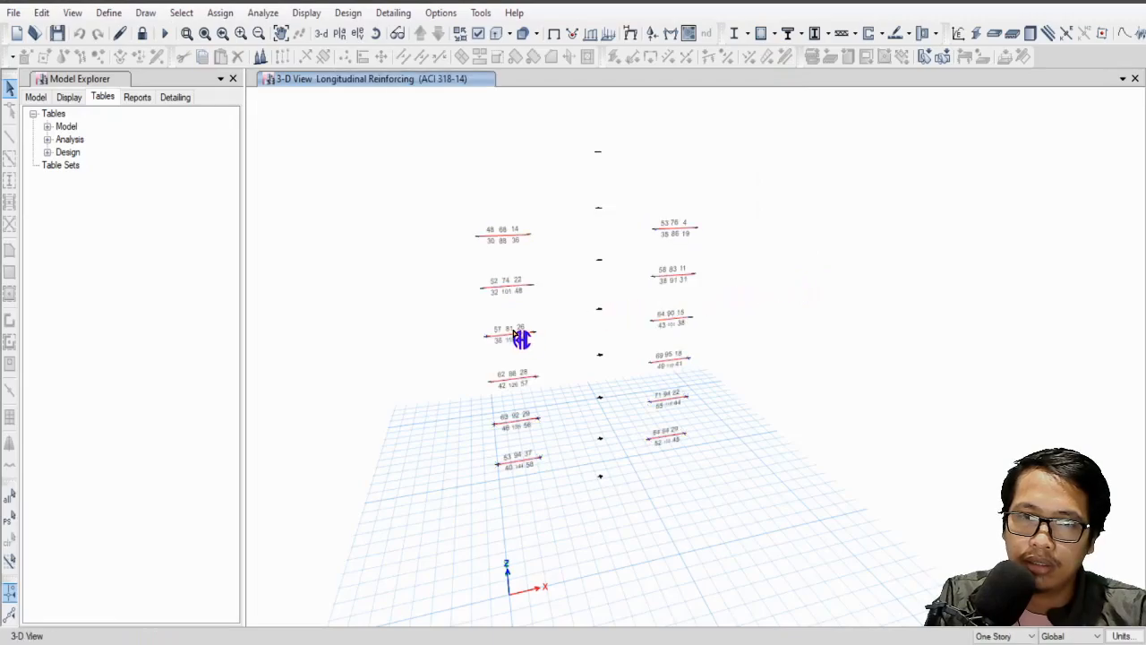
Step: Review the design summary report of failed beam B110 on story 7F, including its shear and torsion results, and close it
right_click(687, 234)
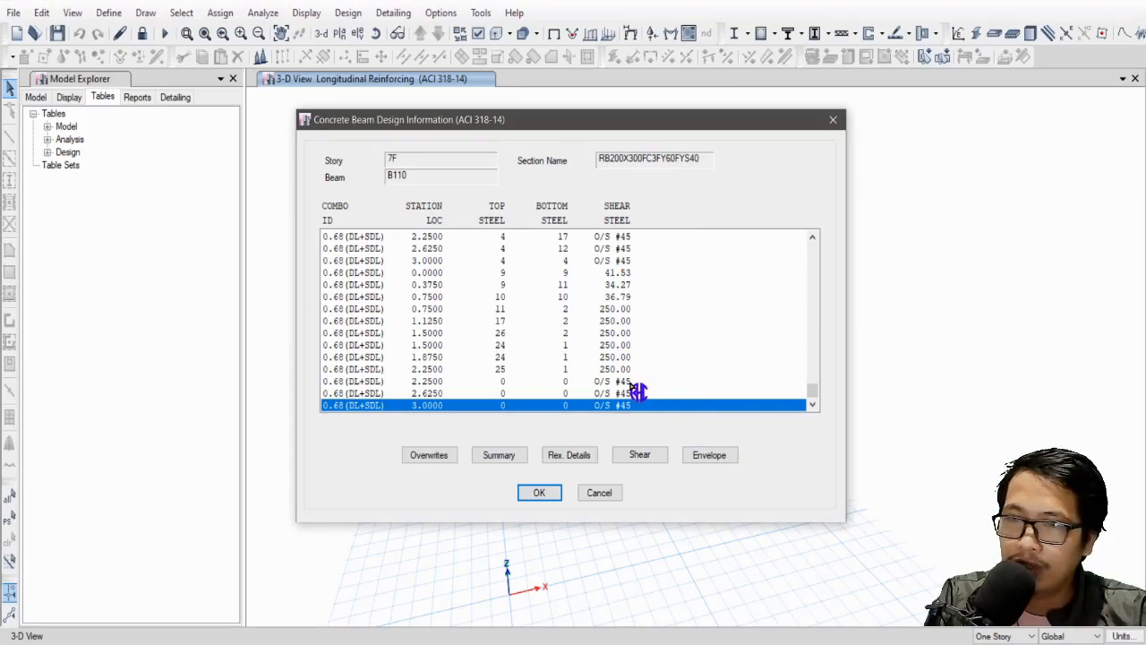
left_click(512, 458)
scroll(790, 338, "down", 10)
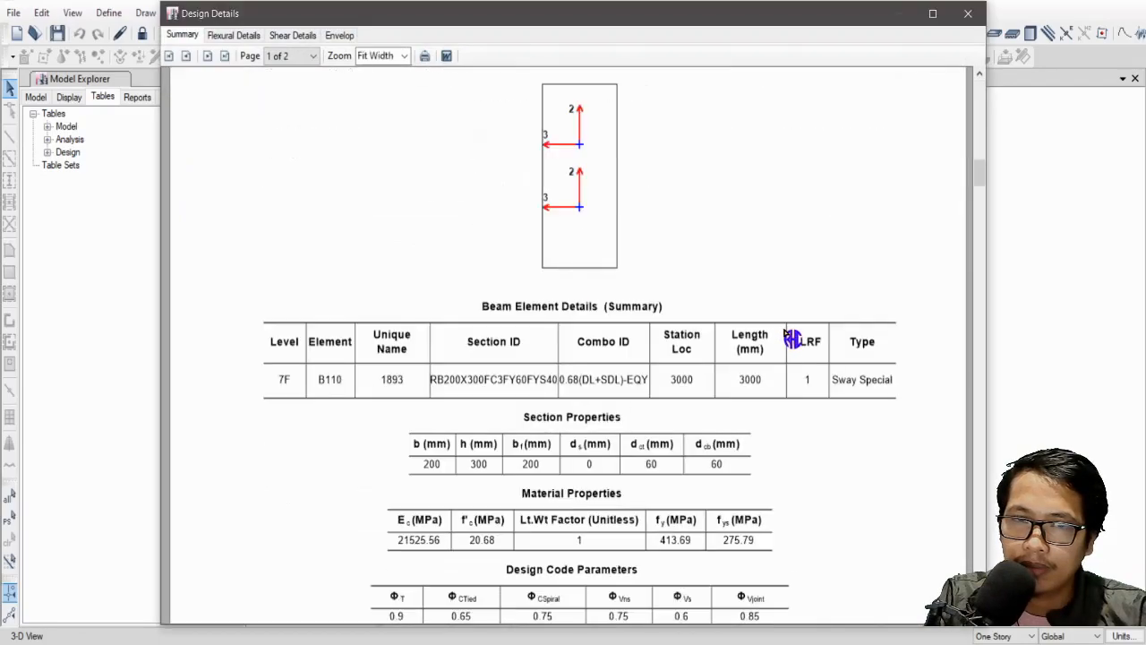
scroll(794, 337, "up", 5)
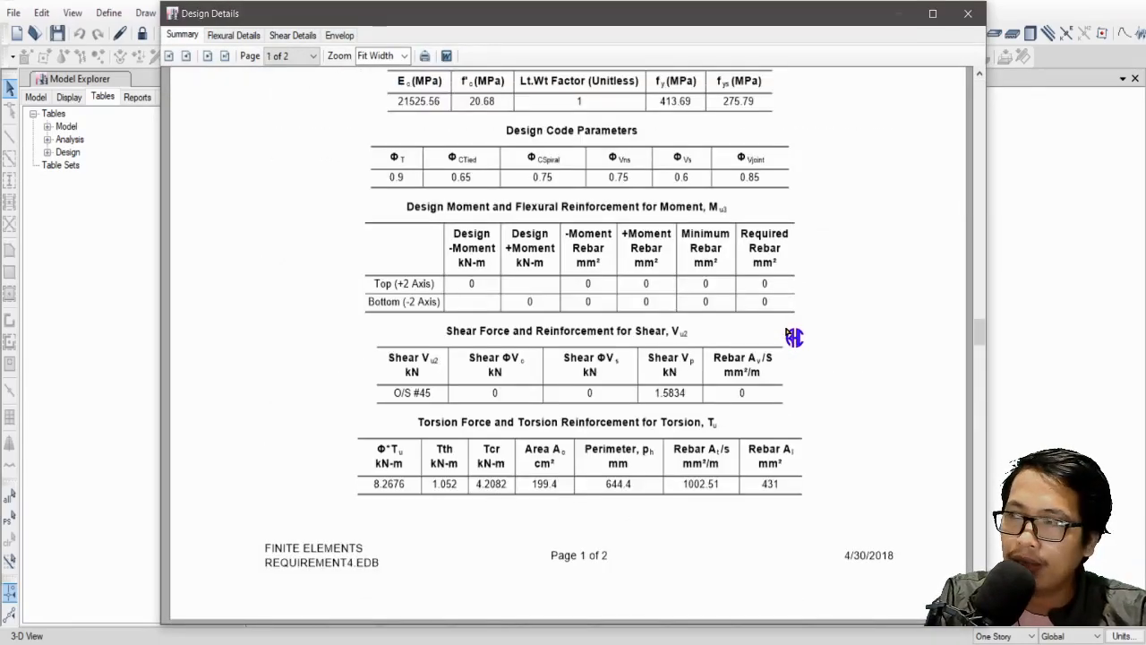
scroll(793, 337, "down", 6)
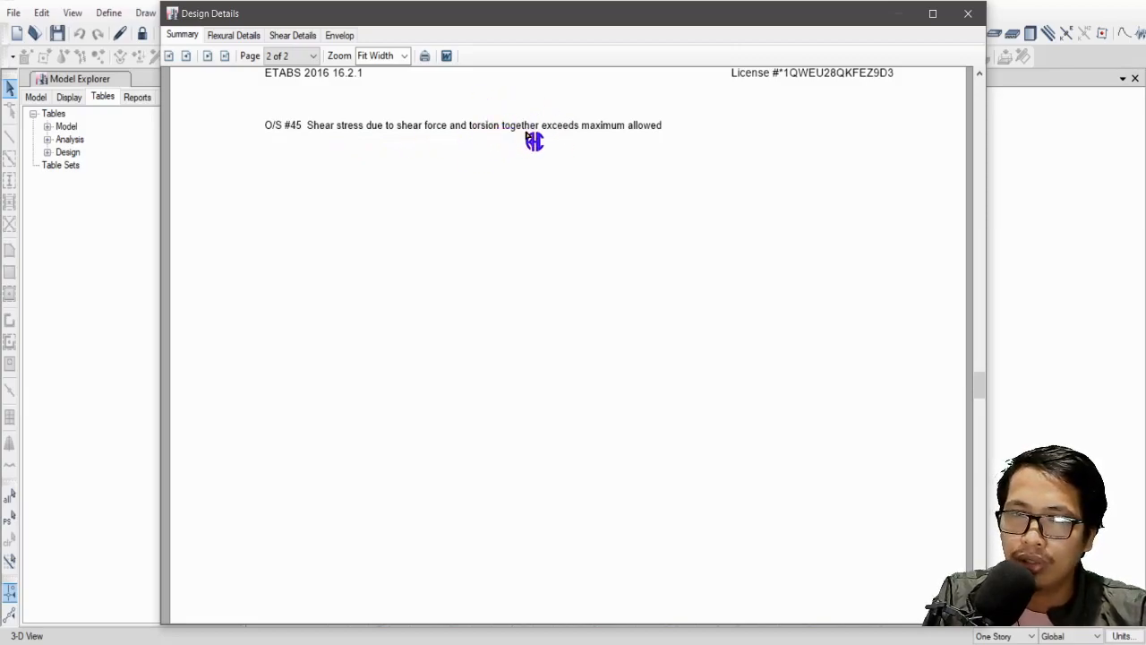
left_click(968, 14)
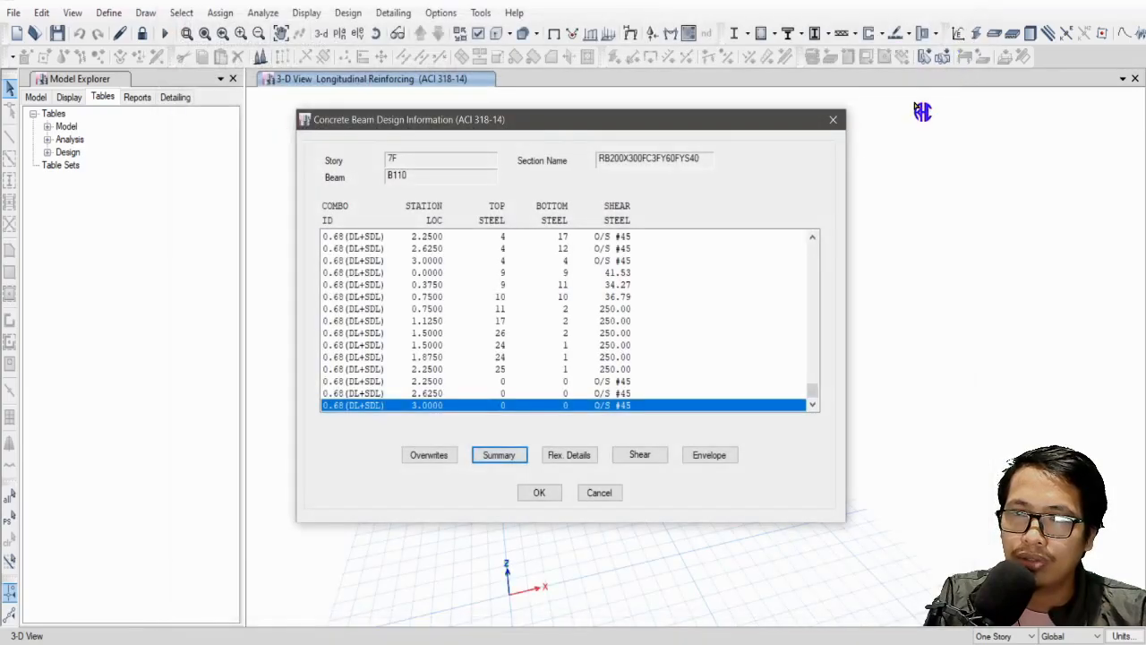
left_click(833, 119)
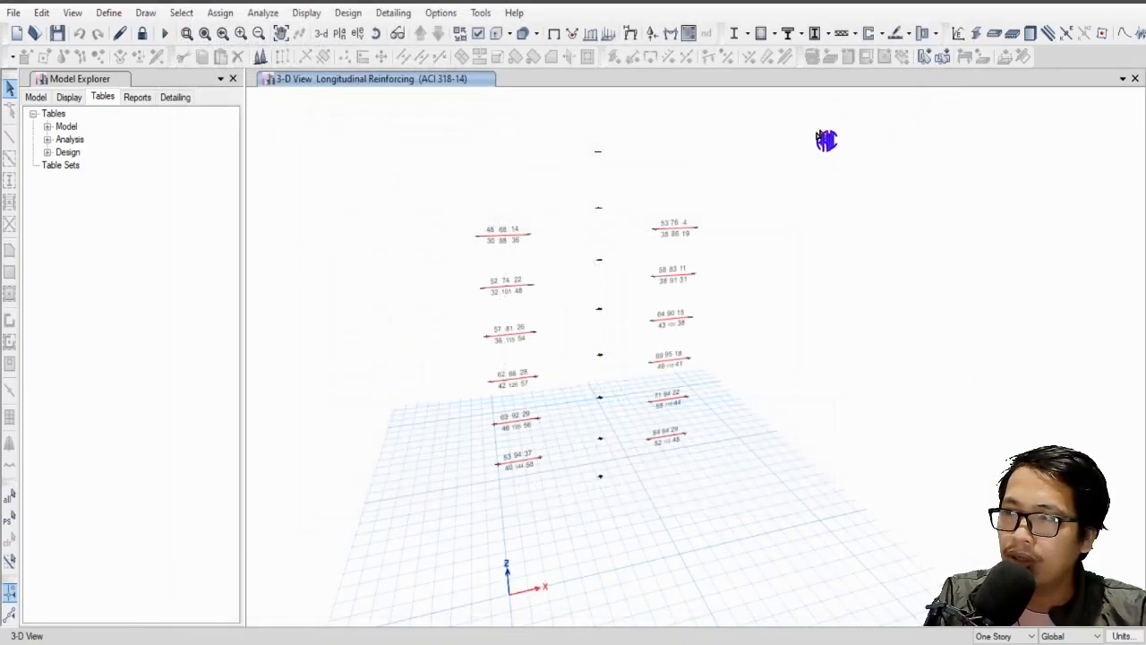
Step: Unlock the model and assign a torsional constant property modifier of 0 to the isolated failed beams
left_click(140, 34)
left_click(601, 382)
left_click_drag(428, 199, 823, 546)
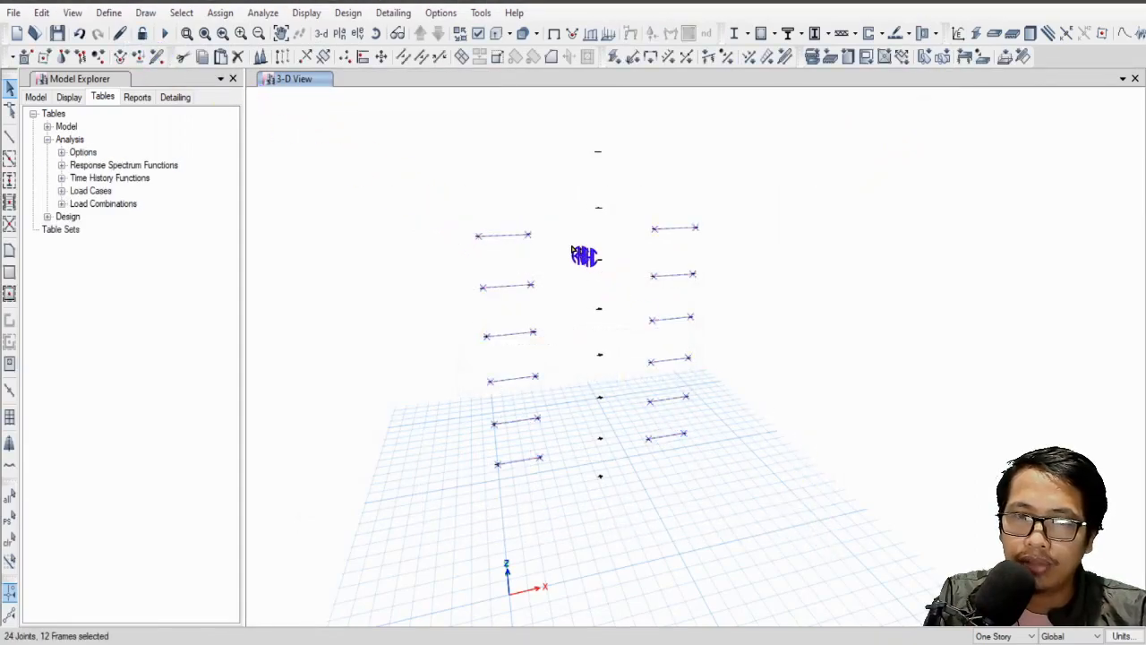
left_click(219, 12)
mouse_move(289, 54)
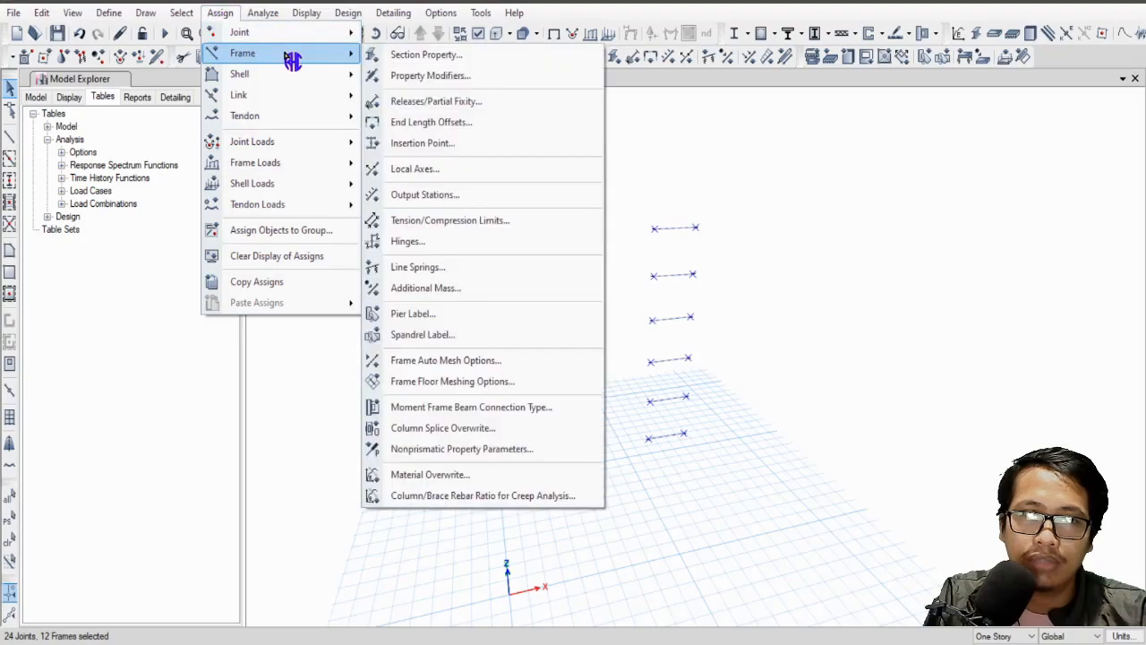
left_click(475, 77)
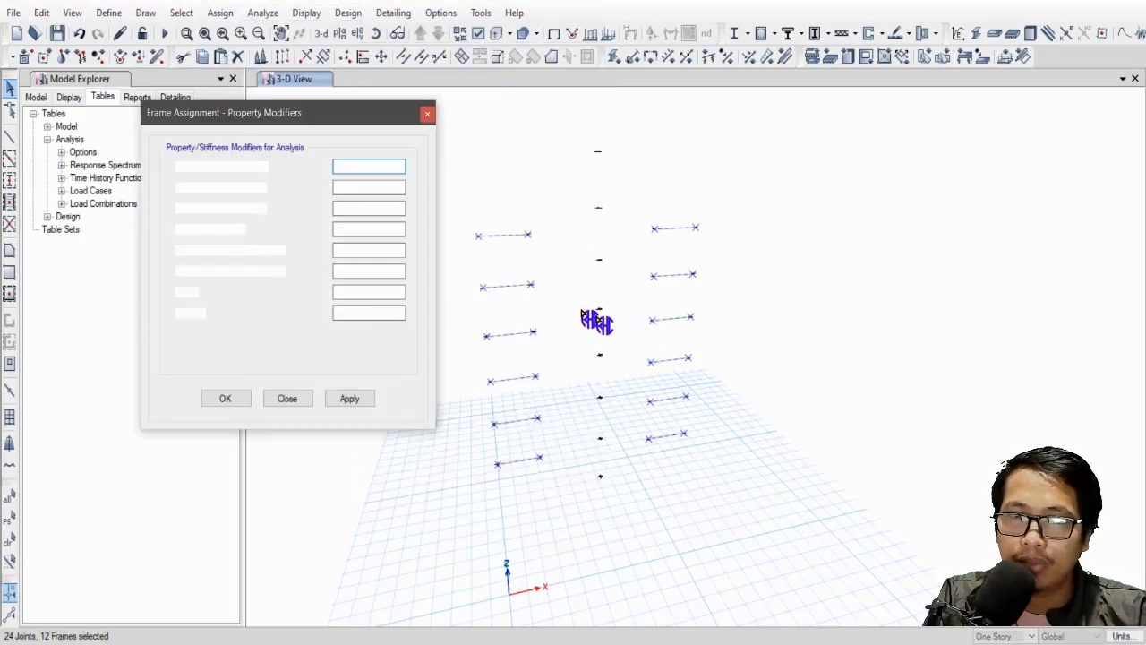
double_click(337, 229)
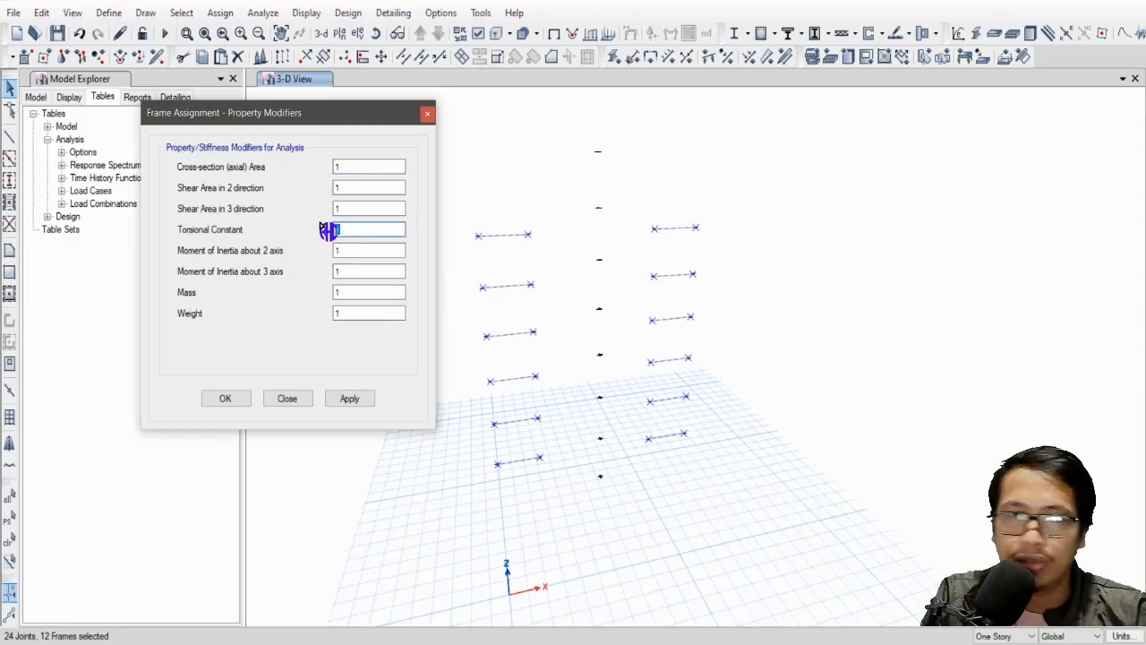
type("0")
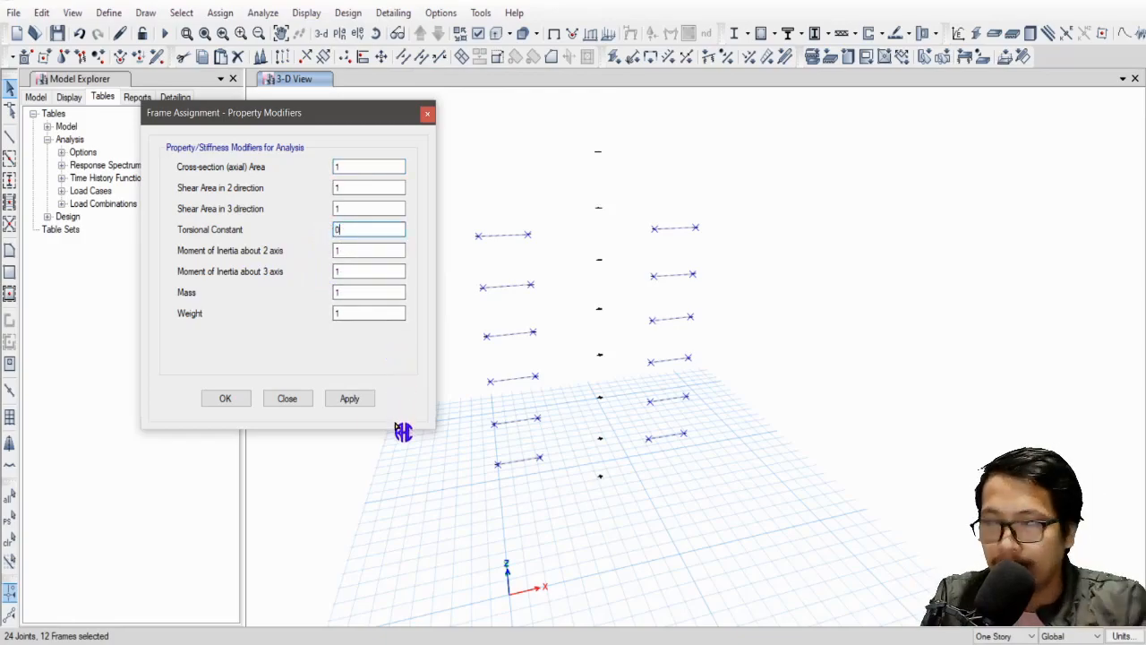
left_click(350, 399)
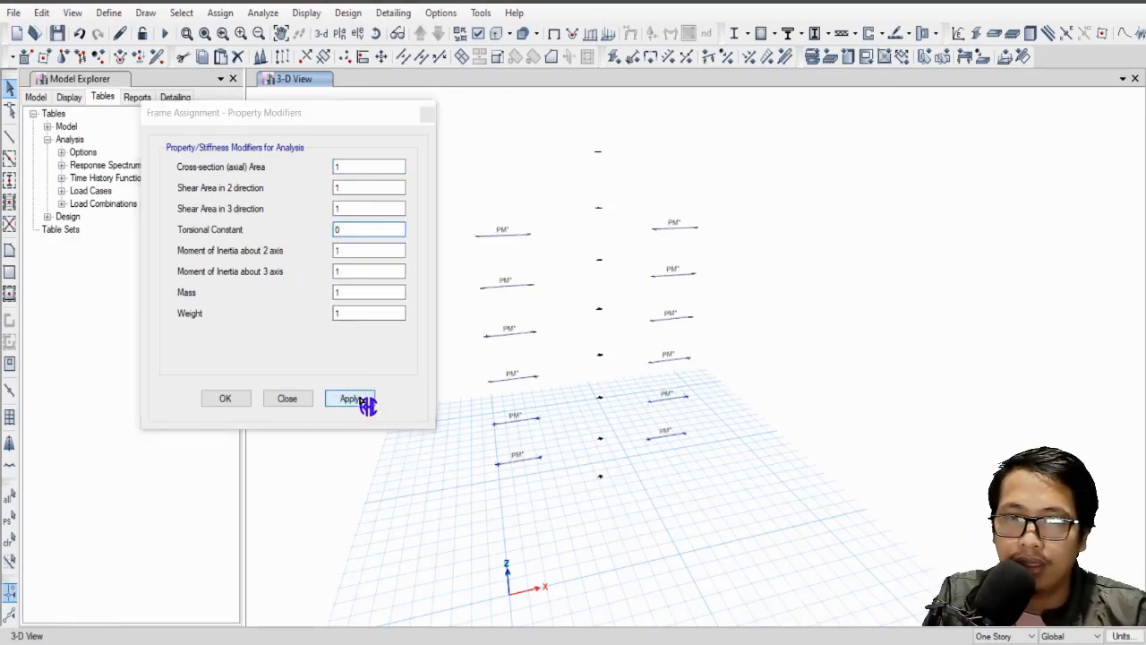
left_click(227, 398)
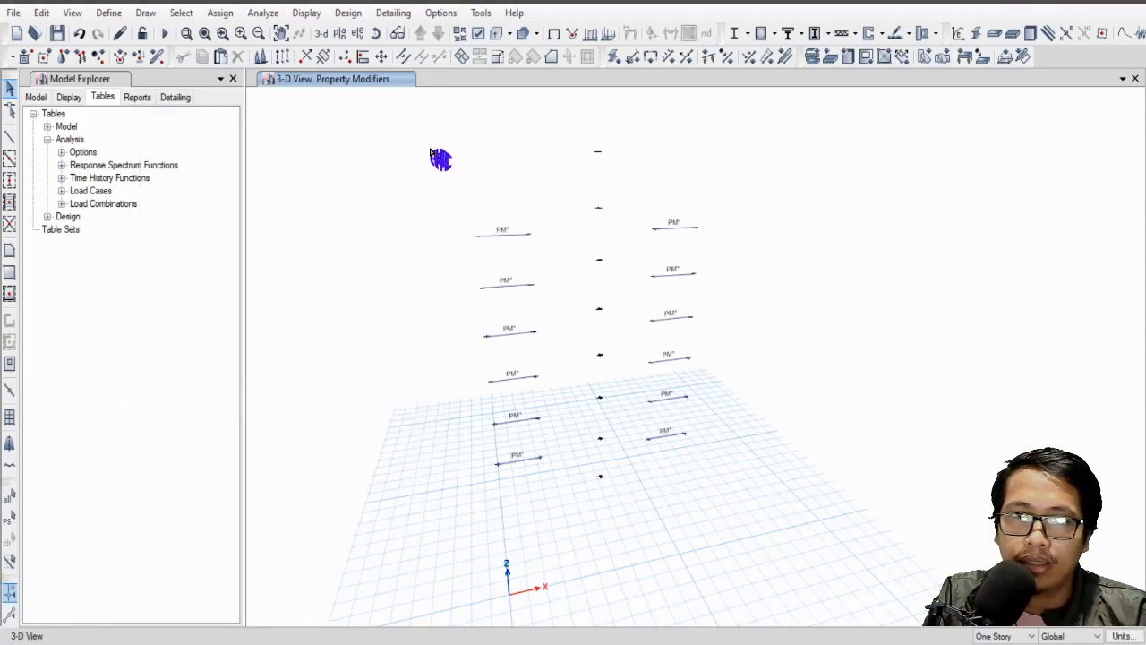
Step: Rerun the analysis and the concrete frame design check for the modified beams
left_click_drag(449, 196, 776, 557)
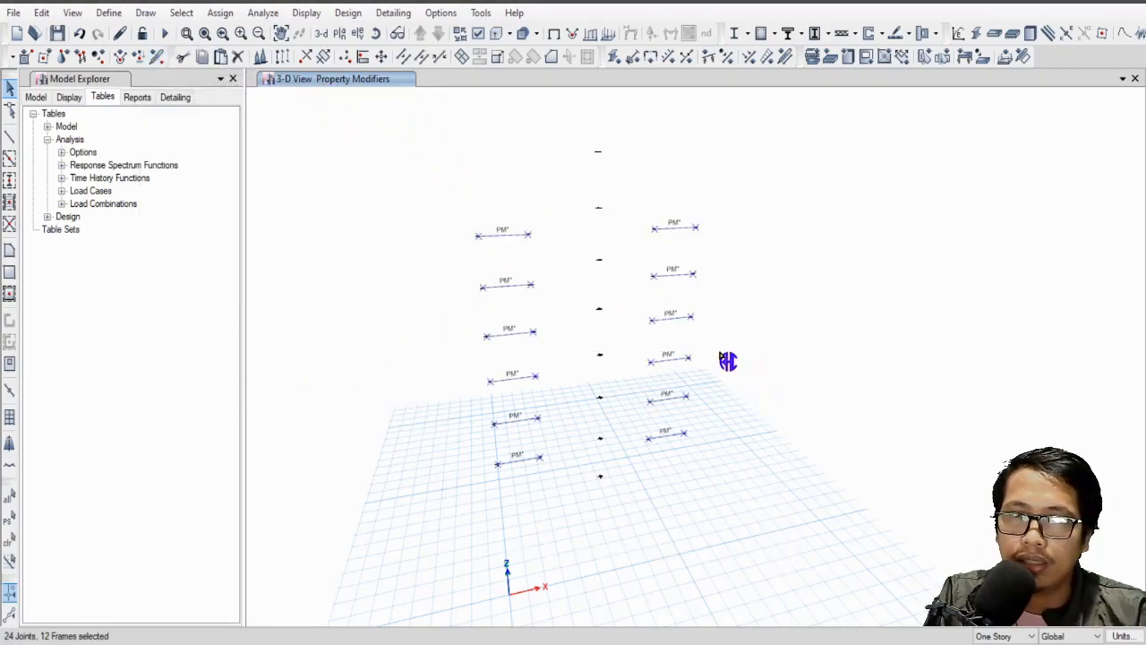
left_click(165, 33)
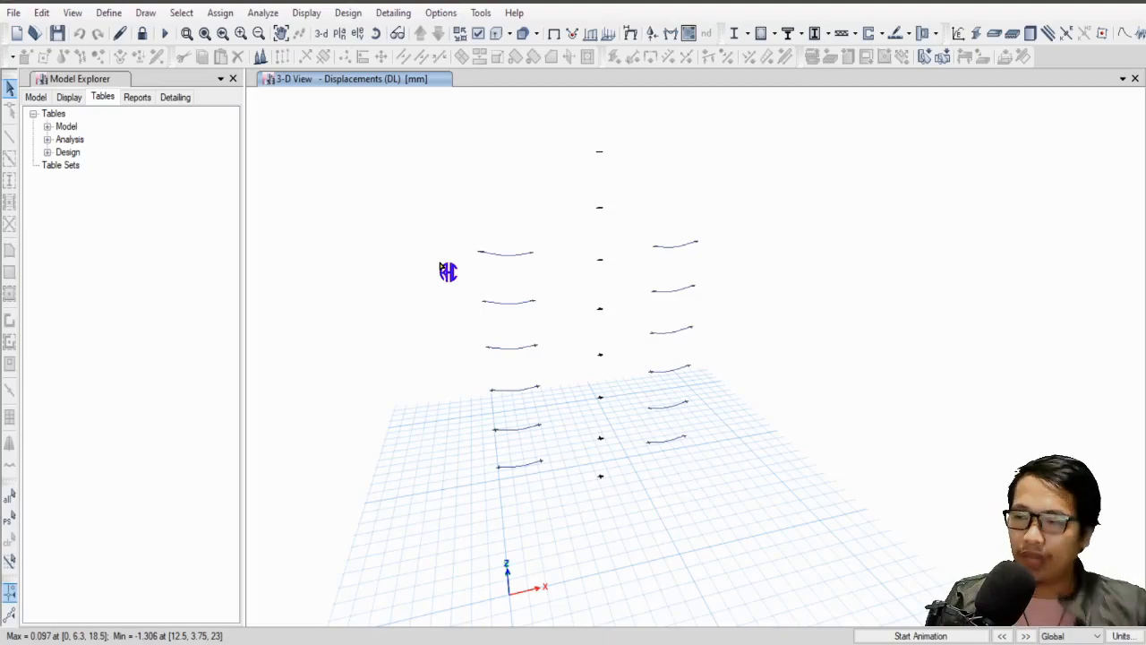
left_click_drag(432, 206, 786, 537)
middle_click_drag(452, 292, 455, 316)
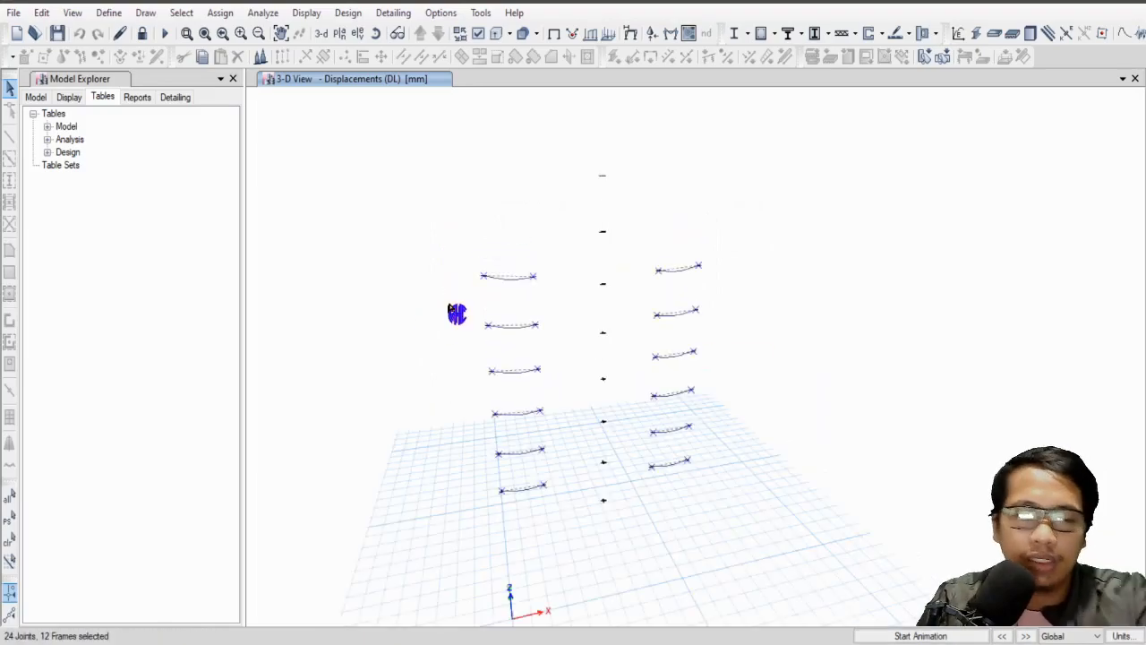
left_click(768, 33)
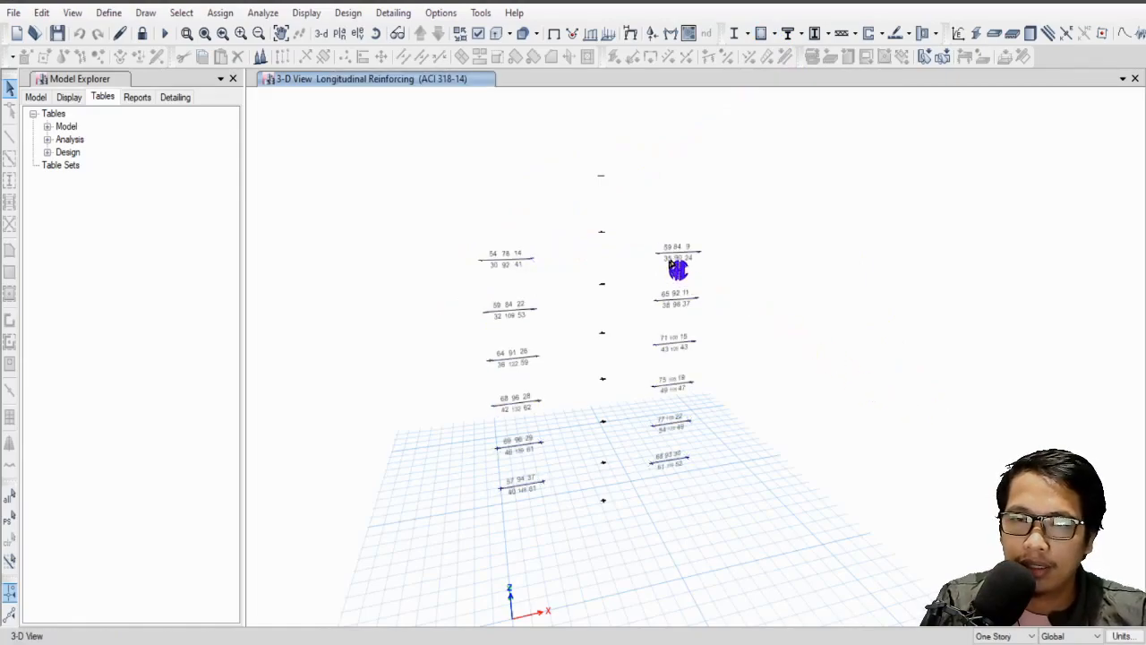
Step: Check the shear steel list and the design summary report of beam B110 on story 7F, then close both
right_click(682, 259)
scroll(757, 349, "down", 10)
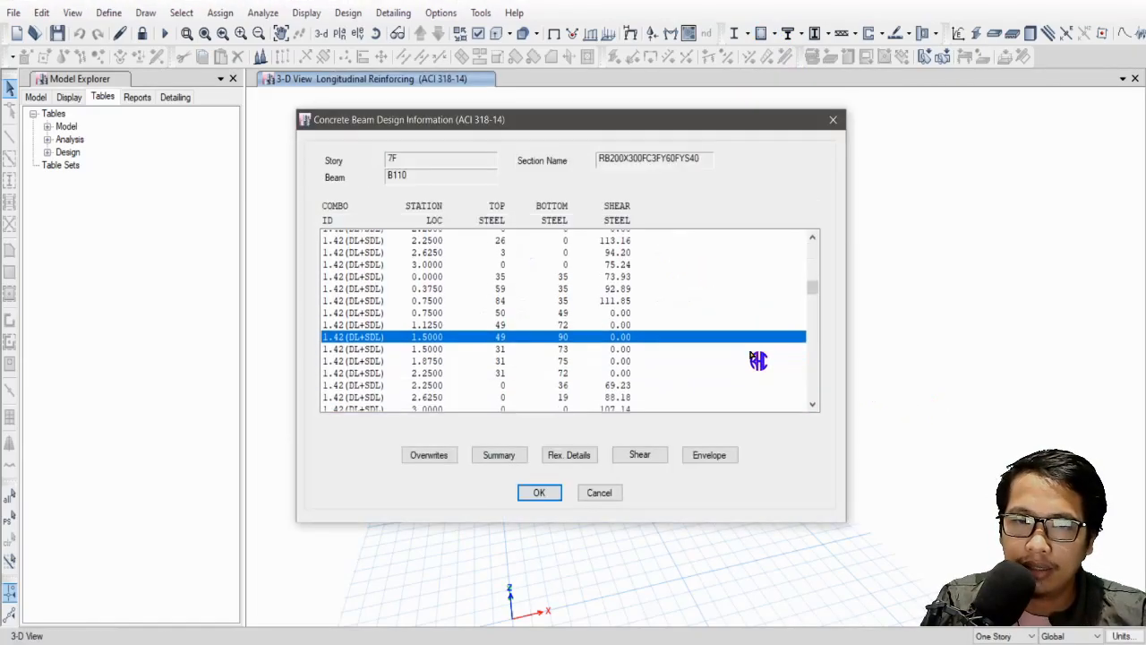
left_click(514, 455)
scroll(891, 269, "down", 20)
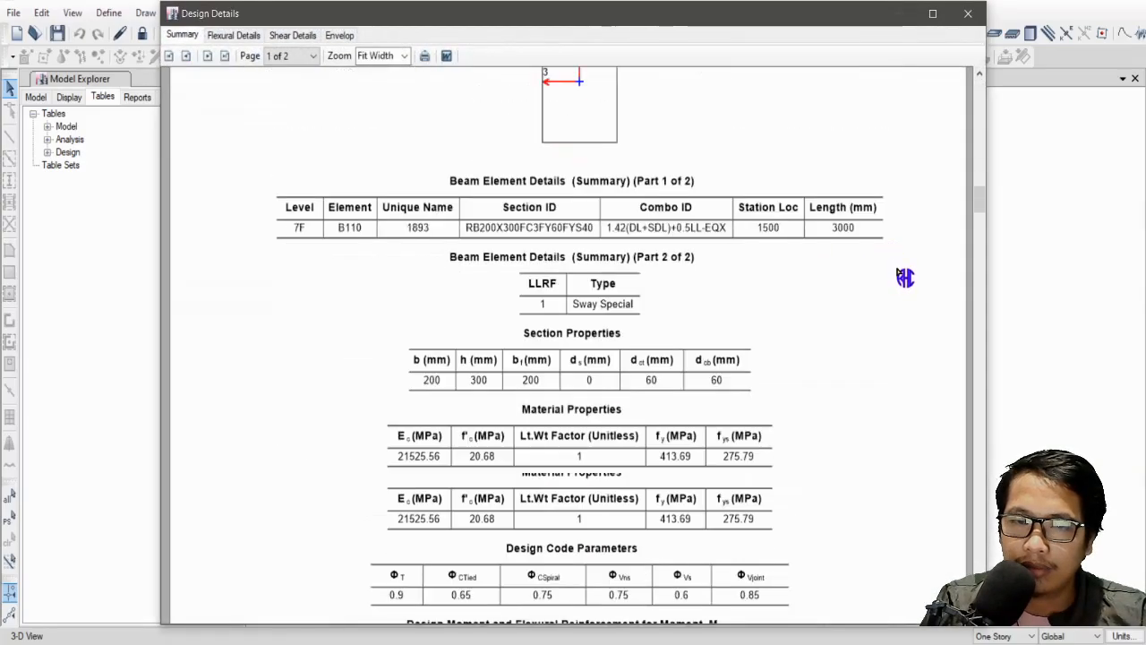
left_click(968, 14)
left_click(835, 122)
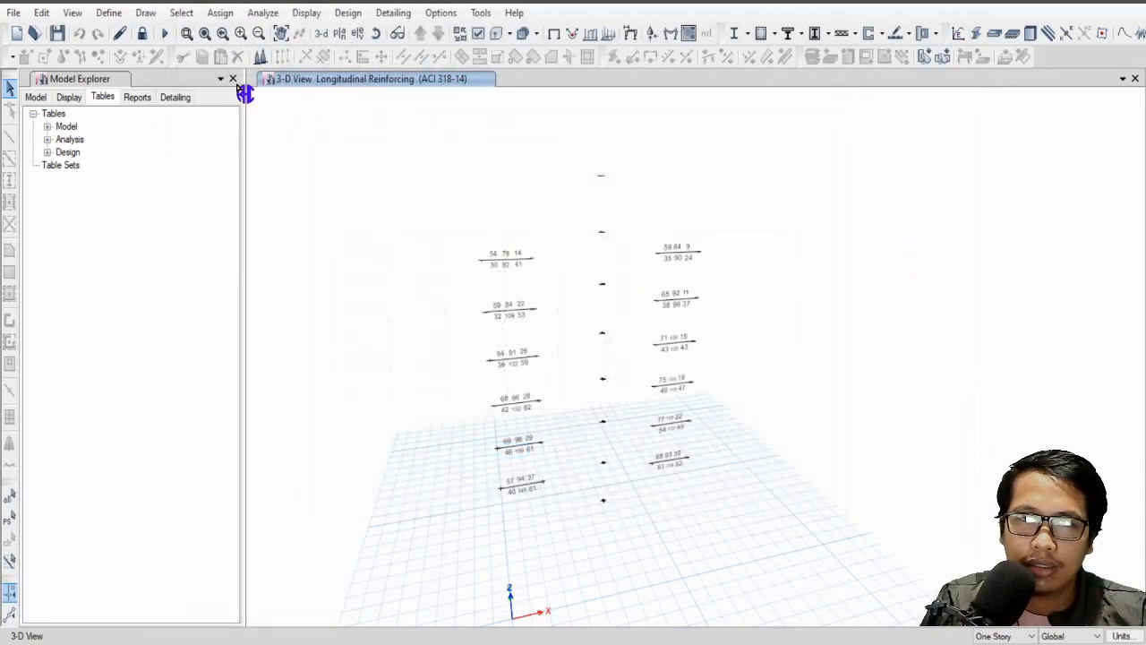
Step: Show the entire undeformed building in the 3-D view and start the concrete frame design check
left_click(553, 33)
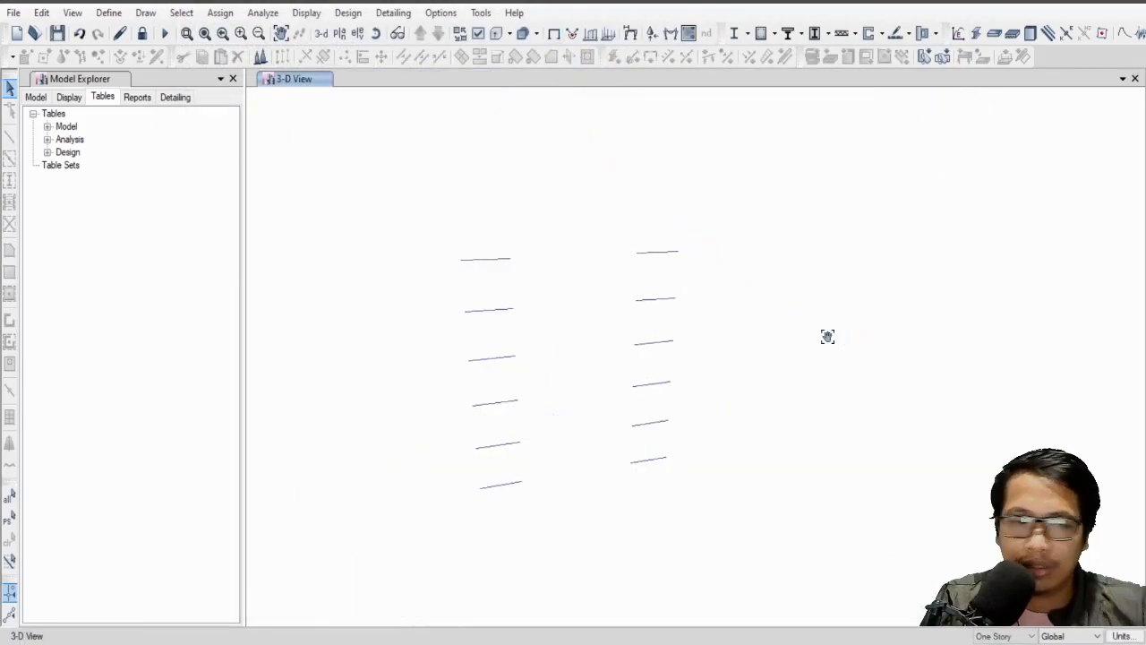
scroll(819, 332, "down", 5)
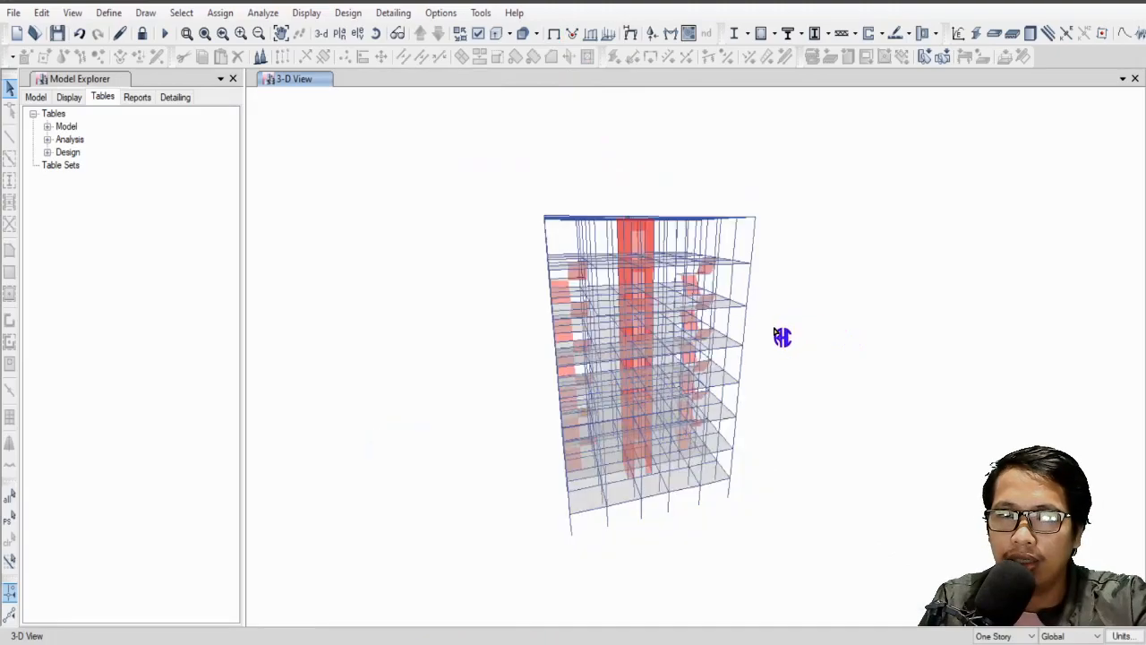
left_click(763, 36)
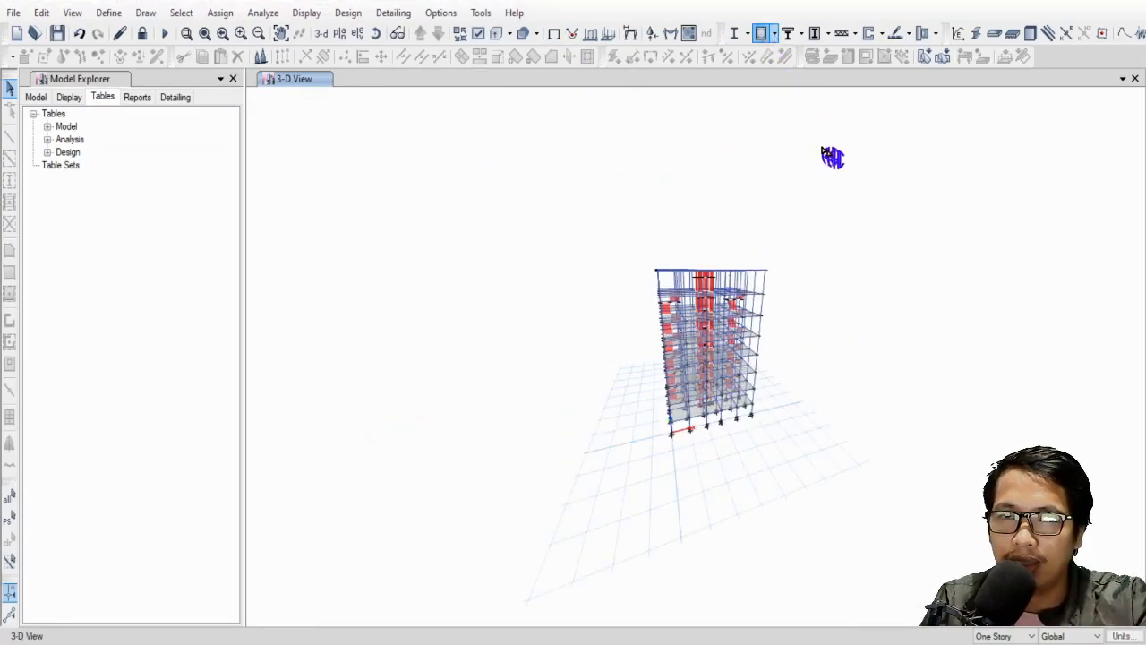
Step: Verify that all concrete frame members passed the design check and dismiss the result
left_click_drag(835, 152, 354, 152)
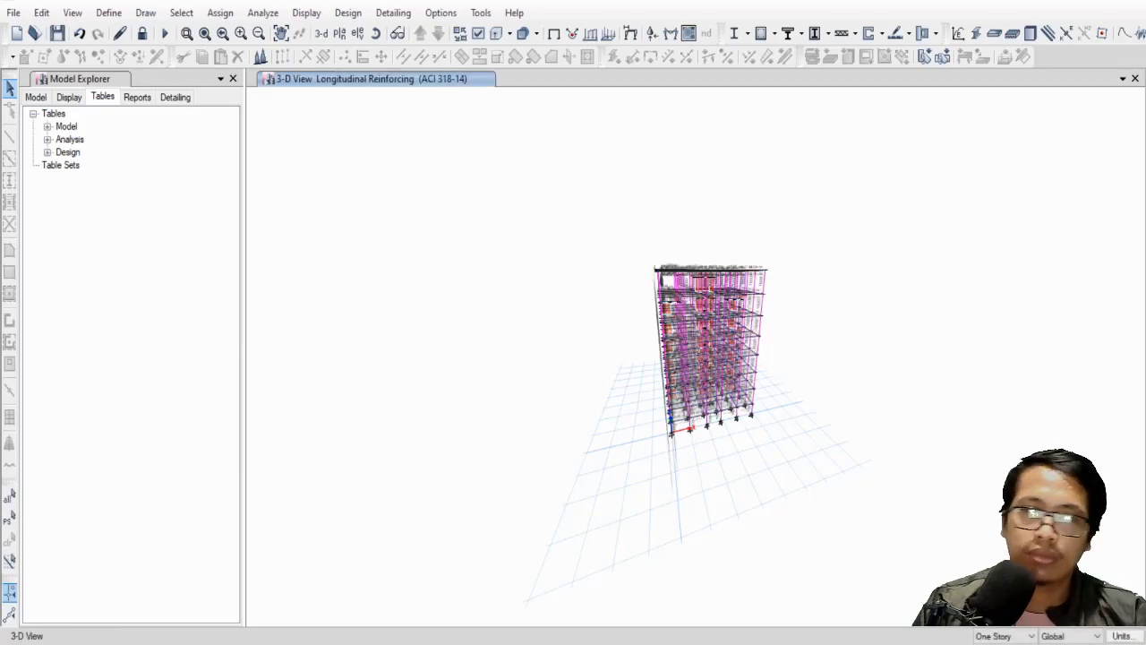
scroll(719, 330, "up", 3)
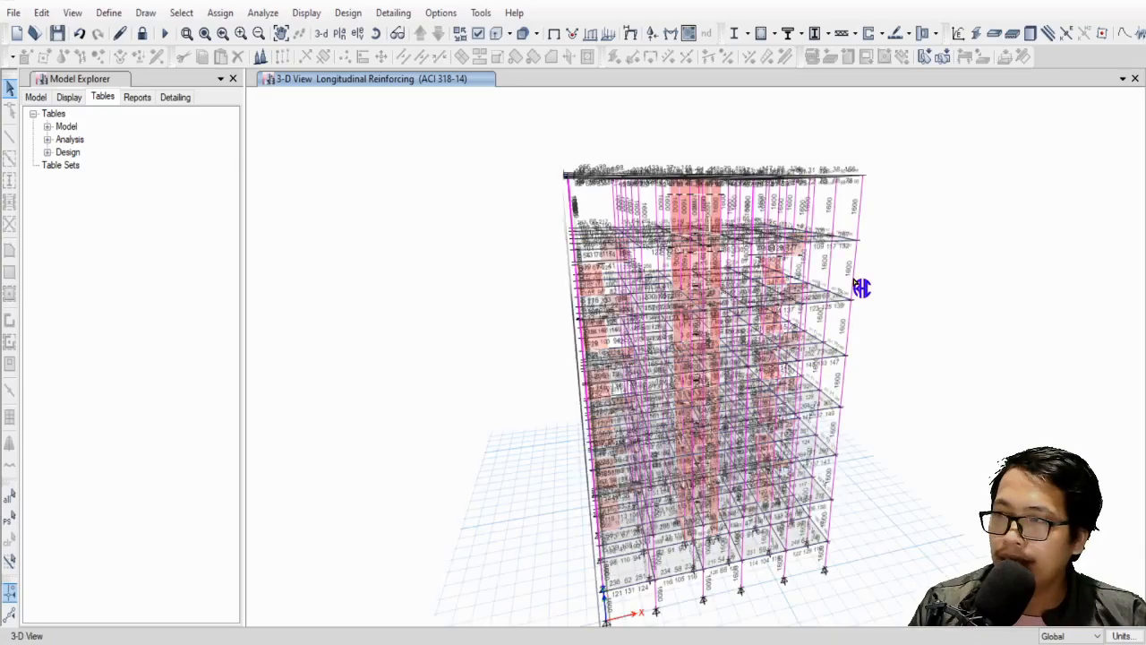
left_click(770, 34)
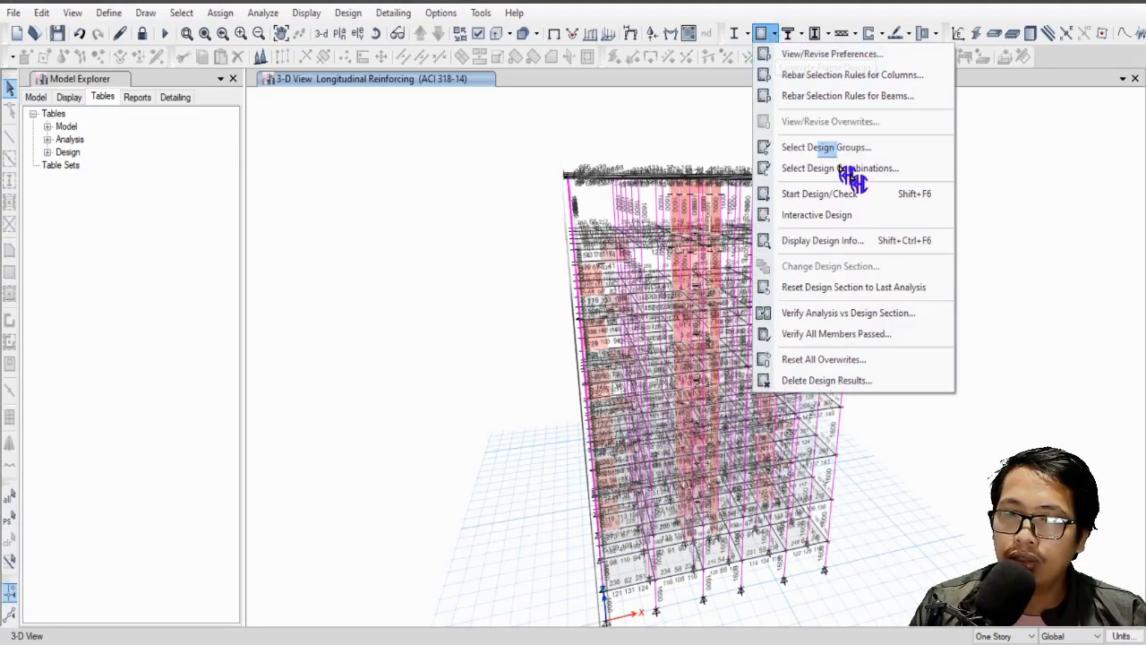
left_click(887, 333)
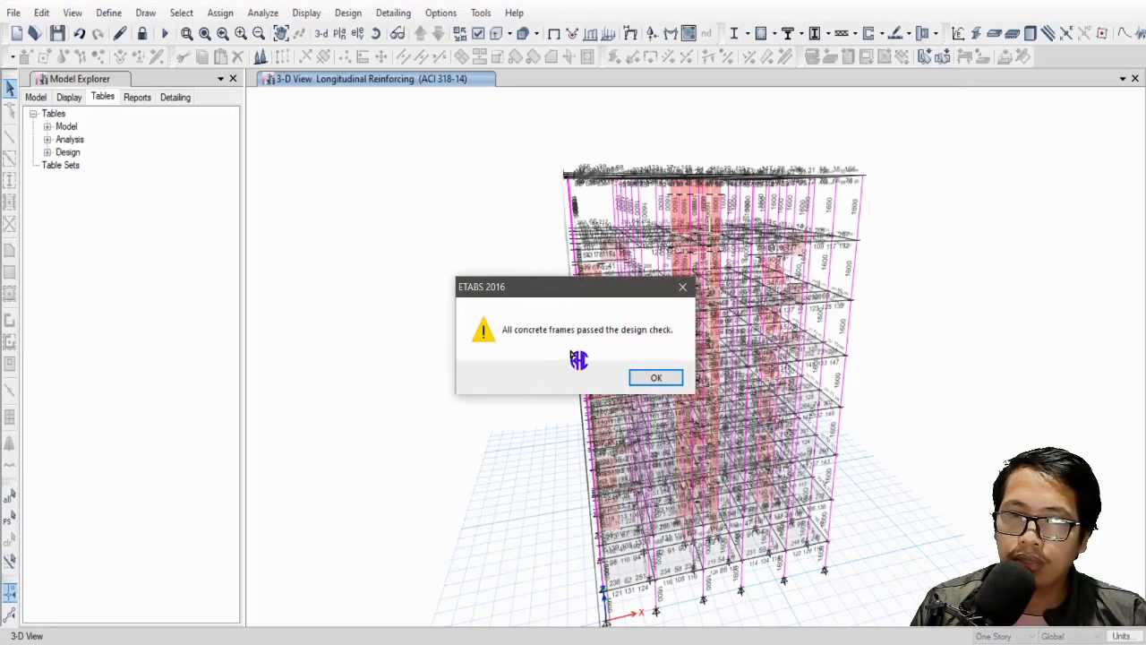
left_click(660, 379)
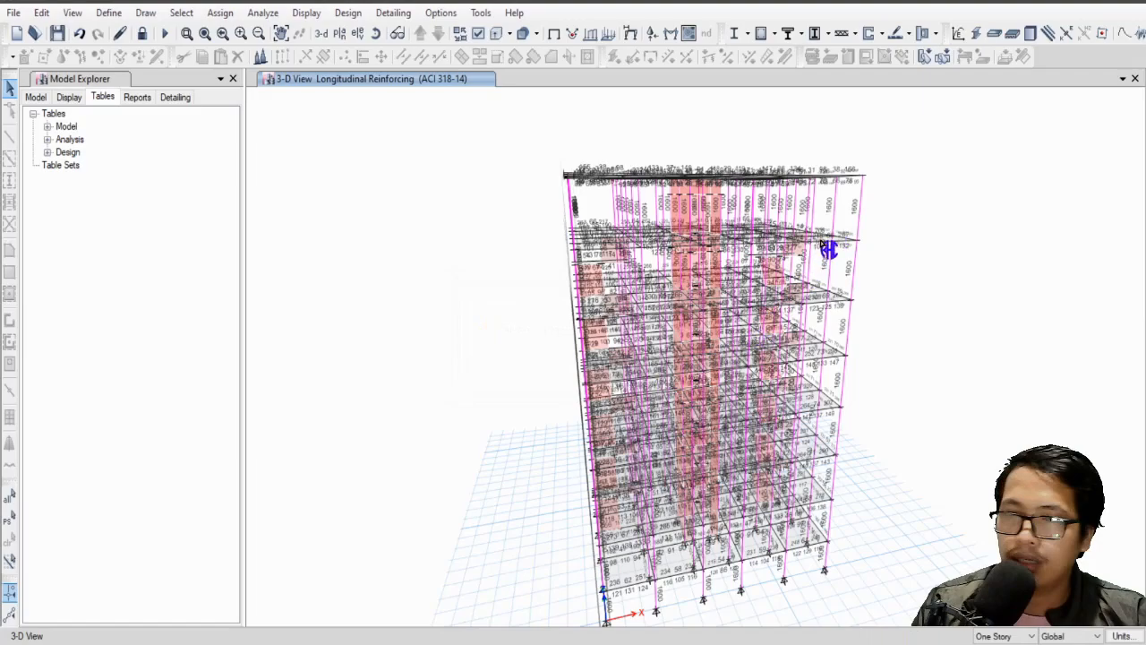
Step: Display the Identify All Failures design output on the 3-D model and inspect the building's frames from several angles
left_click(763, 33)
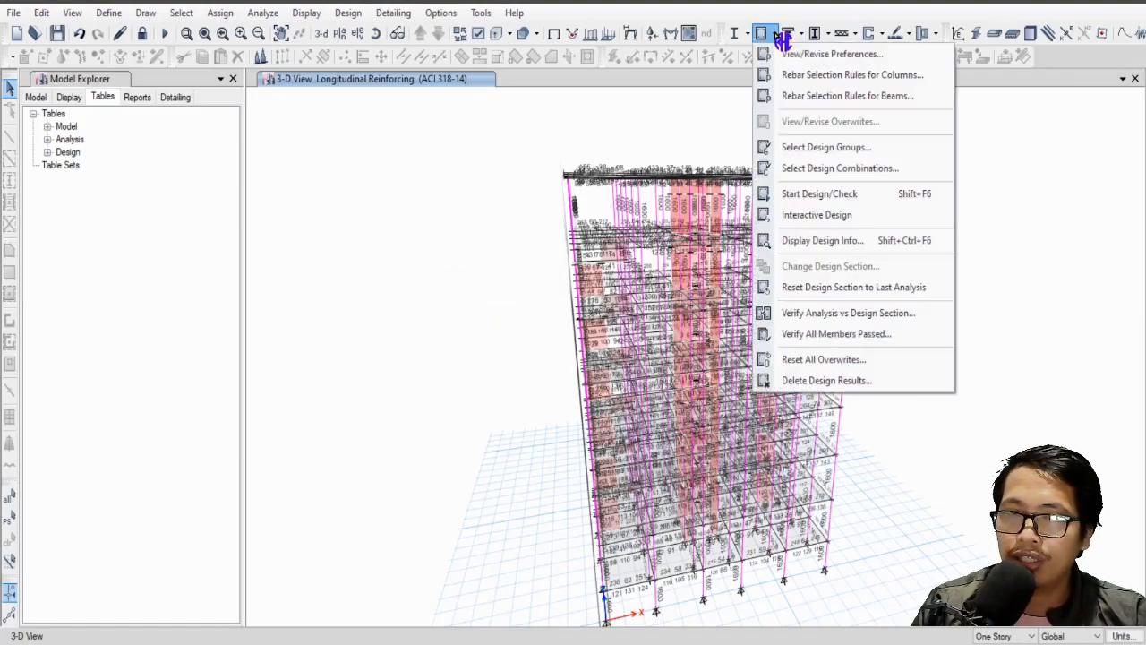
left_click(835, 244)
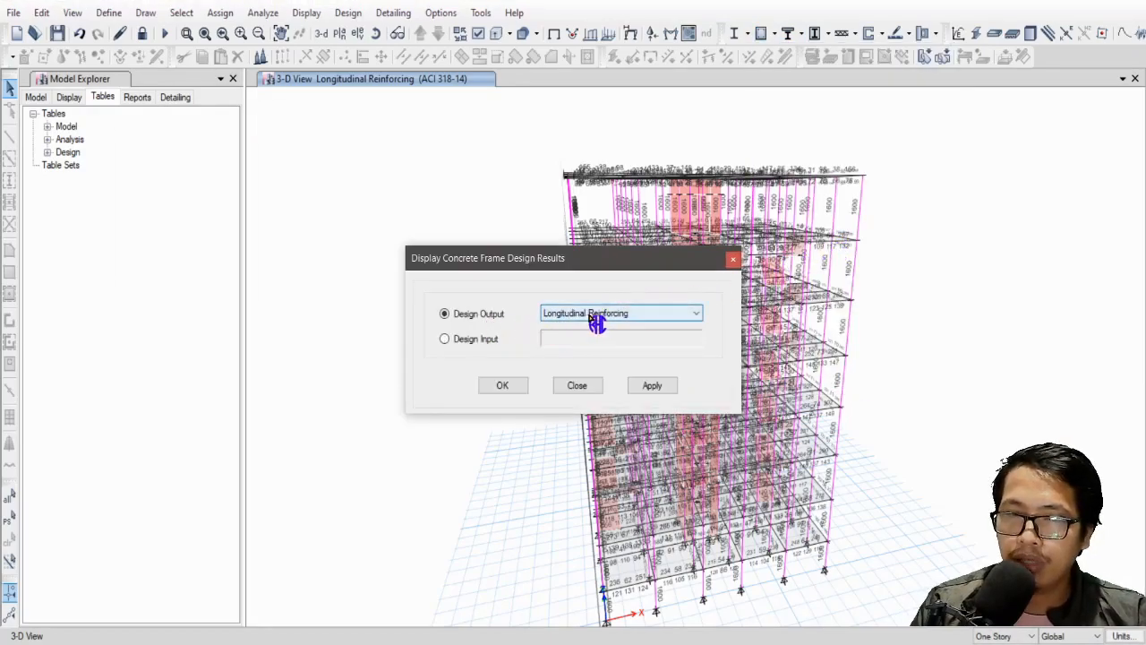
left_click(599, 318)
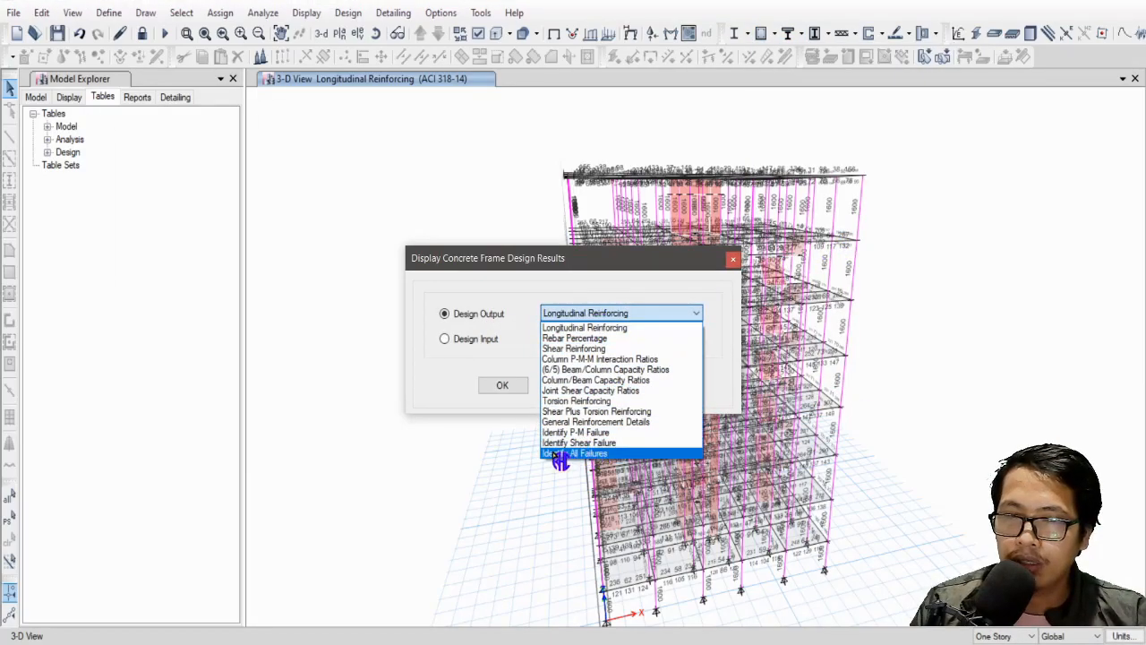
left_click(616, 455)
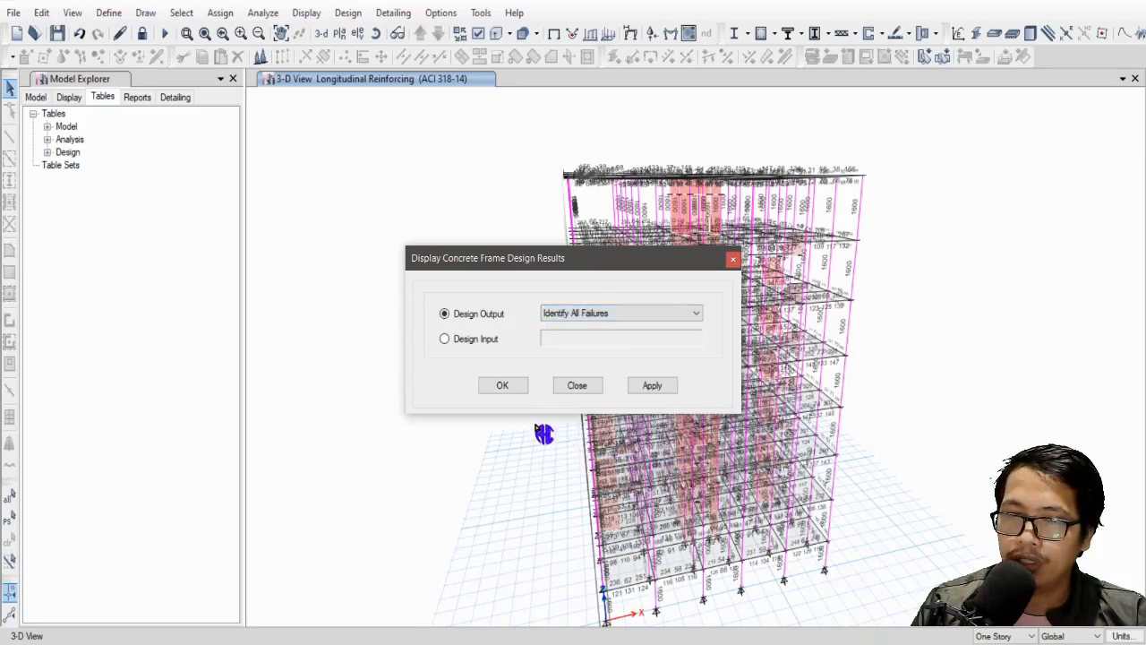
left_click(663, 385)
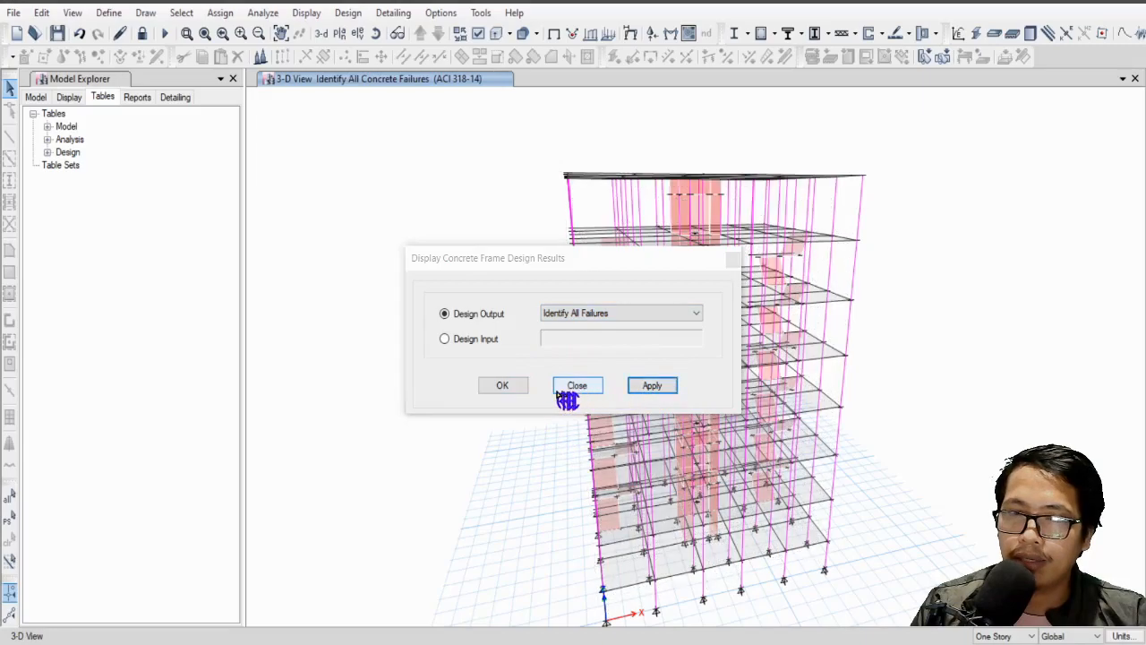
left_click(512, 387)
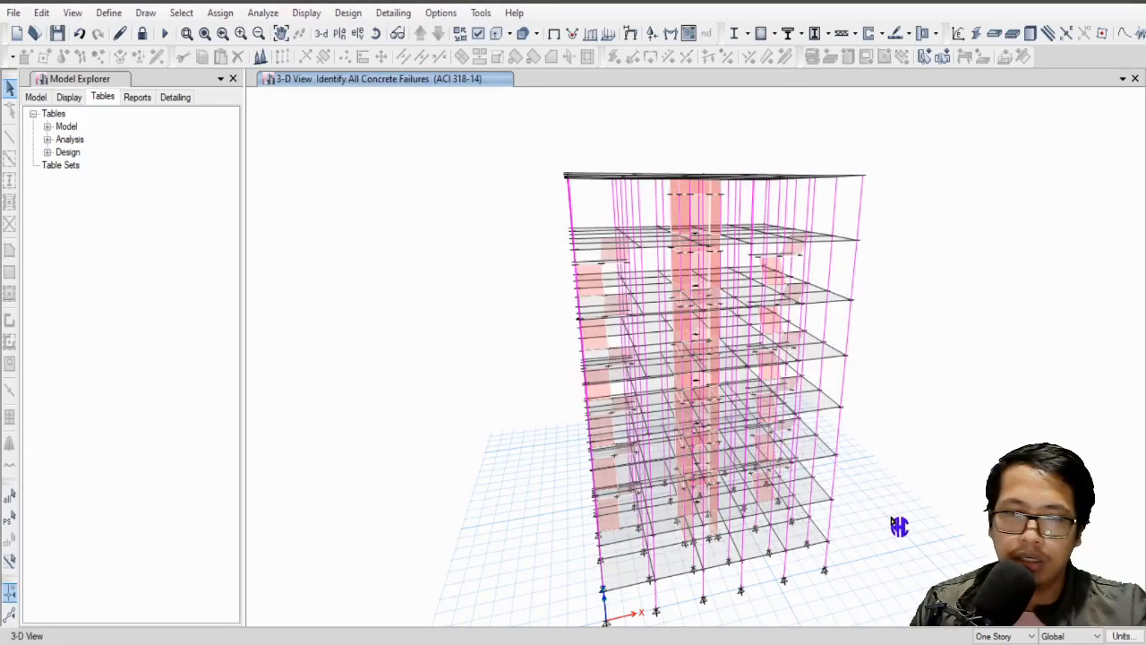
left_click_drag(815, 513, 850, 460)
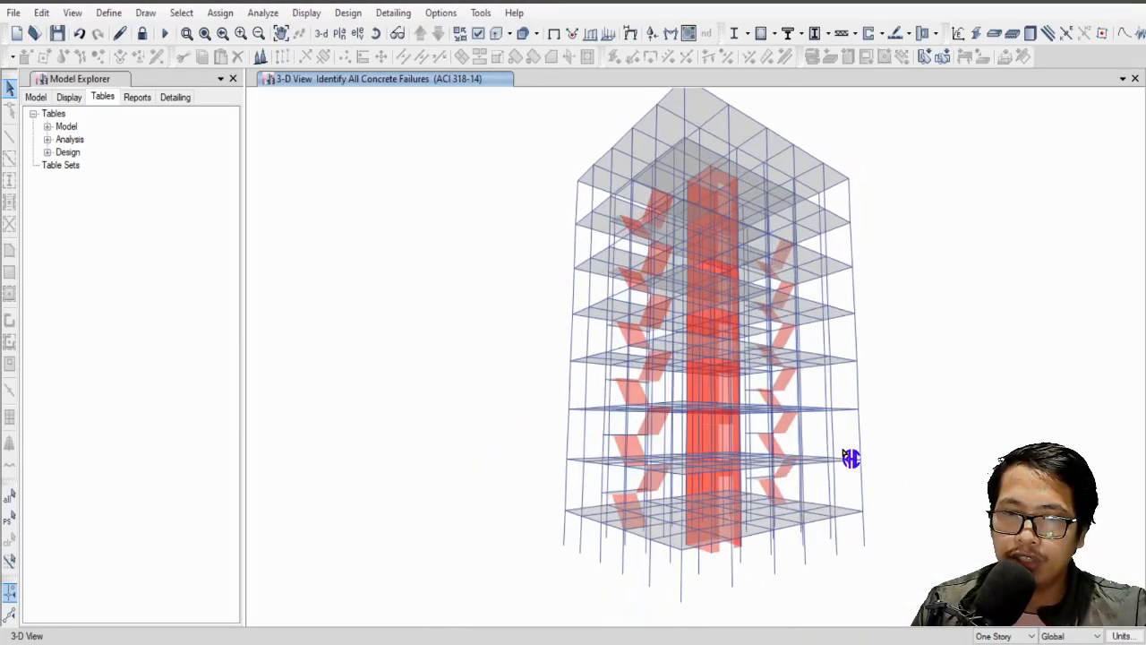
left_click_drag(896, 542, 727, 557)
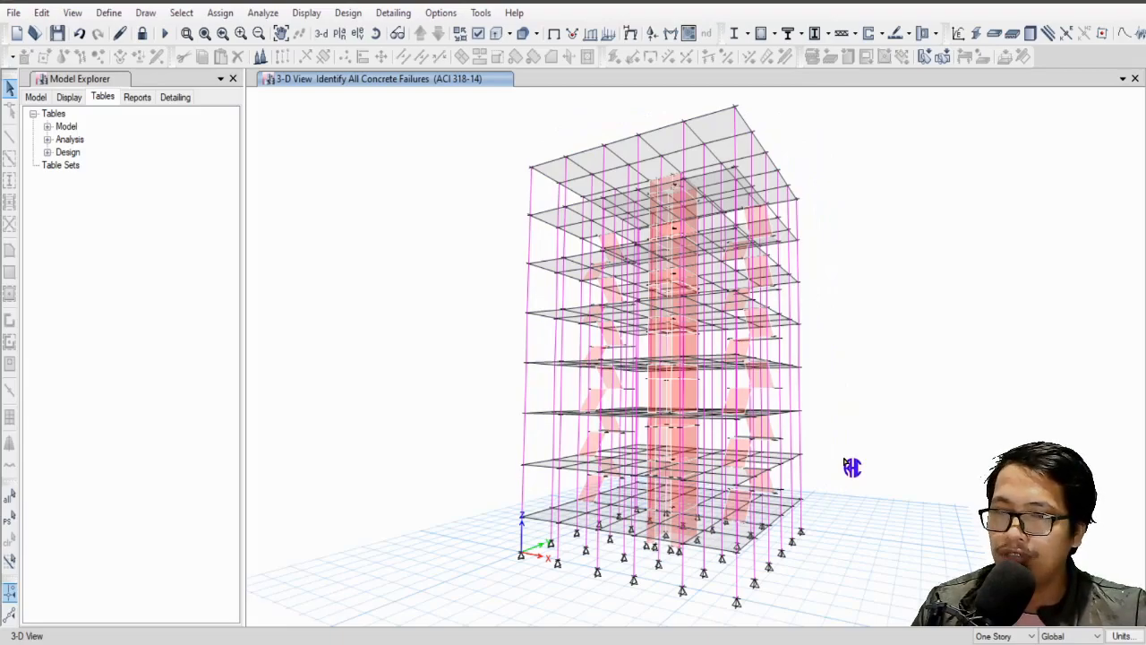
left_click_drag(678, 527, 842, 548)
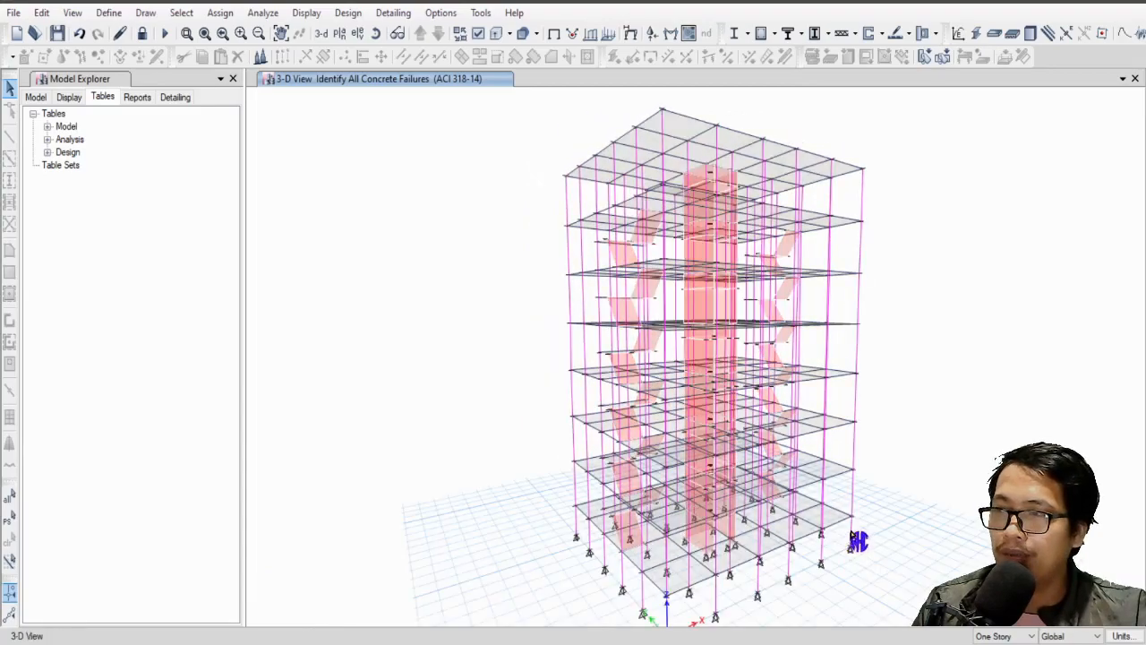
left_click_drag(905, 525, 864, 460)
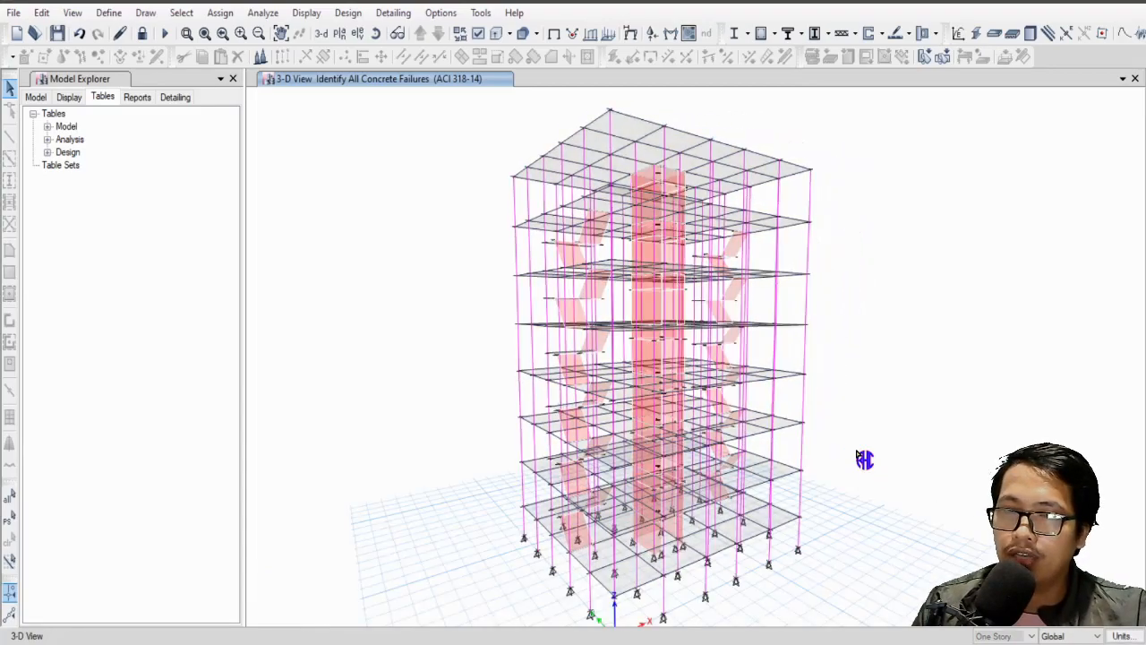
Step: Review the general detailing preferences for dimension and material quantity units and accept them
left_click(387, 15)
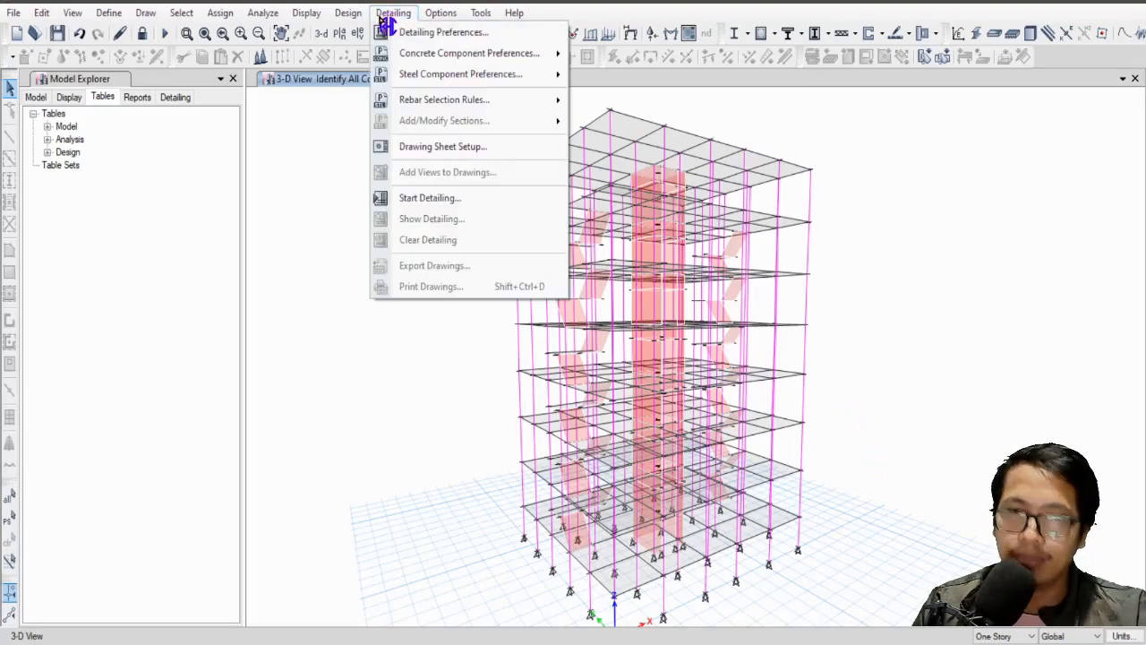
left_click(443, 34)
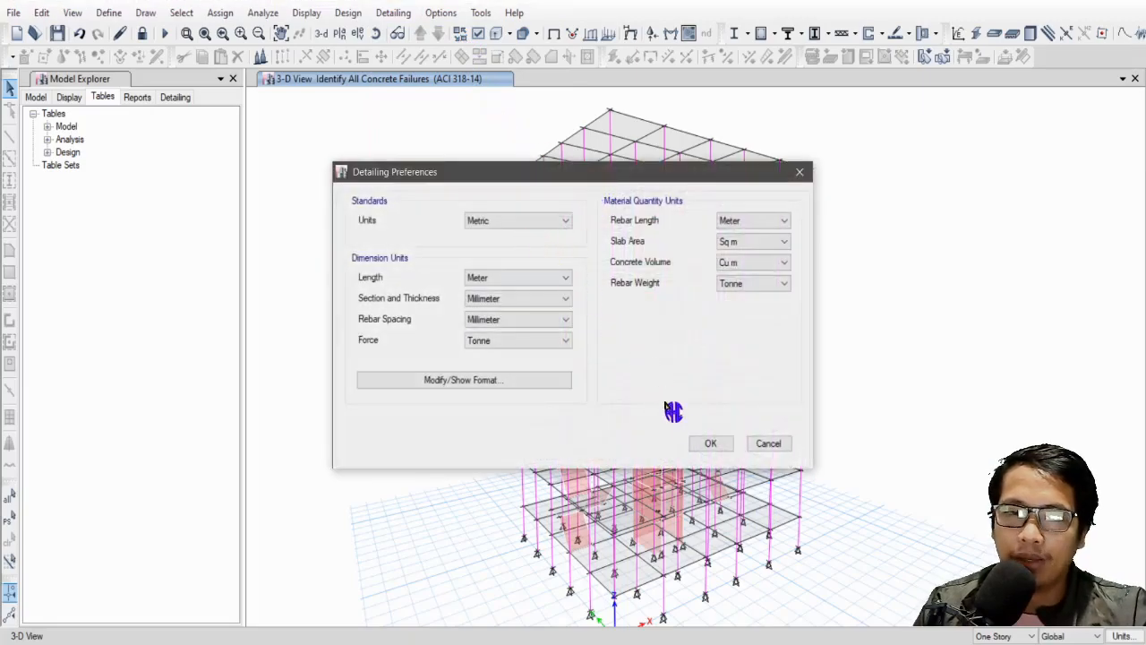
left_click(713, 444)
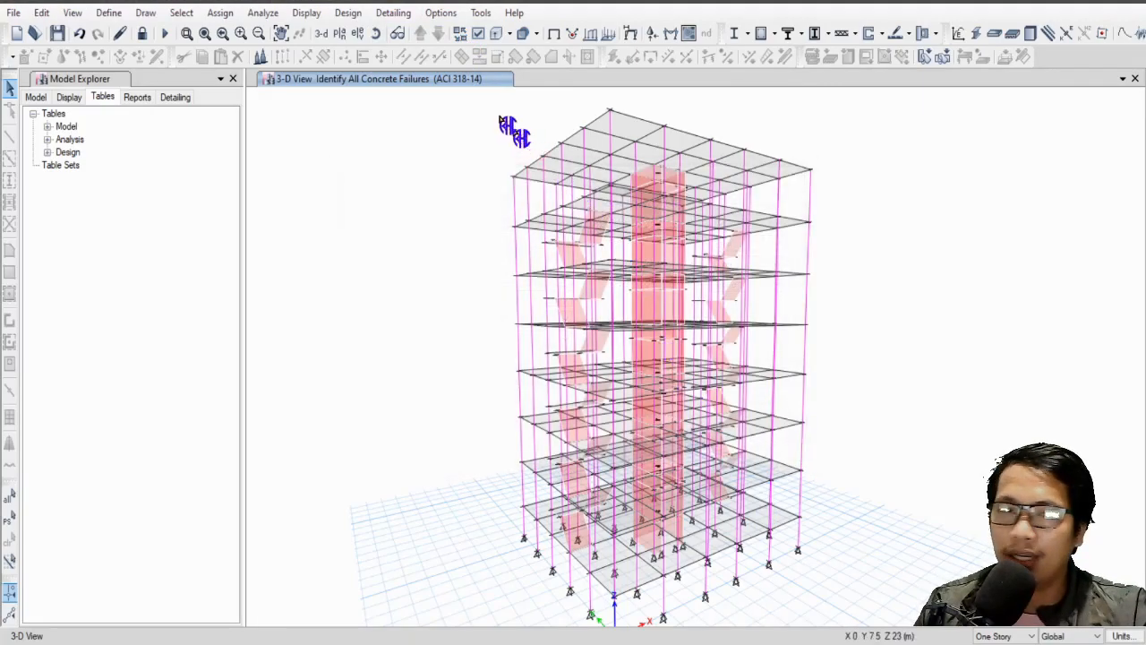
Step: Review the concrete detailing preferences for slabs, beams, columns and walls, and accept them
left_click(393, 12)
left_click(486, 61)
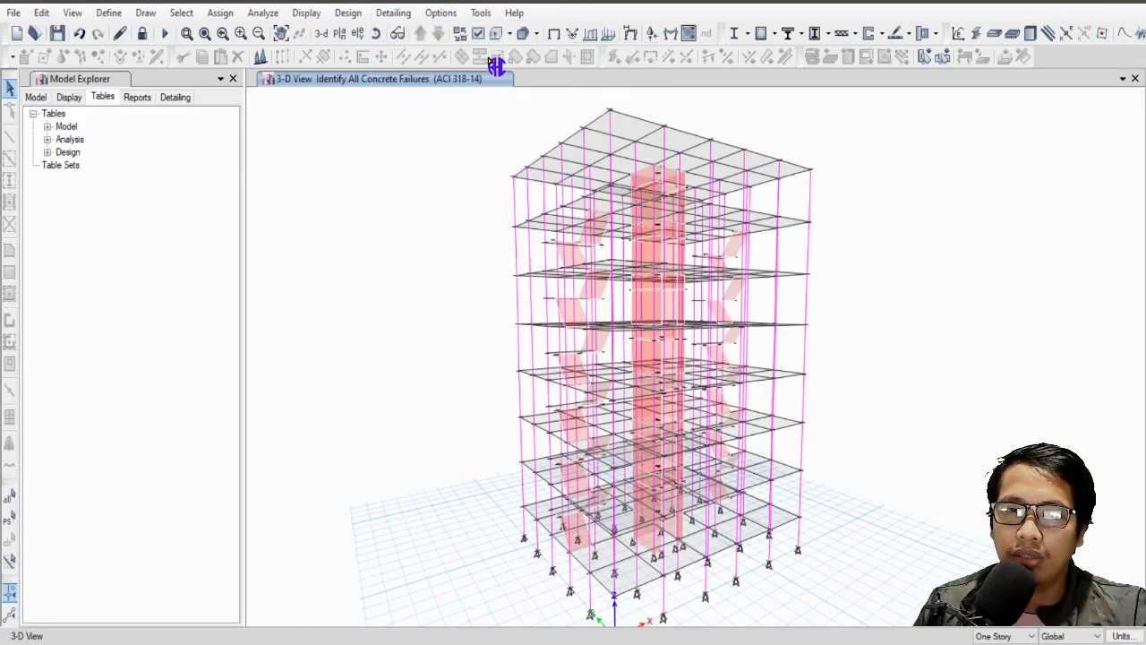
left_click(405, 14)
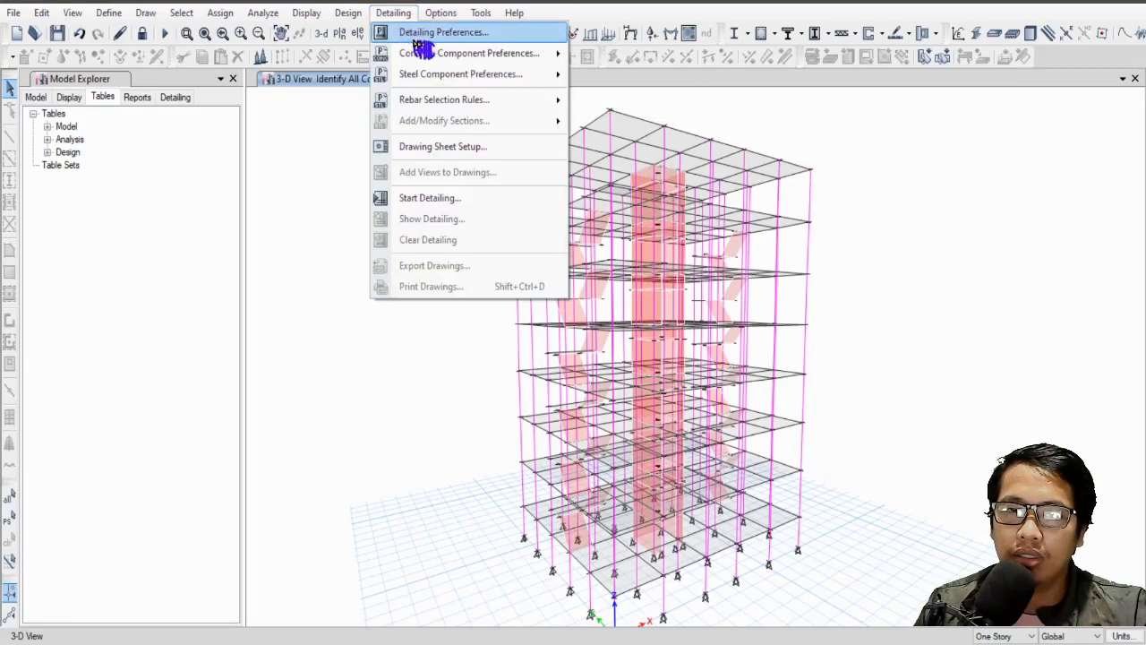
left_click(616, 51)
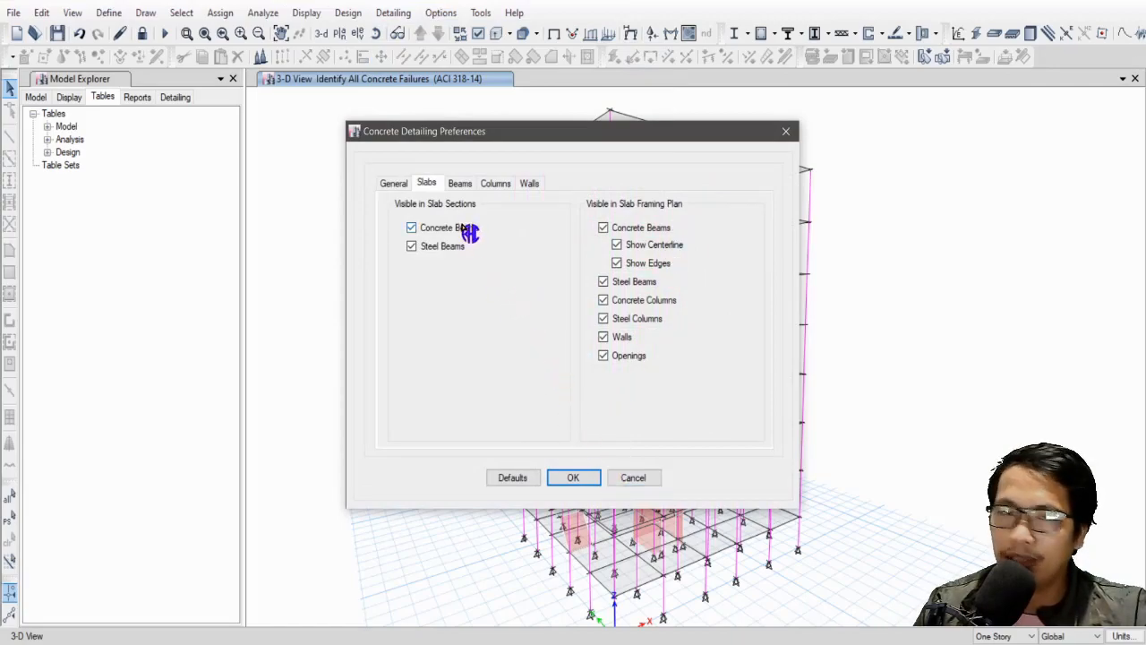
left_click(459, 184)
left_click(496, 184)
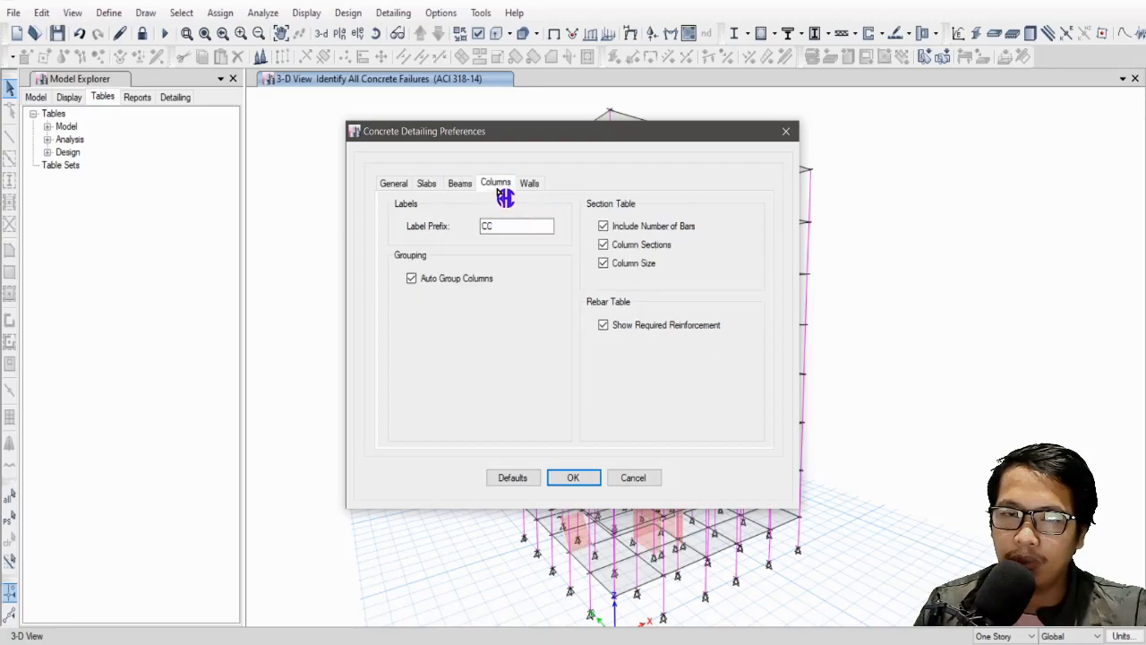
left_click(529, 183)
left_click(596, 484)
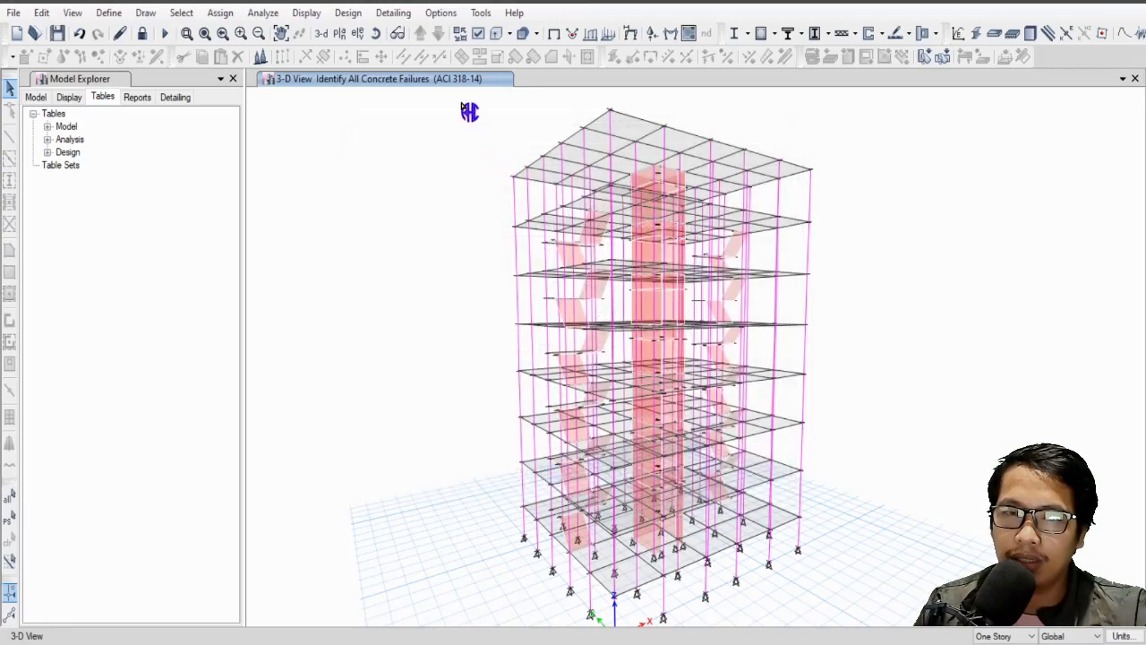
Step: Open the detailing rebar selection rules for beams
left_click(394, 12)
mouse_move(513, 81)
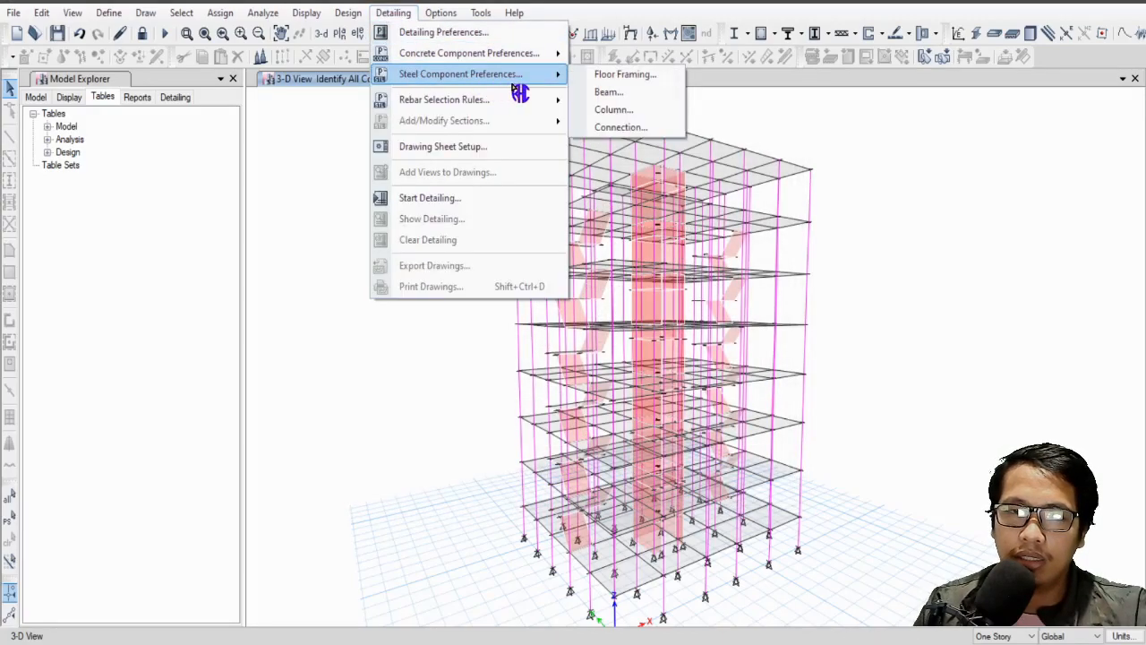
mouse_move(506, 101)
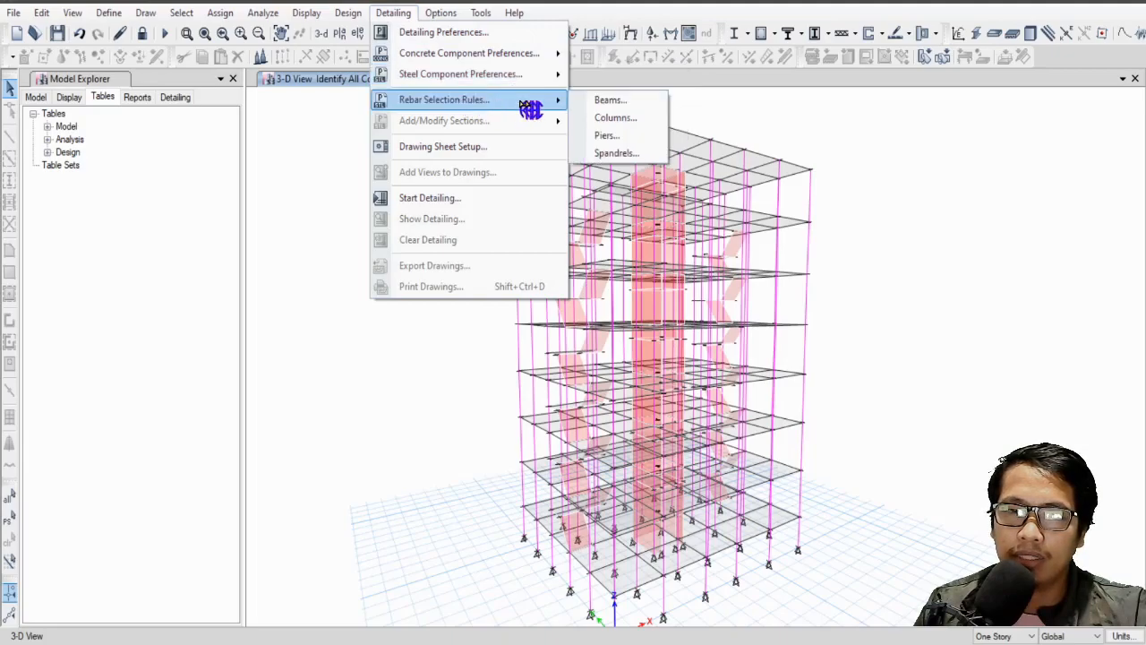
left_click(624, 102)
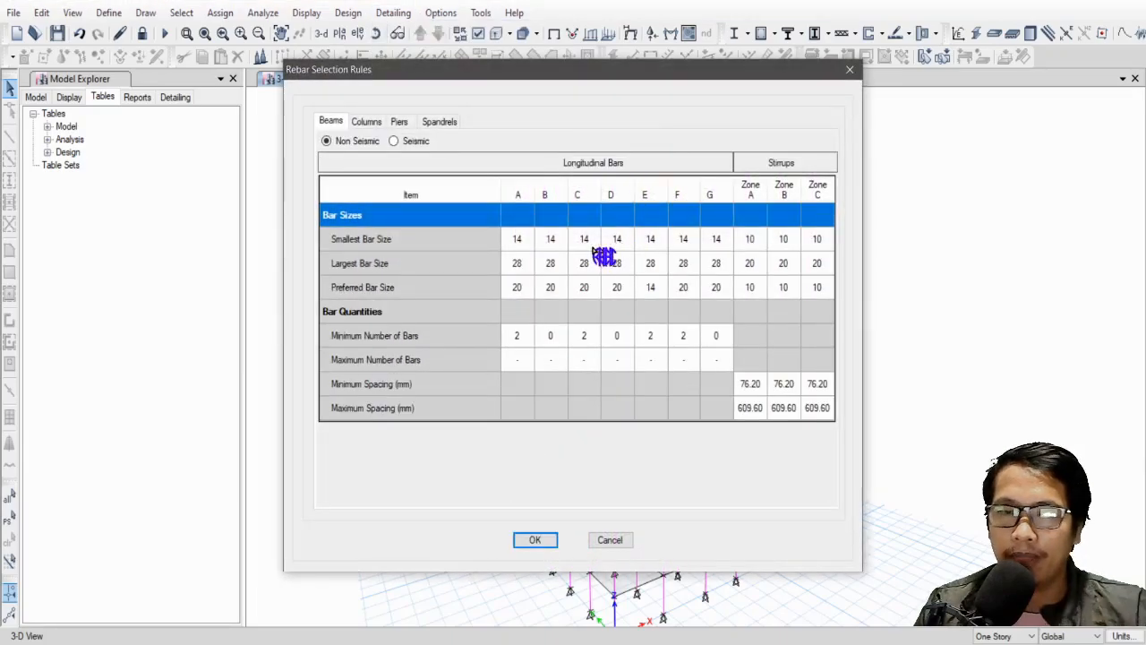
Step: Try a smallest bar size of 16 for beam longitudinal bar A and set it back to 14
left_click(528, 245)
left_click(528, 236)
left_click(522, 266)
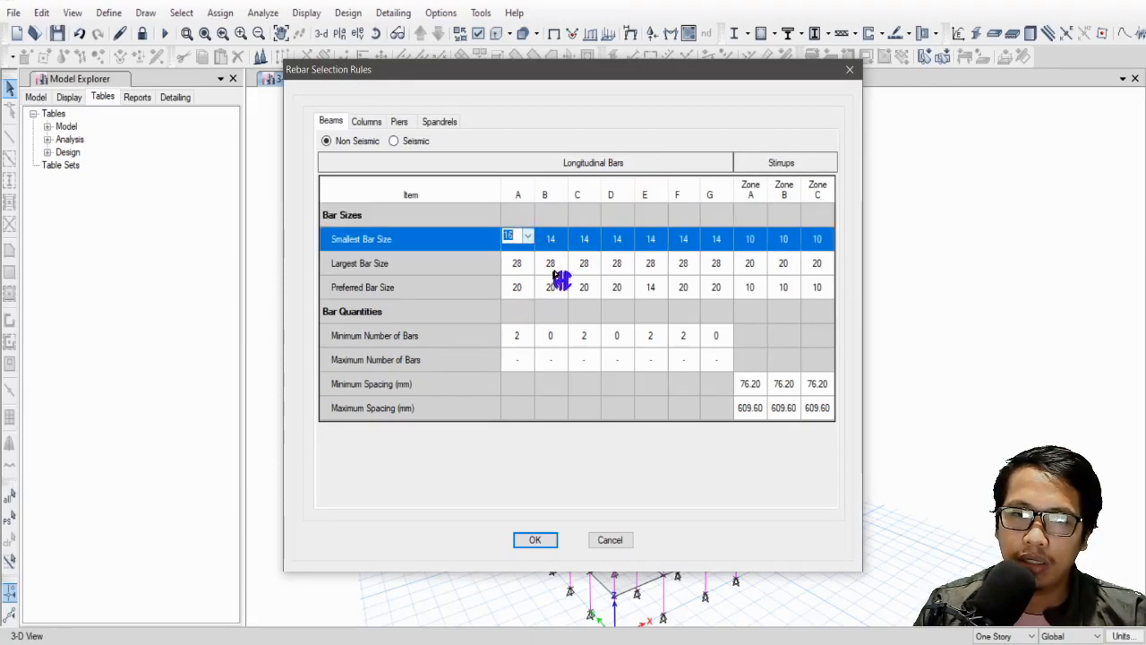
left_click(529, 237)
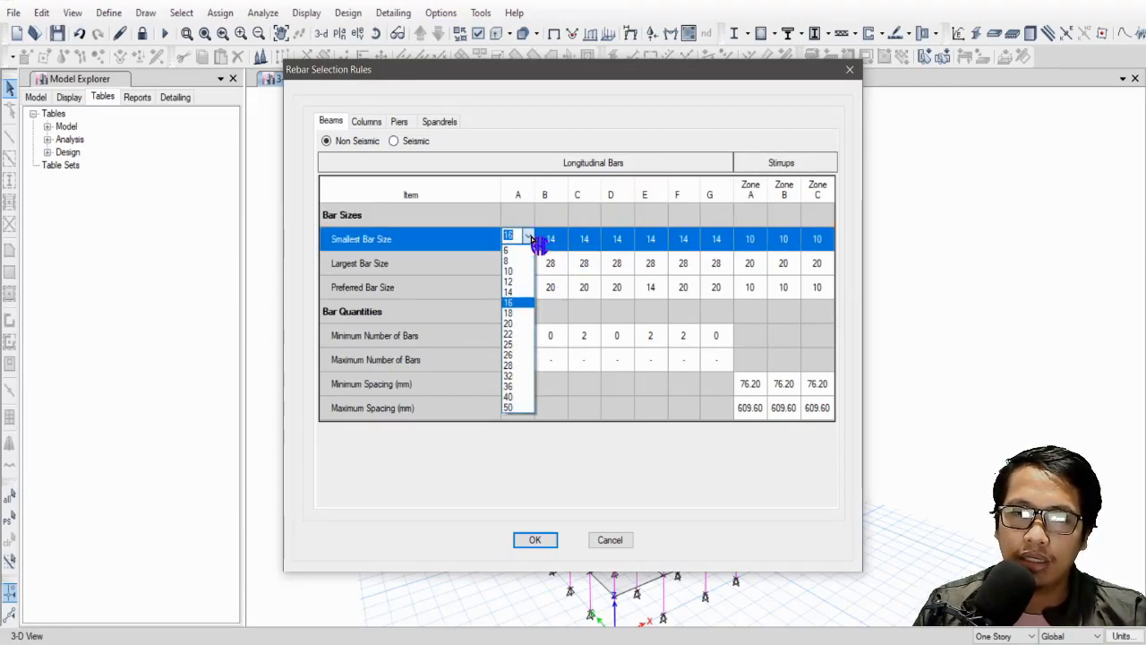
left_click(520, 291)
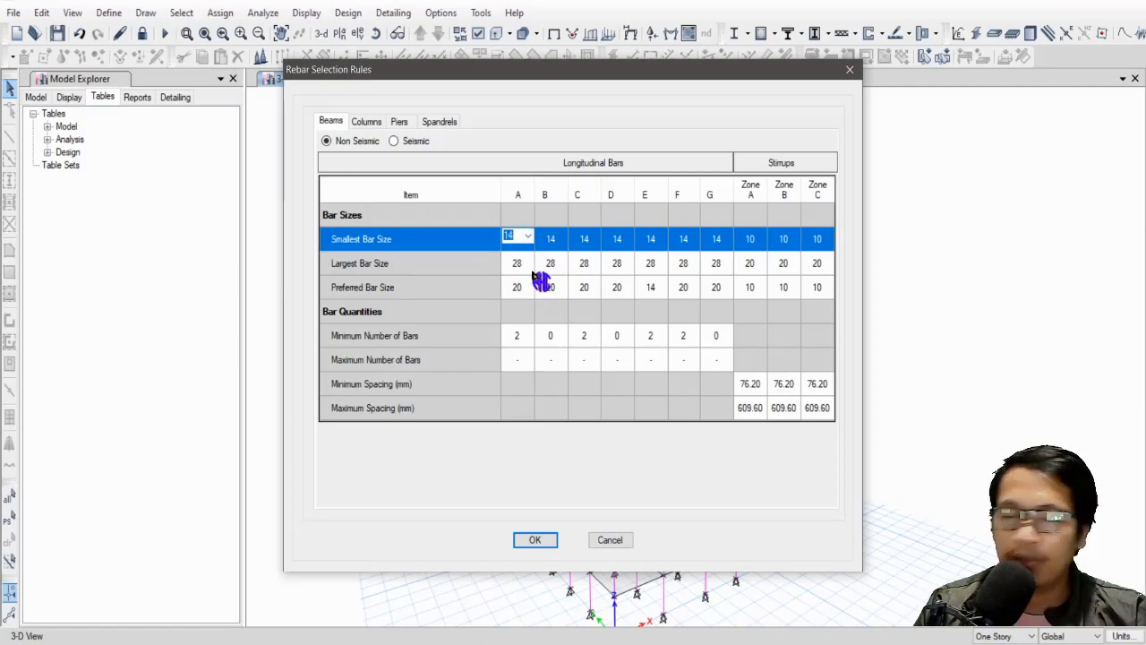
left_click(529, 237)
left_click(531, 238)
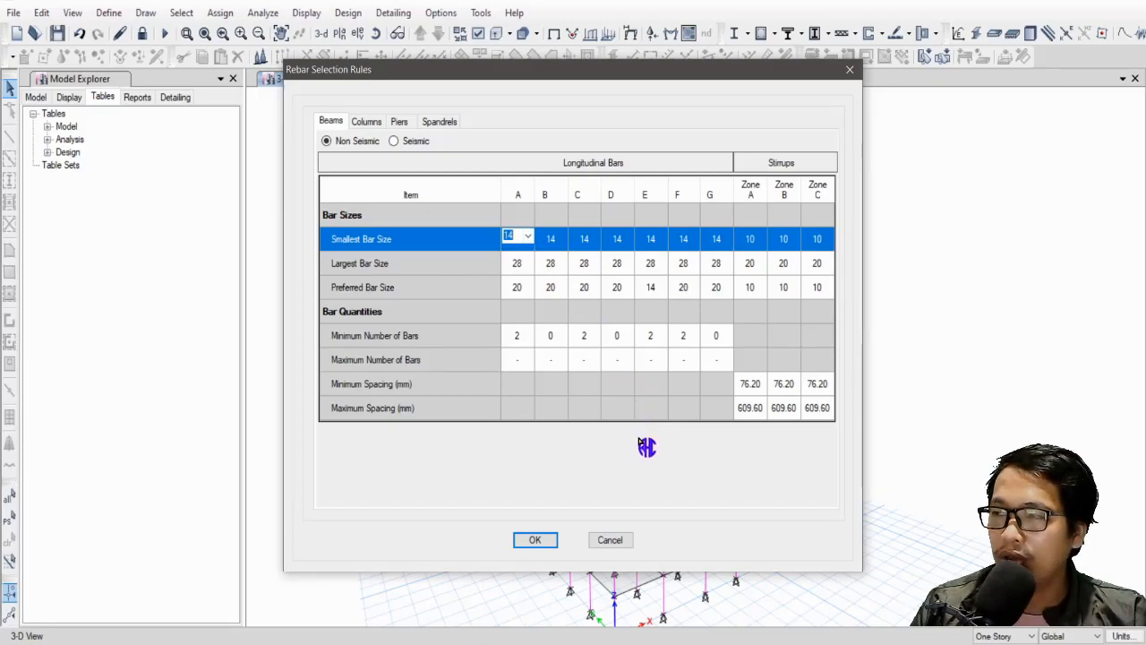
Step: Set the smallest bar size to 16 for non-seismic beam longitudinal bars A, B, C and D
left_click(528, 238)
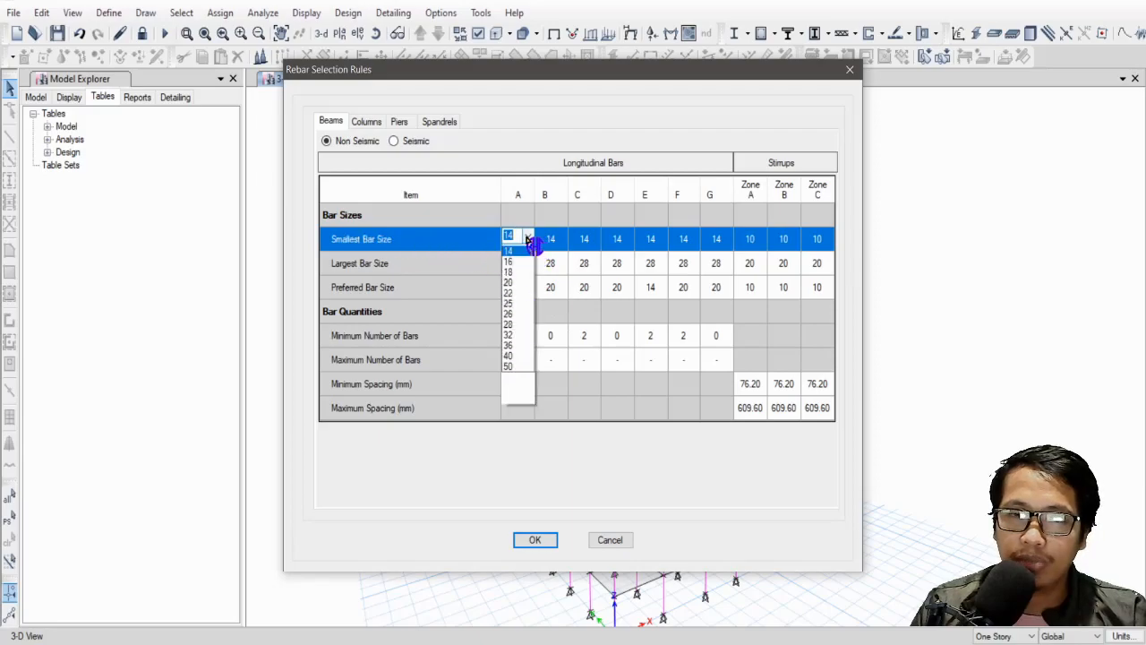
left_click(515, 262)
left_click(559, 238)
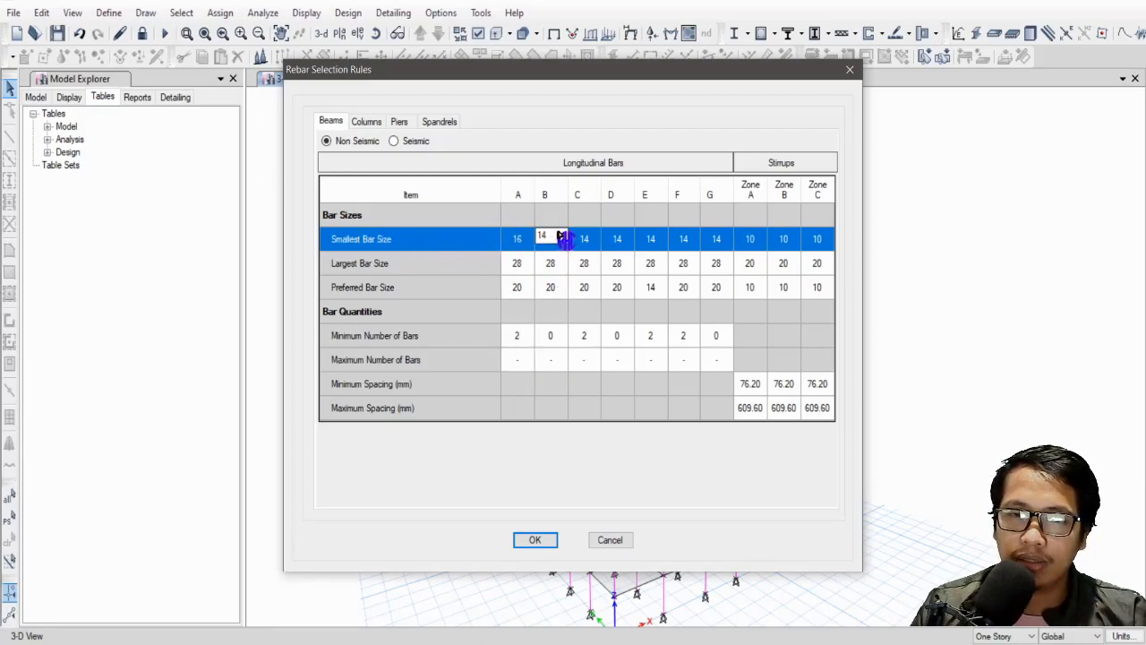
left_click(562, 238)
left_click(550, 261)
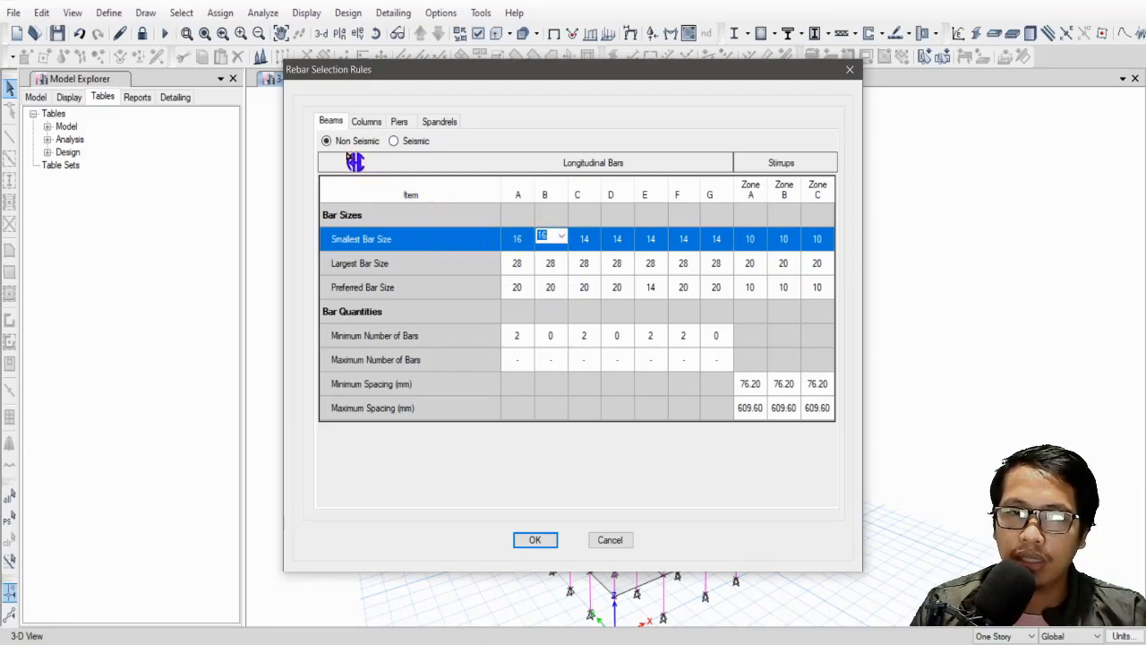
left_click(593, 238)
left_click(593, 236)
left_click(588, 313)
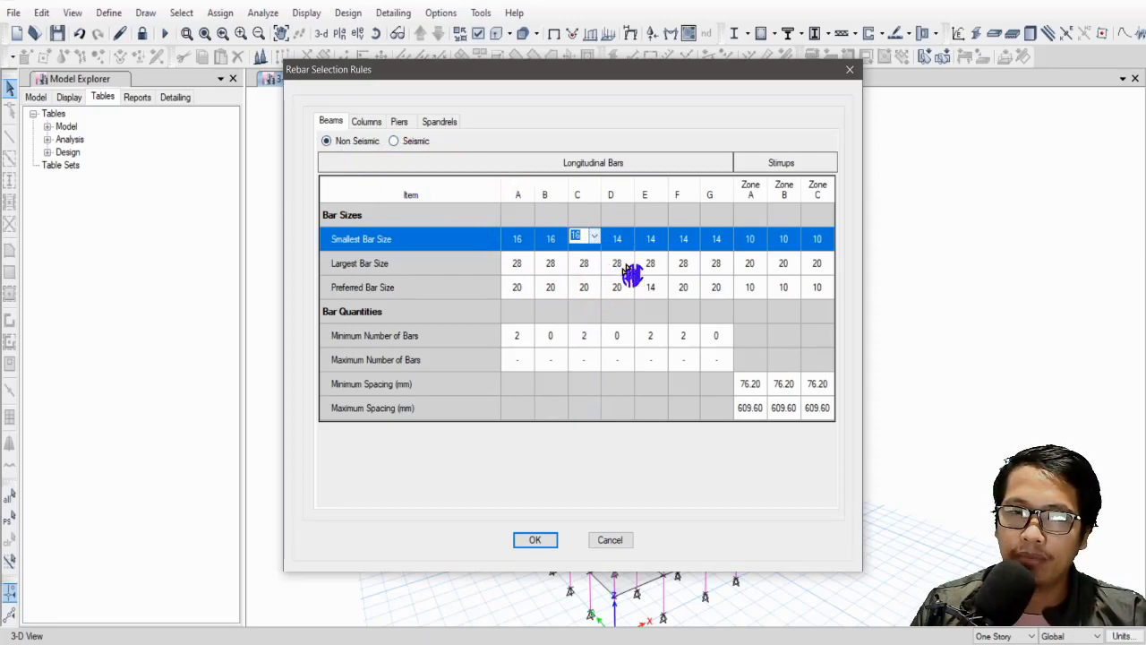
left_click(626, 240)
left_click(628, 236)
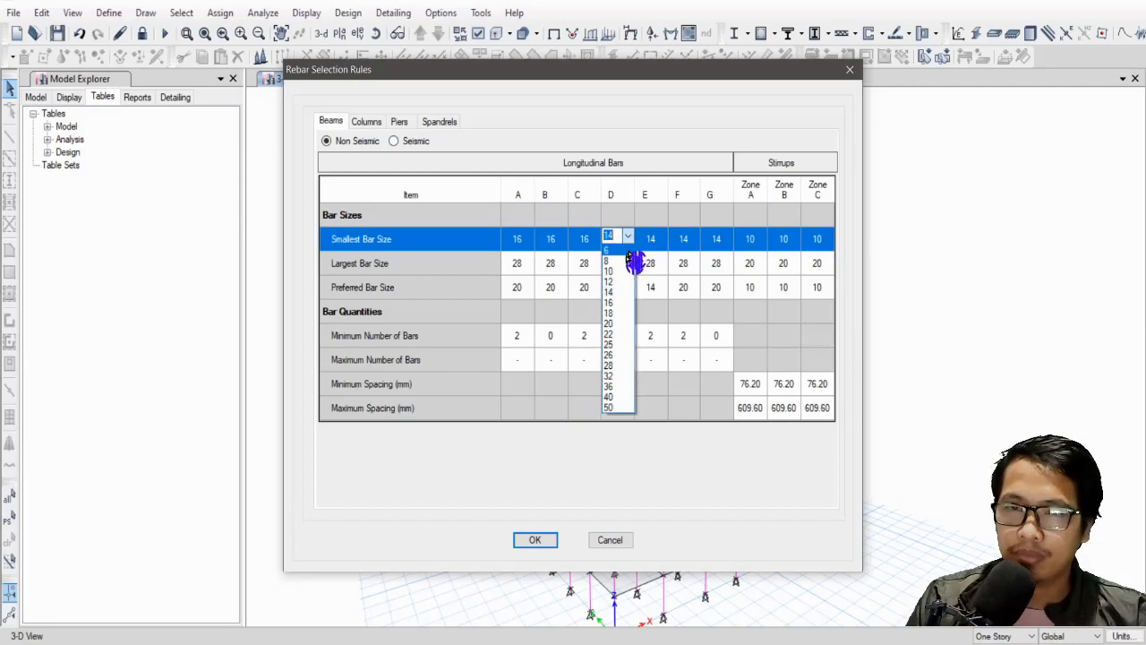
left_click(626, 308)
Step: Set the smallest bar size to 16 for non-seismic beam longitudinal bars E, F and G
left_click(652, 240)
left_click(661, 237)
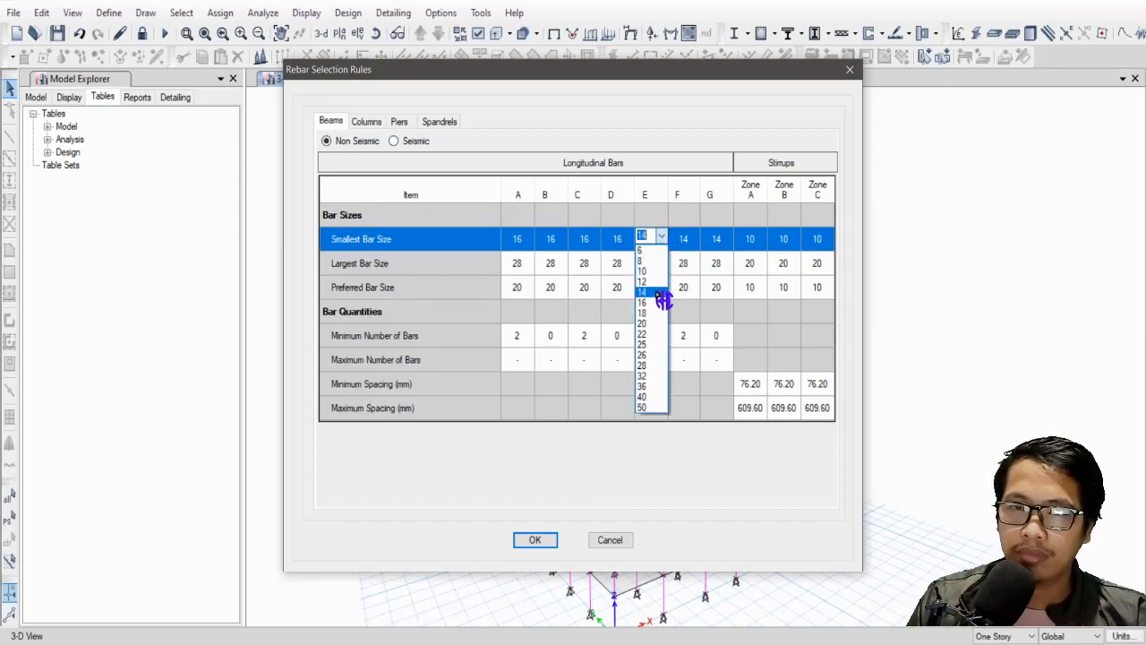
left_click(657, 304)
left_click(686, 240)
left_click(695, 236)
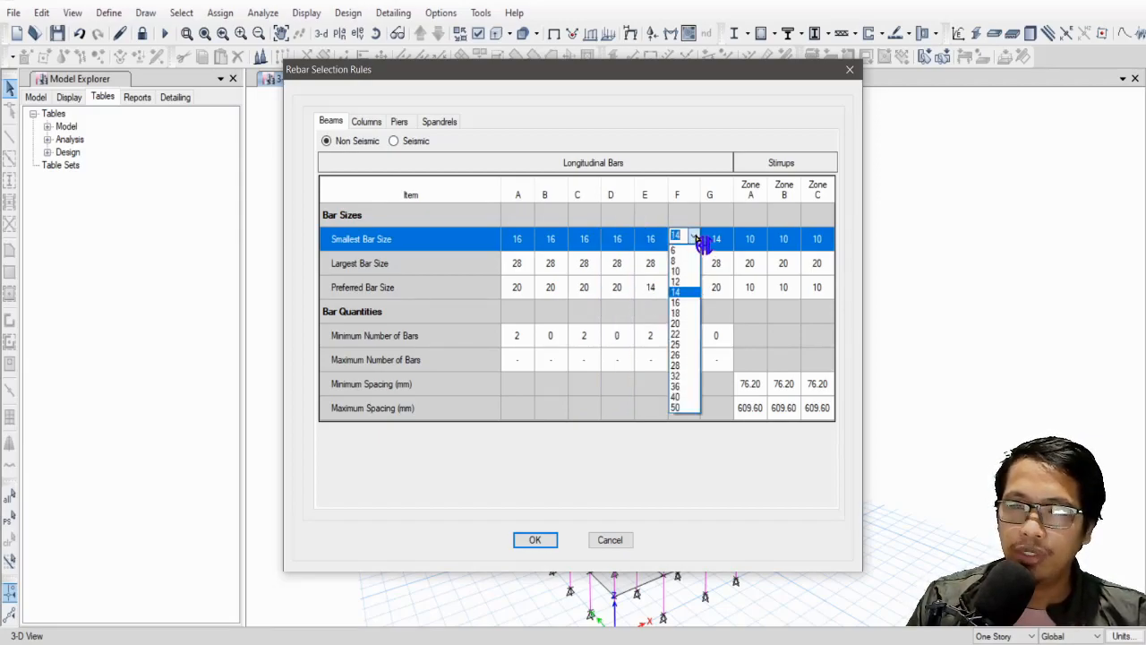
left_click(689, 304)
left_click(727, 240)
left_click(728, 236)
left_click(723, 305)
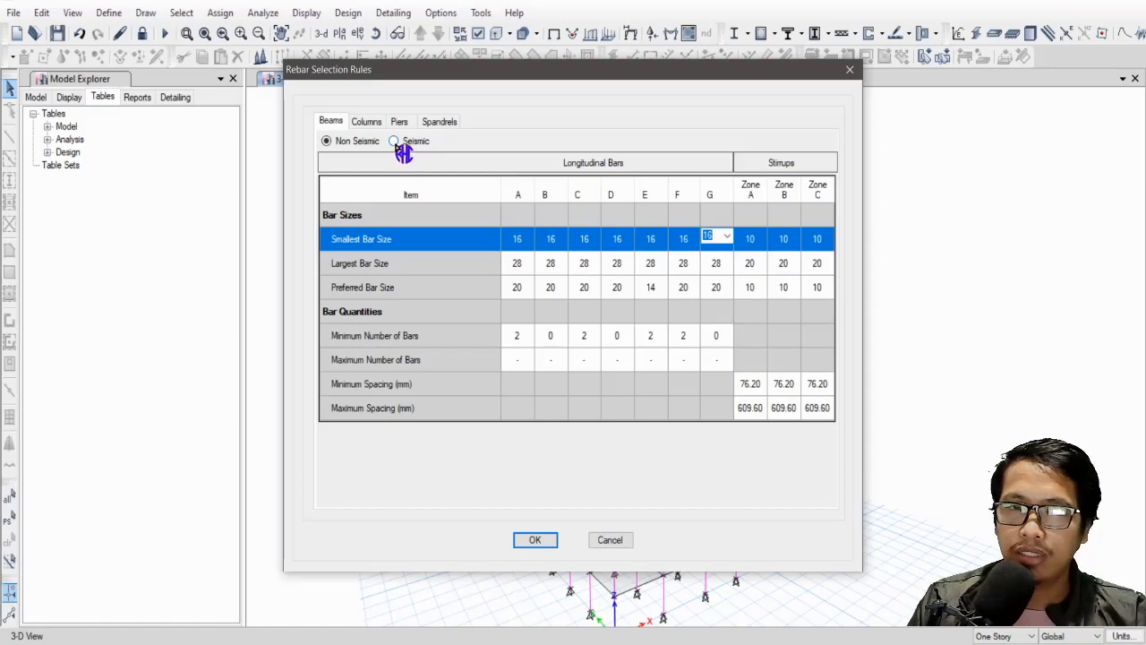
Step: In the seismic beam rules, set the smallest bar size to 16 for longitudinal bars A, B, C and D
left_click(488, 238)
left_click(495, 235)
left_click(495, 303)
left_click(514, 238)
left_click(529, 235)
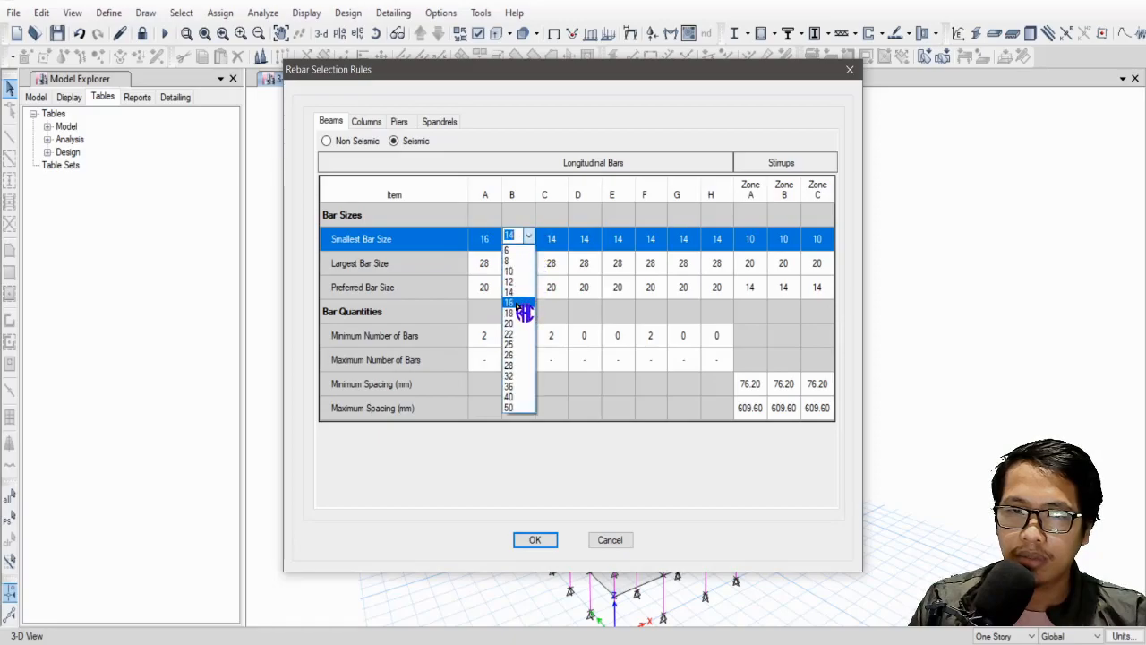
left_click(511, 304)
left_click(548, 238)
left_click(561, 235)
left_click(555, 305)
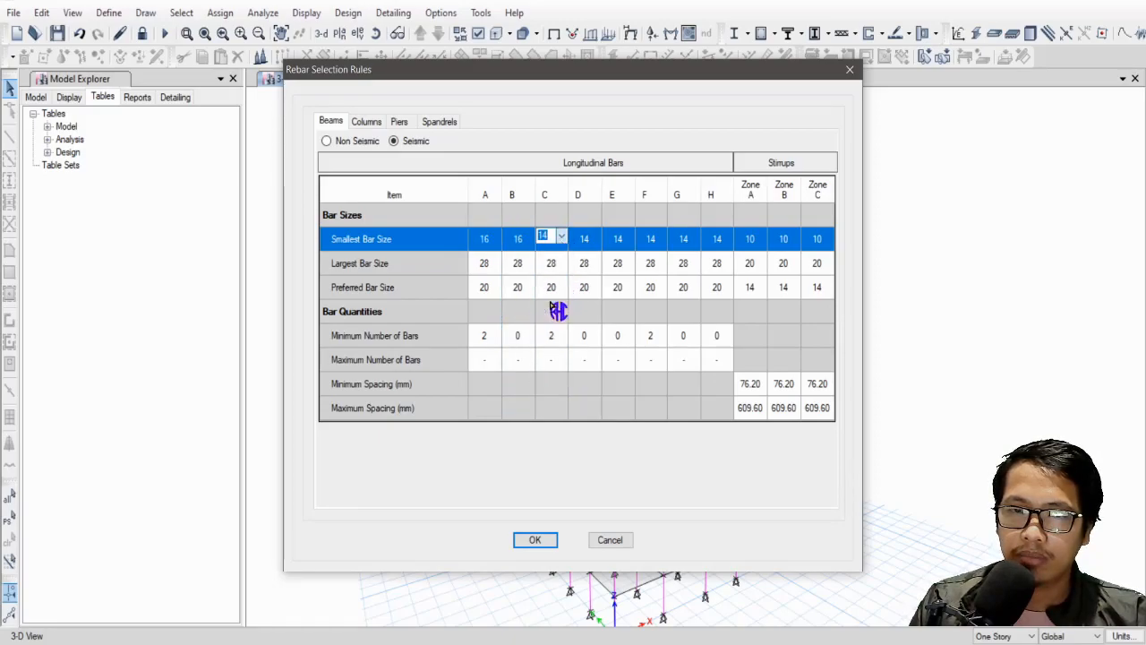
left_click(582, 238)
left_click(595, 236)
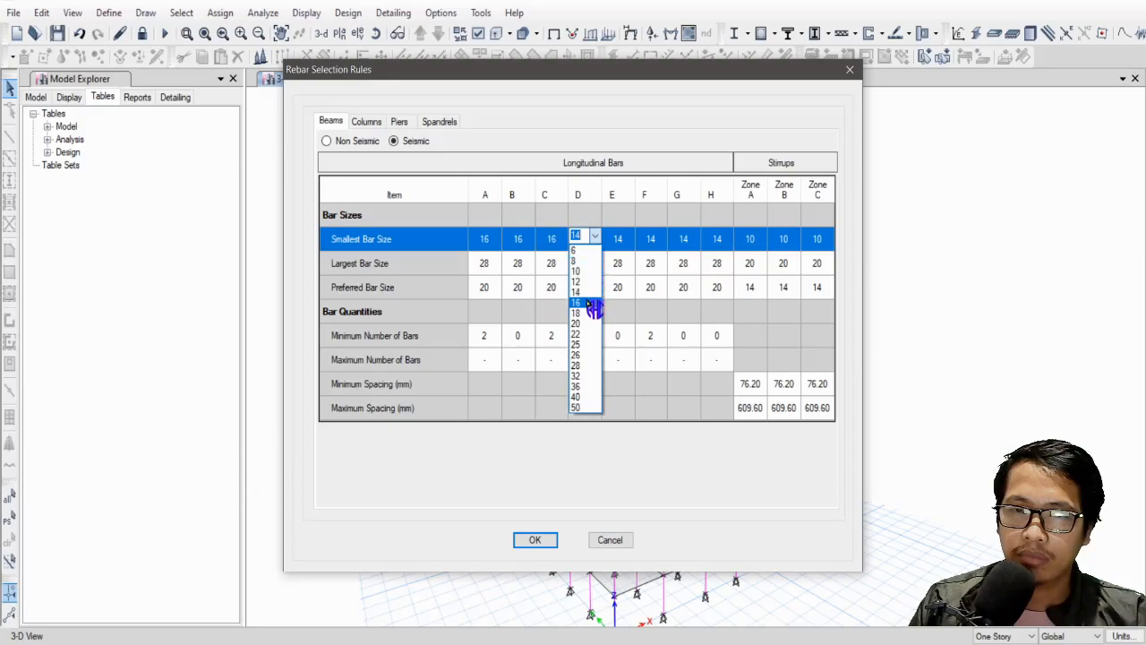
left_click(589, 304)
Step: Set the smallest bar size to 16 for seismic beam longitudinal bars E, F, G and H
left_click(615, 238)
left_click(629, 235)
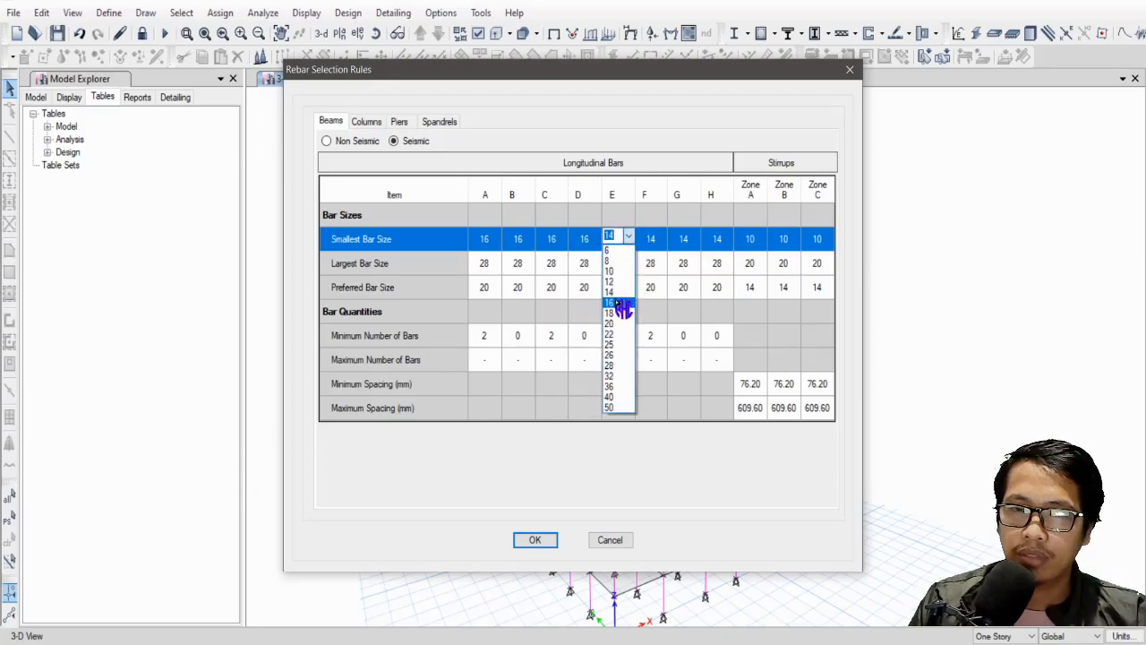
left_click(620, 292)
left_click(628, 236)
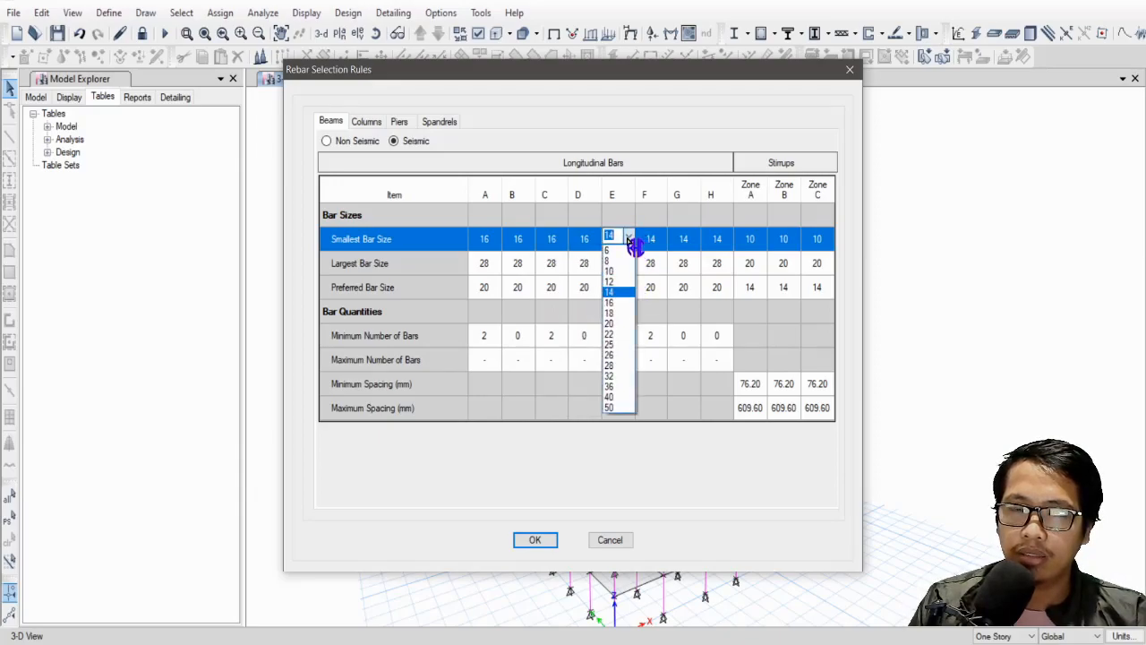
left_click(625, 302)
left_click(647, 239)
left_click(660, 235)
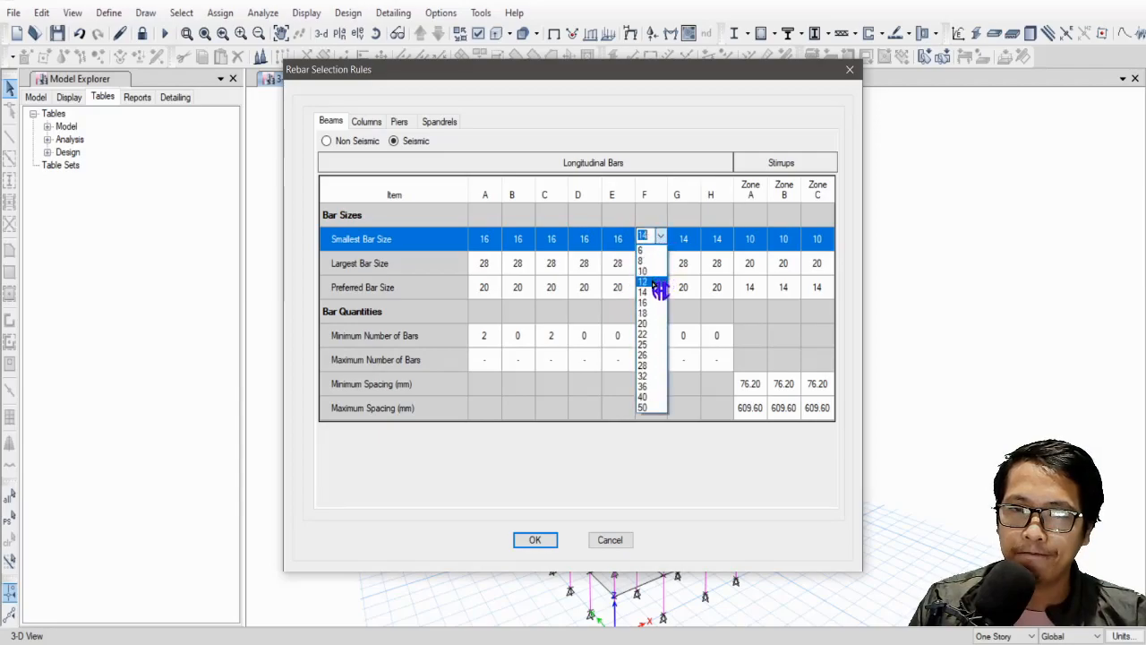
left_click(647, 302)
left_click(682, 240)
left_click(695, 236)
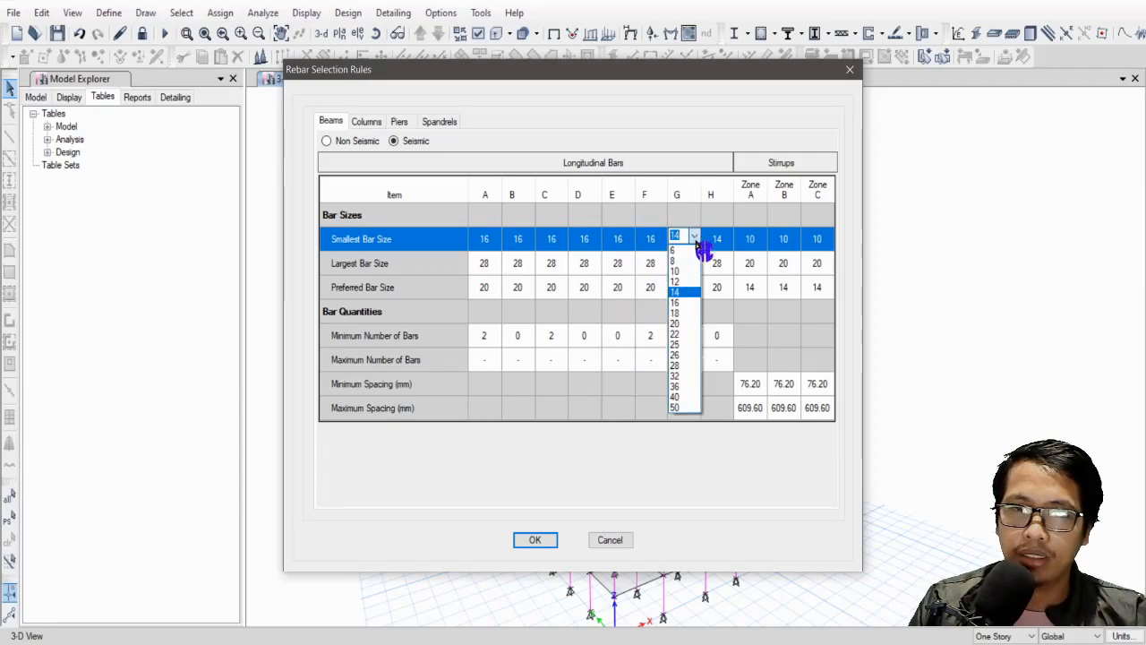
left_click(677, 302)
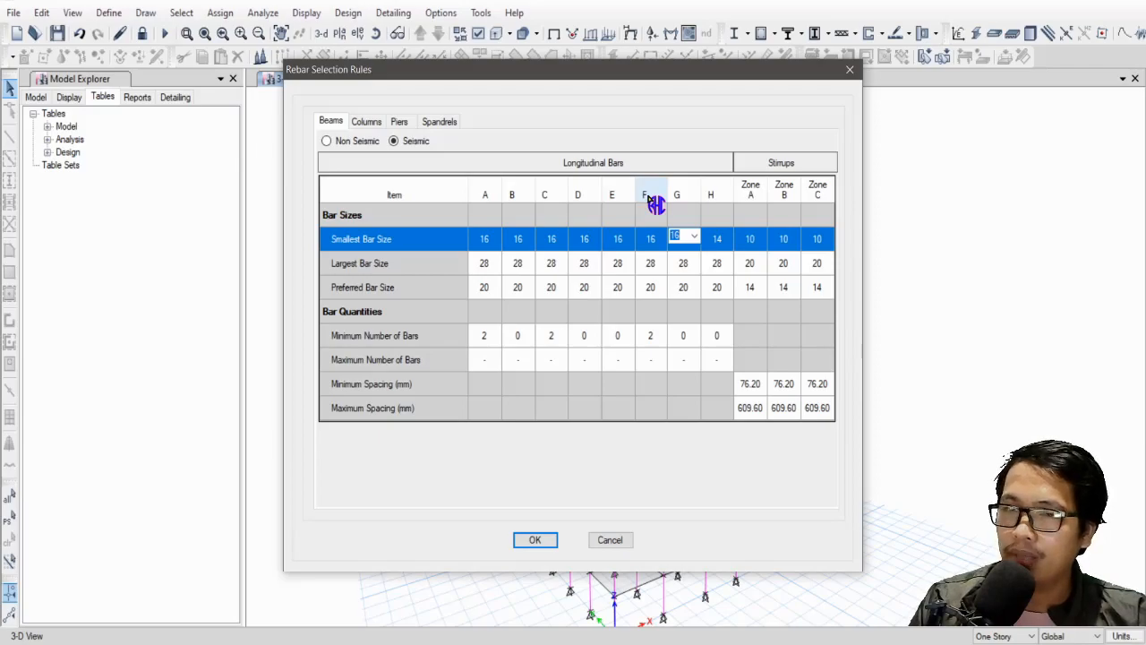
left_click(716, 239)
left_click(728, 237)
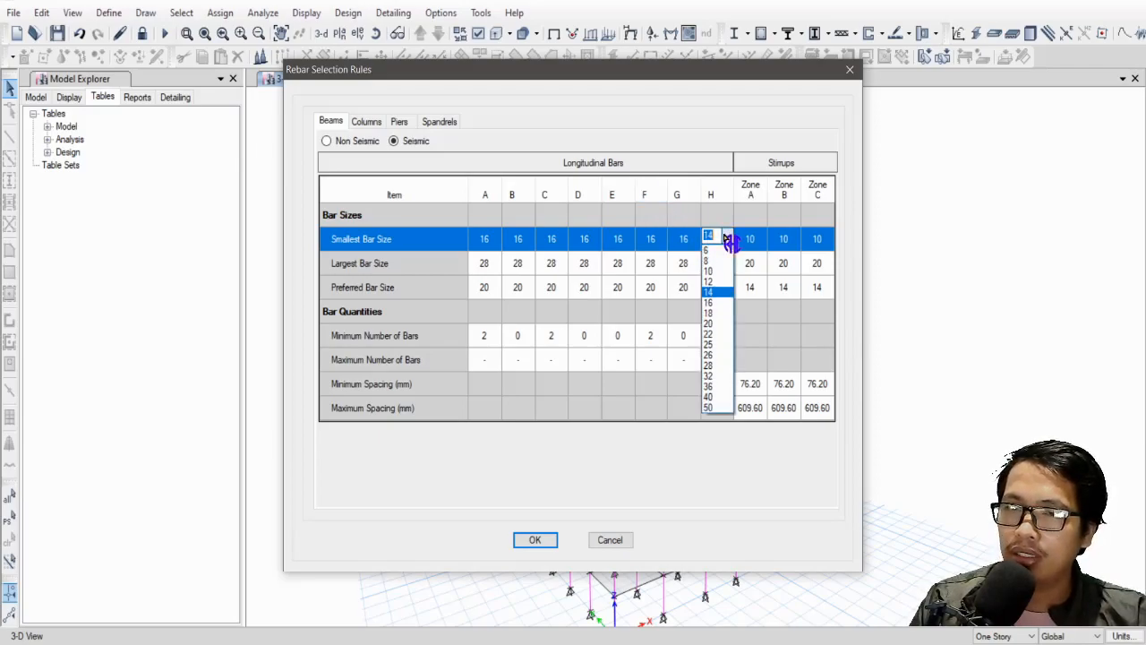
left_click(716, 304)
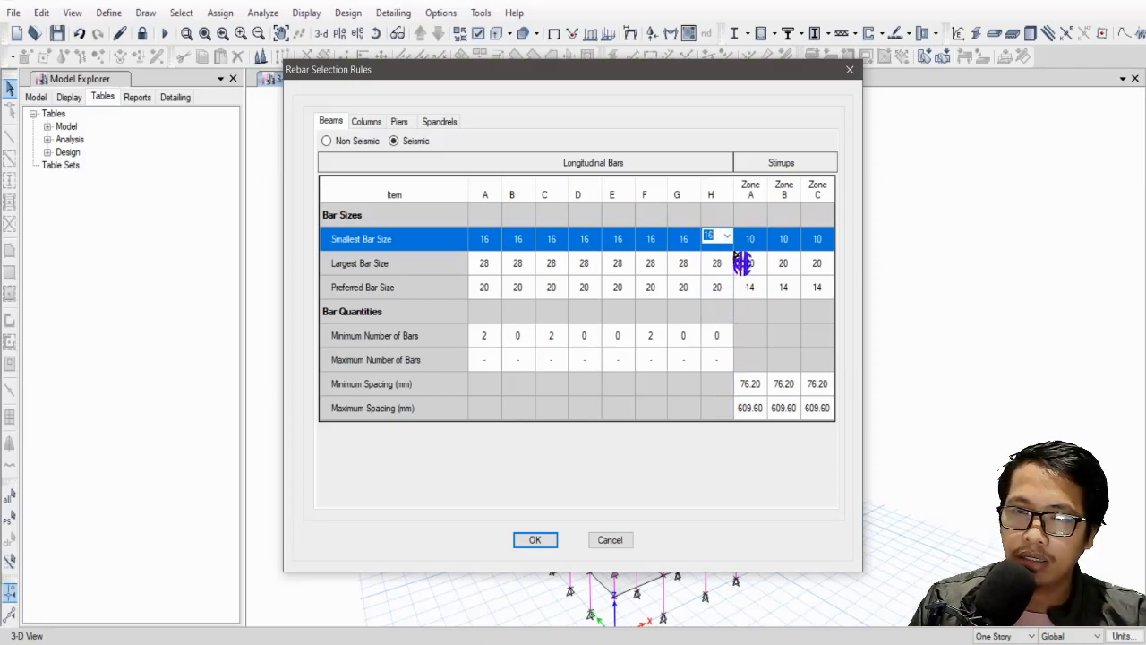
Step: Set the smallest longitudinal bar size to 16 for non-seismic columns, check the seismic column rules and accept the rebar selection rules
left_click(368, 125)
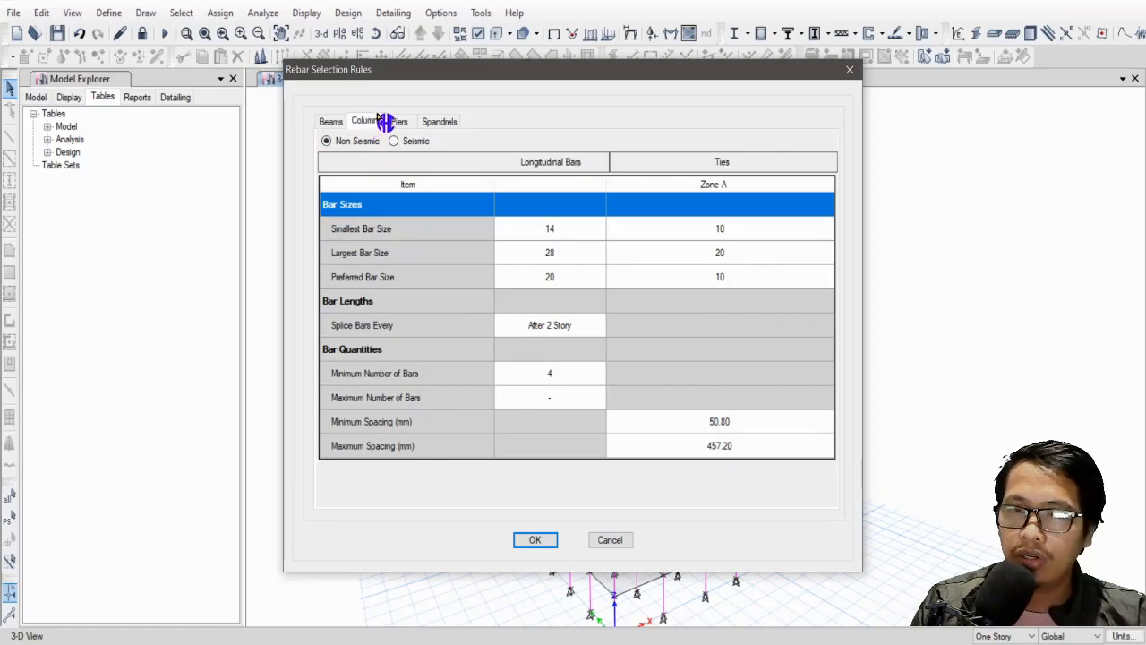
left_click(586, 235)
left_click(599, 226)
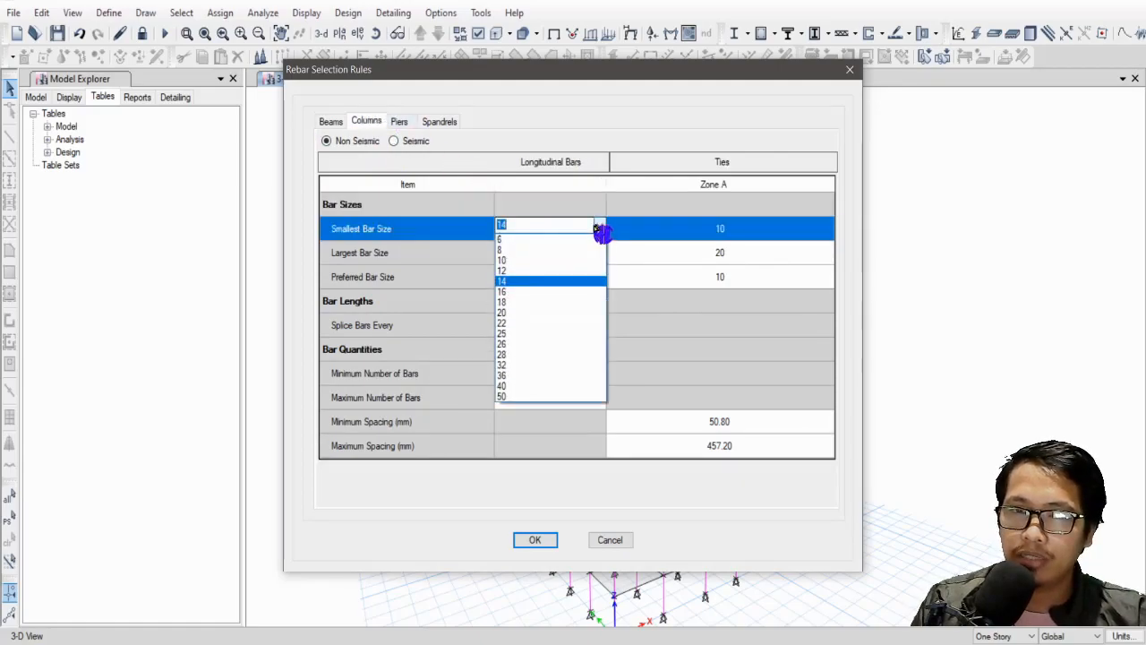
left_click(526, 293)
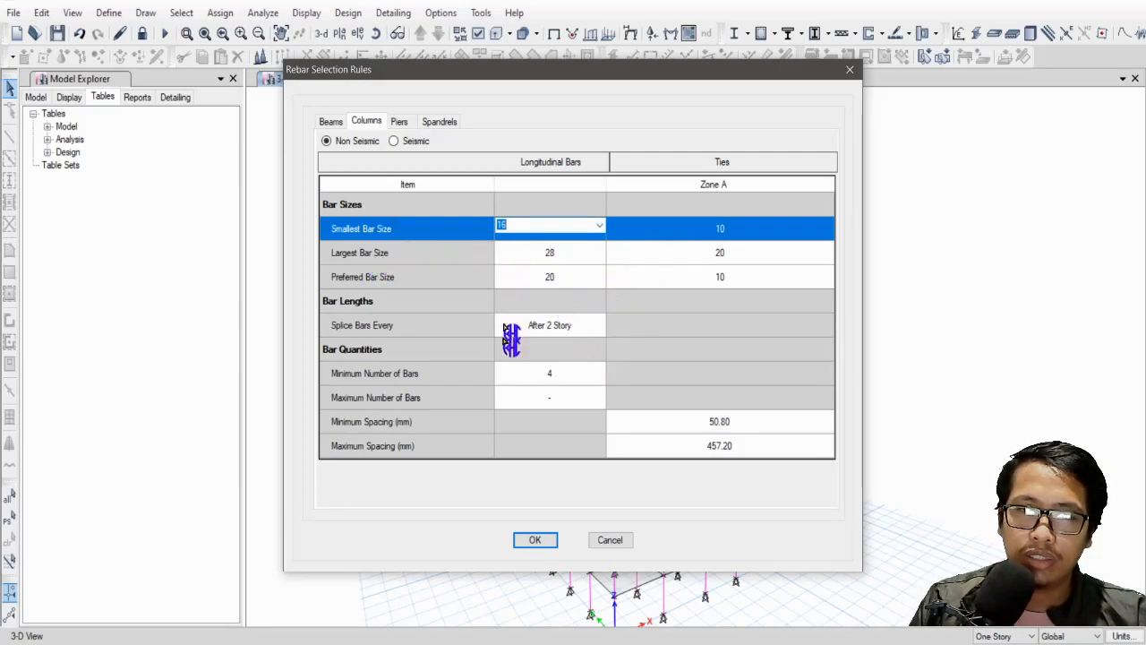
left_click(394, 142)
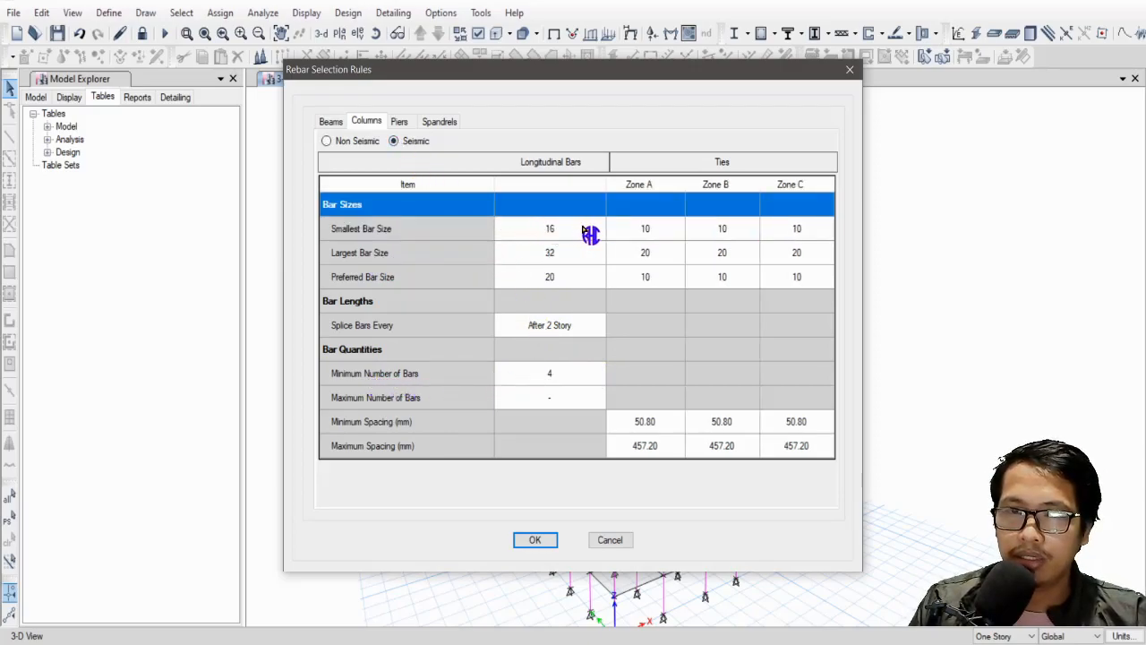
left_click(536, 540)
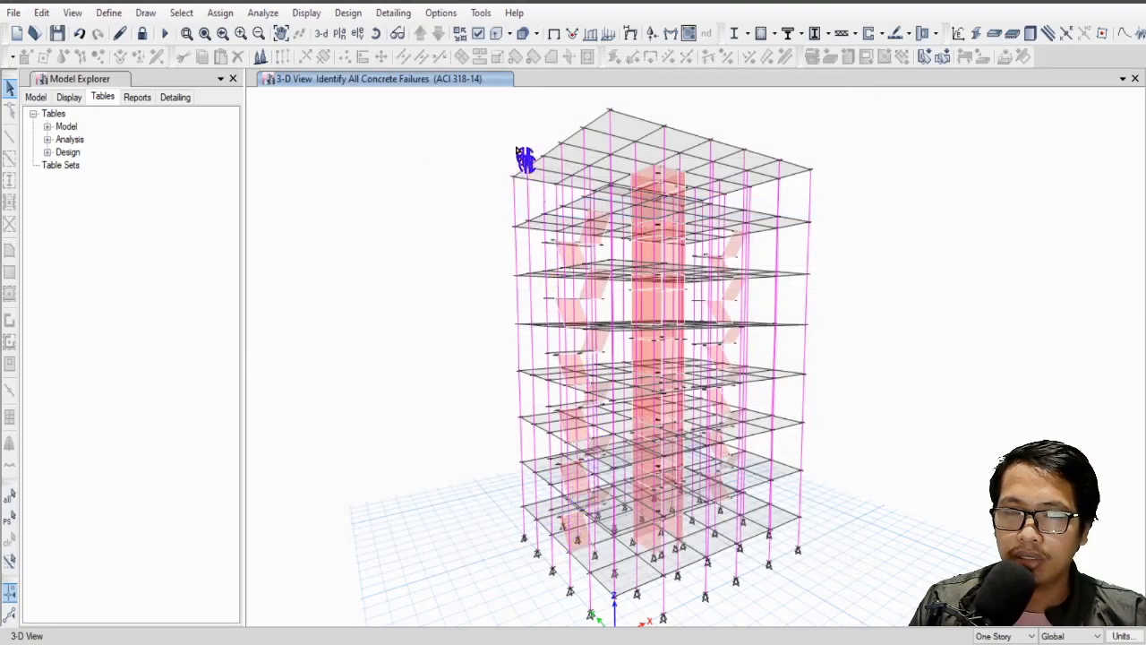
Step: Start the detailing and open the reinforcement cage view of column CC1
left_click(394, 13)
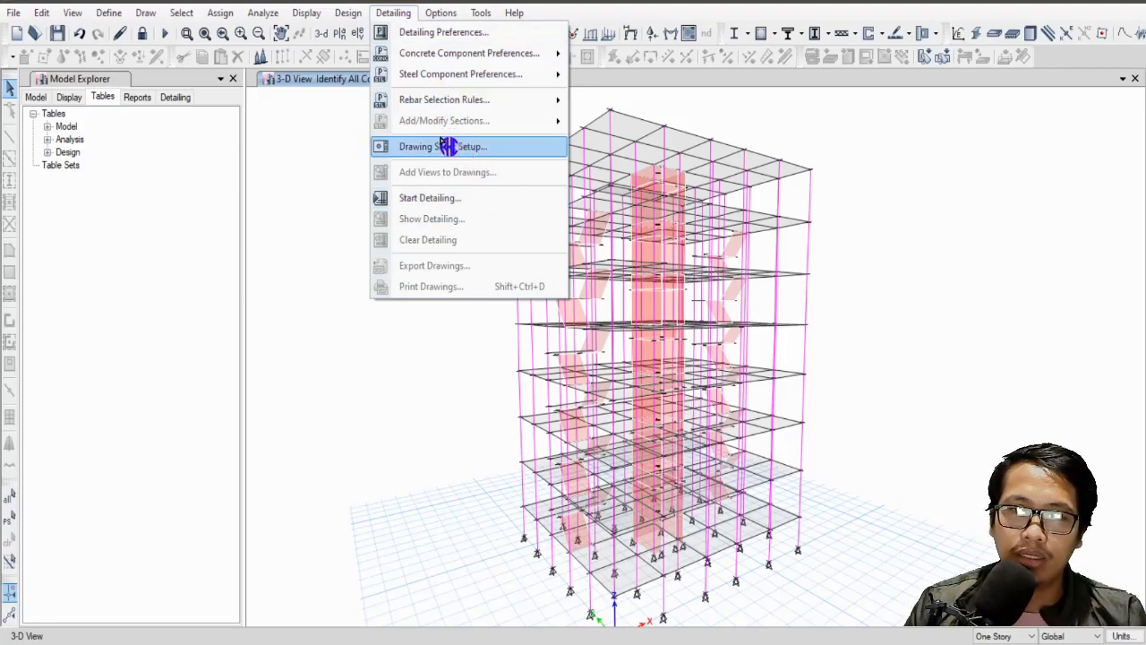
left_click(462, 200)
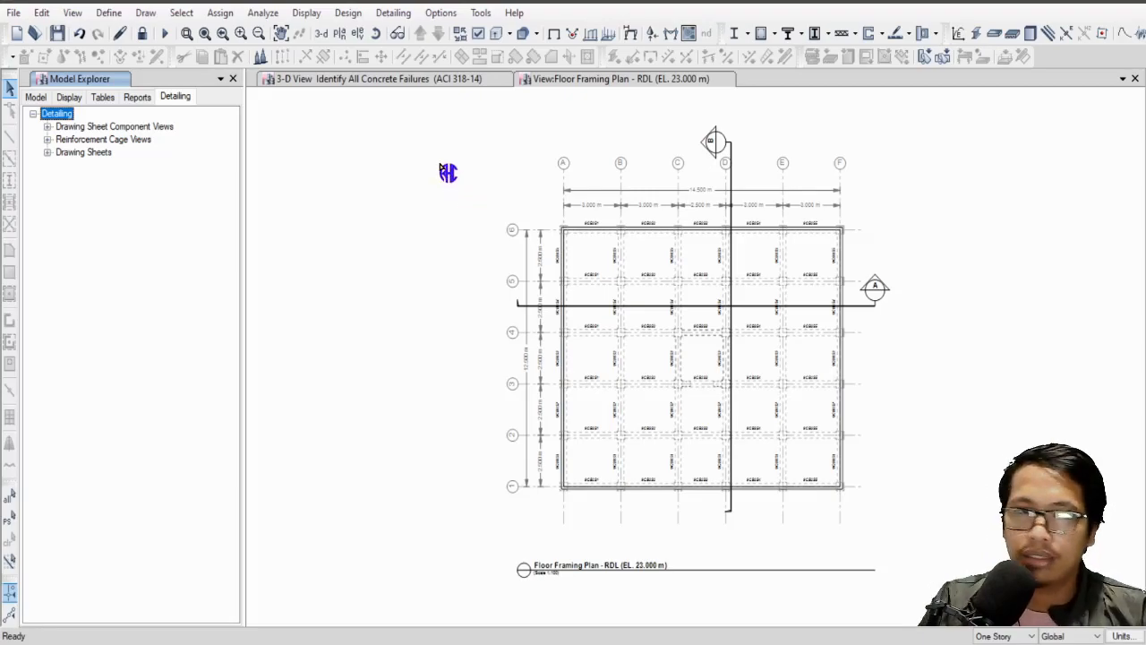
left_click(48, 140)
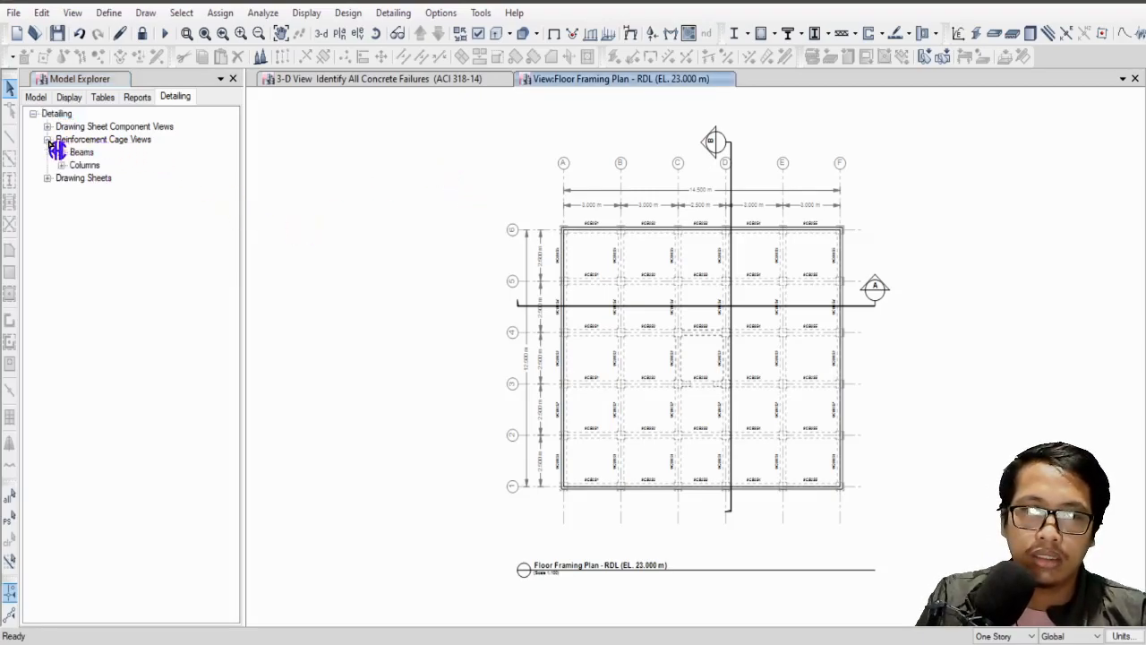
left_click(62, 165)
left_click(92, 177)
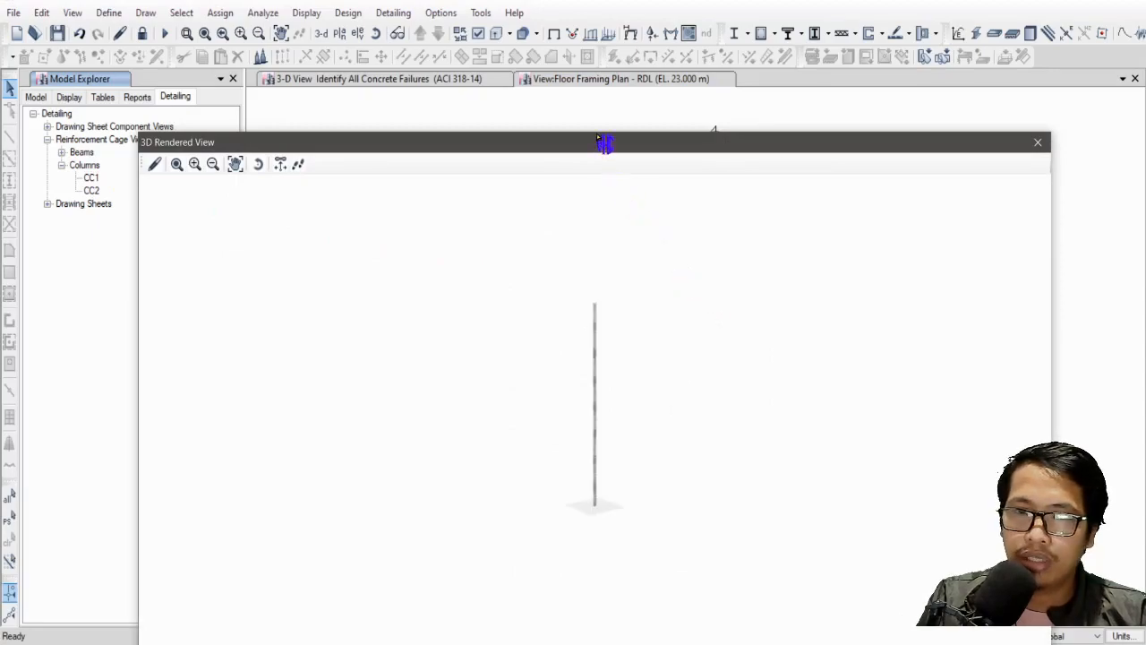
Step: Examine the longitudinal bars, ties and splices of the column cage in the 3D rendered view, and close it
left_click_drag(624, 151, 636, 55)
scroll(609, 397, "up", 5)
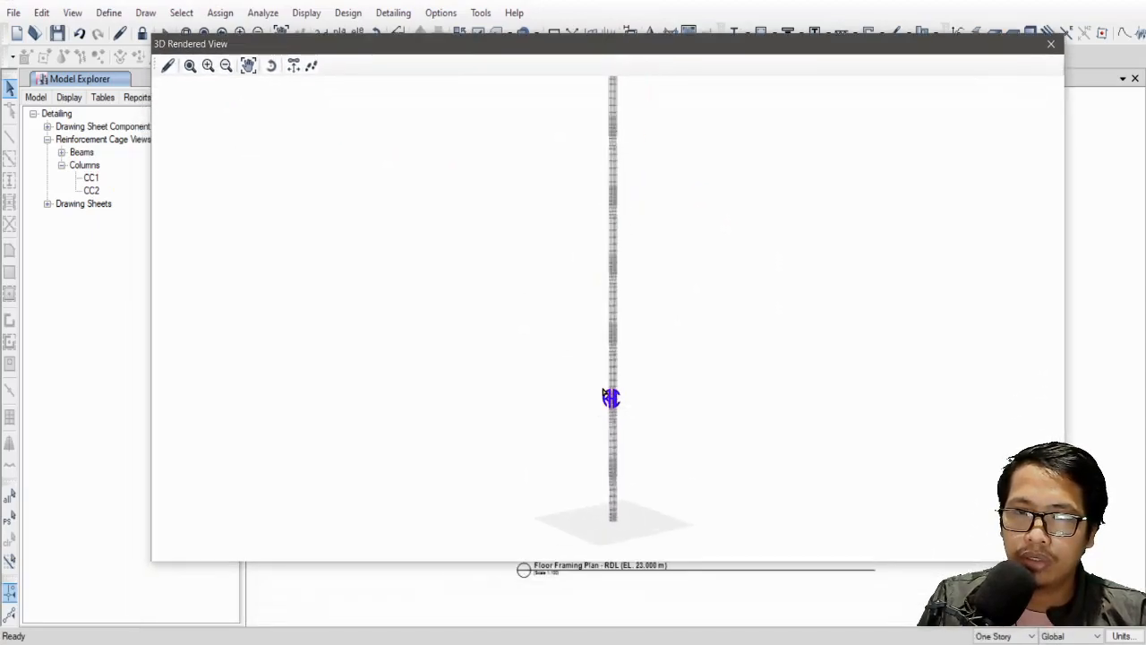
scroll(631, 419, "up", 2)
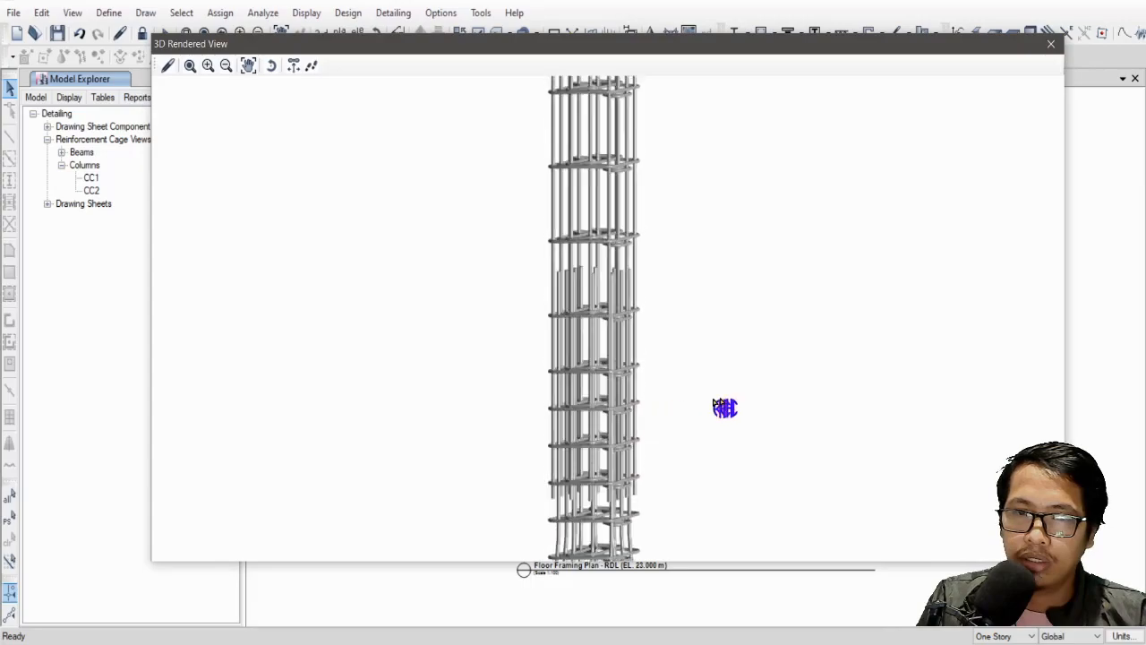
left_click_drag(612, 408, 627, 327)
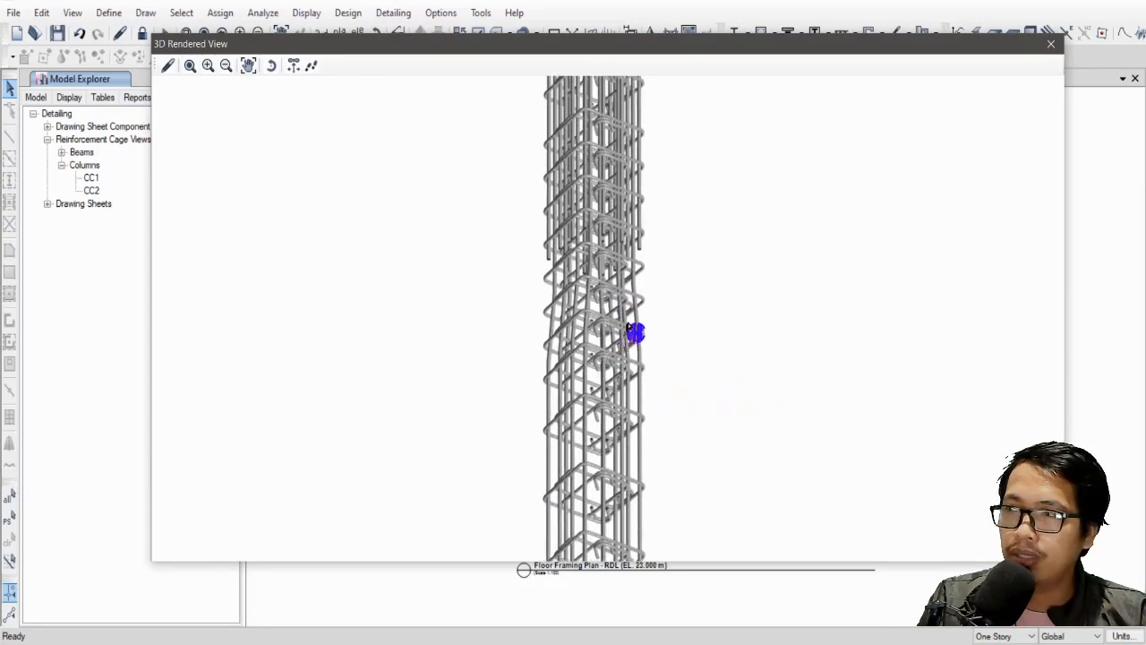
scroll(634, 319, "down", 5)
mouse_move(647, 423)
left_mouse_down()
mouse_move(655, 403)
mouse_move(617, 453)
mouse_move(634, 230)
mouse_move(650, 358)
mouse_move(624, 314)
mouse_move(648, 312)
mouse_move(642, 412)
mouse_move(665, 421)
mouse_move(691, 410)
mouse_move(647, 405)
left_mouse_up()
scroll(640, 392, "down", 5)
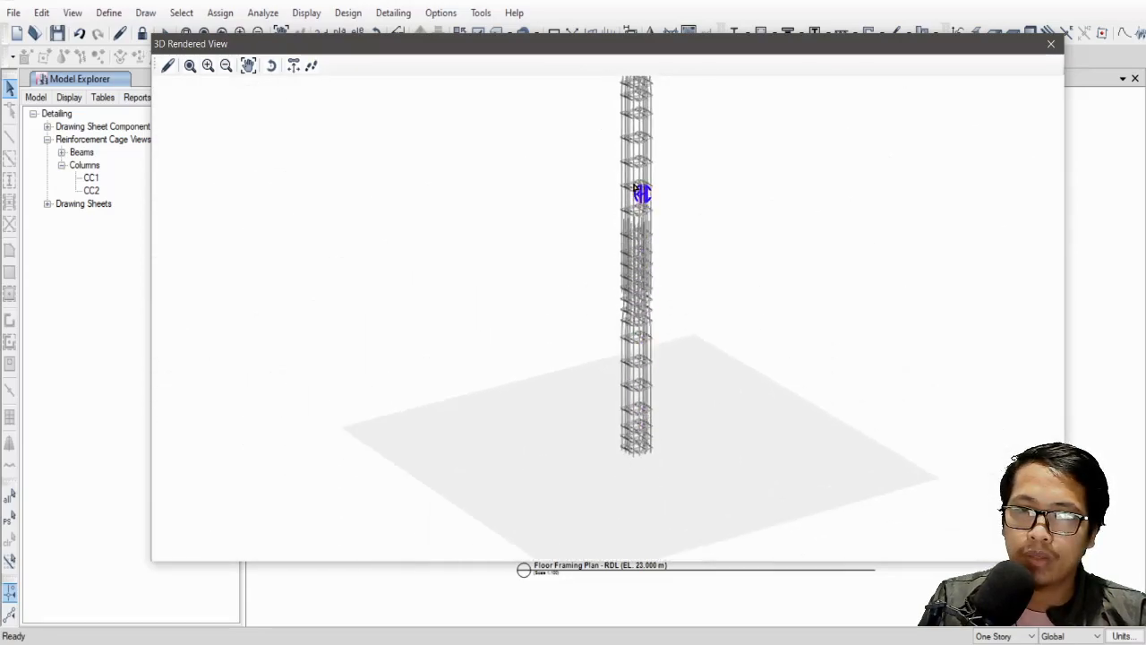
scroll(639, 197, "up", 6)
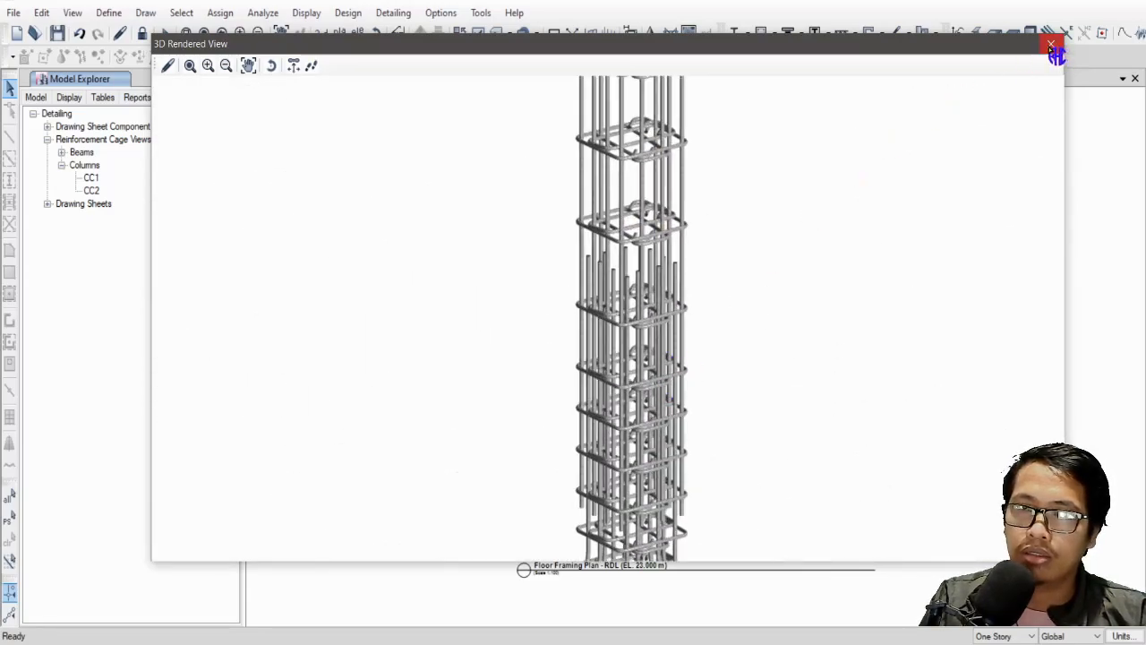
left_click(1051, 44)
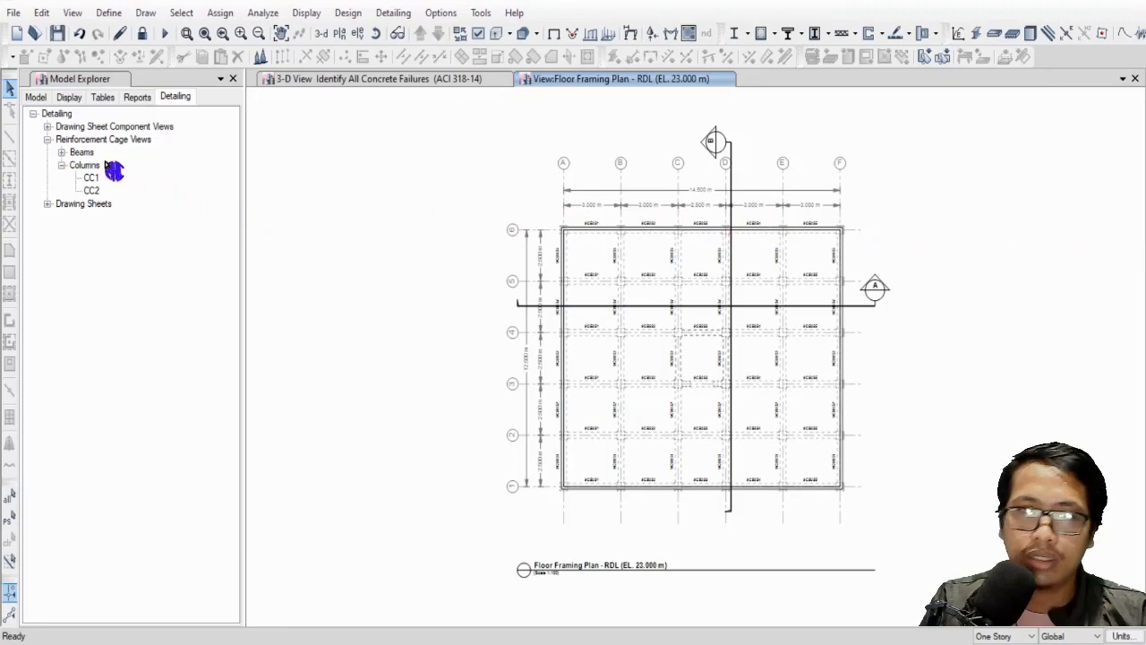
Step: Open the reinforcement cage view of beam 4CB1, examine its longitudinal bars and stirrups in 3D, and close it
left_click(62, 153)
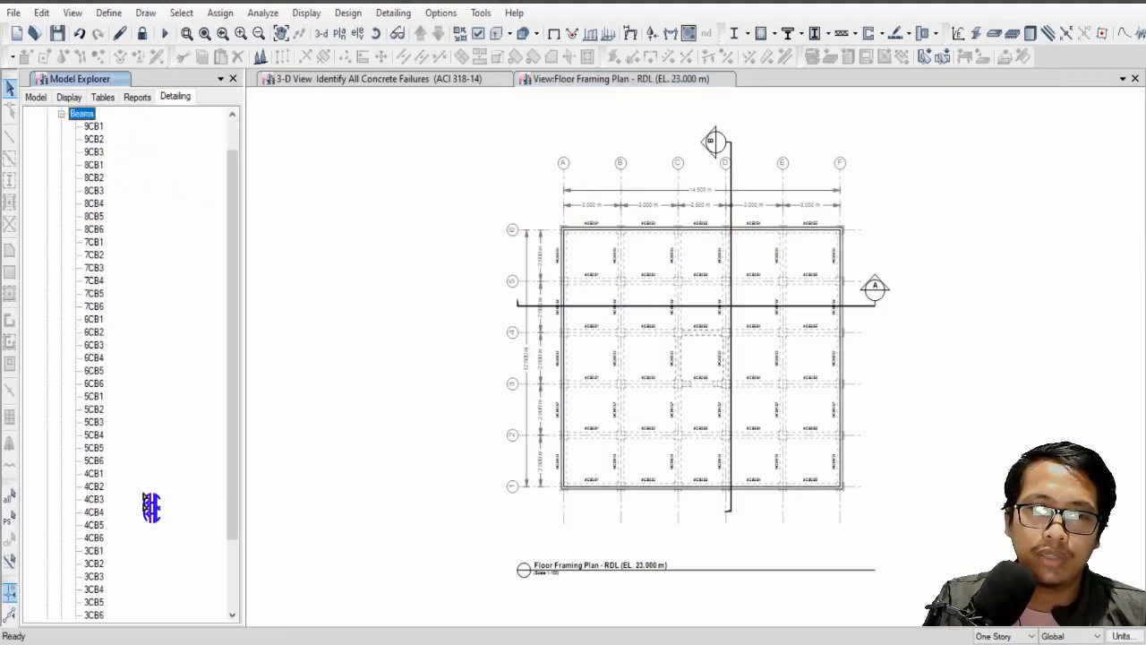
scroll(153, 559, "down", 3)
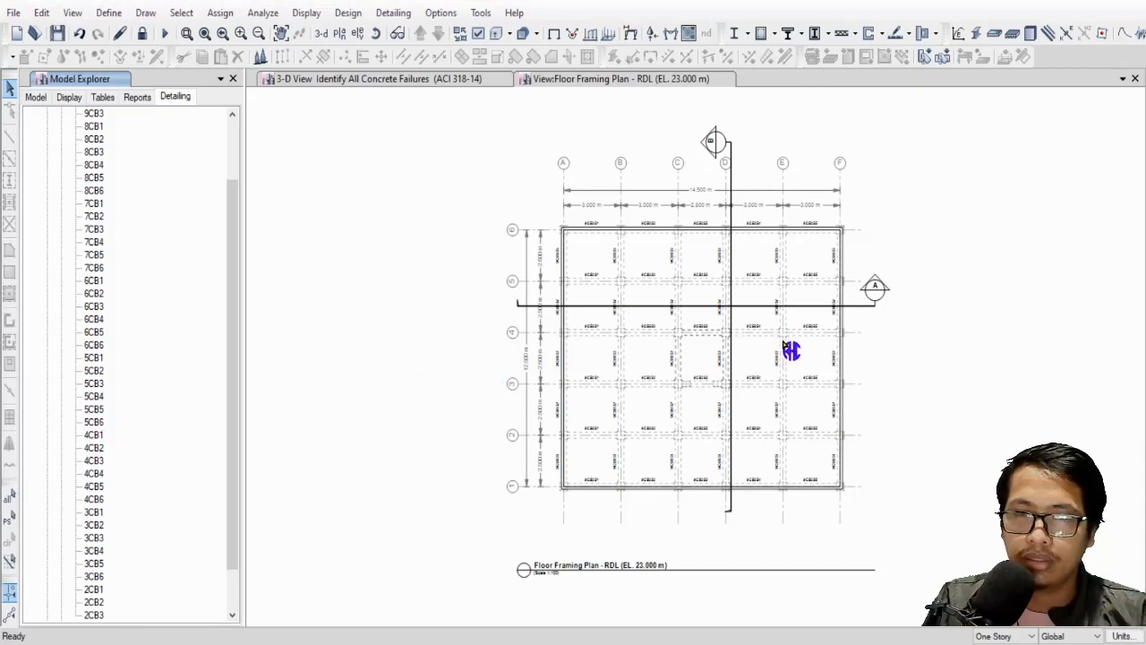
scroll(466, 358, "up", 8)
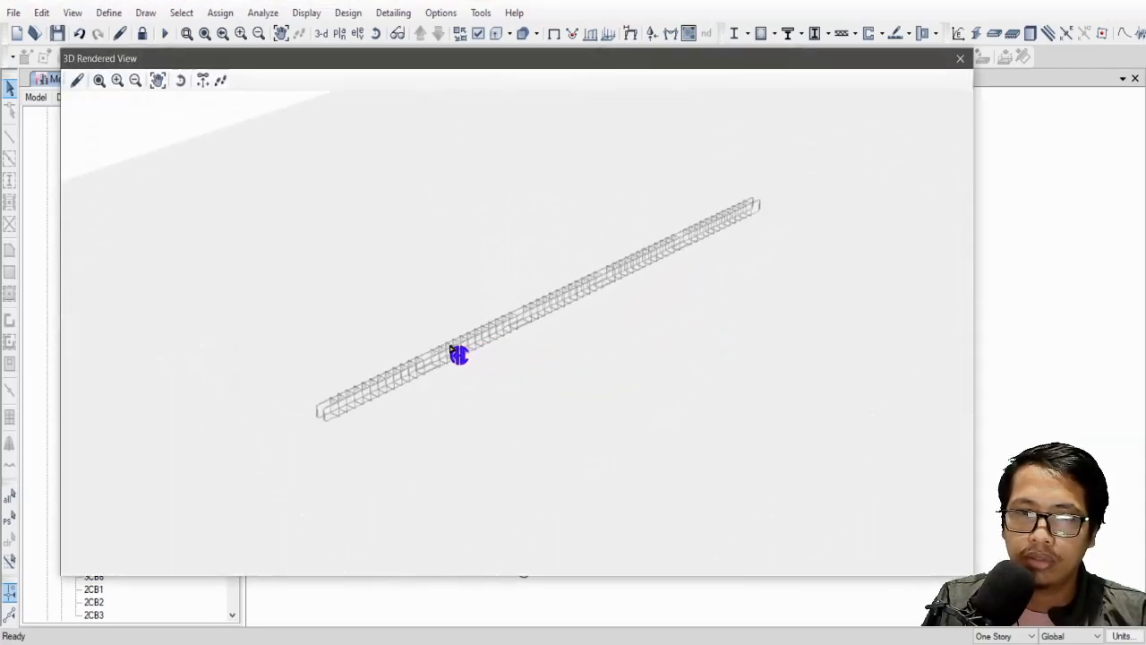
left_click_drag(443, 370, 406, 355)
scroll(663, 237, "up", 3)
left_click_drag(708, 199, 579, 191)
scroll(612, 263, "up", 5)
scroll(658, 291, "down", 5)
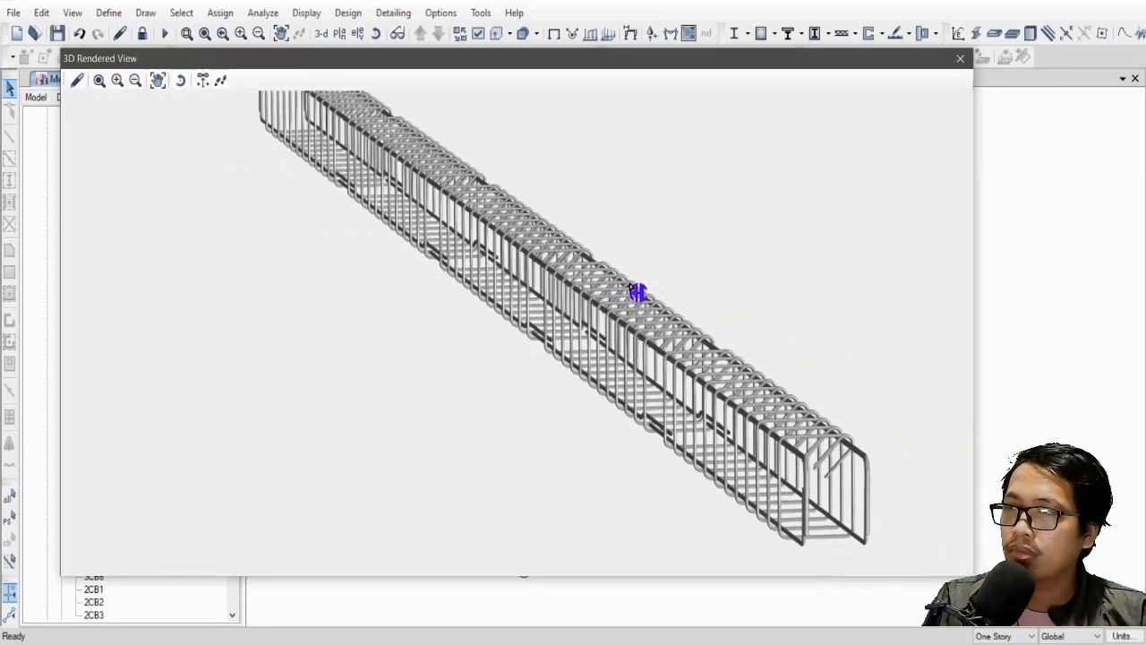
left_click(960, 60)
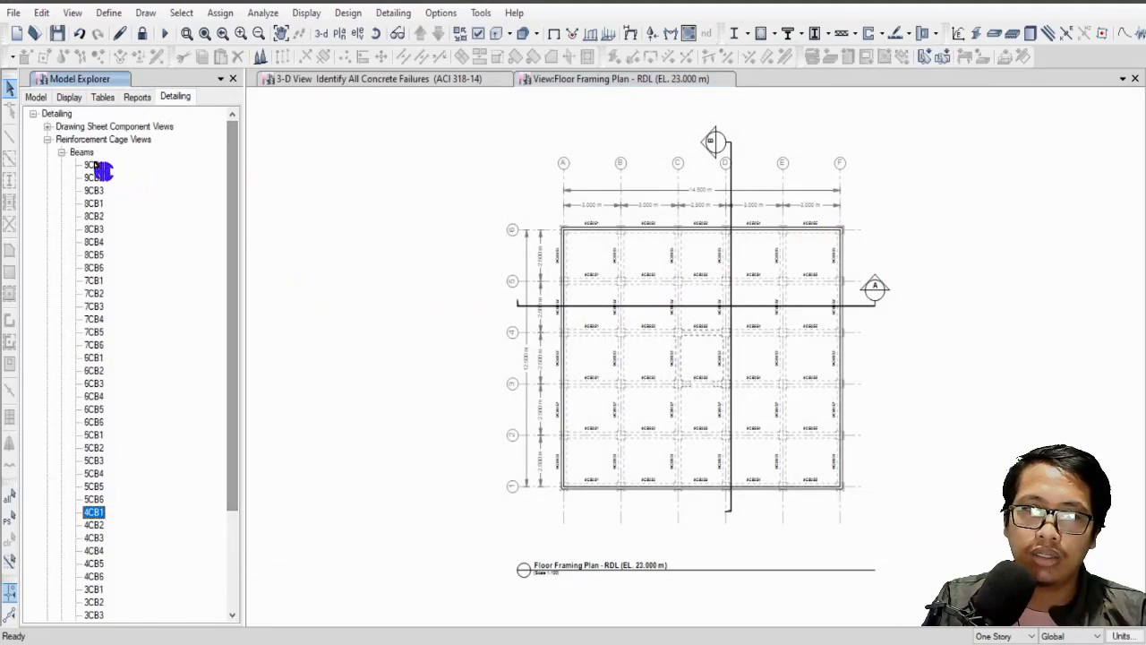
Step: Open the Concrete Beam Rebar Table (1 of 4) from the drawing sheets and read its section sizes and longitudinal bars
left_click(61, 153)
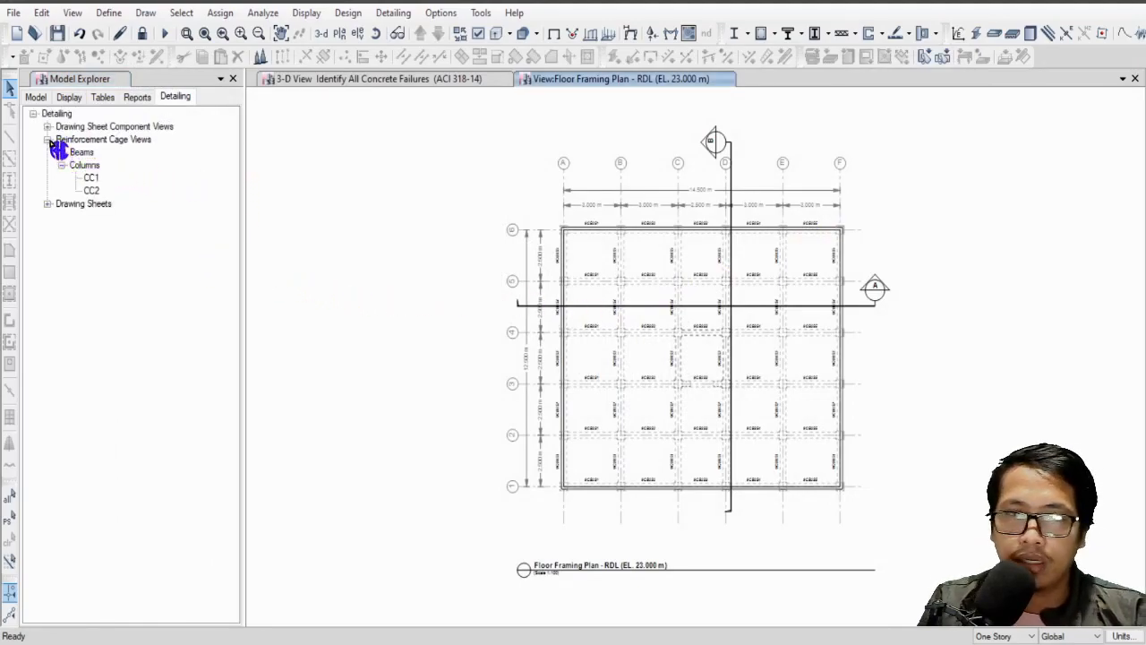
left_click(49, 140)
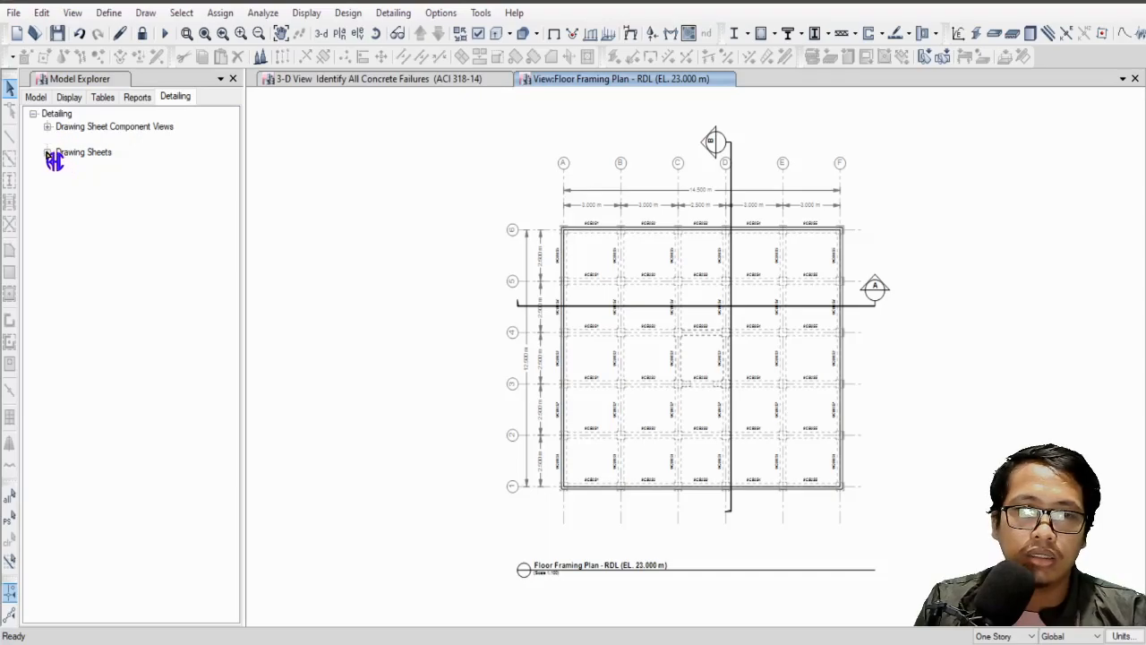
left_click(48, 153)
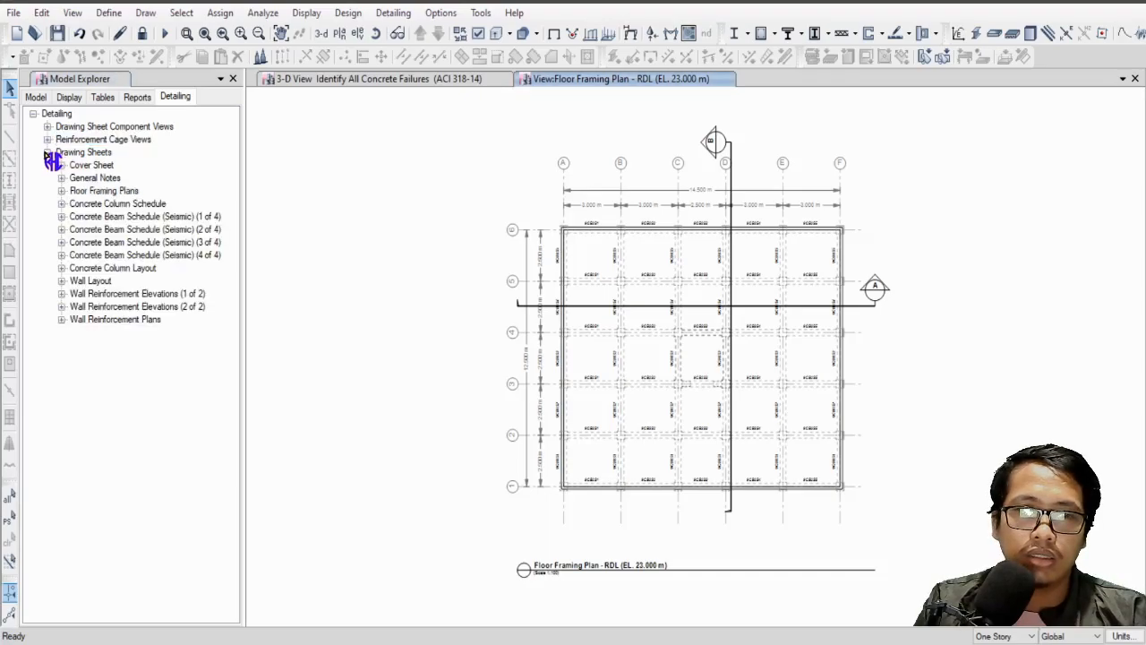
left_click(67, 218)
double_click(153, 230)
scroll(493, 209, "up", 5)
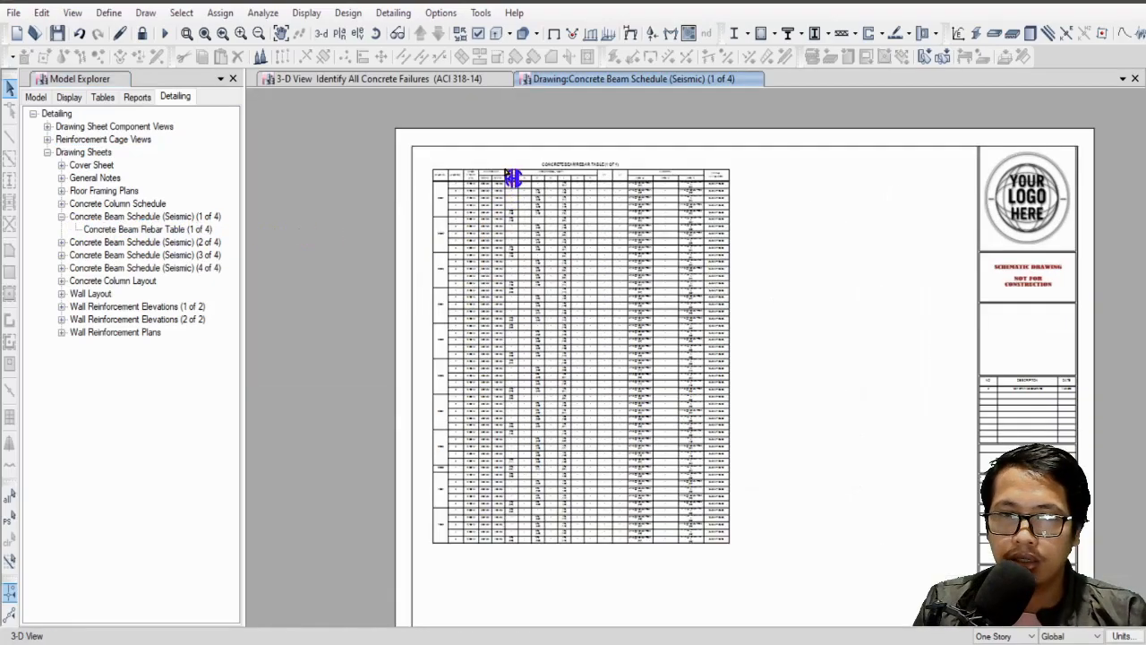
scroll(599, 181, "up", 6)
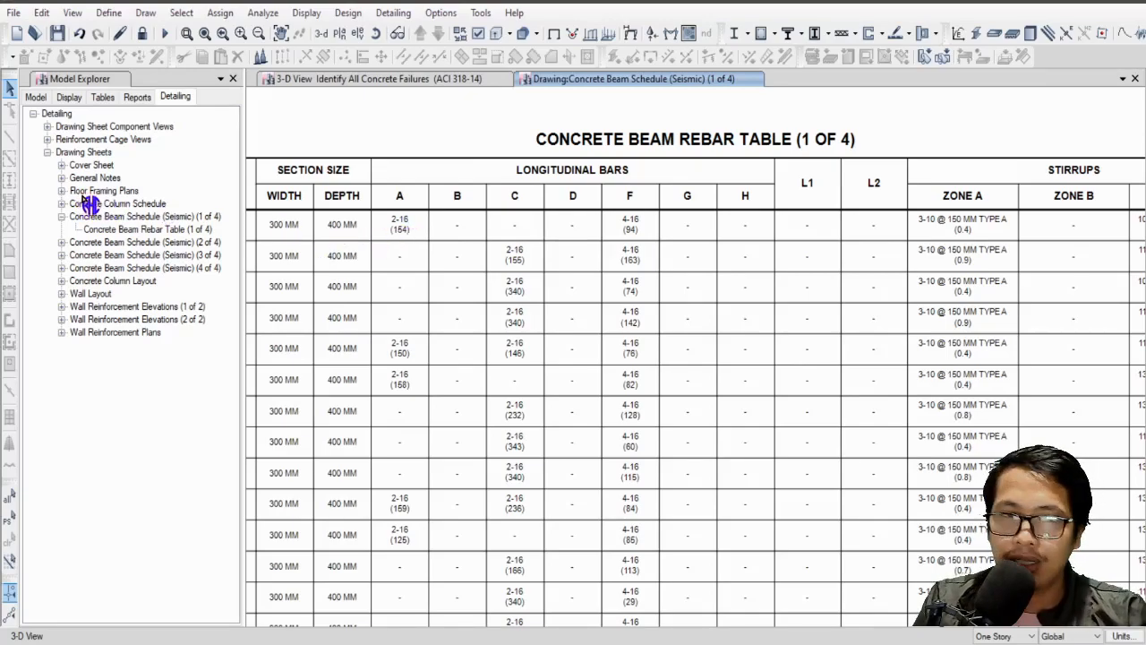
Step: Open the General Notes sheet and examine the bar labels, stirrup zones and lap splices in Typical Concrete Beam Elevation 3S
left_click(61, 179)
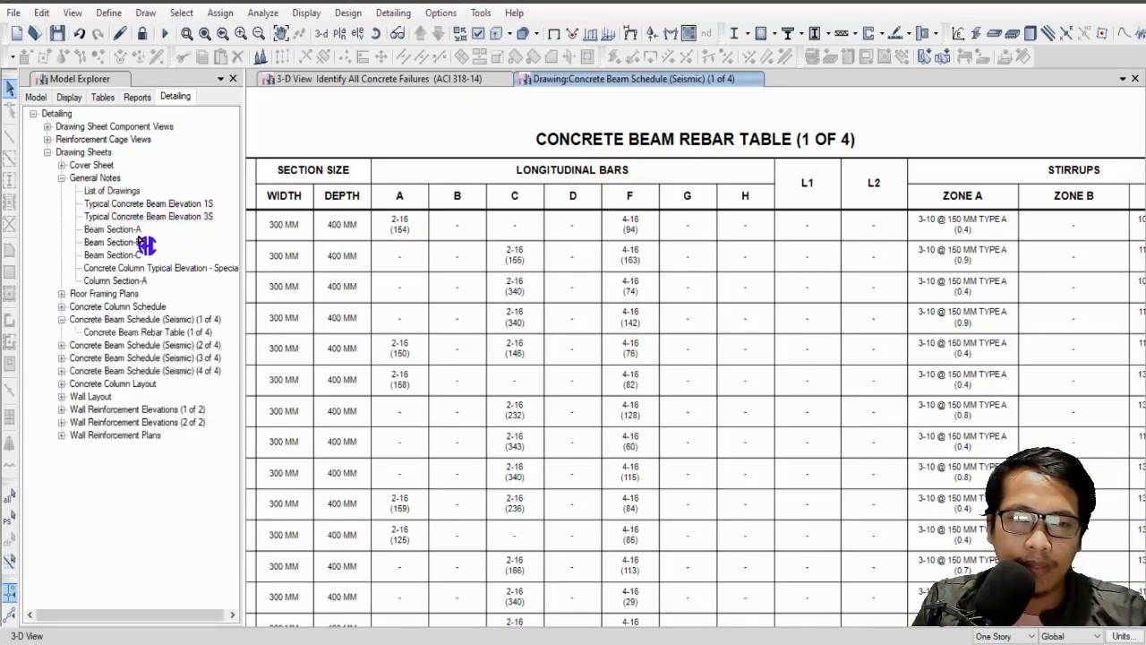
left_click(112, 230)
double_click(153, 204)
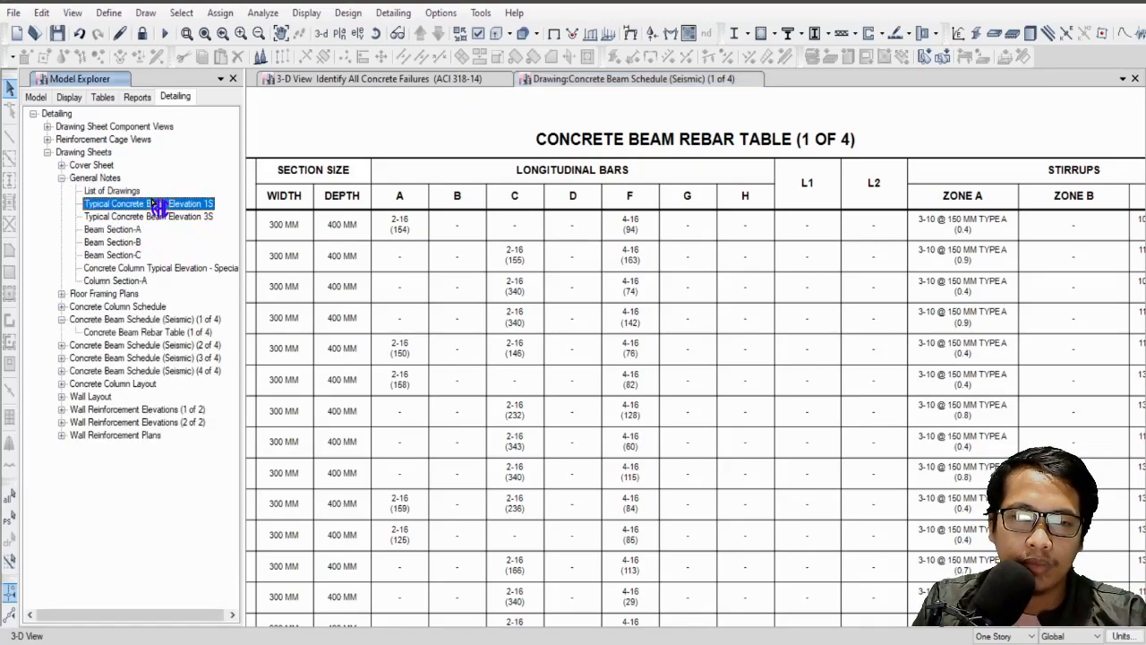
scroll(455, 233, "up", 5)
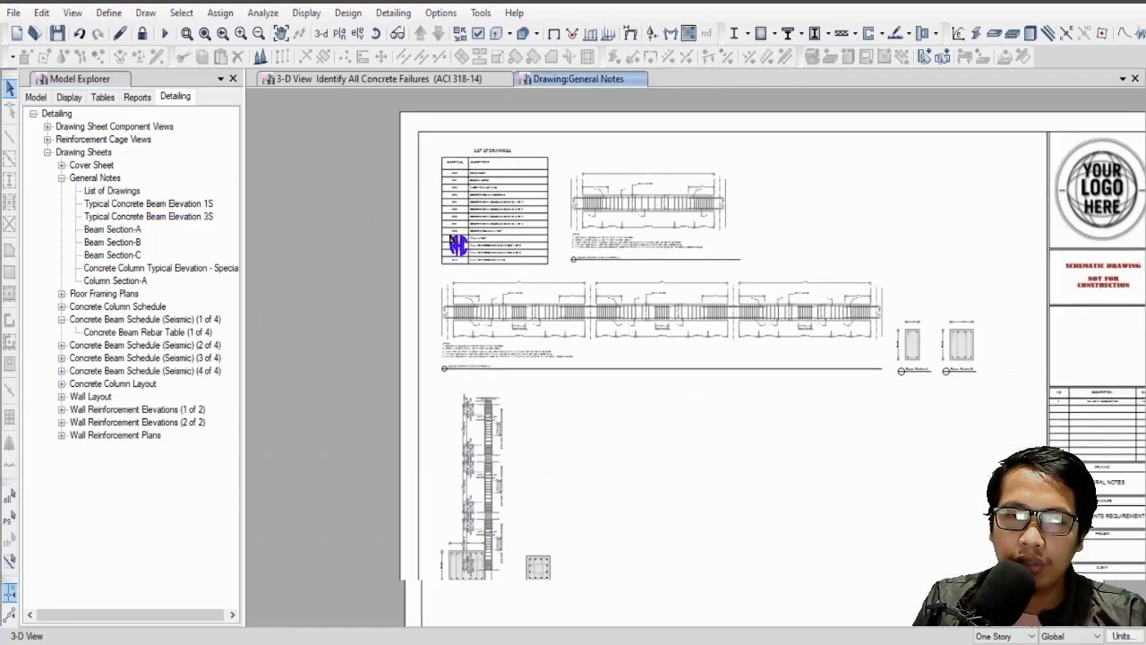
scroll(457, 349, "up", 5)
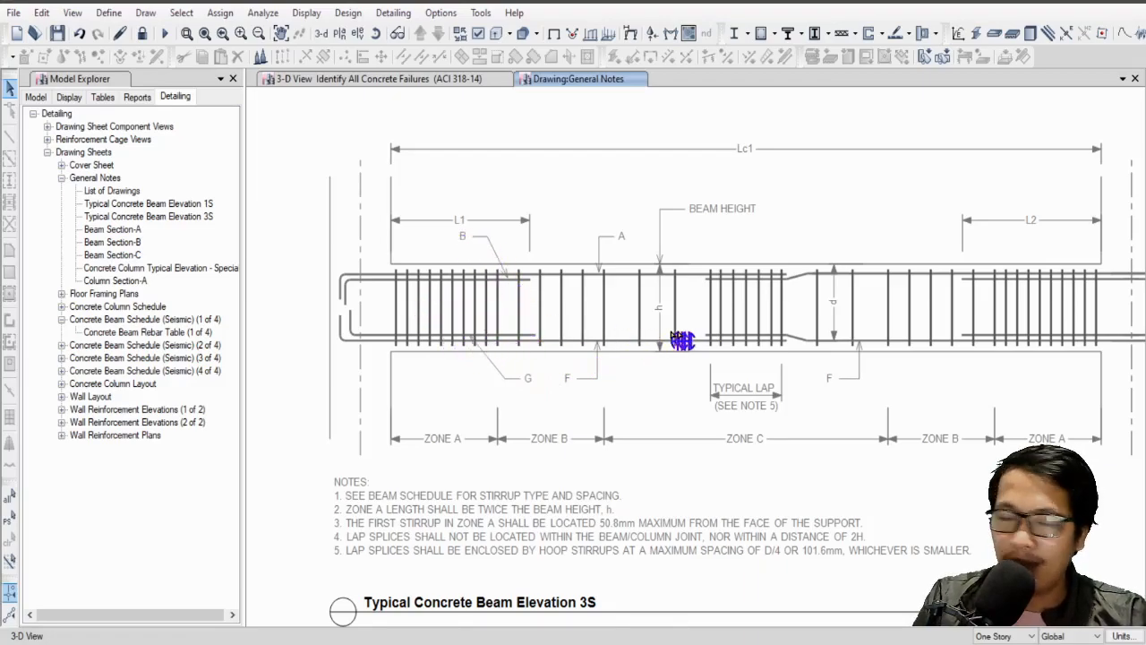
scroll(337, 334, "down", 1)
scroll(336, 334, "down", 2)
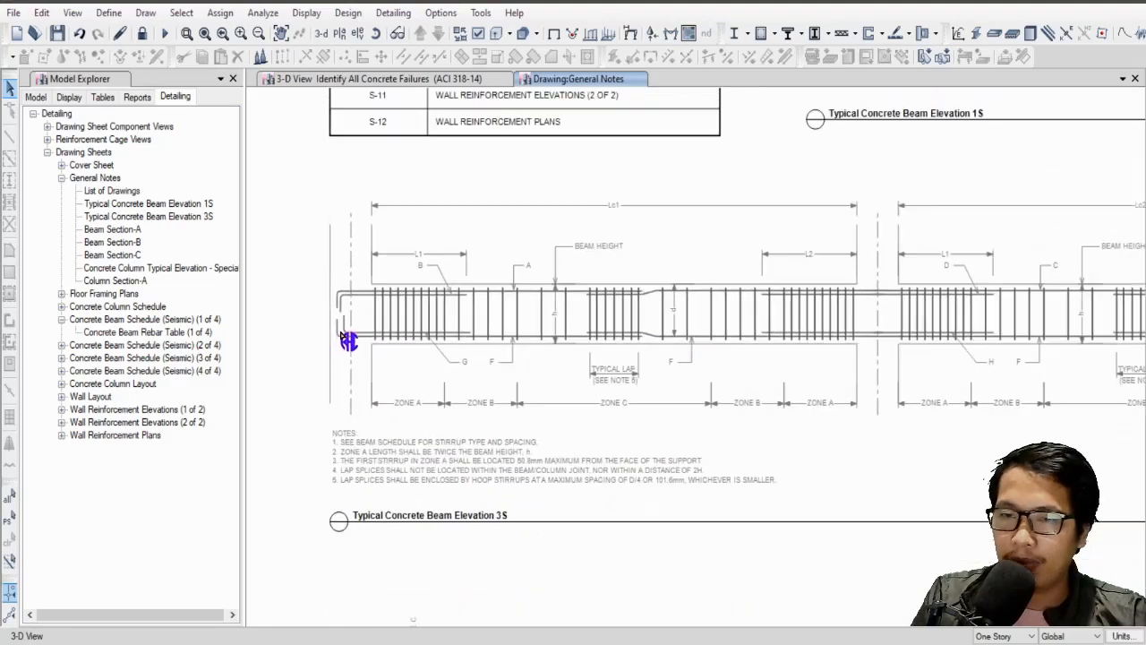
scroll(359, 336, "down", 2)
scroll(647, 315, "up", 4)
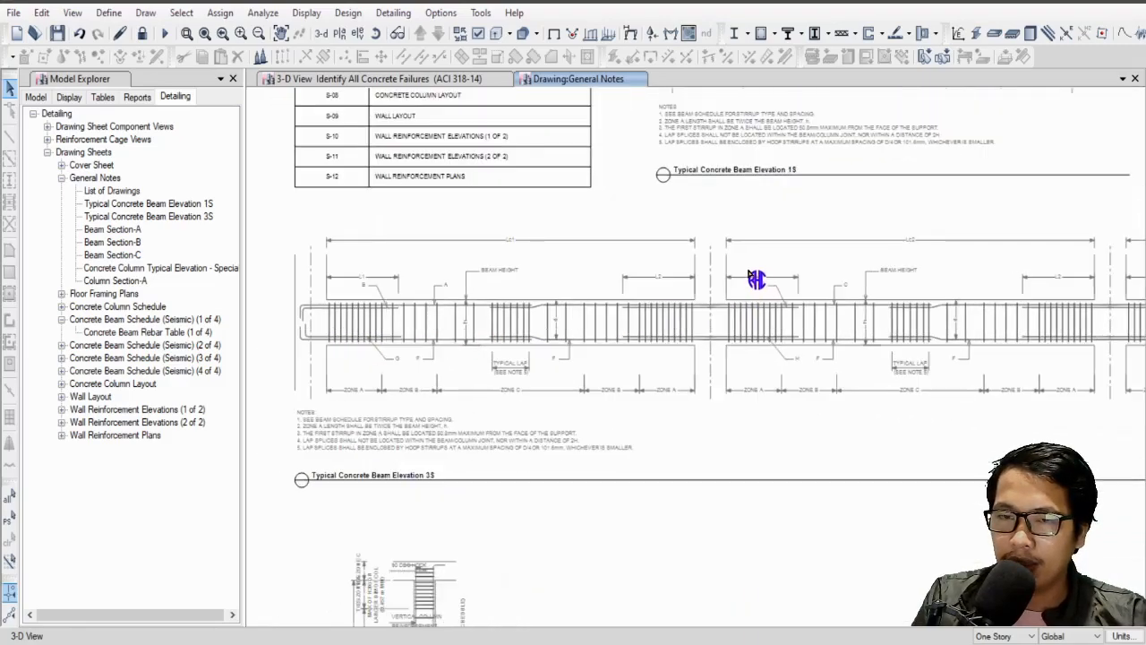
Step: Return to the Concrete Beam Rebar Table (1 of 4) and examine the longitudinal bars and the stirrups for zones A, B and C
double_click(164, 332)
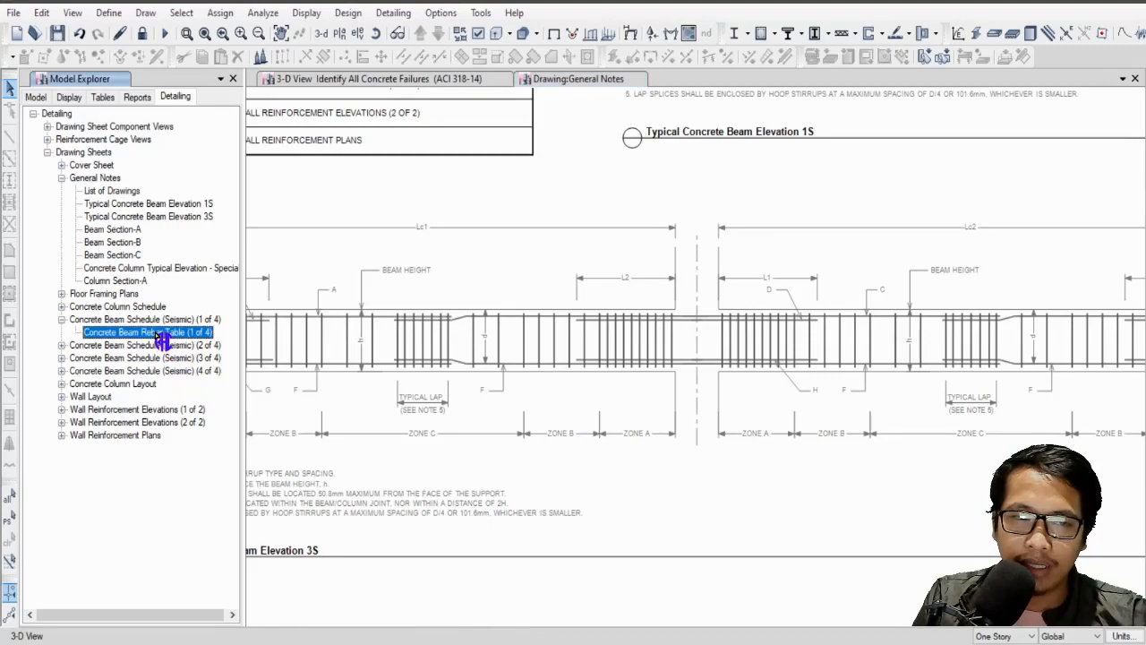
scroll(480, 150, "up", 5)
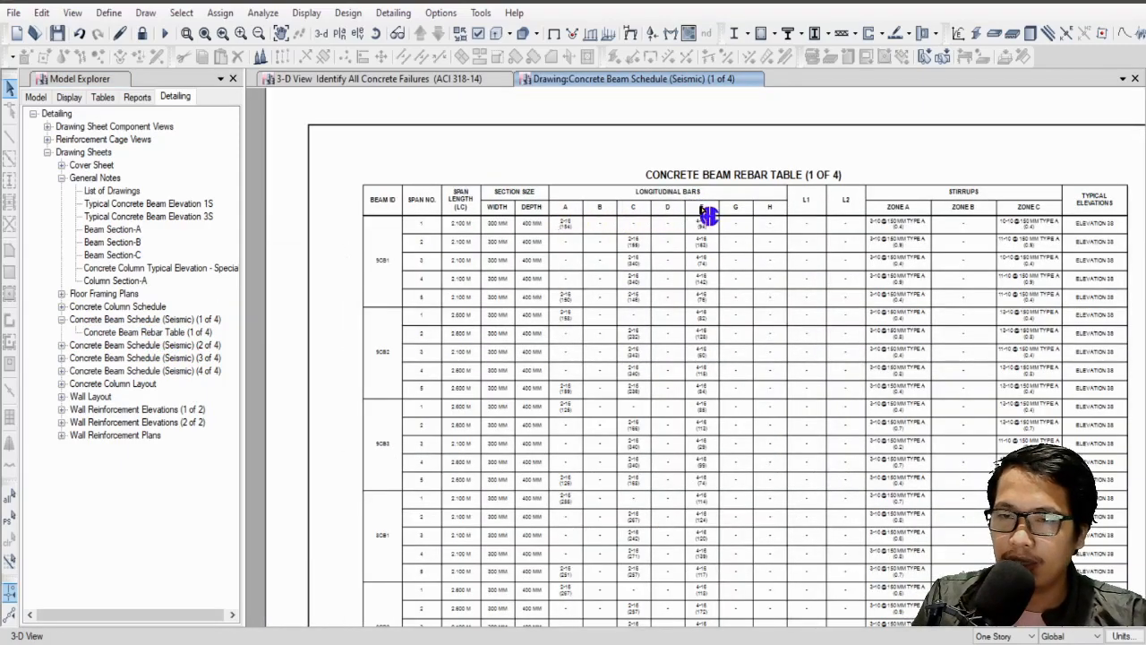
scroll(706, 215, "up", 4)
scroll(573, 237, "up", 4)
scroll(389, 324, "down", 4)
scroll(1065, 246, "up", 5)
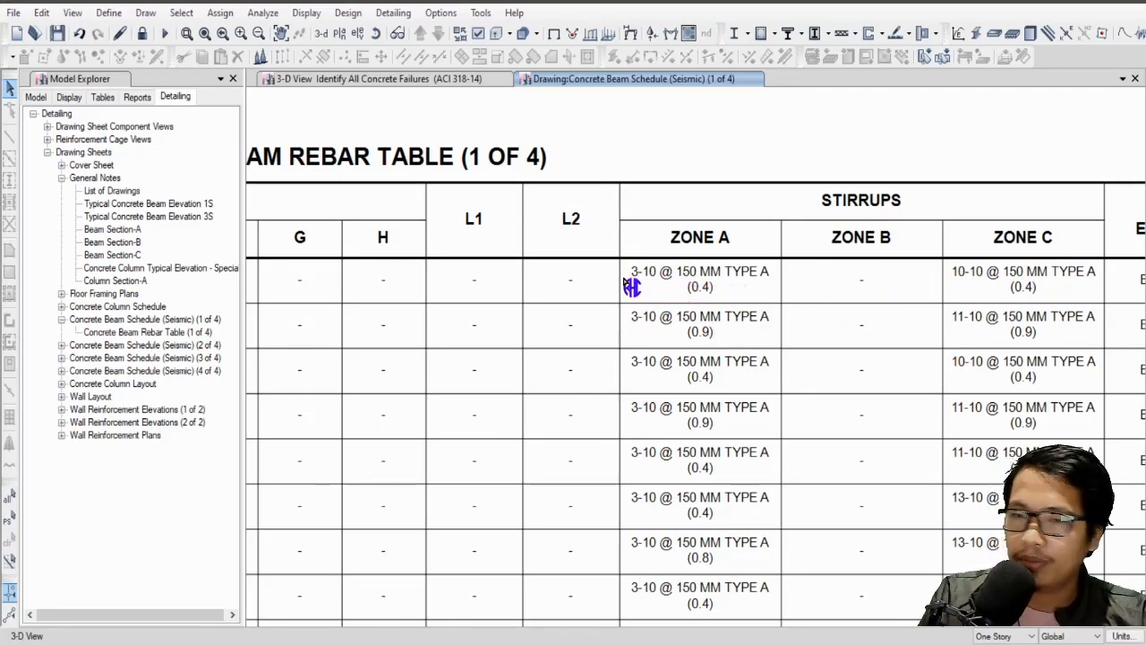
scroll(633, 286, "down", 2)
scroll(896, 287, "up", 1)
scroll(537, 253, "up", 4)
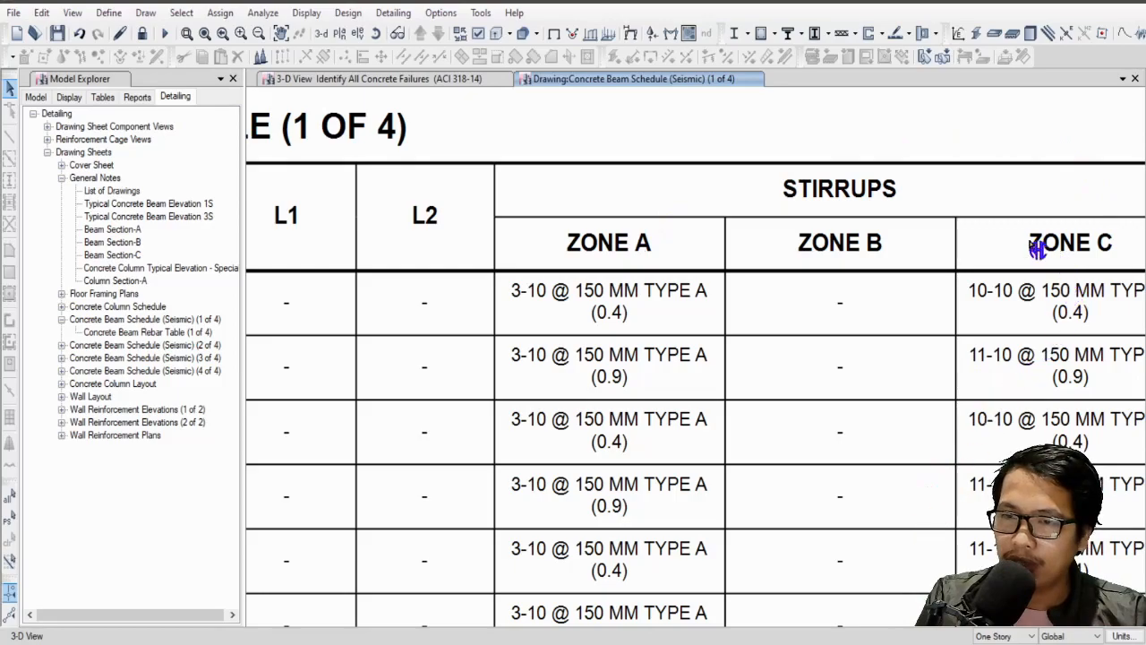
scroll(893, 345, "down", 4)
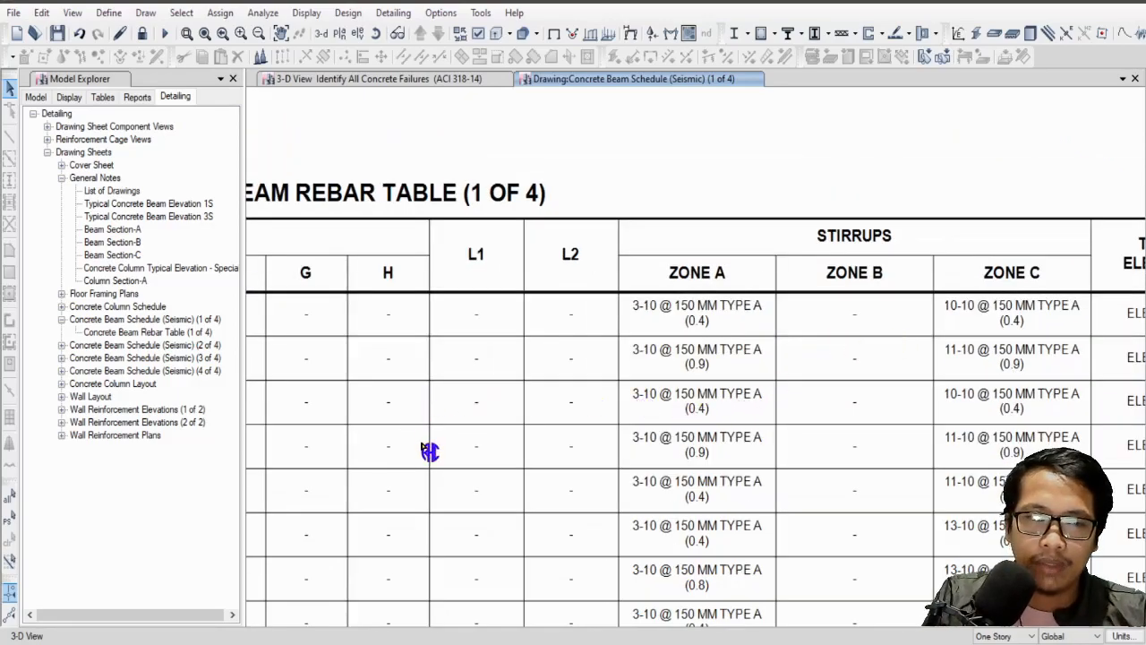
scroll(610, 410, "down", 3)
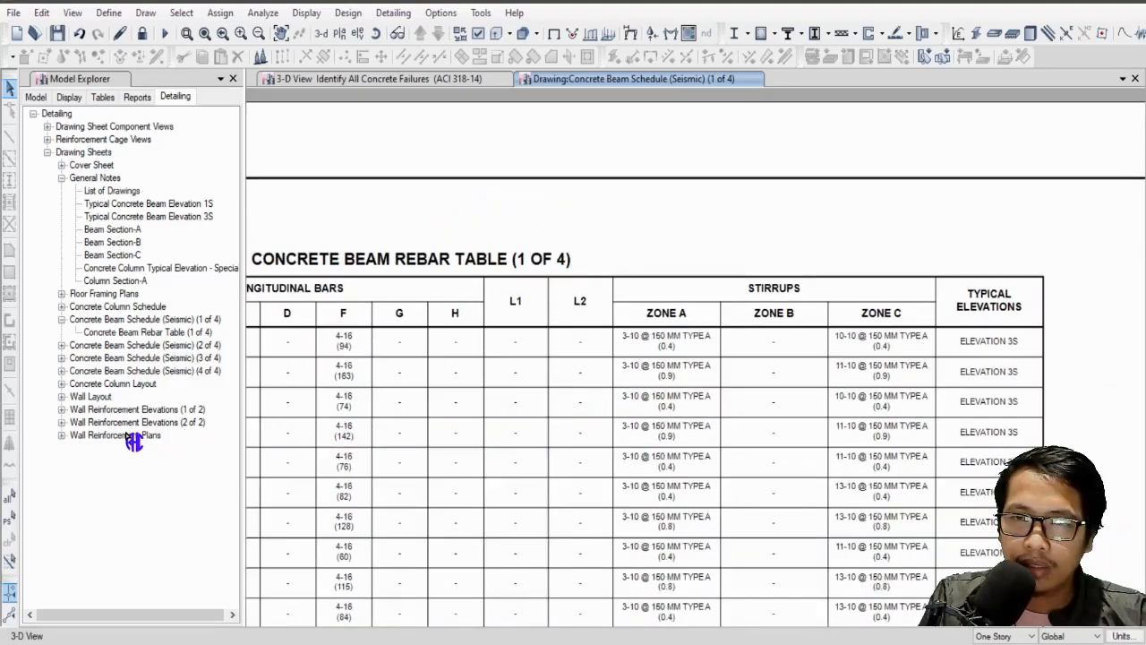
scroll(743, 297, "down", 2)
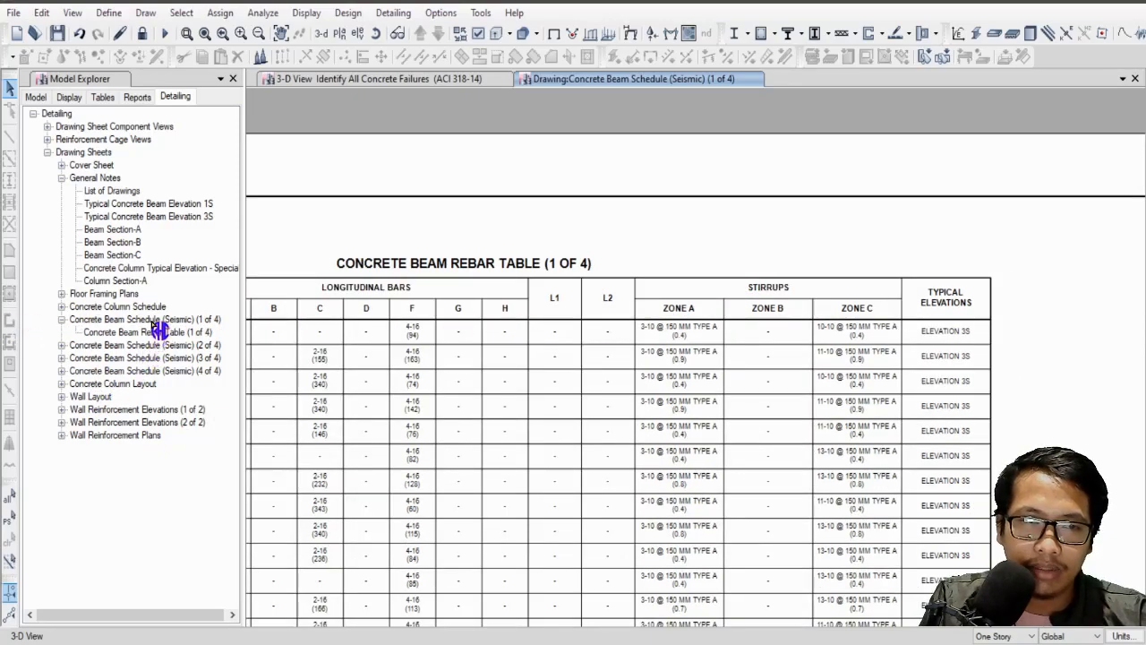
Step: Open the base-level Concrete Column Layout drawing and review the column positions
left_click(60, 383)
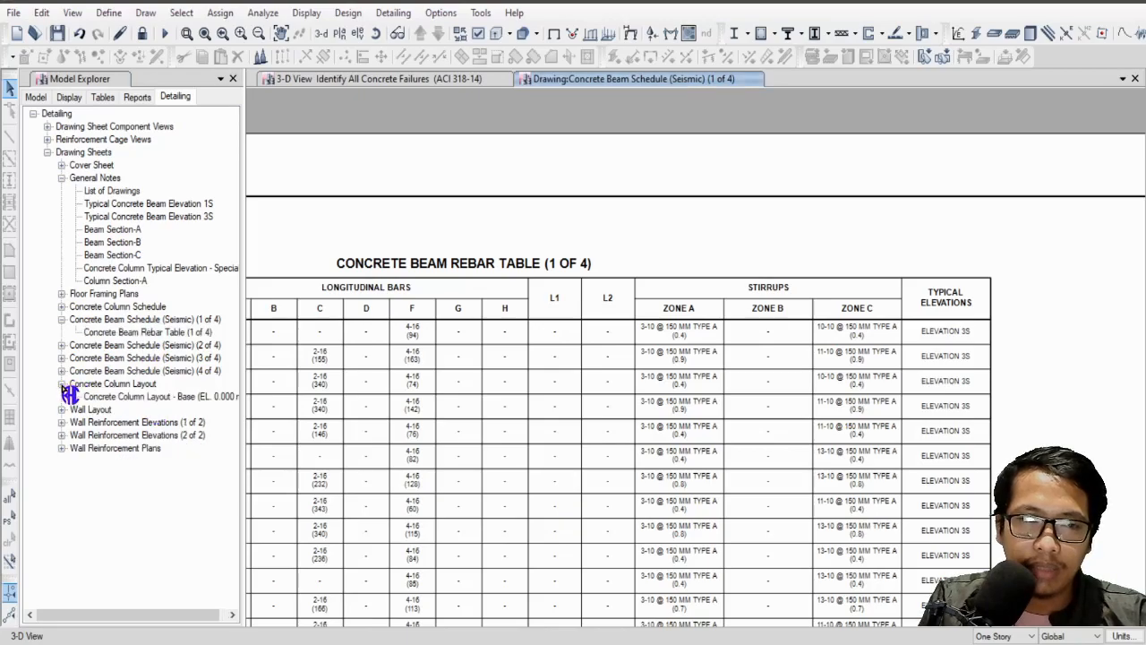
double_click(130, 398)
scroll(463, 197, "up", 3)
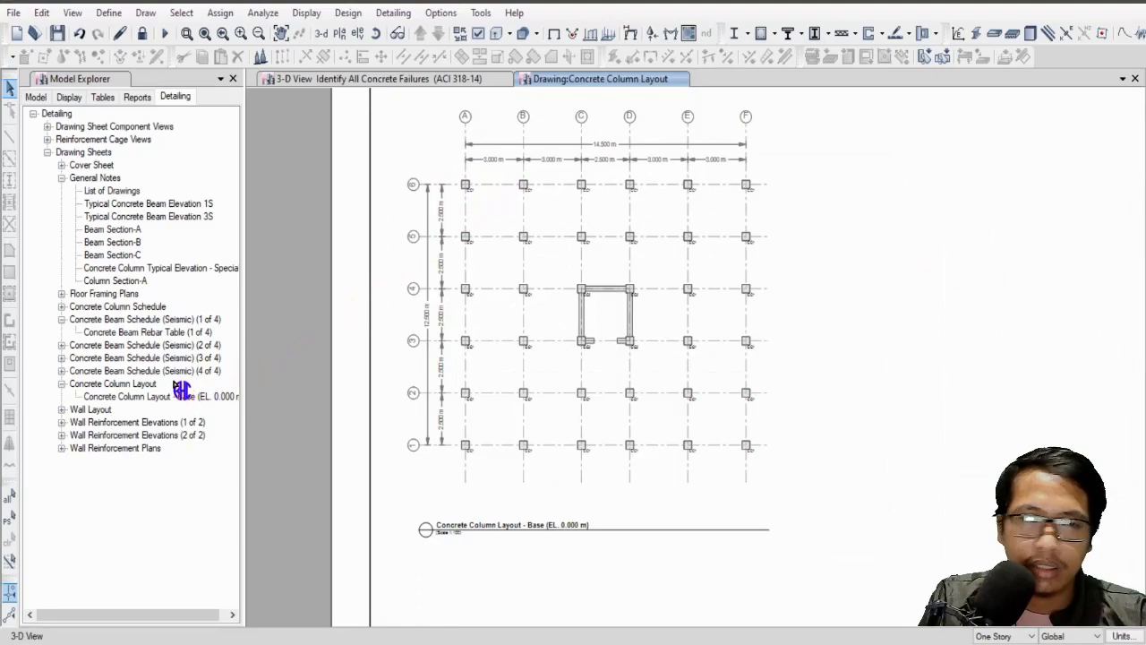
Step: Open the Concrete Column Schedule drawing and read the longitudinal bars of both columns at the Base level
left_click(61, 179)
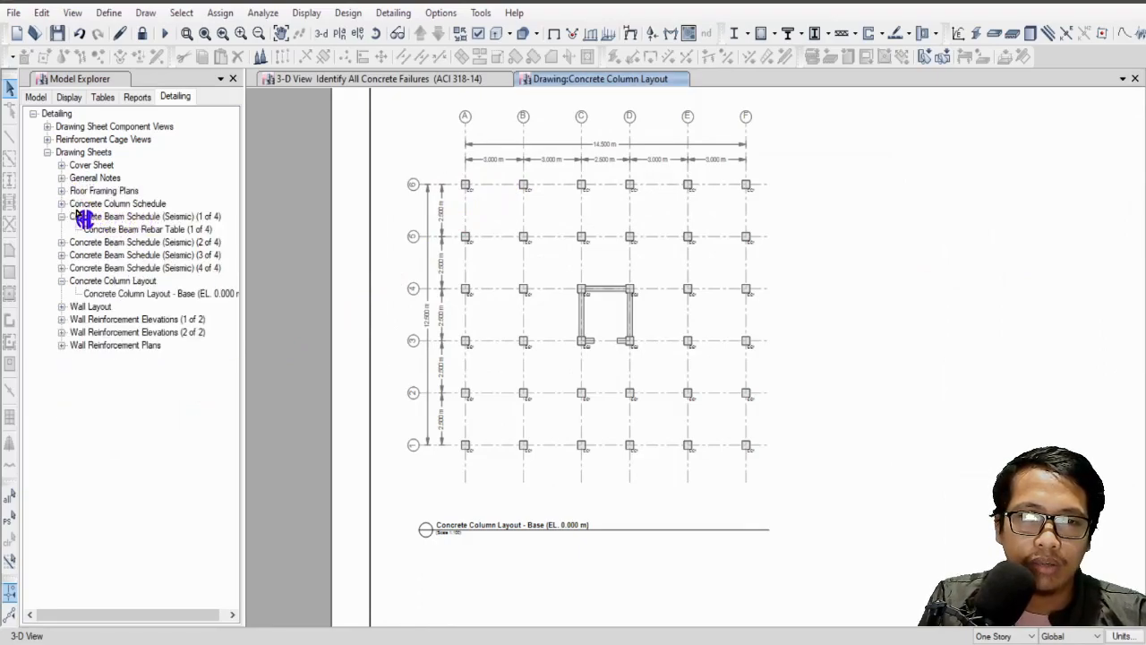
left_click(63, 205)
double_click(173, 220)
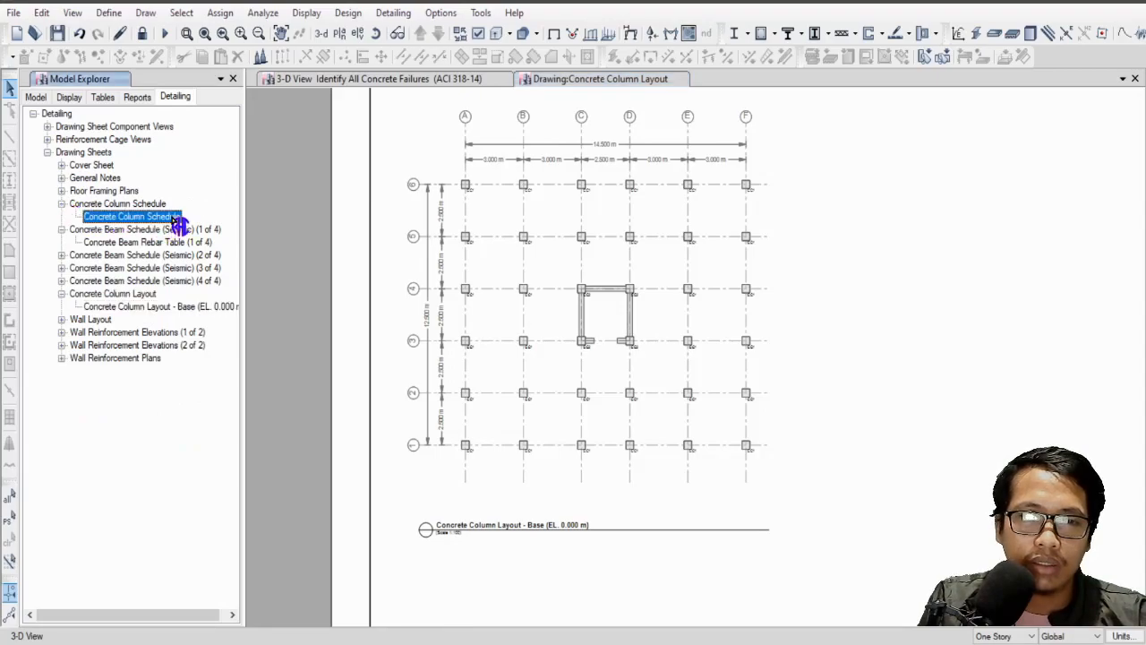
scroll(511, 264, "up", 8)
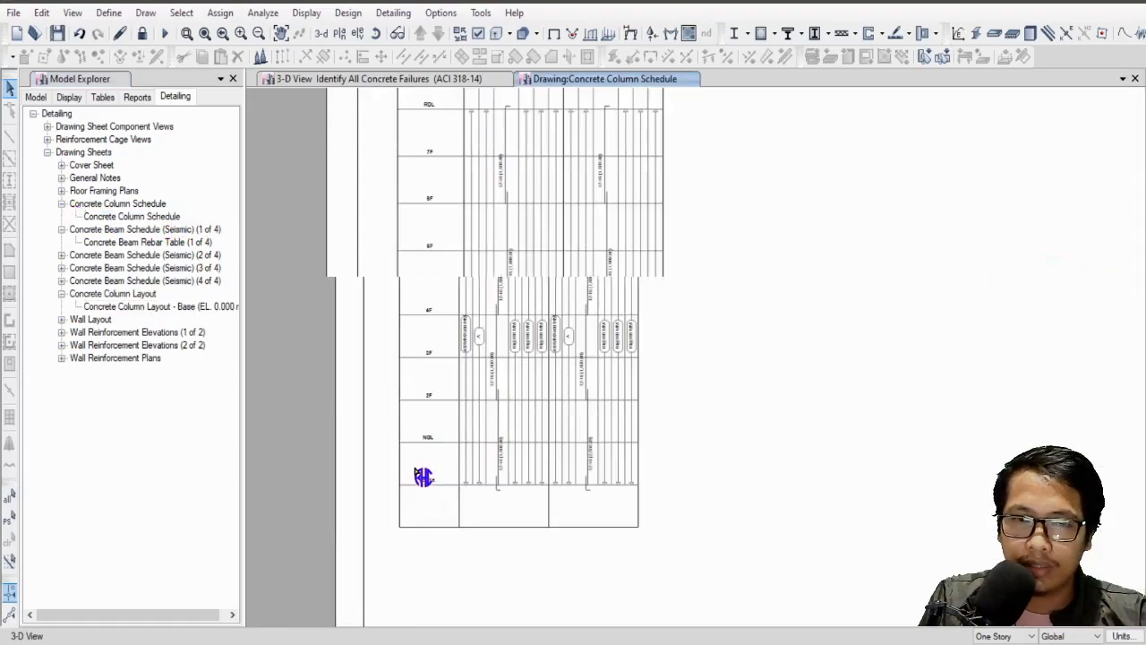
scroll(445, 482, "up", 6)
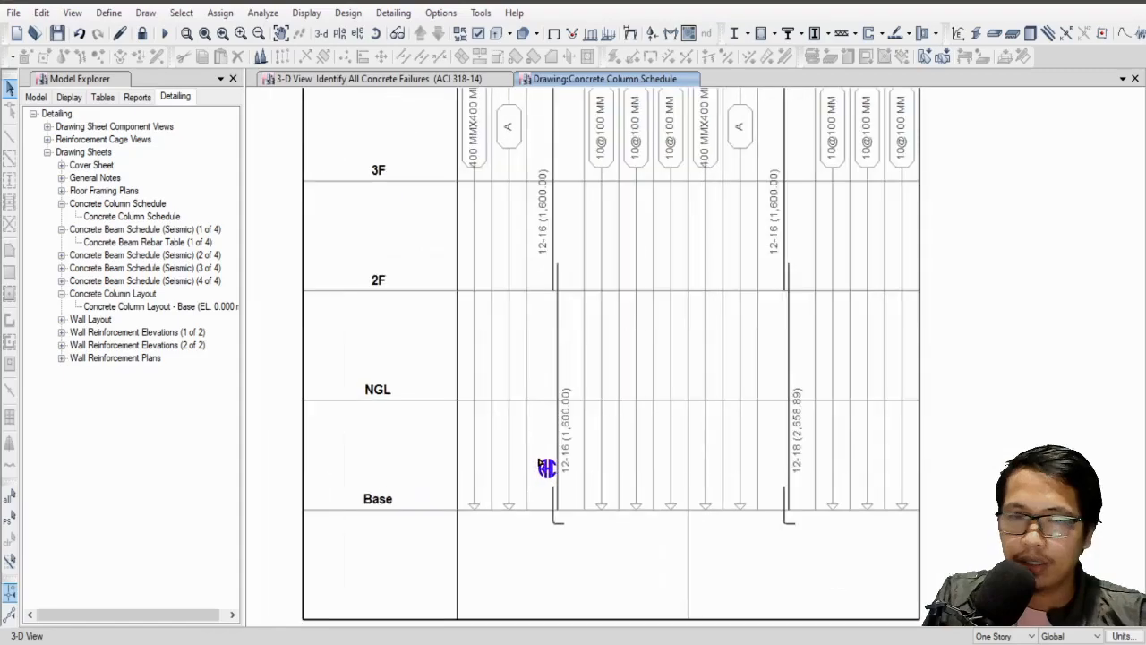
scroll(425, 493, "up", 2)
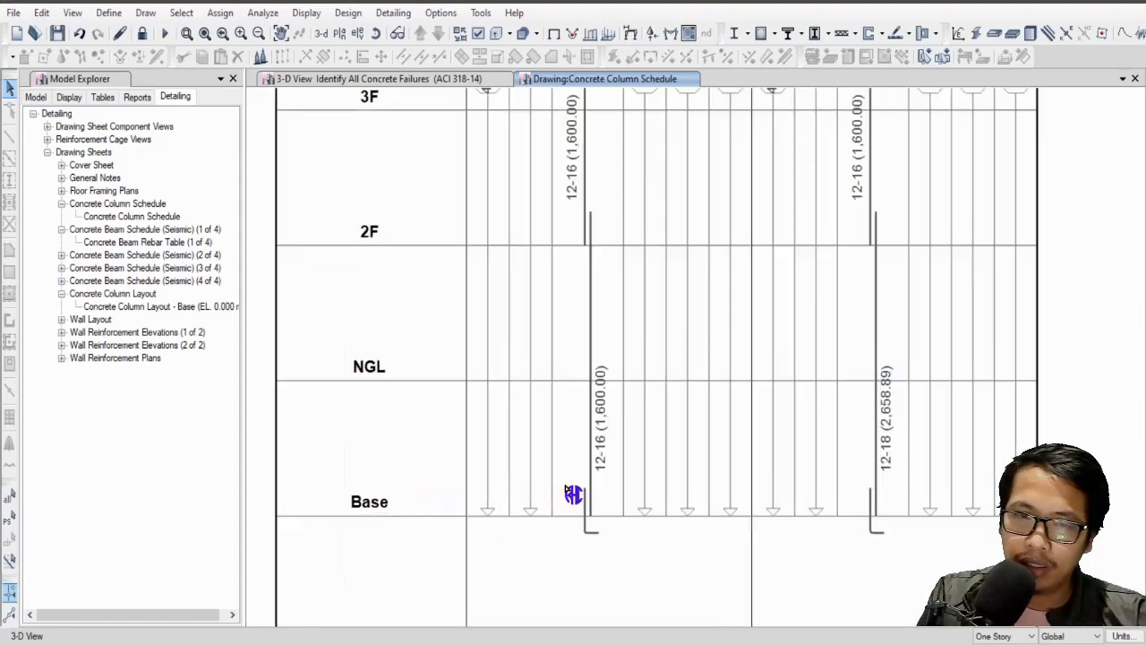
Step: Examine the longitudinal bar splices and tie spacing in the column schedule across the stories above the Base
scroll(594, 521, "down", 1)
scroll(609, 537, "down", 3)
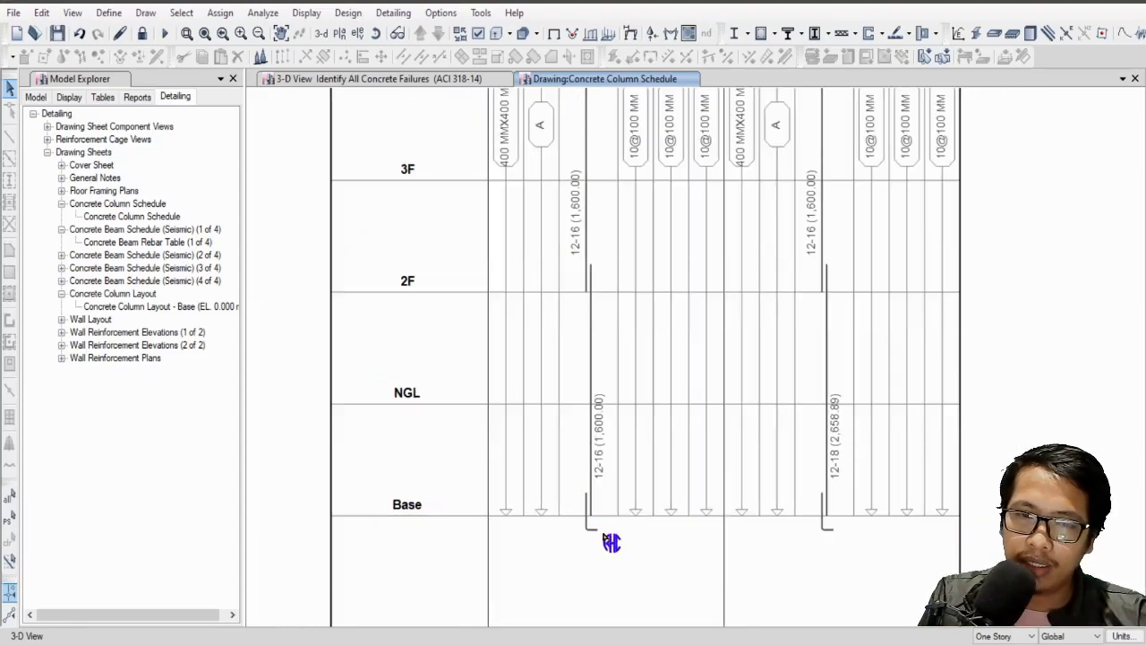
scroll(600, 318, "up", 2)
scroll(600, 314, "up", 1)
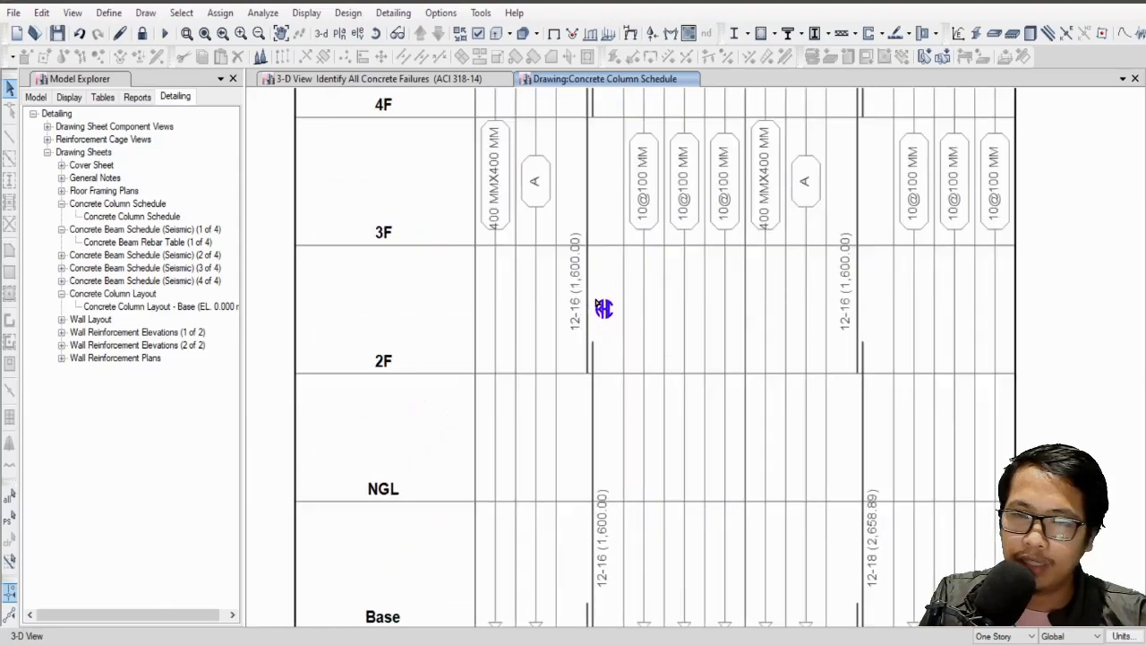
scroll(588, 531, "down", 1)
scroll(588, 532, "down", 1)
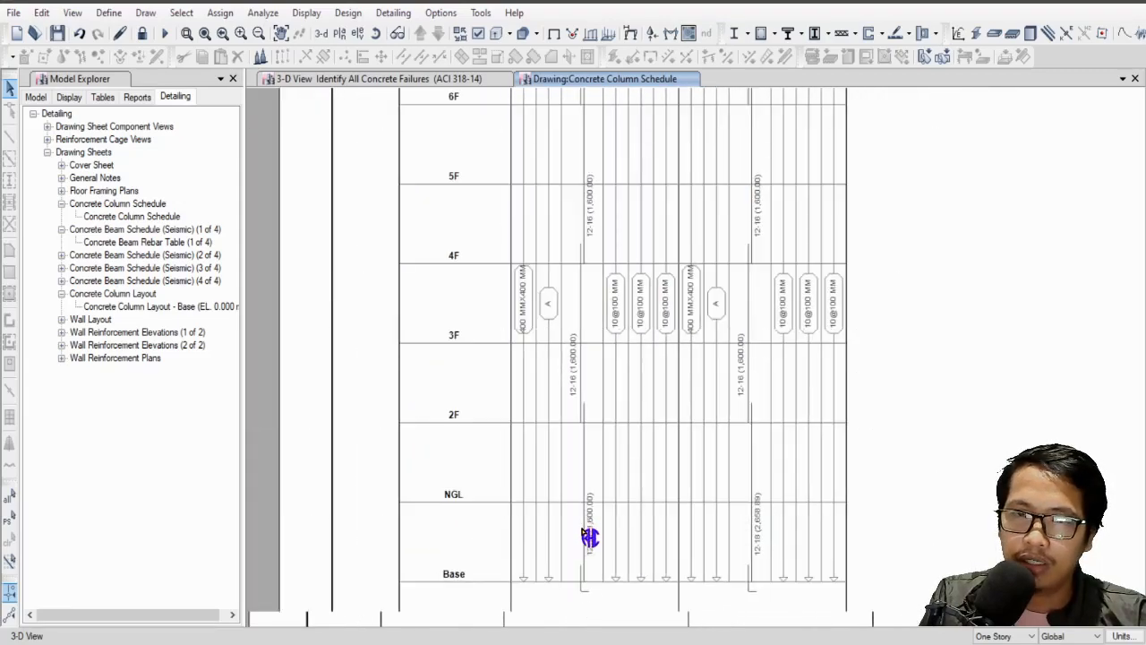
scroll(540, 241, "up", 2)
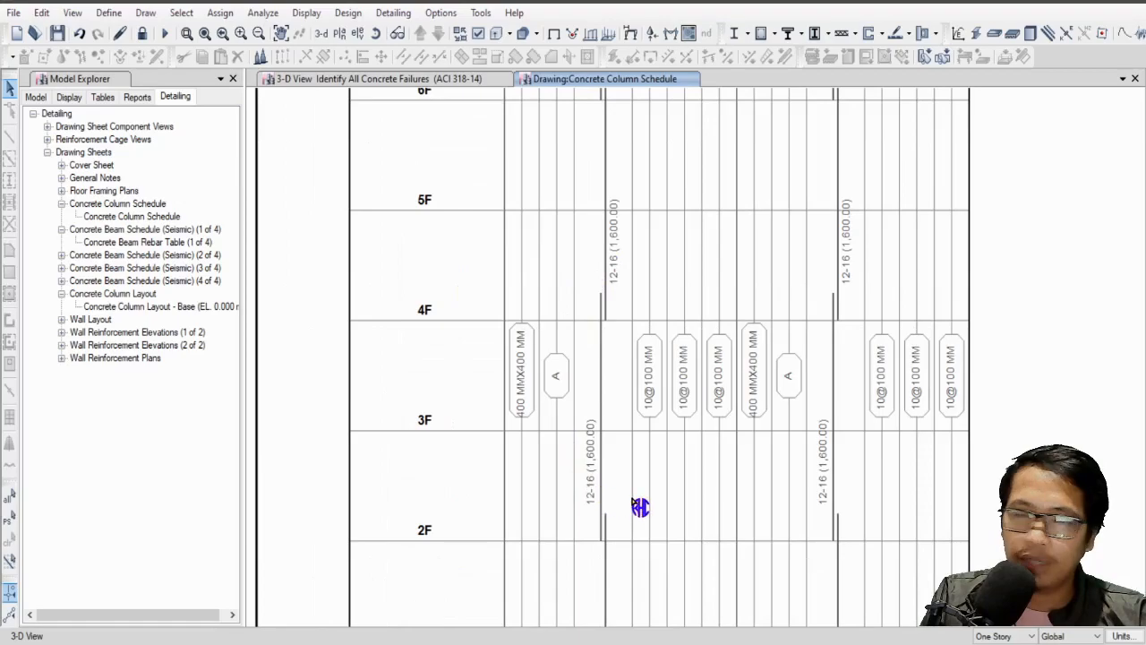
scroll(674, 527, "down", 3)
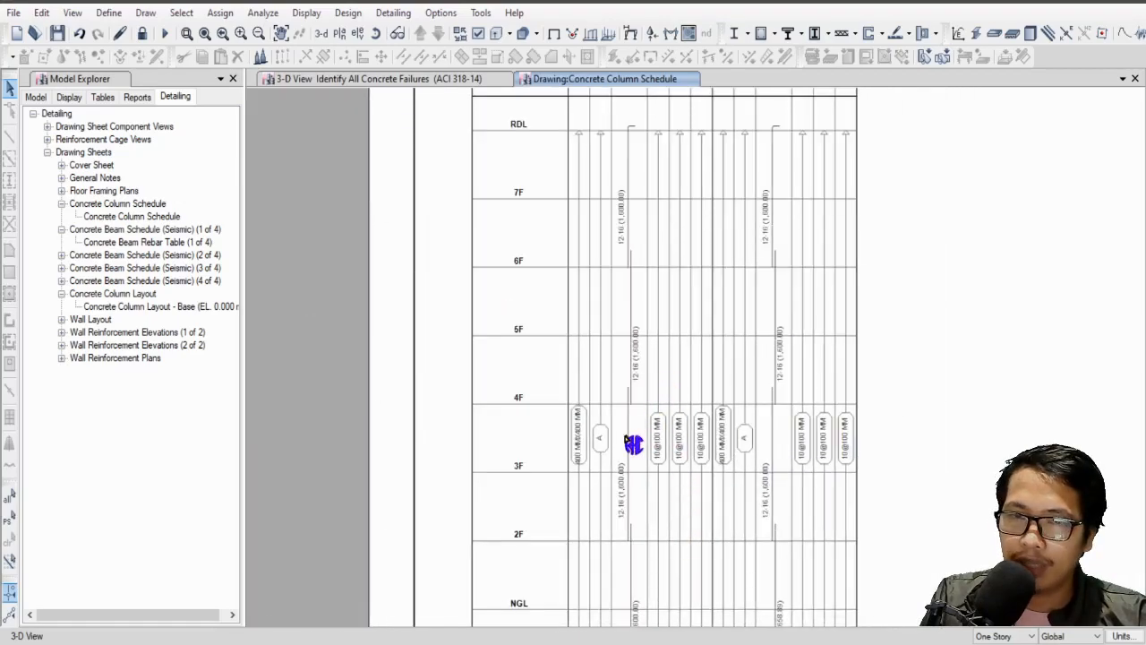
Step: Review the column schedule's bar splices and ties from 2F up to the RDL level, and close the drawing
scroll(635, 578, "up", 1)
scroll(634, 580, "up", 2)
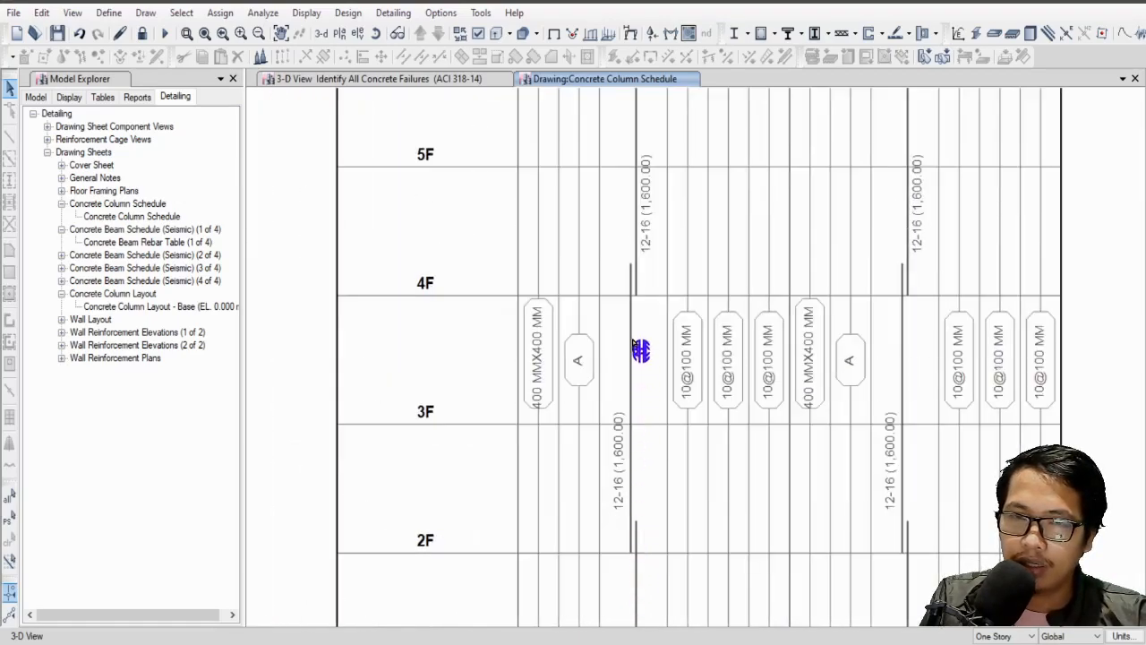
scroll(632, 502, "down", 3)
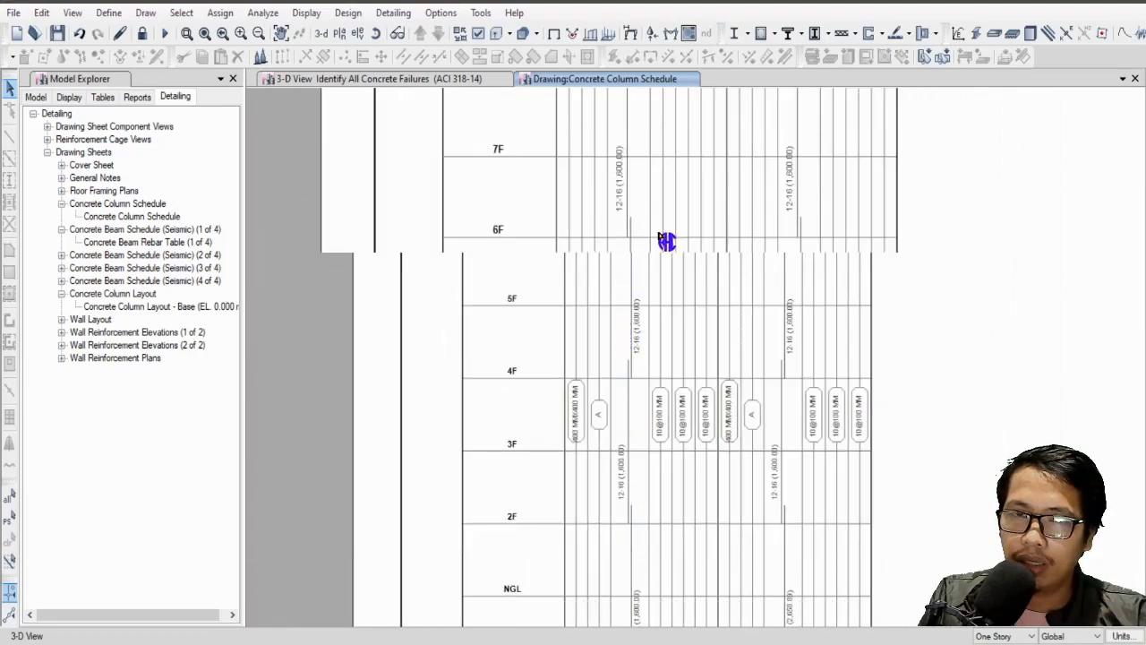
scroll(694, 358, "up", 1)
scroll(702, 396, "down", 2)
scroll(685, 205, "up", 3)
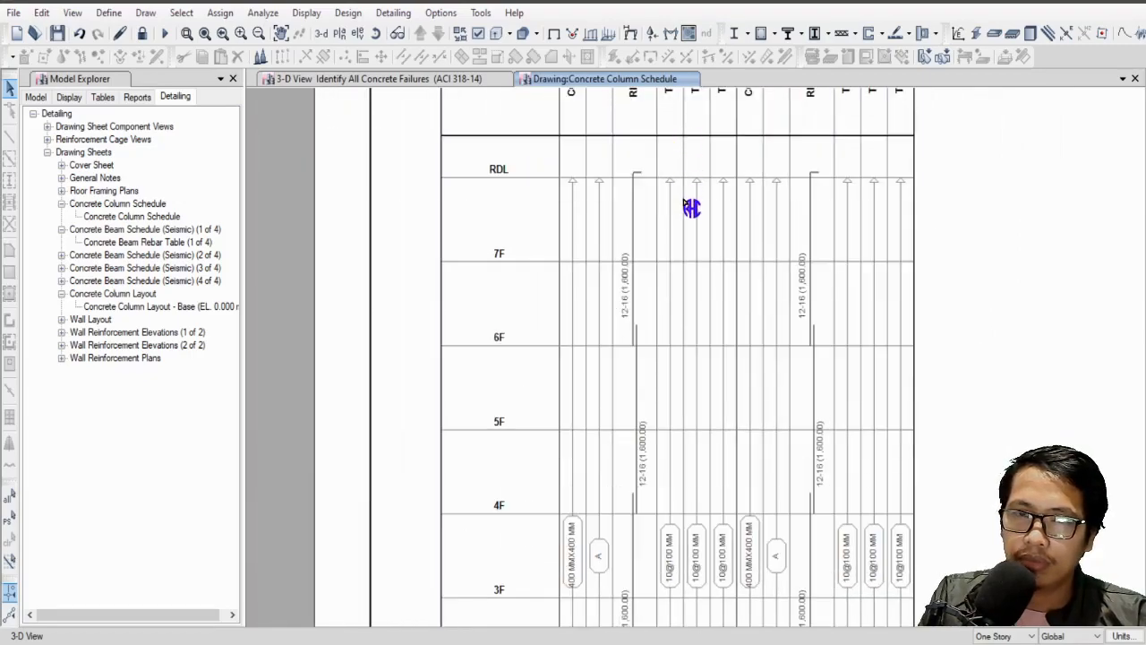
scroll(690, 260, "down", 1)
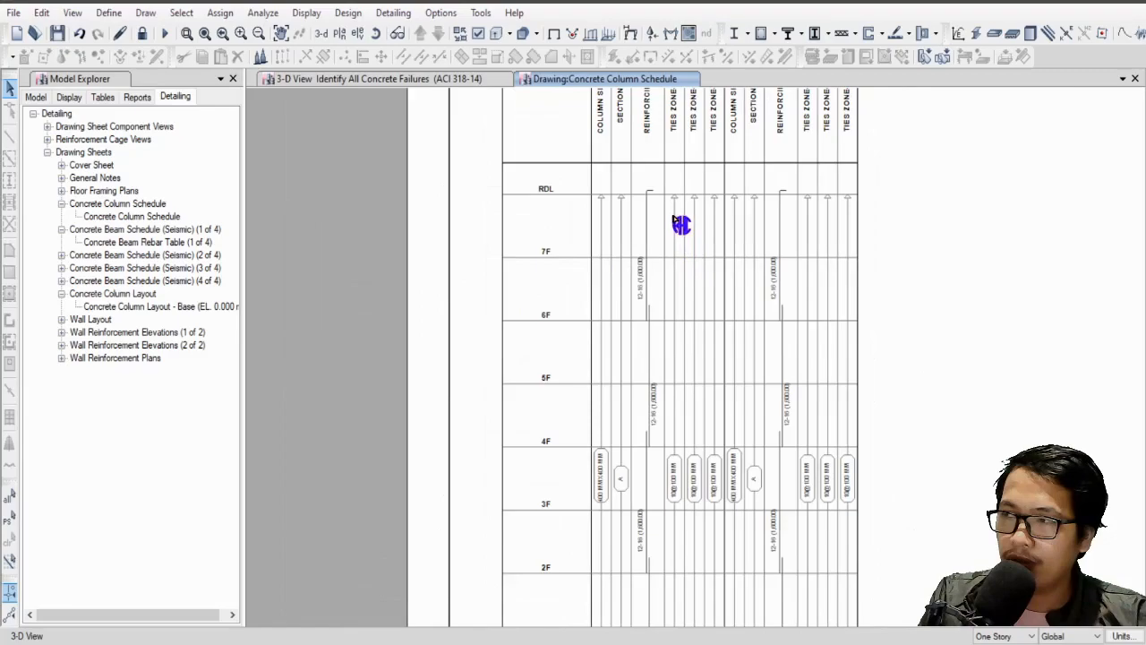
scroll(723, 225, "down", 2)
scroll(657, 312, "up", 3)
scroll(622, 192, "up", 1)
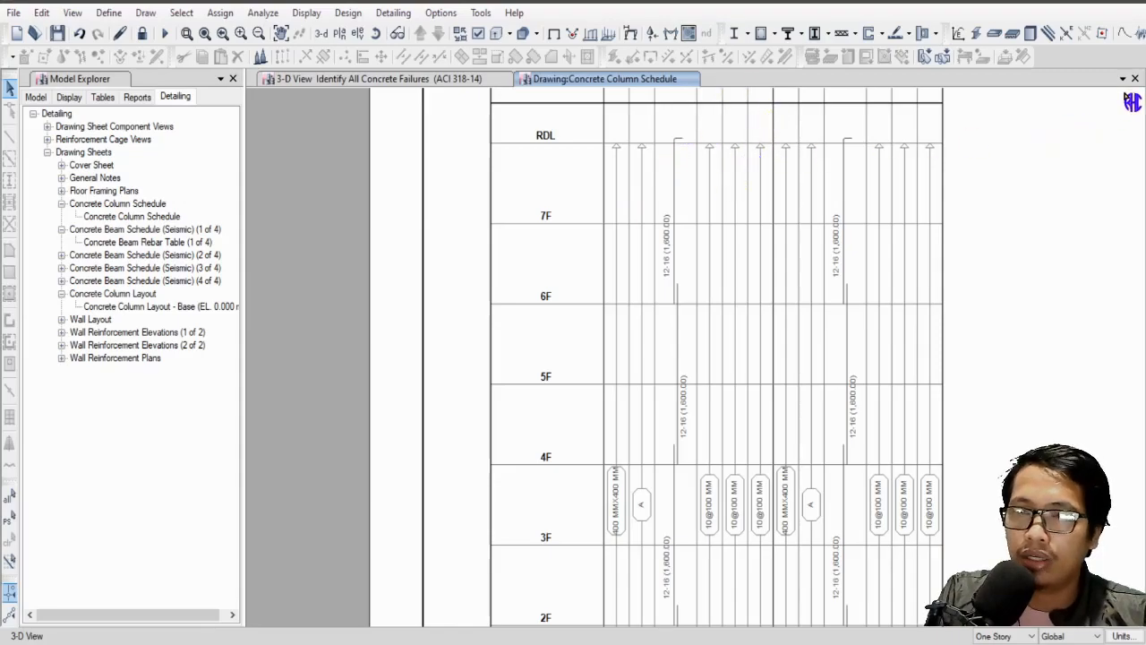
left_click(1134, 78)
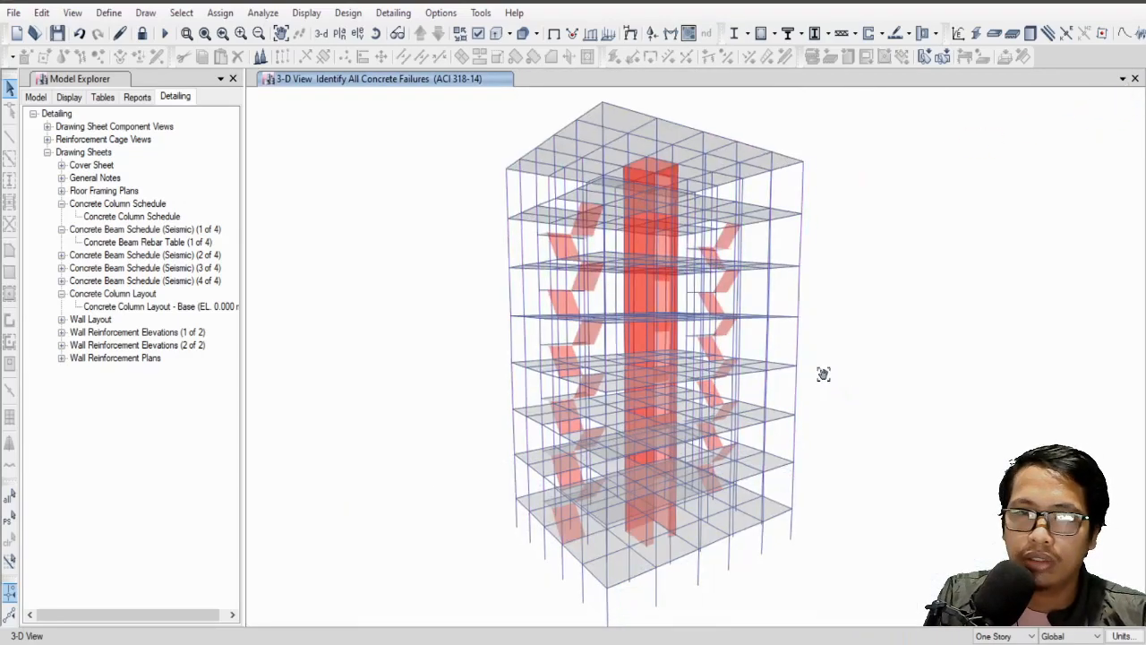
Step: Select the walls in the 3-D view by wall section property, using SW250 and SW-AUTOSELECT
left_click(181, 13)
mouse_move(220, 32)
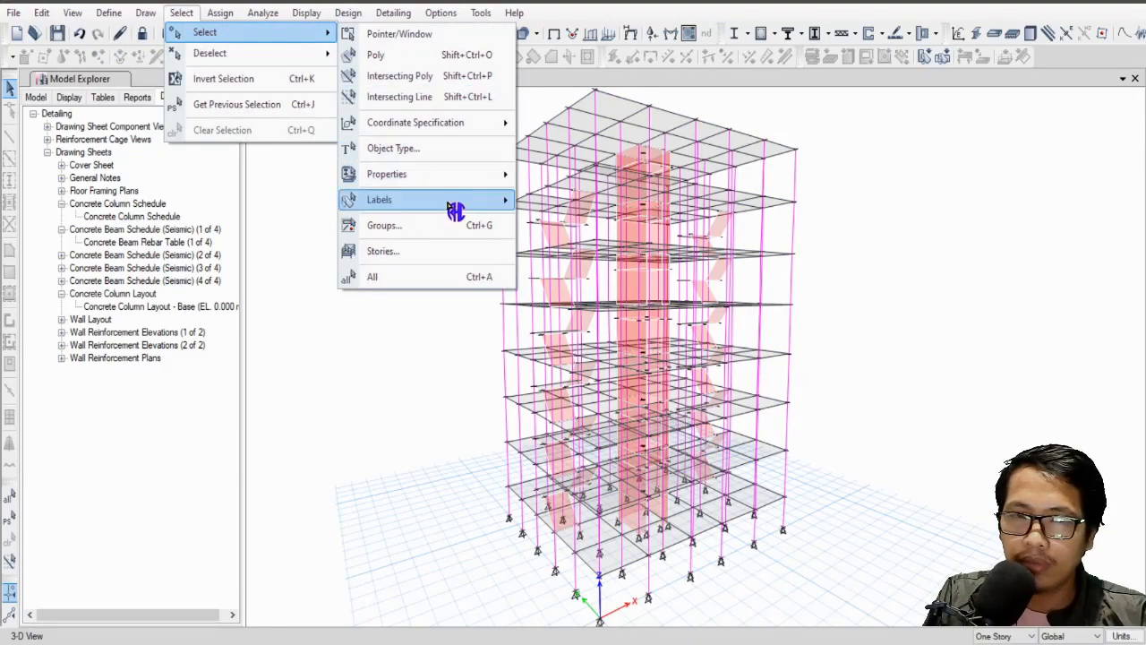
mouse_move(455, 201)
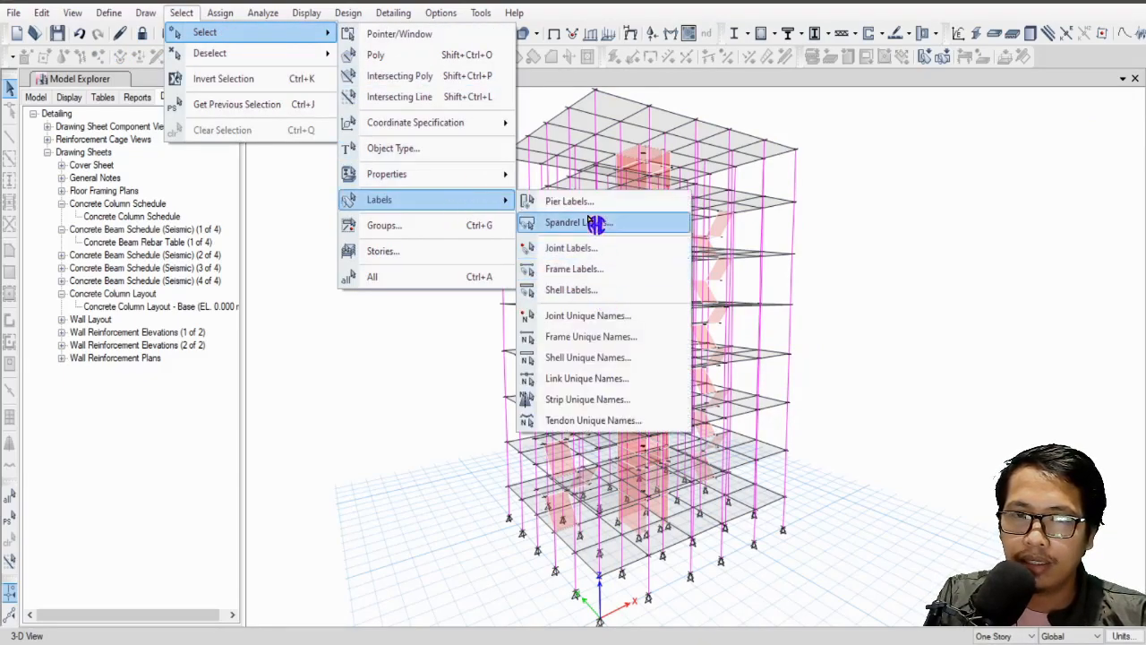
mouse_move(442, 175)
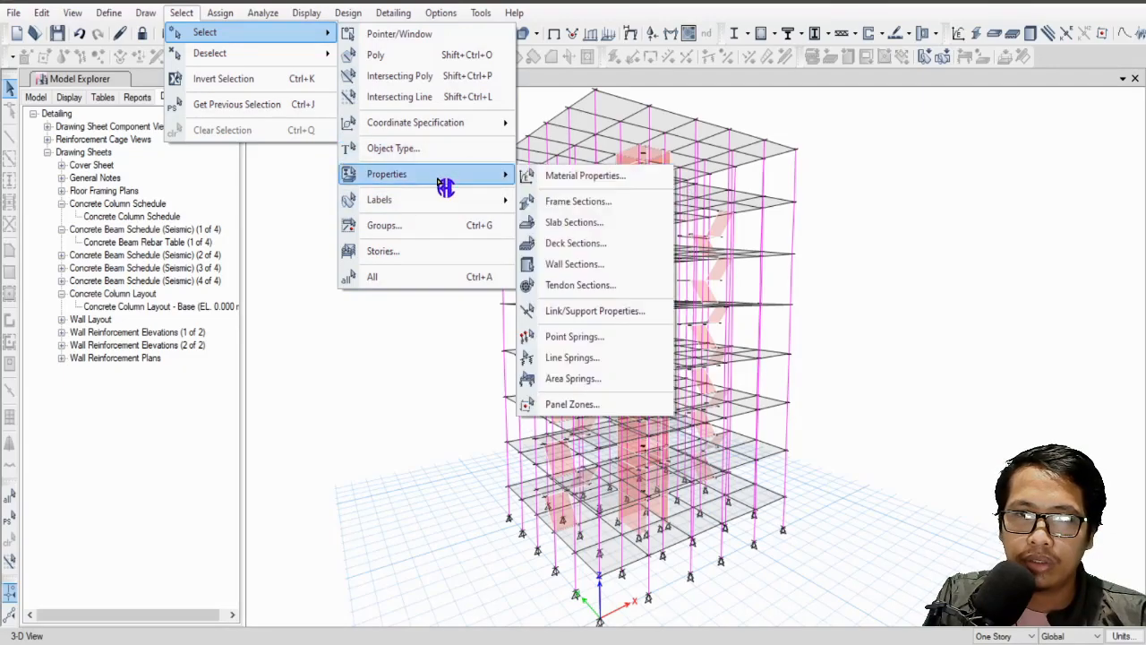
left_click(597, 264)
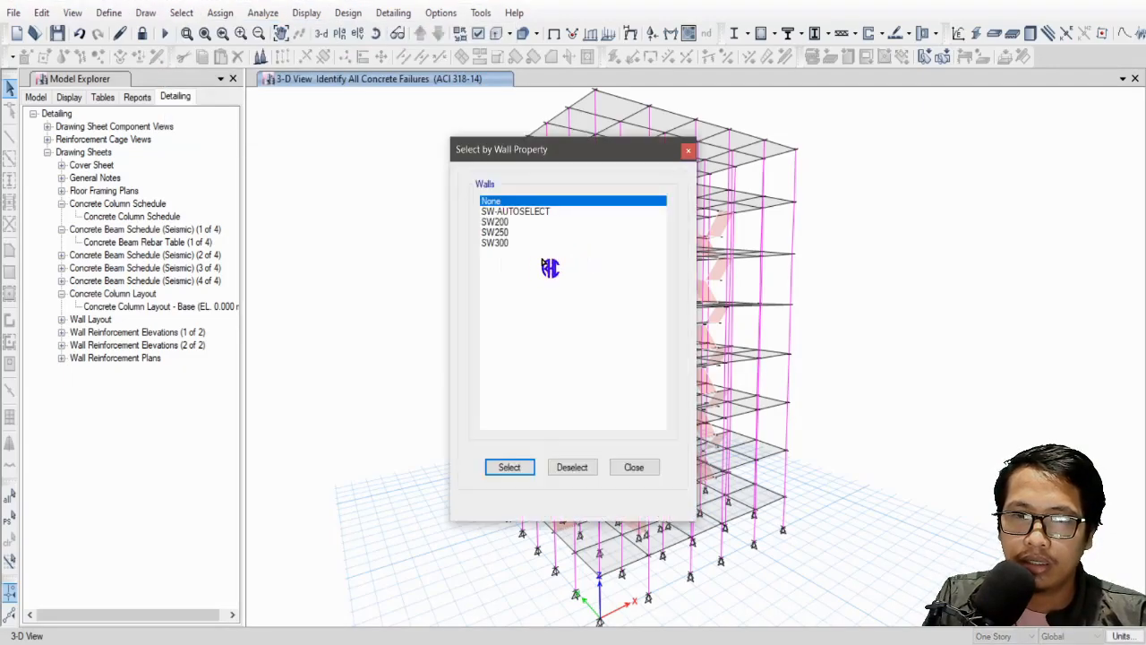
left_click(530, 212)
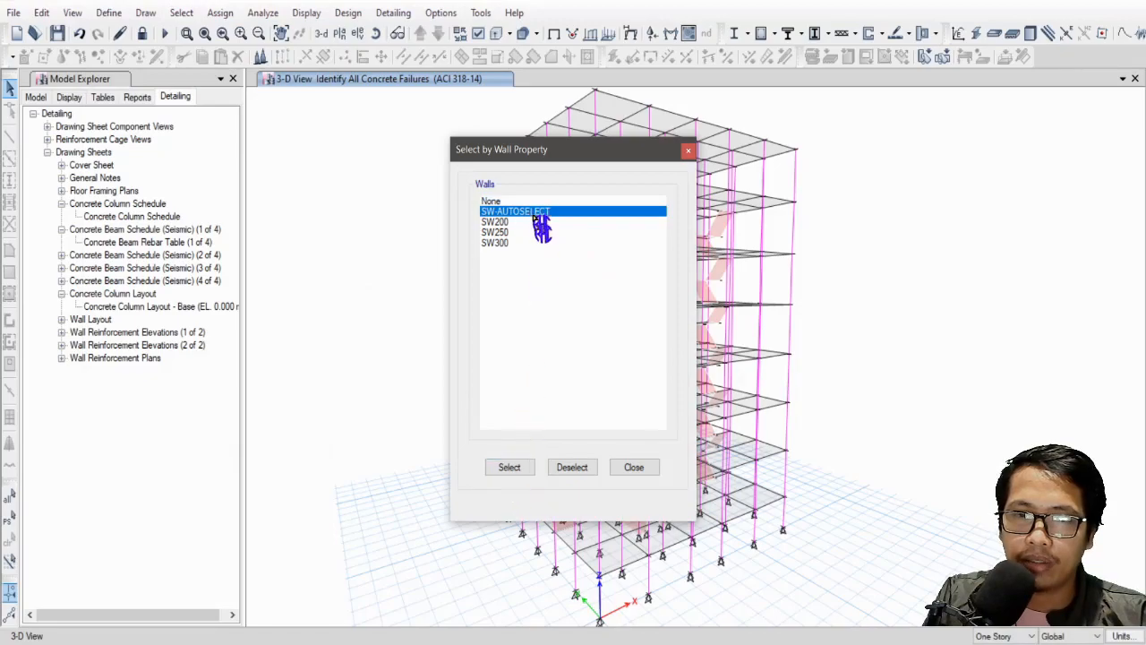
left_click_drag(542, 157, 885, 192)
left_click(850, 267)
left_click(852, 502)
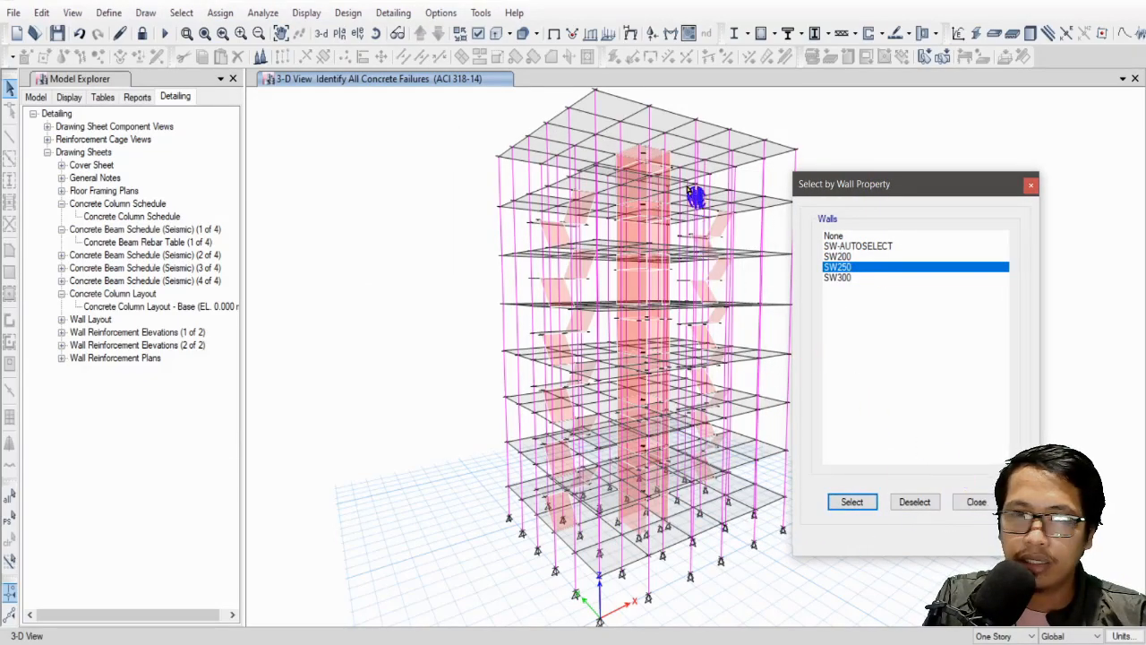
left_click(554, 34)
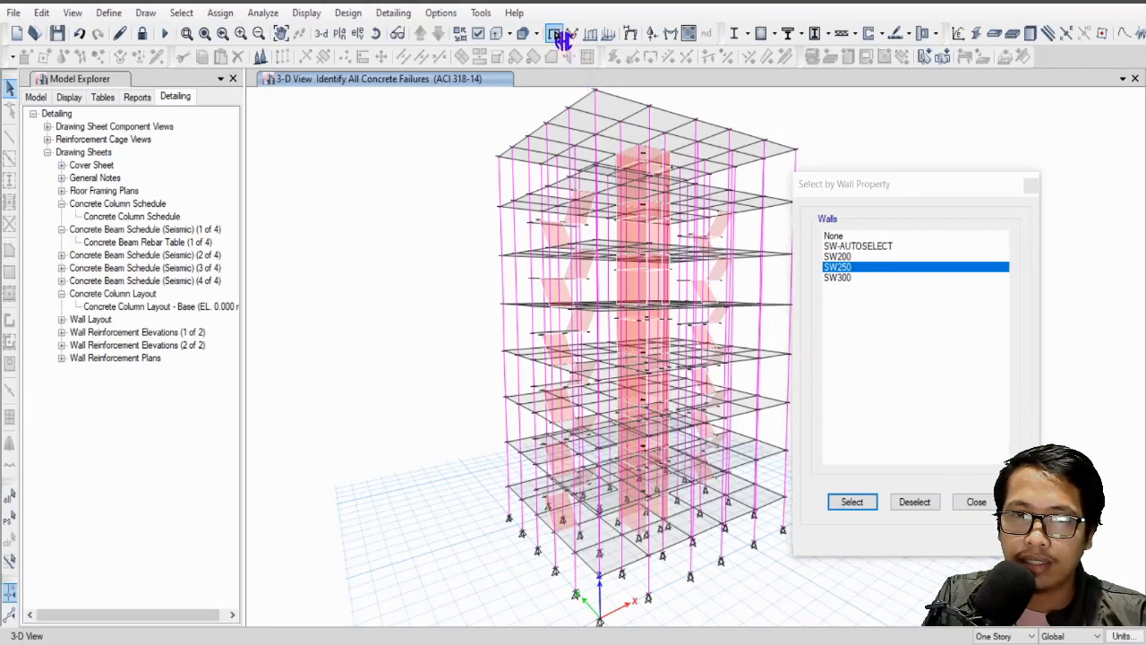
left_click(856, 504)
left_click(862, 246)
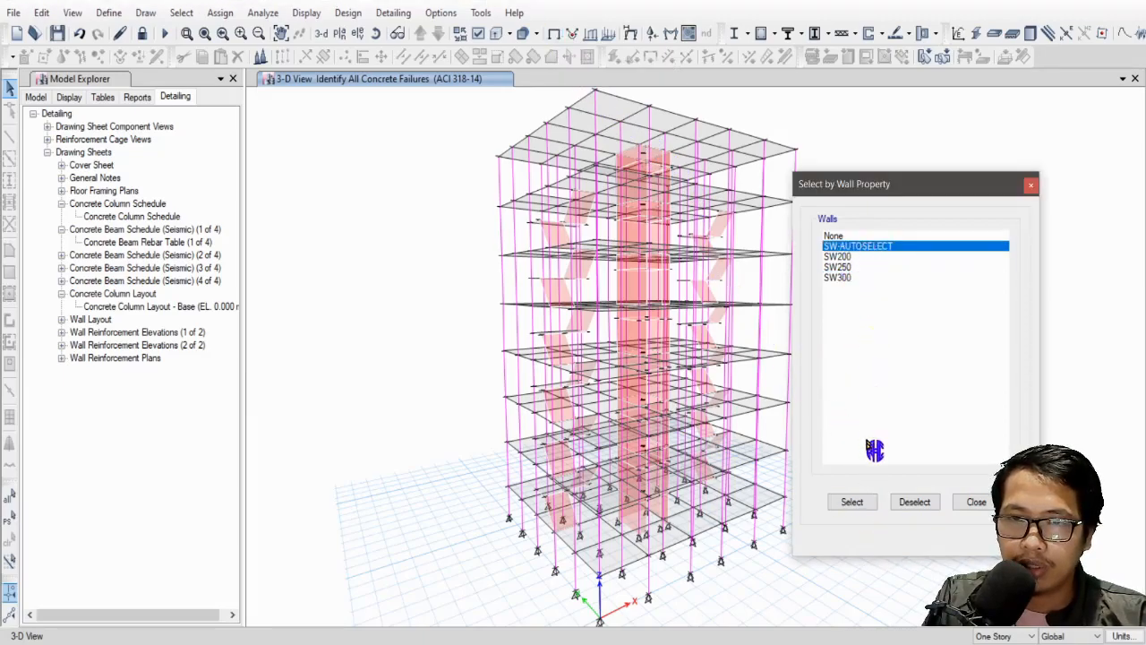
left_click(865, 504)
left_click(978, 501)
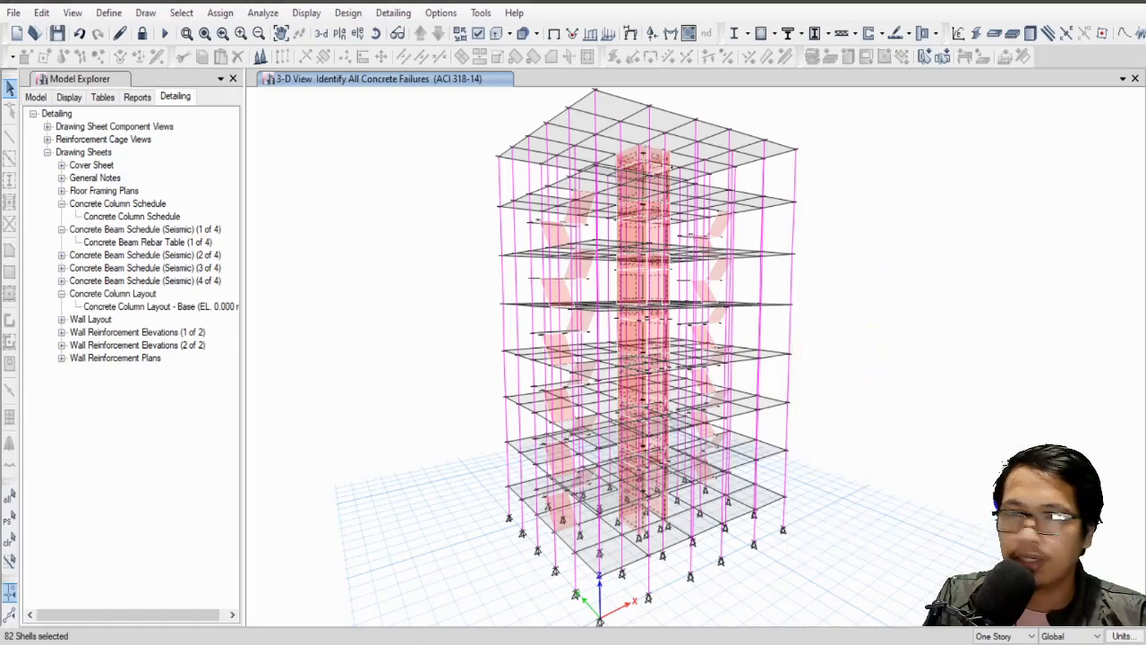
Step: Set the rebar shear material to A615Gr40 in the shear wall design preferences
left_click(882, 38)
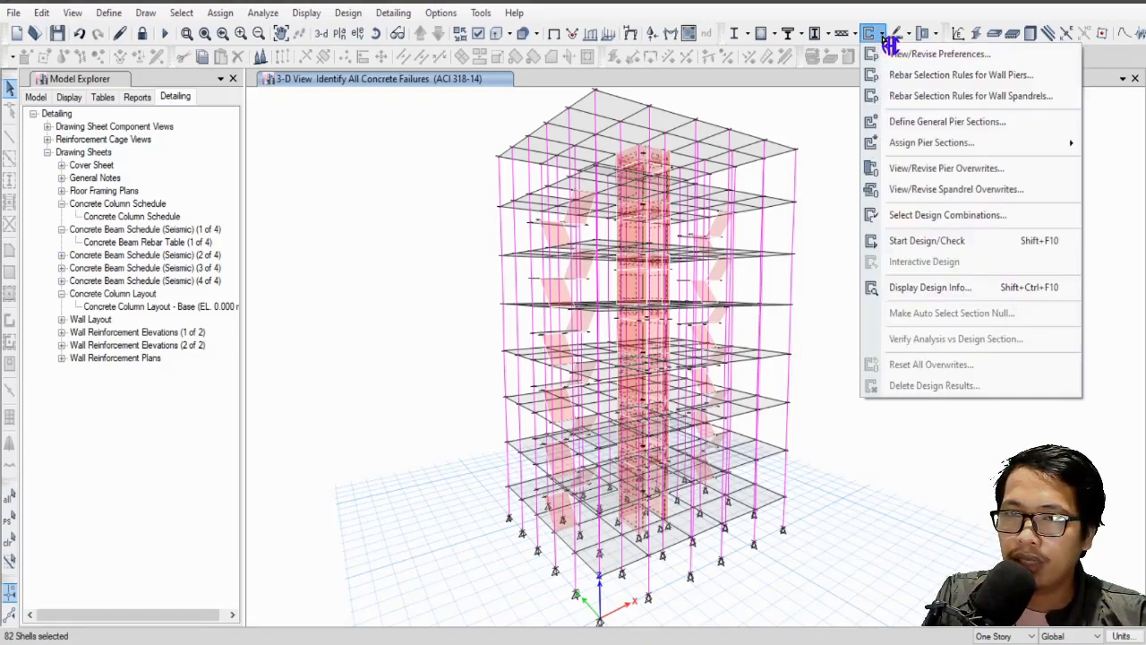
left_click(927, 60)
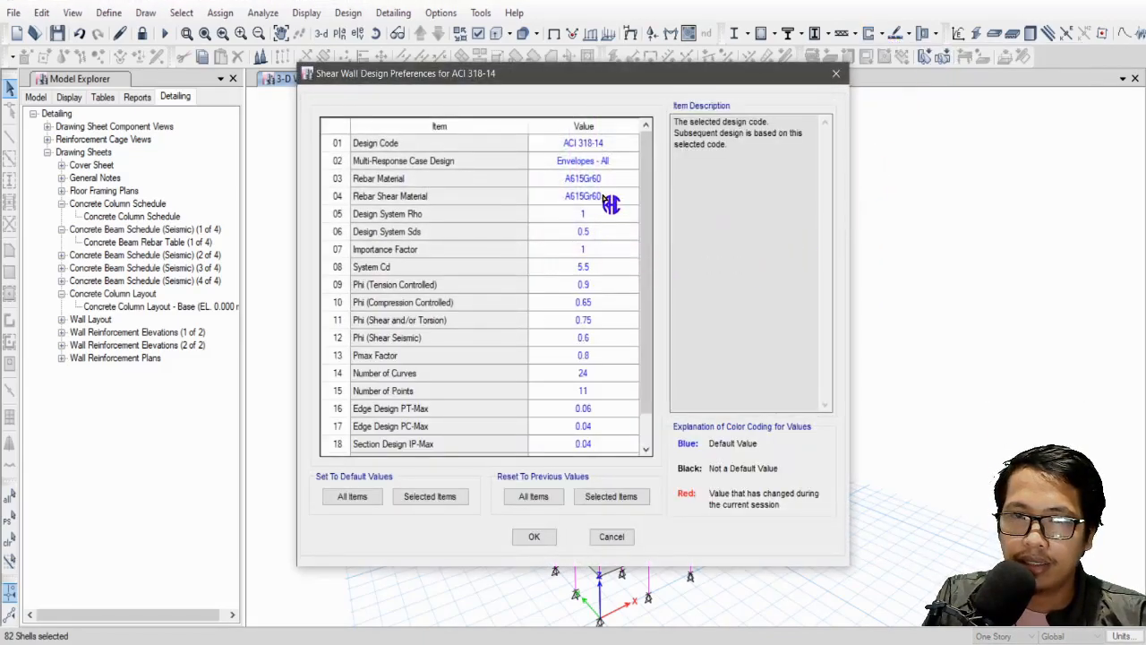
left_click(616, 205)
left_click(632, 197)
left_click(586, 224)
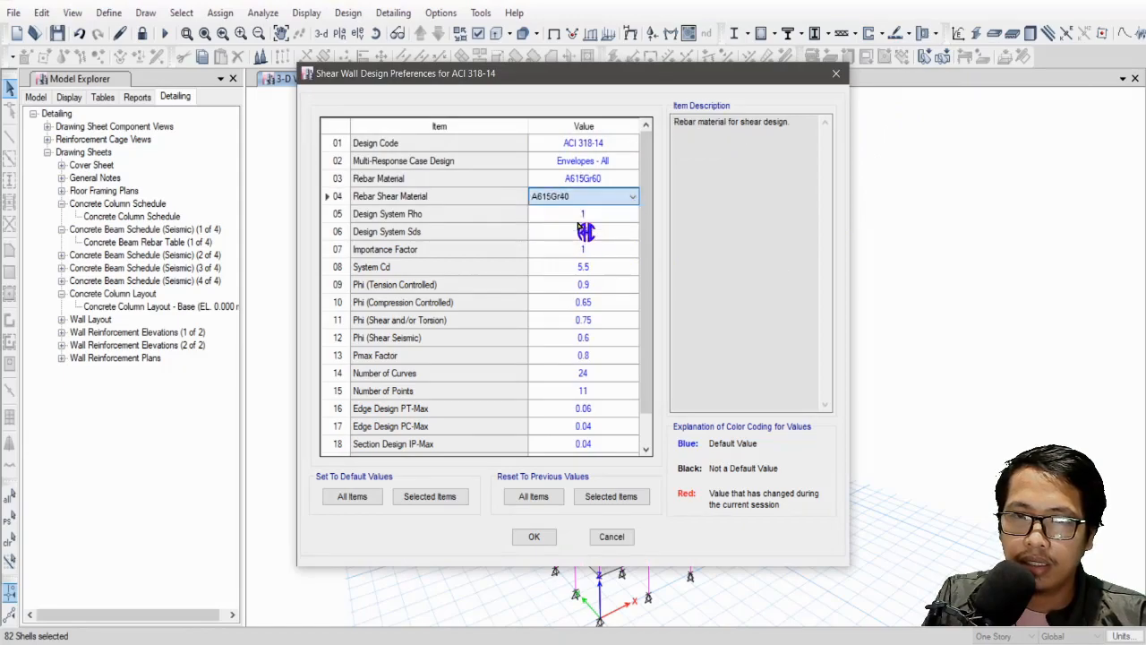
left_click(534, 537)
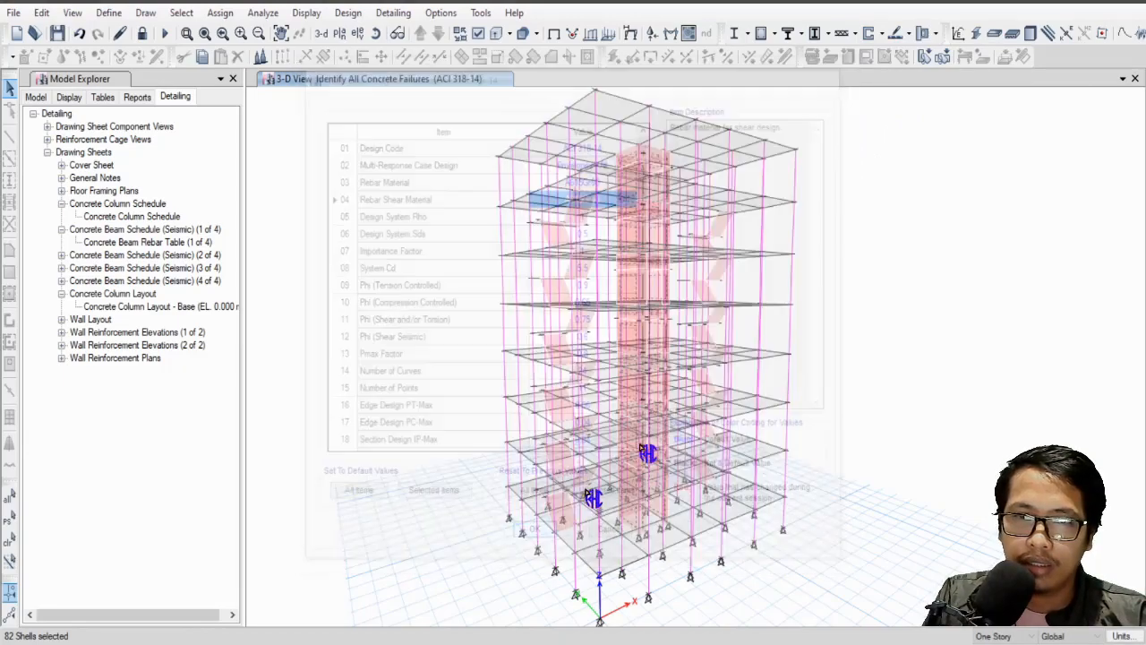
Step: Review the rebar selection rules for wall piers in the confined and unconfined zones and accept them
left_click(886, 38)
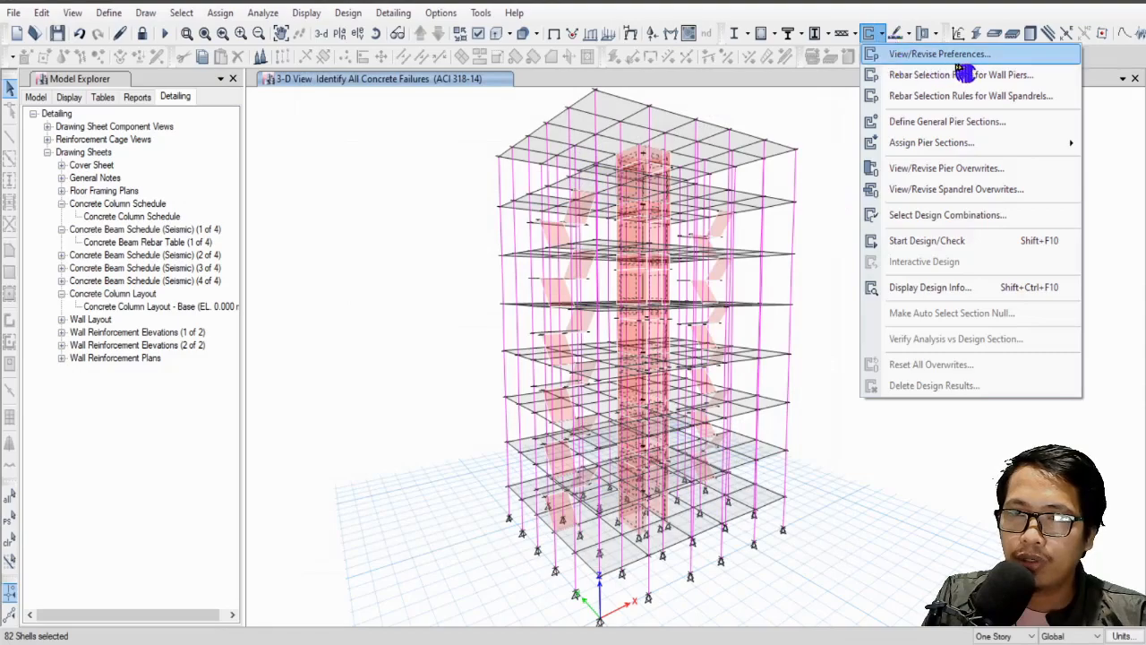
left_click(1036, 81)
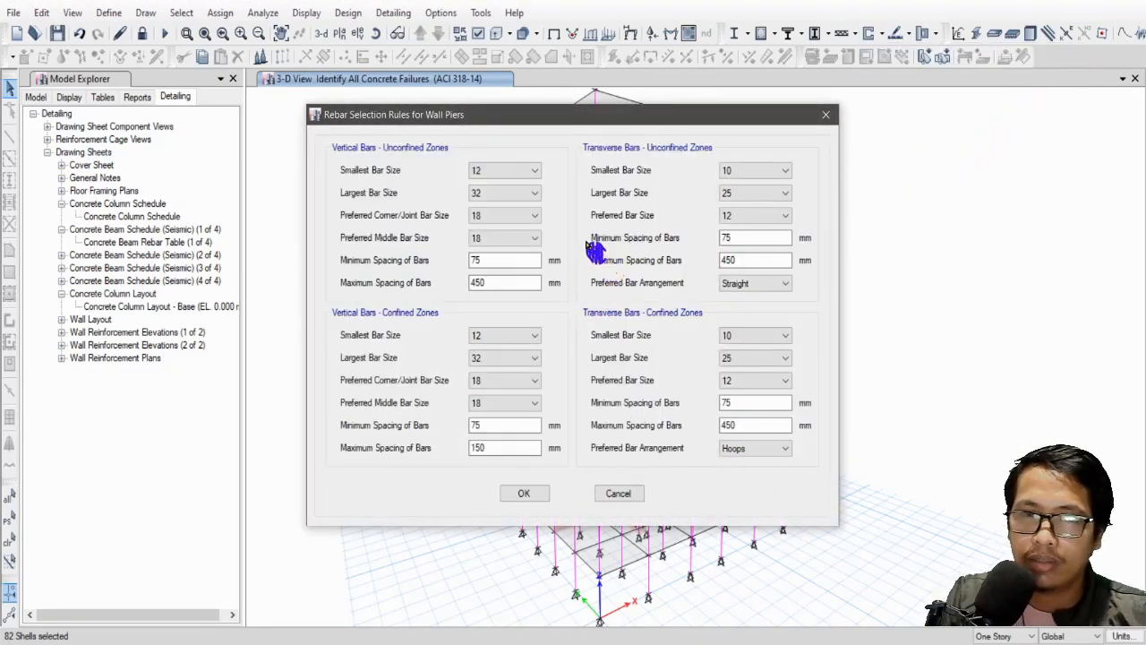
left_click(525, 494)
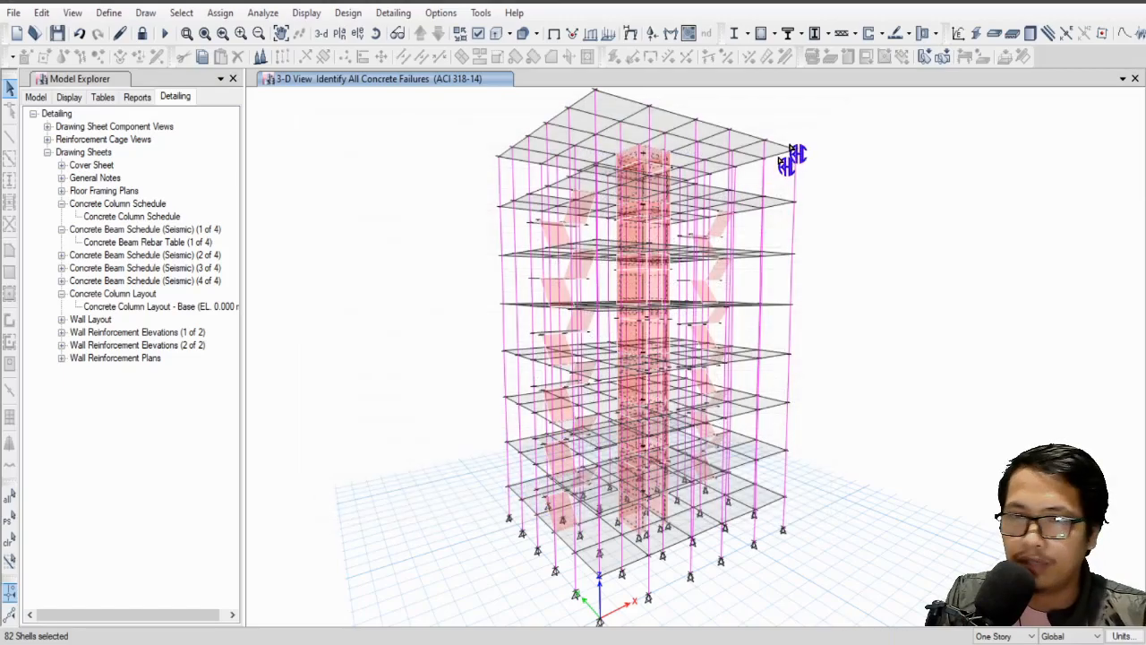
Step: Check the general pier section definitions and the reinforcing options available for assigning pier sections
left_click(890, 34)
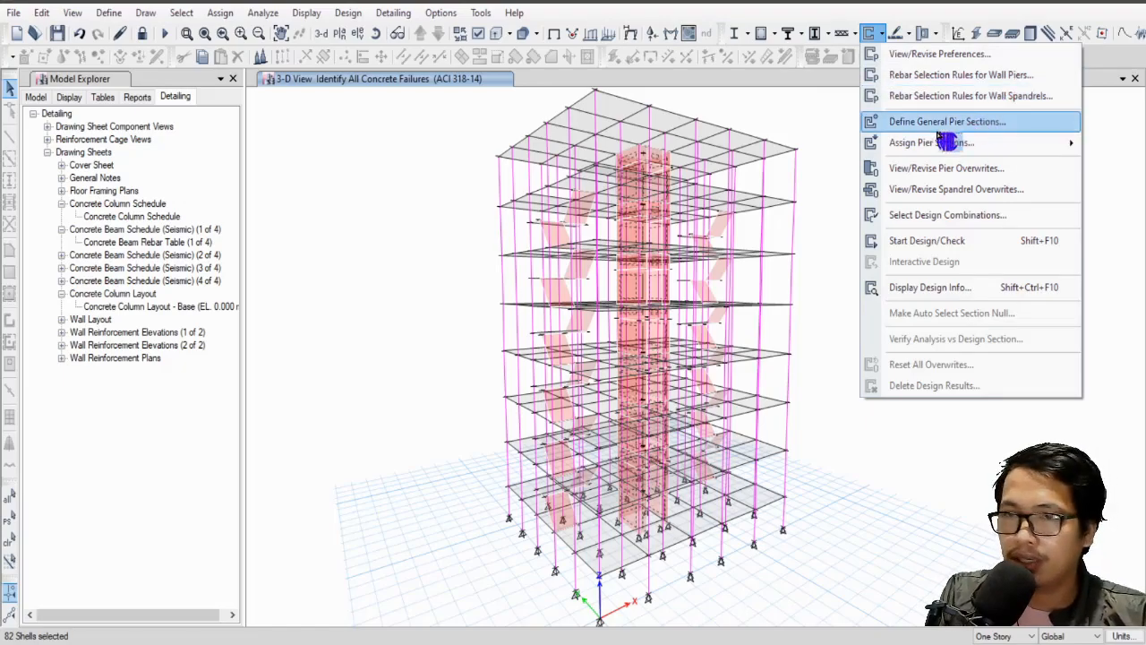
left_click(1008, 131)
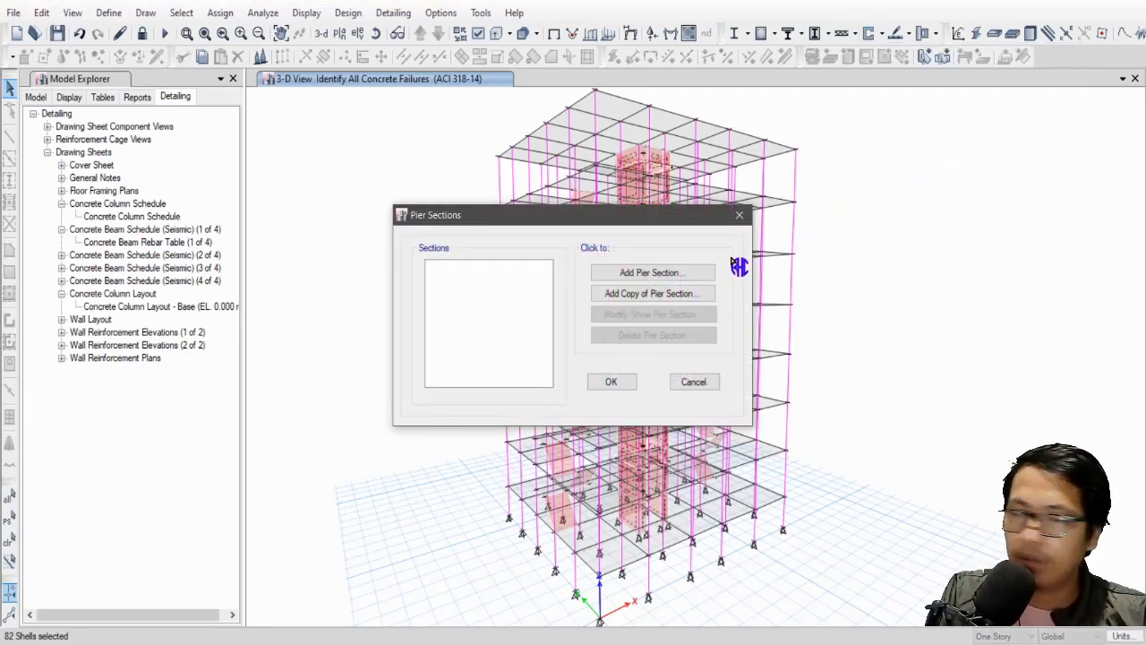
left_click(695, 385)
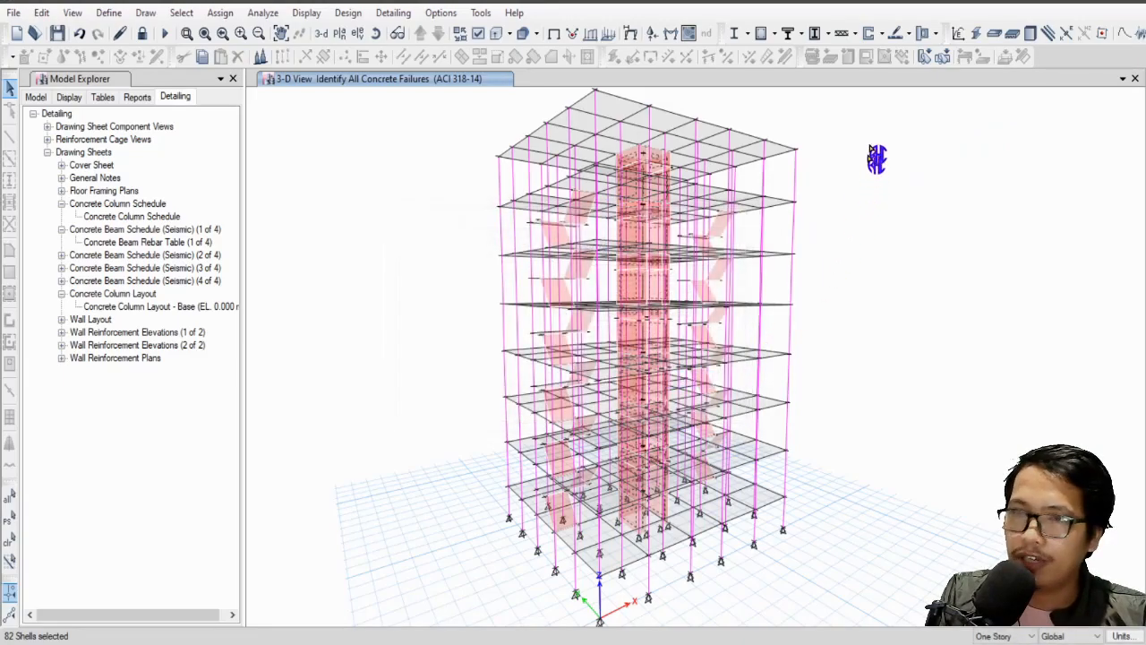
left_click(882, 34)
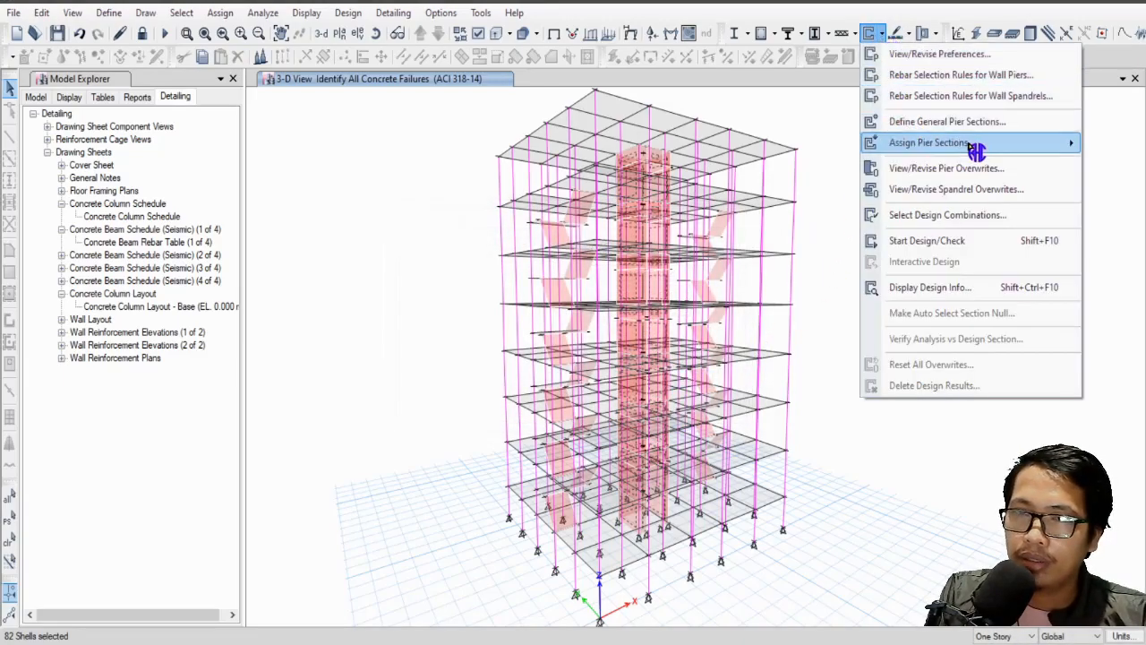
mouse_move(989, 157)
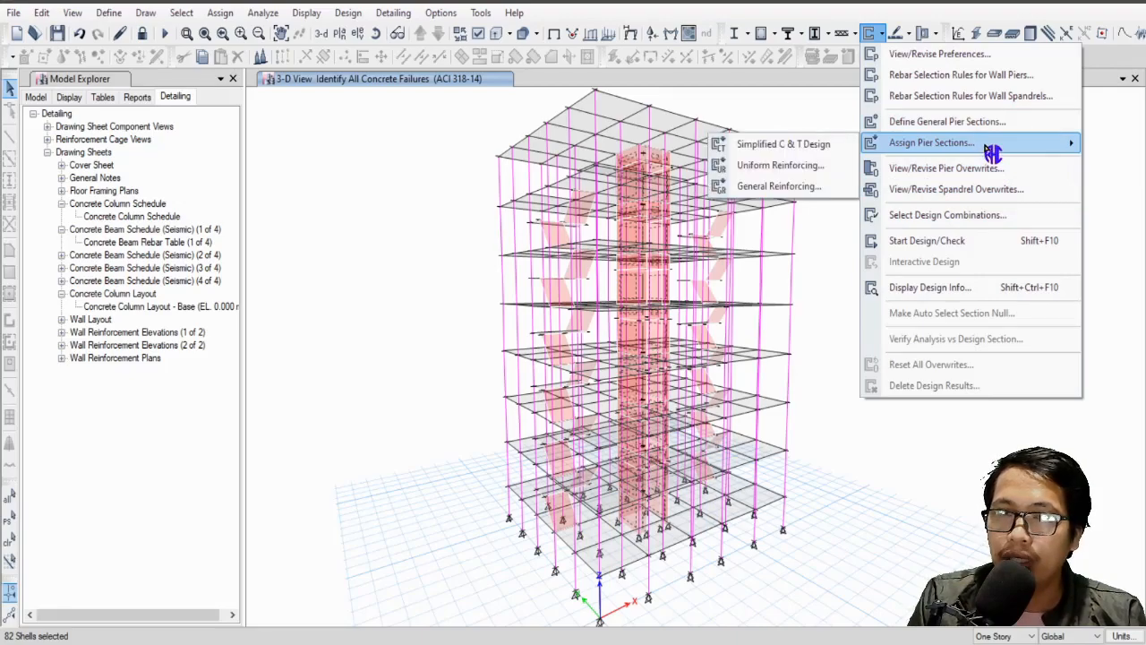
left_click(349, 125)
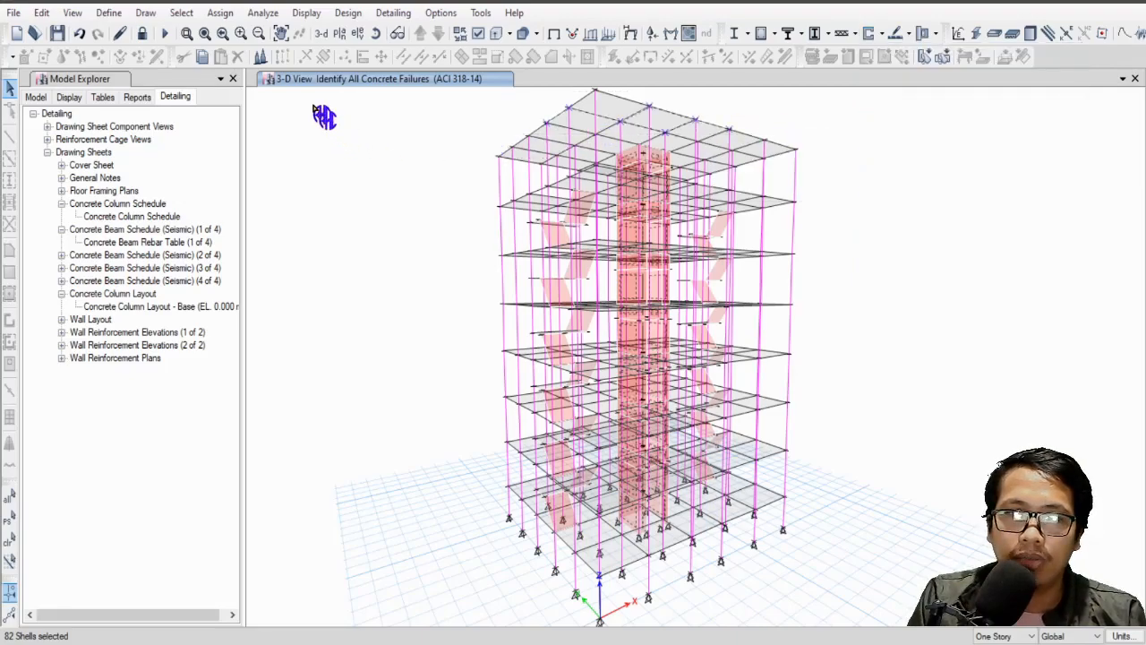
Step: Unlock the analysed model so that wall assignments can be edited
left_click(222, 14)
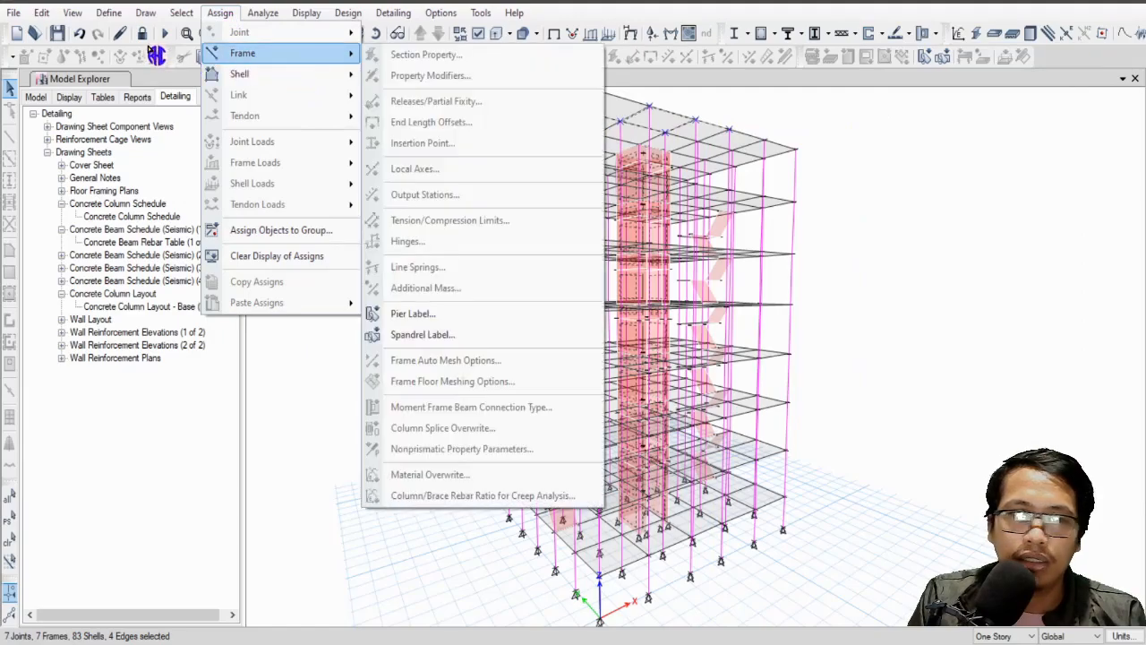
left_click(147, 43)
left_click(586, 379)
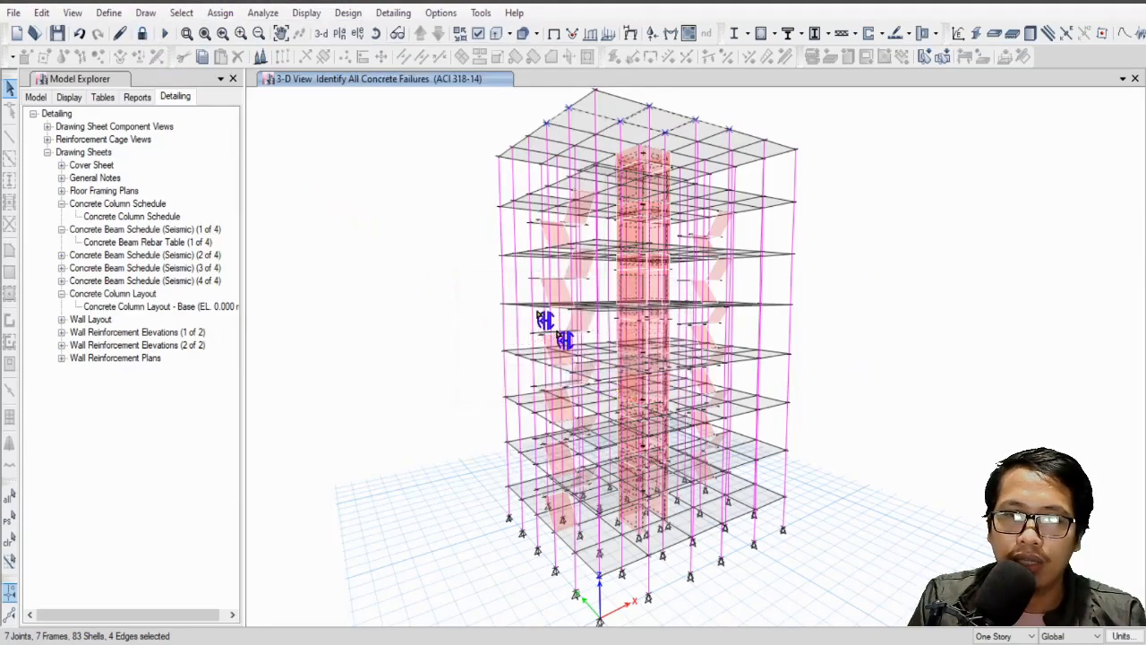
left_click(249, 35)
Step: Assign pier label P1 to the selected wall shells
left_click(220, 12)
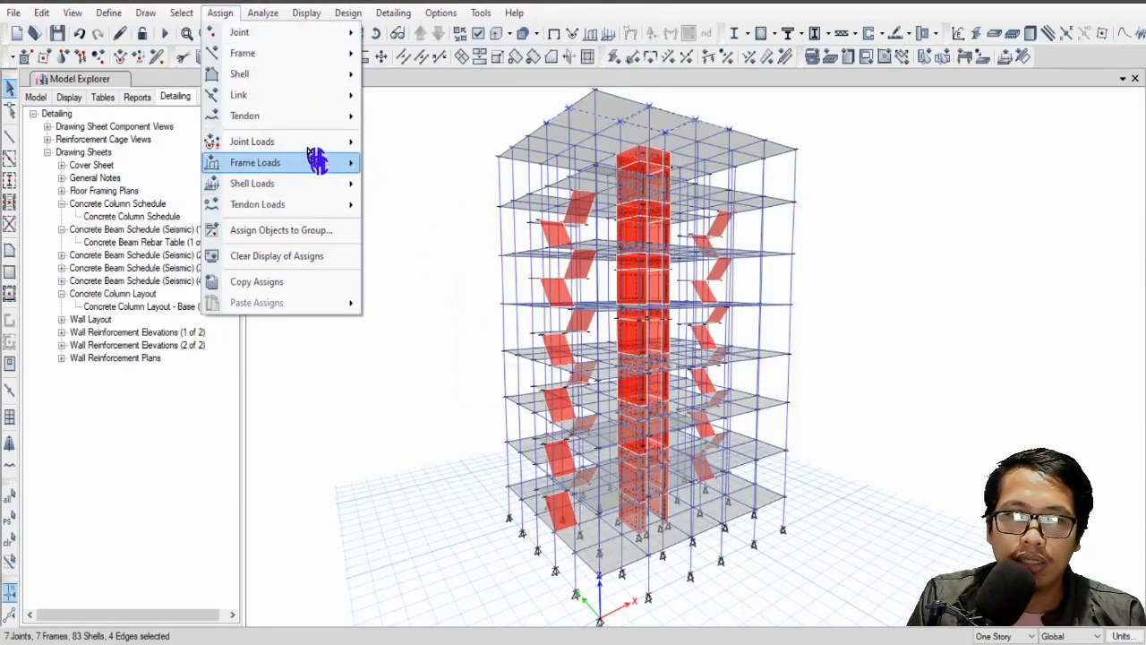
mouse_move(297, 77)
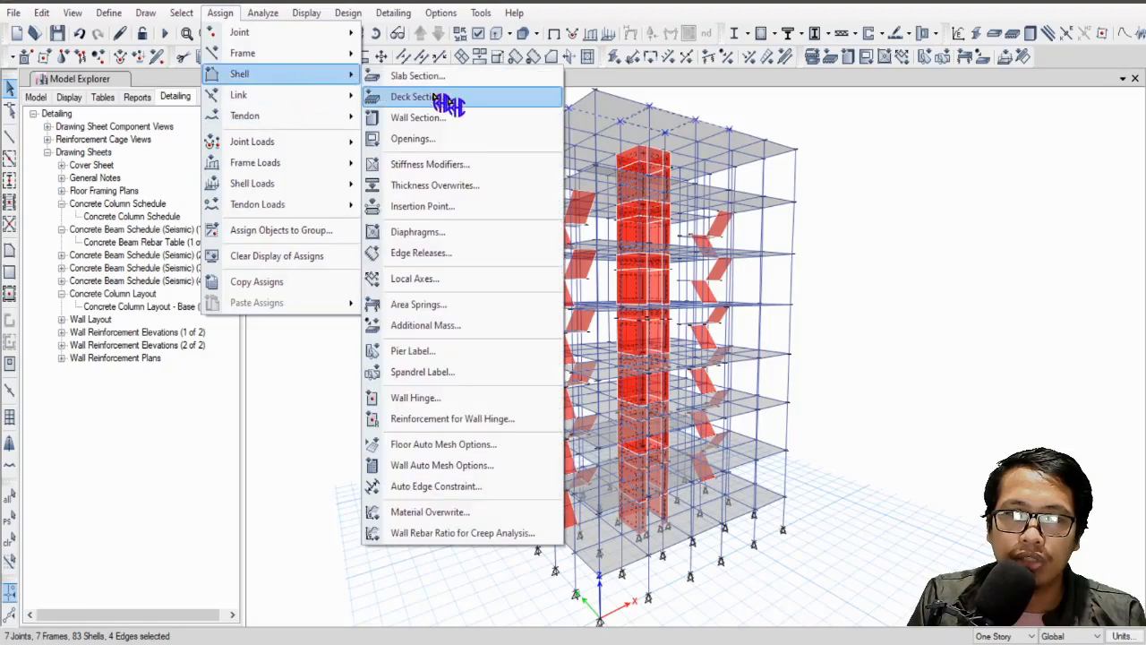
left_click(419, 351)
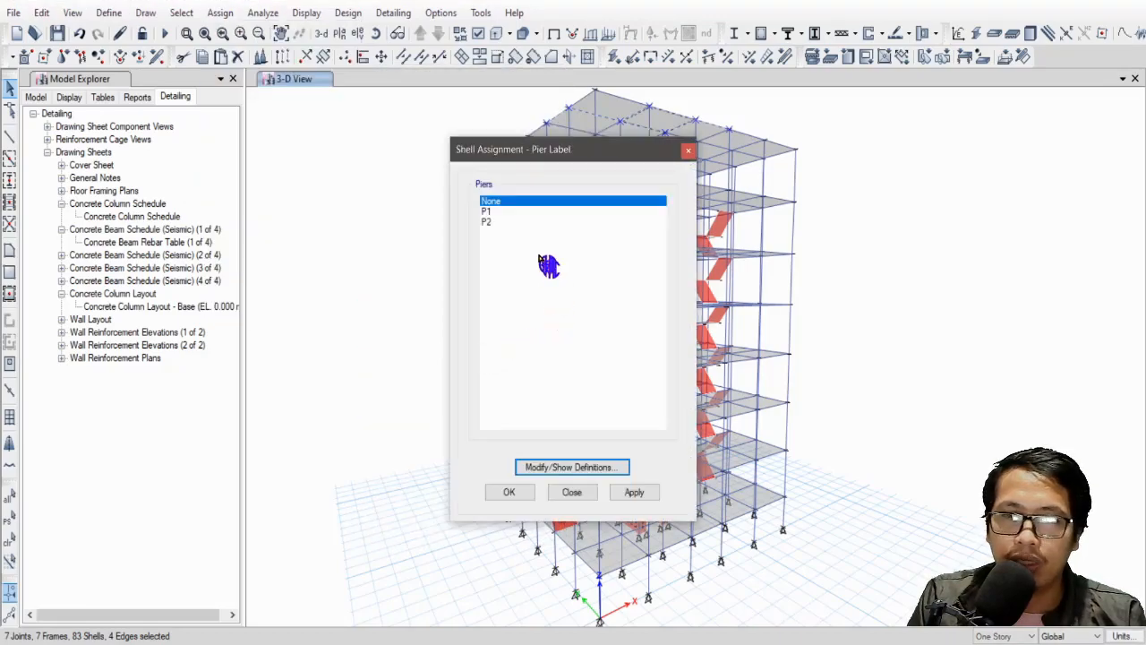
left_click(489, 211)
left_click_drag(506, 152, 852, 151)
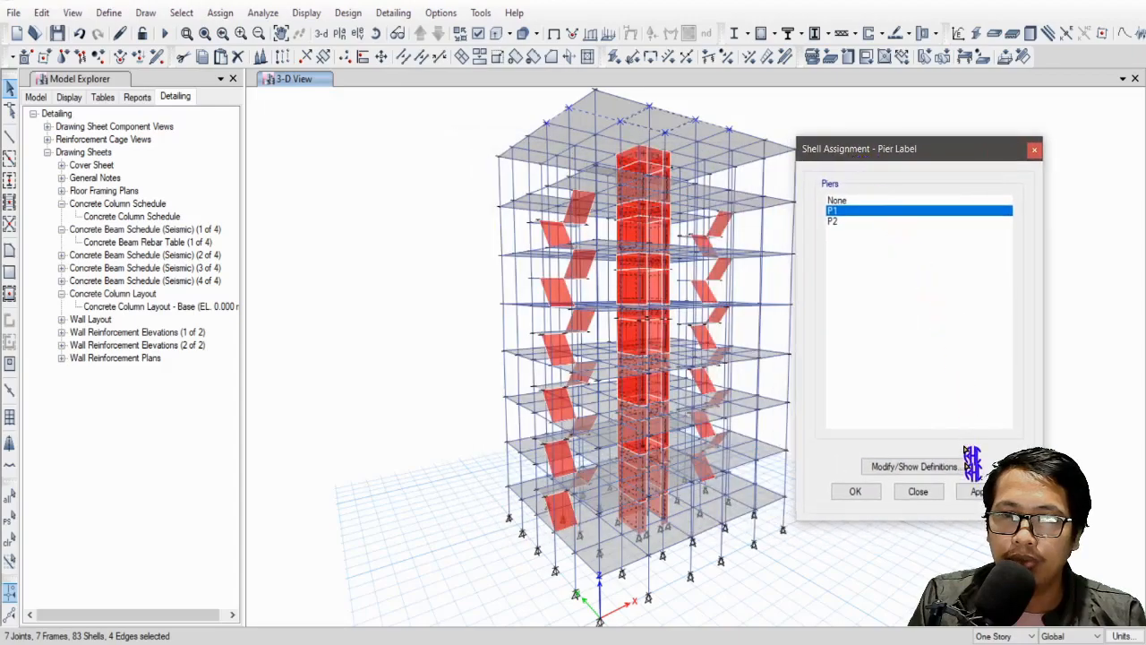
left_click(978, 492)
left_click(856, 491)
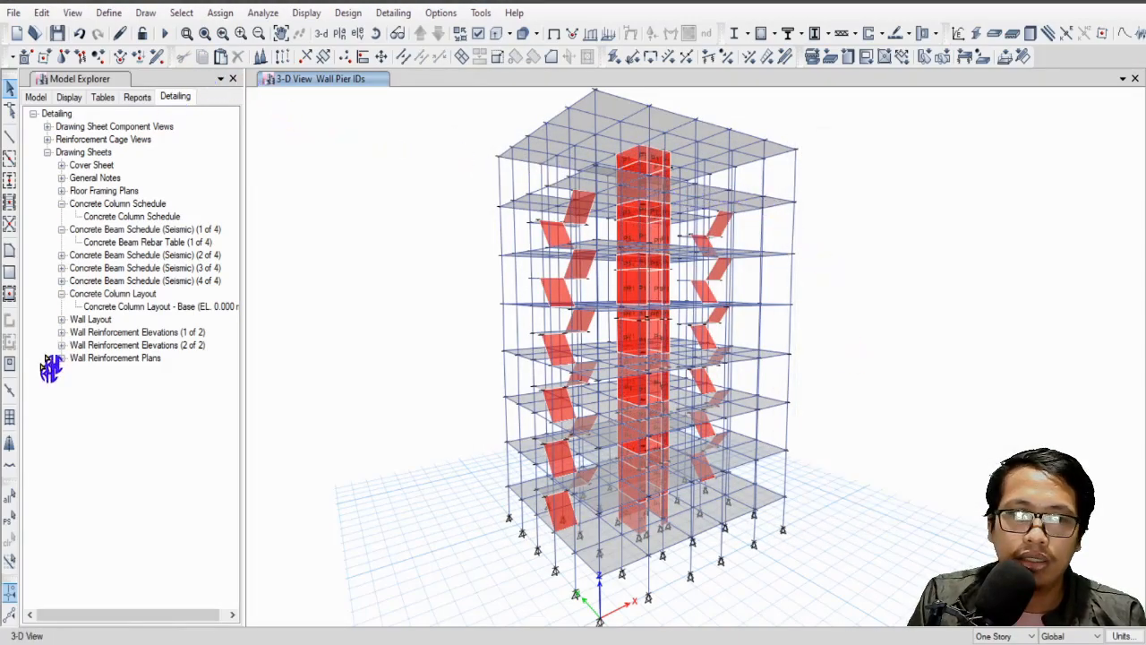
left_click(18, 509)
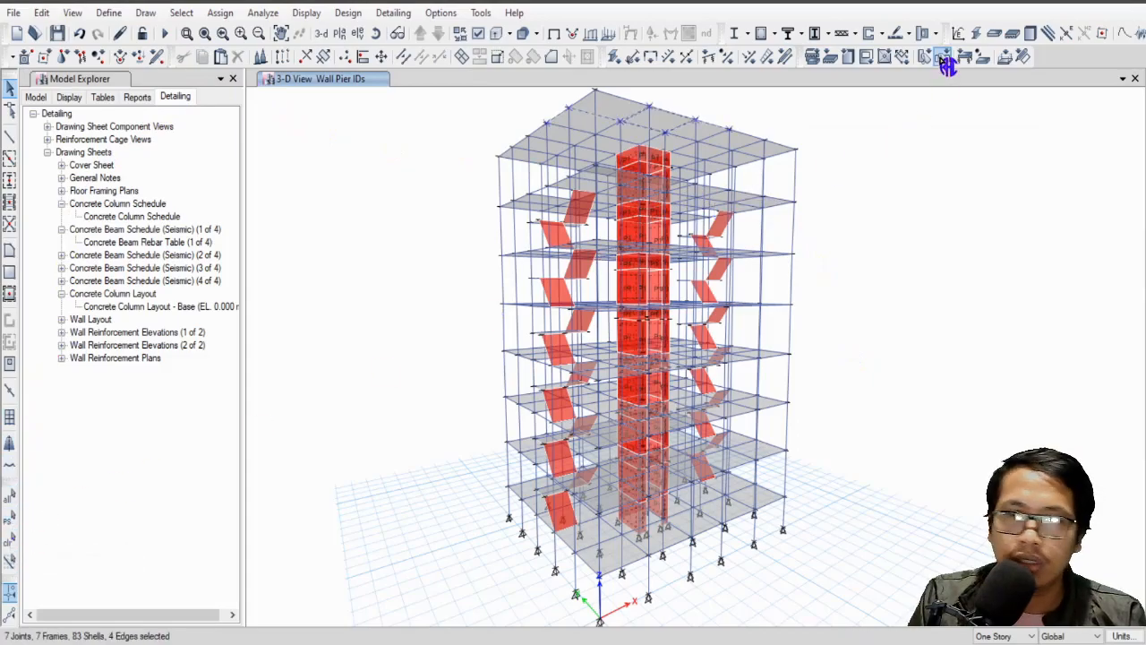
middle_click_drag(843, 193, 840, 198)
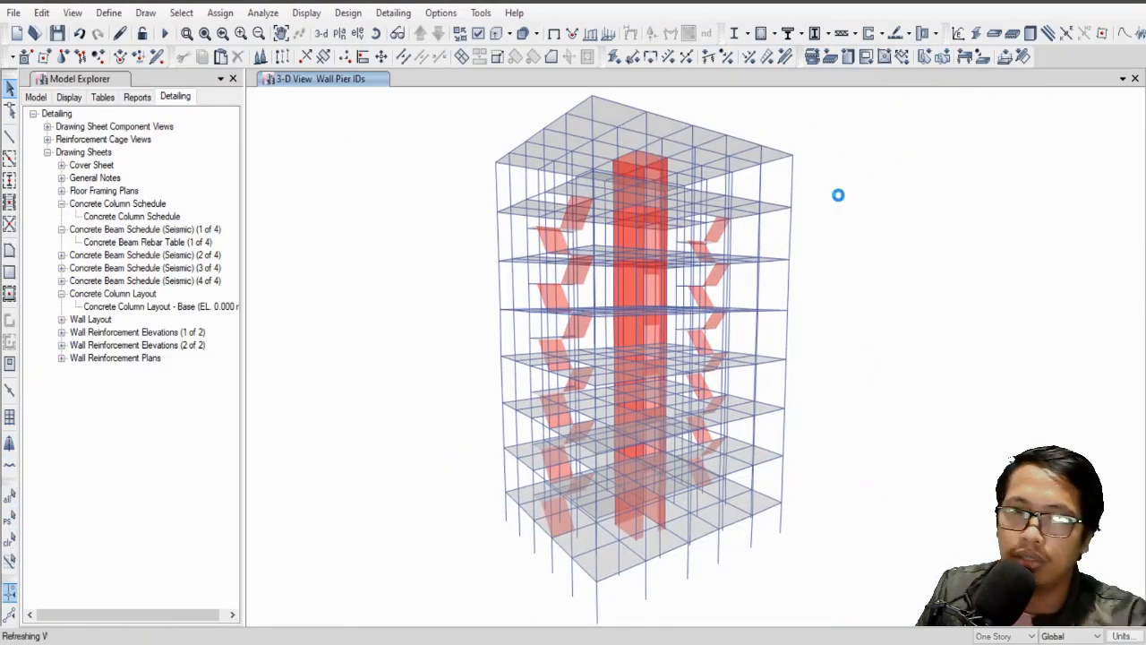
key("Escape")
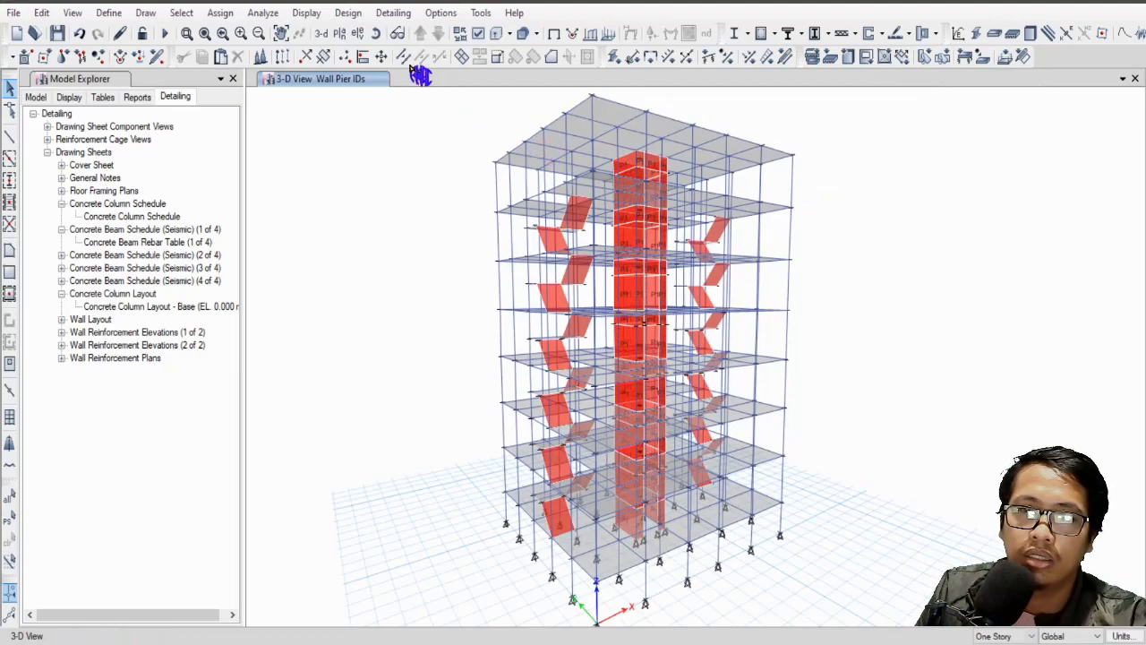
Step: Select all walls that have the SW-AUTOSELECT wall property
left_click(181, 13)
mouse_move(215, 33)
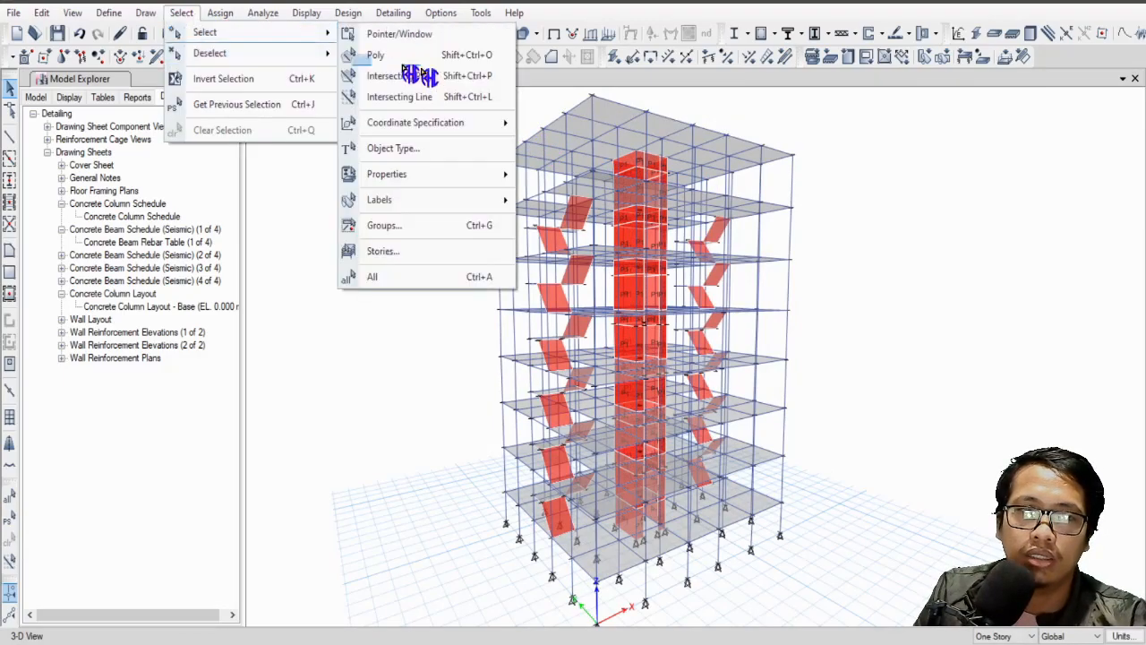
mouse_move(471, 175)
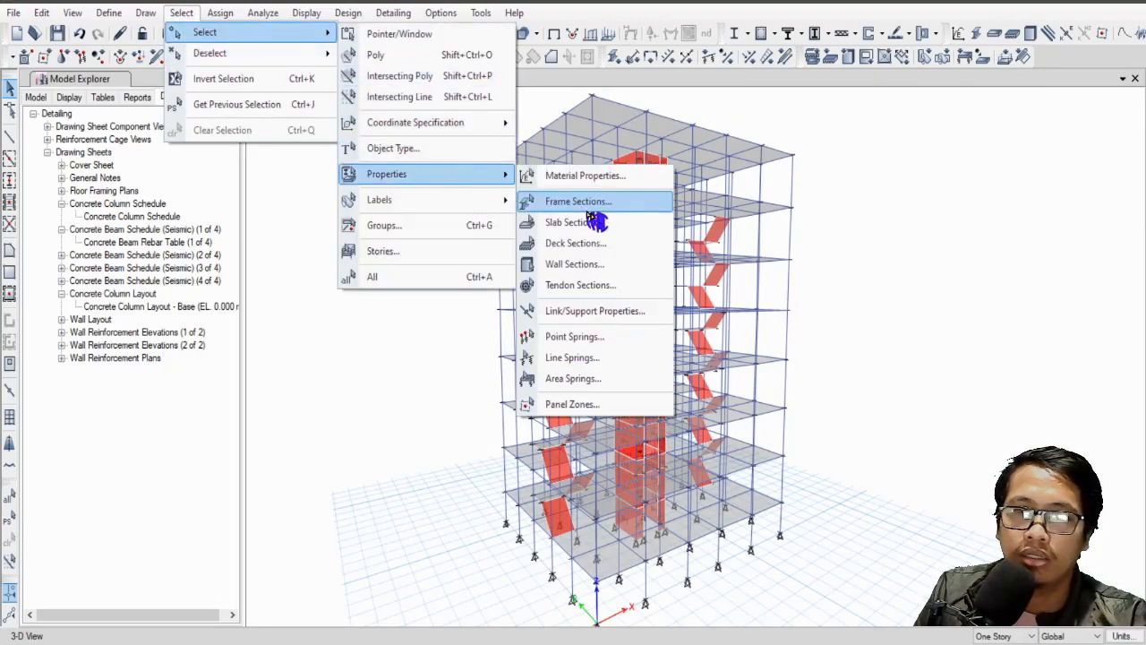
left_click(595, 263)
left_click(883, 246)
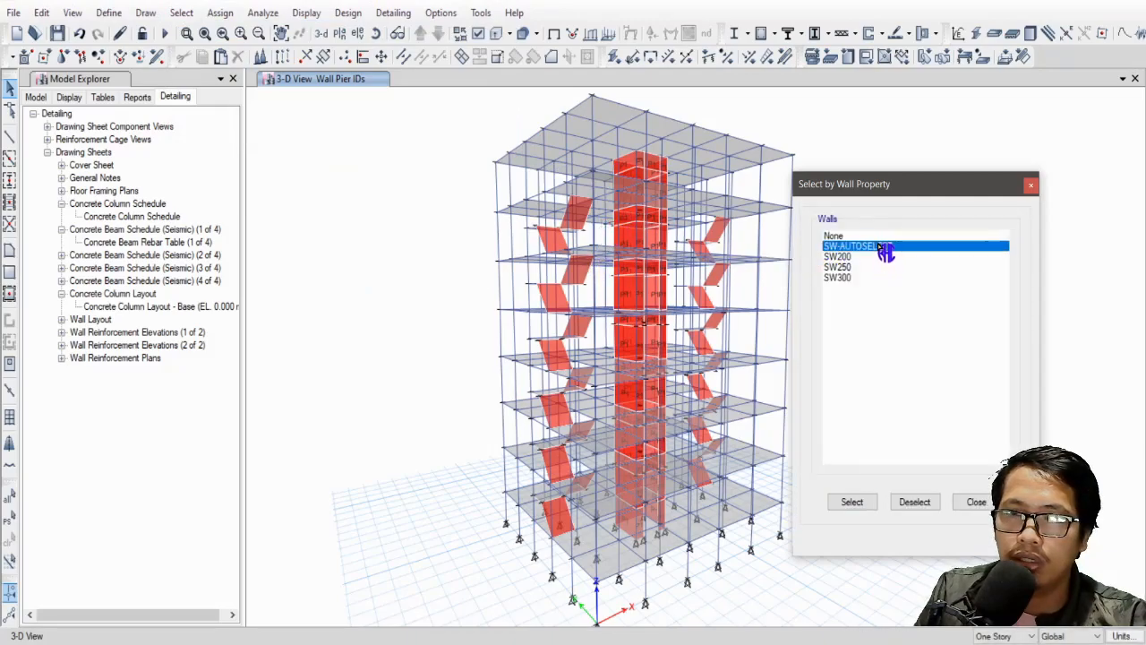
left_click(855, 503)
left_click(967, 504)
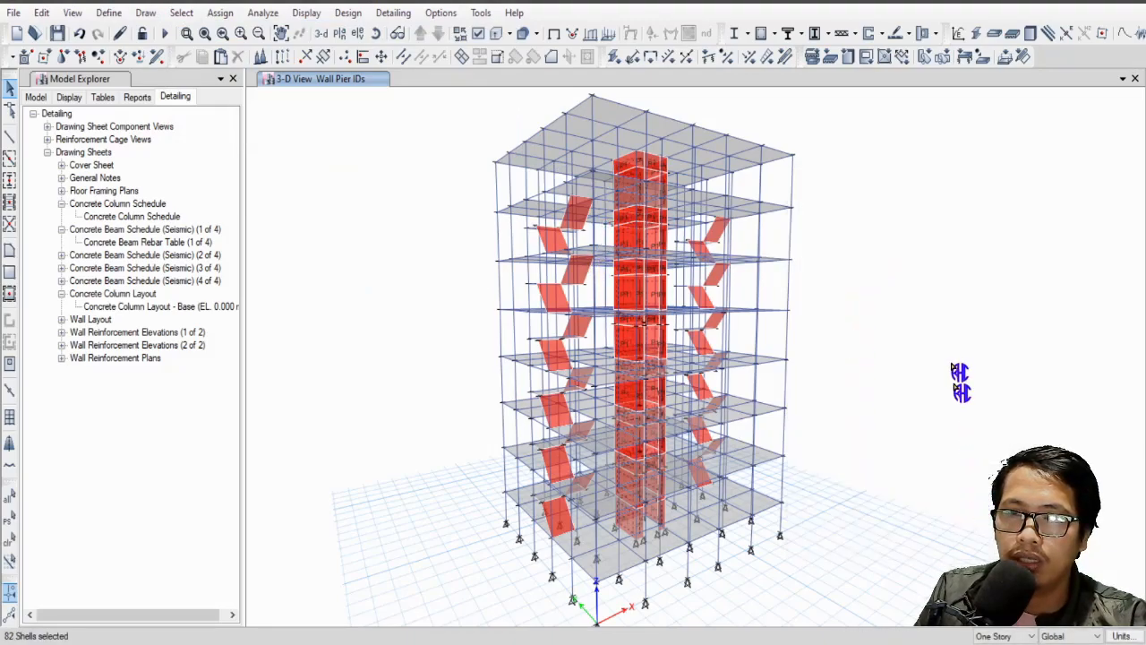
Step: Look at the data required for adding a new general pier section, leaving without defining one
left_click(879, 36)
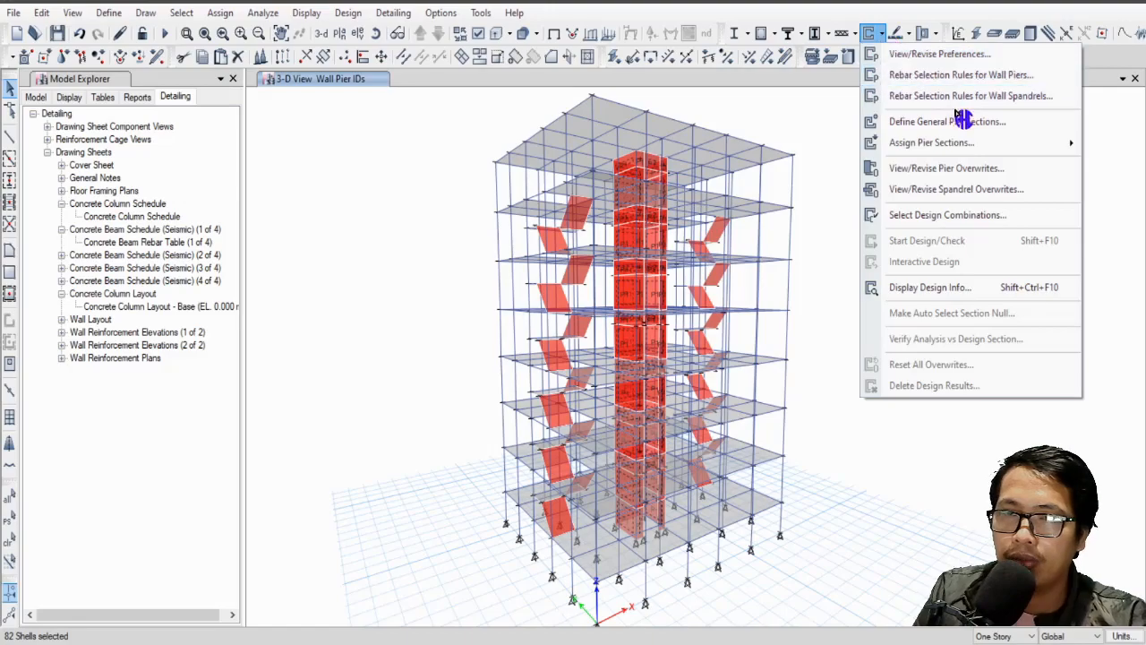
left_click(1029, 125)
left_click_drag(559, 217, 309, 163)
left_click(436, 209)
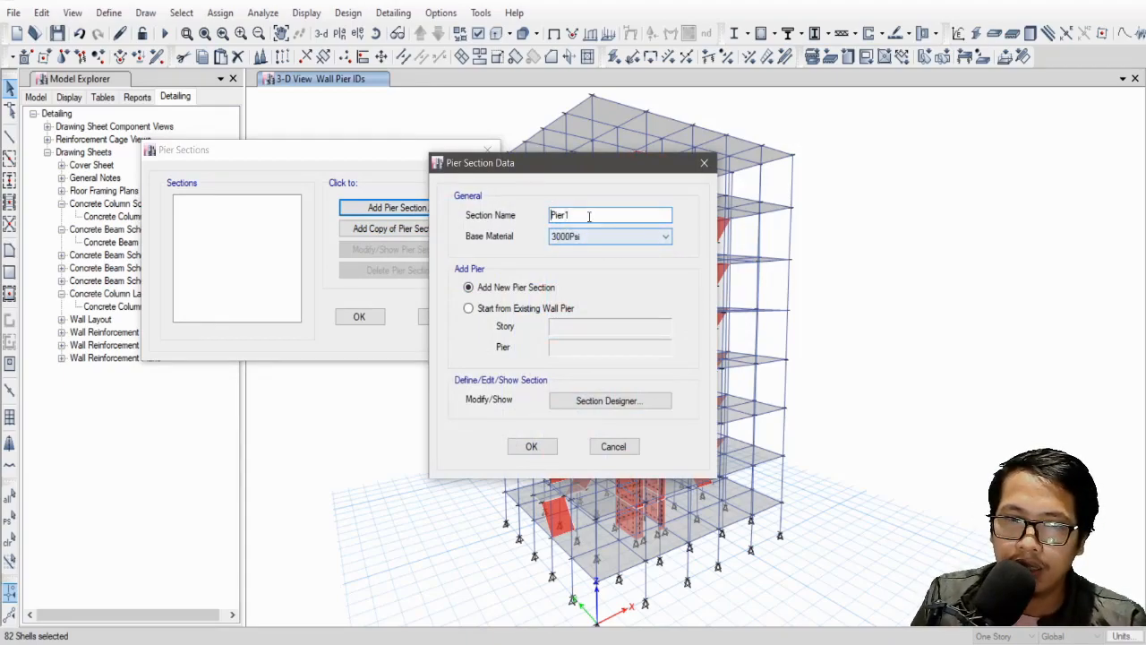
left_click_drag(541, 170, 464, 155)
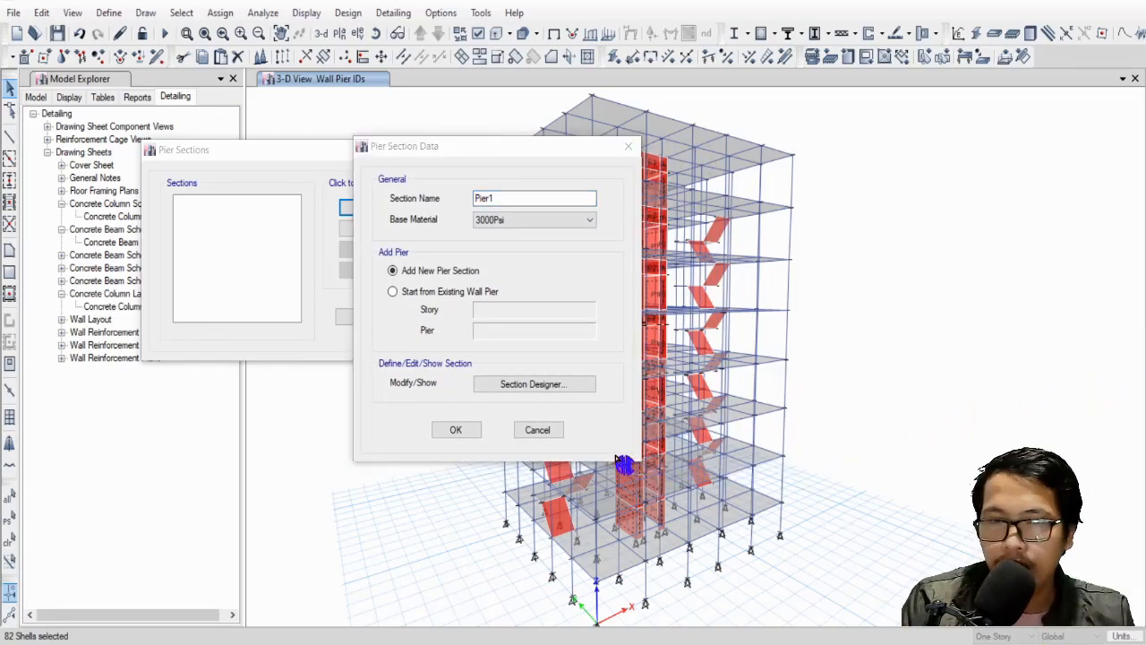
left_click(537, 430)
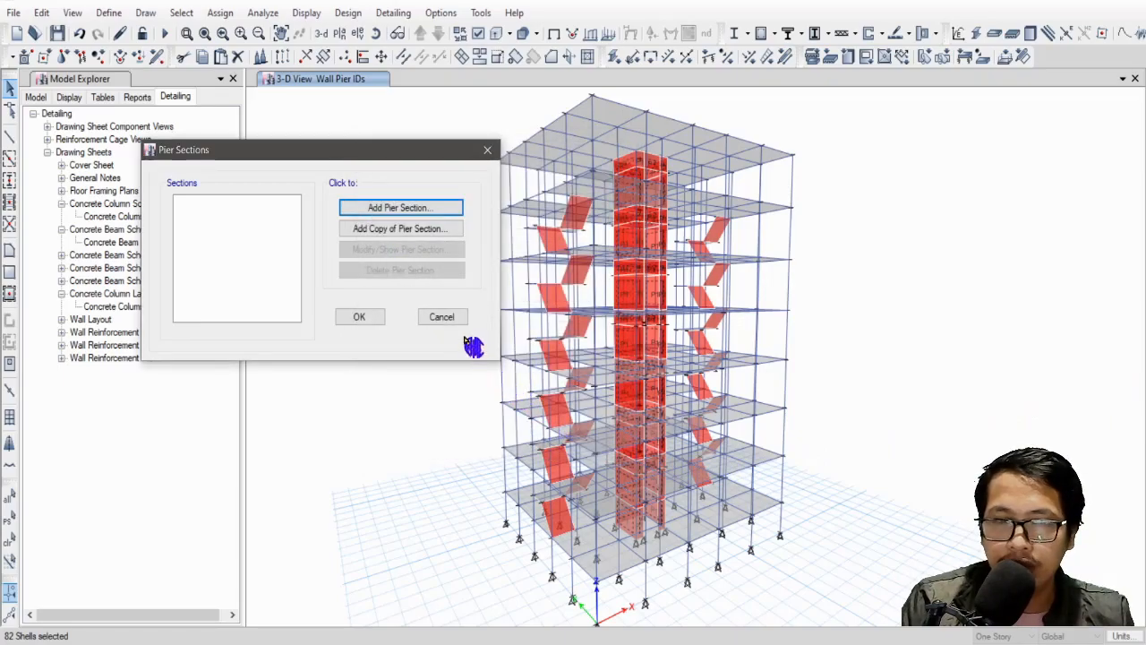
left_click(441, 317)
Step: Try a uniform reinforcing assignment with 3000Psi material and size 6 distributed bars for the selected piers
left_click(897, 36)
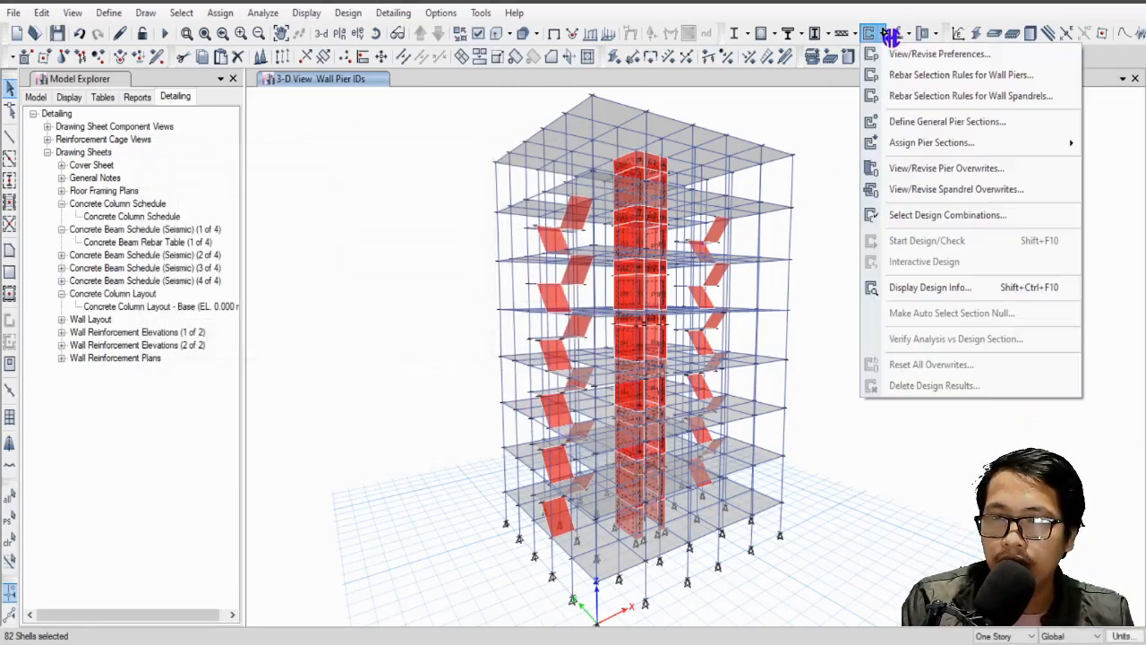
left_click(883, 35)
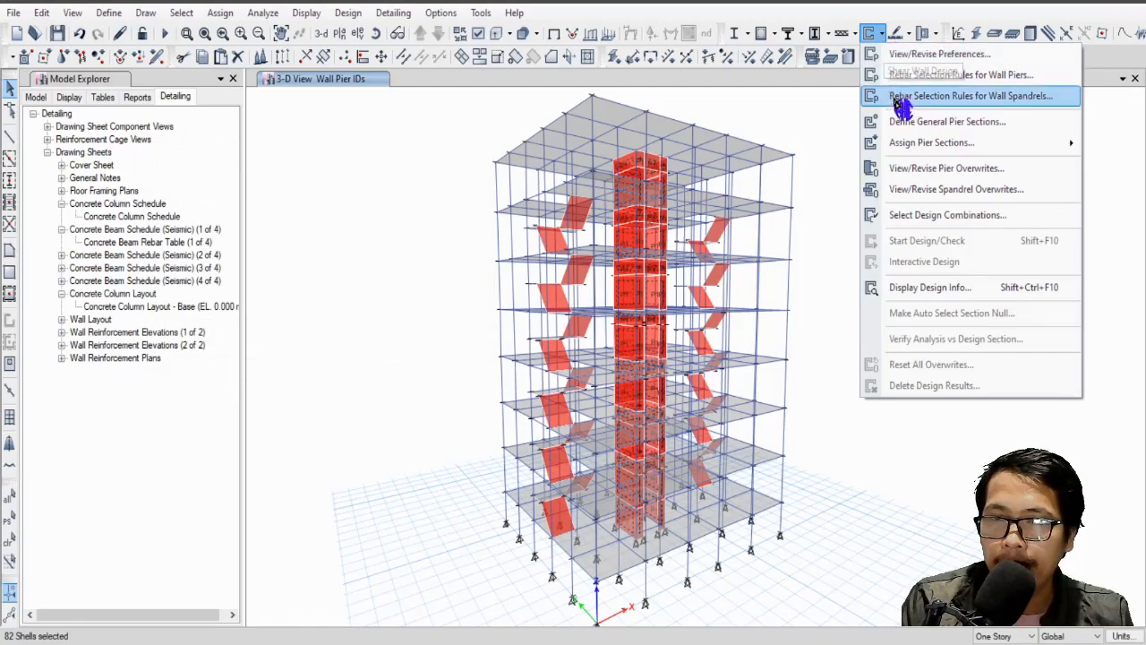
mouse_move(977, 145)
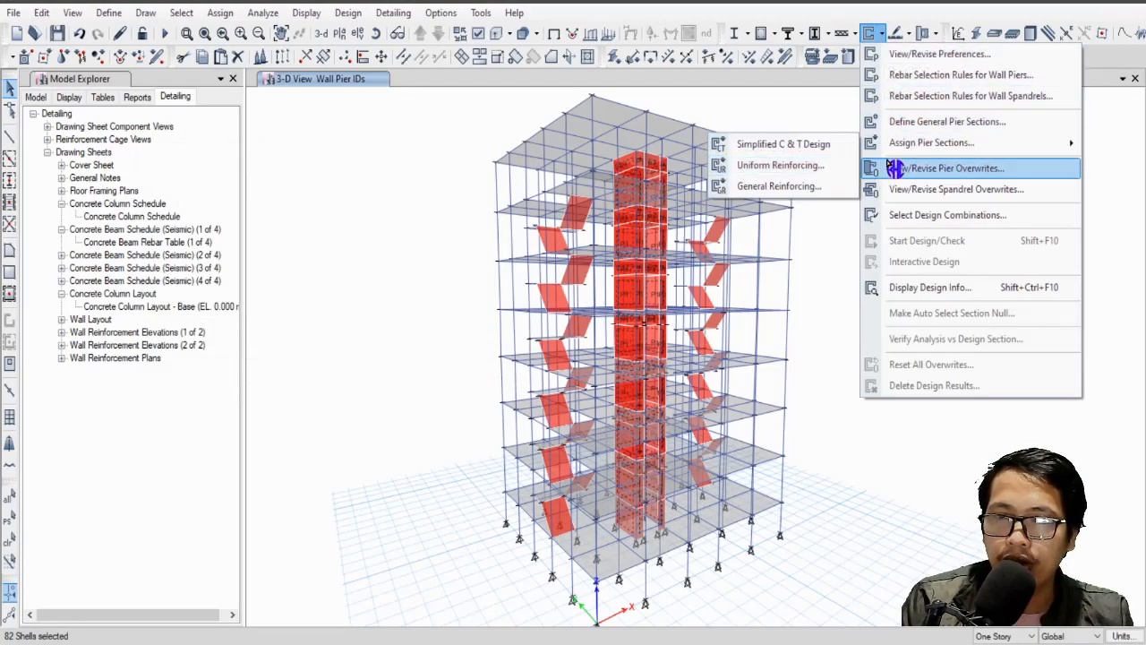
left_click(818, 179)
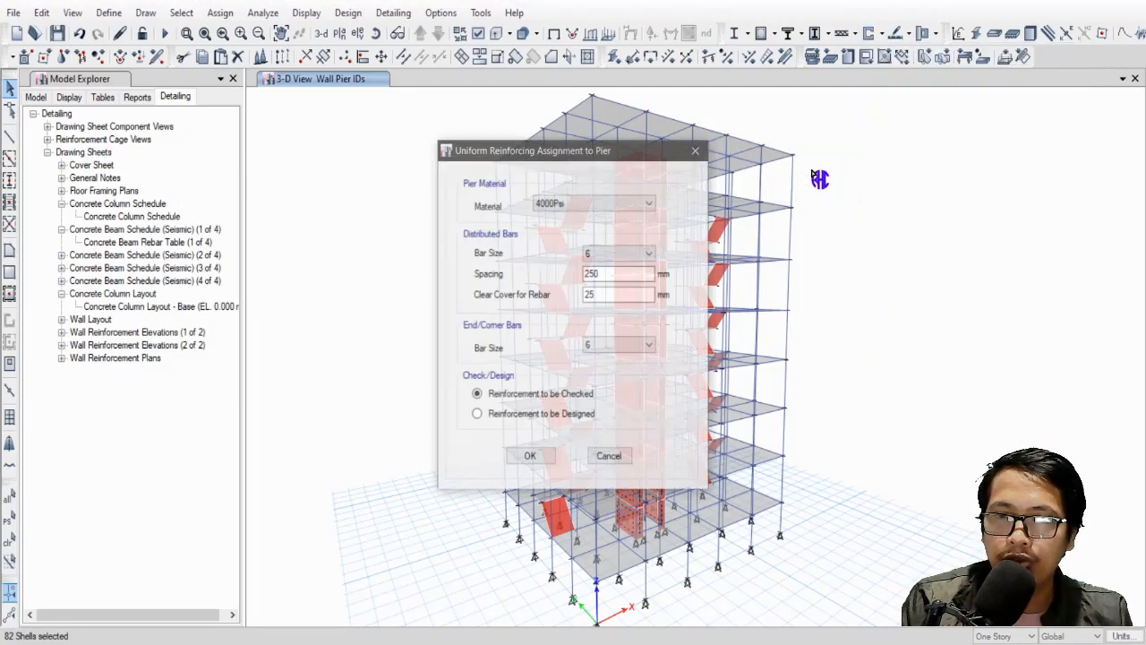
left_click_drag(569, 163, 297, 127)
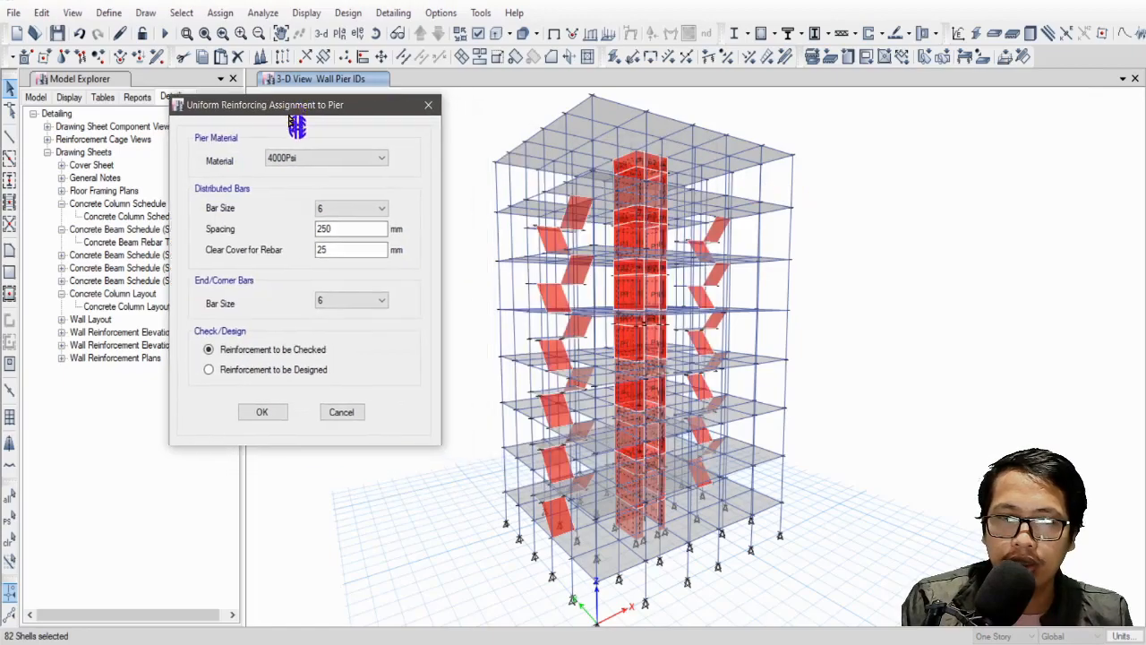
left_click(307, 160)
left_click(304, 187)
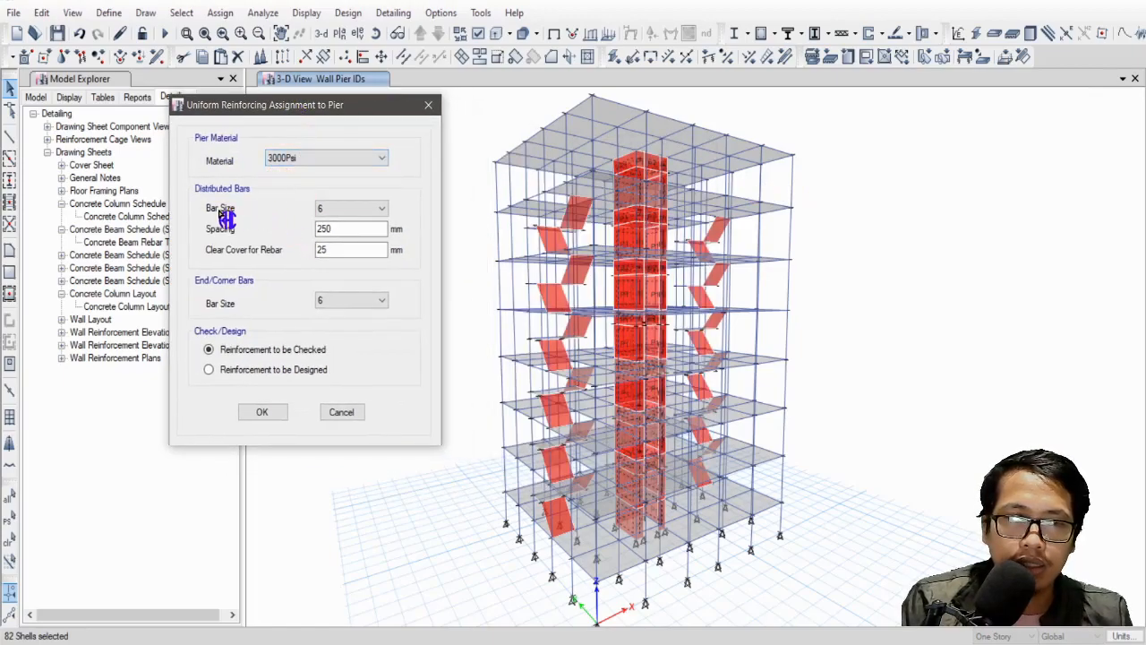
left_click(351, 209)
left_click(350, 222)
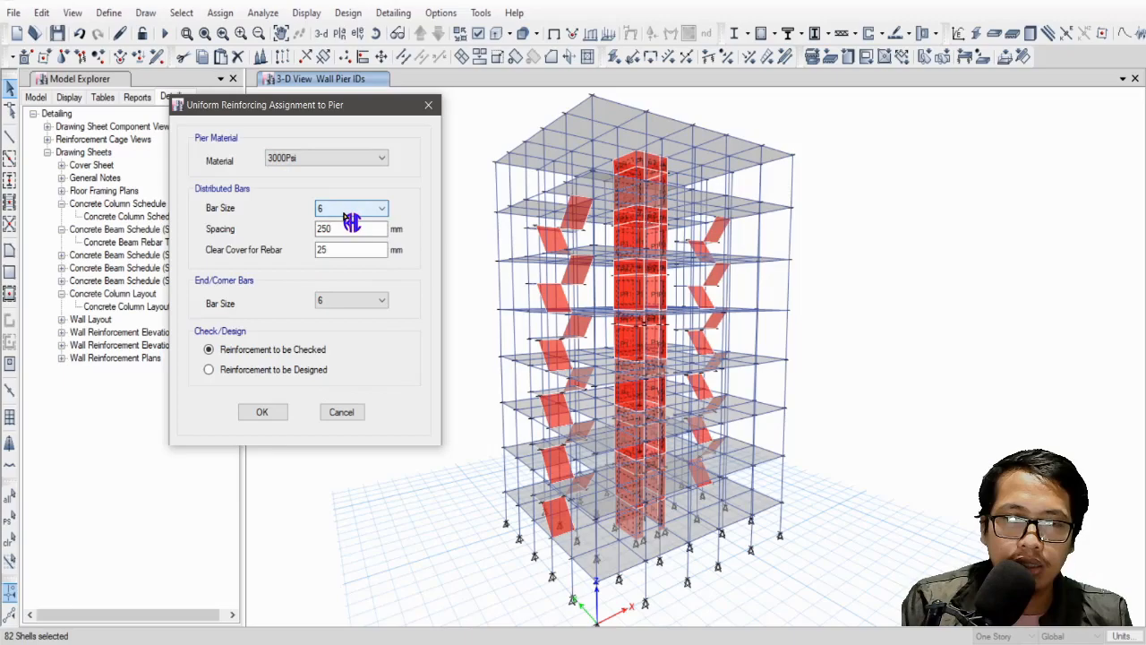
left_click_drag(352, 112, 371, 117)
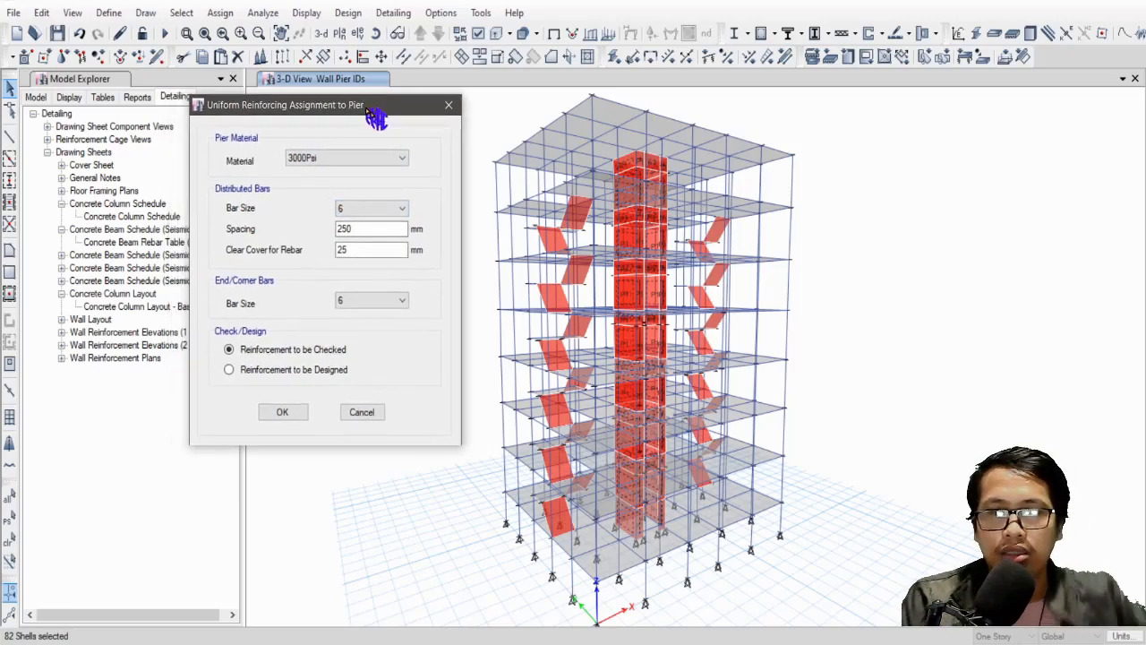
left_click(447, 109)
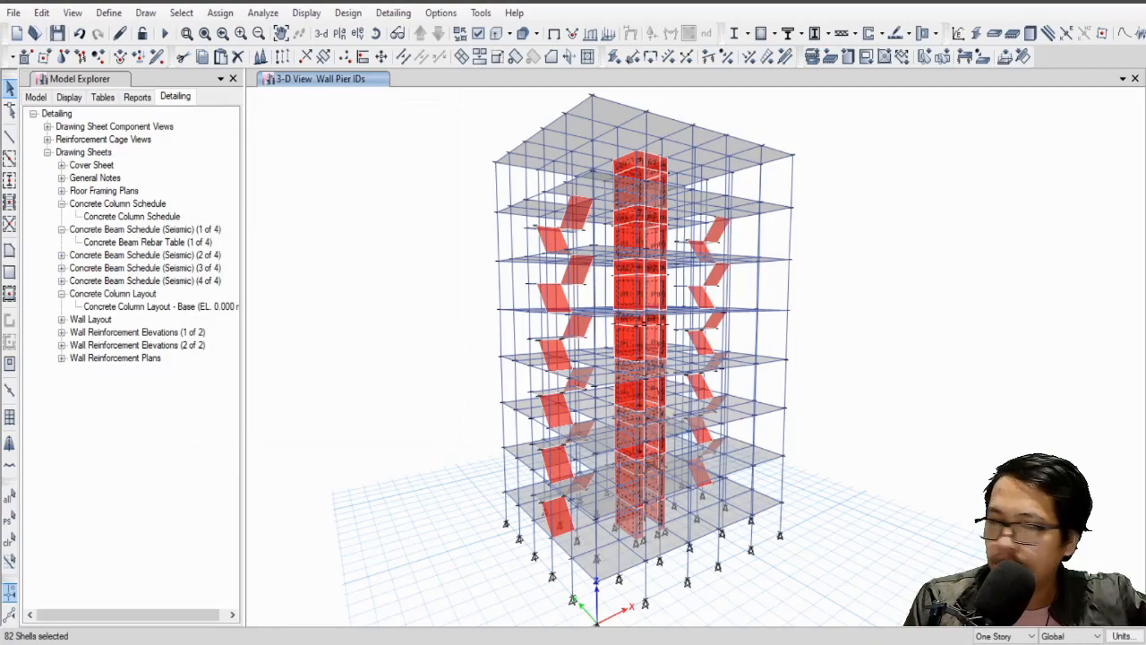
Step: Review the shear wall design preferences for ACI 318-14 and accept them
middle_click_drag(756, 336, 767, 313)
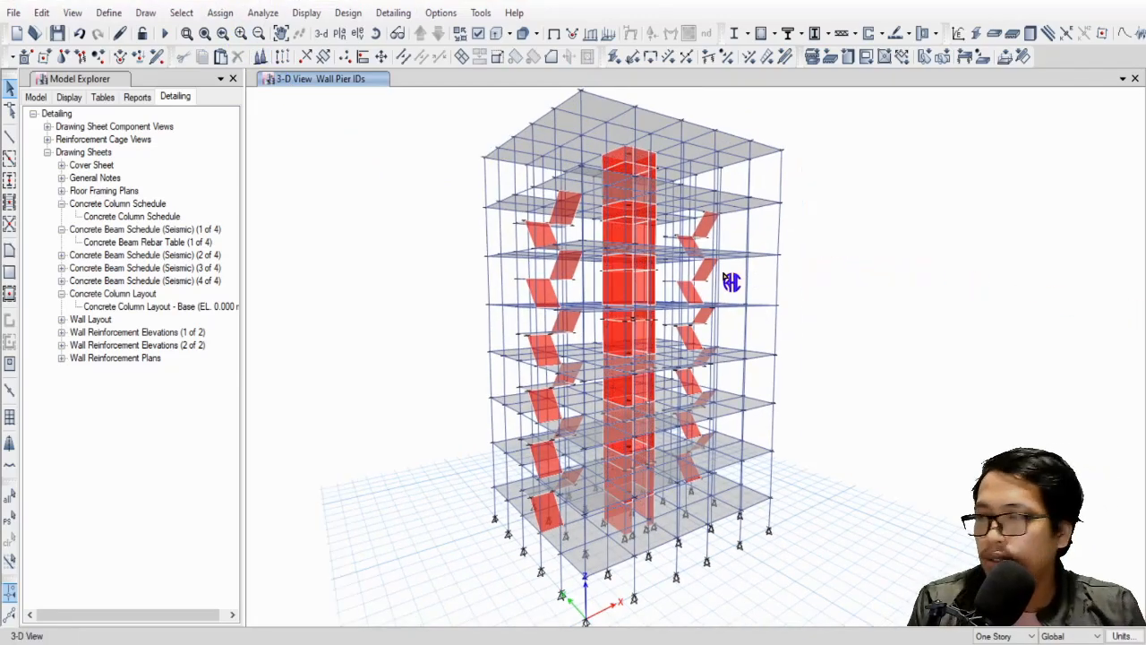
left_click(883, 35)
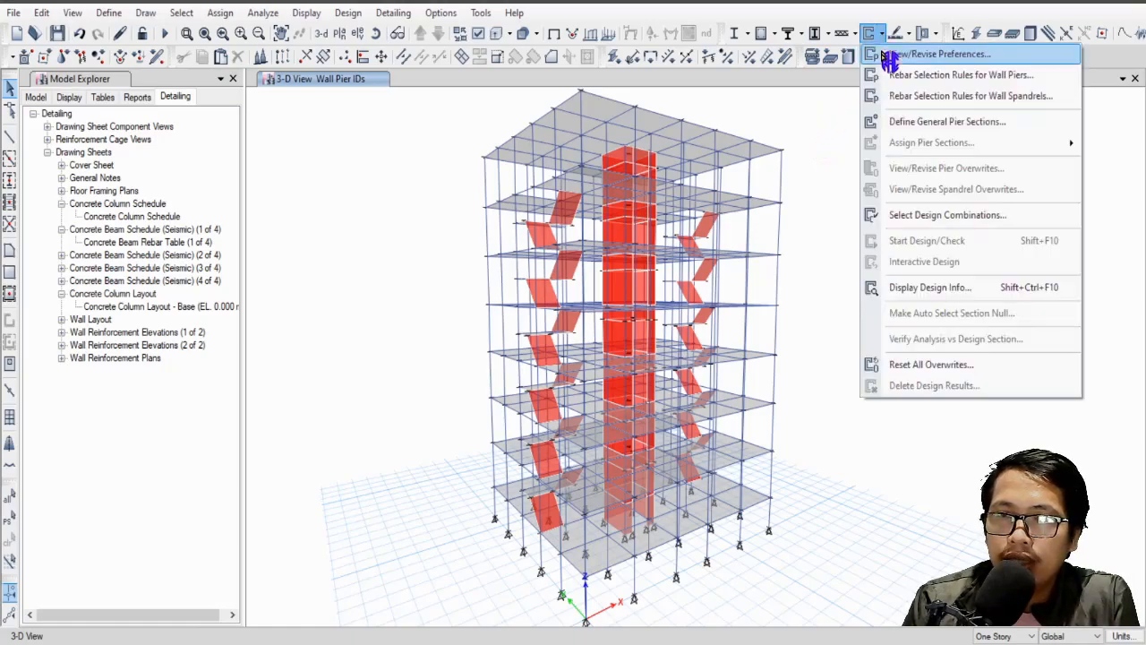
left_click(975, 51)
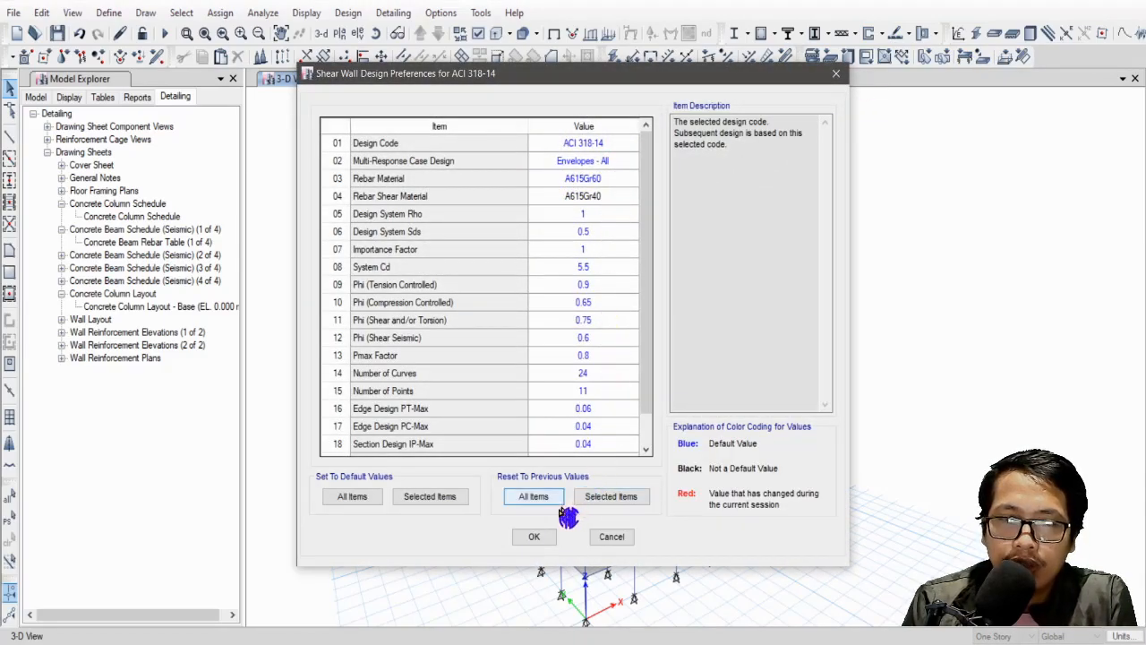
left_click(533, 537)
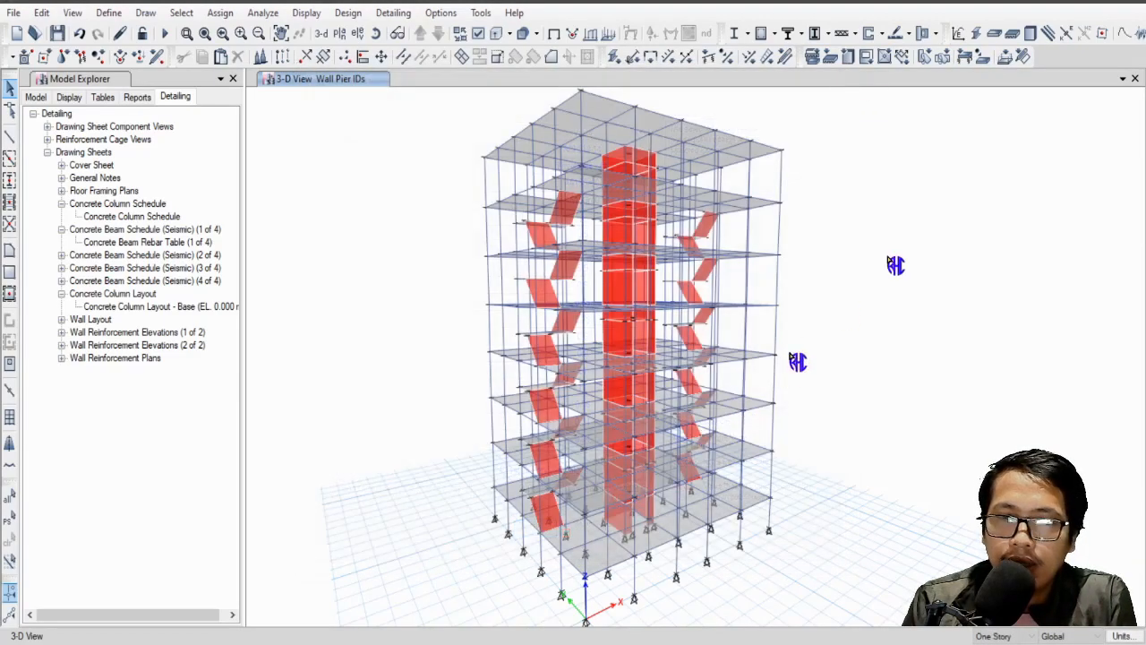
Step: Select the core walls again by their SW-AUTOSELECT wall property
left_click(880, 34)
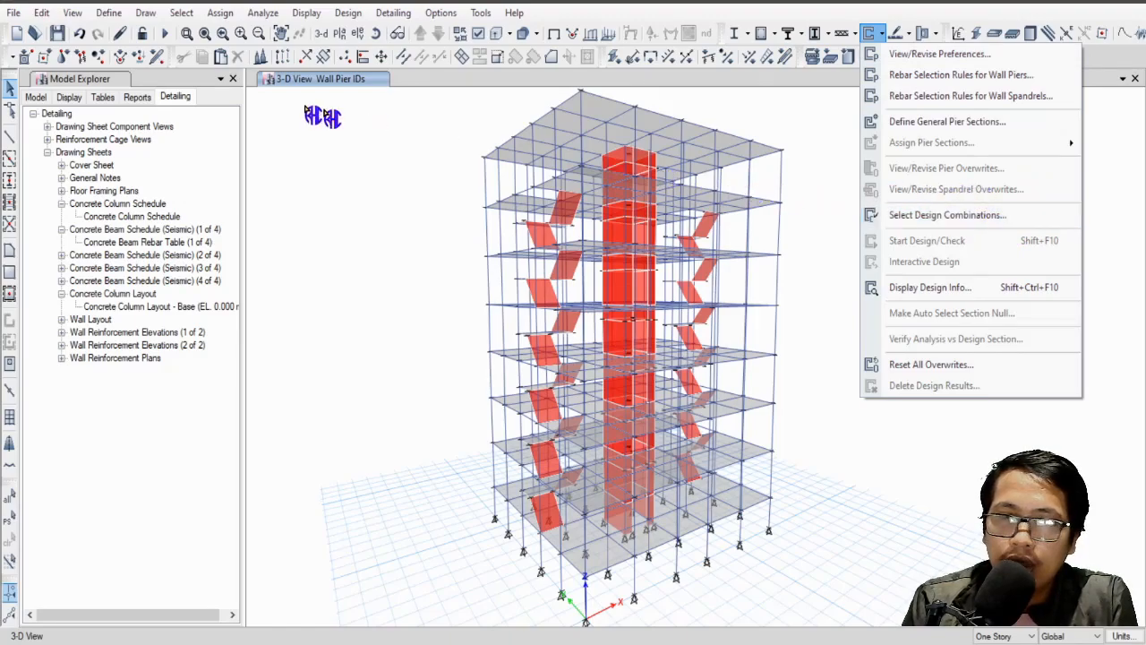
left_click(181, 15)
mouse_move(183, 33)
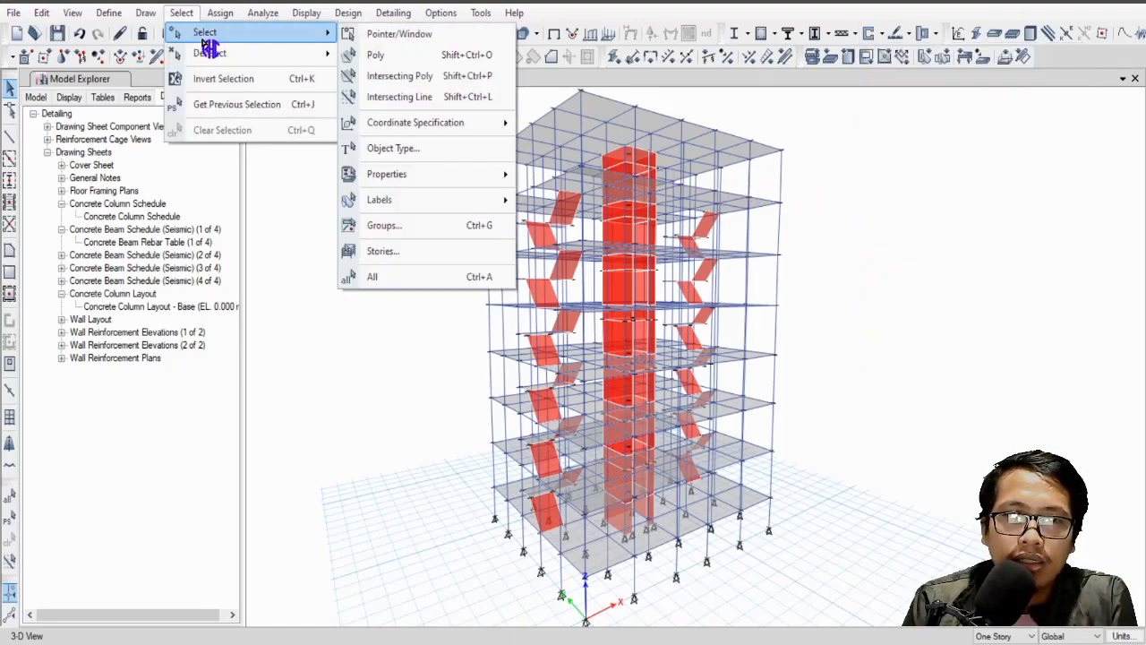
mouse_move(455, 176)
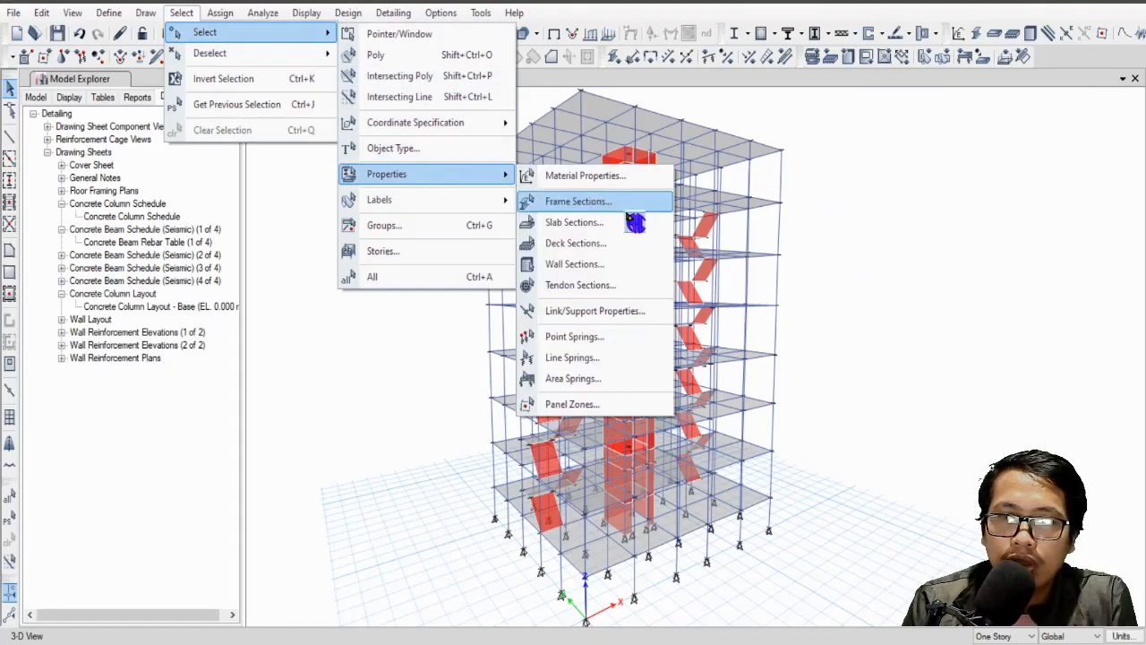
left_click(573, 264)
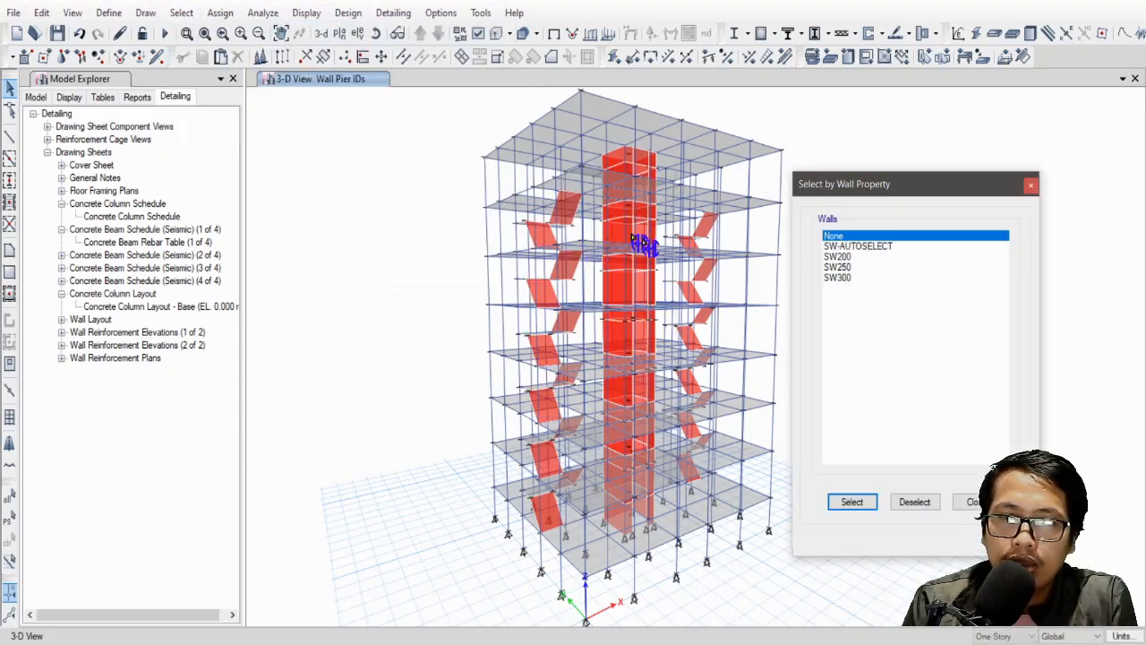
left_click(858, 504)
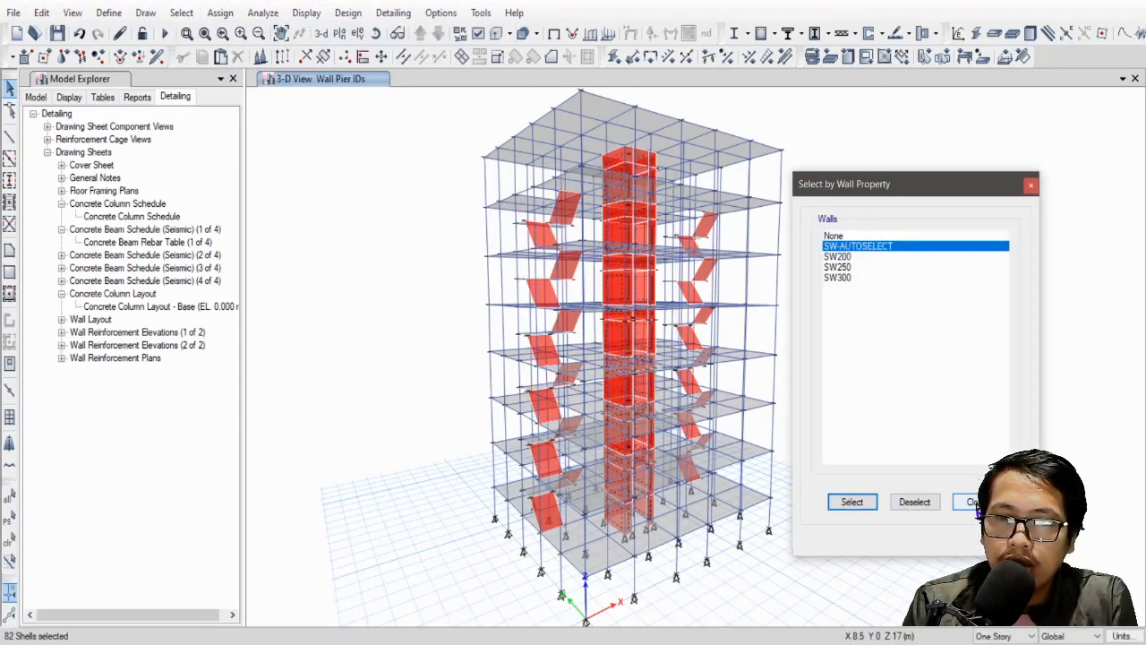
left_click(971, 502)
Step: Set the material to 3000Psi in the spandrel design overwrites of the selected walls and recheck the overwrites
left_click(873, 34)
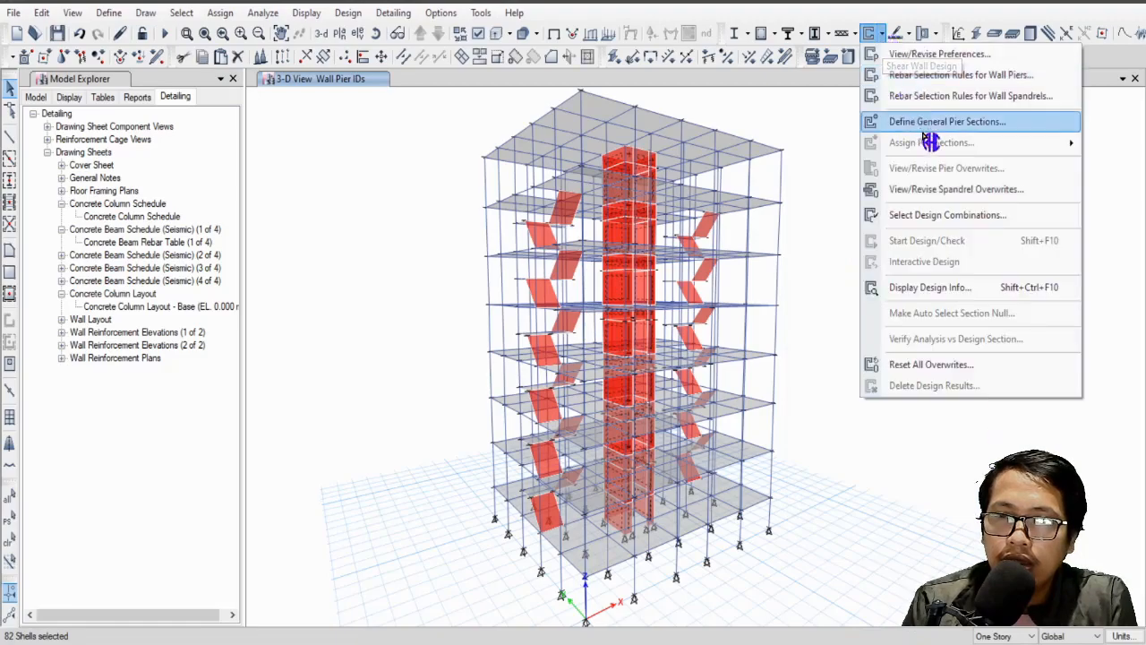
left_click(1022, 202)
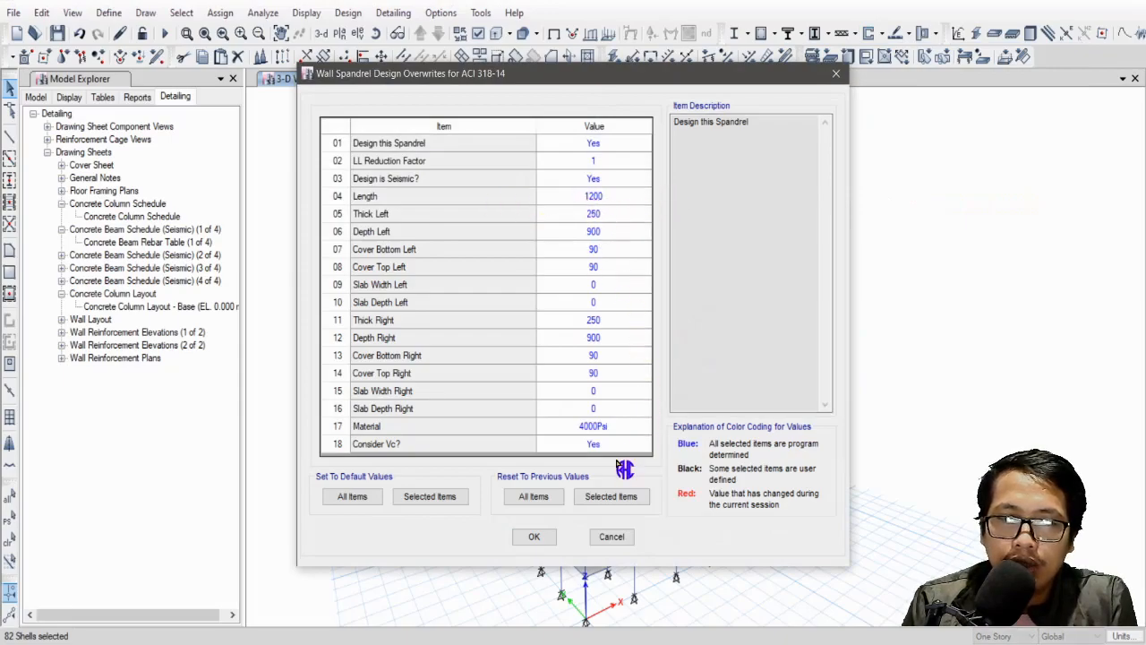
left_click(639, 429)
left_click(644, 427)
left_click(584, 461)
left_click(539, 534)
left_click(535, 537)
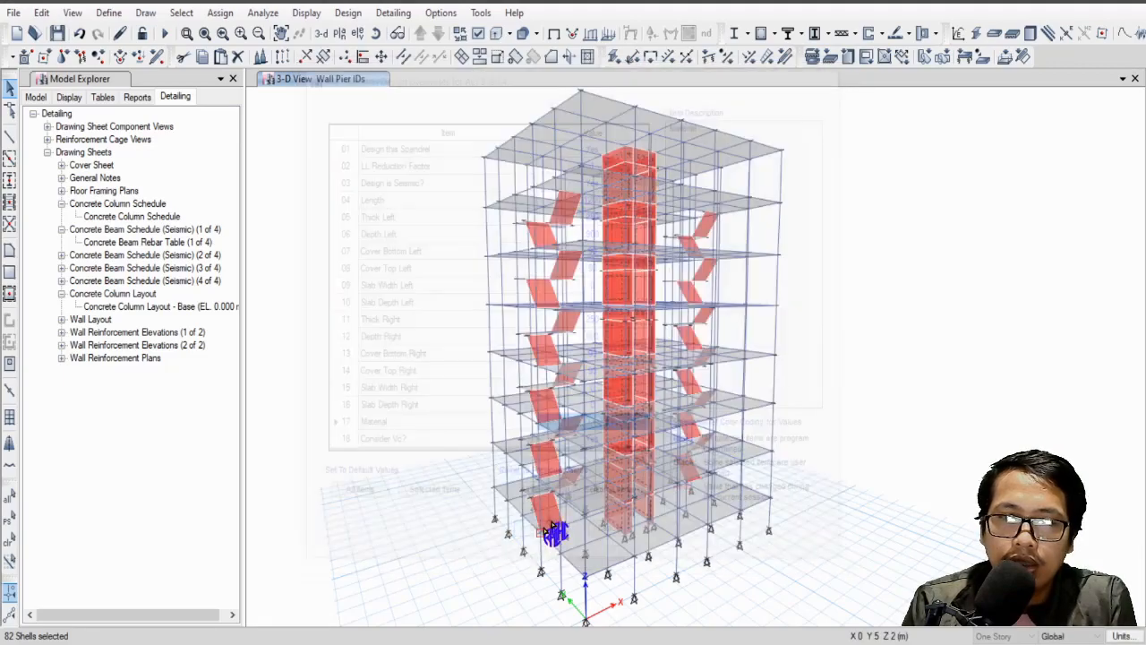
left_click(883, 36)
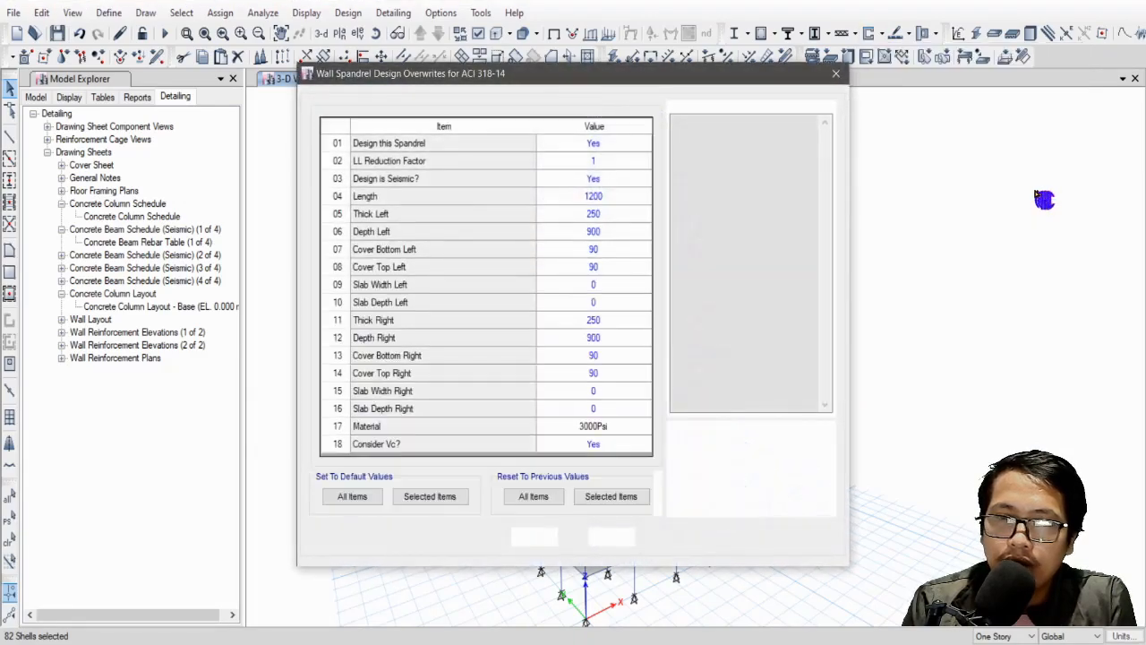
left_click(835, 73)
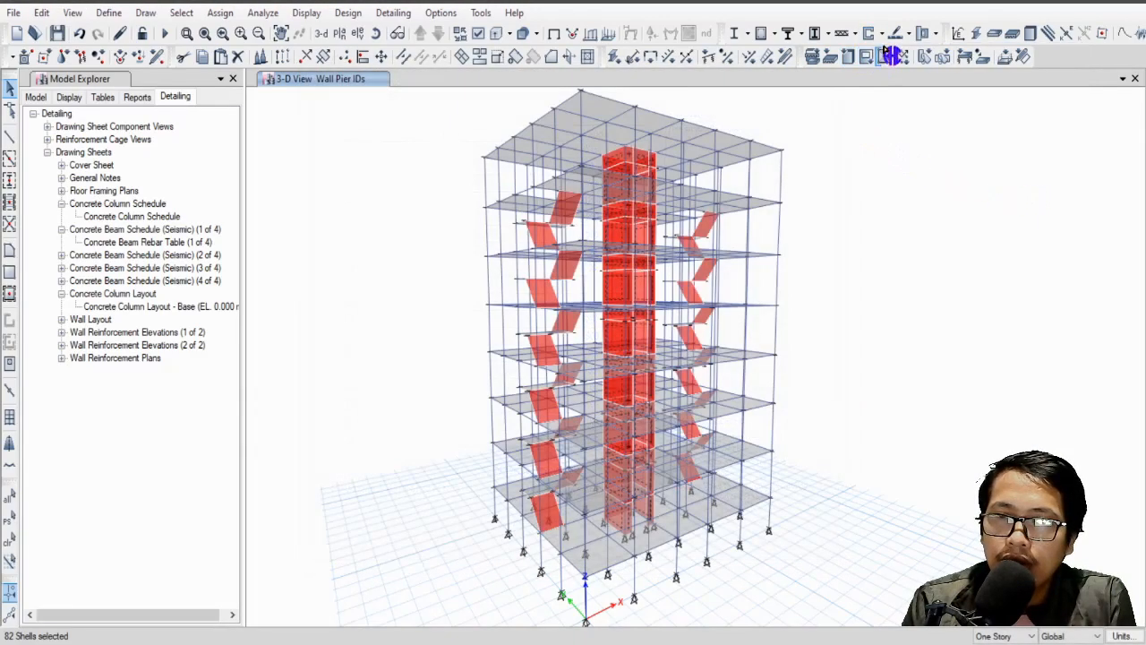
left_click(882, 34)
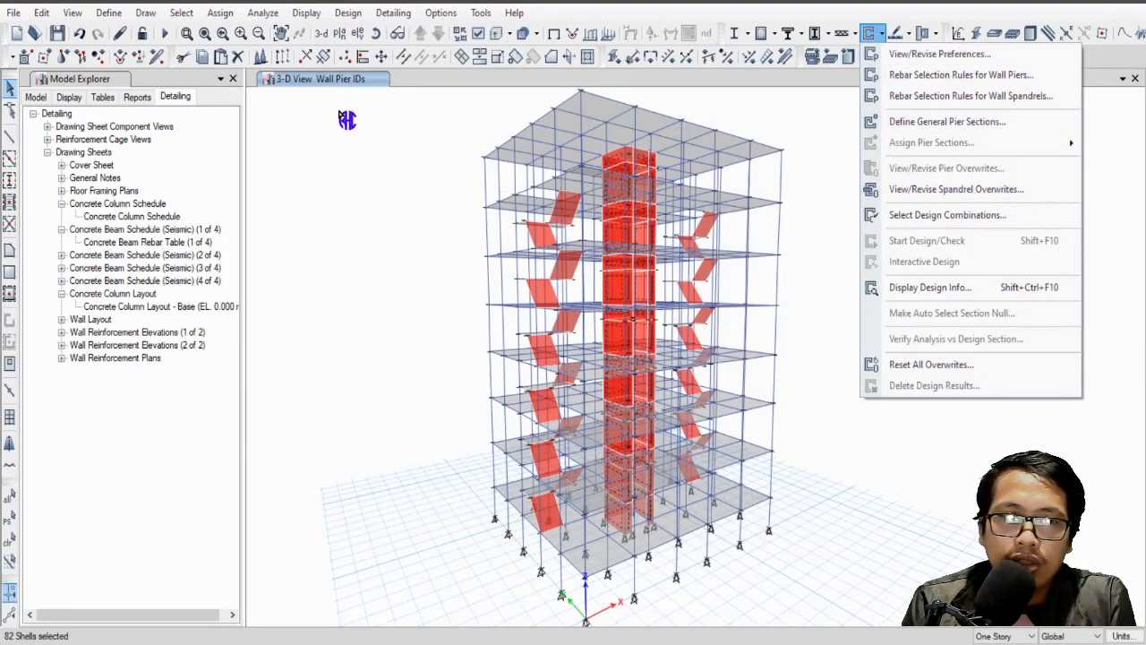
left_click(327, 158)
middle_click_drag(756, 346, 747, 337)
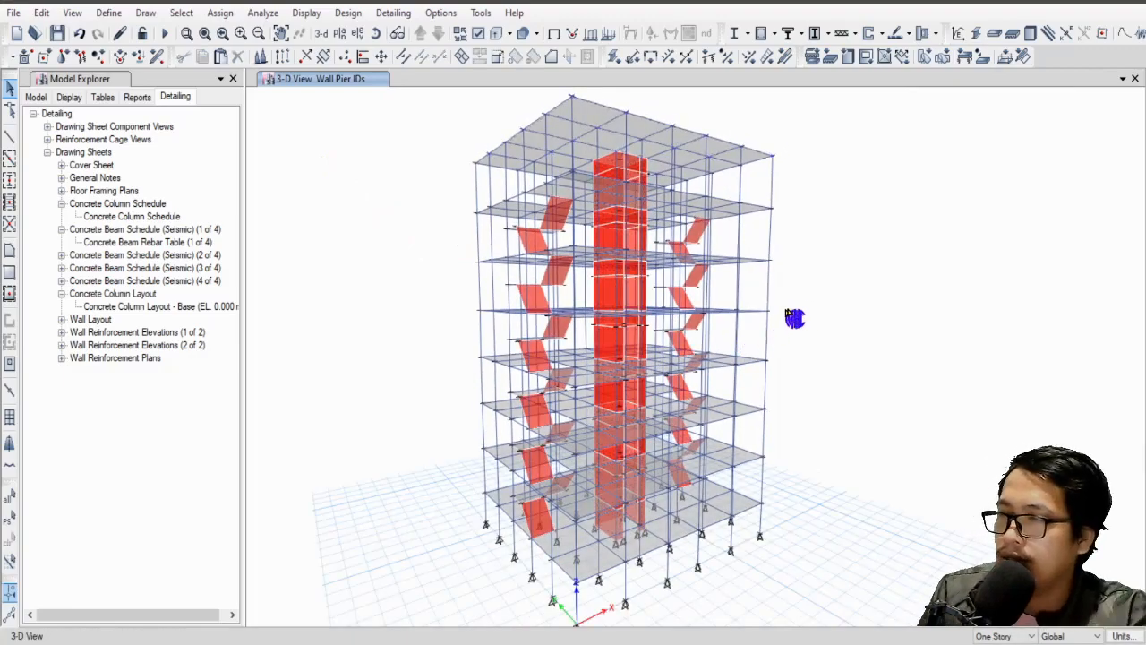